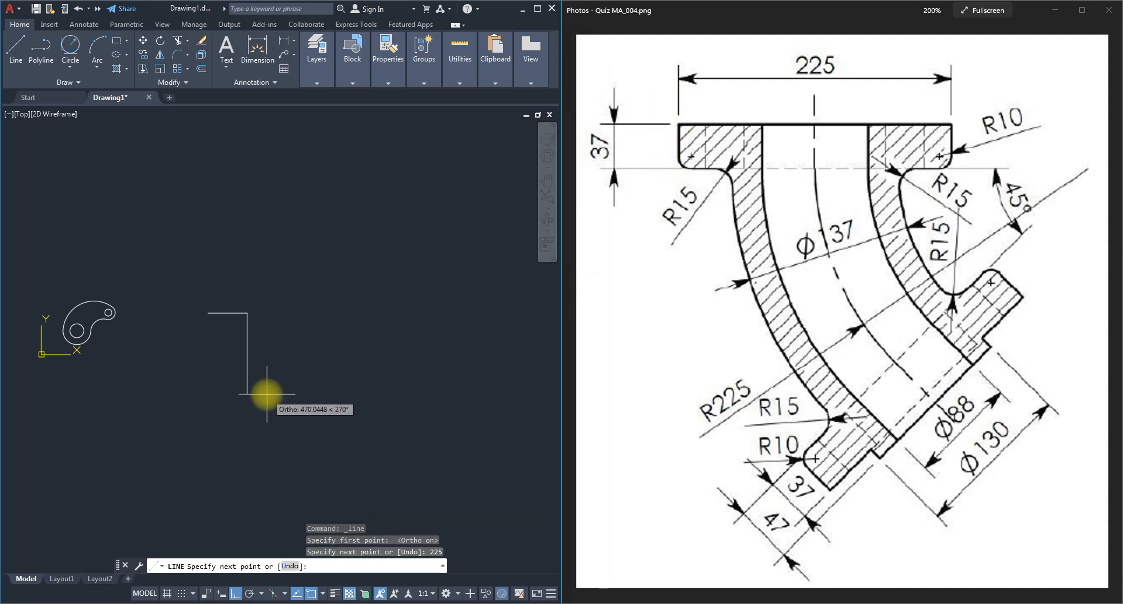
- Finish the flange rectangle with a 37 side and a 225 bottom edge, closing the outline back to its start
text(37)
key(Return)
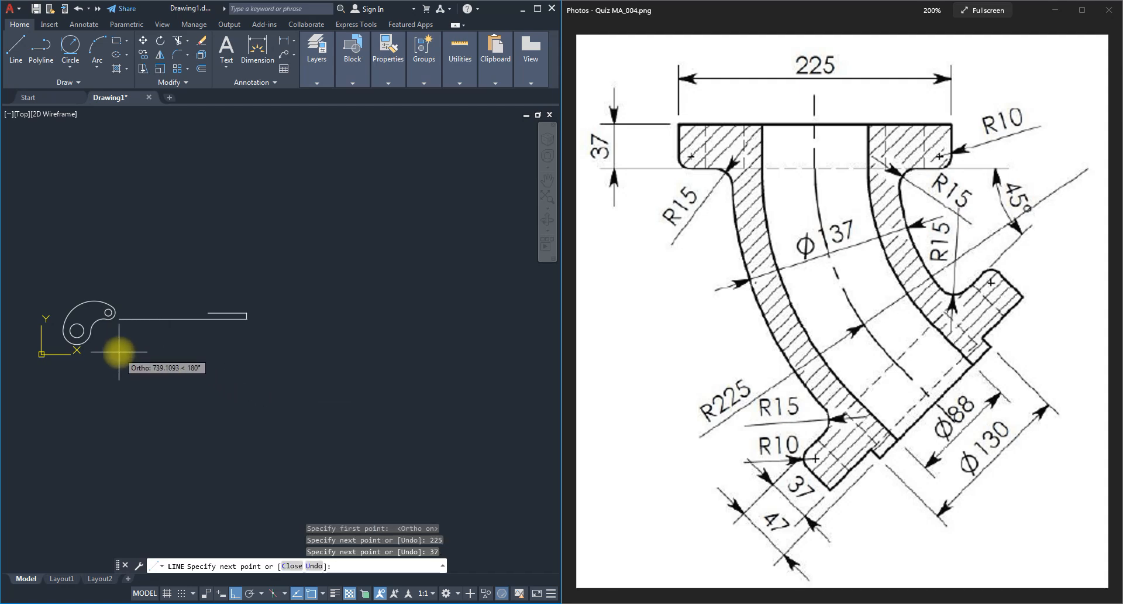
scroll(190, 338, up, 6)
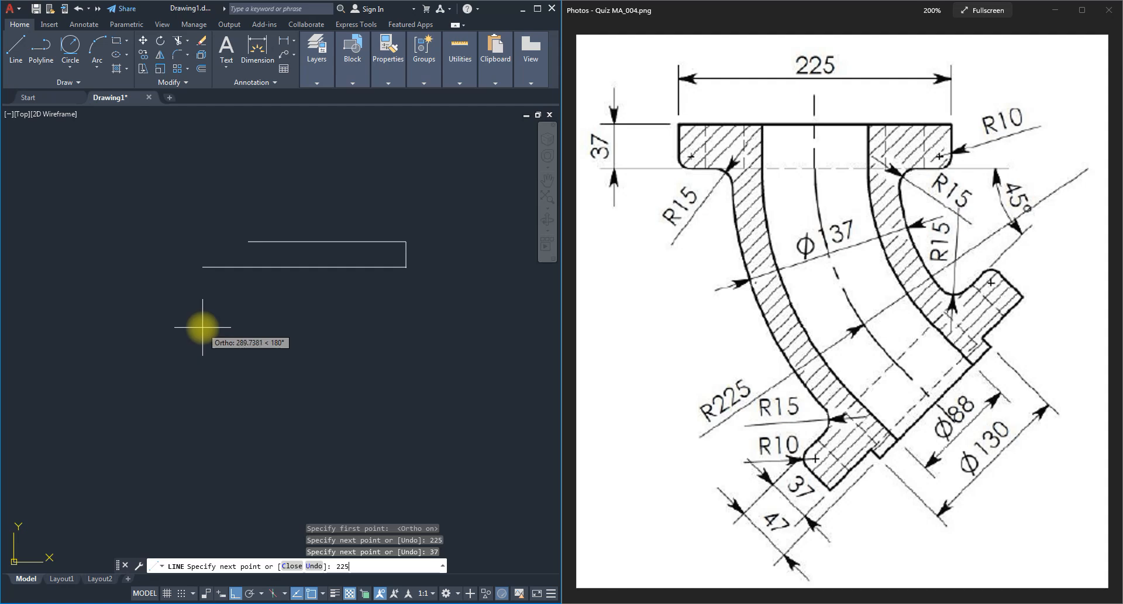
text(225)
key(Return)
text(c)
key(Return)
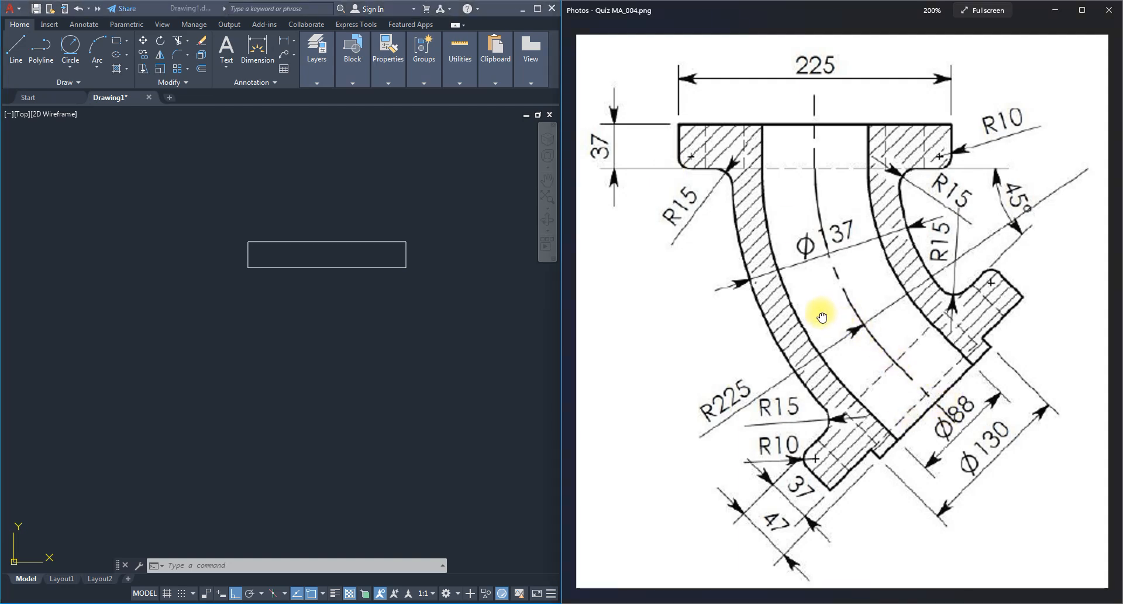
scroll(824, 316, down, 3)
scroll(841, 304, up, 3)
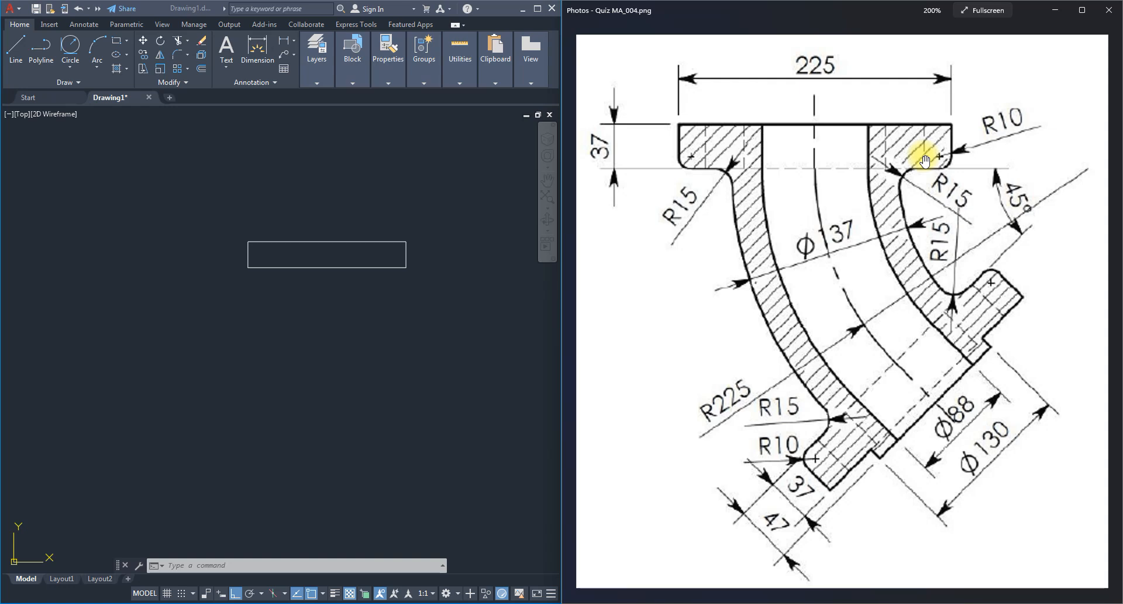
- Switch to Calculator, work out 225 minus 130 divided by 2, and return to the drawing
key(super)
text(calculator)
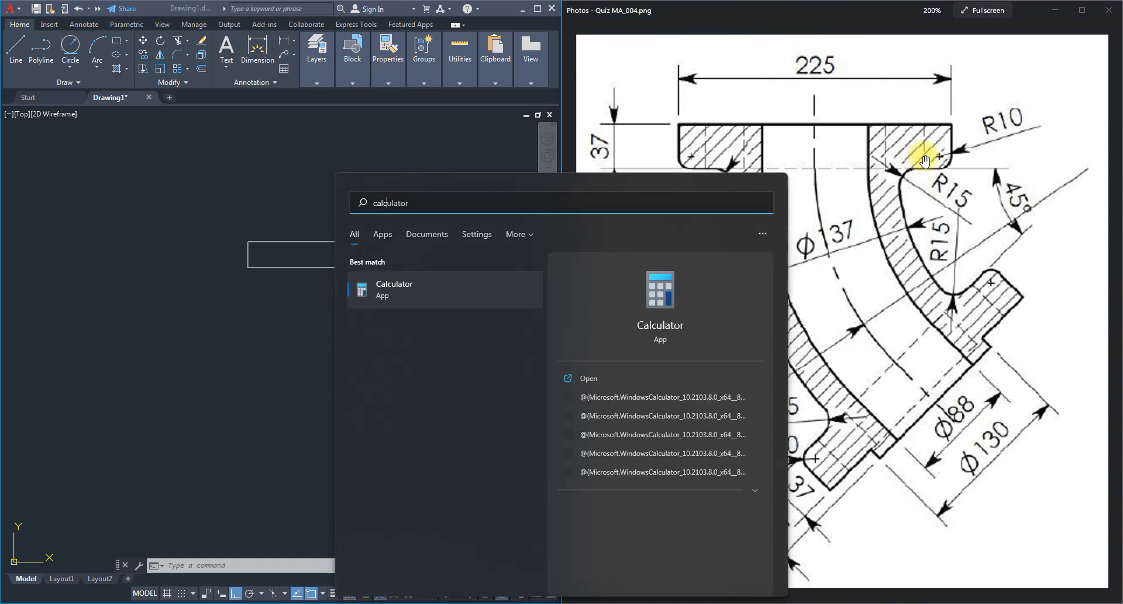
key(Return)
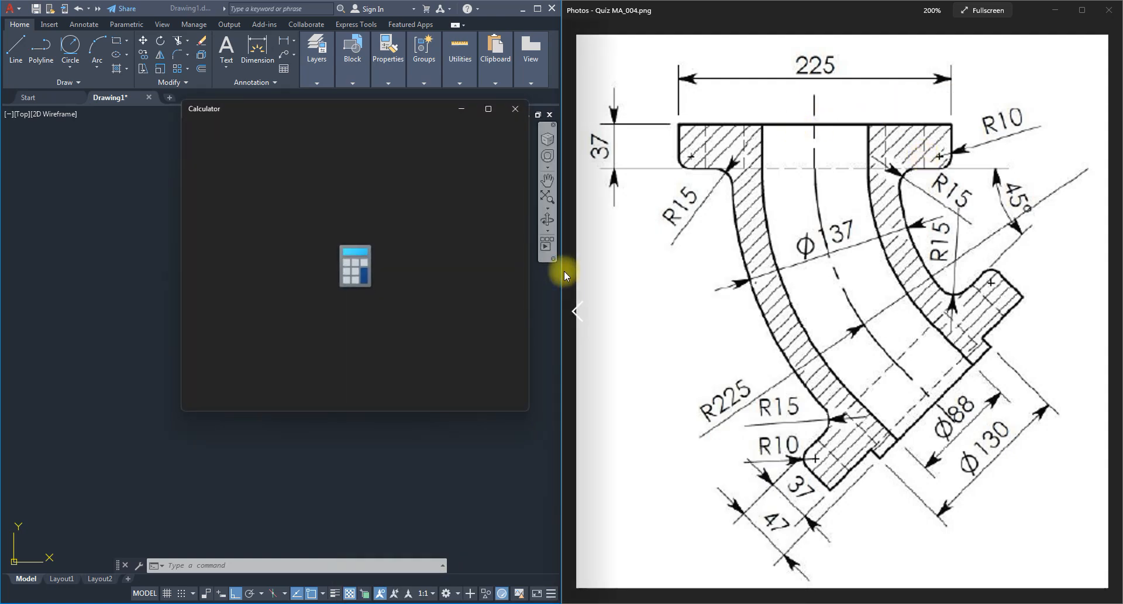
text(225)
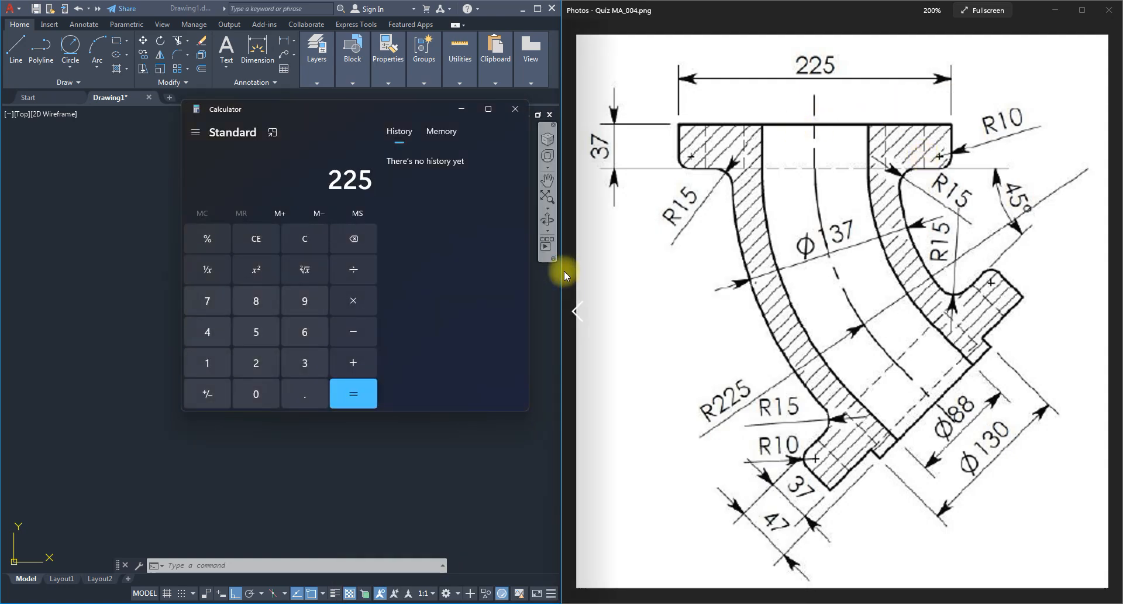
text( - 130)
key(Return)
text(2)
key(Return)
click(461, 109)
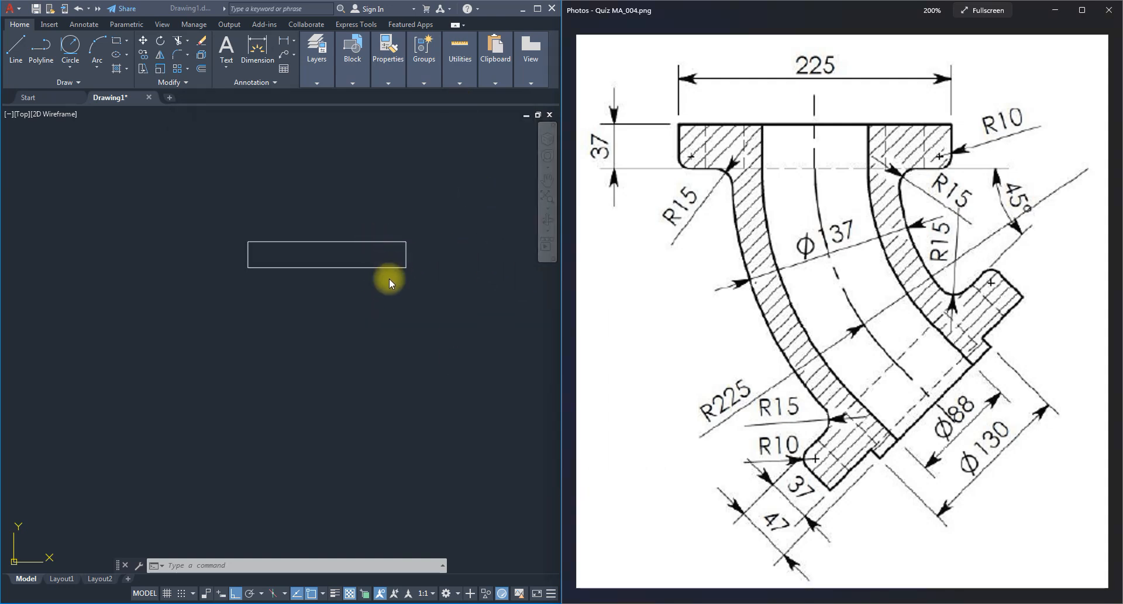
- Draw a line 47.5 inward along the bottom edge from the rectangle's lower-right corner, continuing vertically up past the top edge
click(16, 51)
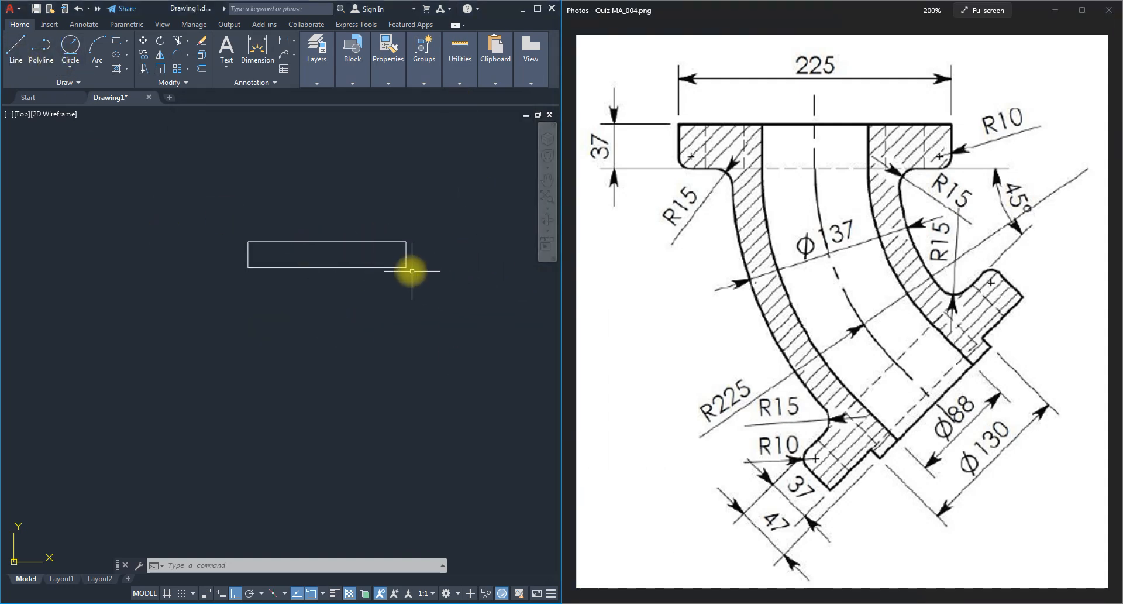
click(14, 51)
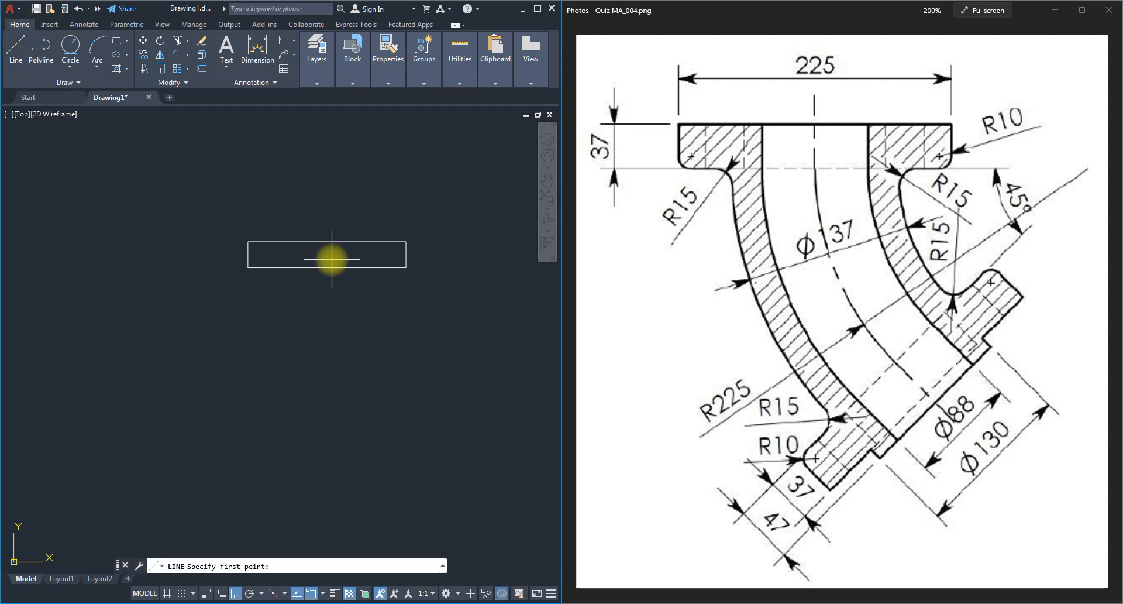
click(404, 266)
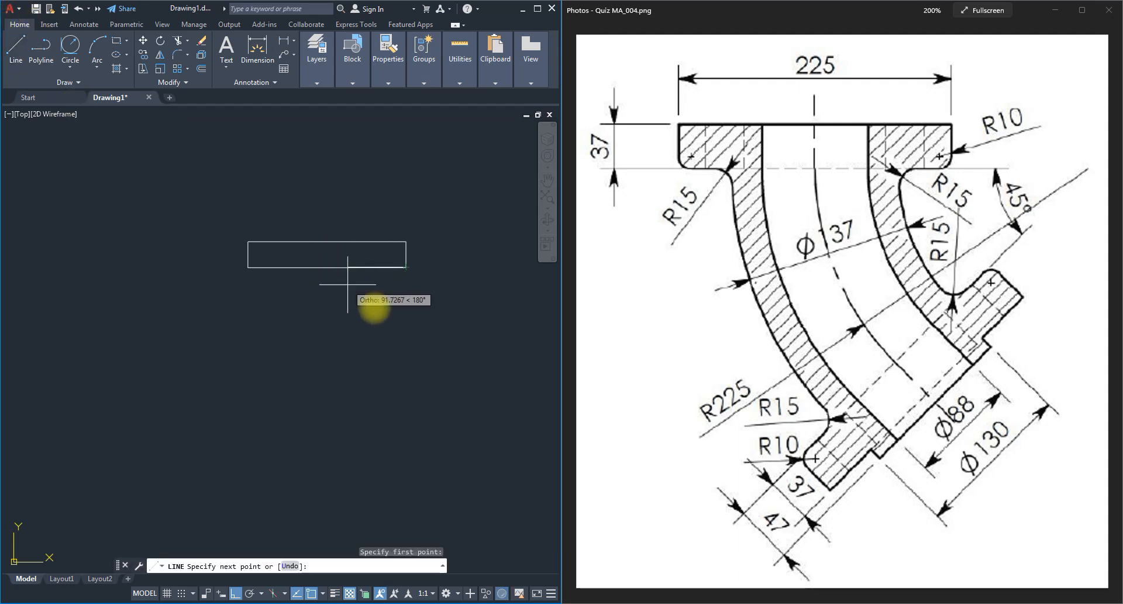
click(696, 603)
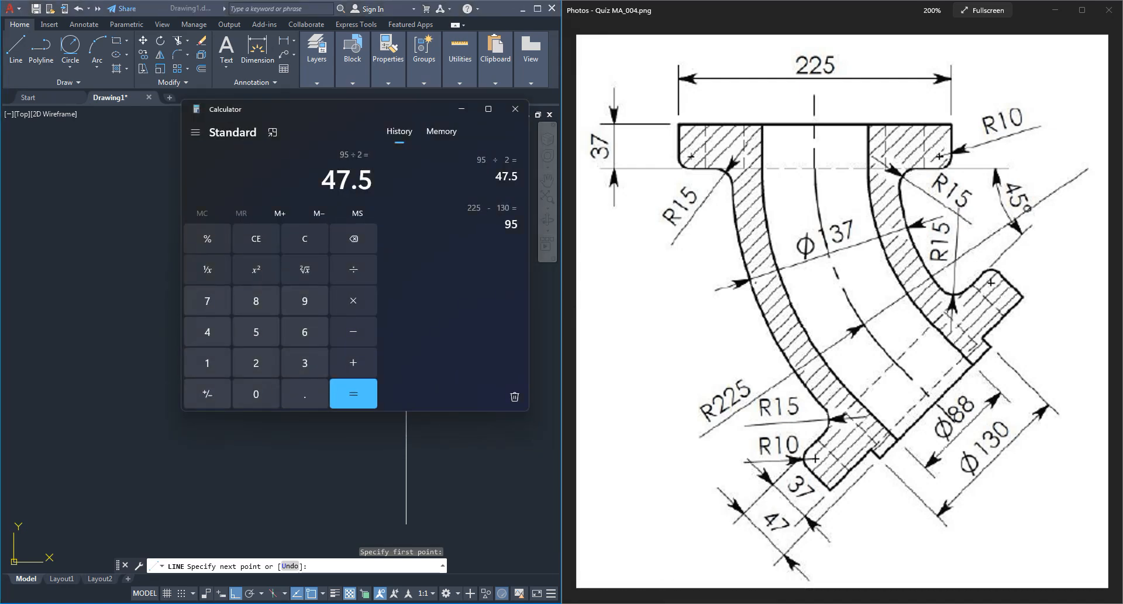
click(593, 601)
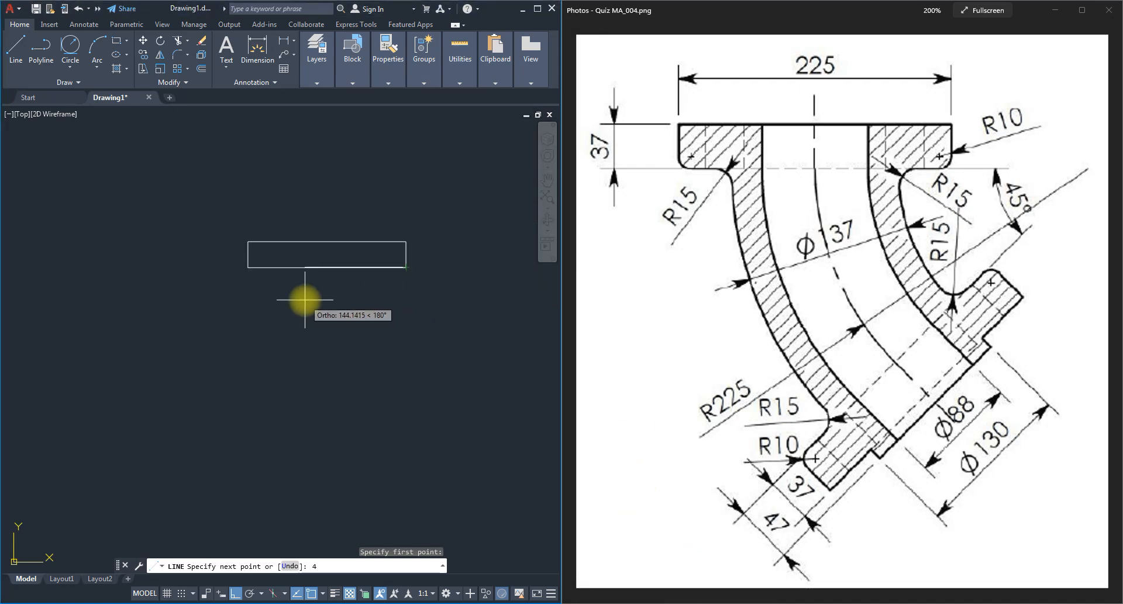
key(Return)
click(382, 199)
key(Escape)
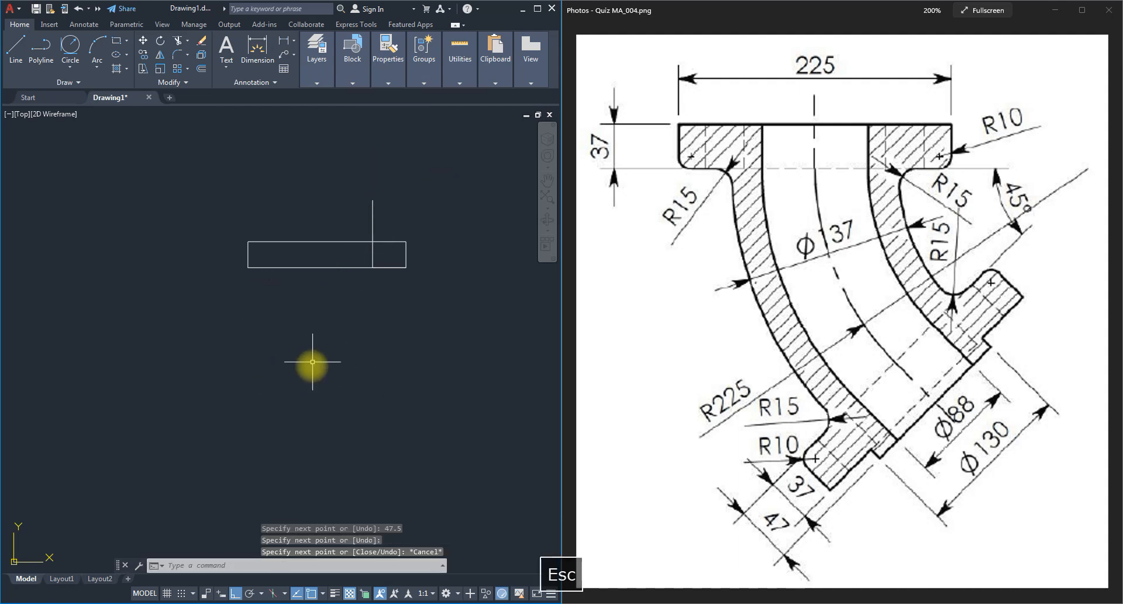
- Mirror the vertical line about the rectangle's vertical centre line through the bottom edge's midpoint, keeping the original
click(388, 220)
click(347, 189)
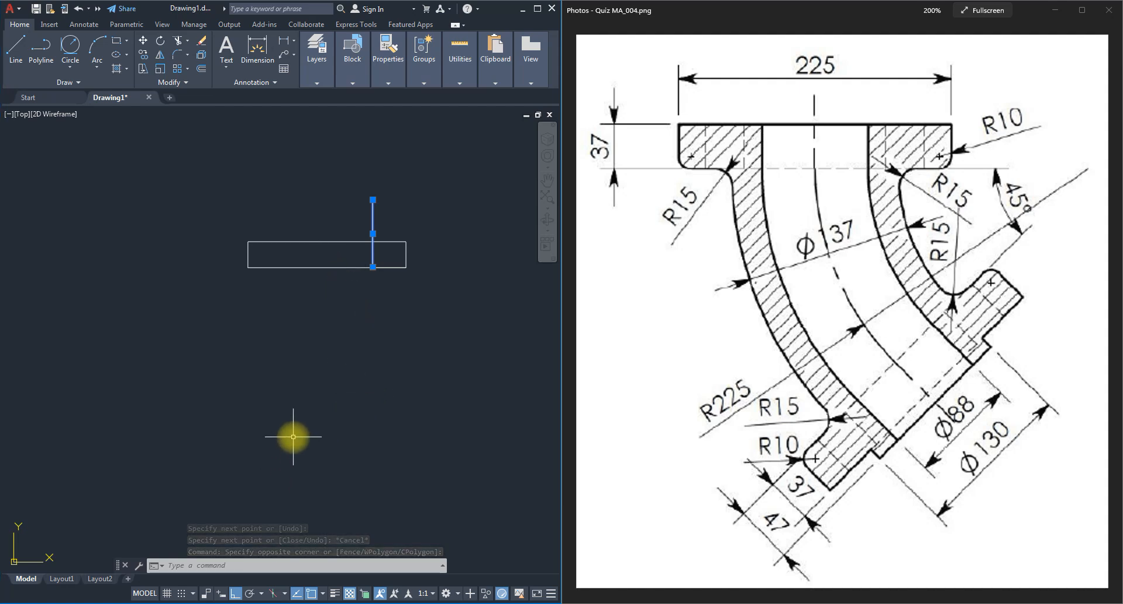
text(mi)
key(Return)
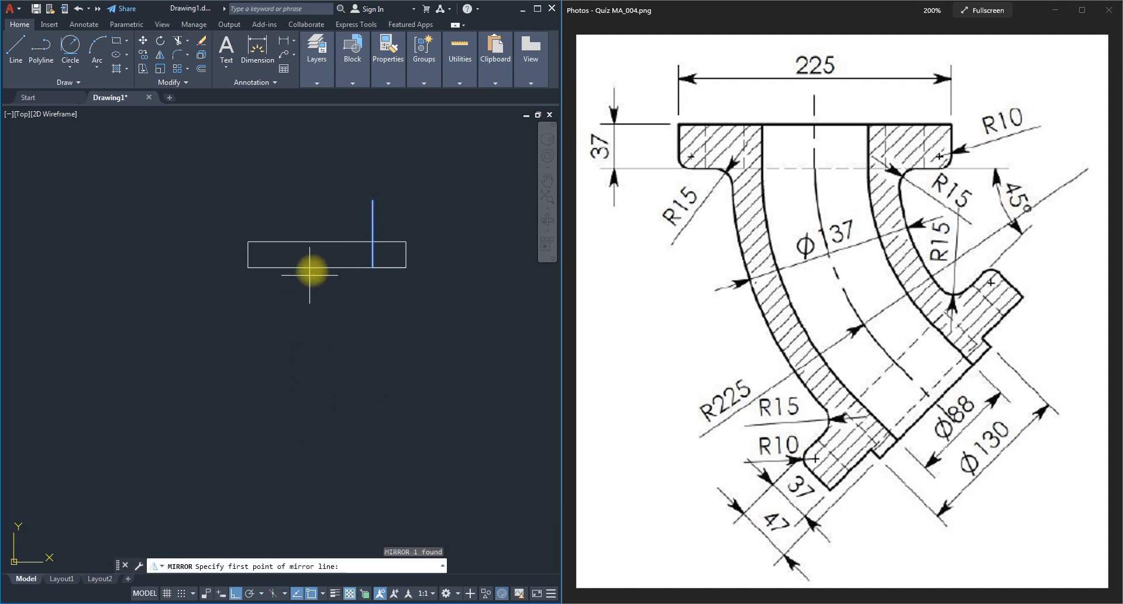
click(326, 267)
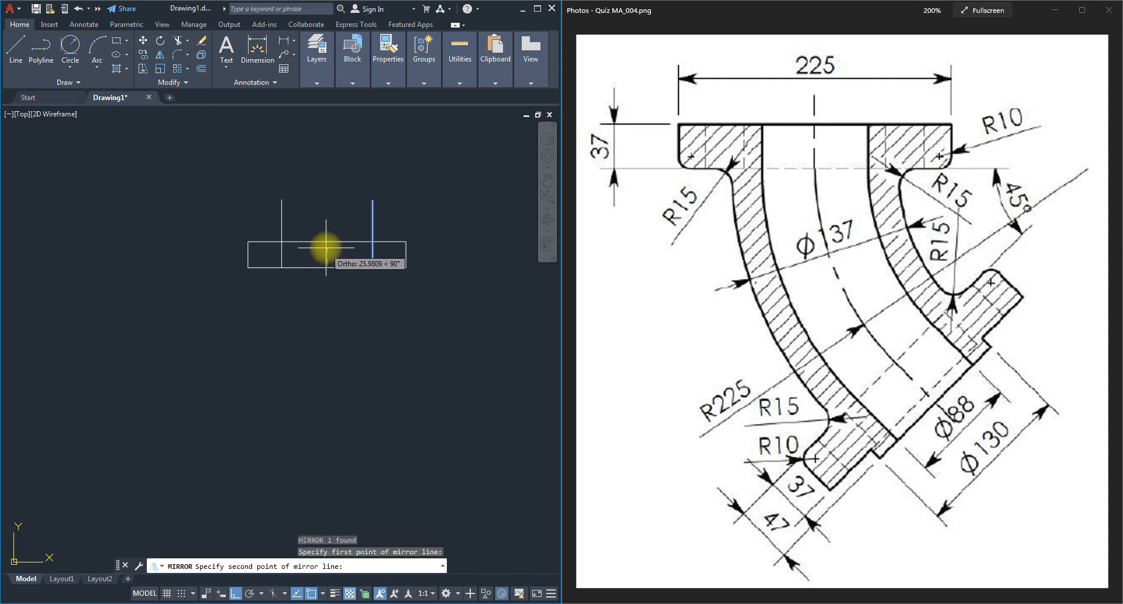
click(326, 245)
key(Return)
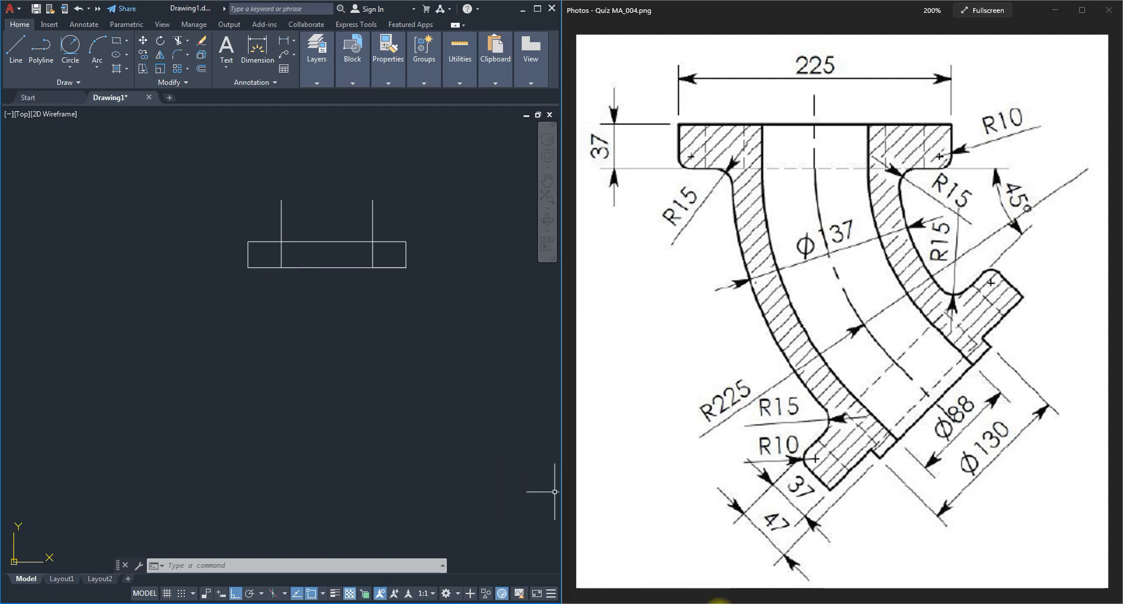
- Switch to Calculator, work out 225 minus 88, and return to the drawing
key(alt+Tab)
text(225)
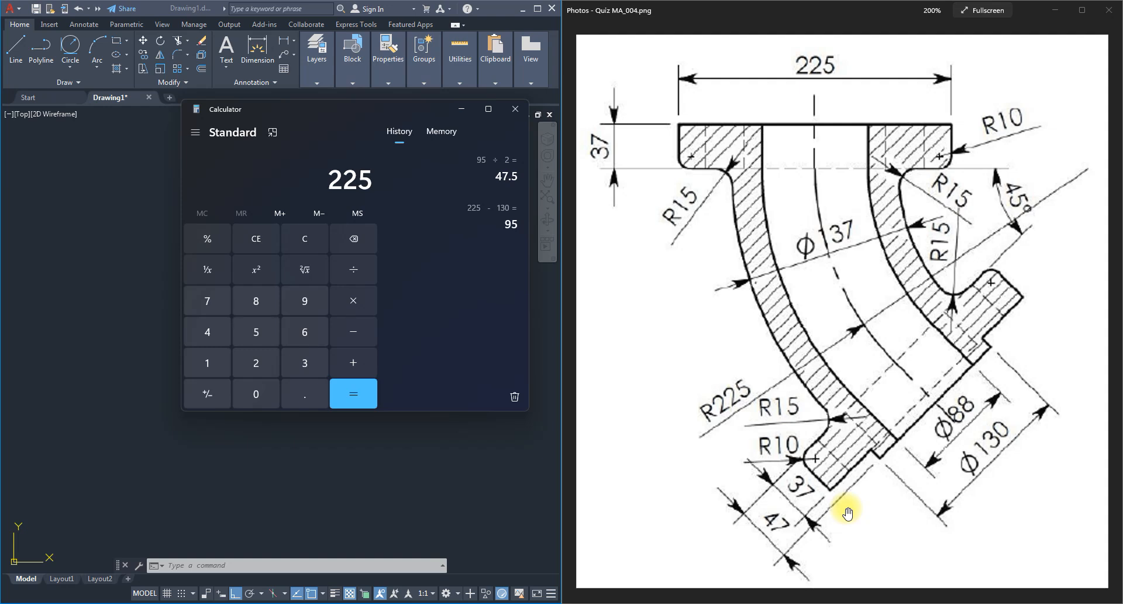
text( - 88)
key(Return)
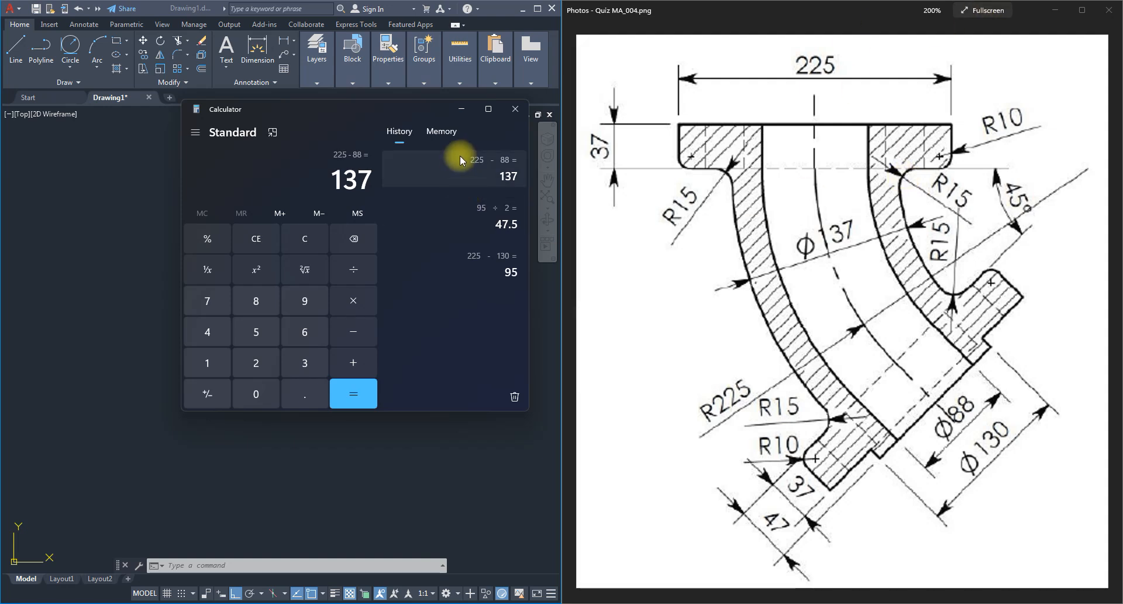
click(462, 109)
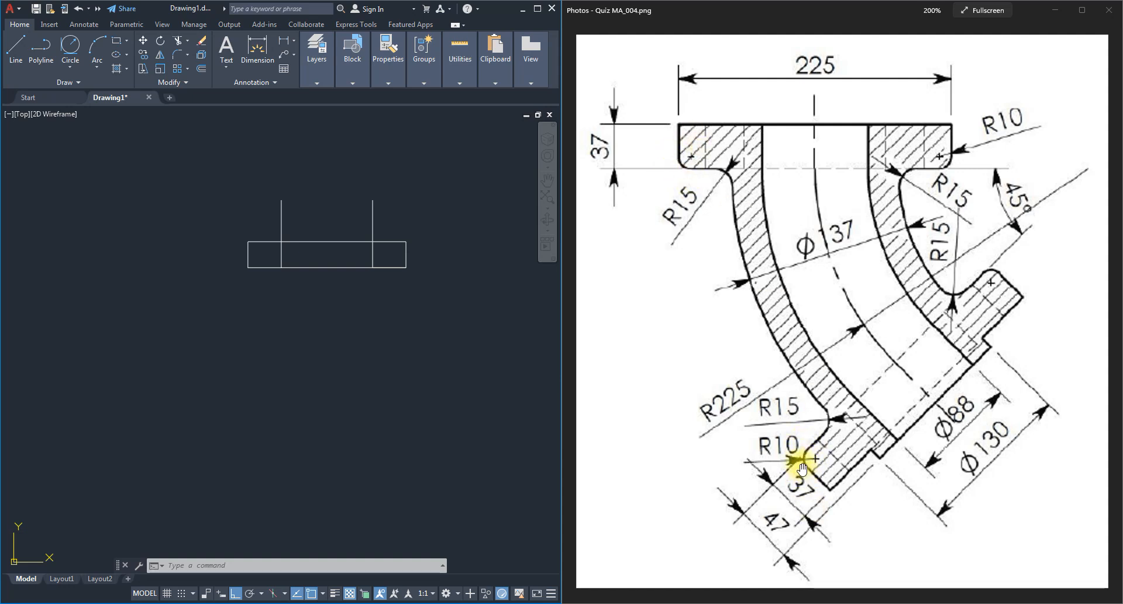
click(262, 159)
click(196, 163)
text(f)
key(Return)
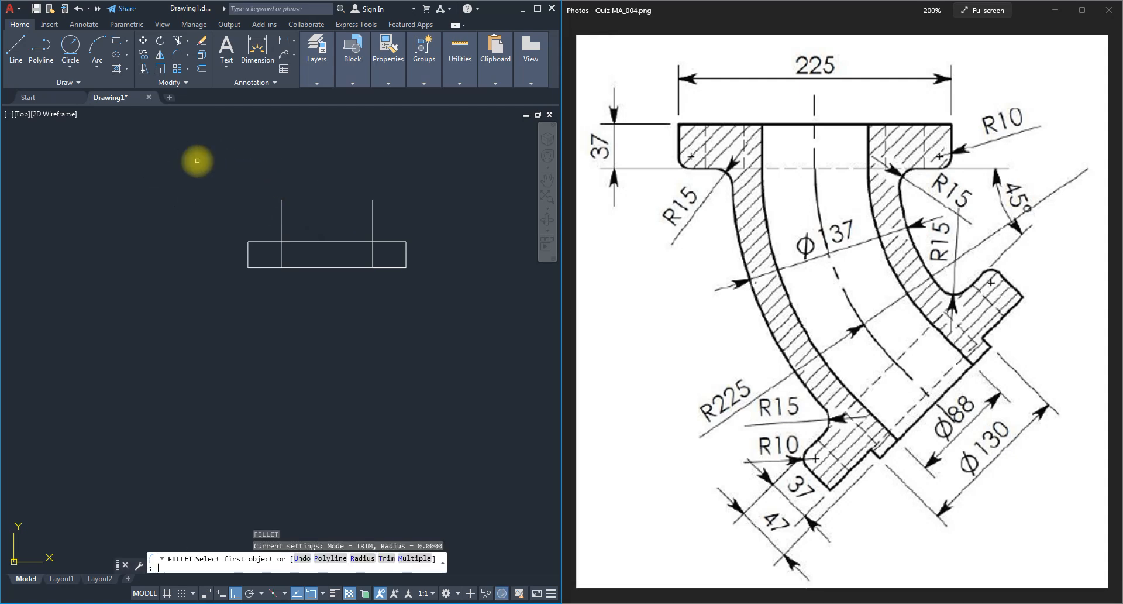
text(r)
key(Return)
text(10)
key(Return)
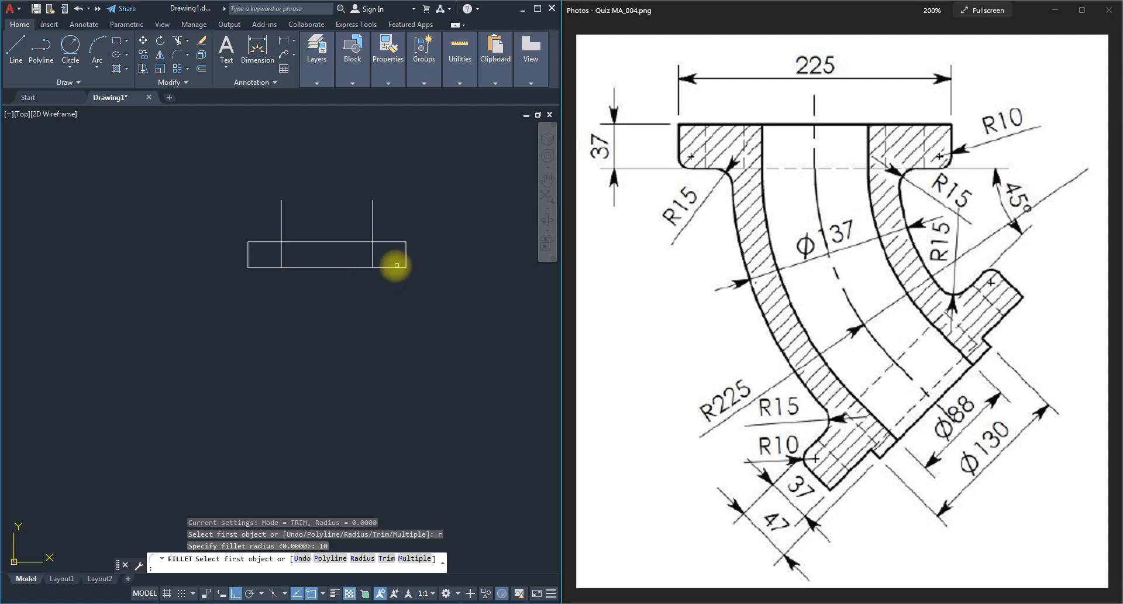
key(Escape)
key(Escape)
- Delete the short 47.5 construction line overlapping the rectangle's bottom edge at its lower-right corner
click(393, 267)
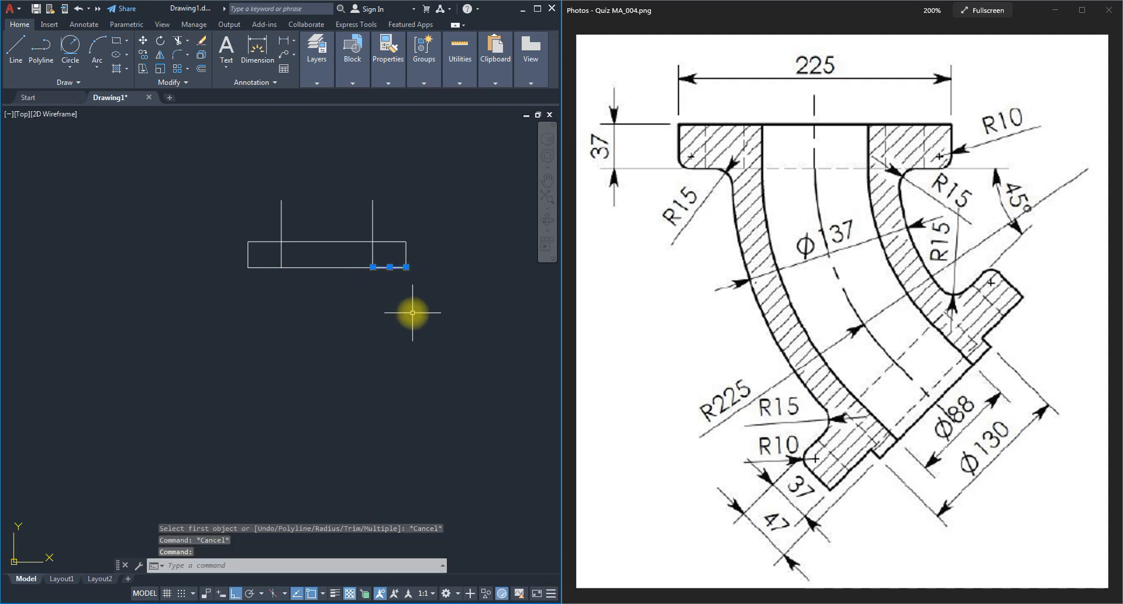
key(Delete)
- Fillet both lower corners of the flange rectangle with radius 10, using the Multiple option
text(f)
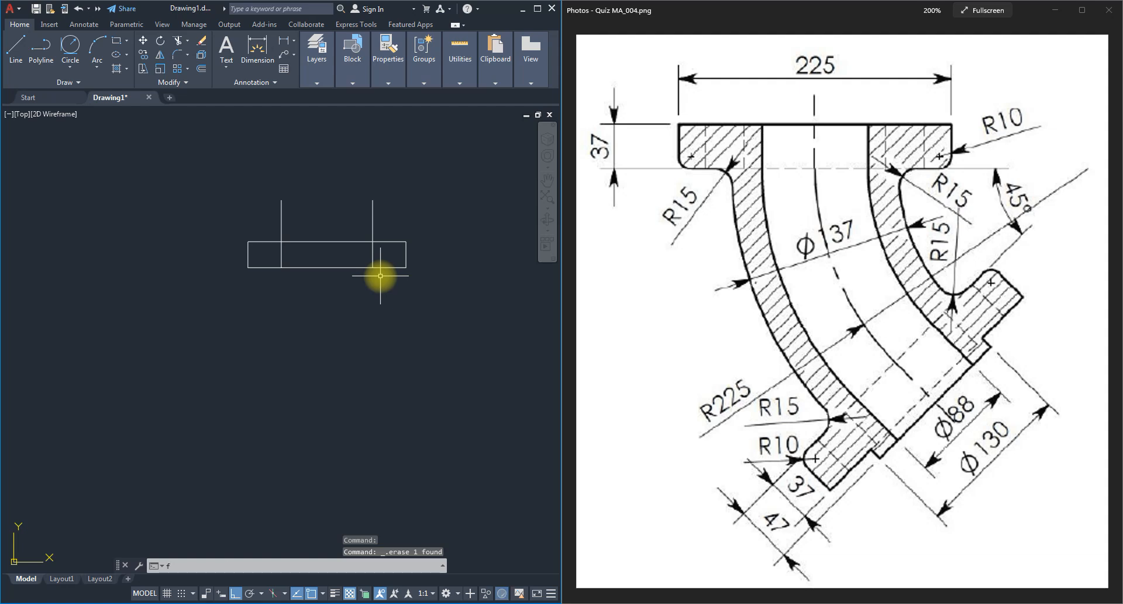
key(Return)
text(r)
key(Return)
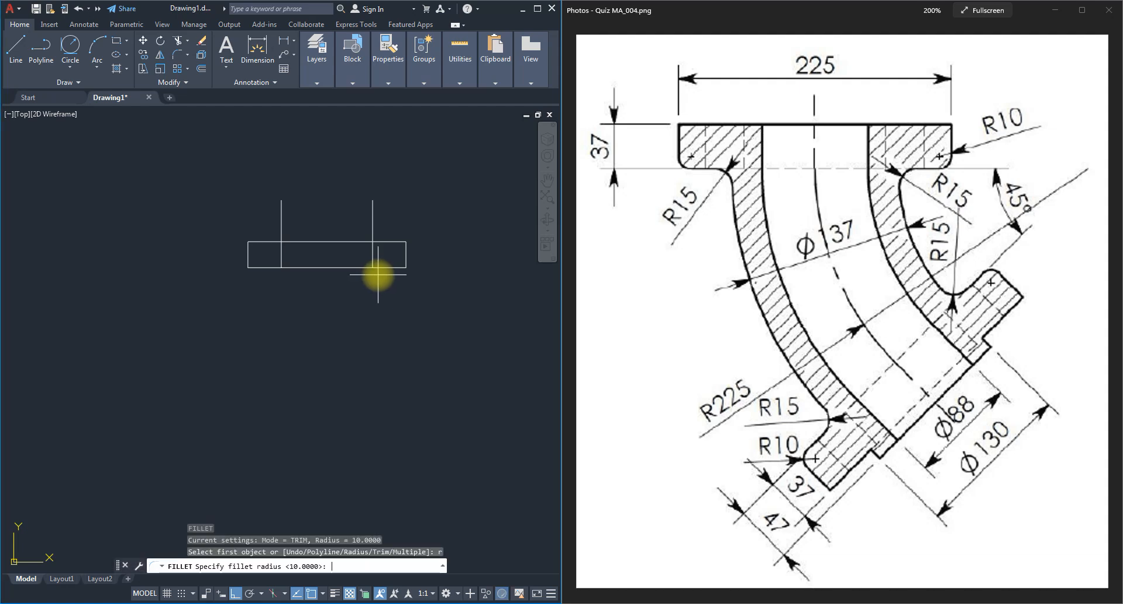
key(Return)
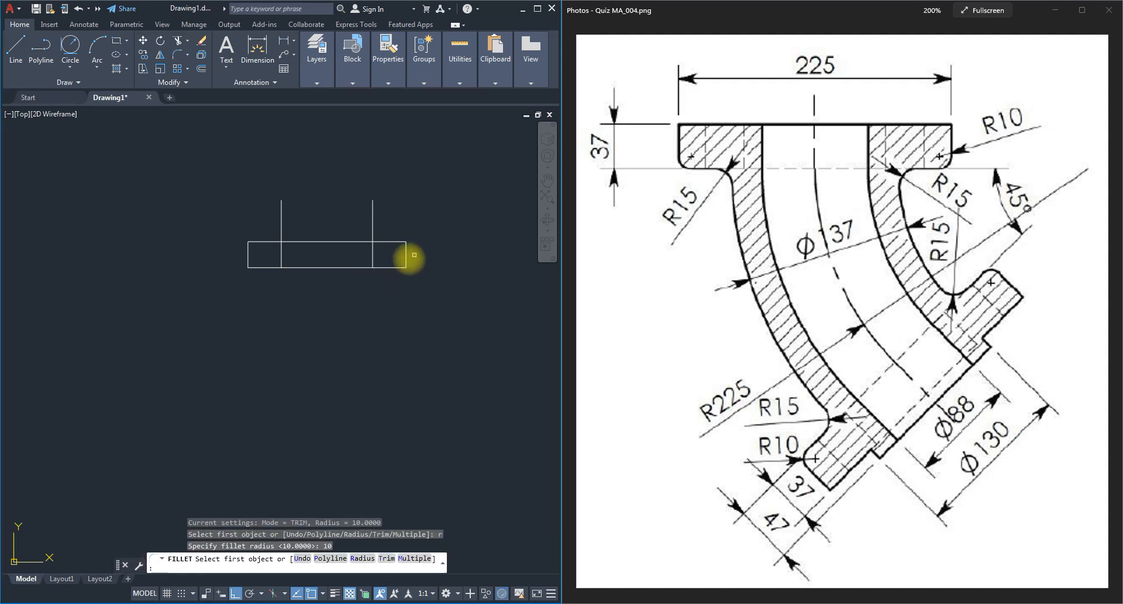
click(415, 557)
click(391, 267)
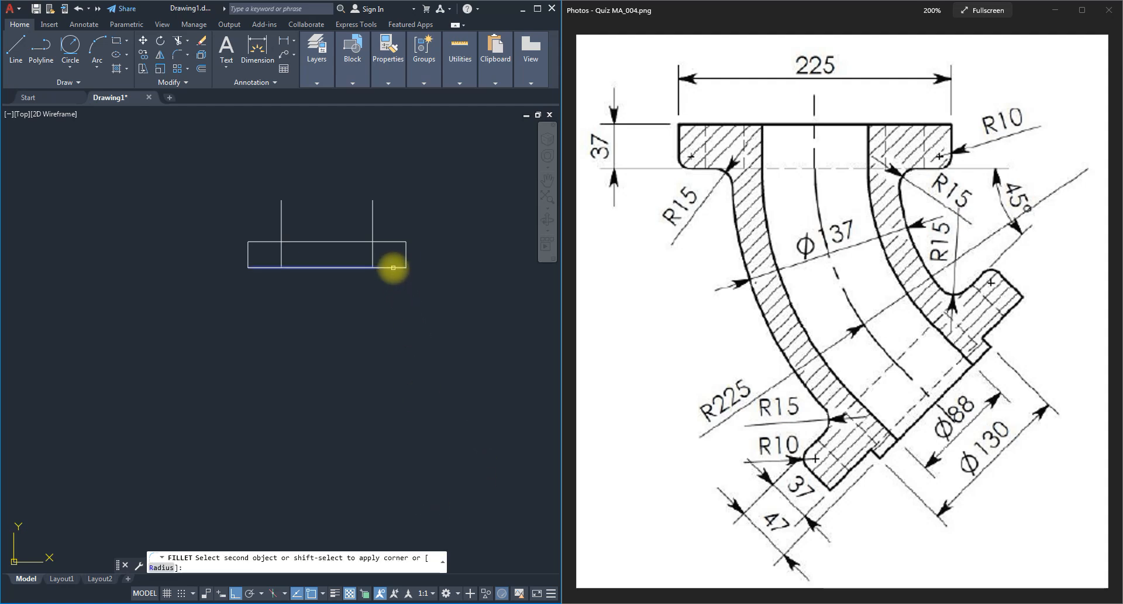
click(405, 256)
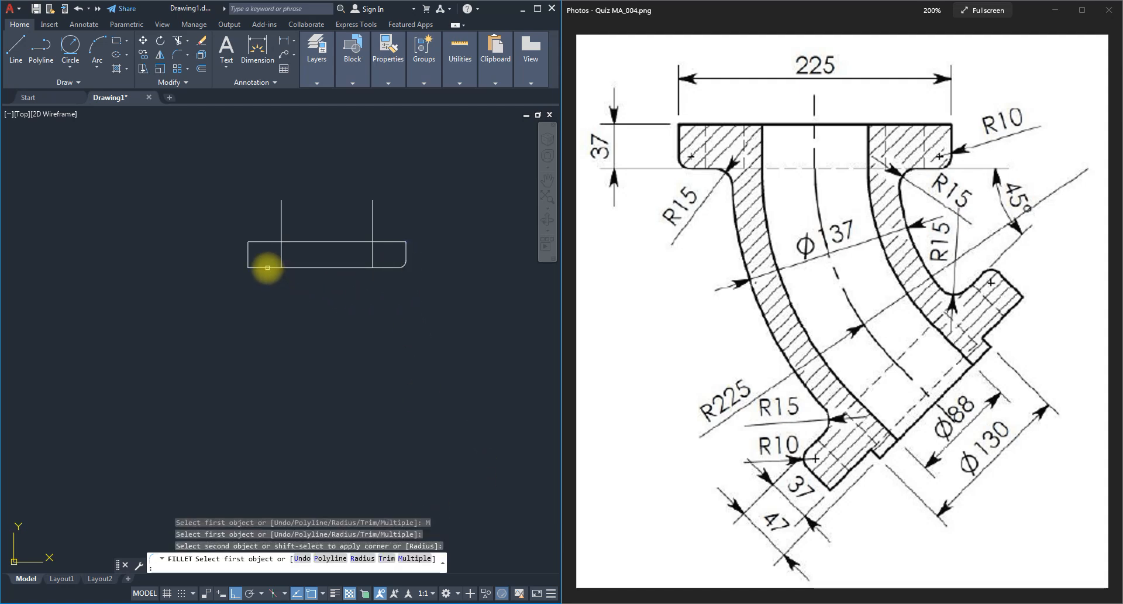
click(265, 265)
click(247, 253)
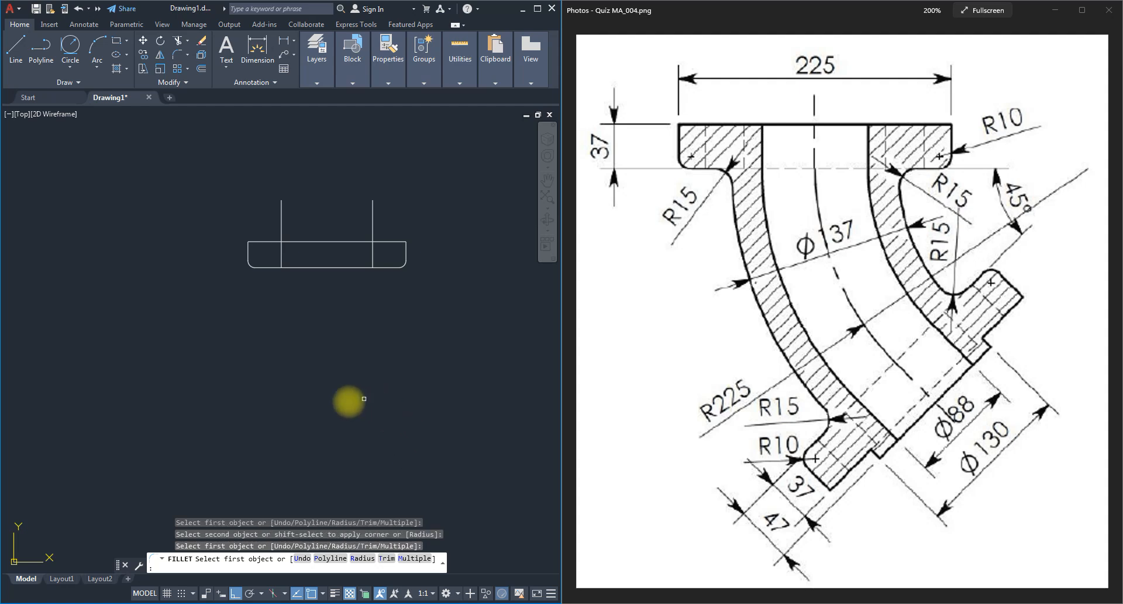
key(Escape)
key(Escape)
key(Escape)
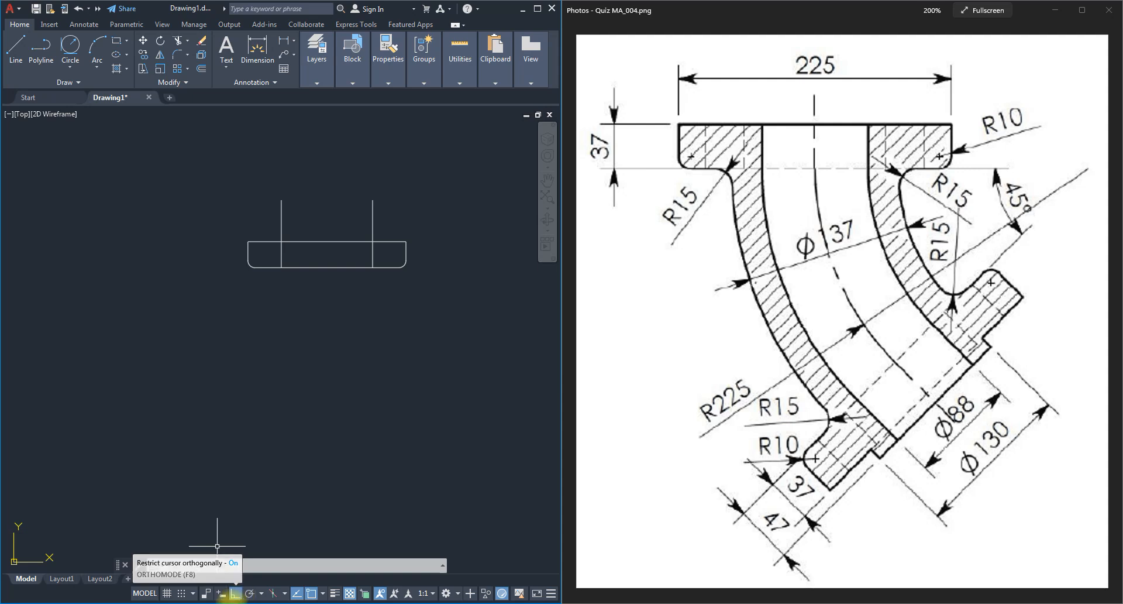
- Turn on polar tracking with the 45-degree angle increment (45, 90, 135, 180)
click(249, 593)
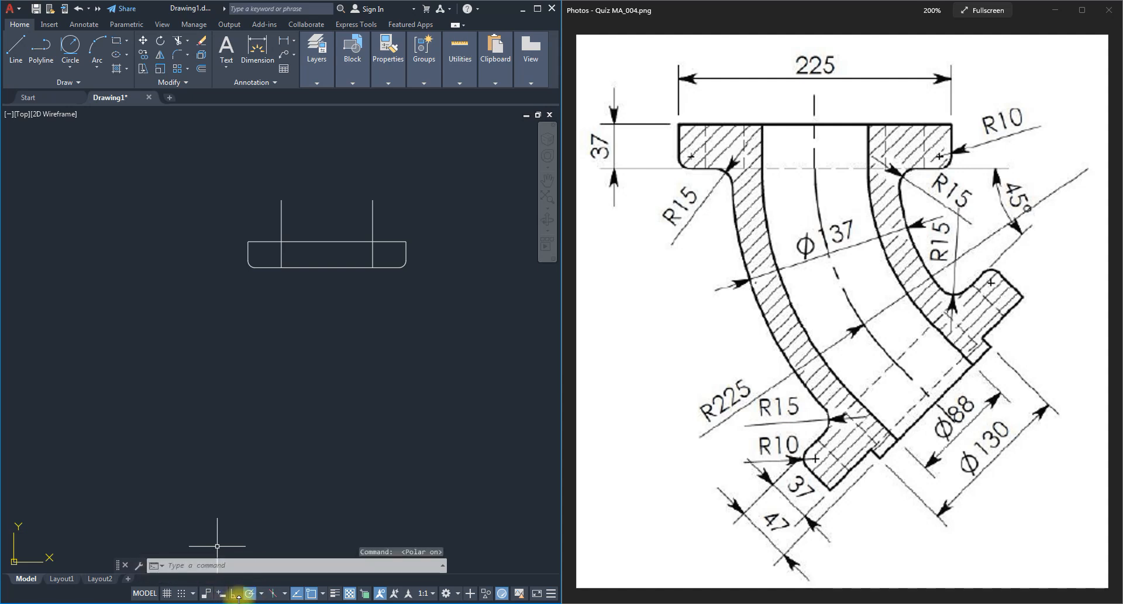
click(234, 595)
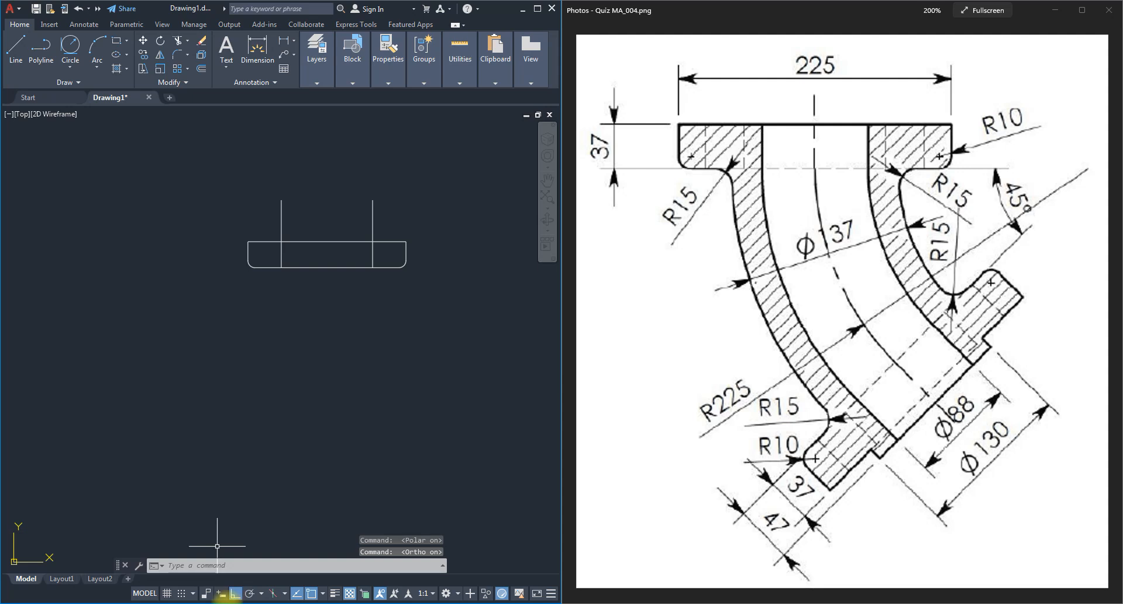
click(250, 594)
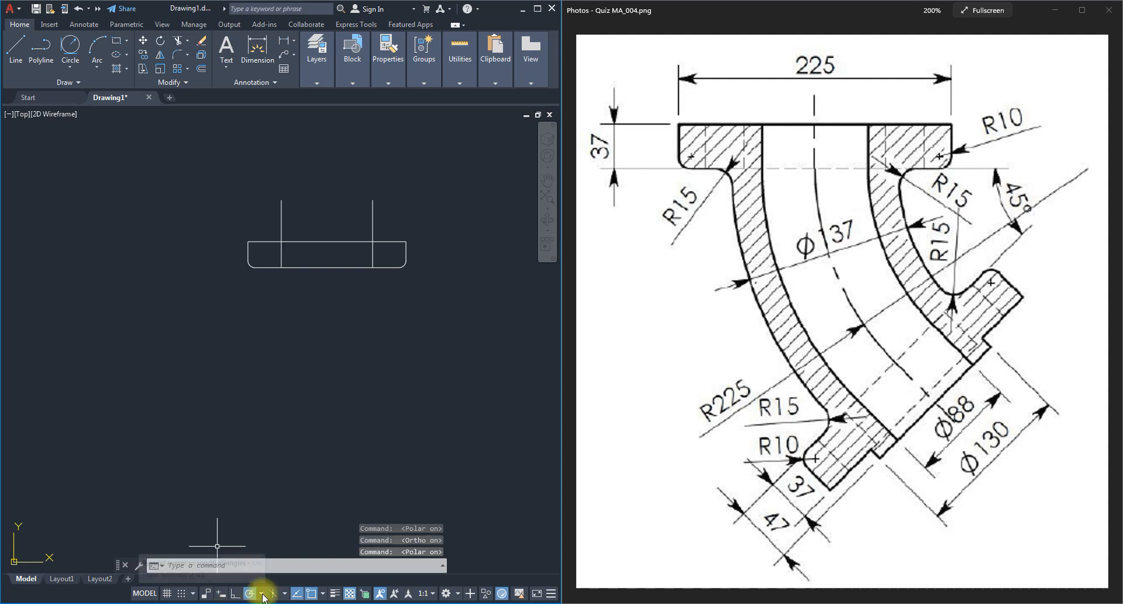
click(262, 594)
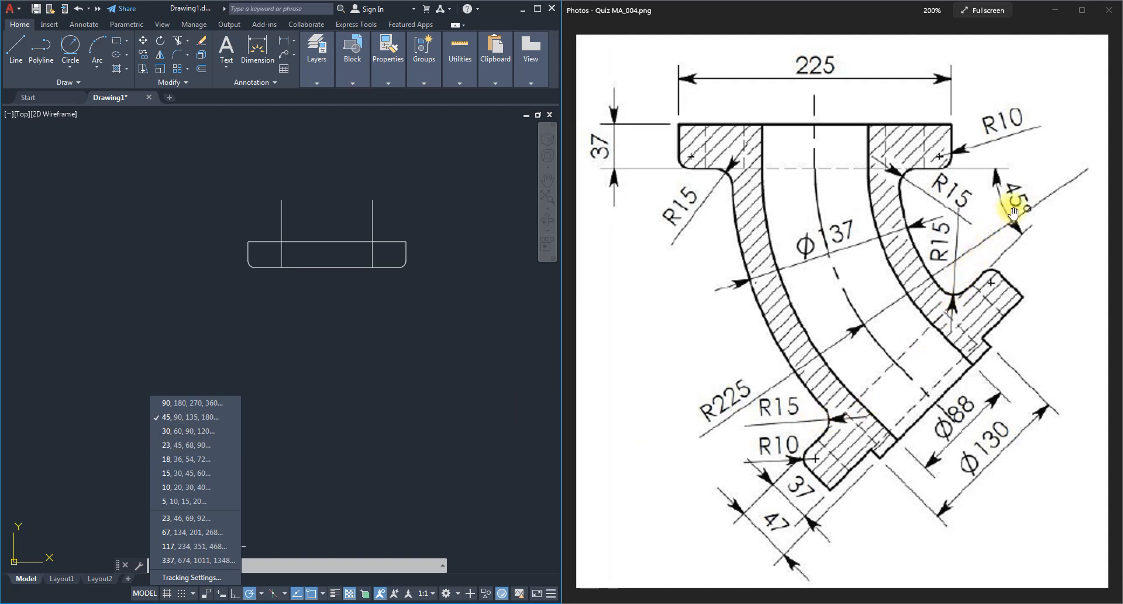
click(167, 419)
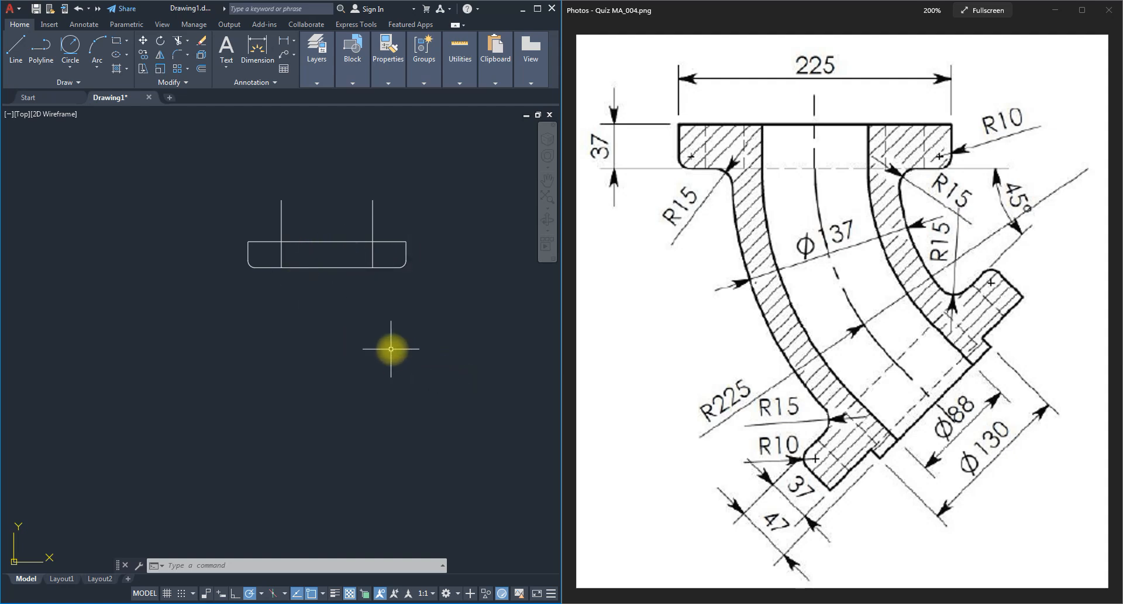
- Draw a horizontal line from the lower end of the flange's right vertical line, extending rightward past the flange's rounded corner
key(Escape)
key(Escape)
click(18, 49)
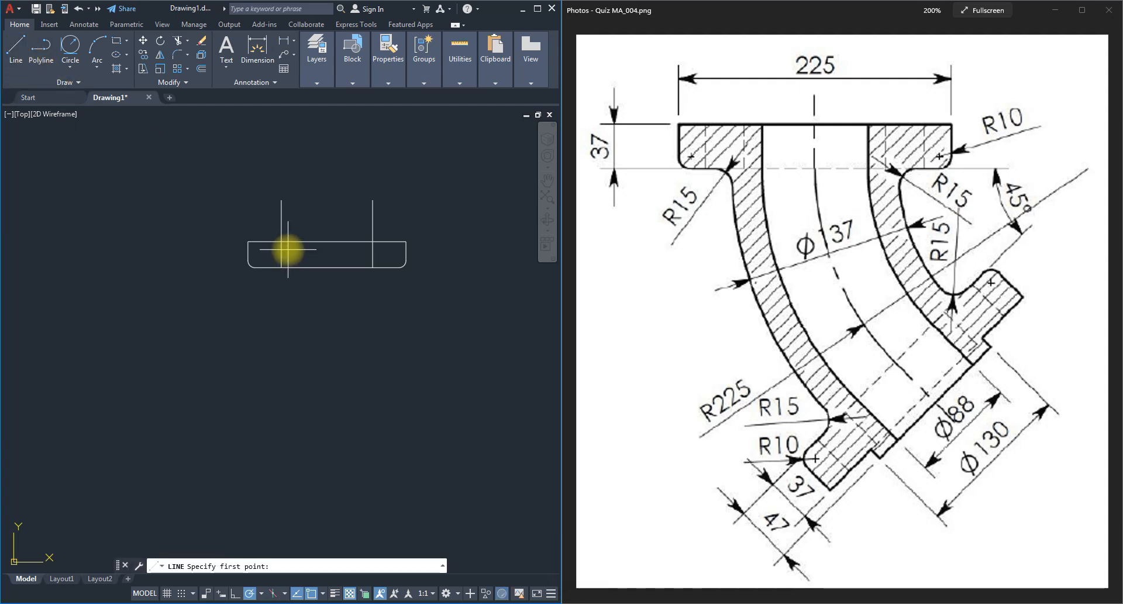
click(373, 268)
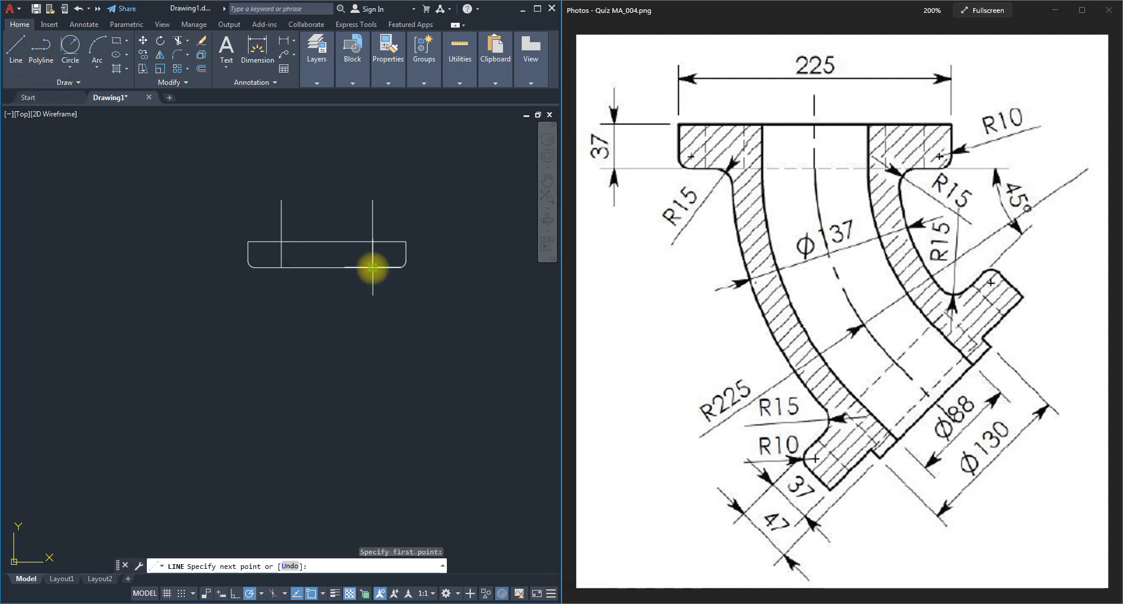
click(485, 267)
key(Escape)
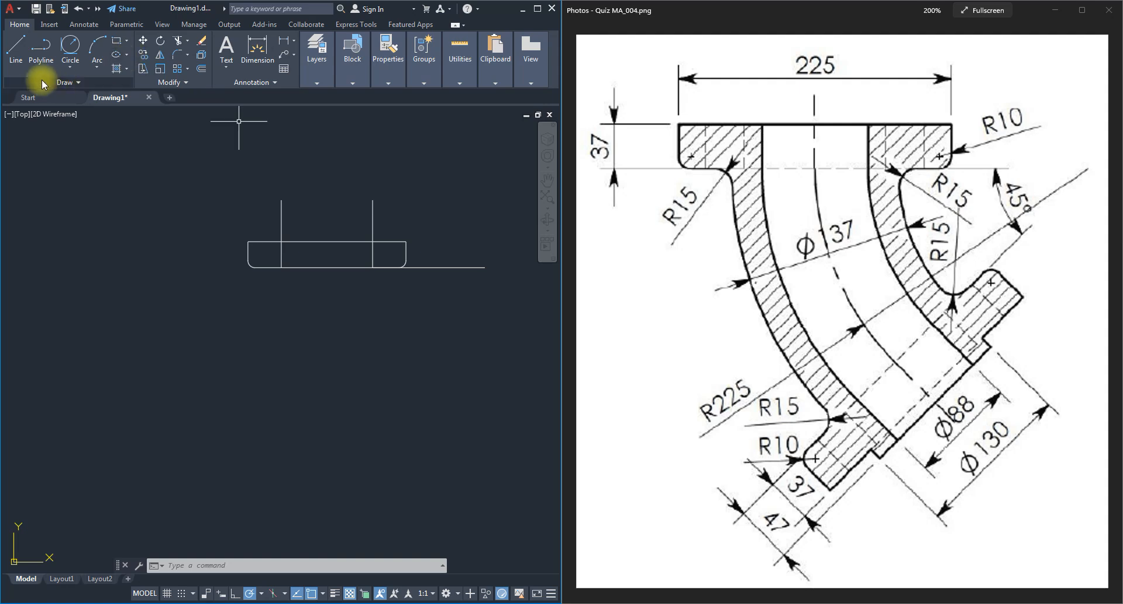
- Draw a long diagonal line at 225 degrees, down and left from the horizontal line's right endpoint, using the 45-degree polar tracking increment
click(14, 51)
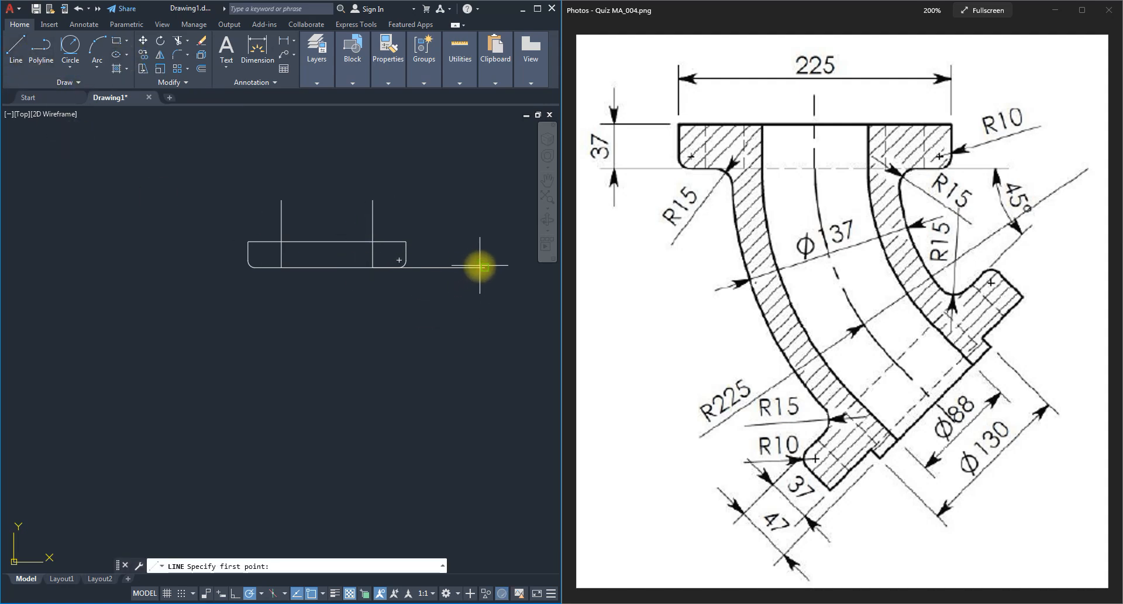
click(484, 267)
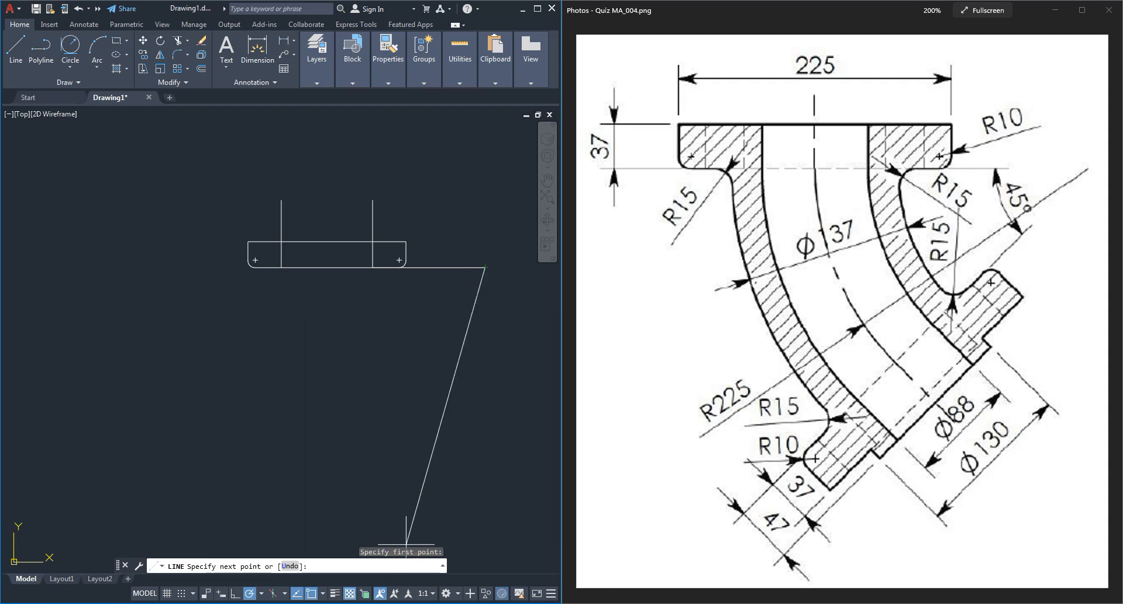
click(261, 593)
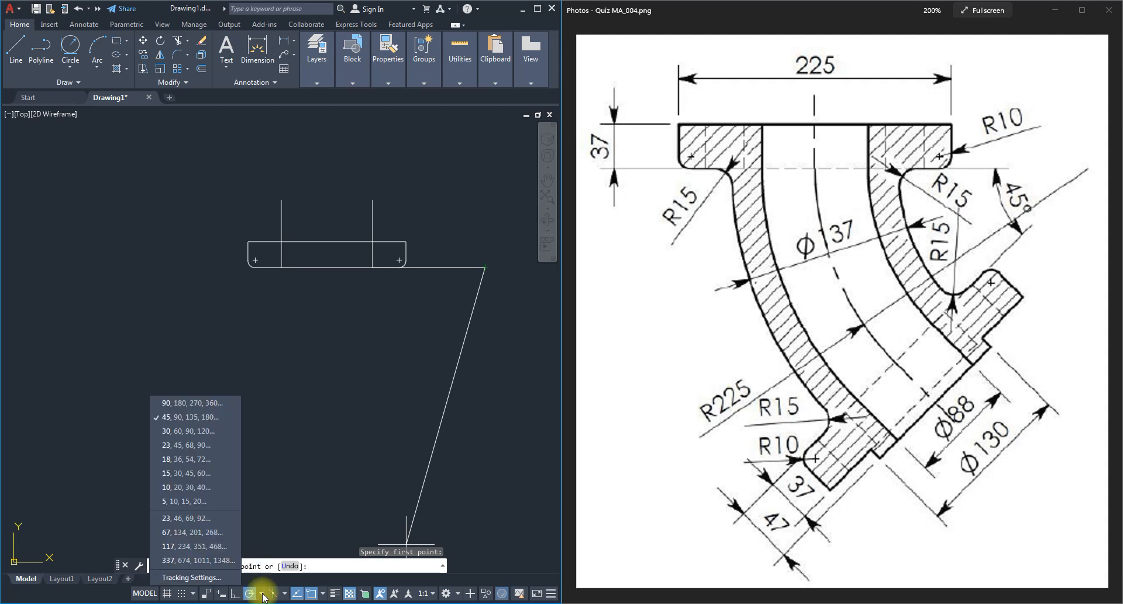
click(186, 446)
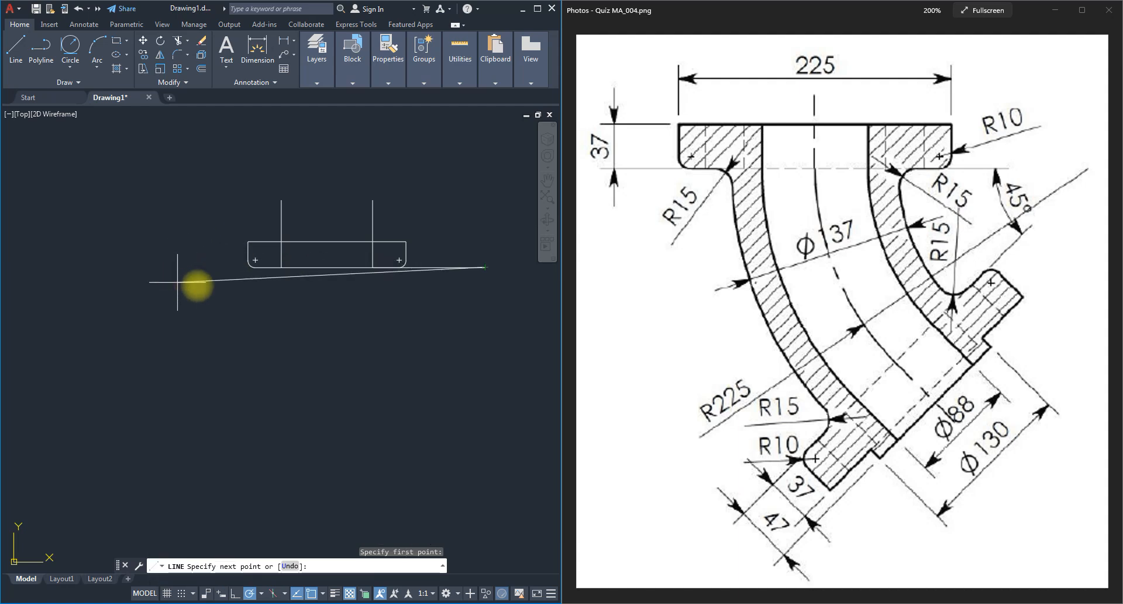
scroll(259, 276, down, 5)
scroll(358, 281, up, 7)
scroll(398, 249, down, 5)
scroll(401, 251, up, 1)
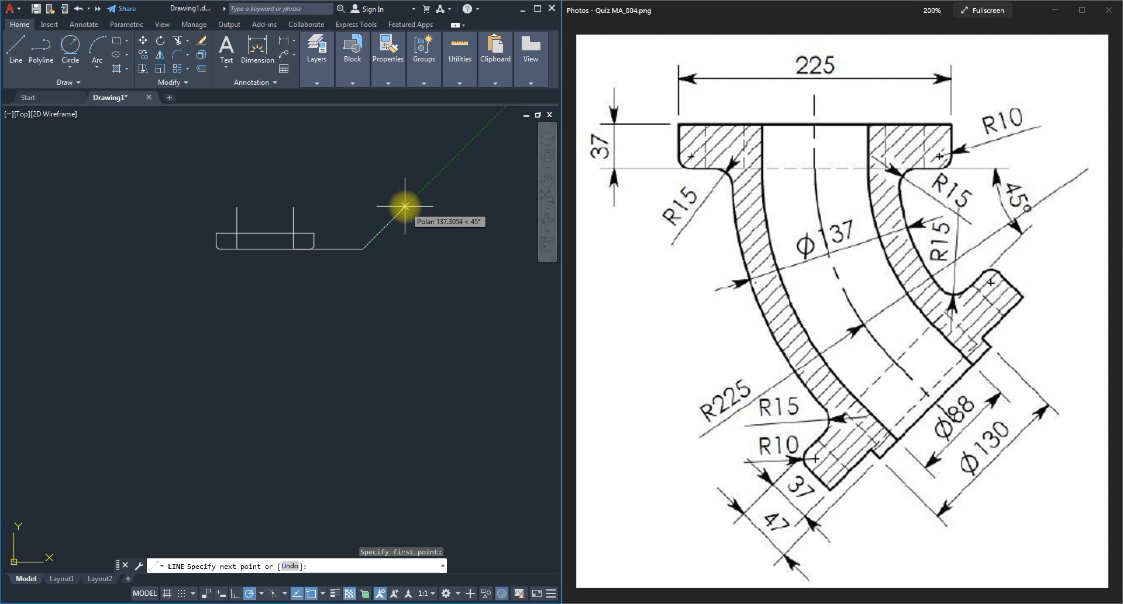
scroll(488, 243, down, 4)
scroll(419, 242, up, 2)
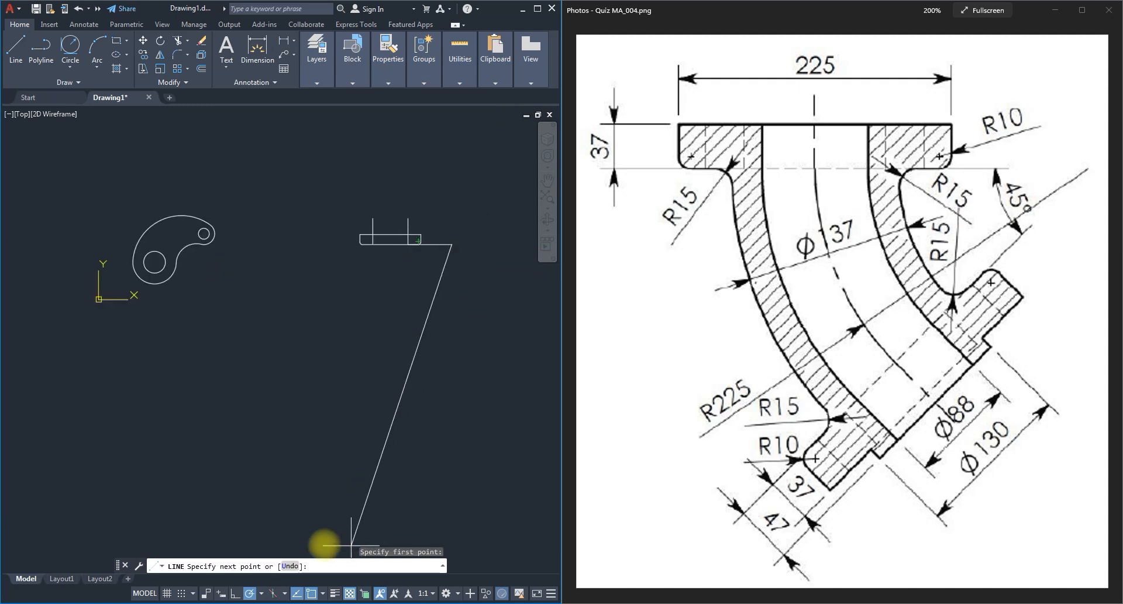
click(261, 593)
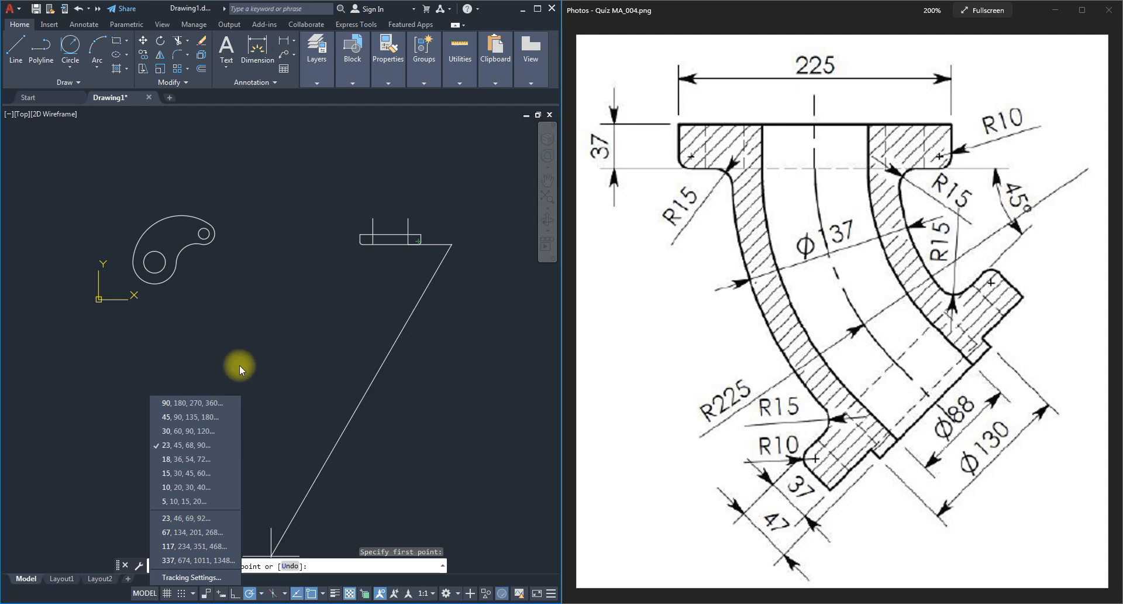
click(169, 427)
scroll(322, 268, down, 2)
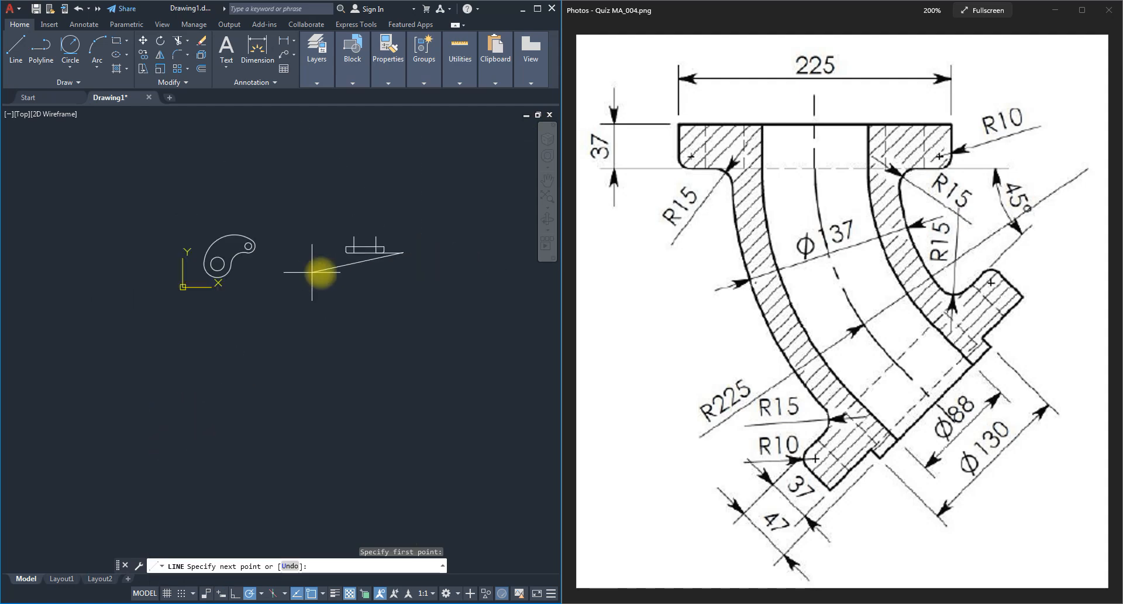
scroll(403, 250, up, 6)
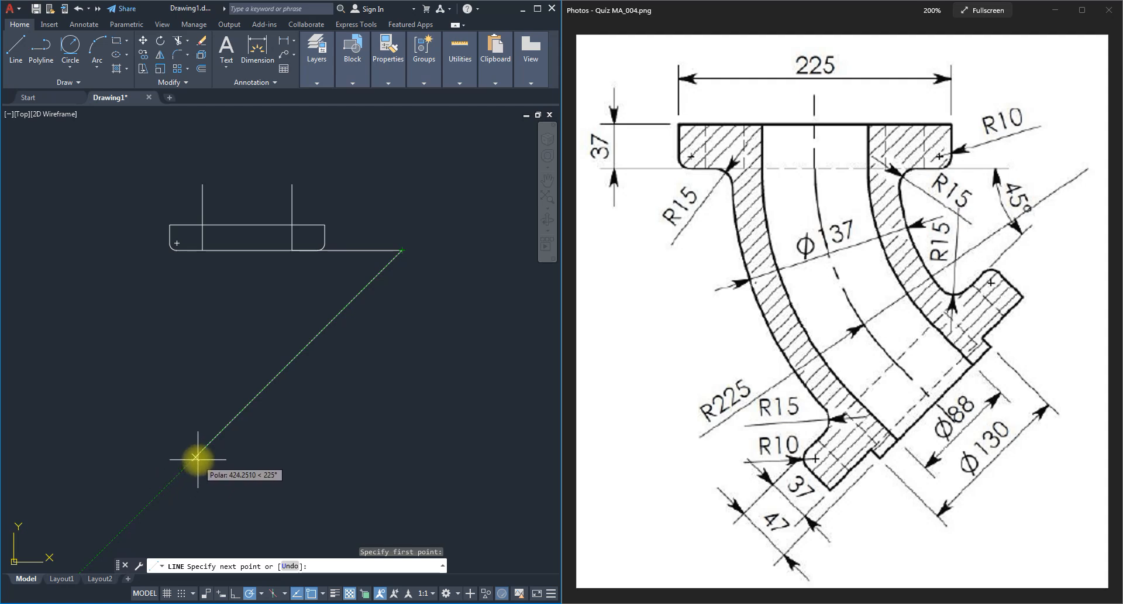
click(121, 530)
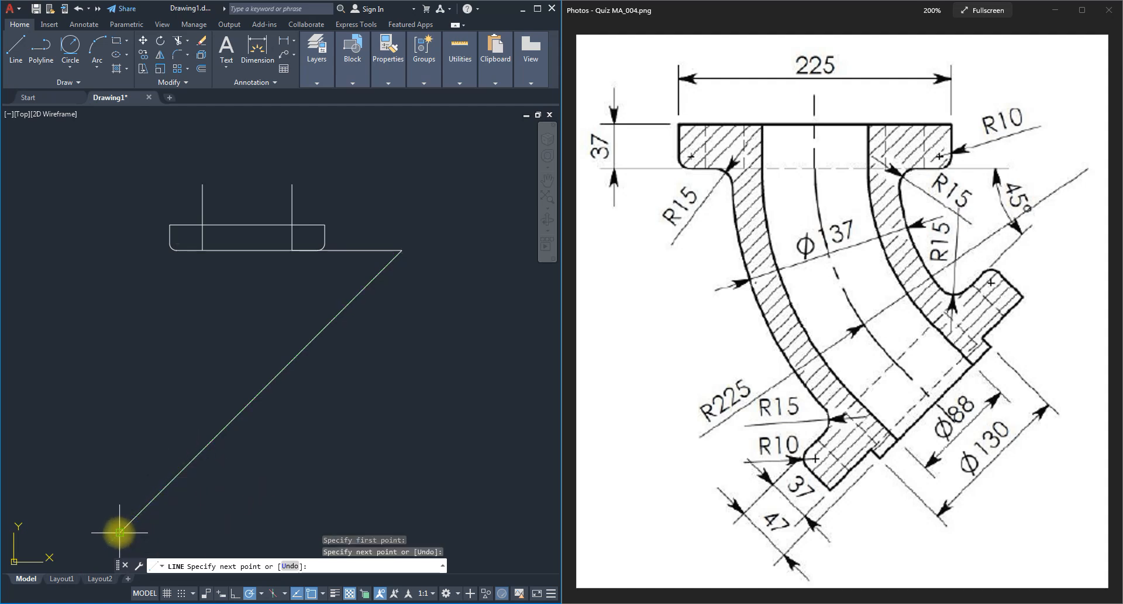
key(Escape)
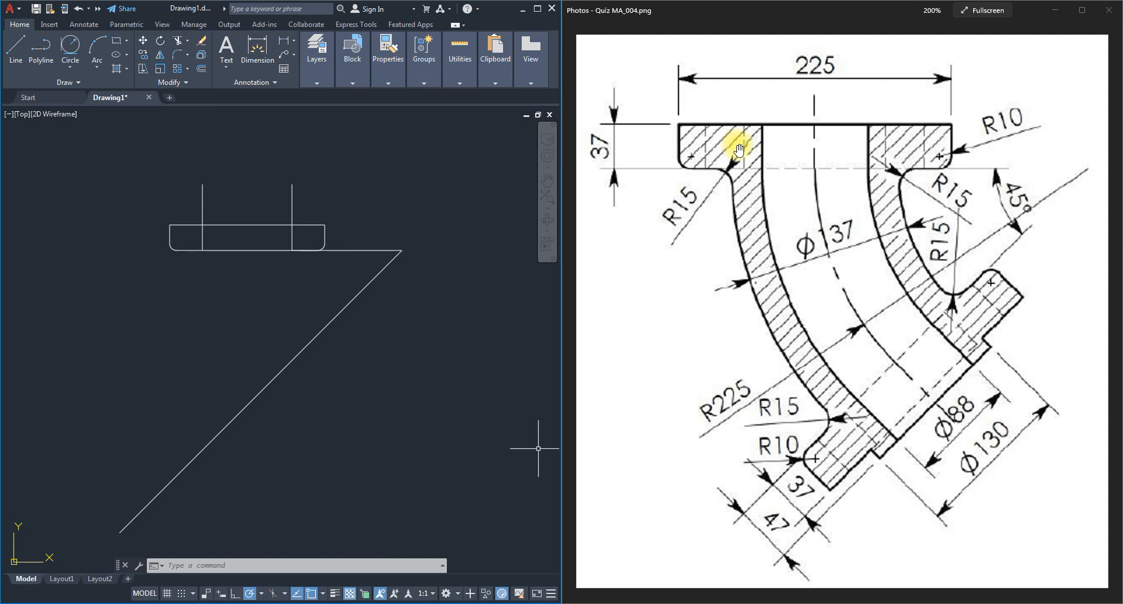
click(97, 68)
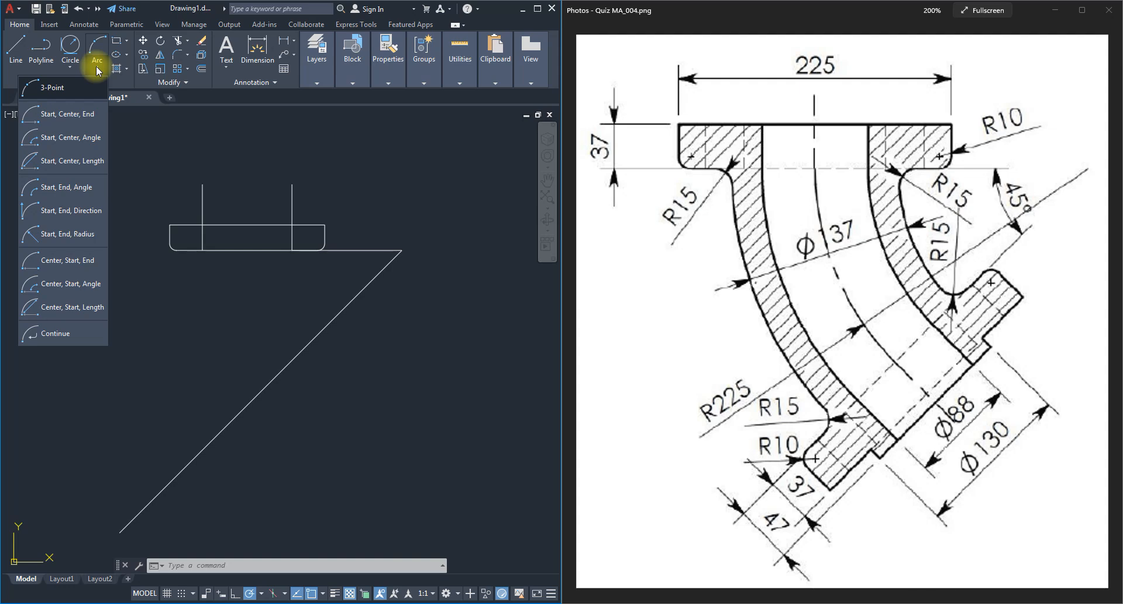
click(351, 335)
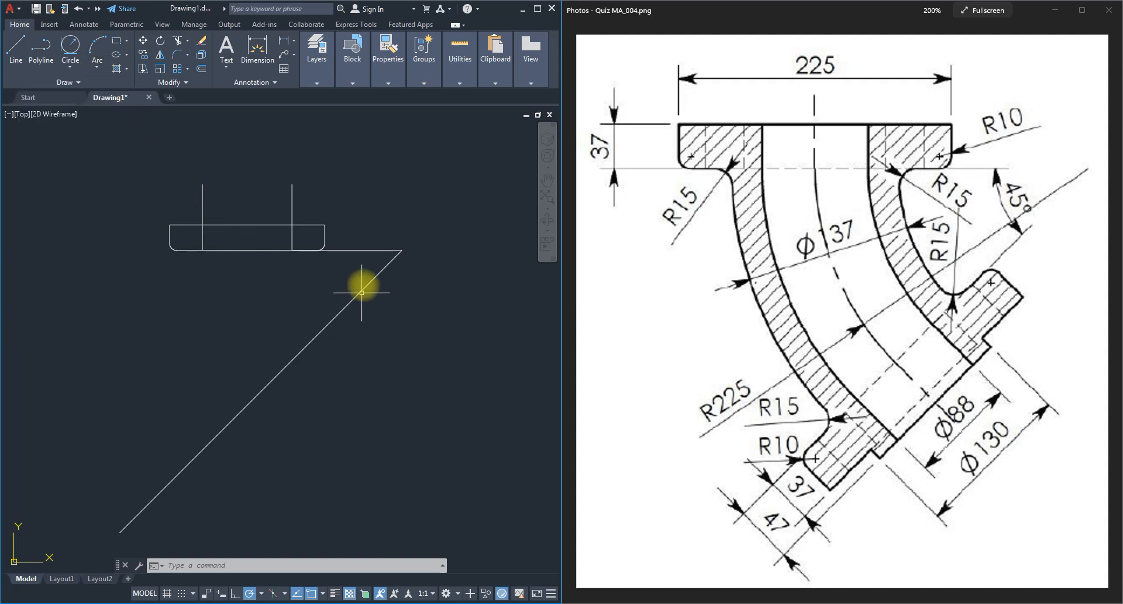
click(402, 250)
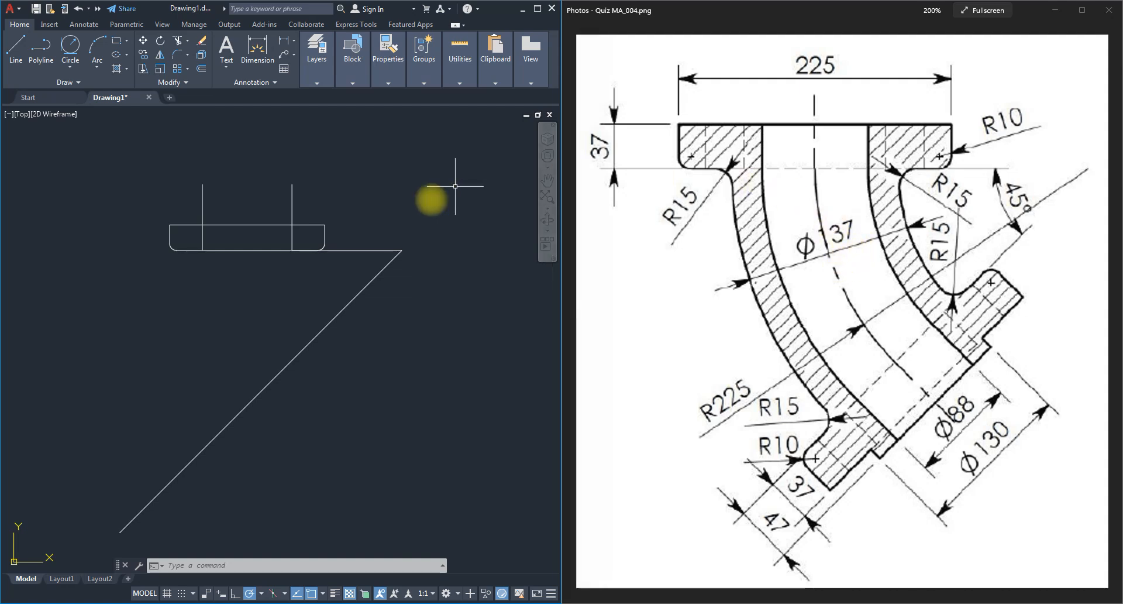
click(373, 289)
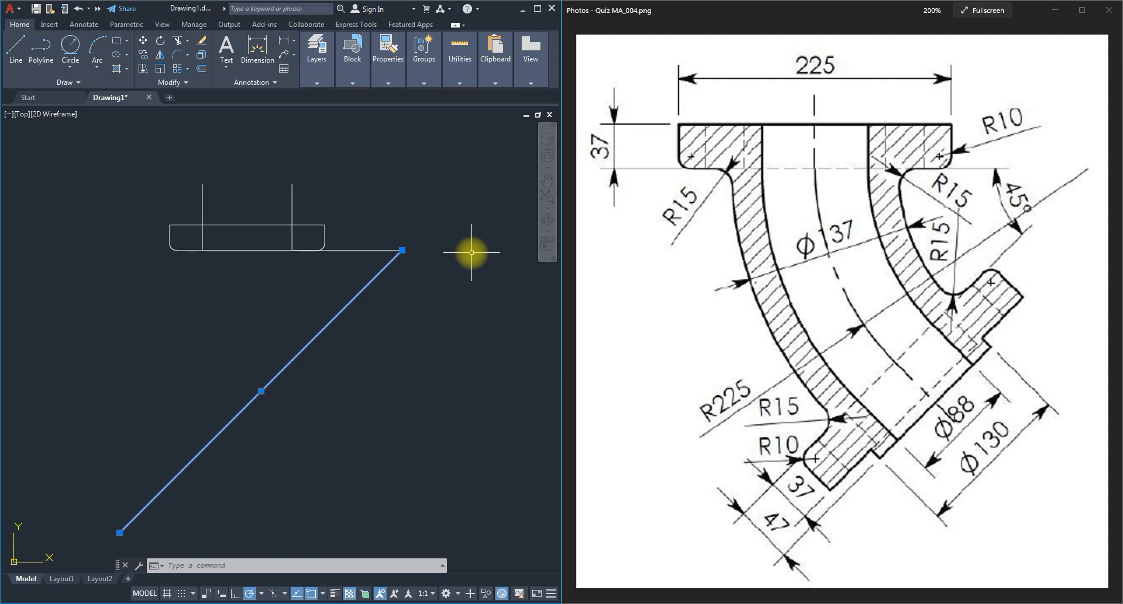
key(Escape)
key(Escape)
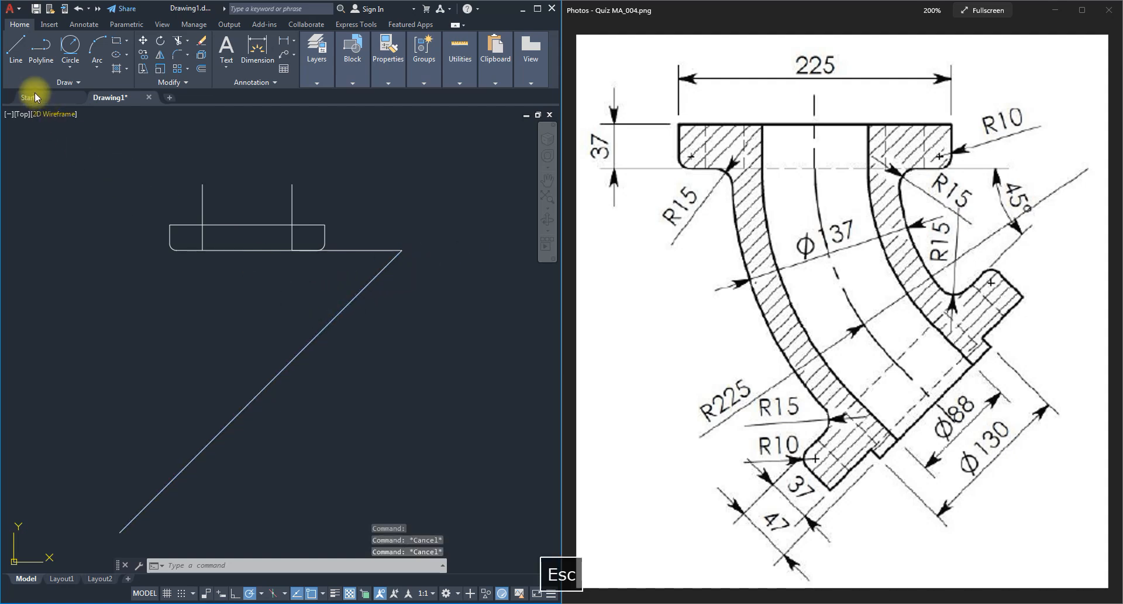
- Draw a second 225-degree line from a point on the horizontal extension line, parallel to the first diagonal
click(15, 51)
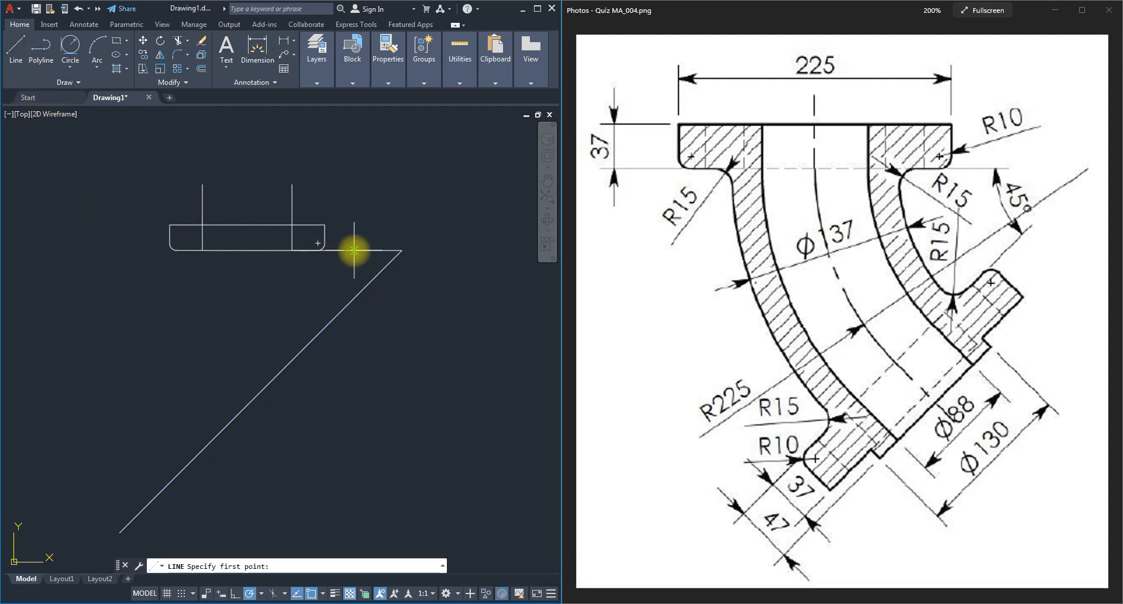
click(261, 593)
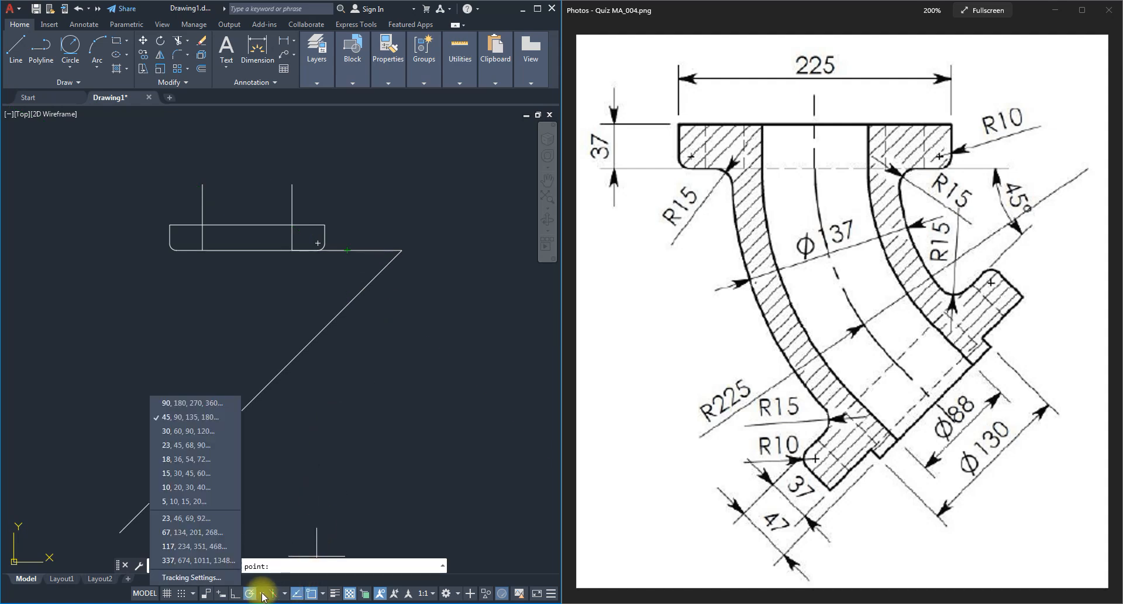
click(262, 594)
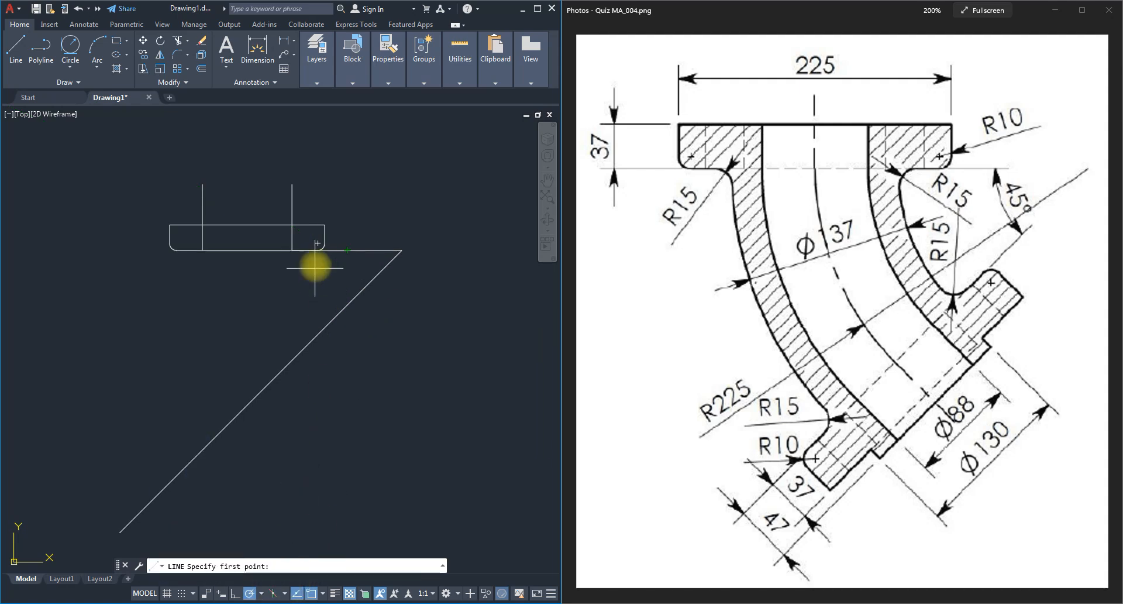
click(362, 251)
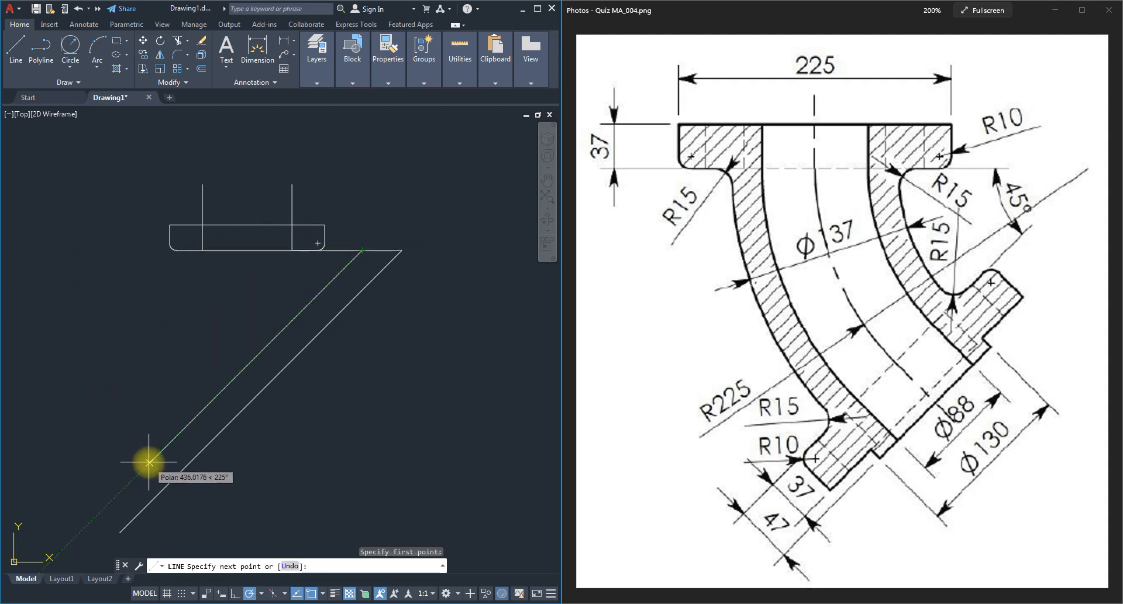
click(112, 500)
key(Escape)
- Delete the upper-left one of the two parallel diagonal lines
scroll(426, 269, down, 1)
scroll(350, 282, up, 5)
scroll(351, 304, down, 3)
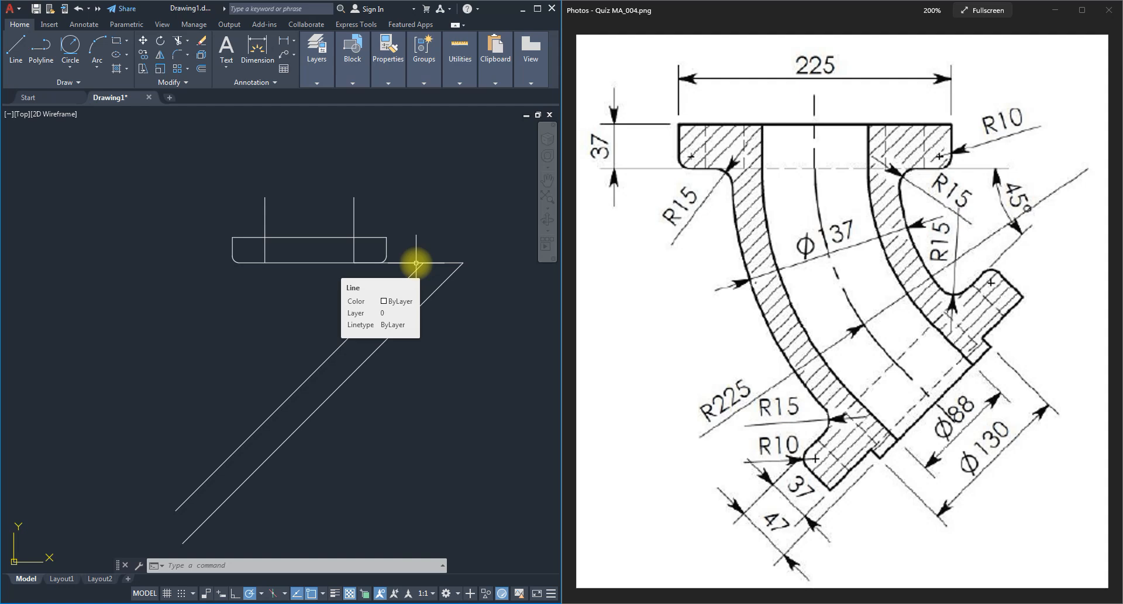
click(318, 366)
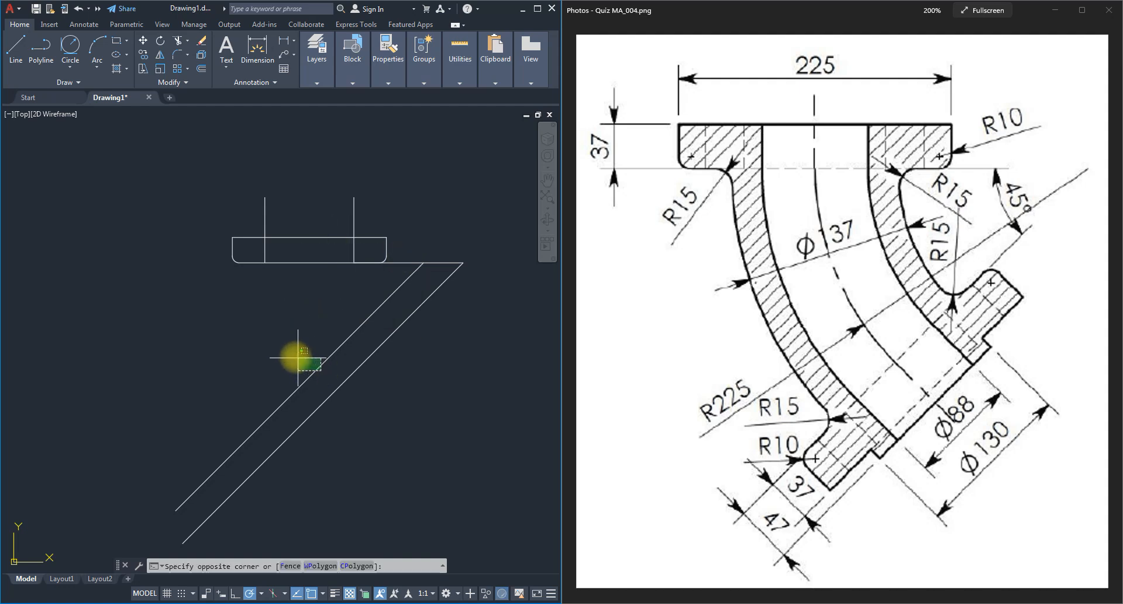
key(Delete)
- Draw a start-center-angle arc from the lower end of the flange's right vertical line, centered on the diagonal's upper end, with a 225-degree included angle
scroll(299, 345, down, 2)
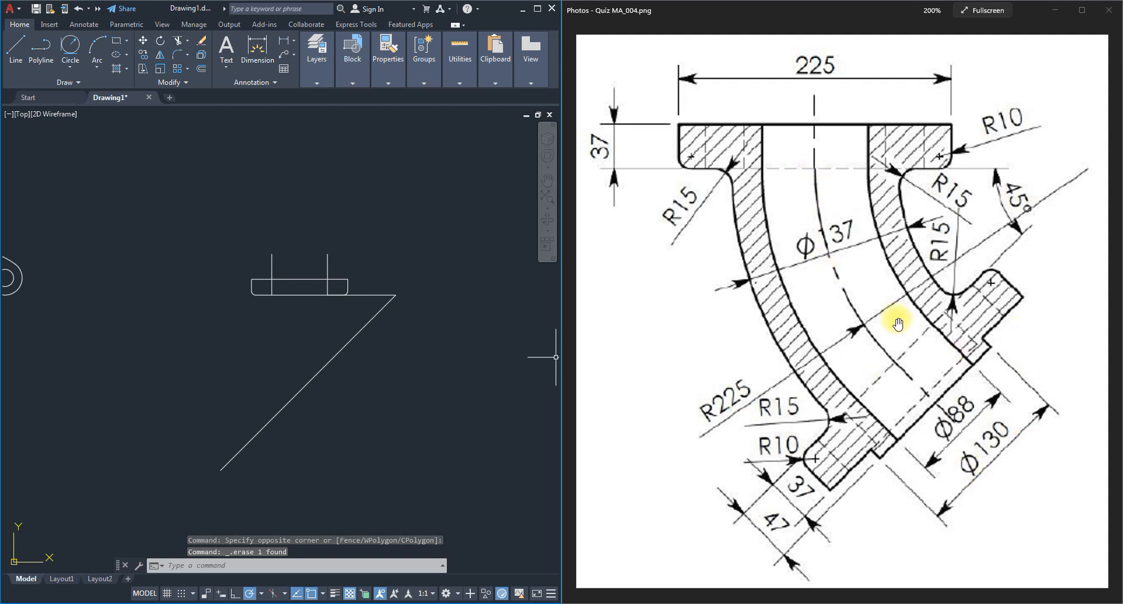
click(93, 71)
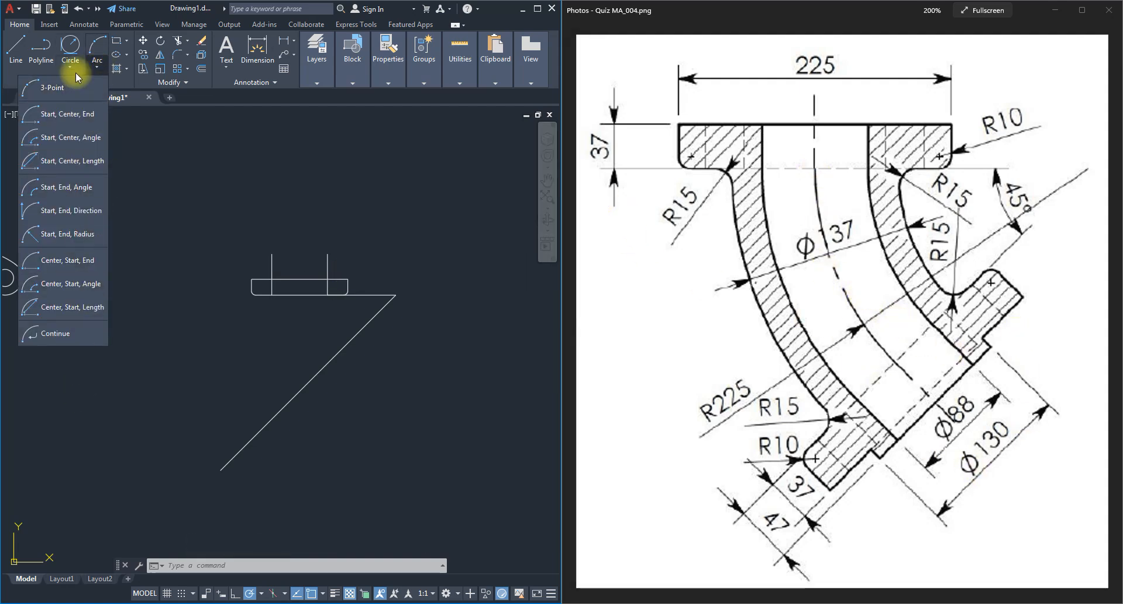
click(58, 140)
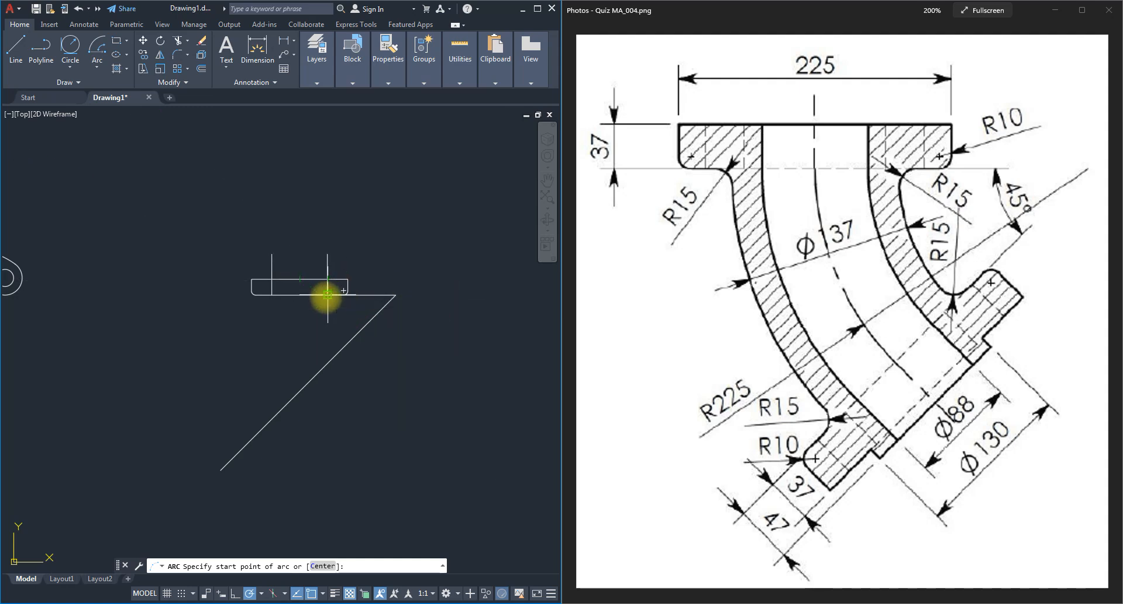
scroll(328, 295, up, 2)
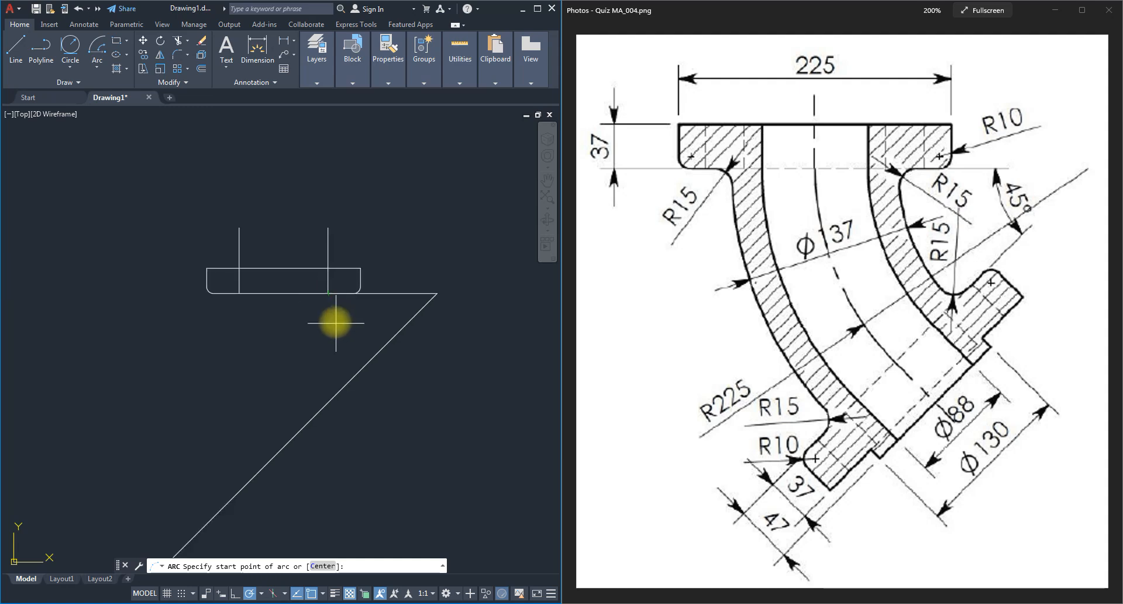
click(328, 293)
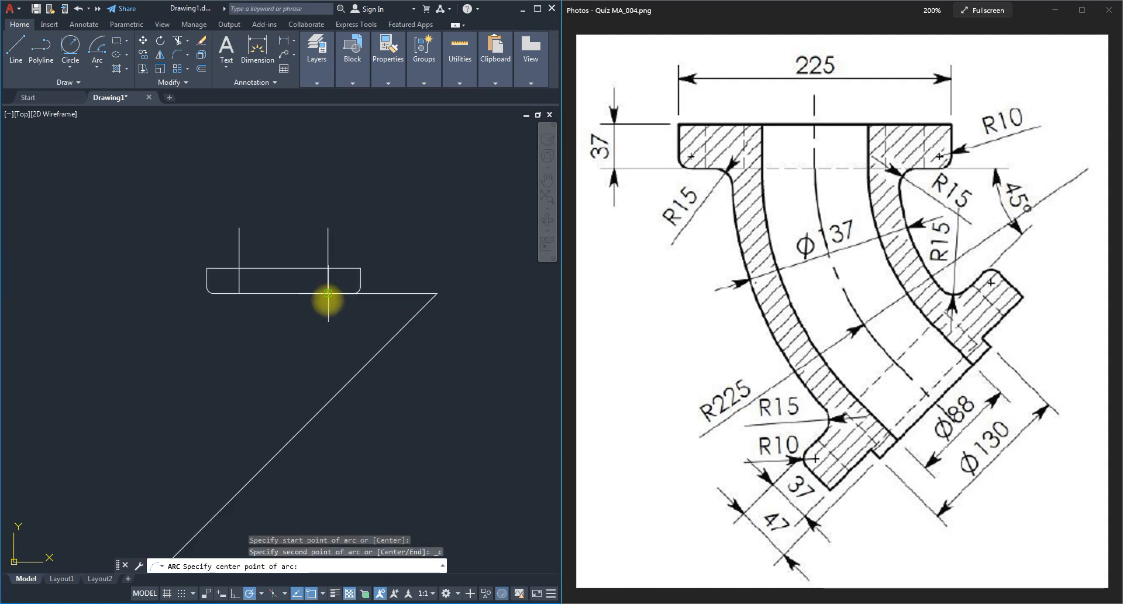
click(437, 293)
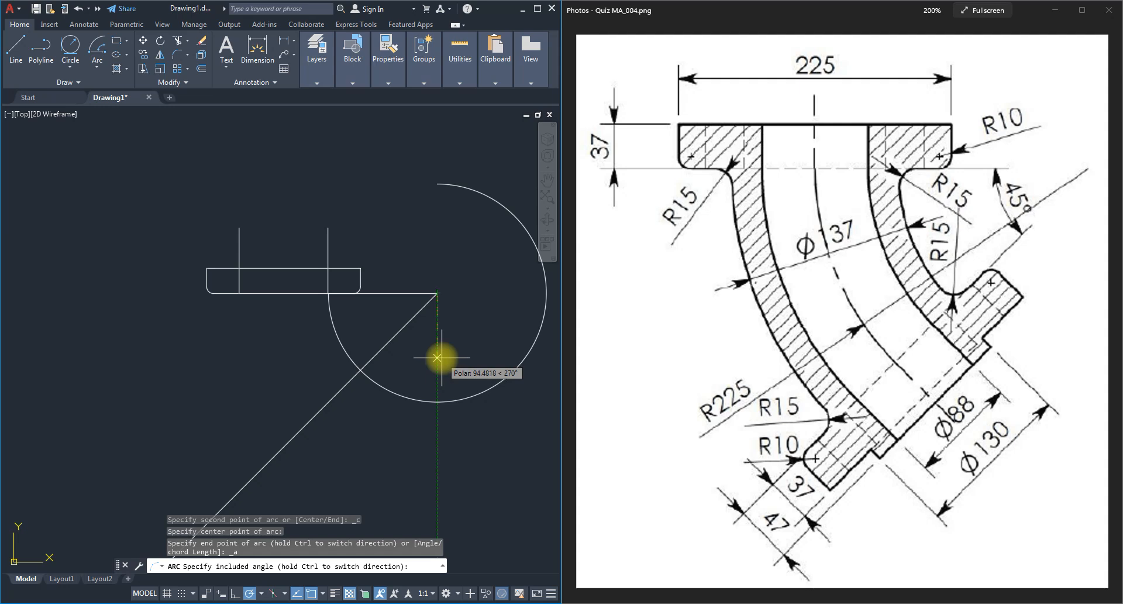
text(225)
key(Return)
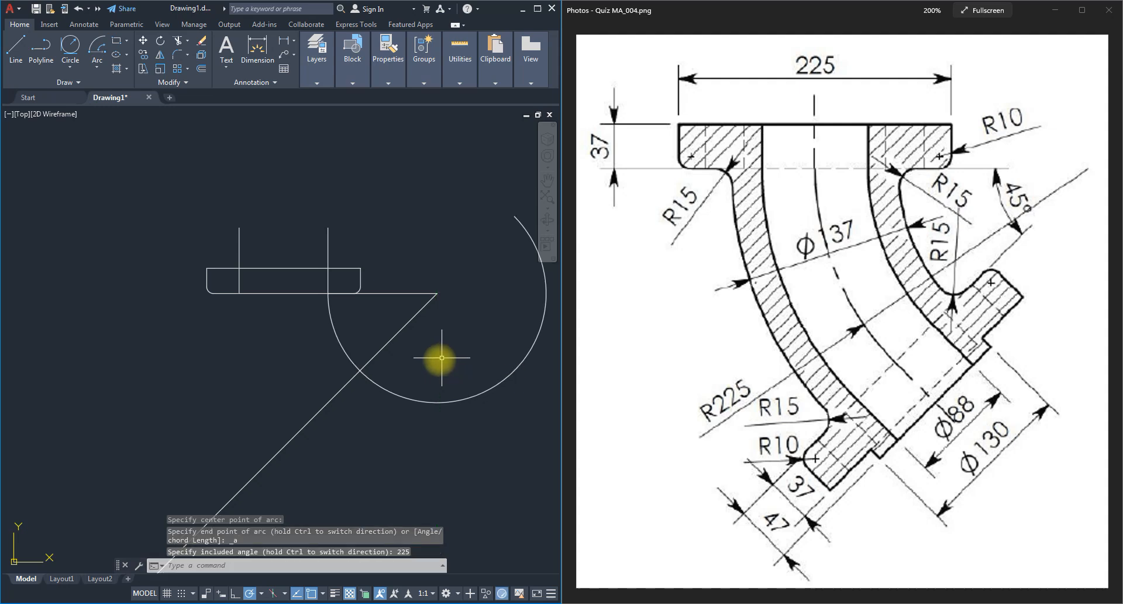
- Trim the arc beyond the diagonal line and the part of the right vertical line above the flange
scroll(370, 355, down, 1)
scroll(352, 338, up, 1)
scroll(333, 318, up, 3)
scroll(283, 313, down, 3)
text(tr)
key(space)
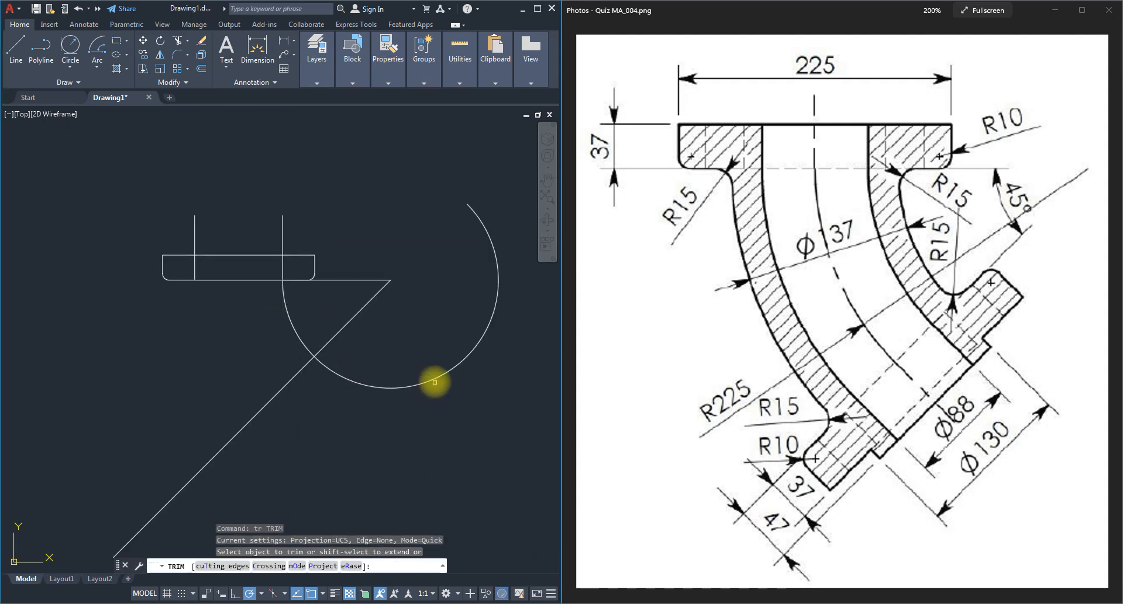
click(434, 378)
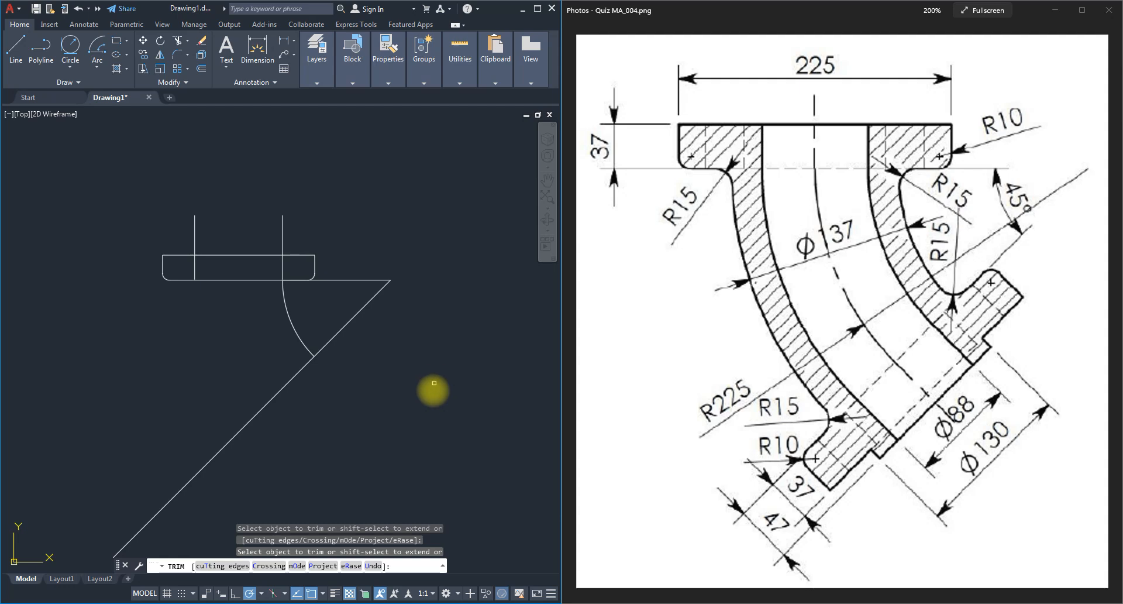
click(283, 240)
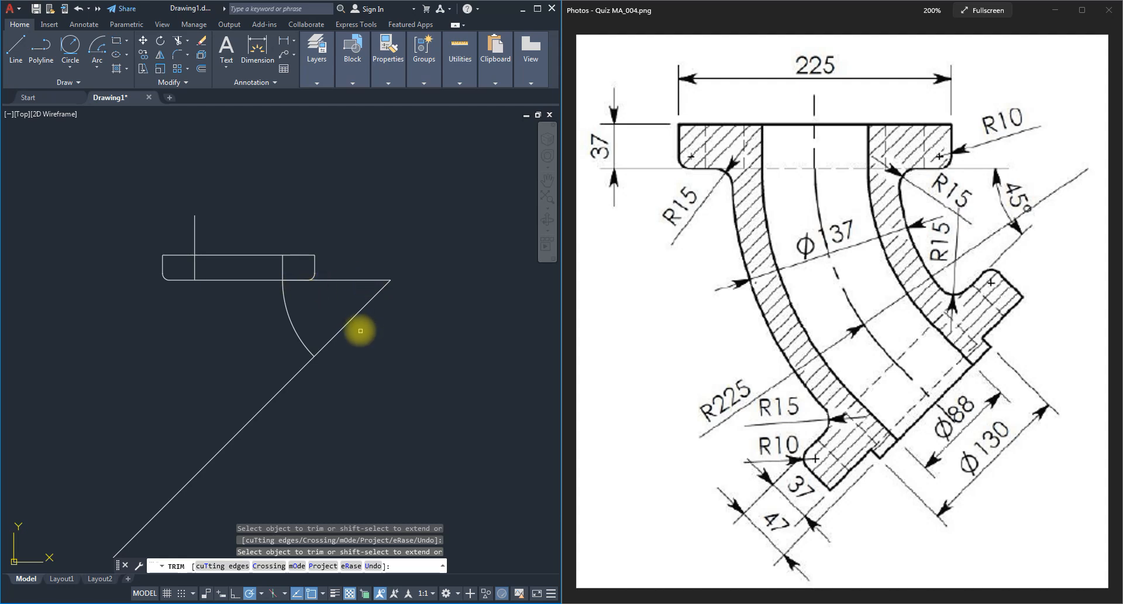
- Undo both trims and delete the oversized 225-degree arc
key(ctrl+z)
key(ctrl+z)
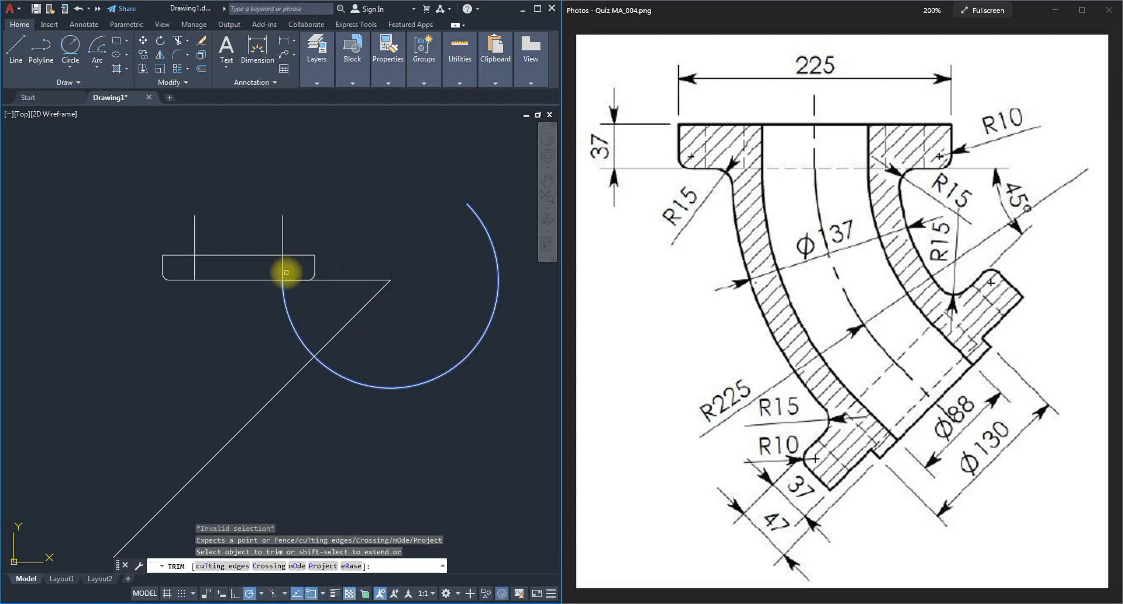
key(ctrl+z)
key(Escape)
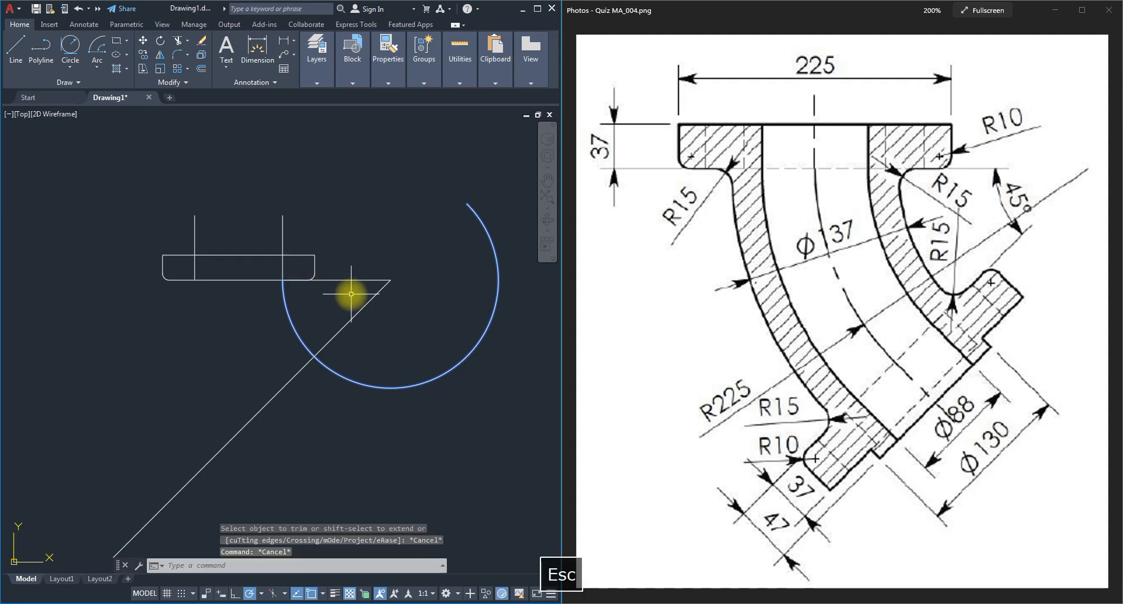
drag(446, 397, 406, 355)
key(Delete)
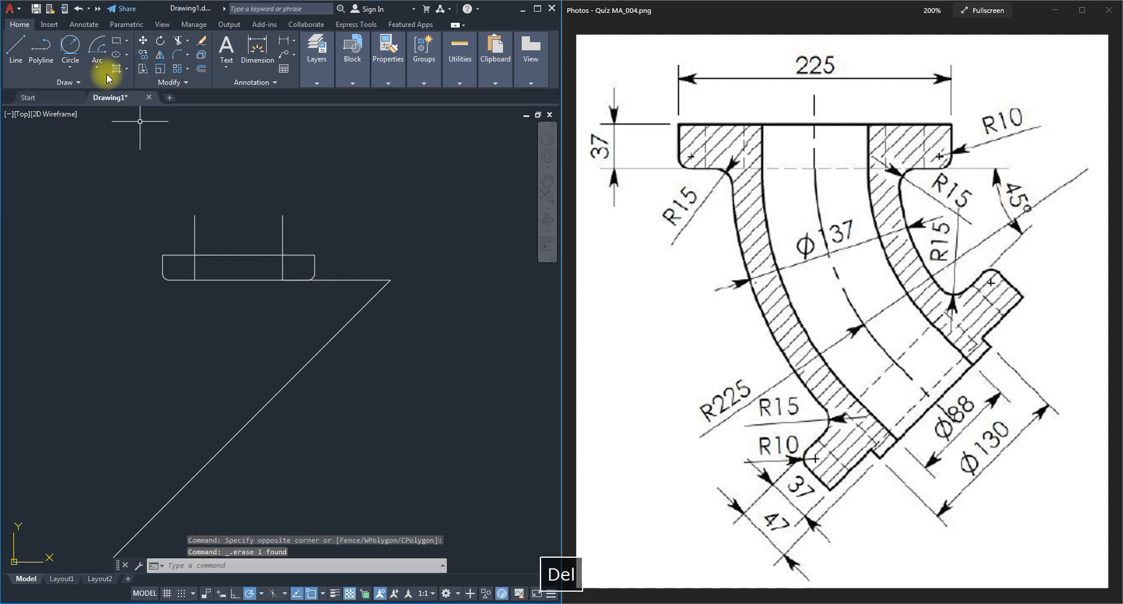
- Draw a 45-degree arc from the lower end of the flange's right vertical line, centered on the diagonal's upper end
click(93, 42)
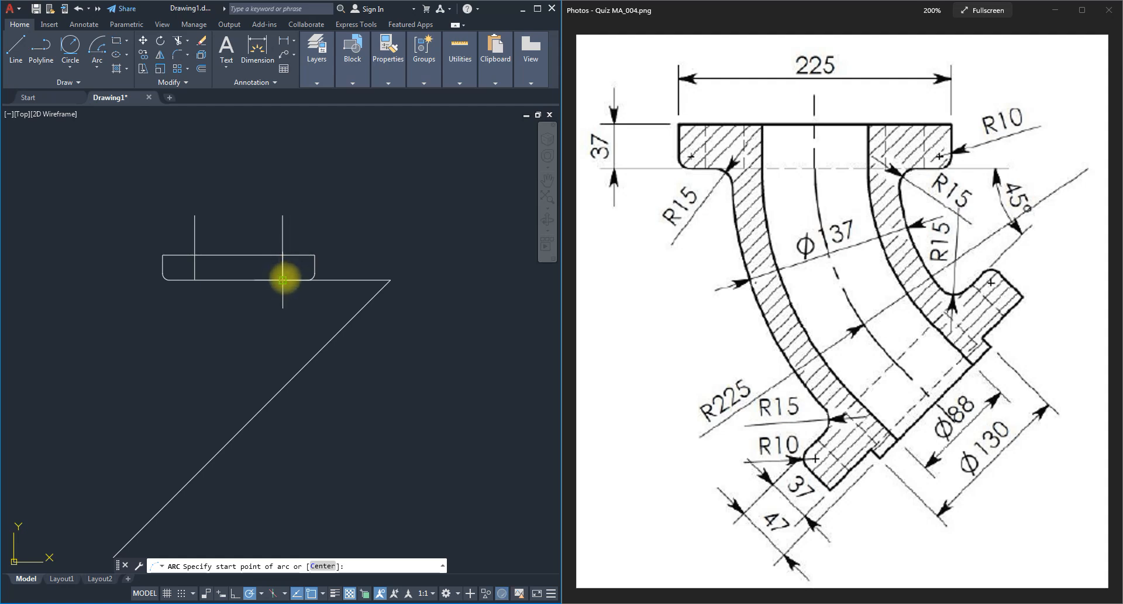
click(283, 280)
click(389, 276)
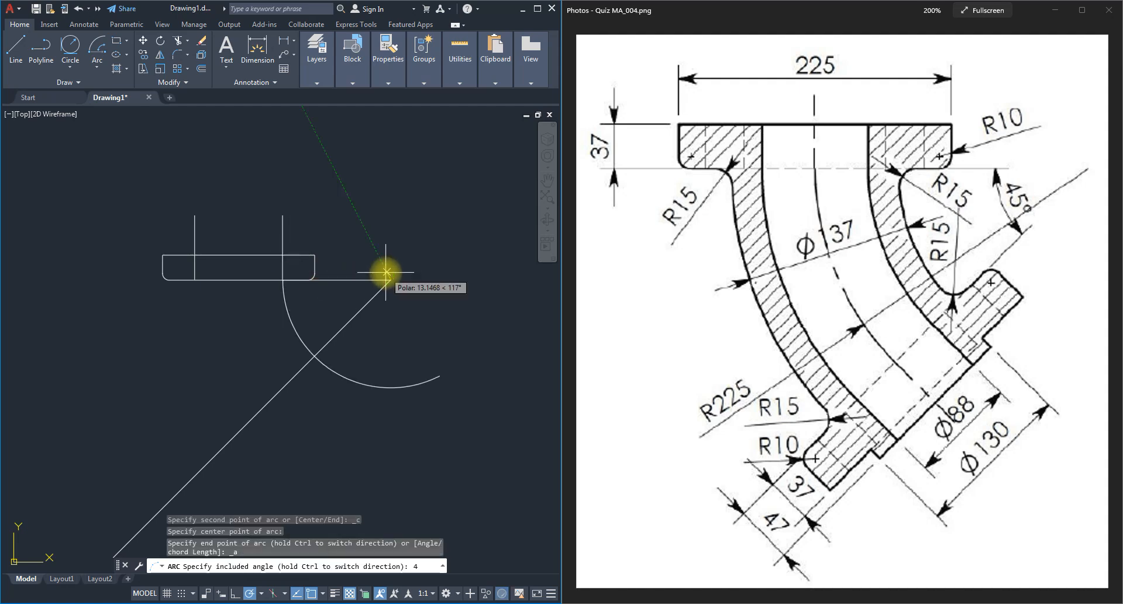
text(45)
key(Return)
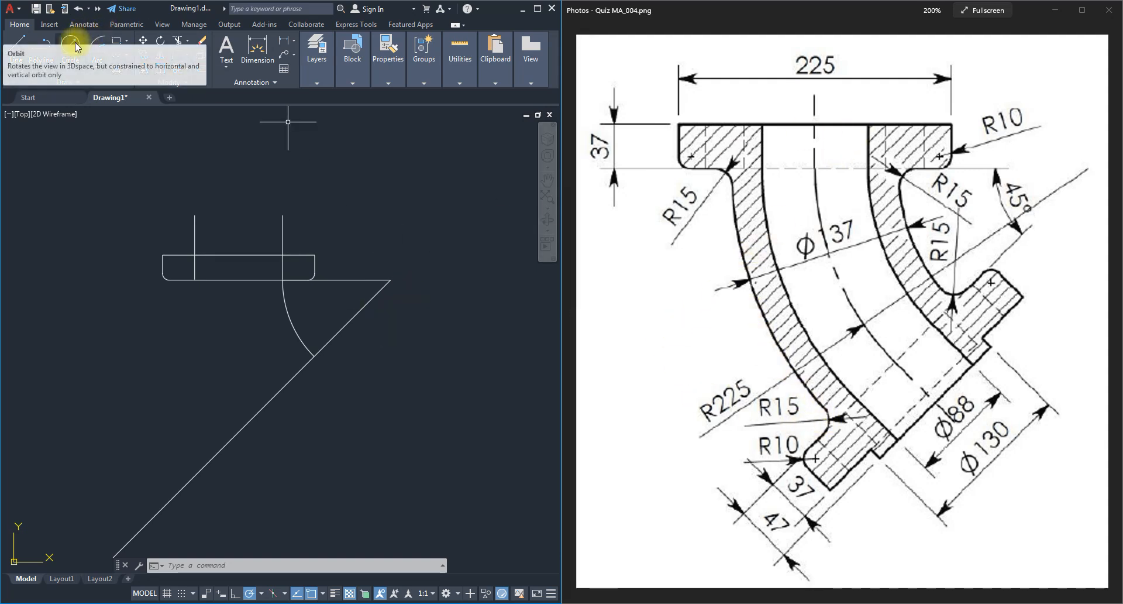
- Draw a 45-degree arc from the lower end of the flange's left vertical line, centered on the diagonal's upper end
click(97, 44)
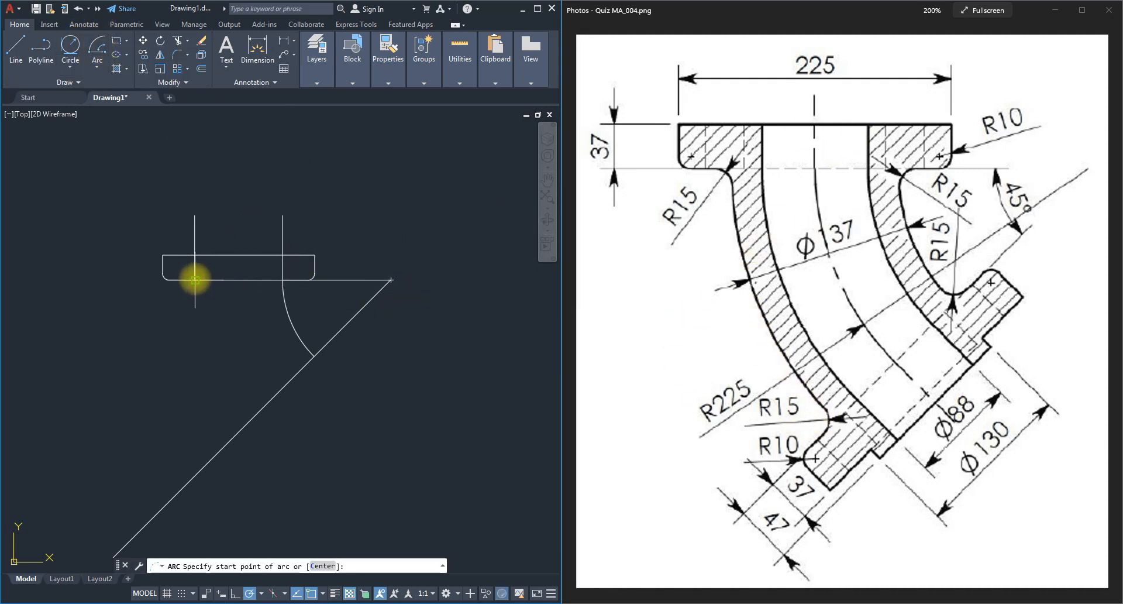
click(194, 280)
click(391, 280)
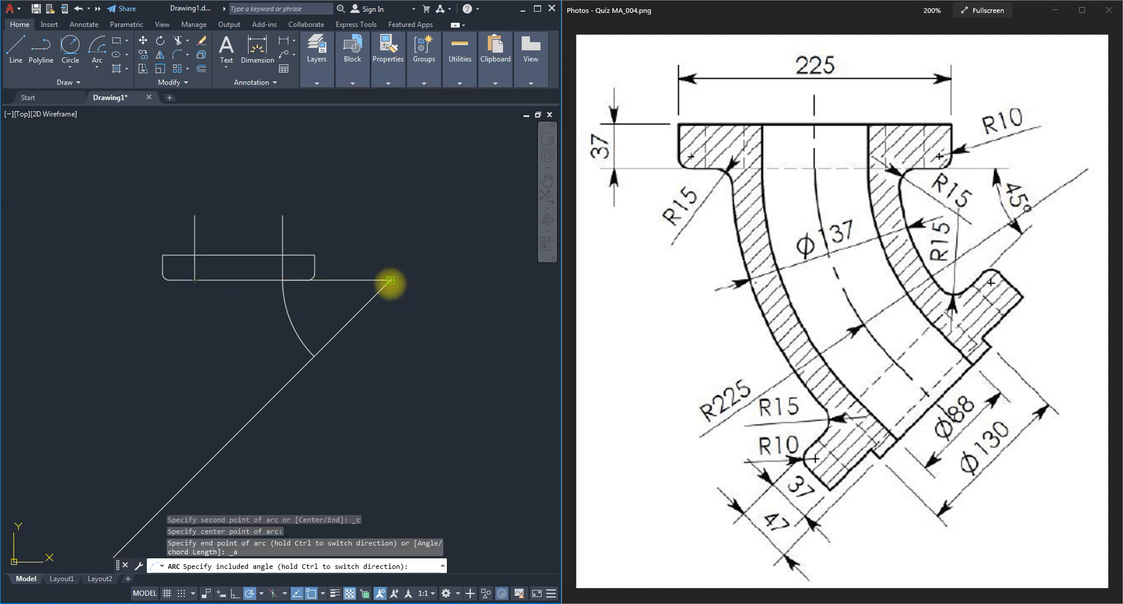
key(Return)
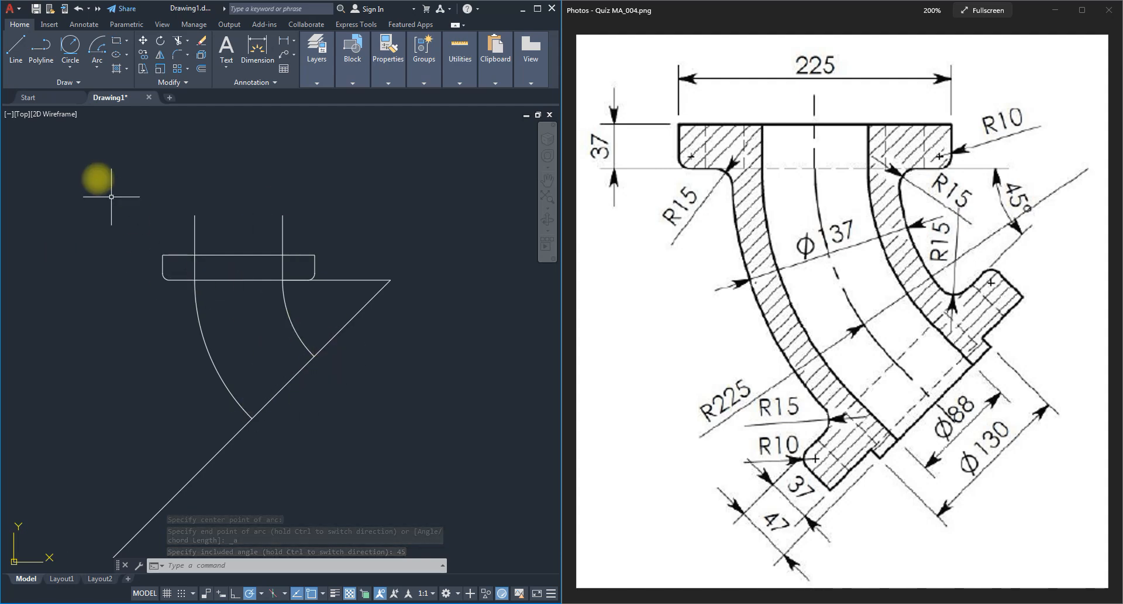
- Draw a 45-degree arc from the midpoint of the flange's lower edge, centered on the diagonal's upper end
click(95, 44)
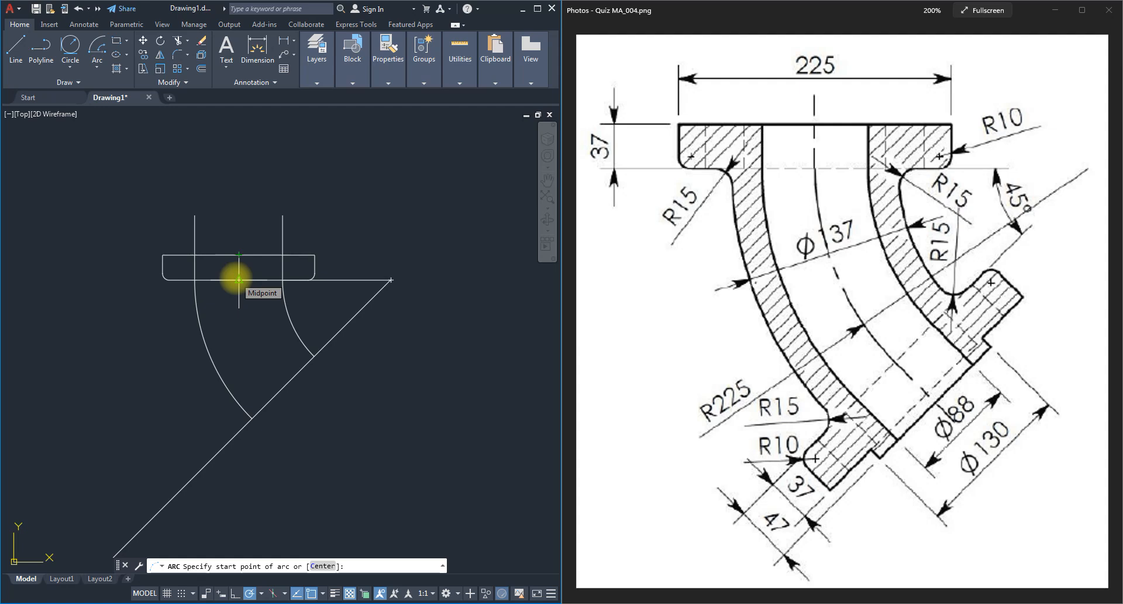
click(239, 279)
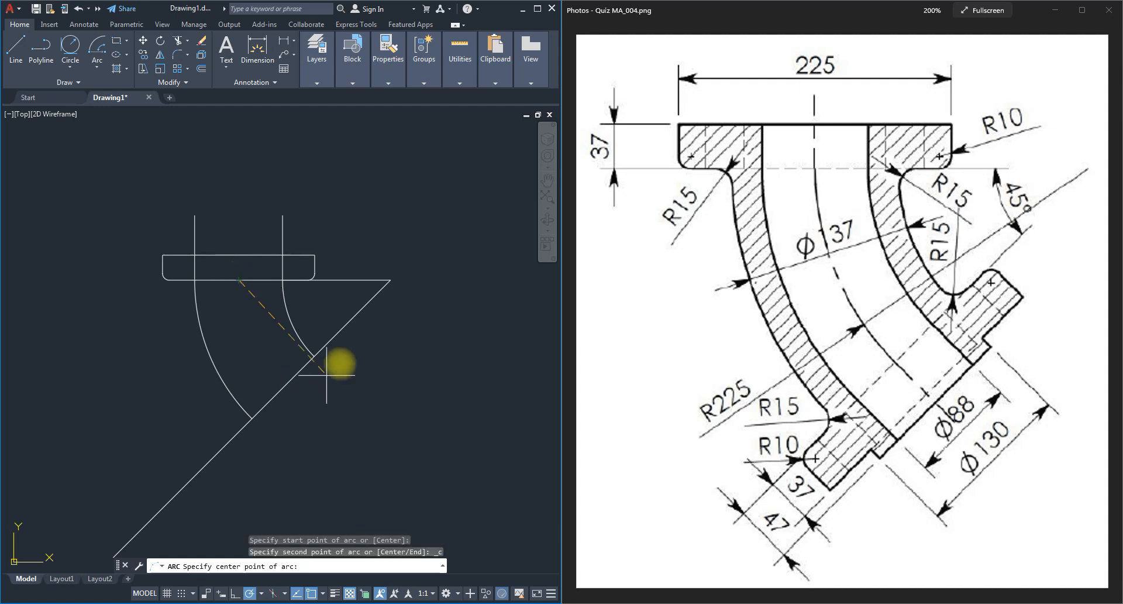
click(390, 280)
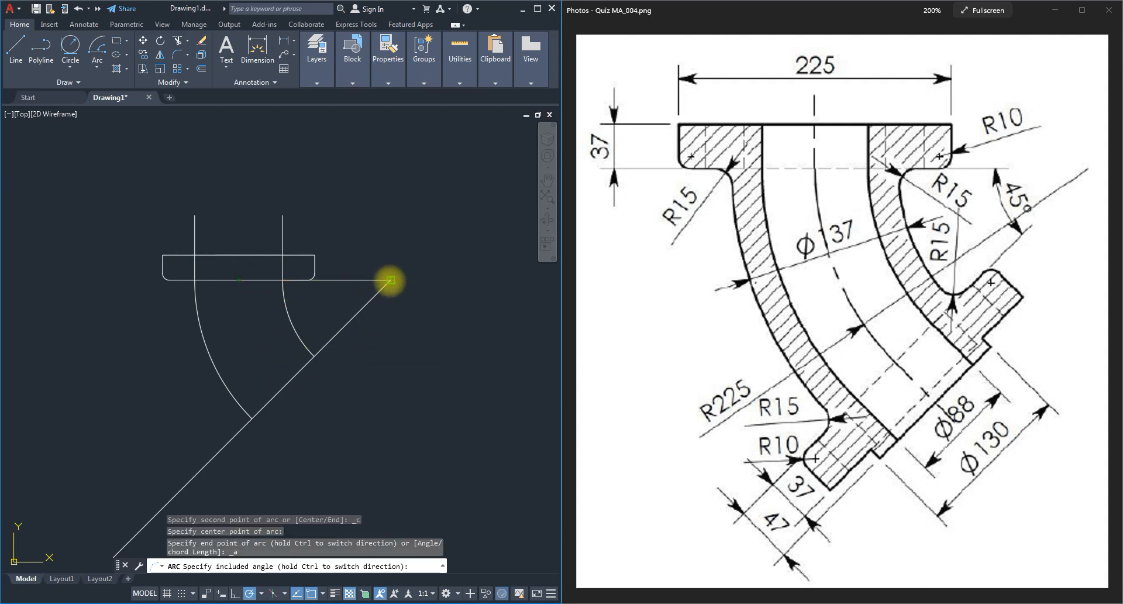
key(Return)
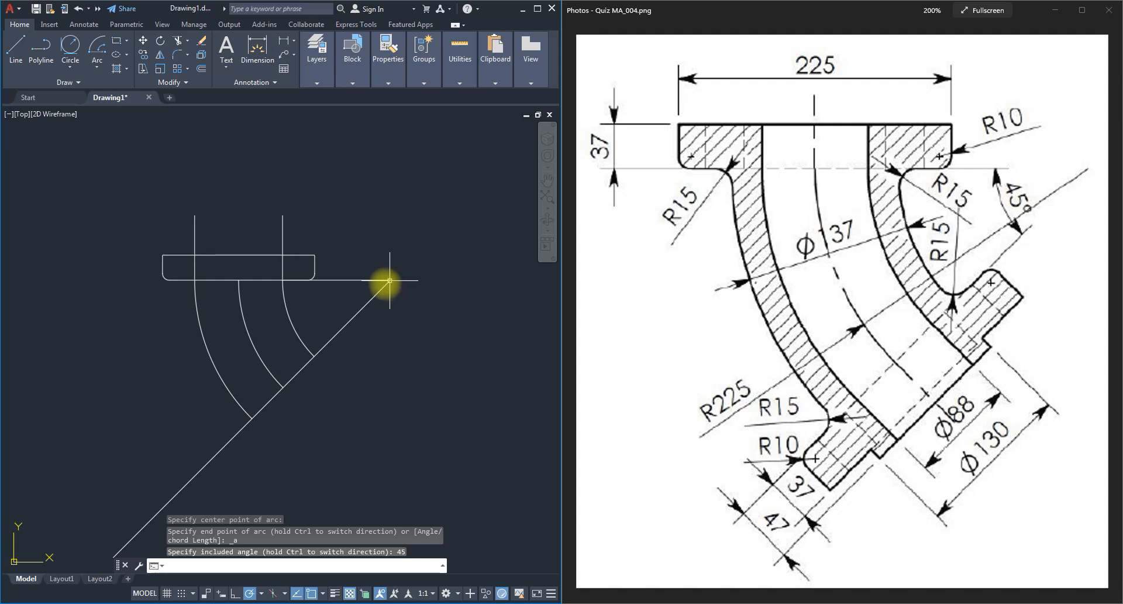
- Delete the middle one of the three bend arcs
click(267, 331)
click(226, 315)
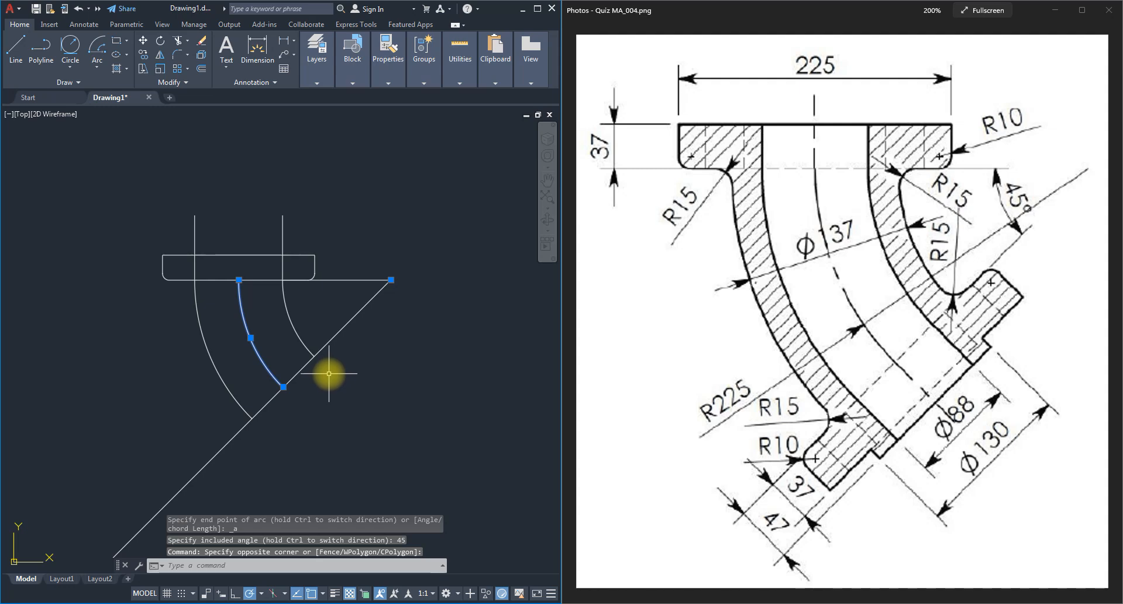
key(Delete)
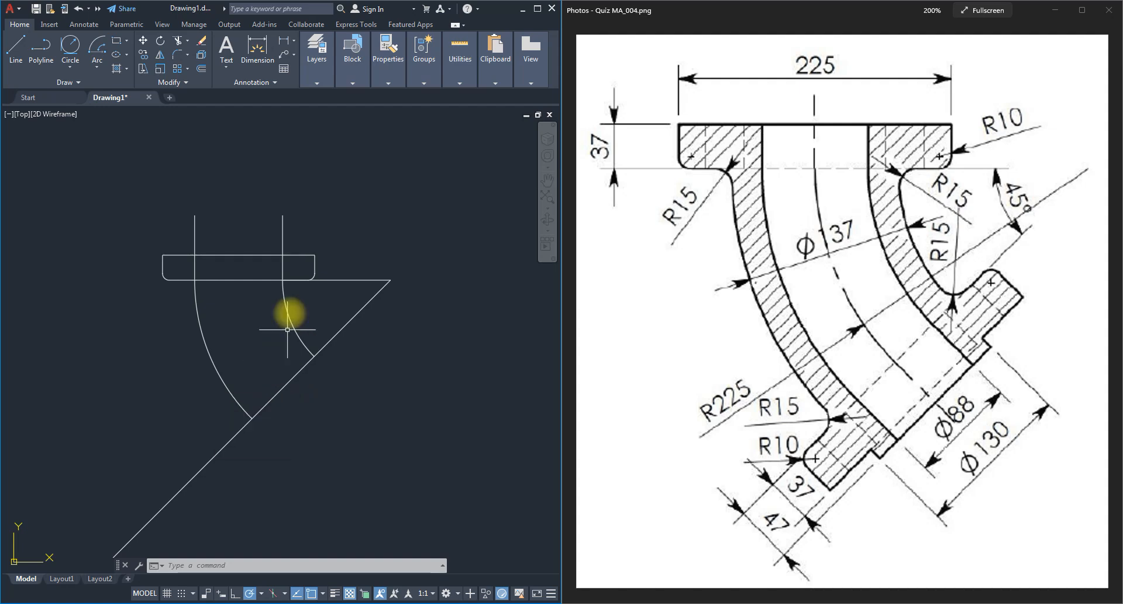
- Shorten the horizontal extension line by moving its left end to just right of the flange's rounded corner
scroll(279, 278, up, 8)
scroll(294, 279, down, 3)
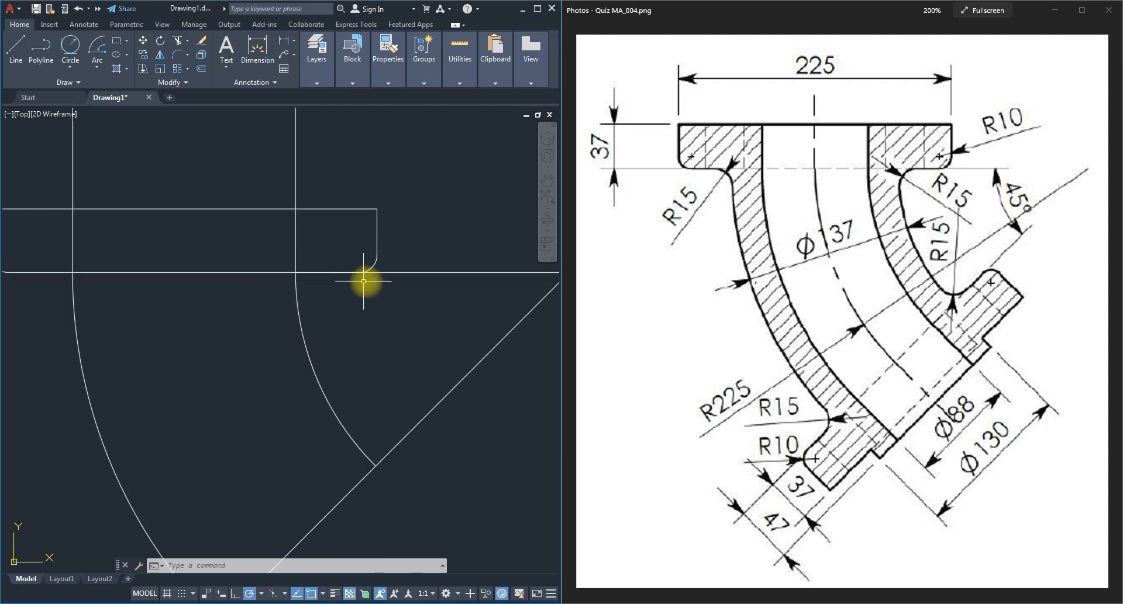
click(389, 272)
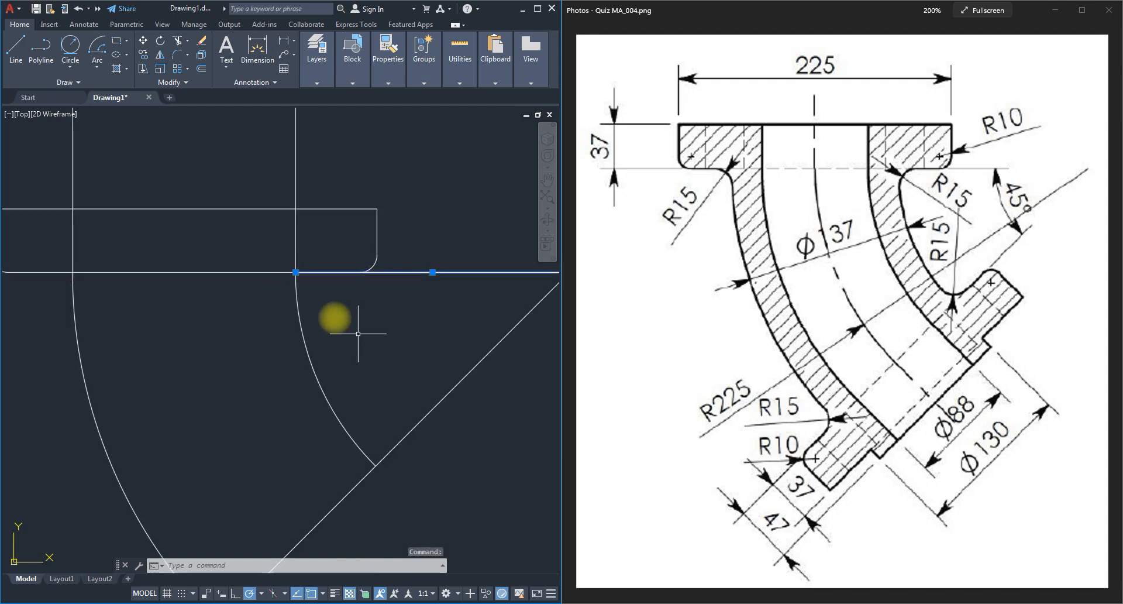
click(295, 271)
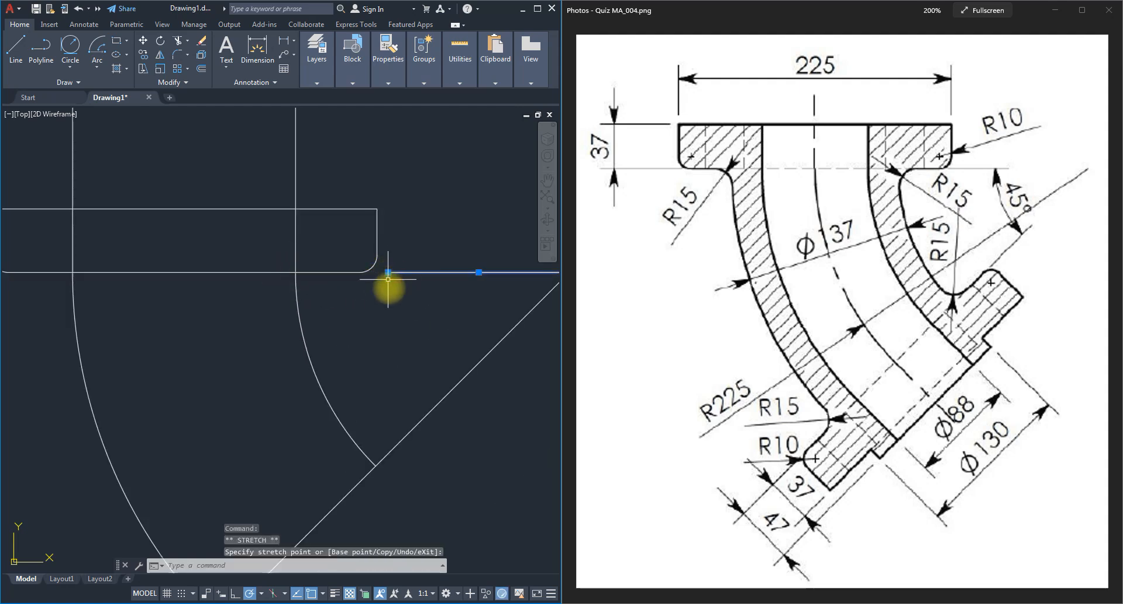
key(Escape)
key(Escape)
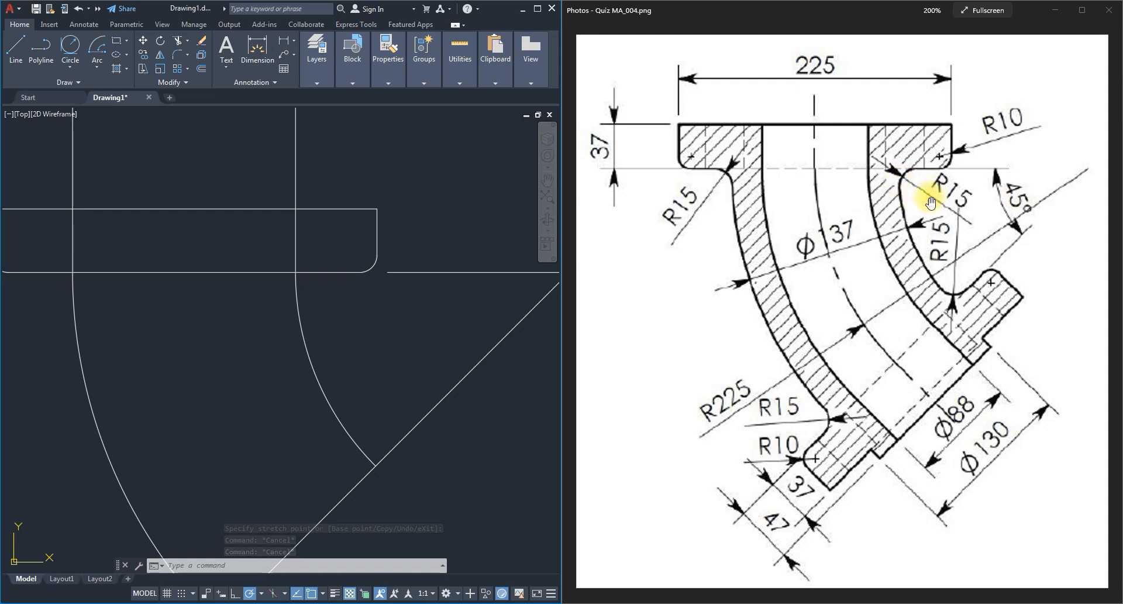
- Fillet the corner between the right bend arc and the flange's lower edge with a radius of 15
key(Escape)
text(f)
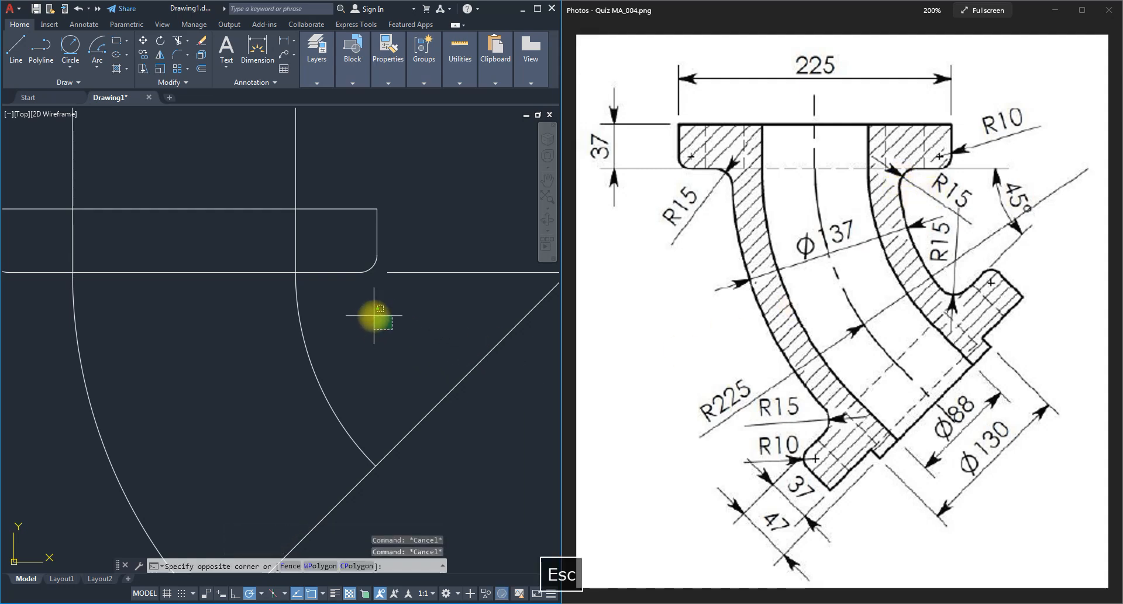
key(Return)
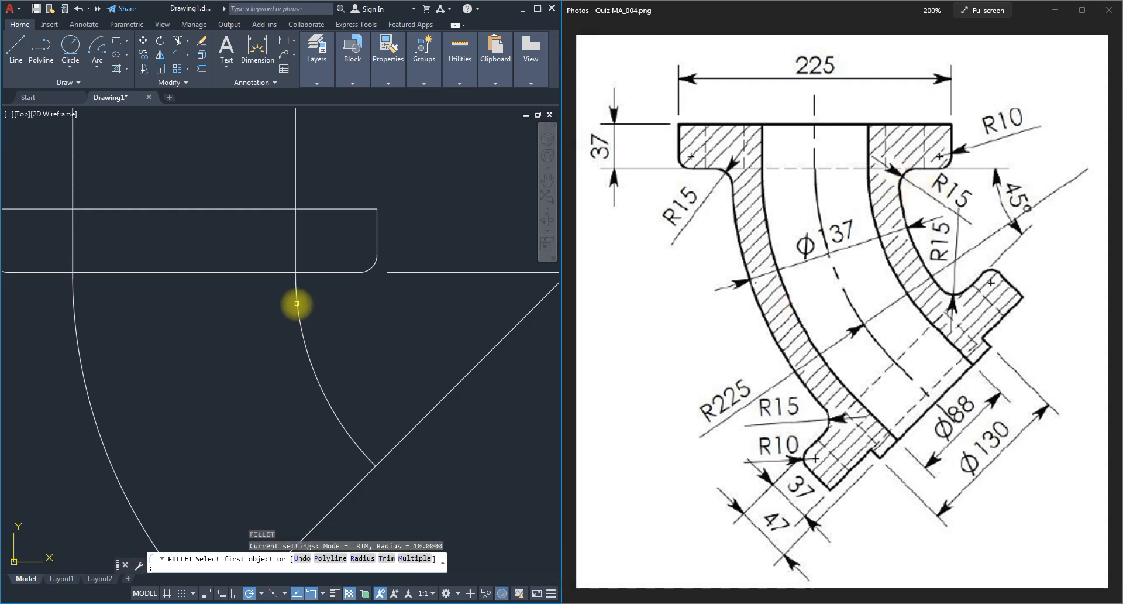
text(r)
key(Return)
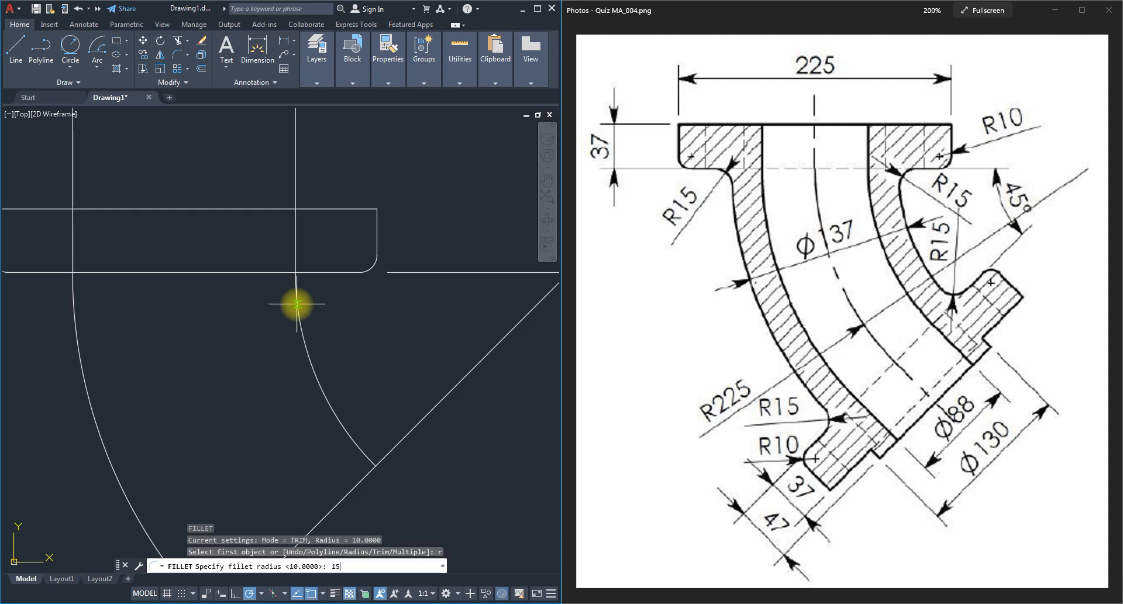
key(Return)
click(296, 289)
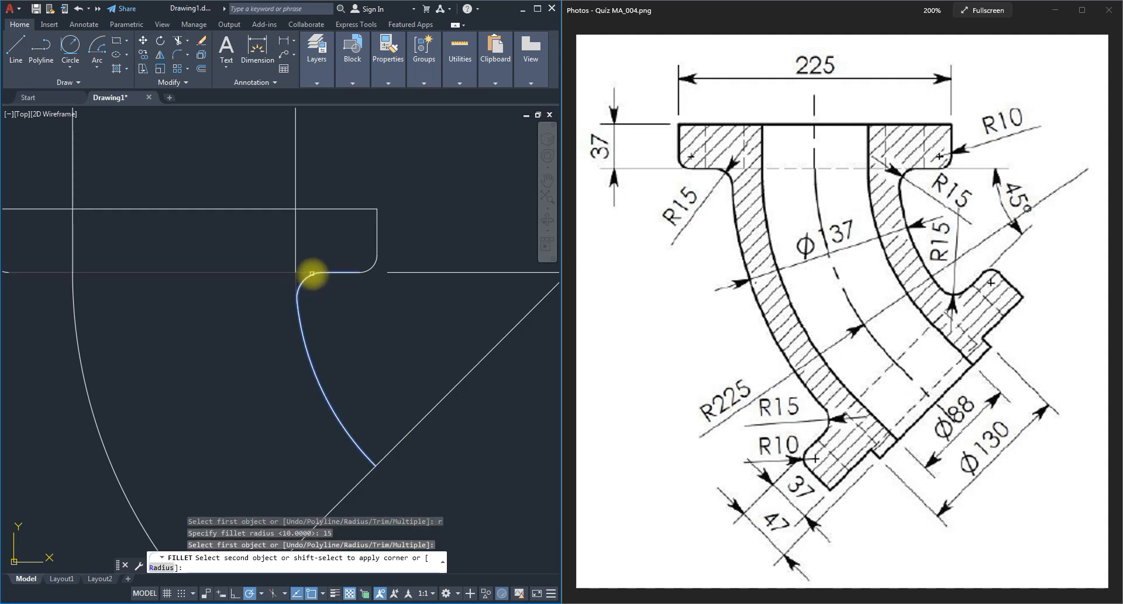
click(316, 273)
- Draw a horizontal line from the lower end of the flange's left rounded corner to just past the left bend arc
scroll(339, 362, down, 5)
scroll(175, 339, up, 5)
scroll(162, 335, up, 2)
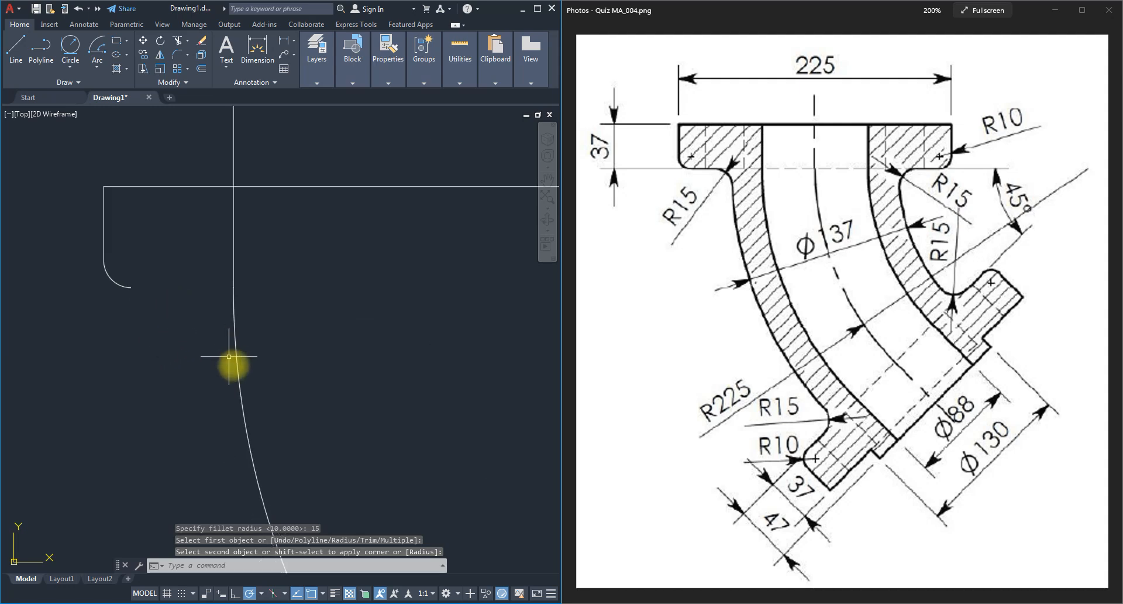
text(l)
key(Return)
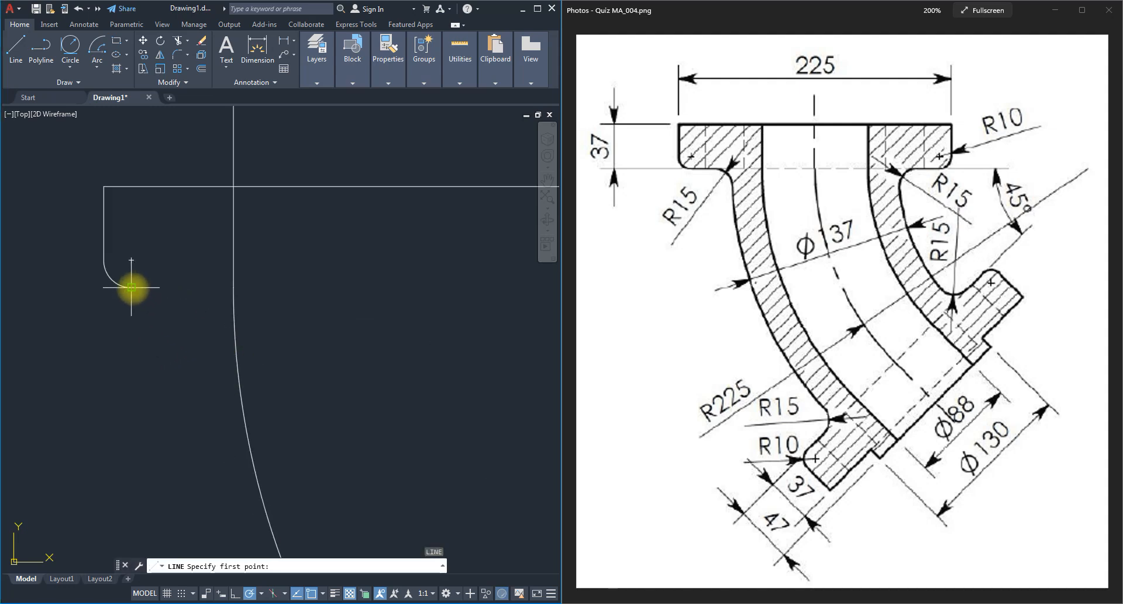
click(130, 287)
click(300, 284)
key(Escape)
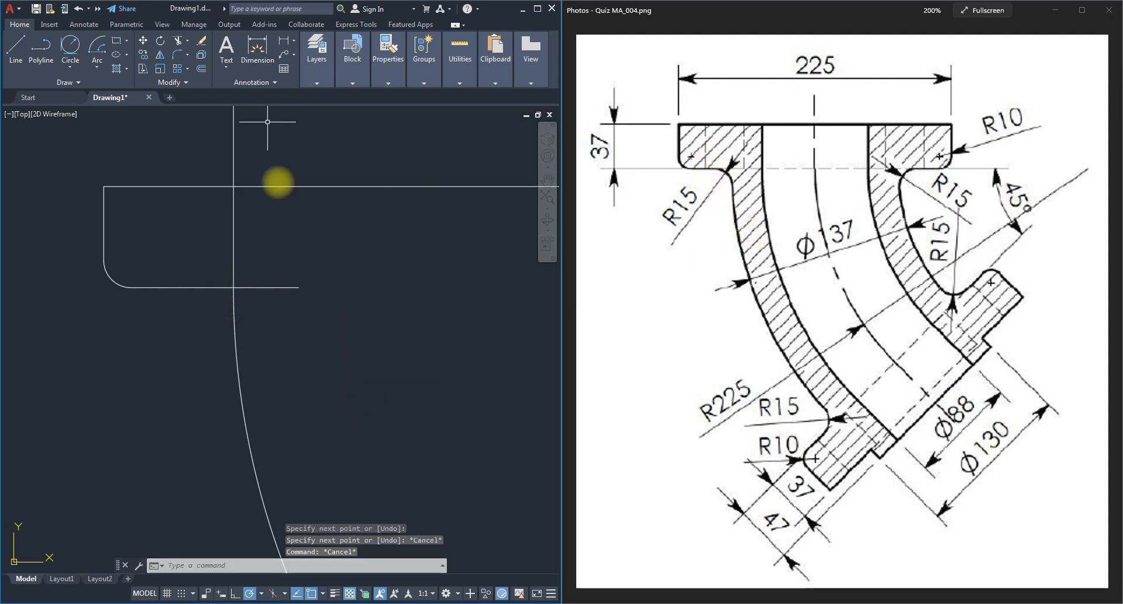
- Fillet the corner between the flange's lower-left edge and the left bend arc with a radius of 15
text(f)
key(Return)
text(r)
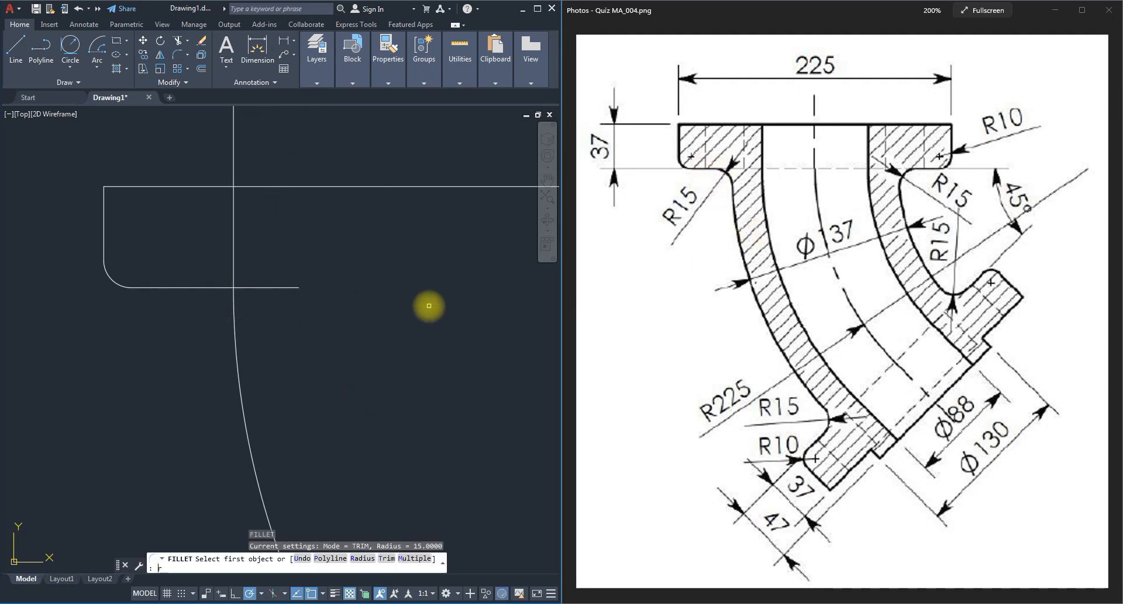
key(Return)
key(Return)
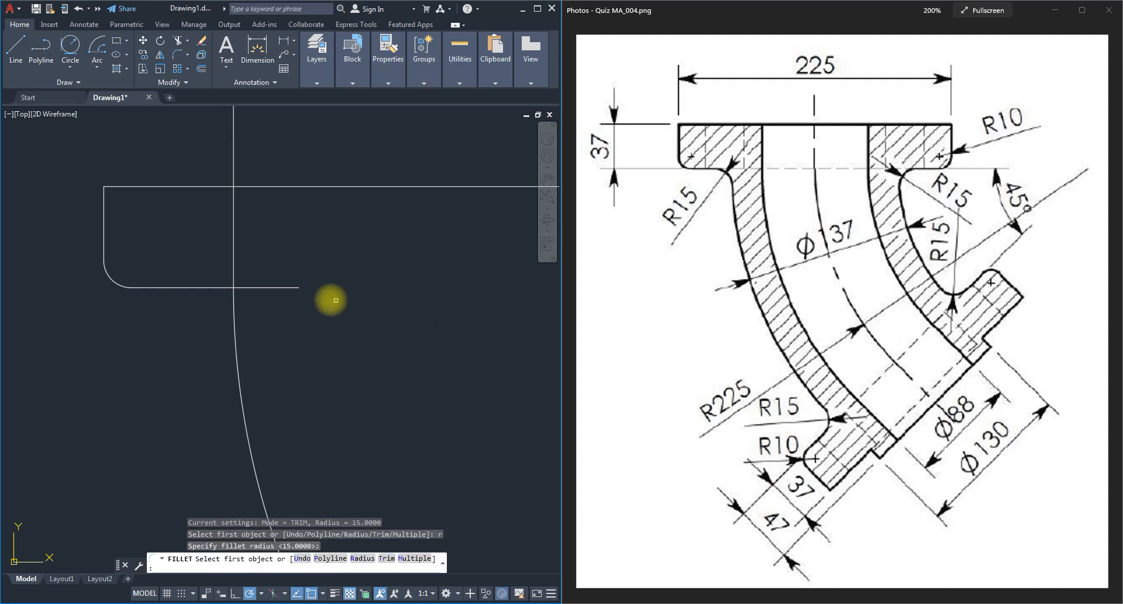
click(216, 286)
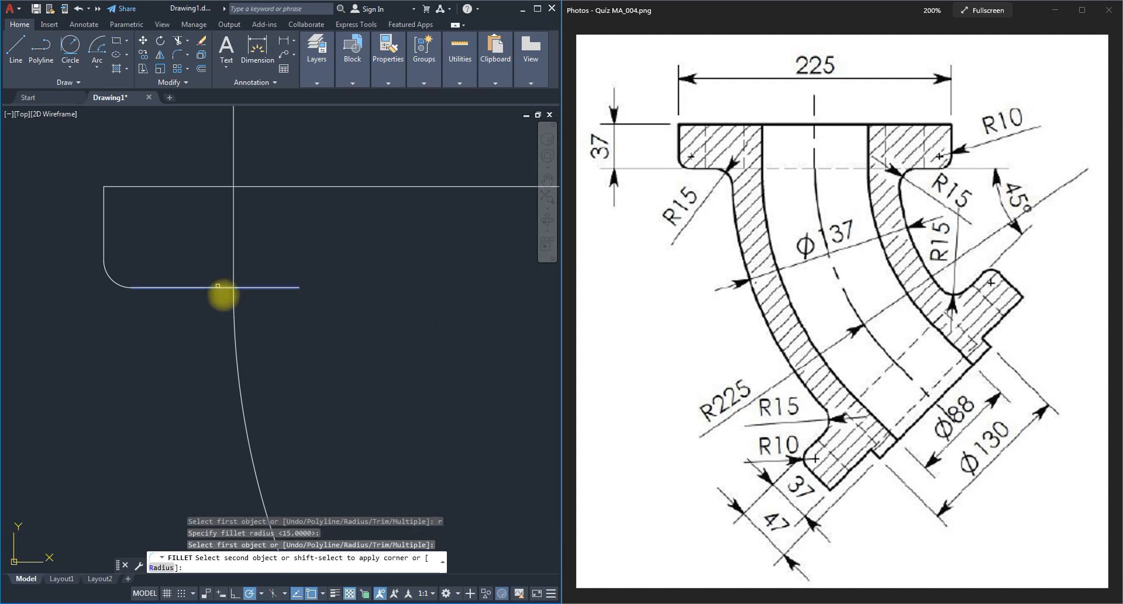
click(234, 323)
- Shorten the diagonal line at both ends so it spans only between the lower ends of the two bend arcs
scroll(134, 282, down, 5)
scroll(157, 309, up, 4)
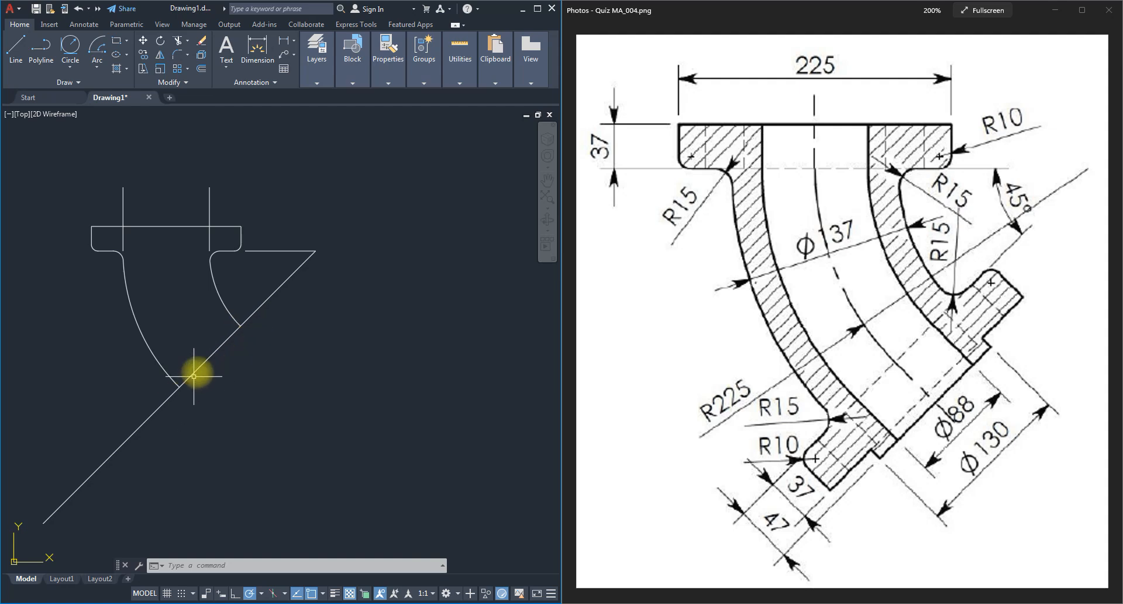
click(281, 286)
click(315, 250)
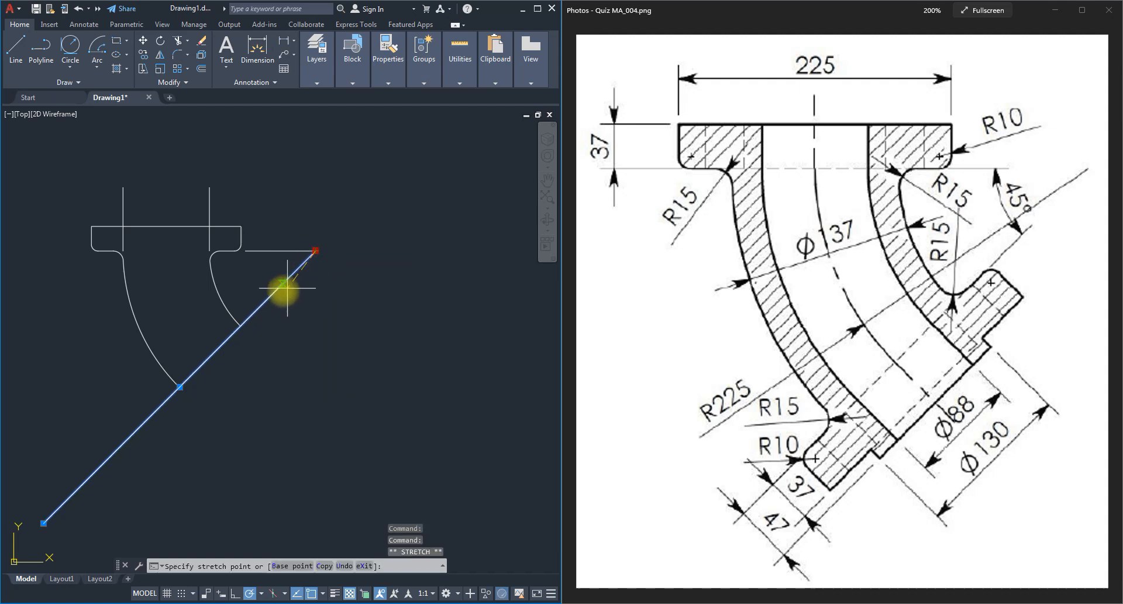
click(240, 325)
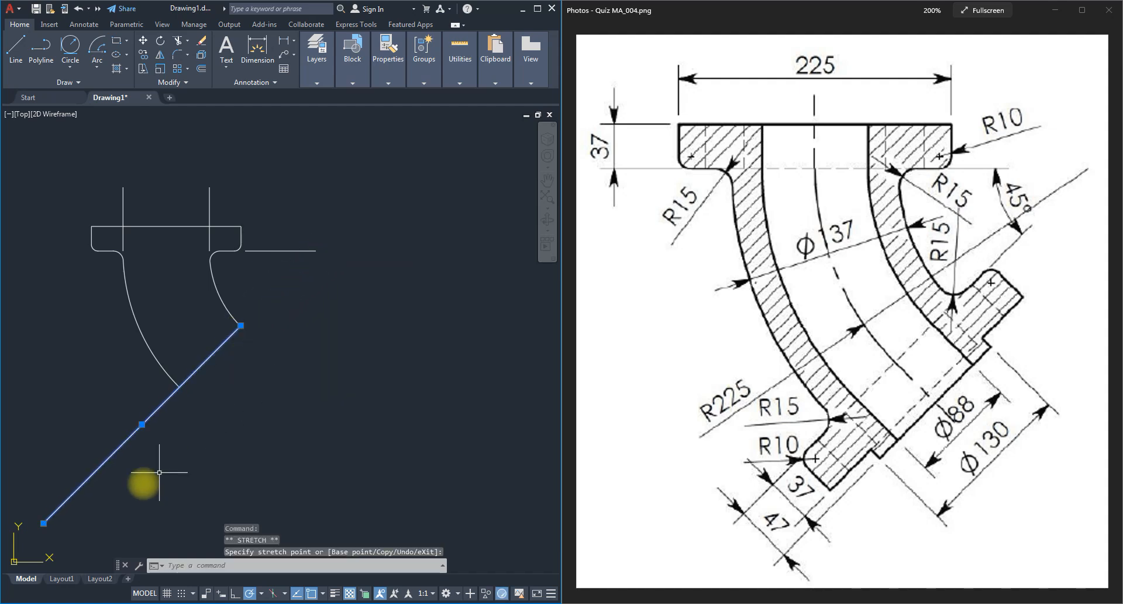
click(43, 522)
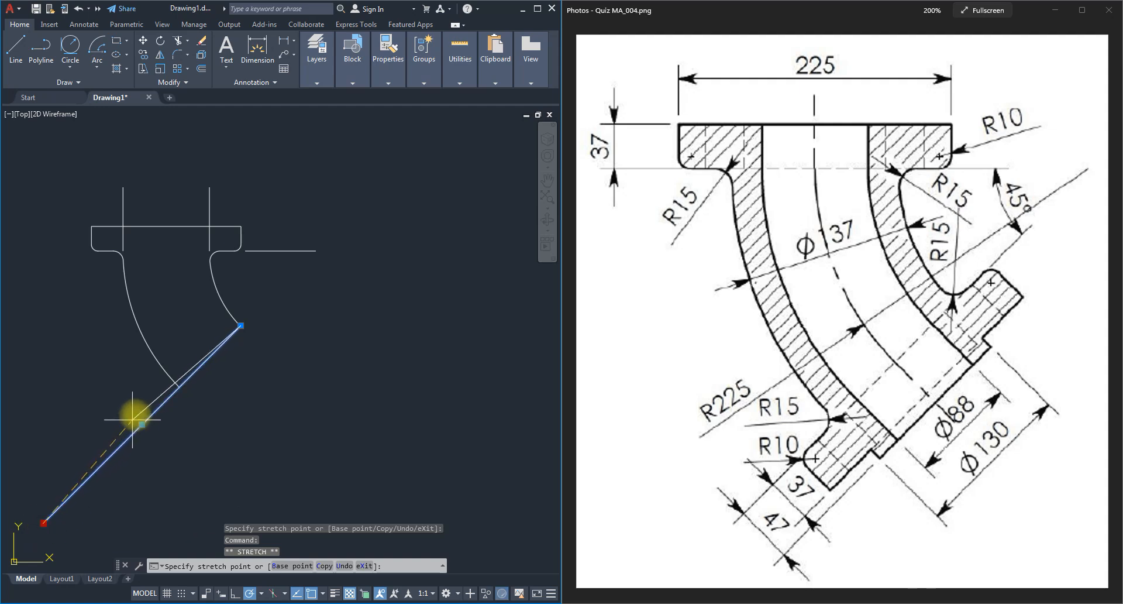
click(176, 387)
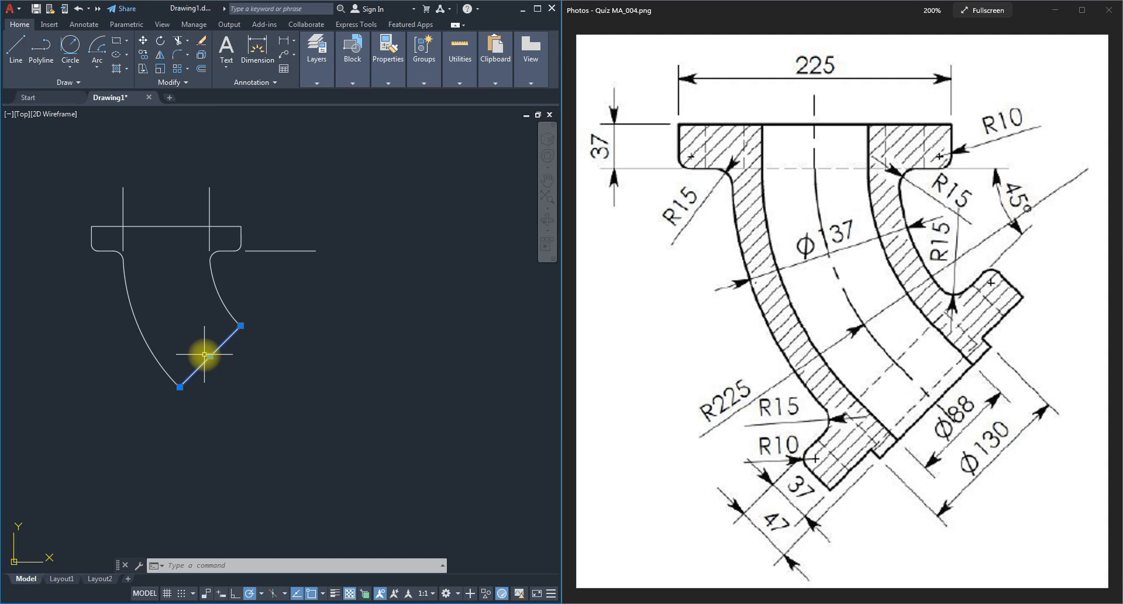
- Copy the whole elbow outline, including its construction lines, horizontally into the empty space to the right of the original
scroll(289, 250, down, 3)
scroll(234, 199, up, 1)
click(174, 177)
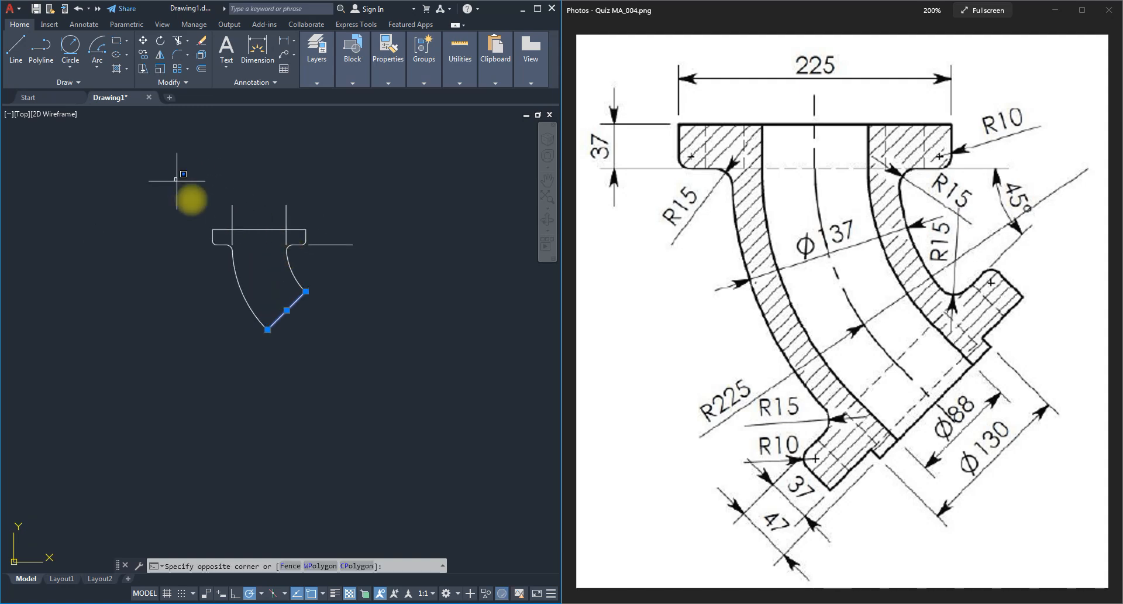
click(399, 376)
text(c)
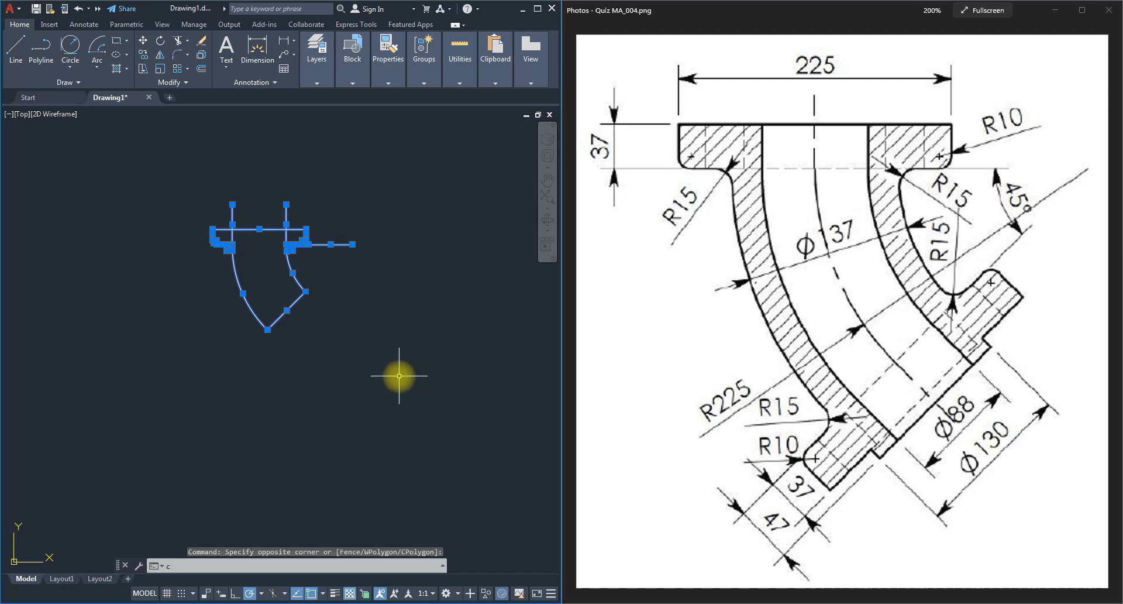
text(o)
key(Return)
scroll(199, 380, down, 2)
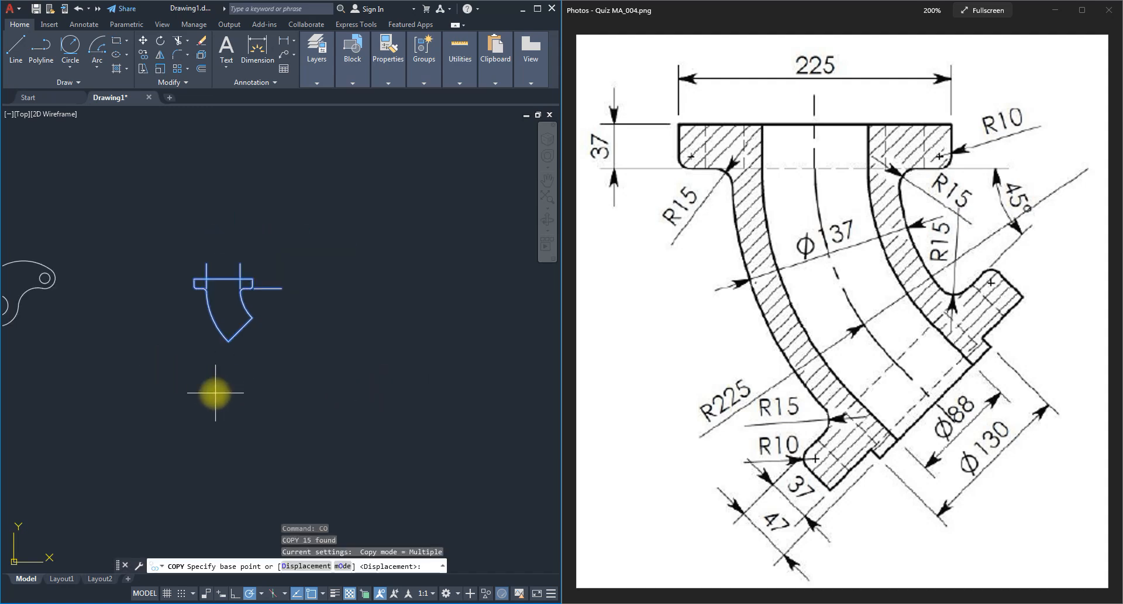
click(206, 393)
click(399, 394)
key(Escape)
key(Escape)
- Delete the diagonal line joining the lower ends of the bend arcs in the copied outline
scroll(258, 345, up, 4)
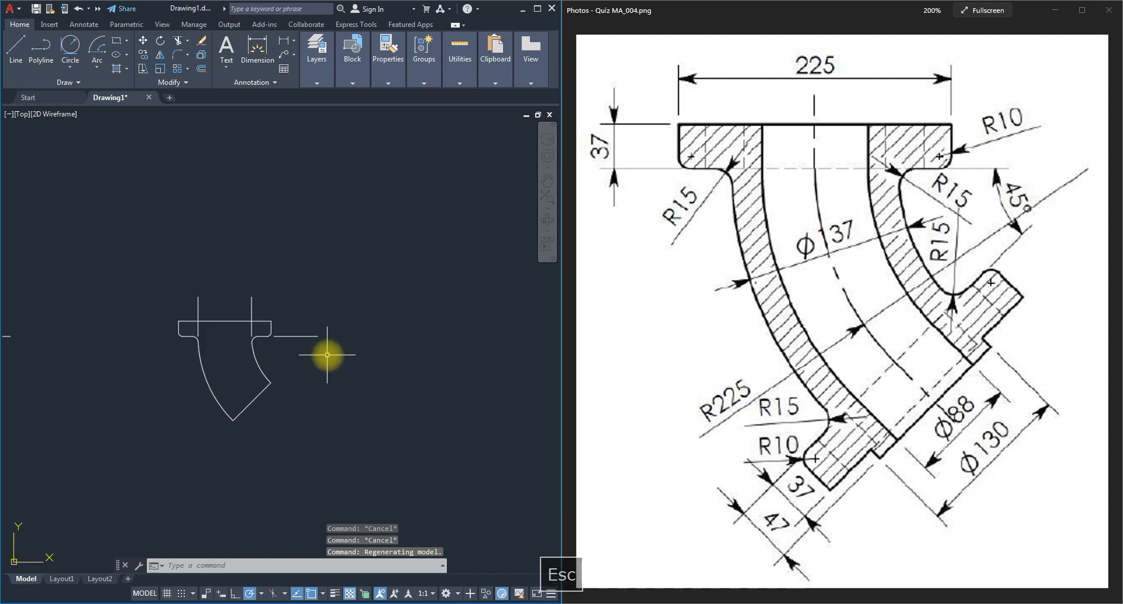
scroll(263, 400, up, 2)
click(362, 413)
click(218, 377)
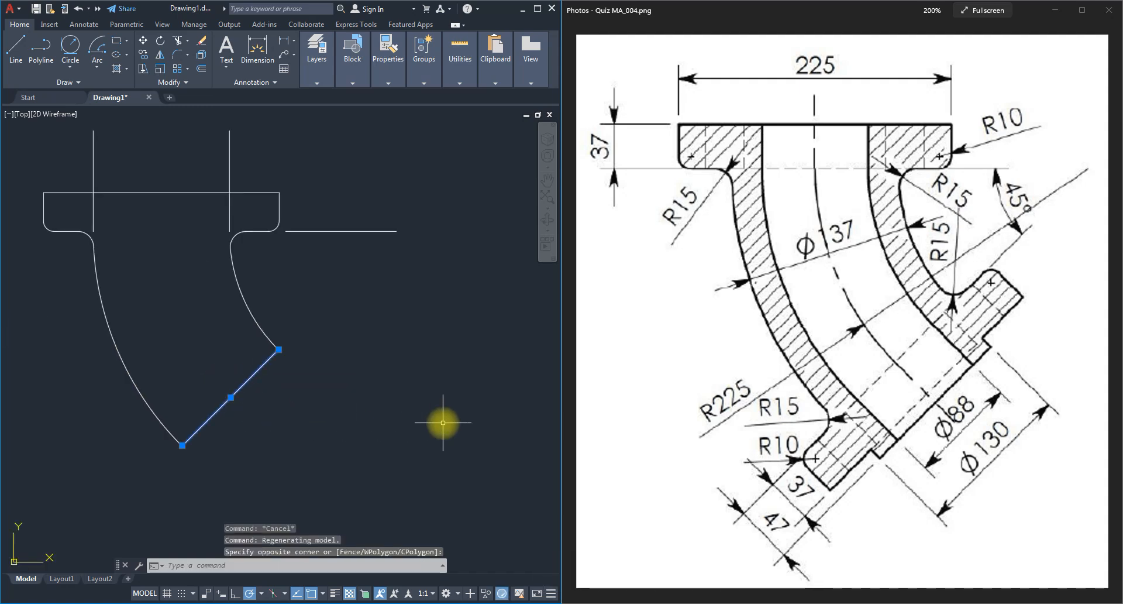
key(Delete)
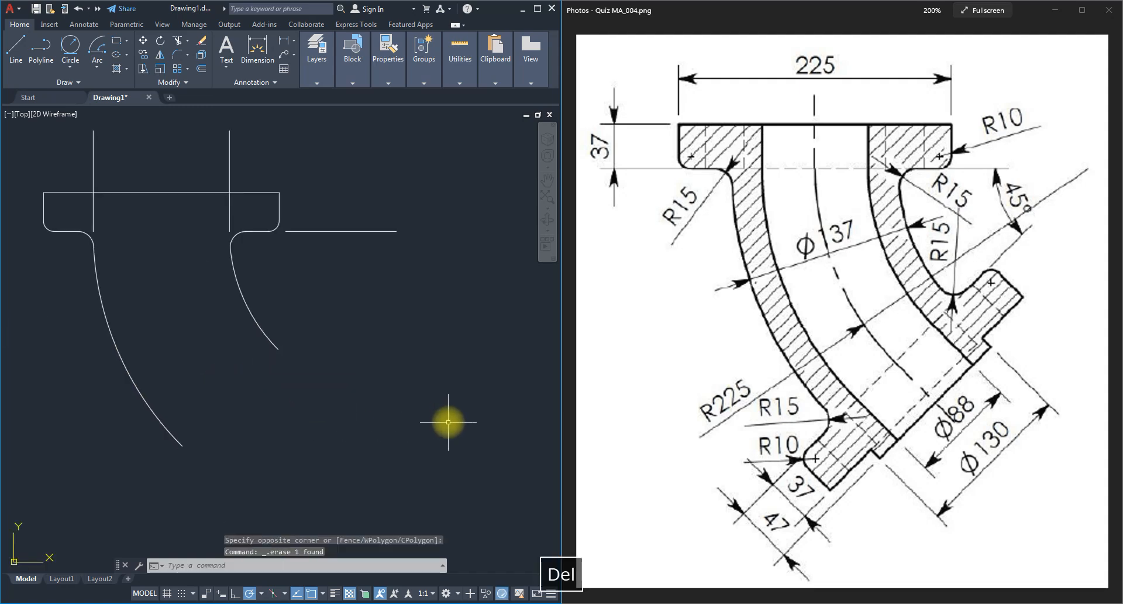
click(37, 175)
click(310, 253)
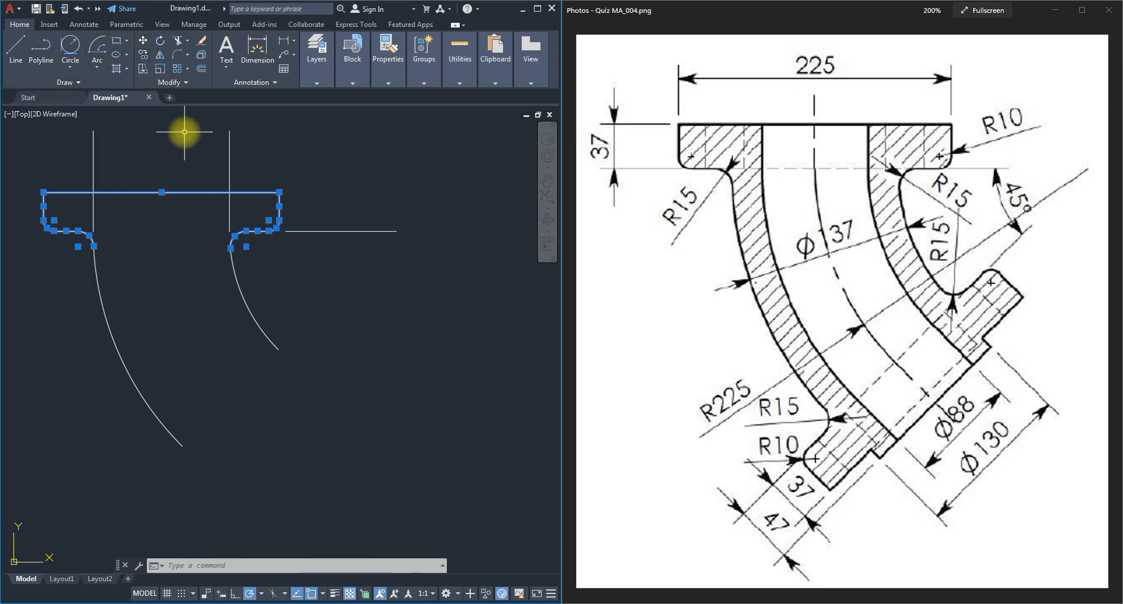
text(mi)
key(Return)
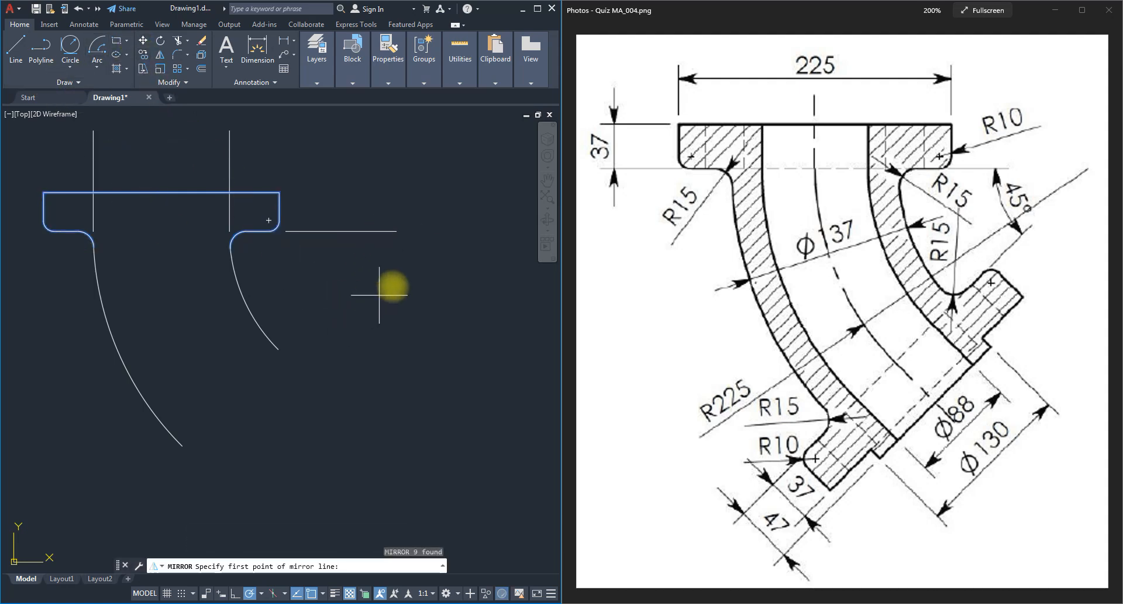
click(397, 230)
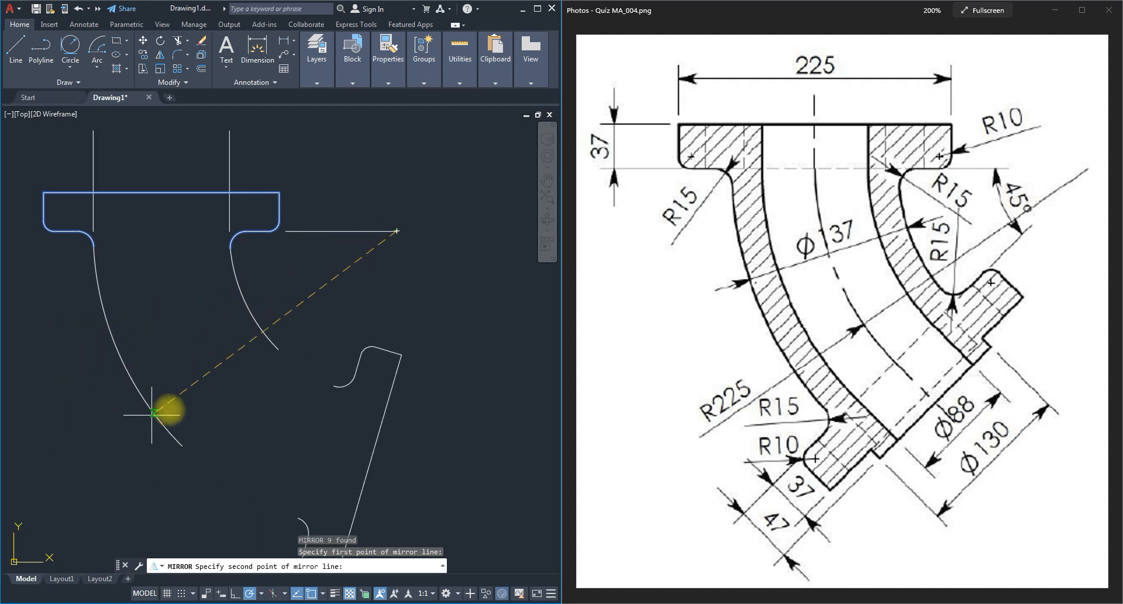
key(Escape)
key(Escape)
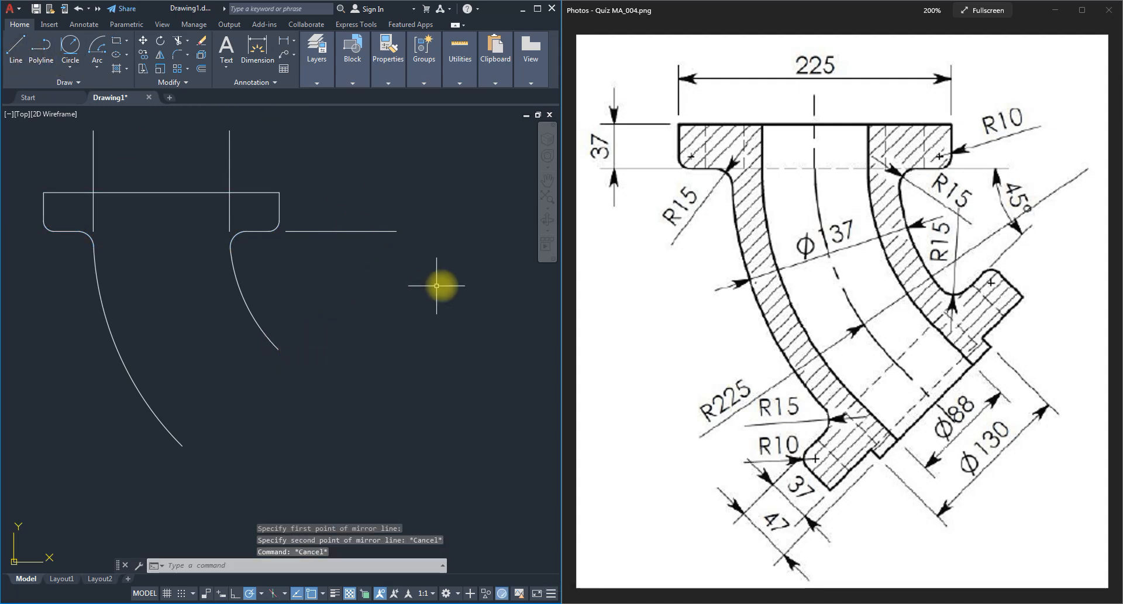
- Draw a short 45-degree line down and to the left from the right end of the horizontal extension line
click(16, 48)
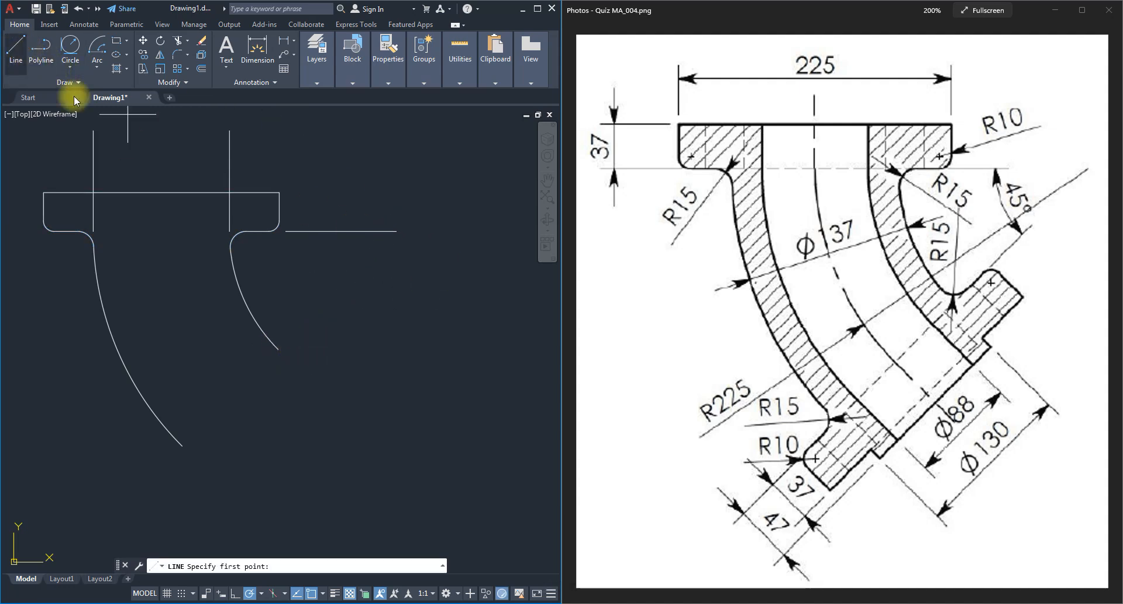
click(397, 231)
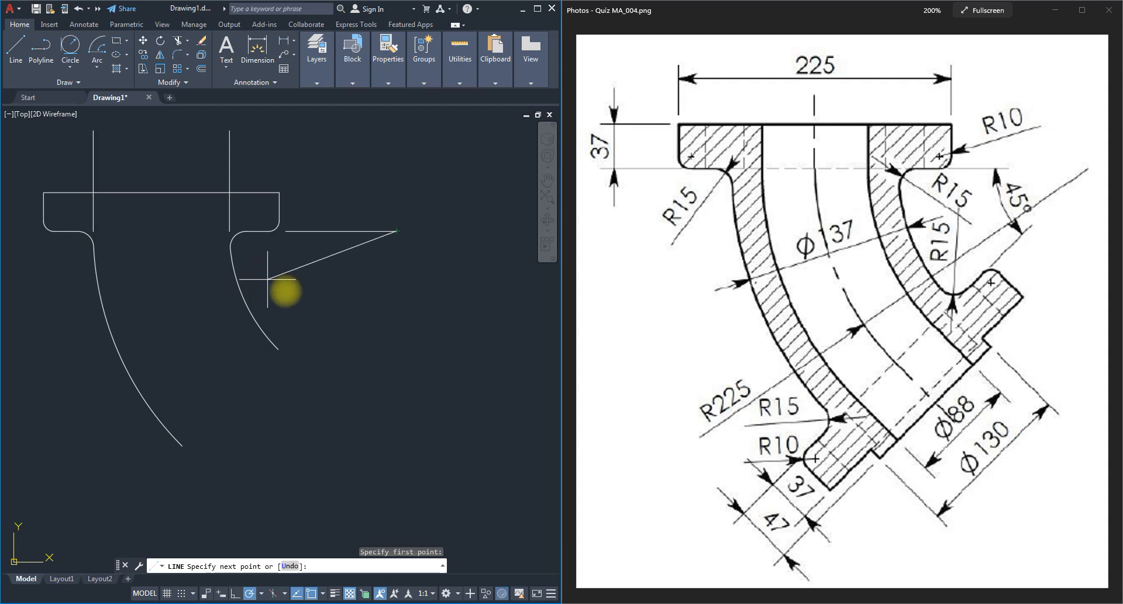
click(330, 296)
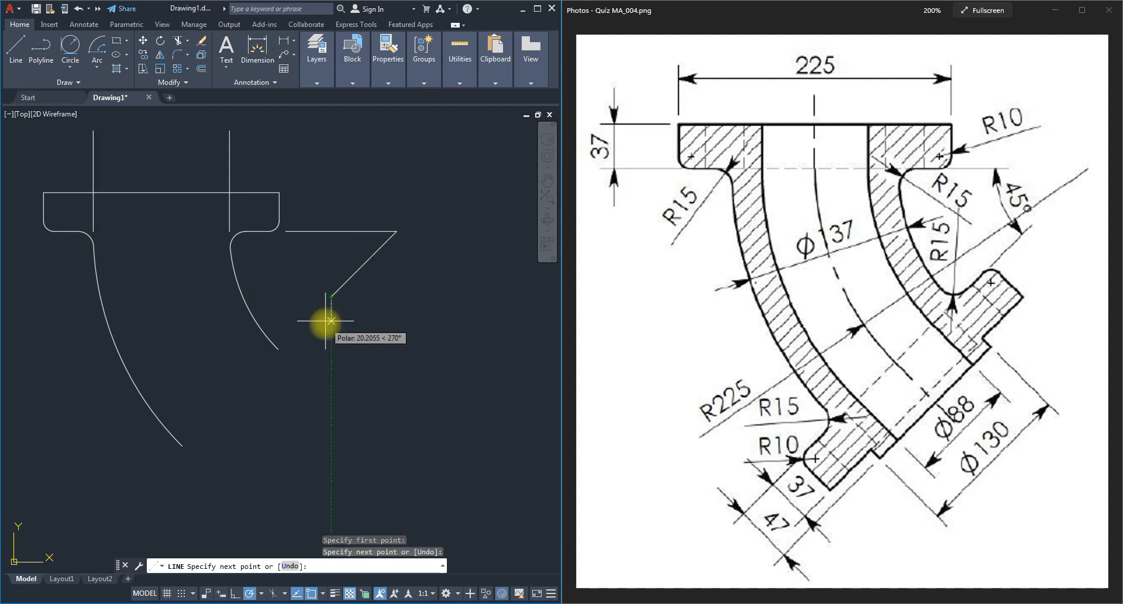
key(Escape)
- Try to mirror the flange profile with its corner fillets about the short 45-degree line
click(32, 181)
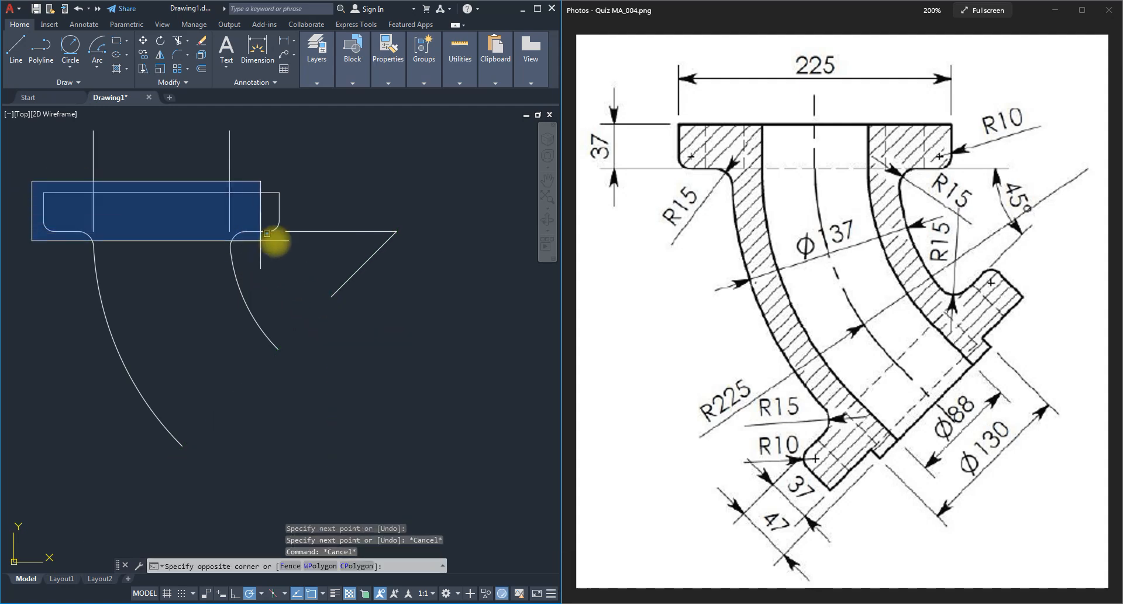
click(286, 252)
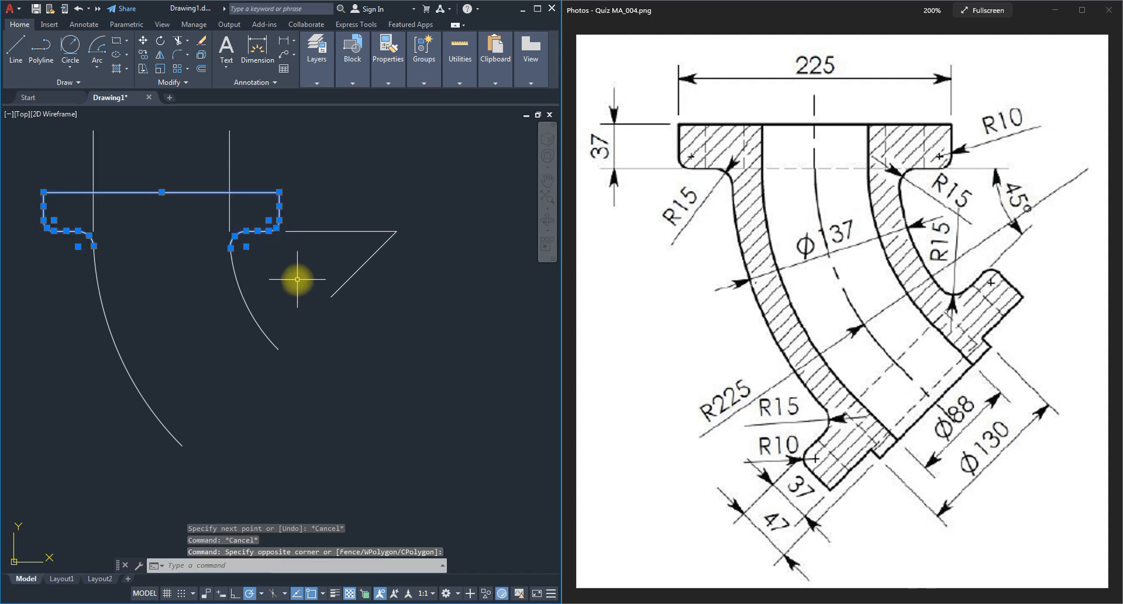
text(mi)
key(Return)
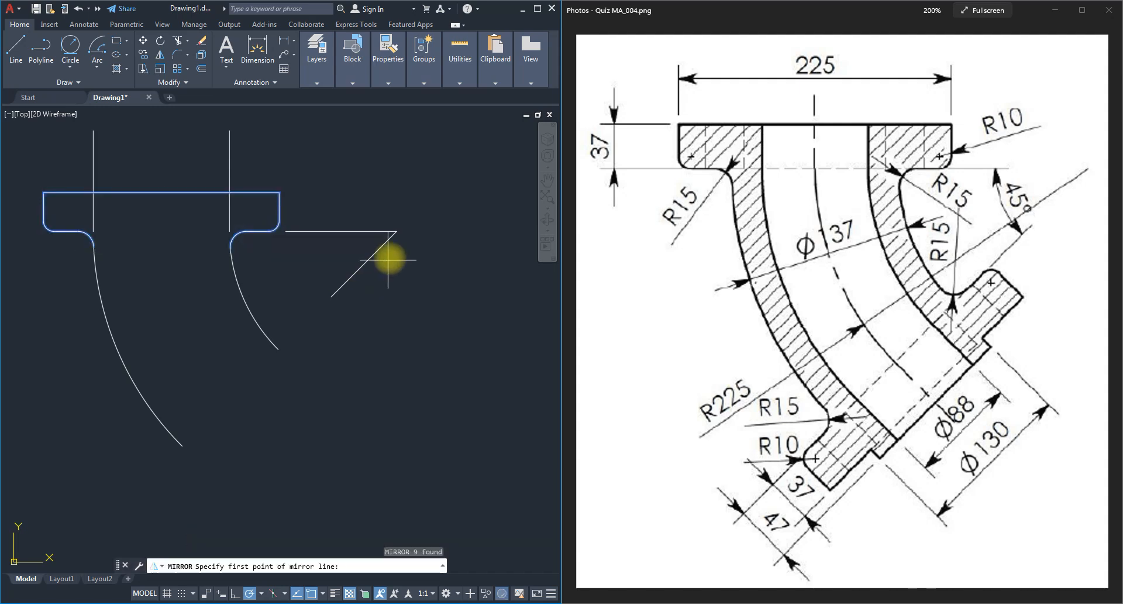
click(397, 231)
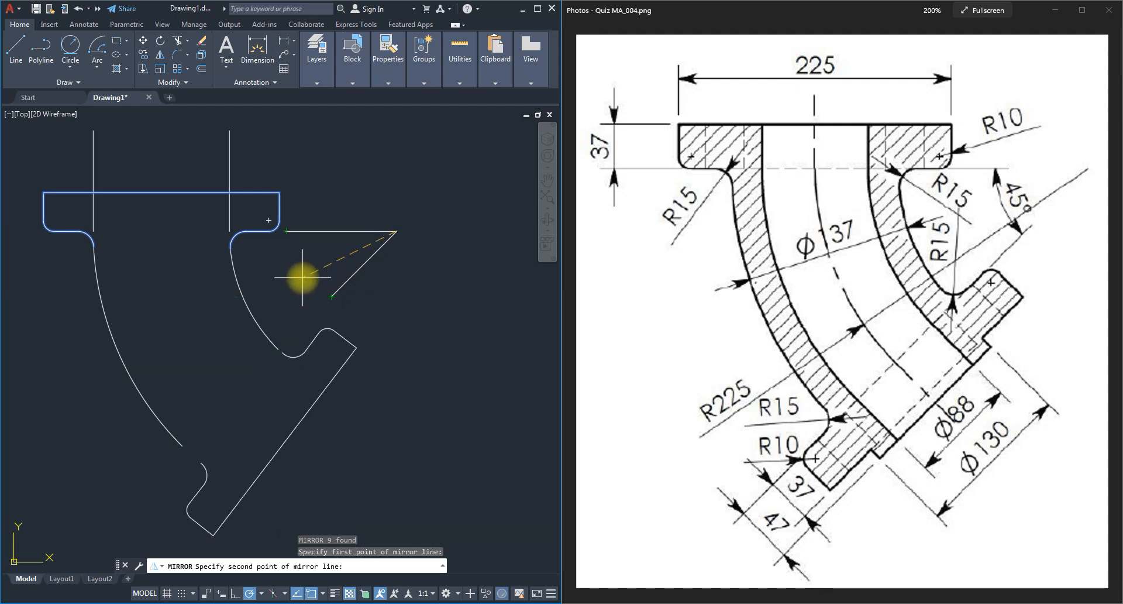
click(331, 296)
scroll(364, 308, down, 6)
scroll(339, 326, up, 2)
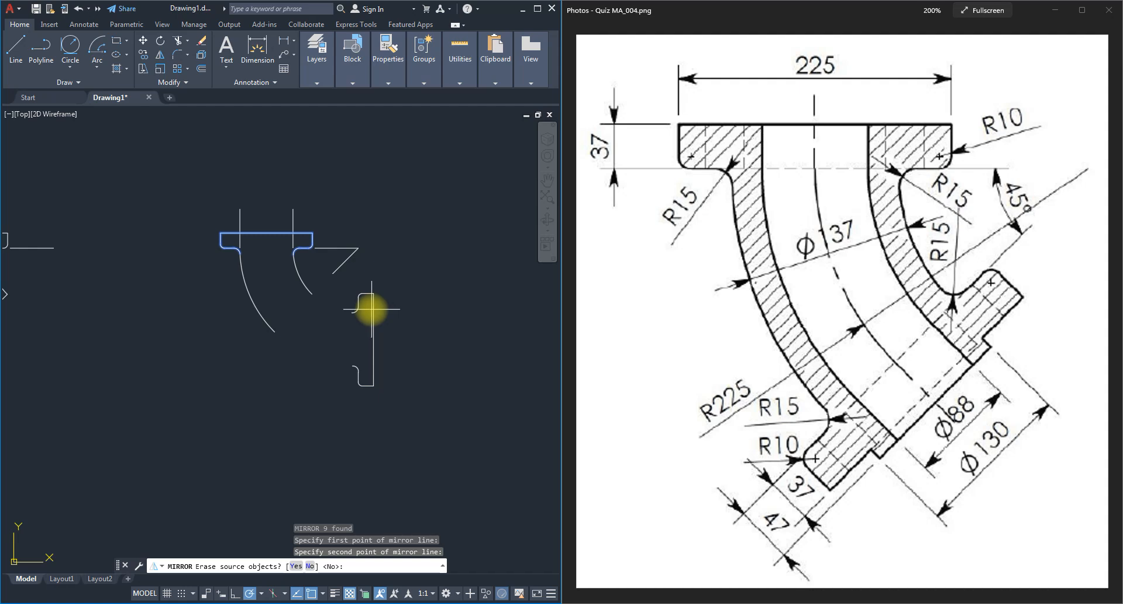
key(Escape)
key(Escape)
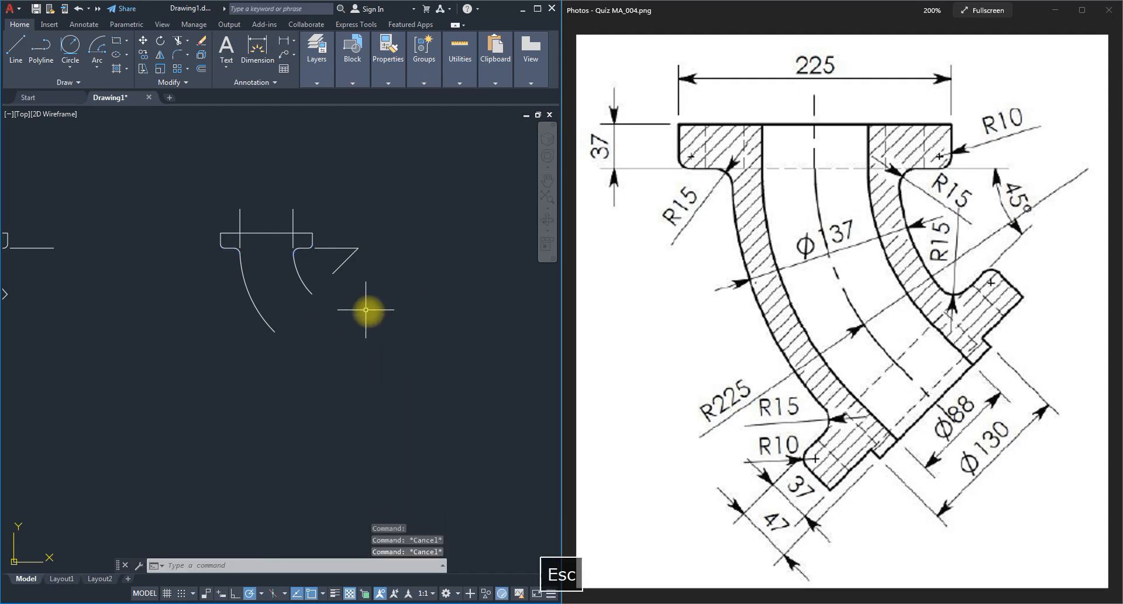
- Set the drawing units' angle precision to one decimal place (0.0)
click(261, 594)
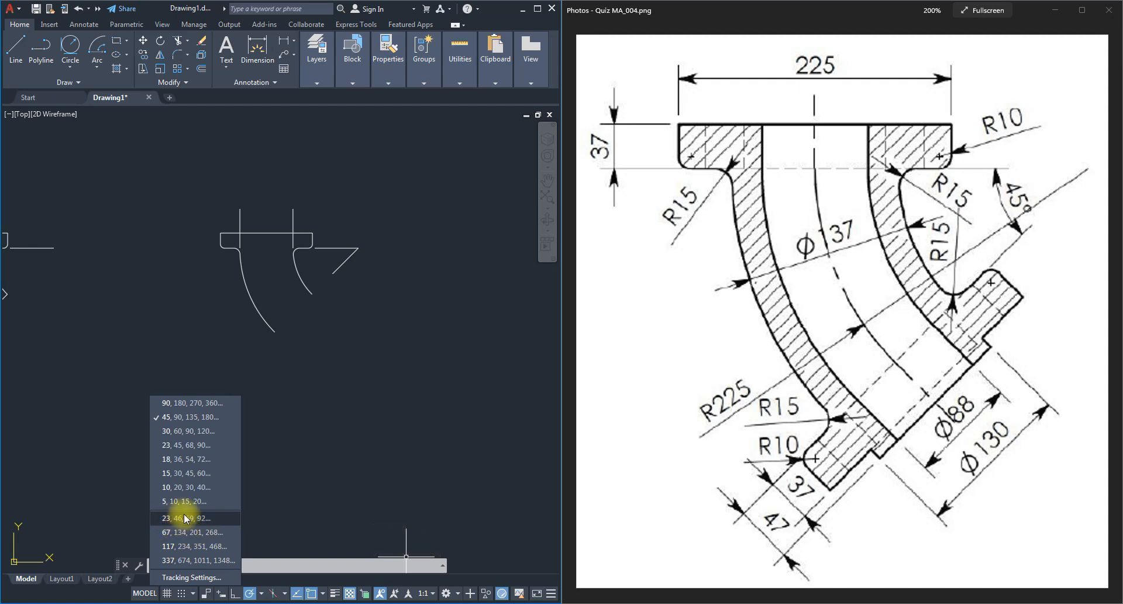
click(452, 407)
text(un)
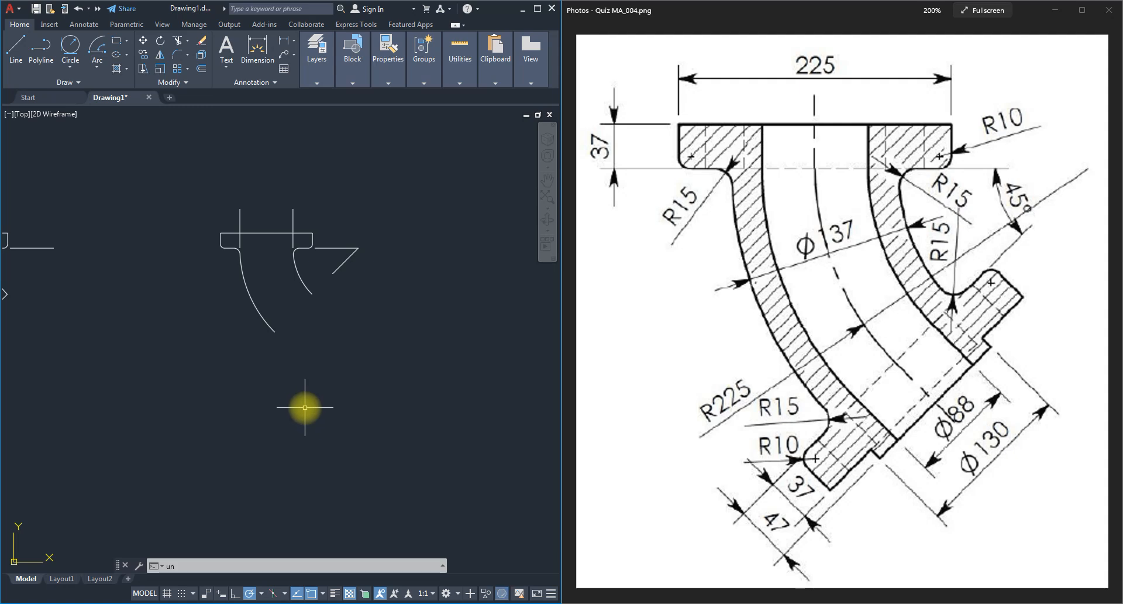
key(Return)
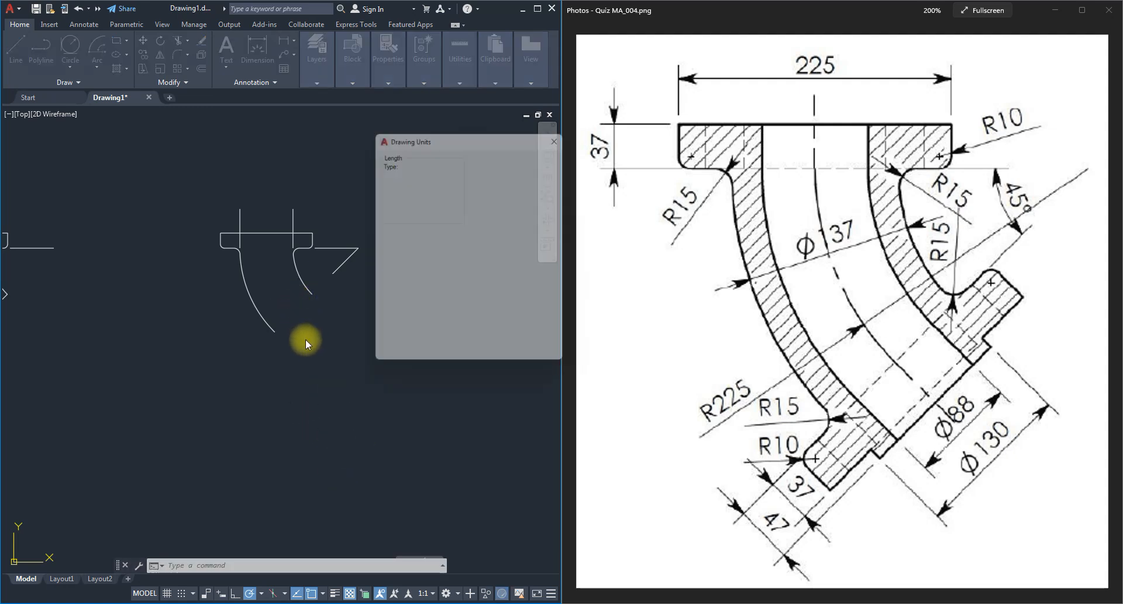
click(521, 196)
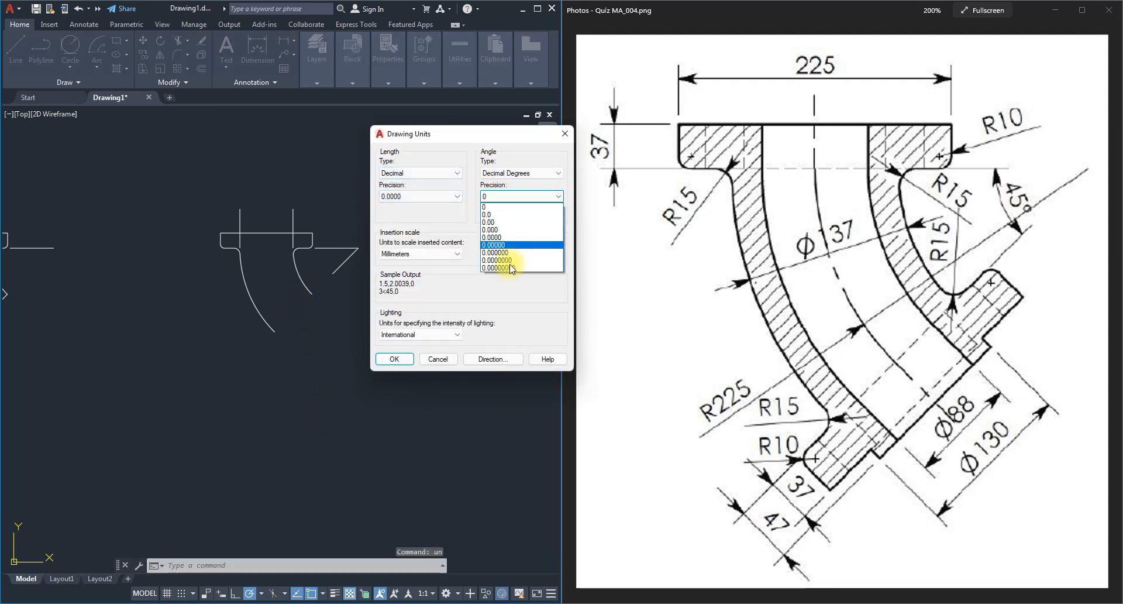
click(488, 214)
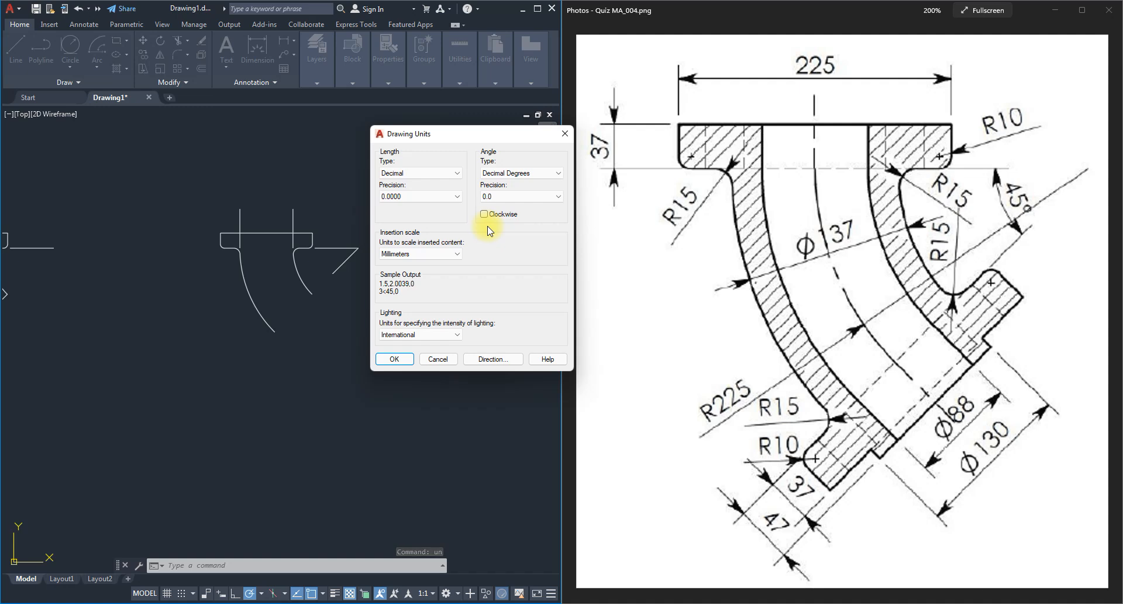
click(394, 358)
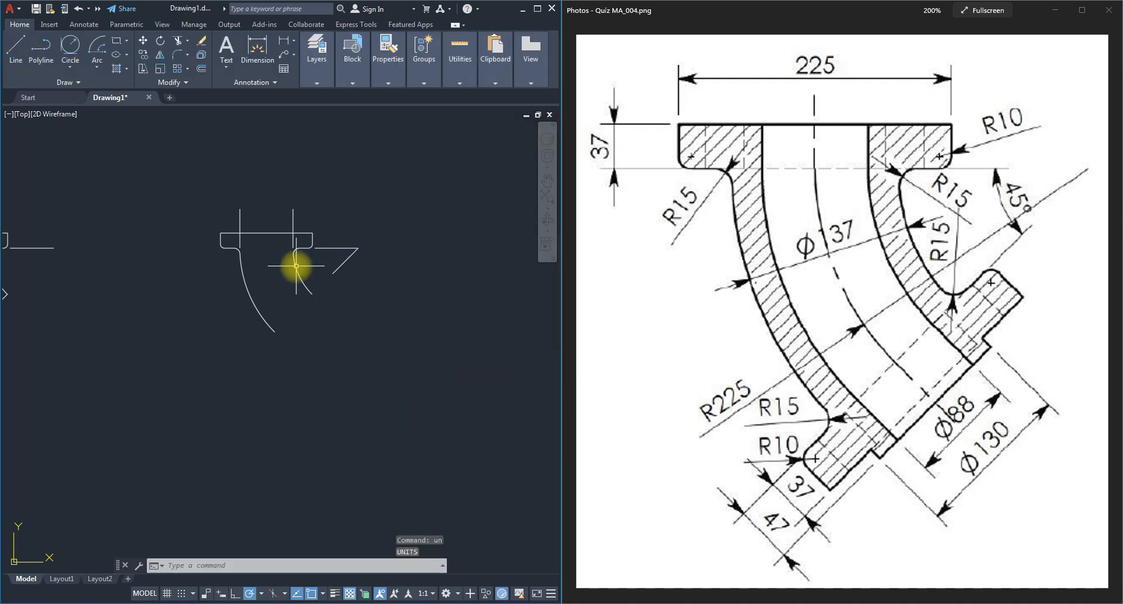
- Delete the additional polar tracking angles 23, 67, 117 and 337, and add 22.5 as an additional angle
click(262, 594)
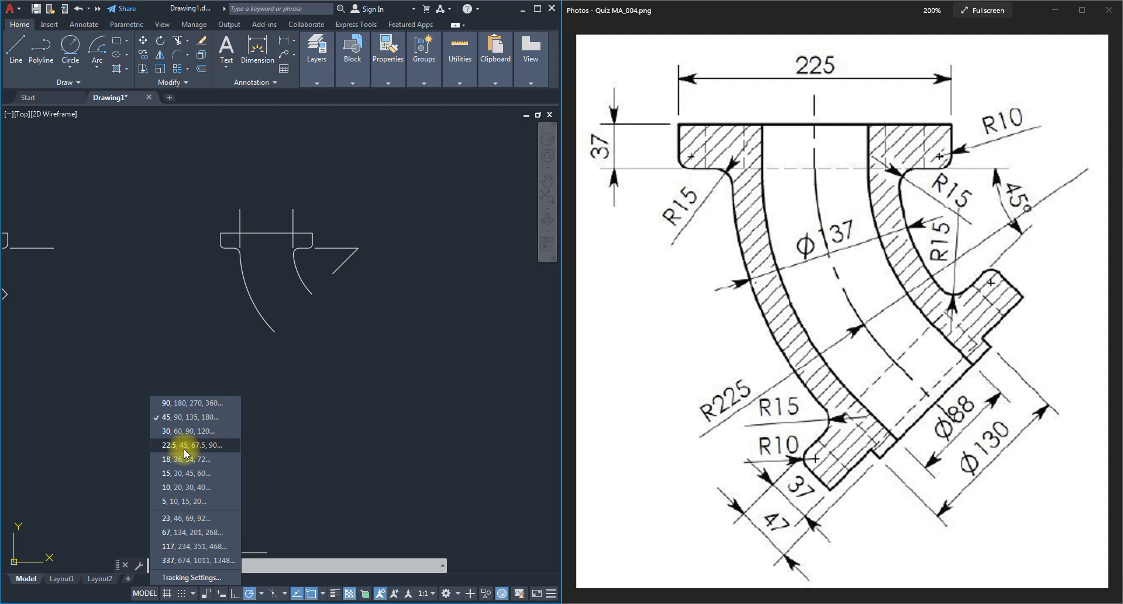
click(193, 579)
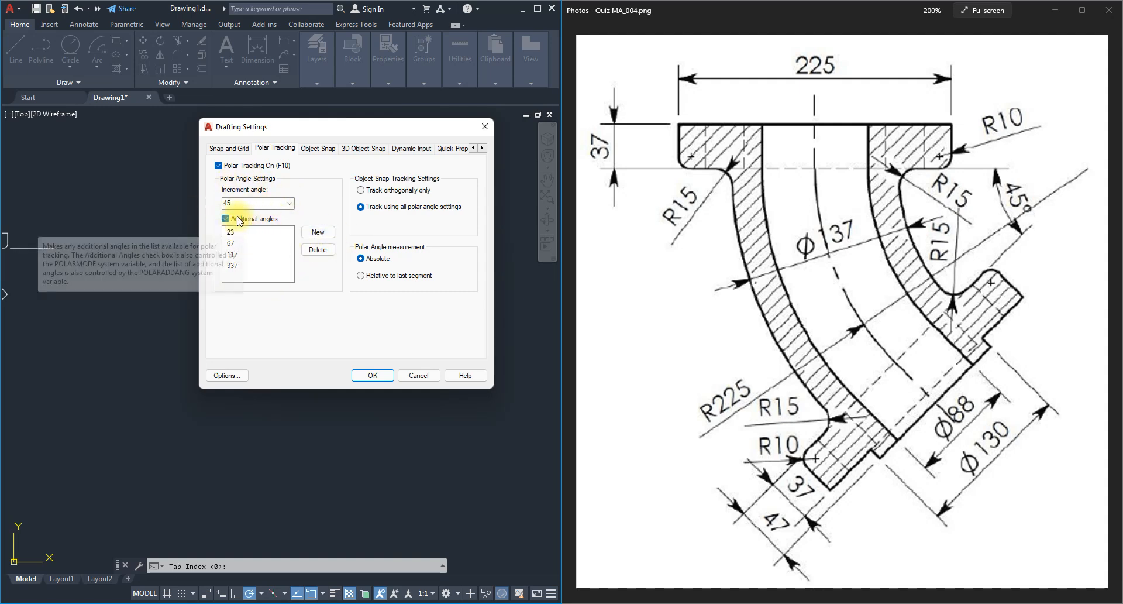
click(231, 243)
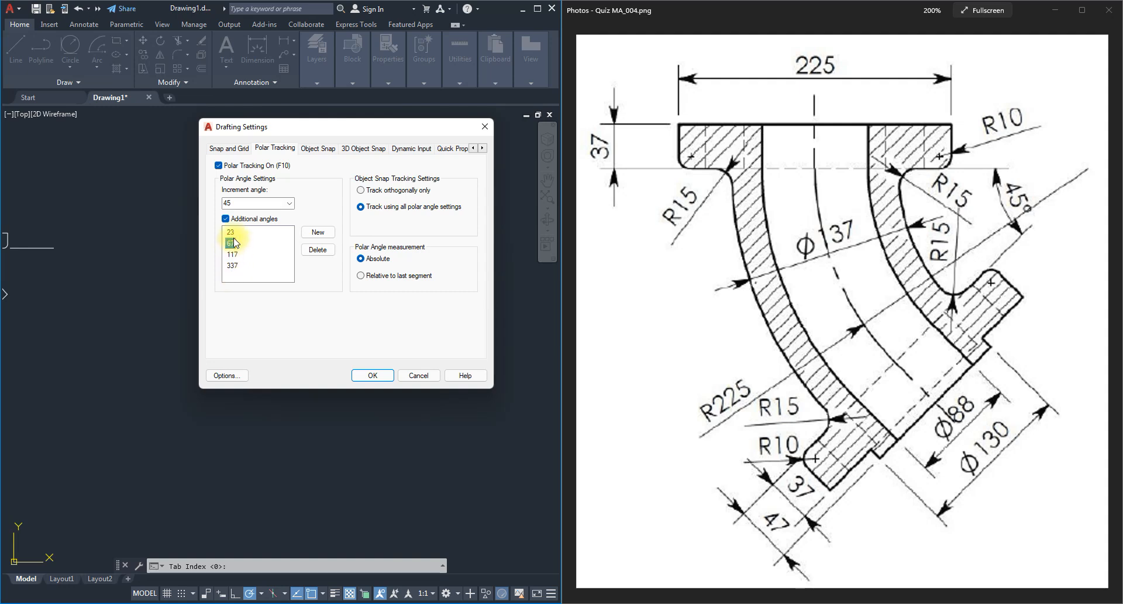
click(317, 248)
click(233, 242)
click(317, 249)
click(232, 243)
click(310, 250)
click(231, 232)
click(325, 250)
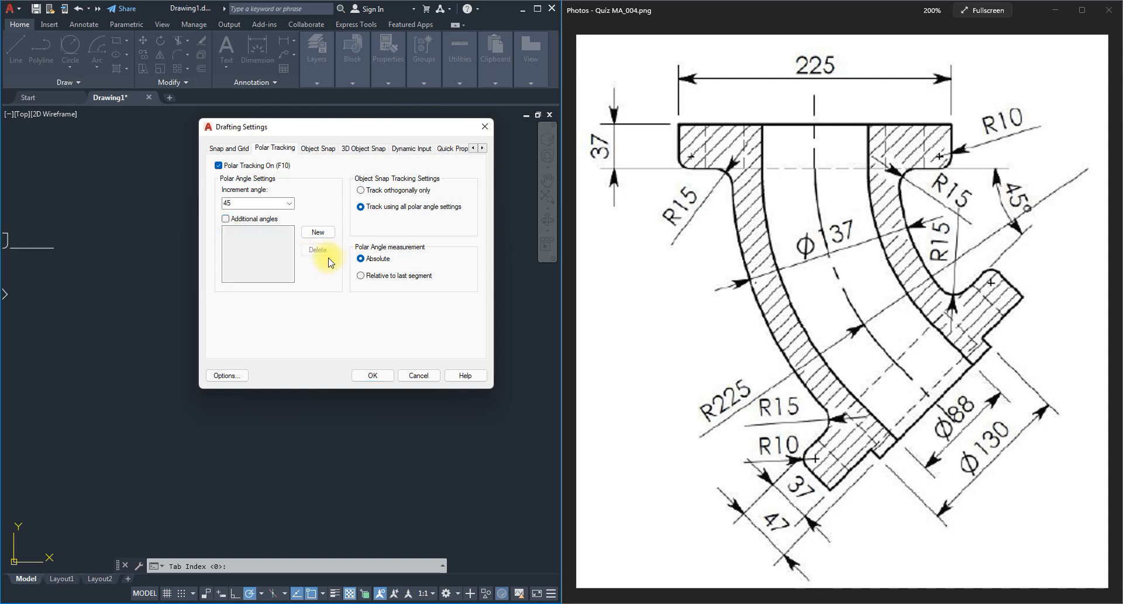
click(316, 232)
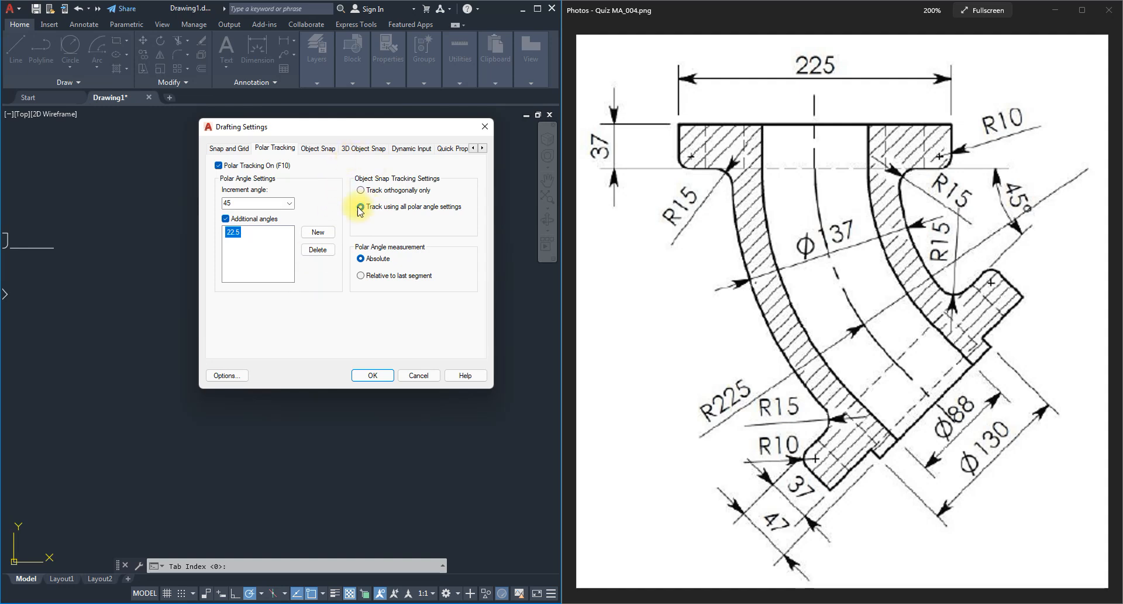
click(372, 377)
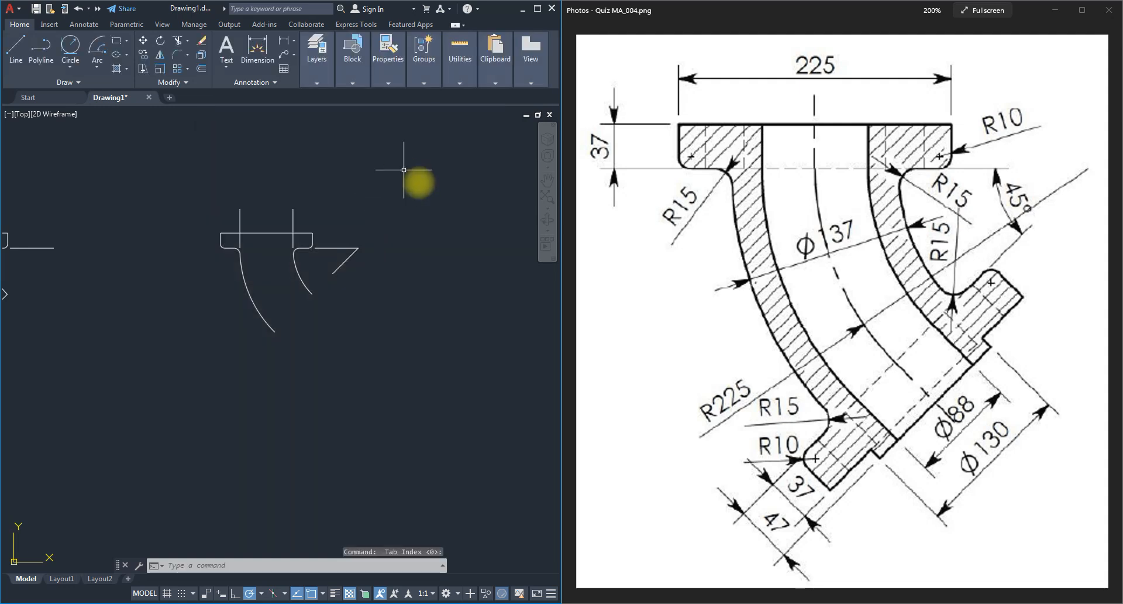
- Add 7.22 as another additional polar tracking angle
click(262, 593)
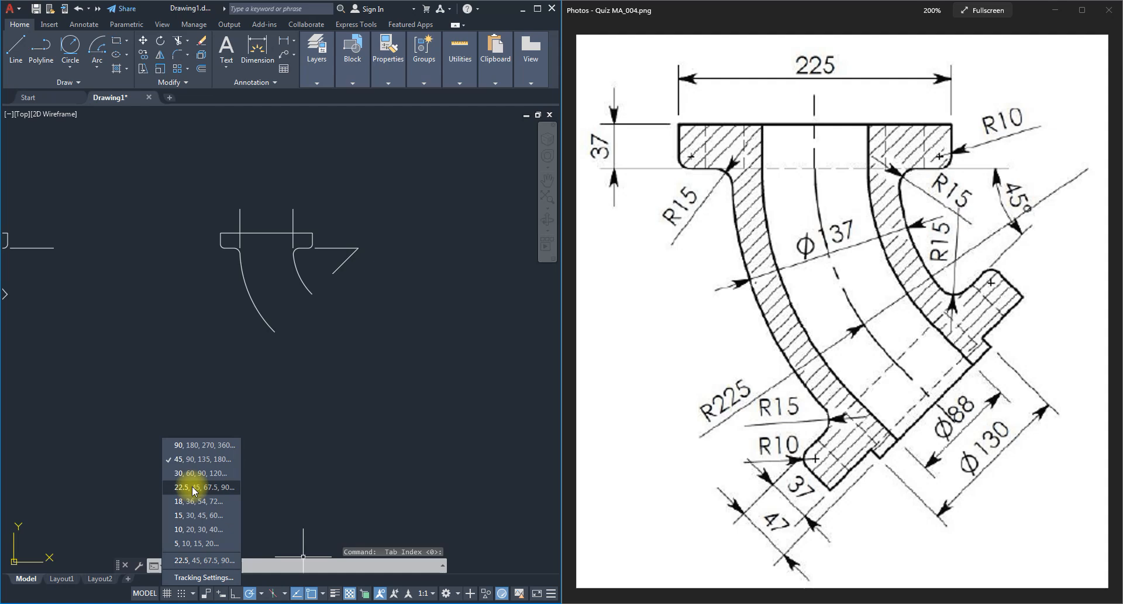
click(189, 577)
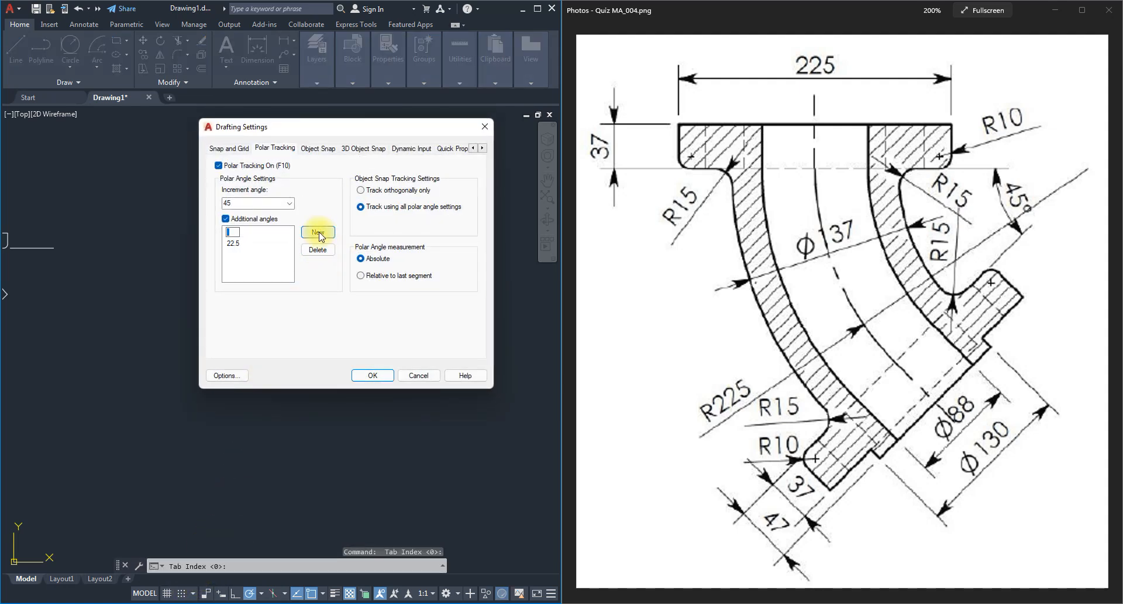
text(7.22)
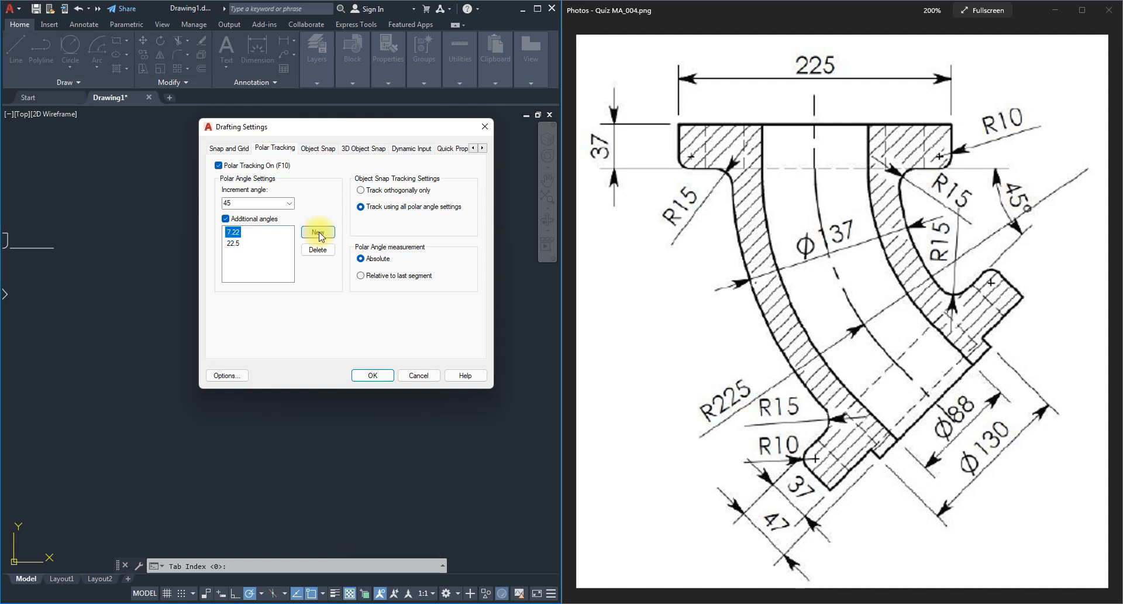
click(372, 375)
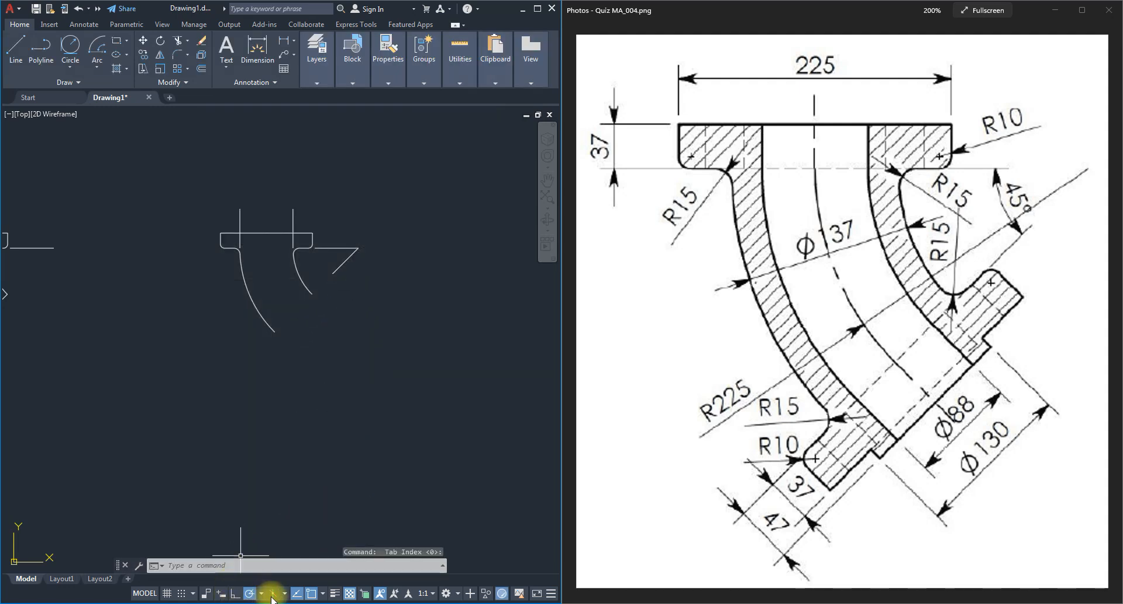
- With polar tracking in 22.5-degree increments, draw a line at 202.5 degrees from the shared vertex, between the horizontal and 45-degree lines
click(262, 594)
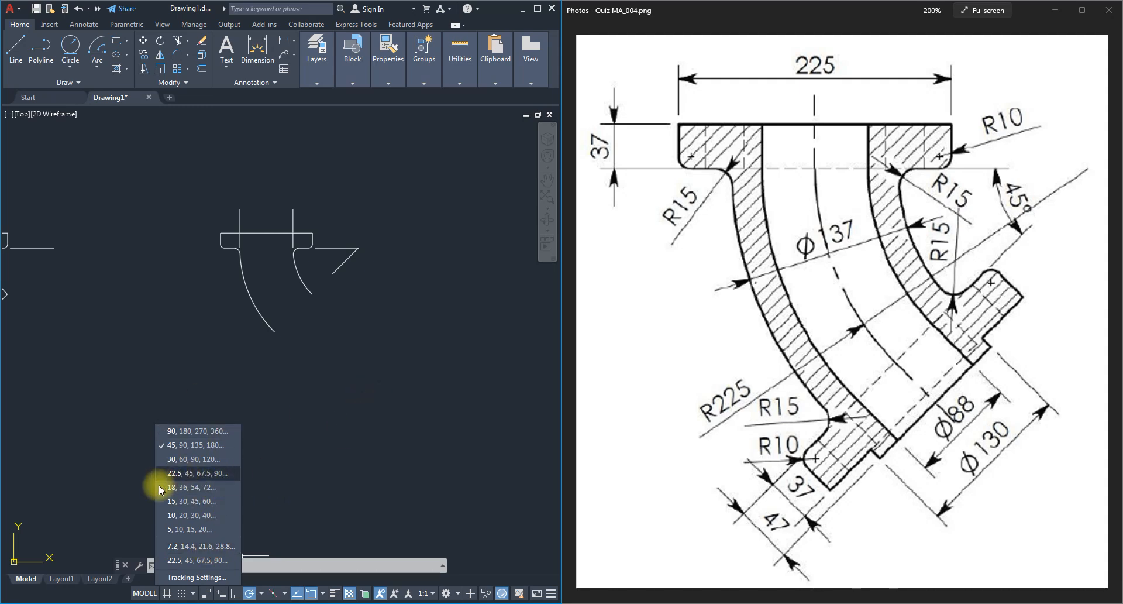
click(175, 473)
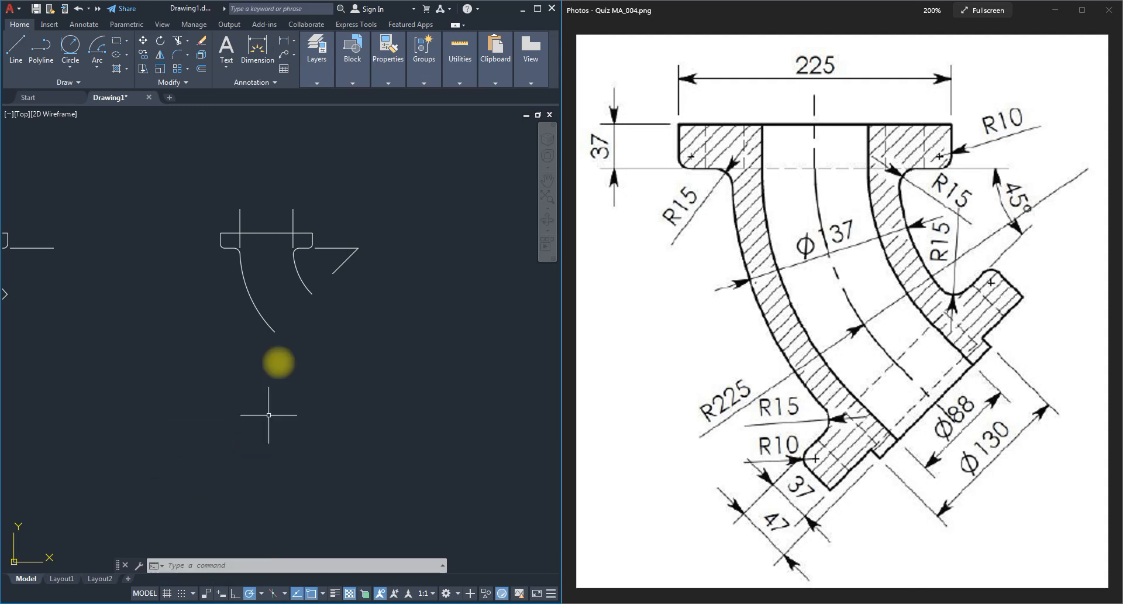
click(16, 48)
scroll(274, 253, up, 4)
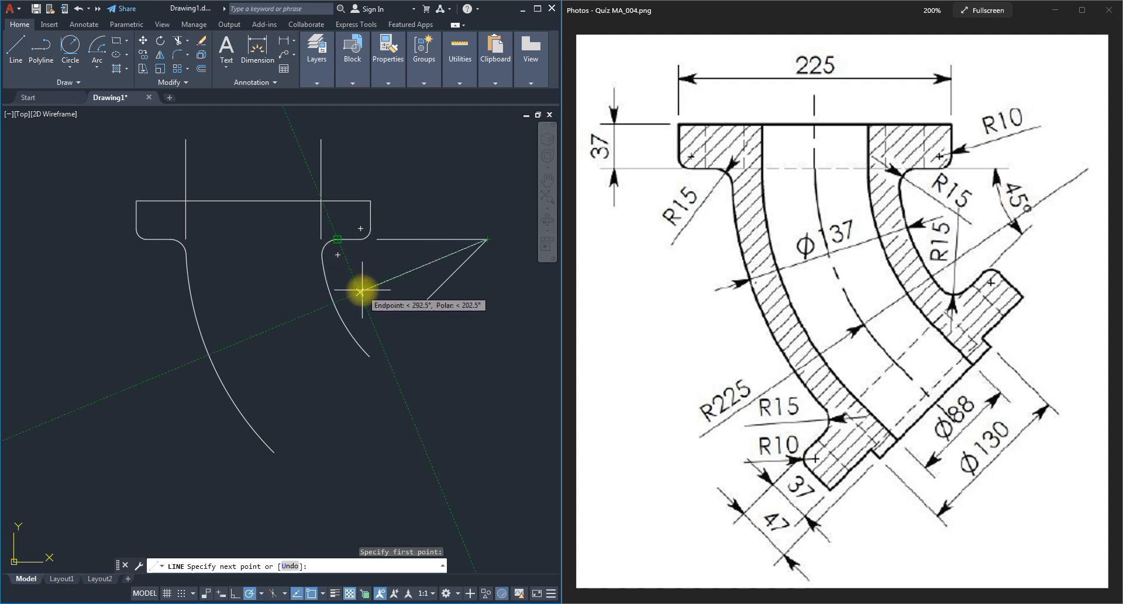
click(360, 292)
key(Escape)
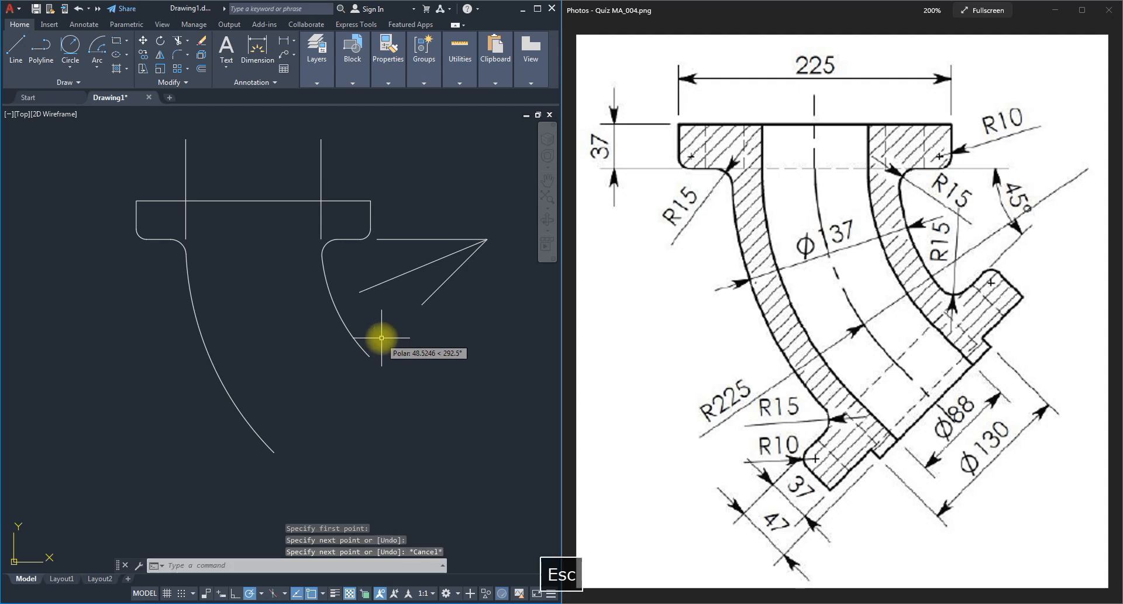
key(Escape)
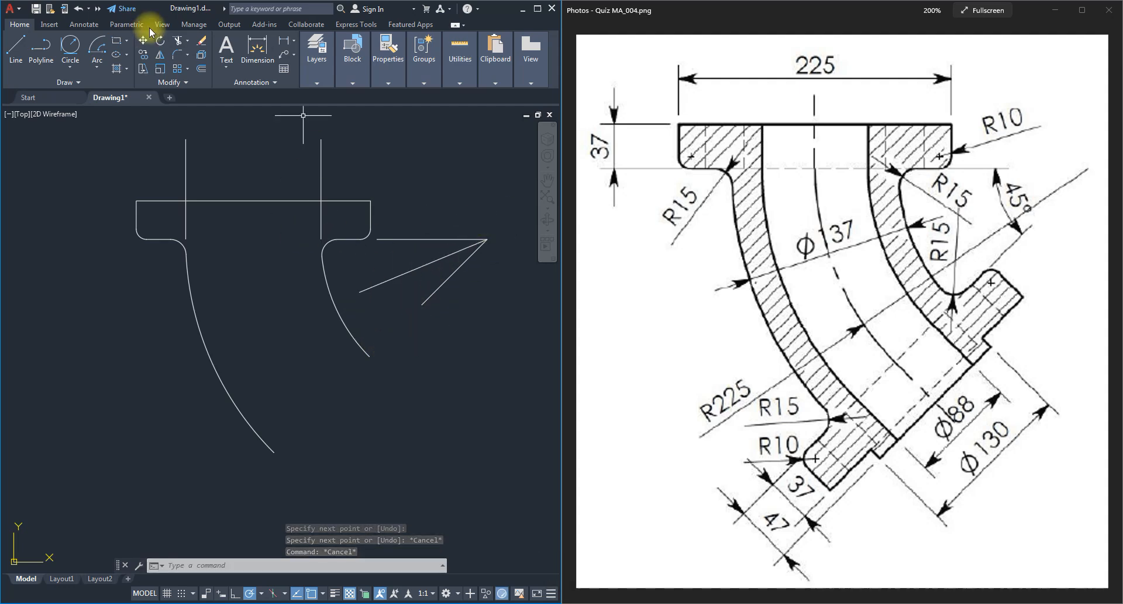
- Mirror the upper flange profile with its corner fillets about the 22.5-degree line, keeping the original
click(121, 192)
click(397, 251)
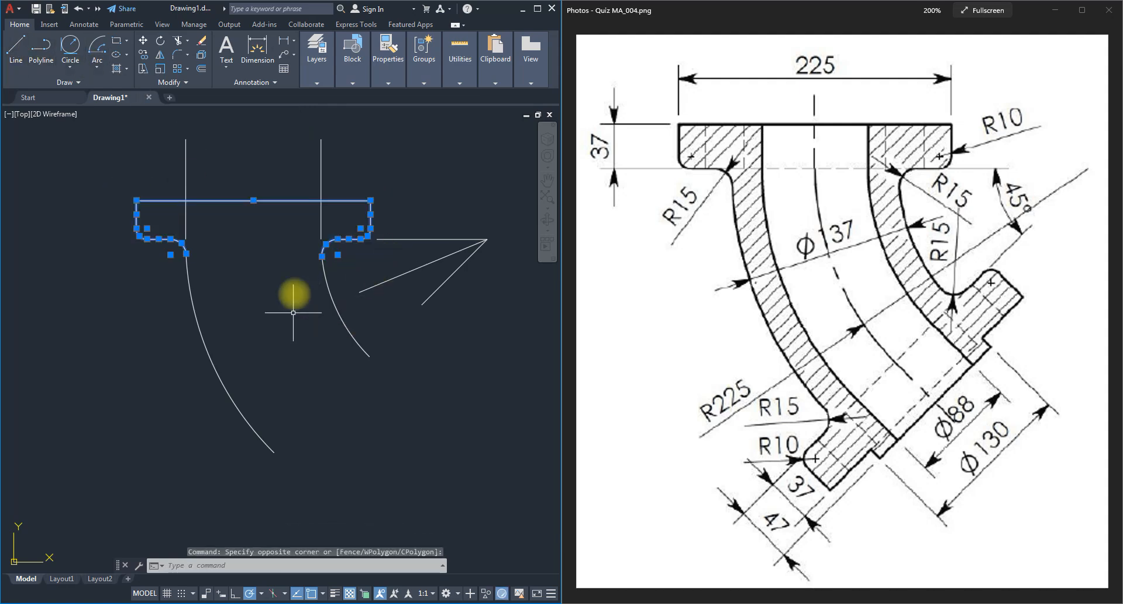
text(mi)
key(Return)
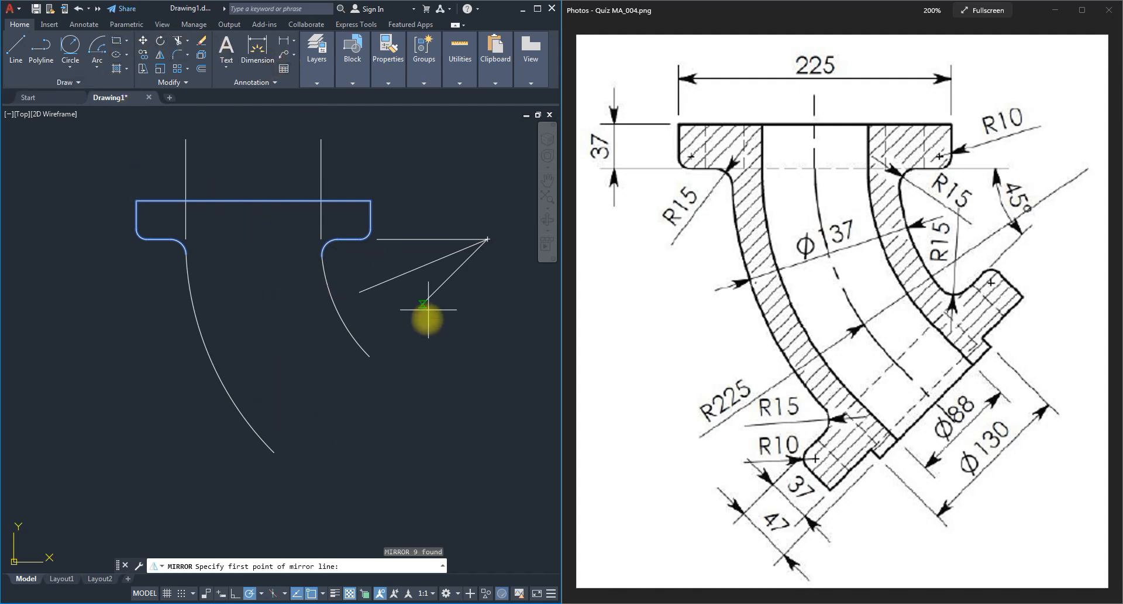
click(487, 239)
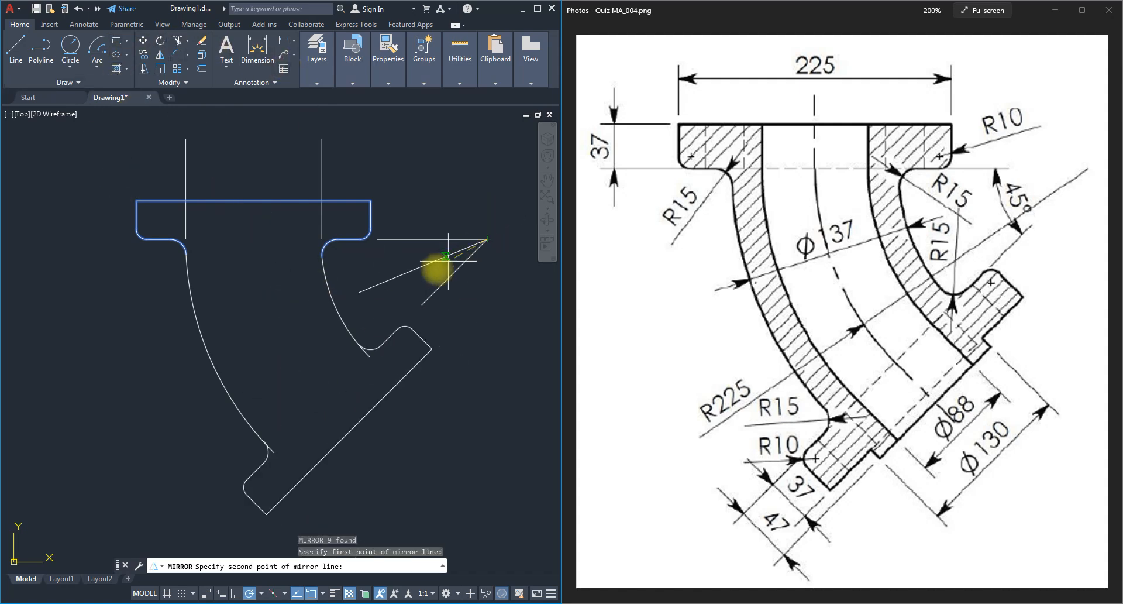
click(359, 291)
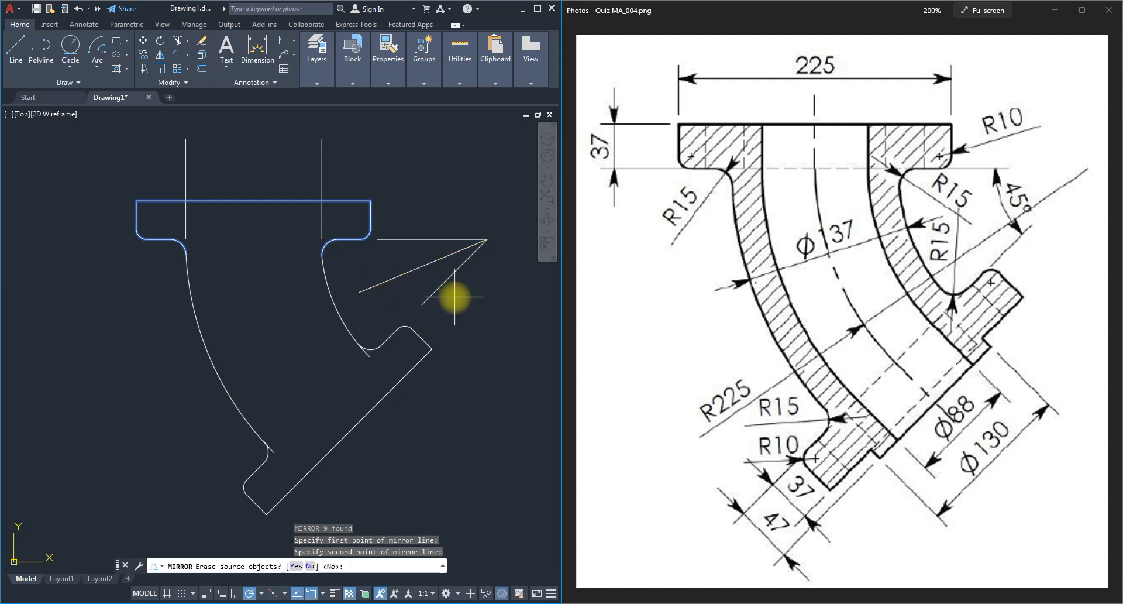
key(Return)
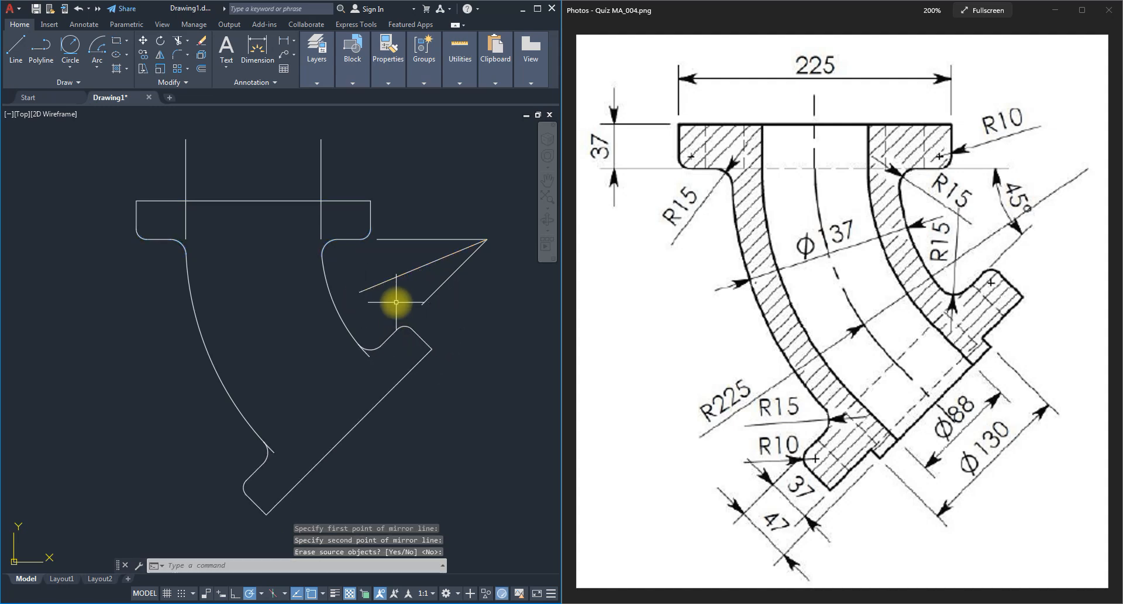
- Trim the ends of both bend arcs that extend past the fillets of the mirrored lower flange
scroll(360, 355, up, 4)
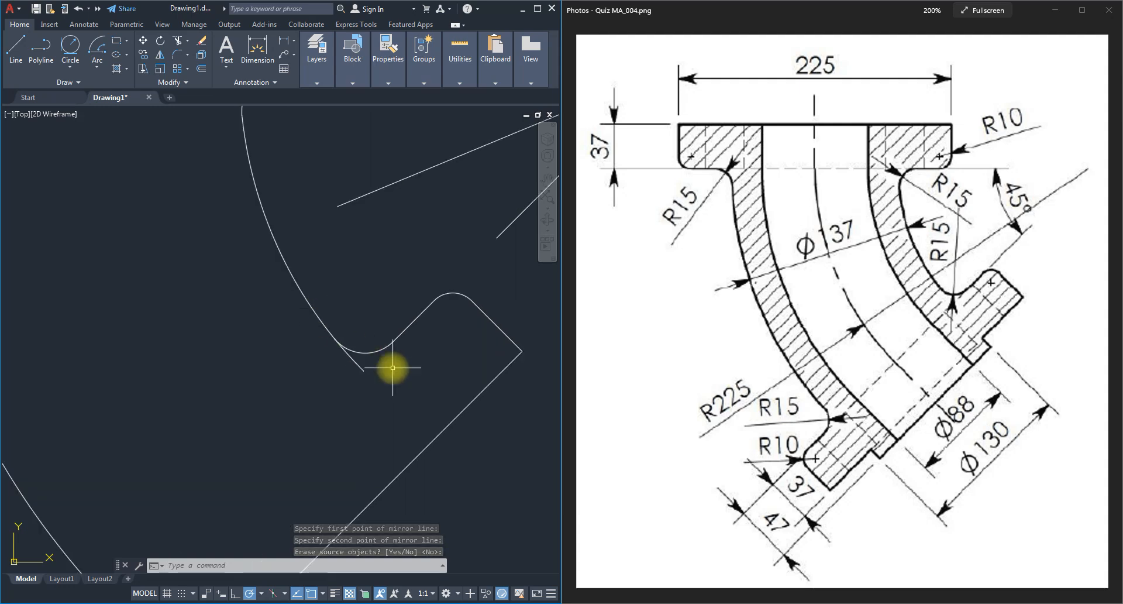
click(362, 368)
key(Escape)
text(tr)
key(space)
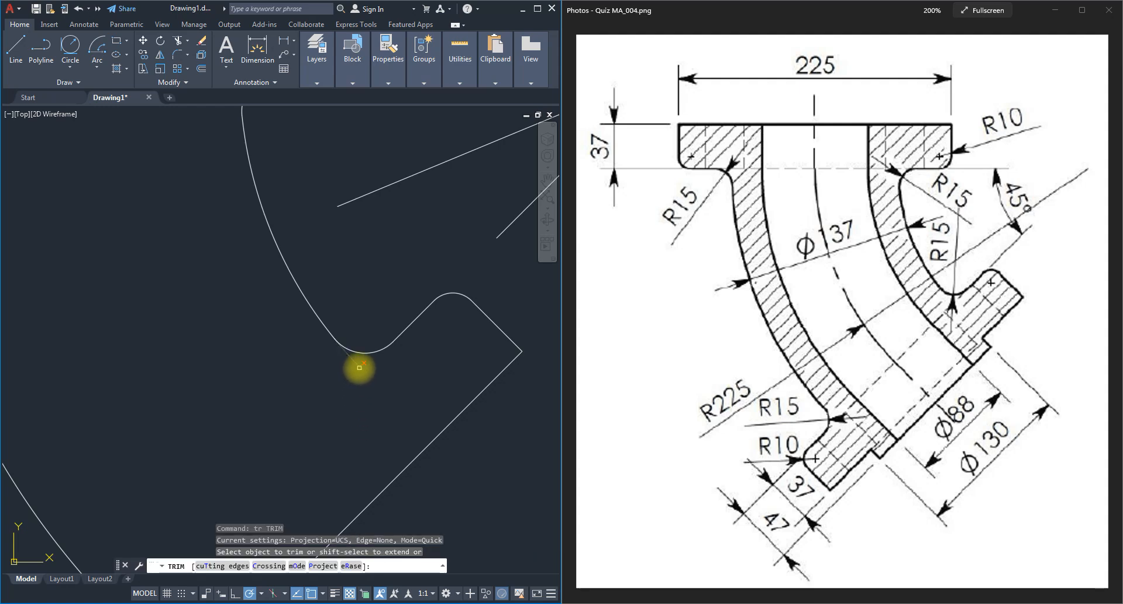
click(358, 368)
scroll(409, 358, down, 2)
scroll(299, 376, down, 2)
scroll(288, 474, up, 2)
scroll(393, 369, down, 4)
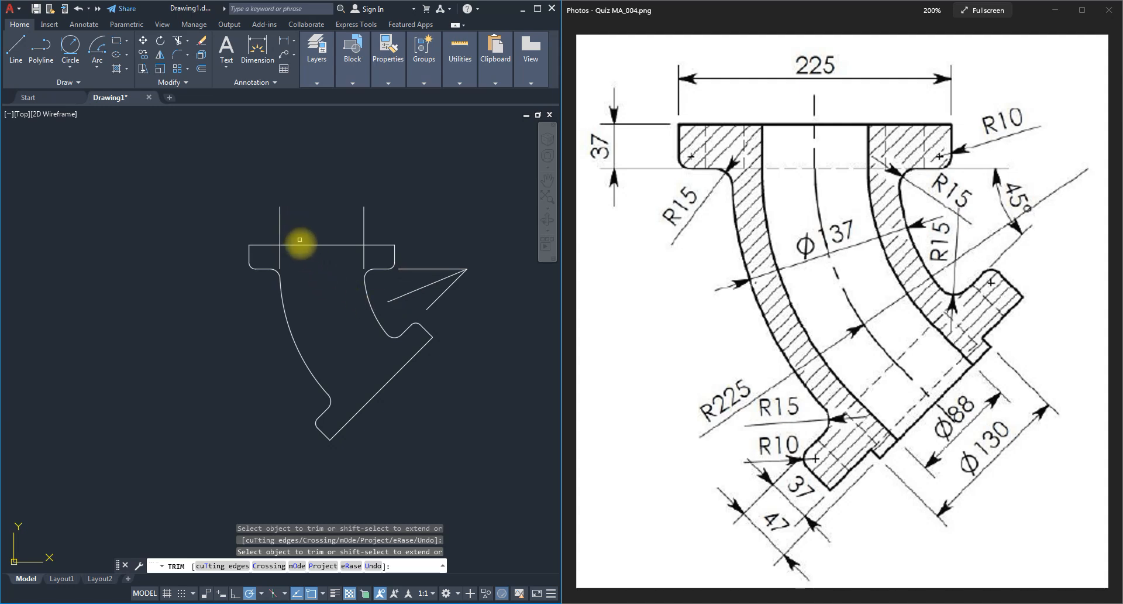
key(Escape)
key(Escape)
key(Escape)
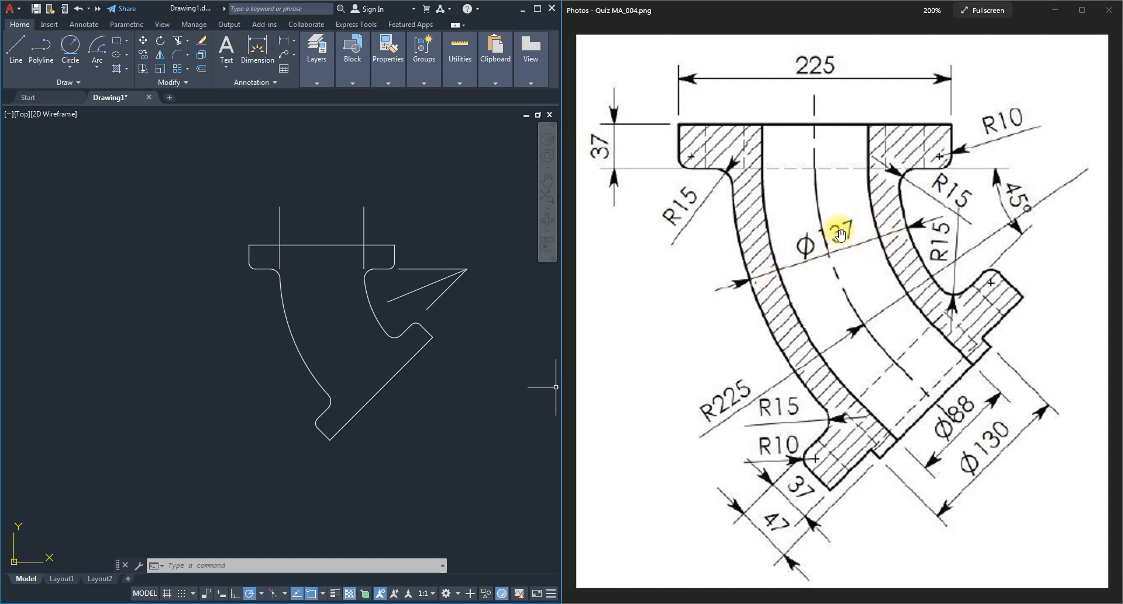
- Switch to Calculator and compute half of the 137 diameter and half of the 225 flange width
click(728, 603)
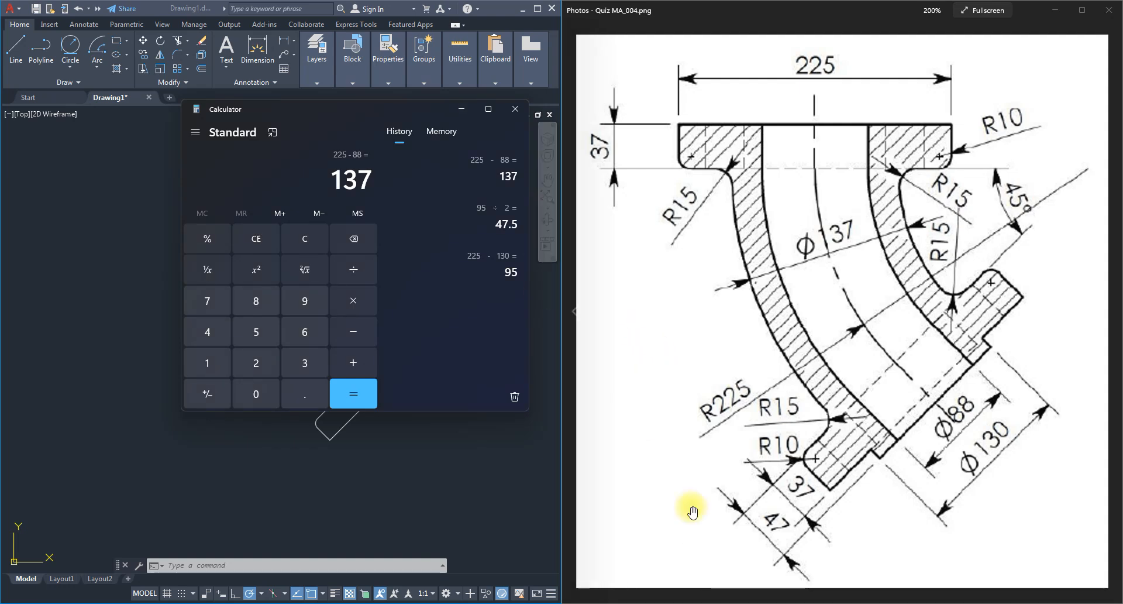
text(/2)
key(Return)
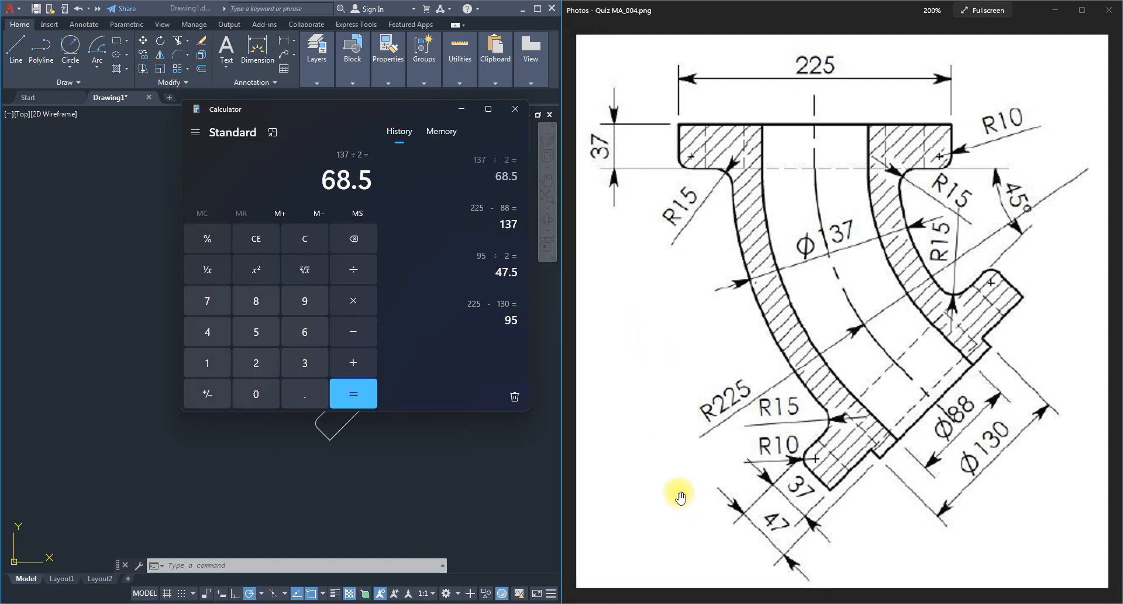
click(462, 108)
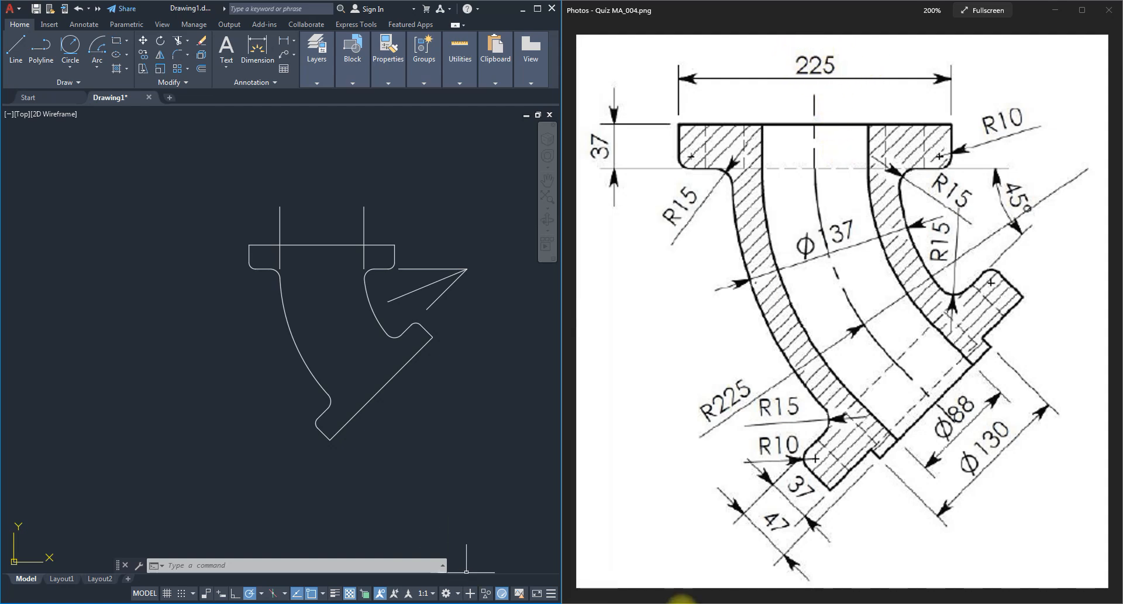
click(648, 603)
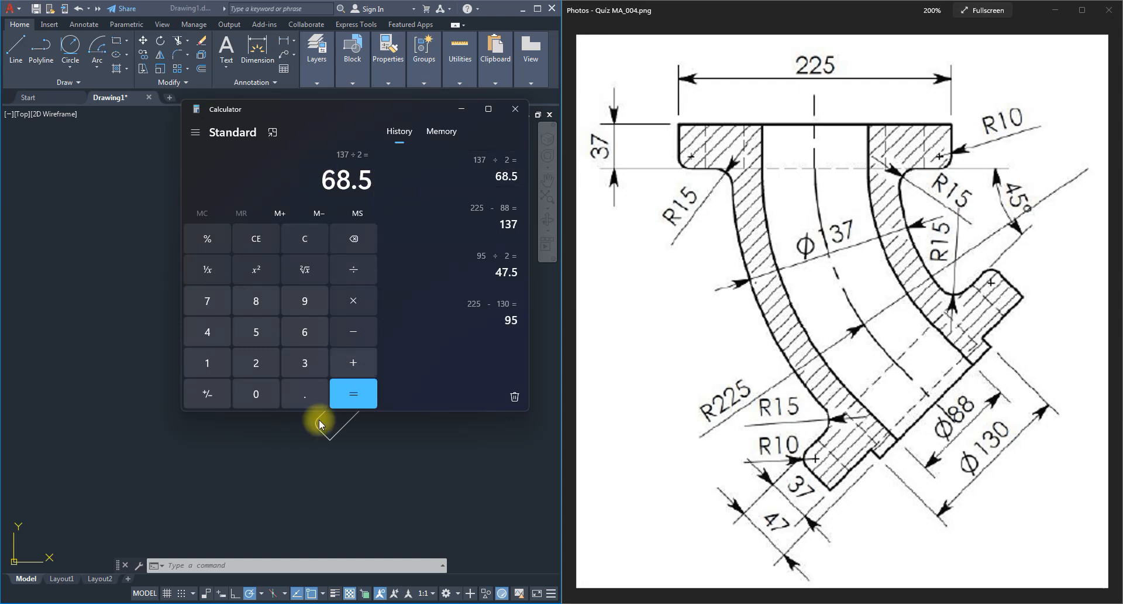
text(/2)
key(Return)
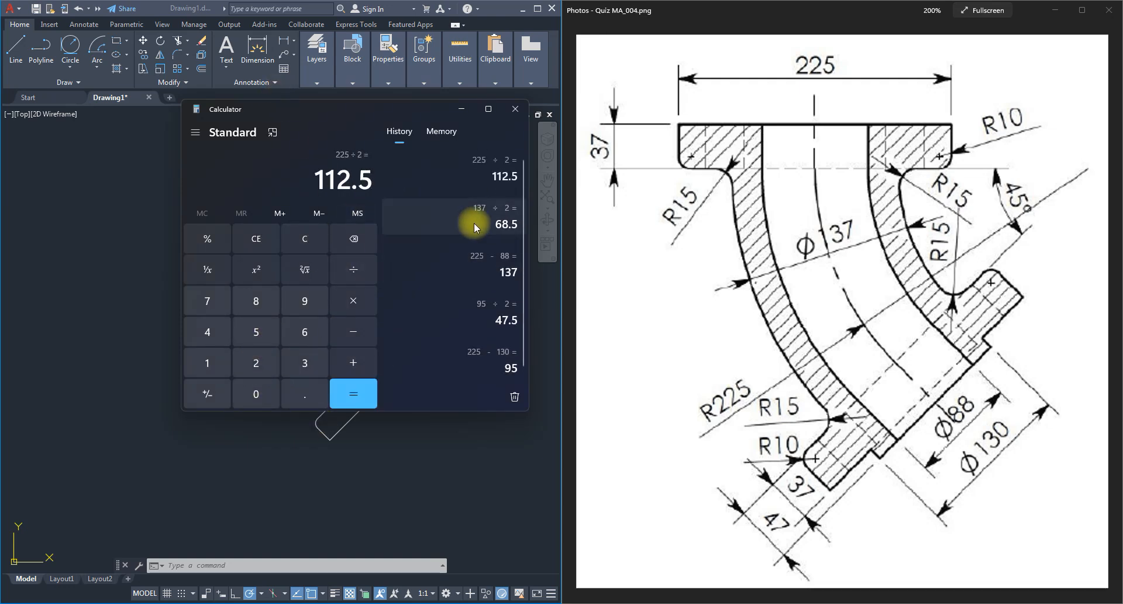
- Subtract 68.5 from the computed 112.5 in Calculator and return to the drawing
text(- )
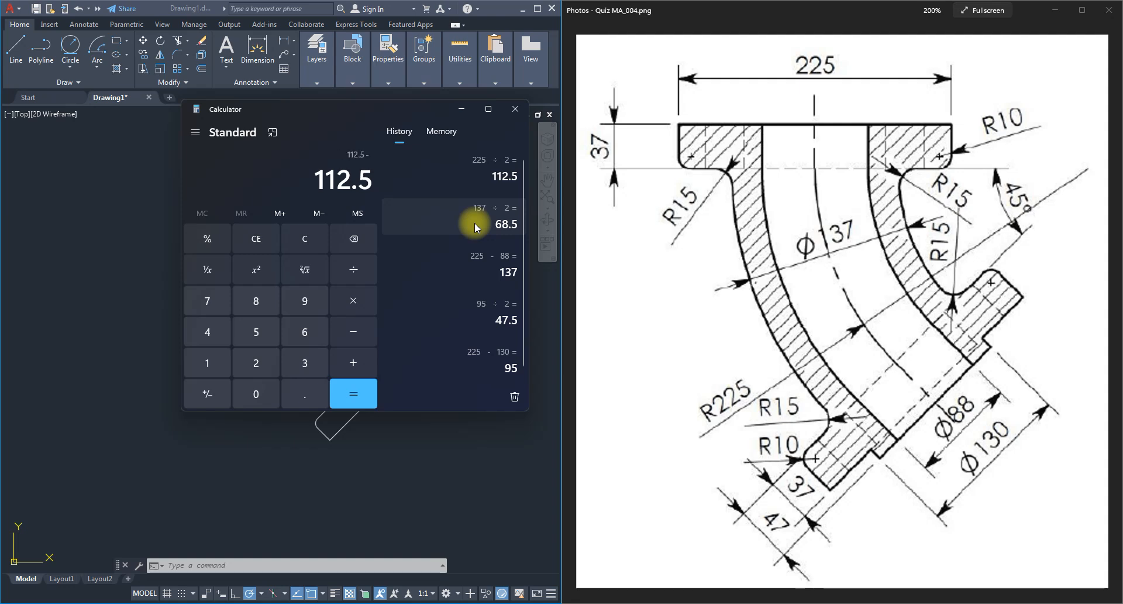
text(68.5)
key(Return)
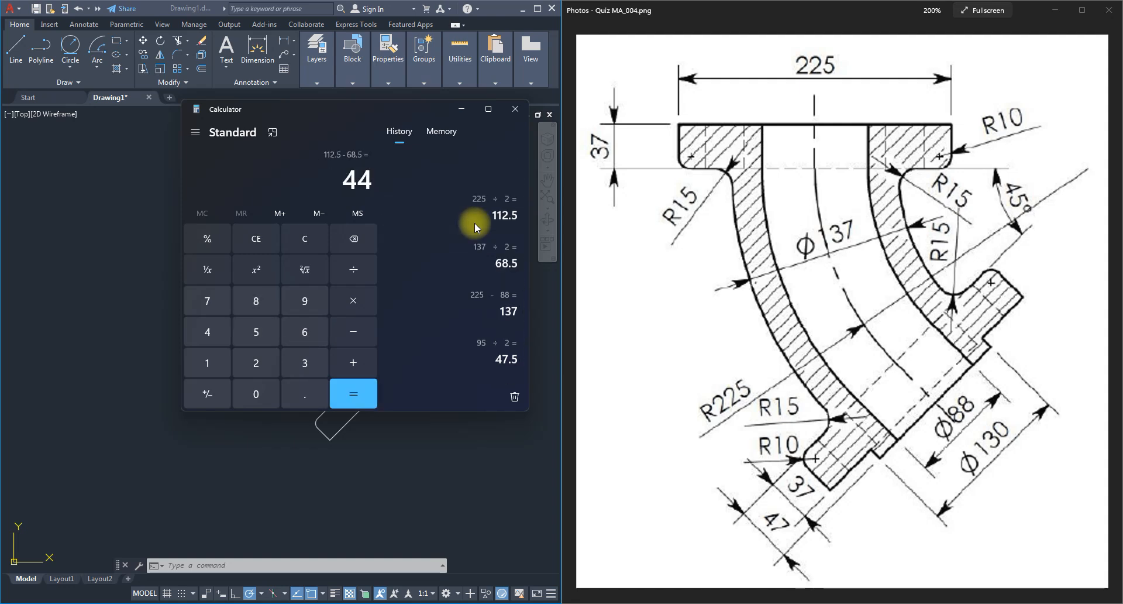
click(461, 109)
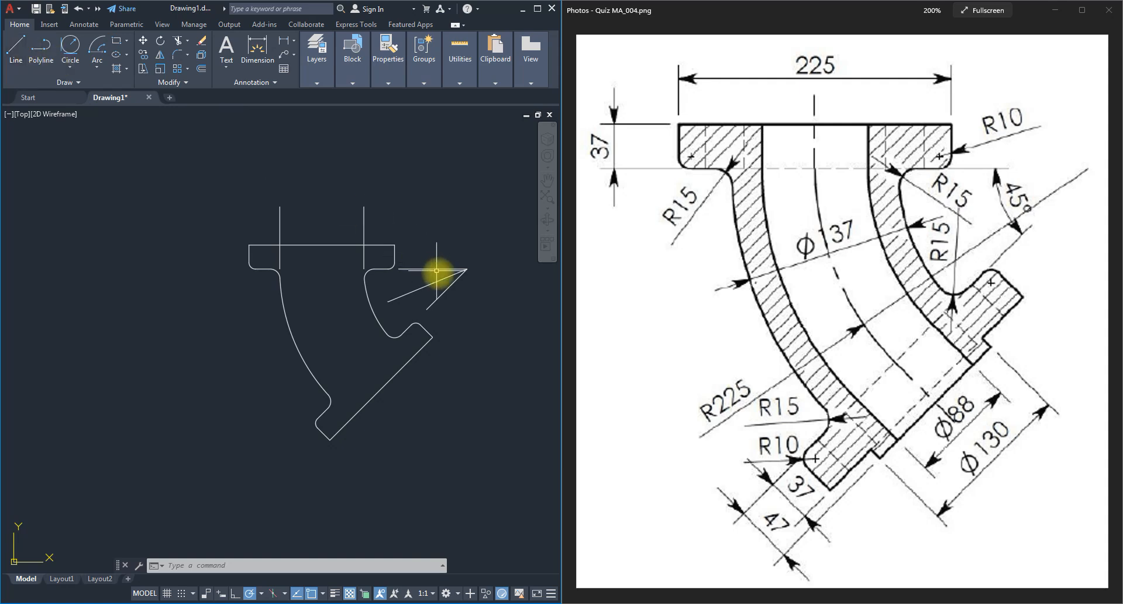
- Draw a line 44 to the right from the midpoint of the upper flange's top edge, continuing vertically upward from its end
click(13, 51)
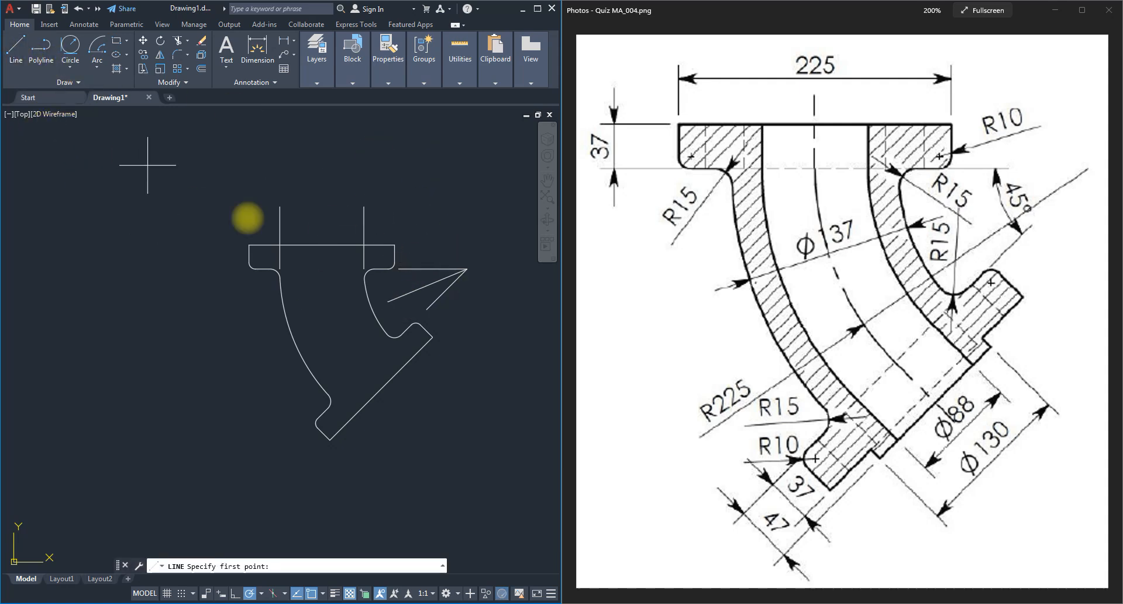
click(322, 244)
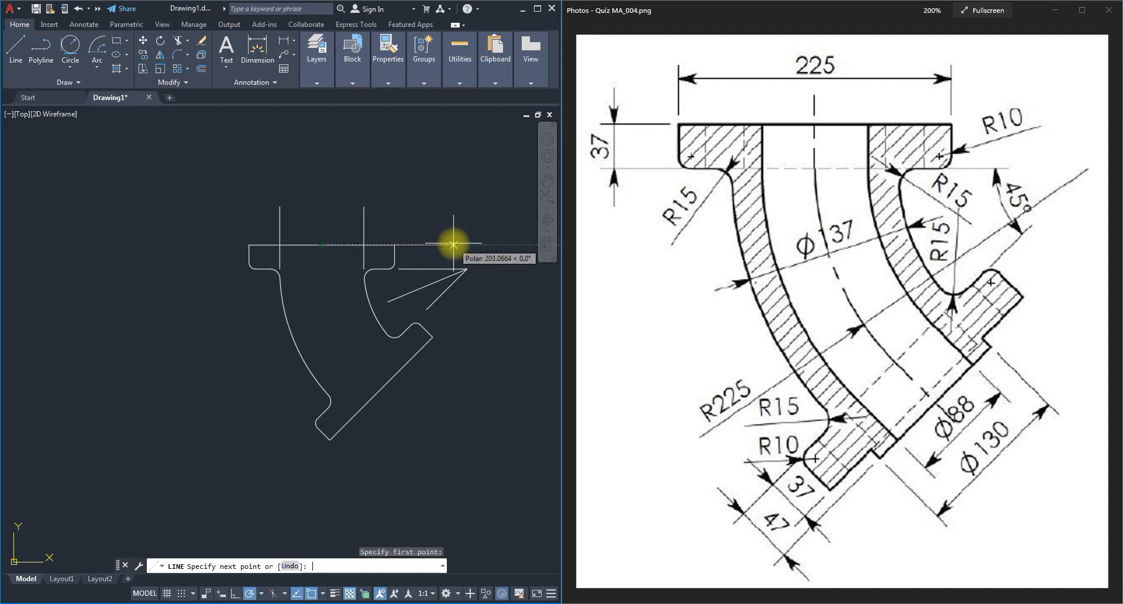
text(44)
key(Return)
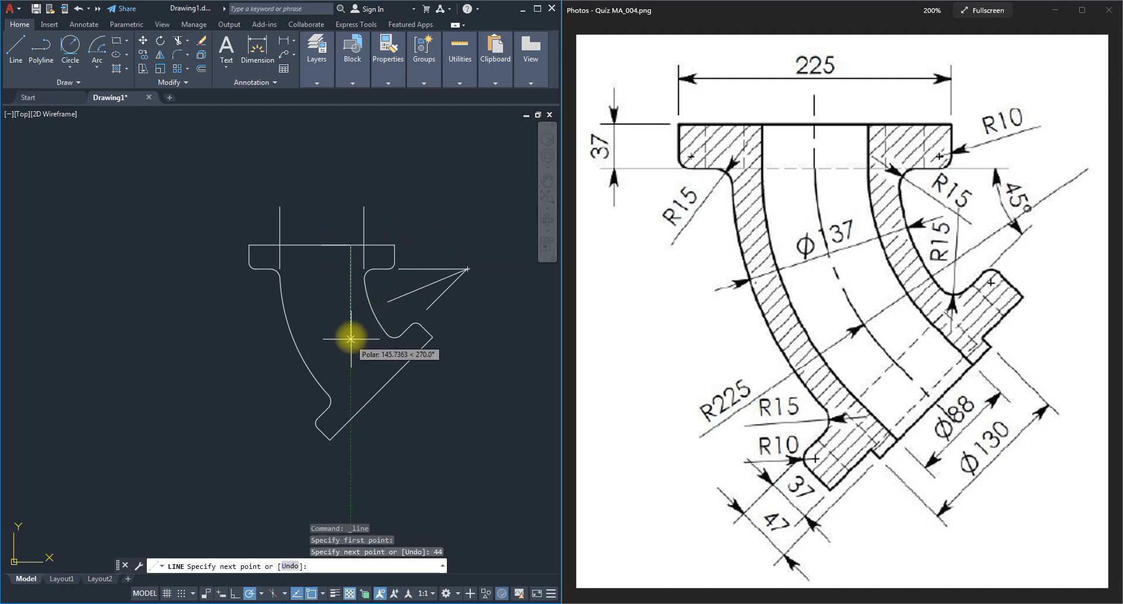
click(351, 188)
key(Escape)
scroll(335, 259, up, 4)
scroll(351, 234, down, 1)
scroll(321, 226, down, 3)
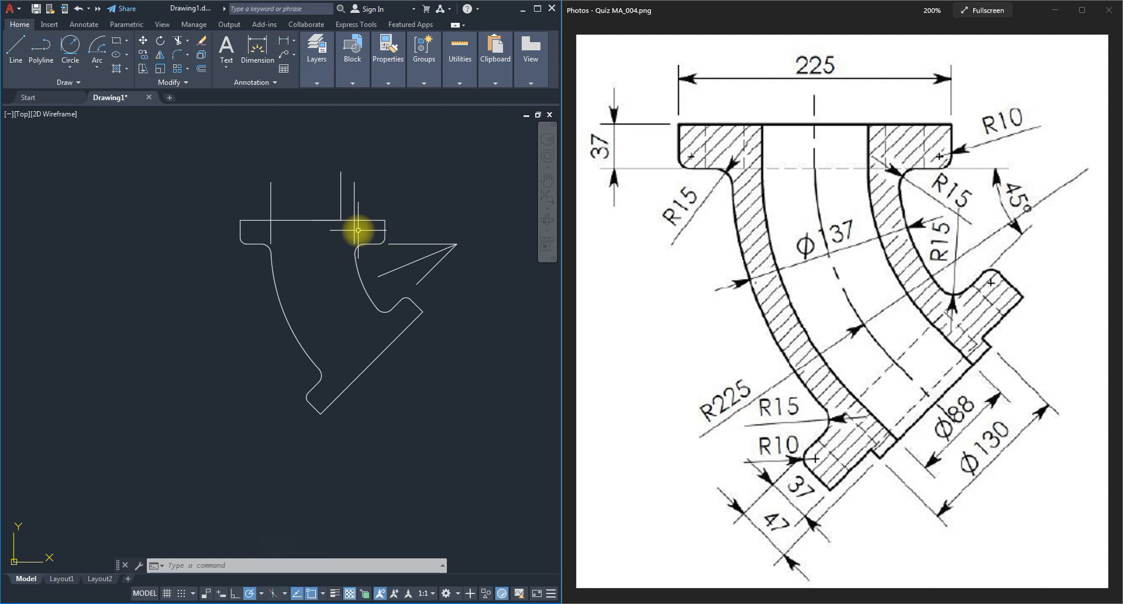
scroll(344, 225, up, 4)
scroll(316, 228, down, 4)
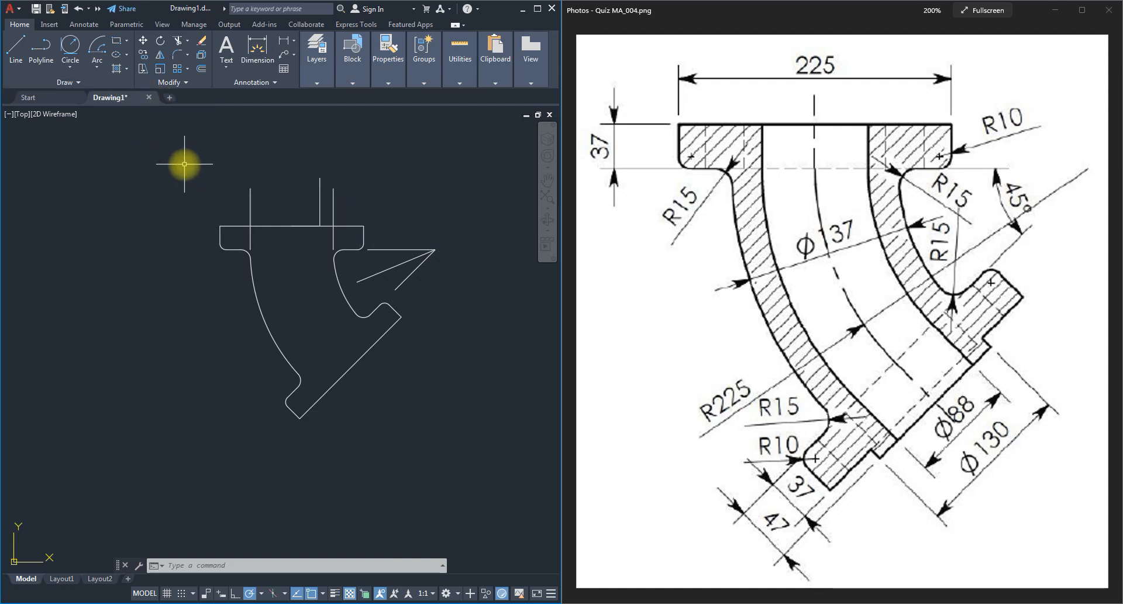
- Draw a circle centred on the shared vertex of the angled lines, passing through the right-hand 44 point on the flange edge
click(70, 69)
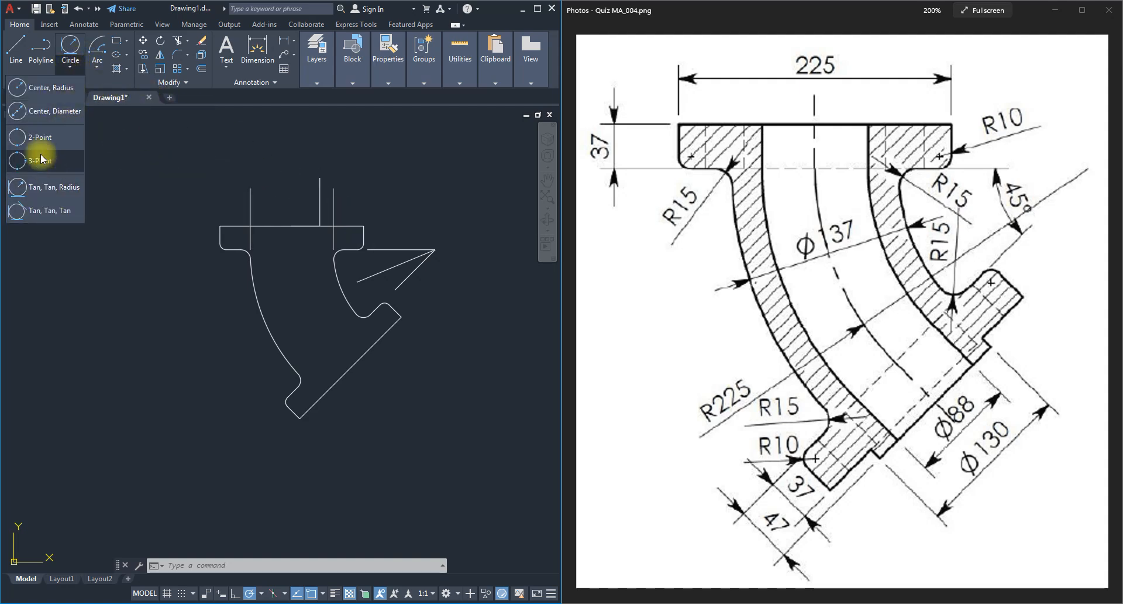
click(51, 89)
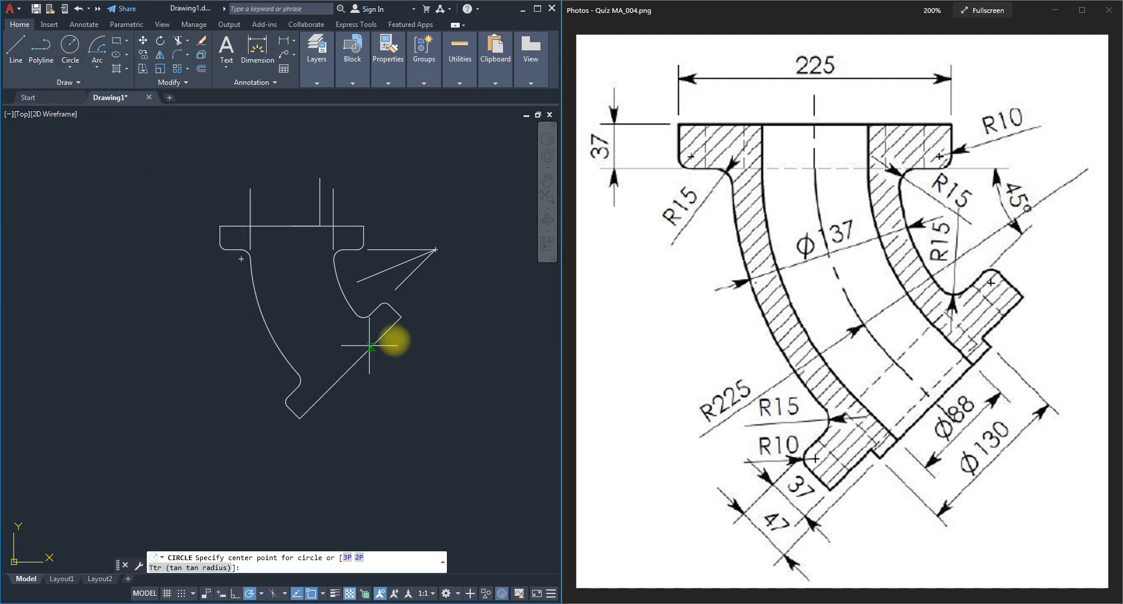
click(435, 249)
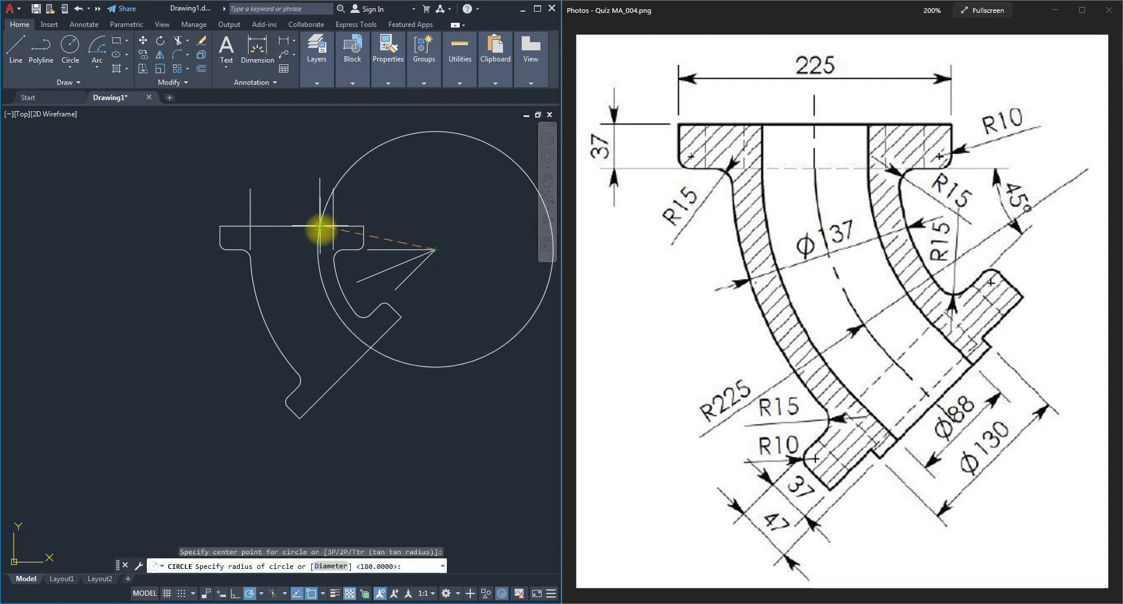
click(320, 225)
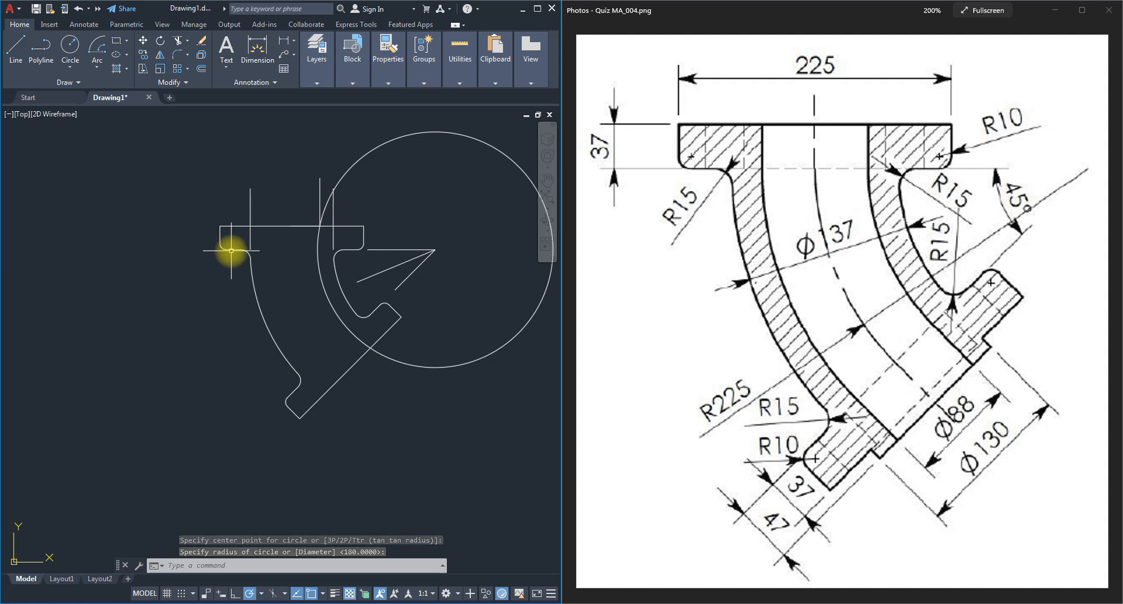
- Draw a line 44 to the left from the midpoint of the upper flange's top edge, continuing vertically upward from its end
click(14, 48)
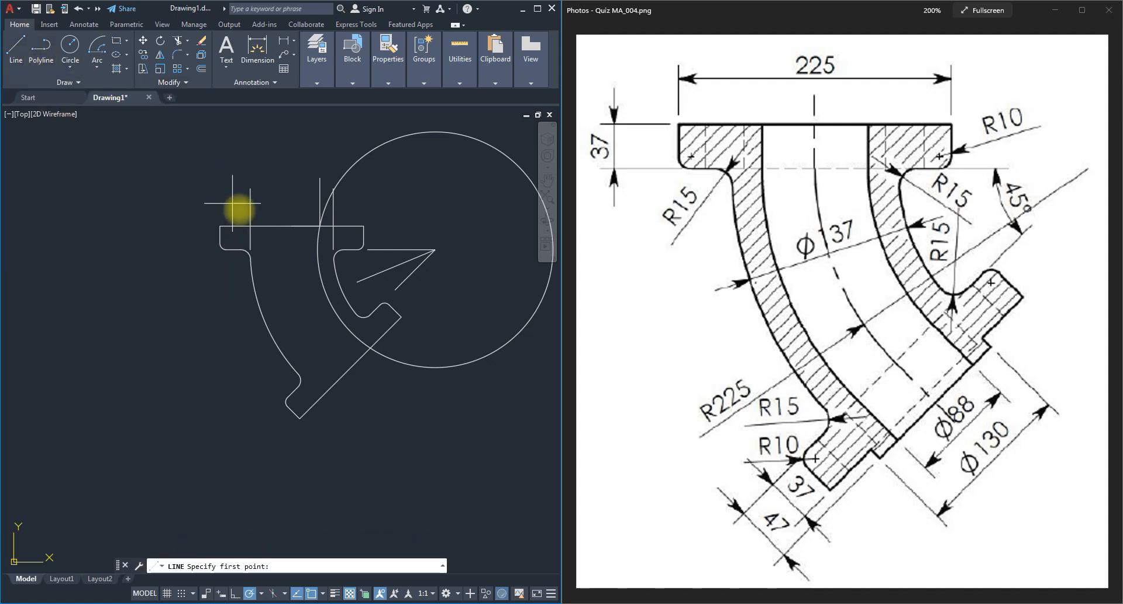
click(292, 226)
text(4)
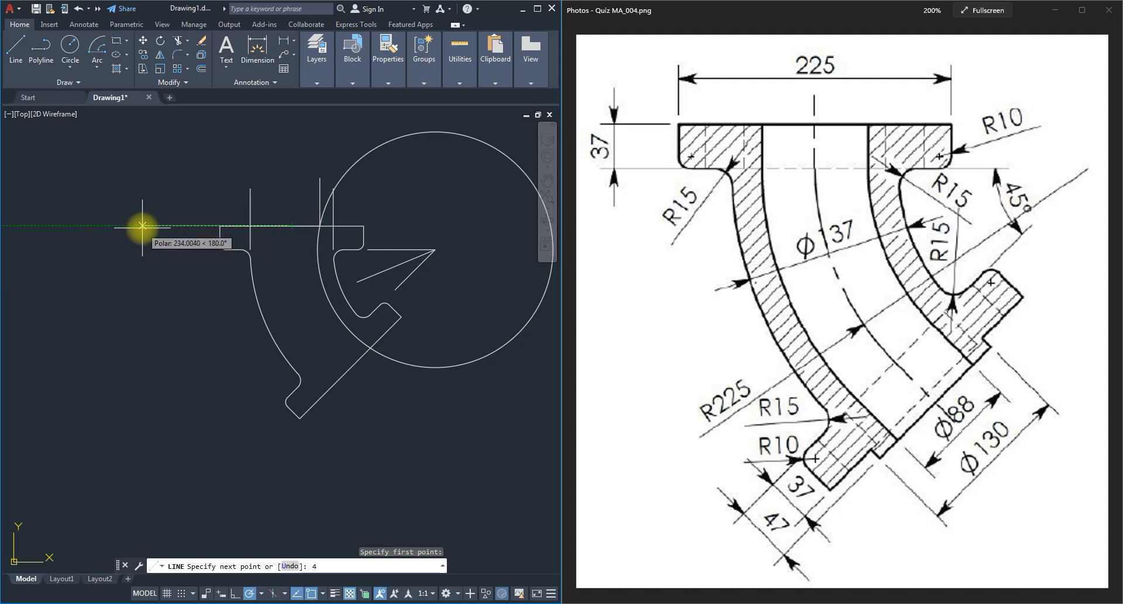
text(4)
key(Return)
click(264, 130)
key(Escape)
key(Escape)
key(Escape)
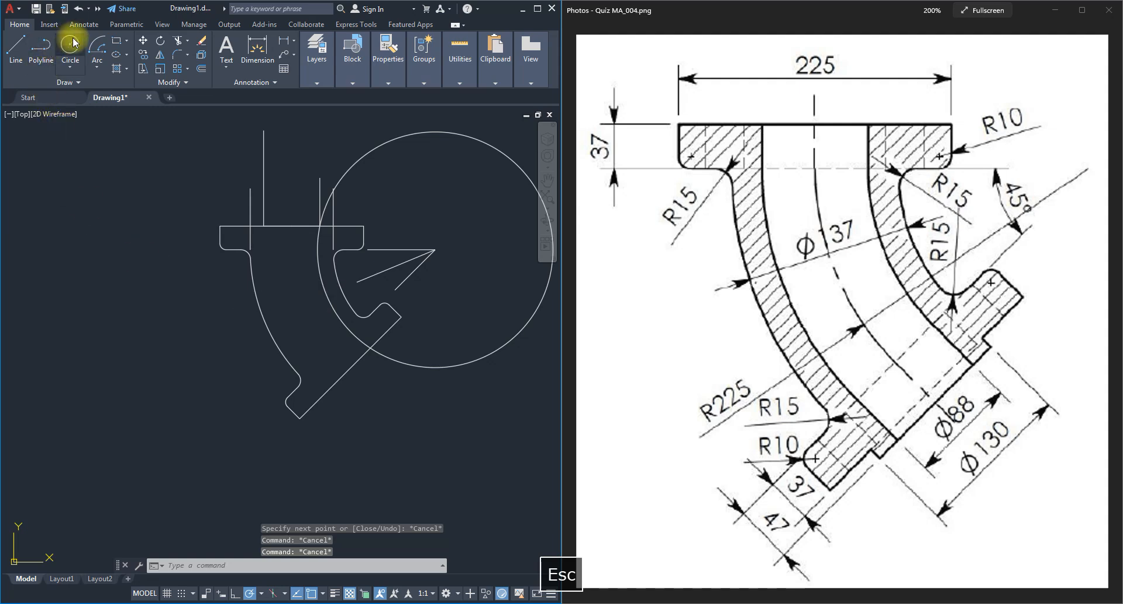
- Draw a second circle centred on the shared vertex, passing through the left-hand 44 point on the flange edge
click(70, 42)
click(435, 249)
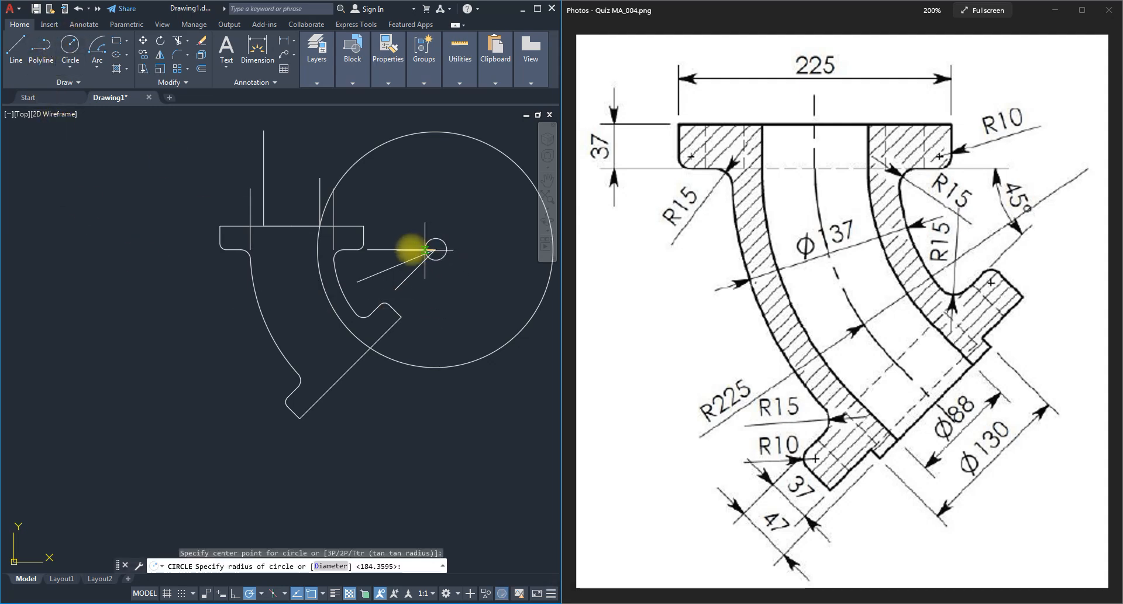
click(264, 225)
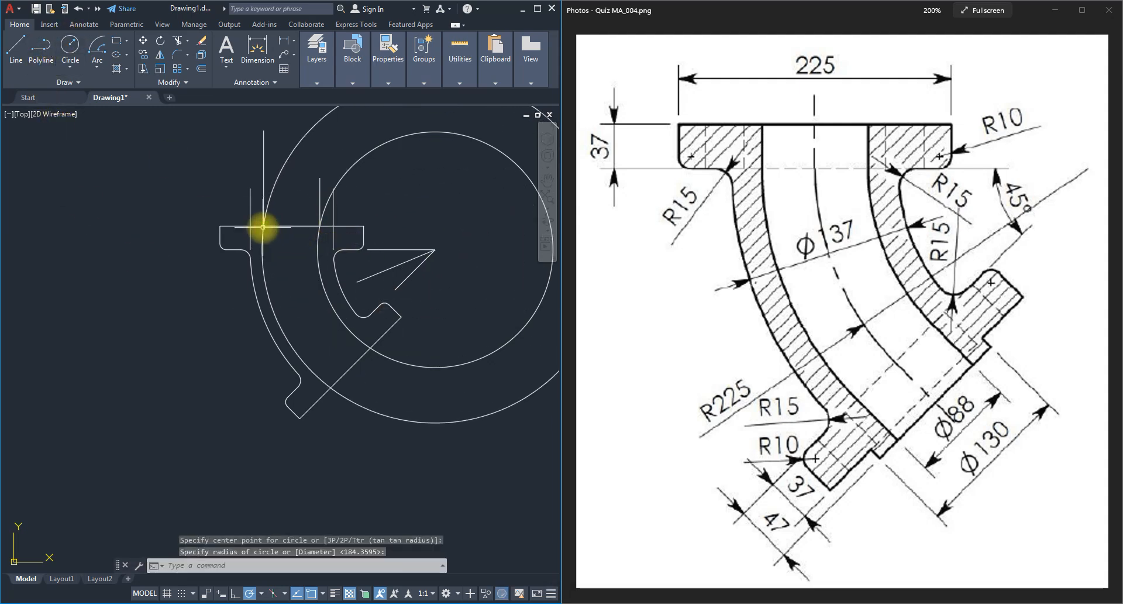
scroll(286, 335, down, 2)
key(Escape)
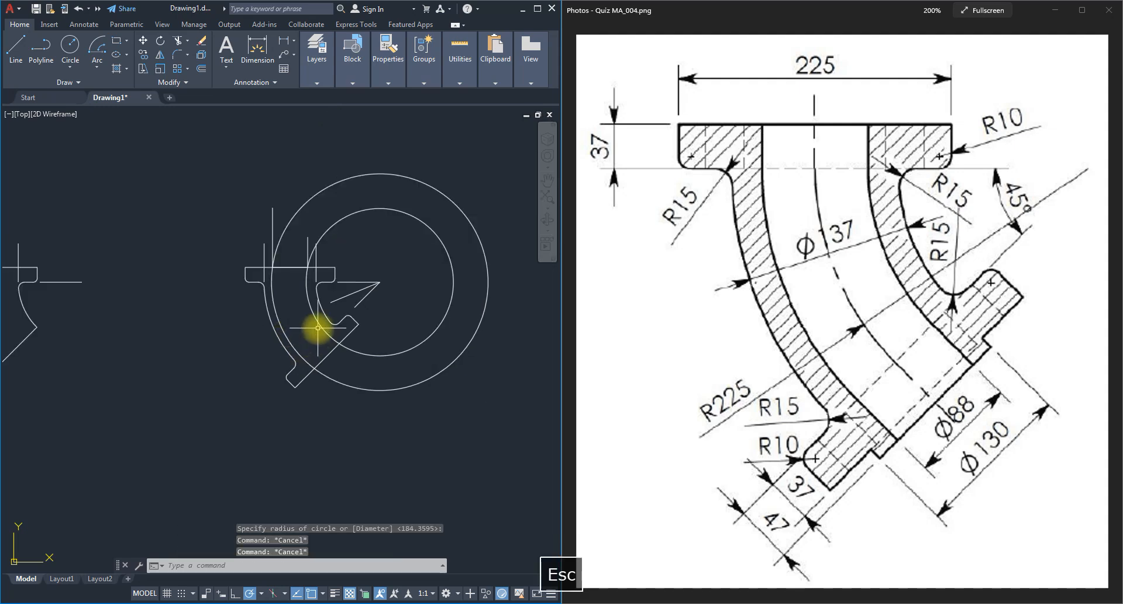
- Trim both bore circles to arcs between the two flange faces and cut the vertical lines above the upper flange
text(tr)
key(space)
drag(514, 304, 426, 289)
scroll(297, 253, up, 2)
drag(384, 258, 160, 206)
drag(219, 254, 318, 255)
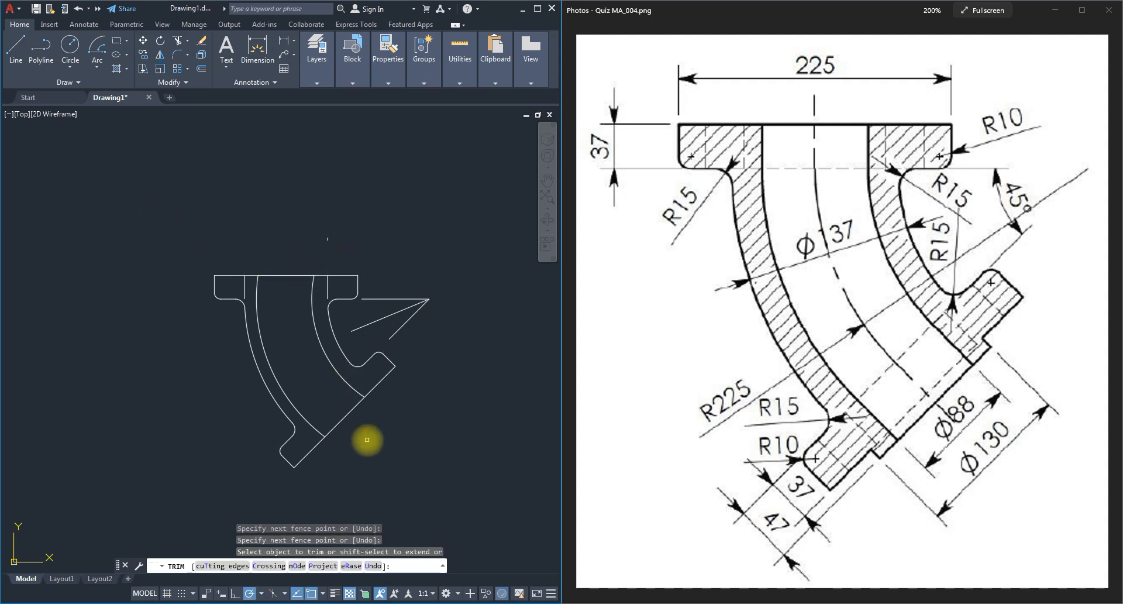
scroll(473, 356, down, 2)
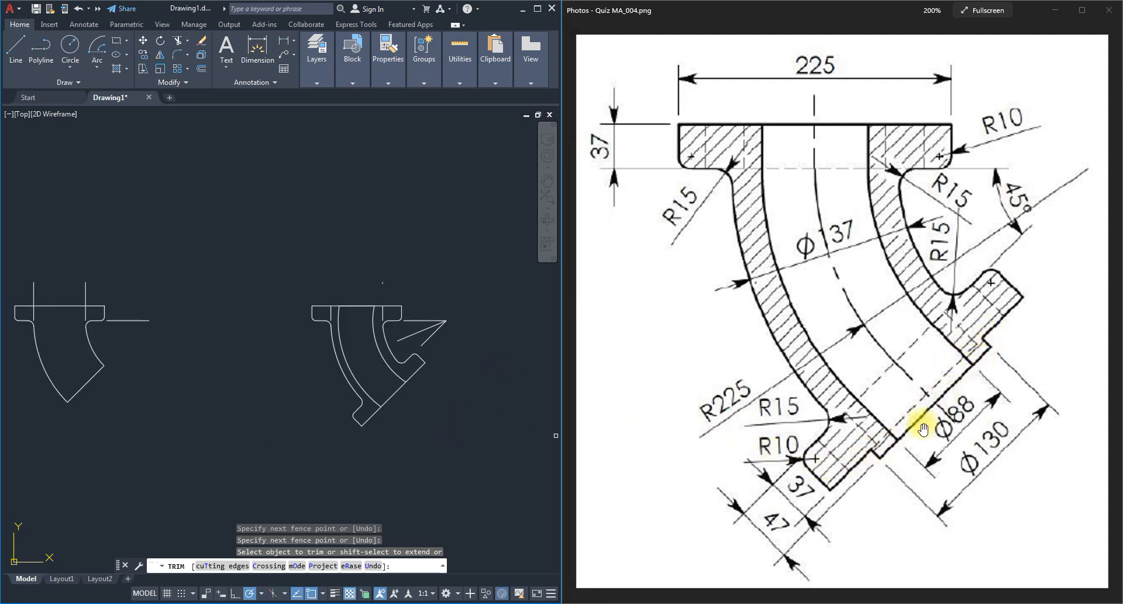
scroll(369, 377, up, 2)
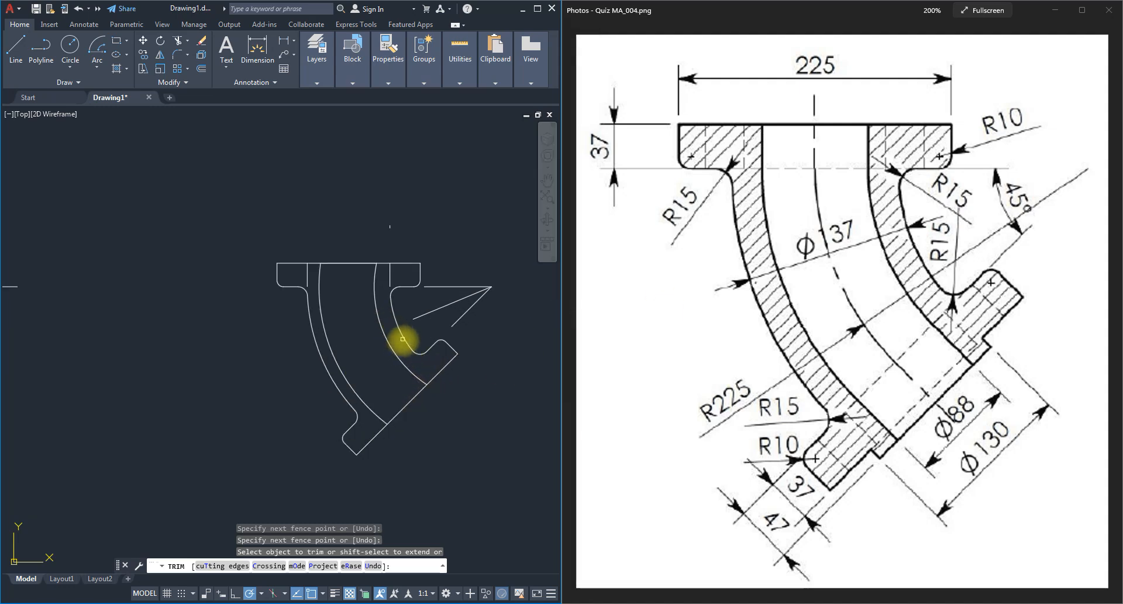
key(Escape)
key(Escape)
key(Escape)
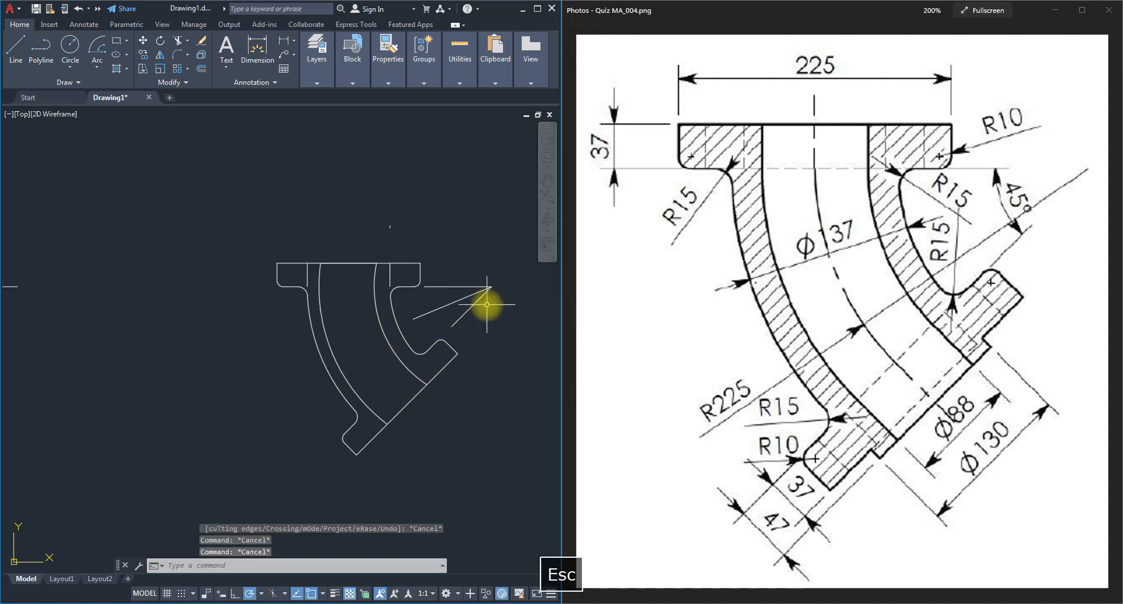
- Draw two circles centred on the shared vertex, coinciding with the inner-bend and outer-bend arcs of the pipe's outside wall
scroll(485, 304, up, 2)
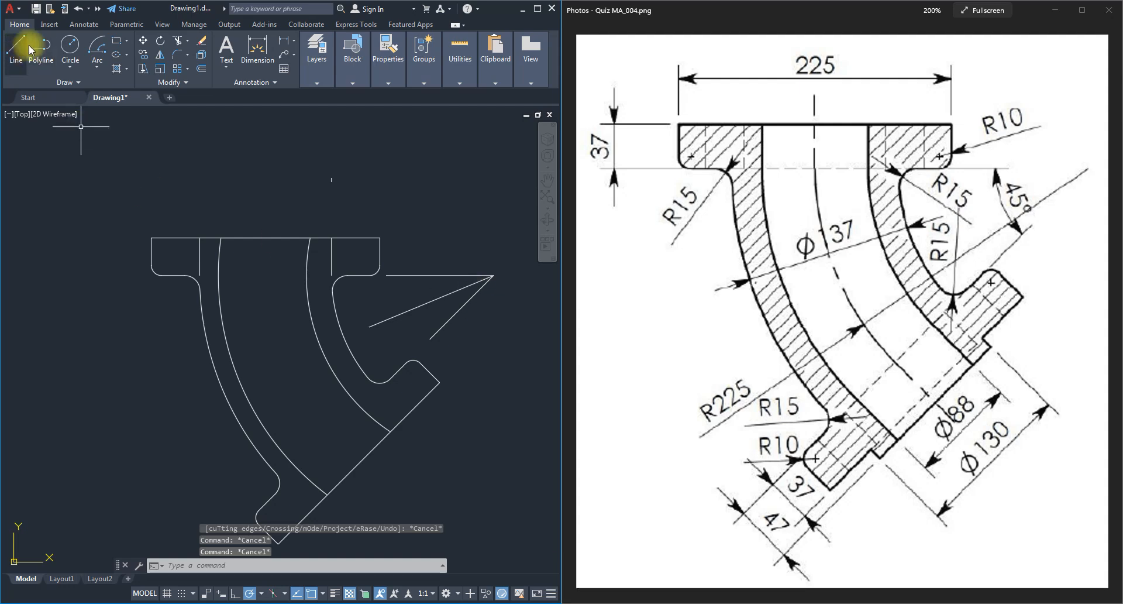
click(71, 45)
click(494, 275)
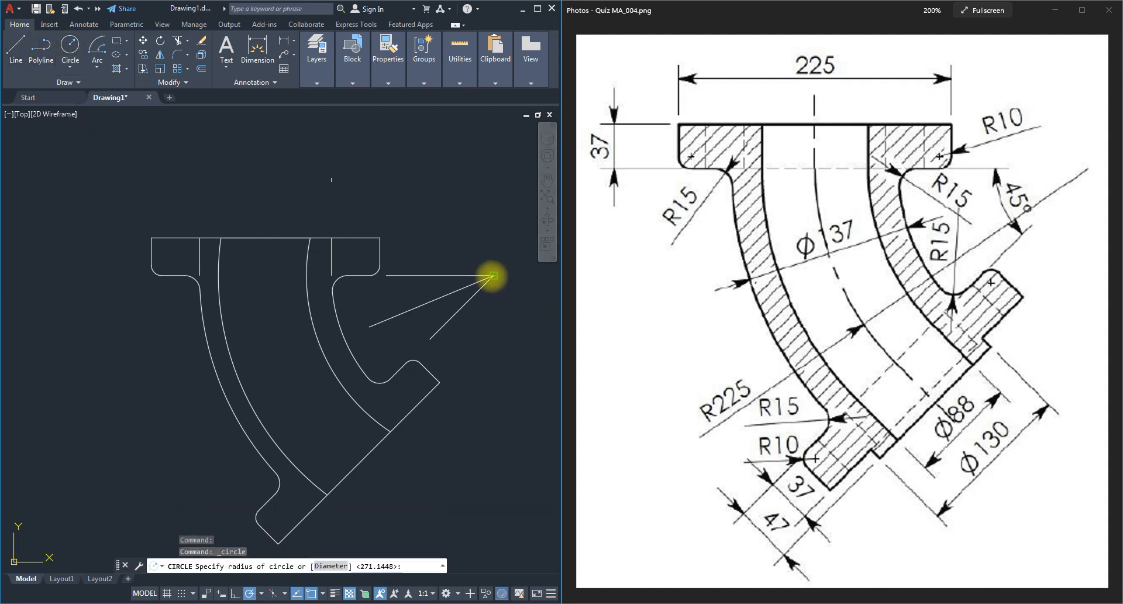
click(344, 338)
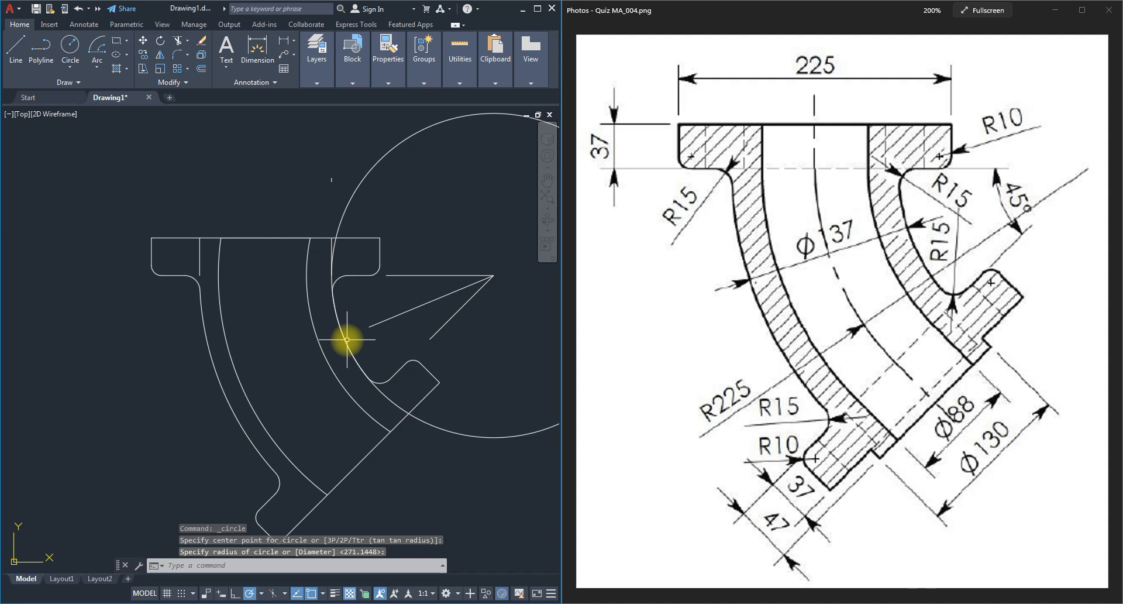
key(space)
click(494, 275)
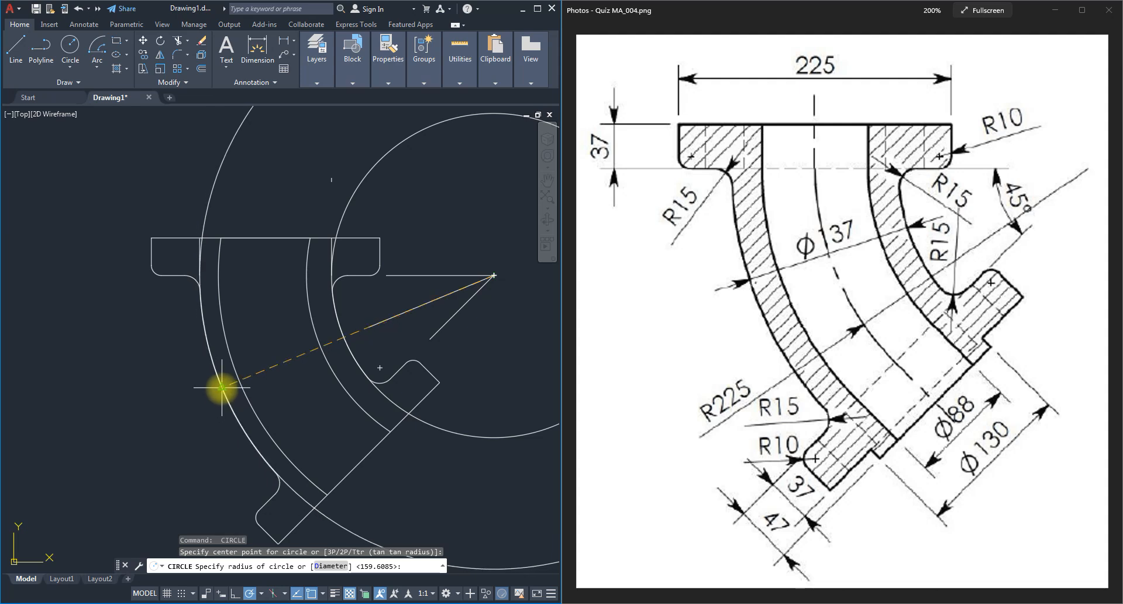
key(Escape)
key(Escape)
scroll(241, 394, down, 2)
mouse_move(349, 418)
middle_down()
mouse_move(351, 349)
mouse_move(378, 336)
middle_up()
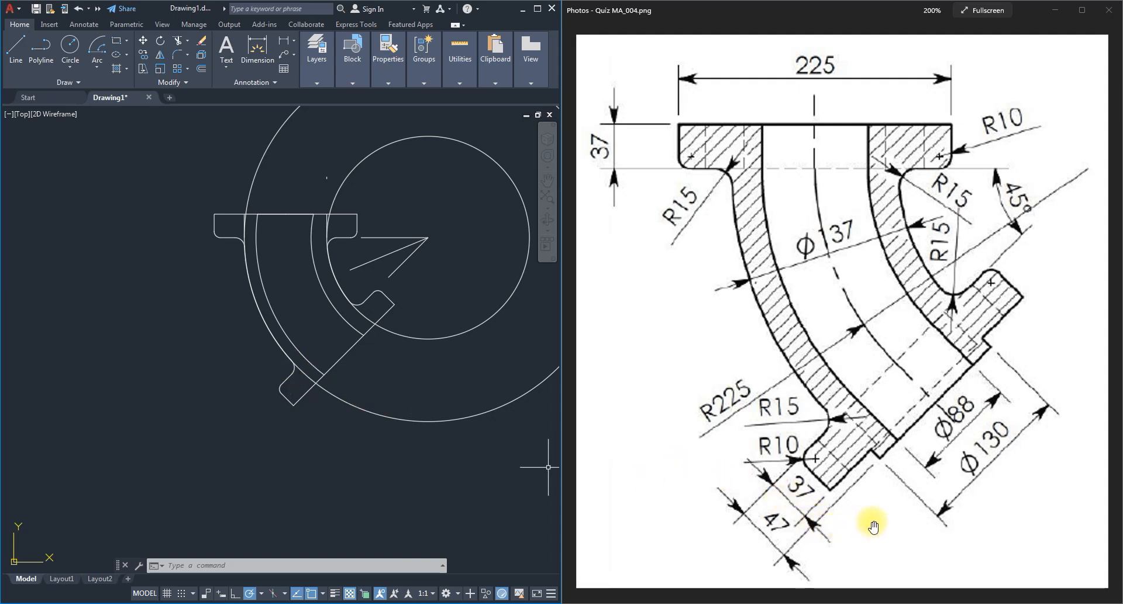
scroll(295, 386, up, 5)
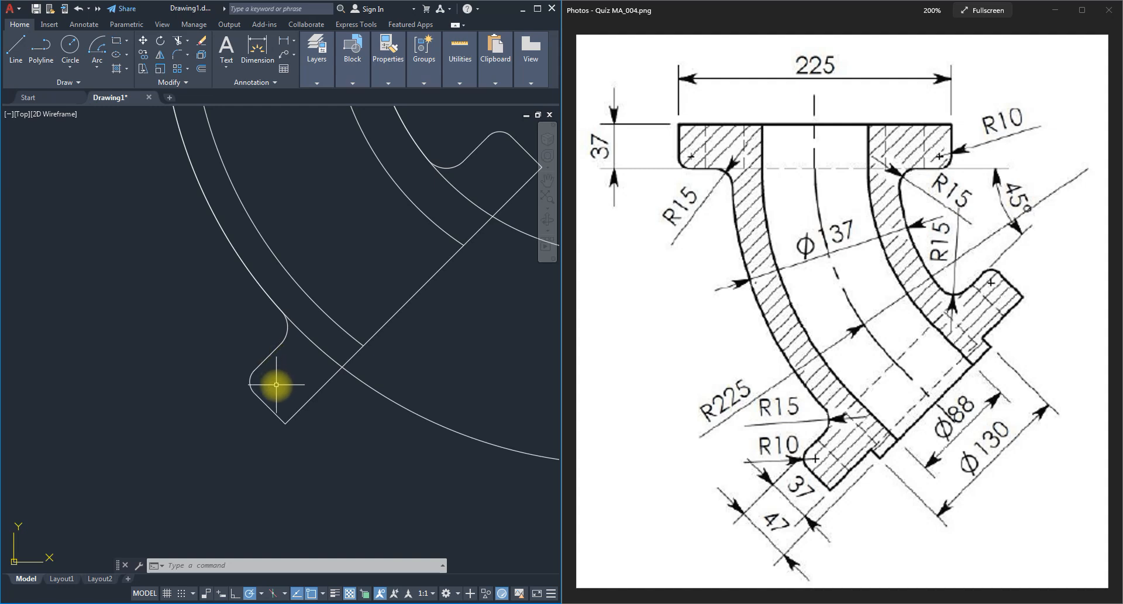
text(l)
key(Return)
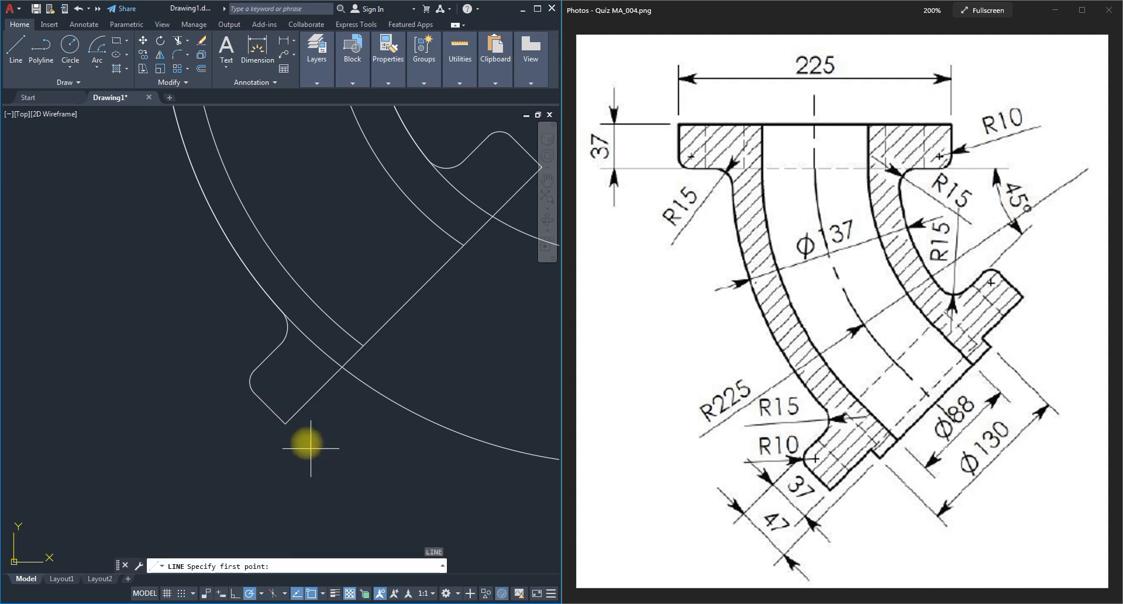
click(285, 422)
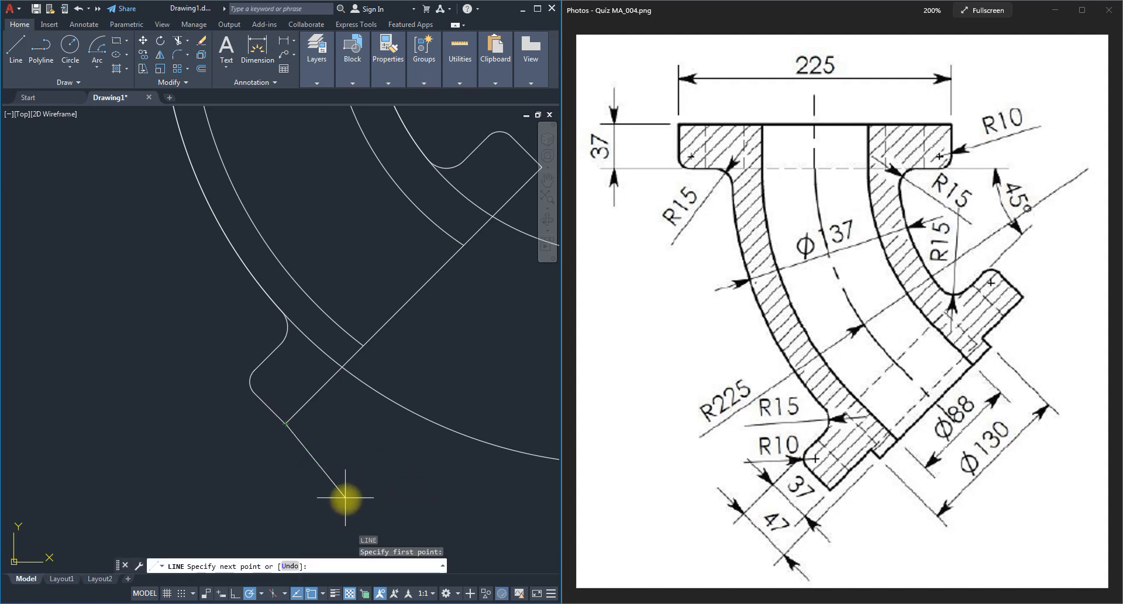
key(Escape)
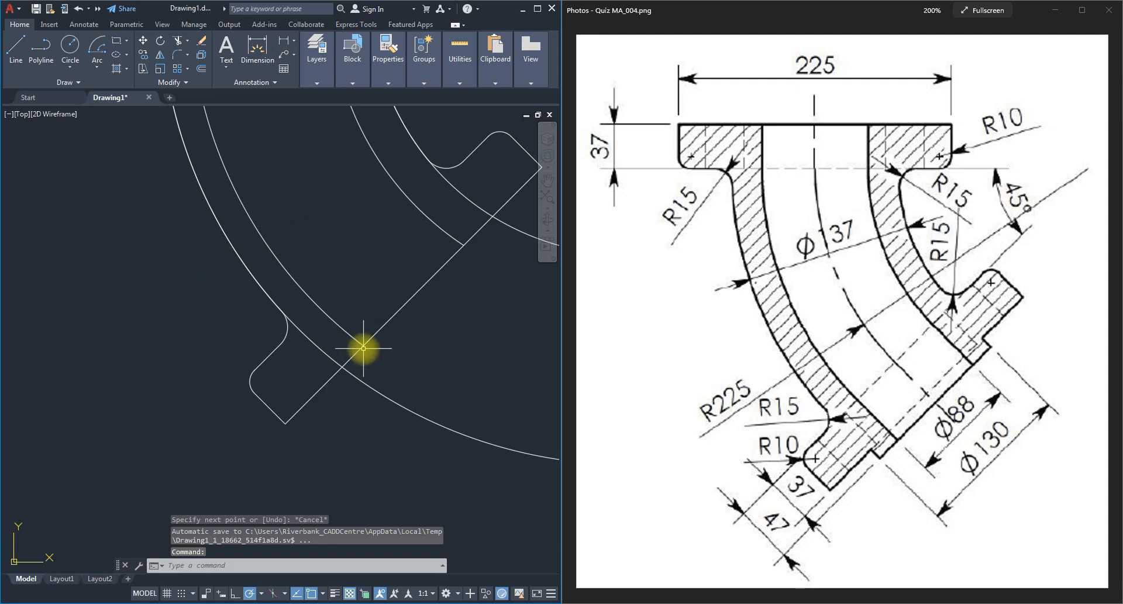
click(16, 58)
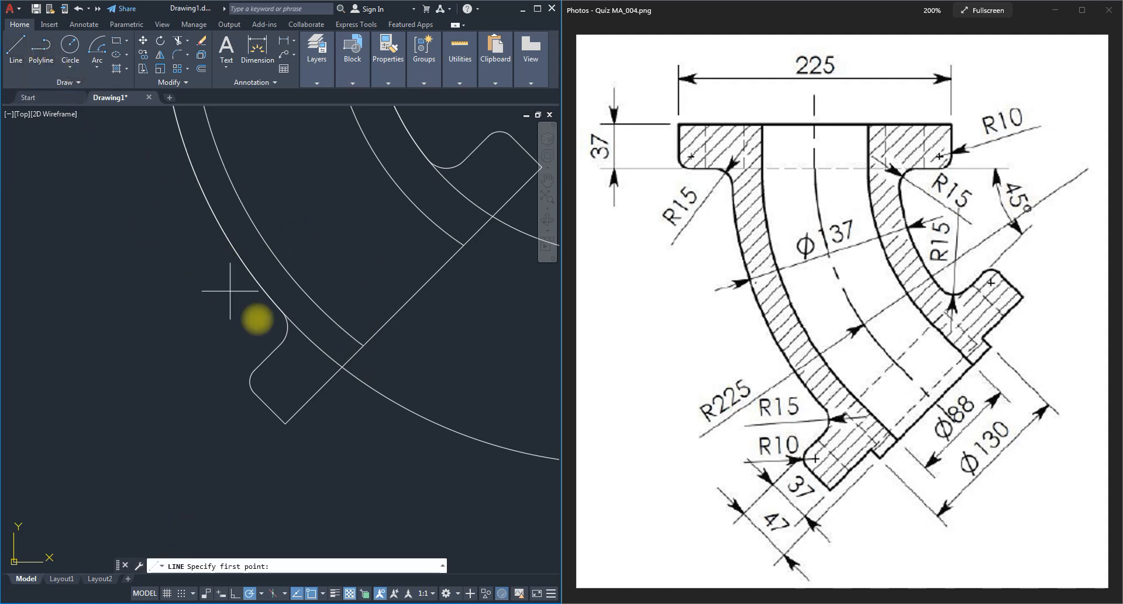
click(363, 345)
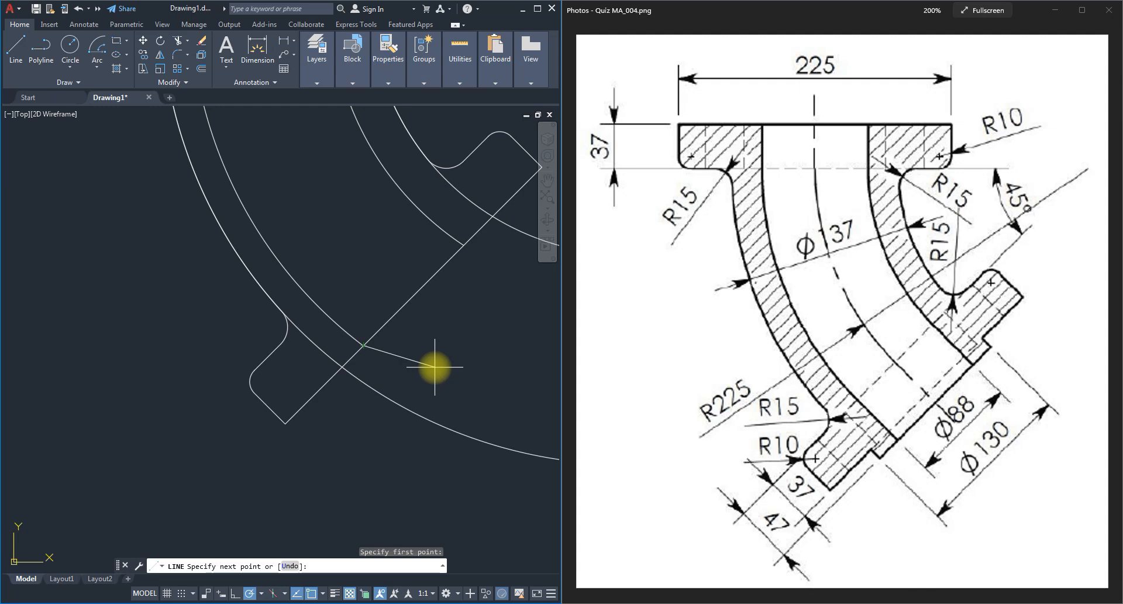
key(Escape)
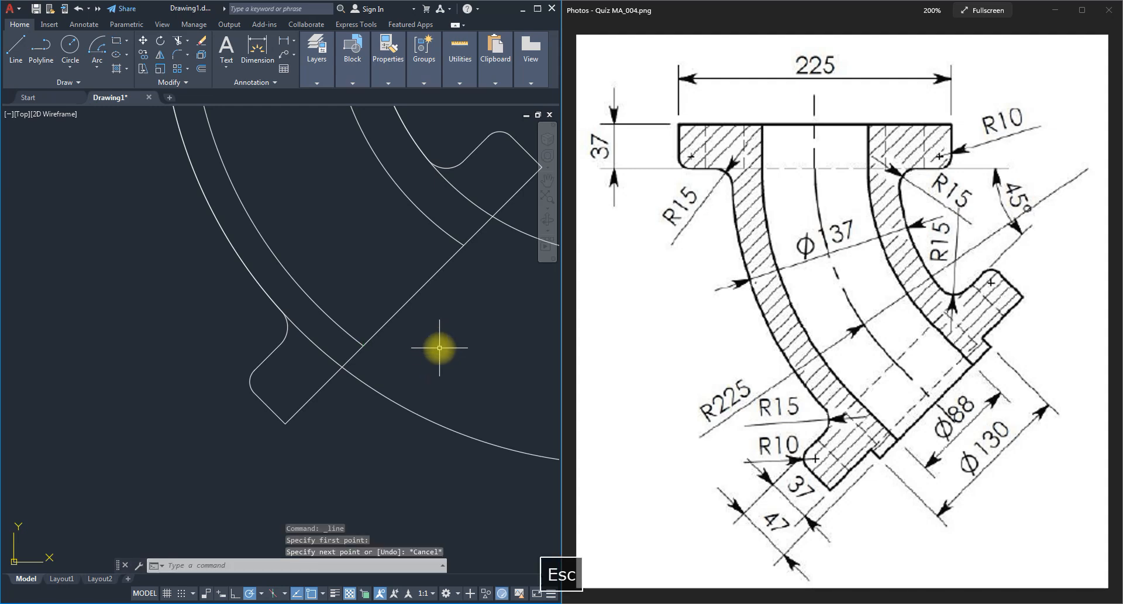
- Draw a horizontal line about 60 above the upper flange, with both ends aligned to the flange's outer corners by extension tracking
click(12, 45)
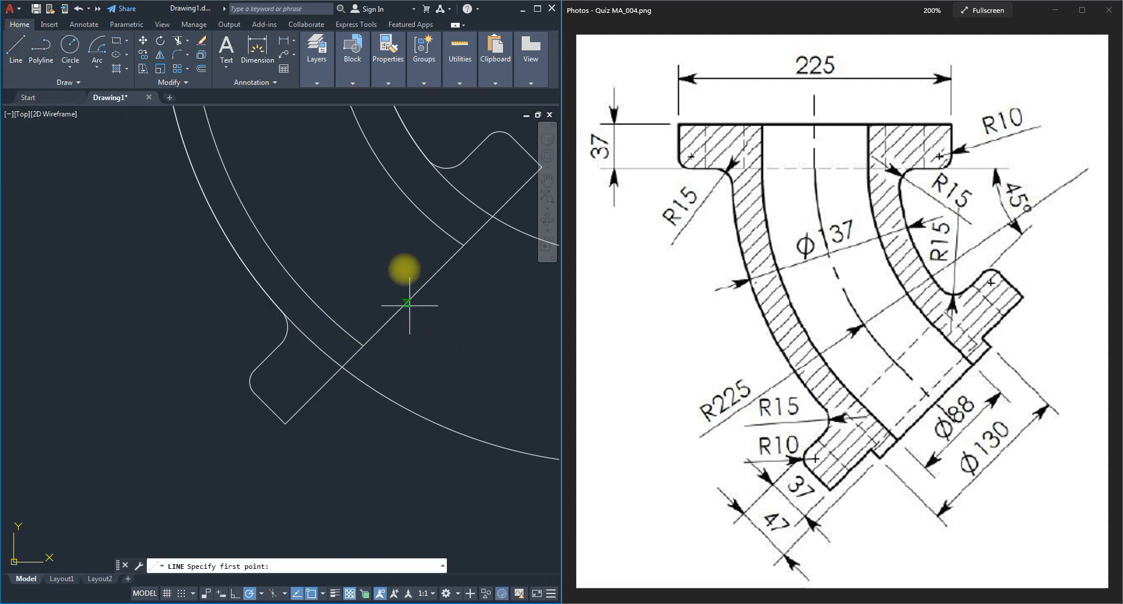
scroll(272, 329, down, 3)
scroll(271, 321, up, 4)
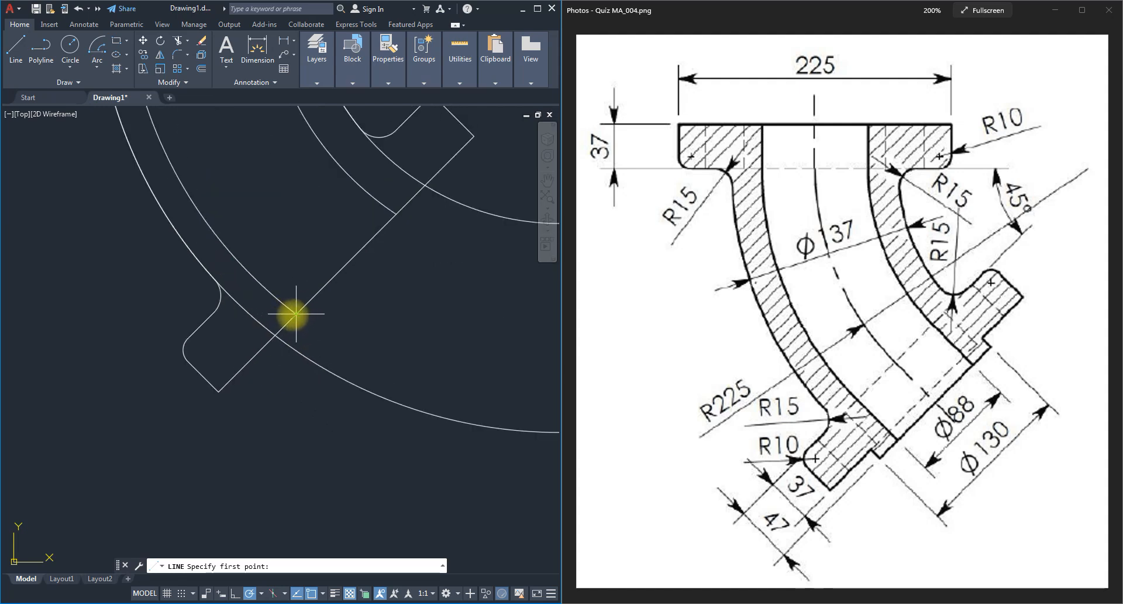
scroll(366, 401, down, 5)
scroll(311, 296, up, 5)
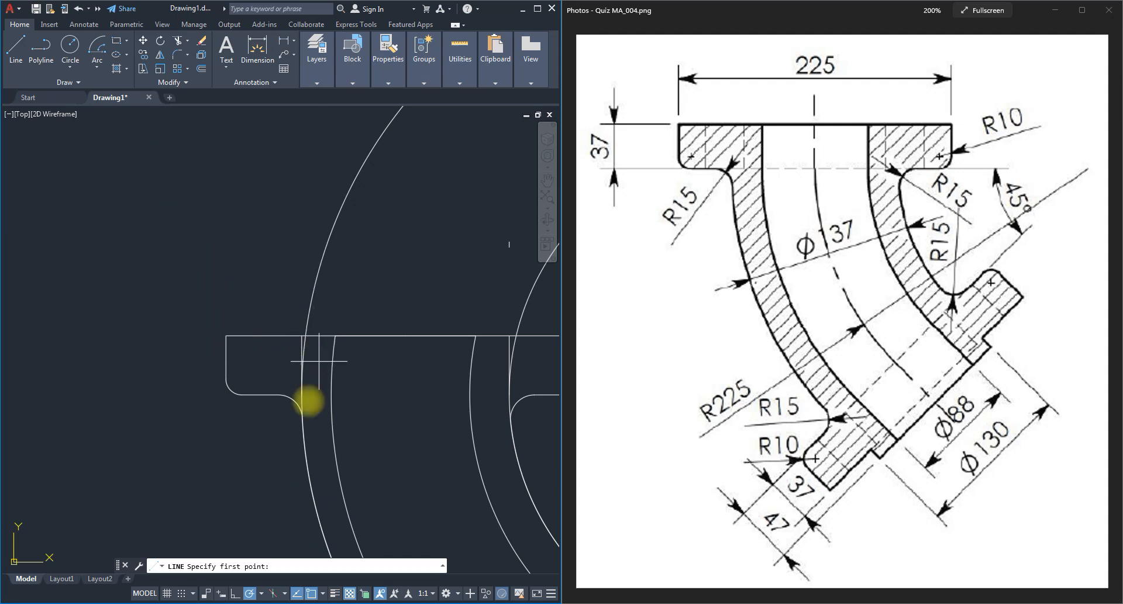
click(16, 47)
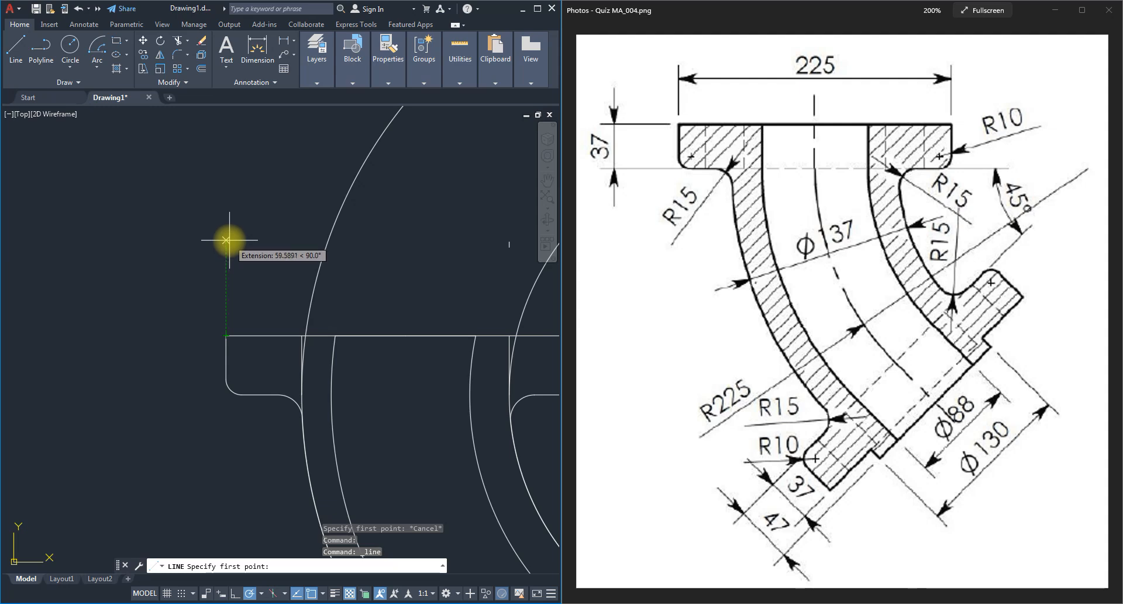
click(227, 239)
scroll(181, 231, down, 3)
scroll(351, 237, up, 4)
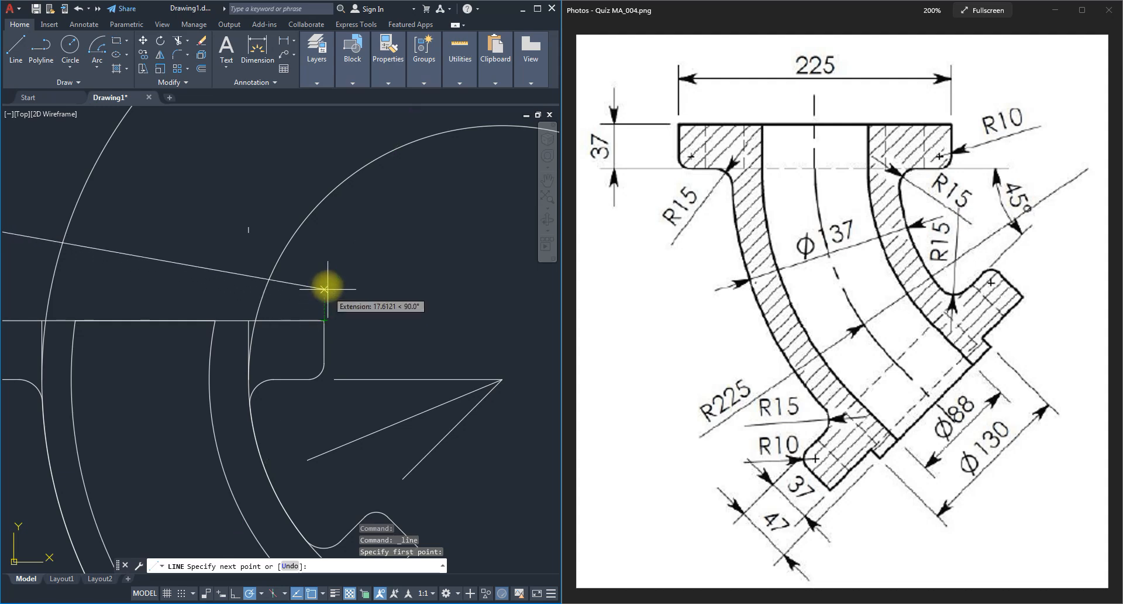
click(328, 224)
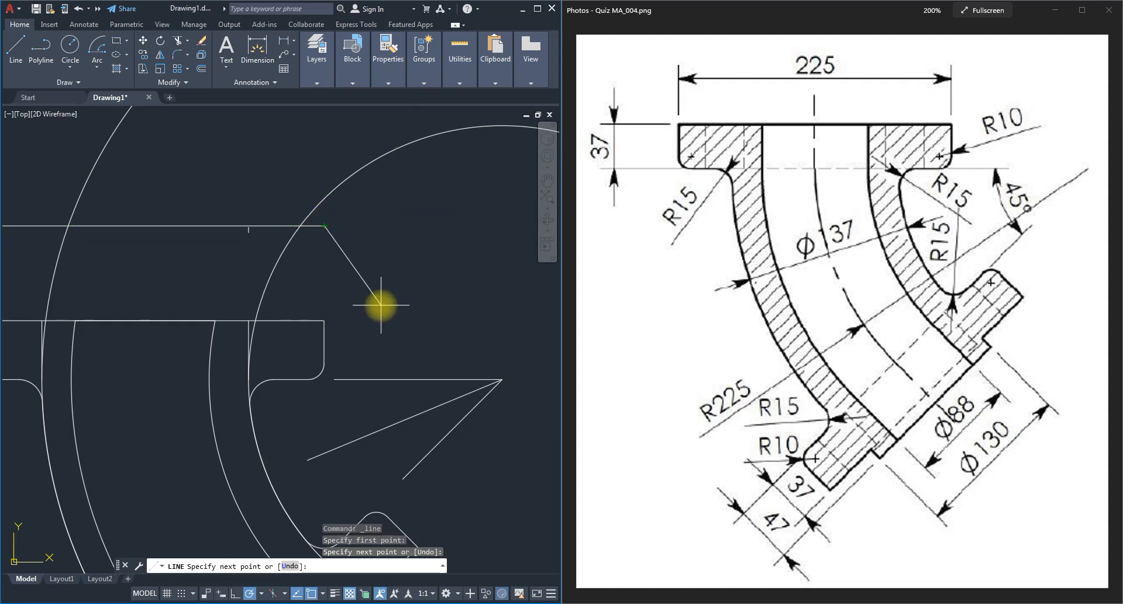
key(Escape)
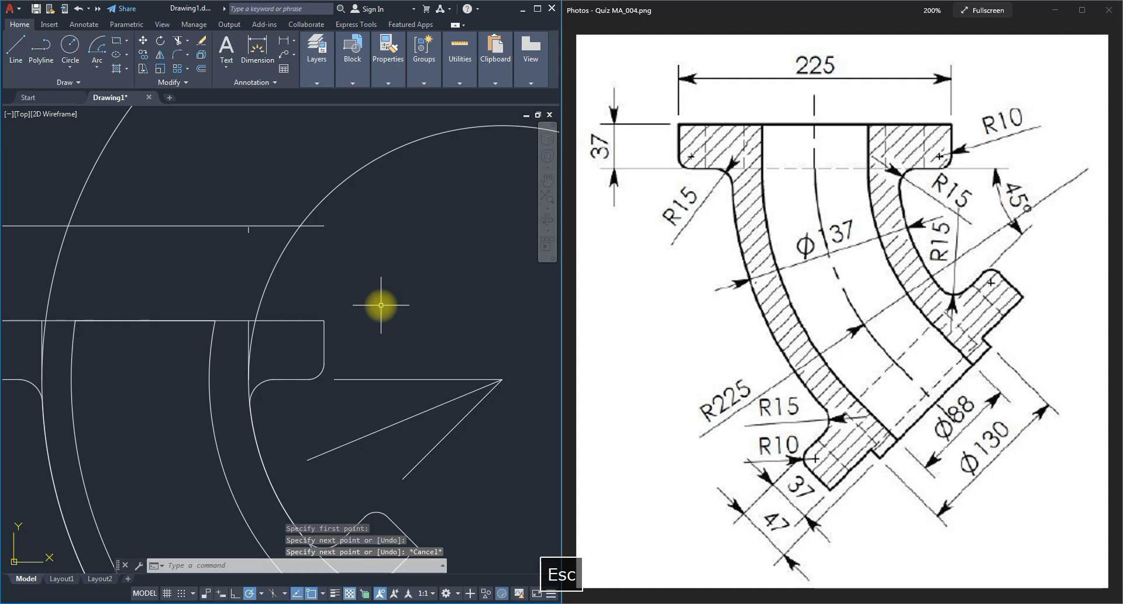
- Turn object snap tracking off, try a line above the upper flange aligned with its ends, and restore tracking
click(296, 592)
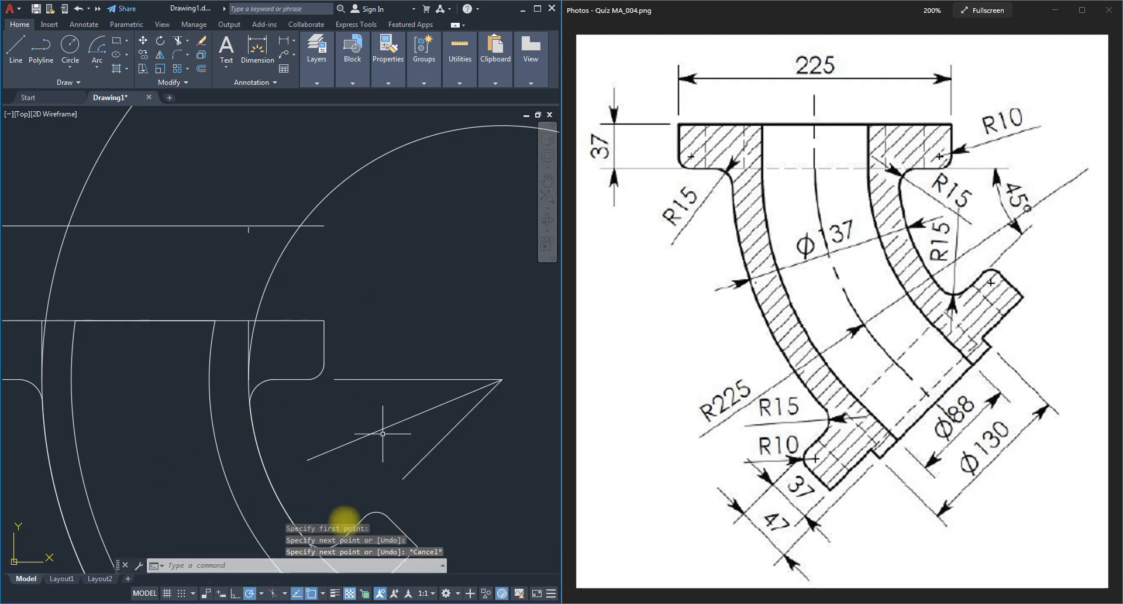
scroll(338, 220, down, 3)
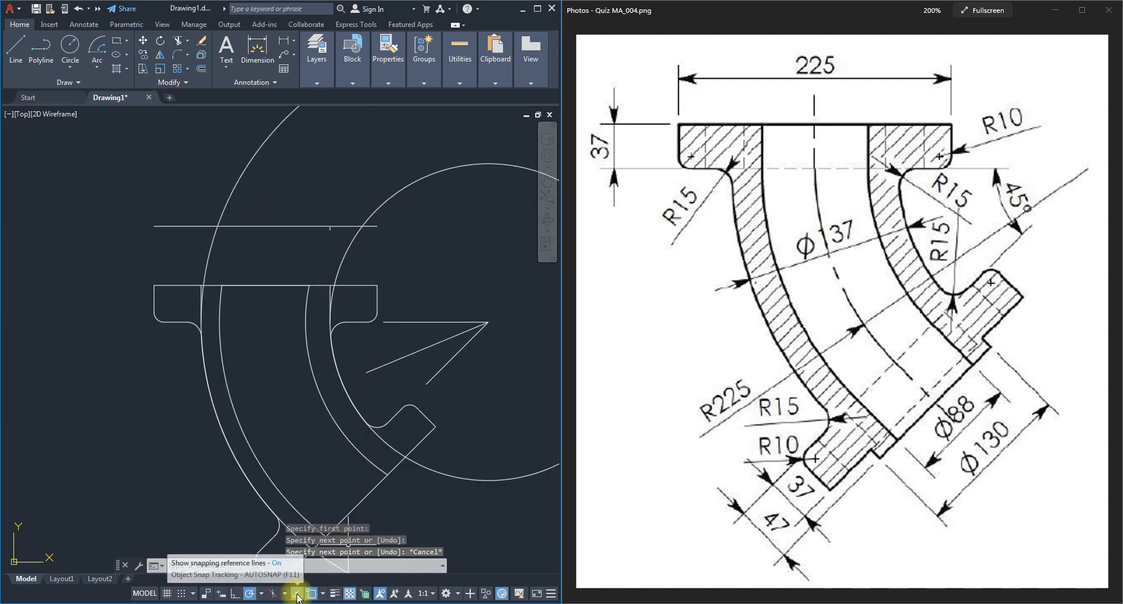
click(15, 46)
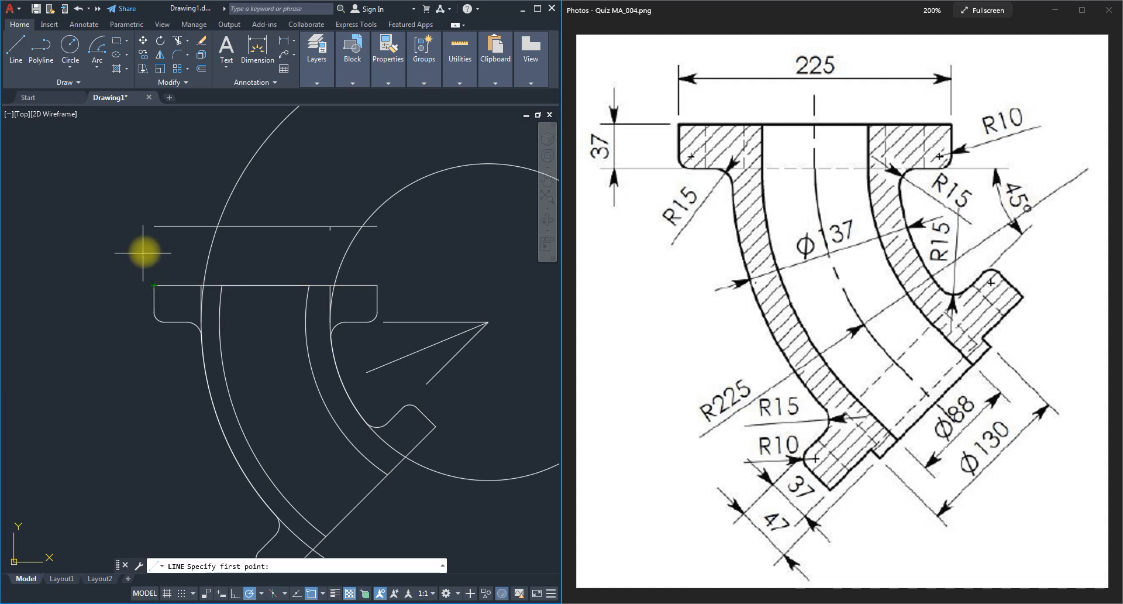
click(154, 213)
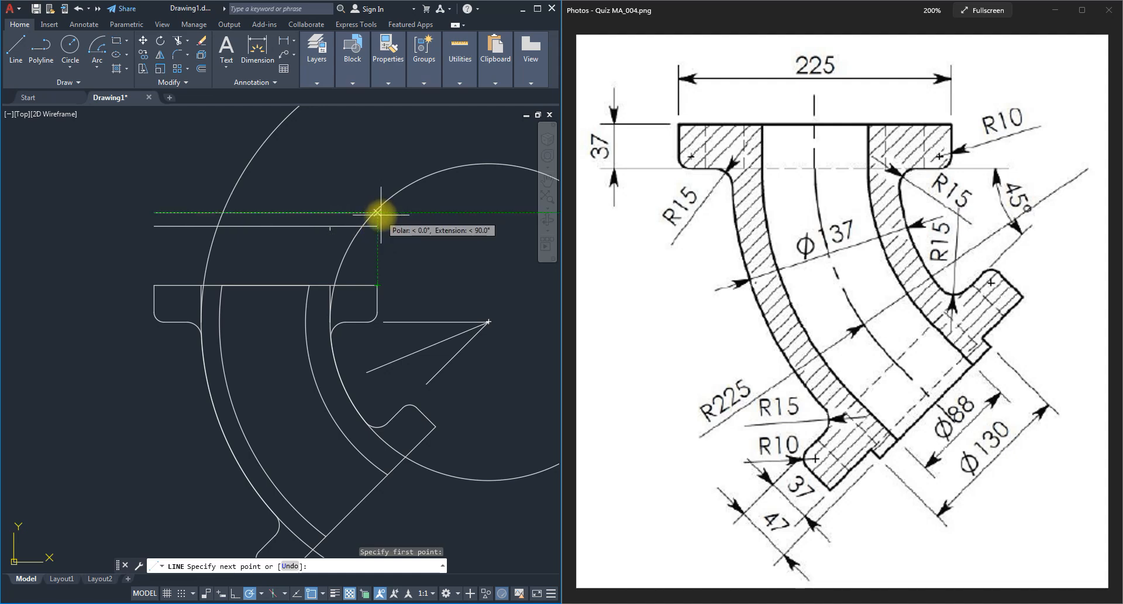
key(Escape)
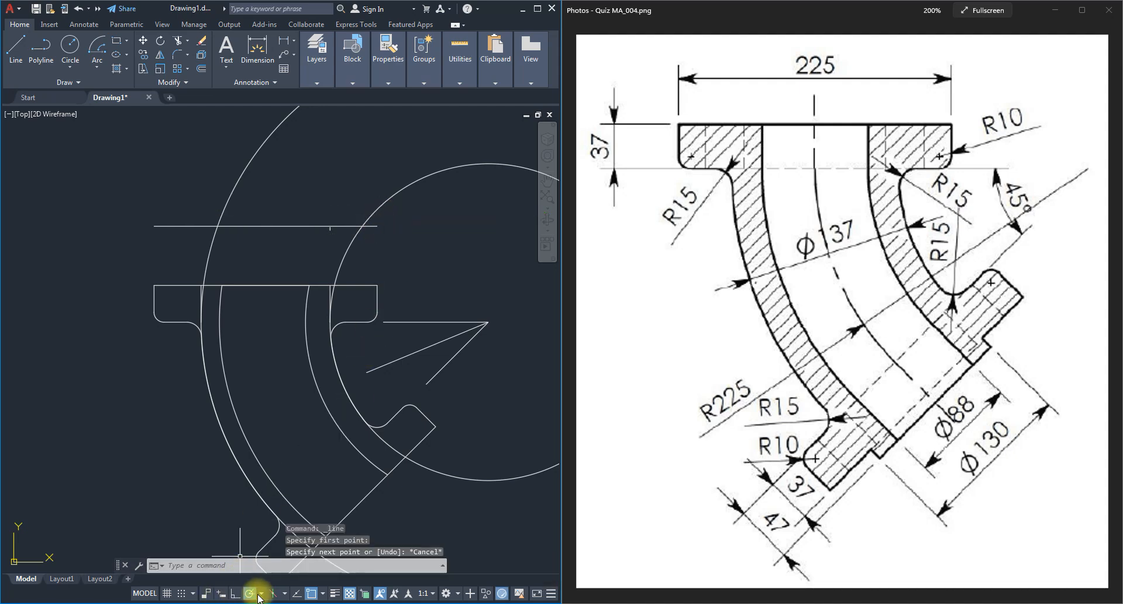
click(296, 592)
- Draw a line 10 long at 315° from the lower flange's outer-bend corner, continuing the flange's end edge
scroll(125, 238, down, 3)
scroll(206, 383, up, 6)
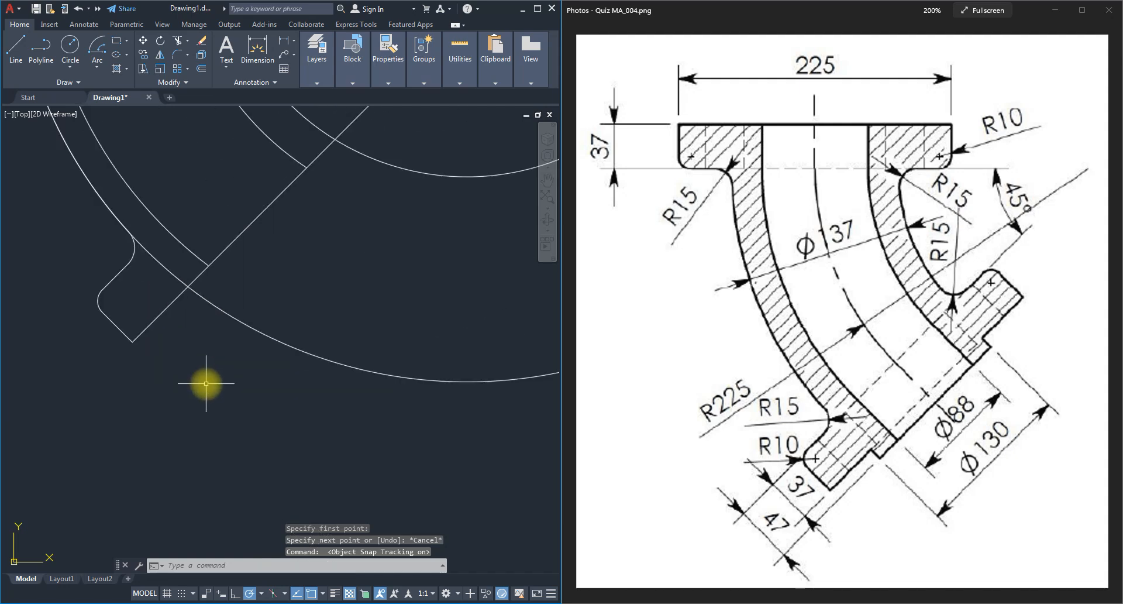
click(16, 46)
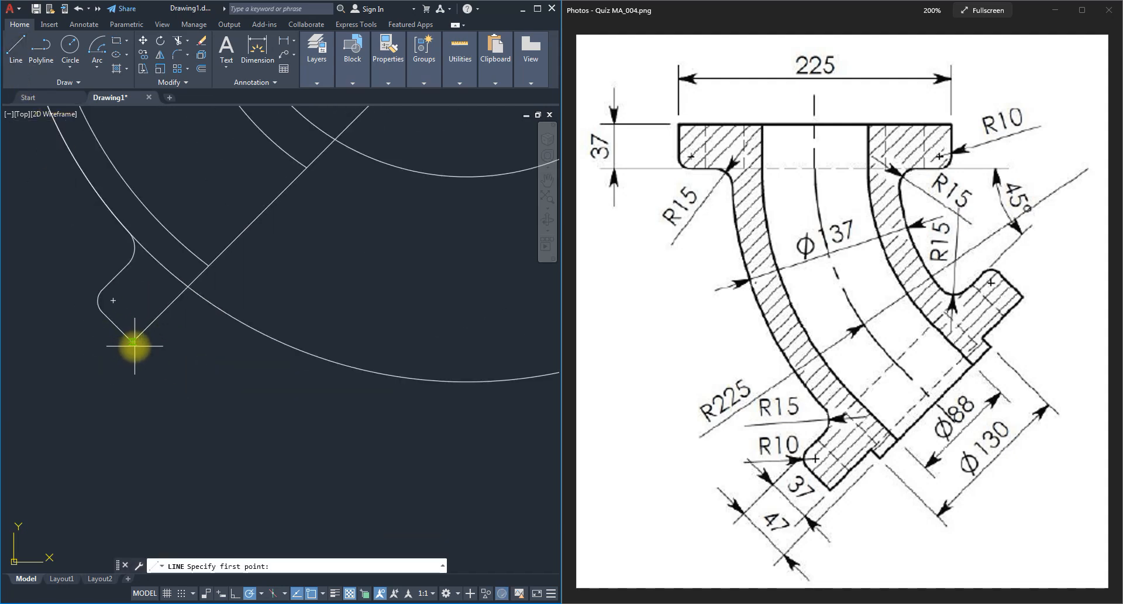
click(133, 342)
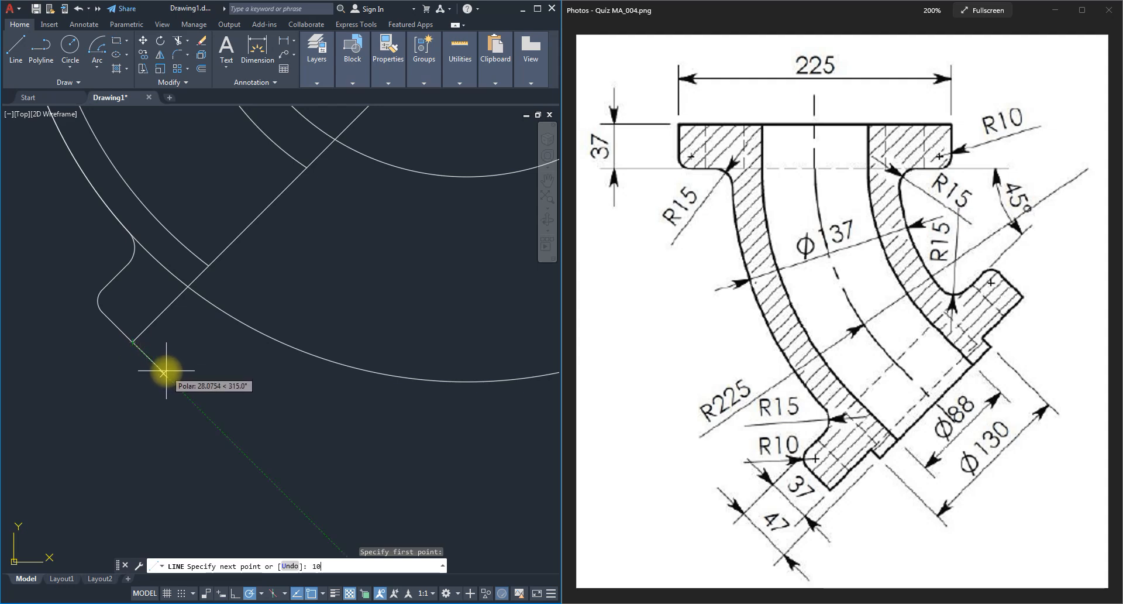
key(Return)
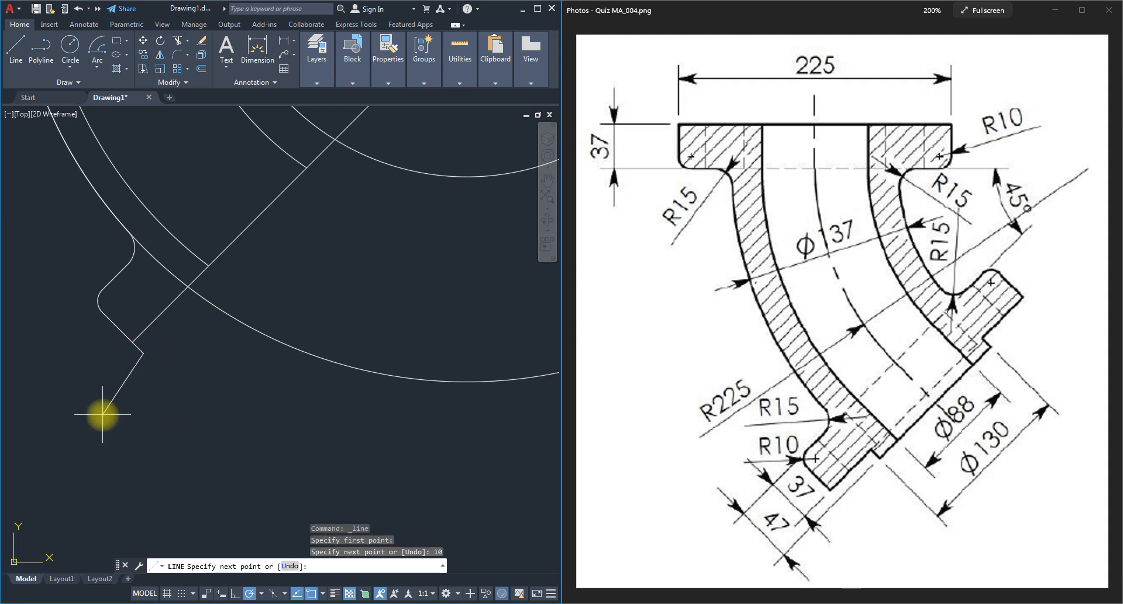
scroll(102, 414, down, 2)
key(Escape)
- Draw a line 10 long at 315° from the lower flange's inner-bend corner and join its end to the opposite 10-long line
scroll(258, 210, up, 4)
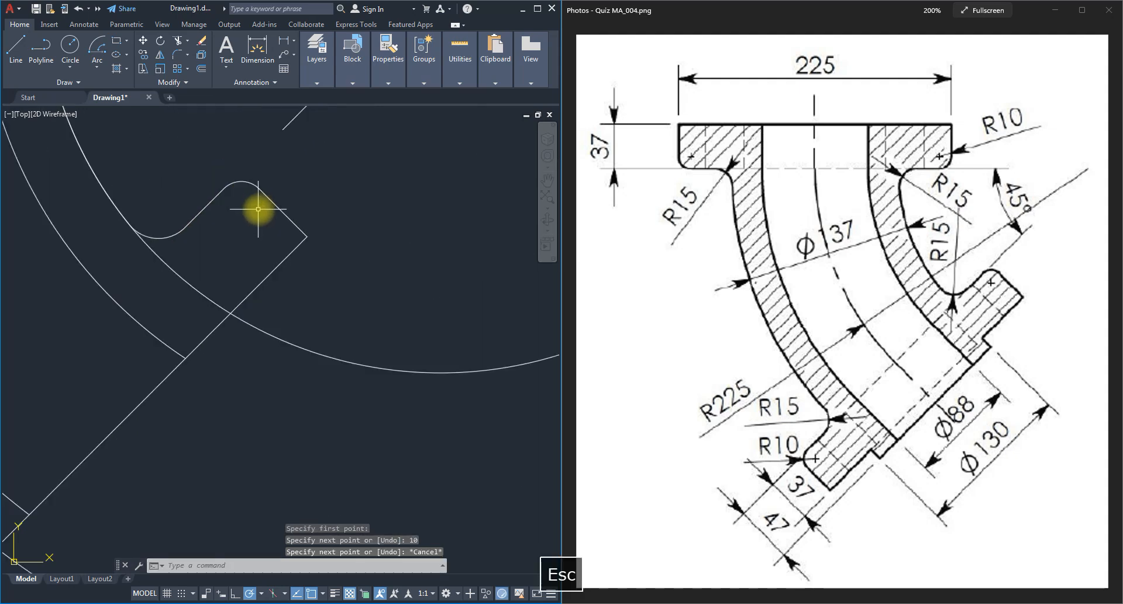
key(space)
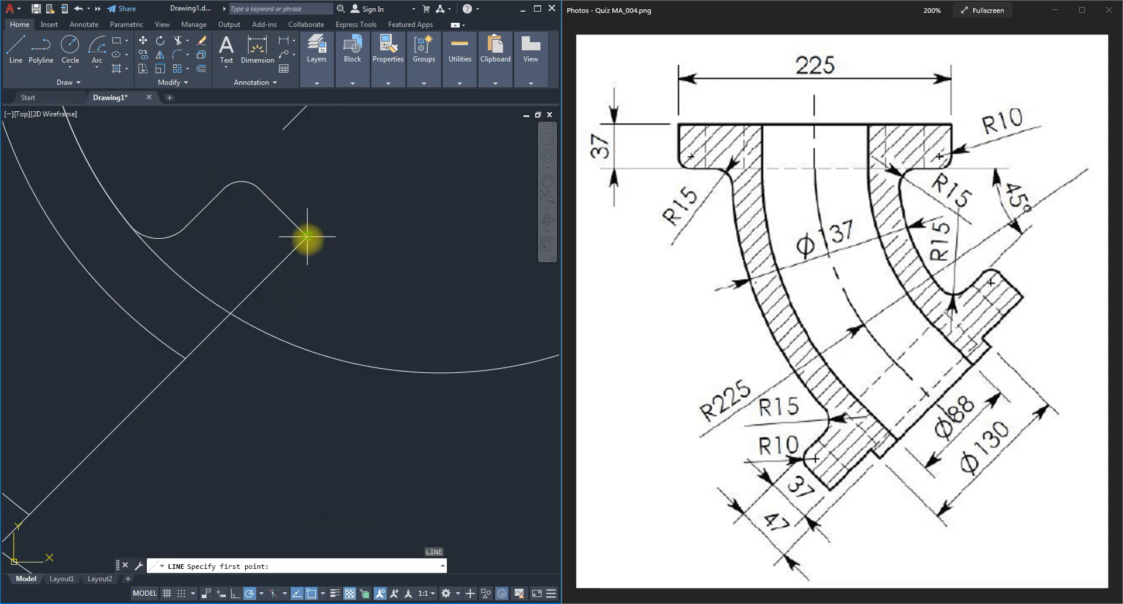
click(307, 239)
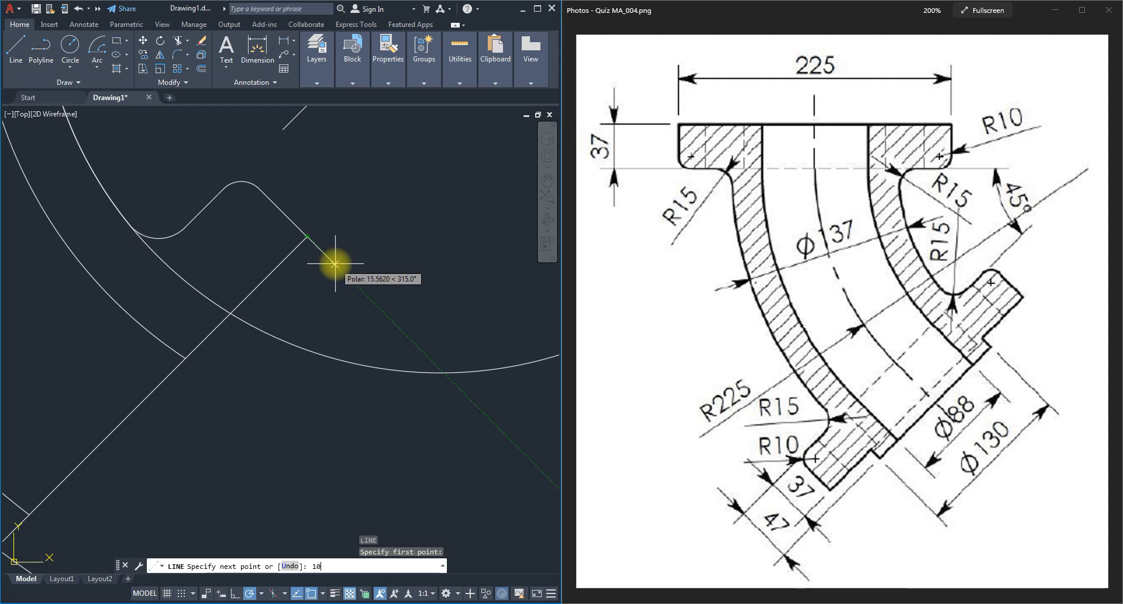
text(10)
key(Return)
scroll(333, 259, down, 2)
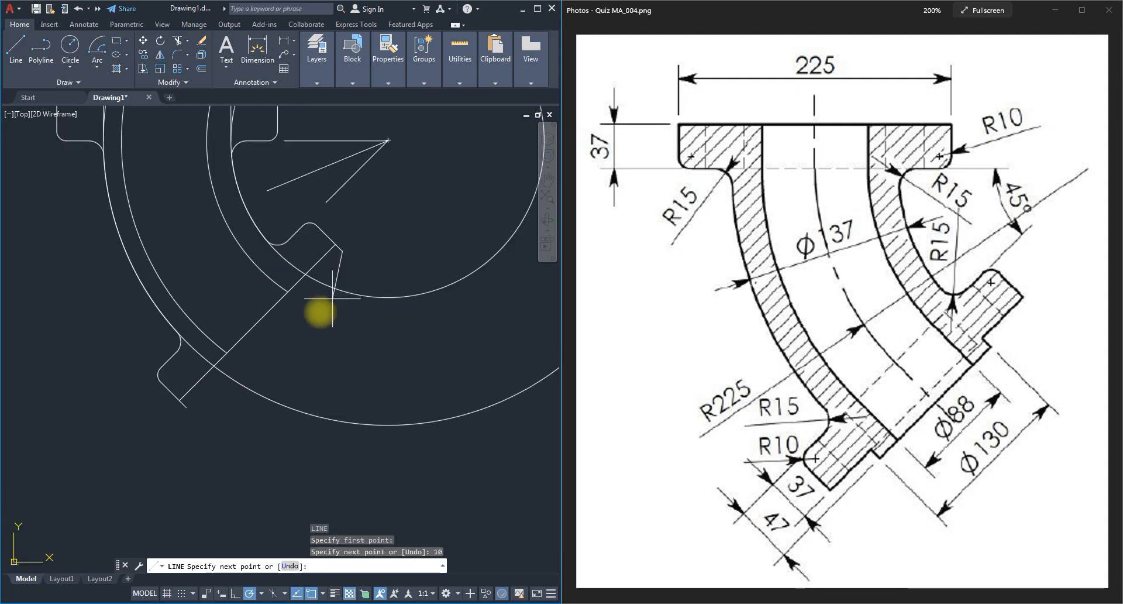
click(186, 407)
key(Escape)
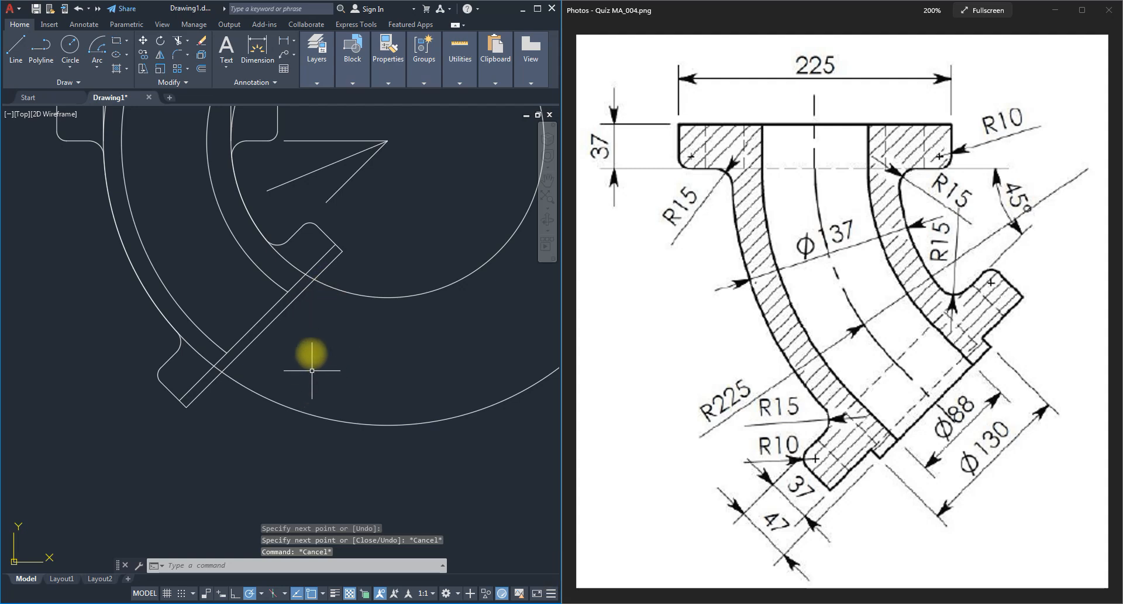
scroll(314, 271, up, 2)
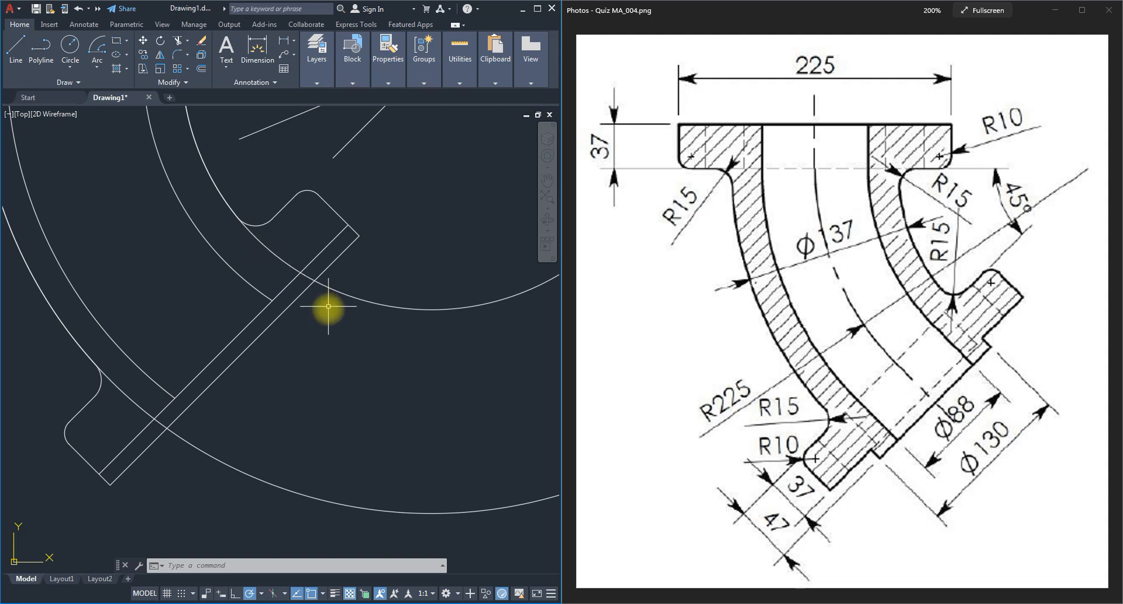
scroll(281, 388, down, 2)
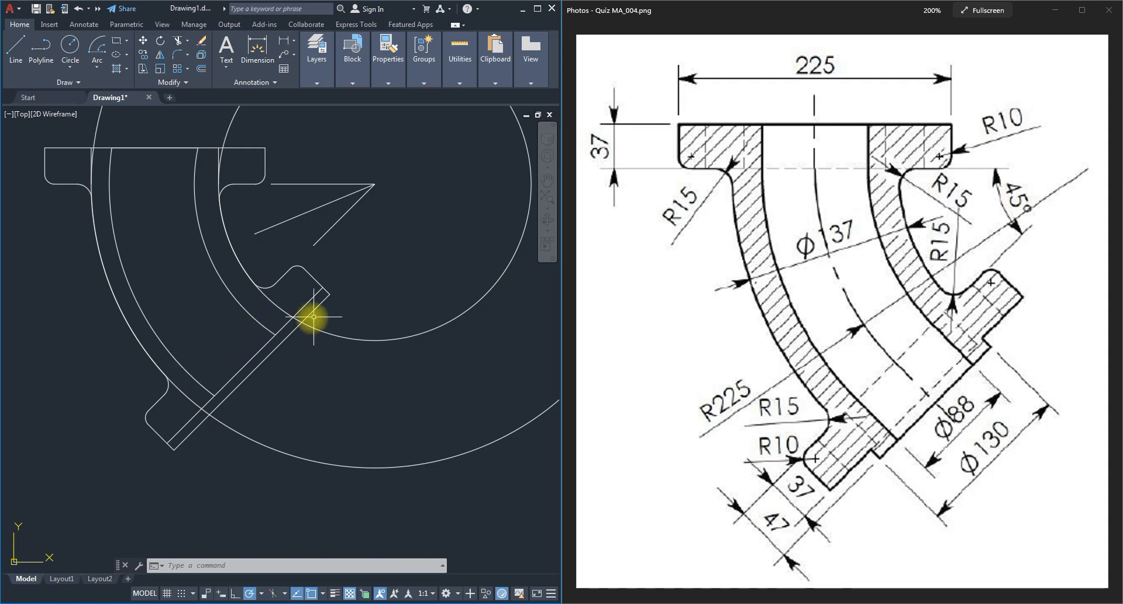
scroll(288, 310, up, 4)
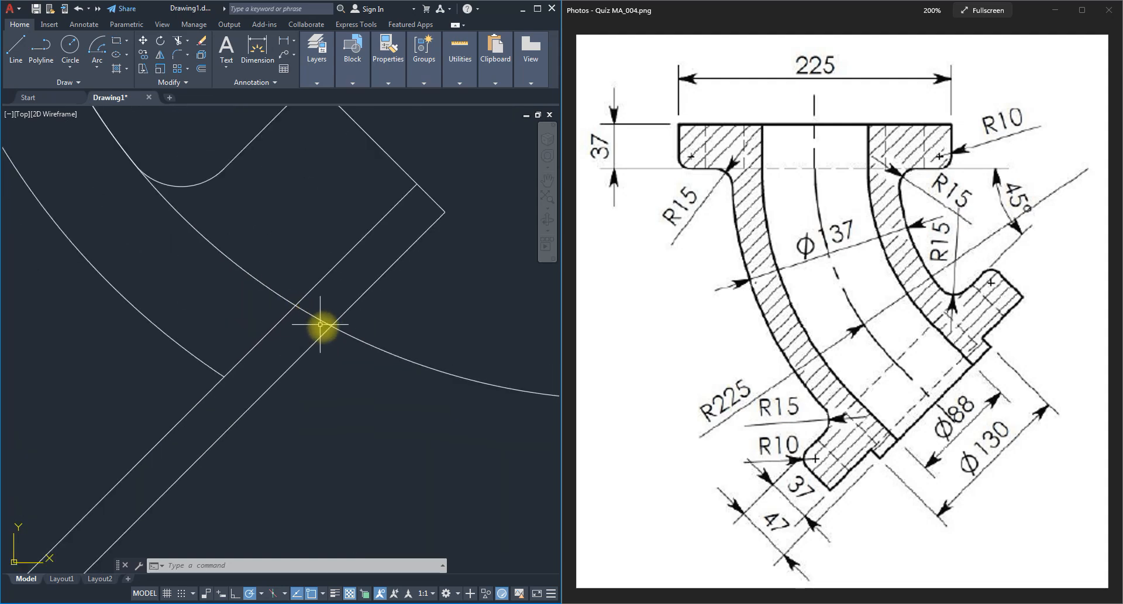
scroll(315, 312, down, 4)
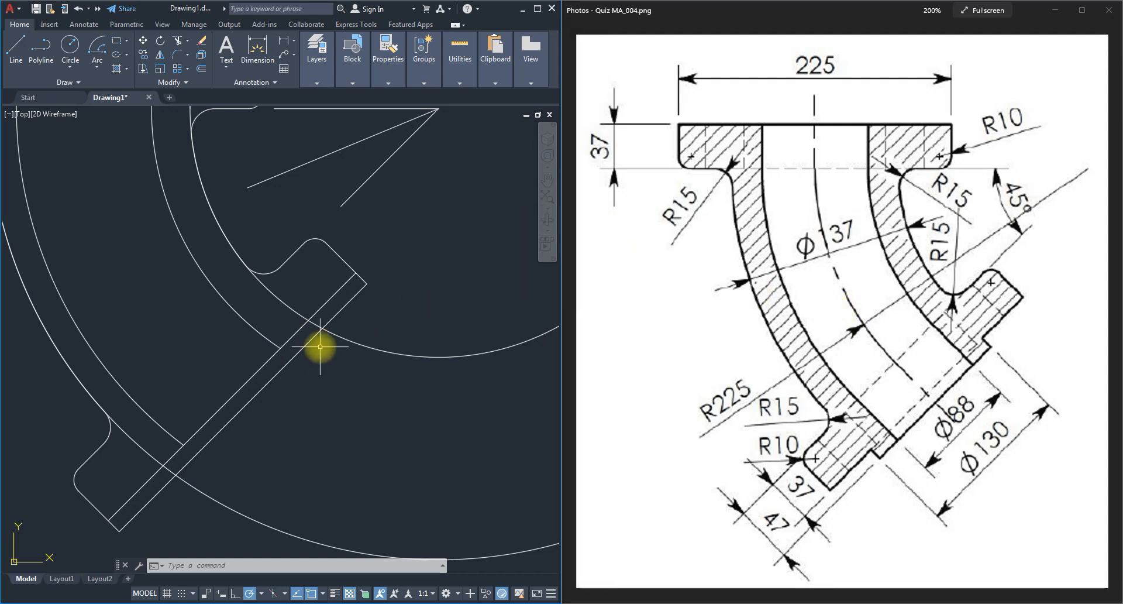
key(Escape)
key(Escape)
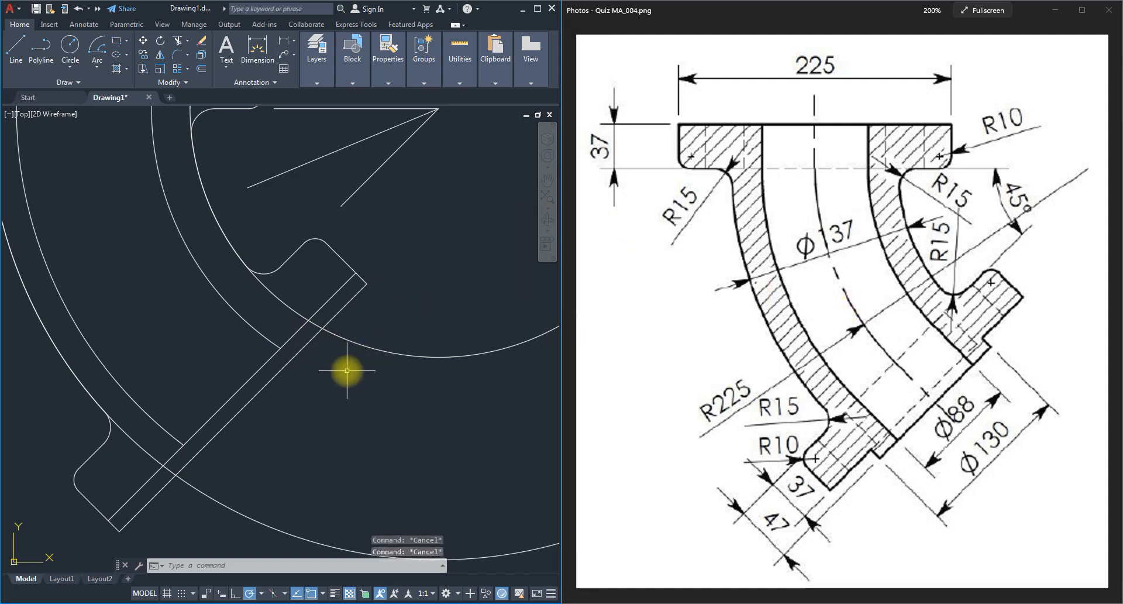
- Trim the two large wall circles, keeping the arcs between the line above the upper flange and the offset line below the lower flange
scroll(325, 369, down, 3)
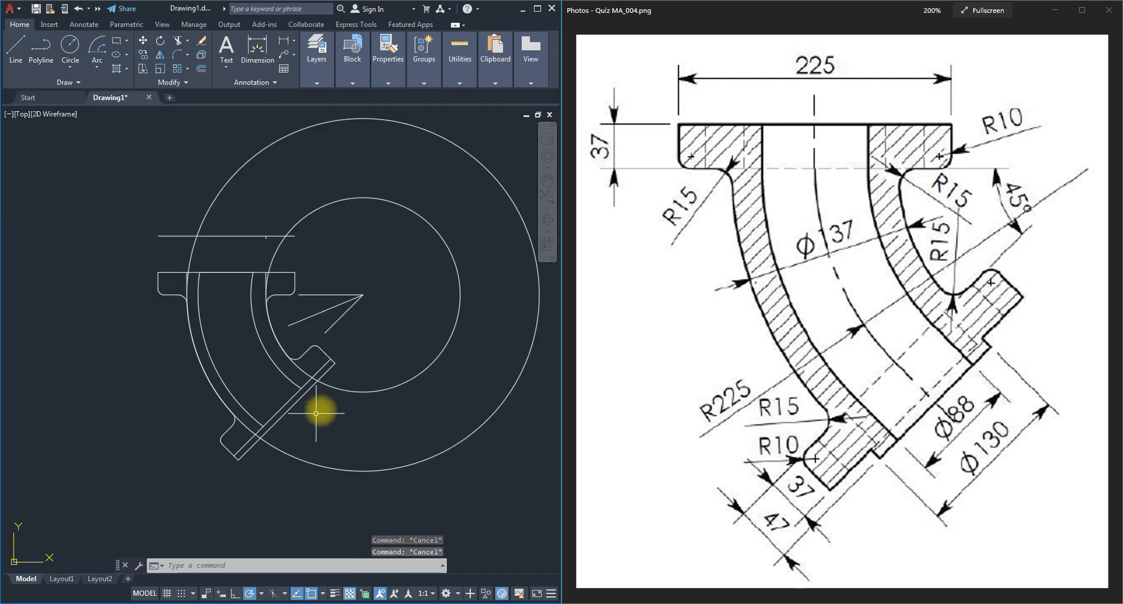
text(tr)
key(space)
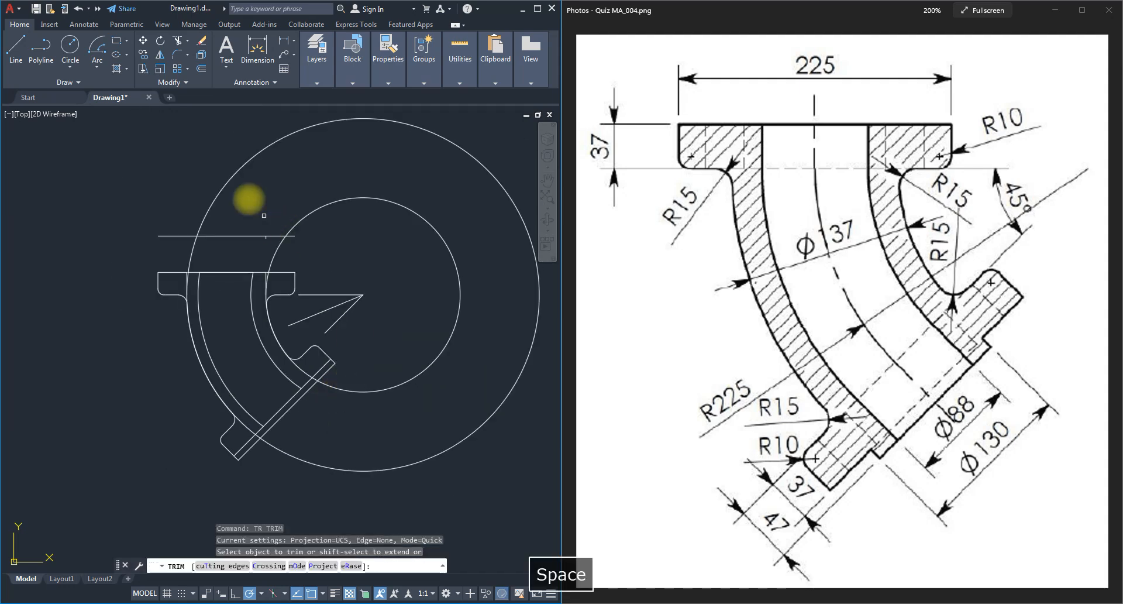
click(190, 180)
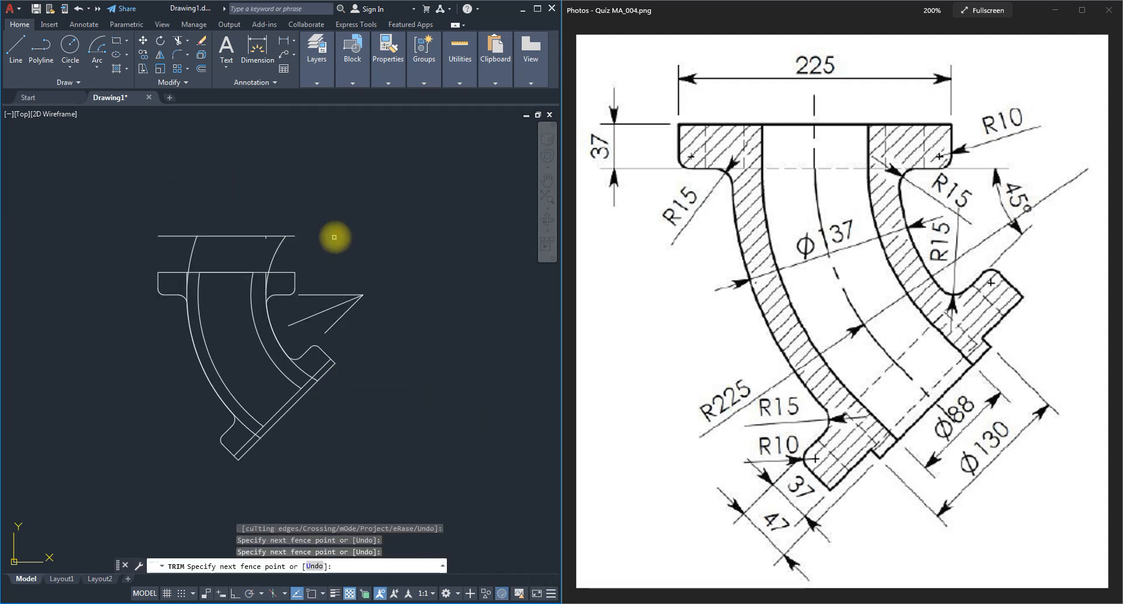
key(Return)
- Trim both ends of the lower flange's offset face line where they extend beyond the two outside wall arcs
scroll(345, 374, up, 3)
click(358, 373)
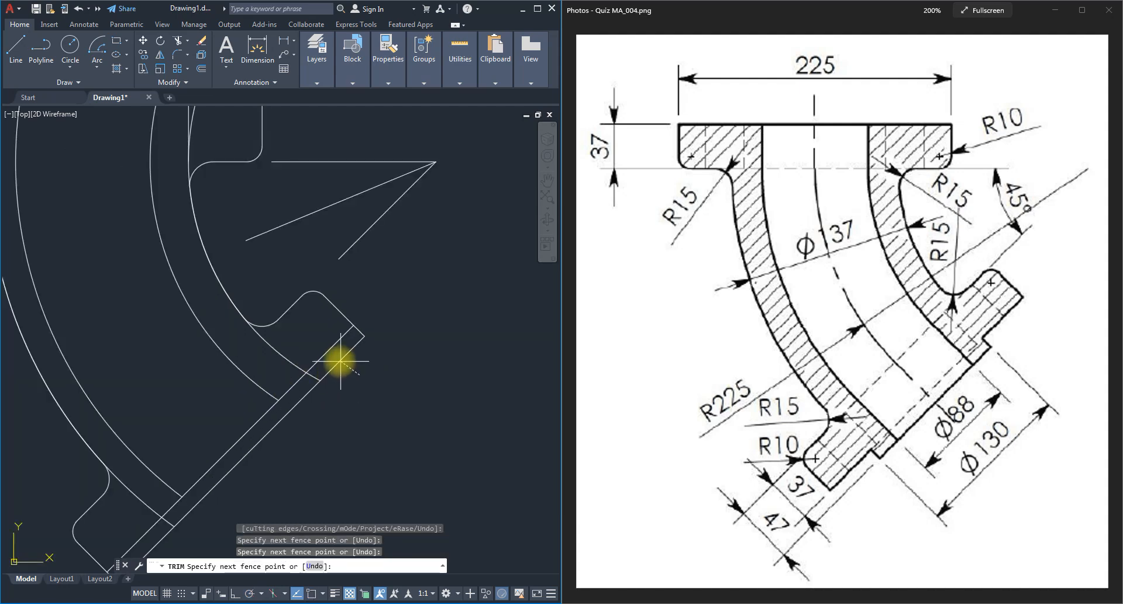
key(Return)
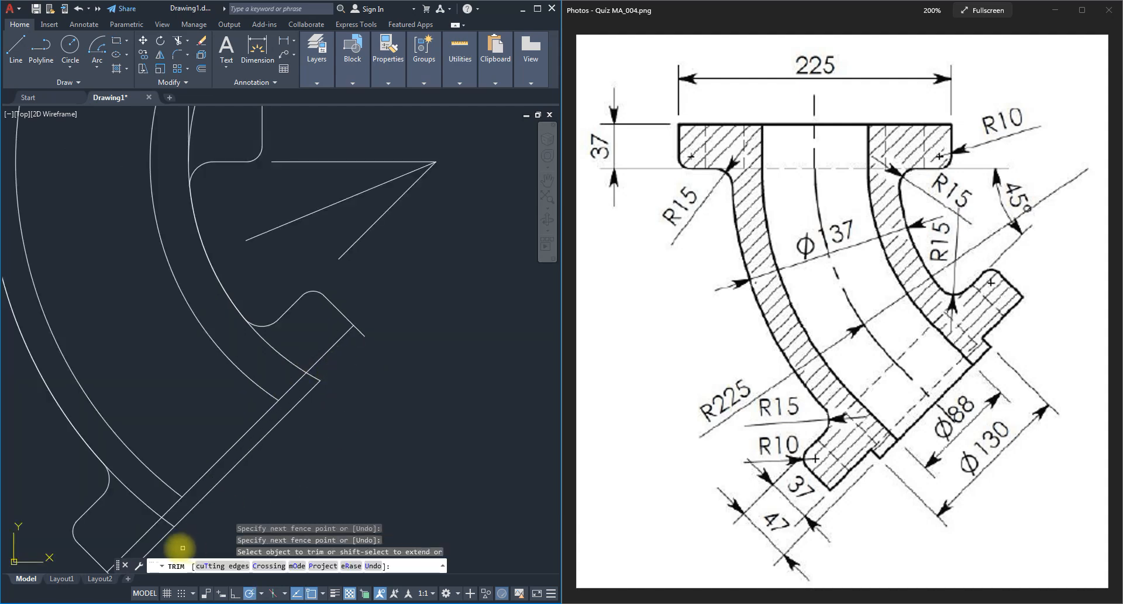
scroll(313, 375, up, 2)
scroll(288, 343, up, 2)
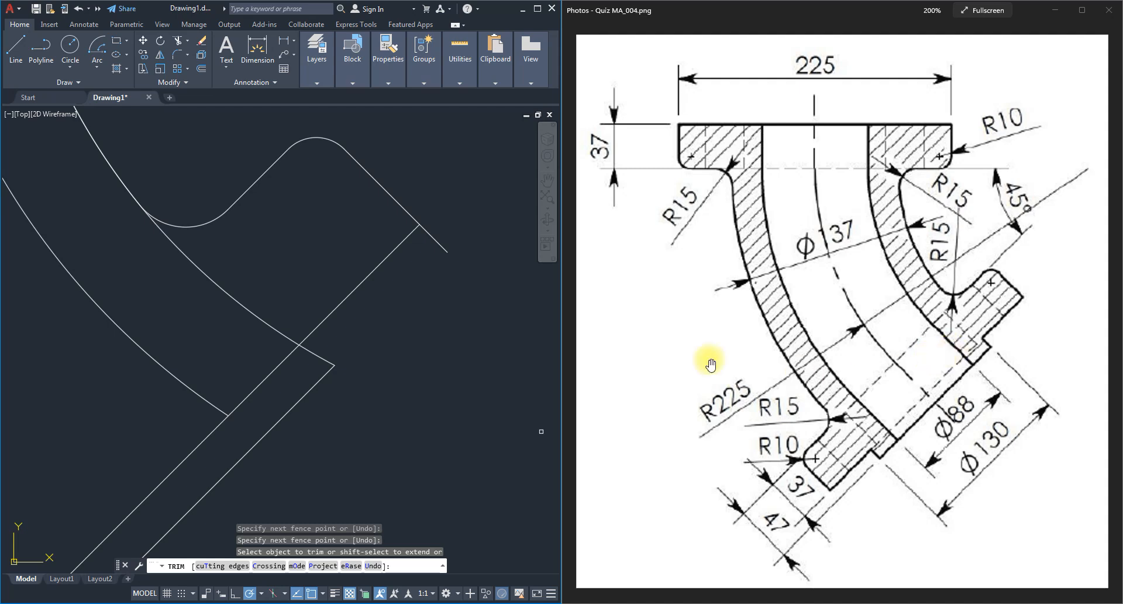
scroll(390, 328, down, 2)
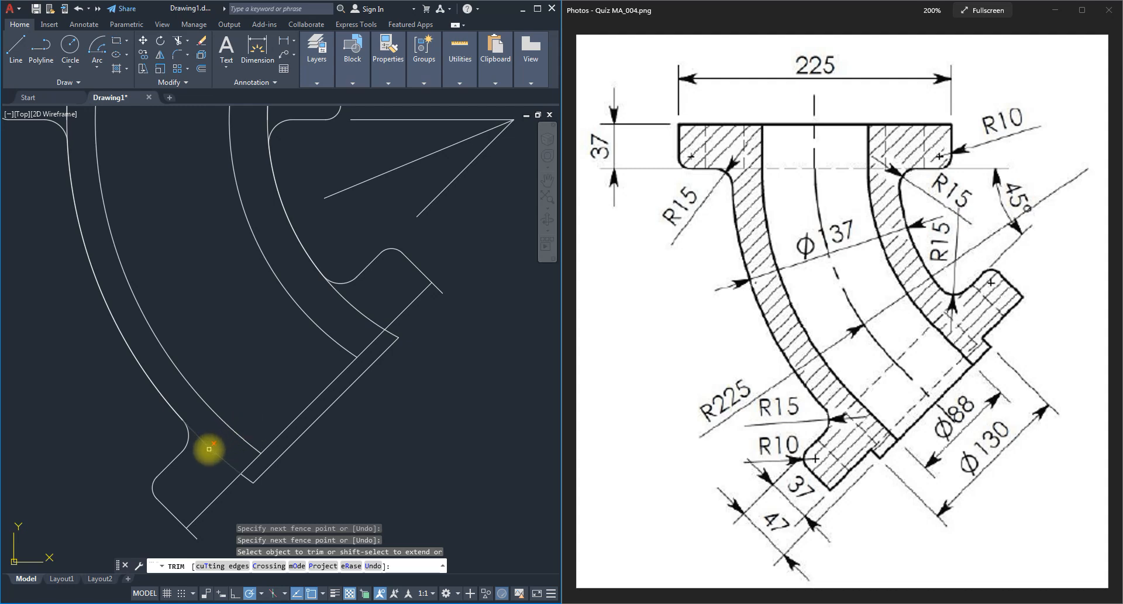
click(208, 449)
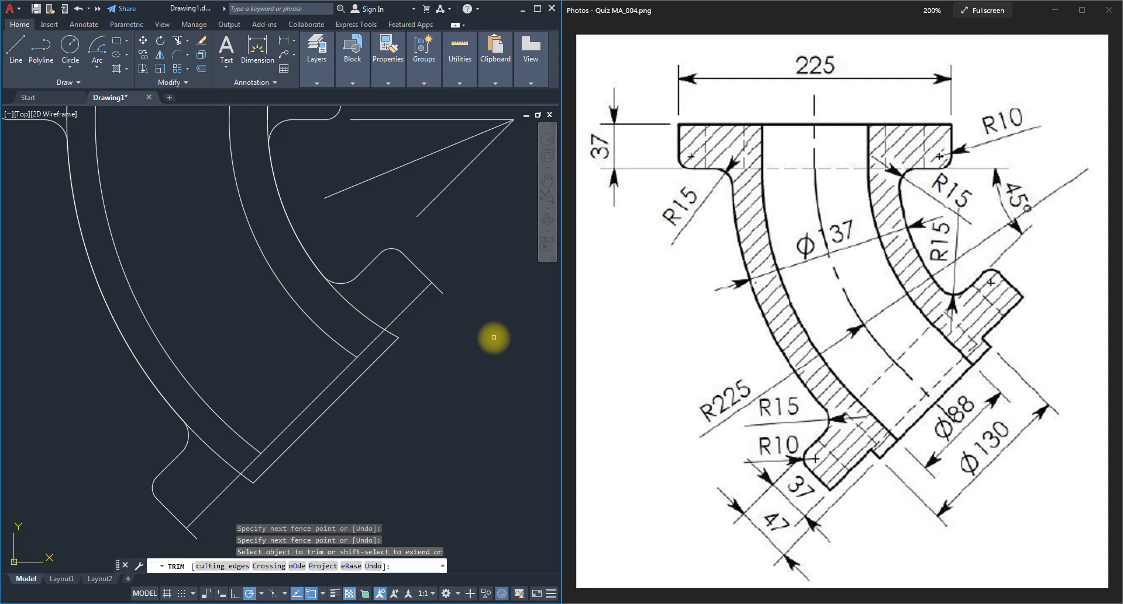
scroll(324, 316, down, 2)
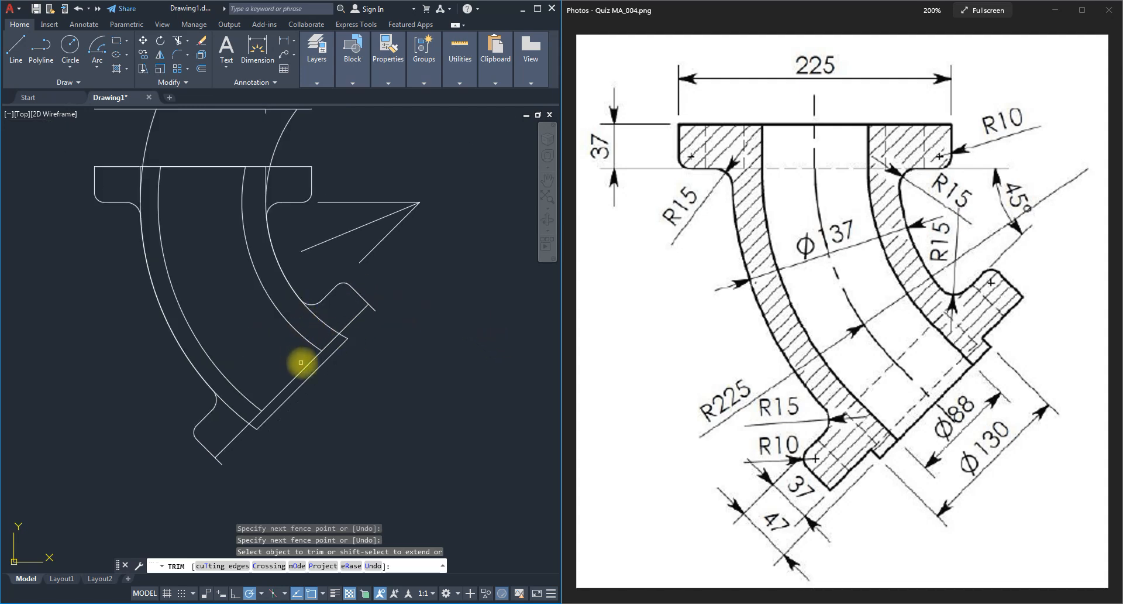
scroll(318, 358, up, 2)
key(Escape)
key(Escape)
key(Escape)
key(Escape)
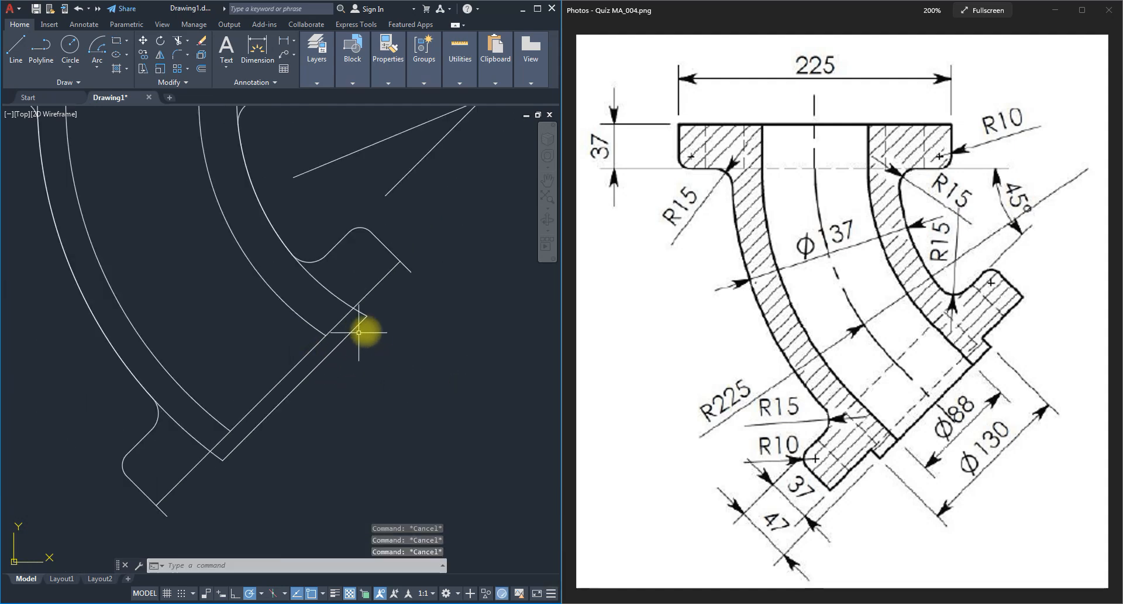
scroll(369, 328, down, 3)
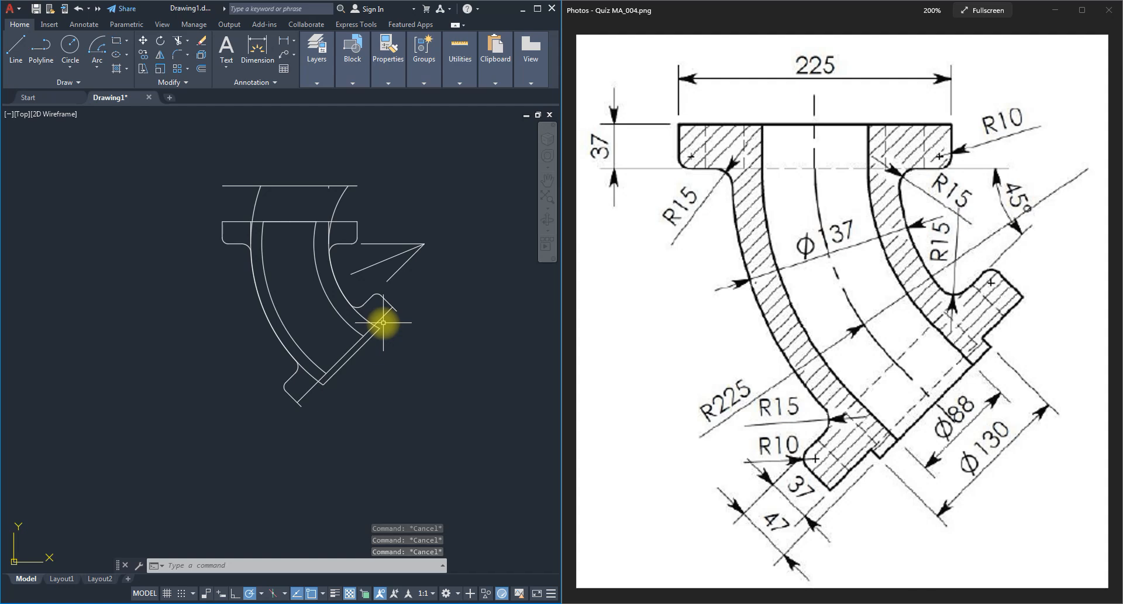
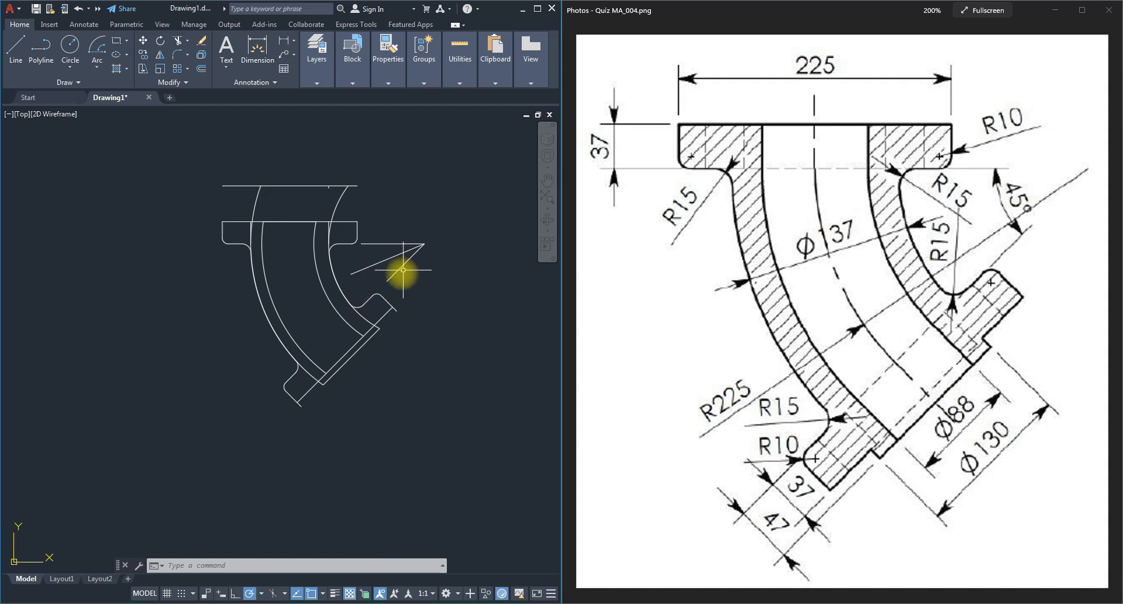
- Draw a line from the lower end of the 45° radius line along the lower flange's back edge to beyond its outer-bend side
click(16, 48)
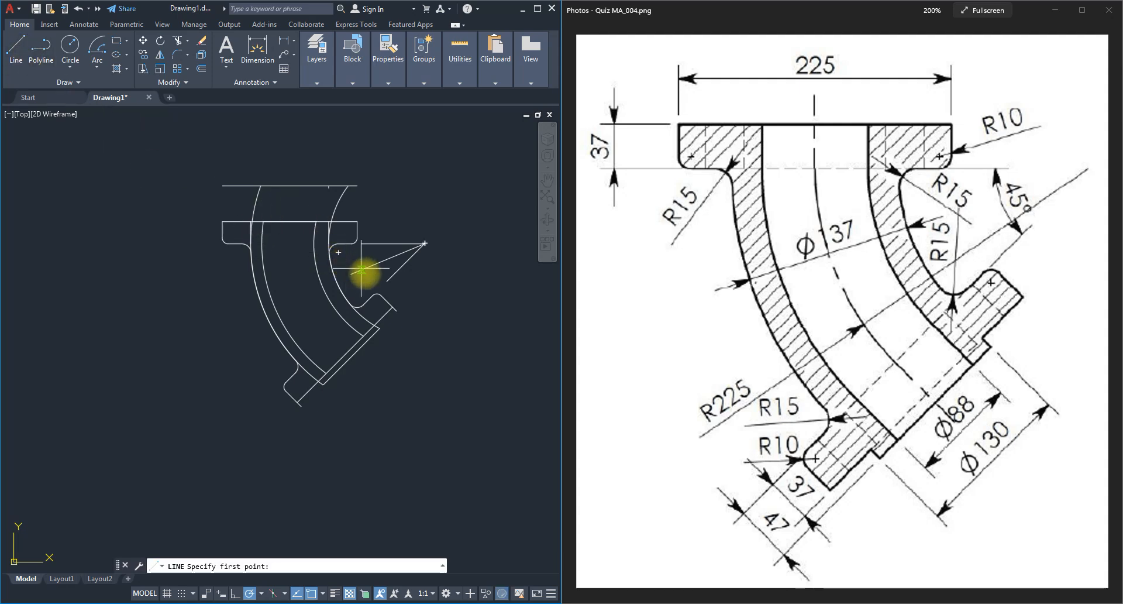
click(386, 281)
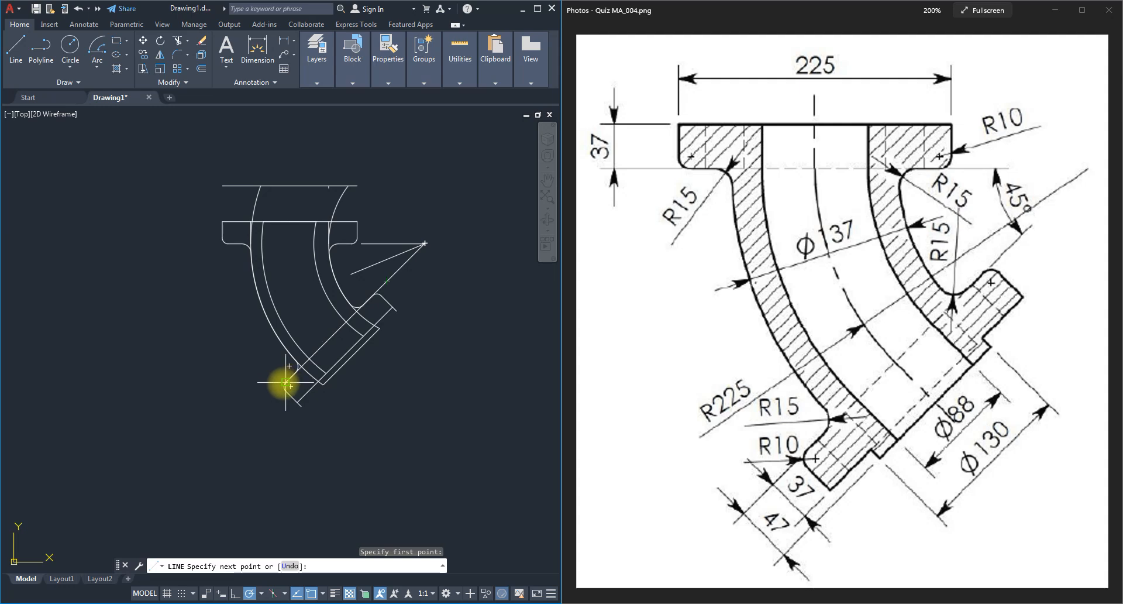
click(245, 421)
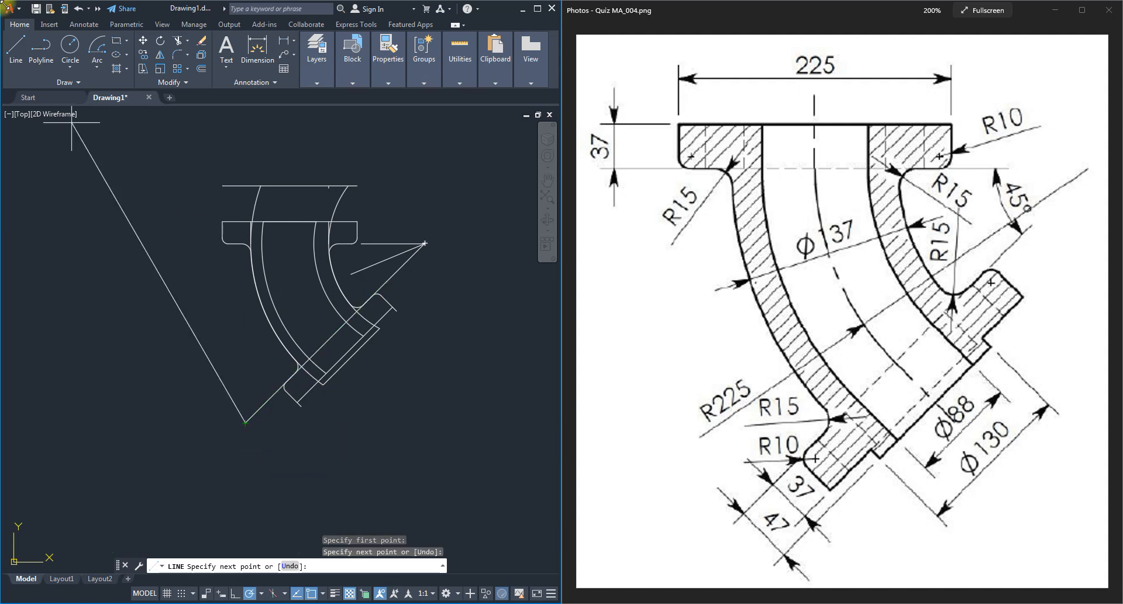
key(Escape)
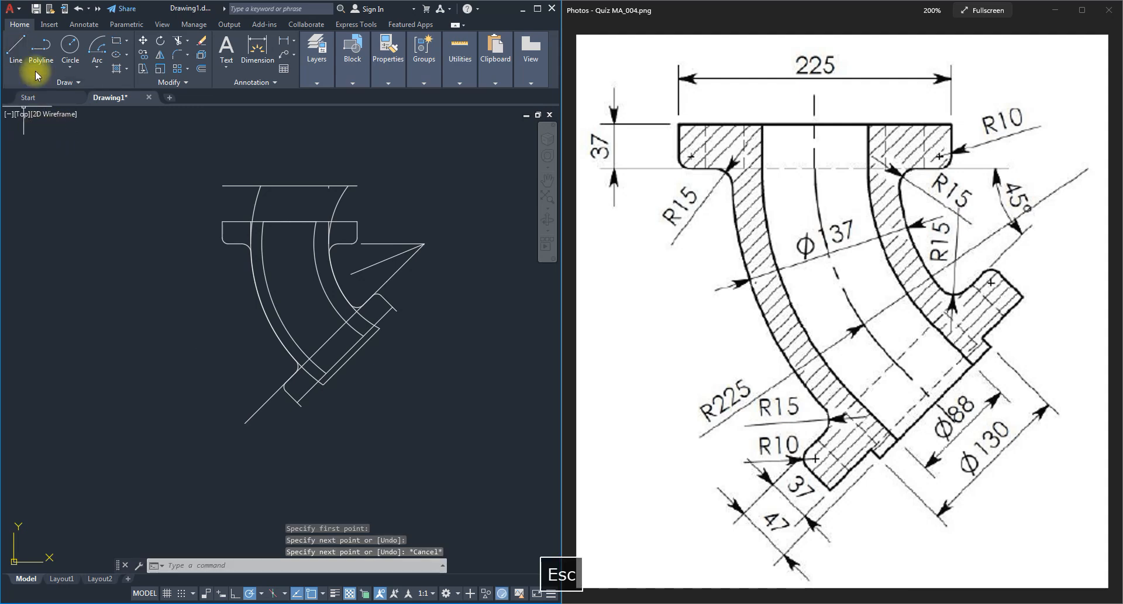
- Offset the line along the lower flange's back edge by 47 towards the flange's end face
text(OF)
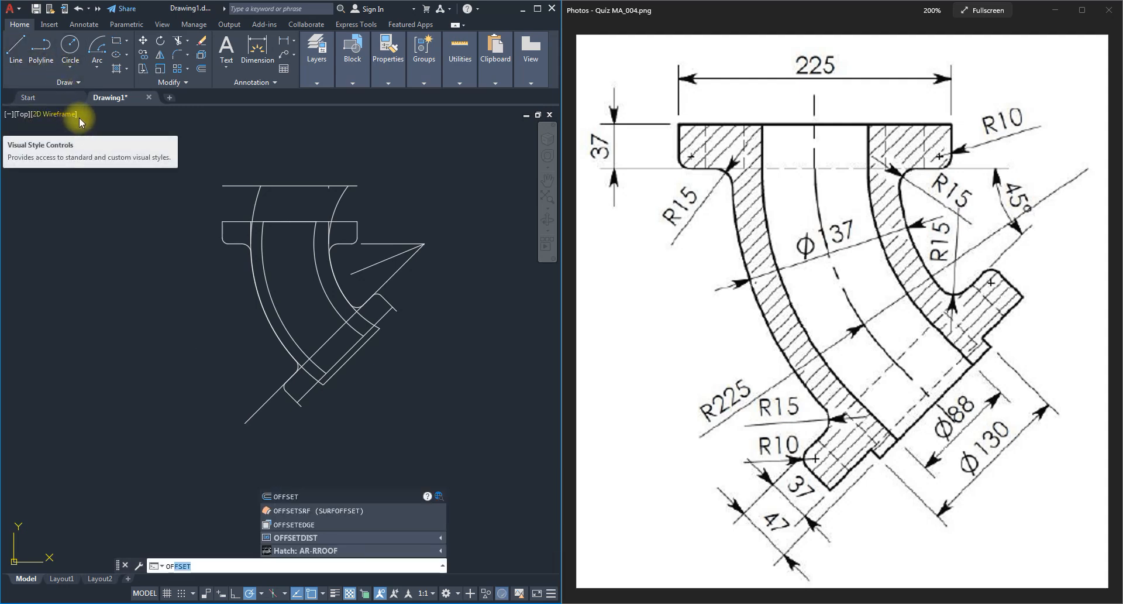
key(Return)
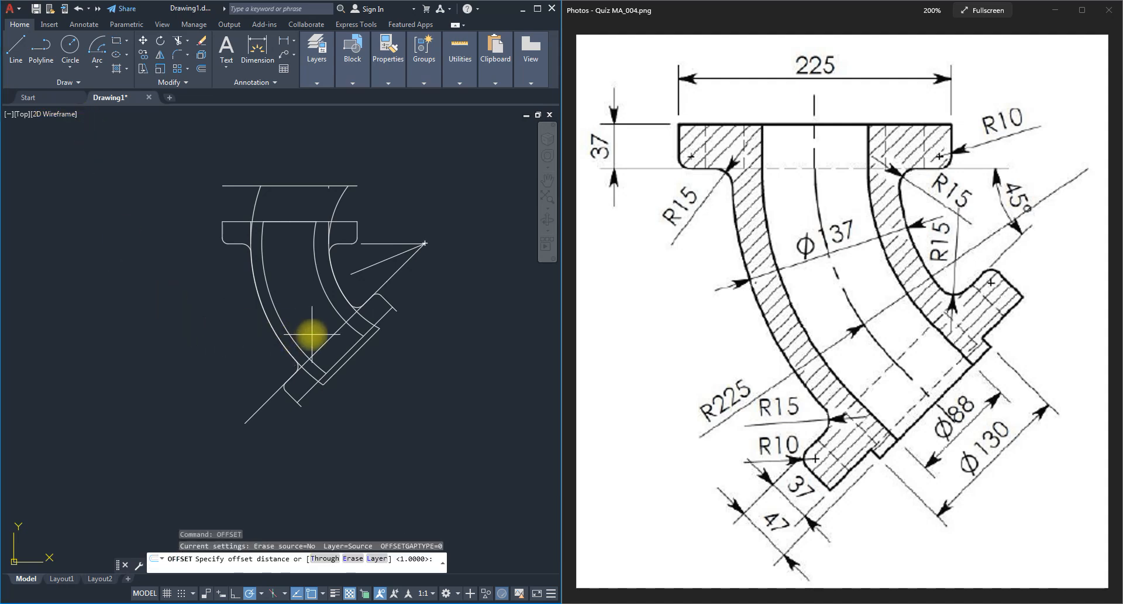
text(47)
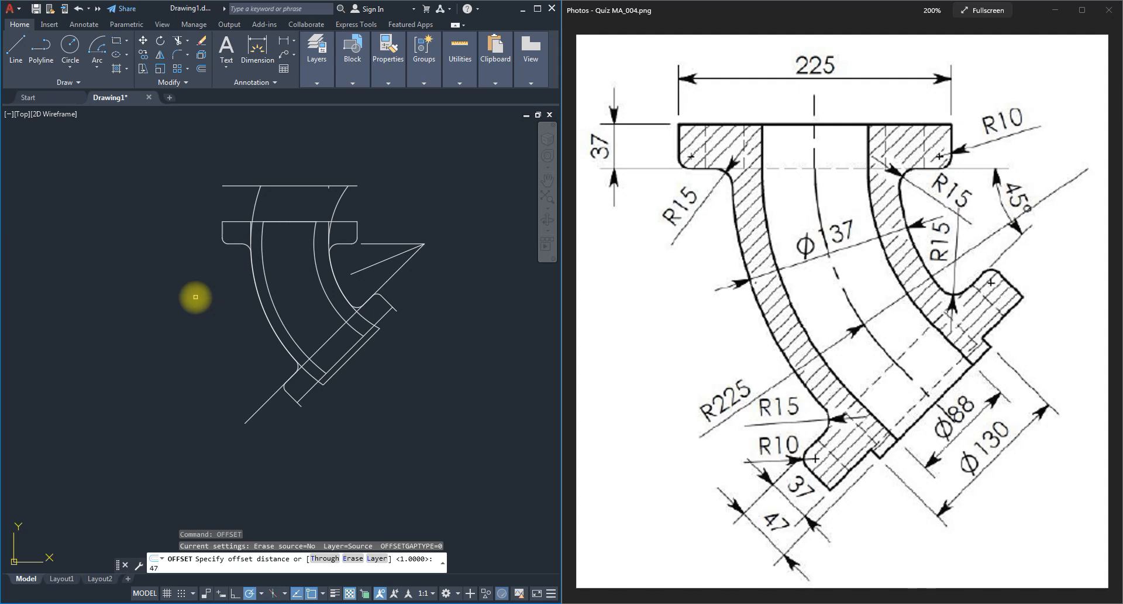
key(Return)
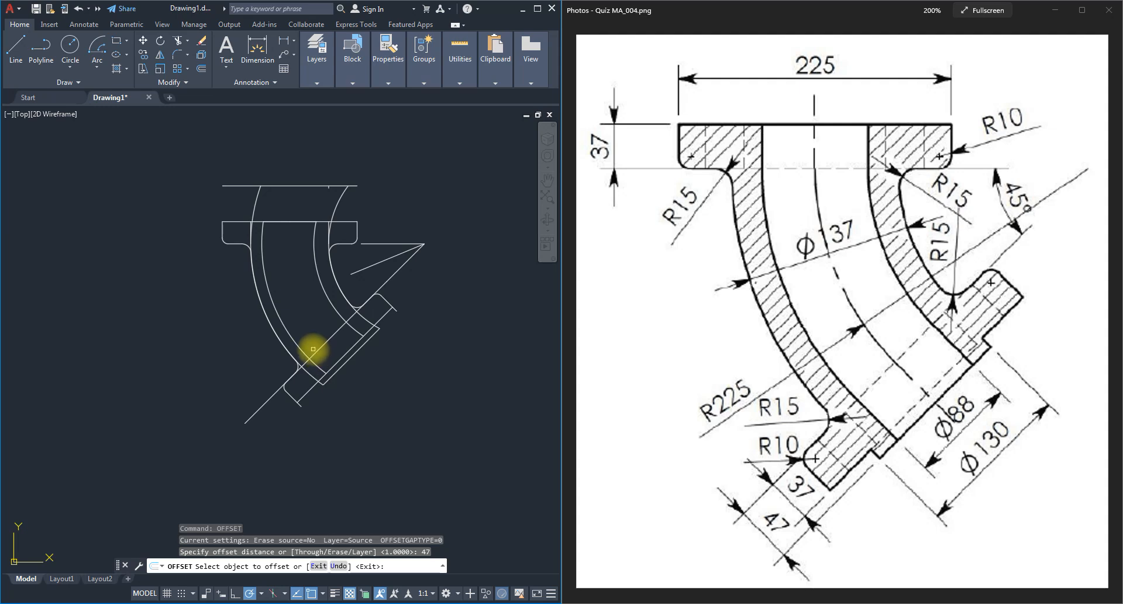
click(317, 349)
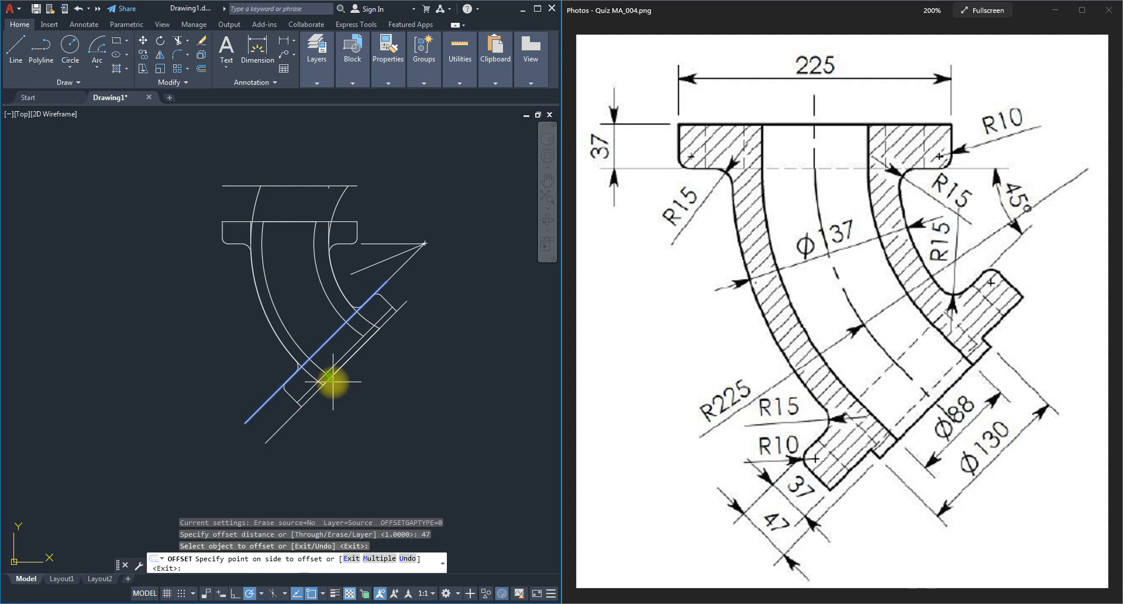
click(333, 382)
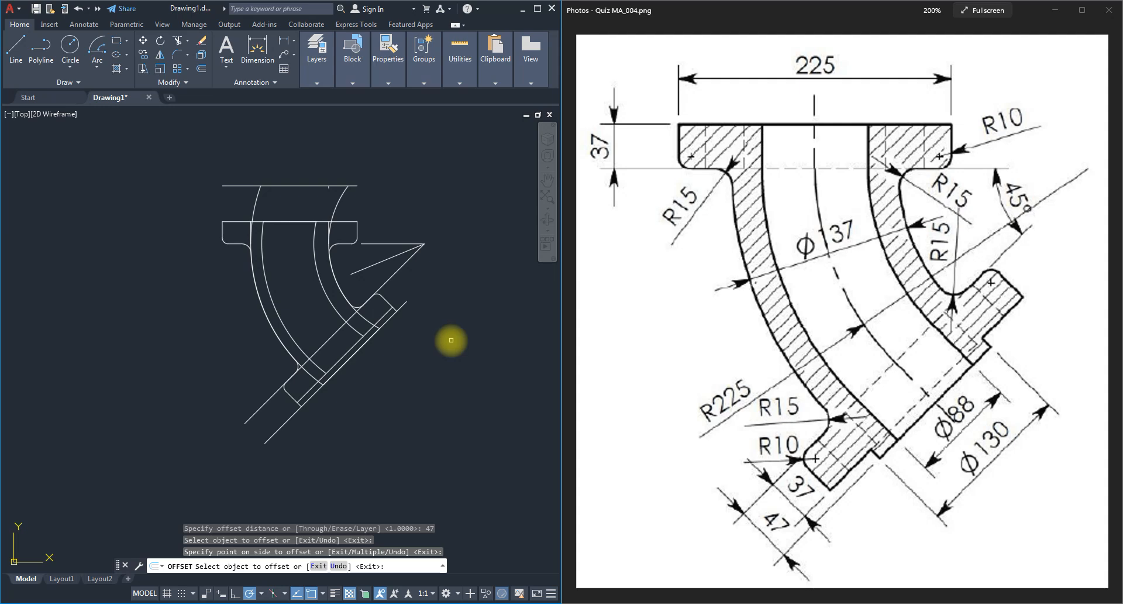
key(Escape)
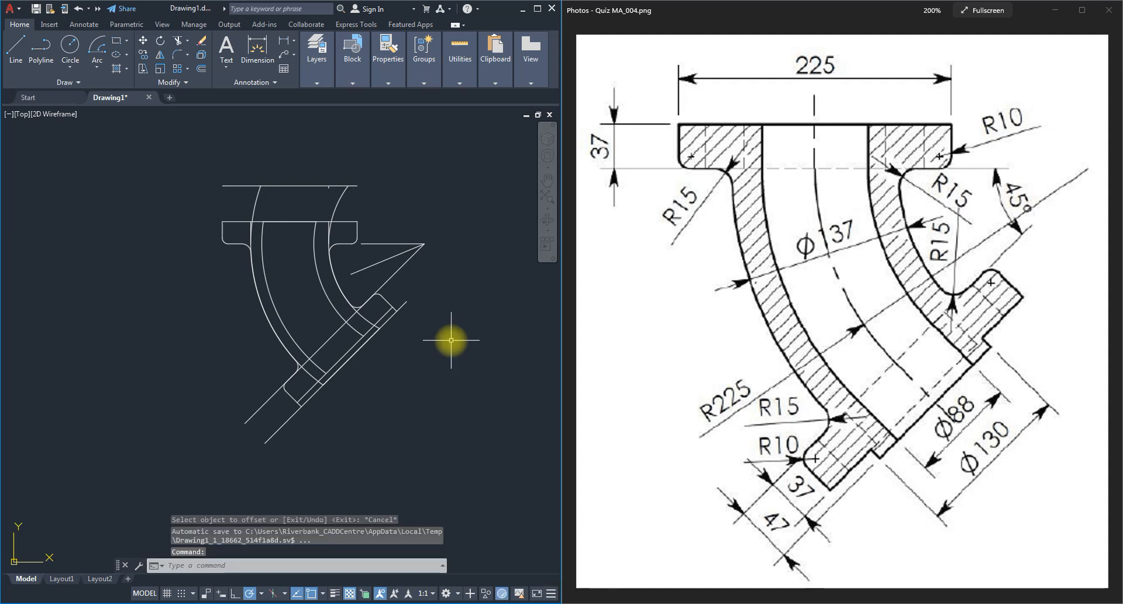
- Trim the two outside wall arcs where they extend past the lower flange's face line
text(tr)
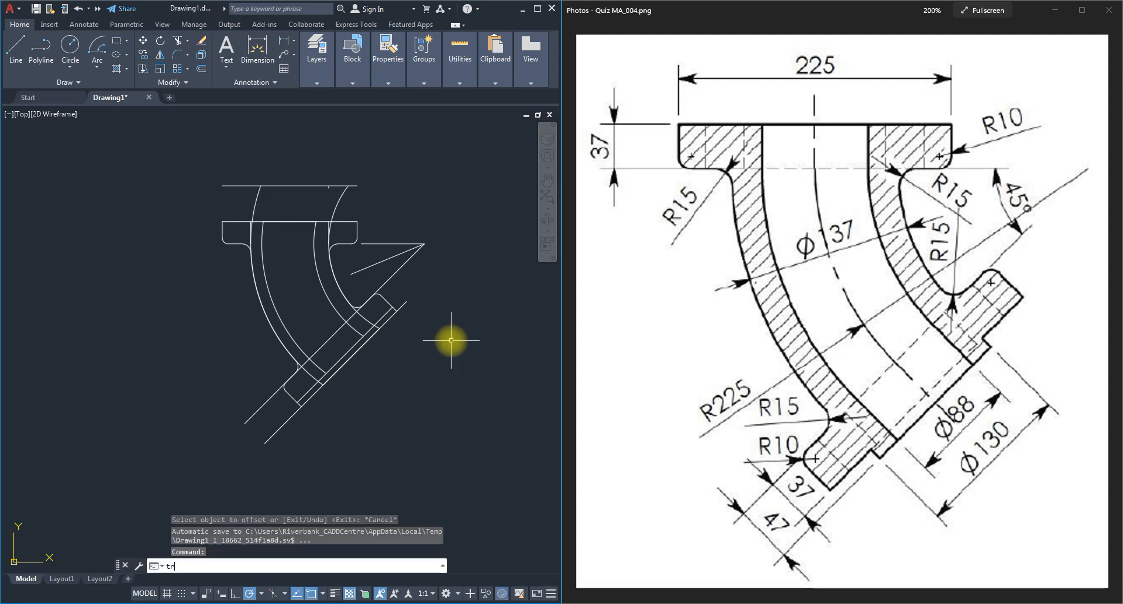
key(Return)
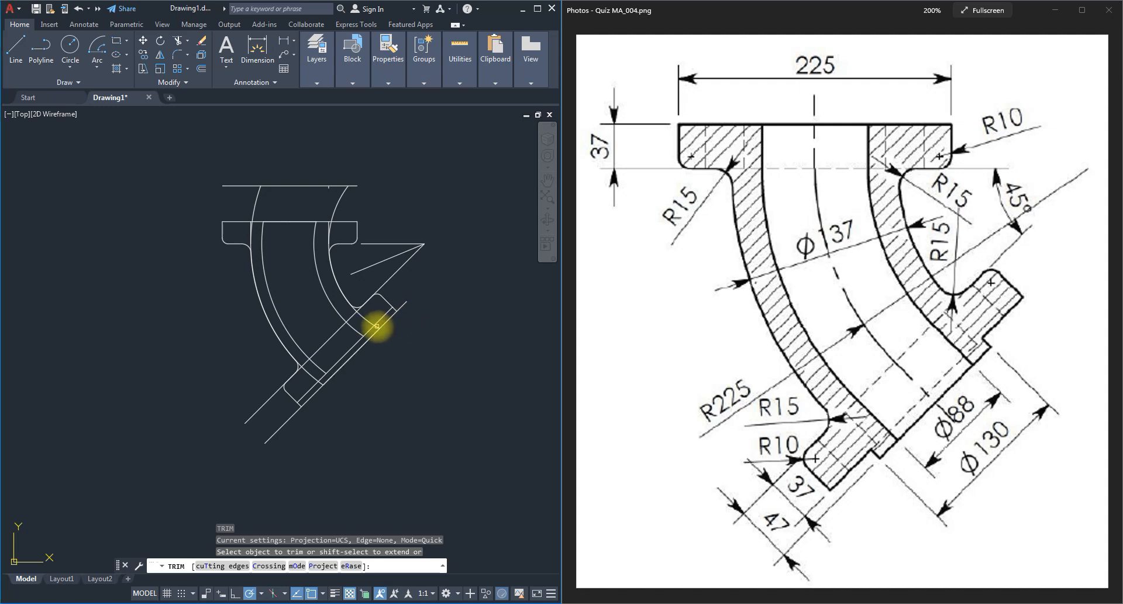
click(377, 325)
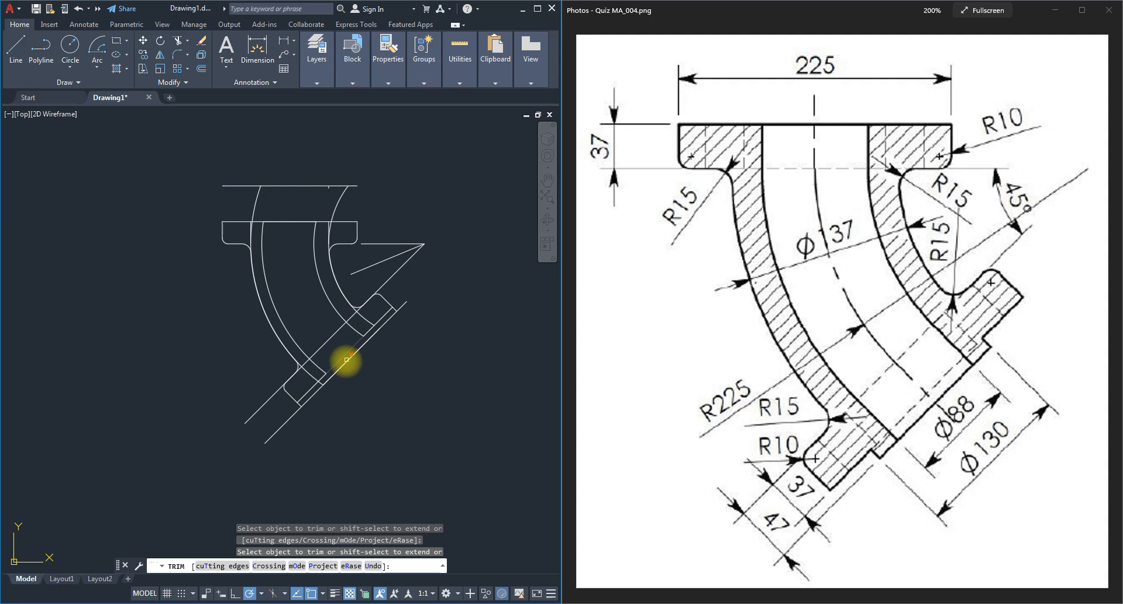
click(321, 382)
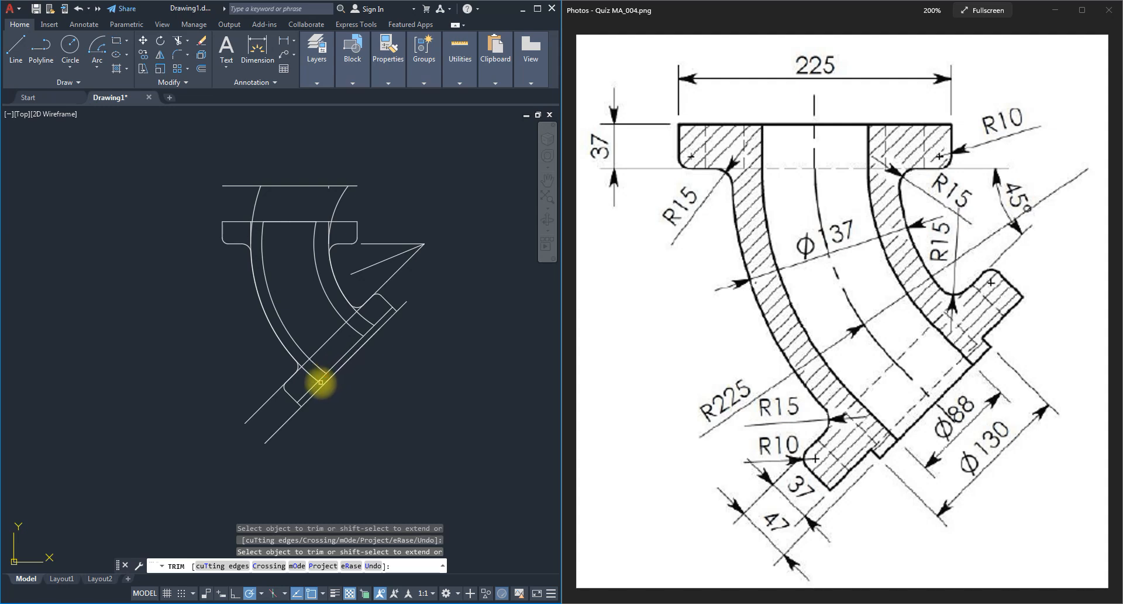
key(Escape)
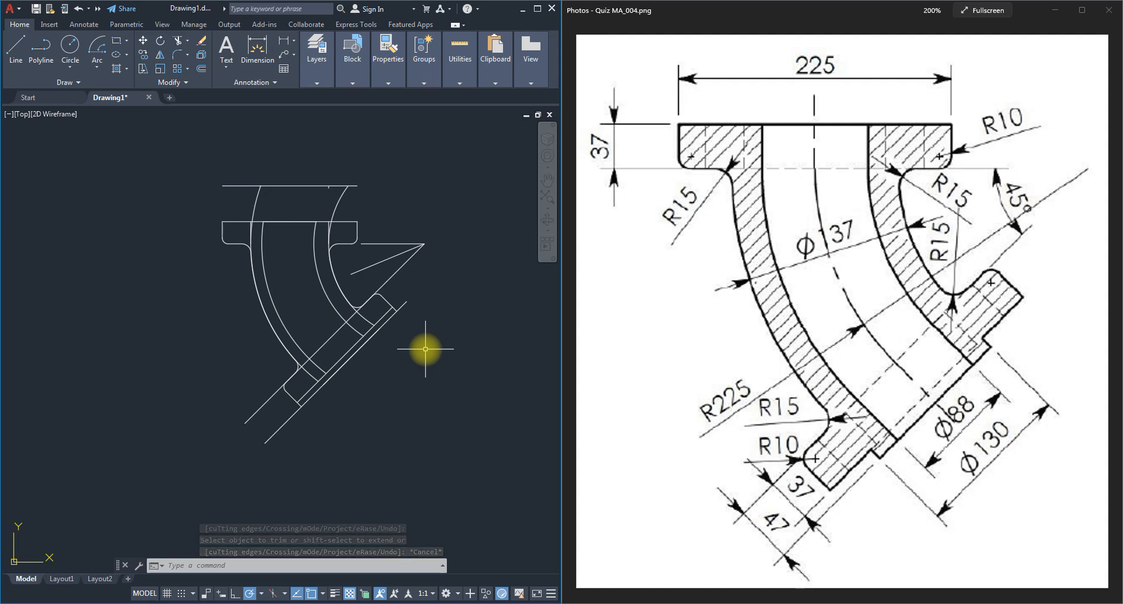
- Try joining the inner-bend wall arc's end on the flange face to the offset line with a short line, and erase it
text(l)
key(Return)
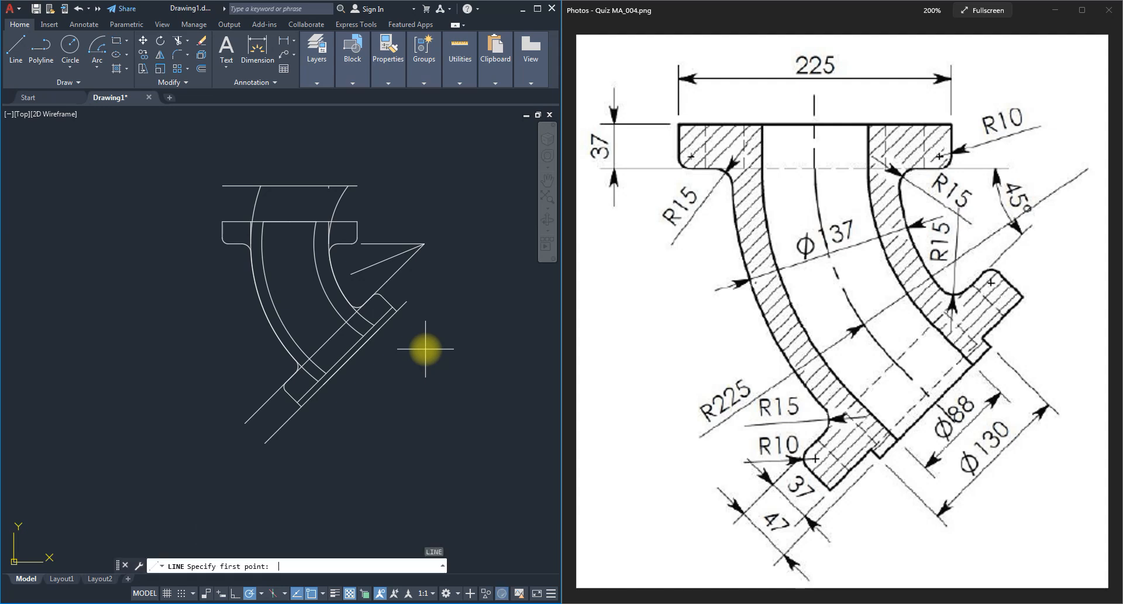
click(383, 320)
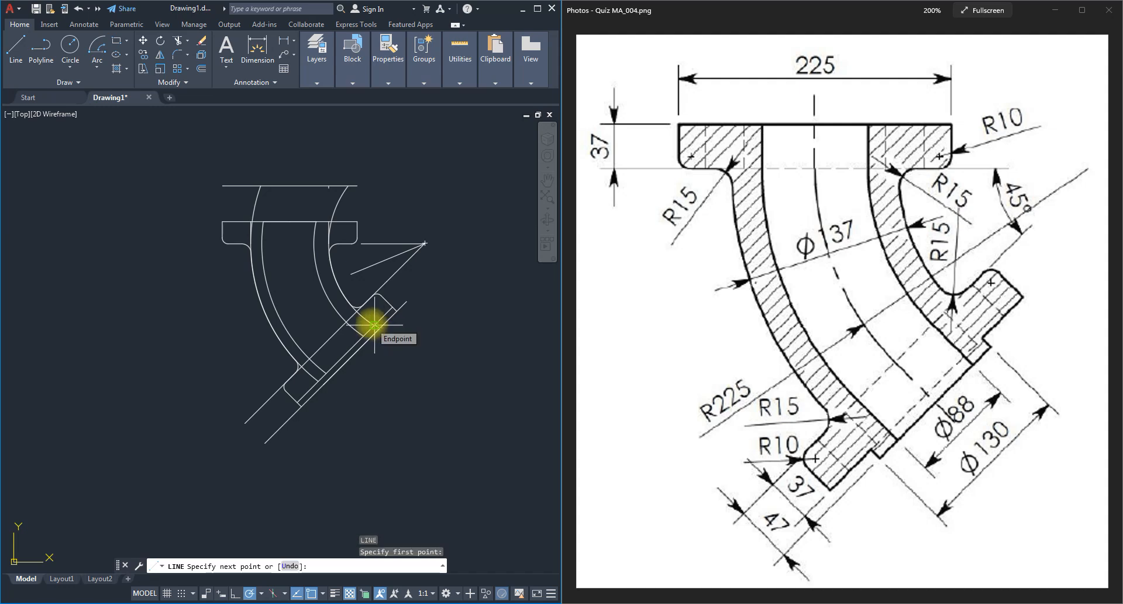
scroll(375, 324, up, 2)
scroll(372, 322, up, 2)
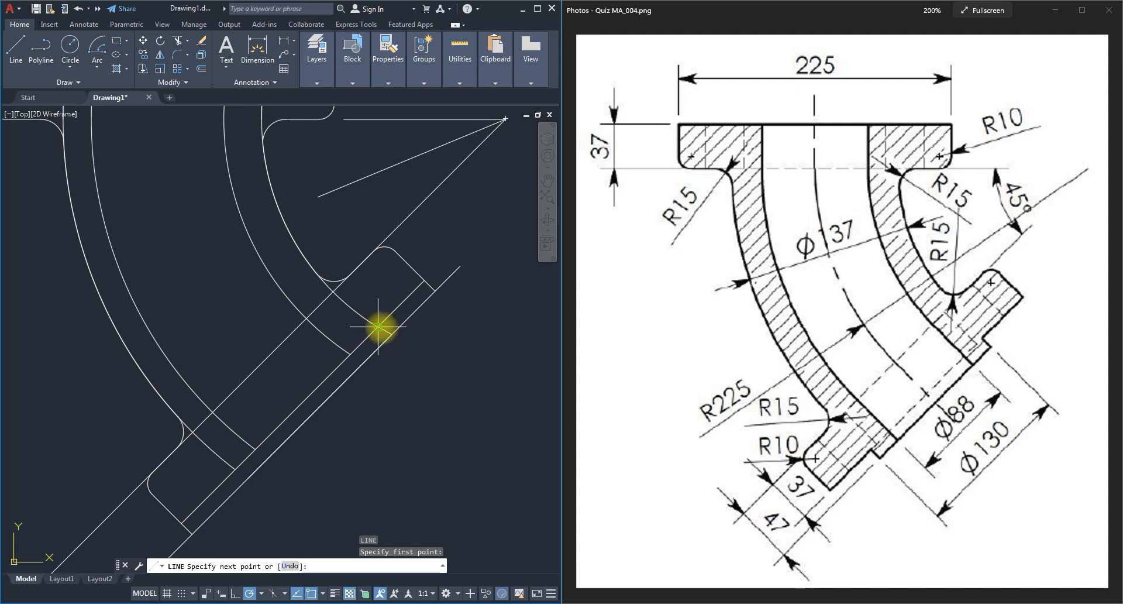
click(378, 325)
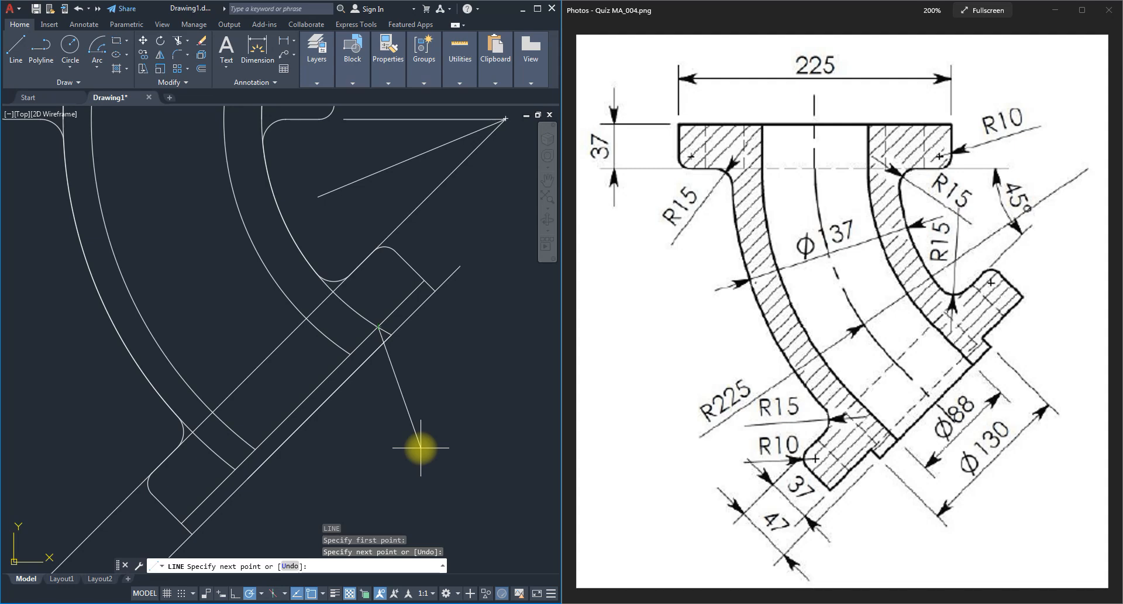
key(Escape)
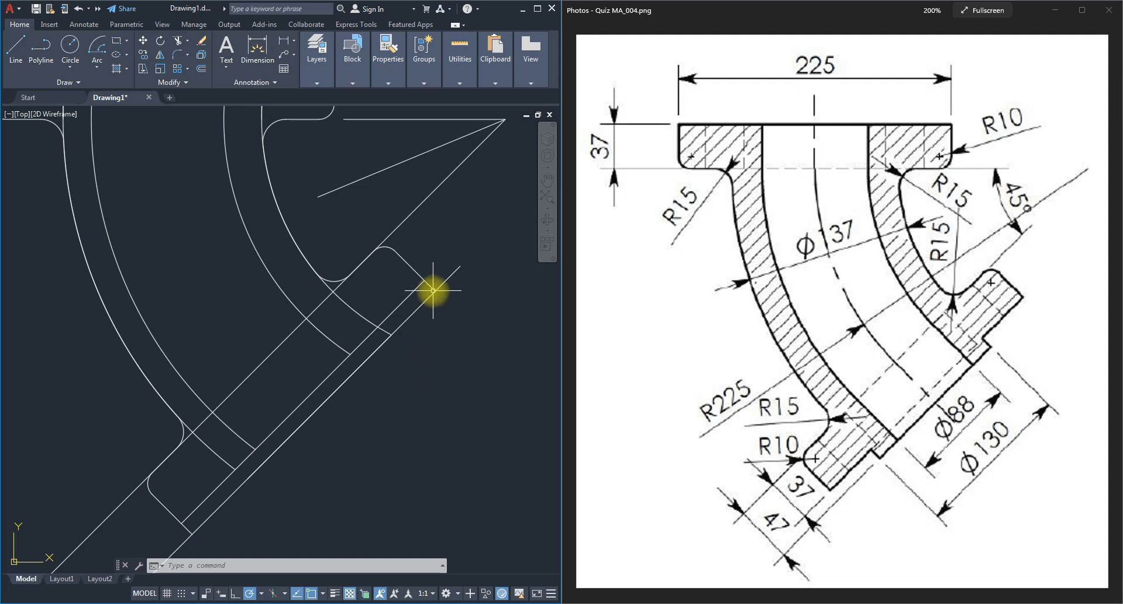
click(384, 331)
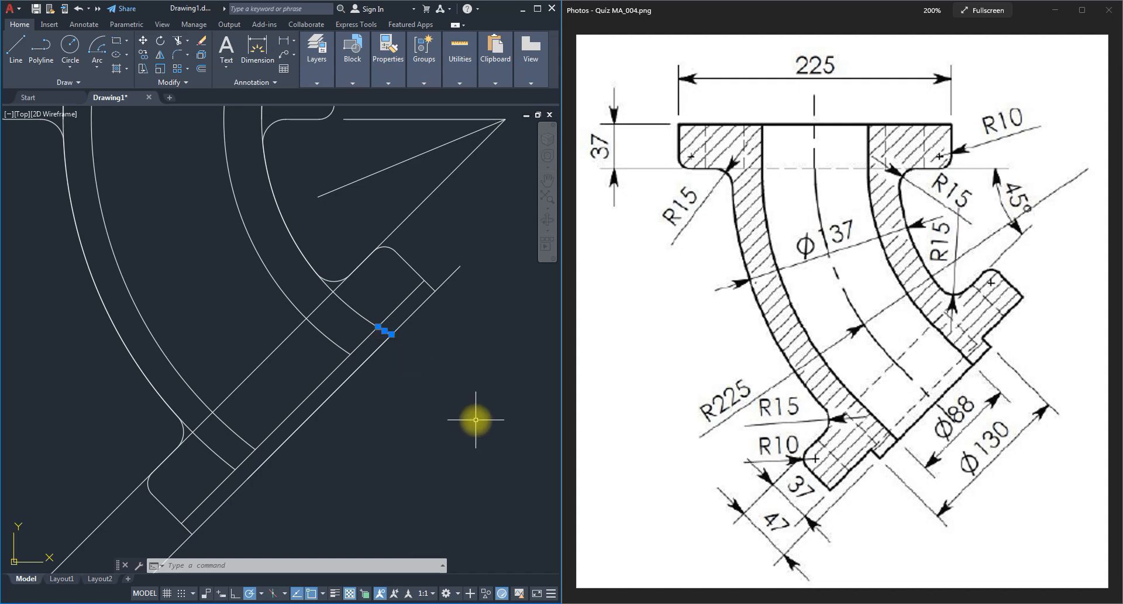
key(Delete)
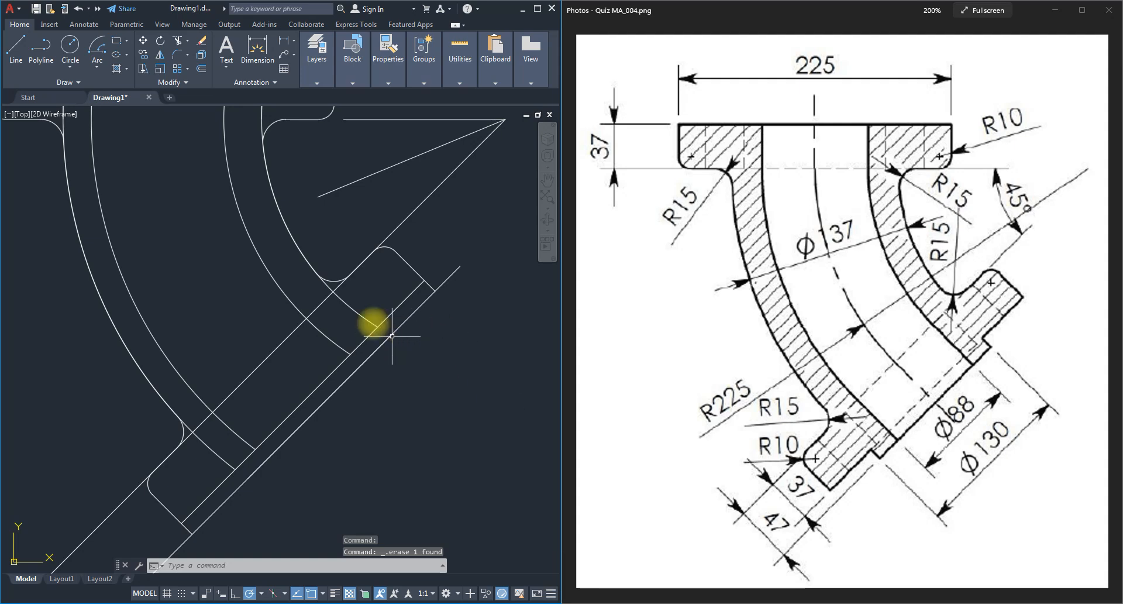
- Draw a short line from the inner-bend outside wall arc's end on the flange face across to the 47 offset line
click(16, 51)
click(377, 326)
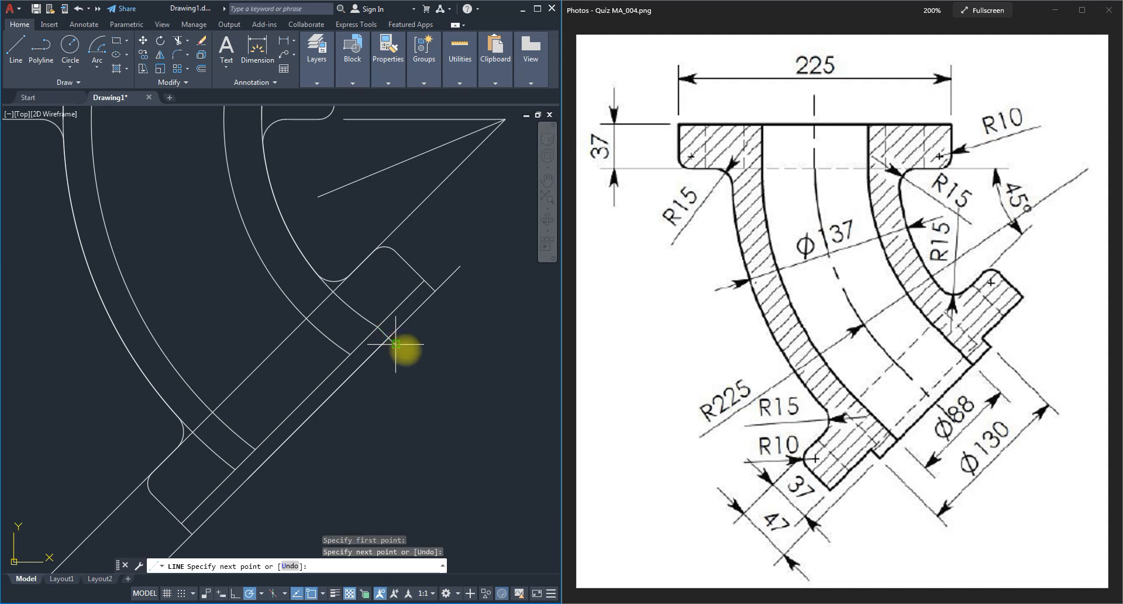
key(Escape)
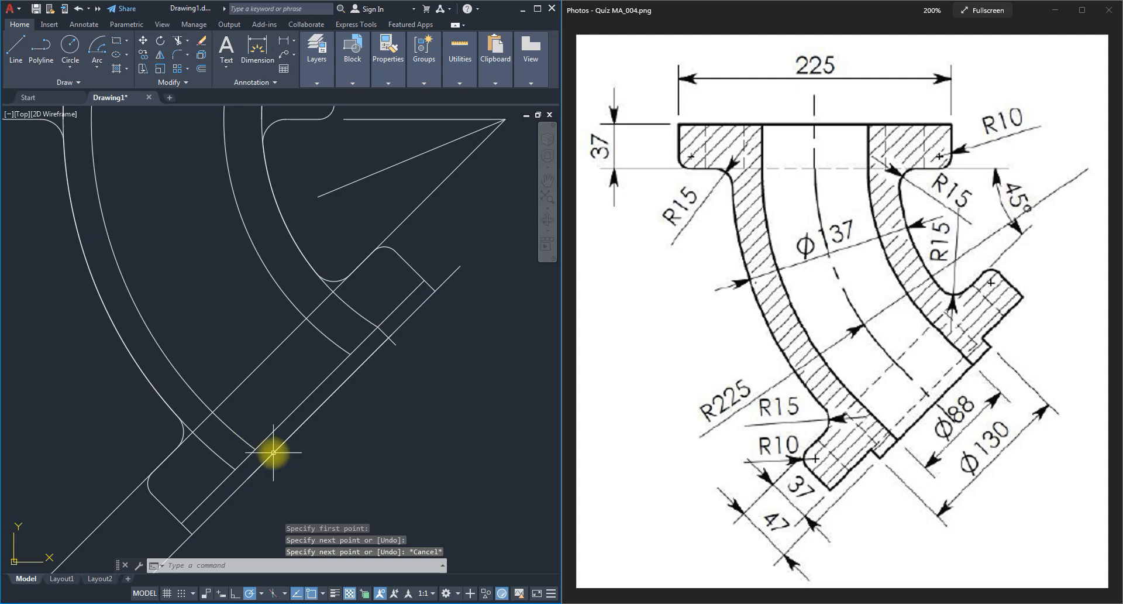
key(space)
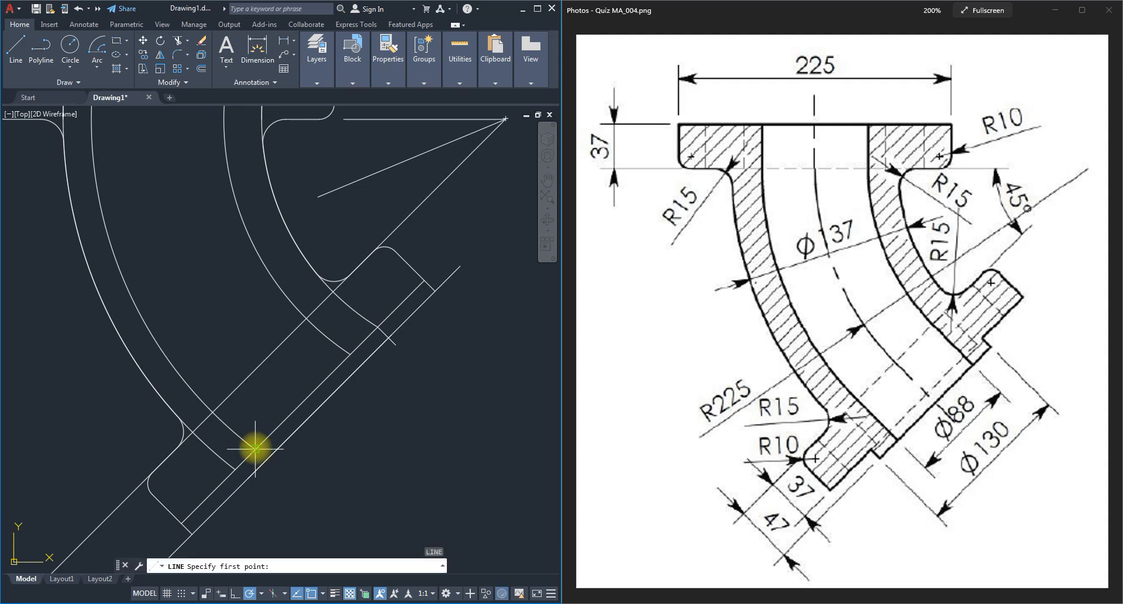
click(255, 448)
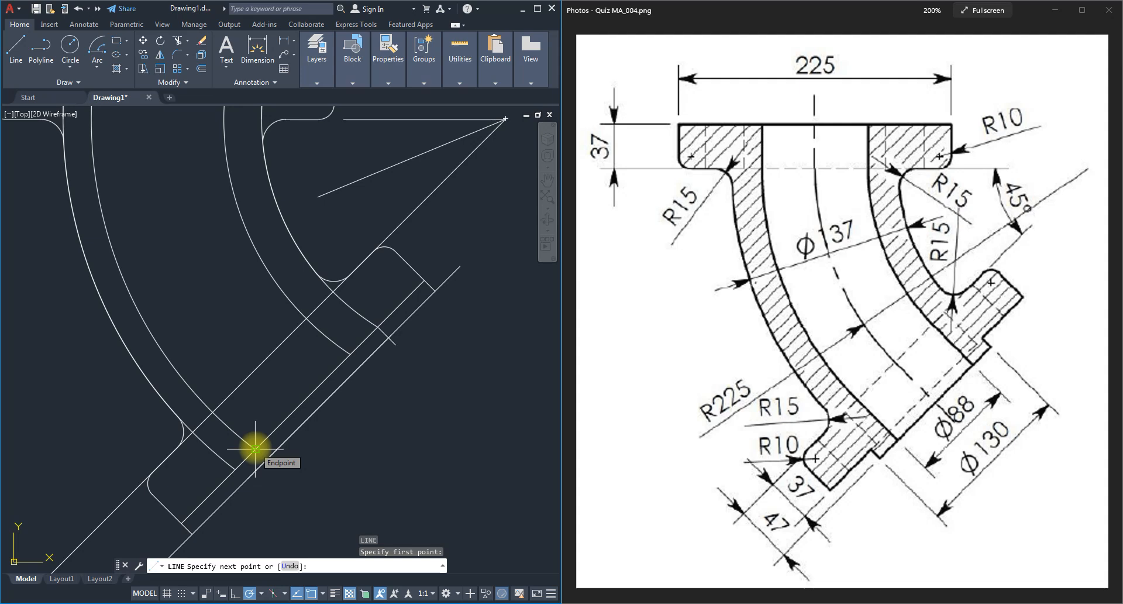
key(Escape)
- Draw a line about 23.6 long at 315° from the outer-bend outside wall arc's end on the flange face across the 47 offset line
text(1)
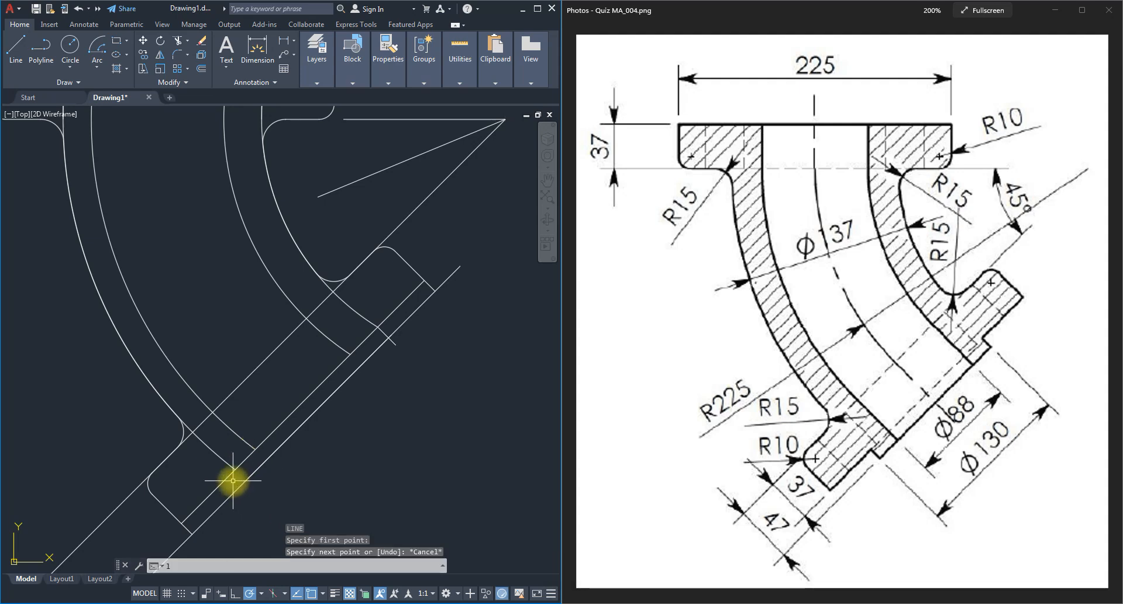
key(space)
click(235, 469)
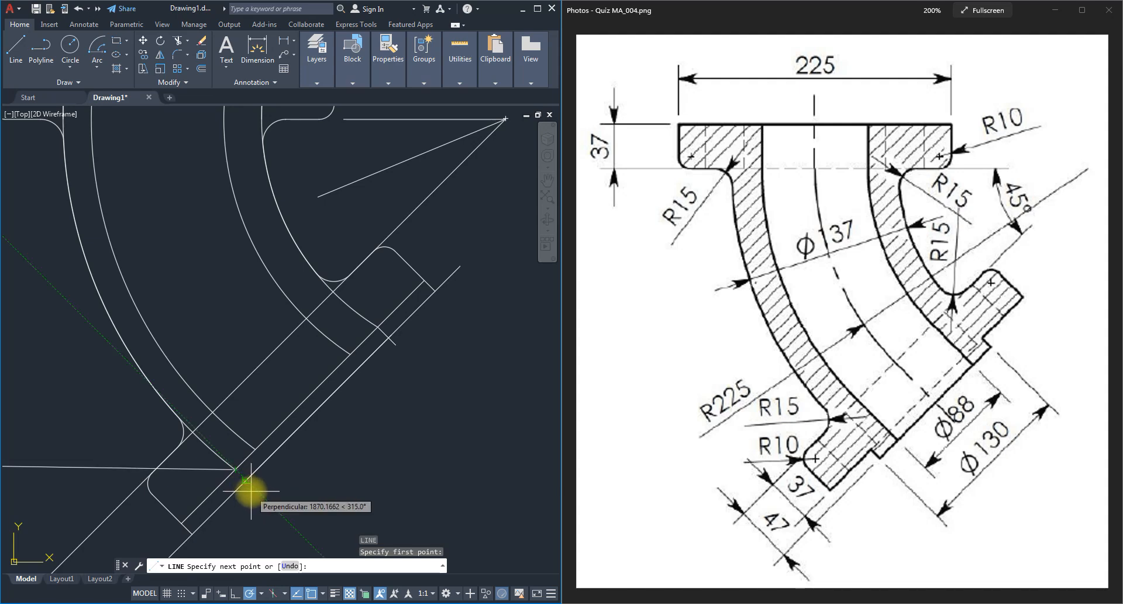
click(253, 491)
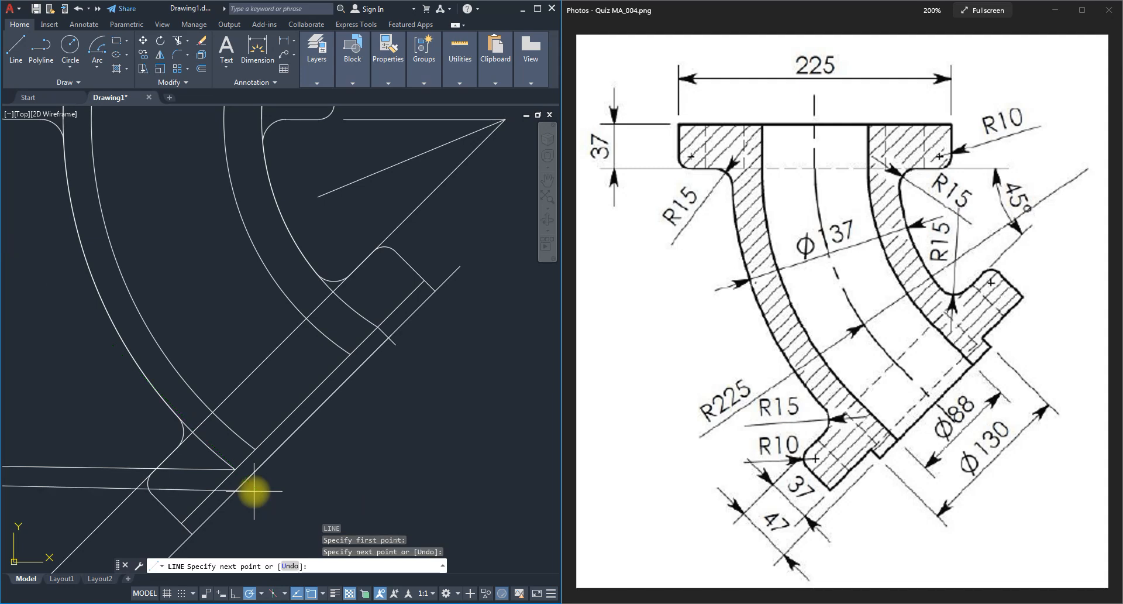
key(ctrl+z)
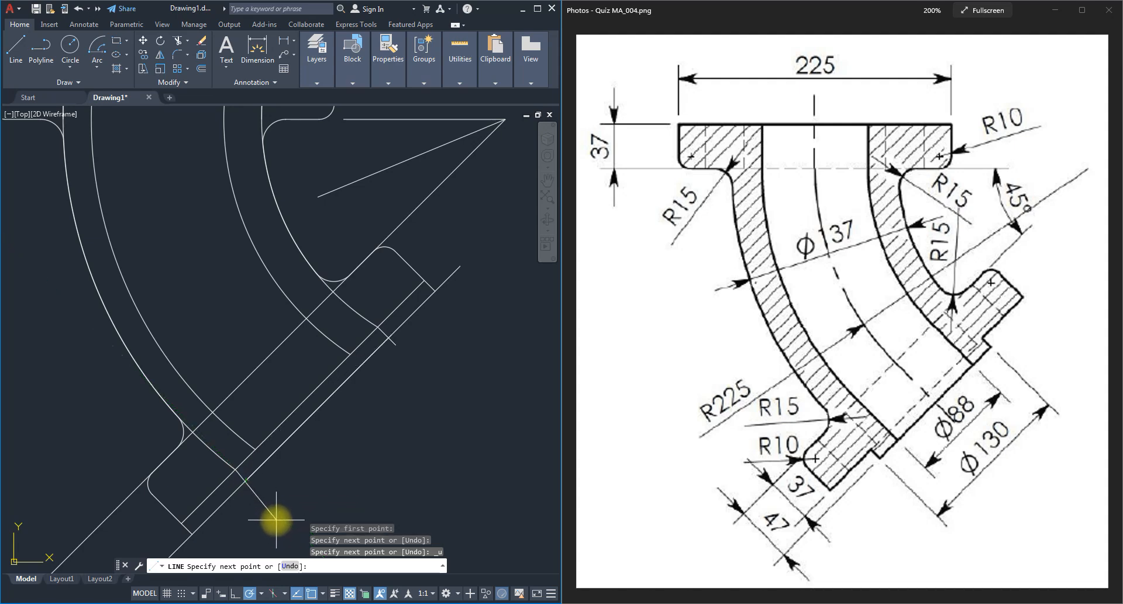
click(276, 519)
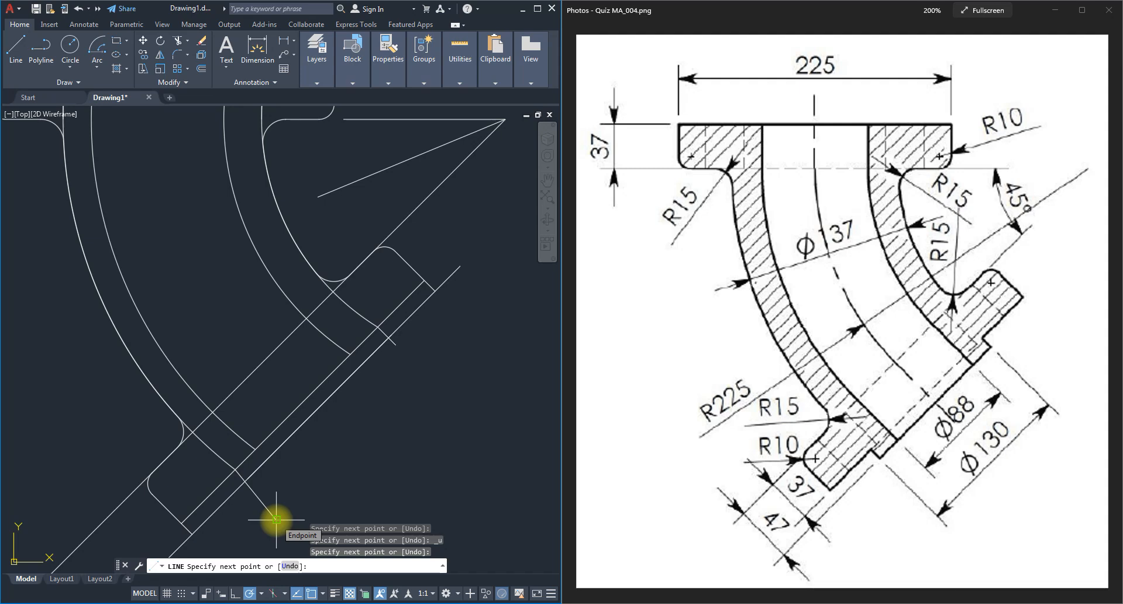
text(u)
key(Return)
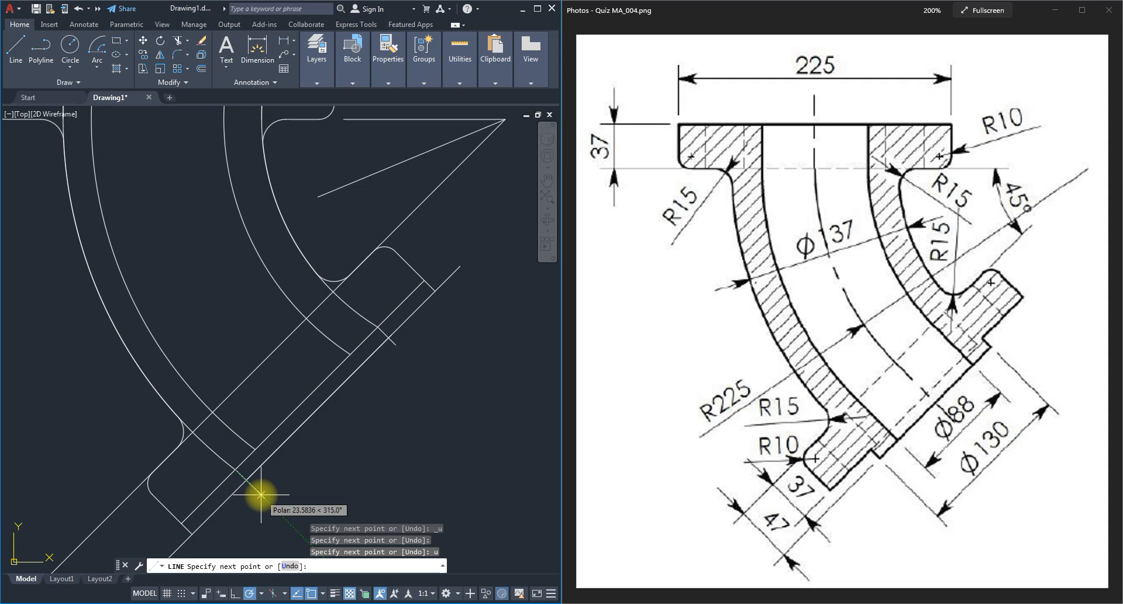
click(261, 494)
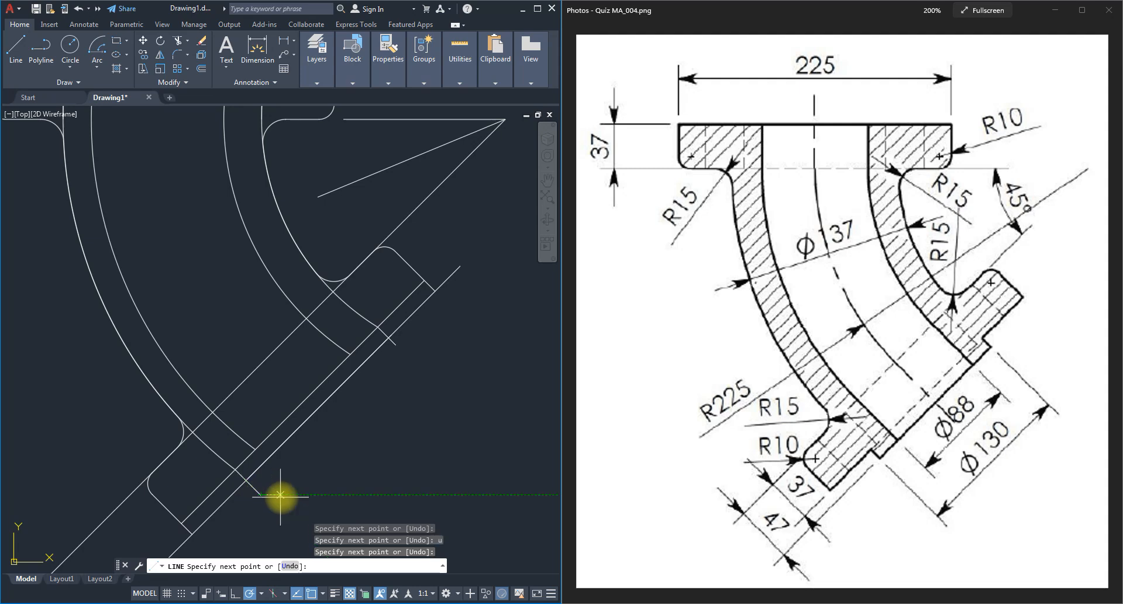
key(Escape)
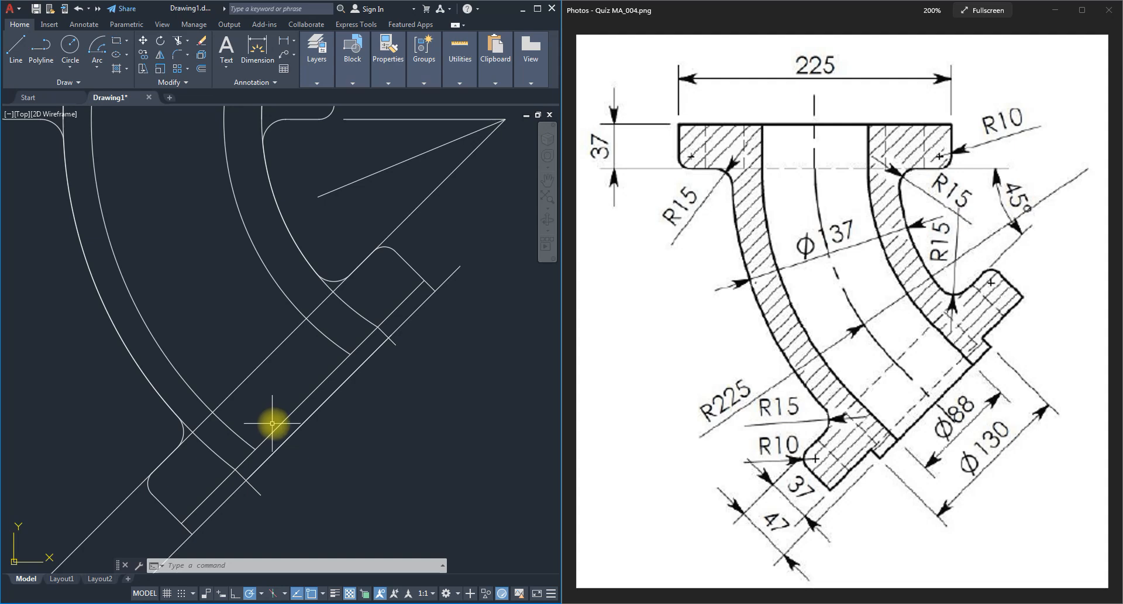
- Trim away the two outside wall arcs inside the lower flange, including the leftover pieces behind the R15 fillets
text(tr)
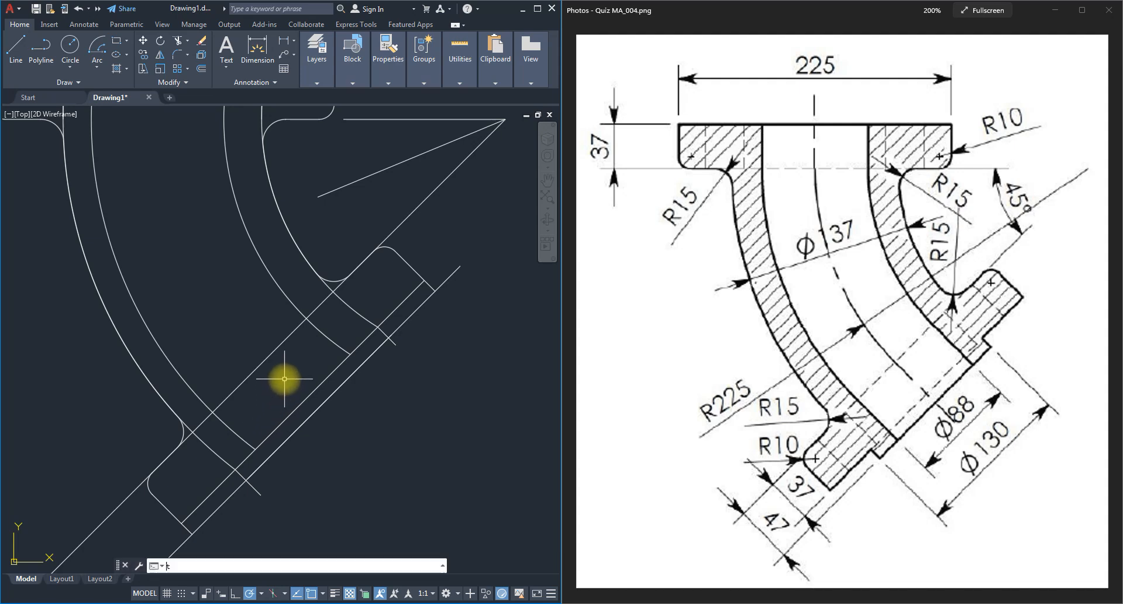
key(Return)
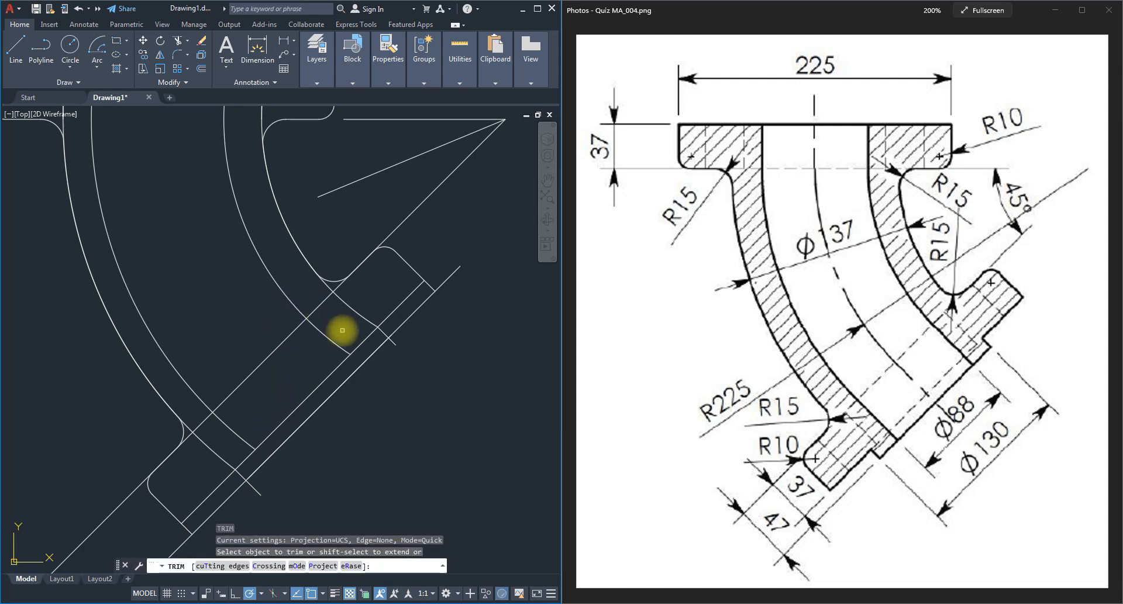
click(343, 300)
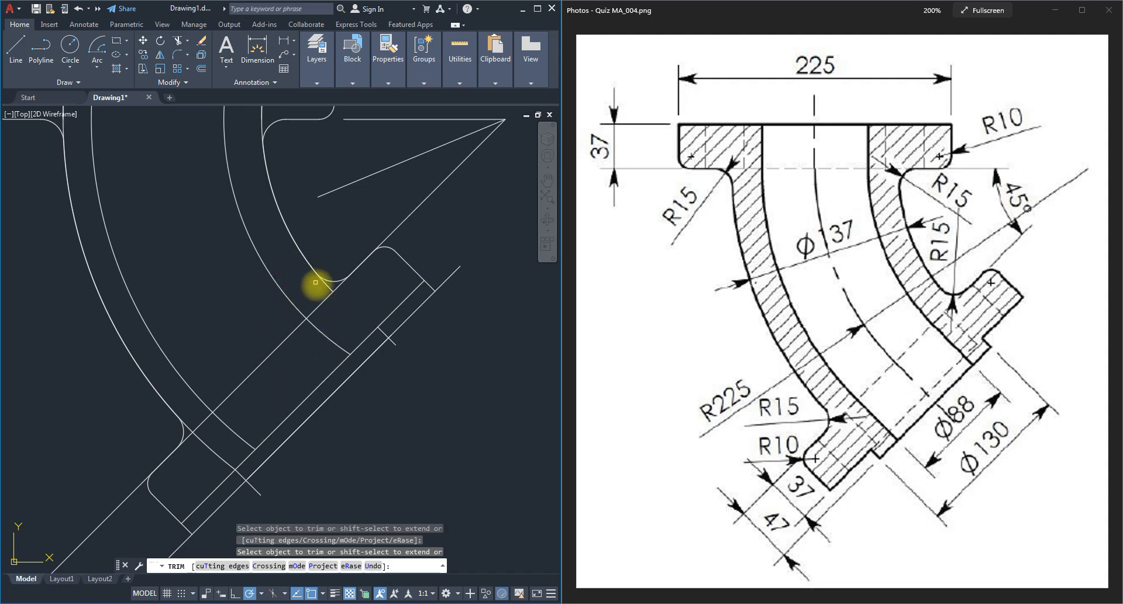
click(325, 283)
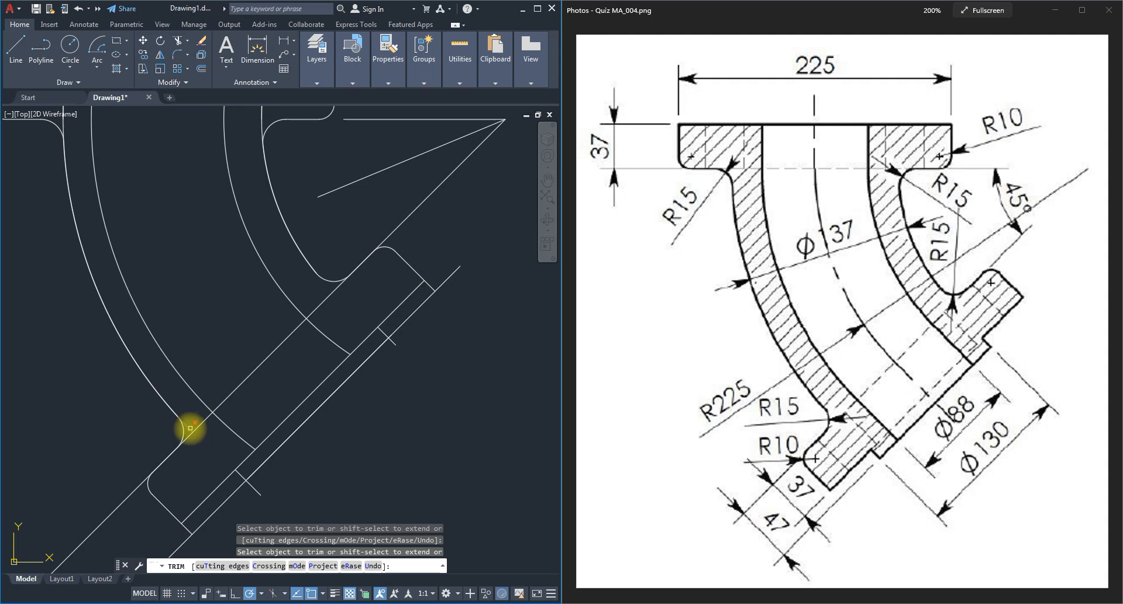
click(190, 428)
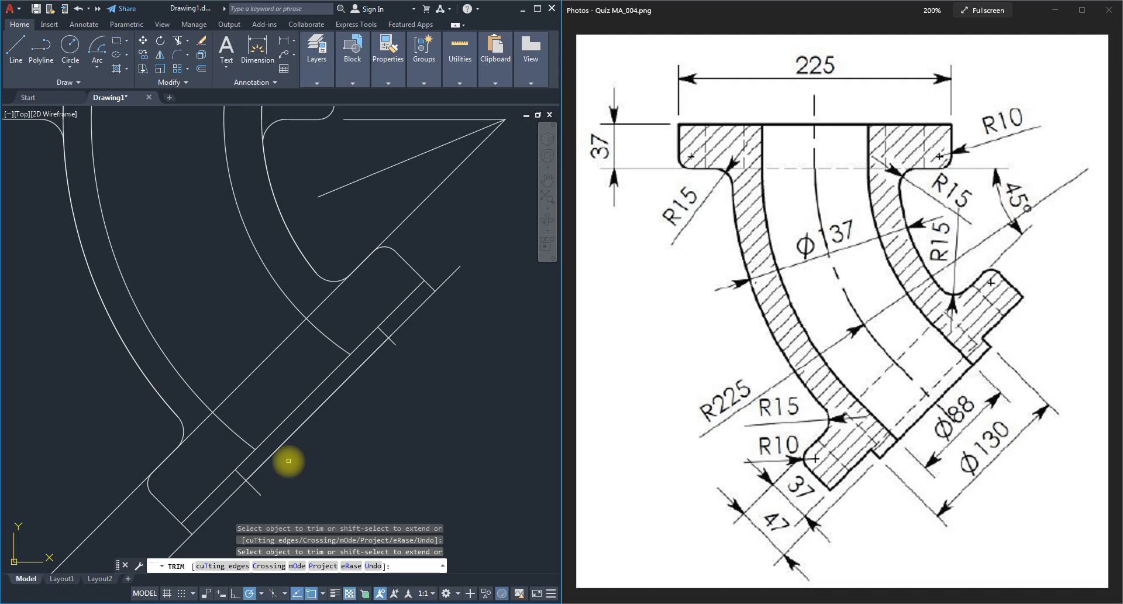
key(Escape)
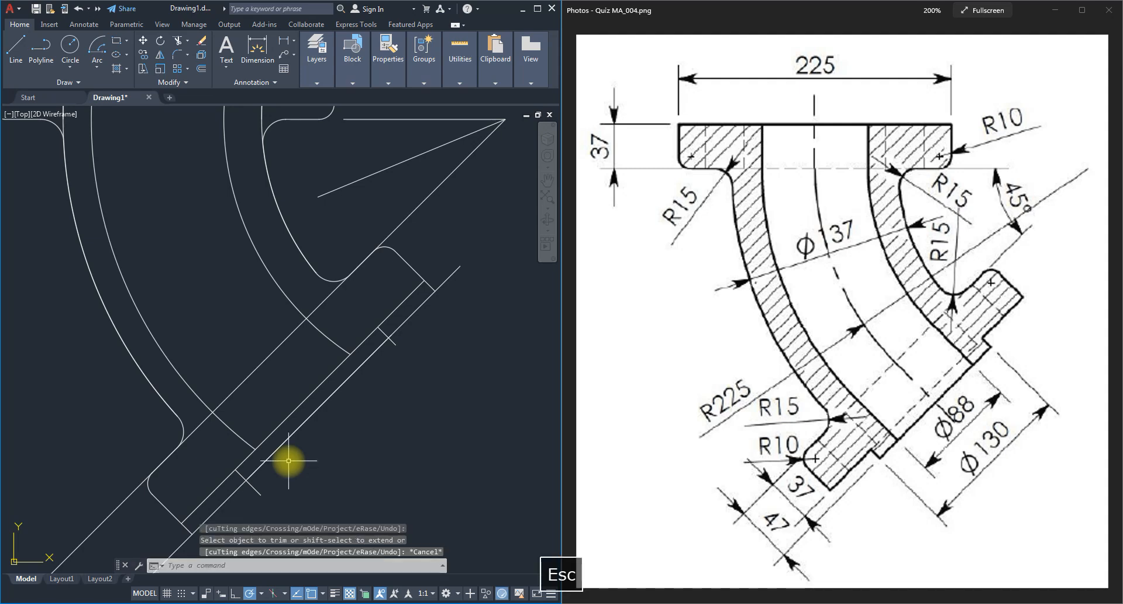
click(243, 439)
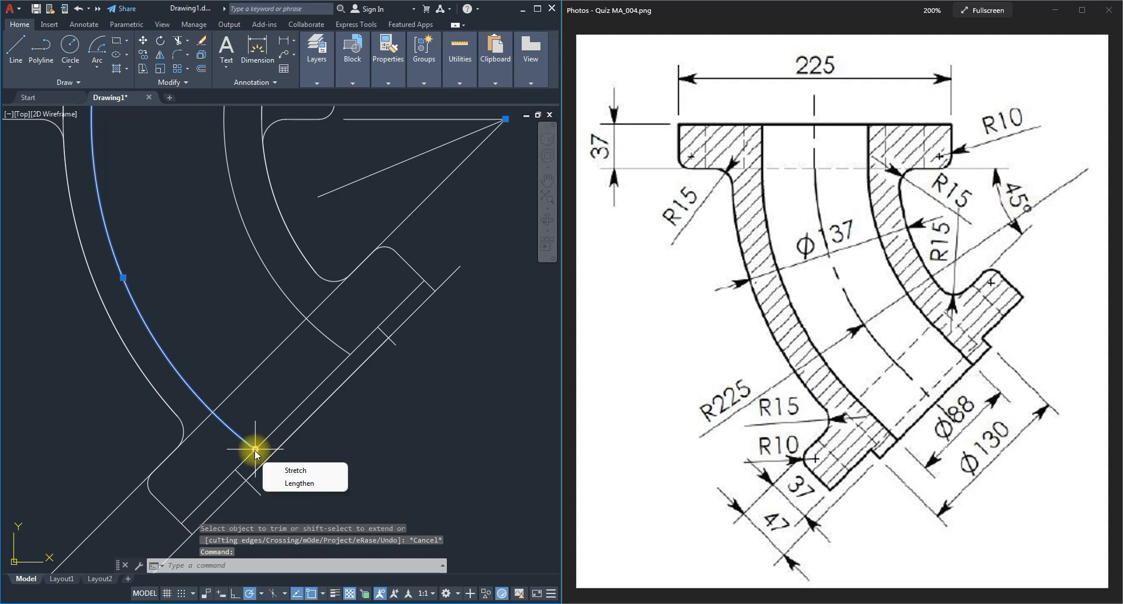
click(256, 448)
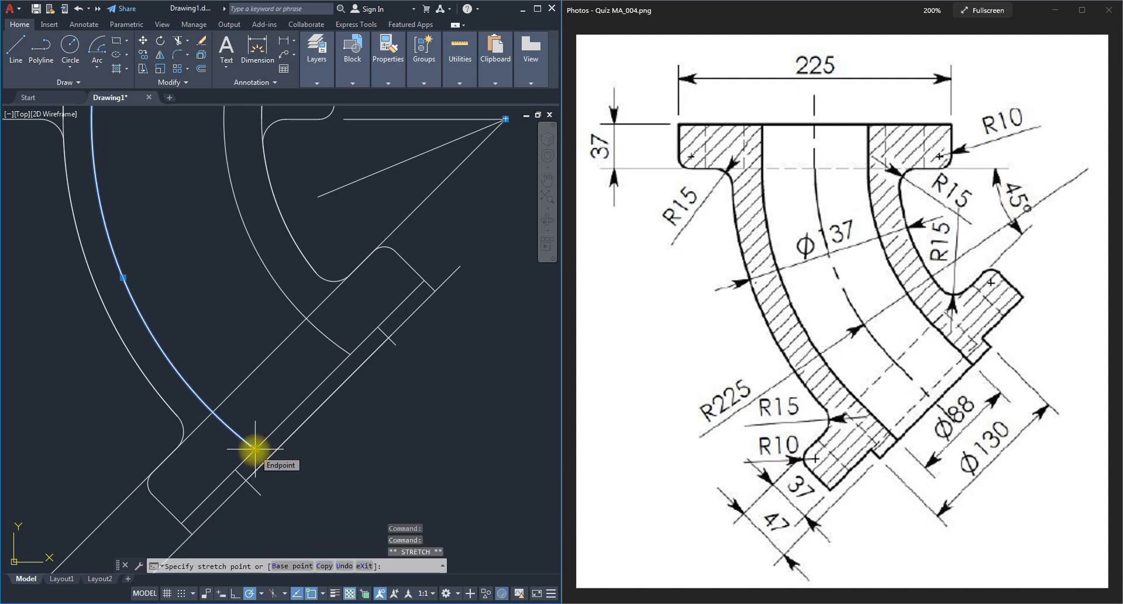
key(Escape)
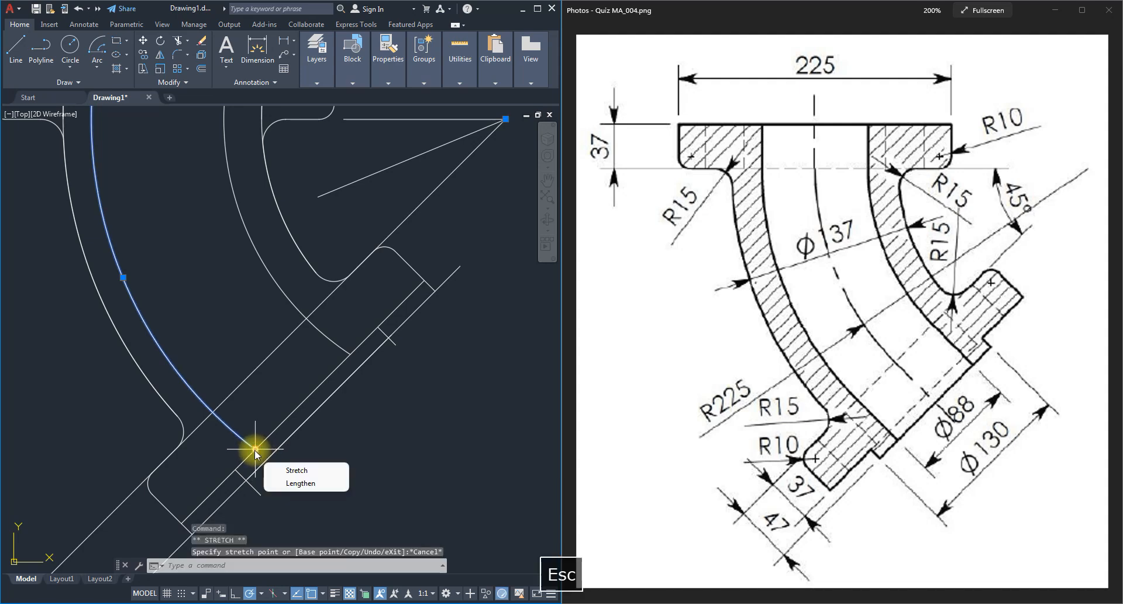
key(Escape)
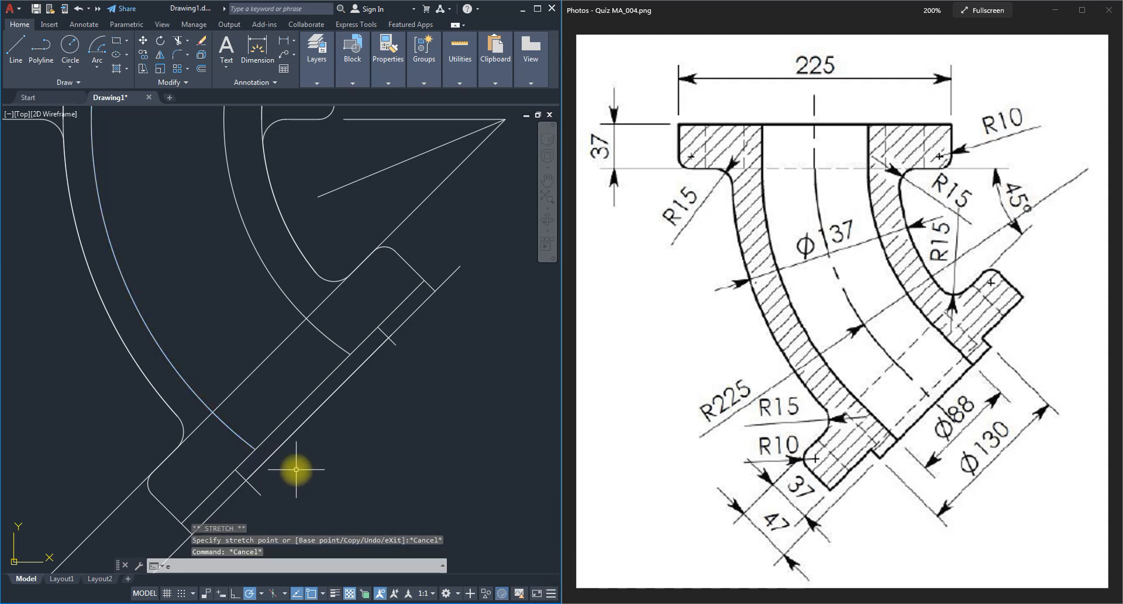
- Extend the two bore arcs from the lower flange's face line to the 47 offset line
text(ex)
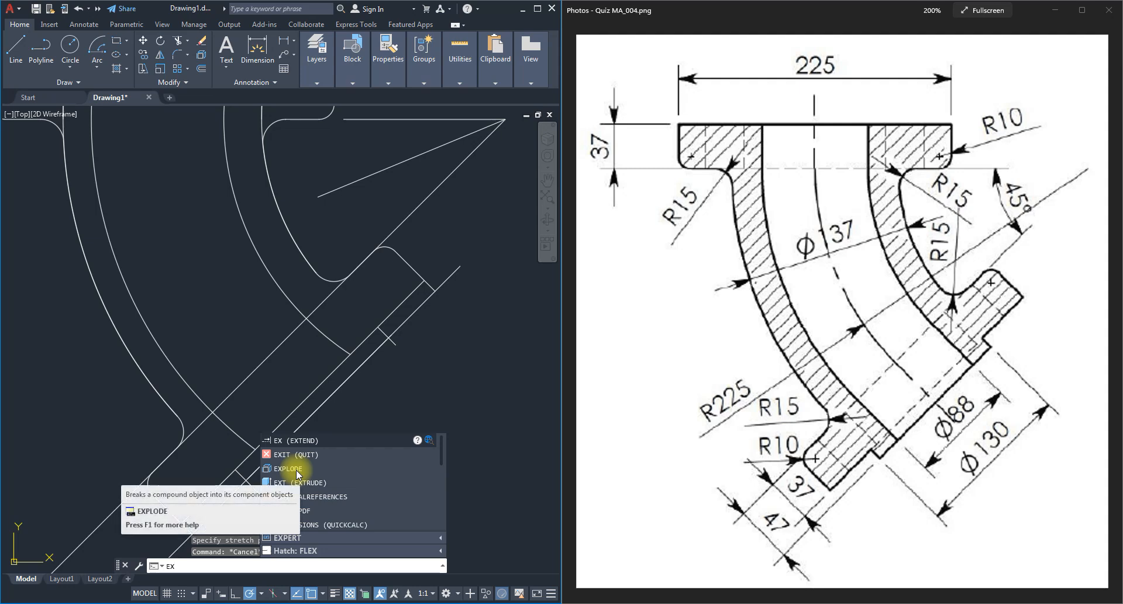
key(Return)
click(288, 436)
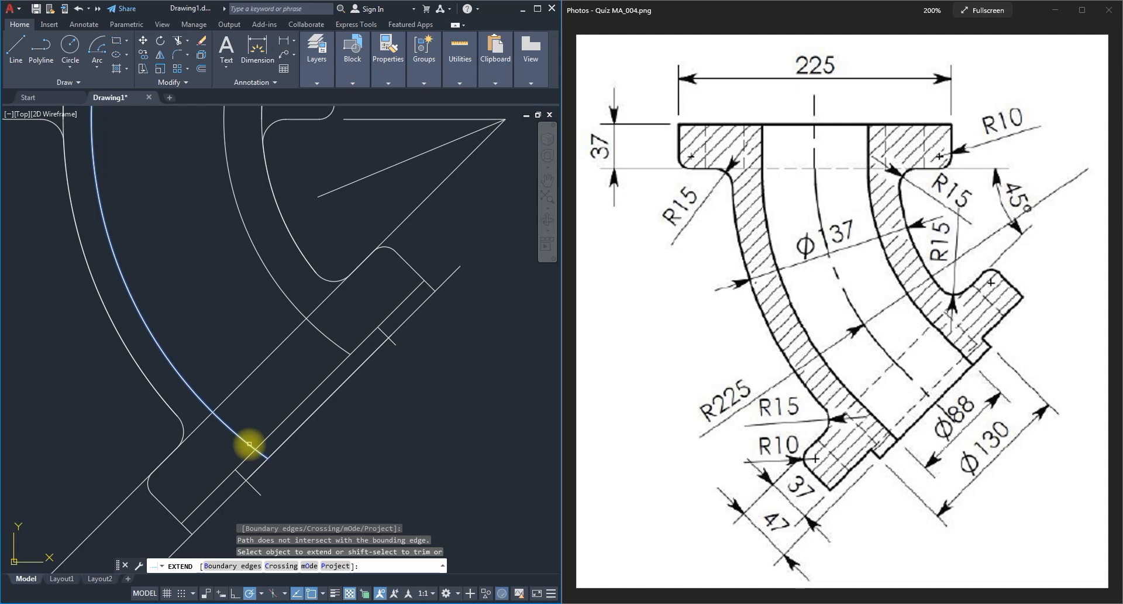
click(249, 444)
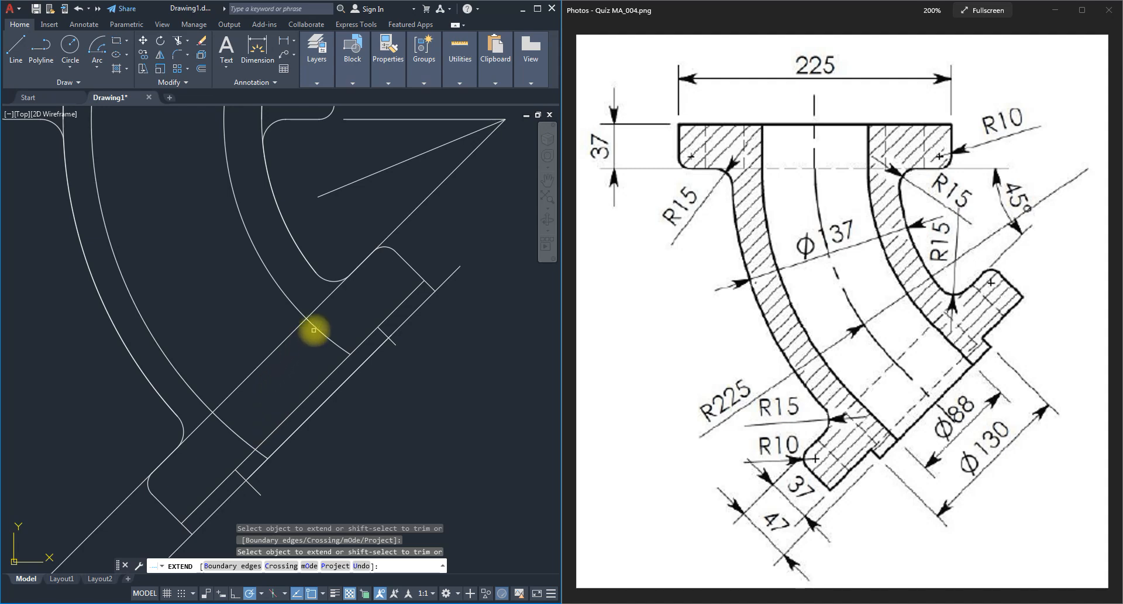
click(315, 329)
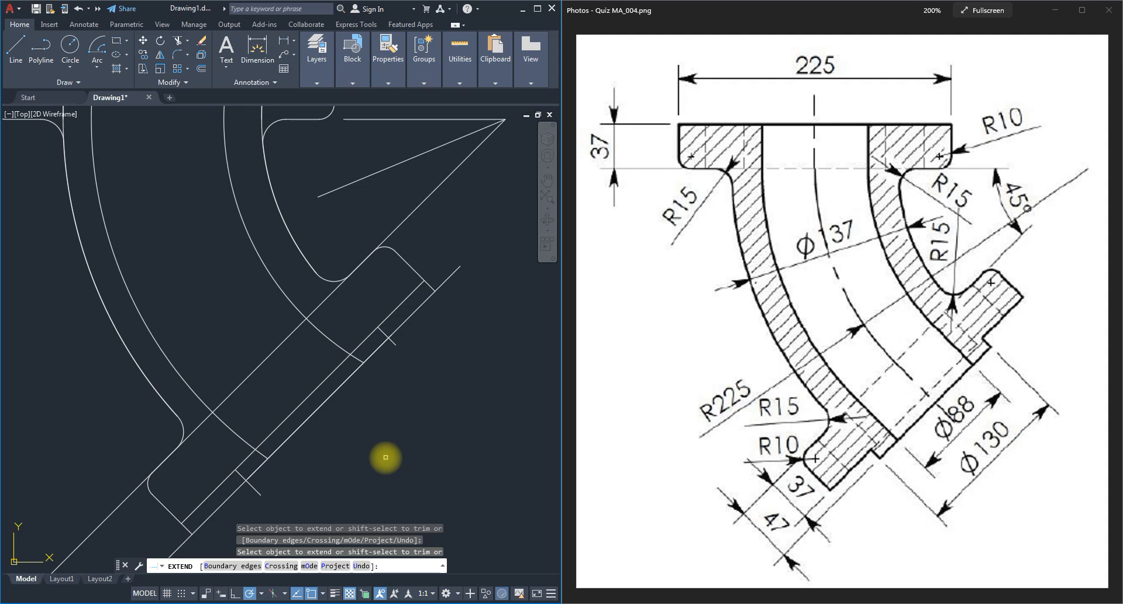
key(Escape)
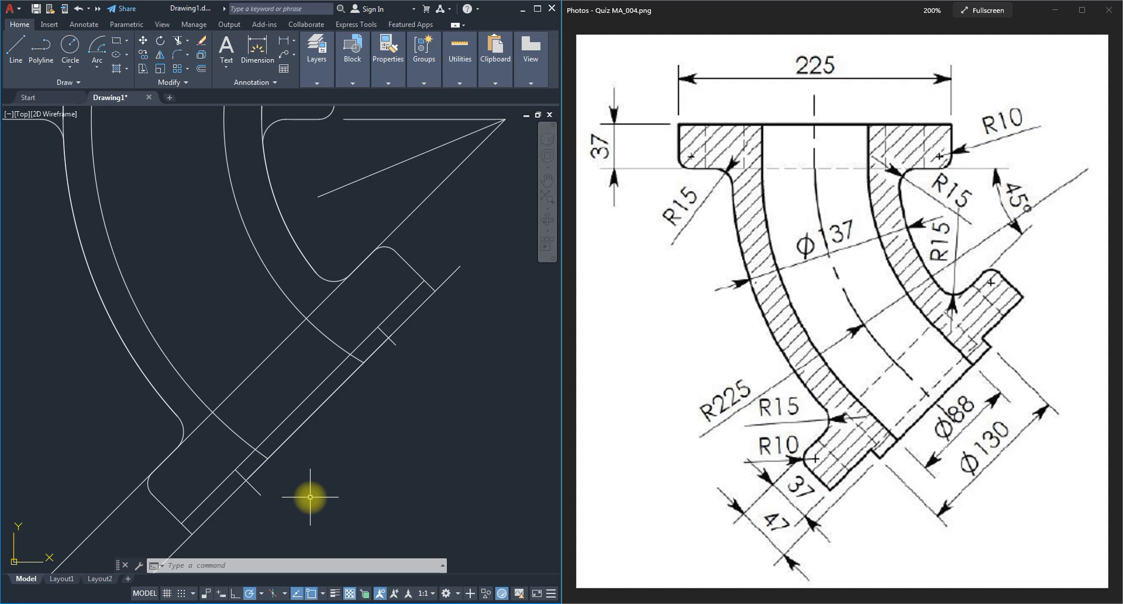
- Trim the two bore arcs between the lower flange's back edge line and its face line
scroll(310, 497, up, 2)
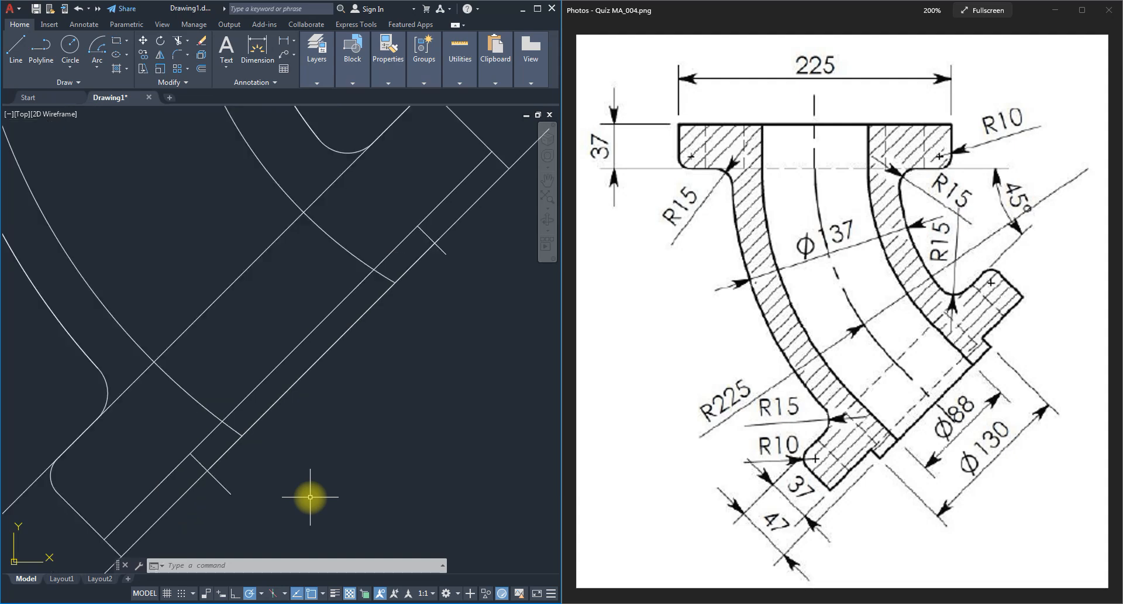
scroll(319, 503, down, 2)
scroll(318, 502, down, 2)
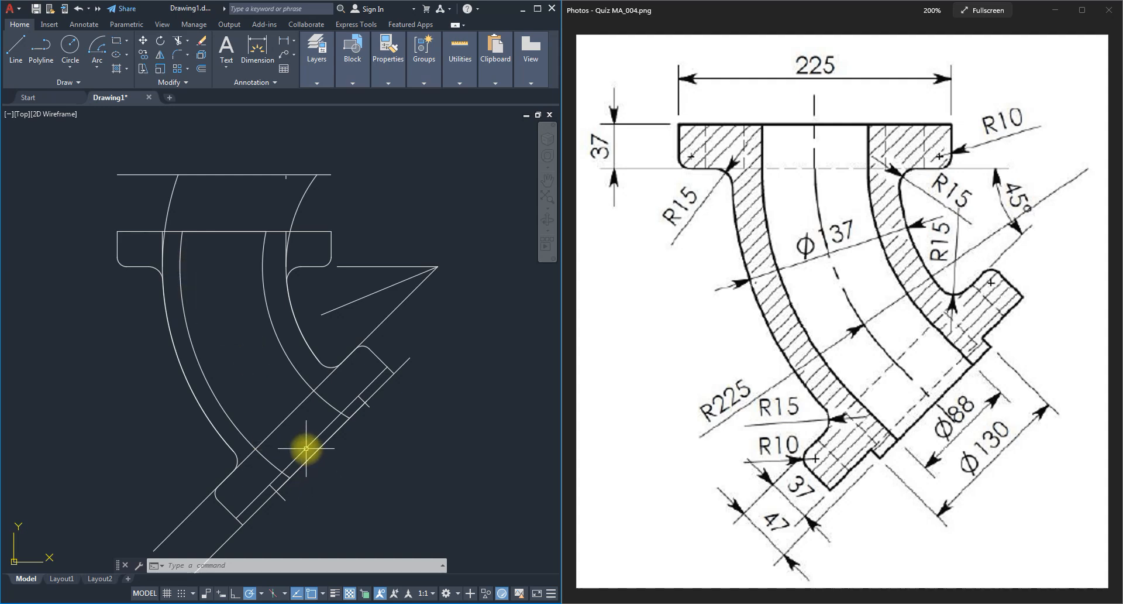
text(tr)
key(Return)
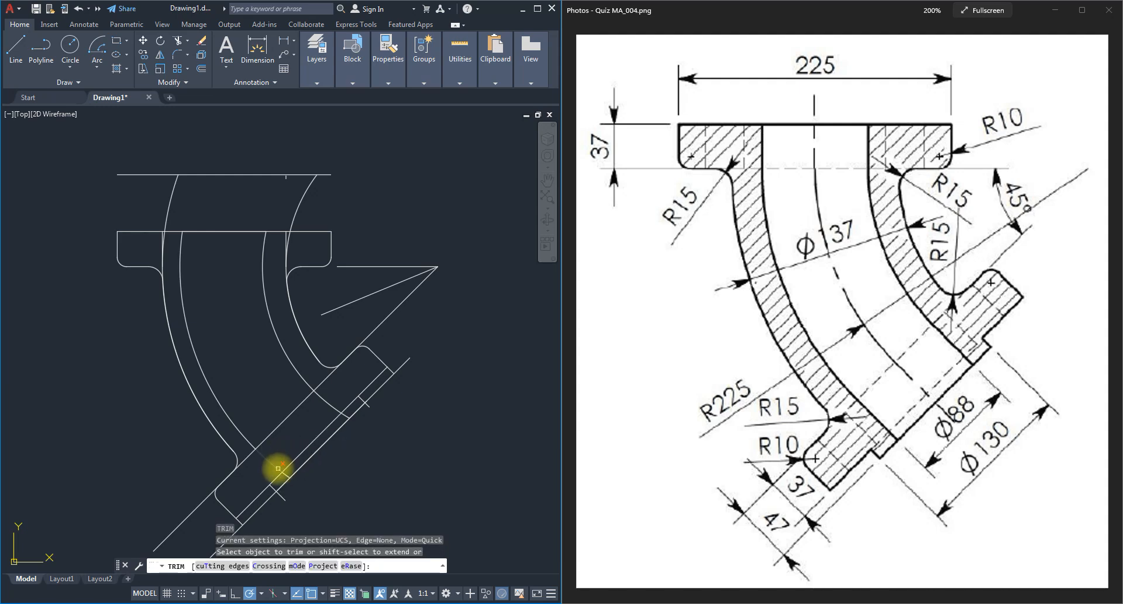
click(274, 466)
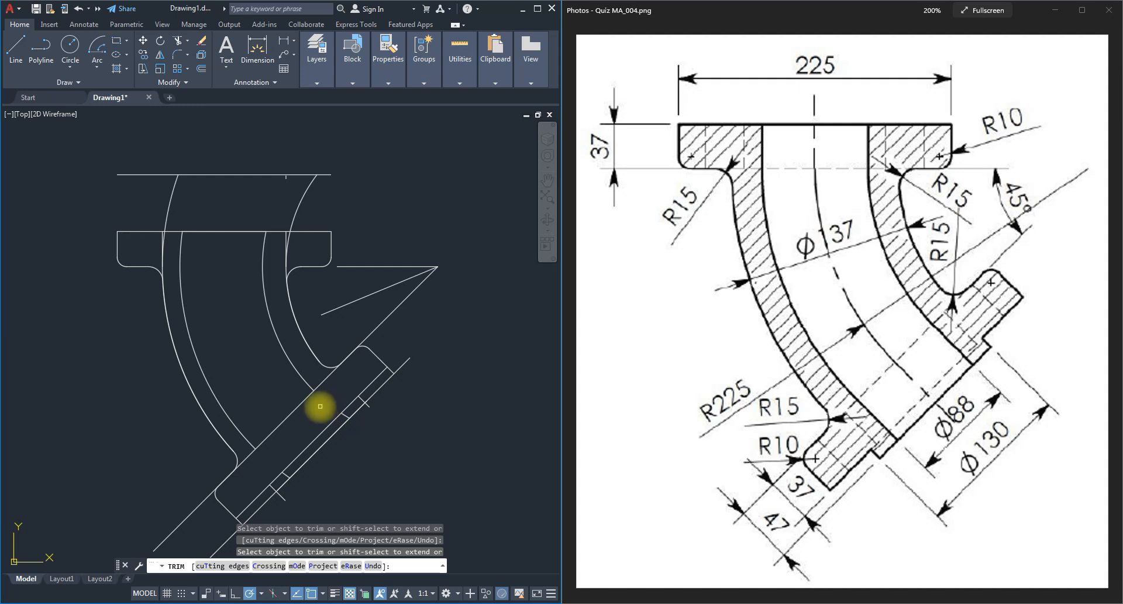
key(Escape)
- Draw a line at 315° from the outer-bend bore arc's end on the flange's back edge line across the flange, past the 47 offset line
text(l)
key(Return)
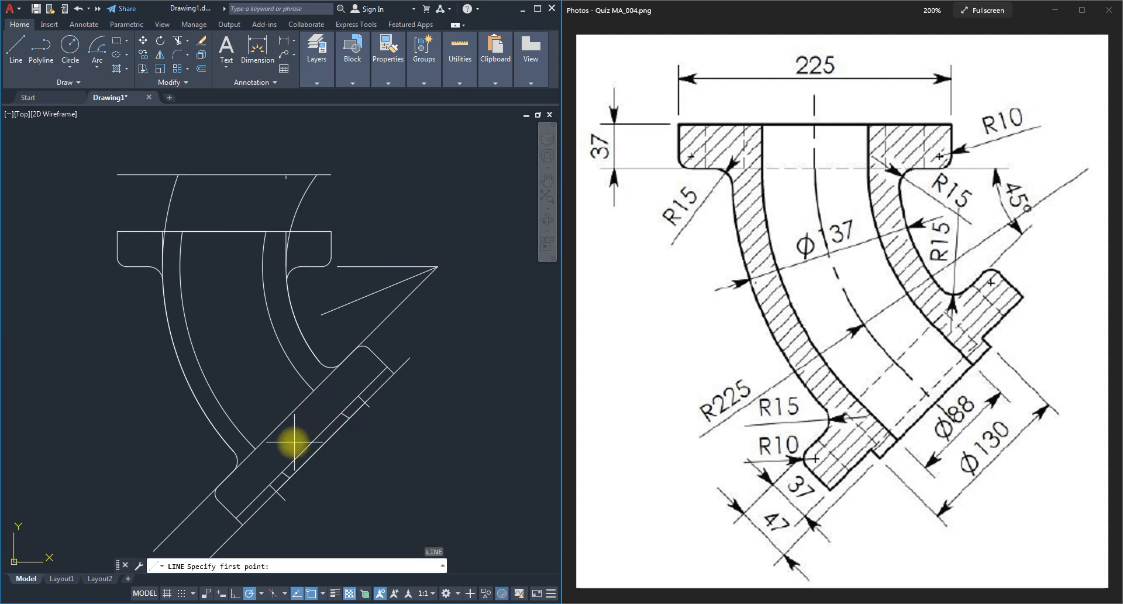
click(247, 447)
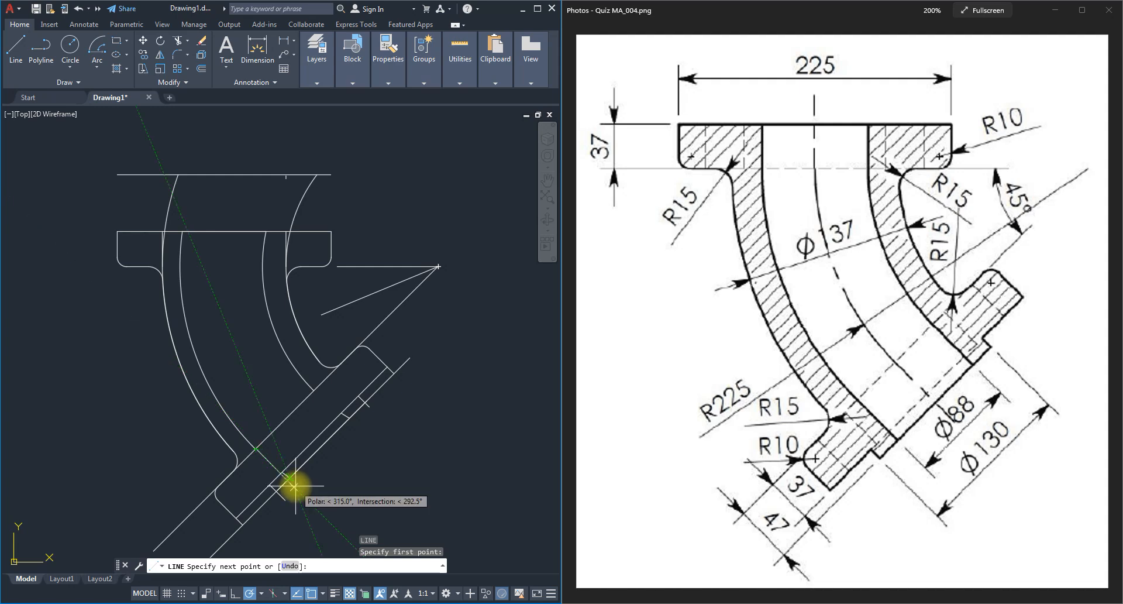
click(294, 486)
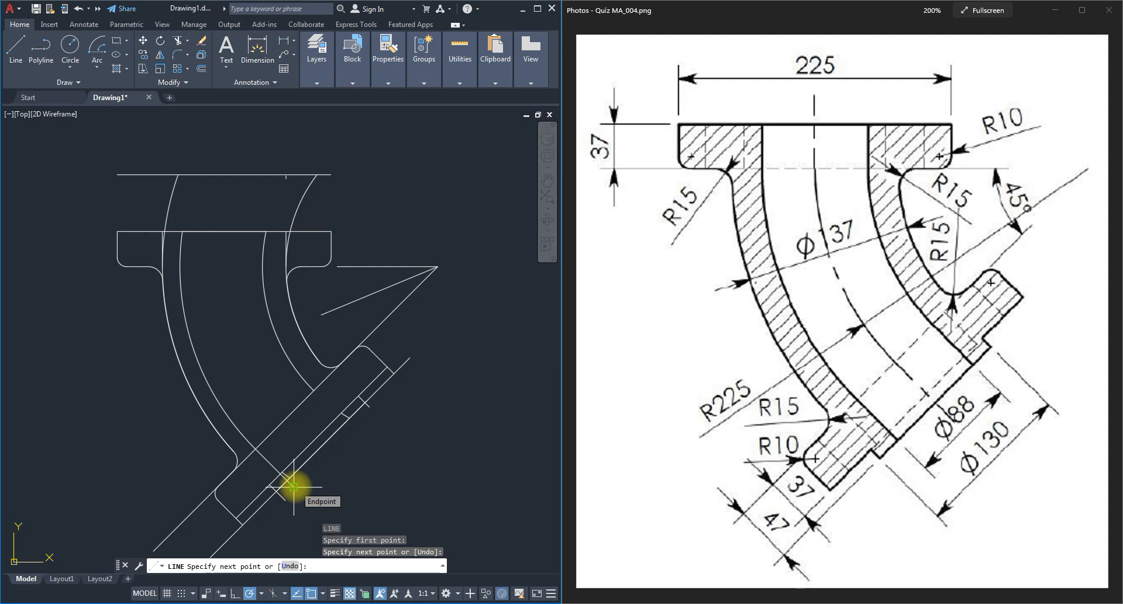
key(Escape)
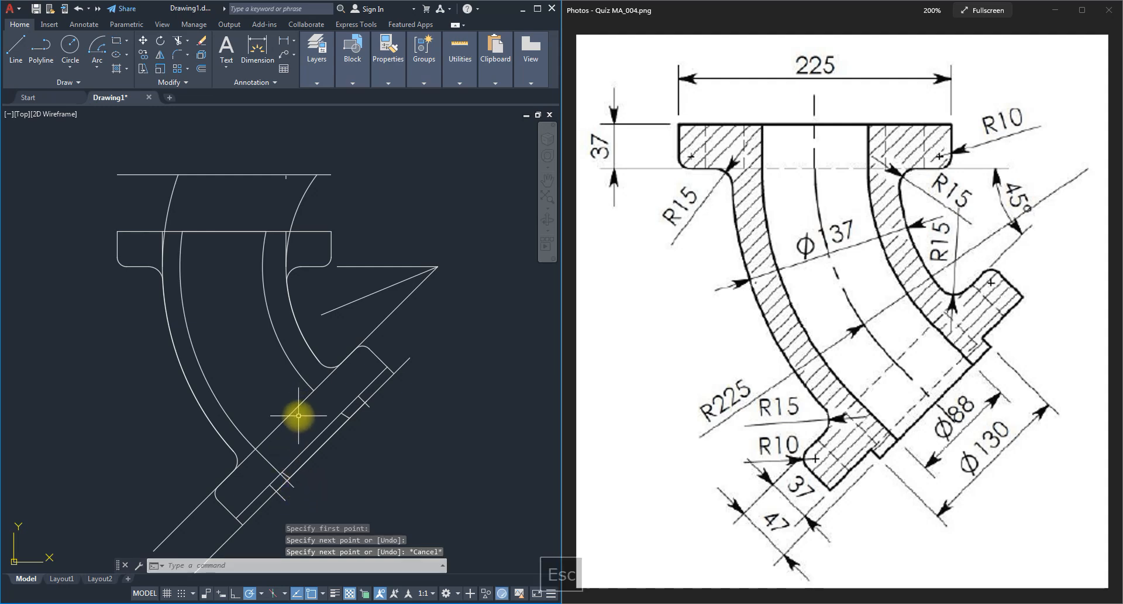
- Draw a line at 315° from the inner-bend bore arc's end on the lower flange's back edge line across the flange, past the 47 offset line
key(space)
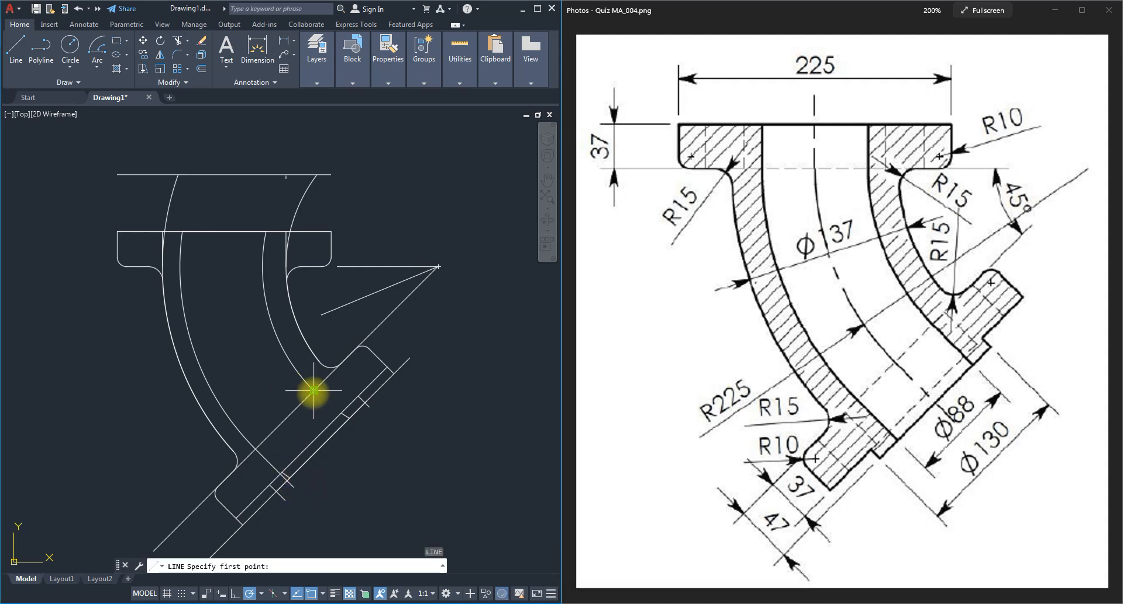
click(313, 390)
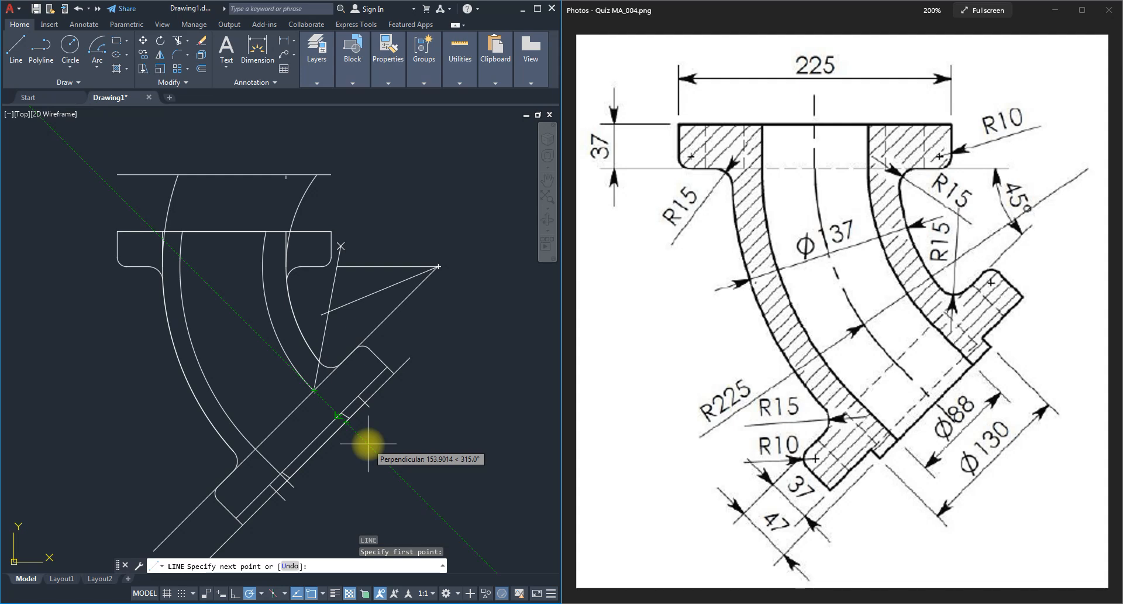
scroll(367, 444, up, 2)
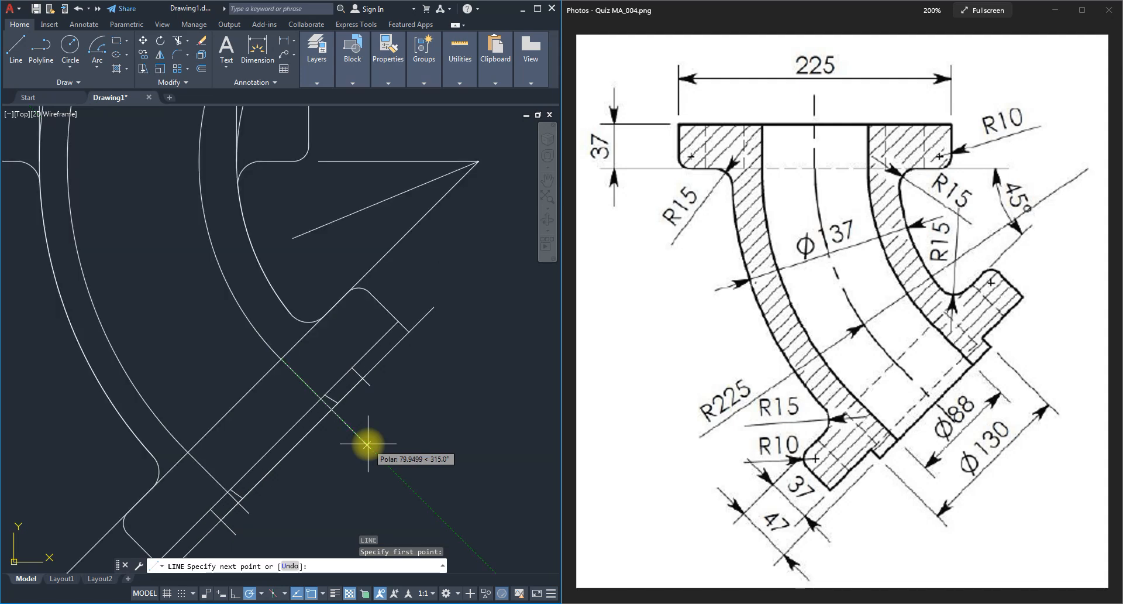
scroll(368, 444, down, 3)
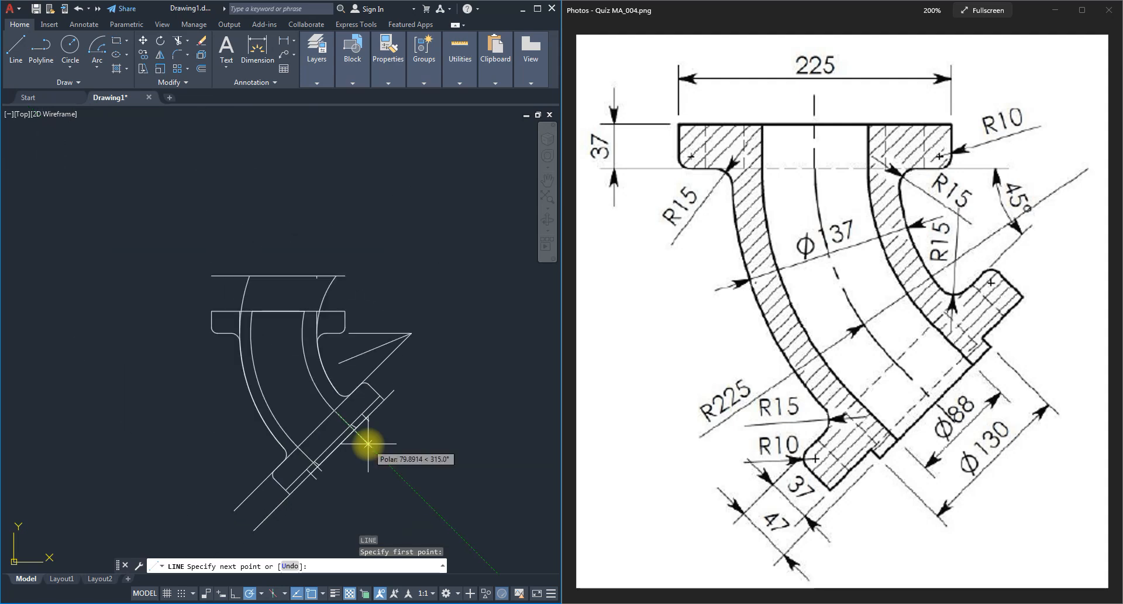
click(372, 446)
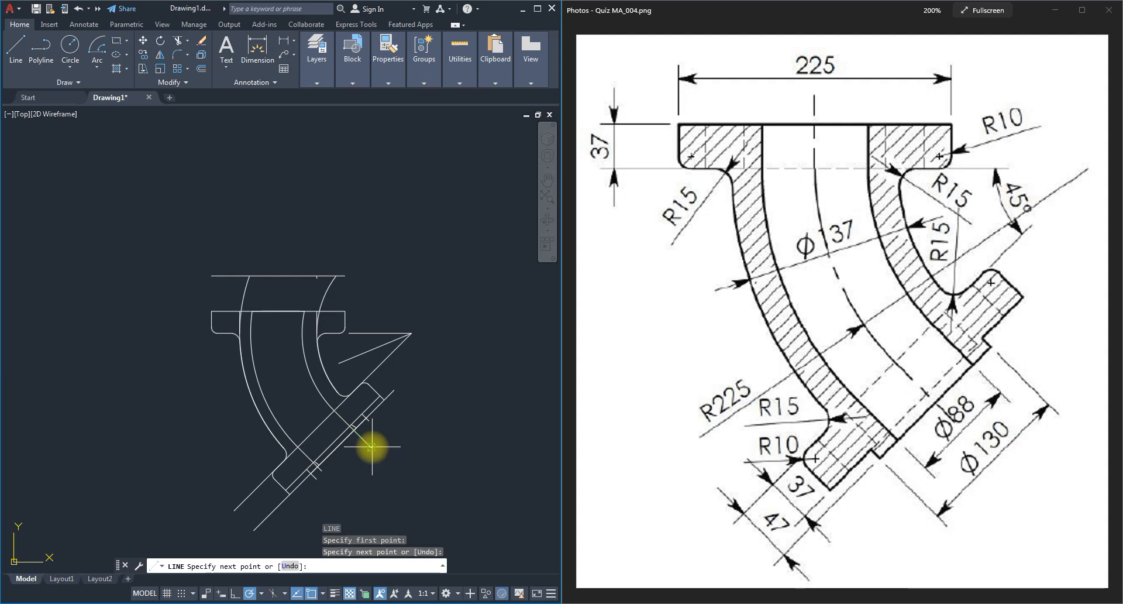
key(Escape)
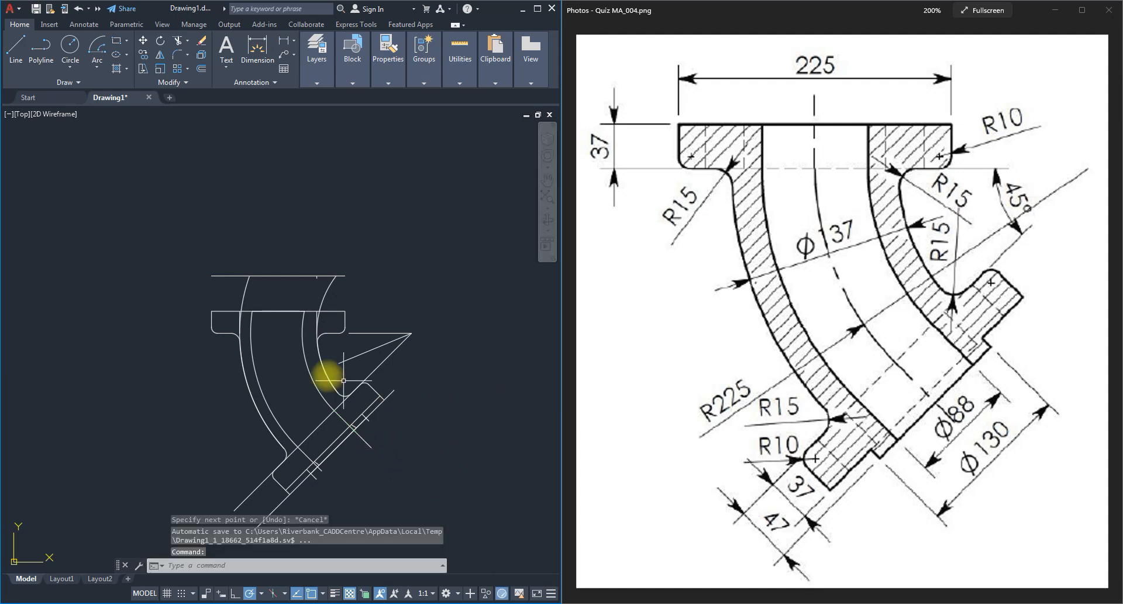
- Draw a horizontal line along the upper flange's underside, joining its two straight edges across the pipe
text(1)
key(Return)
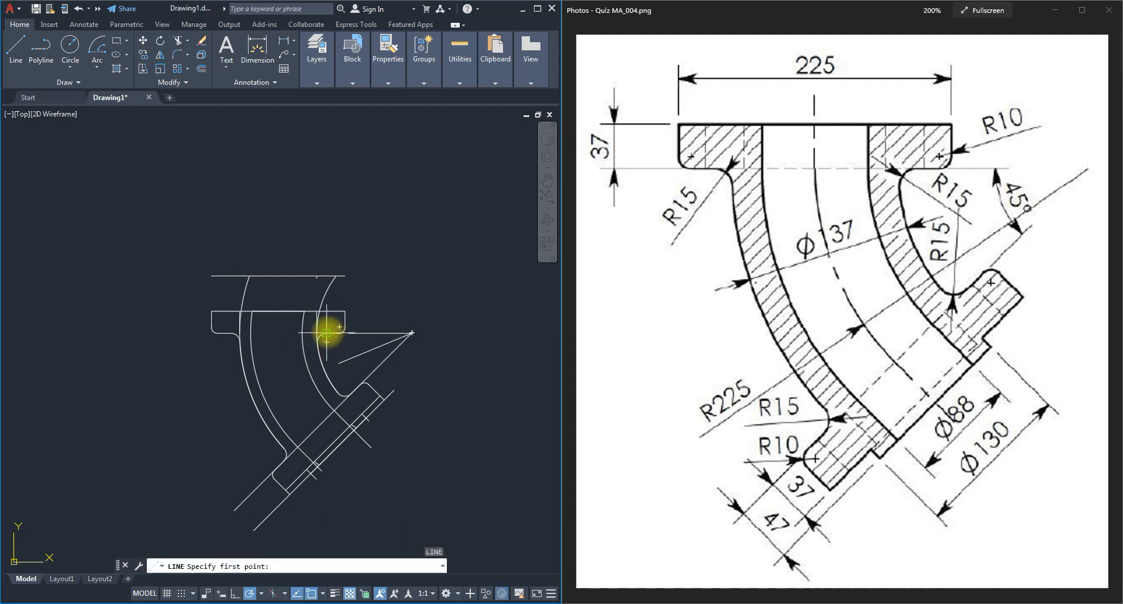
click(326, 332)
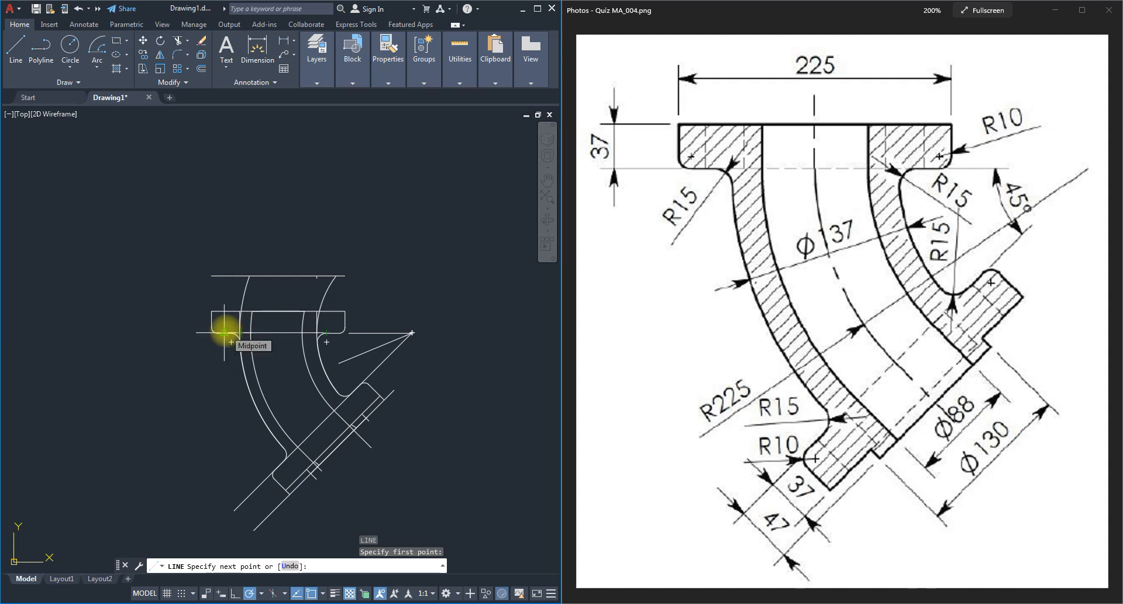
click(224, 332)
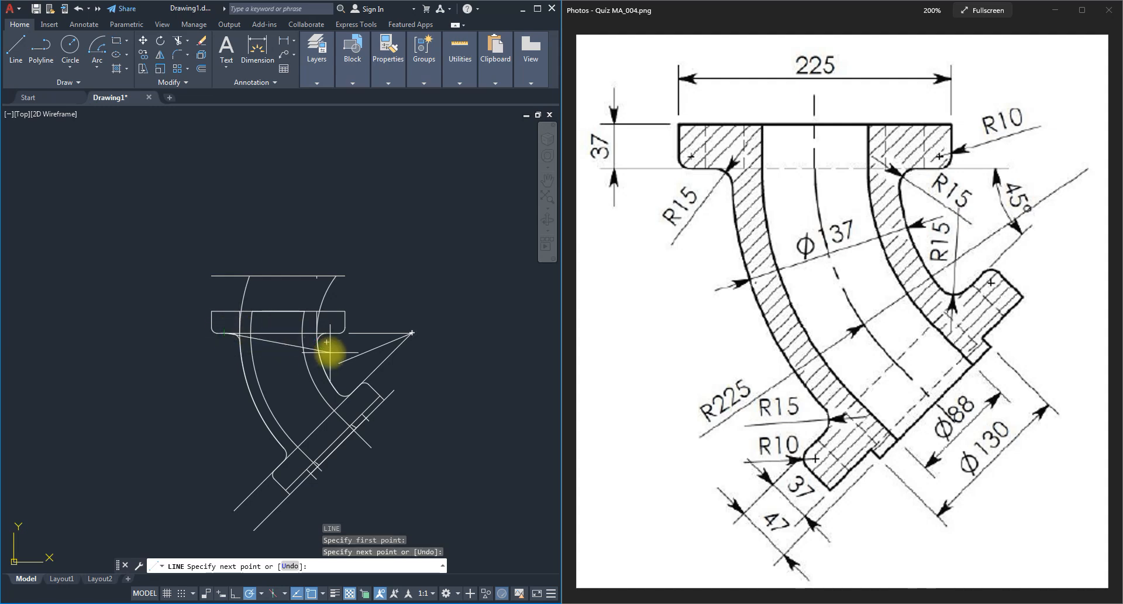
key(Escape)
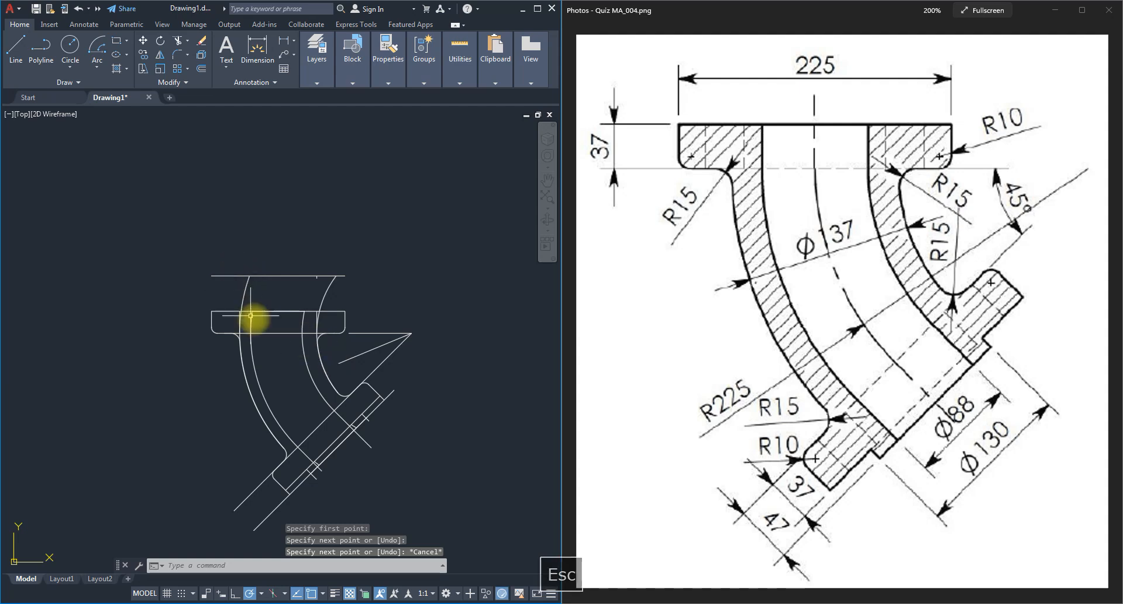
- Trim away the bore arcs and outside wall arcs inside the upper flange, between its underside and top face
text(tr)
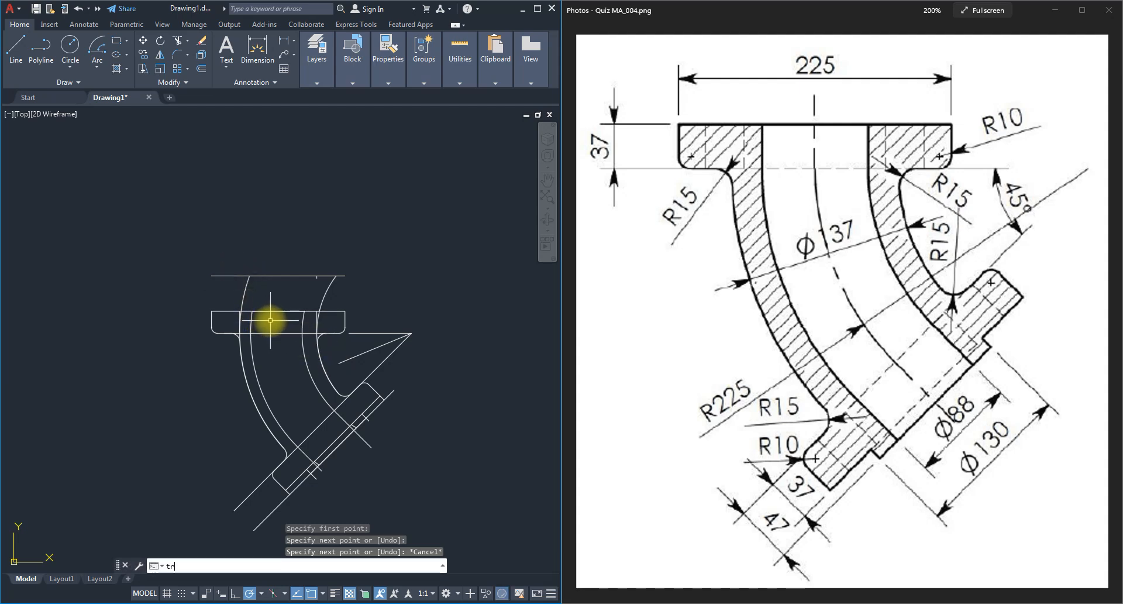
key(Return)
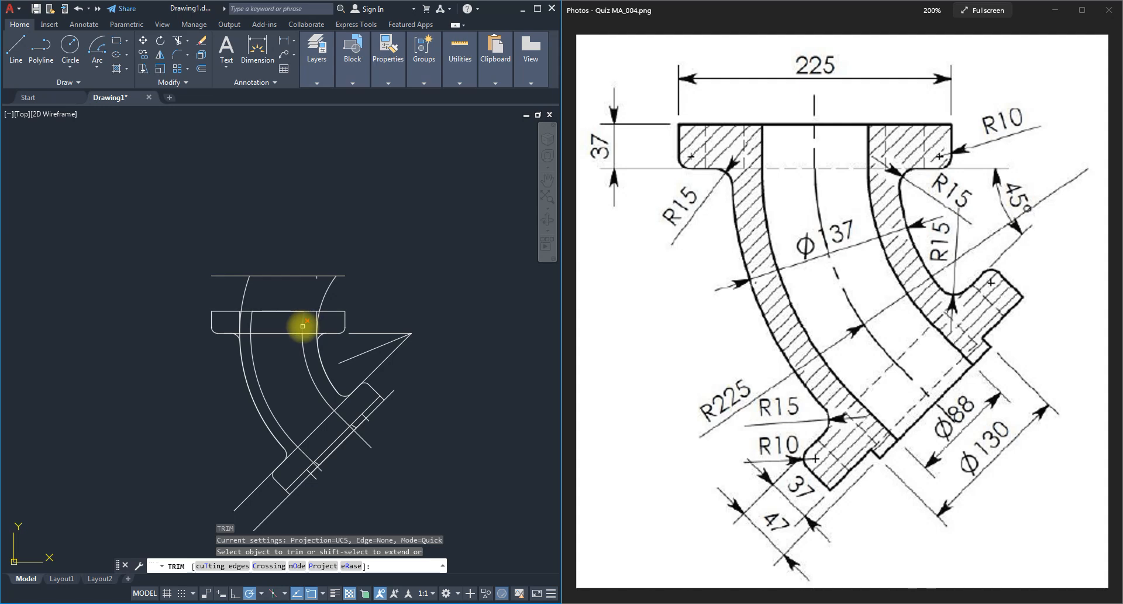
click(303, 325)
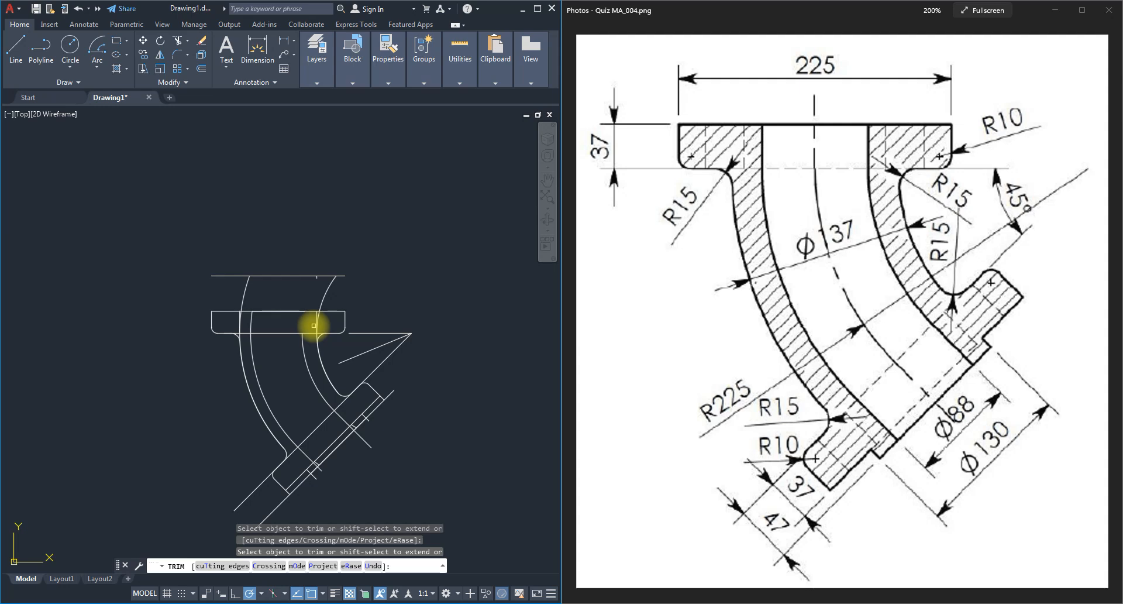
click(316, 326)
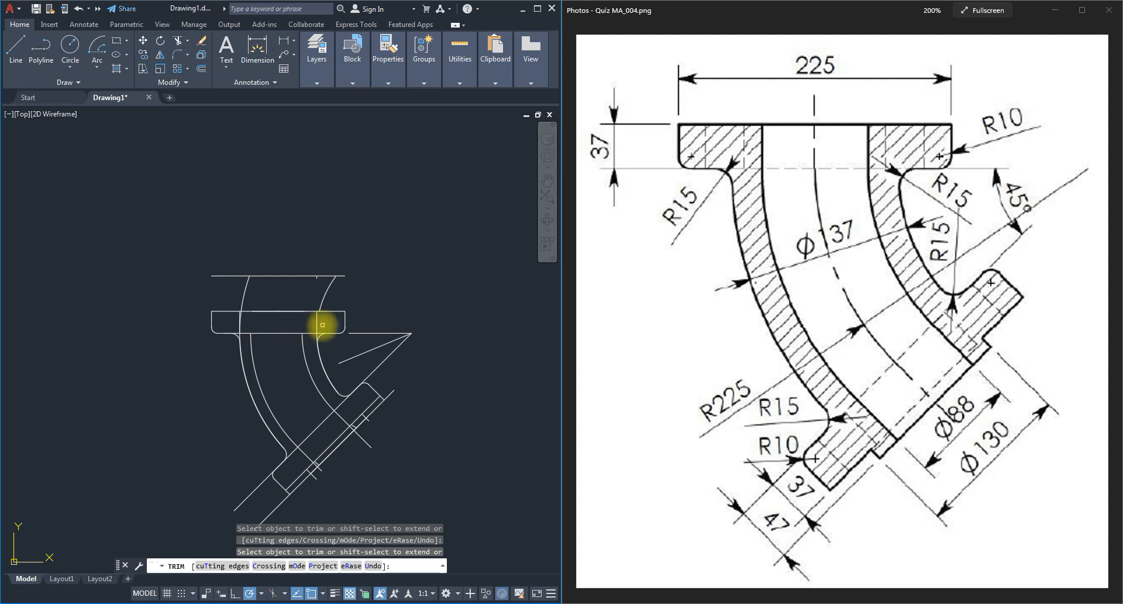
click(327, 324)
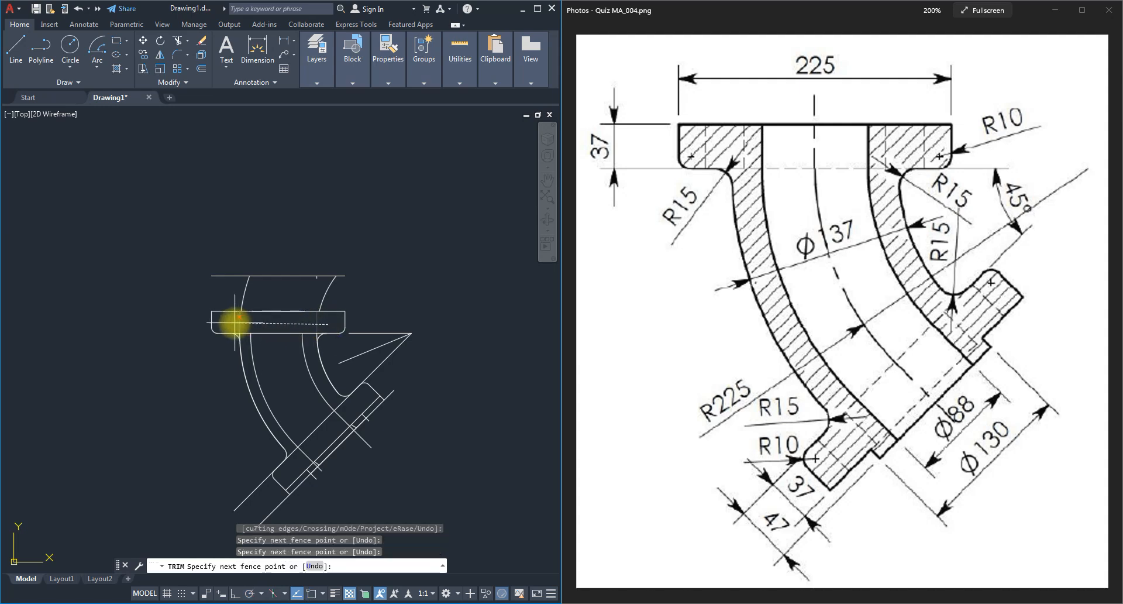
key(Return)
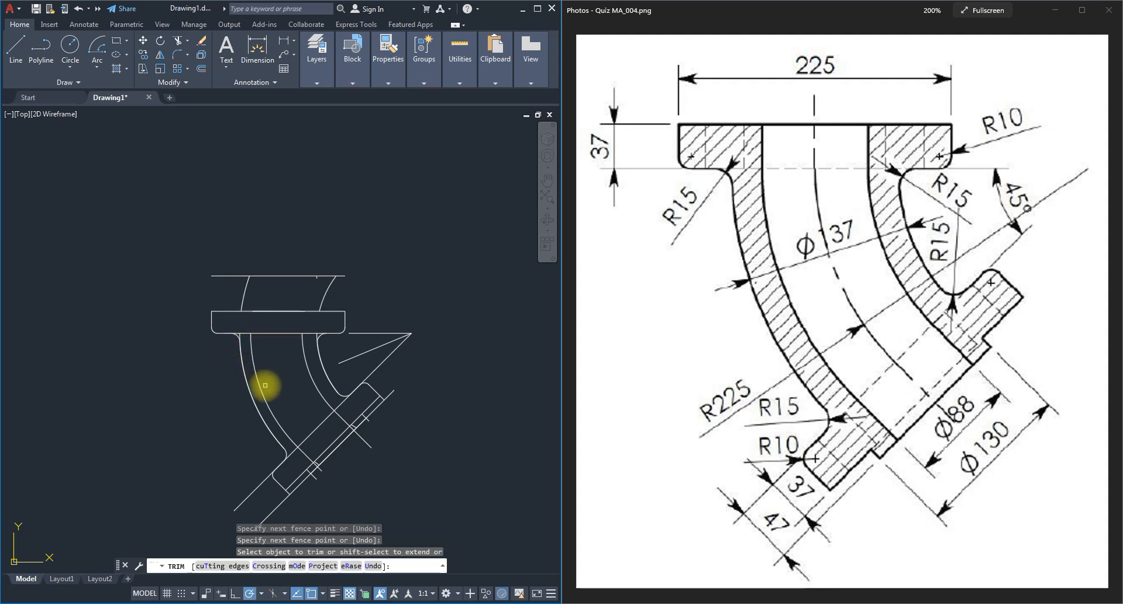
key(Escape)
- With ortho on, draw a vertical bore line from the inner-bend bore arc's upper end to the upper flange's top face
text(l)
key(Return)
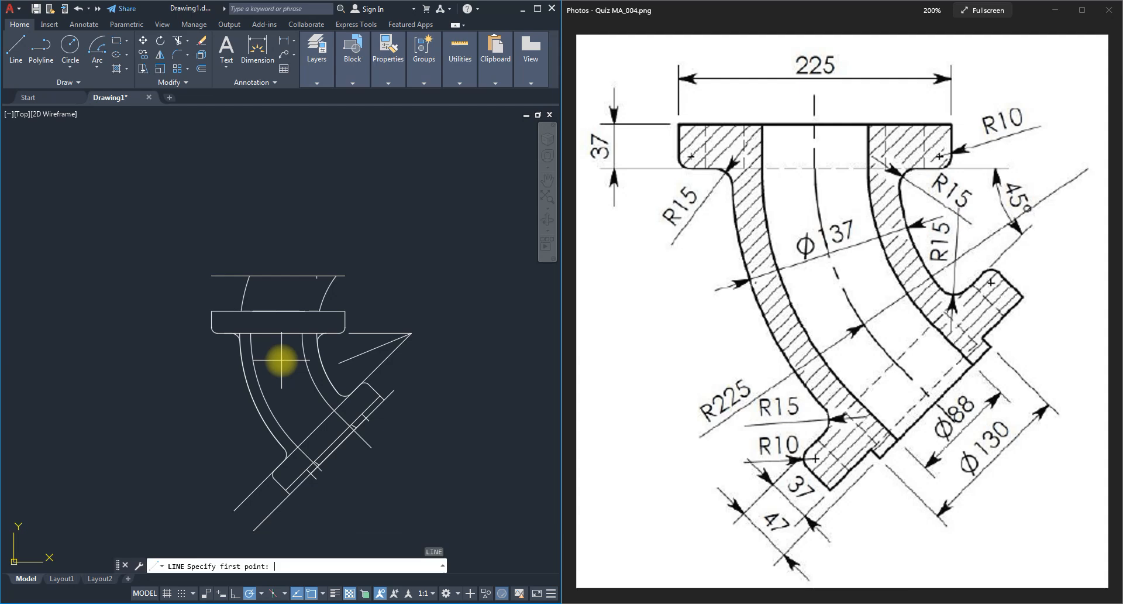
click(302, 332)
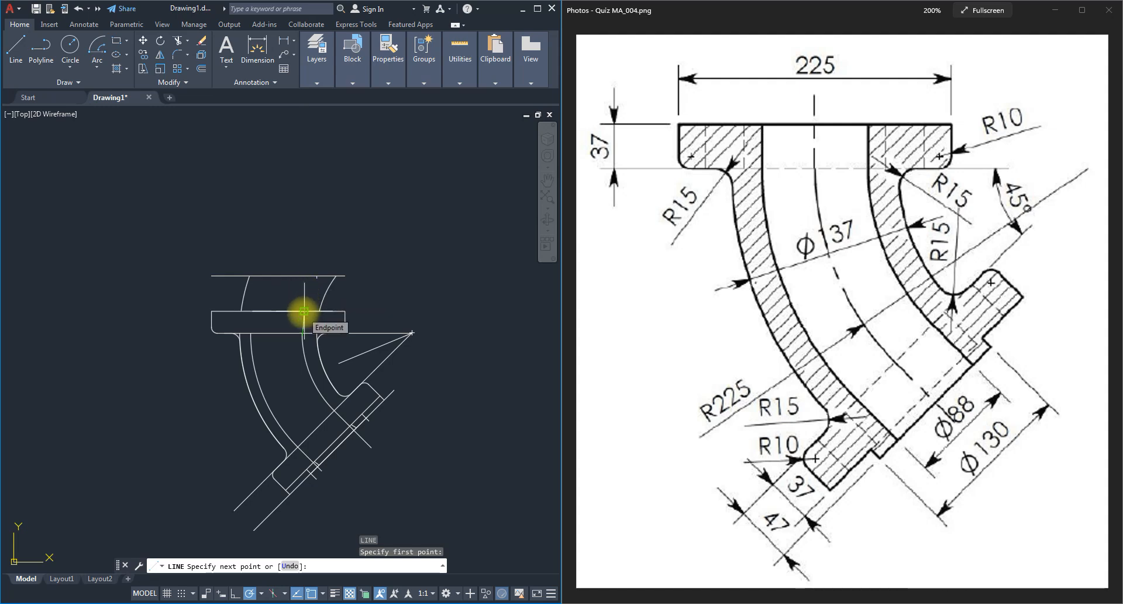
click(234, 593)
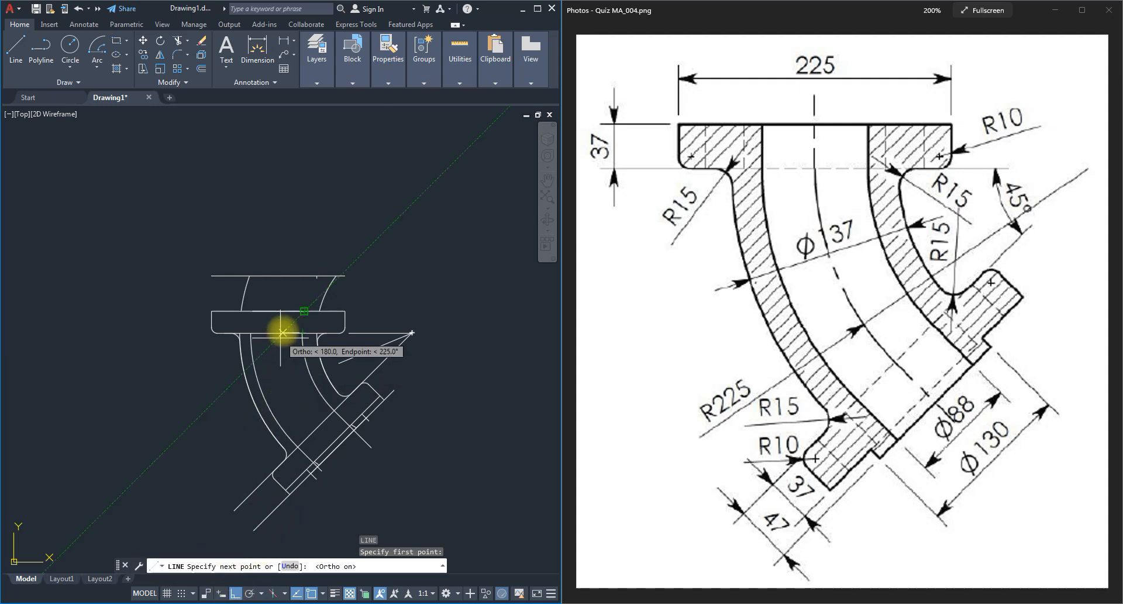
click(302, 312)
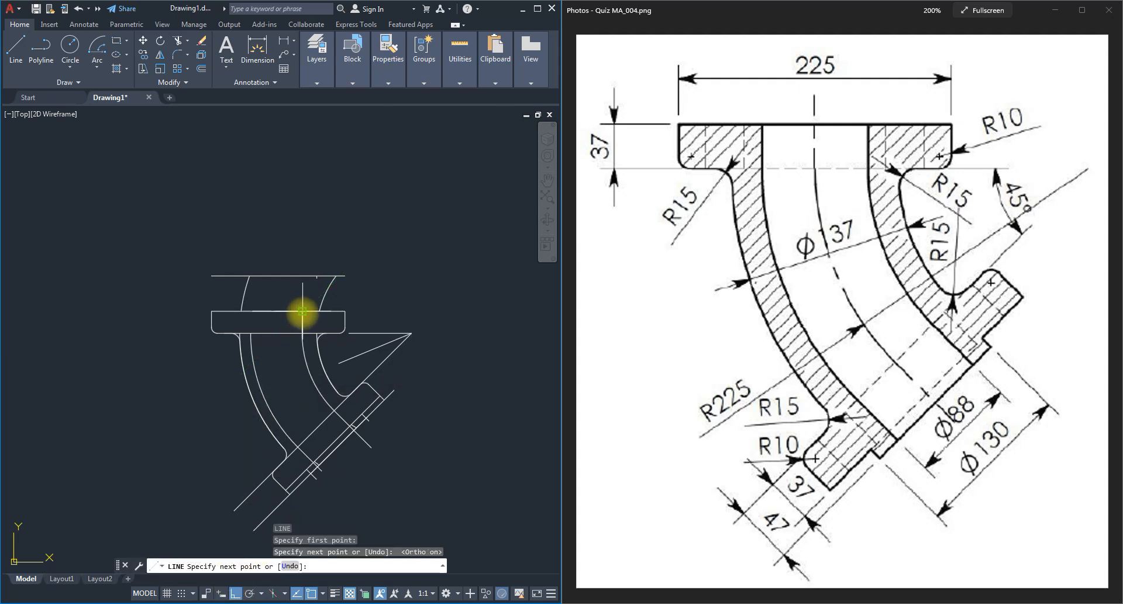
key(Escape)
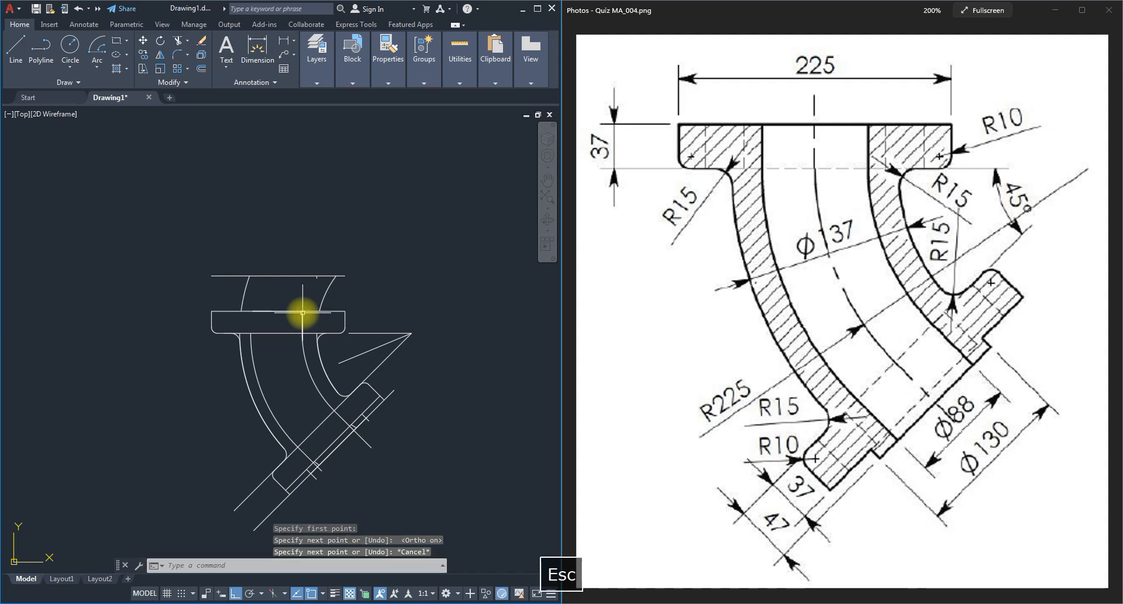
- Draw a vertical bore line from the outer-bend bore arc's upper end to the upper flange's top face
key(Return)
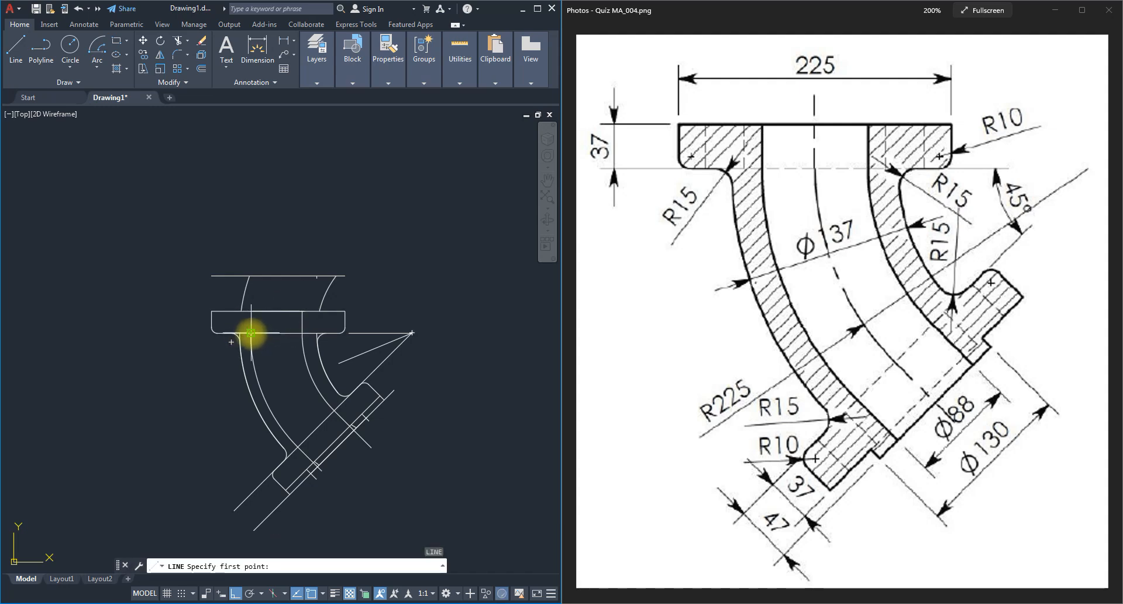
click(250, 328)
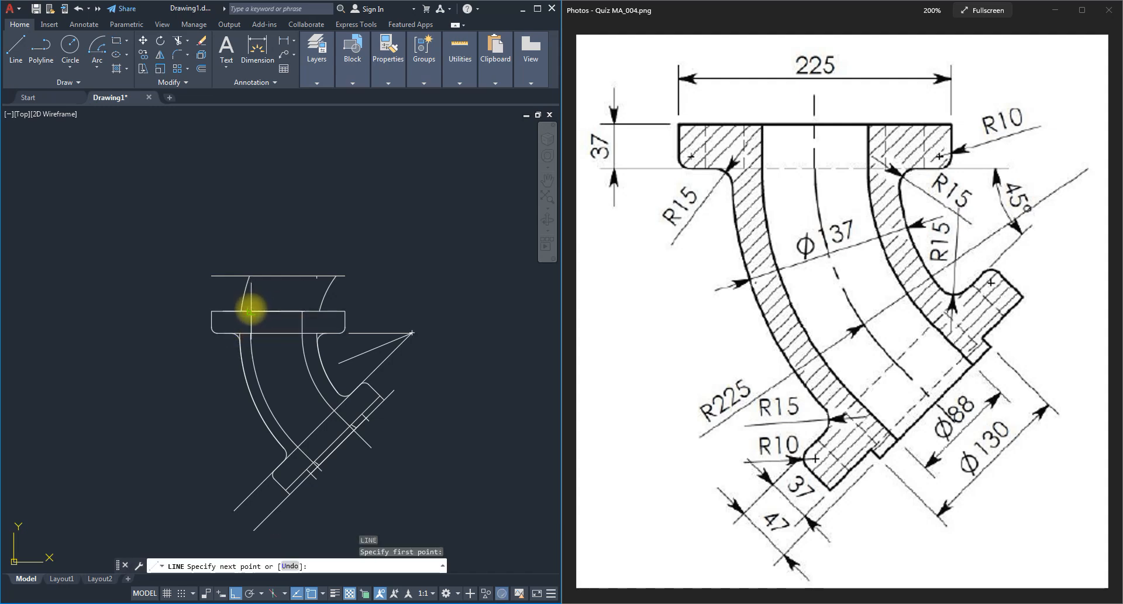
click(250, 311)
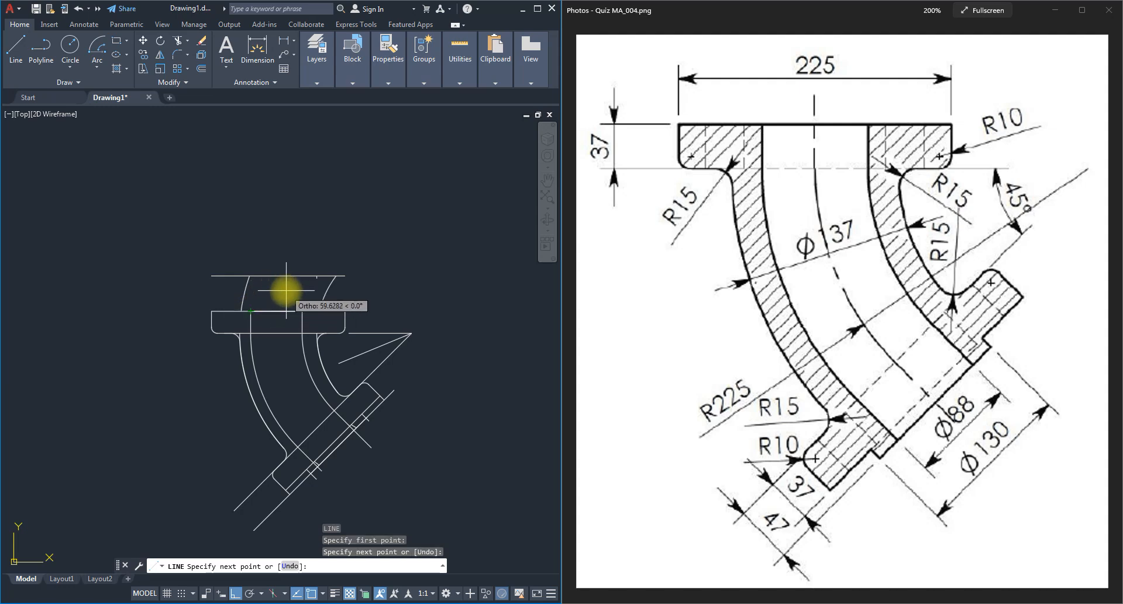
key(Escape)
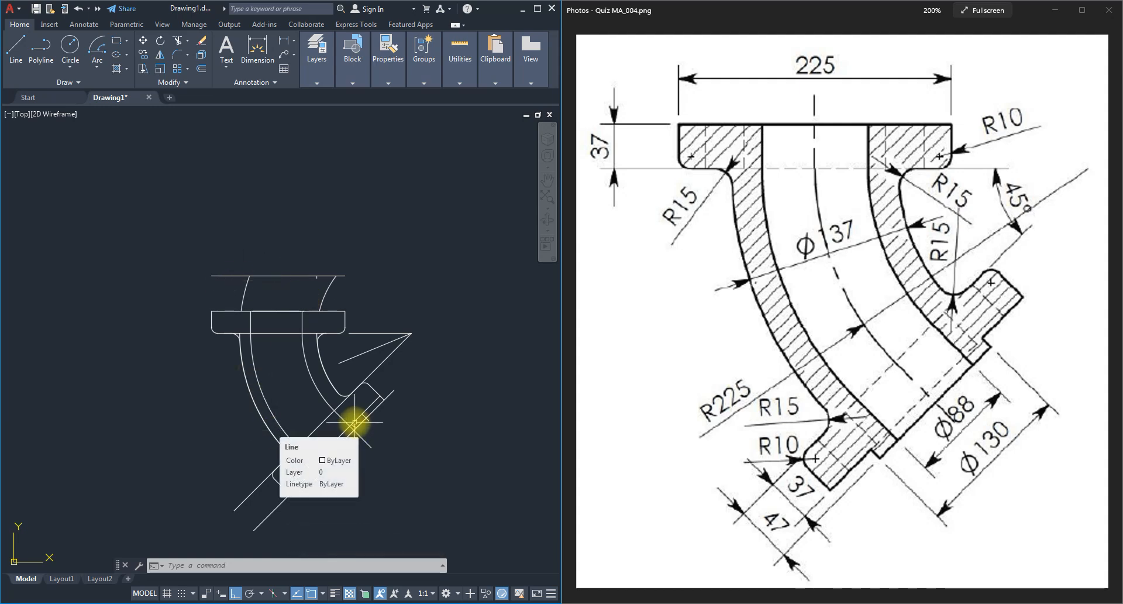
- Erase the leftover inner-bend bore arc piece between the lower flange's face line and the 47 offset line
scroll(354, 422, up, 2)
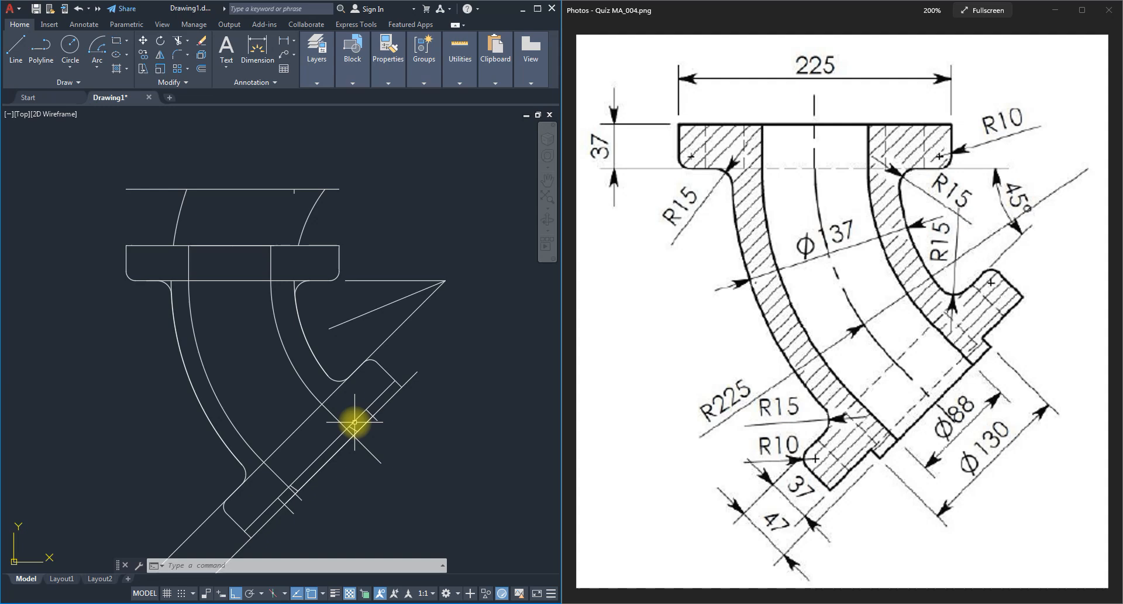
click(355, 429)
mouse_move(353, 428)
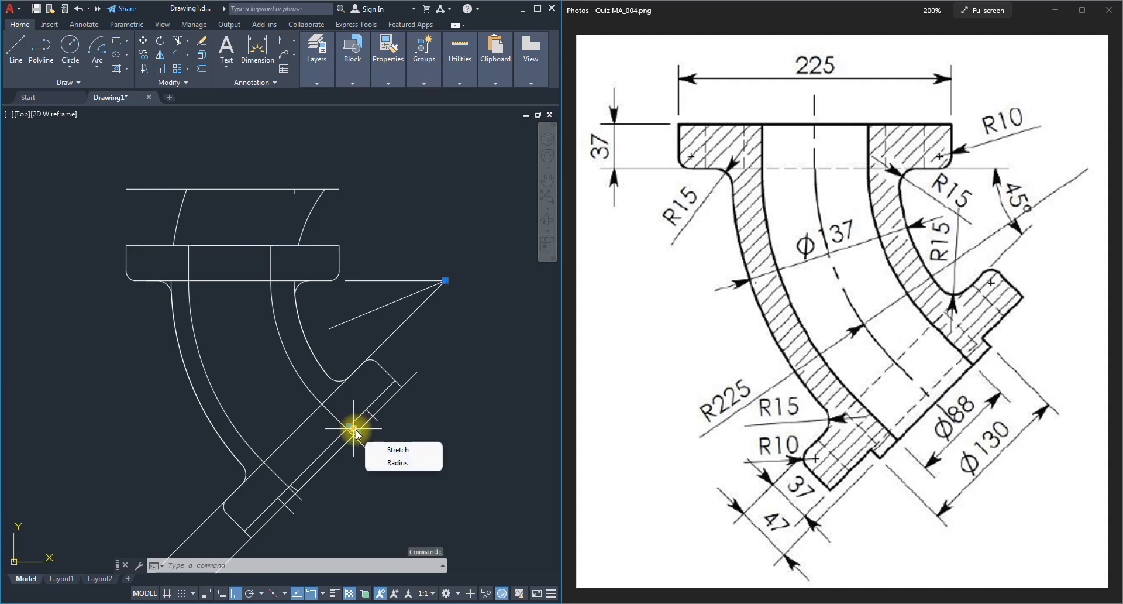
key(Delete)
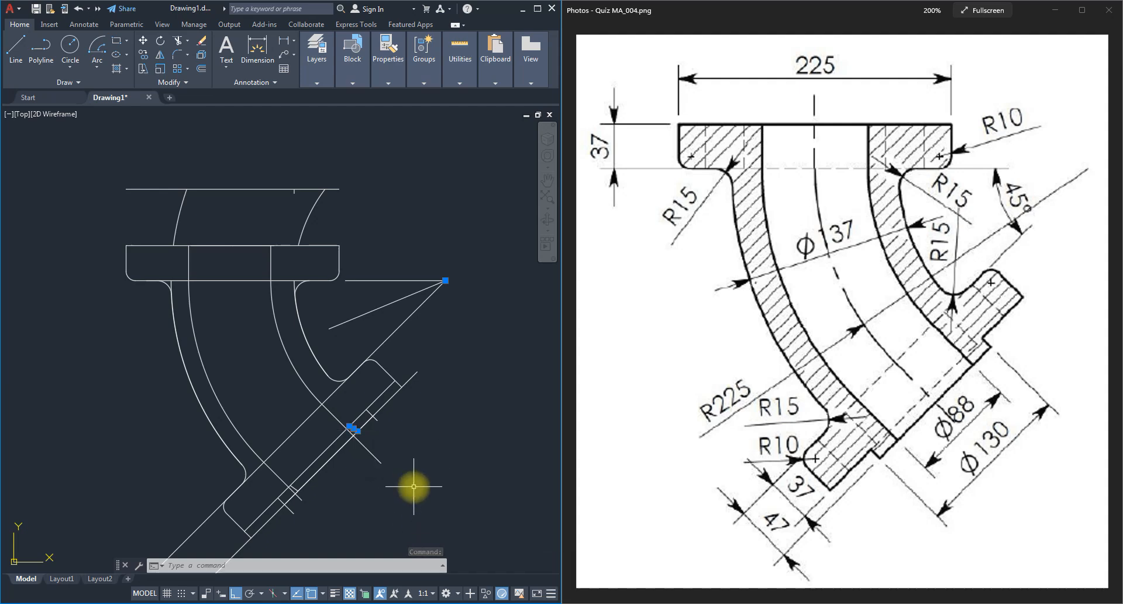
key(Delete)
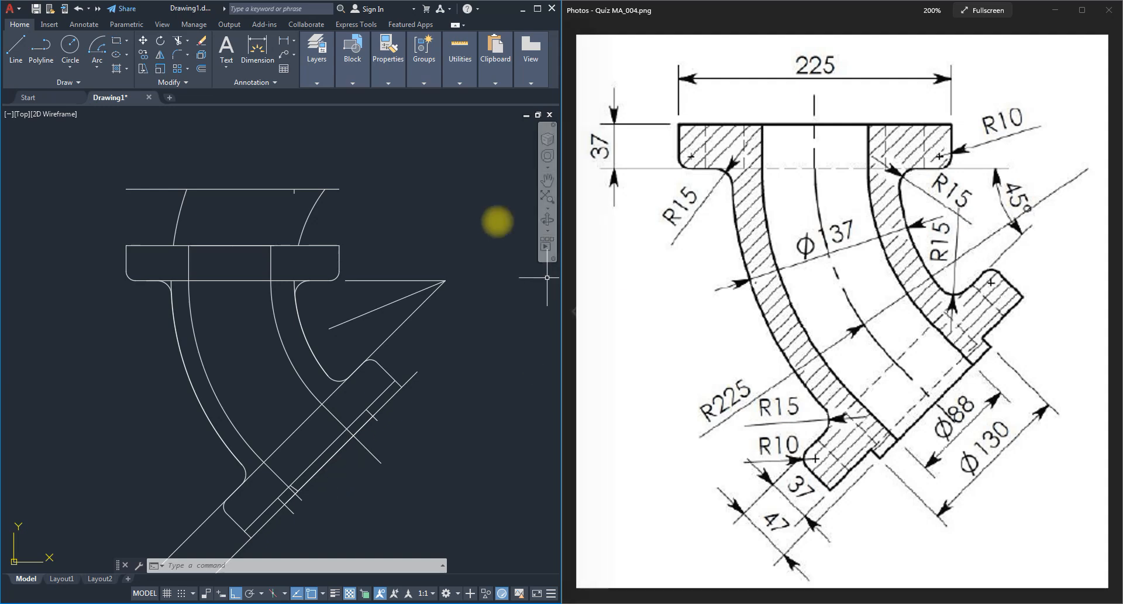
- Erase the horizontal line and leftover arcs above the upper flange, plus the three construction lines meeting at the bend centre
click(370, 206)
click(90, 148)
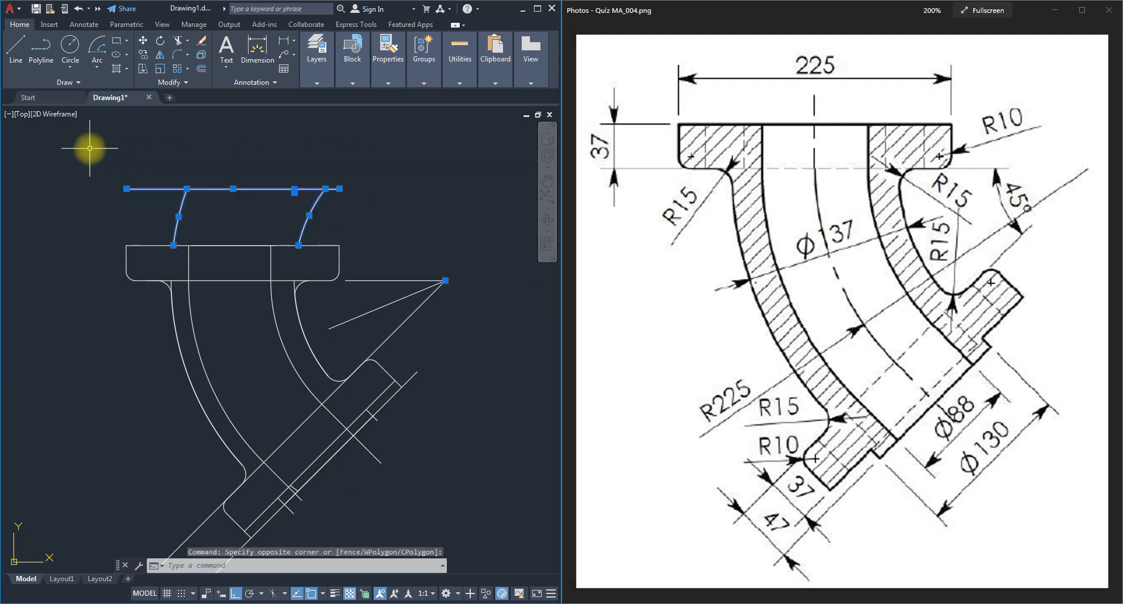
key(Delete)
scroll(238, 230, down, 5)
scroll(313, 264, up, 8)
click(314, 250)
click(271, 157)
key(Delete)
- Erase the two redundant outside wall arcs that run behind the R15 fillets up to the upper flange's underside
scroll(381, 240, down, 3)
scroll(300, 271, up, 4)
scroll(316, 266, down, 3)
scroll(334, 239, up, 5)
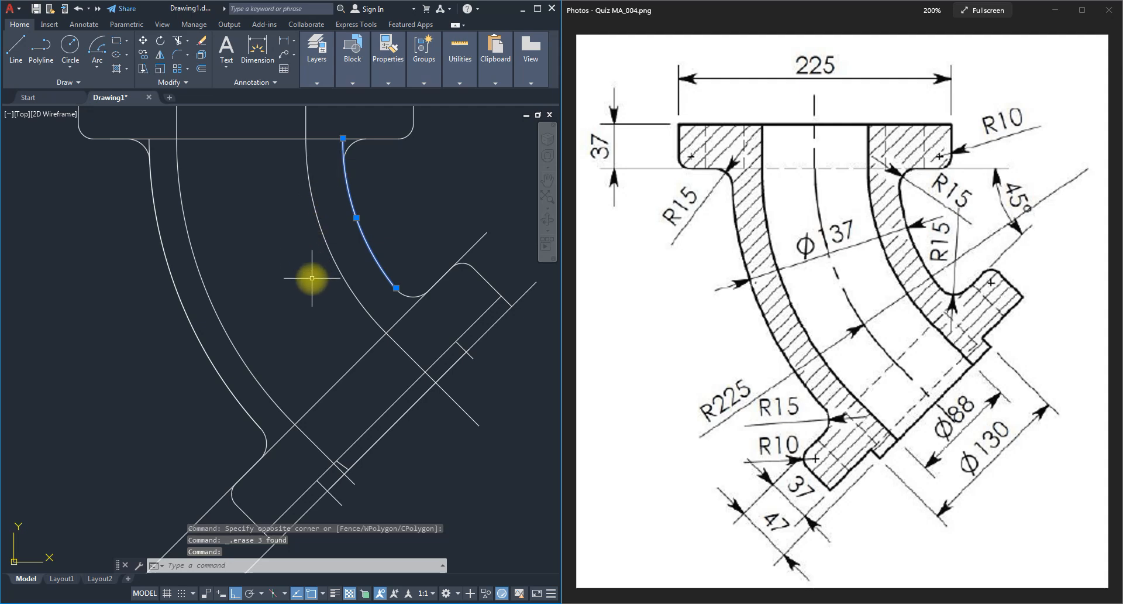
key(Delete)
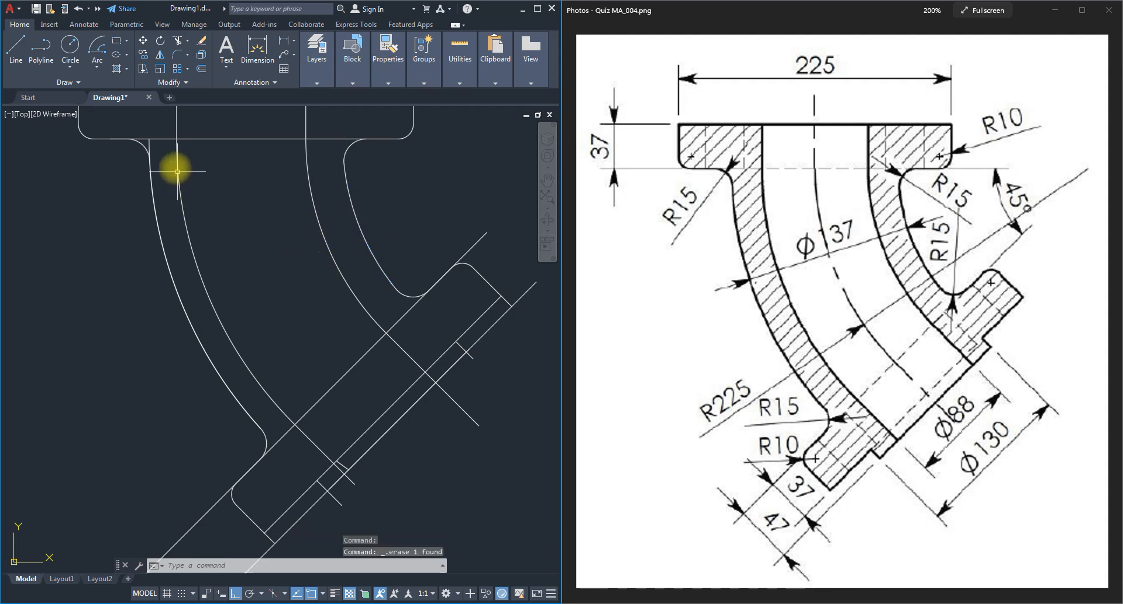
click(151, 142)
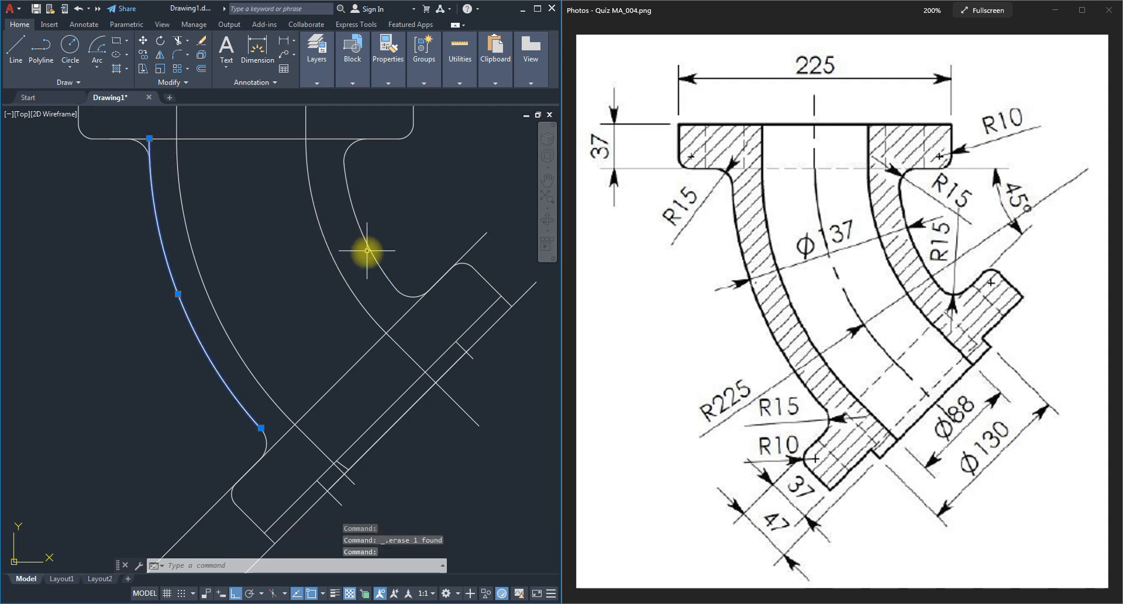
key(Delete)
- Trim the overhanging ends of the lower flange's back edge line and outermost face line on both sides of the flange
scroll(319, 374, down, 3)
text(tr)
key(space)
drag(286, 509, 193, 433)
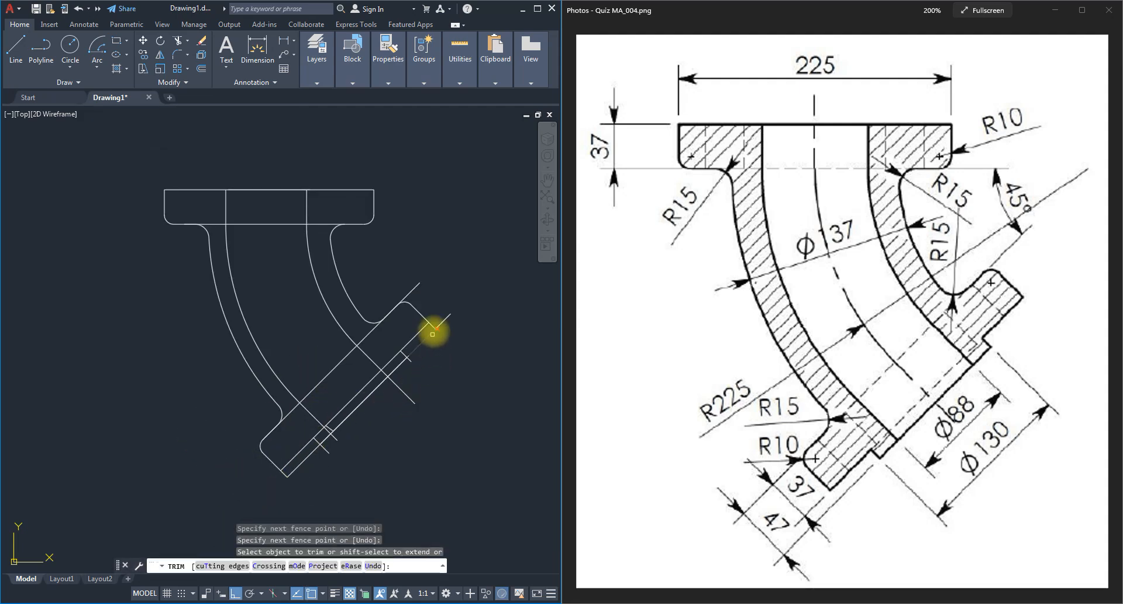
drag(464, 333, 402, 281)
scroll(394, 343, up, 2)
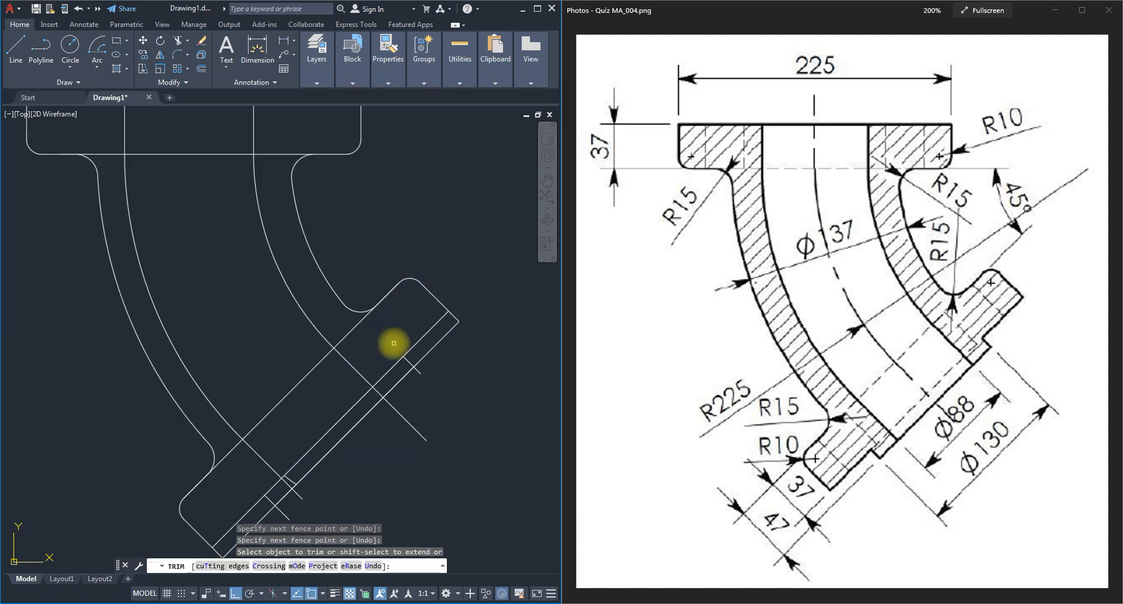
- Trim the bore edges and raised-face side lines that overhang the lower flange's outermost face line
mouse_move(466, 347)
mouse_down()
mouse_move(454, 320)
mouse_move(421, 325)
mouse_up()
scroll(318, 389, down, 2)
scroll(307, 393, up, 5)
mouse_move(193, 447)
mouse_down()
mouse_move(68, 488)
mouse_move(100, 475)
mouse_up()
scroll(100, 475, down, 2)
drag(183, 421, 439, 196)
scroll(250, 369, up, 3)
drag(291, 338, 269, 371)
scroll(228, 377, down, 2)
scroll(338, 279, up, 3)
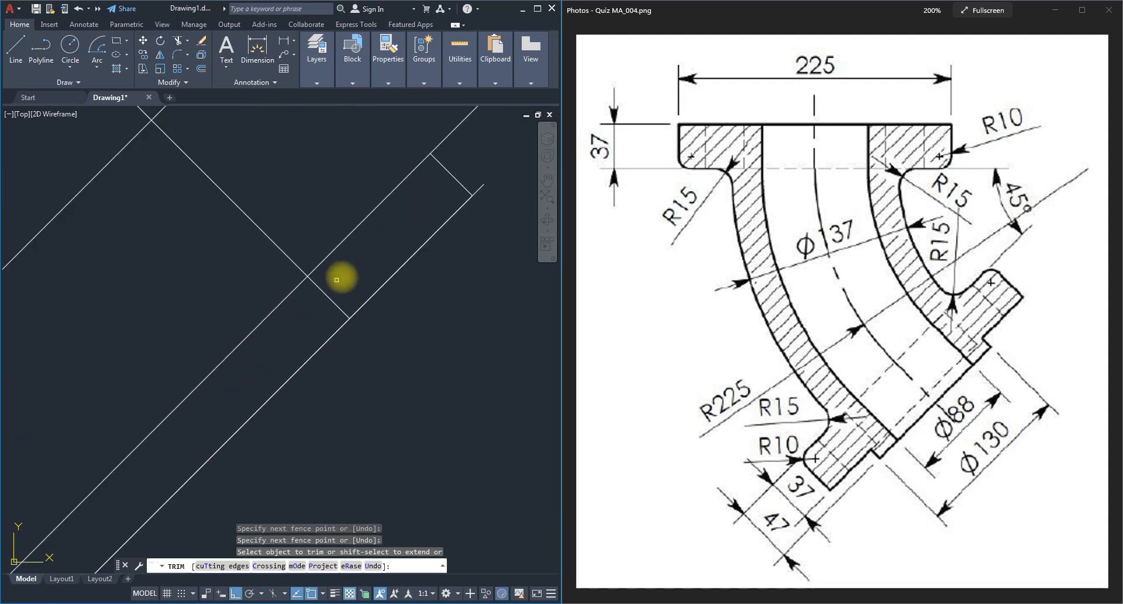
- Trim the remaining face line overhang and cut the lower flange's face and back lines out of the walls on both sides of the bore
scroll(375, 268, down, 2)
scroll(421, 241, up, 4)
drag(422, 242, 395, 227)
scroll(411, 247, down, 4)
drag(374, 263, 291, 183)
drag(187, 442, 117, 356)
scroll(200, 351, down, 3)
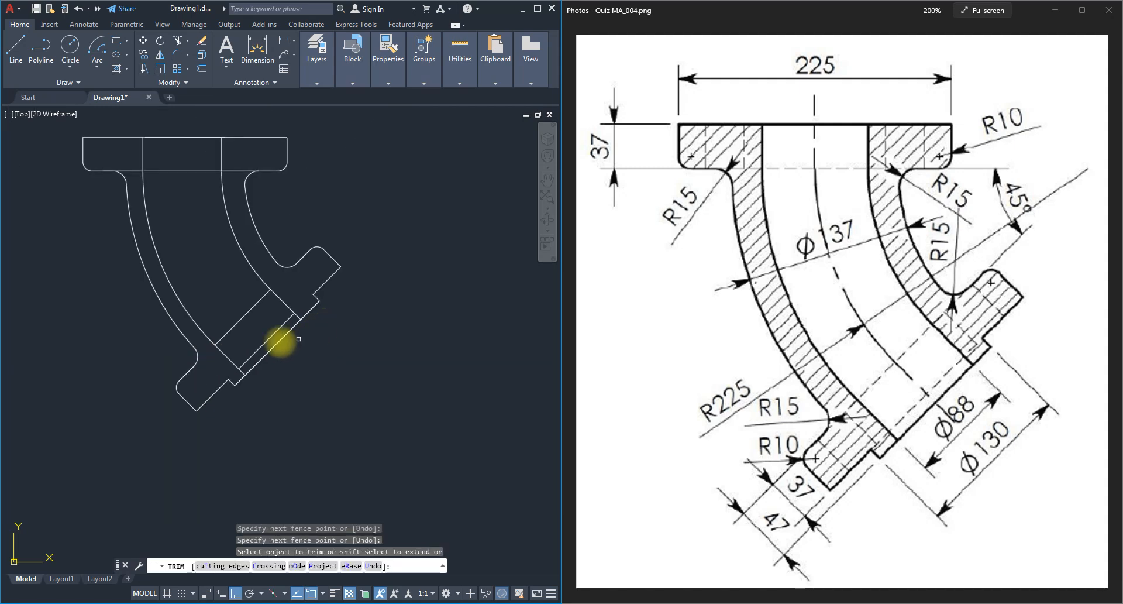
- Trim away the upper flange's underside line across the bore and both walls, and remove the inner lines crossing the lower flange's bore
scroll(252, 359, up, 2)
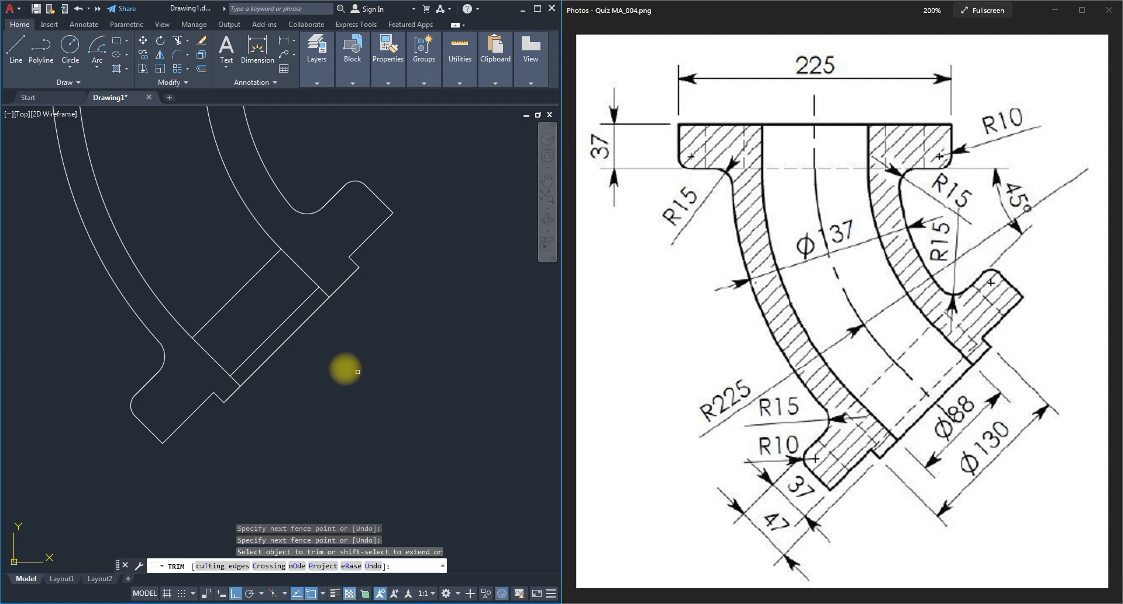
scroll(354, 356, down, 3)
scroll(261, 236, up, 4)
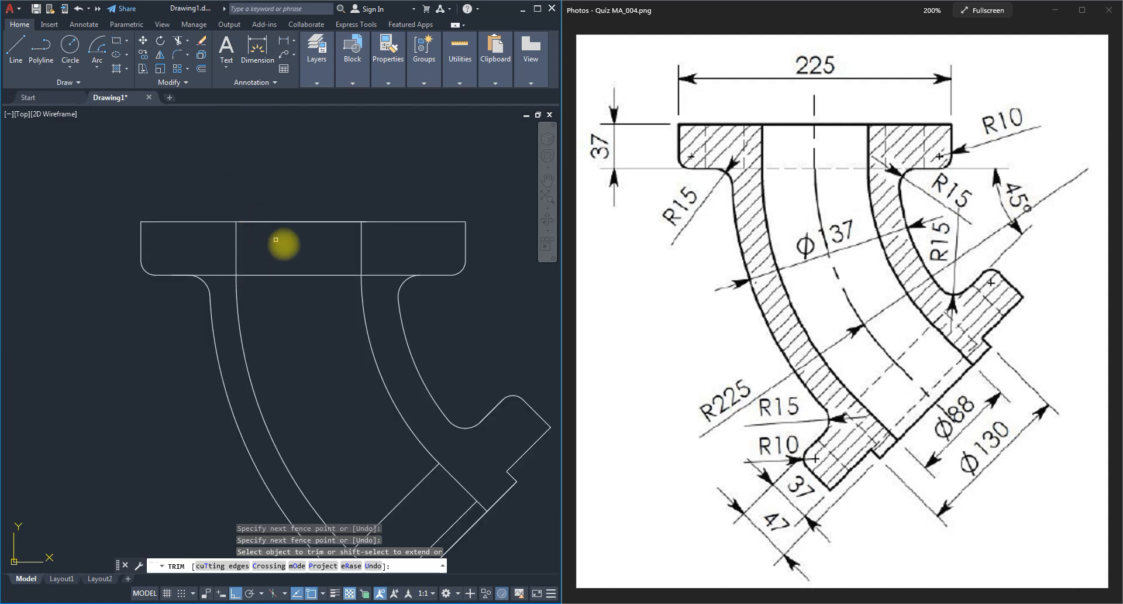
drag(316, 253, 299, 286)
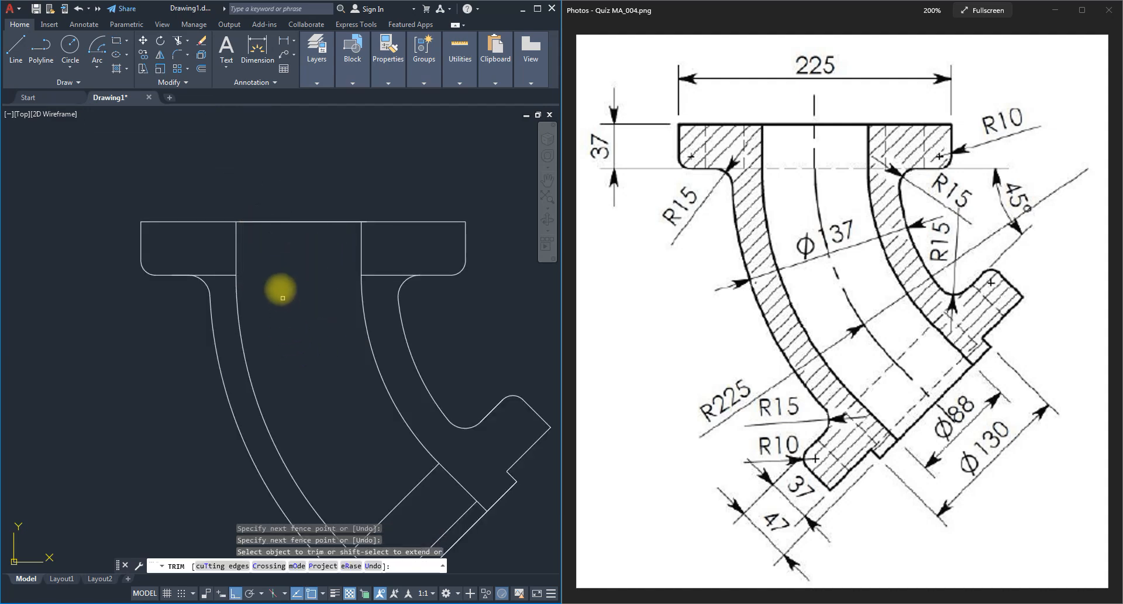
drag(222, 289, 219, 256)
mouse_move(378, 281)
mouse_down()
mouse_move(384, 266)
mouse_move(371, 263)
mouse_up()
scroll(360, 261, down, 2)
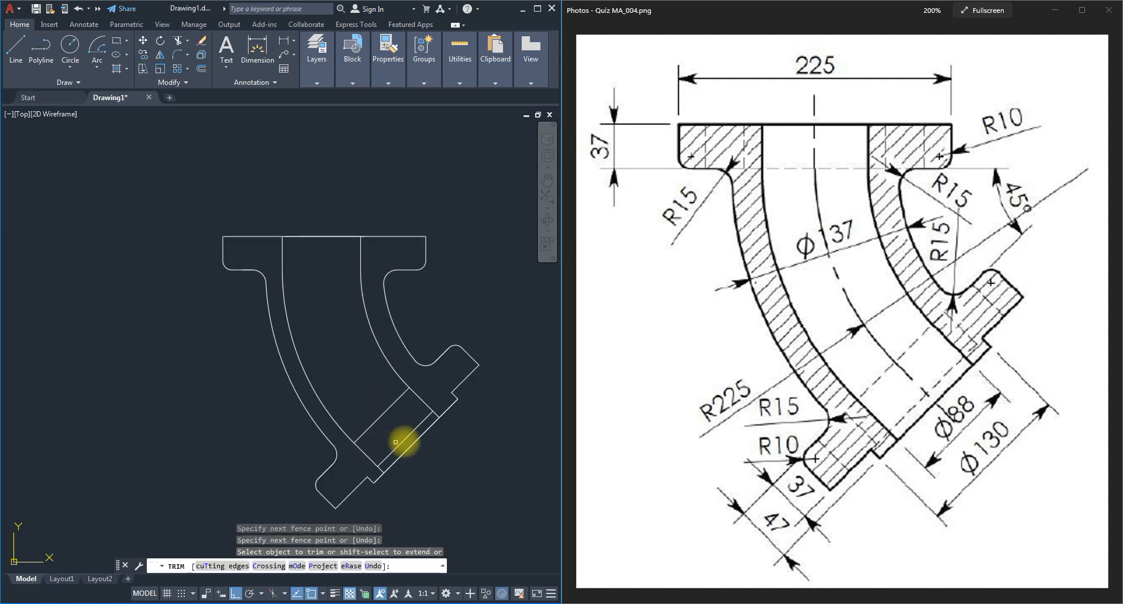
click(413, 432)
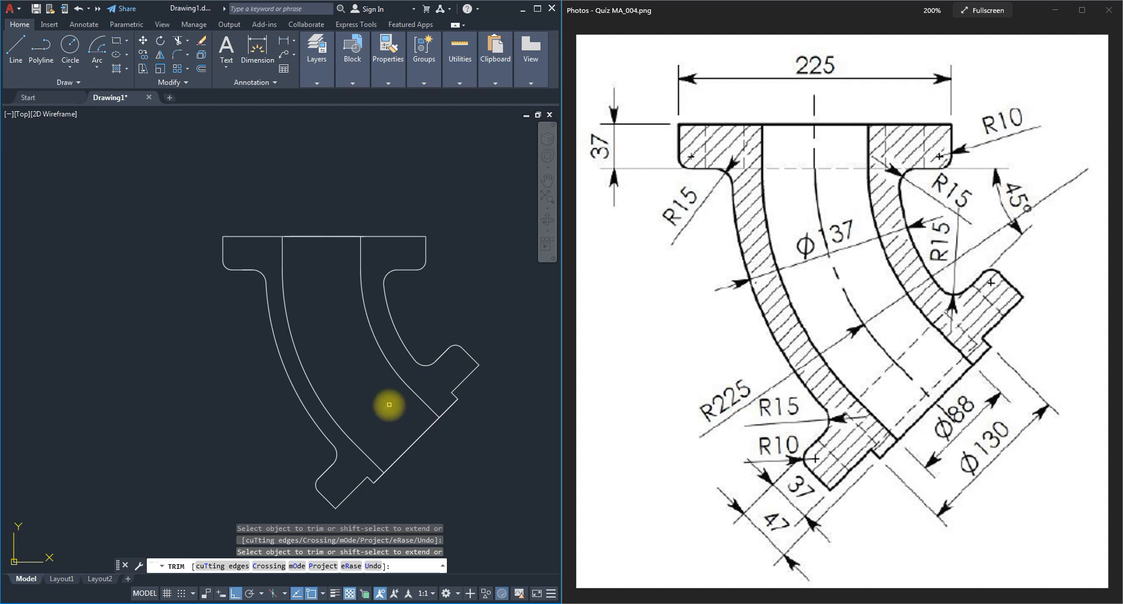
key(Escape)
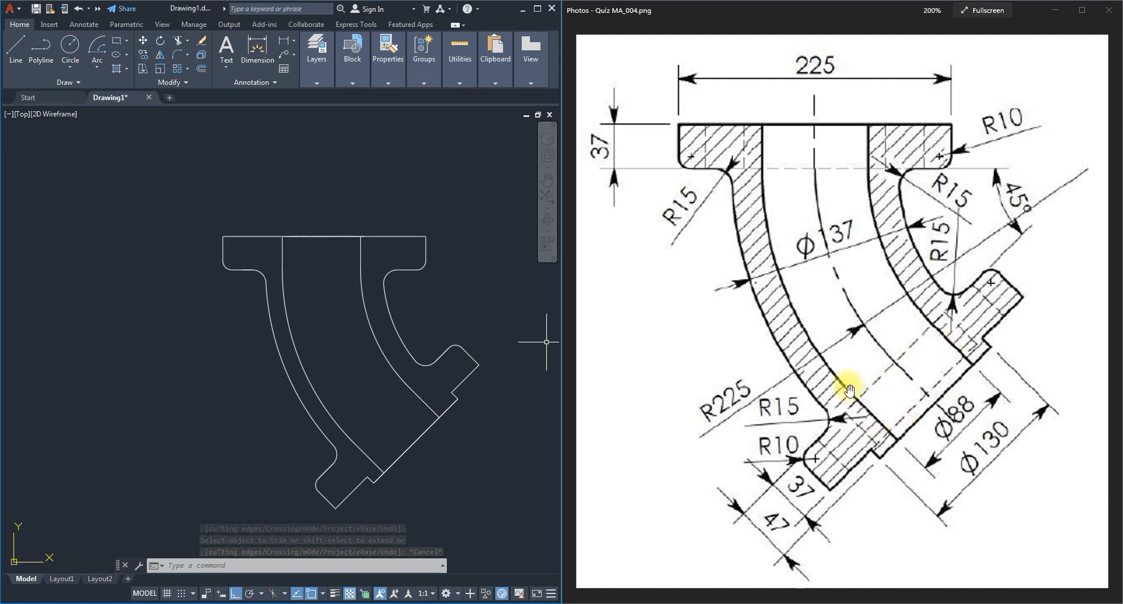
scroll(295, 276, up, 2)
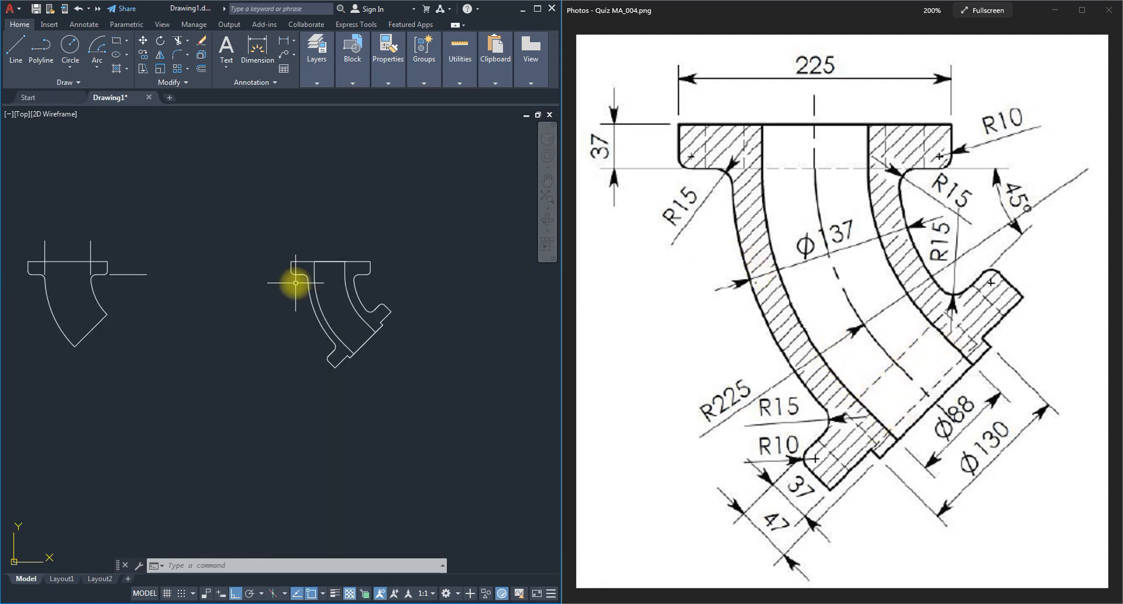
scroll(170, 218, down, 4)
scroll(250, 273, up, 2)
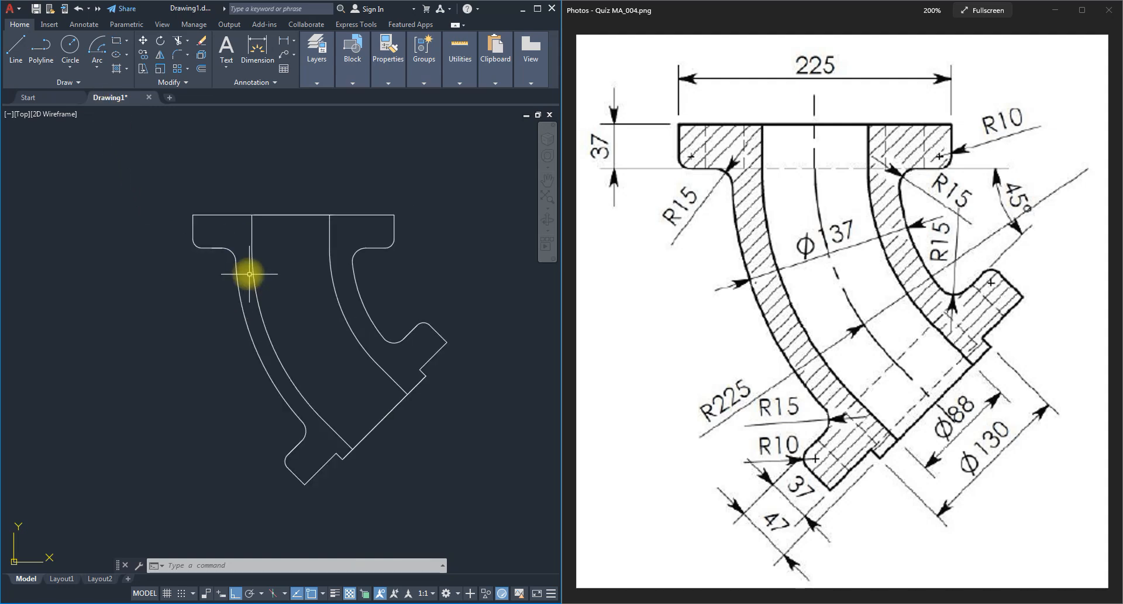
click(127, 70)
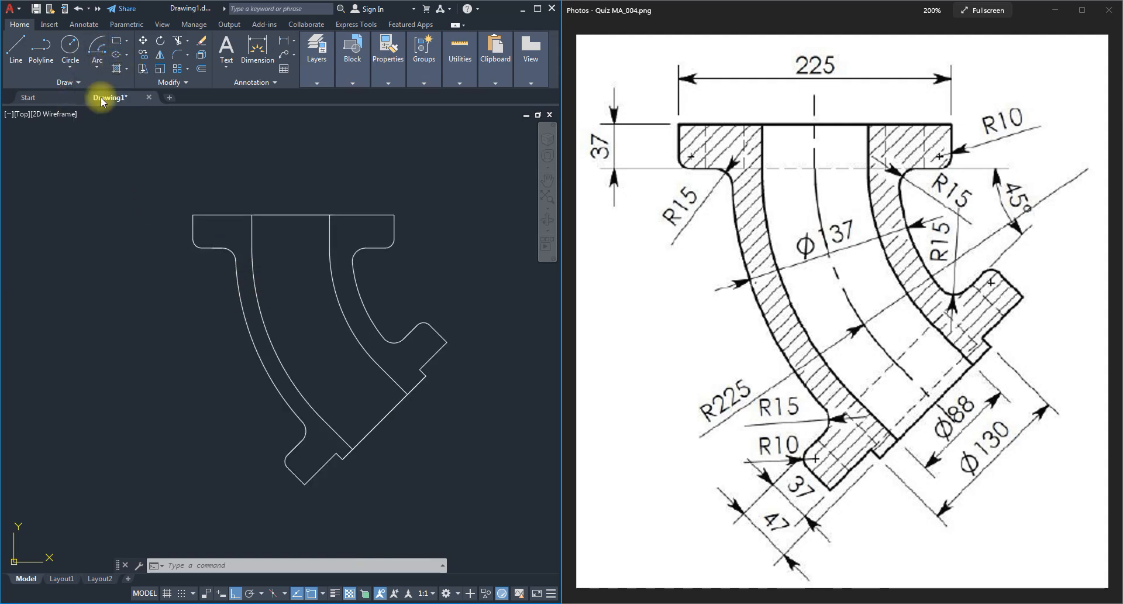
text(h)
key(Return)
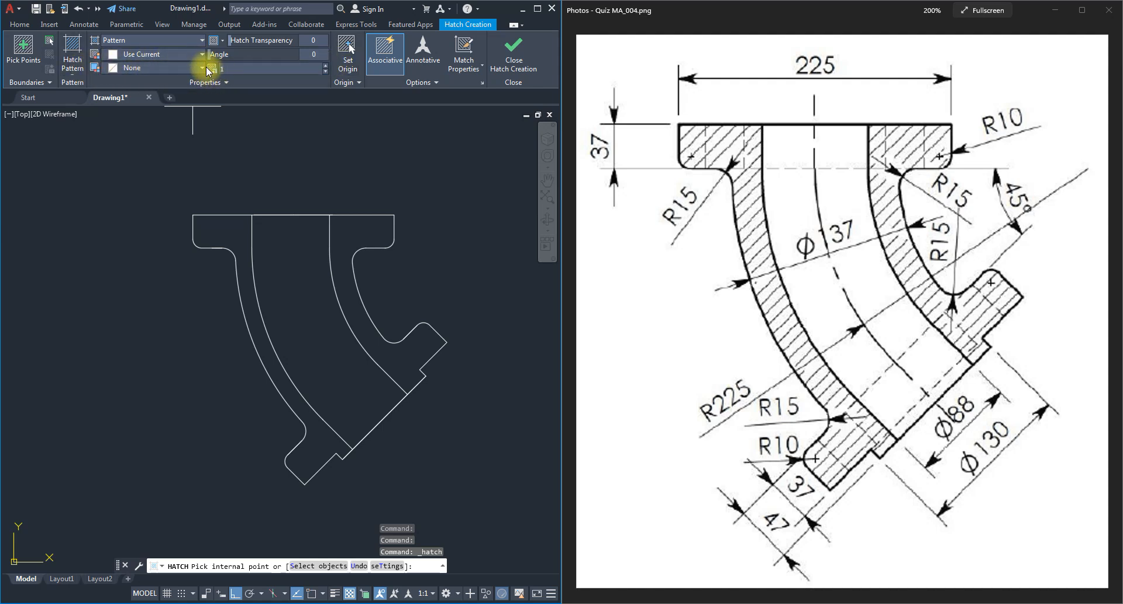
- Maximize the drawing window and minimize the reference image window
click(538, 9)
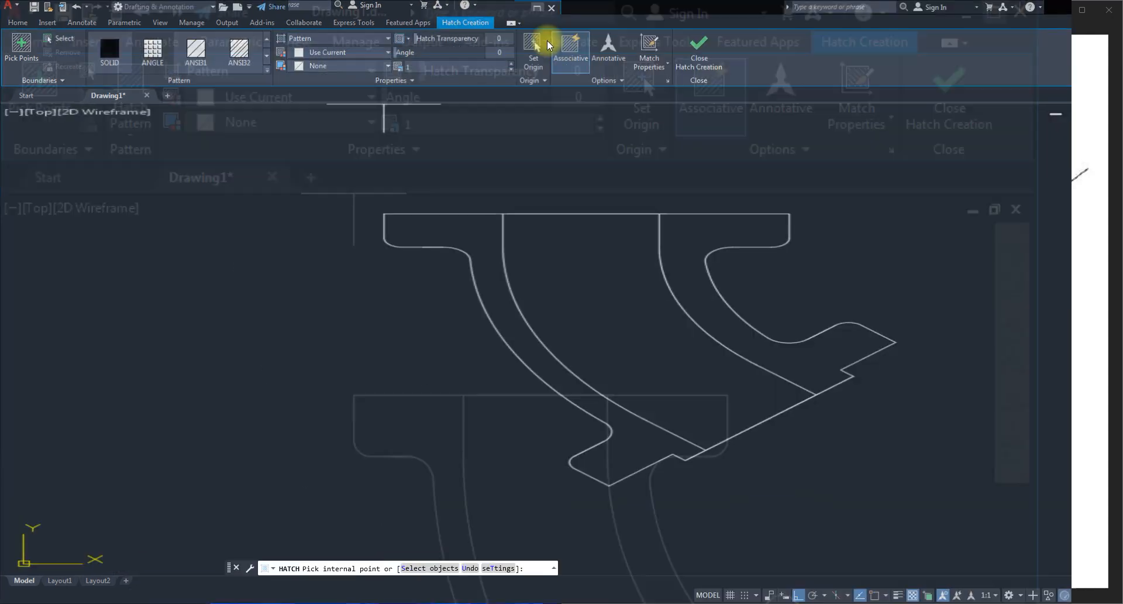
key(Escape)
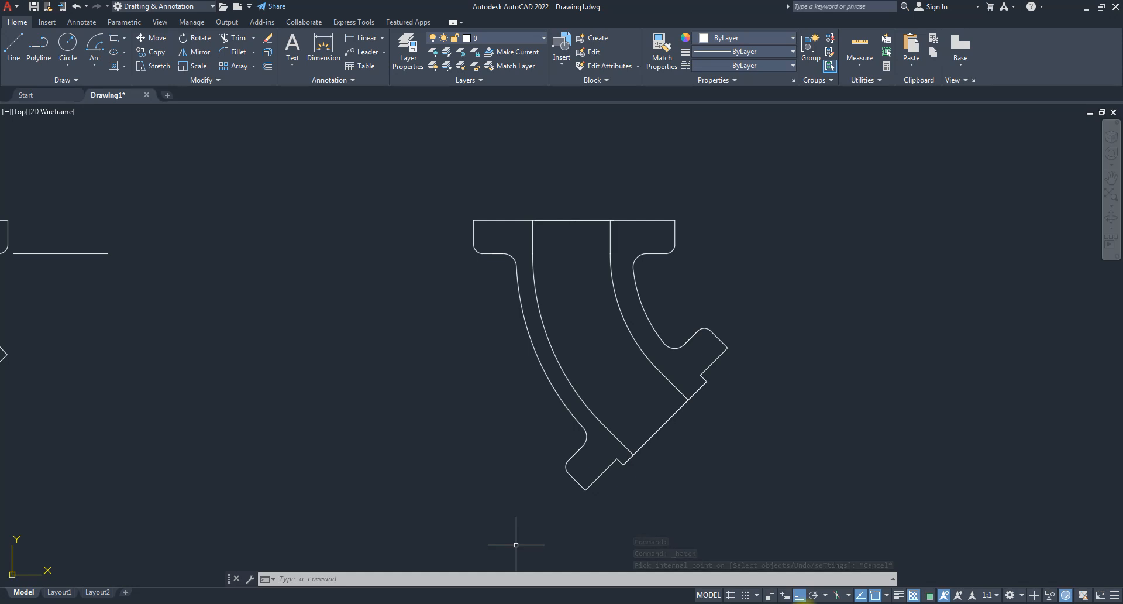
click(671, 603)
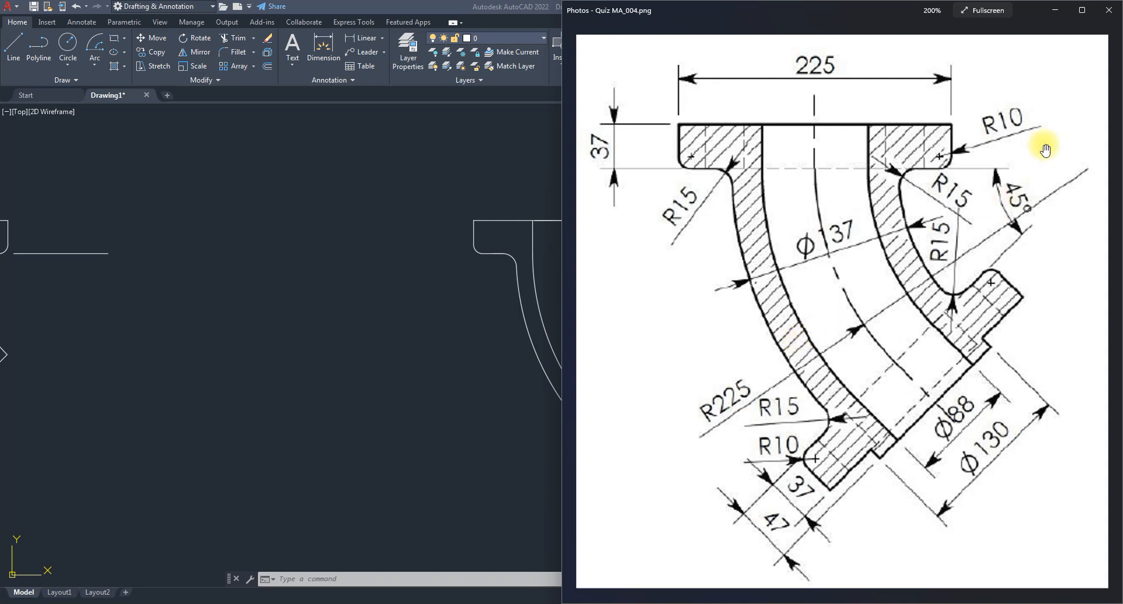
click(1055, 10)
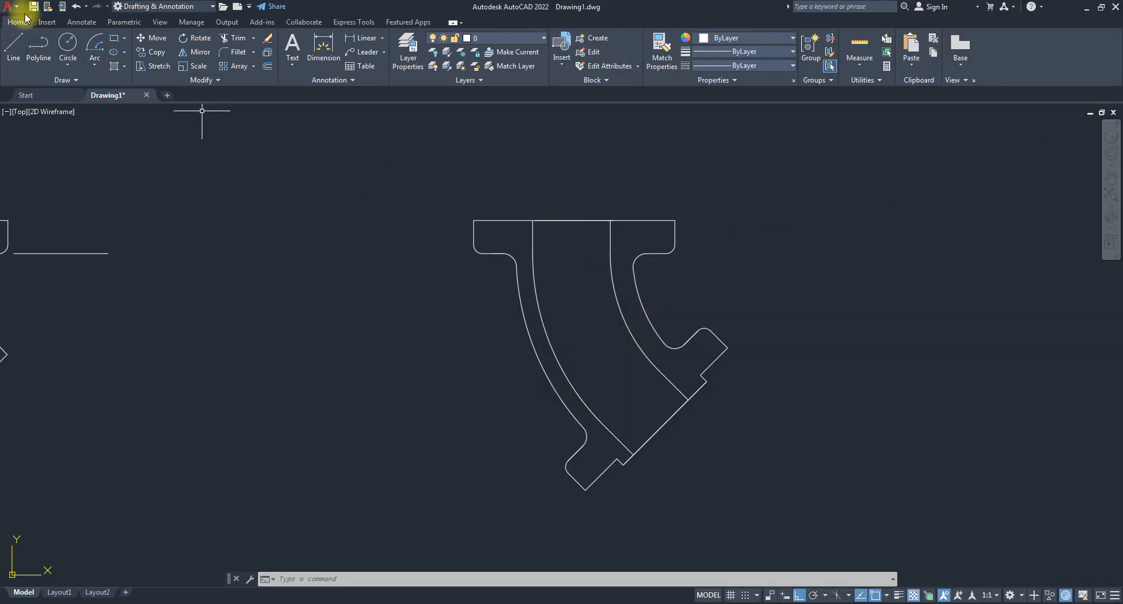
- Hatch the two sectioned wall regions of the elbow, including their flange portions on both sides of the bore
click(115, 66)
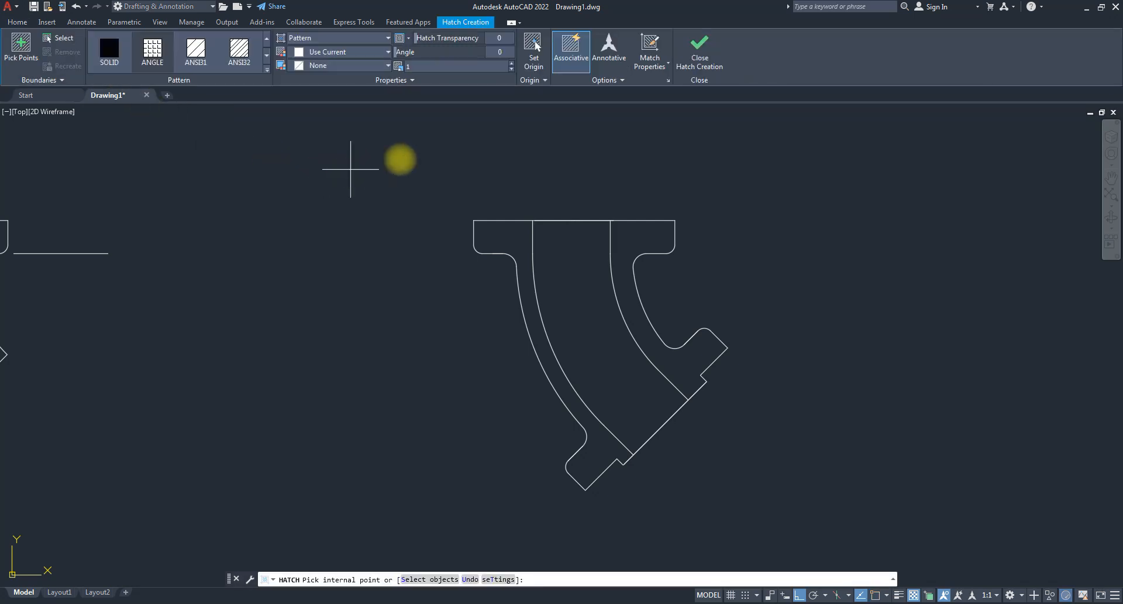
scroll(511, 231, up, 2)
click(510, 237)
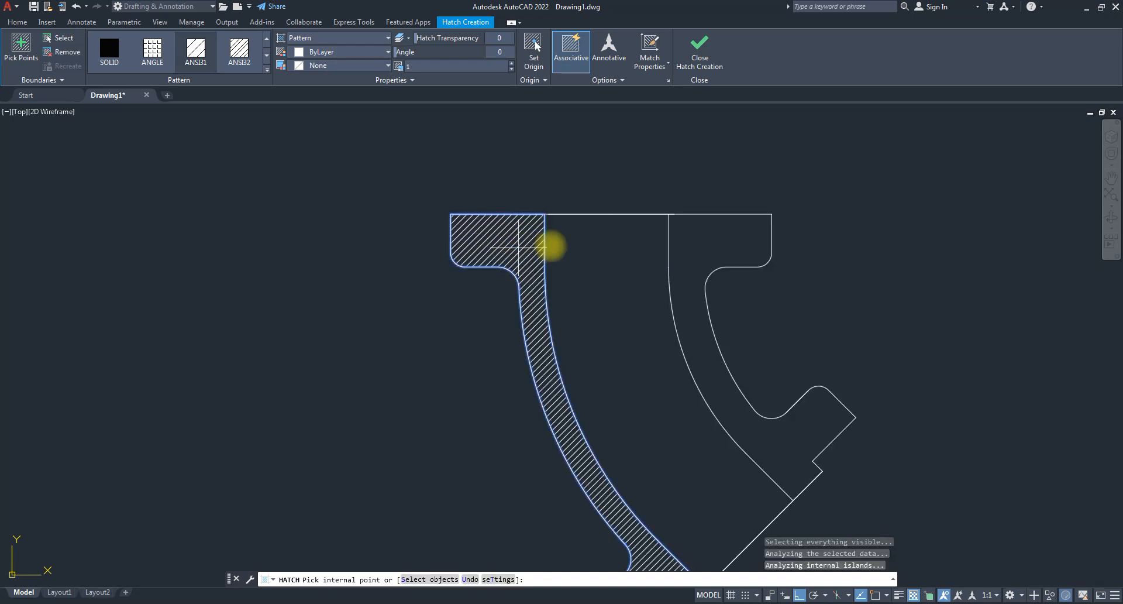
click(713, 230)
scroll(617, 224, down, 4)
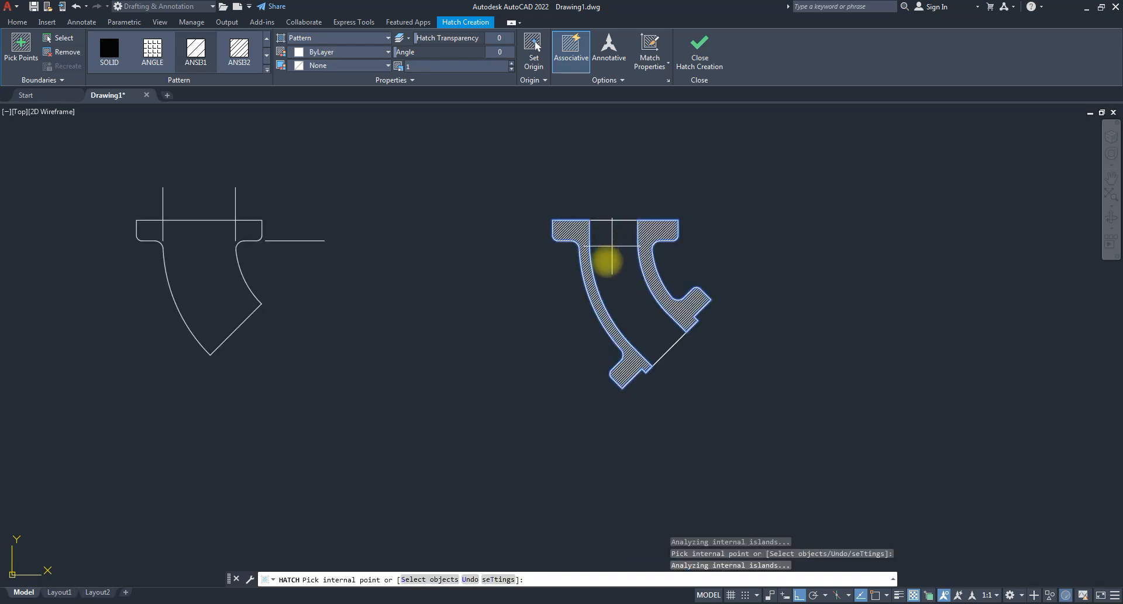
- Set the hatch scale to 2.5 and finish the hatch
click(450, 65)
text(1.5)
key(Return)
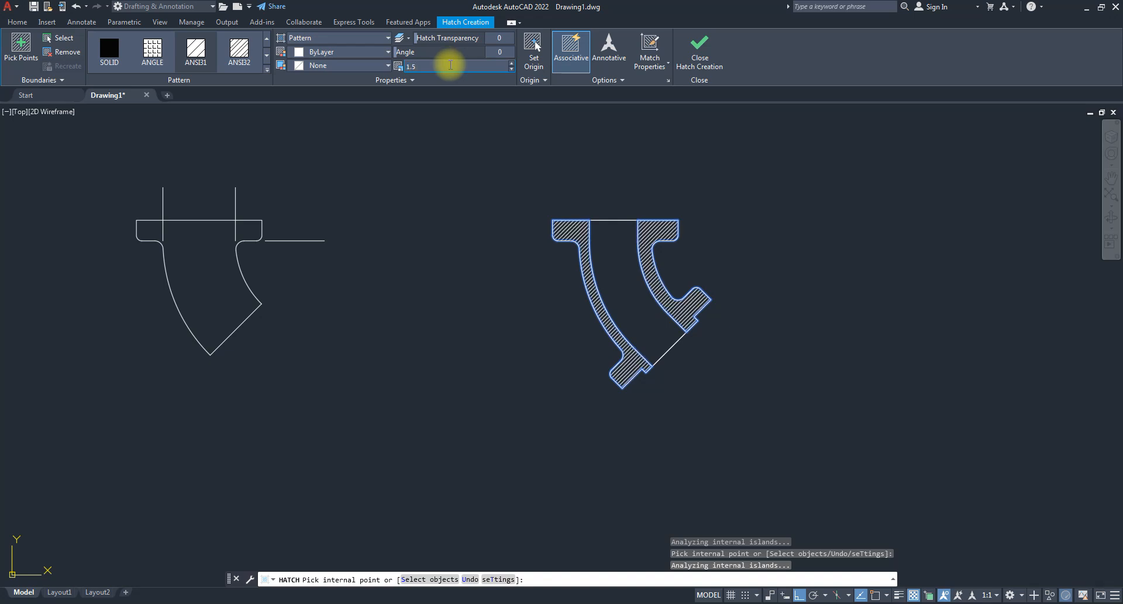
text(2.5)
key(Return)
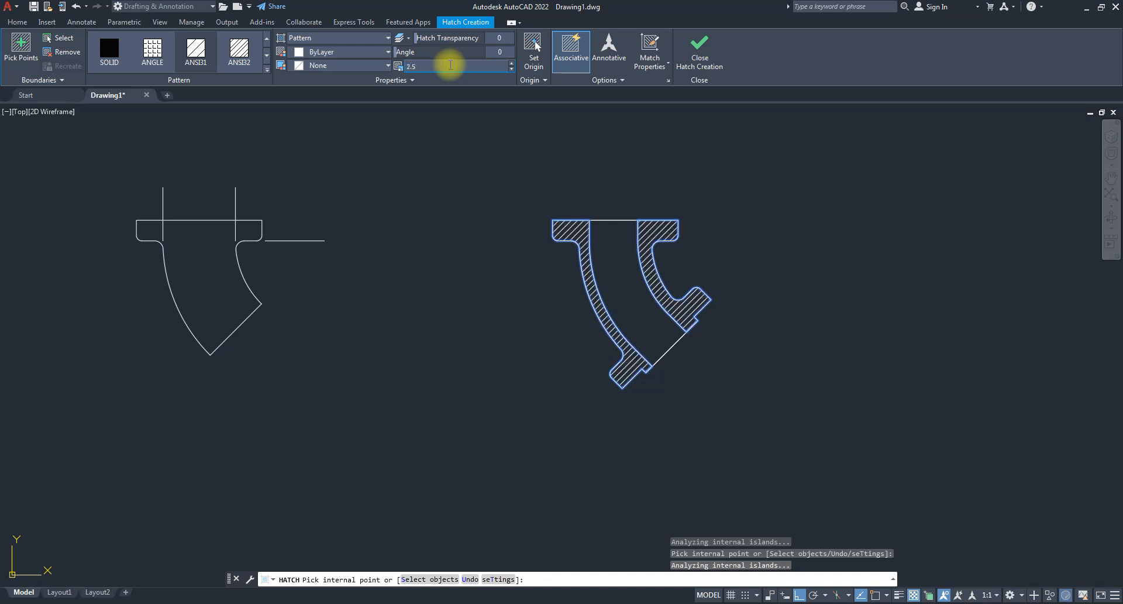
click(697, 48)
- Compare the hatched elbow section with the reference image
scroll(606, 268, up, 2)
middle_drag(623, 268, 266, 284)
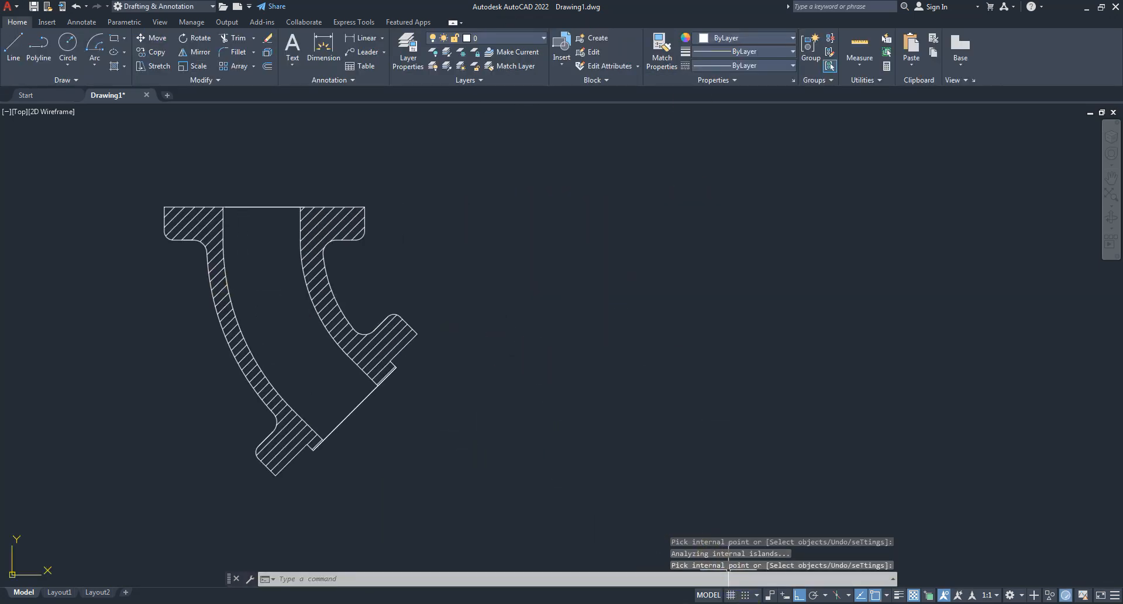
click(653, 603)
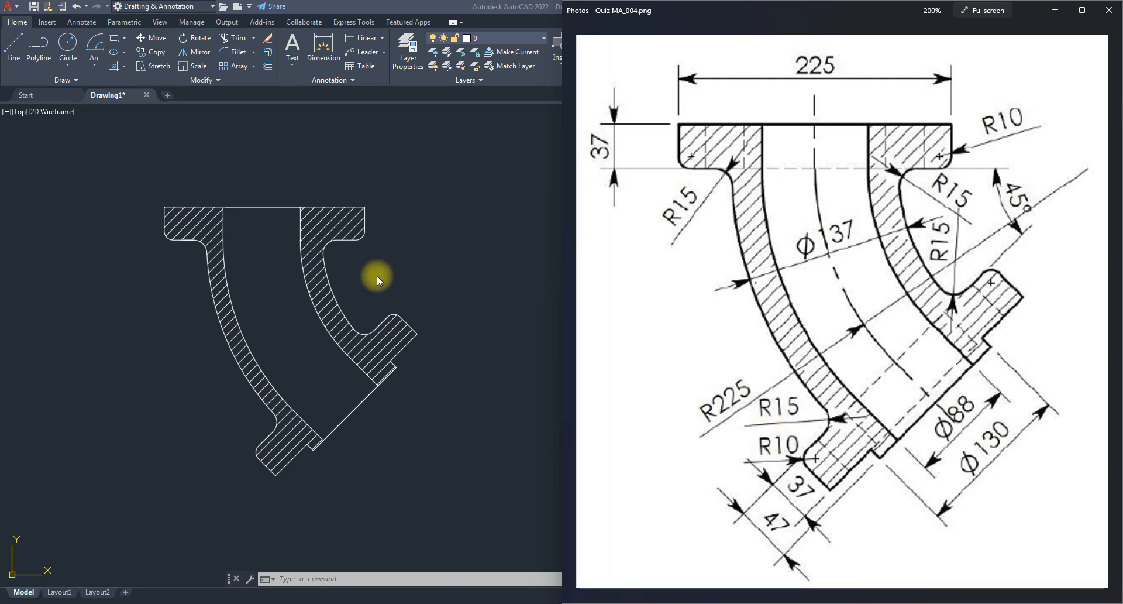
scroll(274, 204, up, 5)
scroll(276, 204, down, 5)
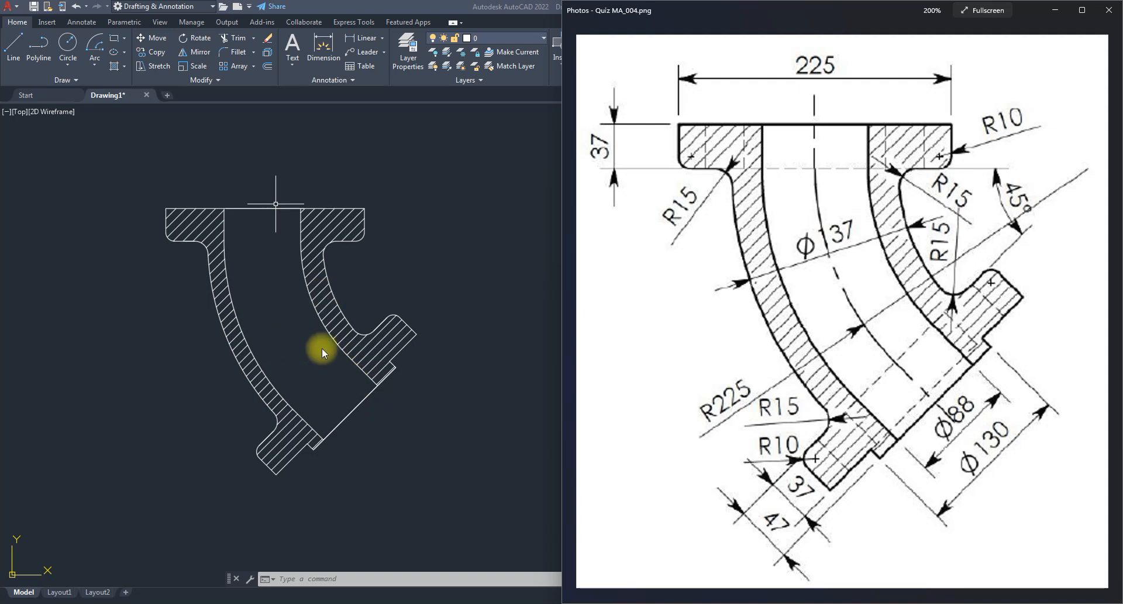
scroll(353, 341, up, 2)
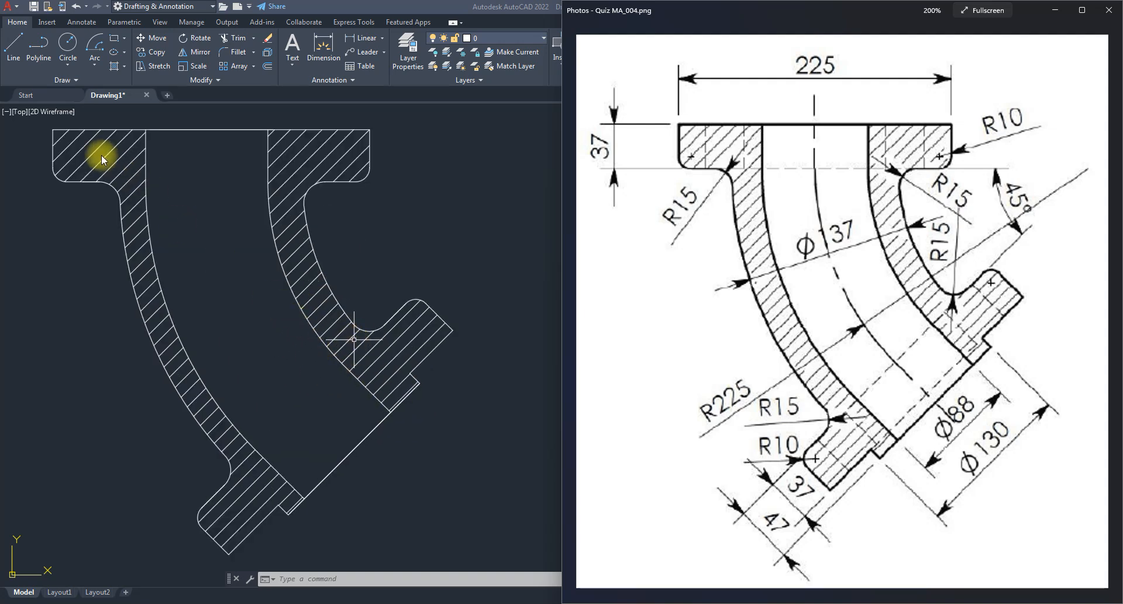
click(26, 63)
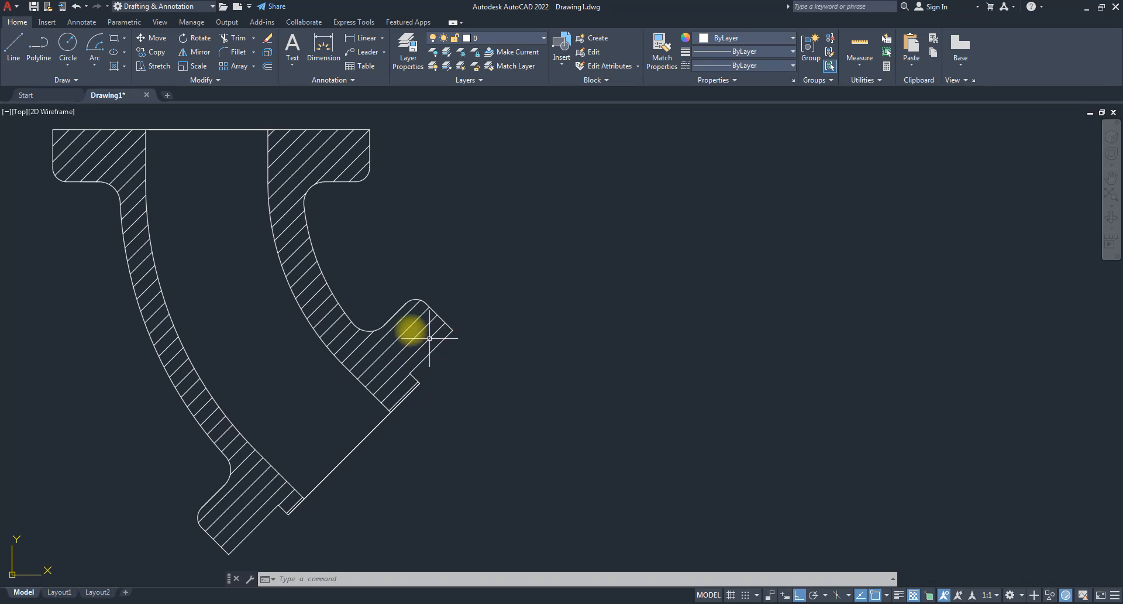
- Draw a line with polar tracking along the lower flange's back edge, from the inner-bend fillet's end to the flange's opposite side
click(13, 48)
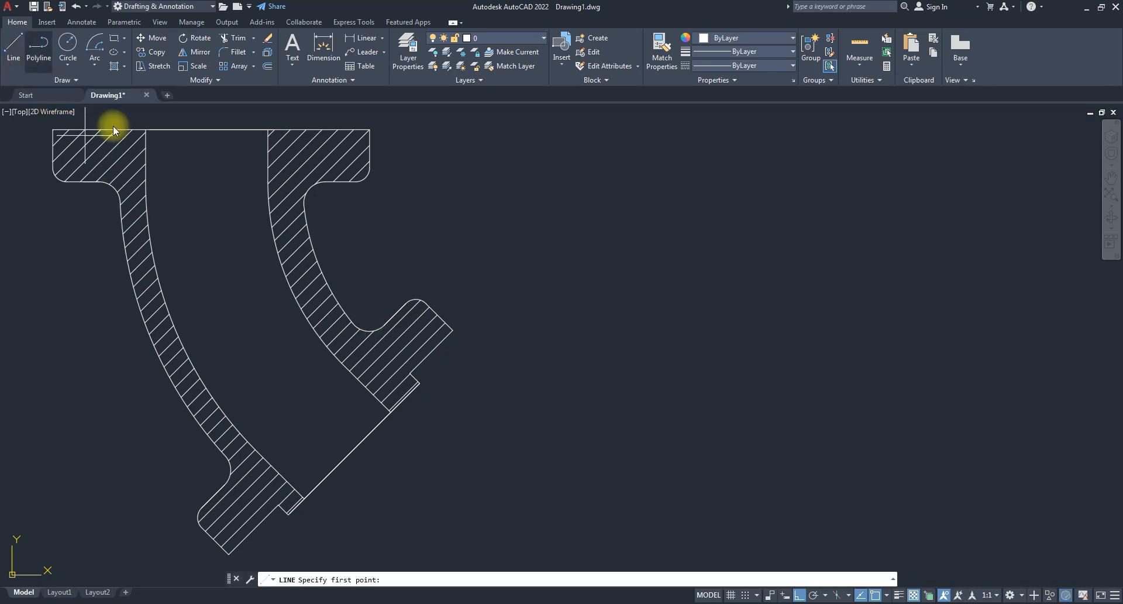
click(384, 324)
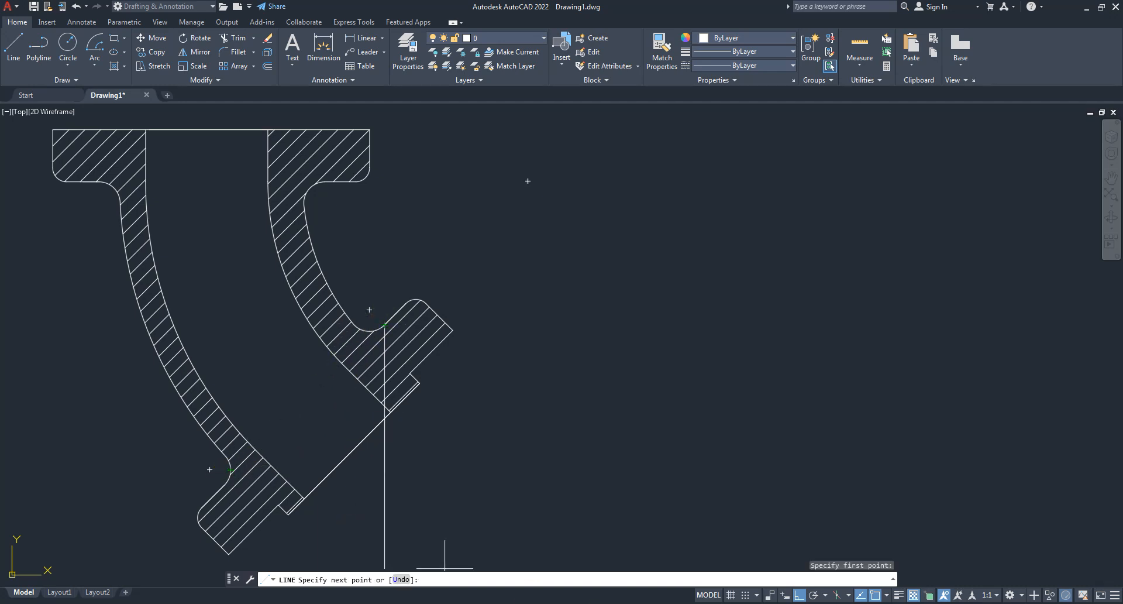
click(814, 595)
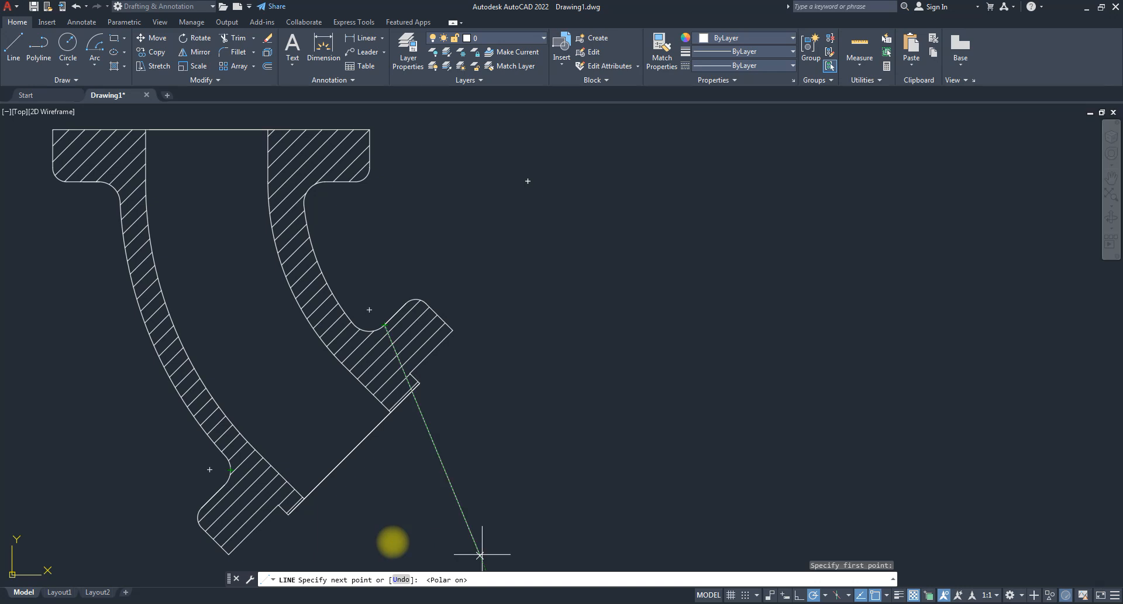
click(212, 496)
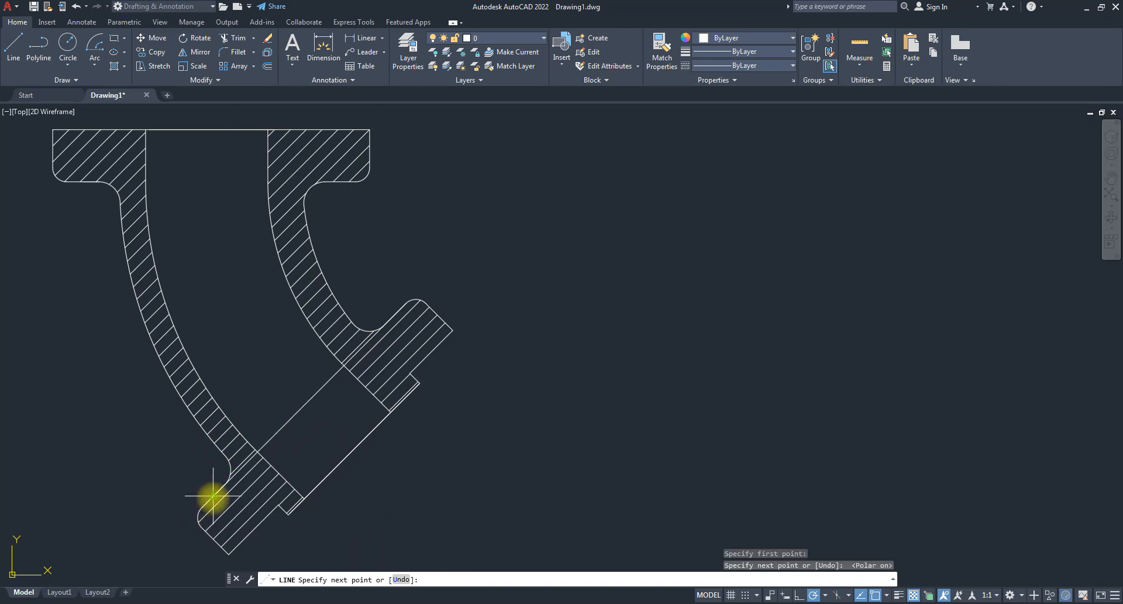
key(Escape)
- Shorten the lower flange's back-edge line at both ends so it spans only the bore between the inner walls
scroll(218, 496, up, 6)
scroll(288, 412, down, 2)
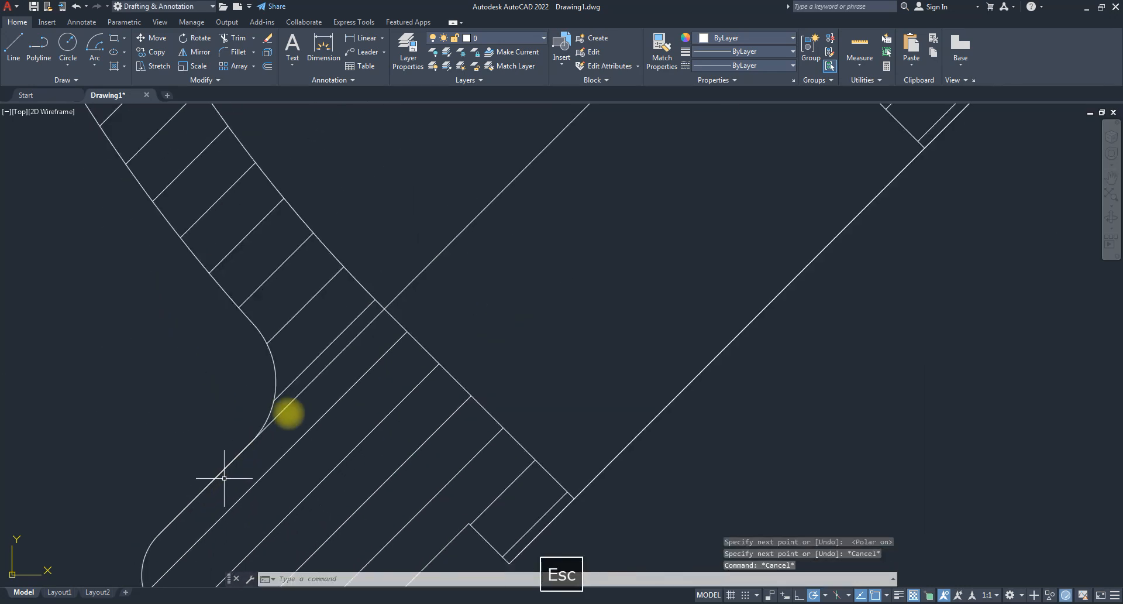
click(436, 259)
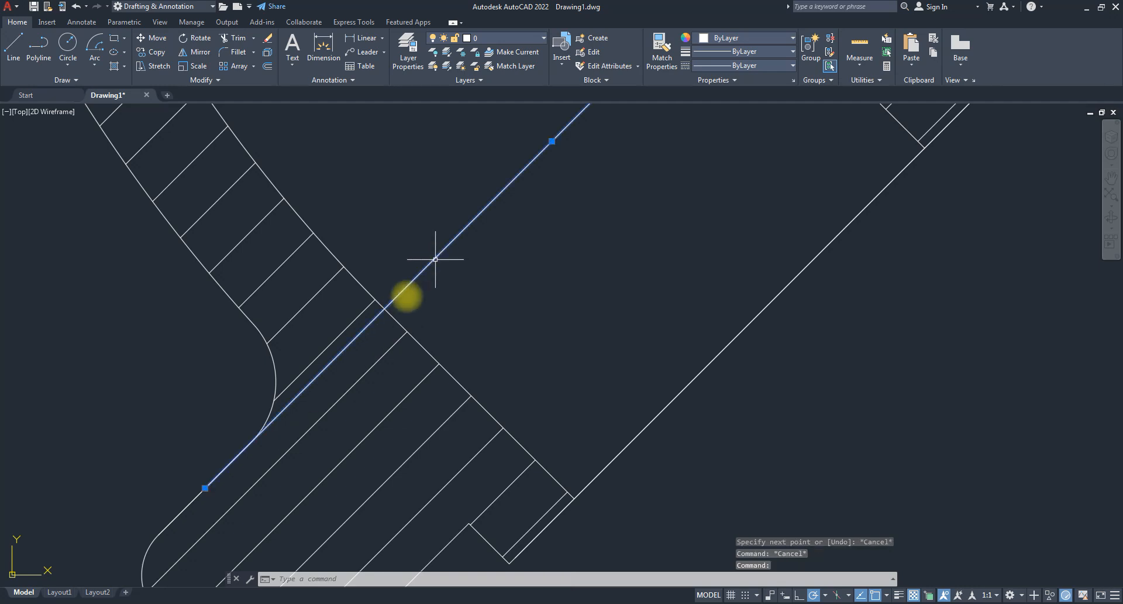
click(205, 487)
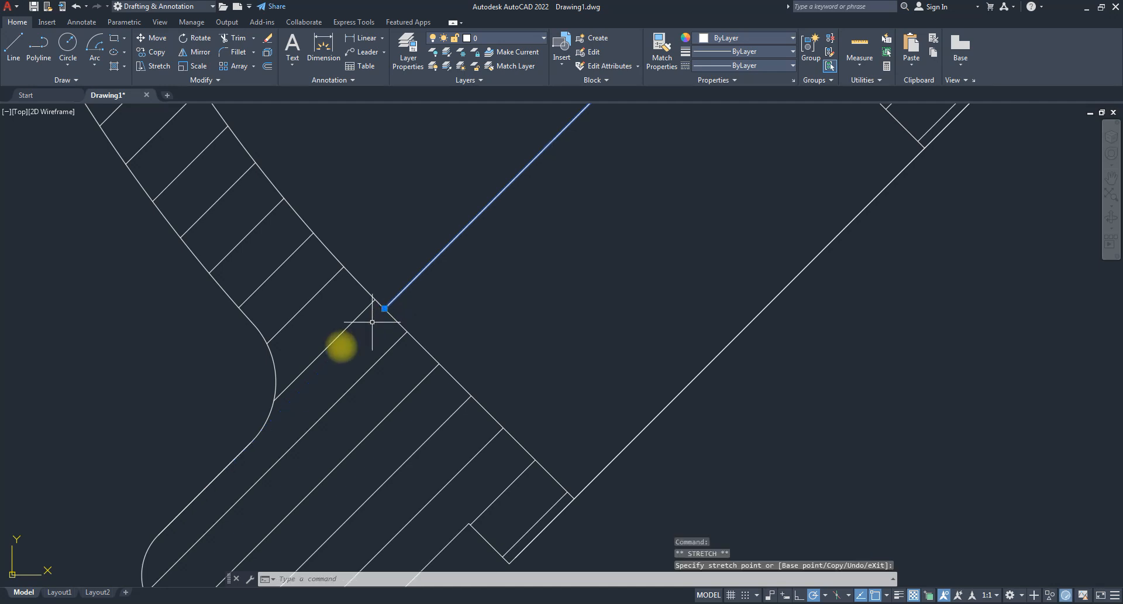
scroll(321, 358, down, 5)
click(414, 281)
scroll(411, 279, up, 5)
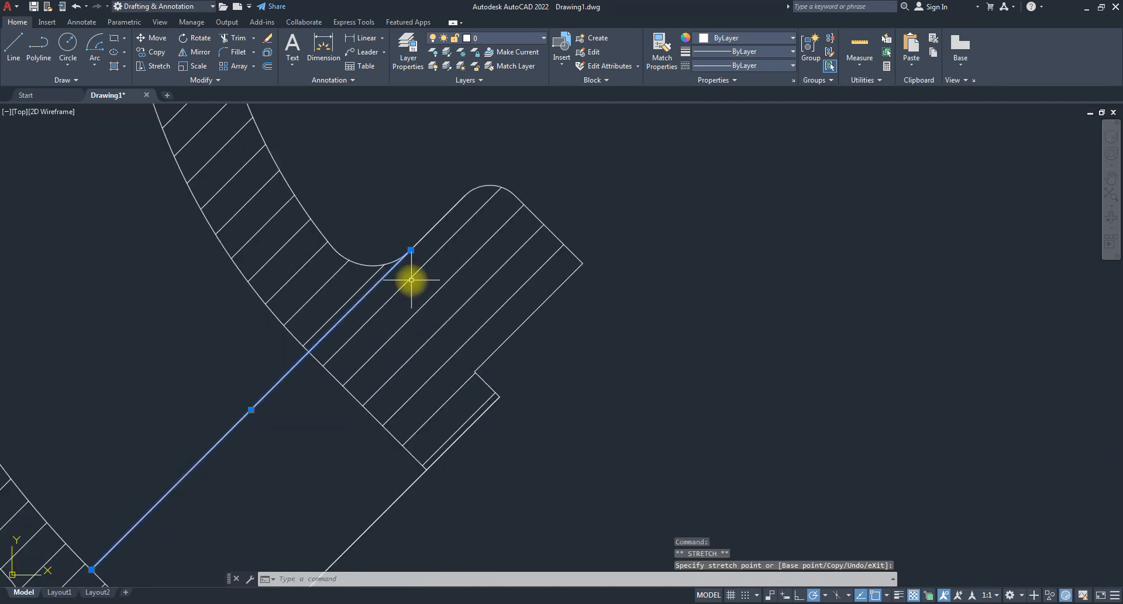
click(412, 249)
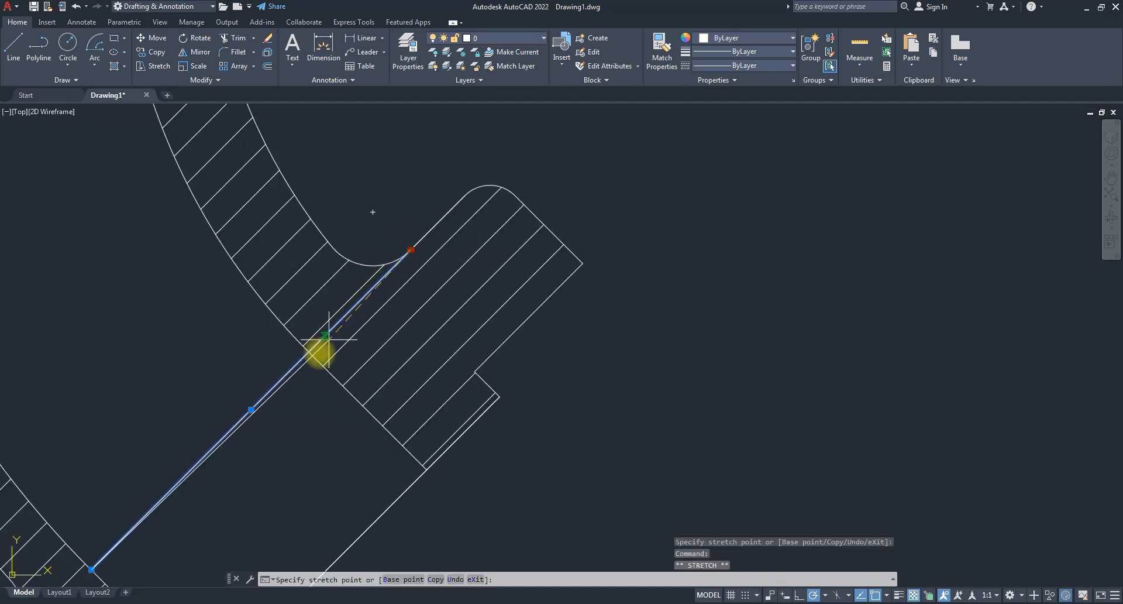
click(309, 352)
scroll(333, 356, down, 5)
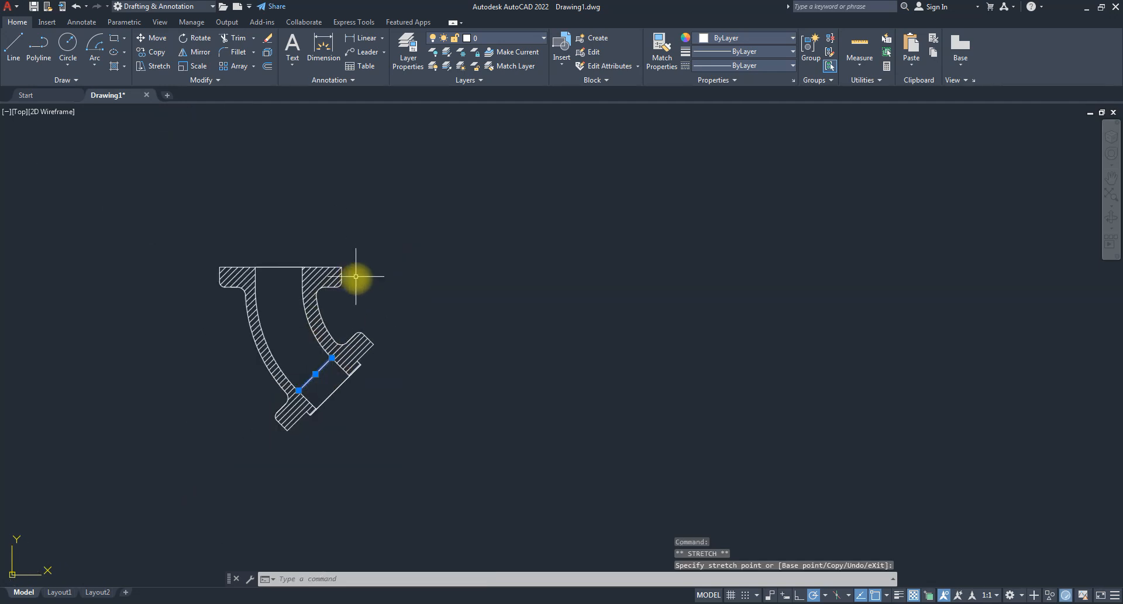
scroll(301, 357, up, 4)
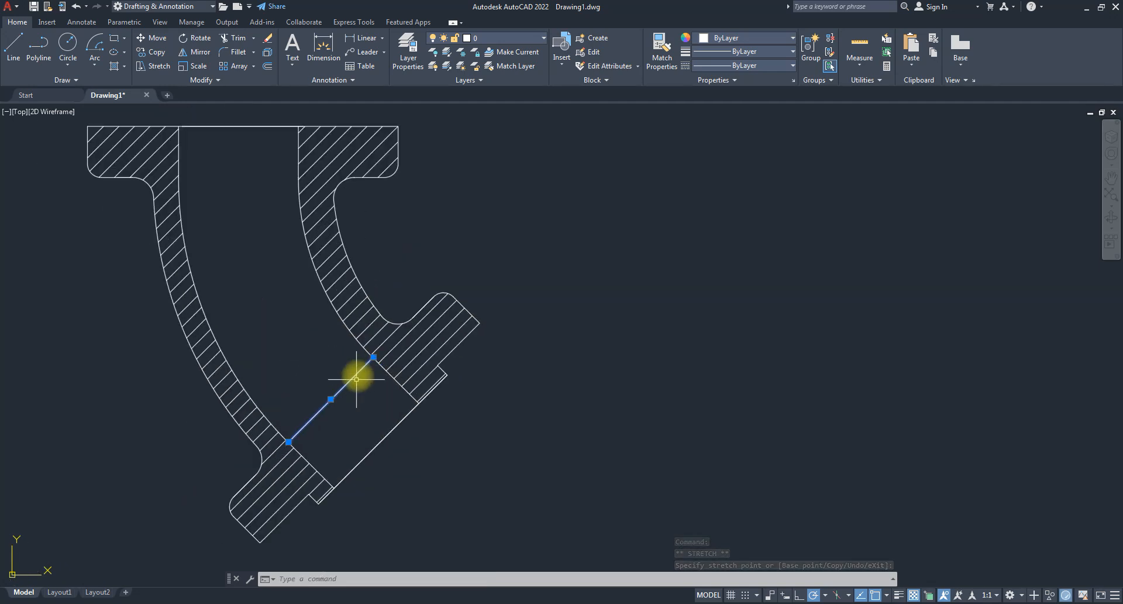
scroll(374, 386, down, 2)
- Draw a horizontal line along the upper flange's underside, from the outer-bend fillet's end to the inner-bend fillet's end
click(14, 52)
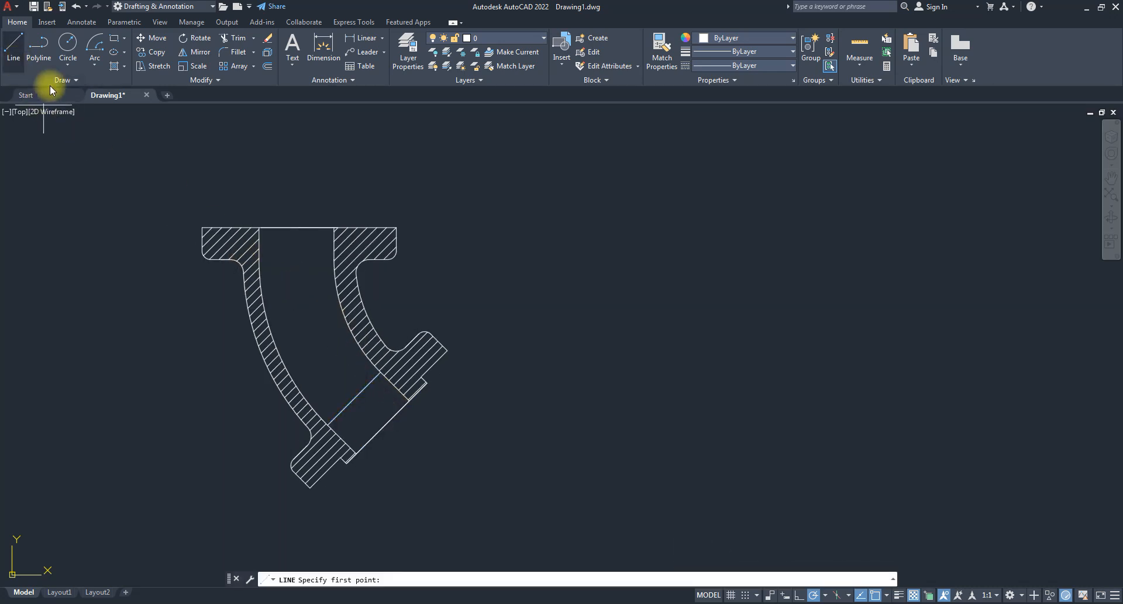
scroll(223, 243, up, 4)
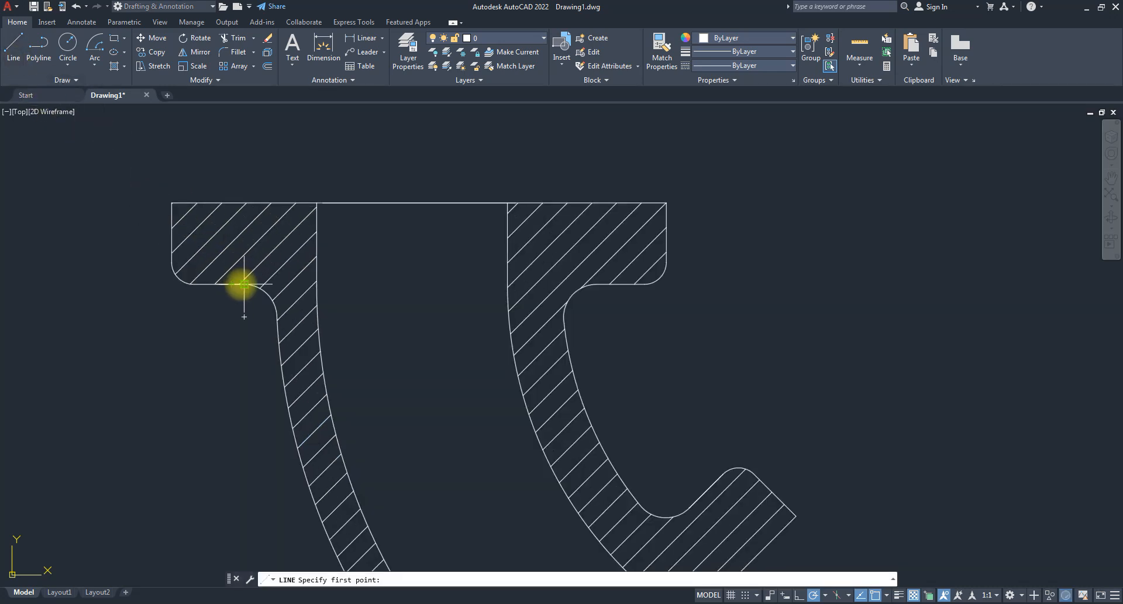
click(244, 284)
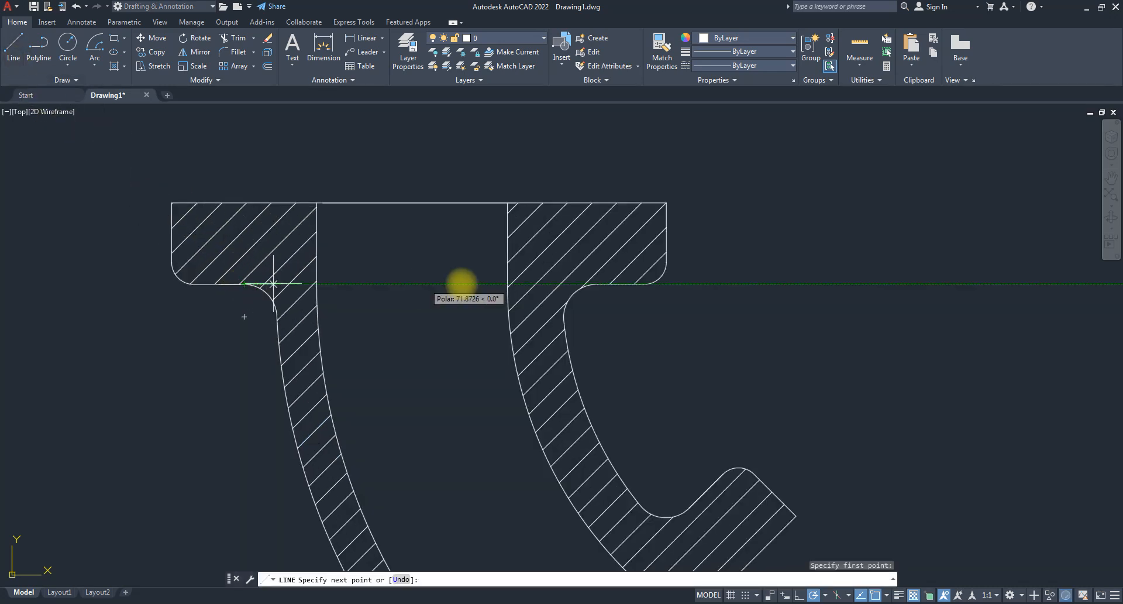
click(597, 284)
key(Escape)
key(Escape)
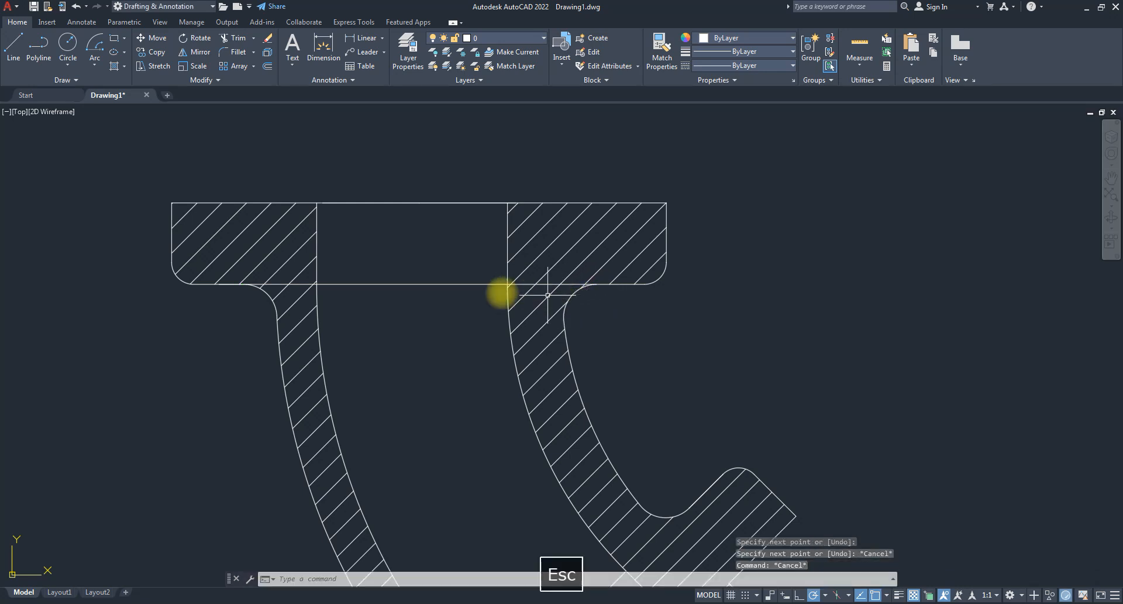
- Shorten the upper flange's underside line at both ends so it spans only the bore between the inner walls
click(468, 287)
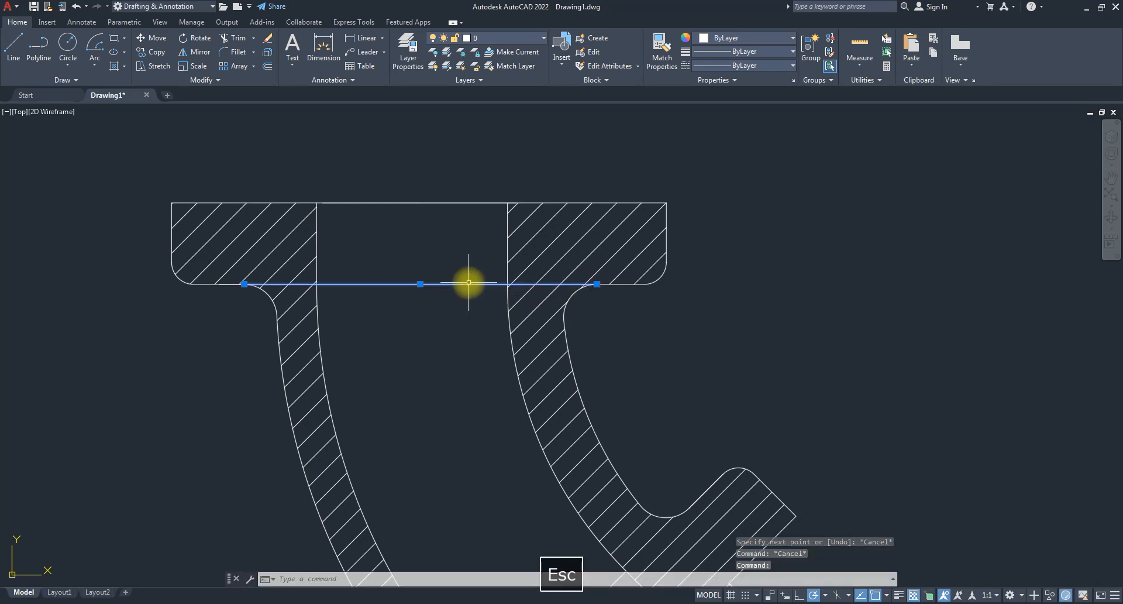
click(597, 284)
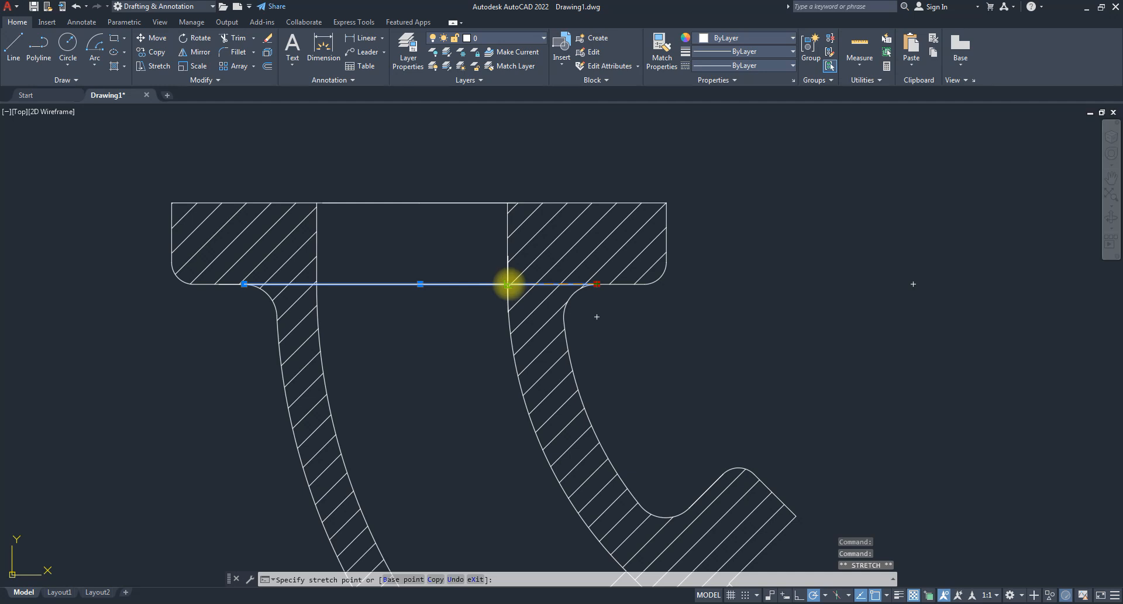
click(508, 284)
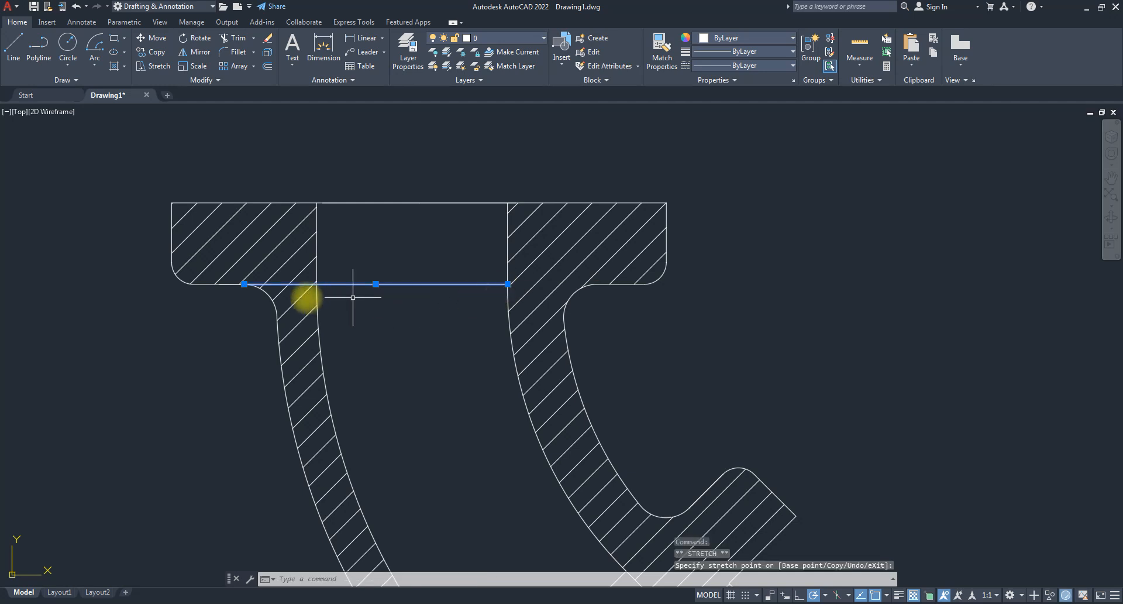
click(244, 284)
click(314, 284)
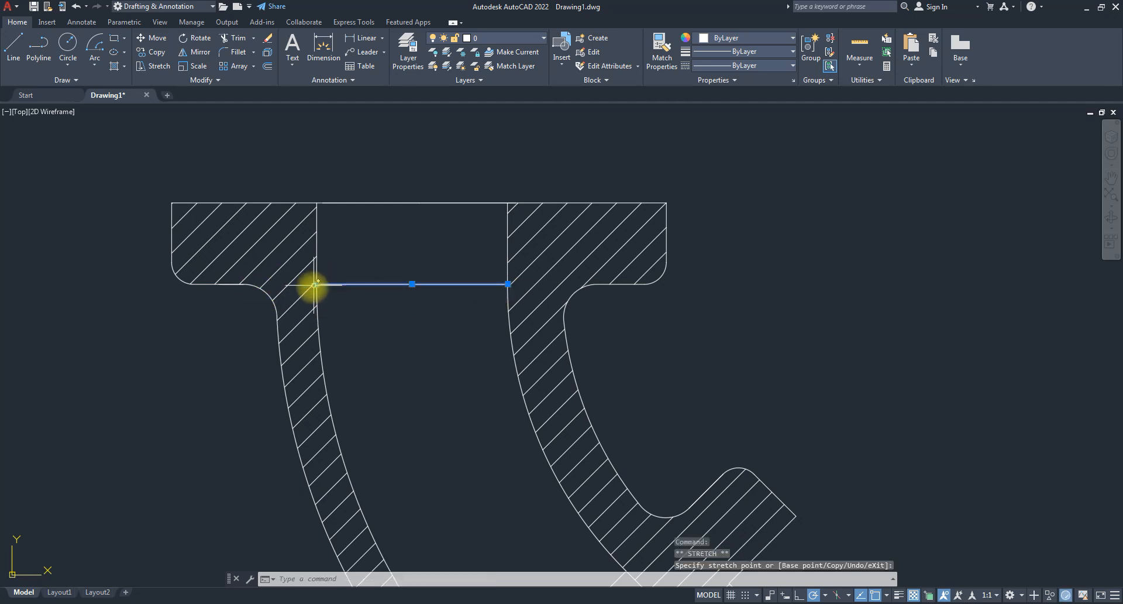
scroll(314, 284, down, 6)
key(Escape)
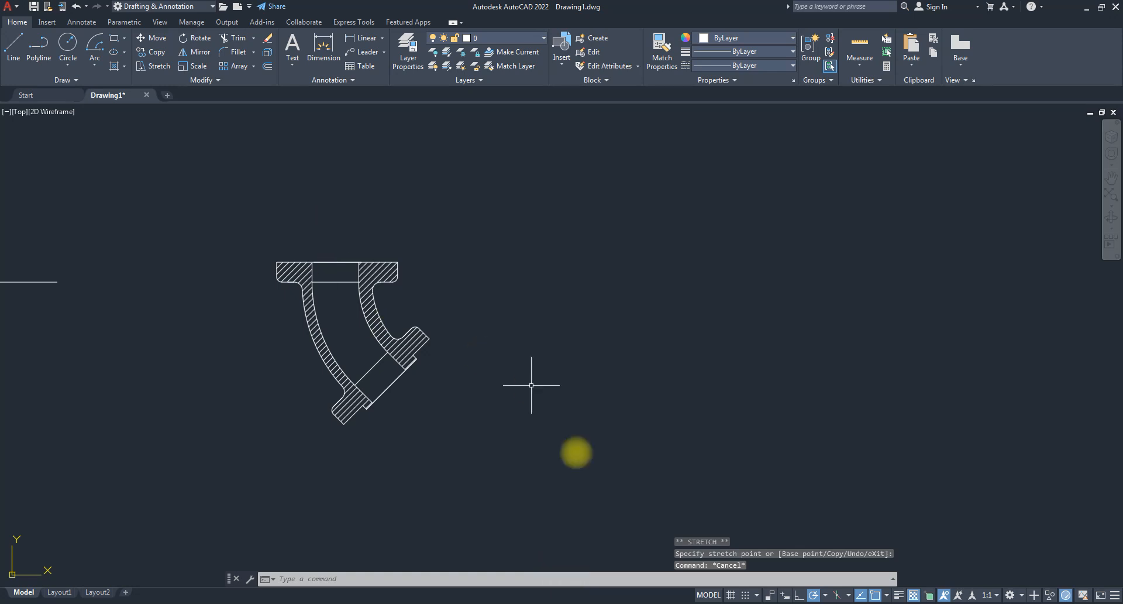
- Check the reference image's dimensions and divide 137 by 2 in Calculator
click(656, 603)
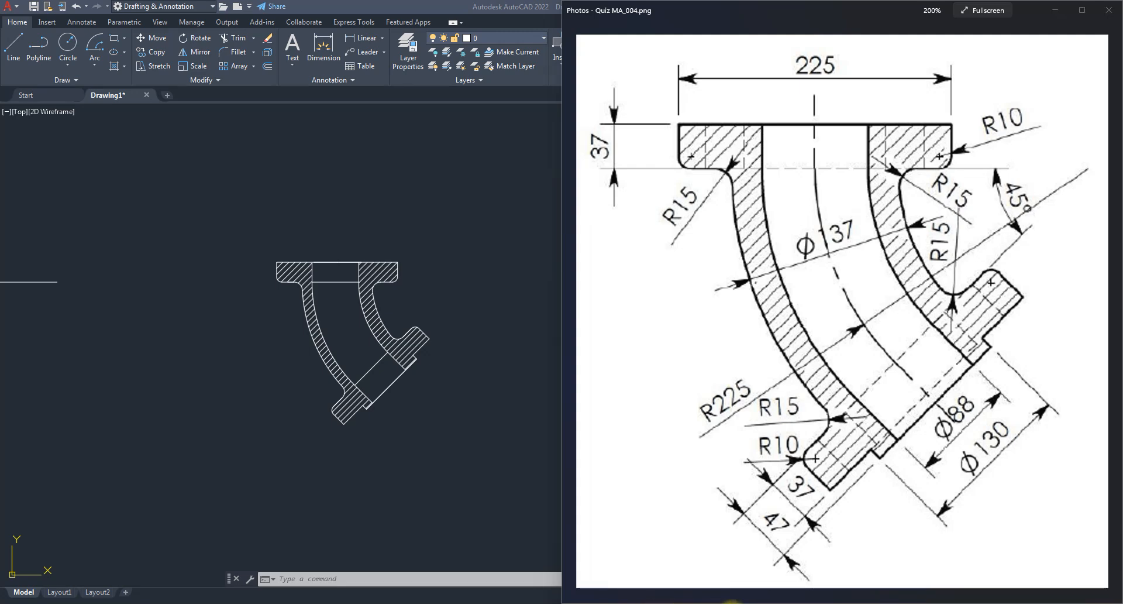
click(731, 603)
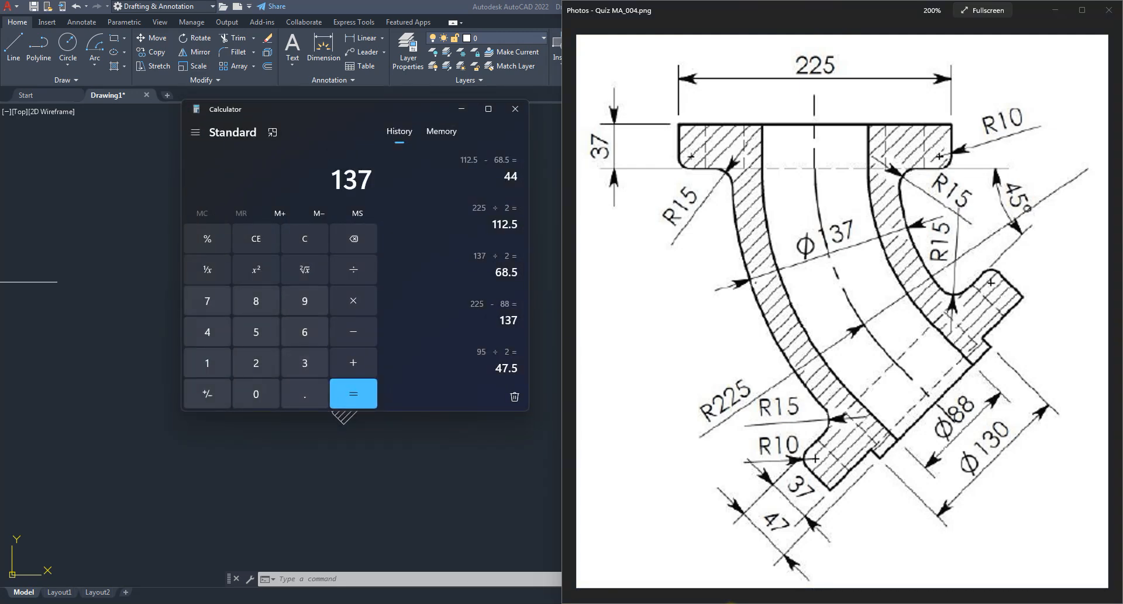
key(2)
key(Return)
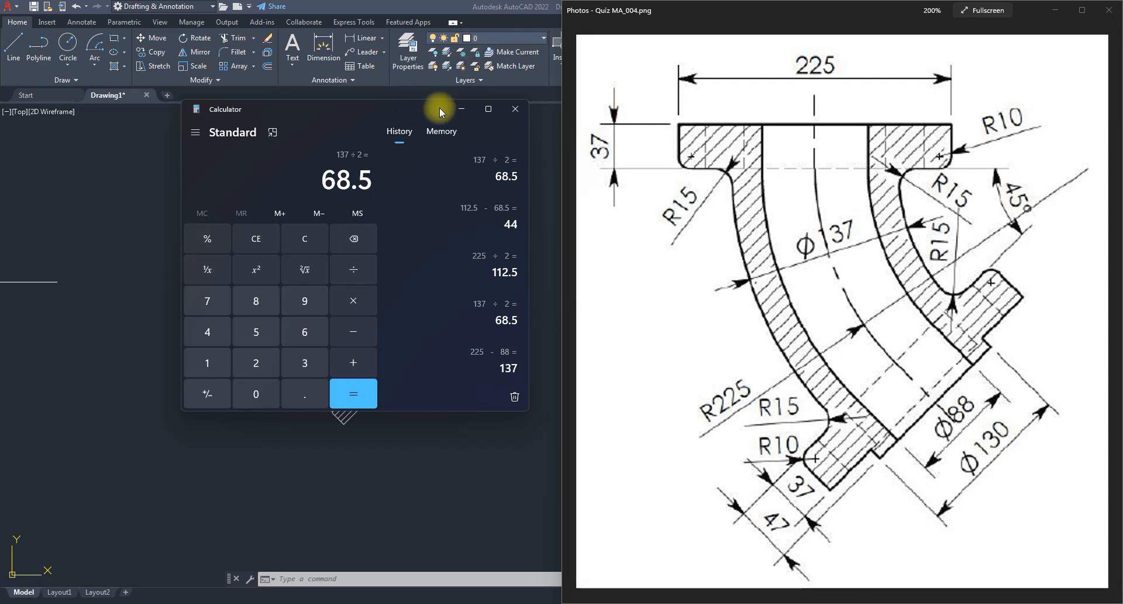
click(460, 112)
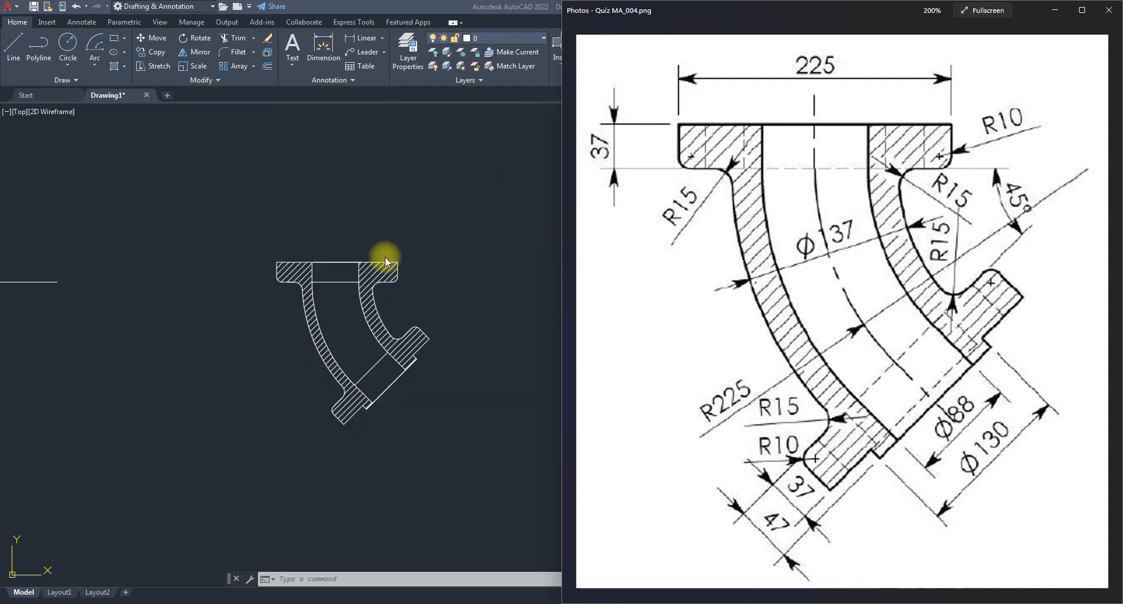
- Try to draw the bore's centreline as a start-end-radius arc of radius 68.5 between the midpoints of the two flange lines
click(97, 68)
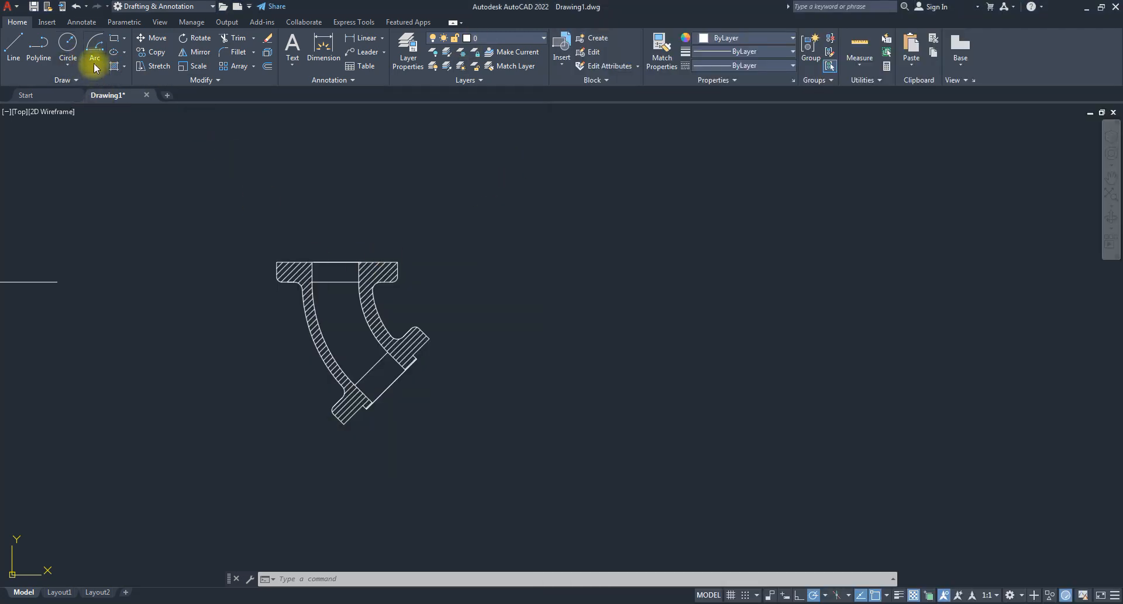
click(96, 65)
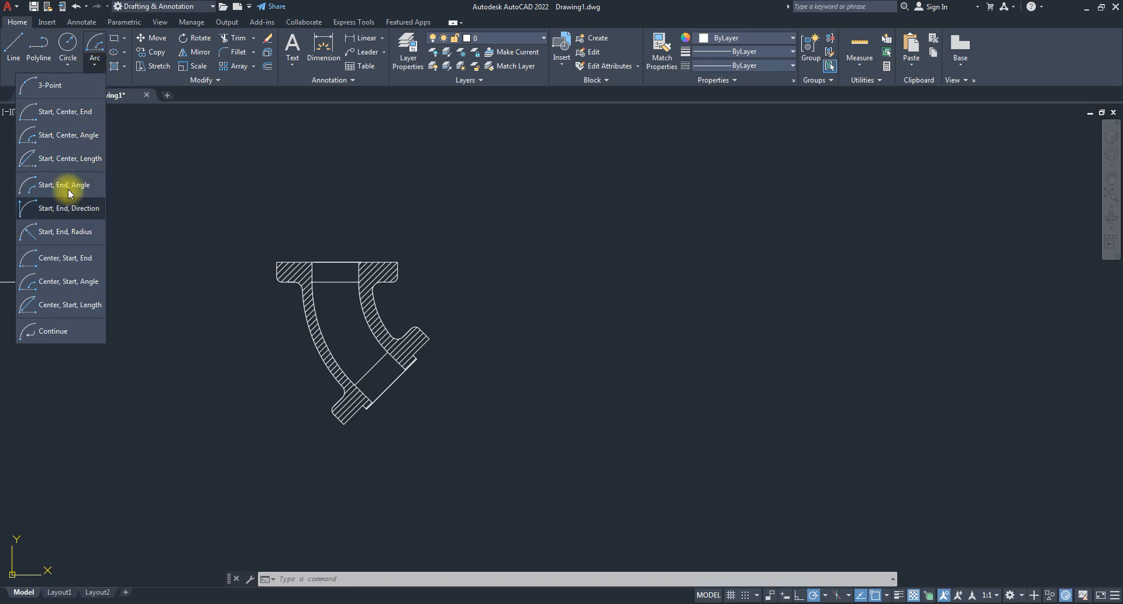
click(69, 234)
scroll(336, 325, up, 2)
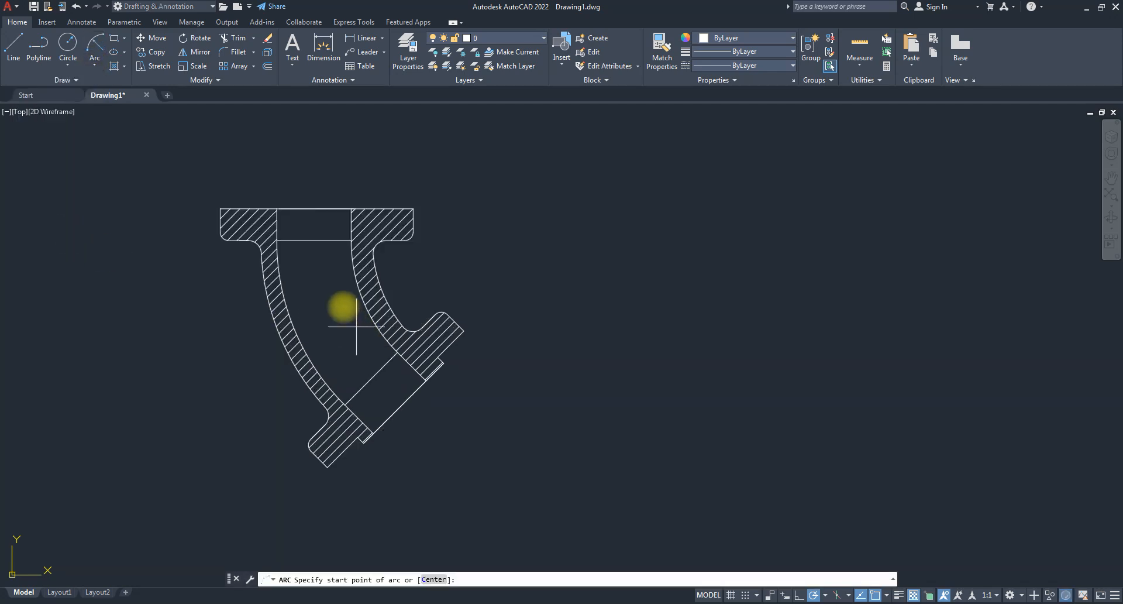
click(314, 240)
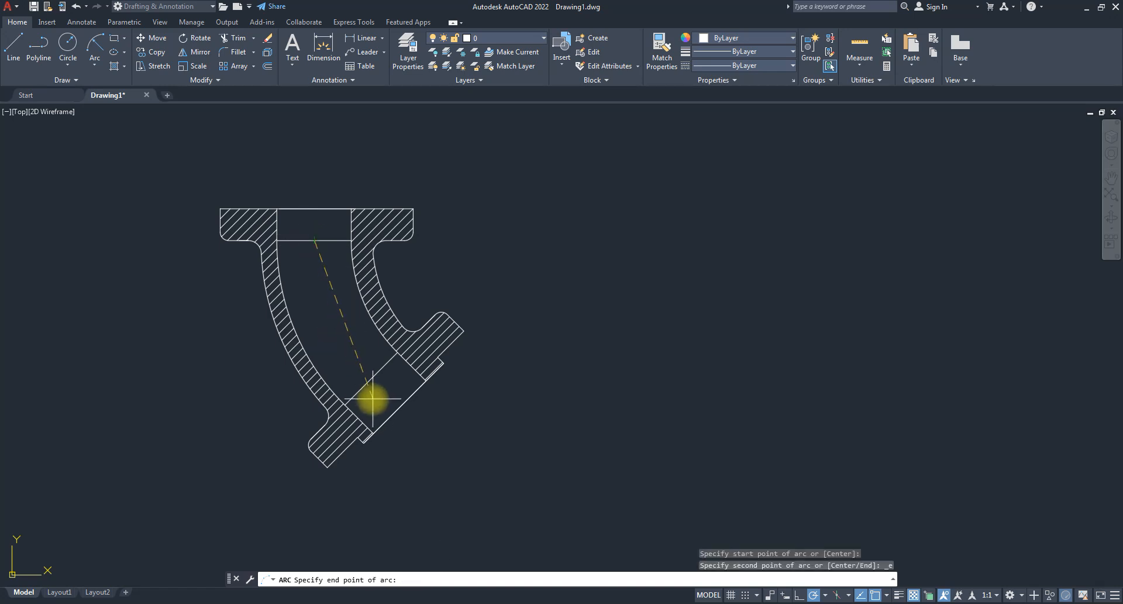
click(370, 379)
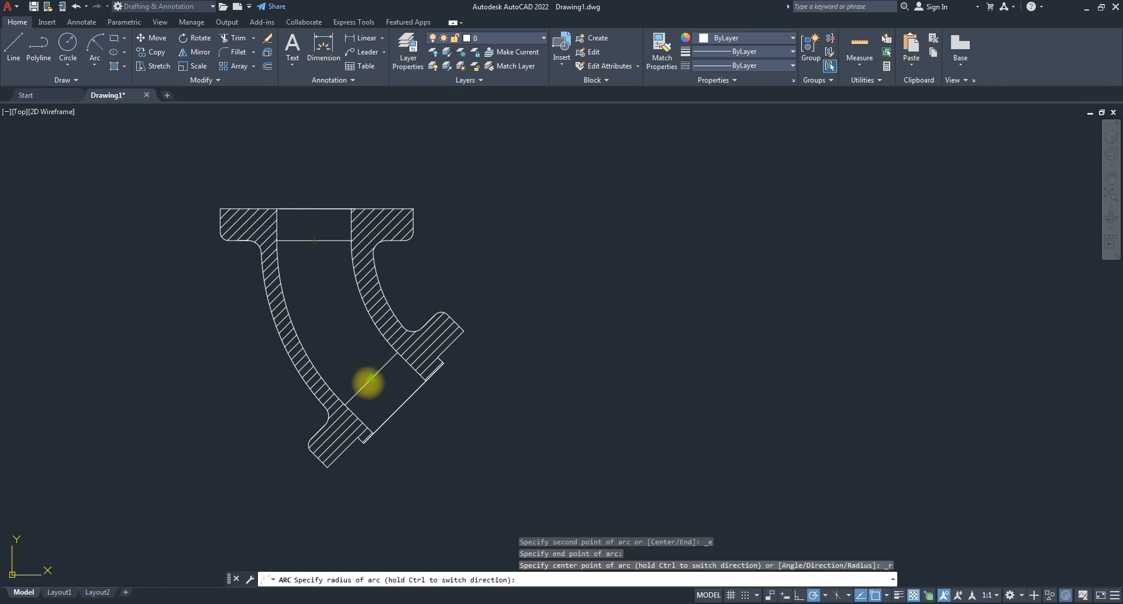
text(68.5)
key(Return)
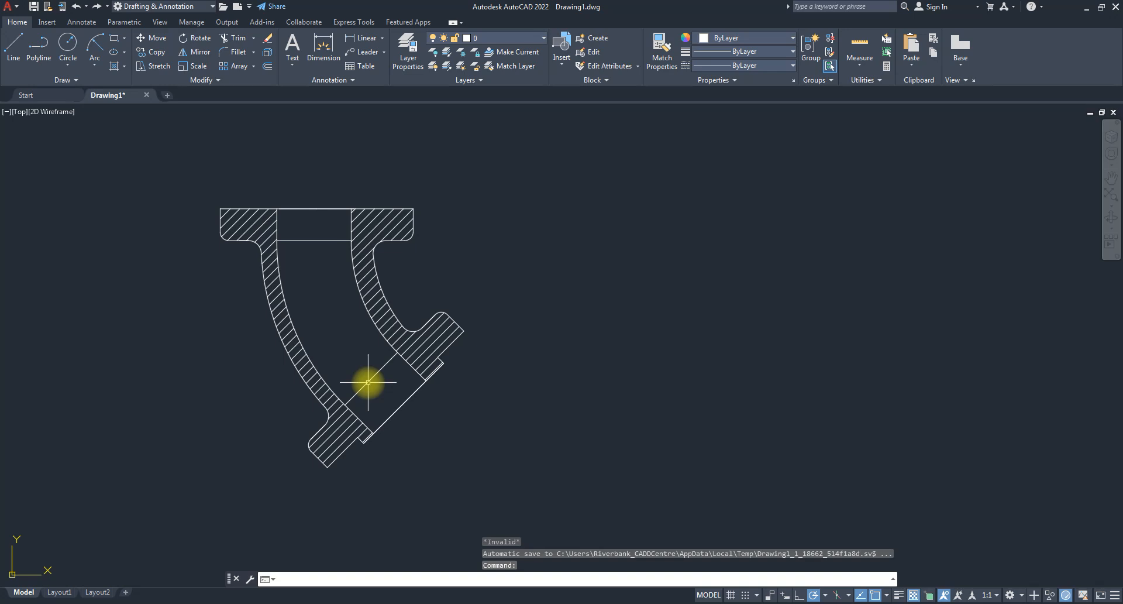
click(93, 59)
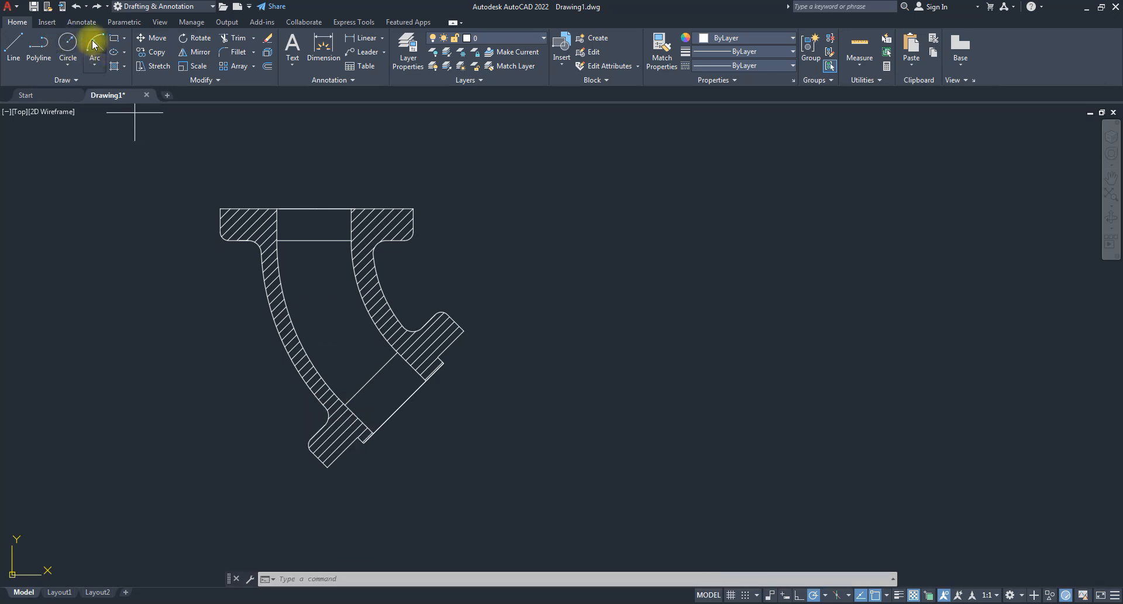
click(315, 240)
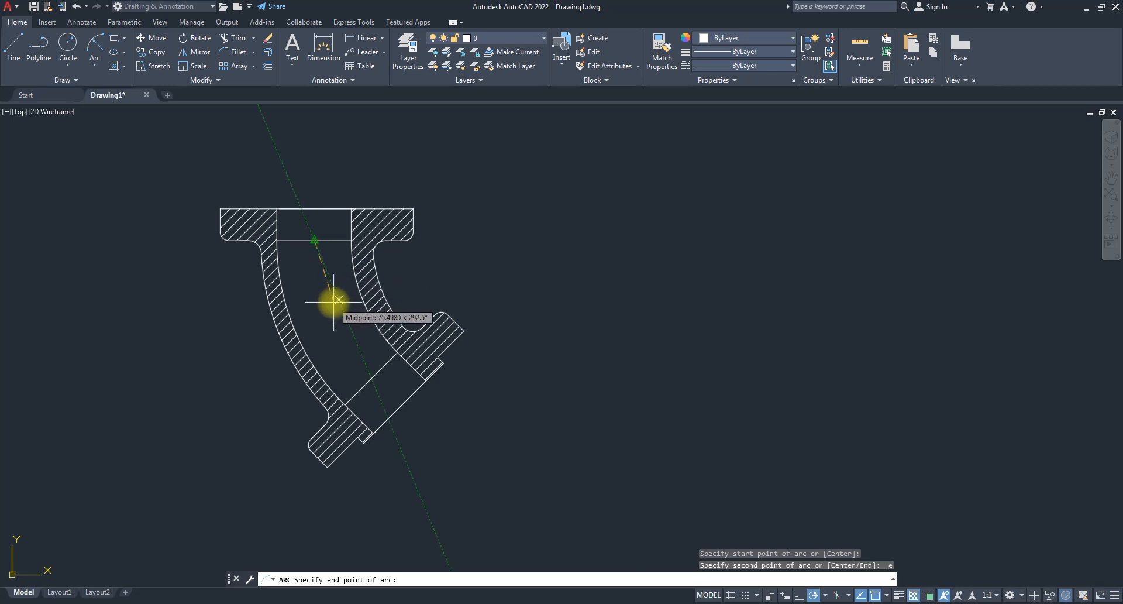
click(370, 378)
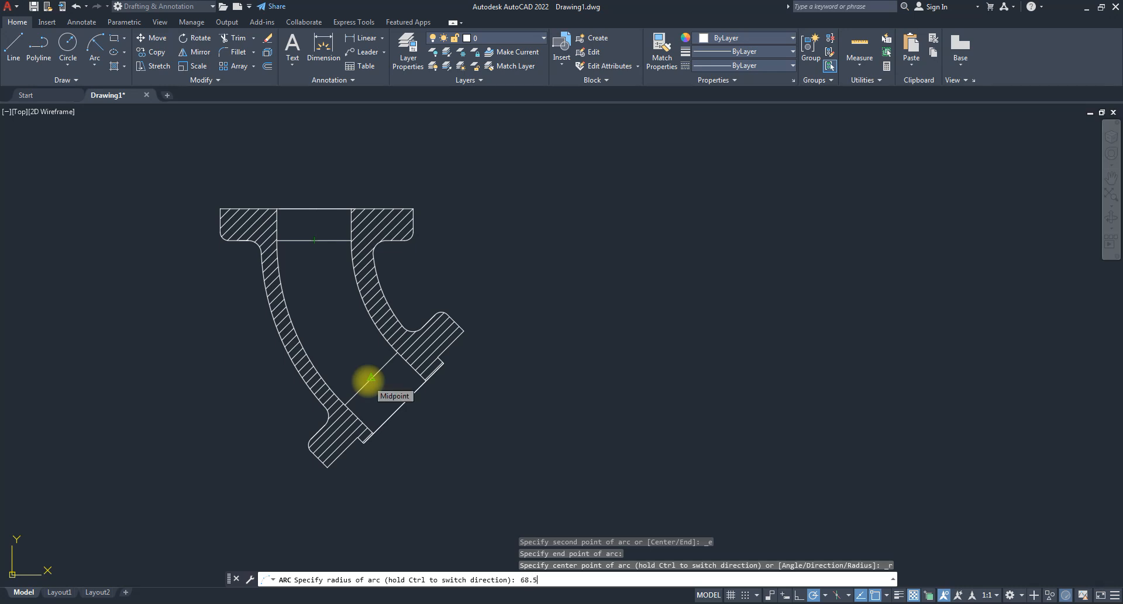
key(Return)
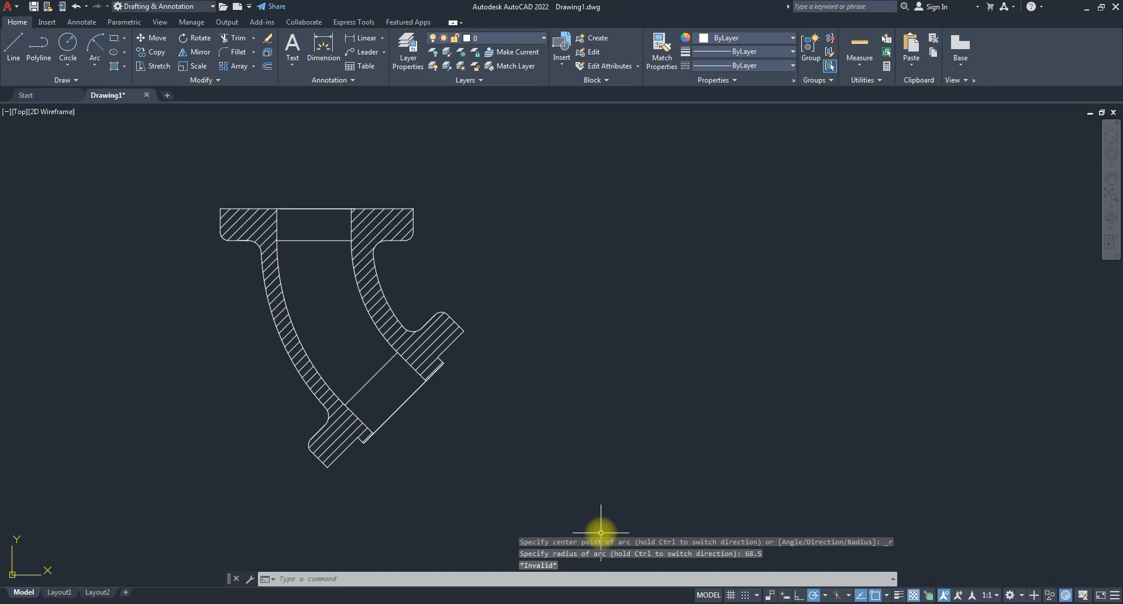
click(96, 69)
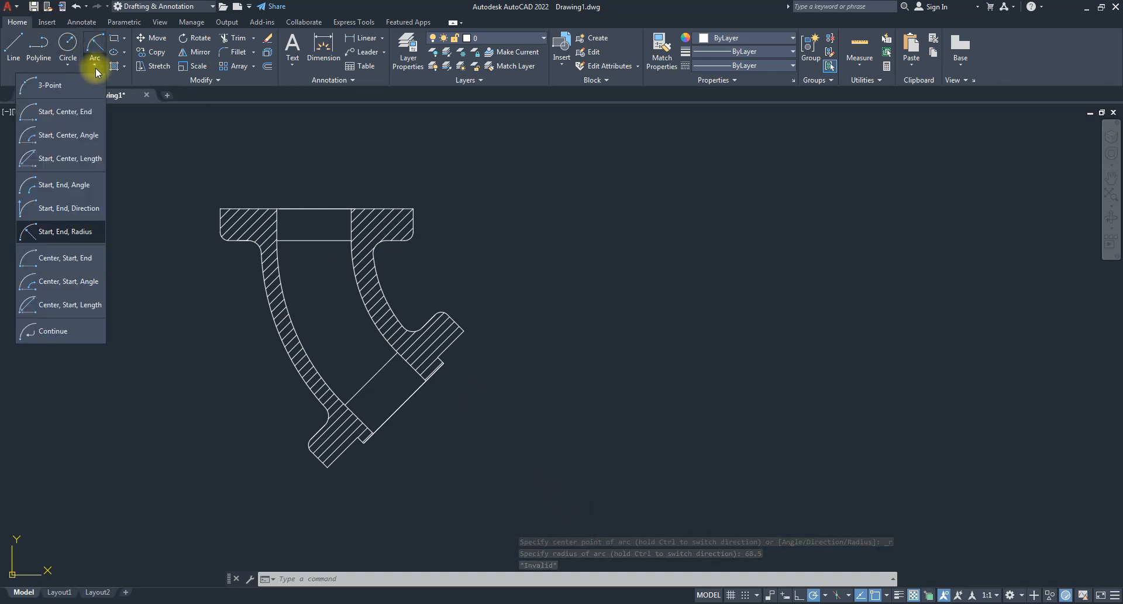
click(68, 232)
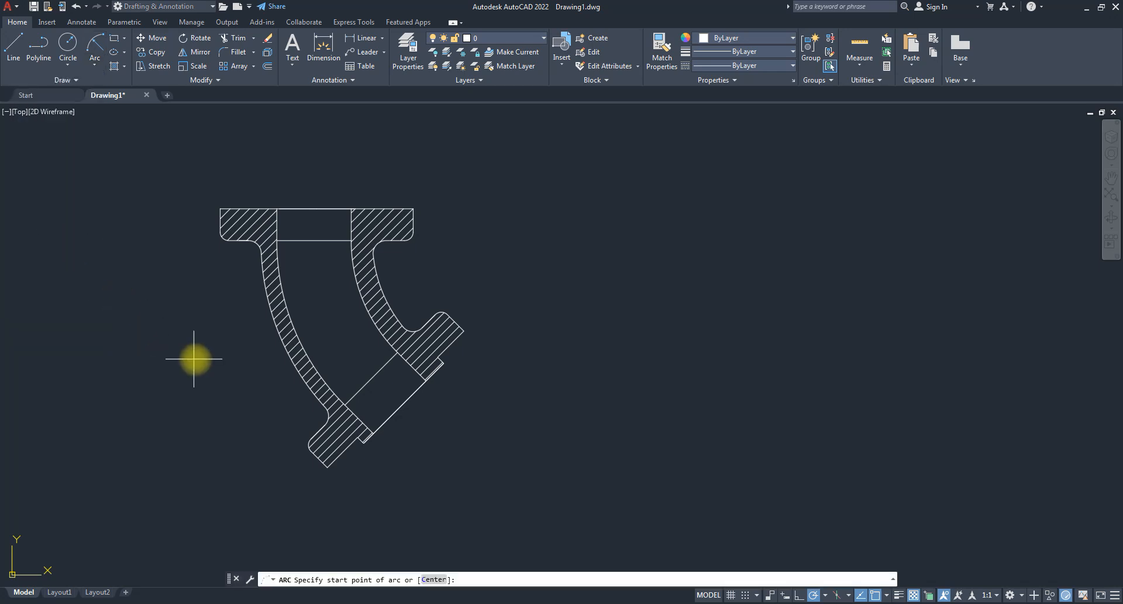
click(314, 240)
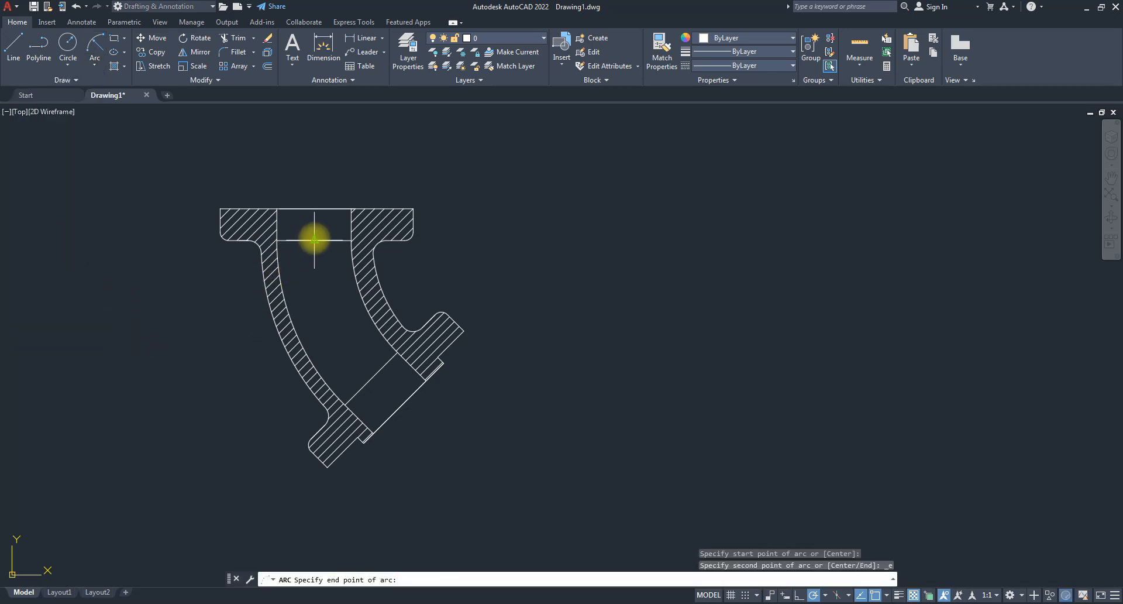
click(375, 380)
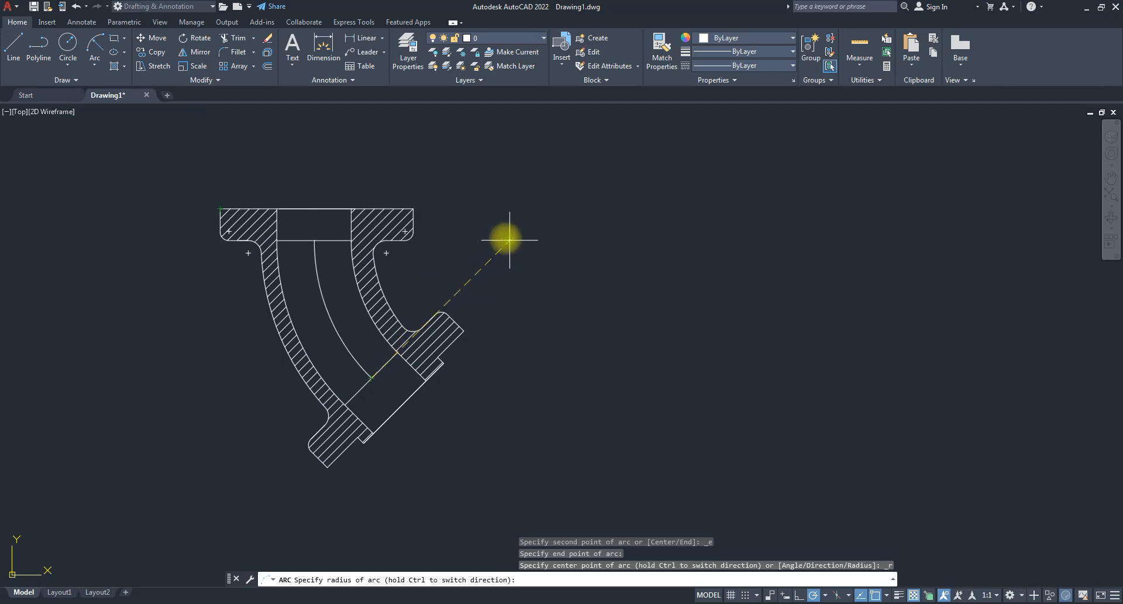
key(Escape)
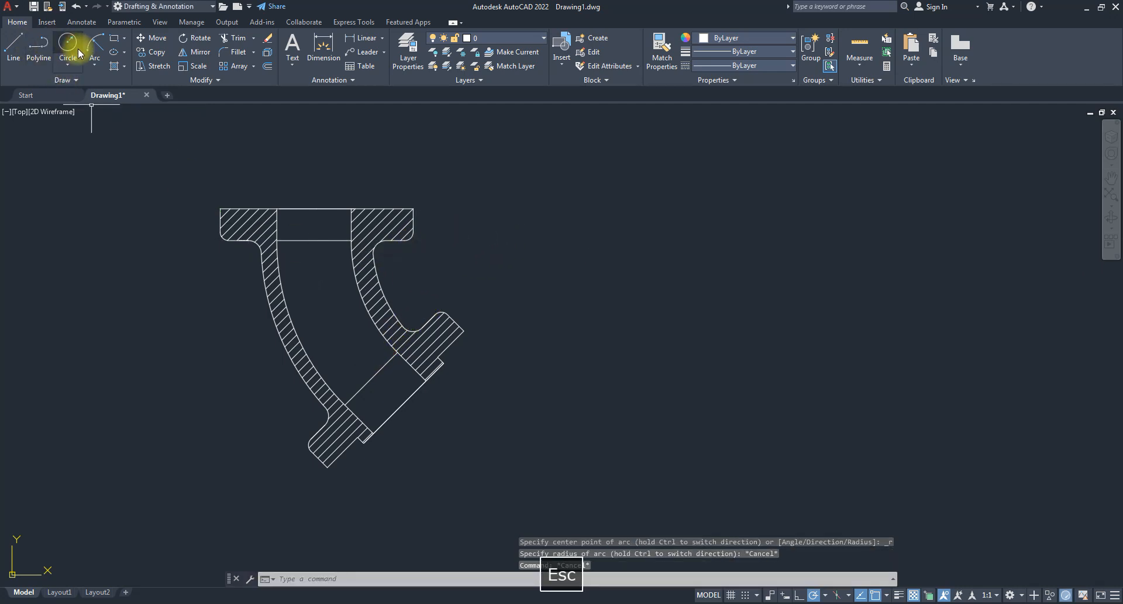
- Draw the bore's centreline as a start-center-end arc, starting at the midpoint of the upper flange's underside line
click(94, 65)
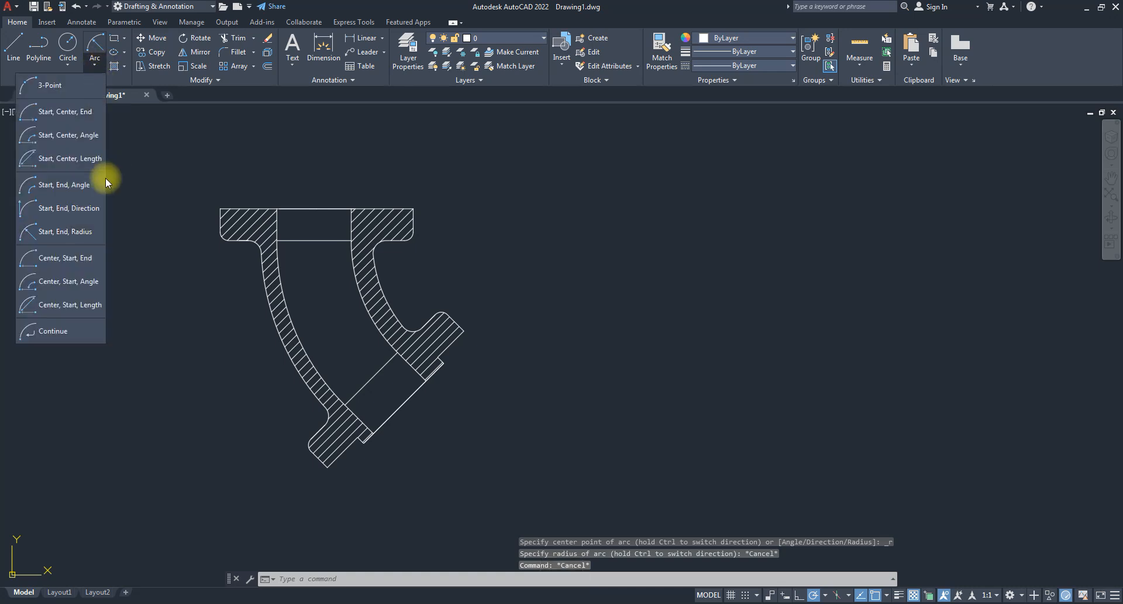
click(64, 114)
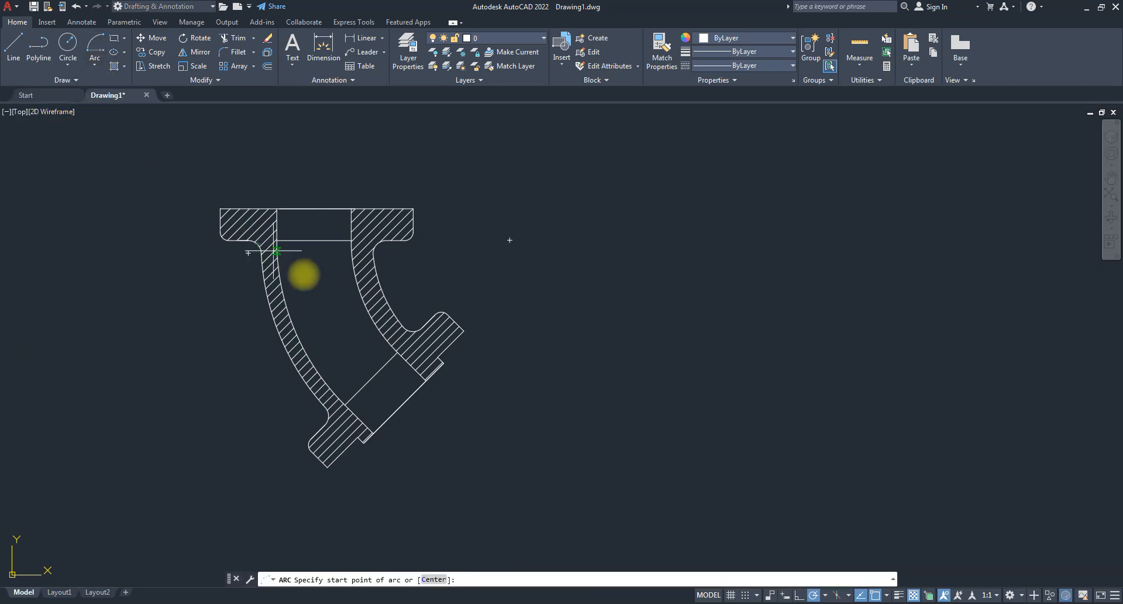
click(315, 240)
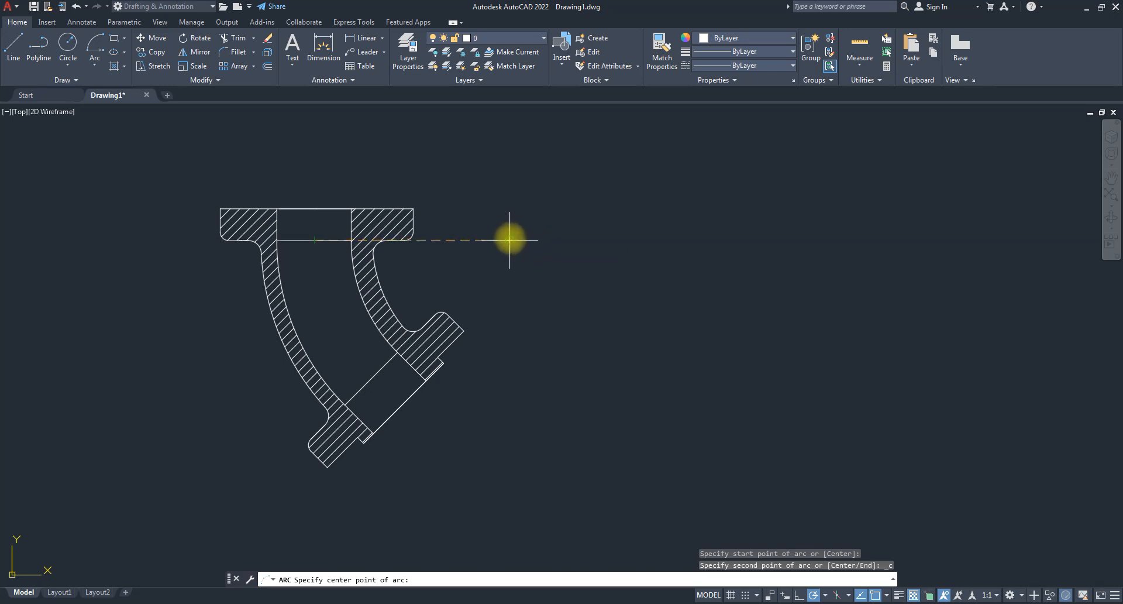
- Draw a center arc through the hatched pipe bend, ending at the midpoint of the lower inner edge line
click(509, 240)
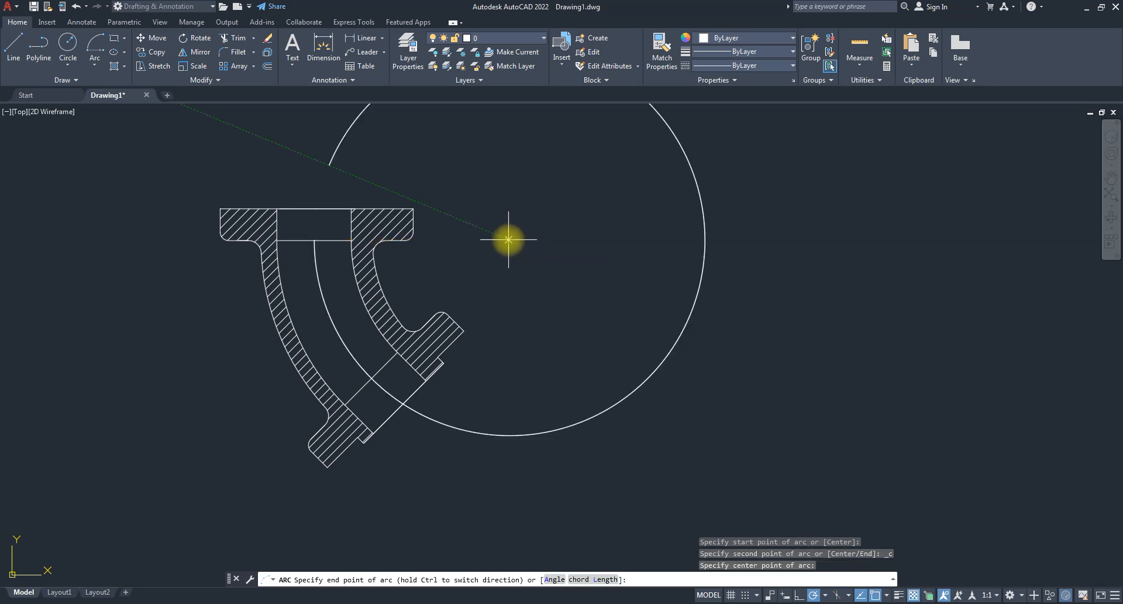
click(372, 380)
key(Escape)
key(Escape)
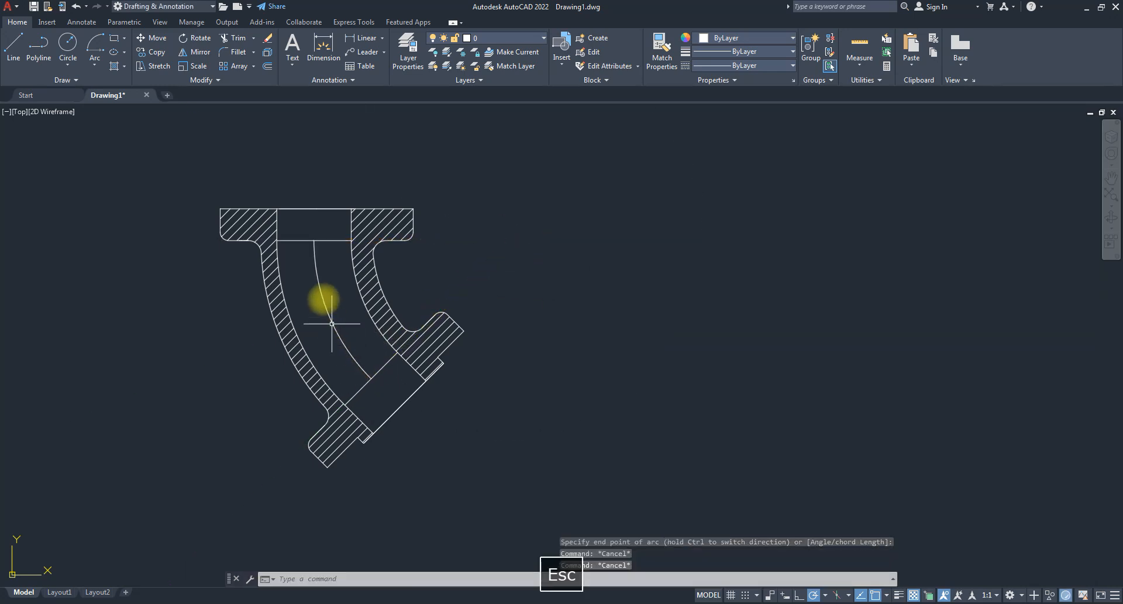
- Draw a vertical centerline from the center arc's upper end to just above the top flange
click(11, 52)
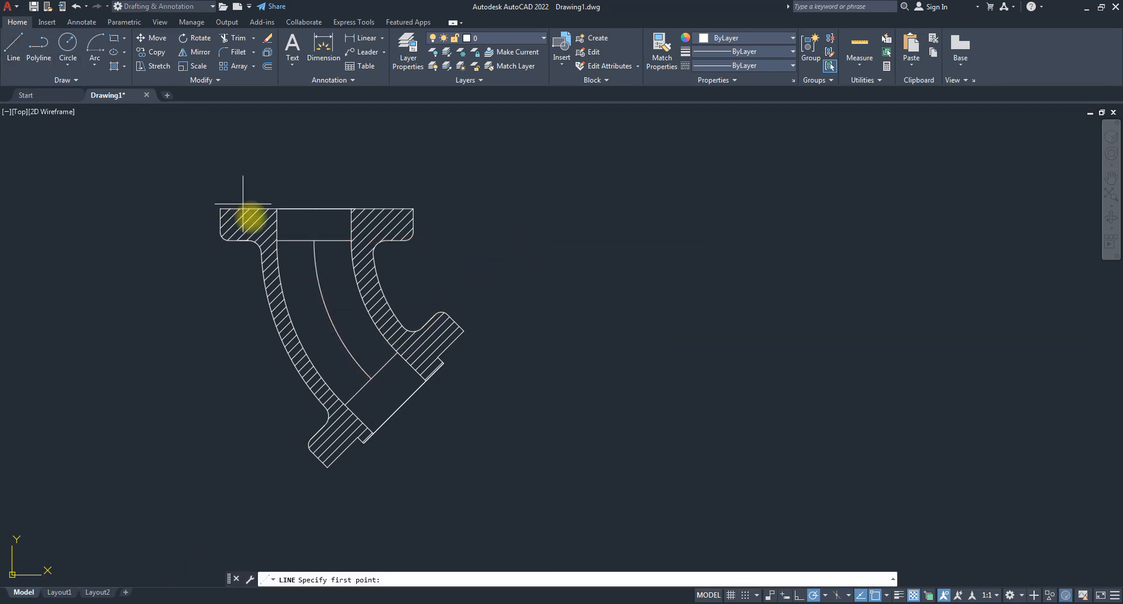
click(315, 240)
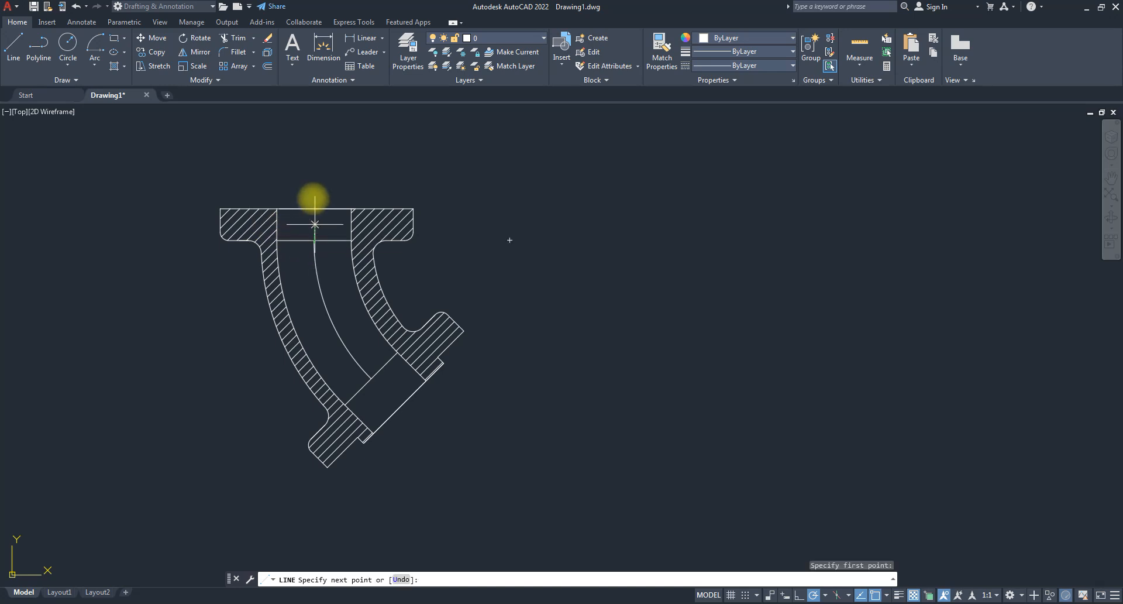
click(314, 188)
key(Escape)
key(Escape)
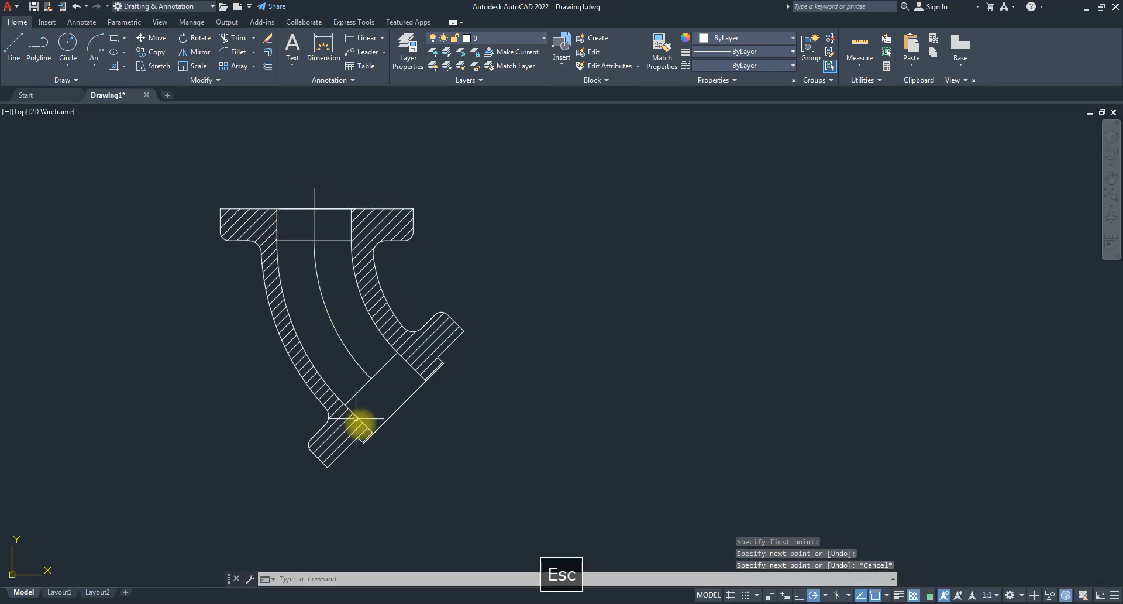
- Draw a diagonal centerline from the center arc's lower end to just beyond the angled flange face
key(space)
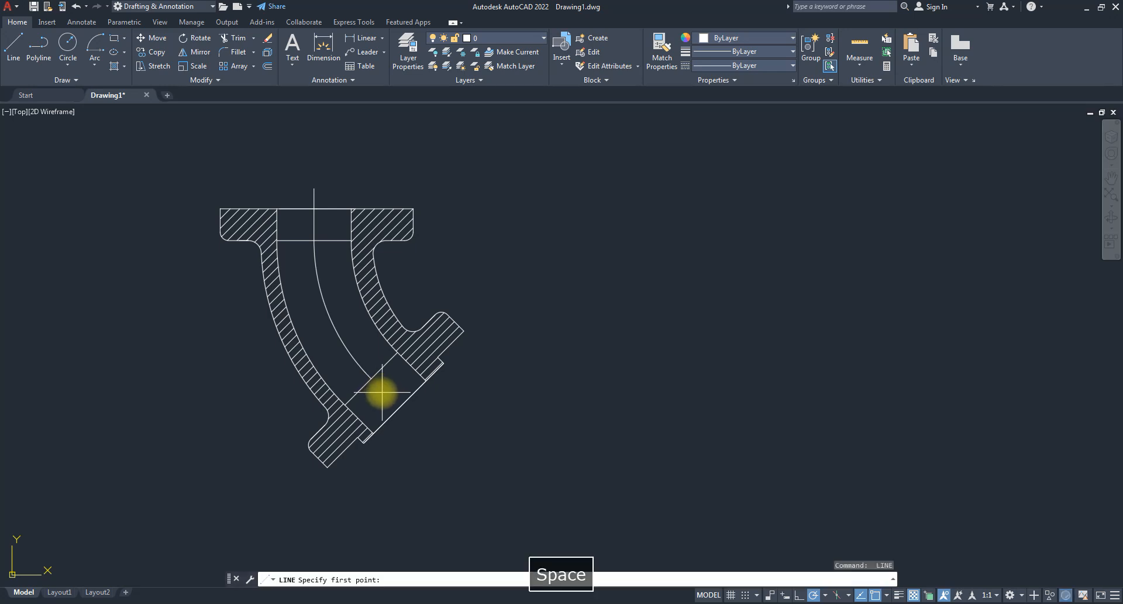
click(371, 379)
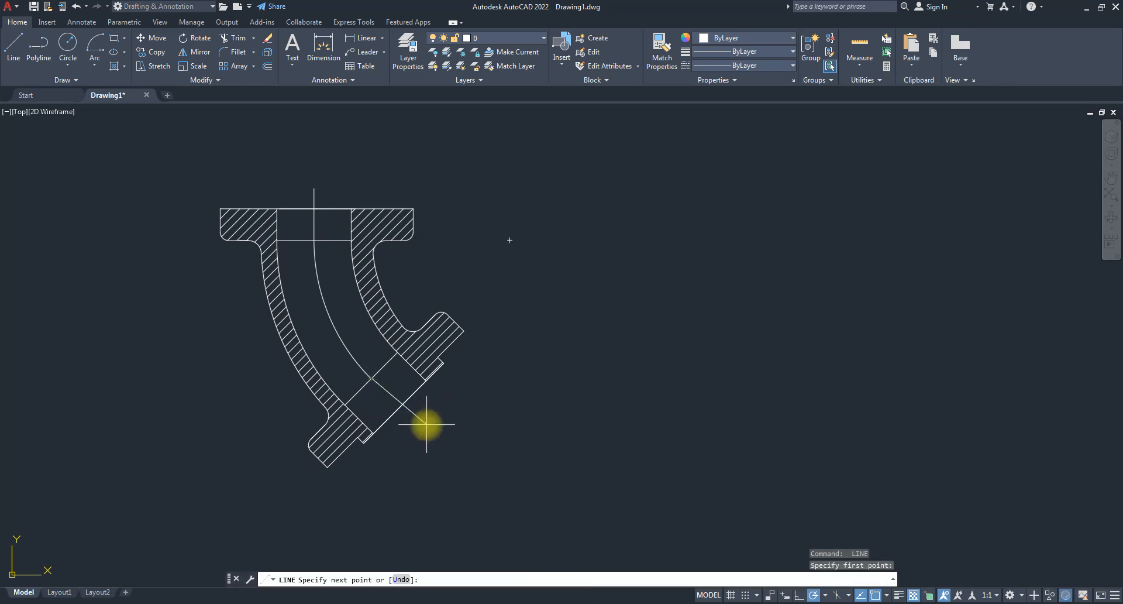
click(419, 423)
key(Escape)
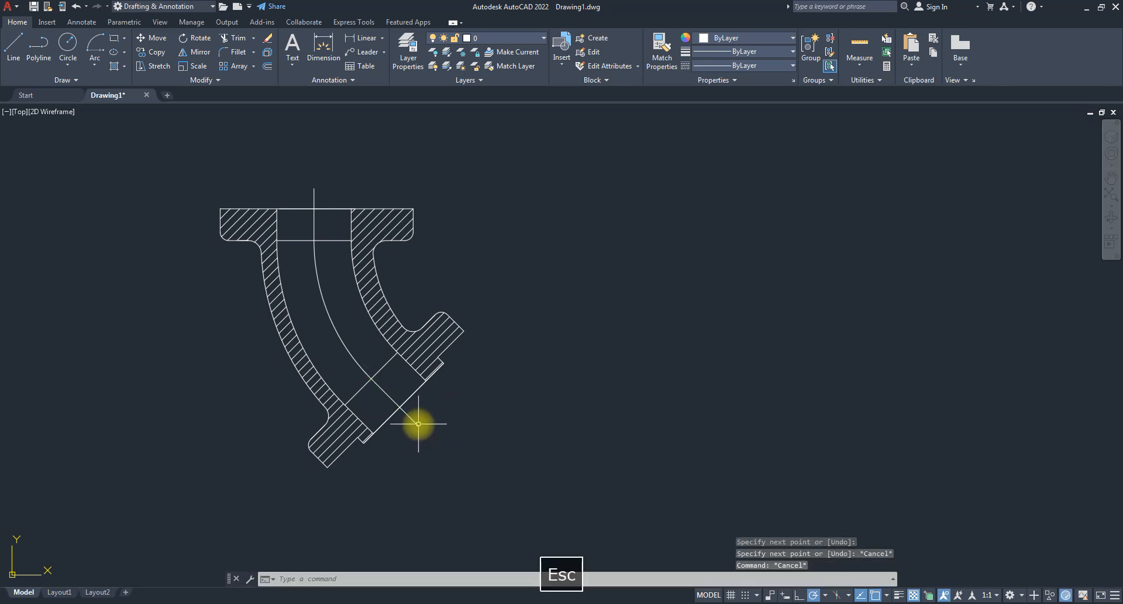
scroll(410, 418, down, 3)
scroll(396, 422, up, 4)
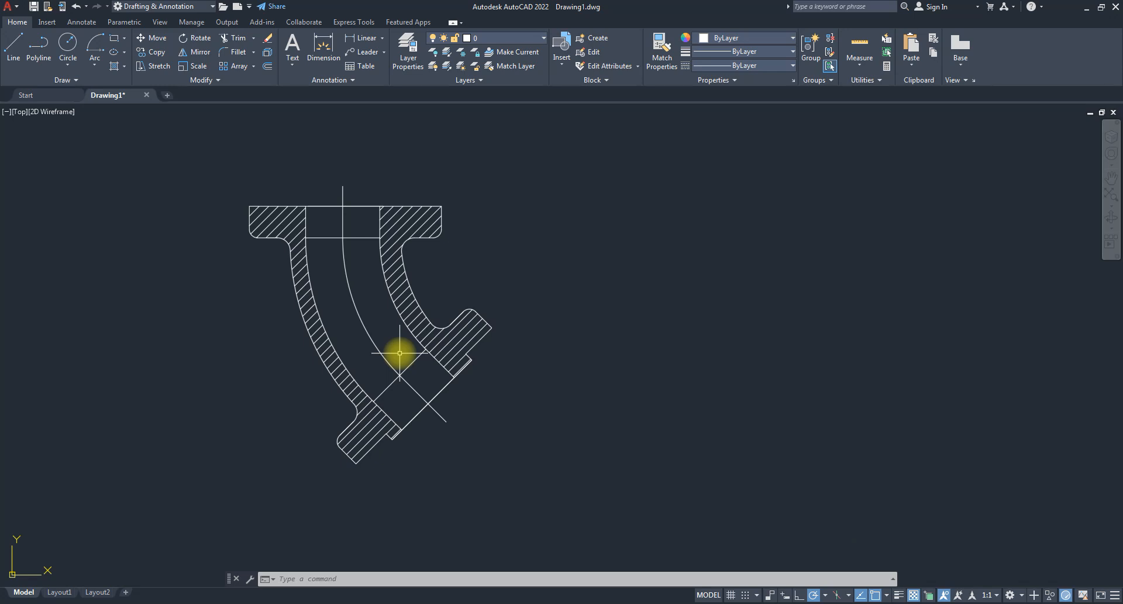
scroll(459, 158, down, 3)
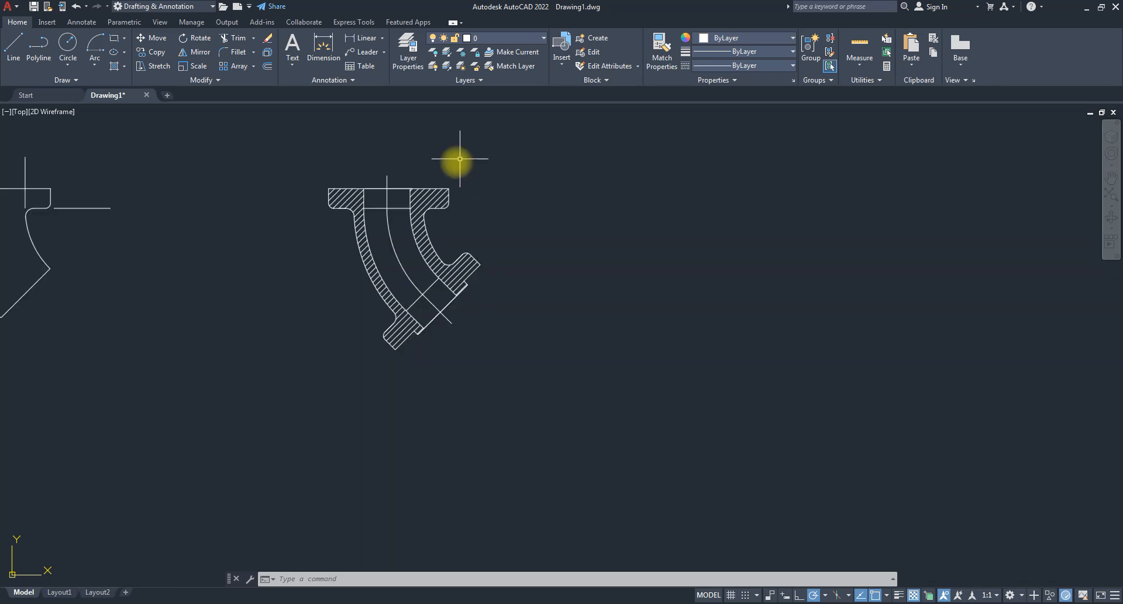
middle_drag(439, 225, 601, 338)
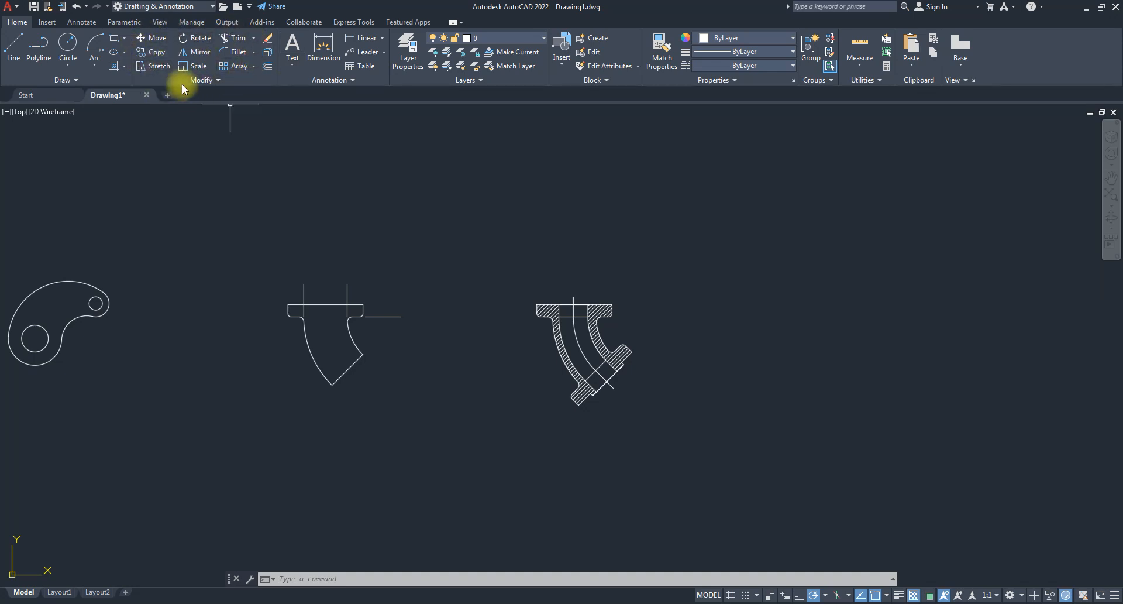
click(205, 79)
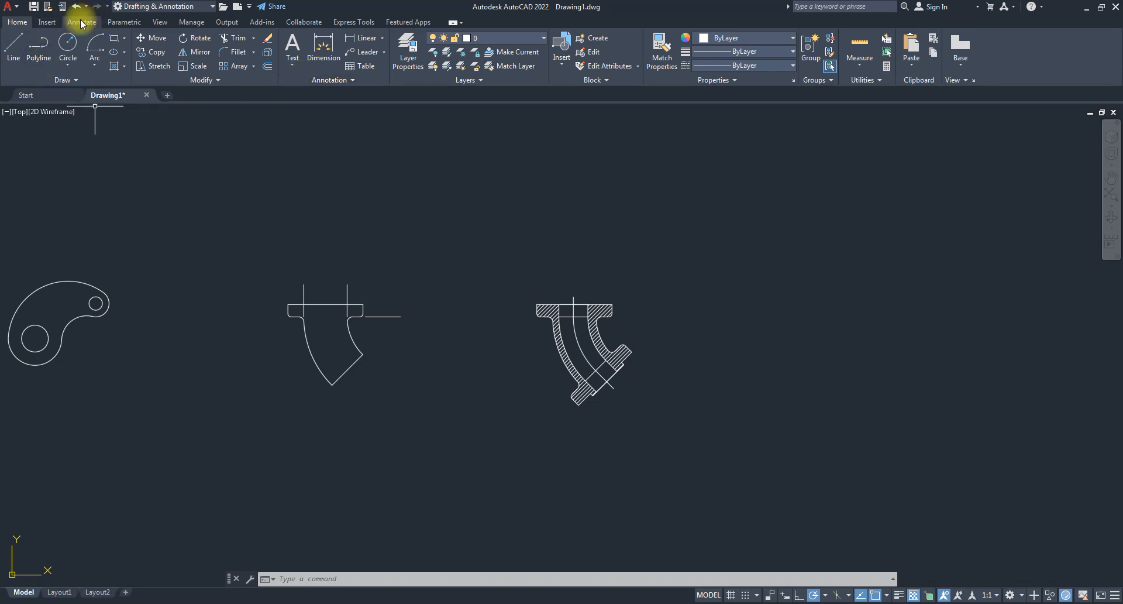
click(342, 79)
click(342, 79)
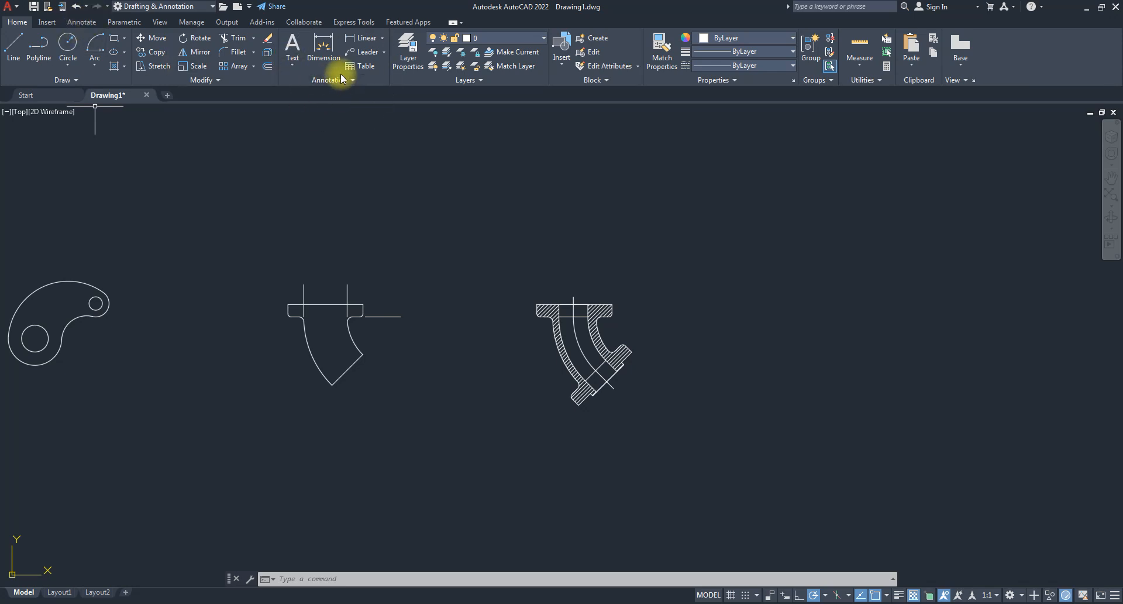
- Bring up the annotation tools and look through the available text styles
click(91, 24)
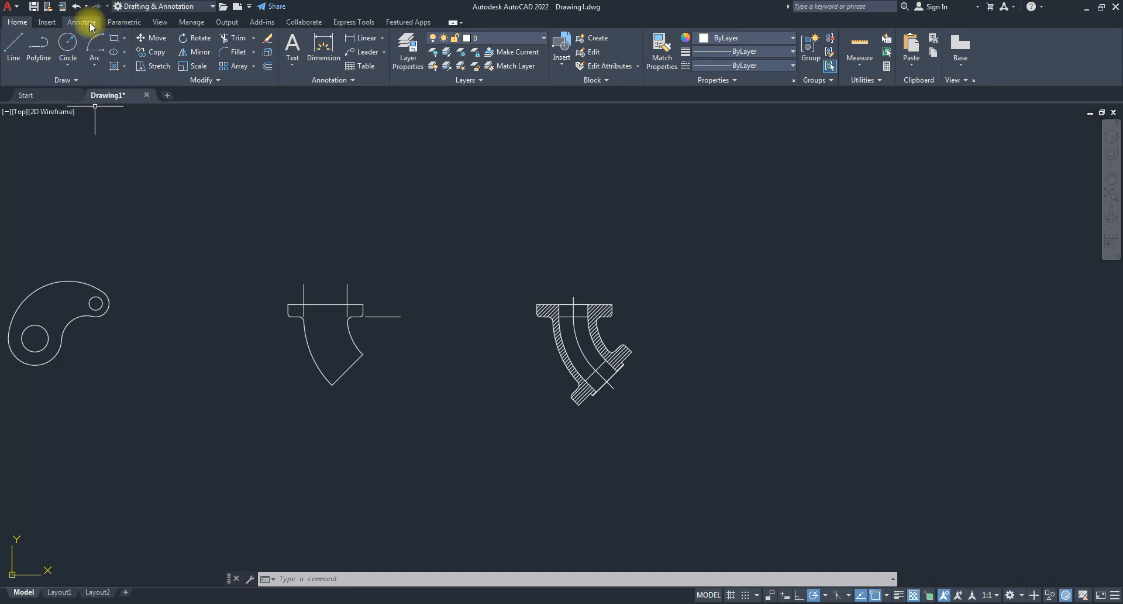
click(90, 24)
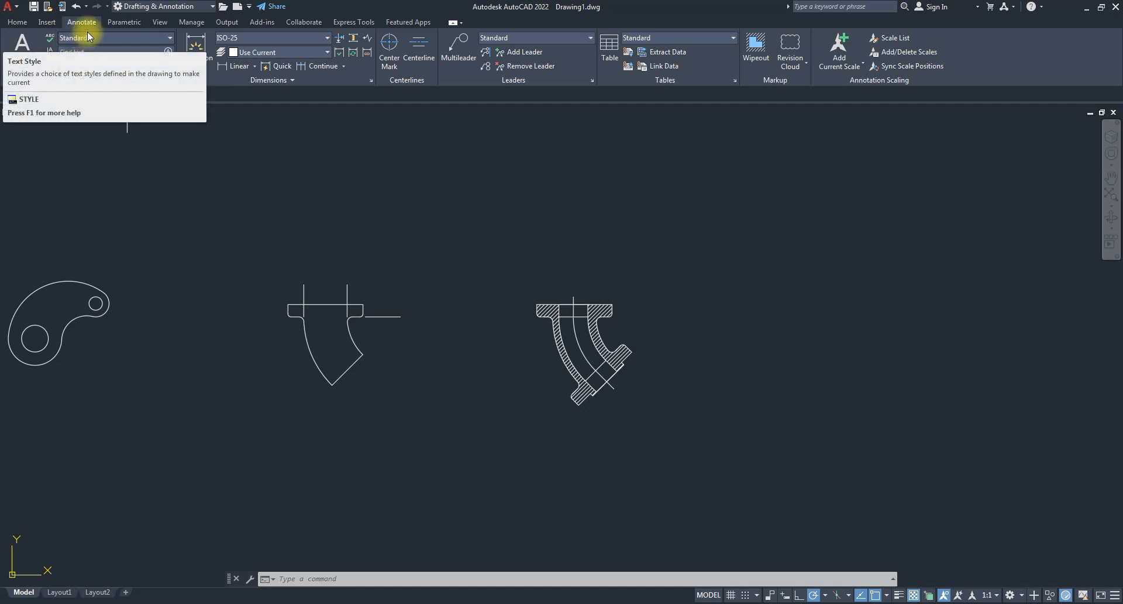
click(168, 37)
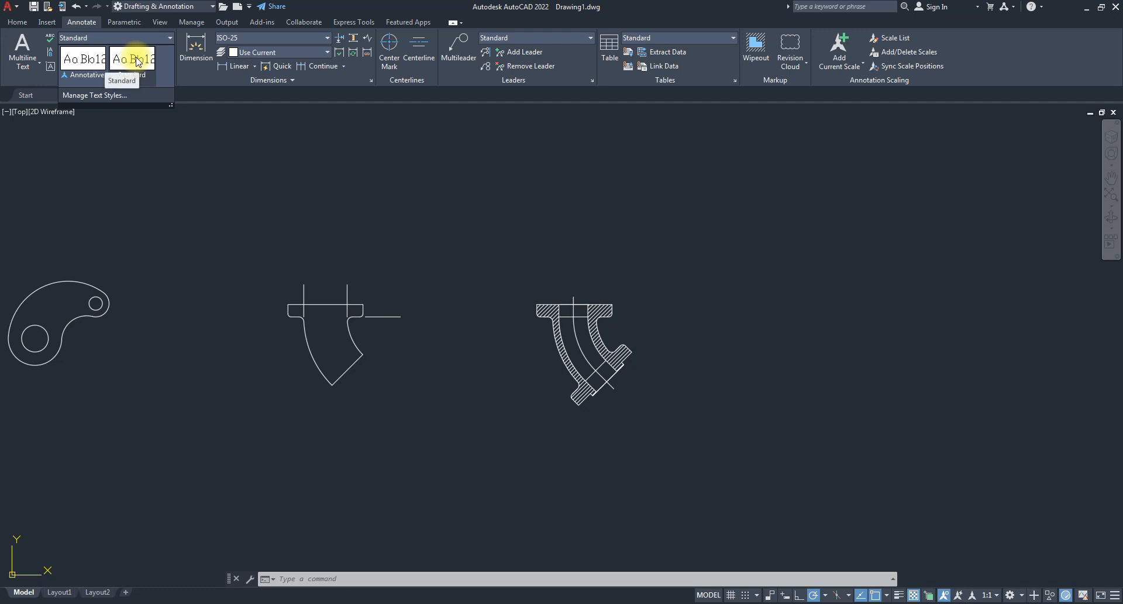
click(108, 193)
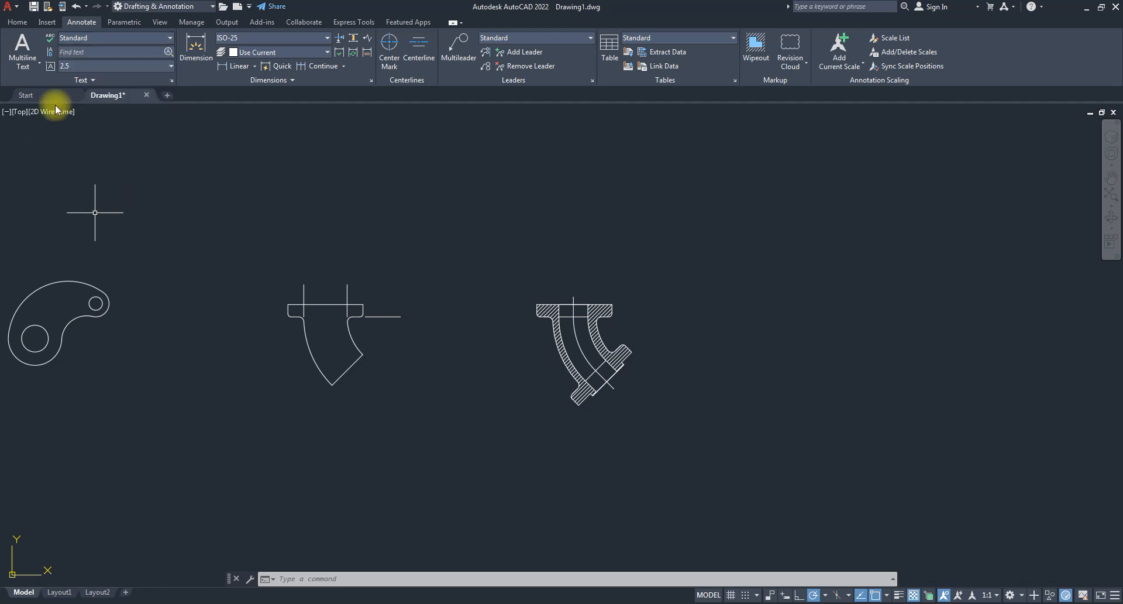
click(17, 69)
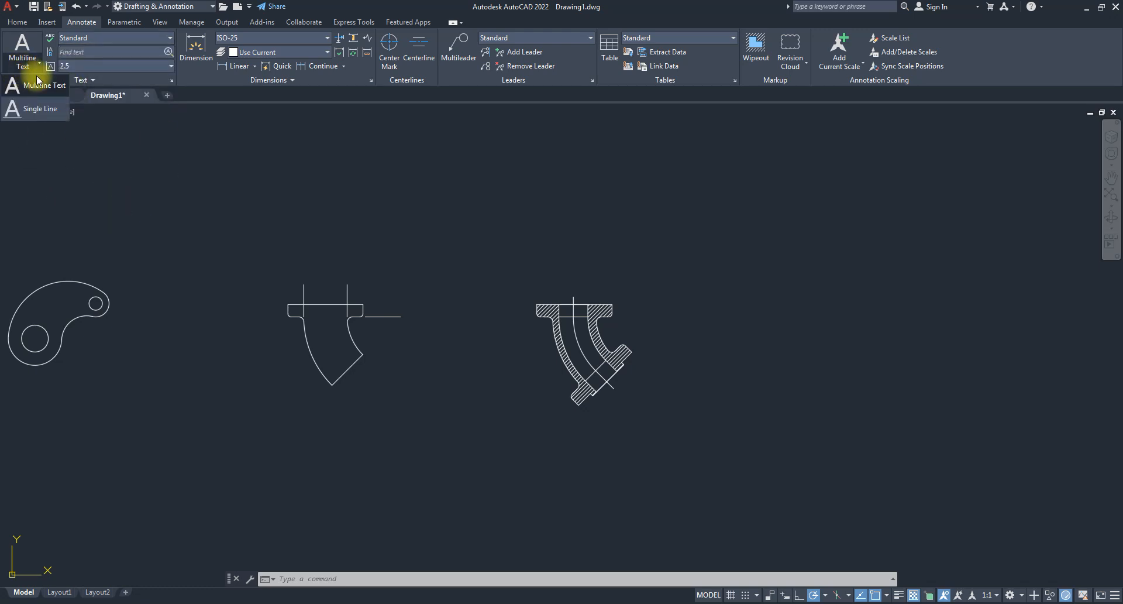
click(30, 108)
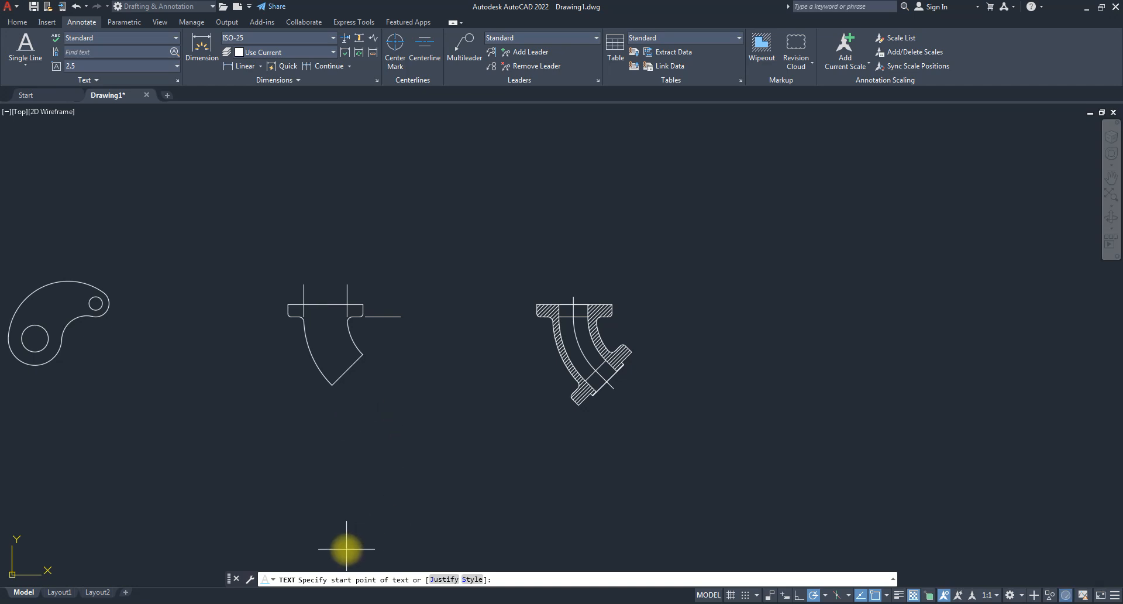
click(25, 63)
click(22, 88)
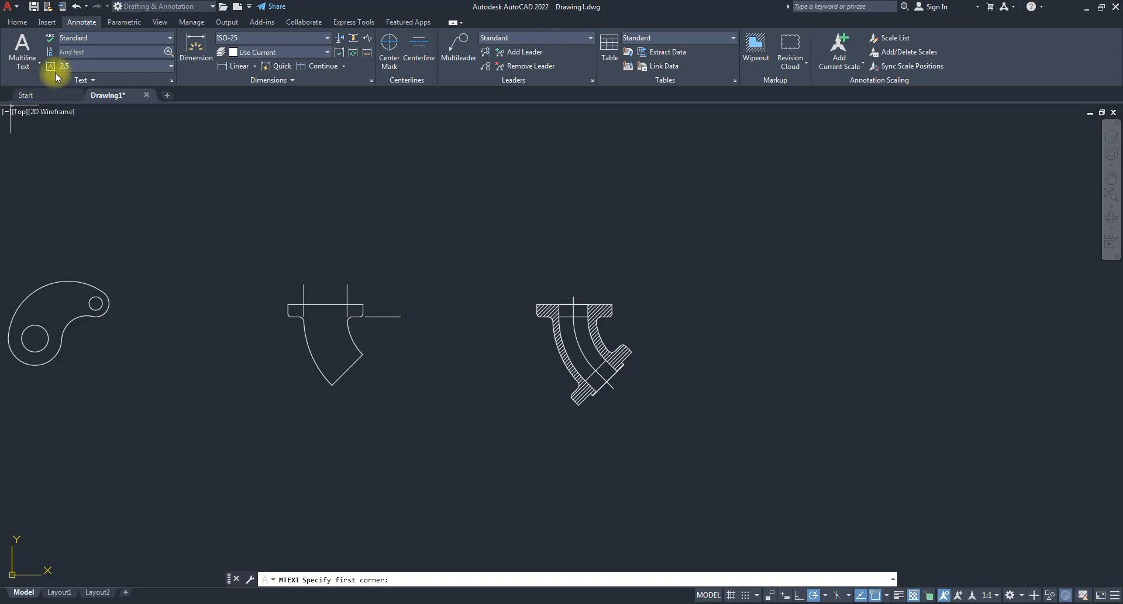
- Start a single-line text above and between the left and middle shapes, with height 2.5 and horizontal rotation set with Ortho on
click(25, 63)
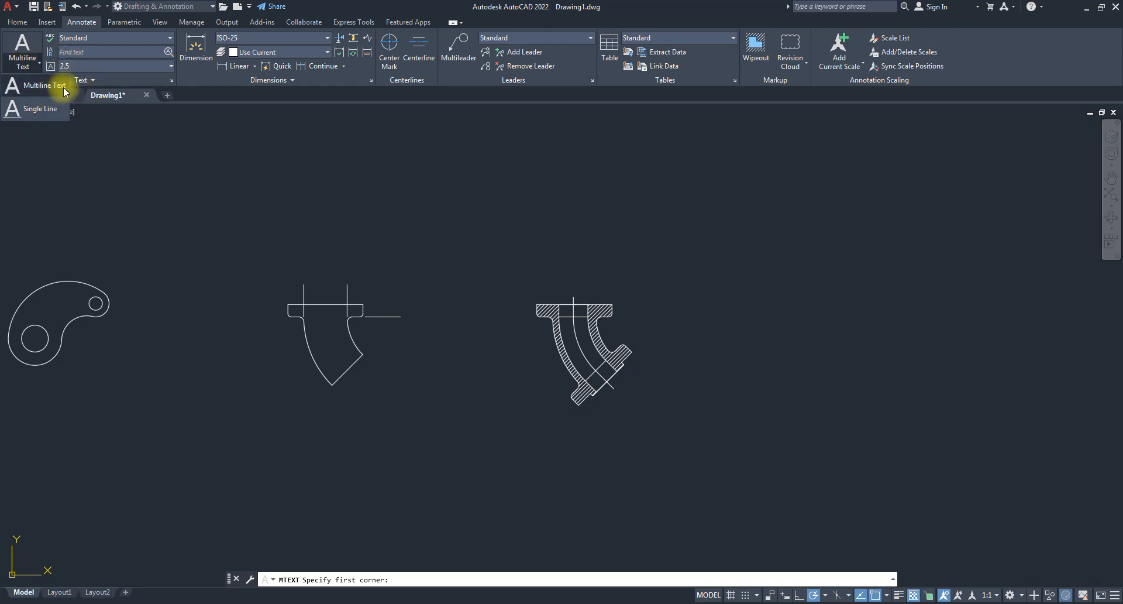
click(33, 110)
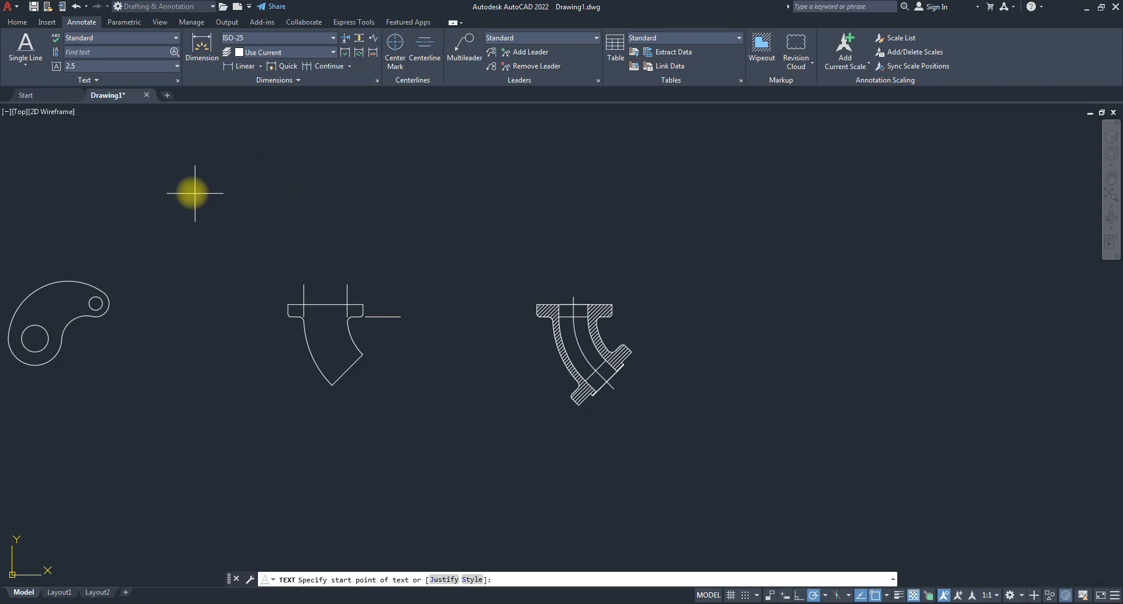
click(188, 177)
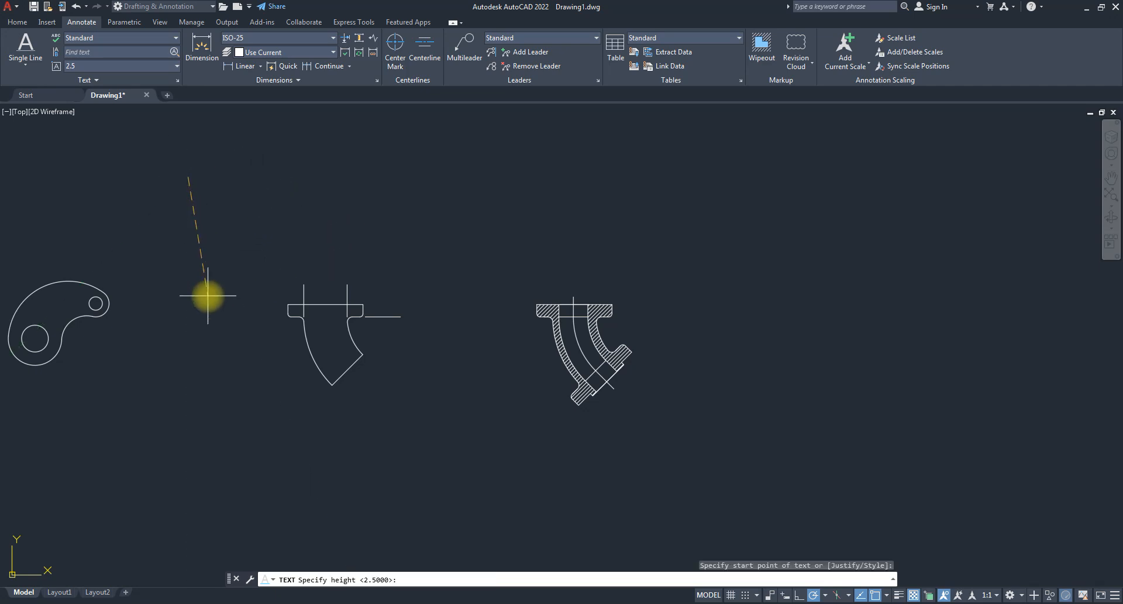
click(392, 545)
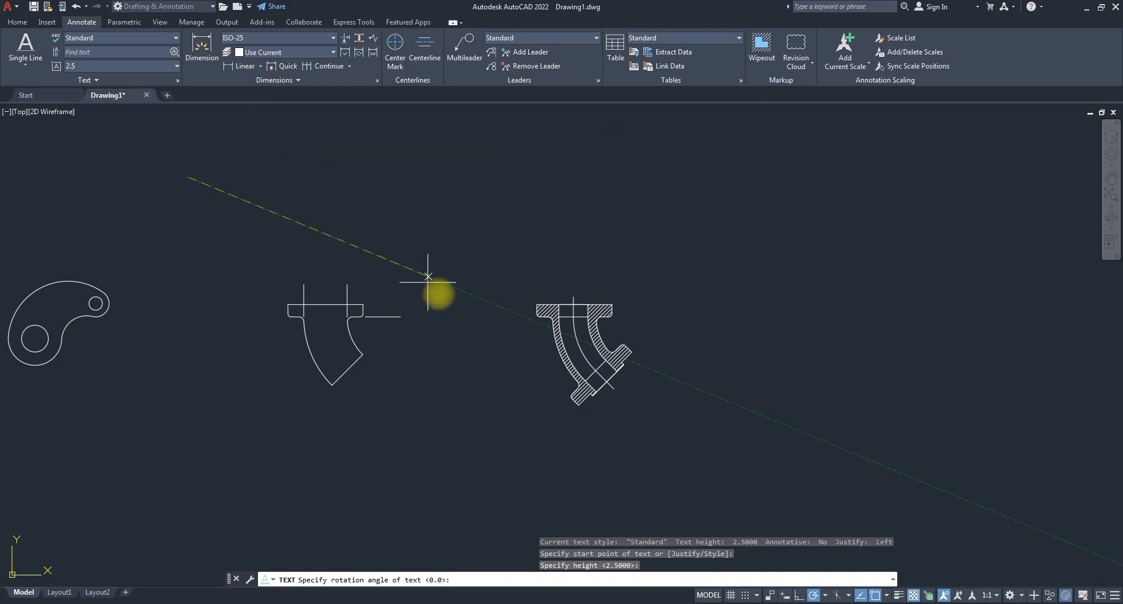
middle_click(446, 300)
middle_click(447, 301)
middle_drag(446, 300, 559, 435)
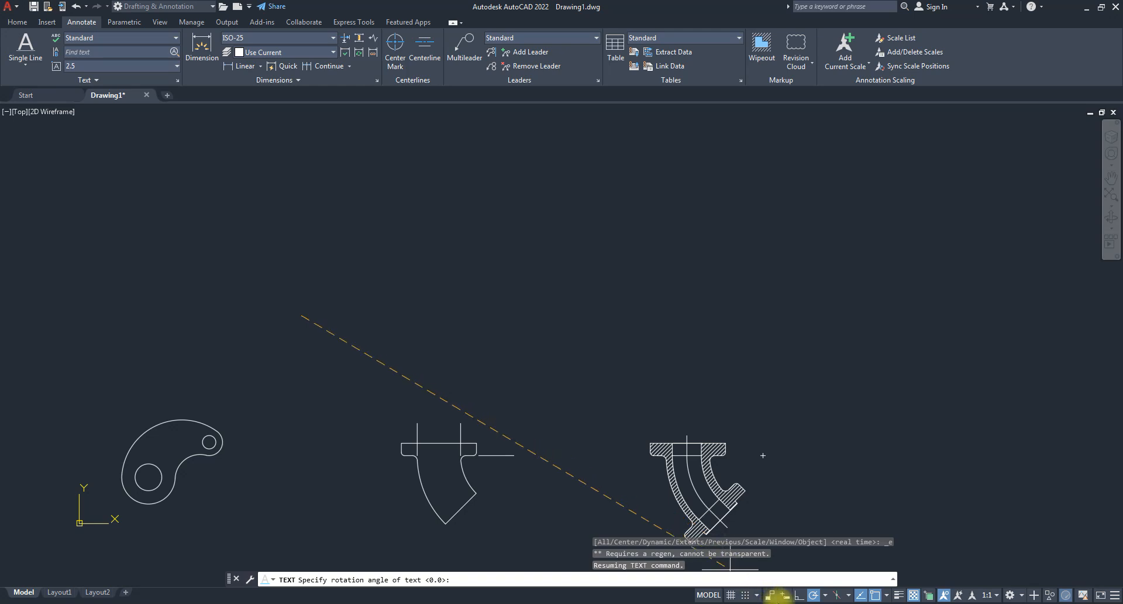
click(797, 596)
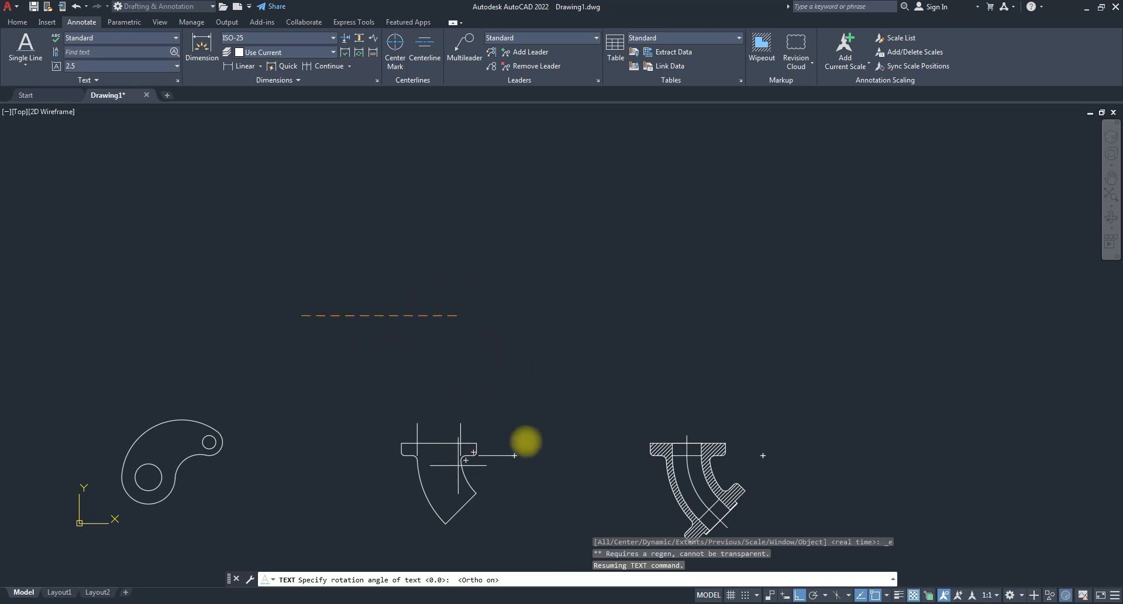
click(519, 459)
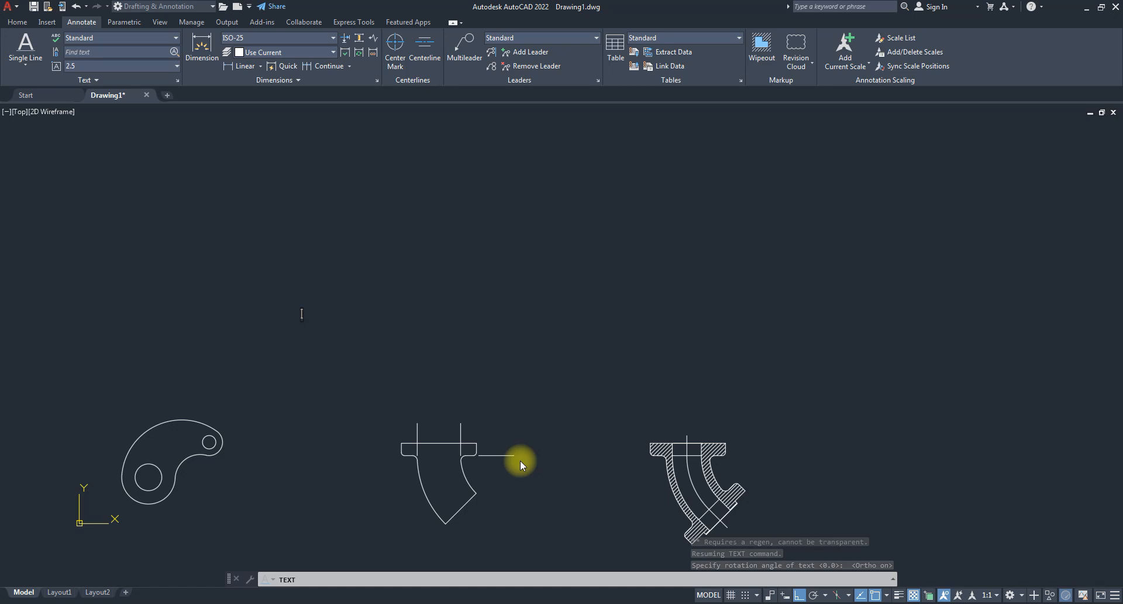
- Write the text line "I can start writjg what I intend oitting d0wn. it will continue like tuino" and begin a new line
text(c)
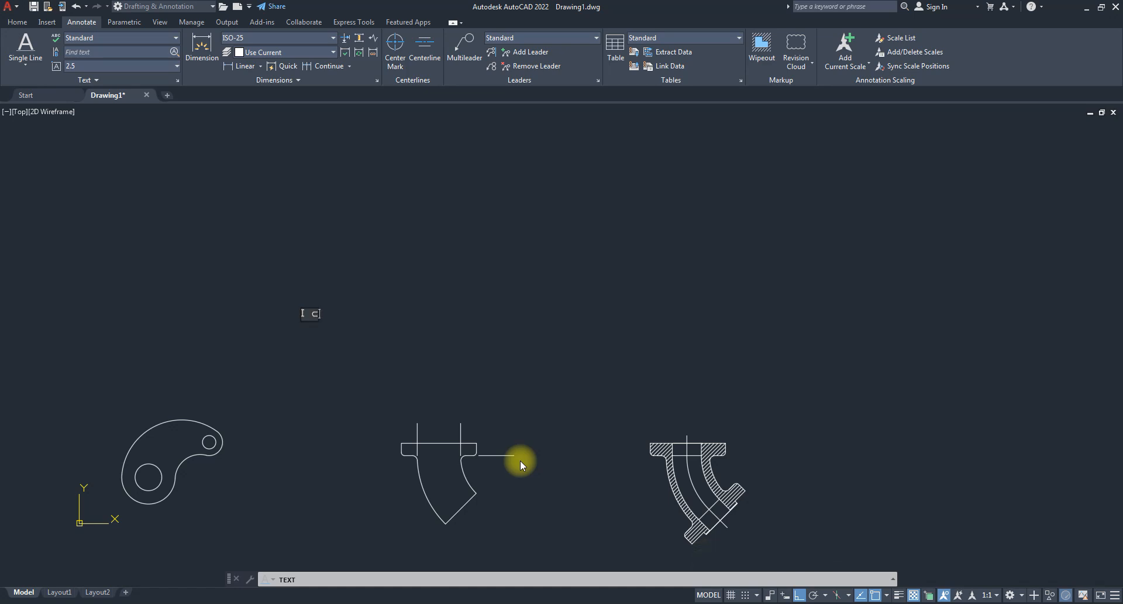
text(an start )
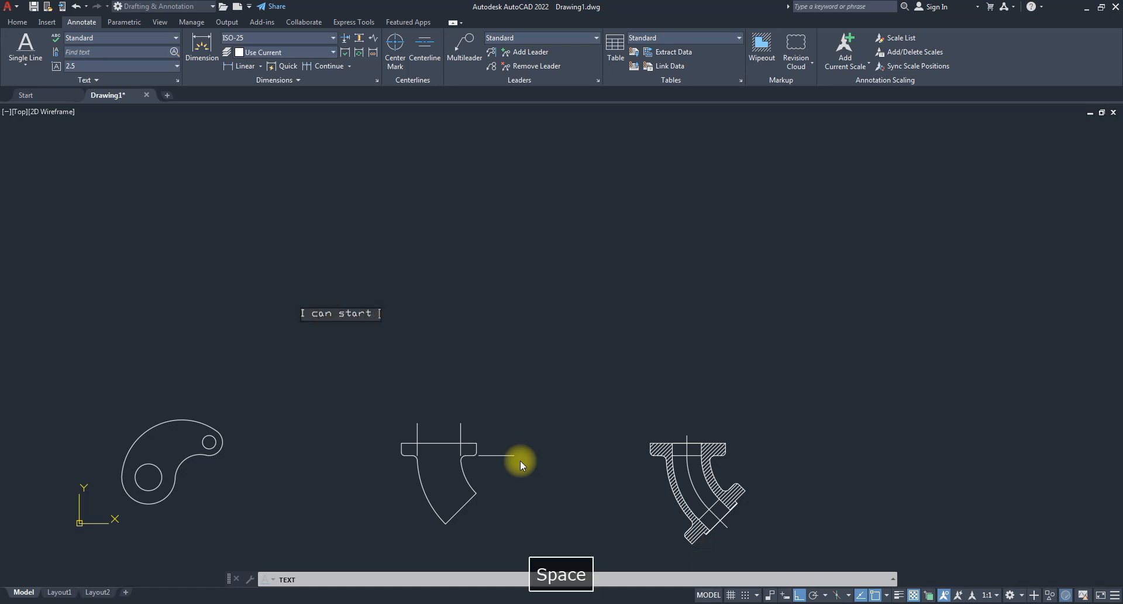
text(writjg w)
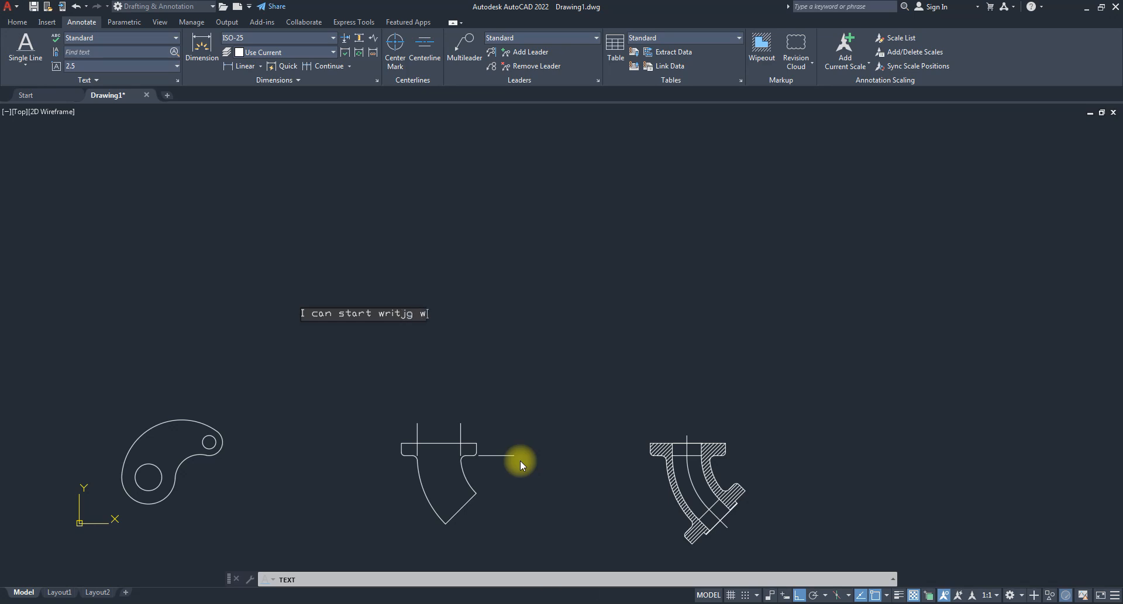
text(hat I ine)
key(BackSpace)
text(nt)
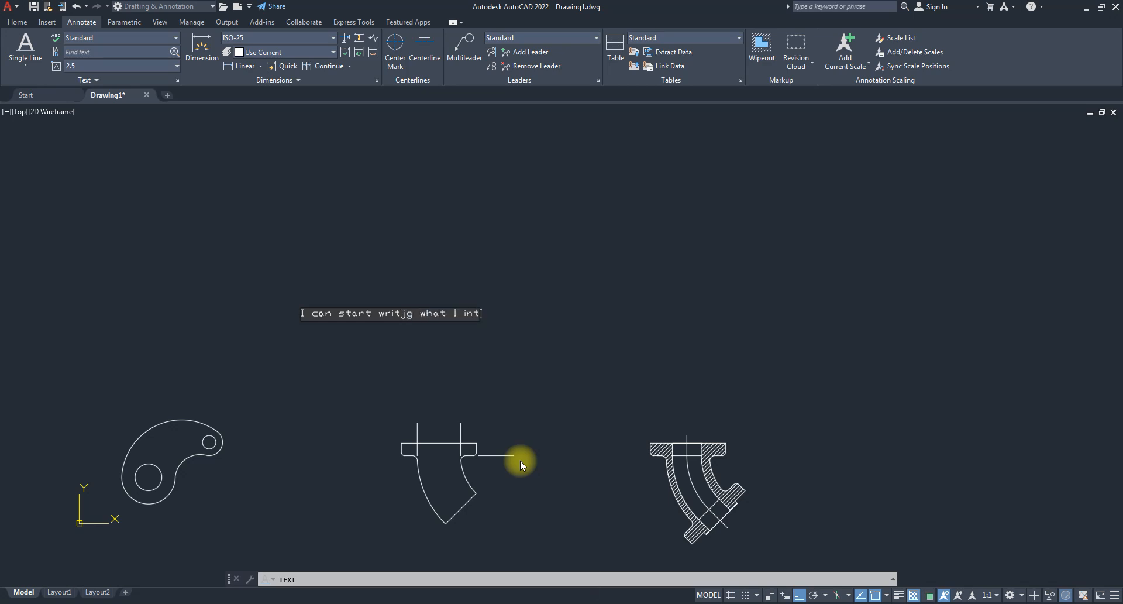
text(end oitting d0wn)
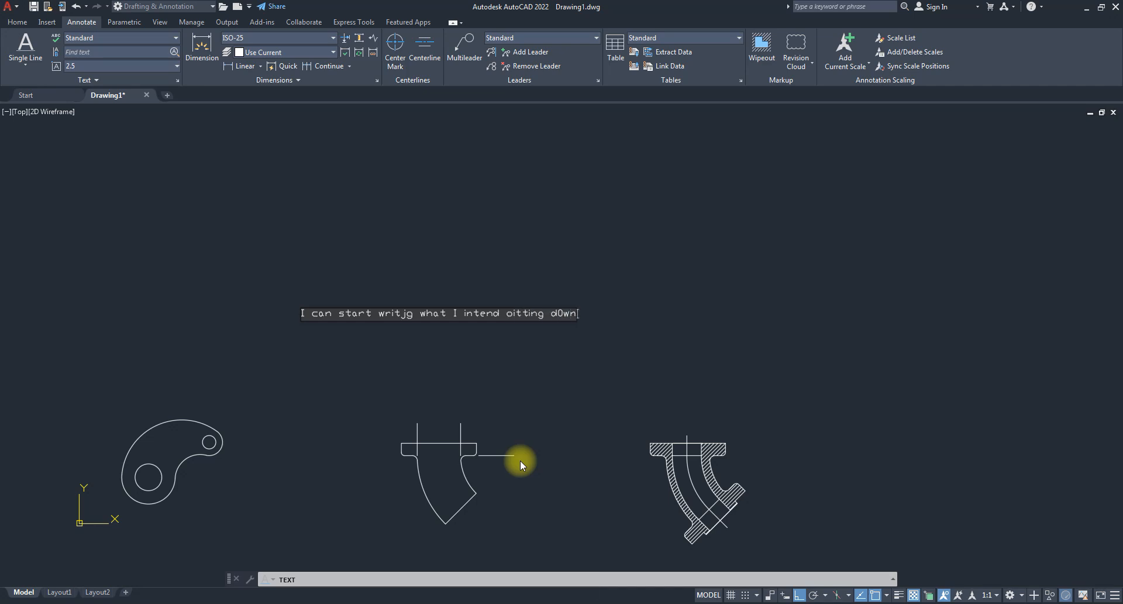
text(. it will )
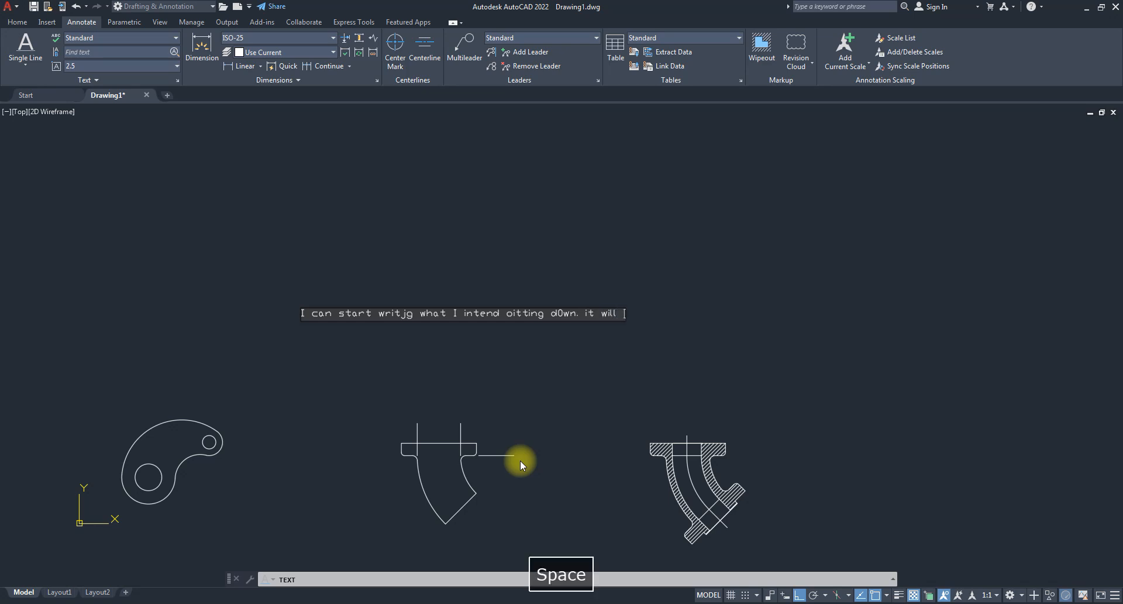
text(continue lik)
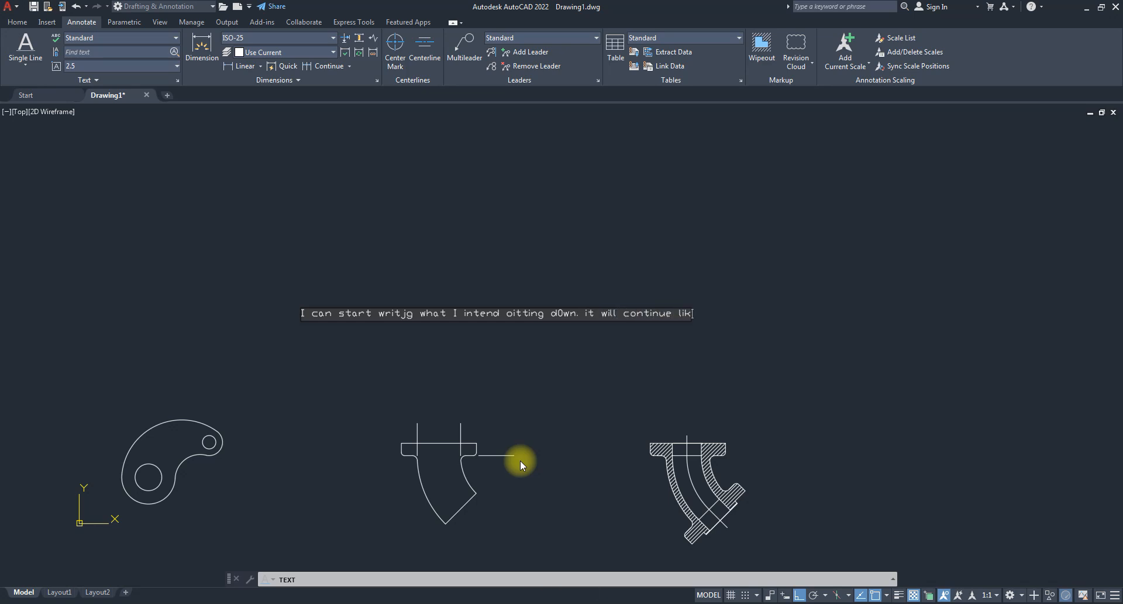
text(e tuino)
key(Return)
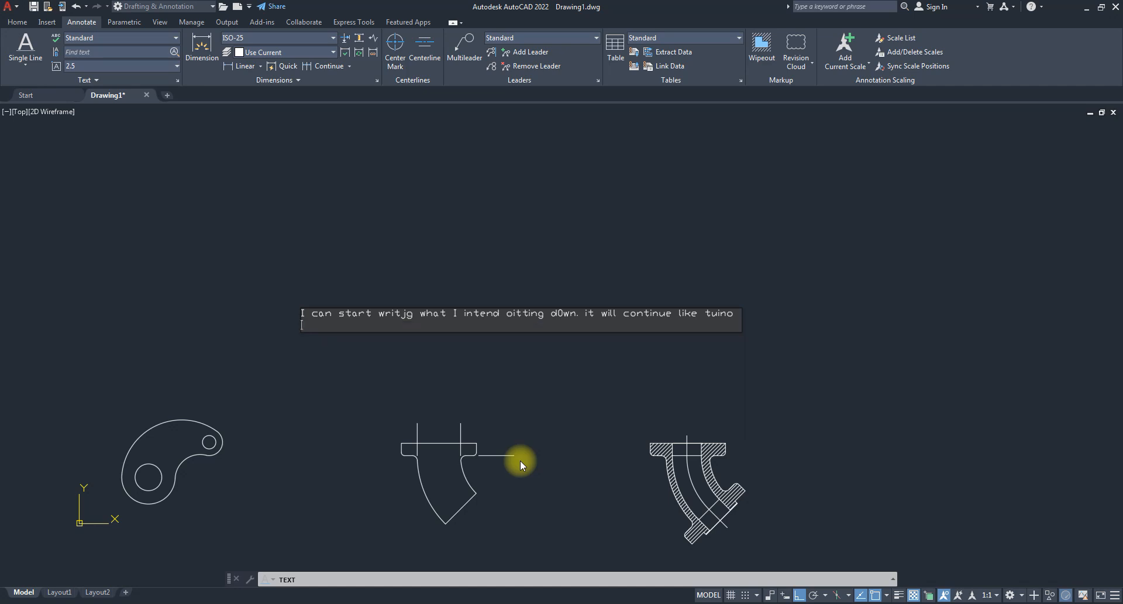
- Add the text lines "then i can continue agaub wirg trbis iliejn" and ".fjglf dsf flkj", and finish the single-line text
text(then)
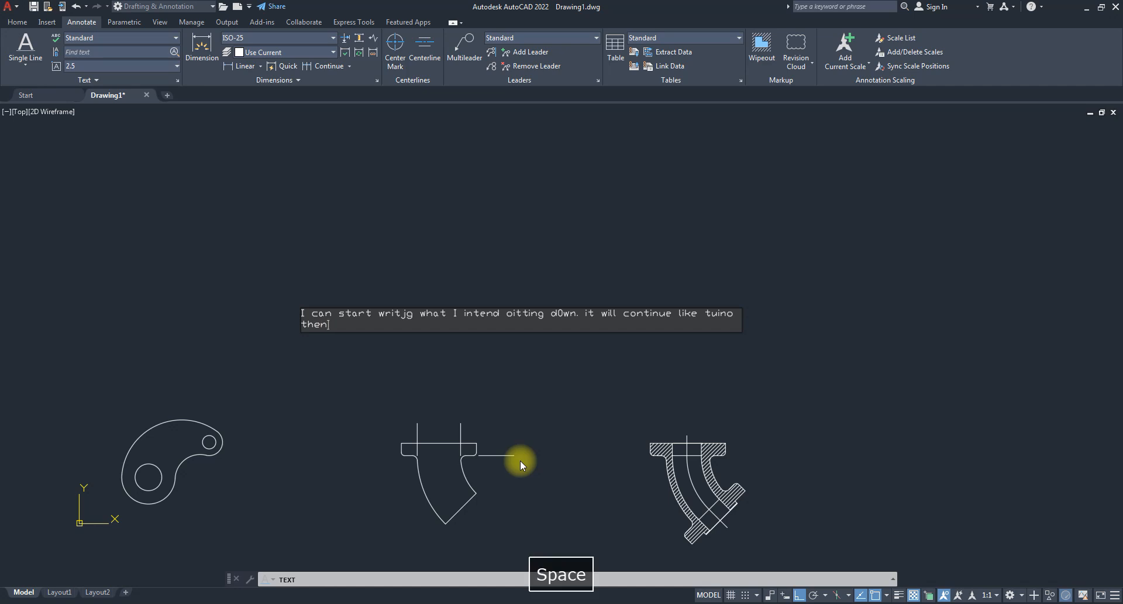
text( i can conti)
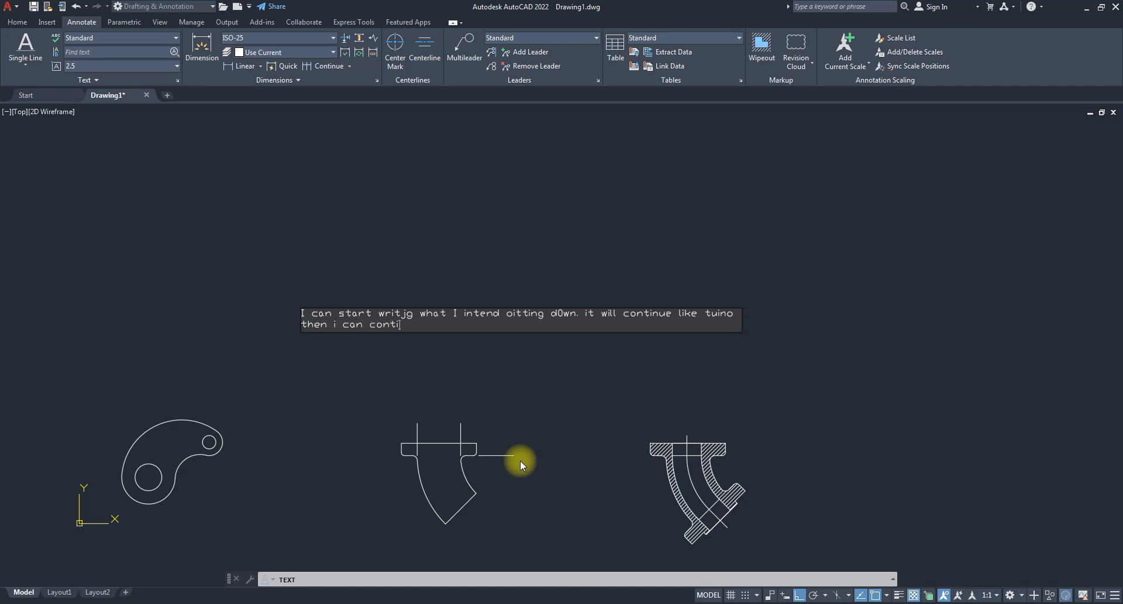
text(nue agaub )
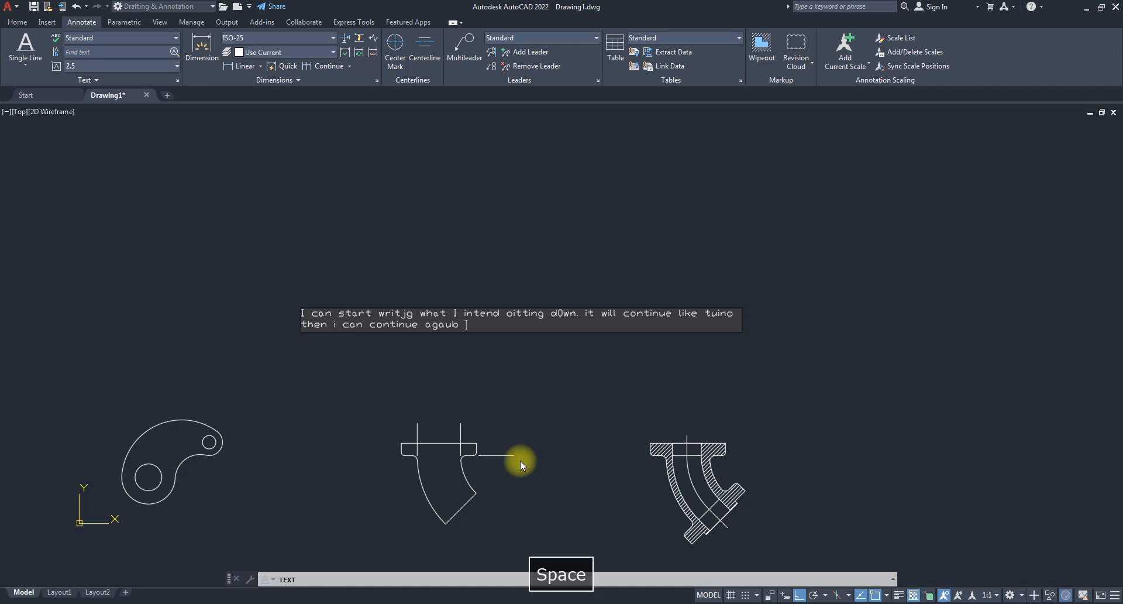
text(wirg trbis iliejn)
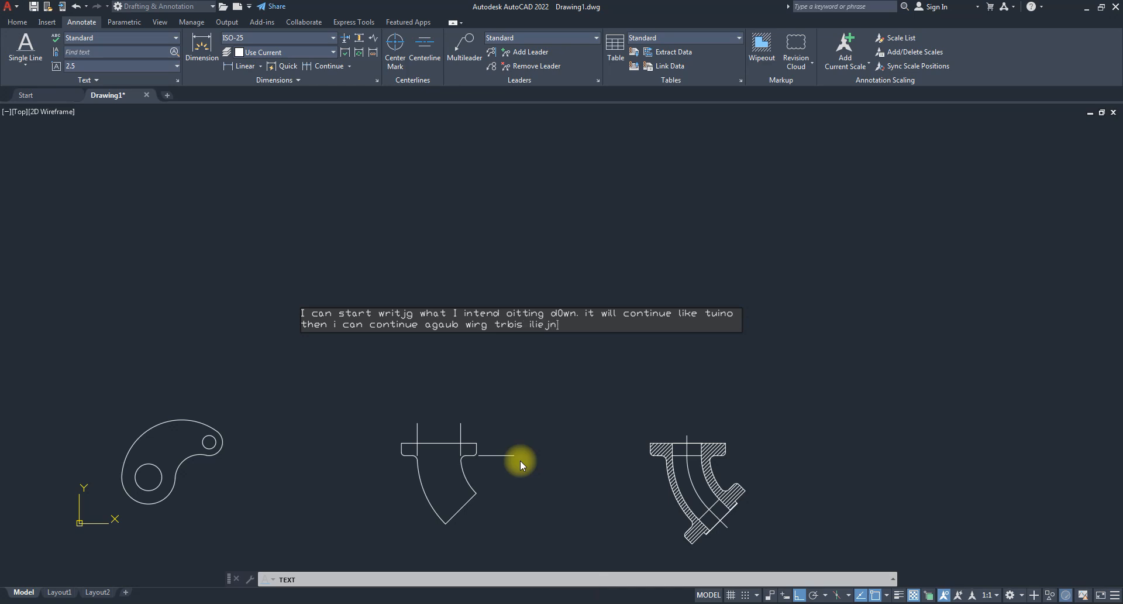
key(Return)
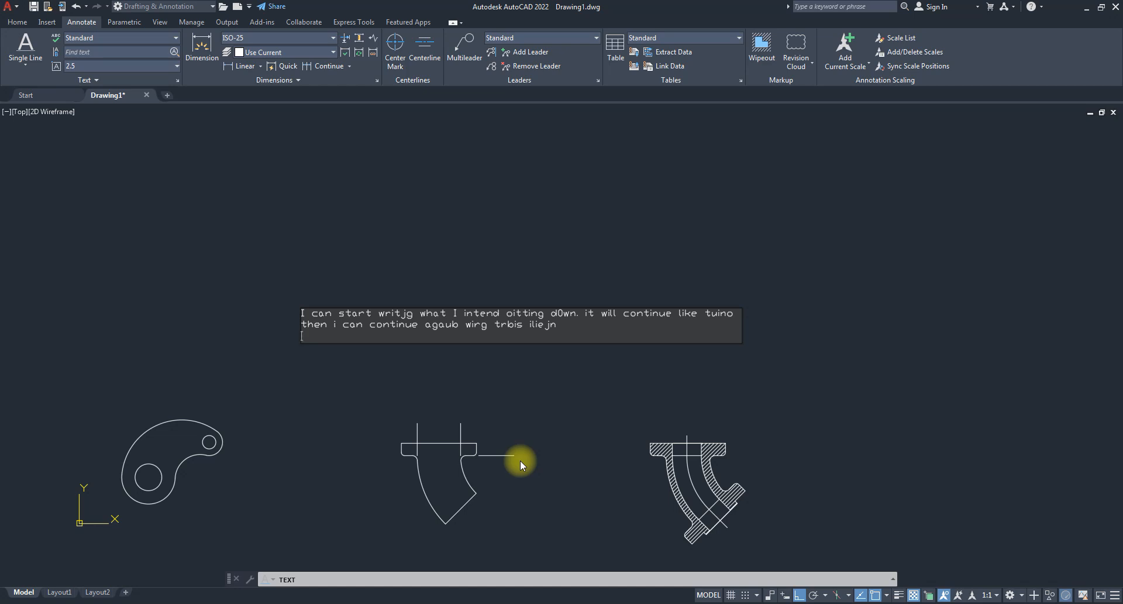
text(fjglf dsf flkj)
key(Return)
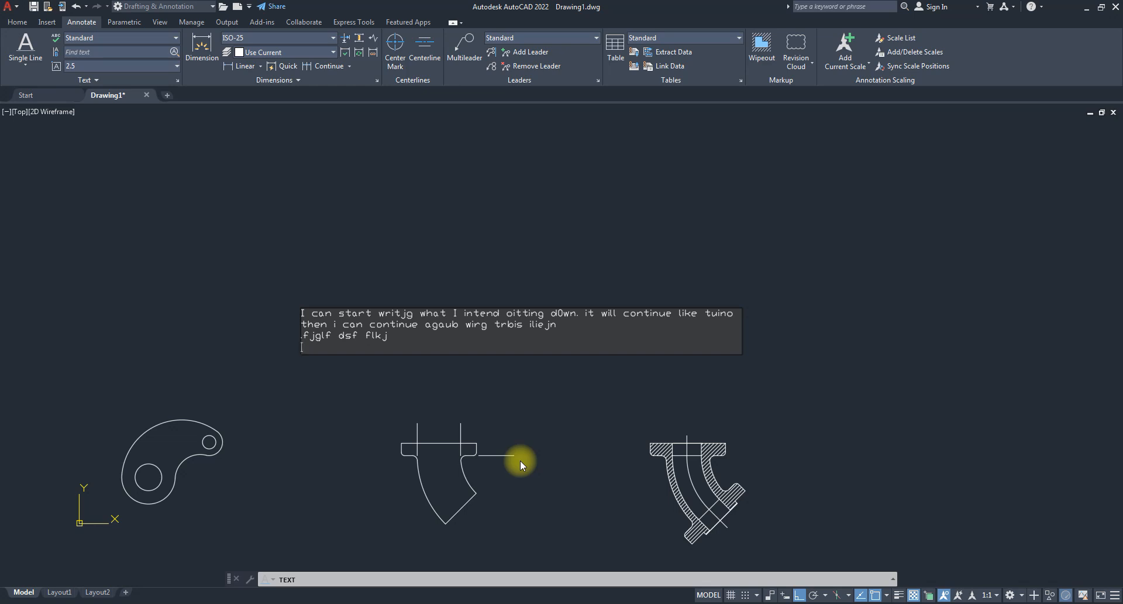
key(Return)
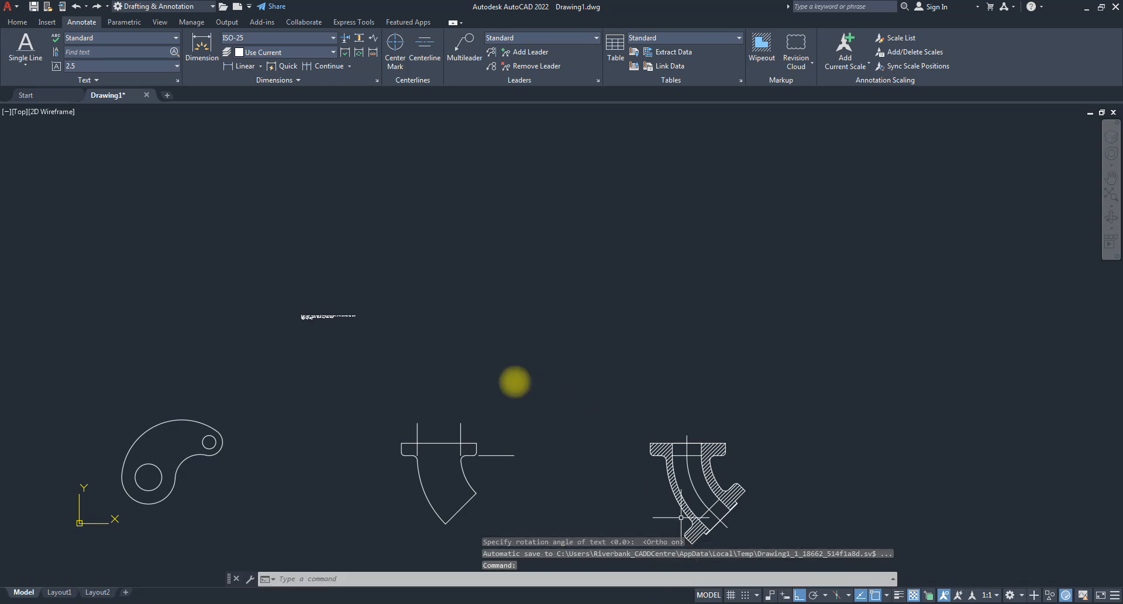
- Examine the size of the placed text relative to the shapes and whether its first line is a separate object
scroll(291, 317, up, 8)
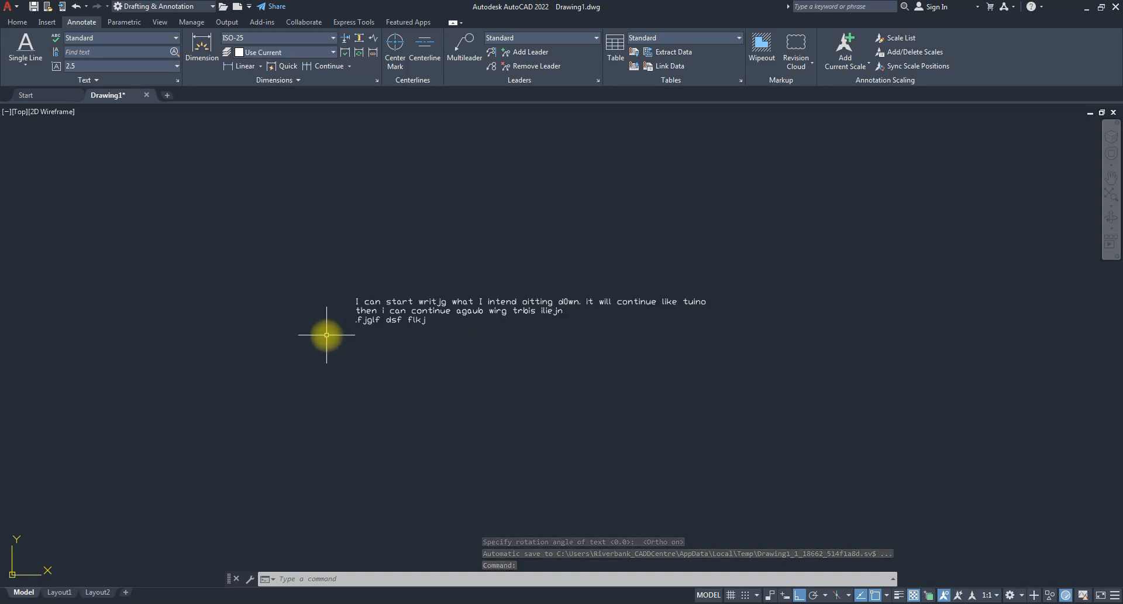
scroll(311, 338, down, 5)
scroll(310, 338, down, 4)
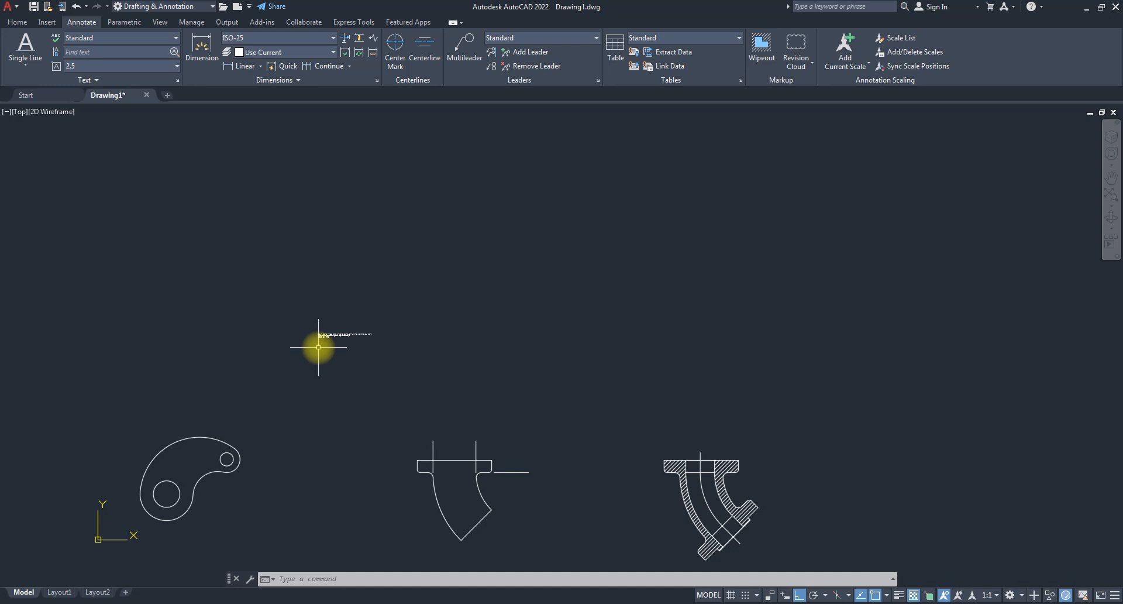
scroll(325, 344, up, 8)
scroll(331, 354, up, 4)
scroll(263, 376, down, 3)
scroll(322, 366, up, 3)
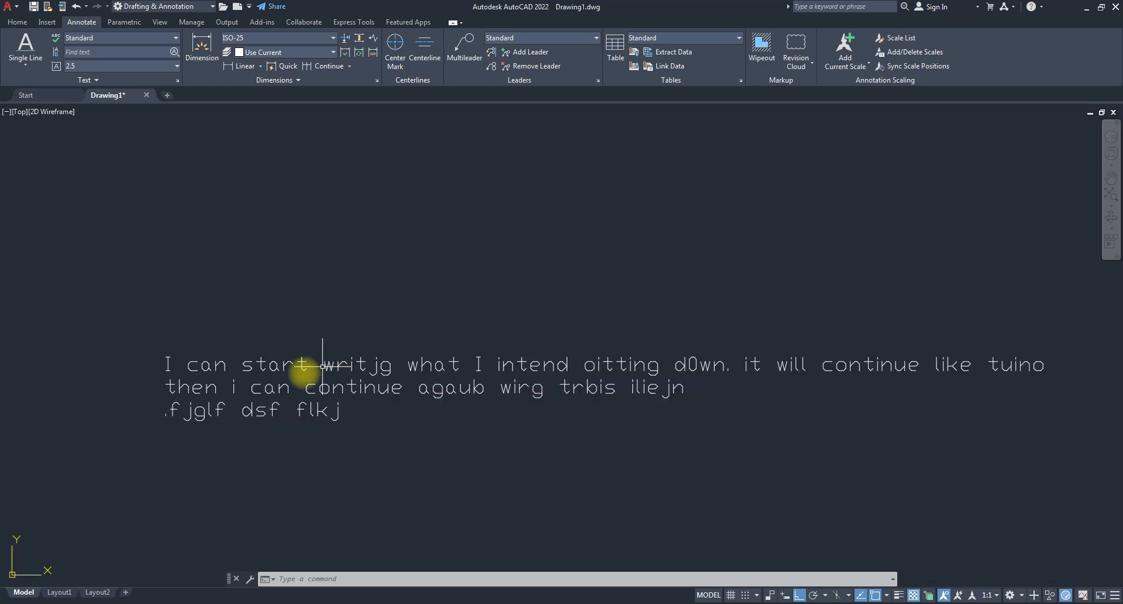
click(292, 361)
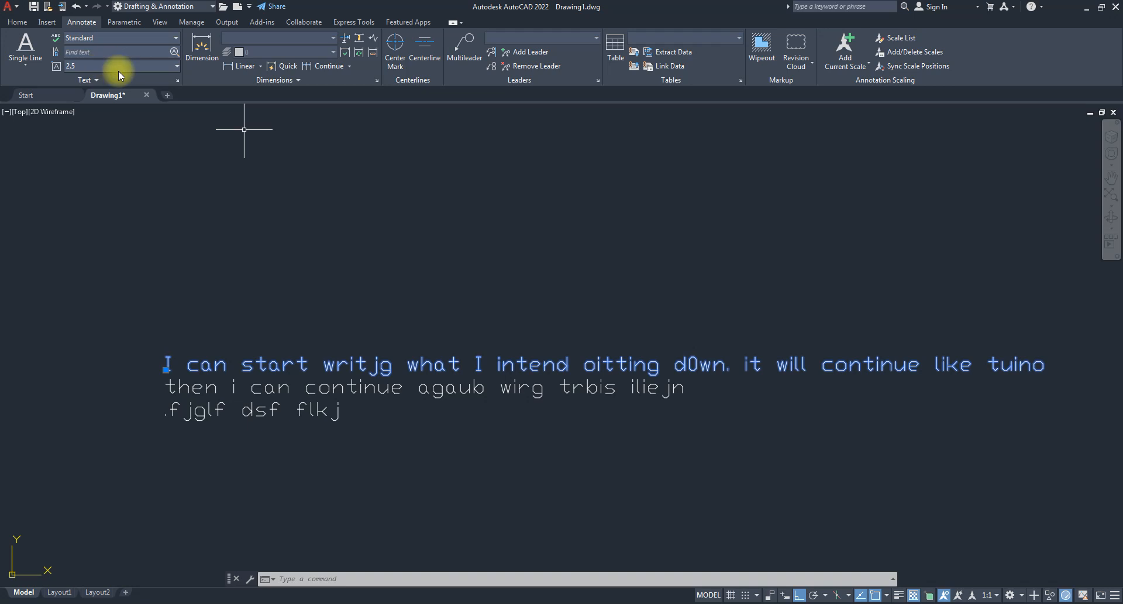
key(Escape)
key(Escape)
- Make Annotative the current text style and start a single-line text with the annotation scale at 1:1
click(176, 37)
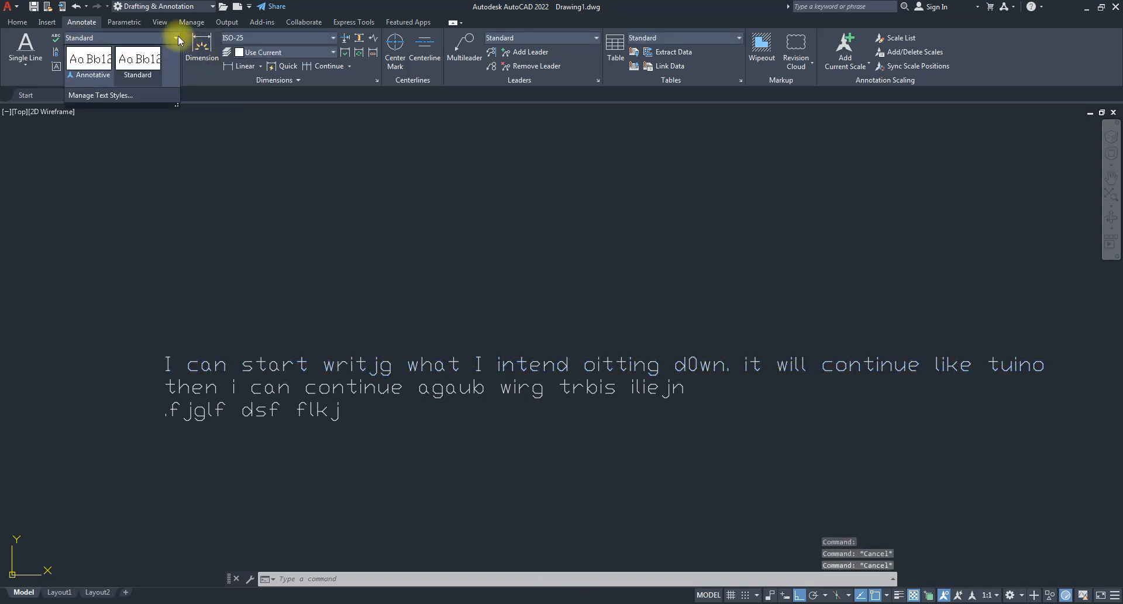
click(88, 67)
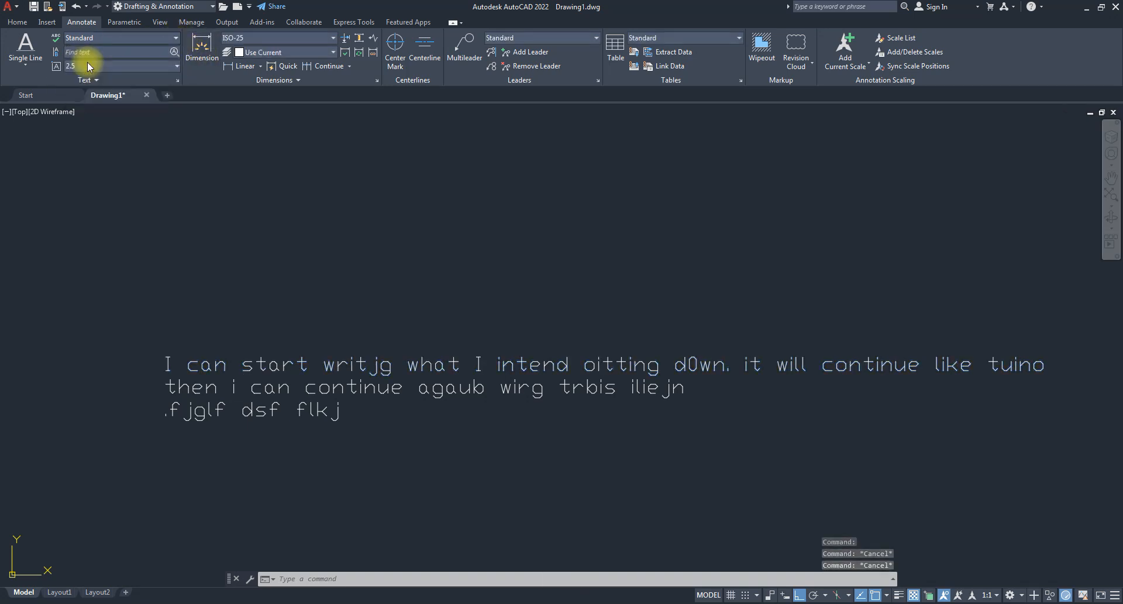
click(27, 39)
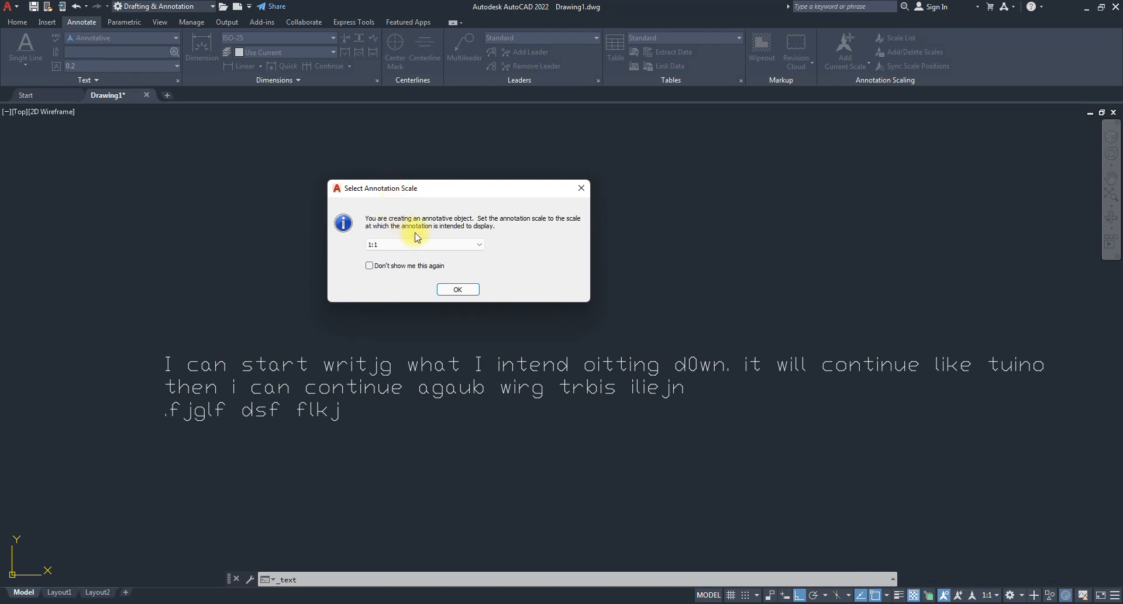
click(390, 244)
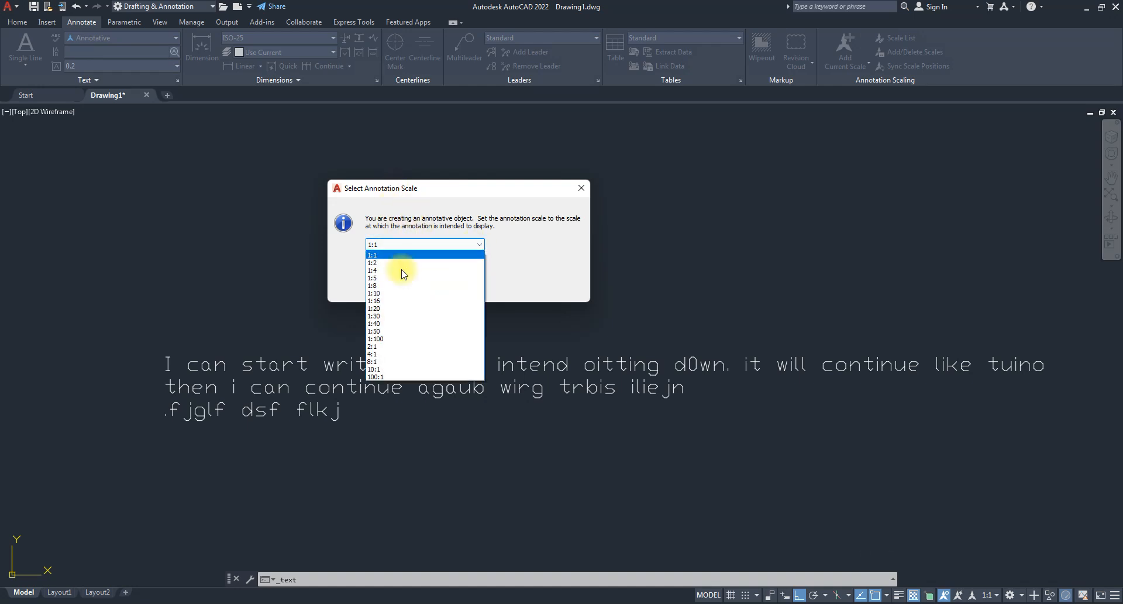
click(567, 187)
click(458, 289)
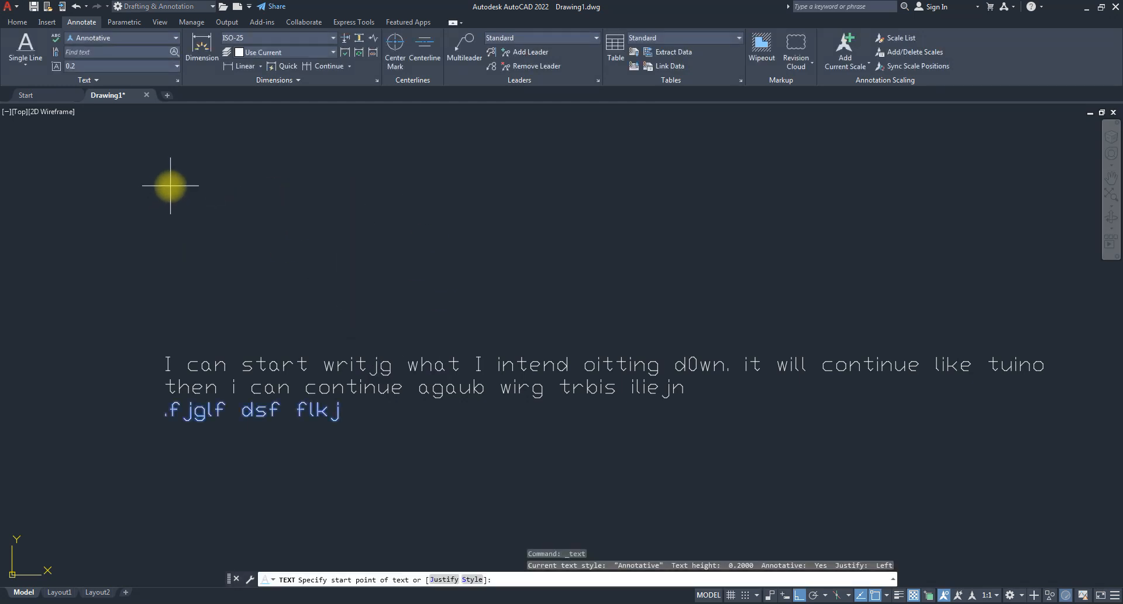
- Place the line "lmbfd khfgkfgpoig srjhrseglkn;fljdlj;lfsolgz" above the existing text with paper height 0.2 and rotation 0
click(170, 186)
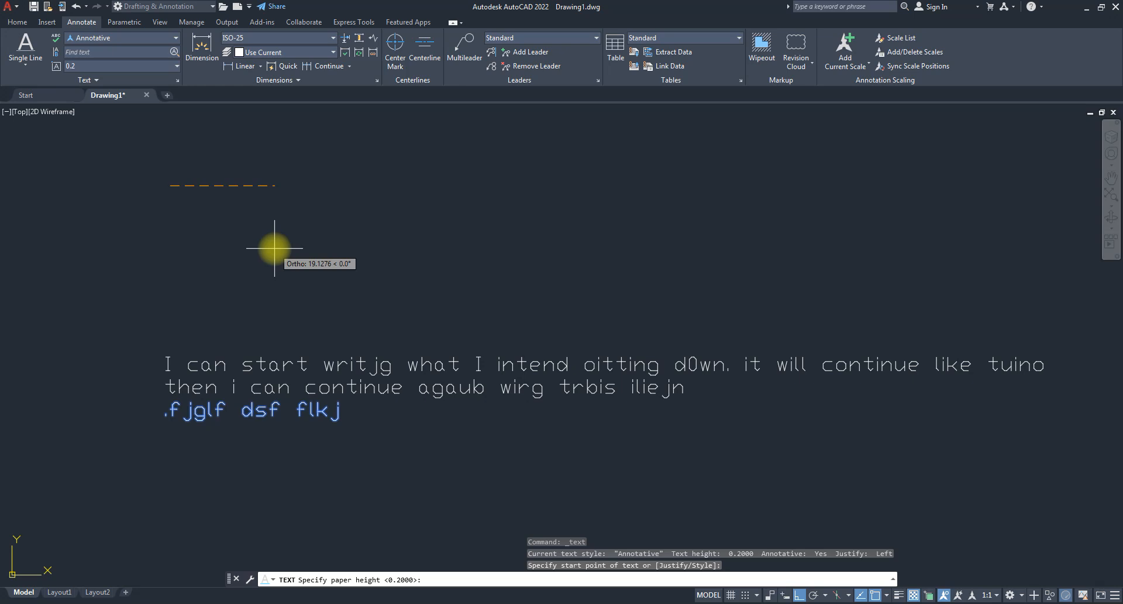
key(Return)
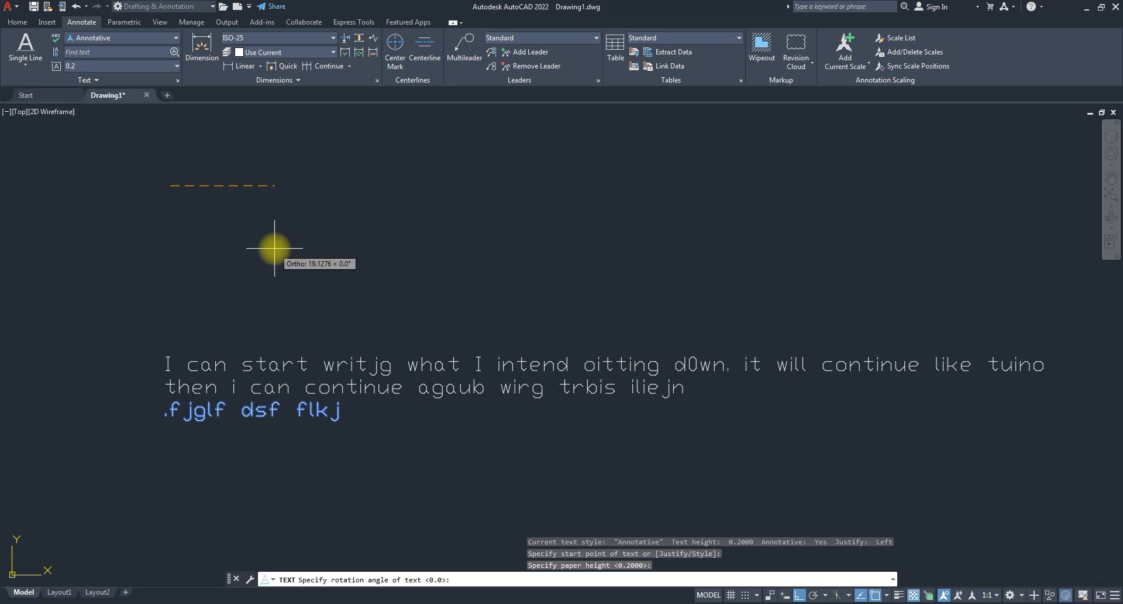
key(Return)
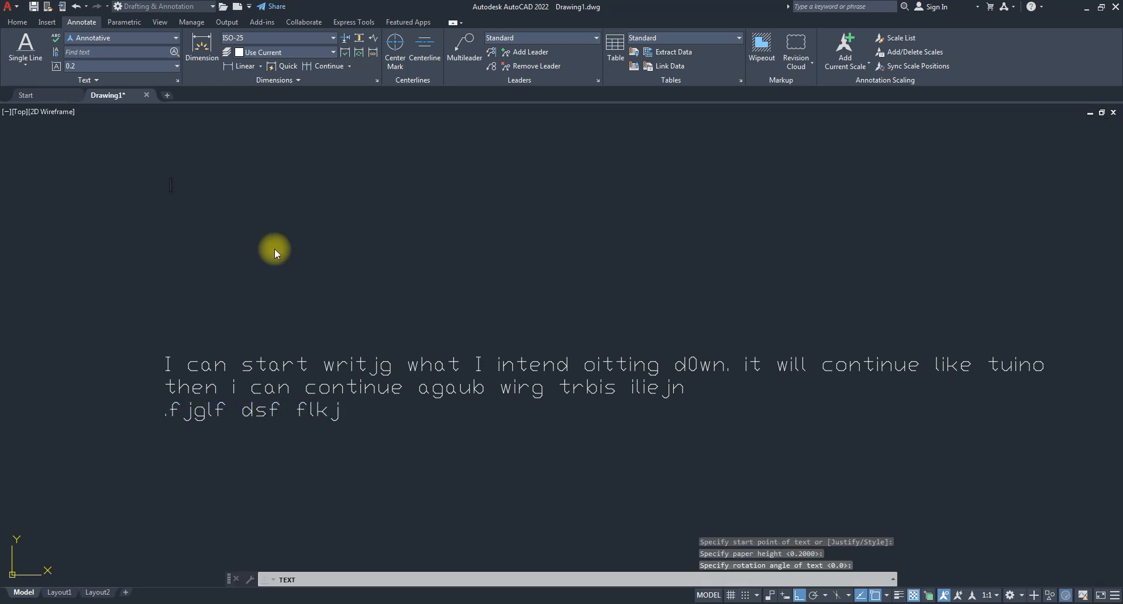
text(lmbfd khfgkfgpoi)
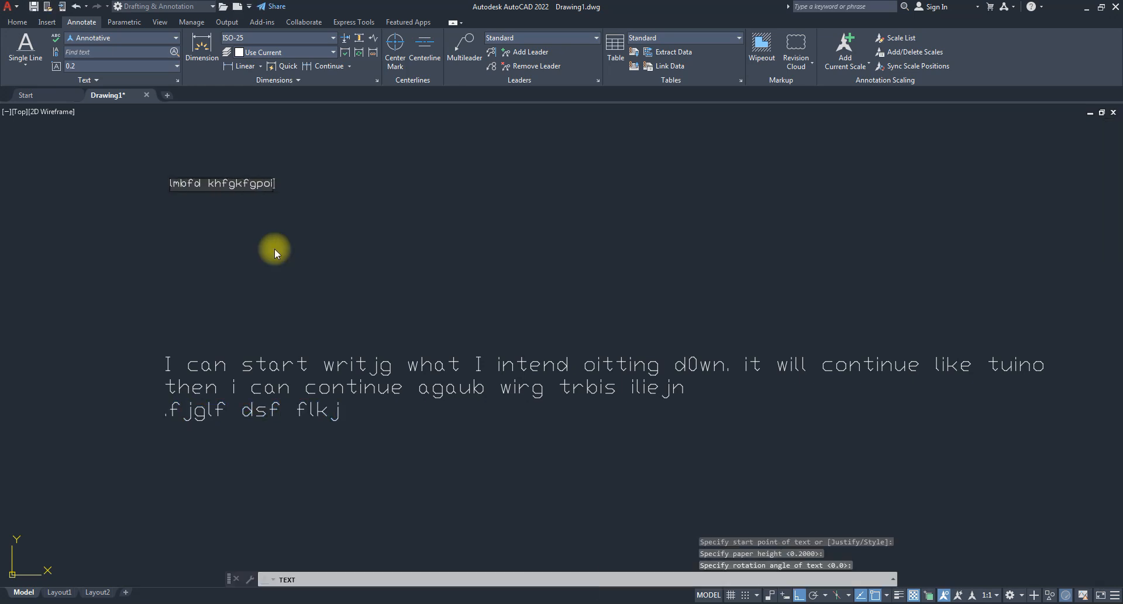
text(g srjhrseglkn;fljdlj;lfsolgz)
key(Return)
key(Return)
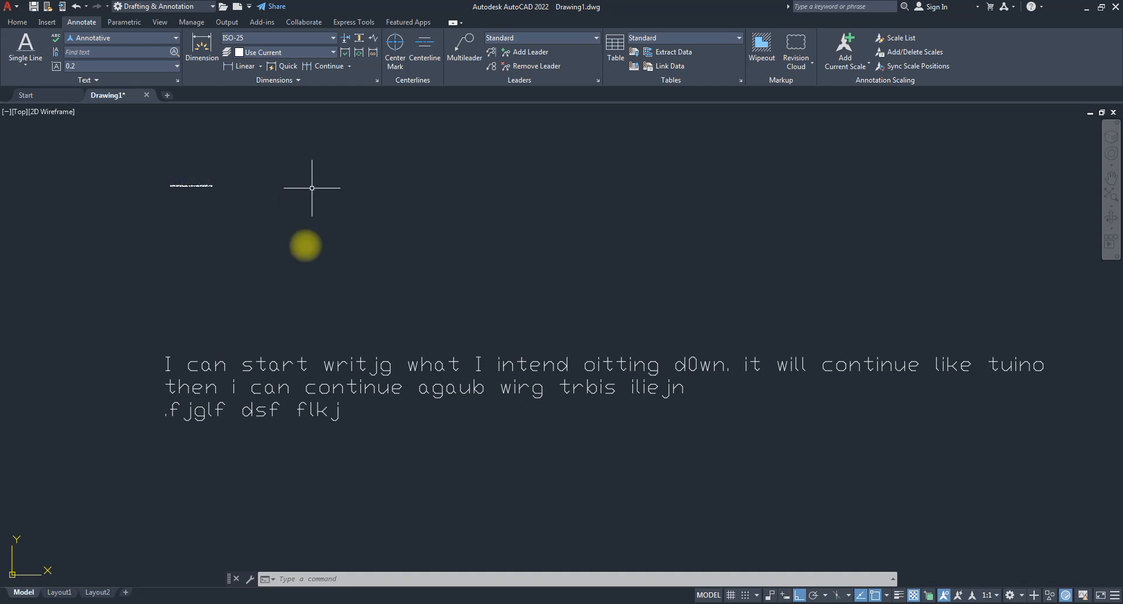
- Write the single-line text "sdjvb alegb dfkjgflekk ndgjk" below the three lines in Standard style, with height 2.5 and rotation 0
click(160, 38)
click(137, 65)
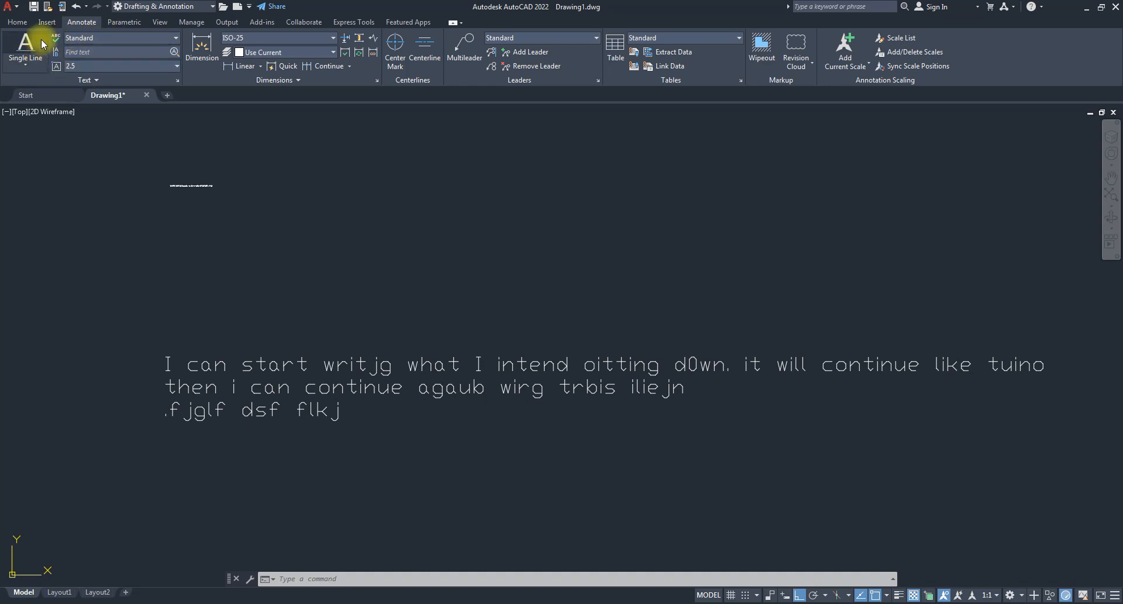
click(24, 50)
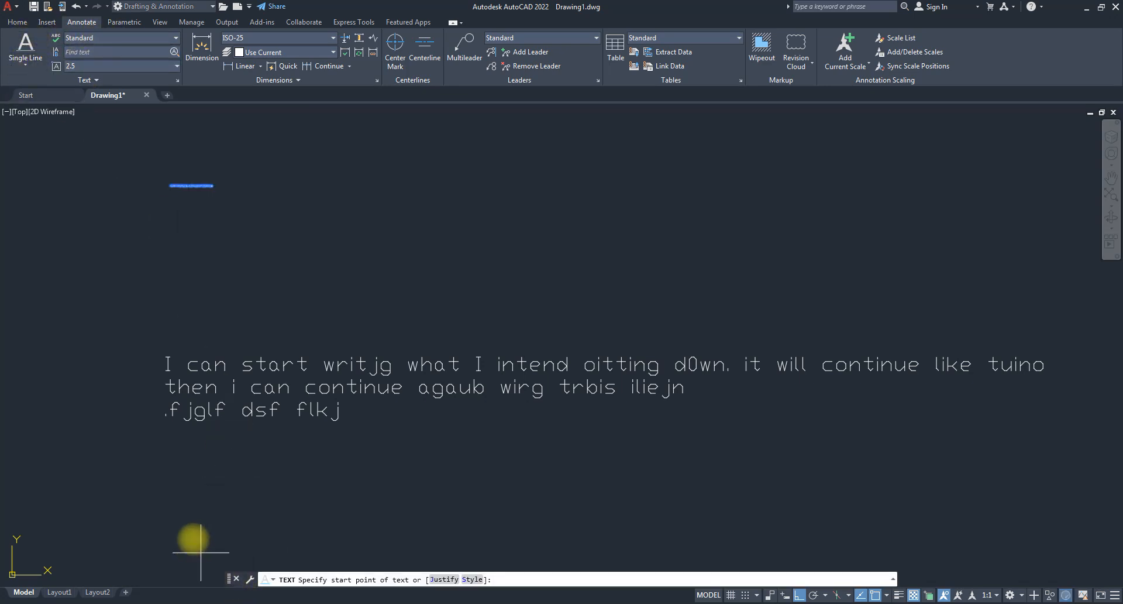
click(178, 497)
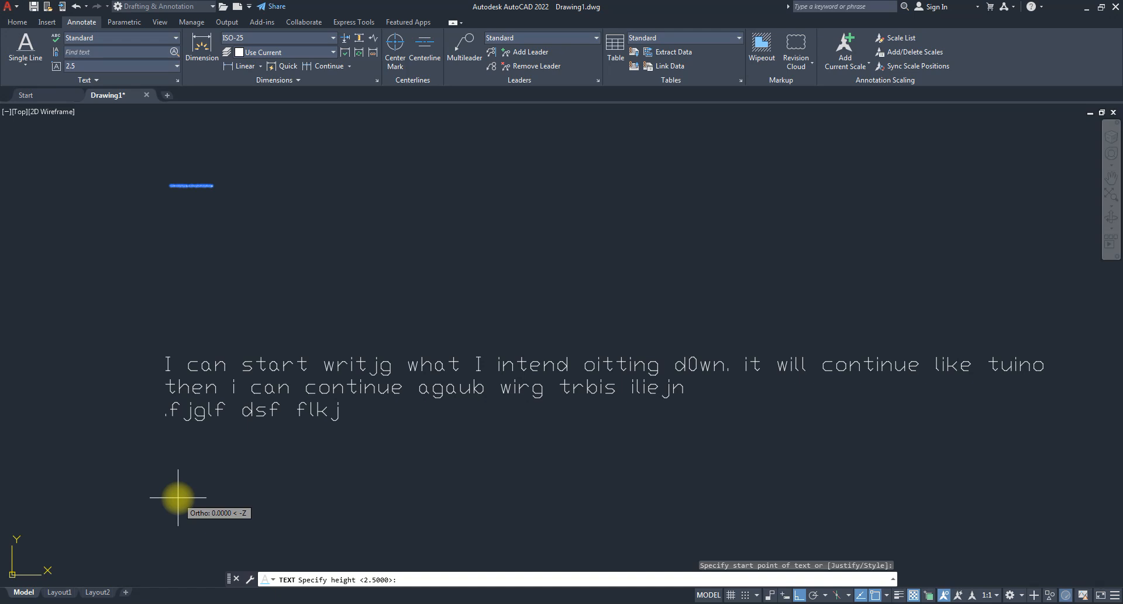
key(Return)
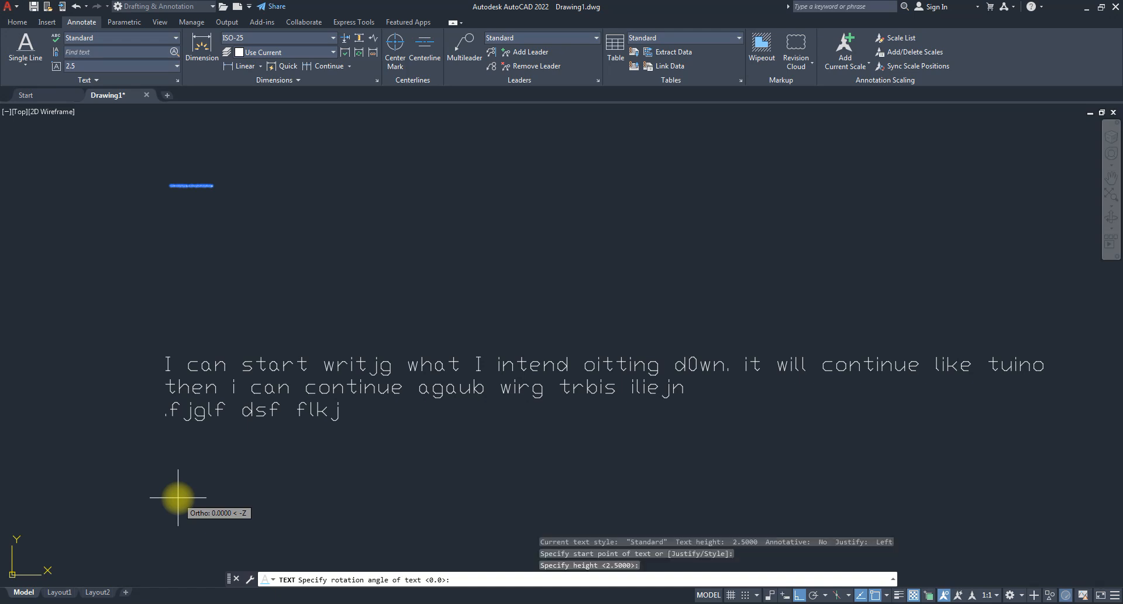
key(Return)
text(sdjvb alegb dfkjgflekk ndgjk)
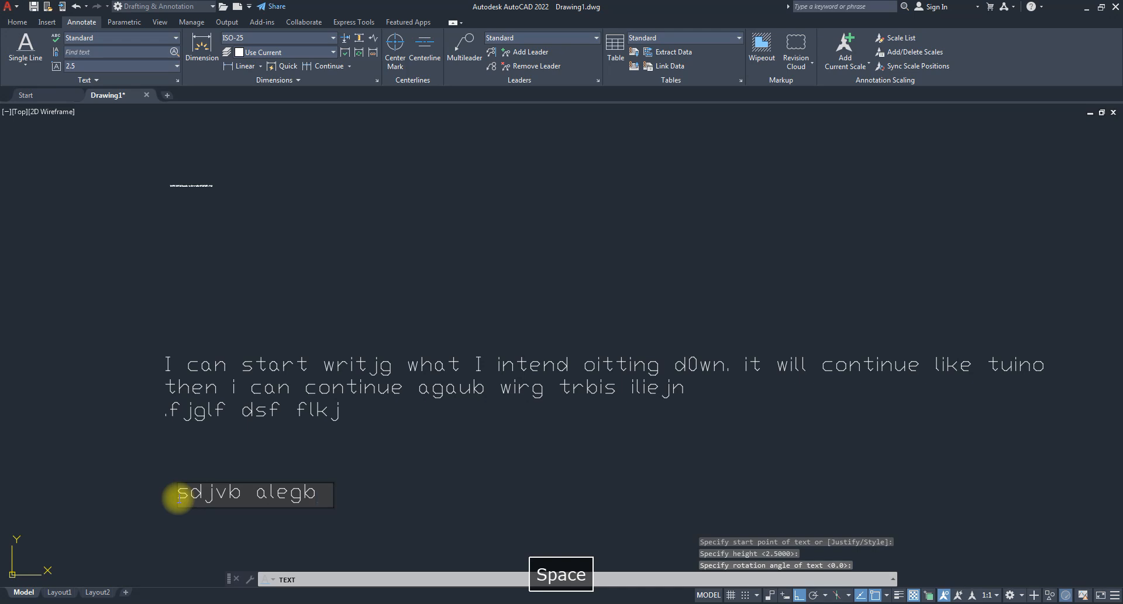
key(Return)
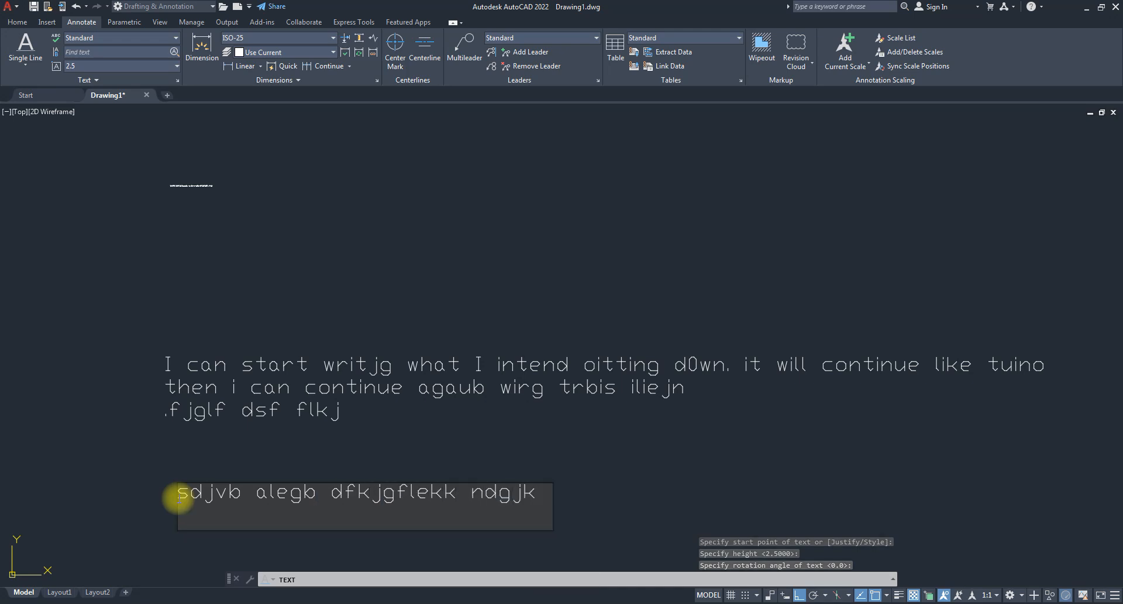
key(Return)
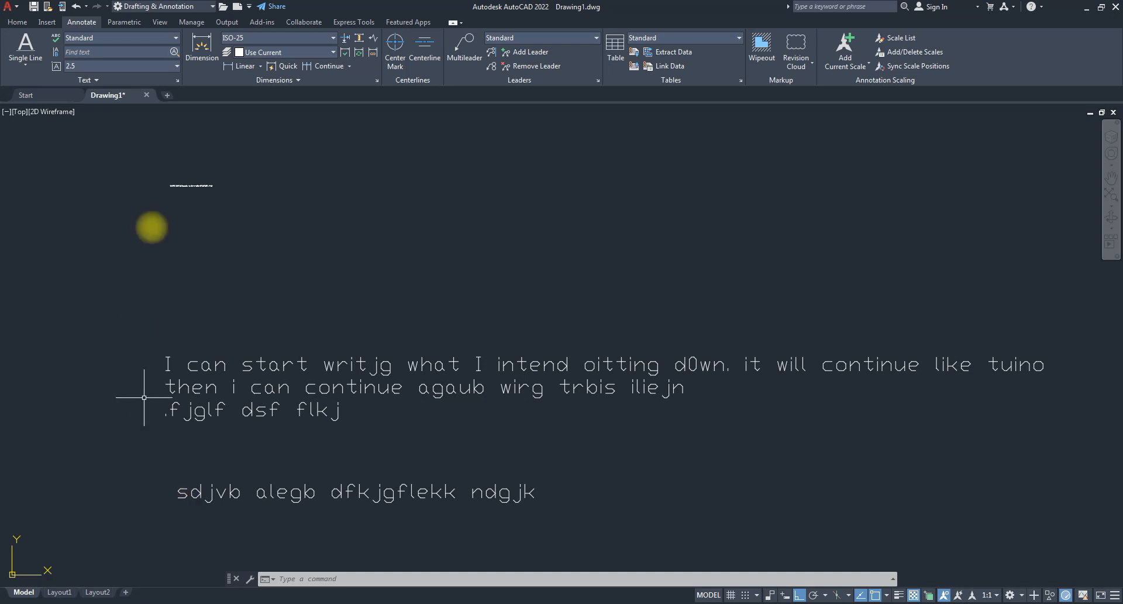
- Start a multiline text and define its text box in the empty area above and to the right of the existing lines
scroll(121, 326, down, 3)
scroll(193, 363, up, 3)
scroll(193, 363, down, 3)
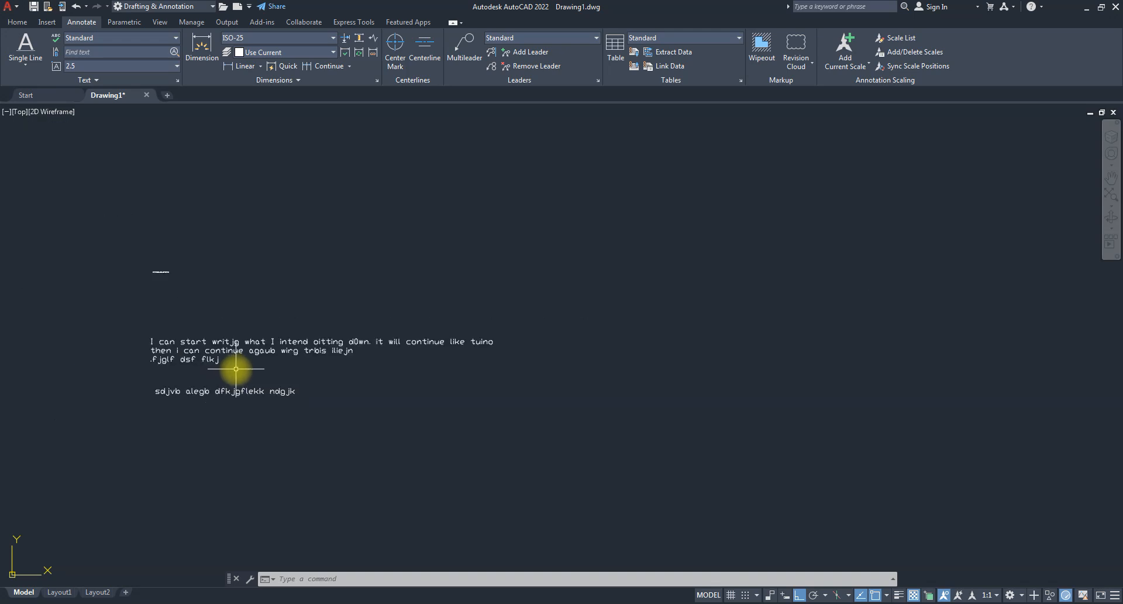
click(25, 66)
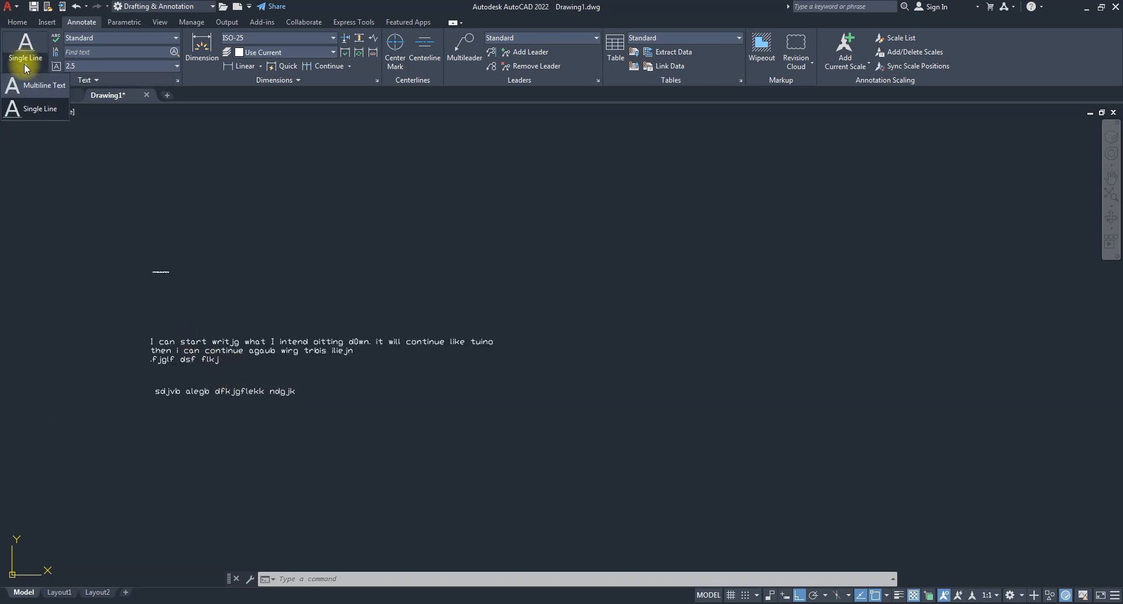
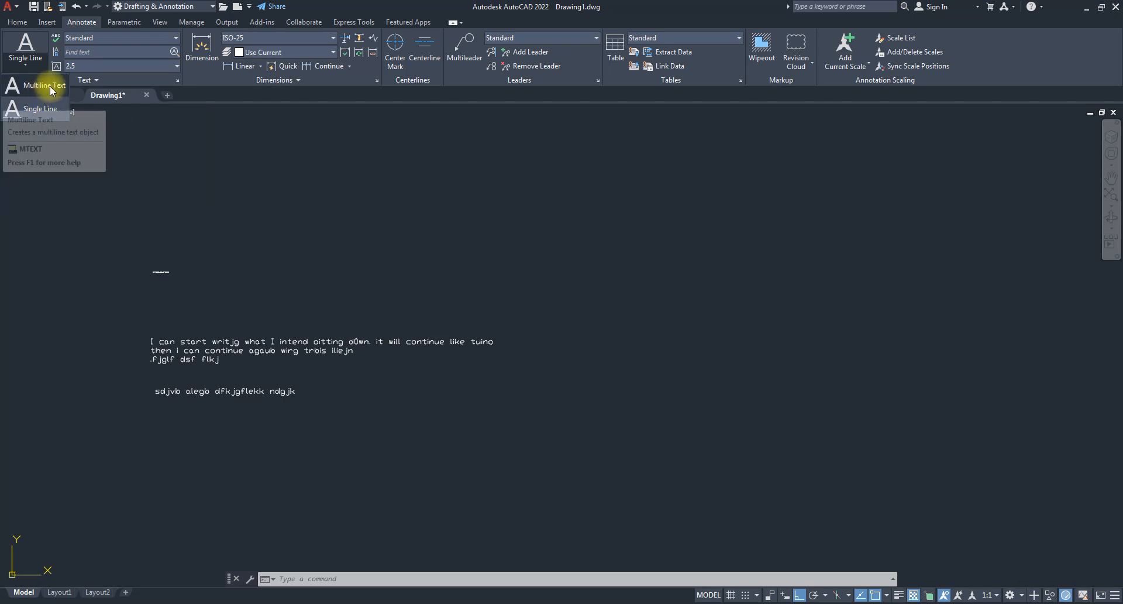
click(39, 89)
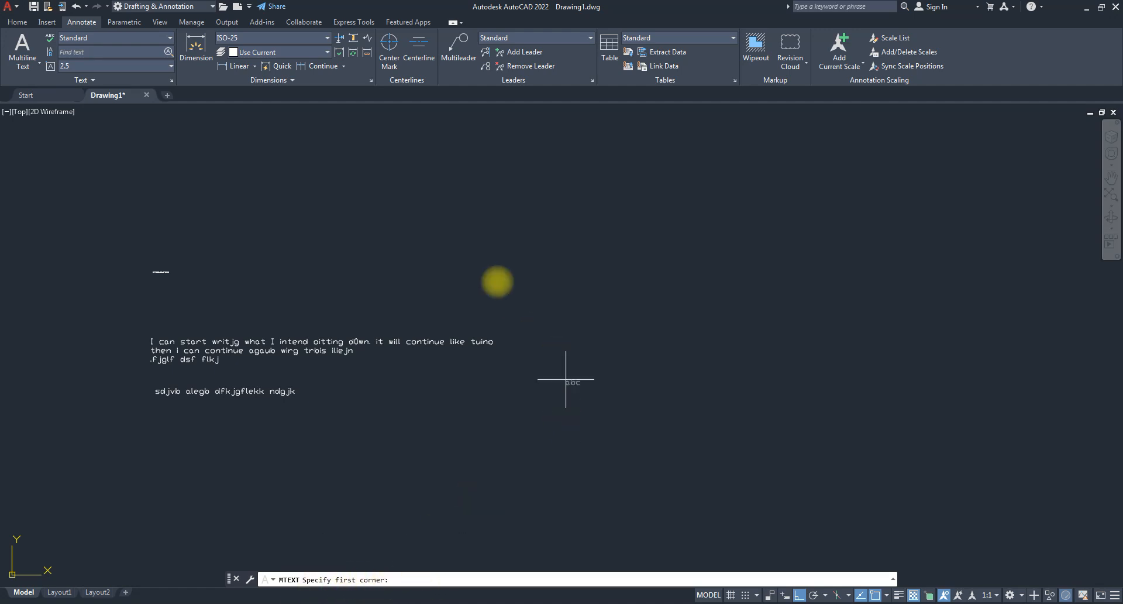
click(420, 192)
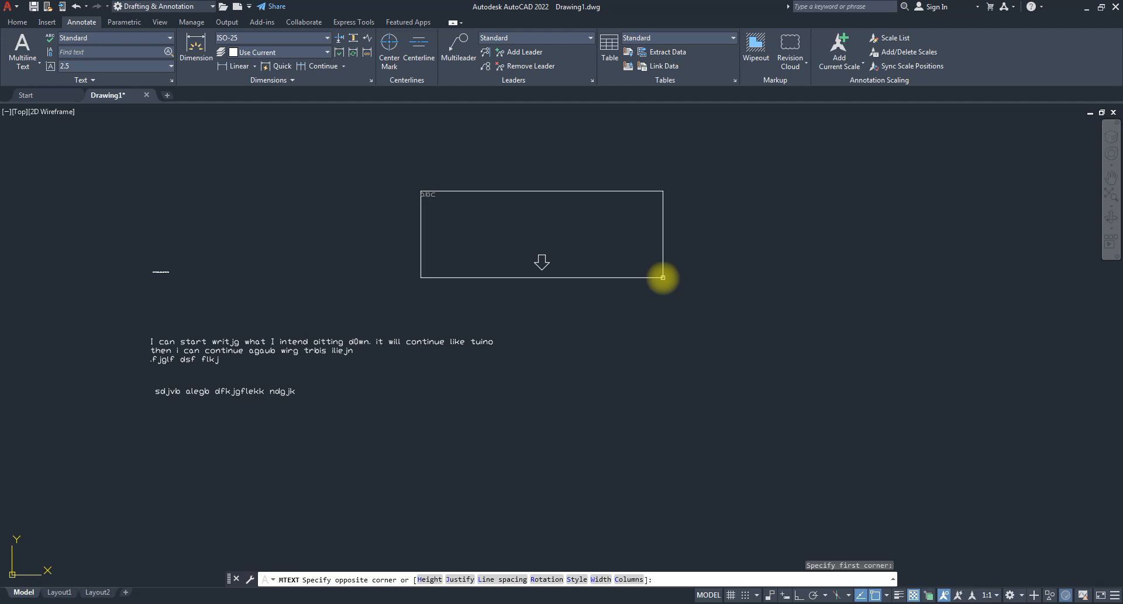
click(663, 277)
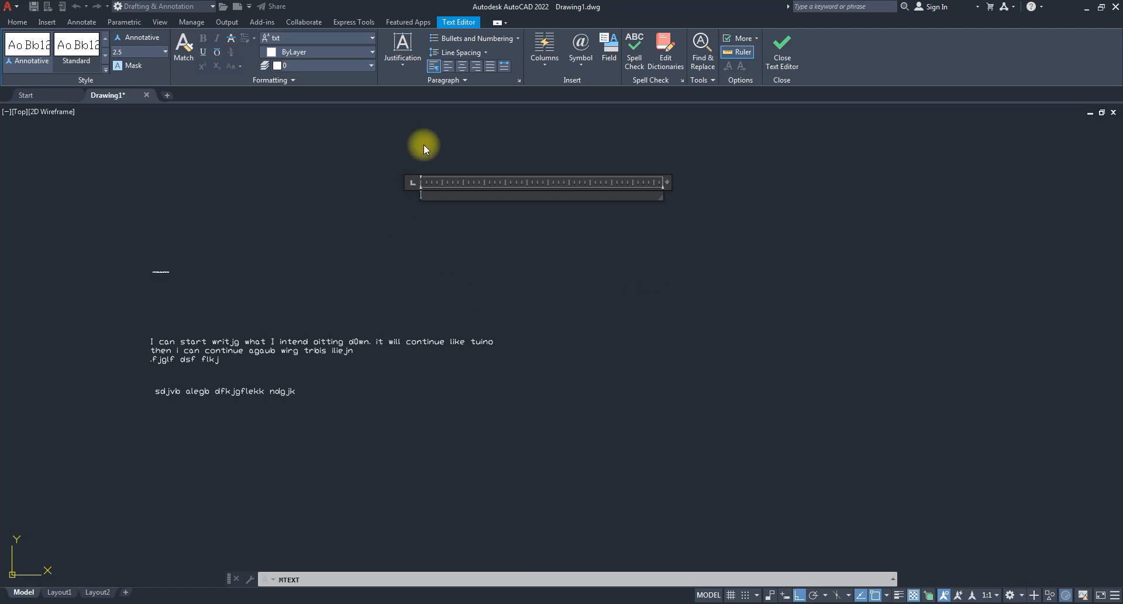
- Write "I can tyype new thinfg whhehw sdkjbz f vkjb kjb f" in the multiline text, followed by a blank line
text(I co)
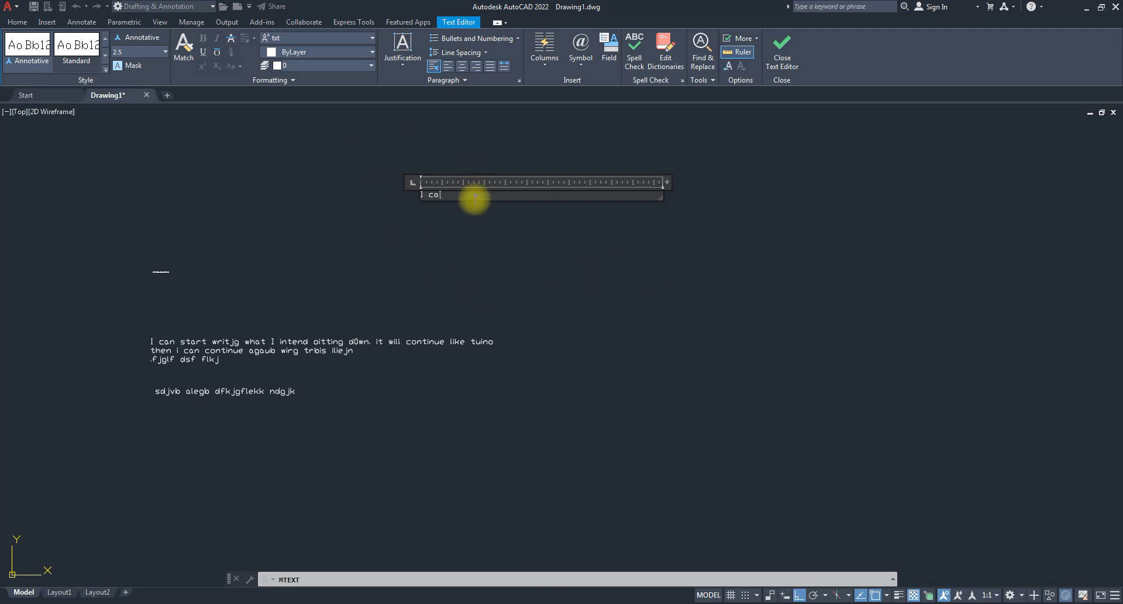
text(n tyype )
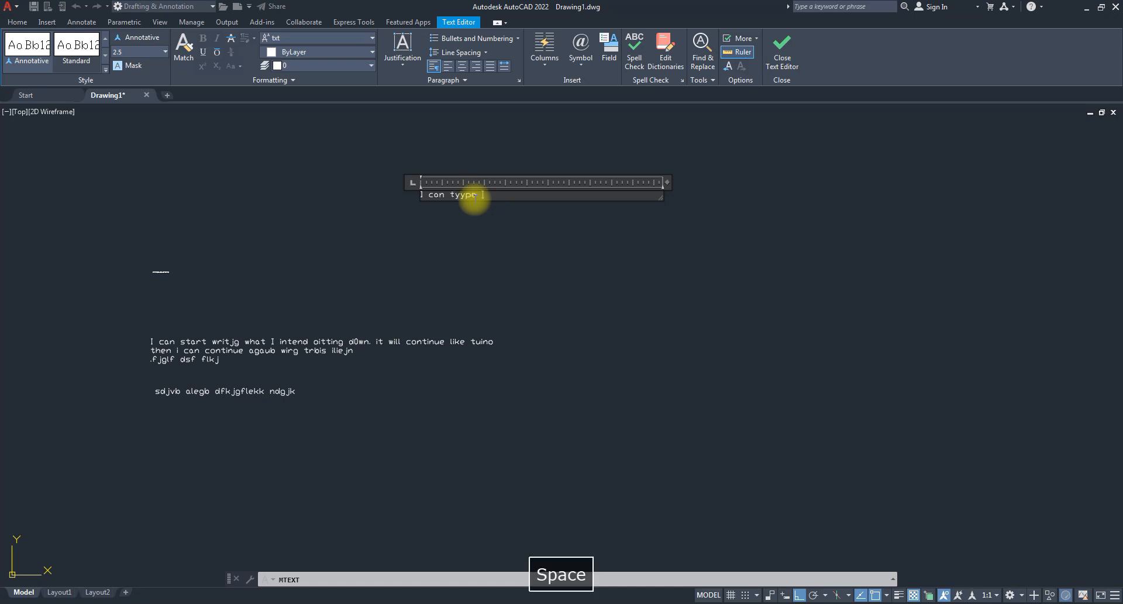
text(new thinfg wh)
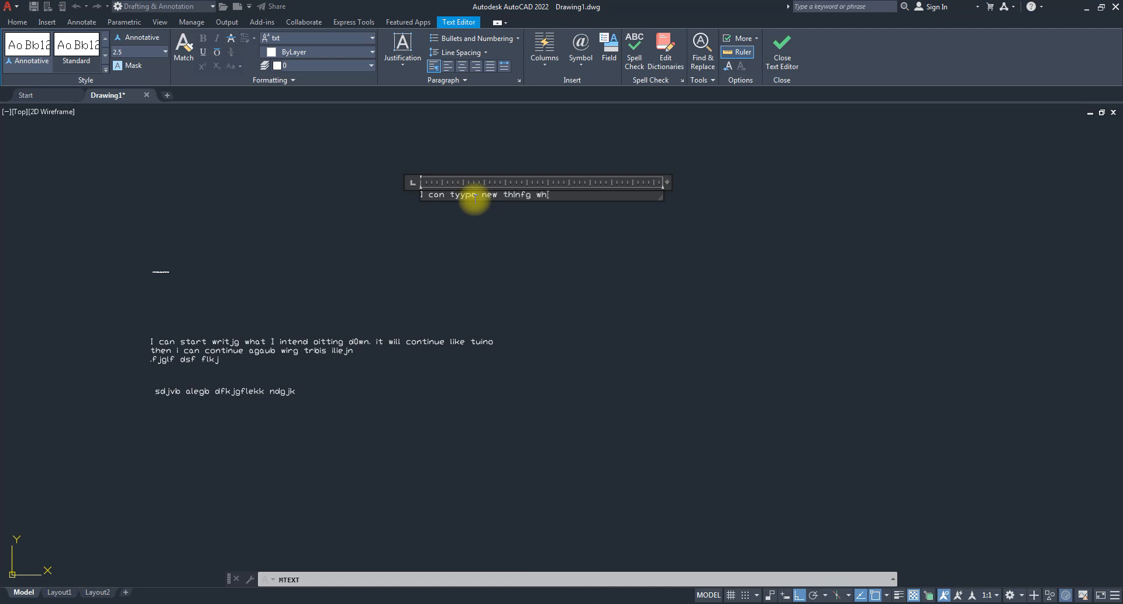
text(hehw )
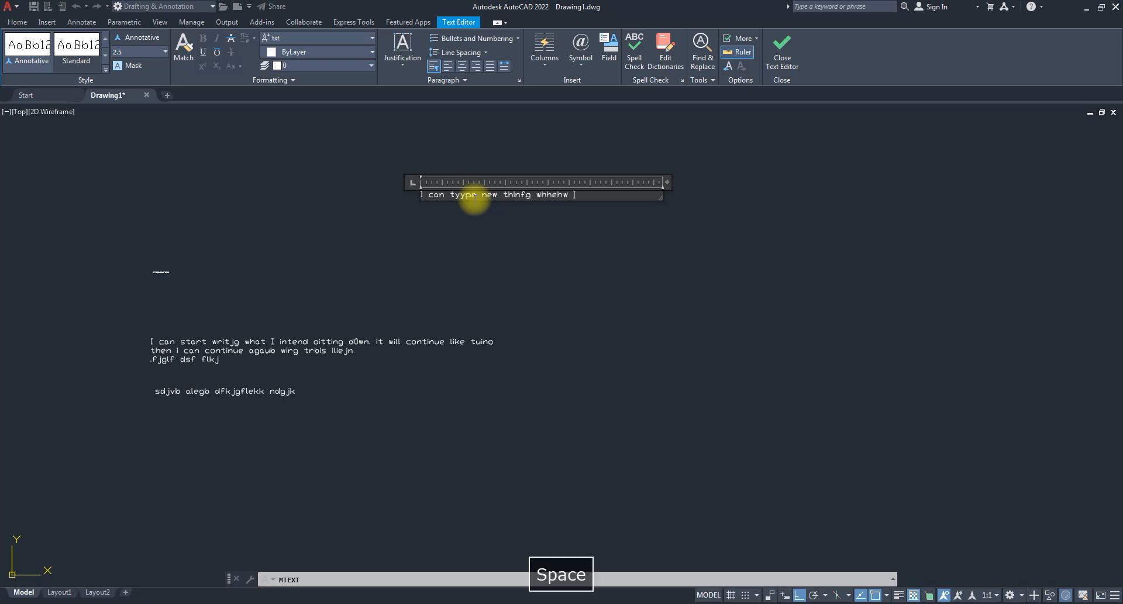
text(sdkjbz f  vkjb kjb f)
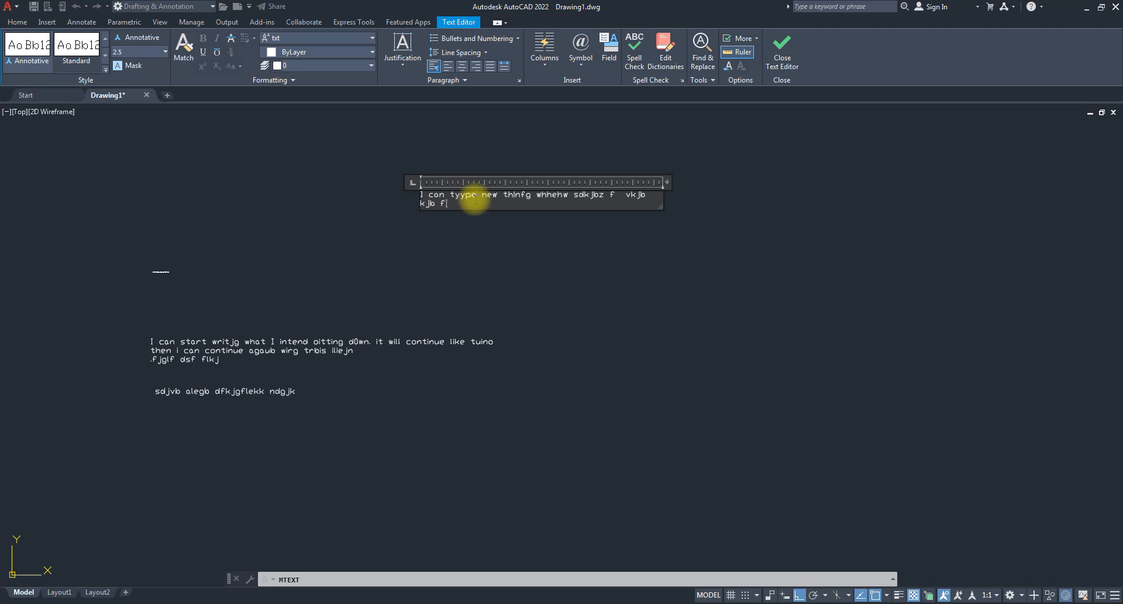
key(Return)
key(Return)
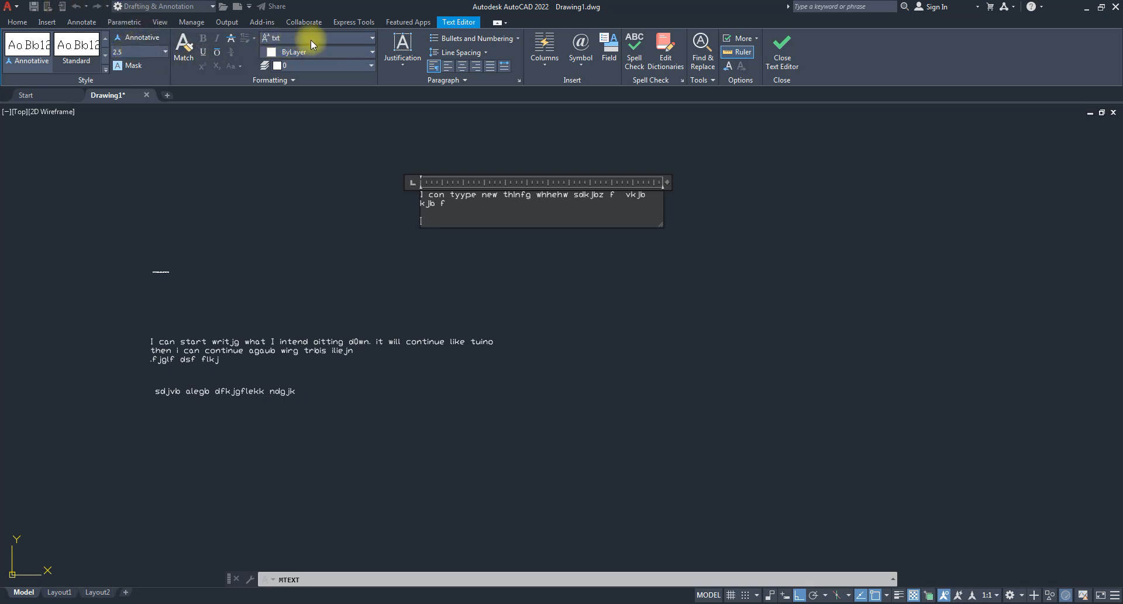
- Switch the font to Unifont and write "mbv v vjbzfdlkjvlb" below the blank line
click(372, 41)
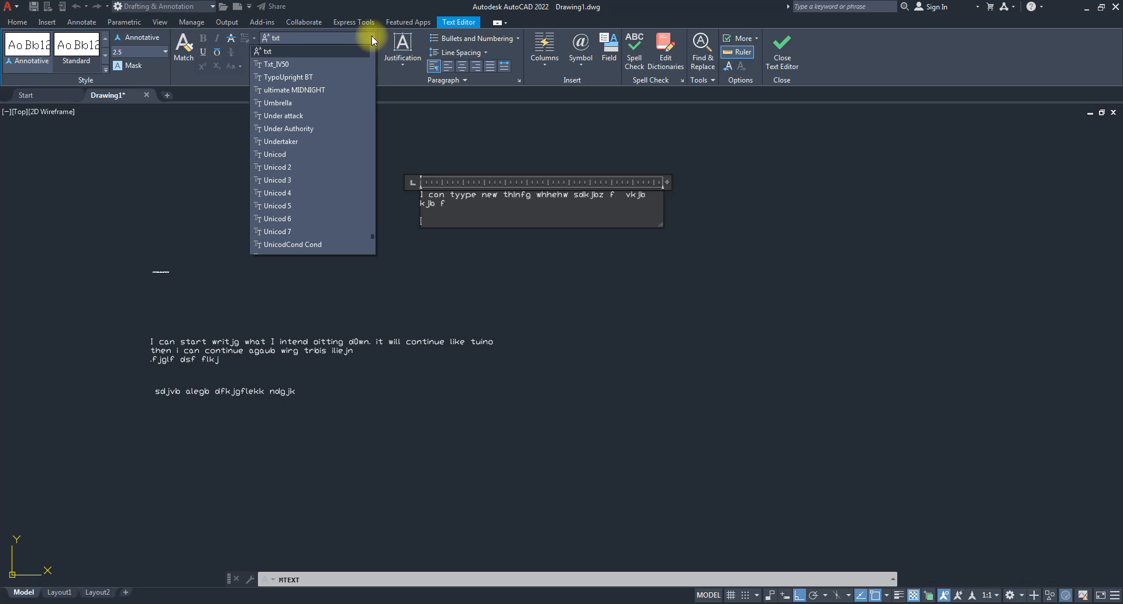
scroll(295, 145, down, 5)
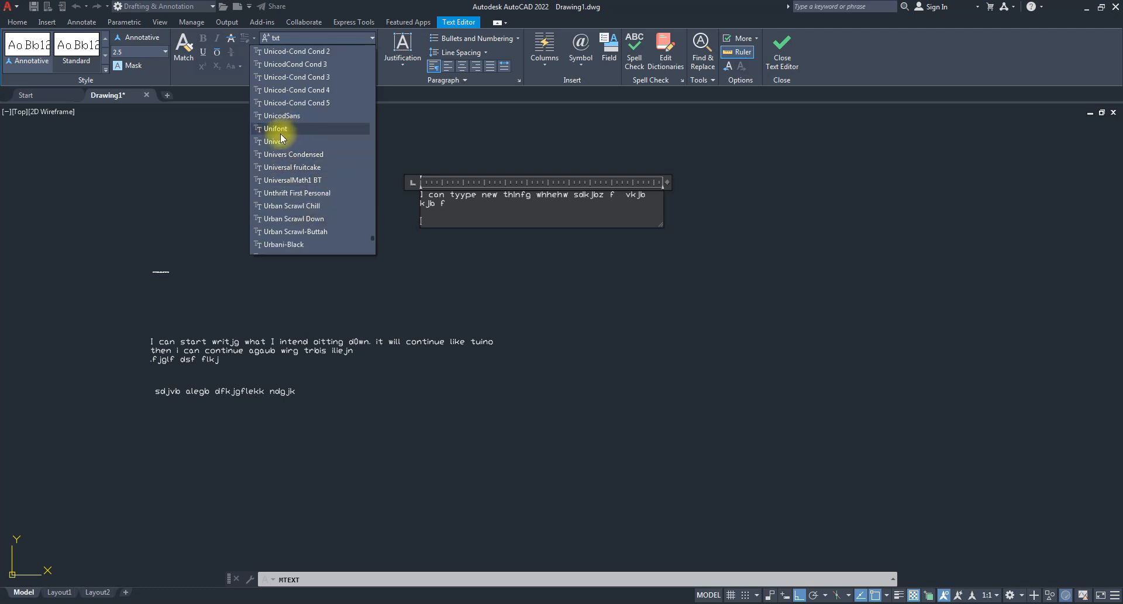
click(281, 129)
click(510, 222)
text(mbv )
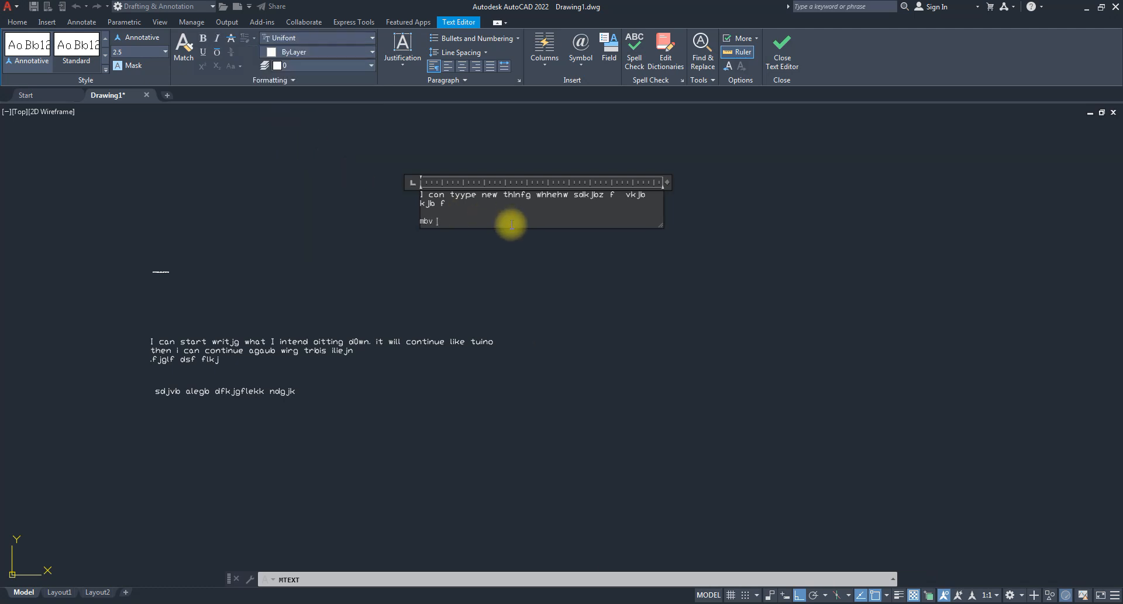
text(v vjbzfdlkjvlb)
- Change the font to Walkway Expand and continue the same line with ",m cx xcvmbzcvmn"
click(371, 42)
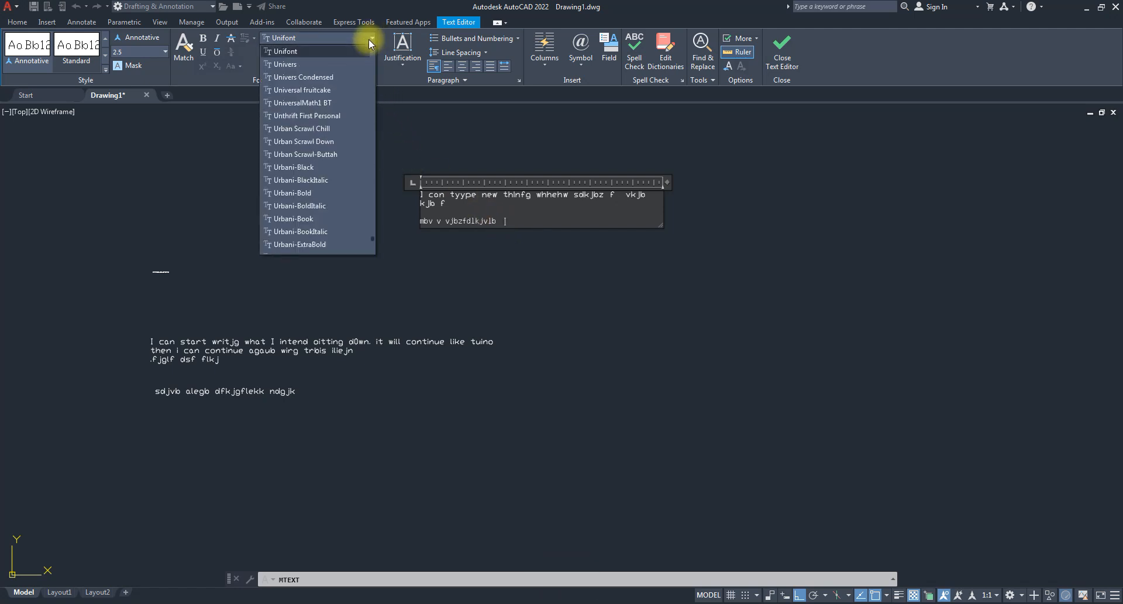
scroll(299, 169, down, 15)
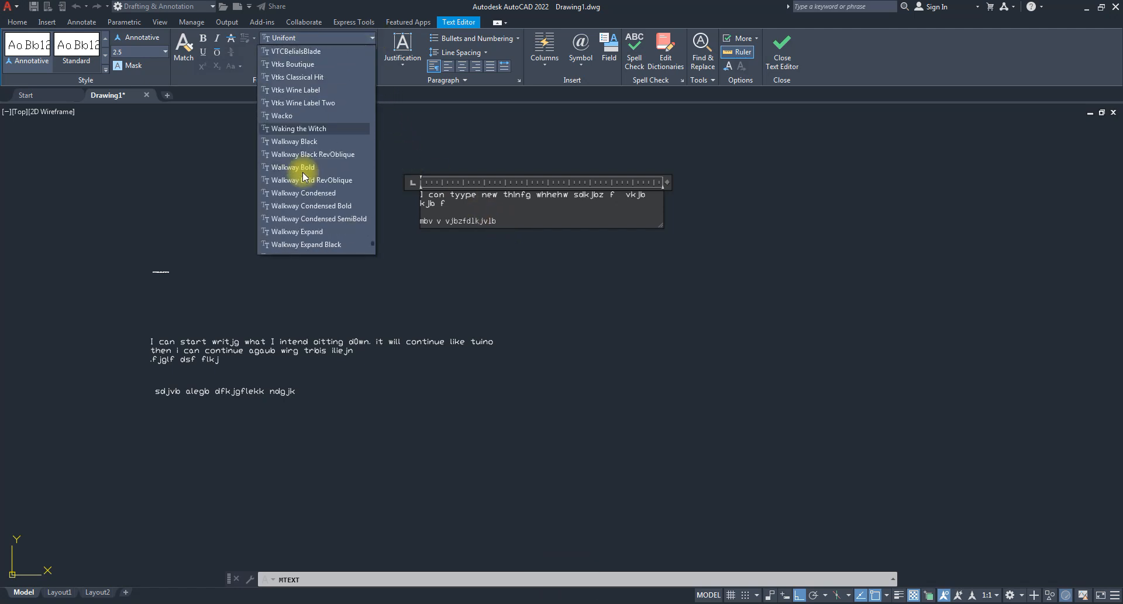
click(297, 231)
text(,m cx xcvmbzcvmn)
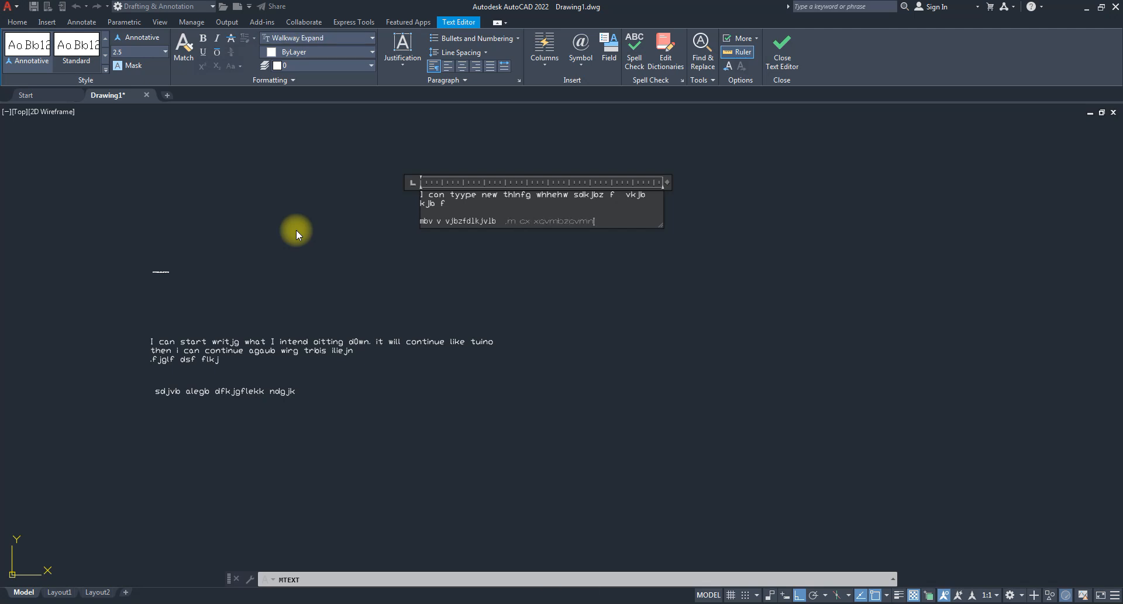
- Set the text height of the word "new" in the first line to 5
double_click(490, 195)
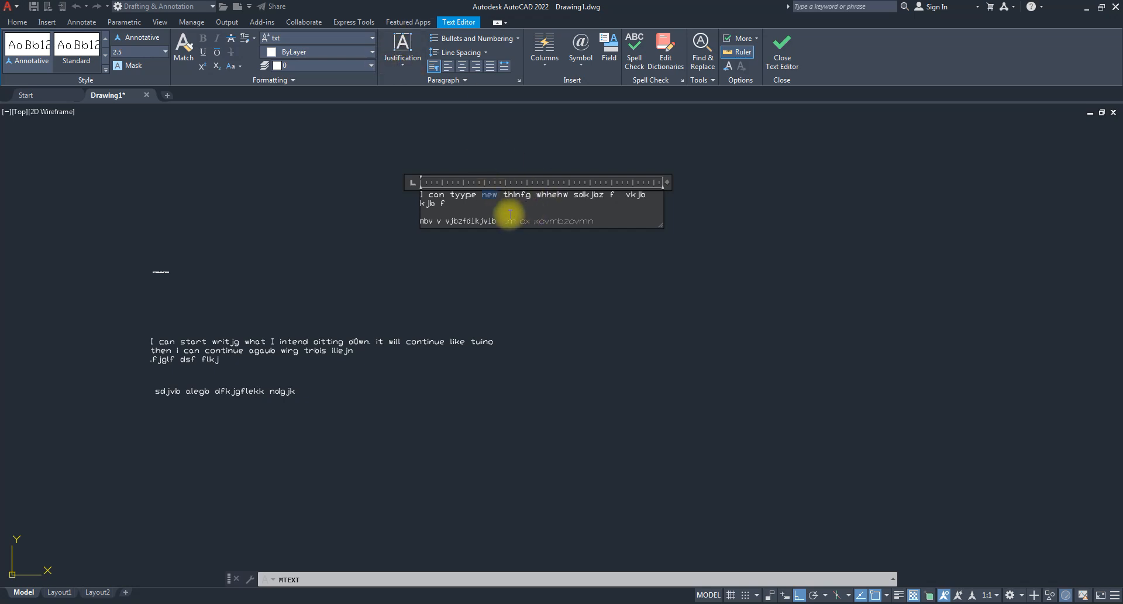
click(126, 51)
text(5)
key(Return)
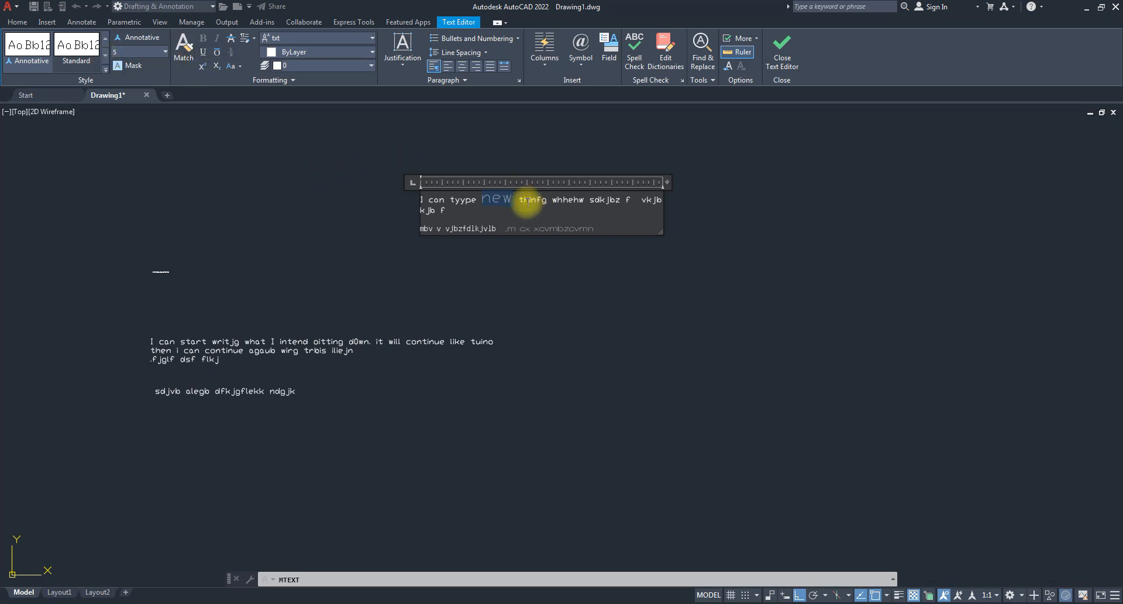
- Format the word "thinfg" in the Vivaldi font, bold, with a text height of 15
double_click(533, 200)
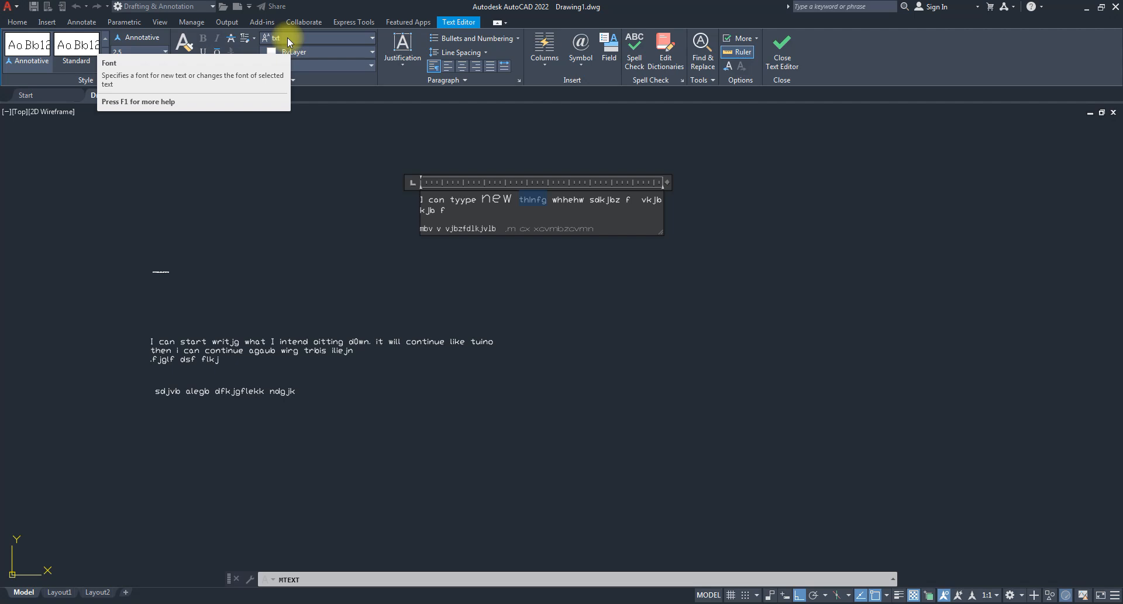
click(334, 36)
scroll(321, 170, down, 20)
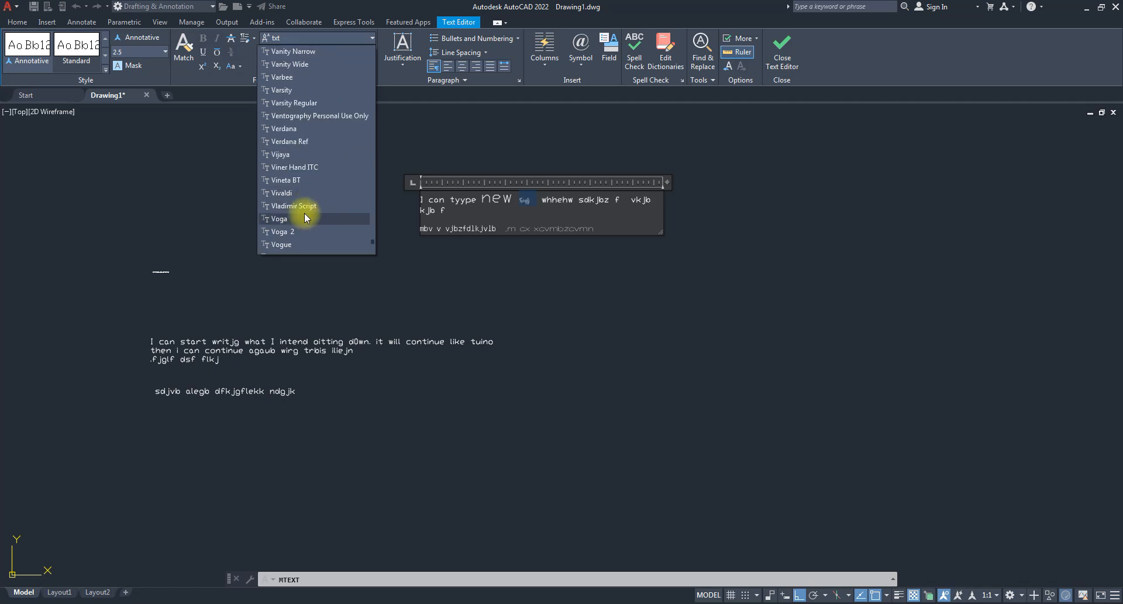
click(278, 193)
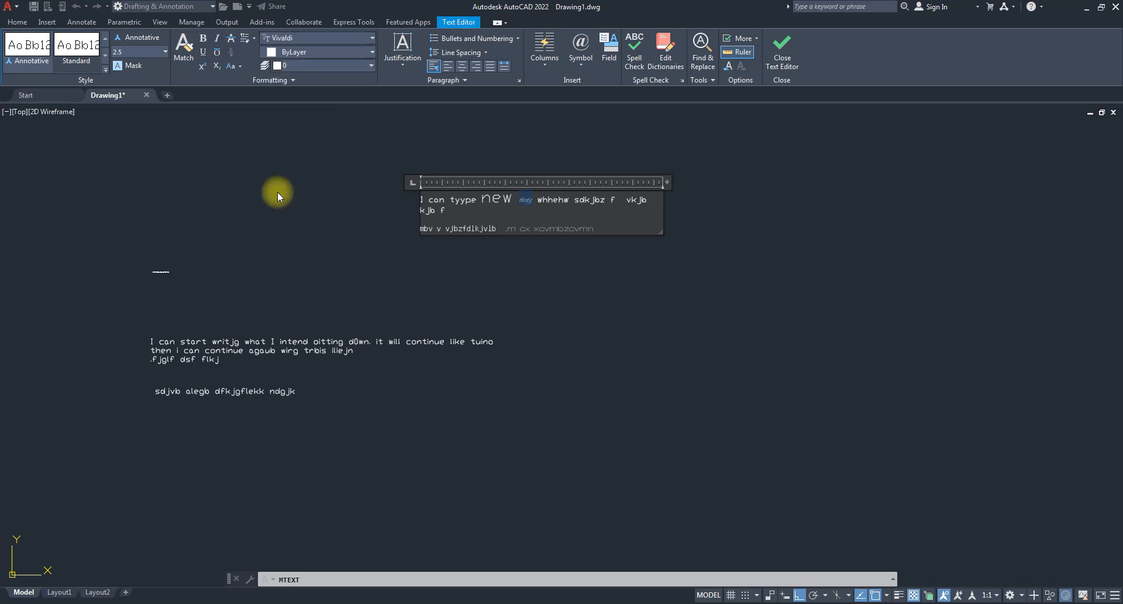
click(203, 38)
click(136, 54)
text(15)
key(Return)
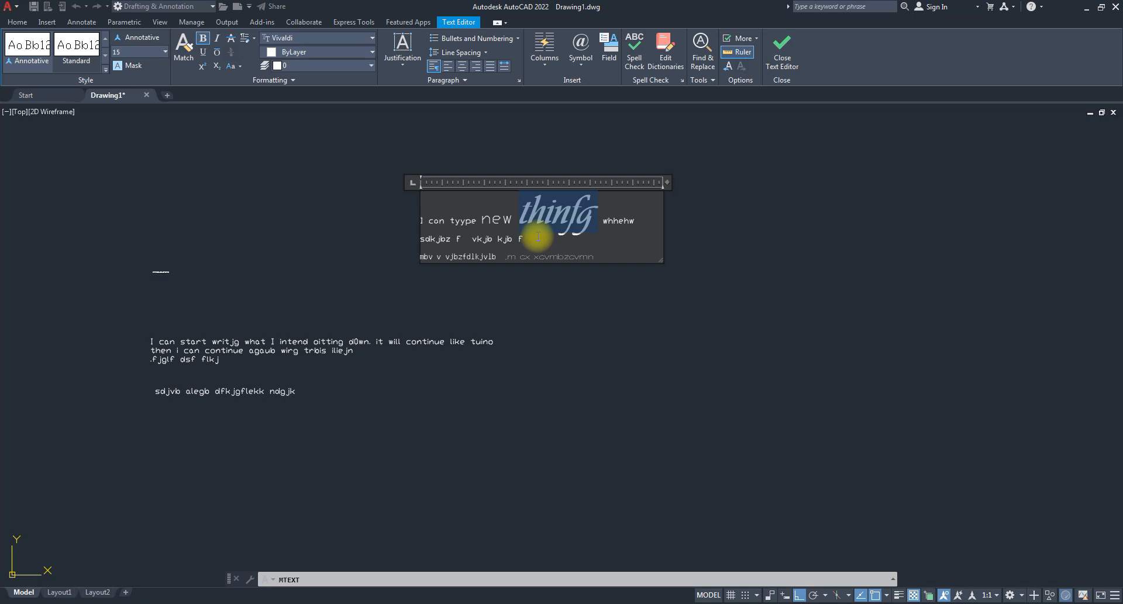
- Color the word "tyype" yellow with the swatch 244,238,81
click(477, 222)
drag(477, 222, 450, 221)
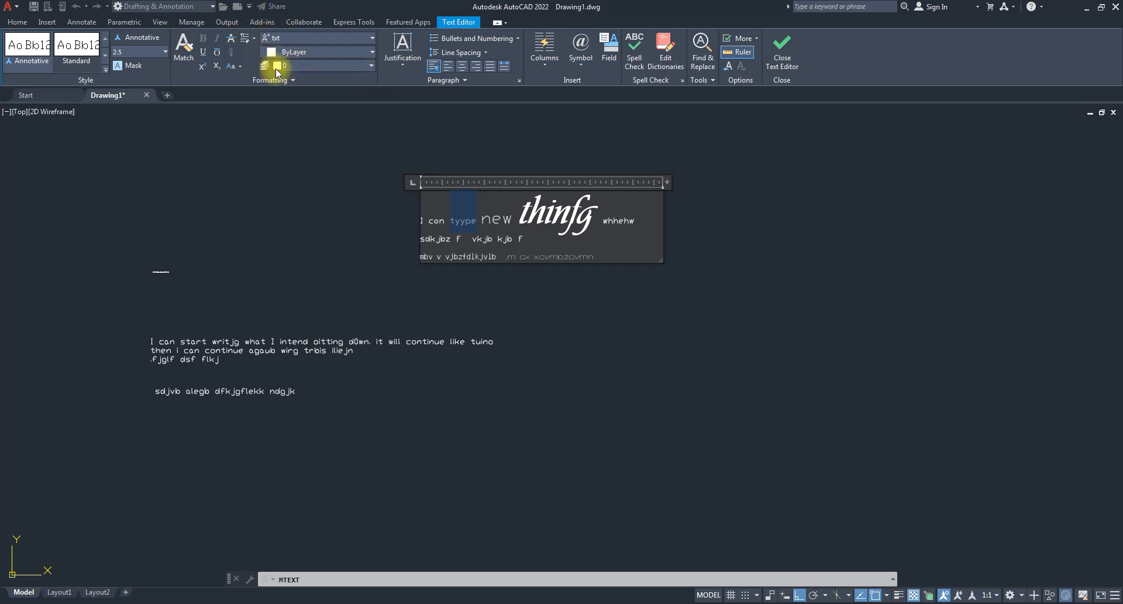
click(370, 66)
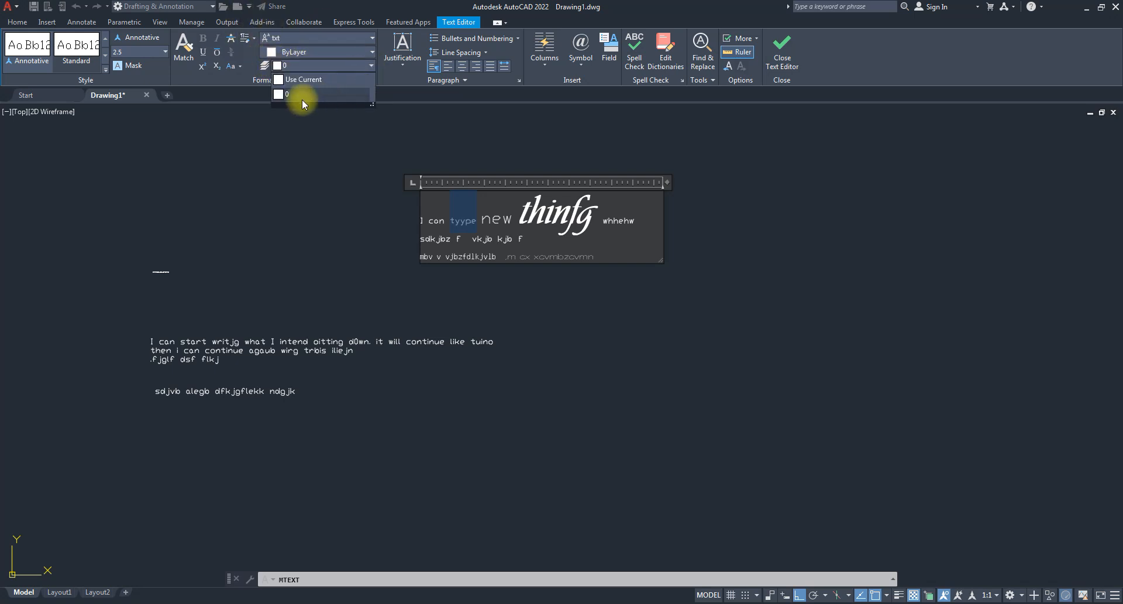
click(221, 78)
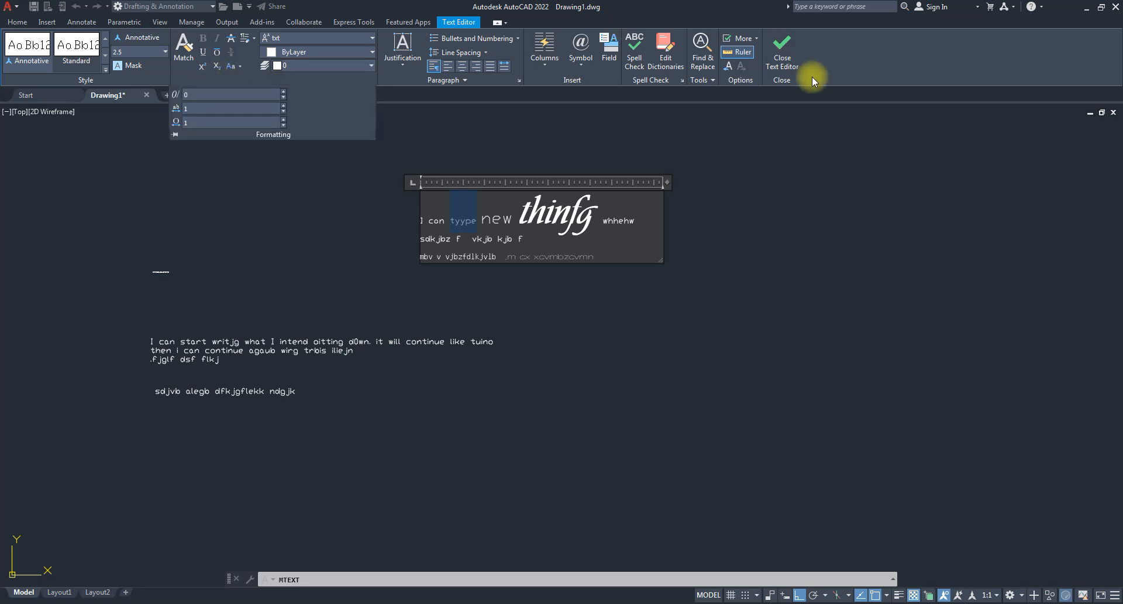
click(370, 52)
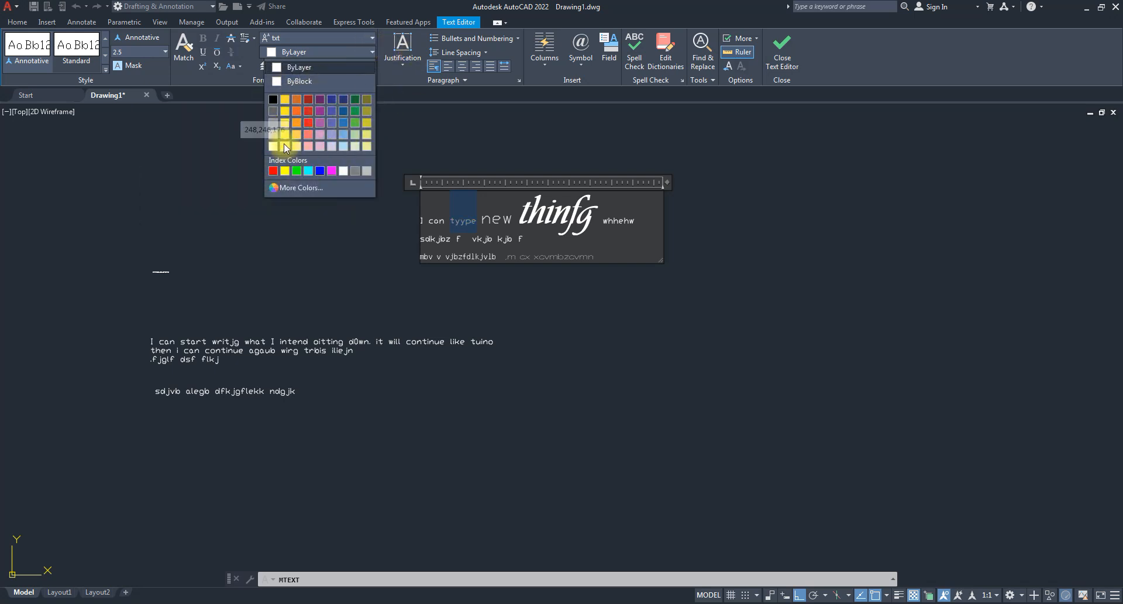
click(285, 123)
click(514, 220)
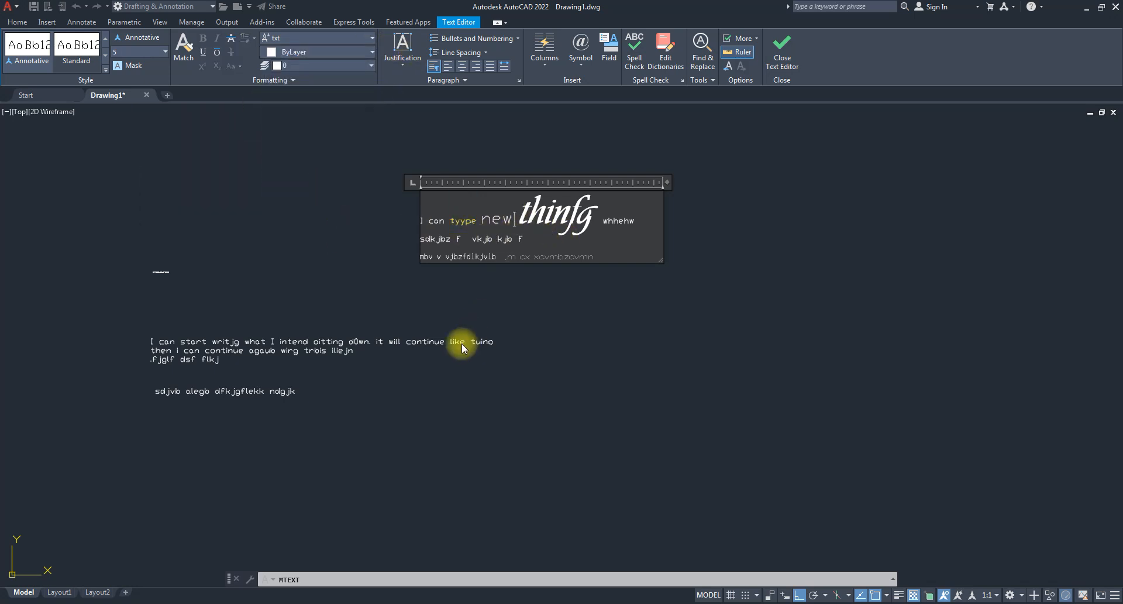
- Set the text height of the yellow word "tyype" to 4
double_click(463, 221)
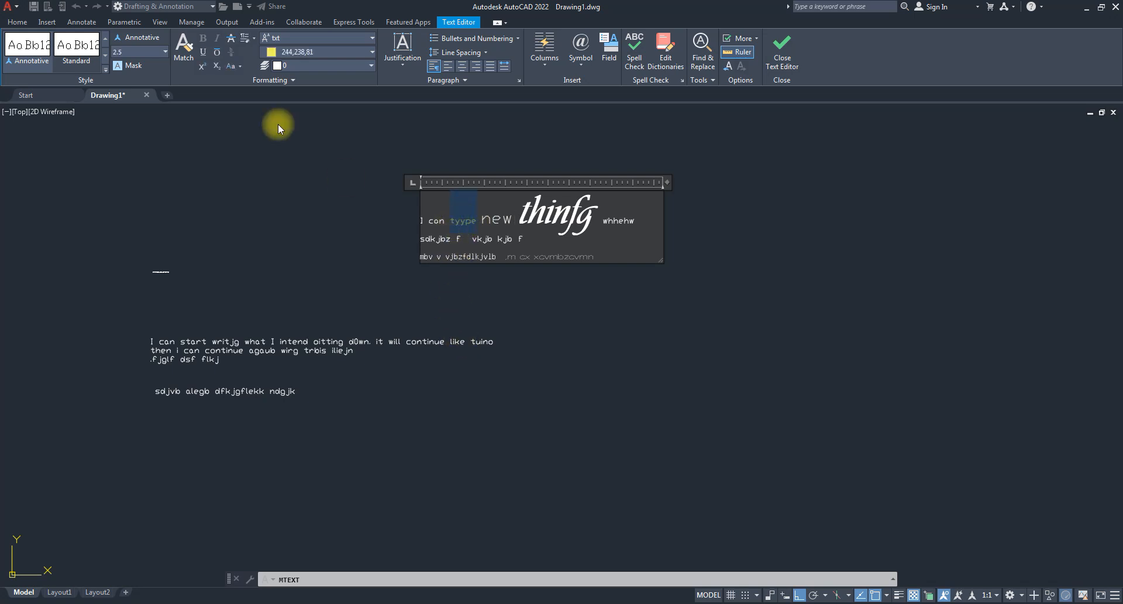
click(124, 52)
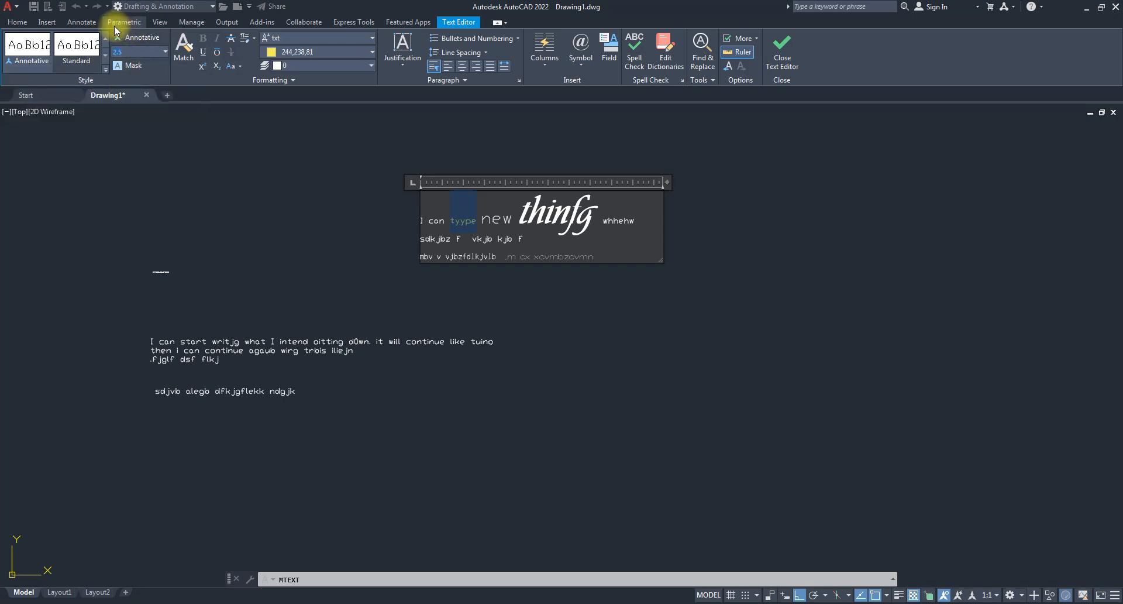
text(4)
key(Return)
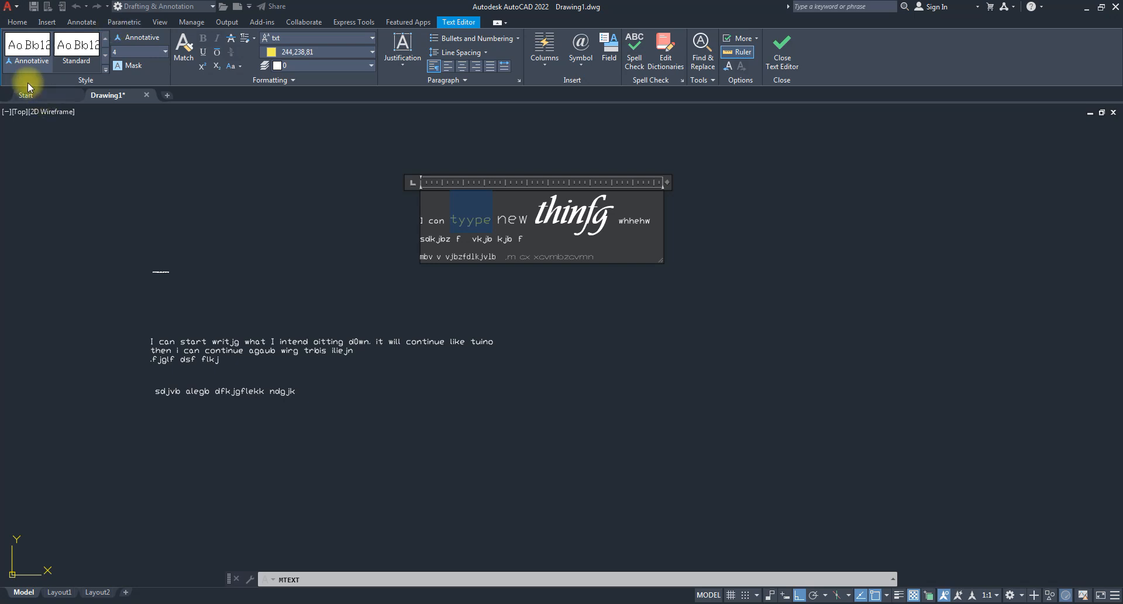
- Underline the Walkway Expand text ",m cx xcvmbzcvmn" at the end of the last line
click(528, 228)
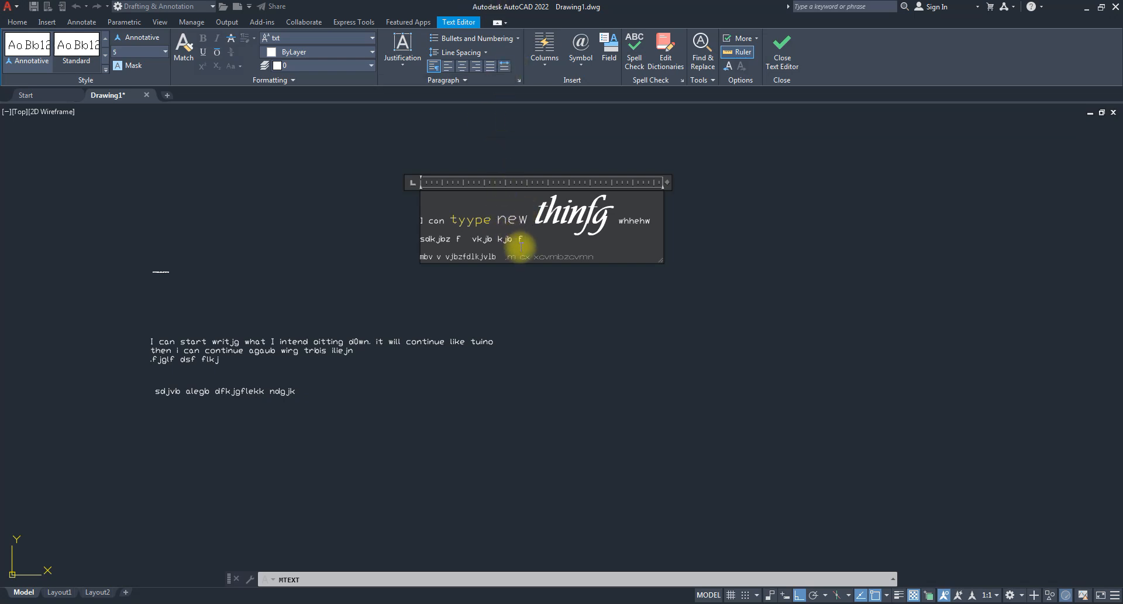
drag(607, 258, 506, 259)
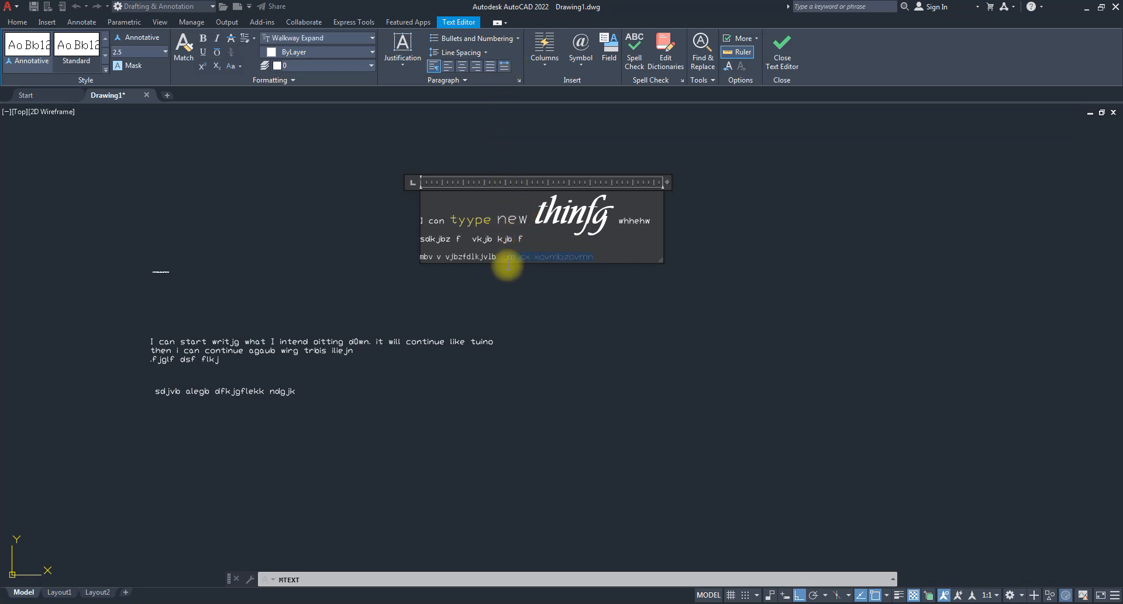
click(203, 52)
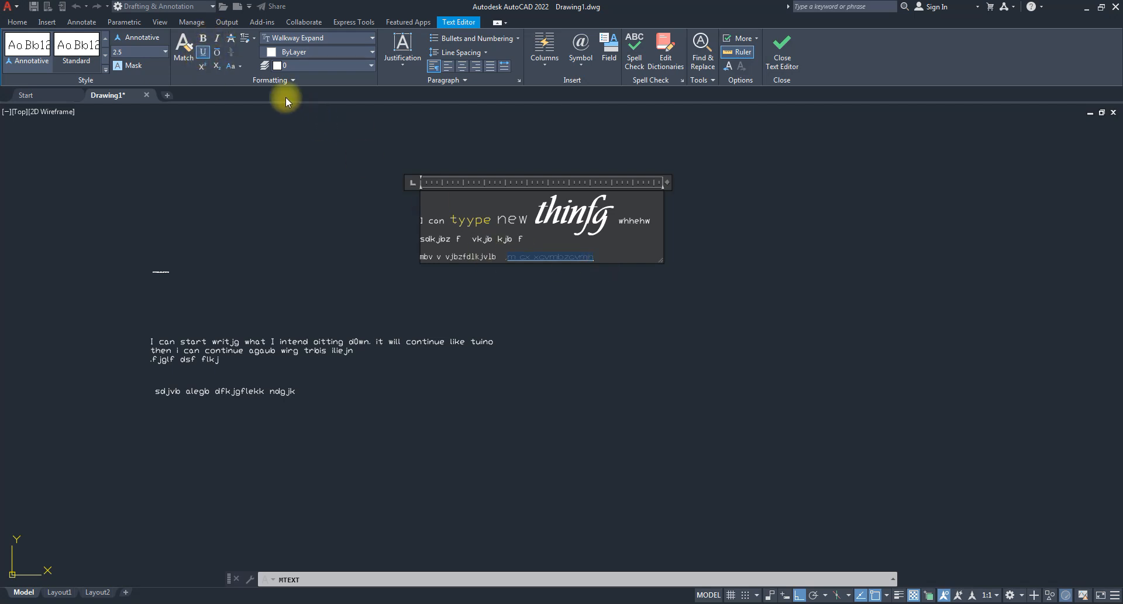
- Try superscript formatting on the underlined text at the end of the last line, and view the case-change options
click(202, 66)
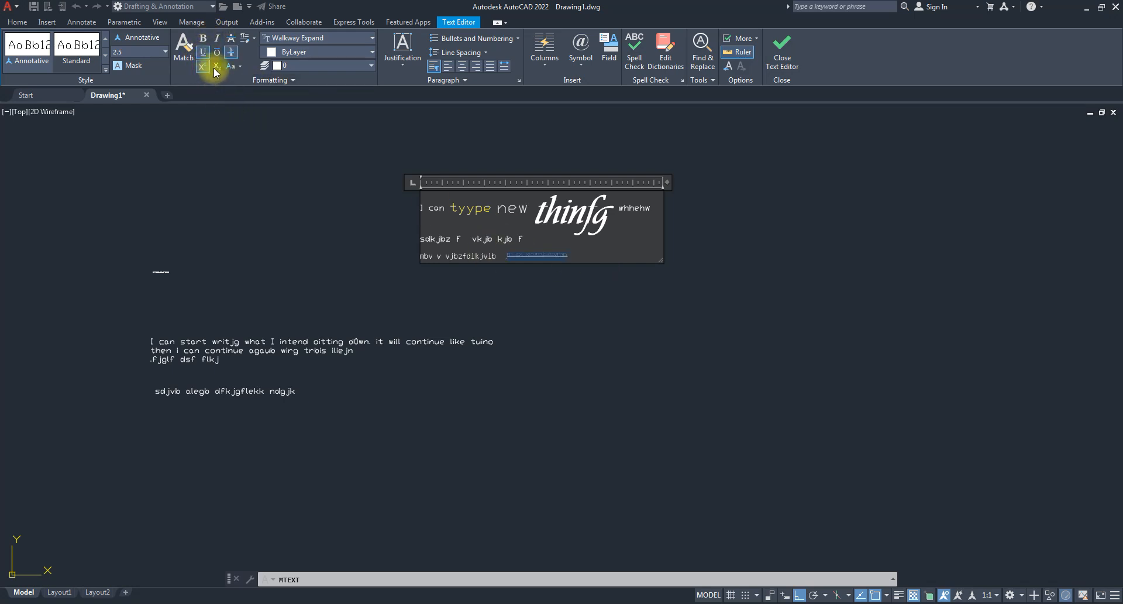
click(202, 67)
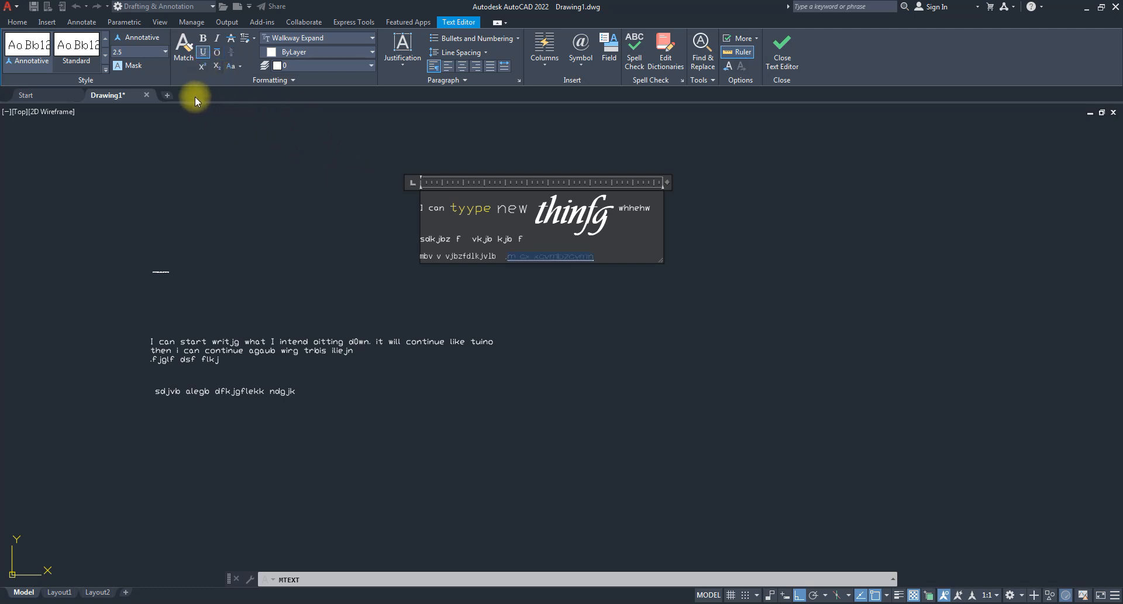
click(236, 66)
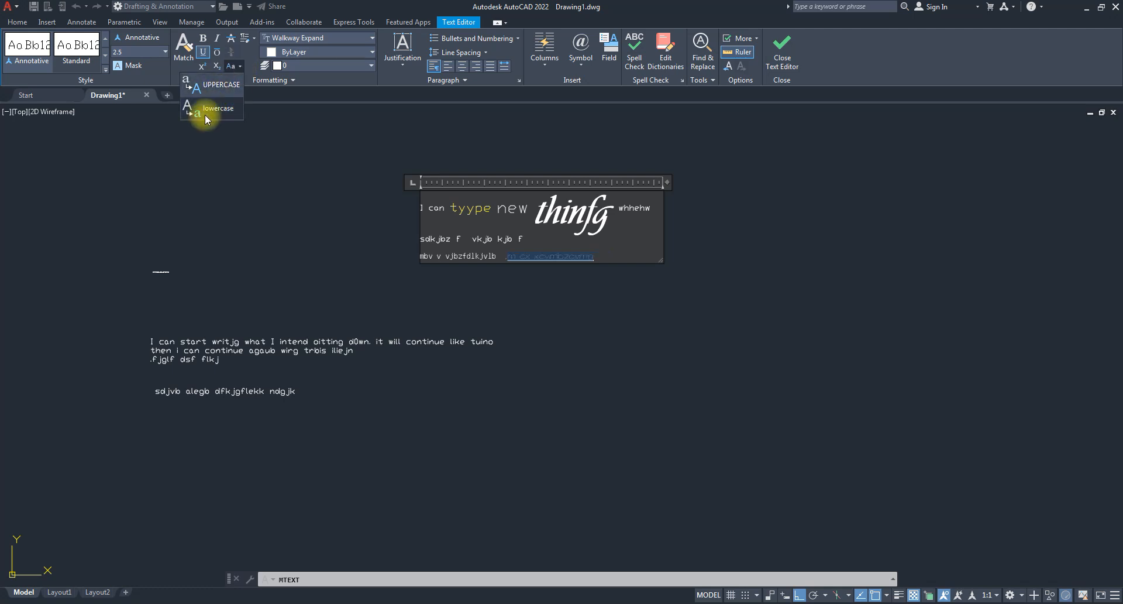
click(602, 255)
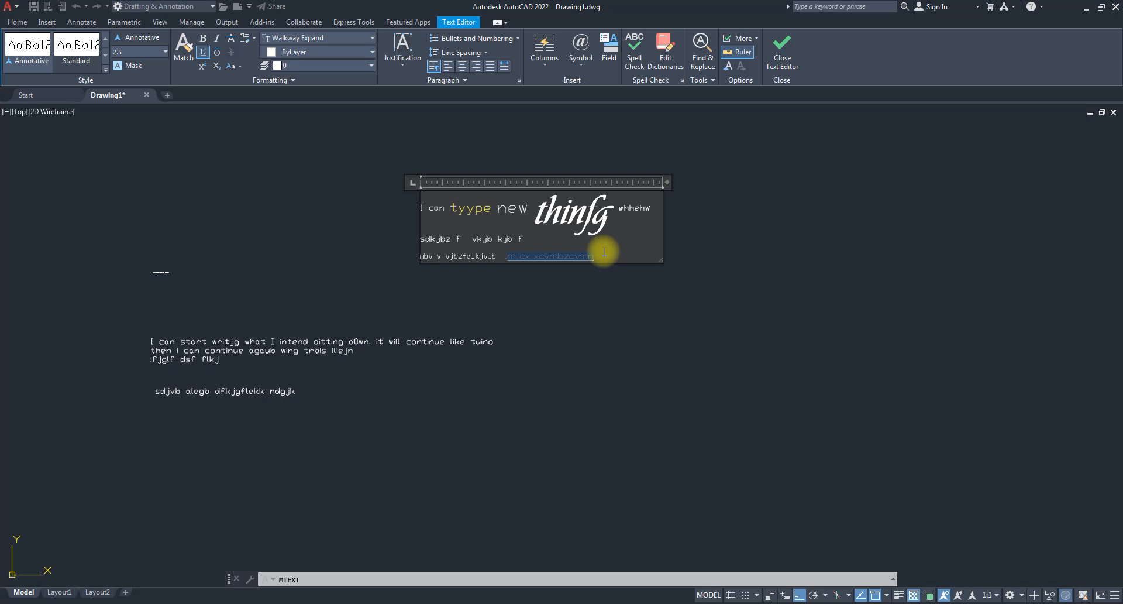
- Check the diameter notation in the Quiz MA_004.png reference in Photos, and insert a Diameter symbol at the end of the underlined text
click(524, 210)
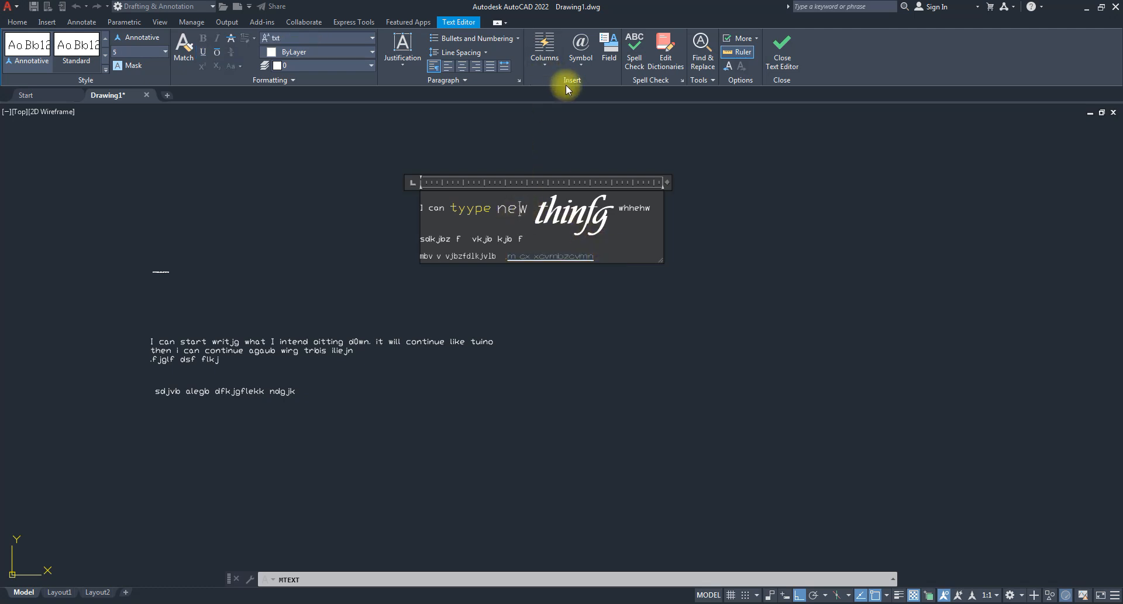
click(581, 64)
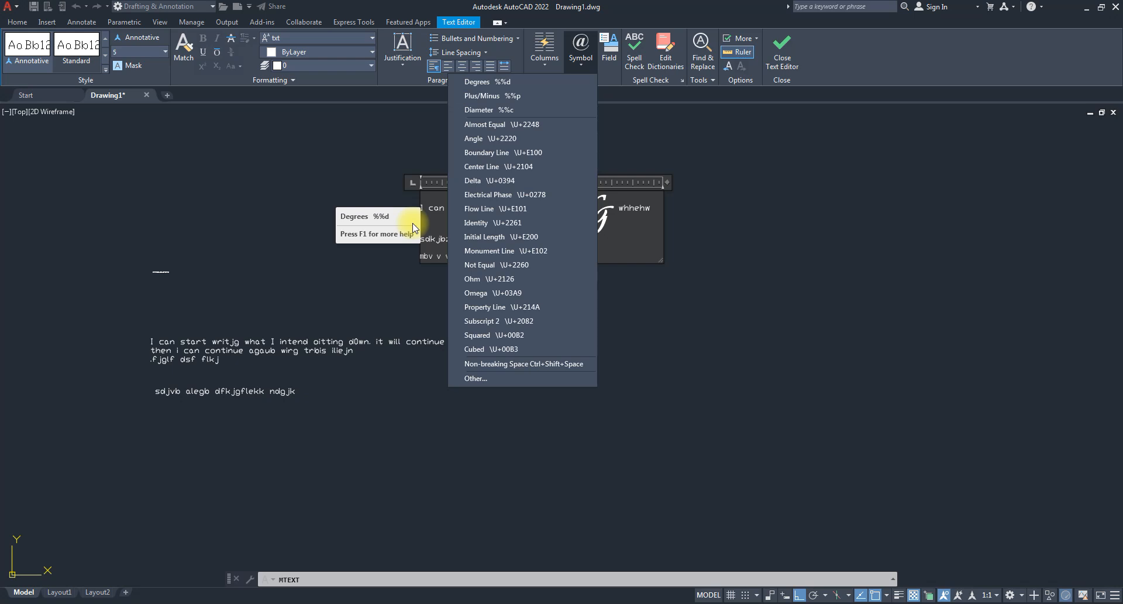
click(627, 603)
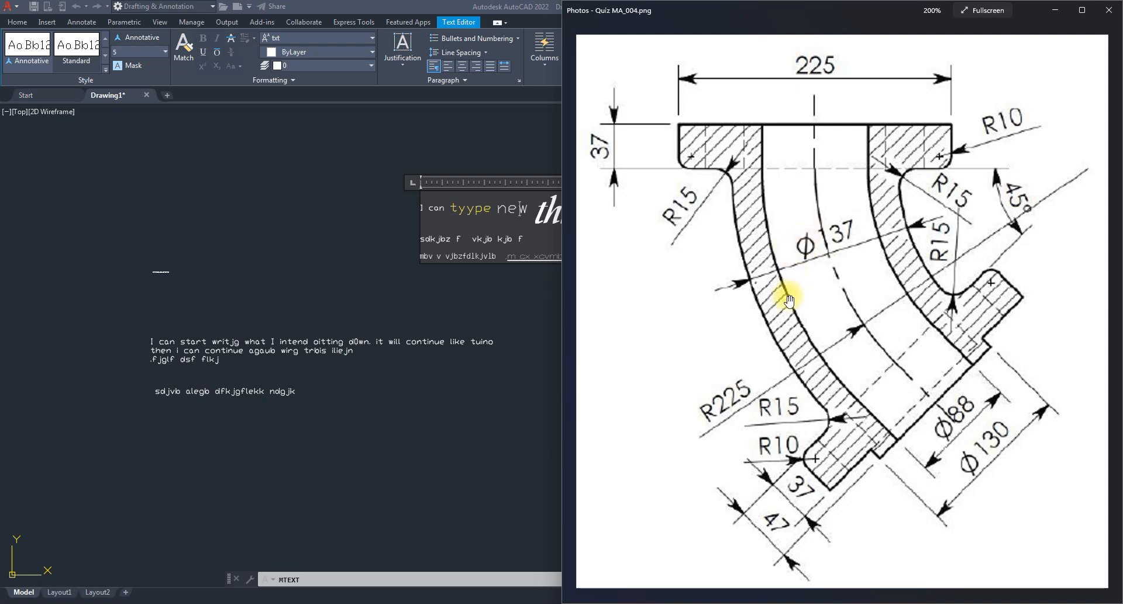
click(1055, 10)
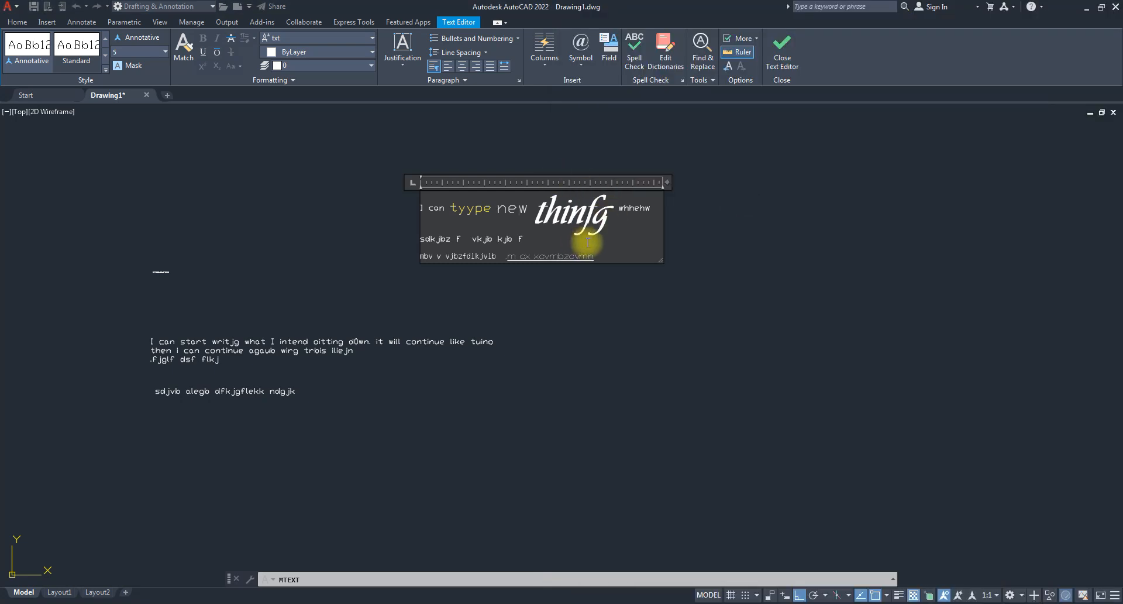
click(606, 256)
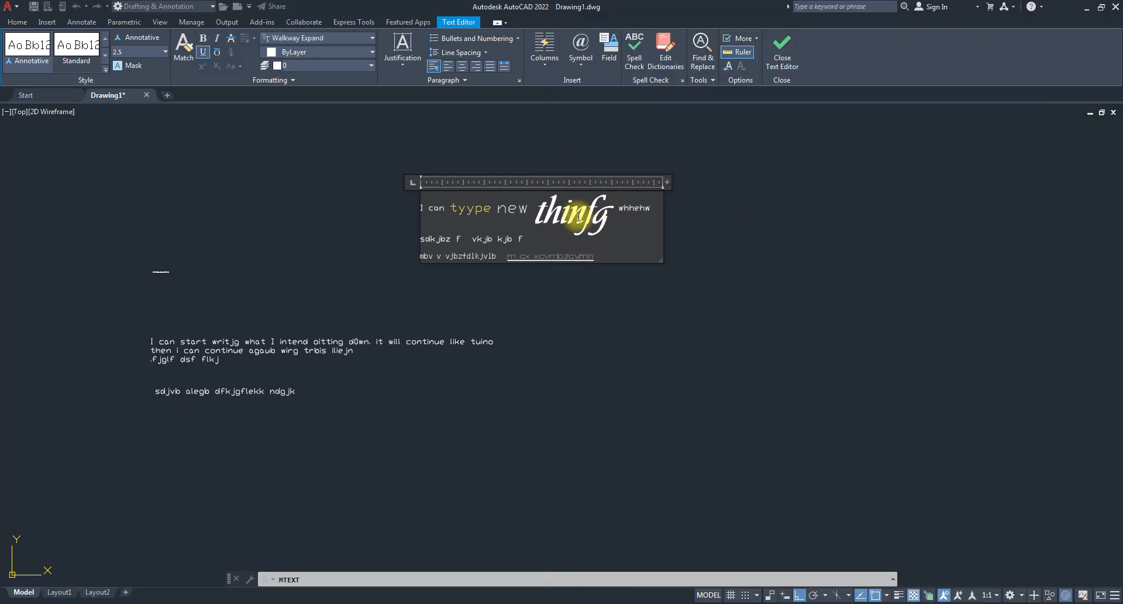
click(576, 62)
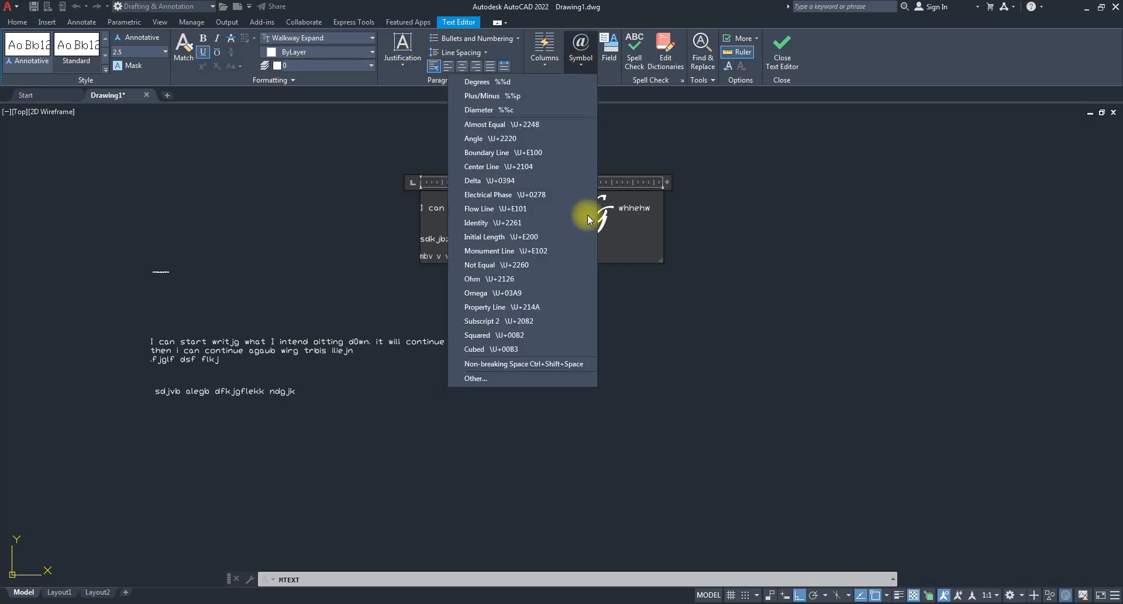
click(498, 111)
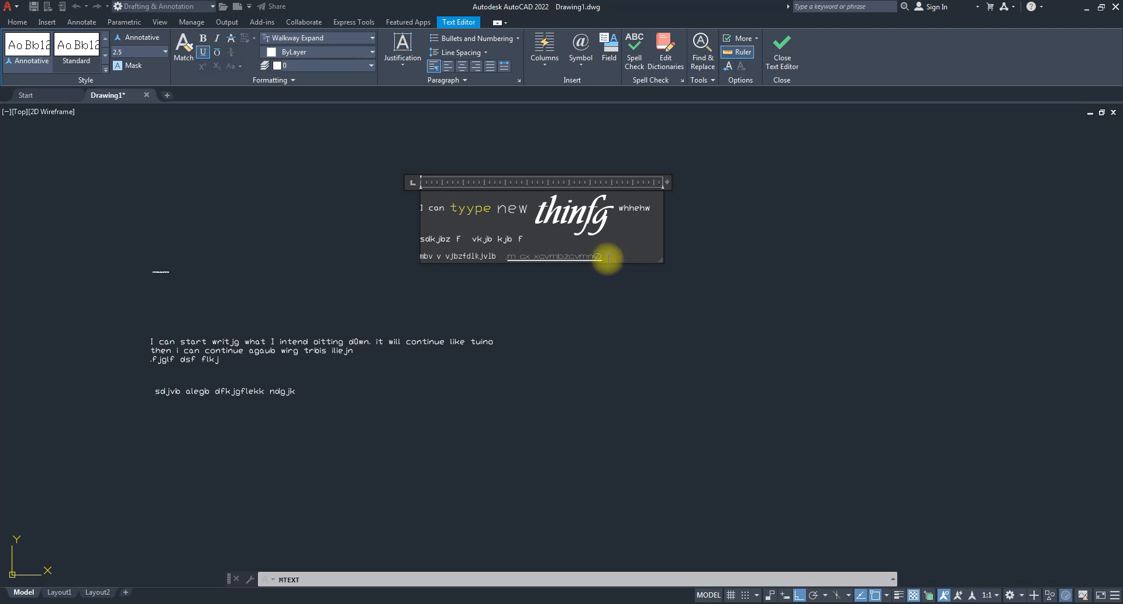
- Insert a space and a Diameter symbol between the words "new" and "thinfg" in the first line
click(533, 208)
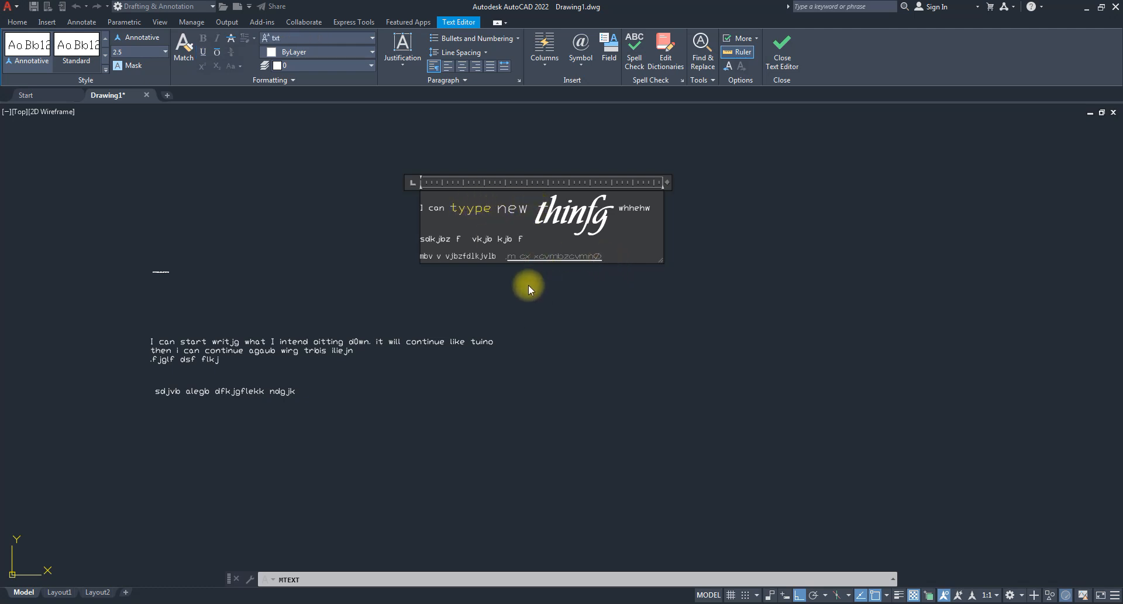
click(490, 206)
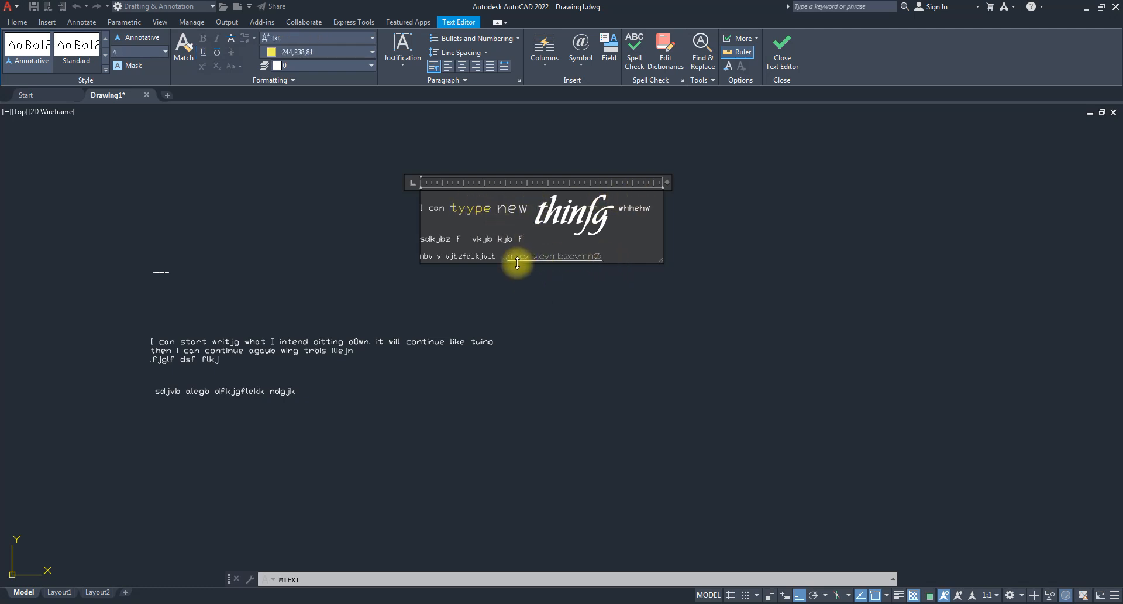
click(486, 208)
click(497, 208)
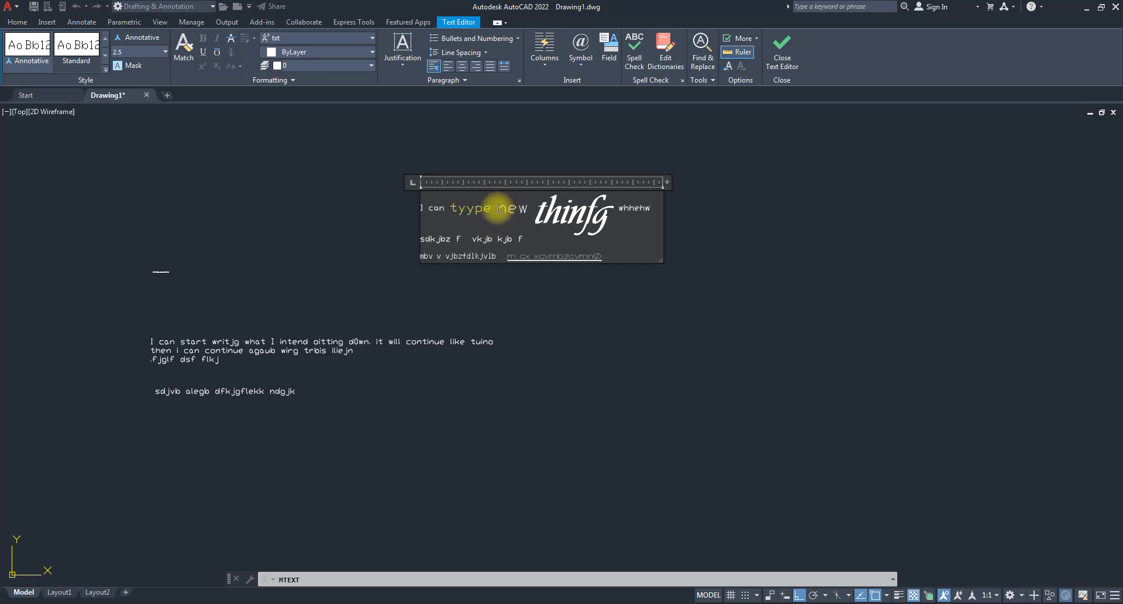
click(523, 206)
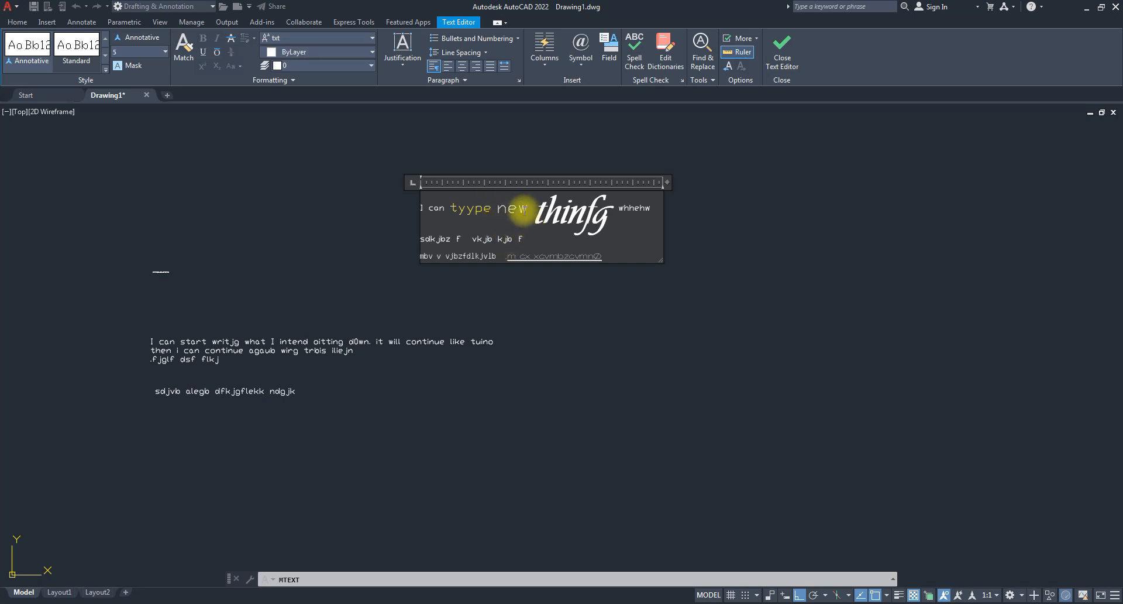
key(Right)
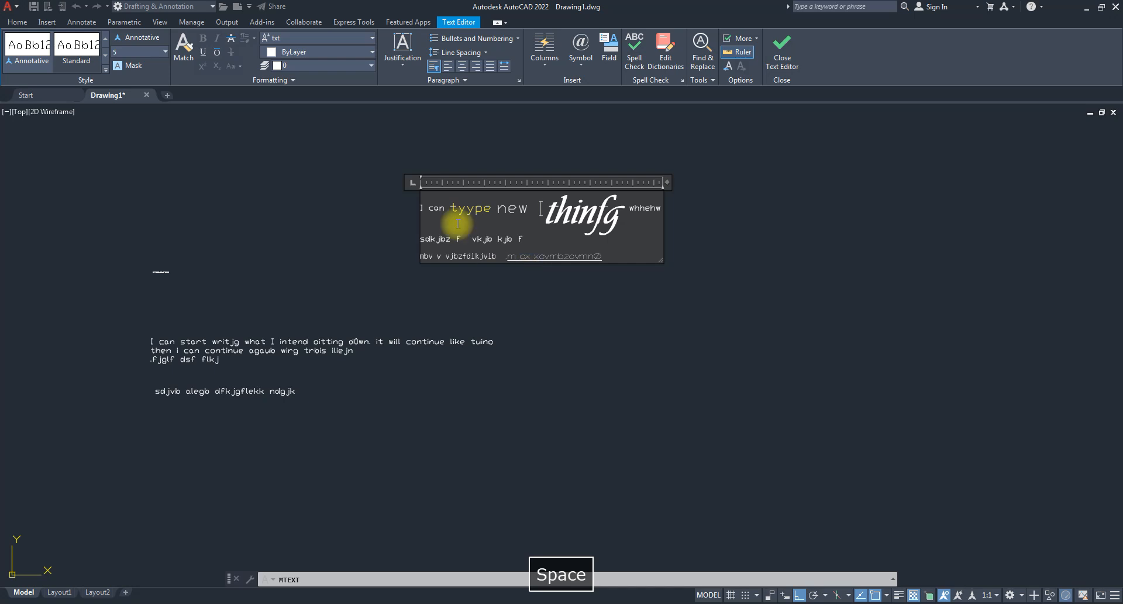
click(581, 69)
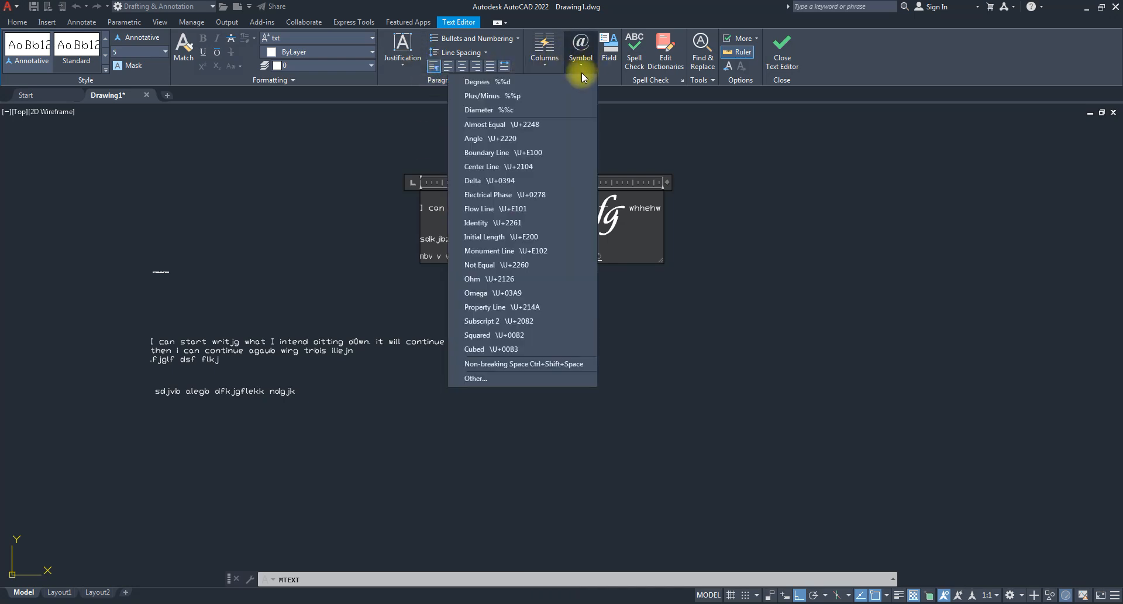
click(497, 109)
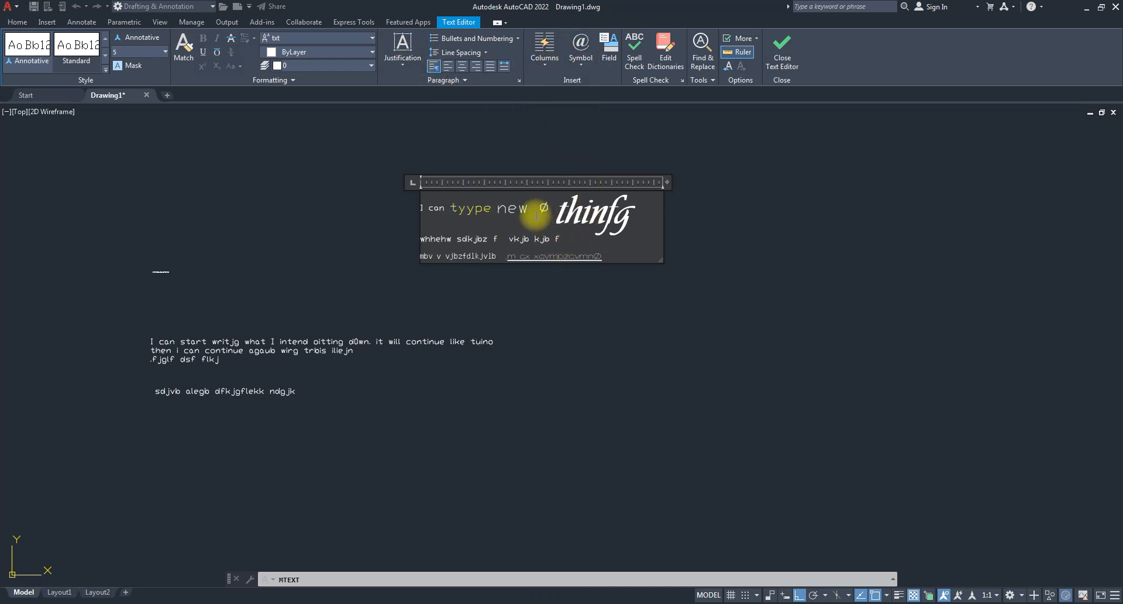
click(578, 65)
key(Escape)
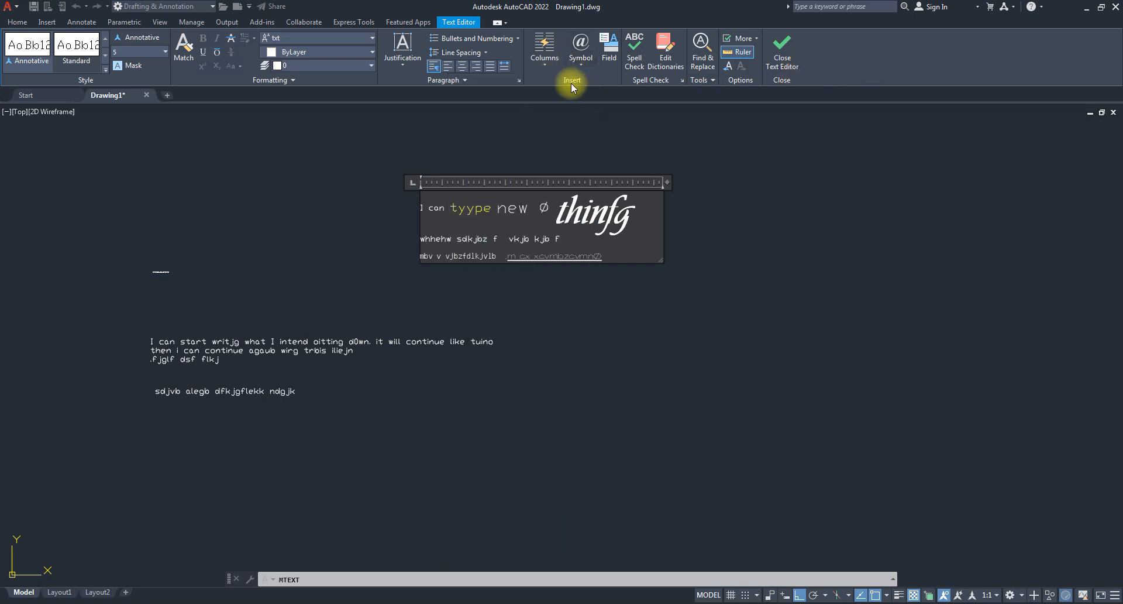
click(545, 65)
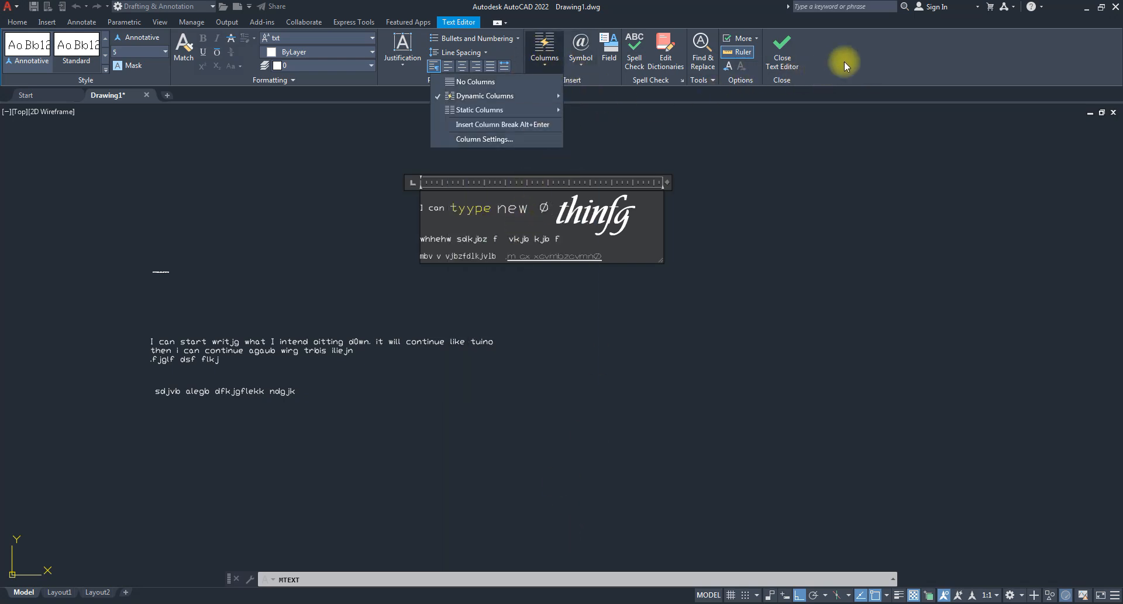
key(Escape)
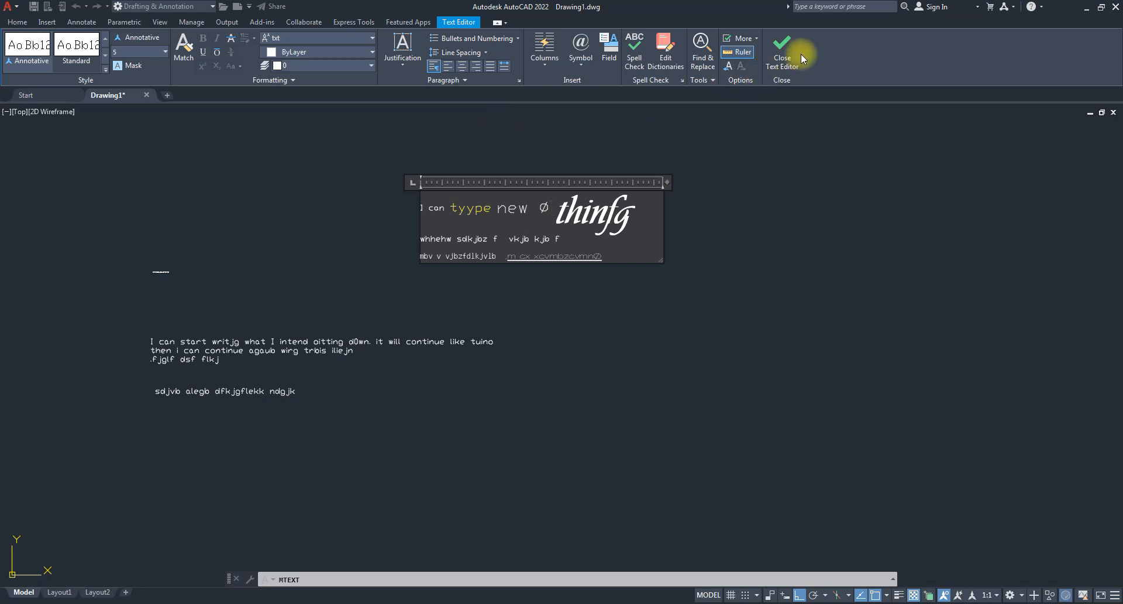
- Finish editing the multiline text and close the text editor, keeping the formatting
click(783, 45)
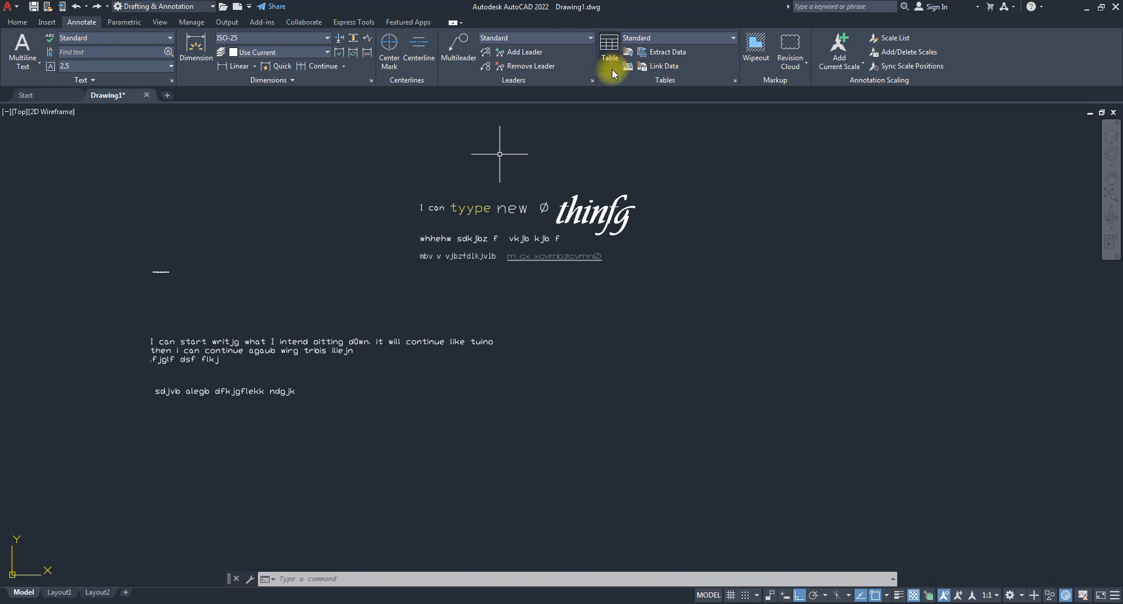
scroll(526, 243, up, 2)
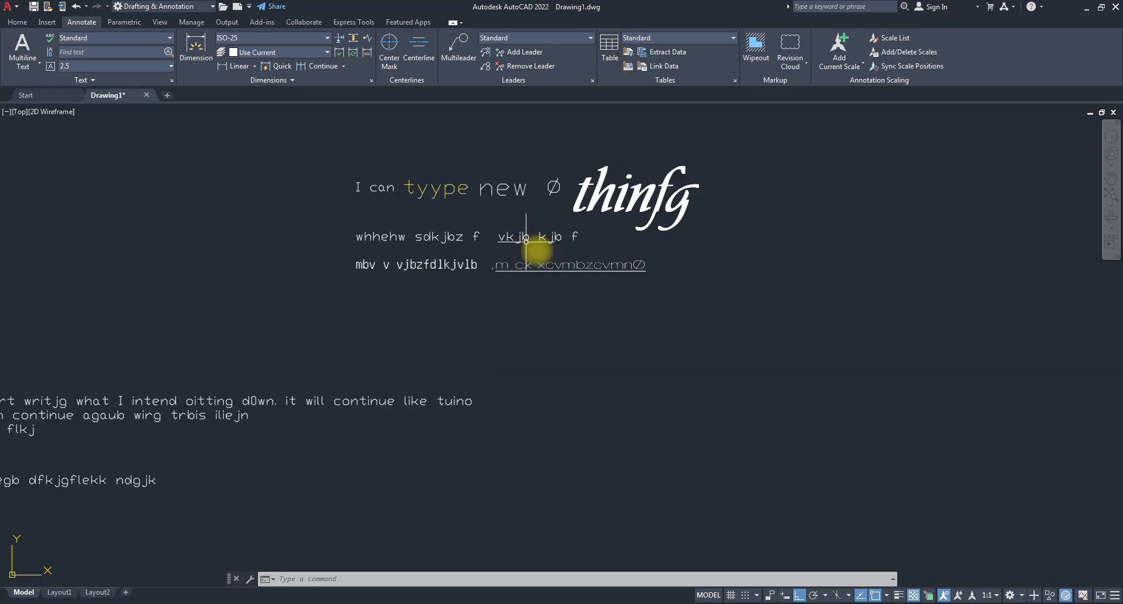
scroll(601, 296, down, 4)
scroll(459, 268, up, 2)
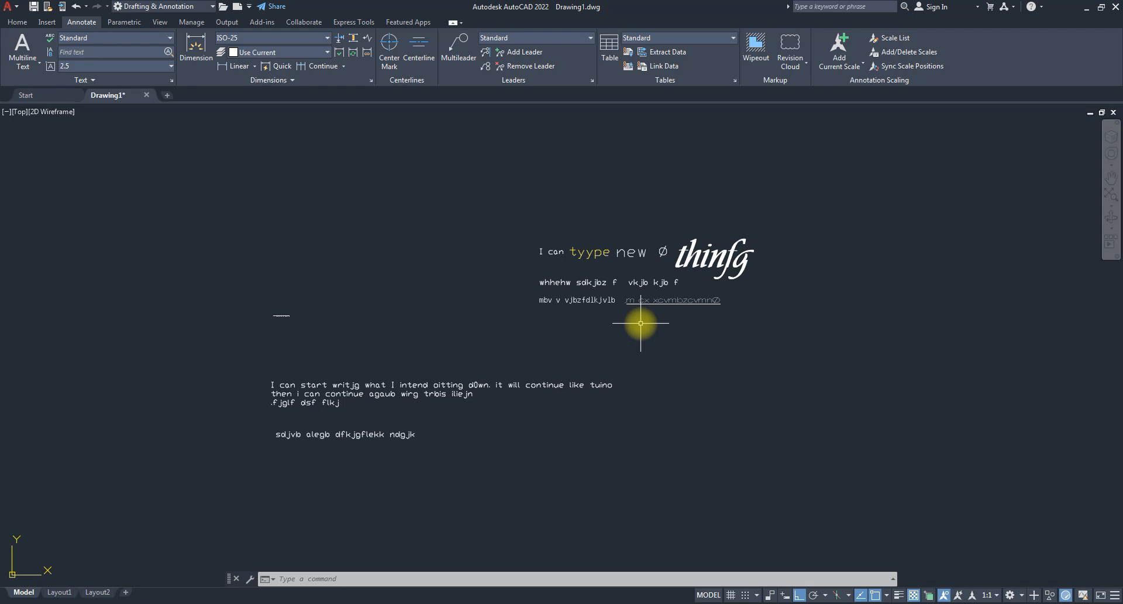
- Erase the unhatched, partial pipe elbow drawing between the curved link and the hatched elbow
scroll(649, 380, down, 6)
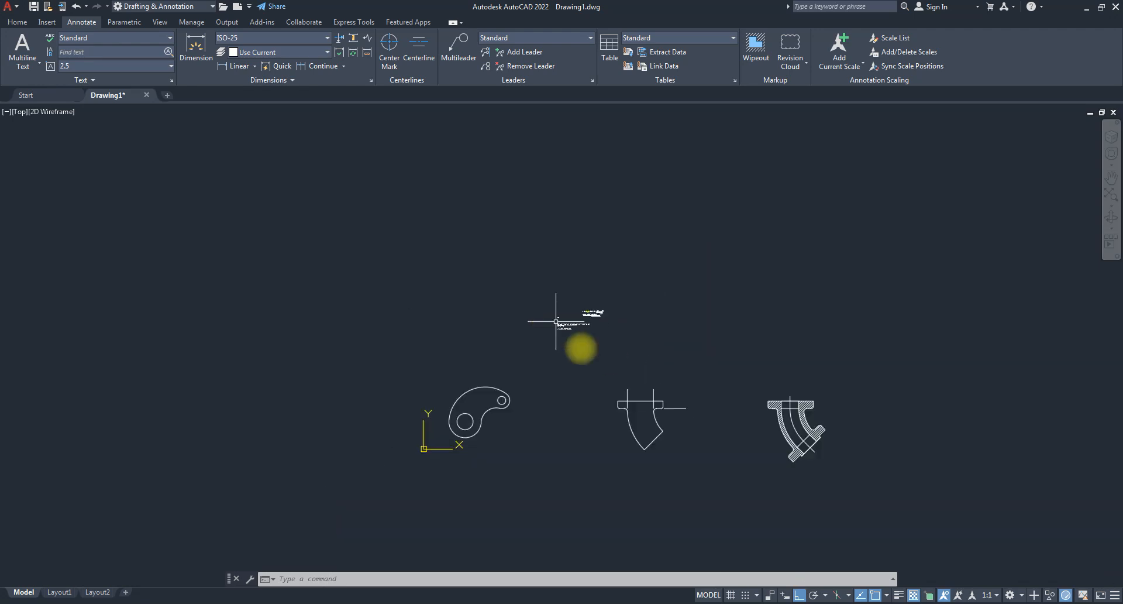
scroll(642, 424, up, 4)
click(816, 519)
click(501, 285)
key(Delete)
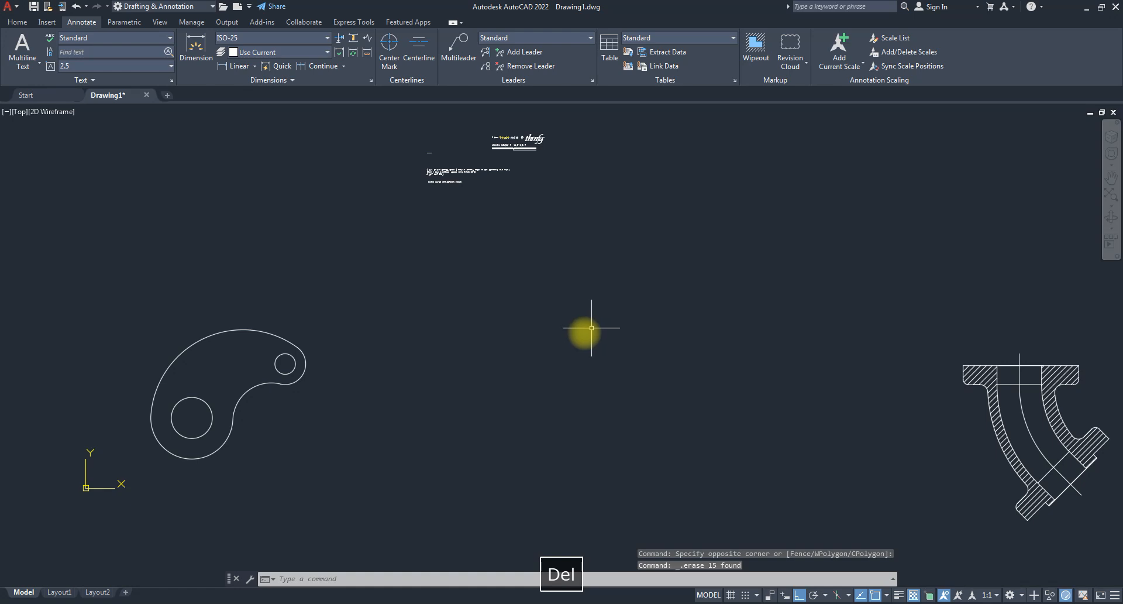
scroll(637, 350, down, 2)
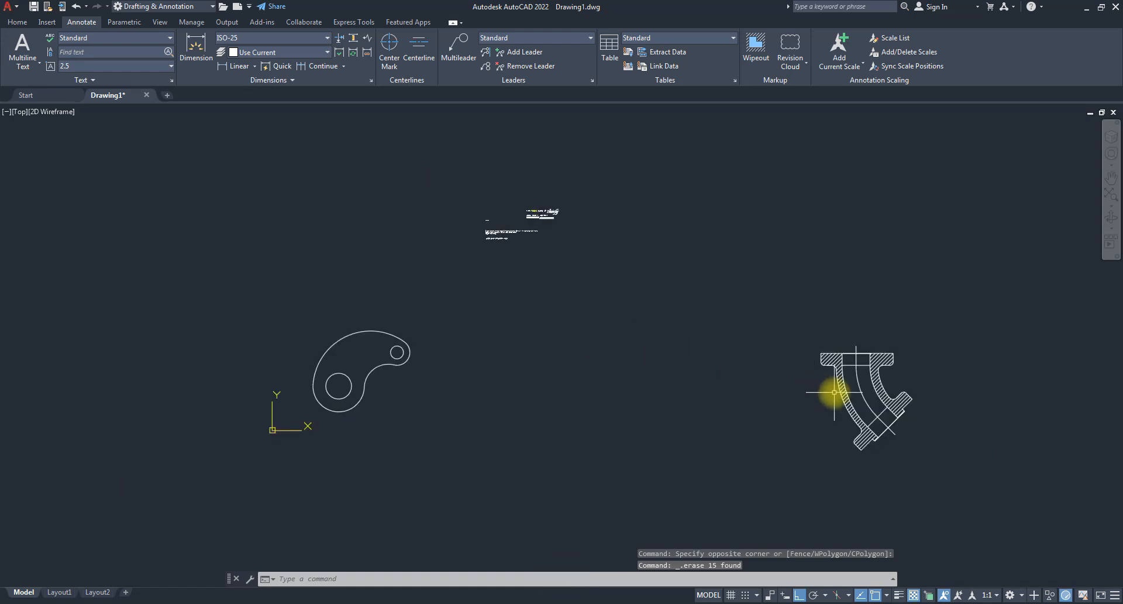
scroll(910, 349, up, 2)
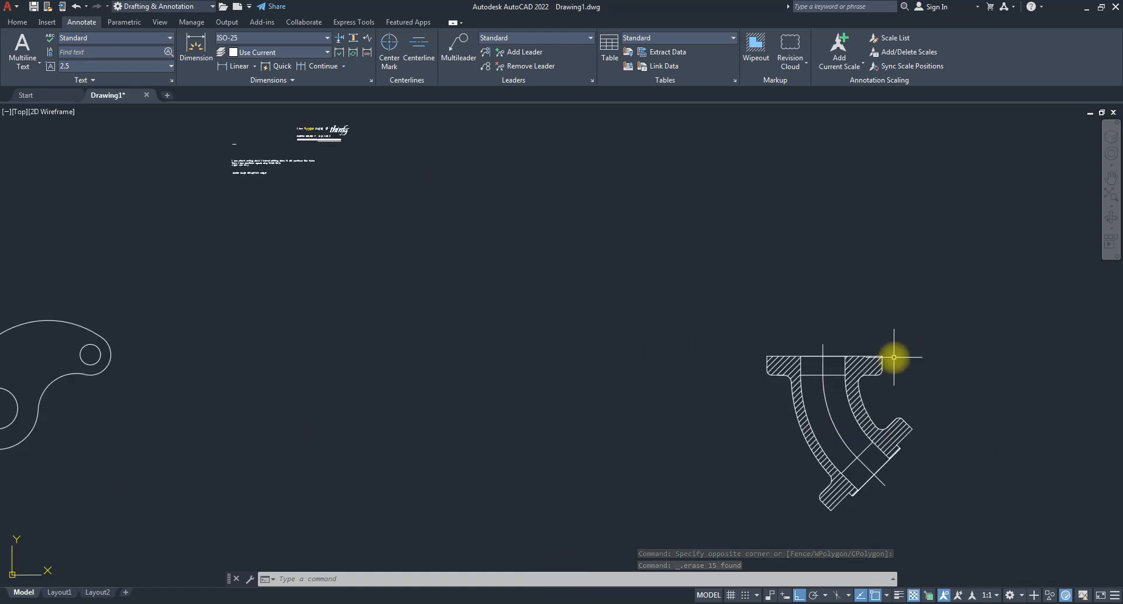
scroll(894, 357, up, 5)
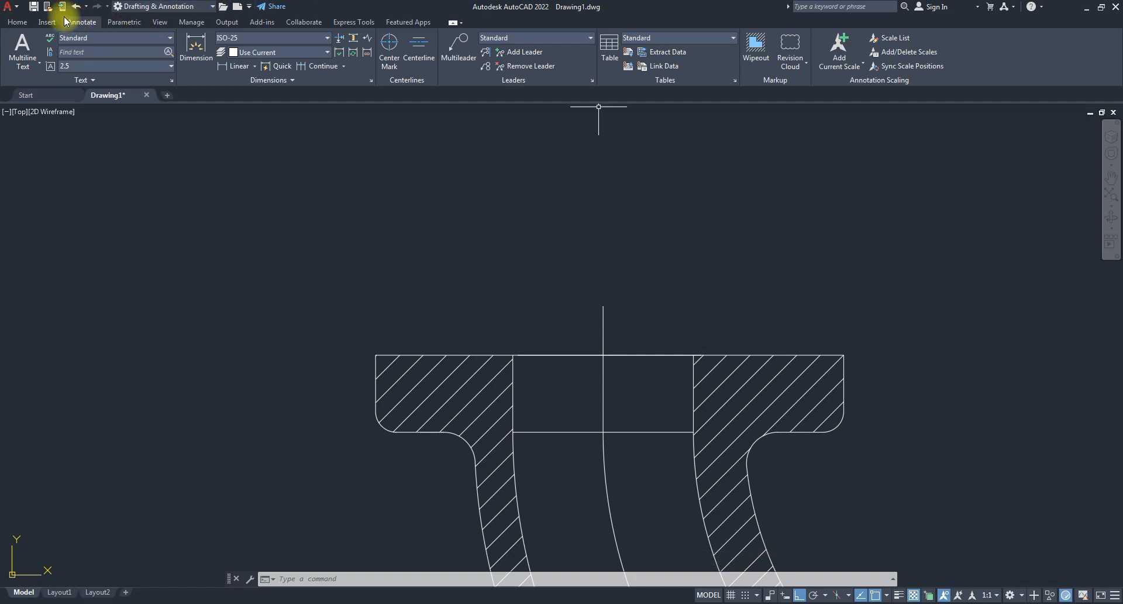
click(16, 23)
click(13, 44)
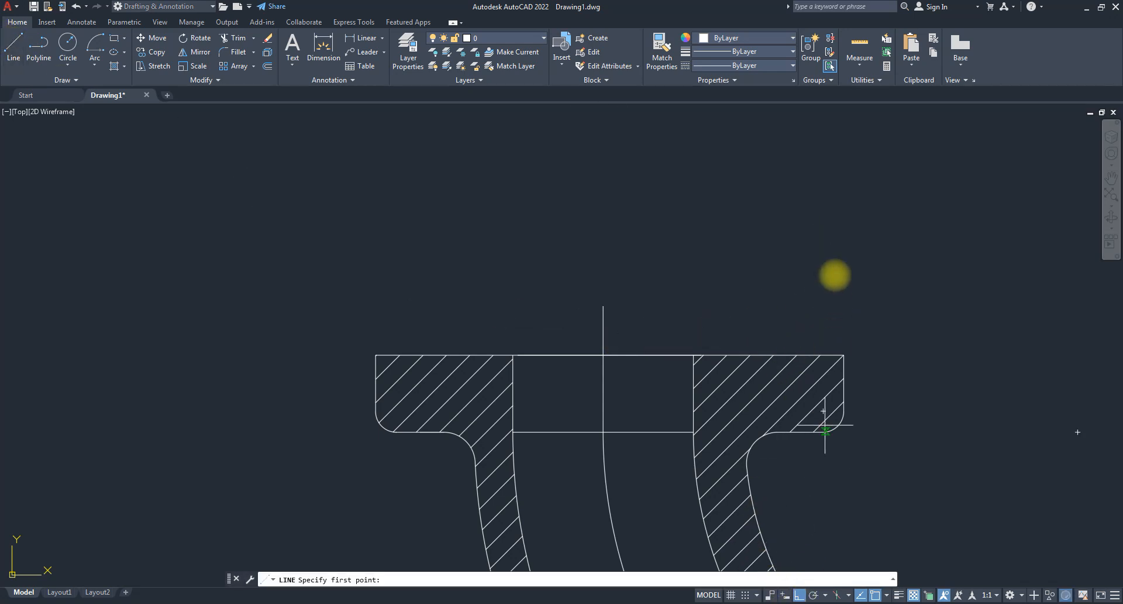
click(852, 263)
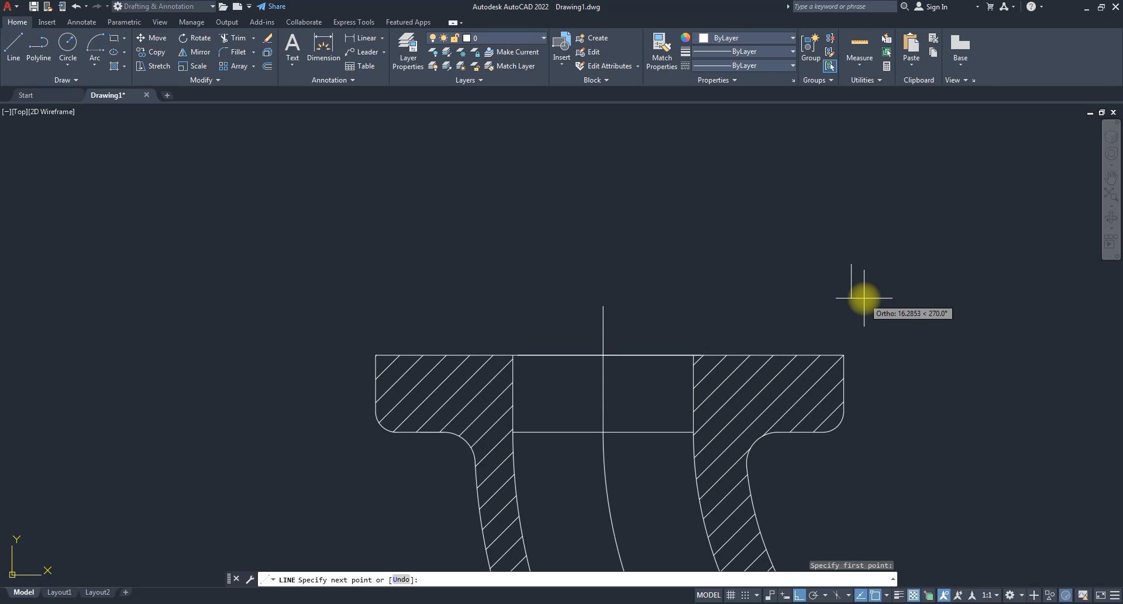
key(Escape)
- Start a single-line text just above the hatched elbow with a height of 15 and a rotation angle of .45
scroll(728, 268, down, 5)
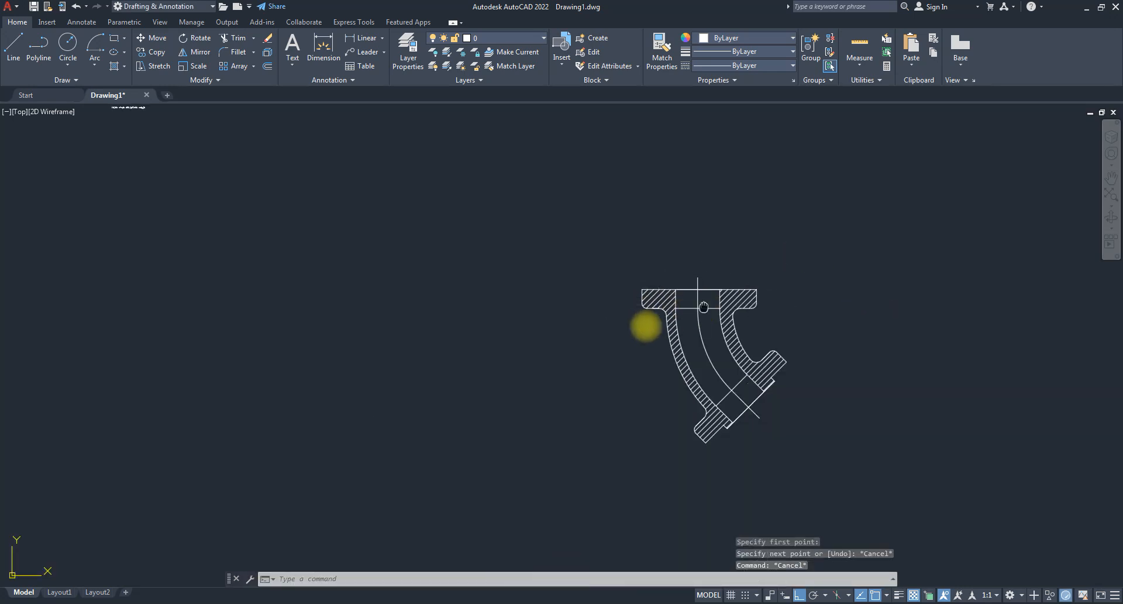
middle_drag(651, 326, 498, 330)
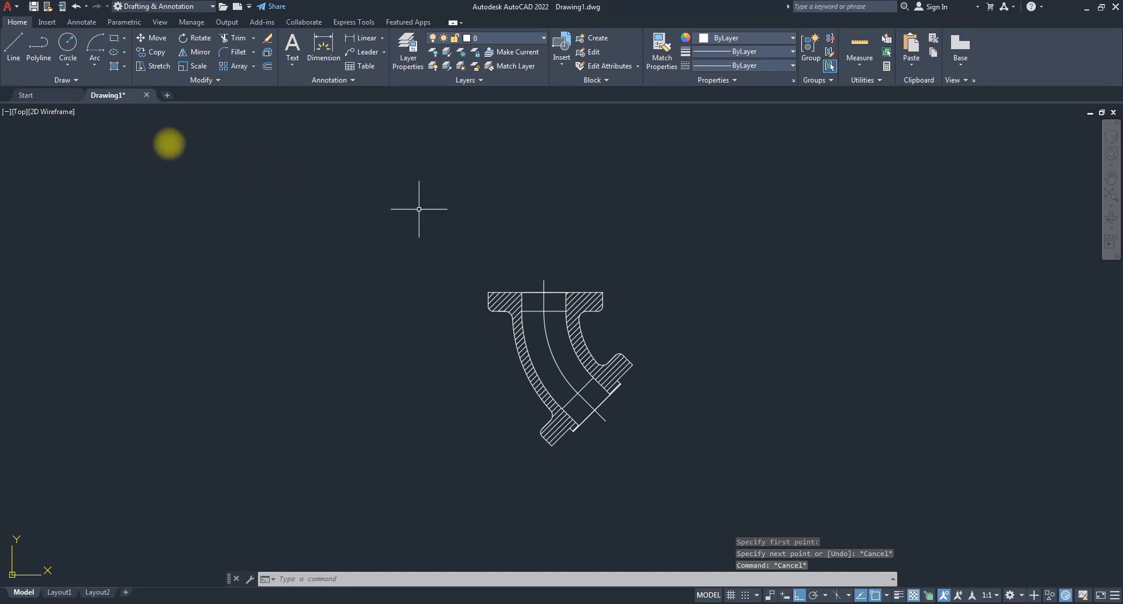
click(82, 22)
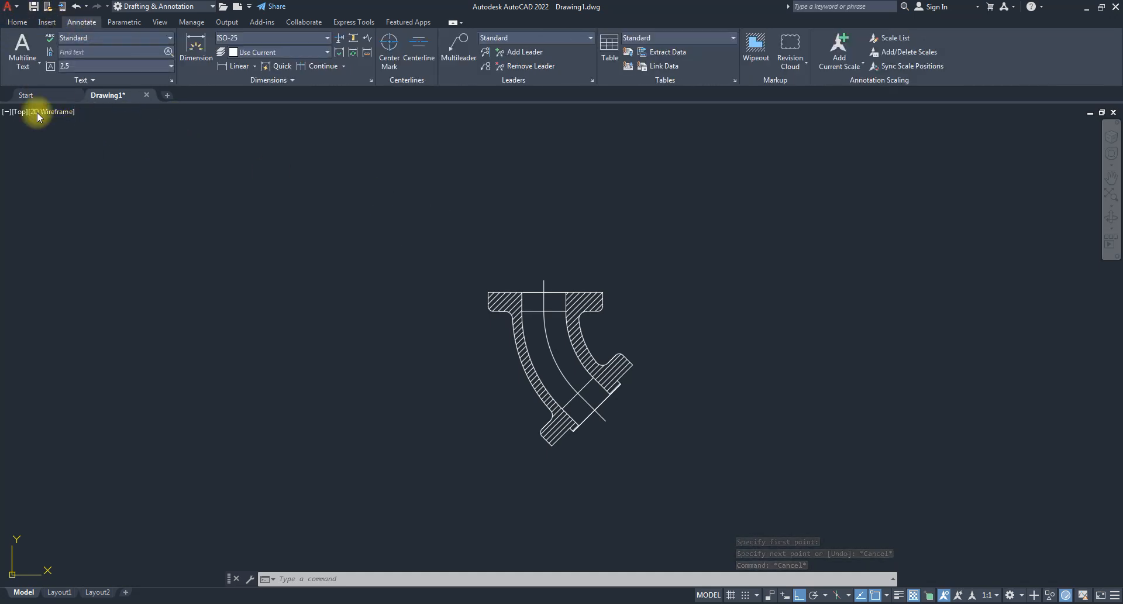
click(26, 77)
click(25, 67)
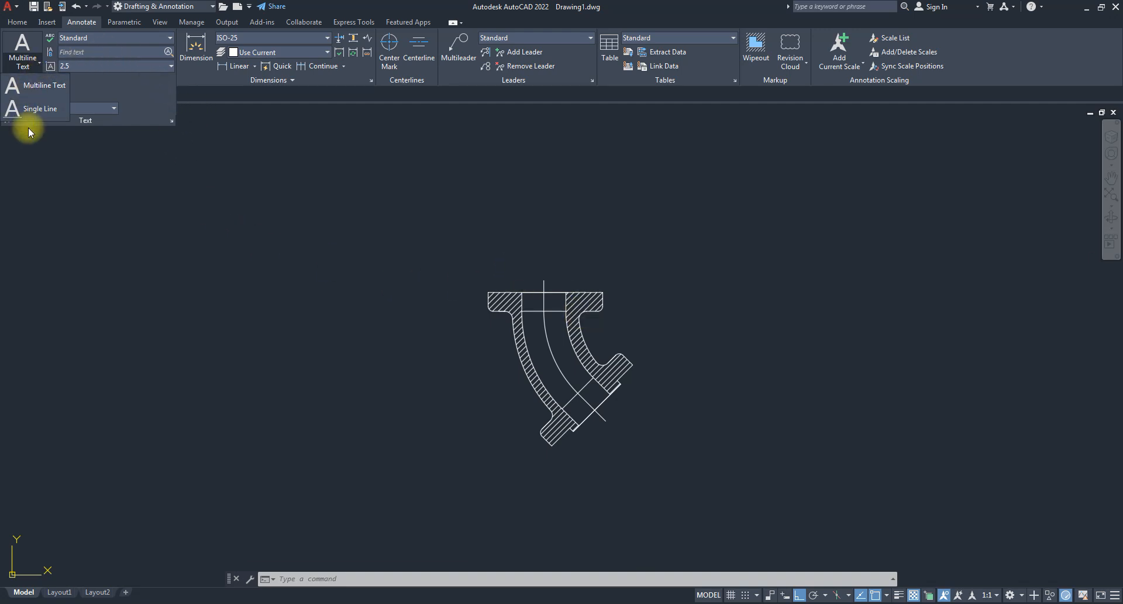
click(36, 114)
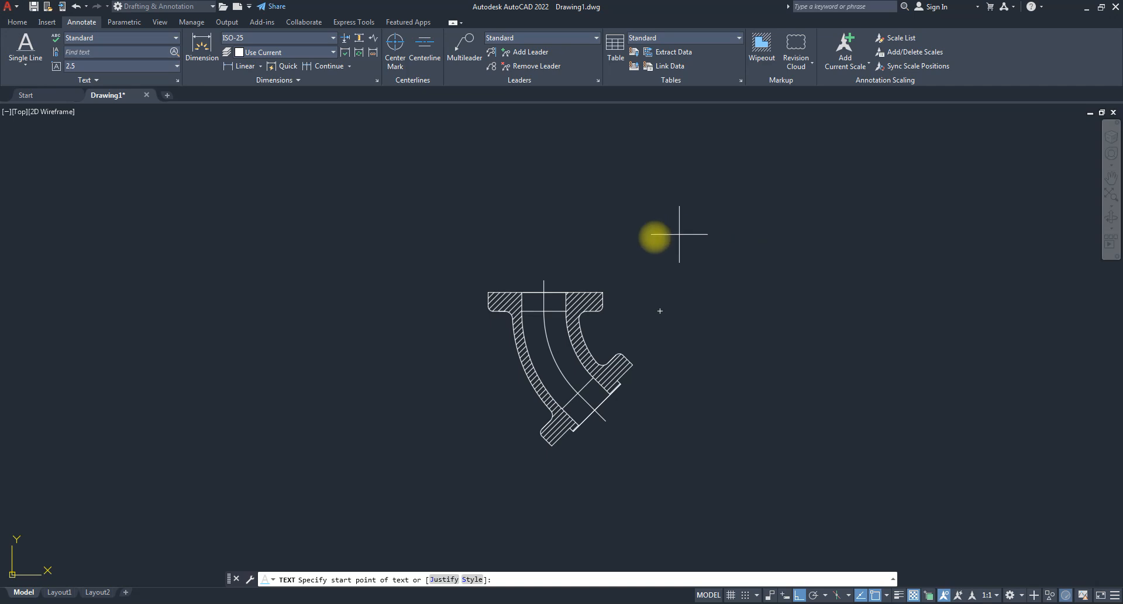
click(495, 252)
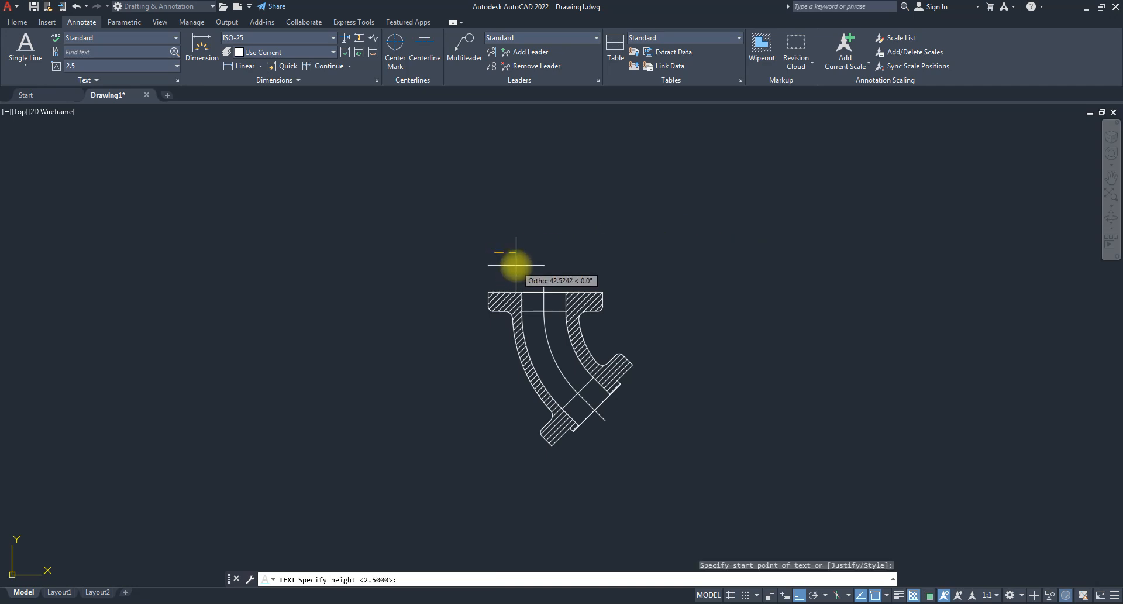
text(15)
key(Return)
text(.)
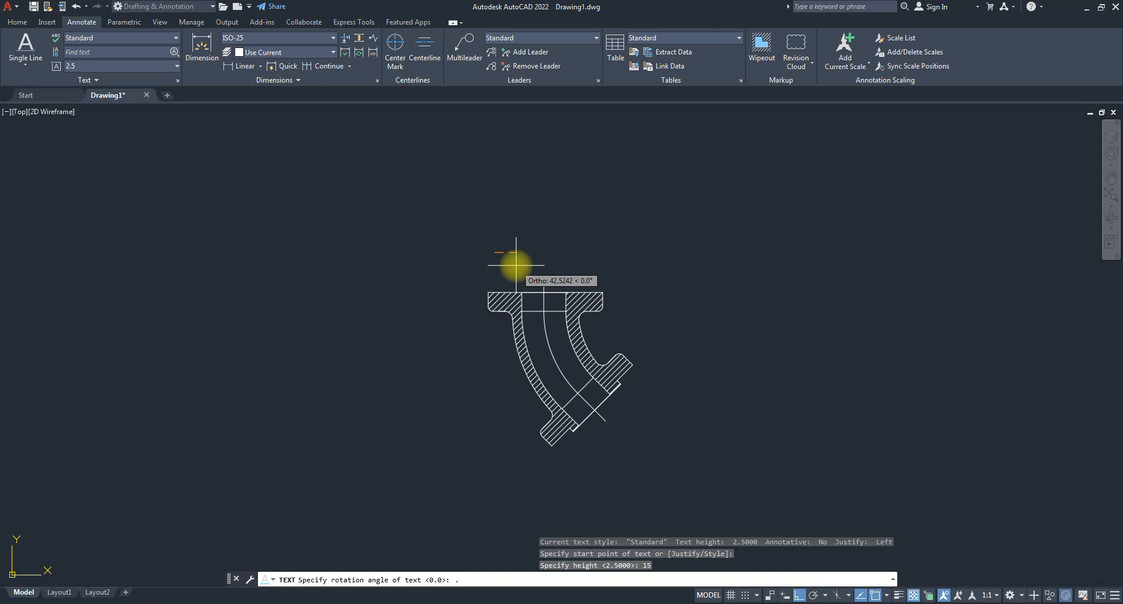
text(45)
key(Return)
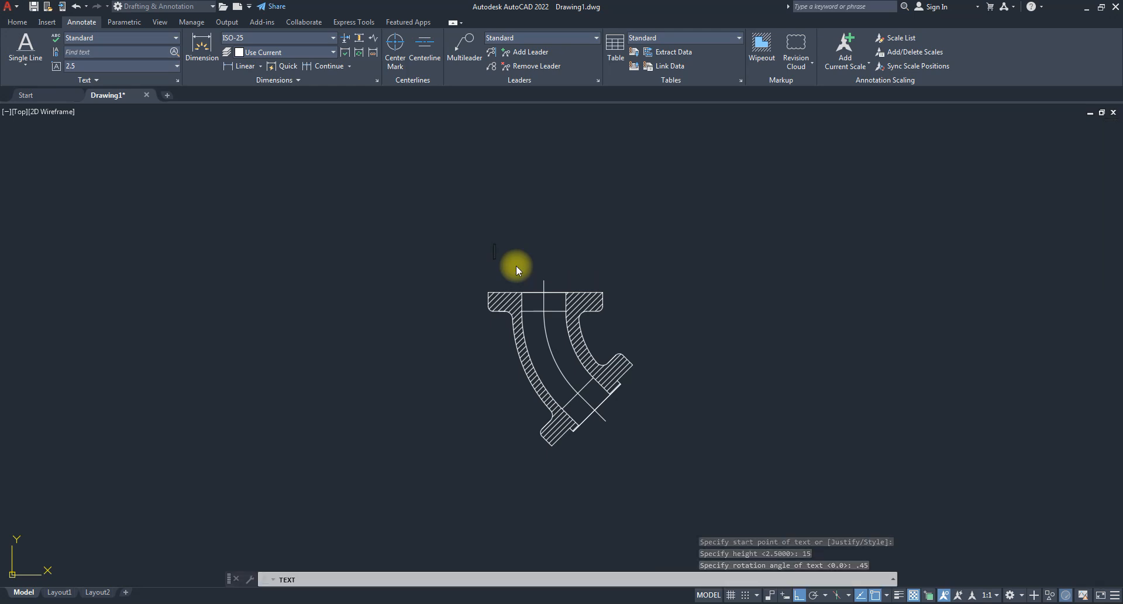
- Enter "Type this text as you want" as the single-line text above the elbow and finish it
text(Tx)
key(BackSpace)
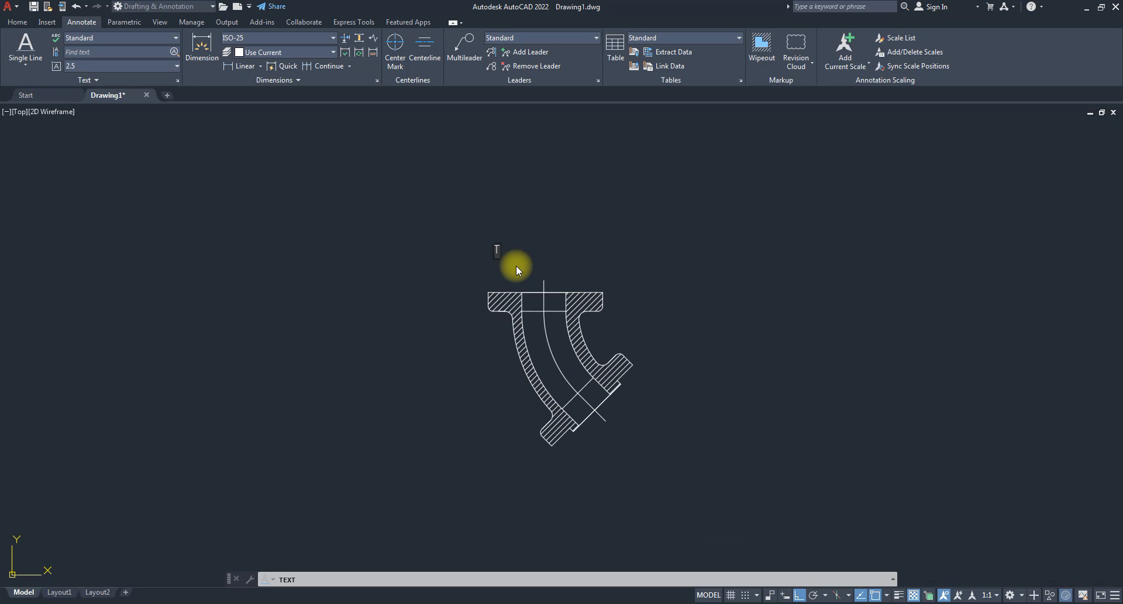
text(ype )
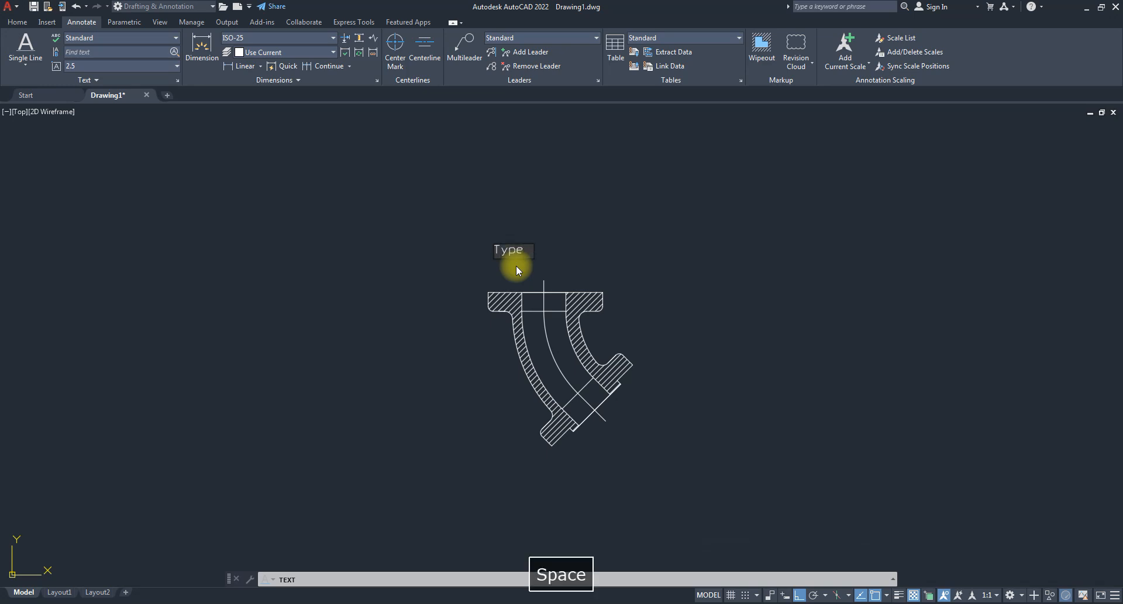
text(this text as you want)
key(Return)
key(Return)
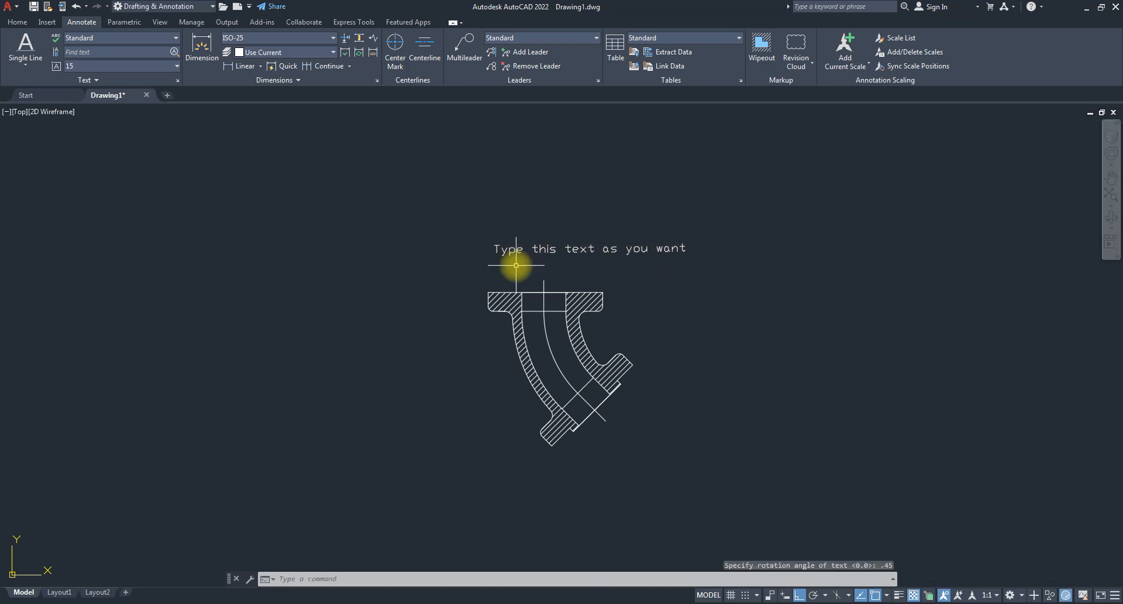
- Add the single-line text "this is the dcoeefn" to the right of the first text, with height 15 and rotation angle 45
click(26, 47)
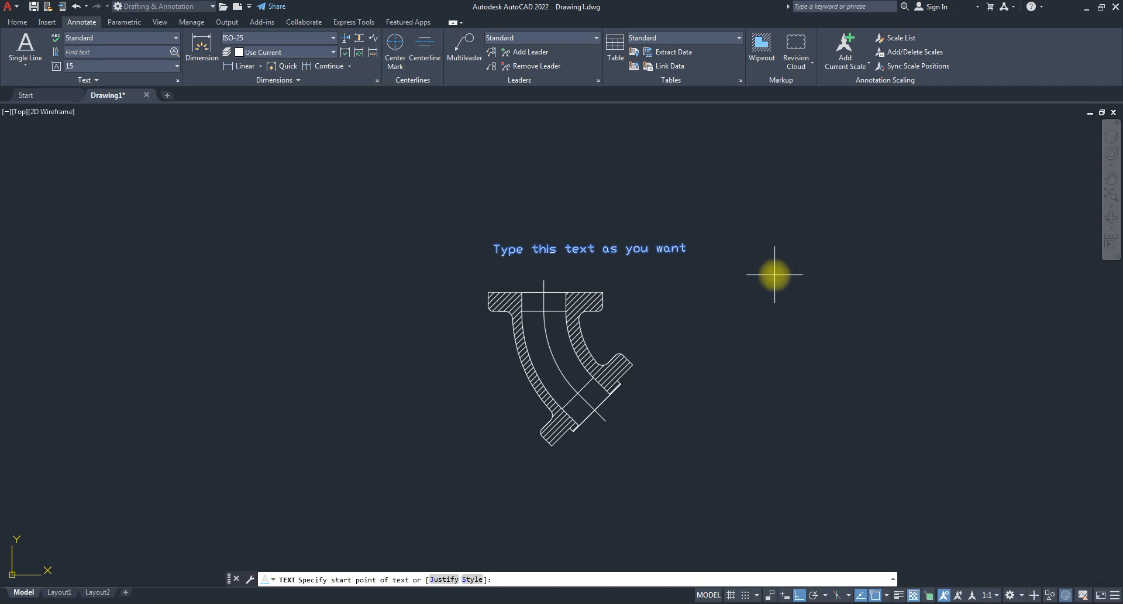
click(775, 274)
text(15)
key(Return)
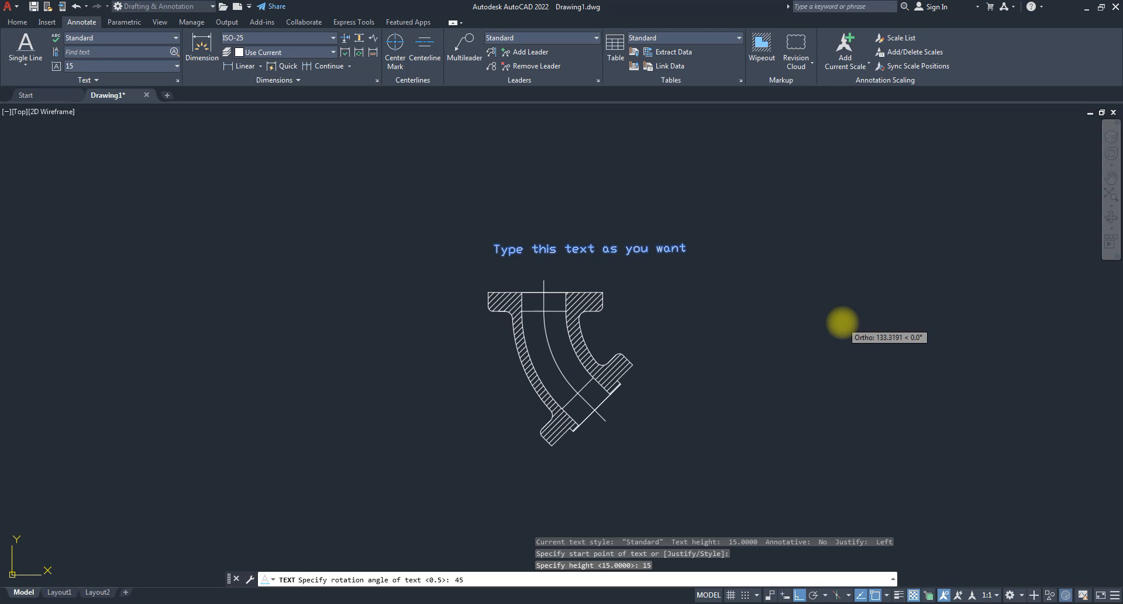
key(Return)
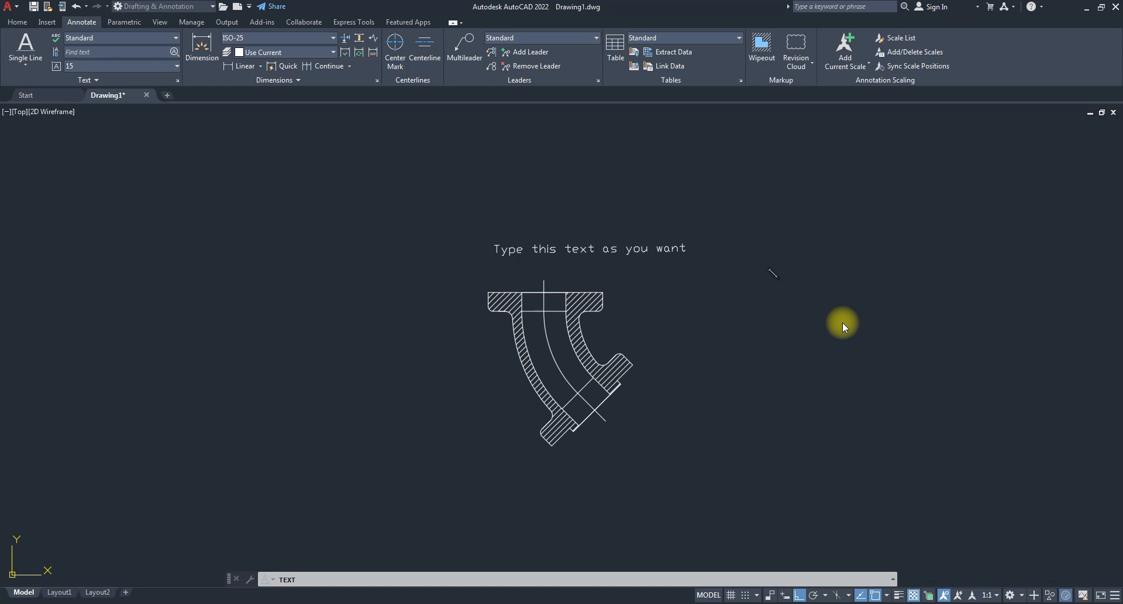
text(this is )
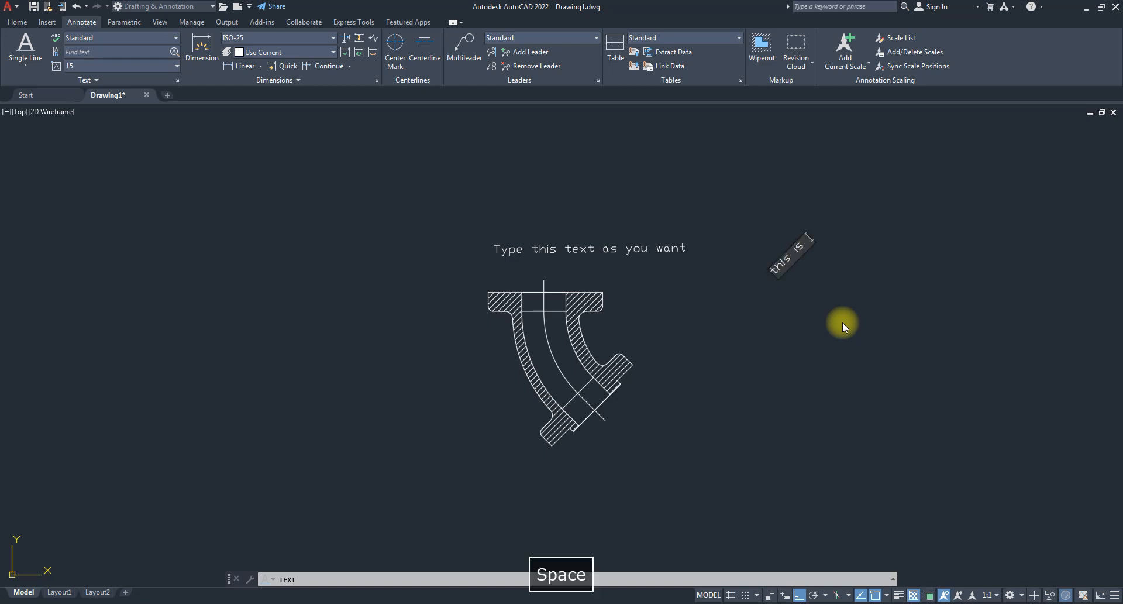
text(the dcoeefn)
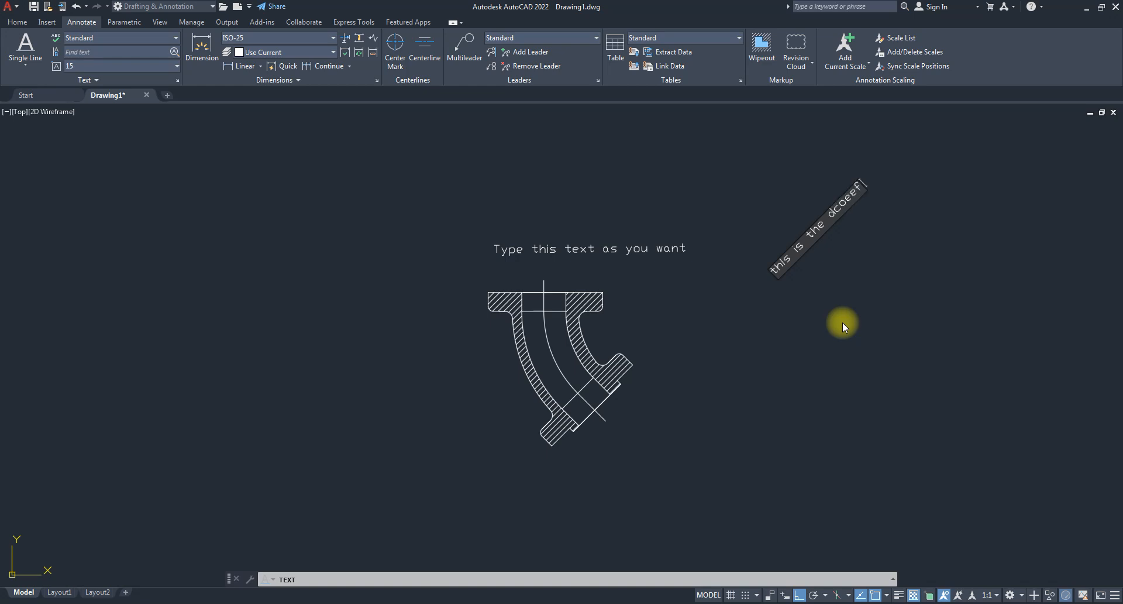
key(Return)
key(Return)
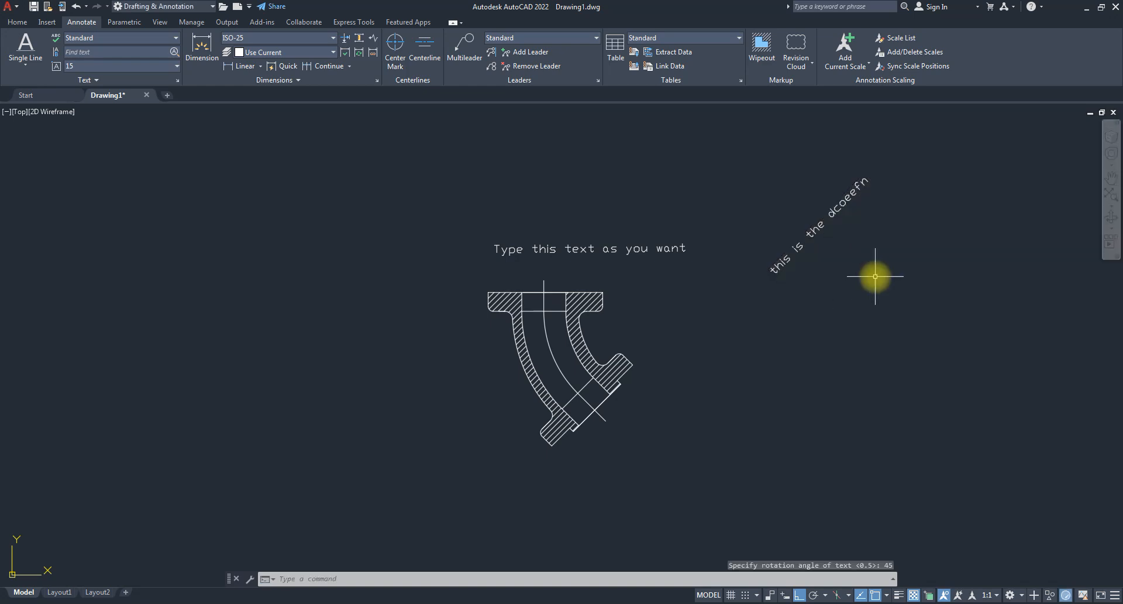
click(798, 595)
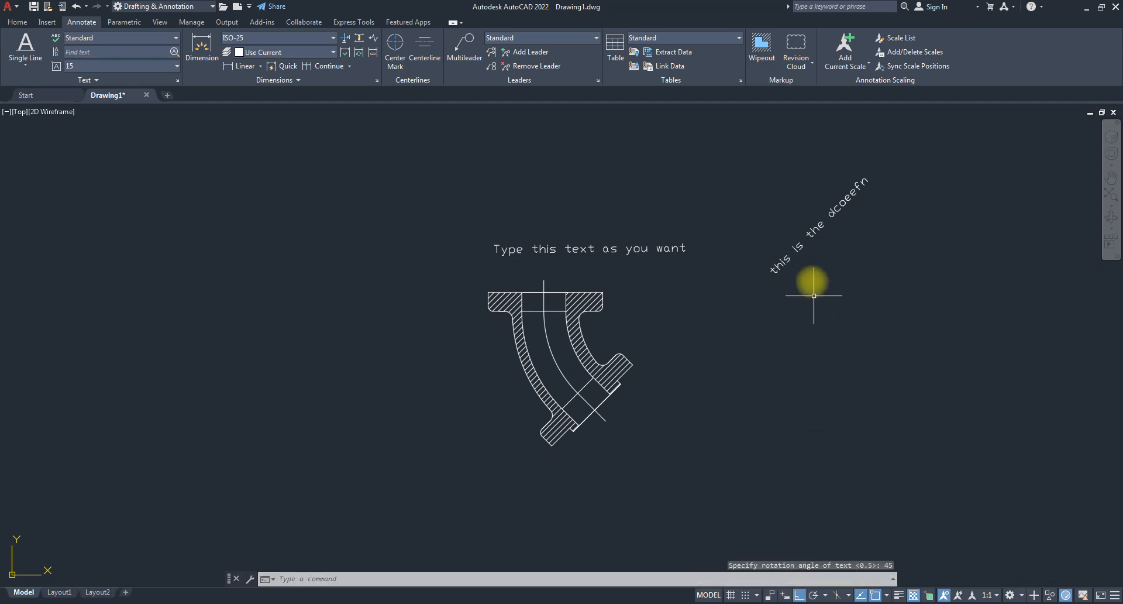
scroll(812, 281, down, 2)
scroll(753, 257, up, 2)
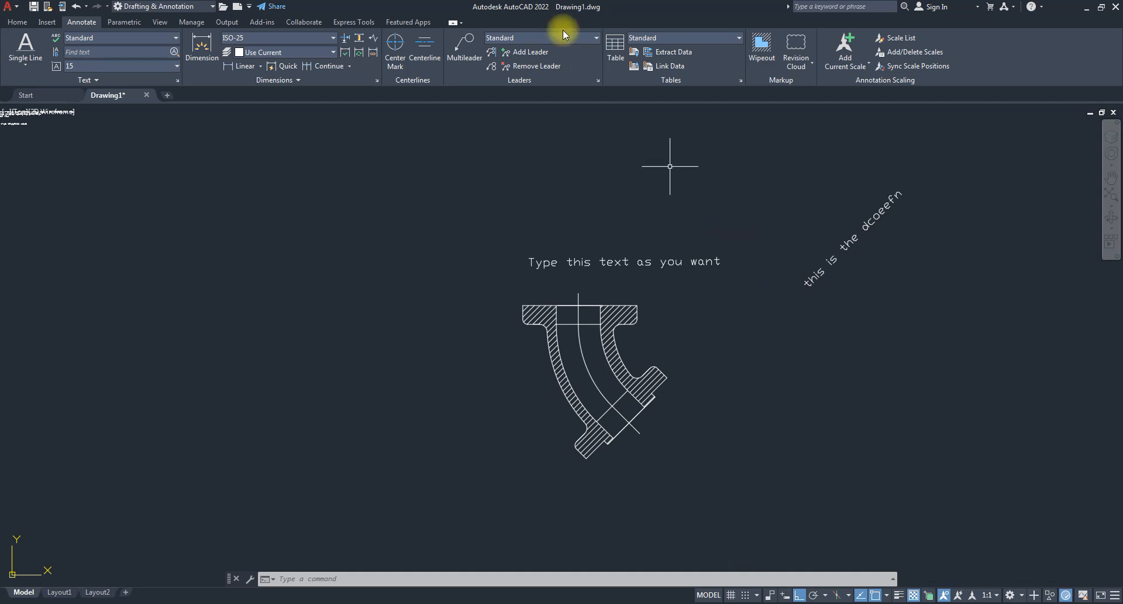
click(172, 37)
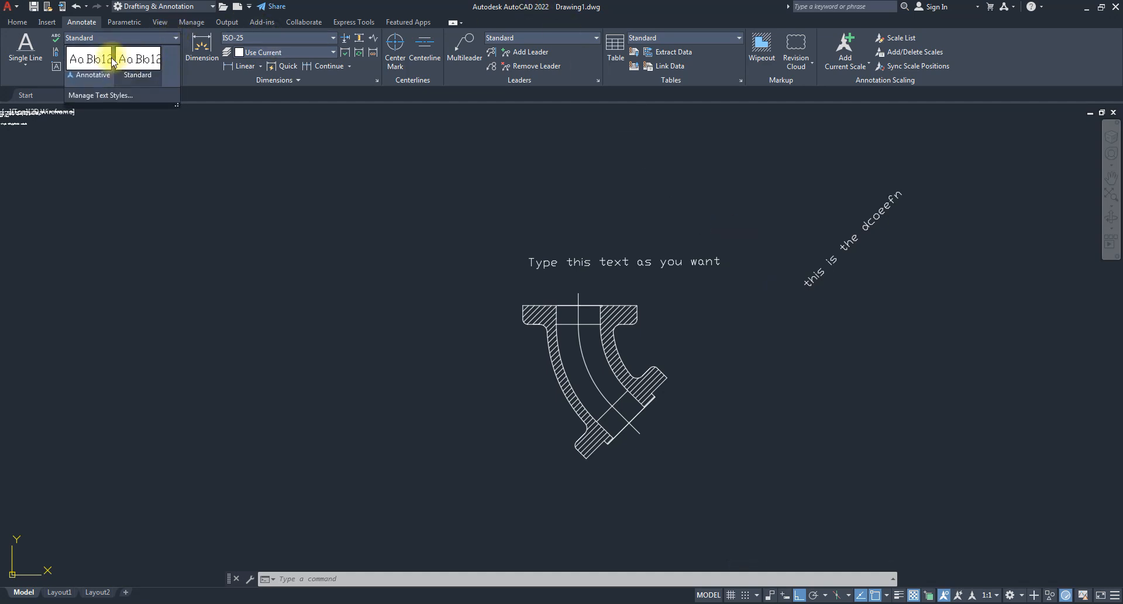
click(228, 294)
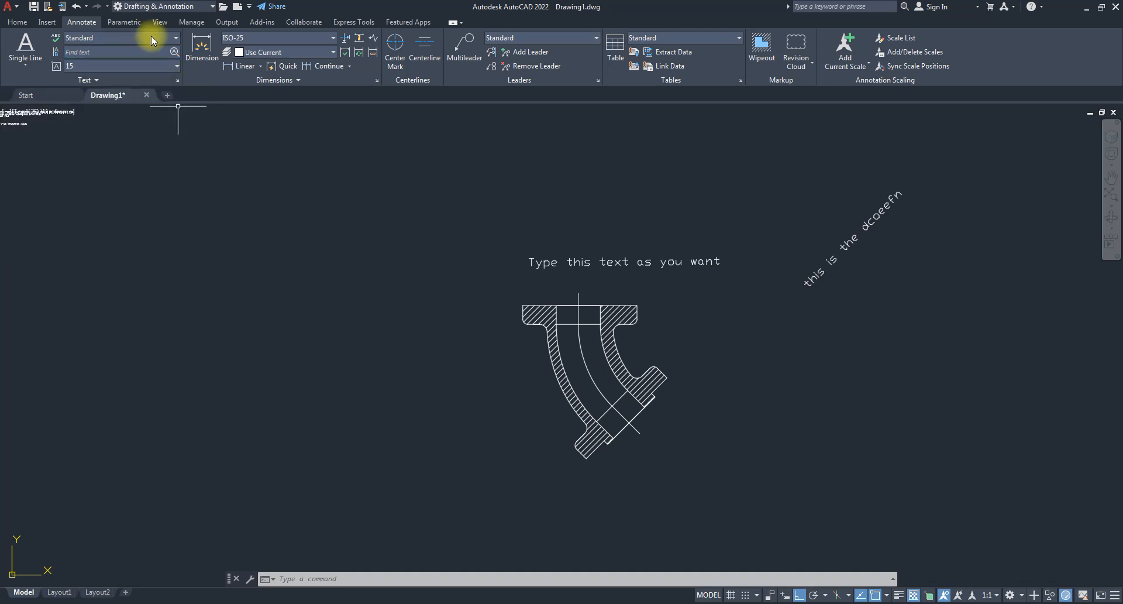
- Create a new text style based on Standard, named with the author's first name followed by "T-STyle"
click(174, 38)
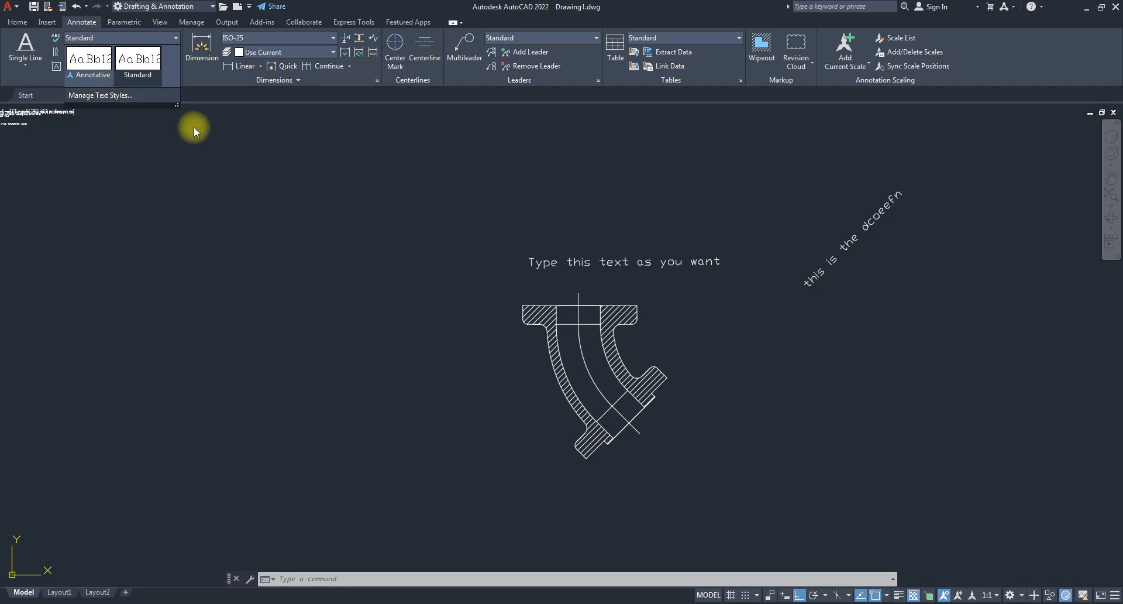
click(97, 96)
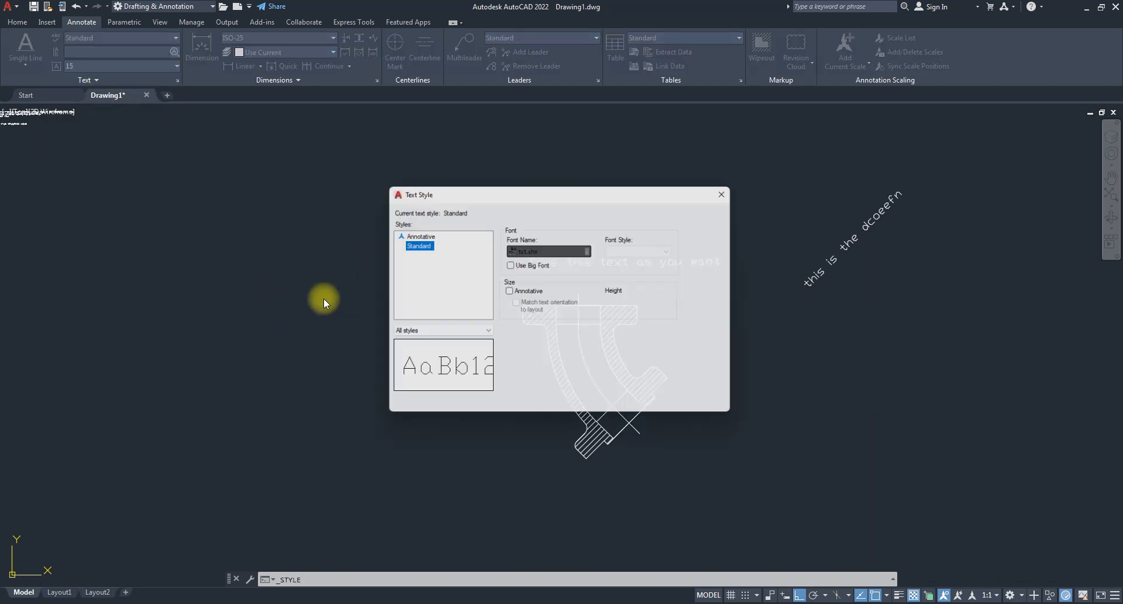
mouse_move(521, 190)
mouse_down()
mouse_move(359, 173)
mouse_move(337, 142)
mouse_up()
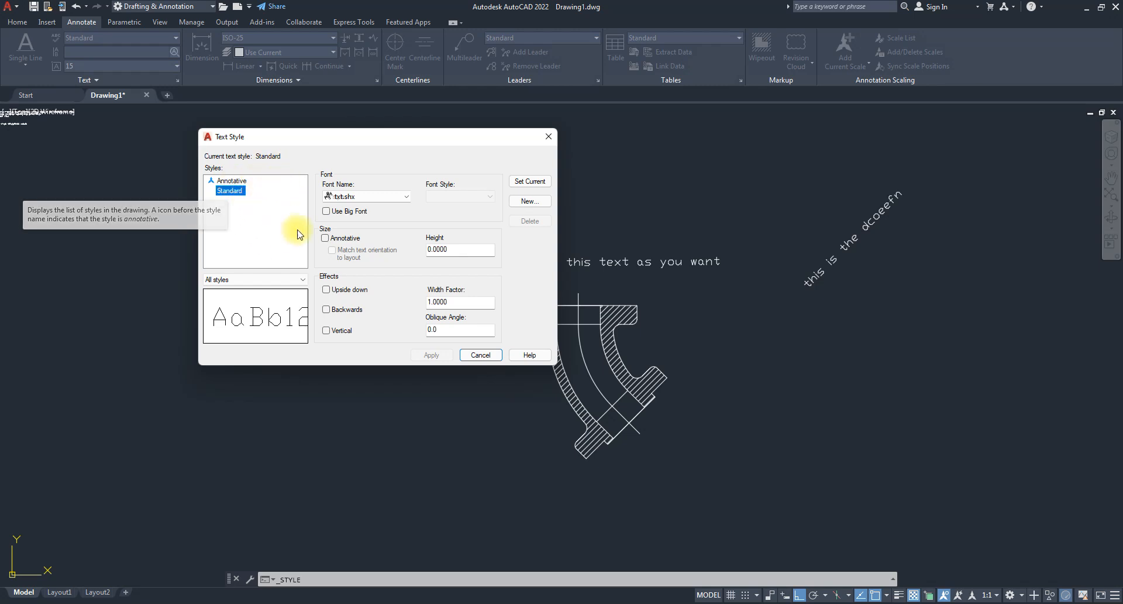
click(233, 191)
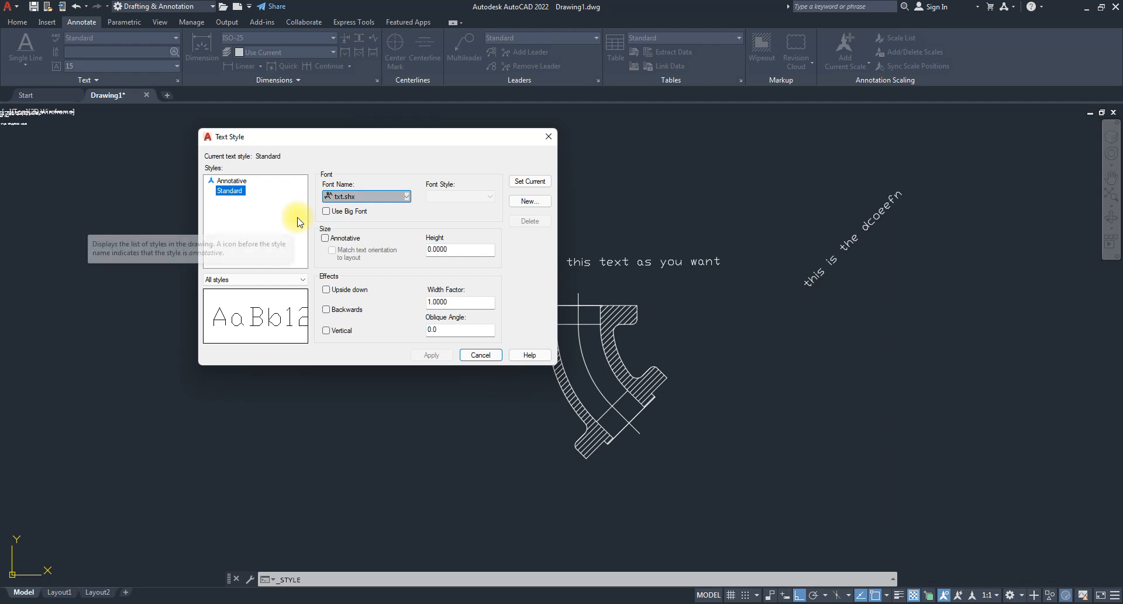
click(529, 201)
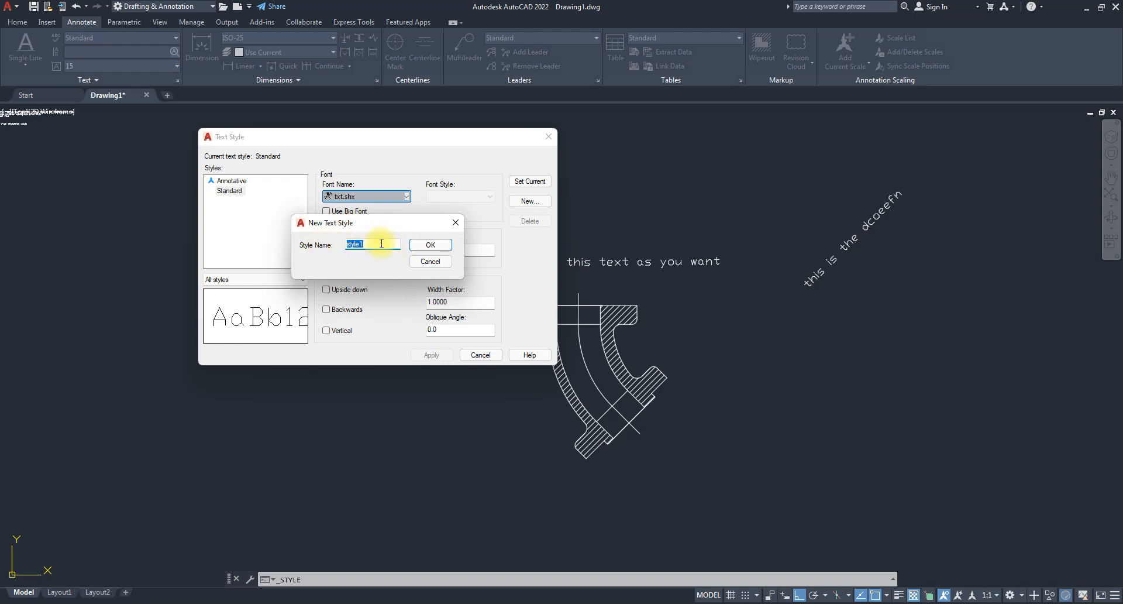
text(Joe Tsty)
key(BackSpace)
key(BackSpace)
text(-STy)
click(431, 245)
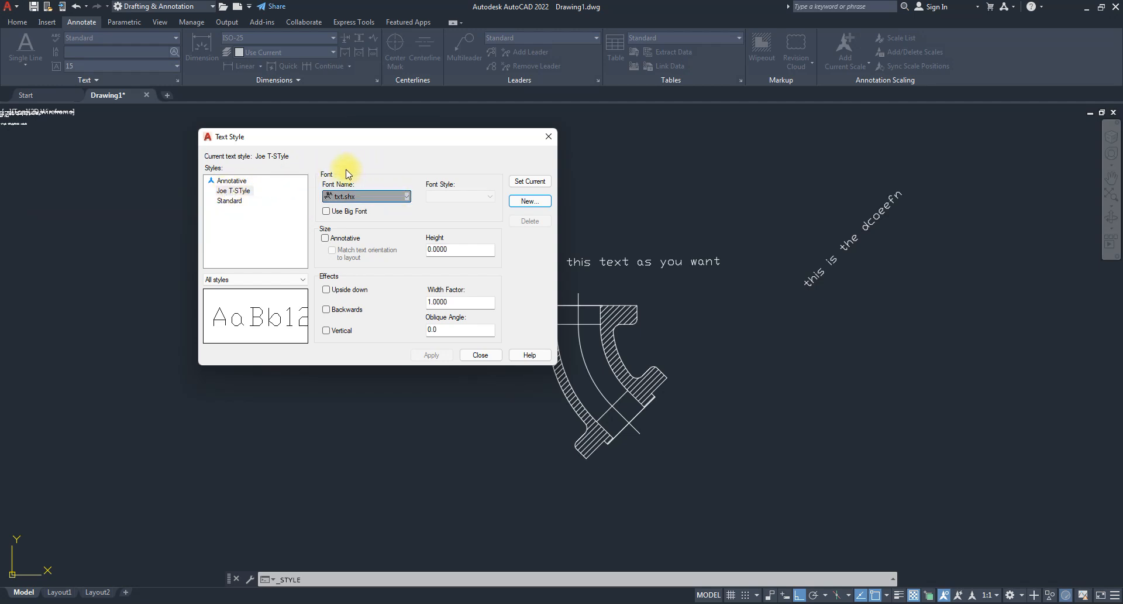
- Try the fonts ultimate MIDNIGHT, Unicod and Umbrella for the new text style and compare their previews
click(356, 197)
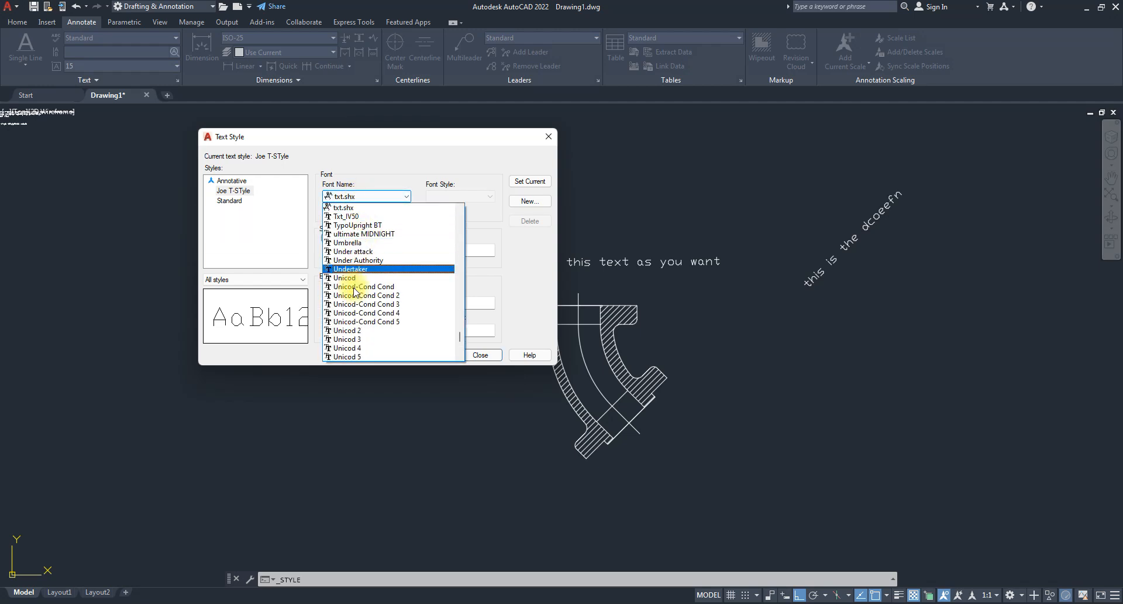
click(348, 234)
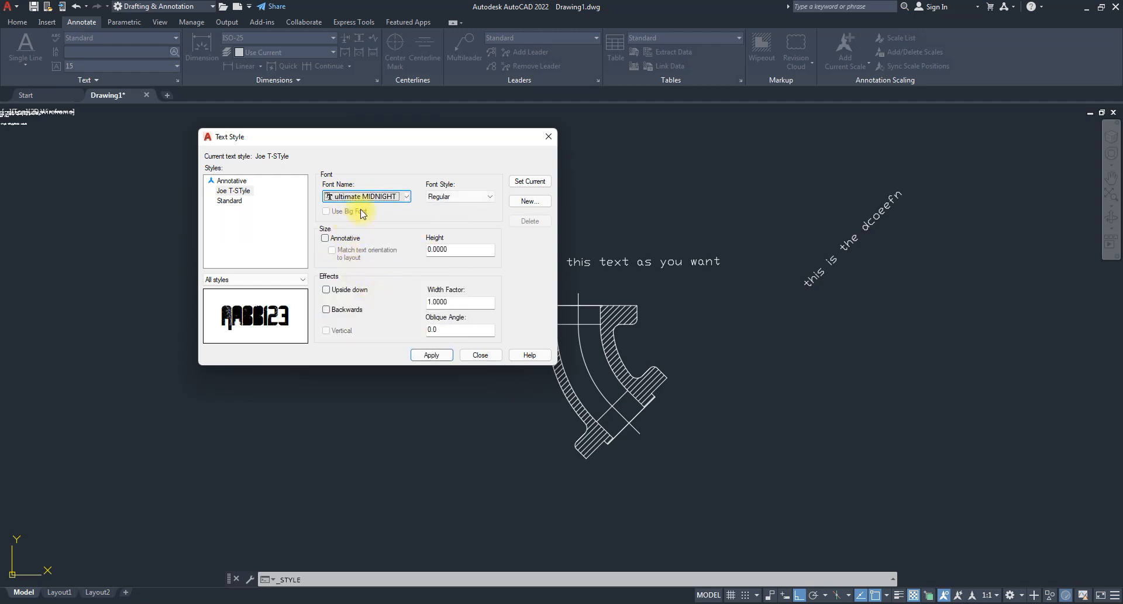
click(359, 196)
click(354, 252)
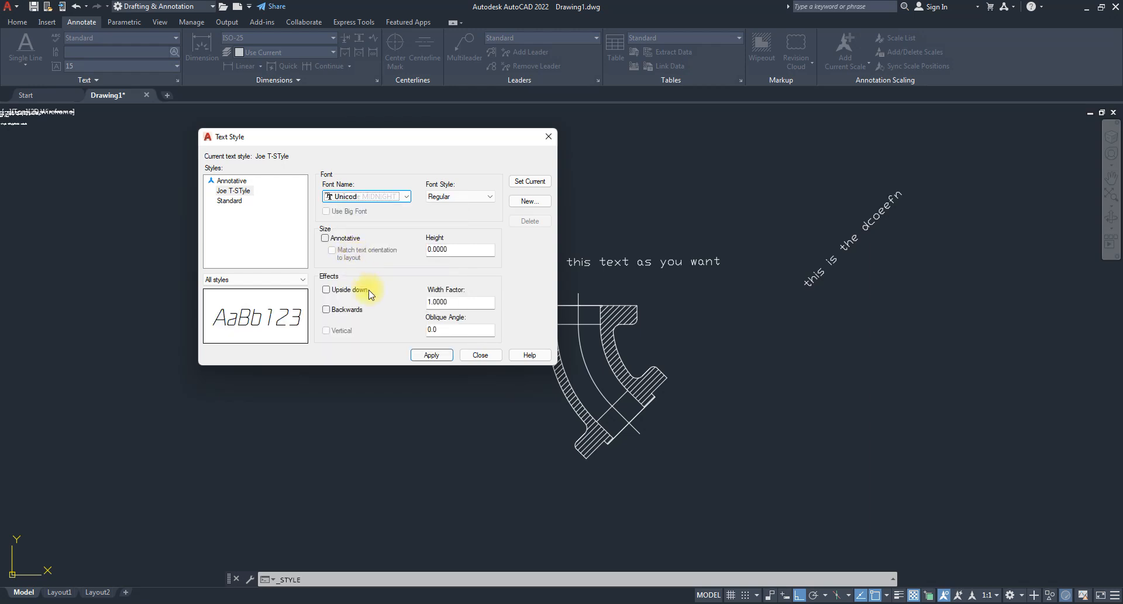
click(360, 199)
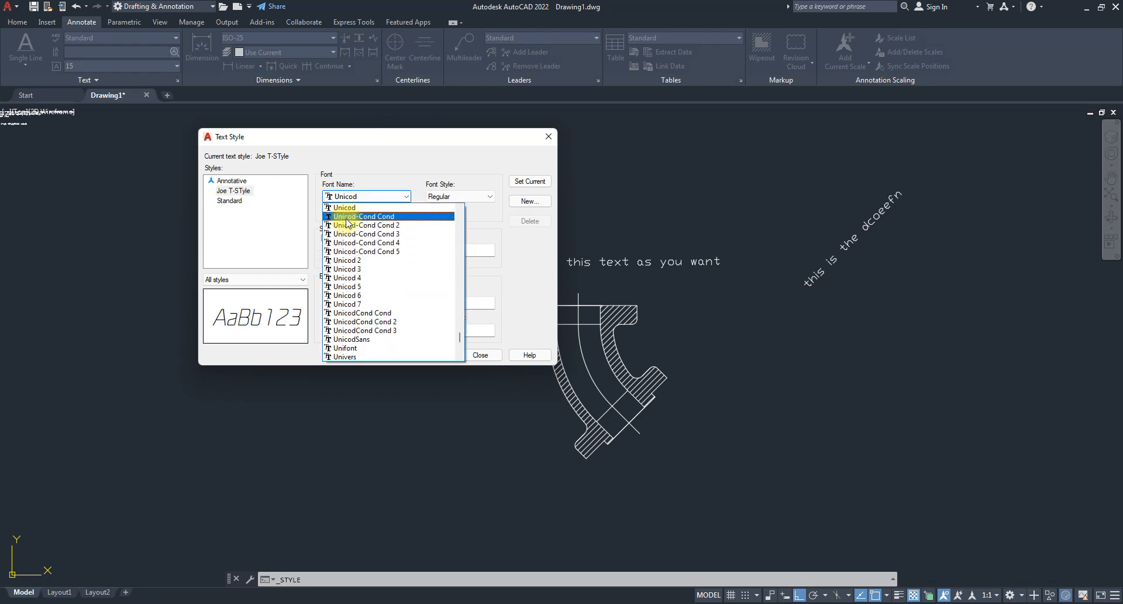
scroll(357, 240, up, 1)
scroll(355, 240, up, 2)
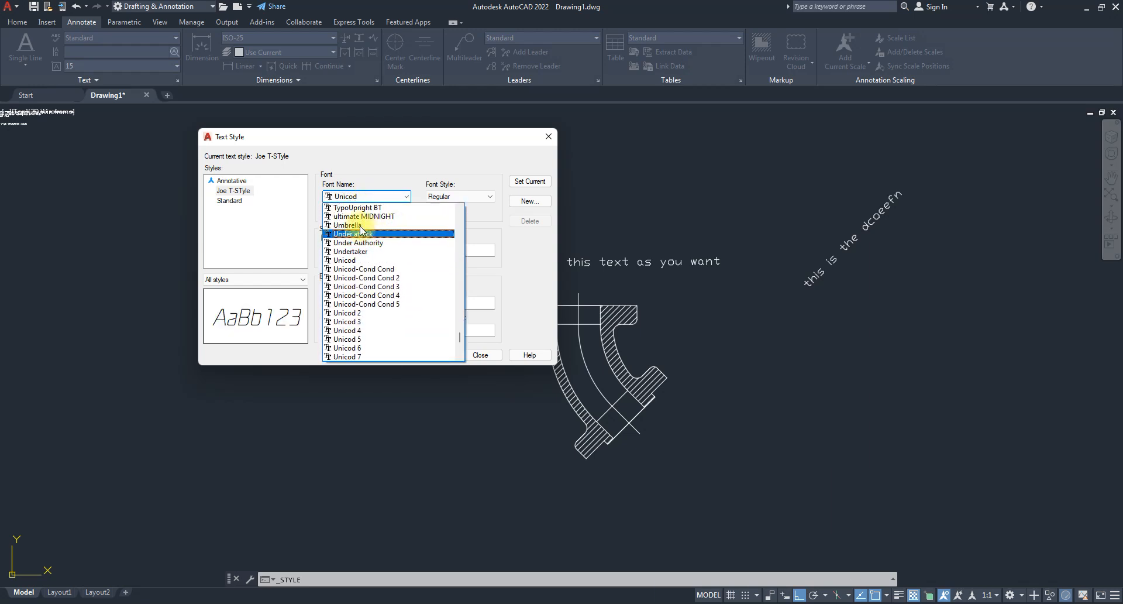
click(354, 228)
click(360, 196)
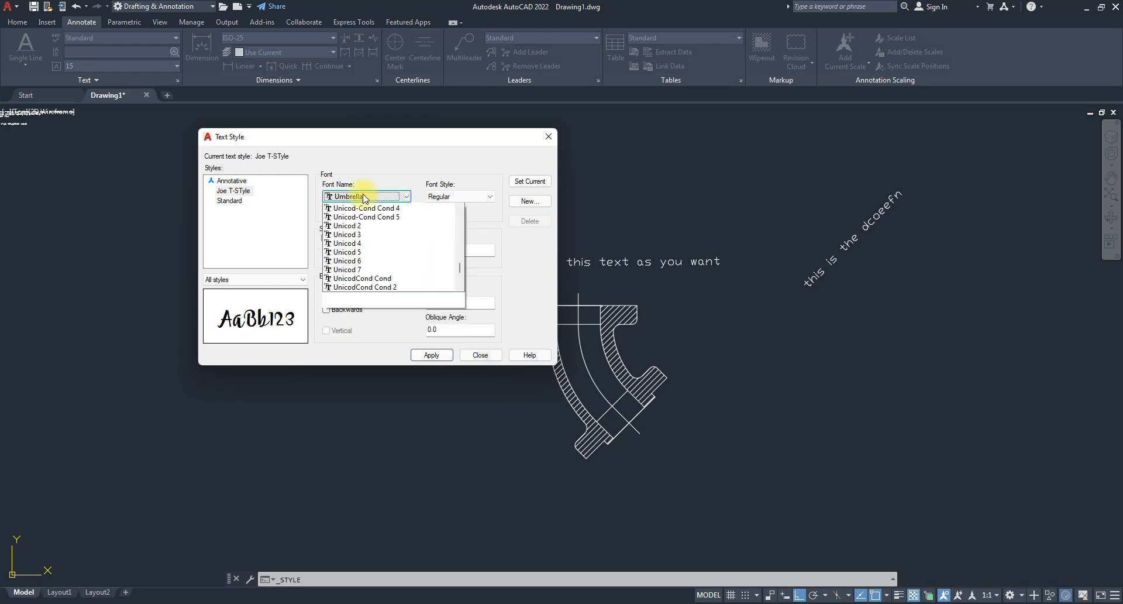
click(356, 243)
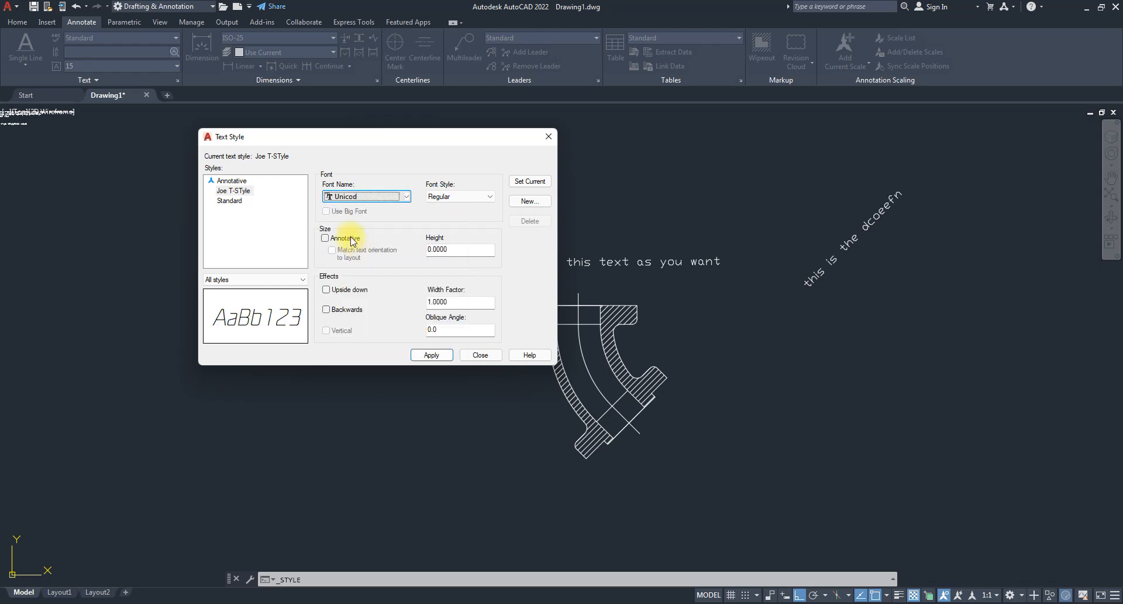
- Set the new text style's font to Vani with the Regular font style, and its text height to 15
click(358, 197)
scroll(351, 273, down, 12)
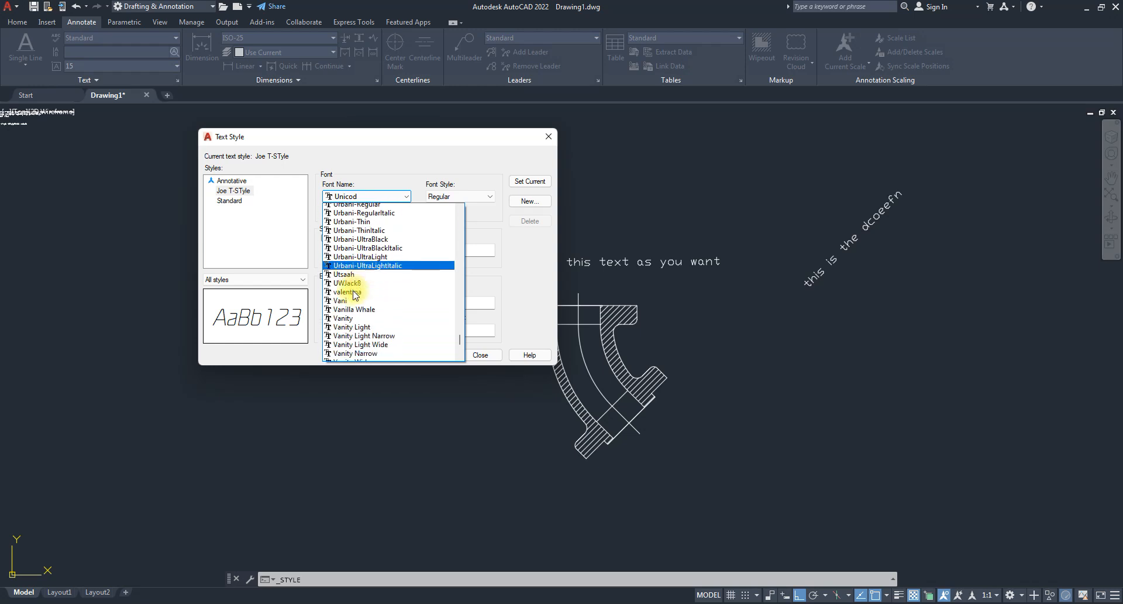
click(350, 295)
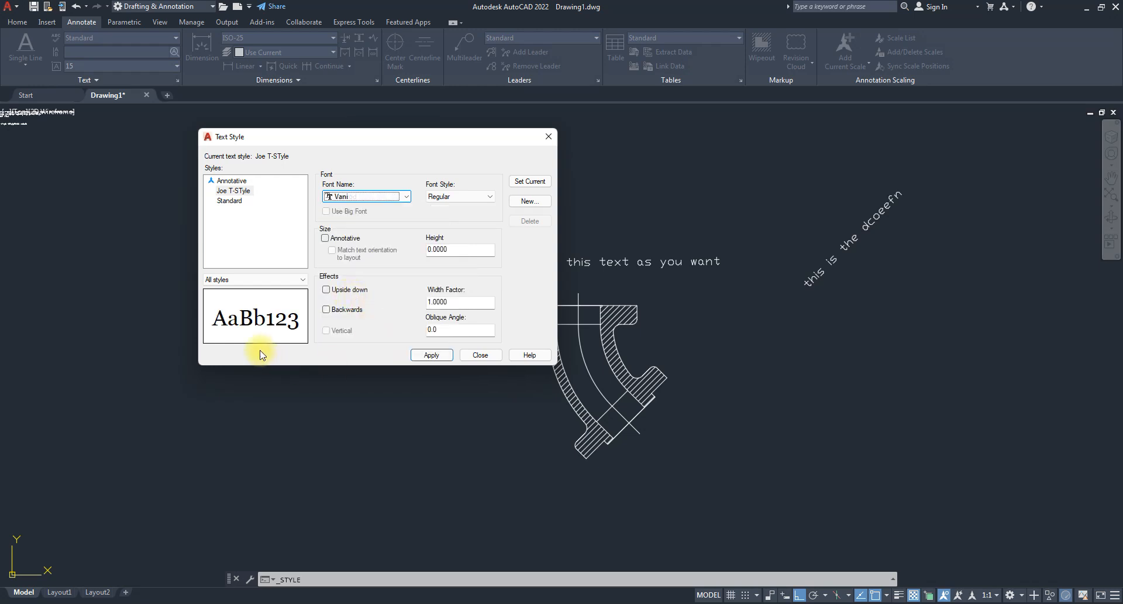
click(449, 198)
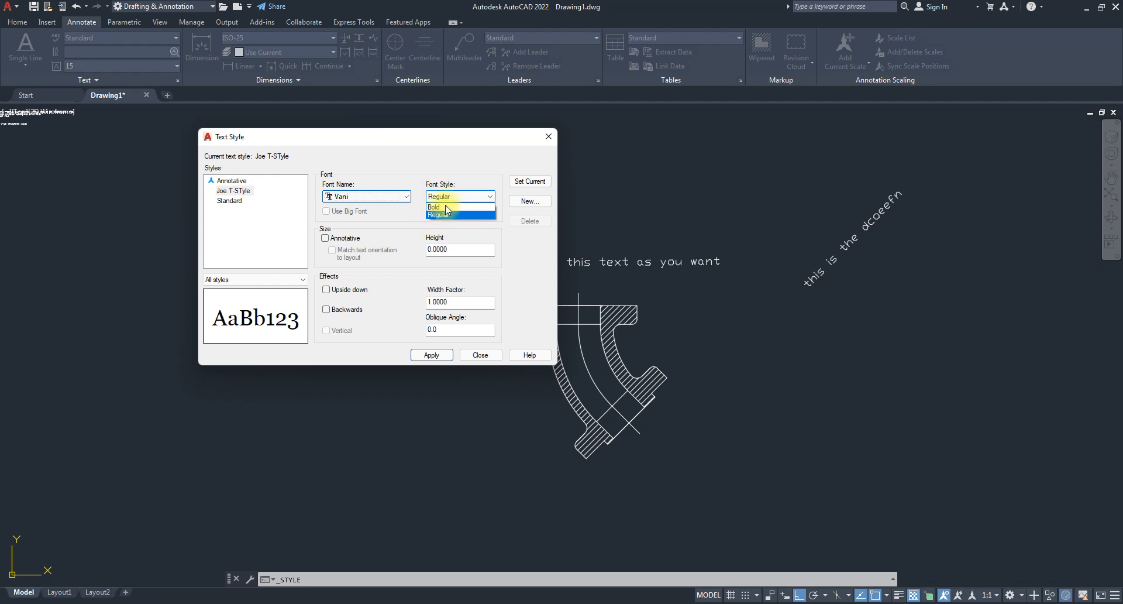
click(449, 175)
double_click(466, 249)
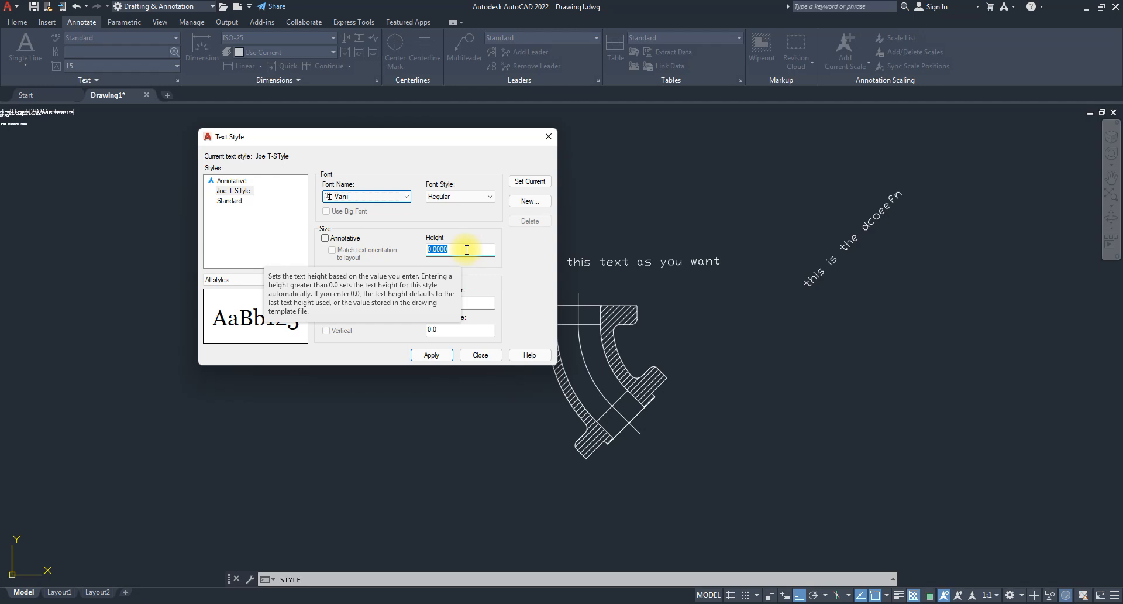
text(15)
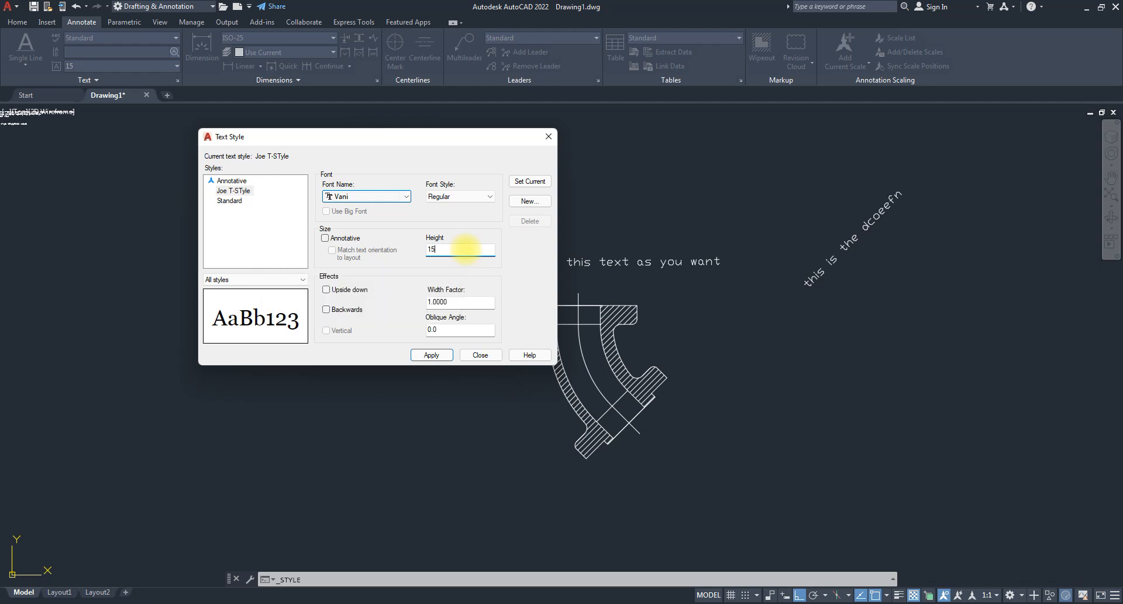
- Try the Upside down and Backwards effects on the text style and switch both off again
click(326, 291)
click(327, 291)
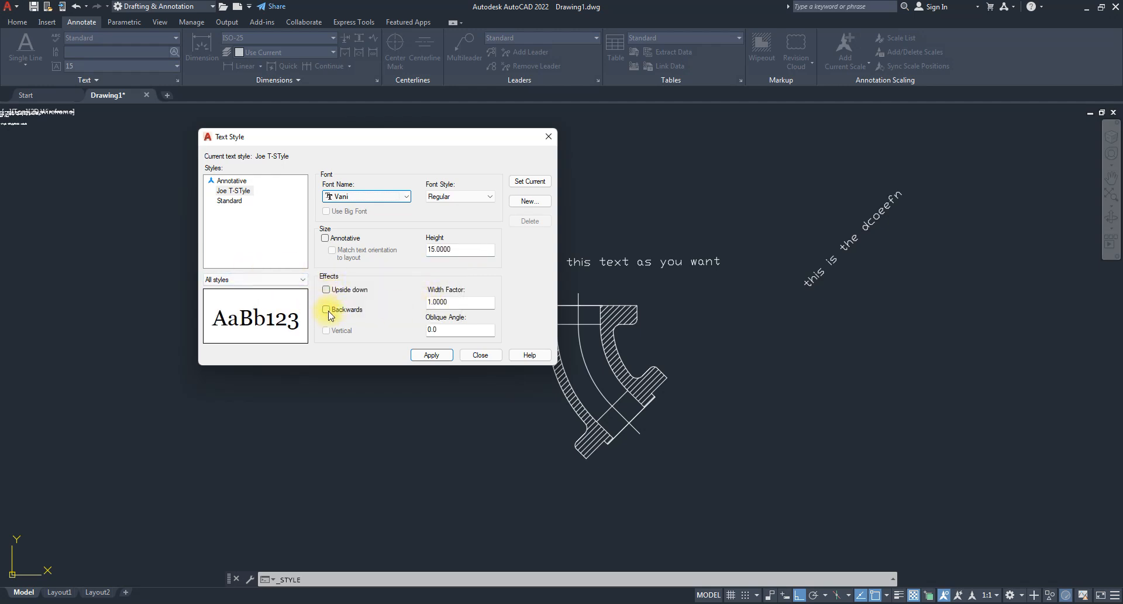
click(326, 311)
click(326, 312)
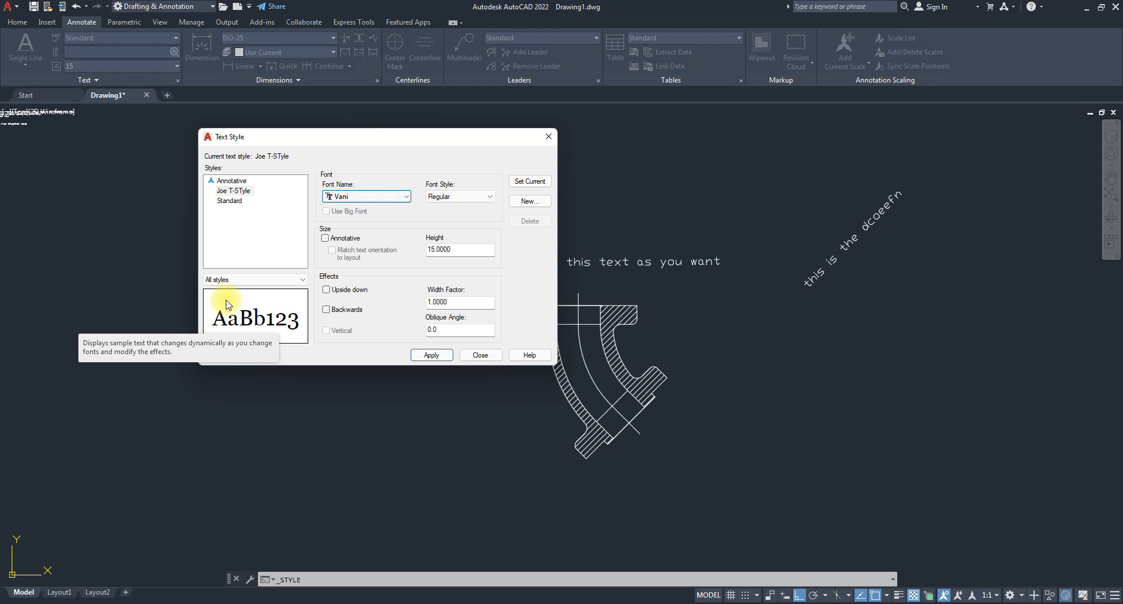
- Try a width factor of 2 for the text style and restore the factor to 1
double_click(468, 302)
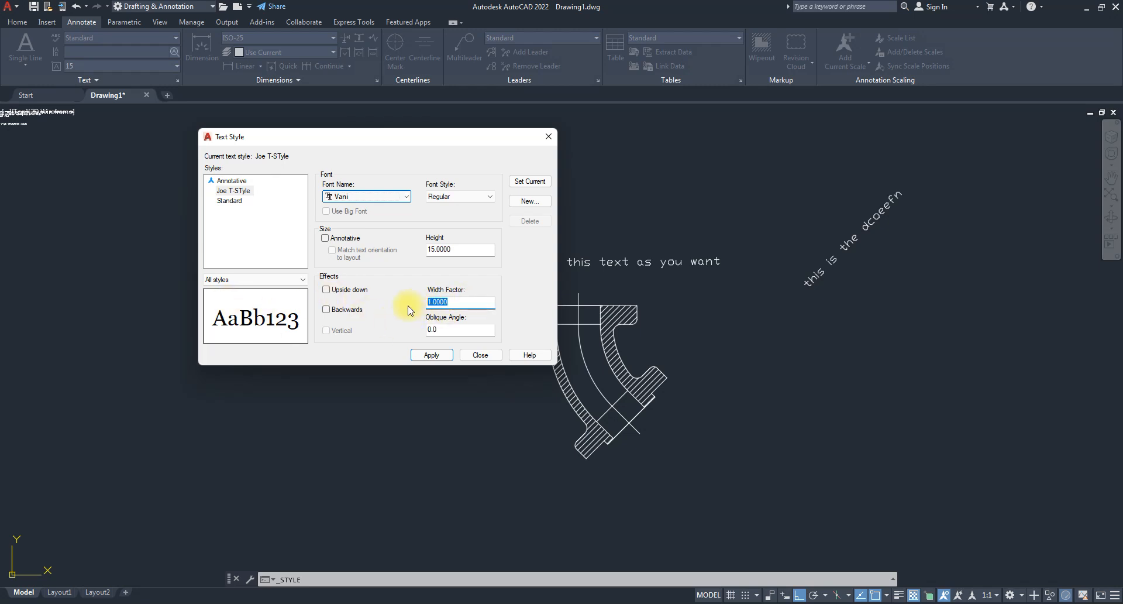
text(2)
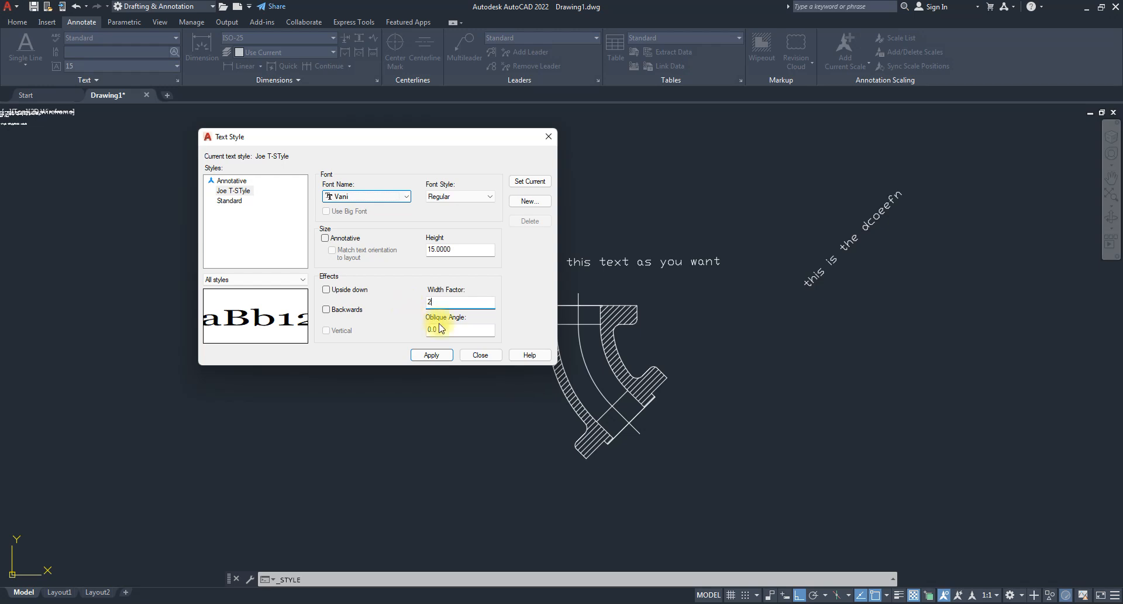
key(BackSpace)
text(1)
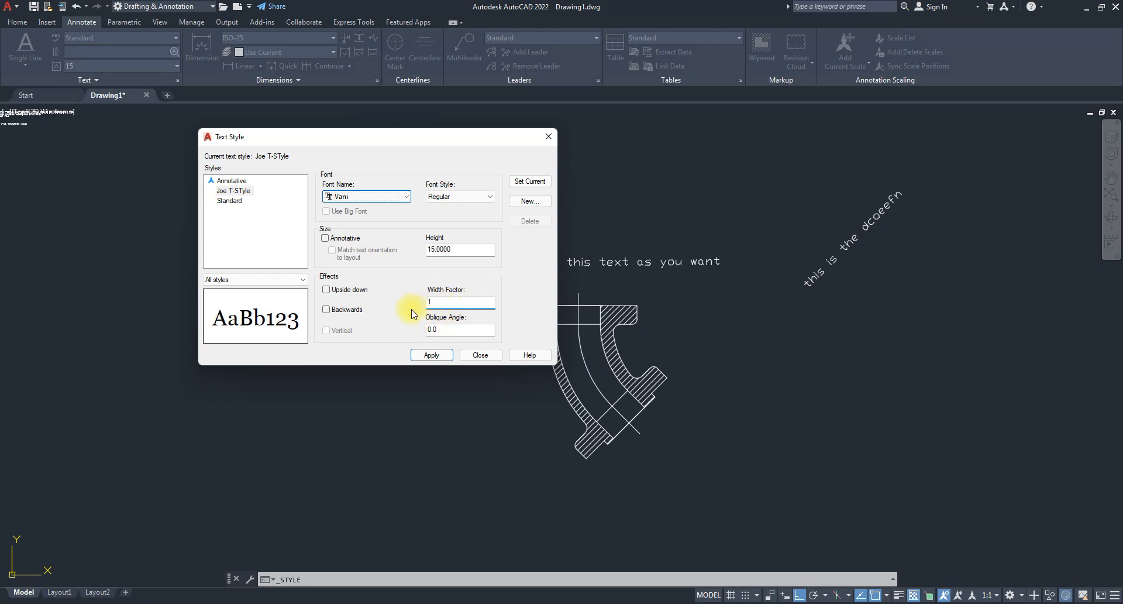
- Try several oblique angles for the text style, including 10, and reset the angle to 0
double_click(438, 330)
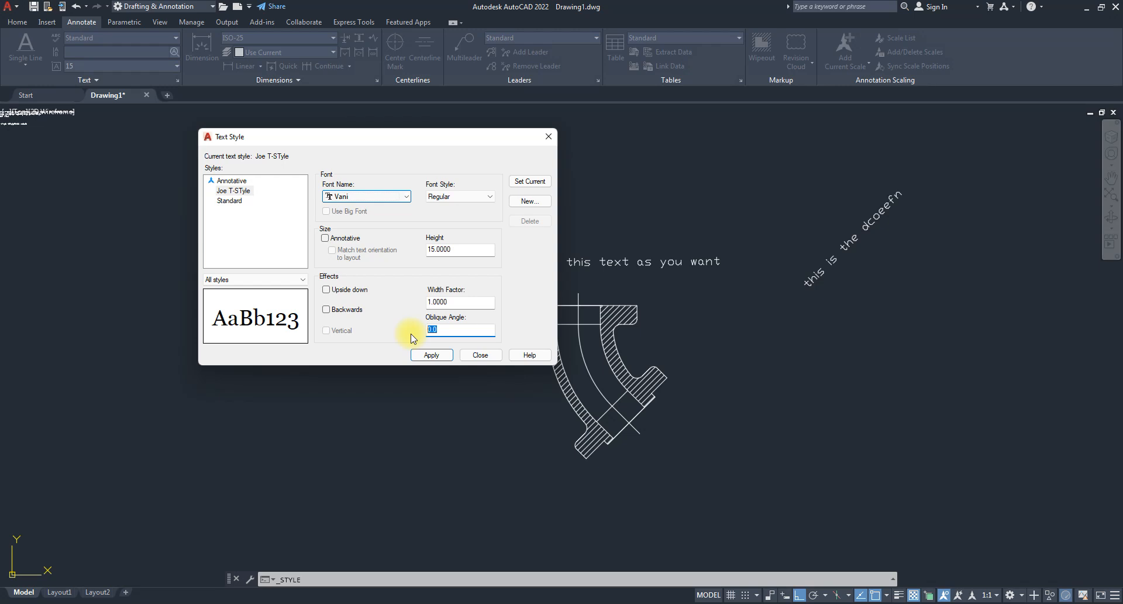
text(1)
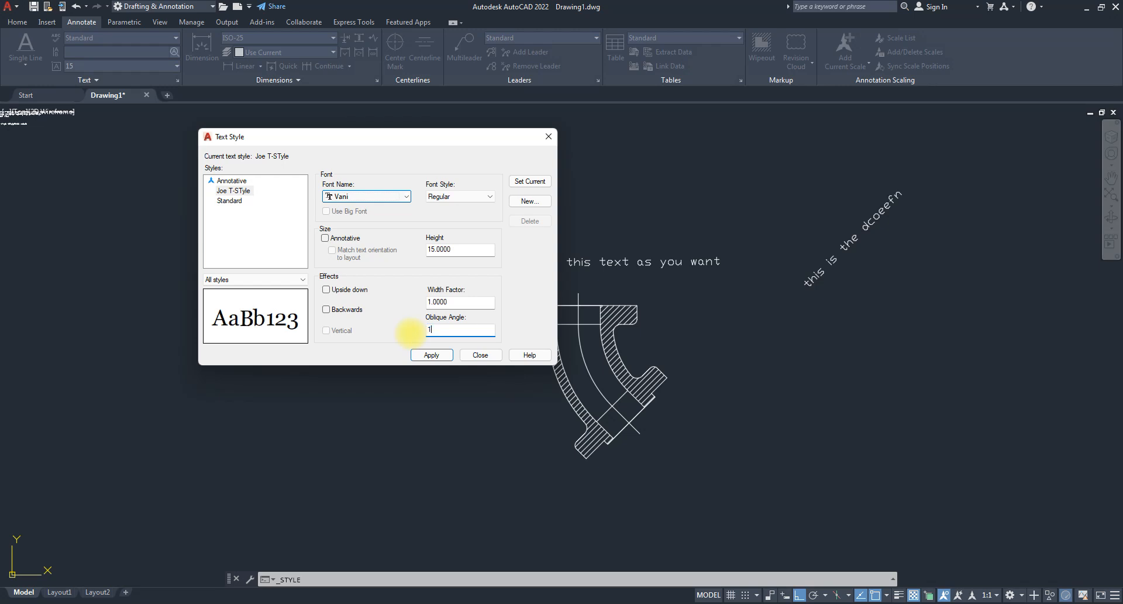
text(0)
key(BackSpace)
key(BackSpace)
text(245)
key(BackSpace)
text(0)
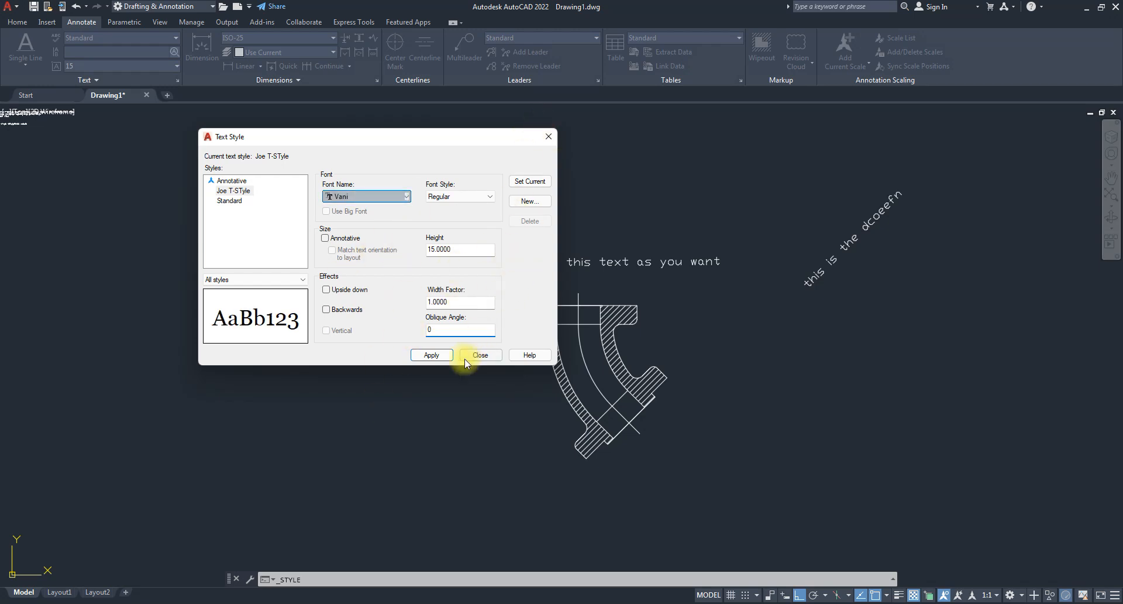
- Apply the text style settings and make the new style the current text style for annotations
click(461, 304)
click(431, 355)
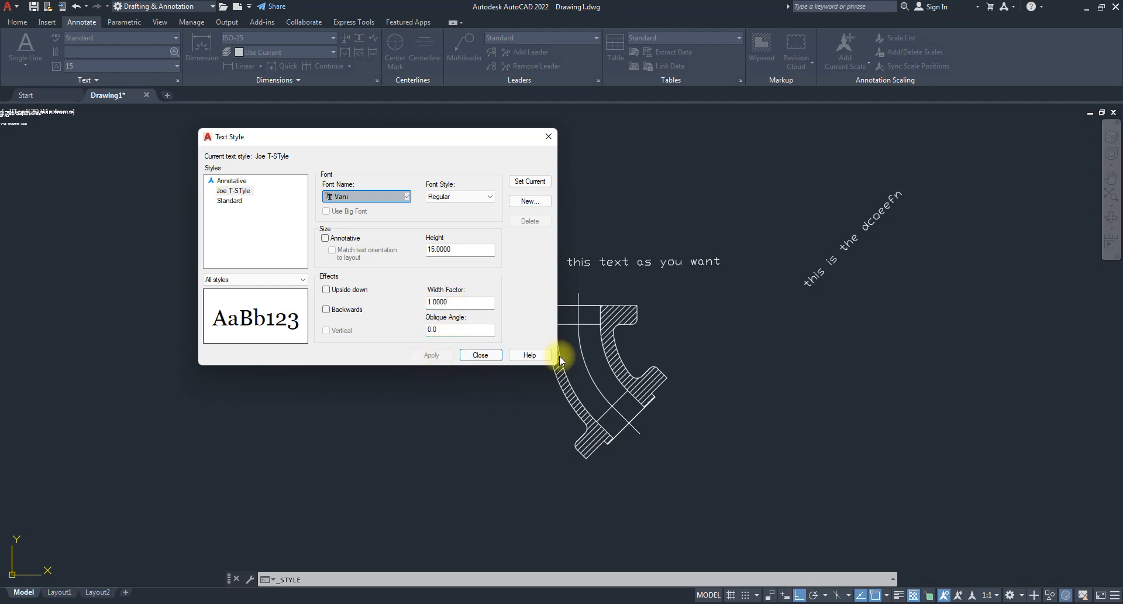
click(480, 355)
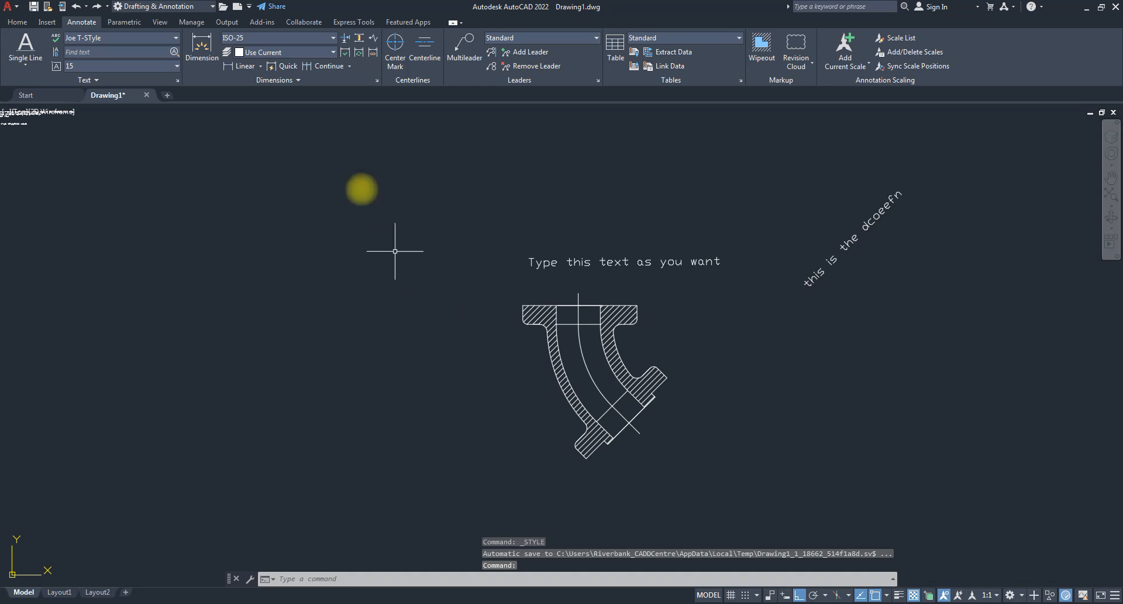
click(109, 39)
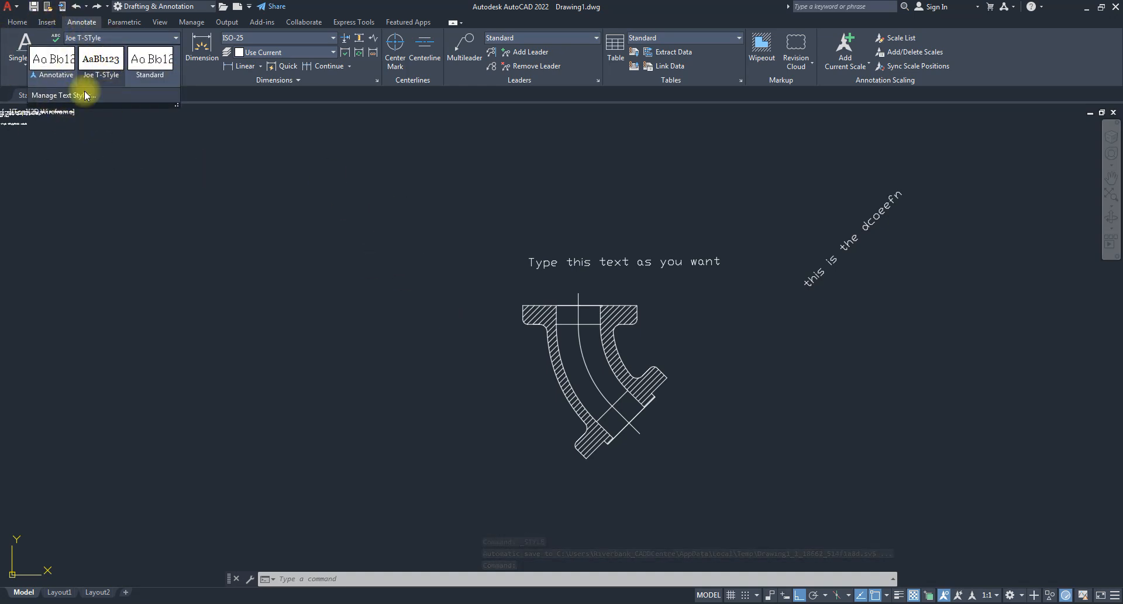
click(92, 65)
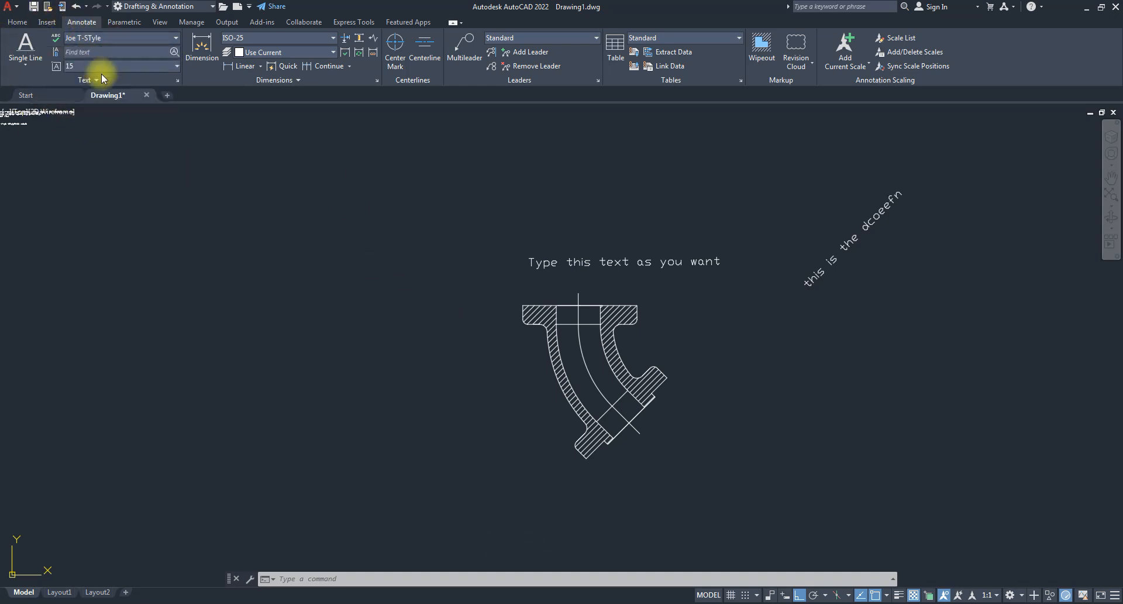
- Add the single-line text "My new text style" to the right of the elbow, with rotation angle 0
click(24, 46)
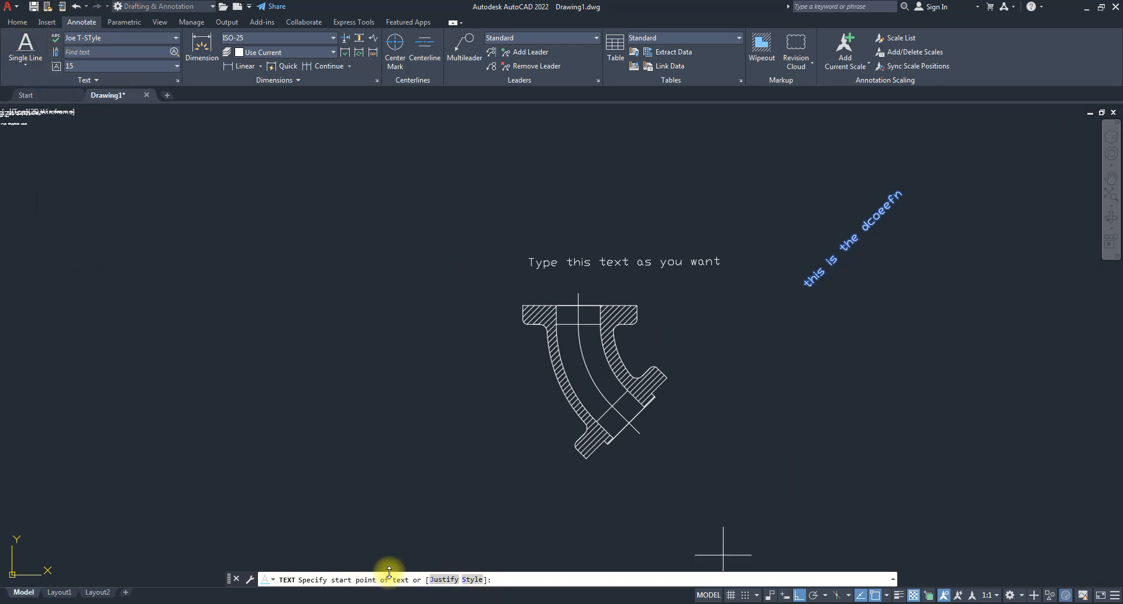
click(818, 400)
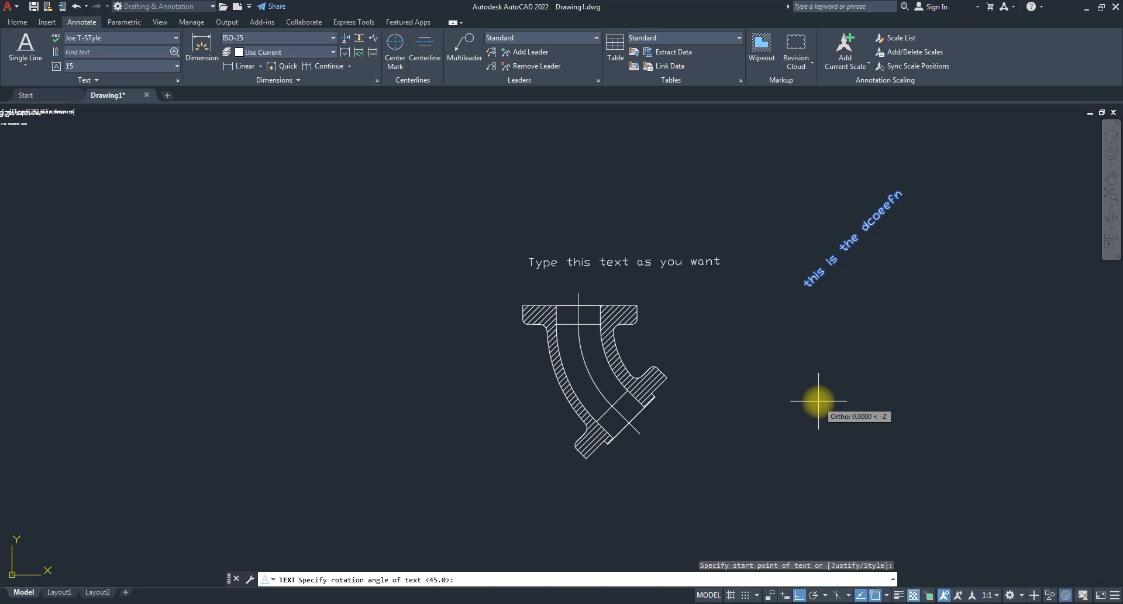
key(Return)
text(My new text style)
key(Return)
key(Return)
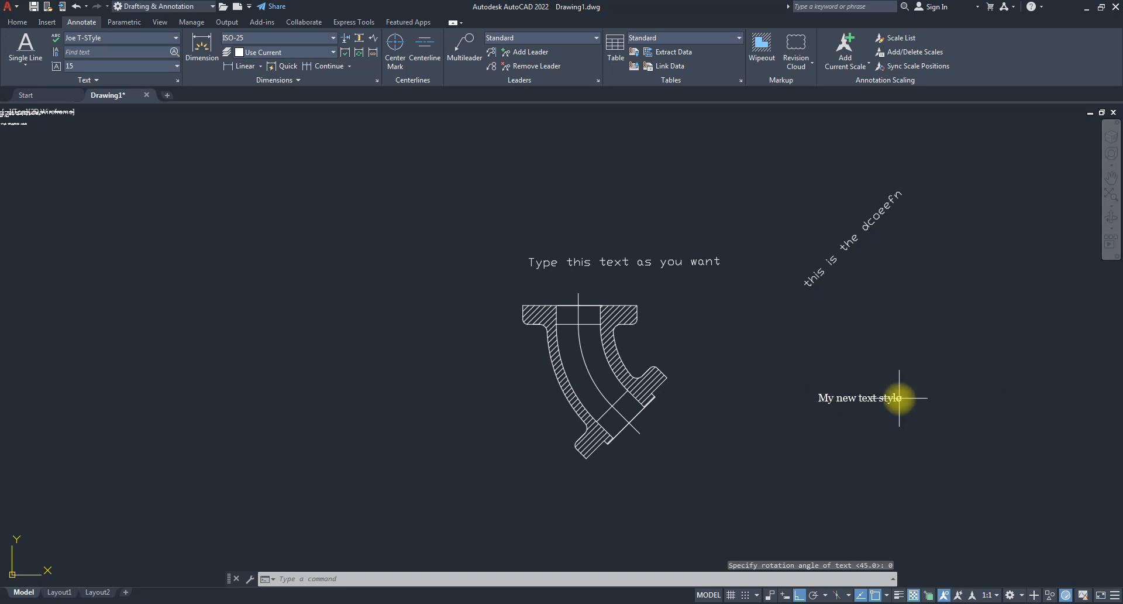
- Turn off ortho and move the "My new text style" text to just below the earlier multiline notes for comparison
scroll(899, 398, up, 4)
middle_drag(913, 449, 994, 583)
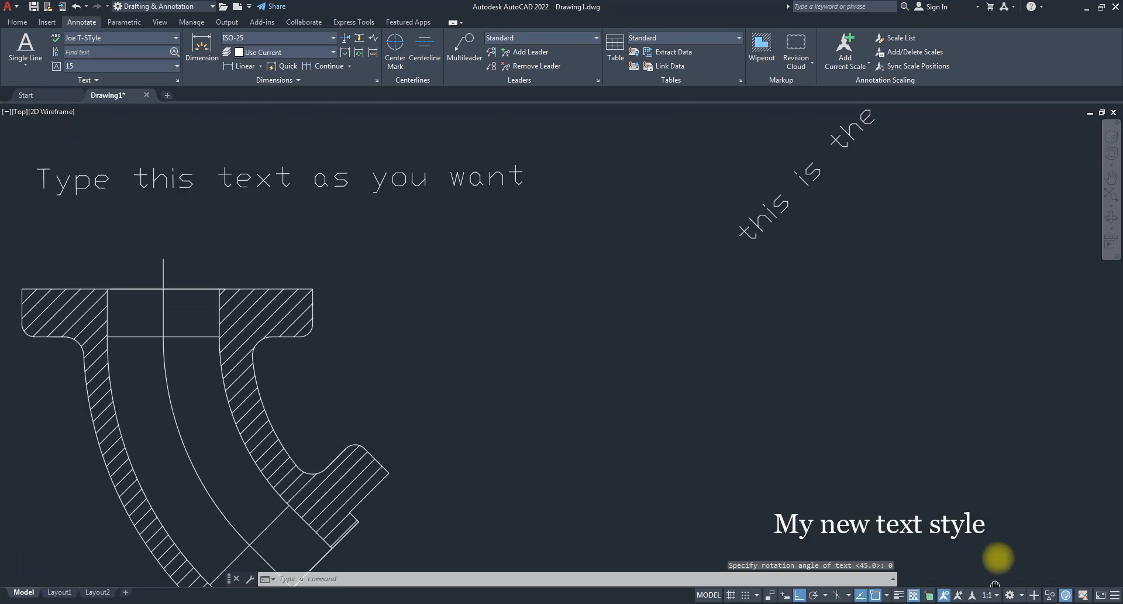
scroll(983, 494, down, 2)
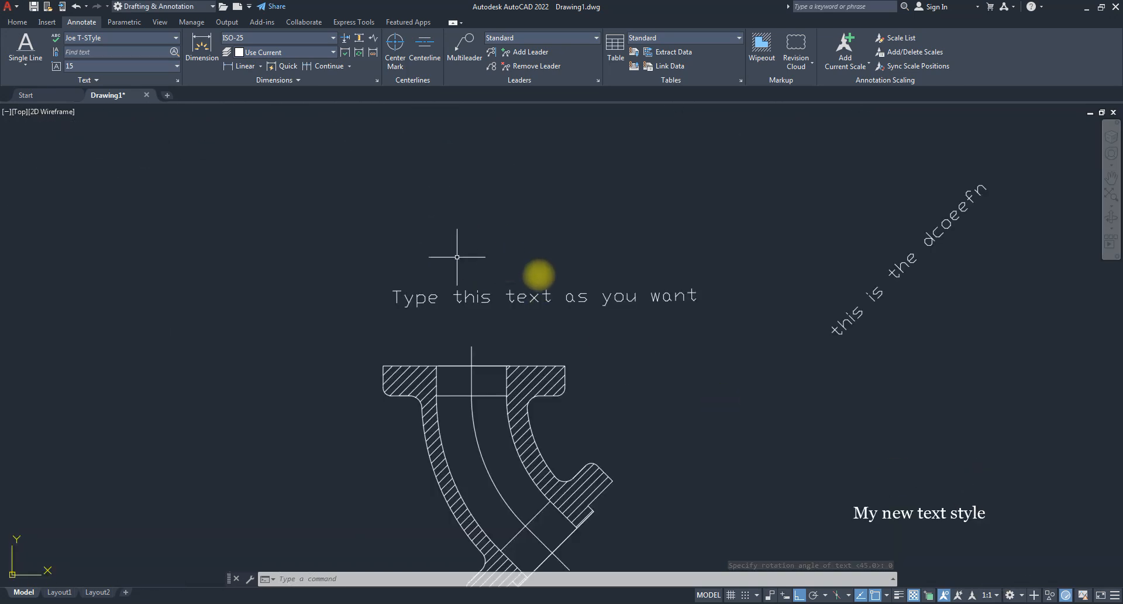
scroll(435, 254, down, 2)
middle_drag(441, 251, 744, 340)
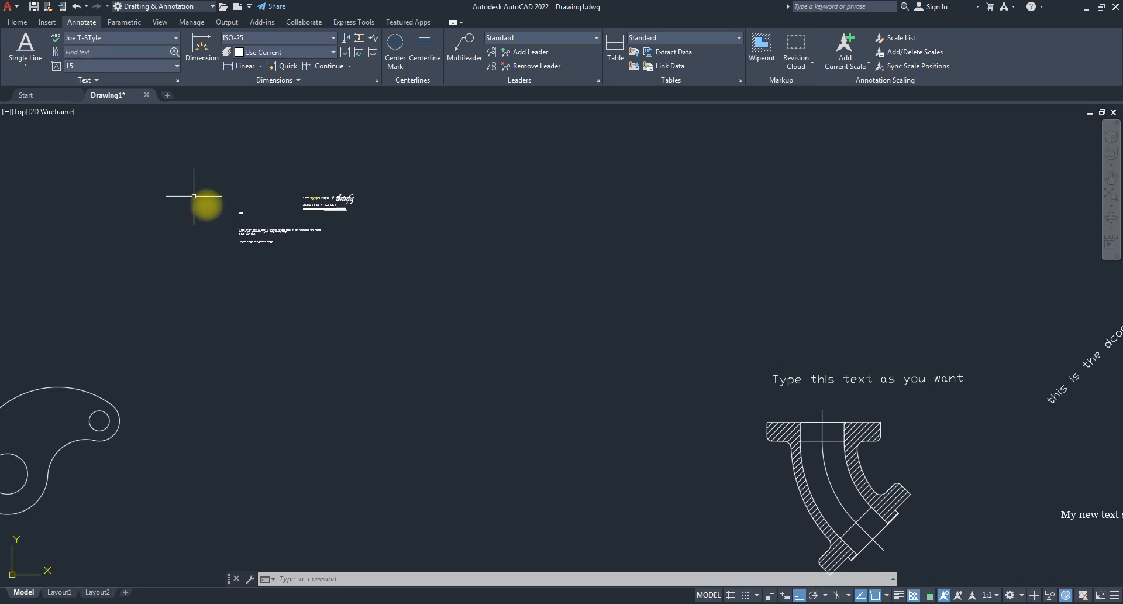
scroll(191, 194, up, 5)
scroll(251, 242, down, 7)
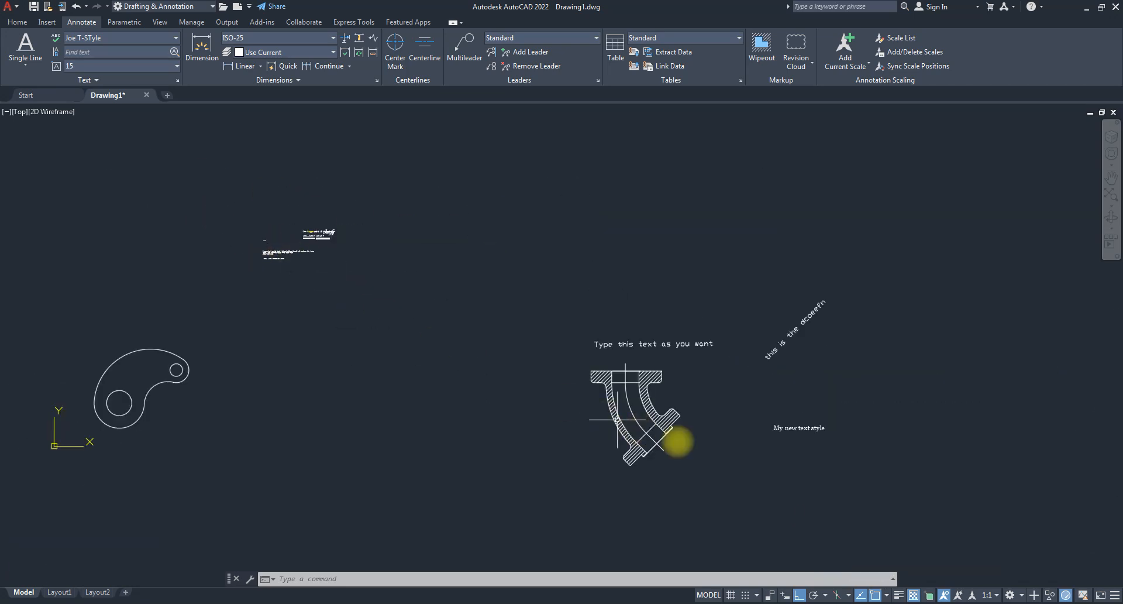
click(829, 481)
click(766, 402)
click(774, 429)
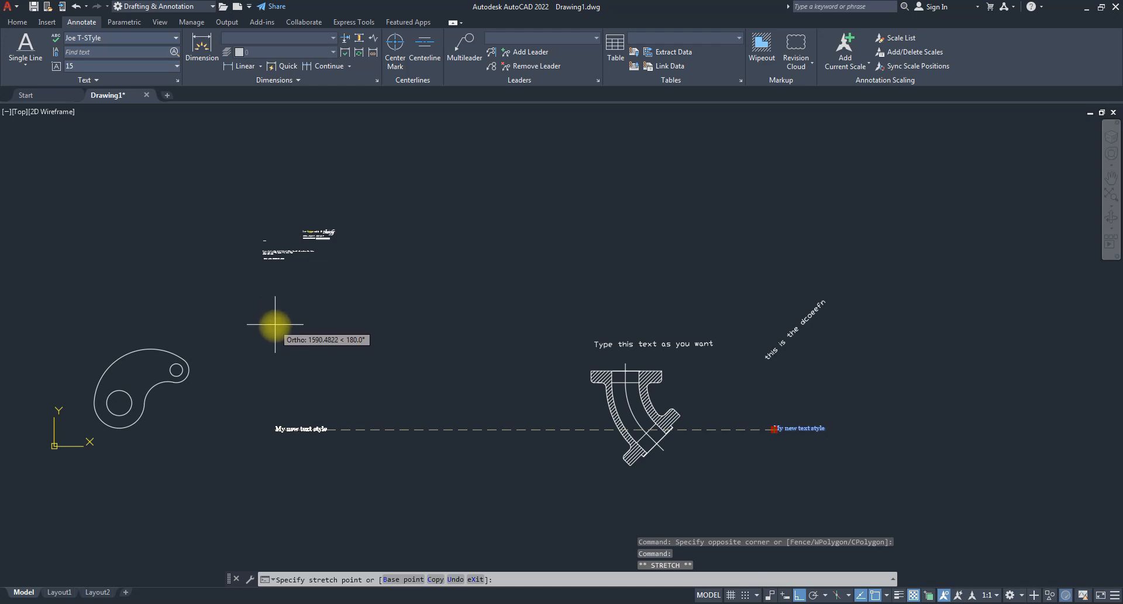
key(F8)
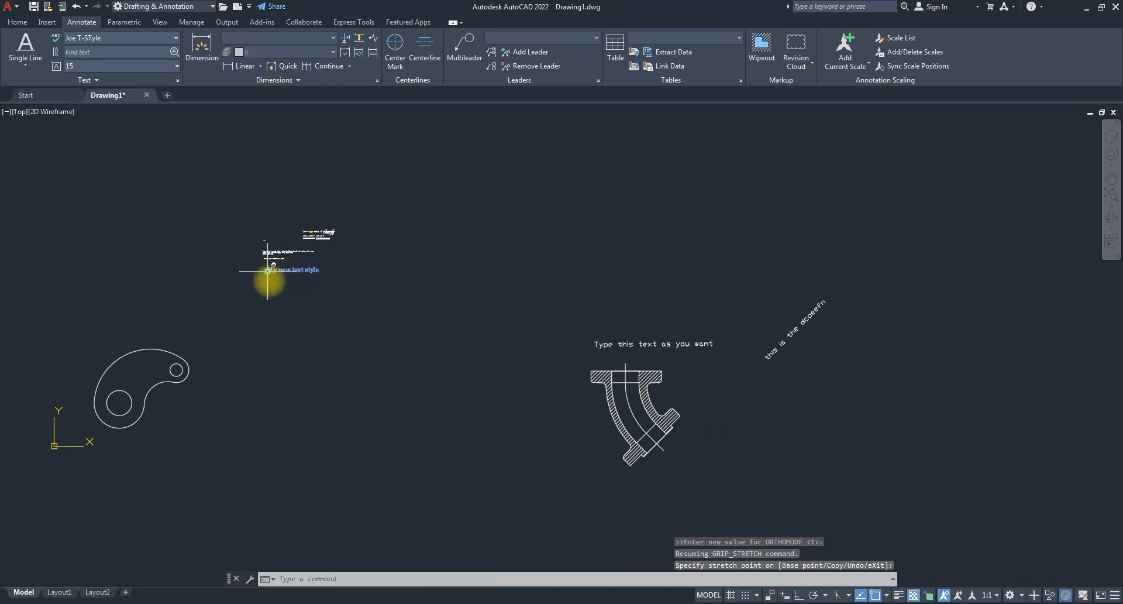
scroll(299, 272, up, 8)
middle_drag(288, 258, 493, 407)
scroll(441, 357, up, 3)
key(Escape)
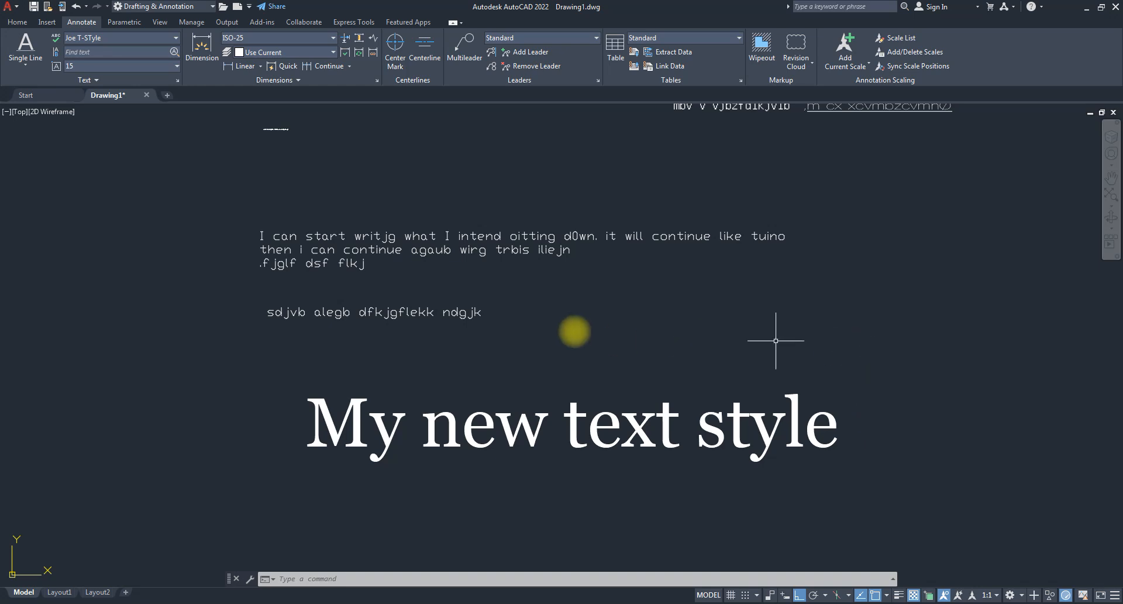
scroll(514, 326, down, 4)
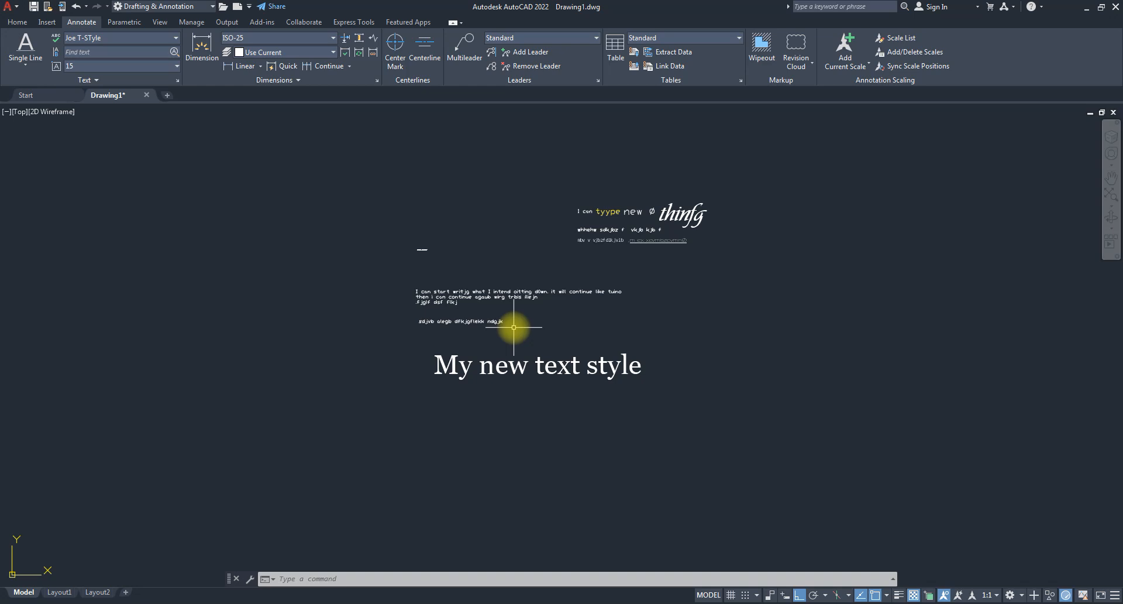
scroll(529, 345, down, 3)
middle_drag(534, 342, 555, 387)
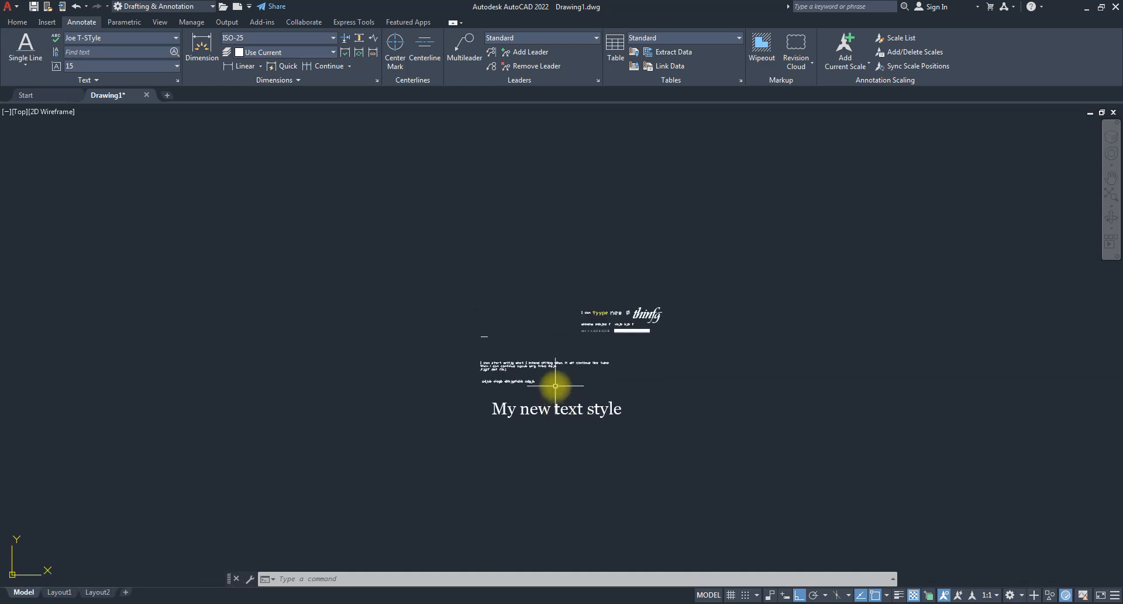
middle_click(579, 379)
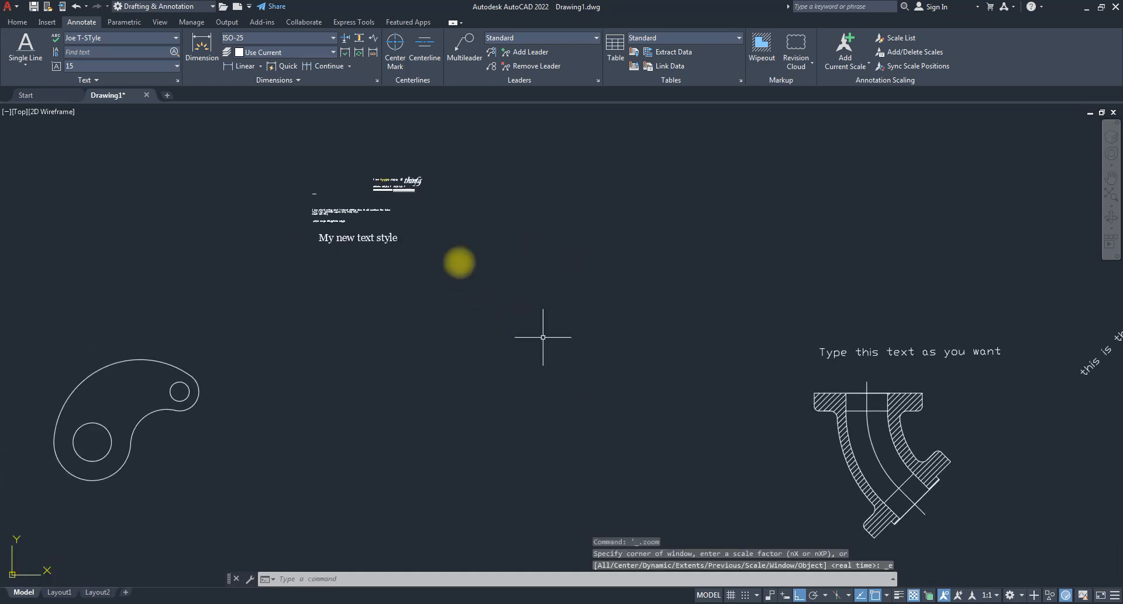
scroll(389, 195, up, 5)
scroll(466, 253, down, 5)
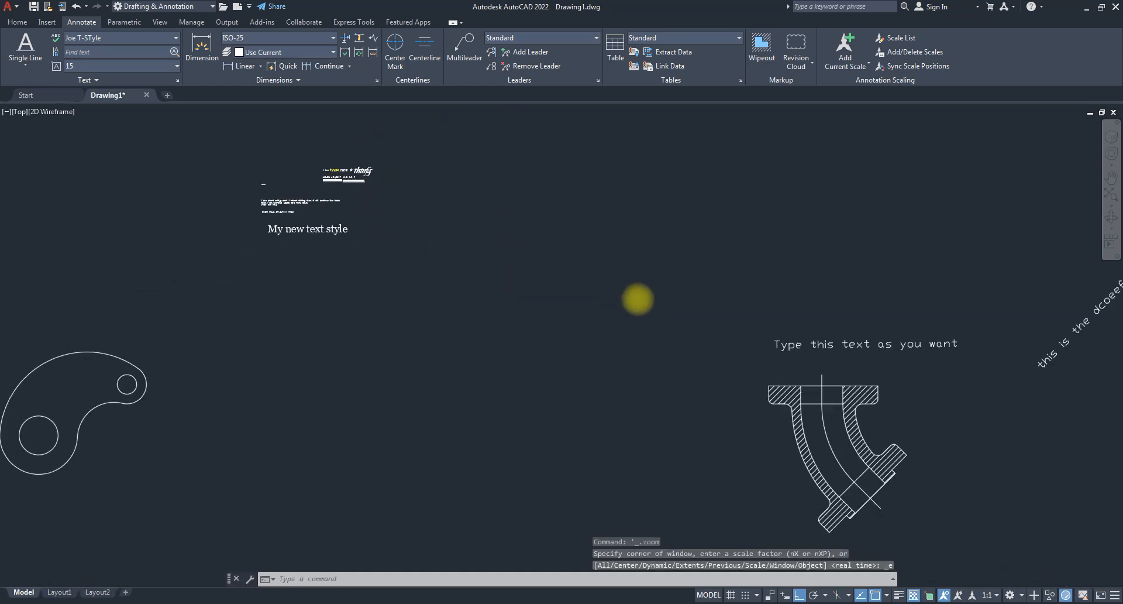
middle_drag(350, 253, 571, 312)
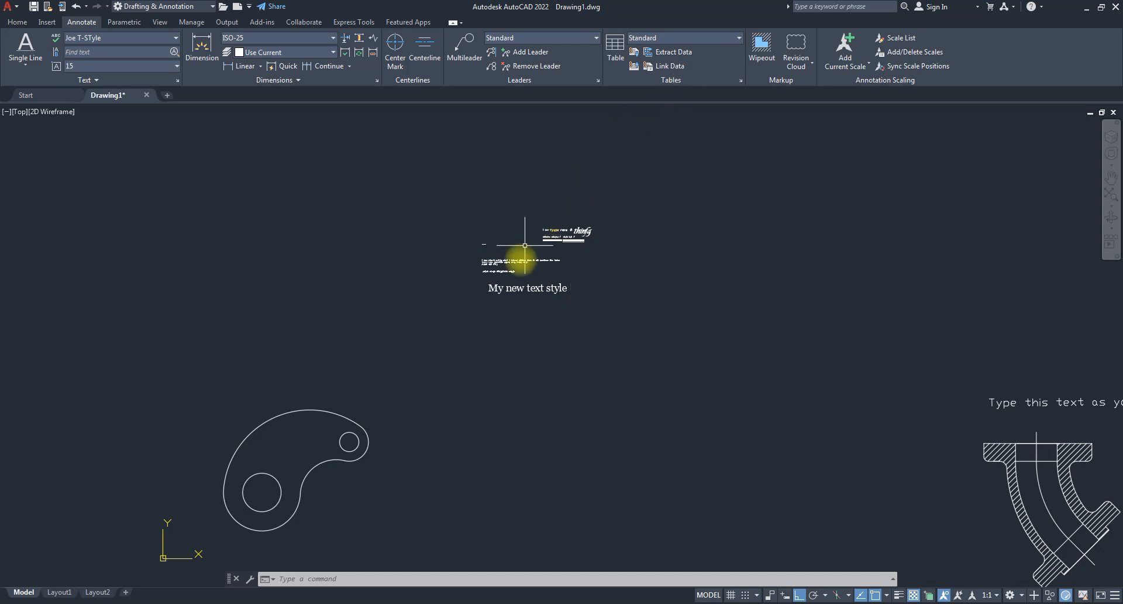
- Start a spelling check and limit its scope to selected objects
scroll(515, 254, up, 8)
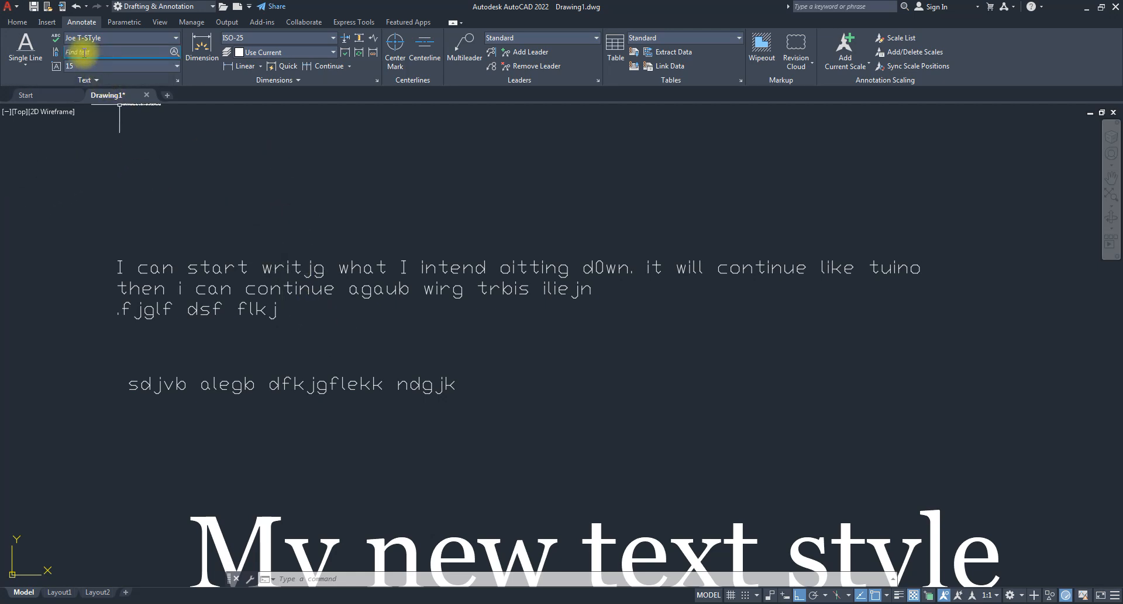
click(54, 39)
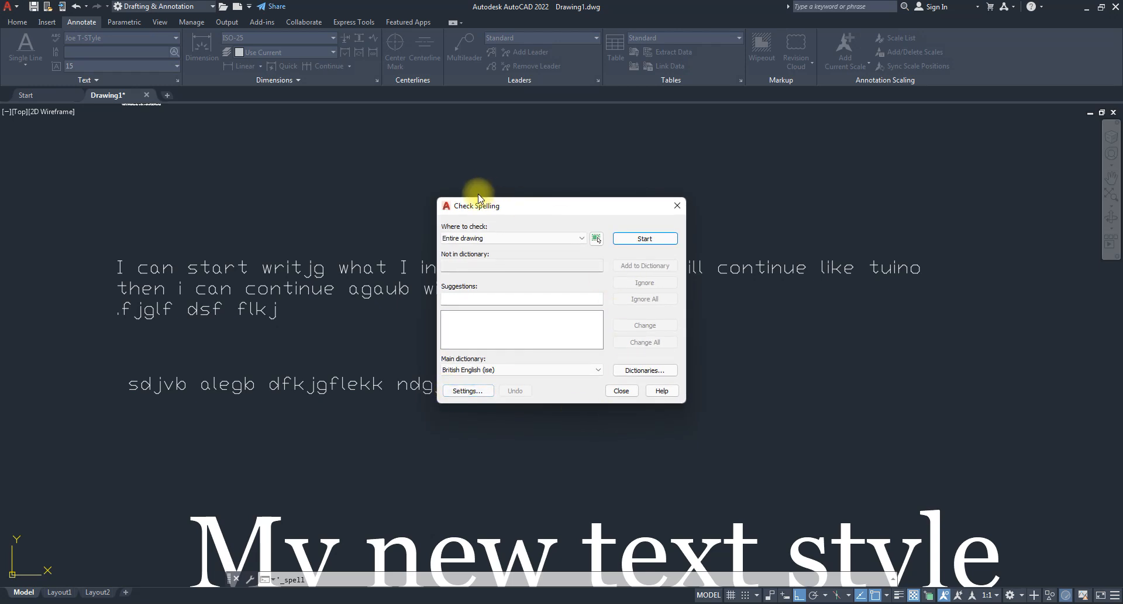
drag(607, 211, 799, 152)
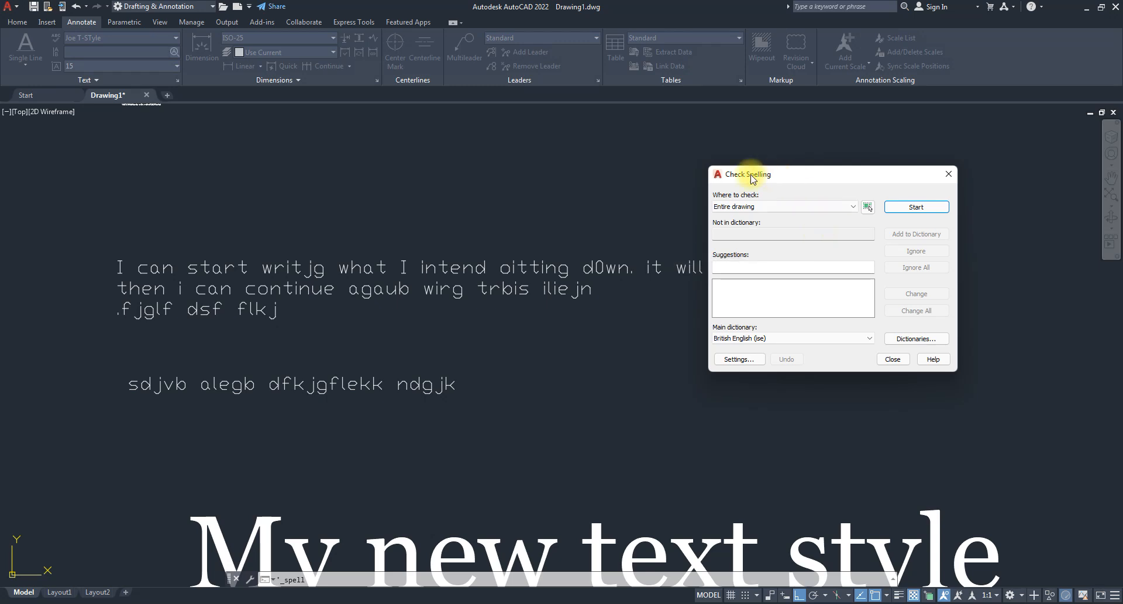
click(742, 208)
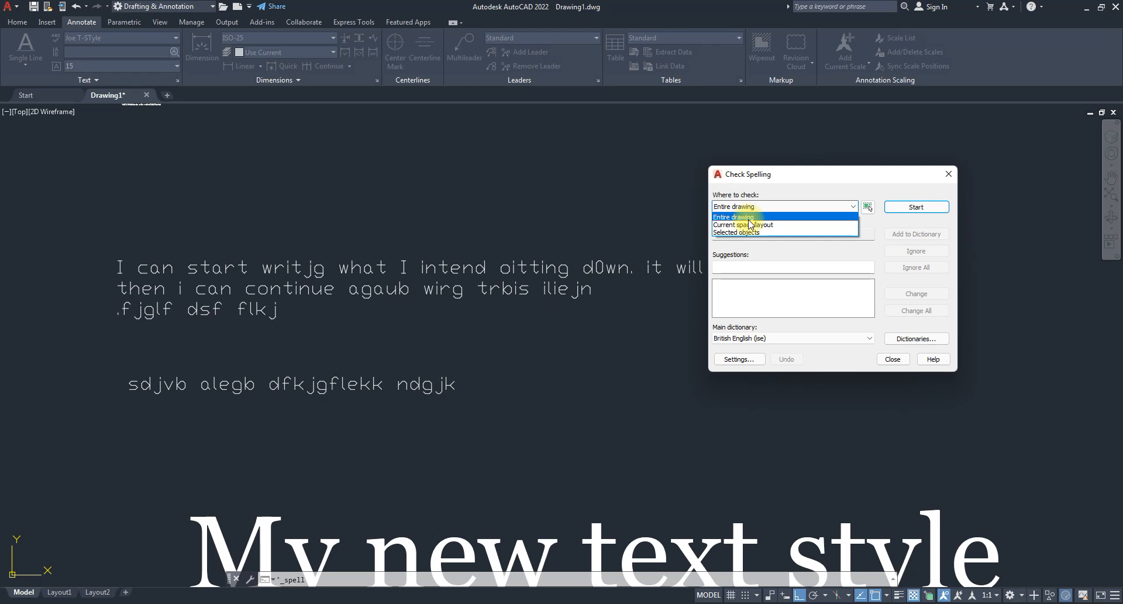
click(741, 233)
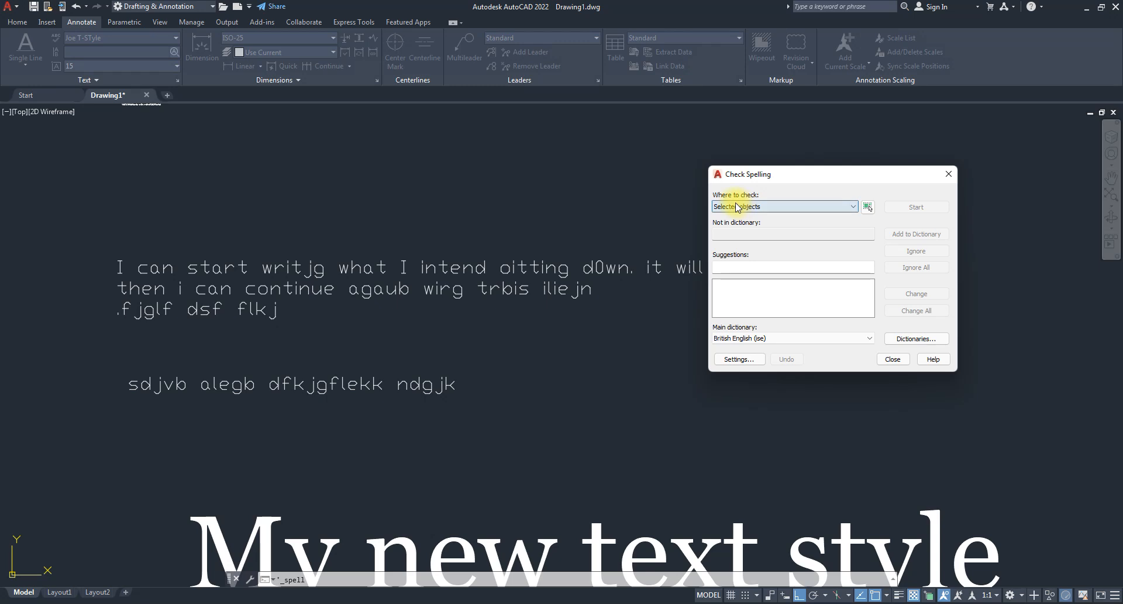
click(772, 207)
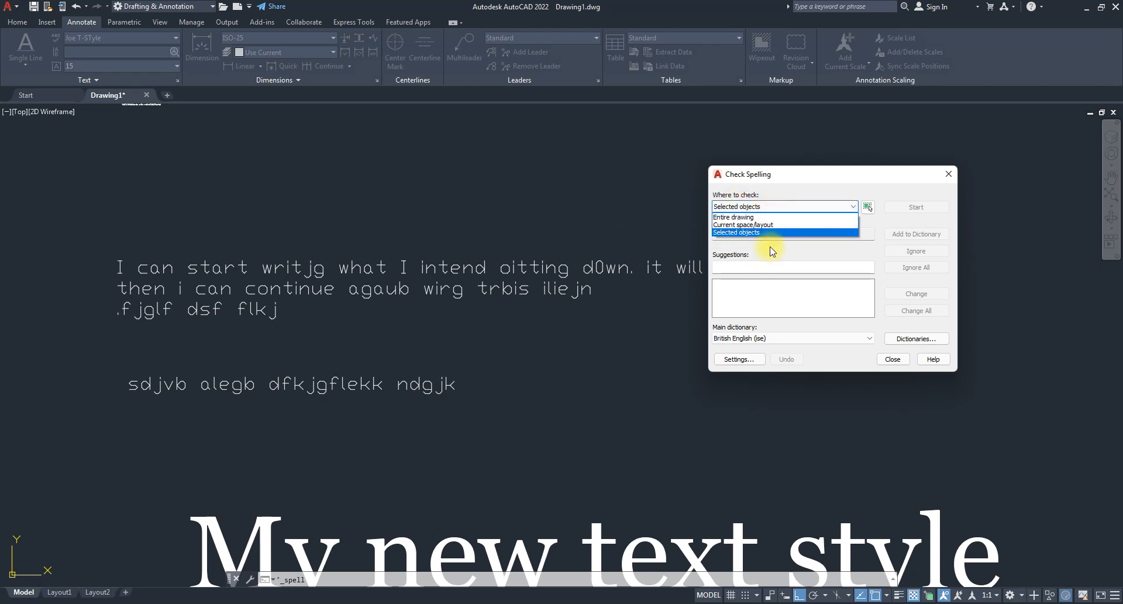
click(741, 233)
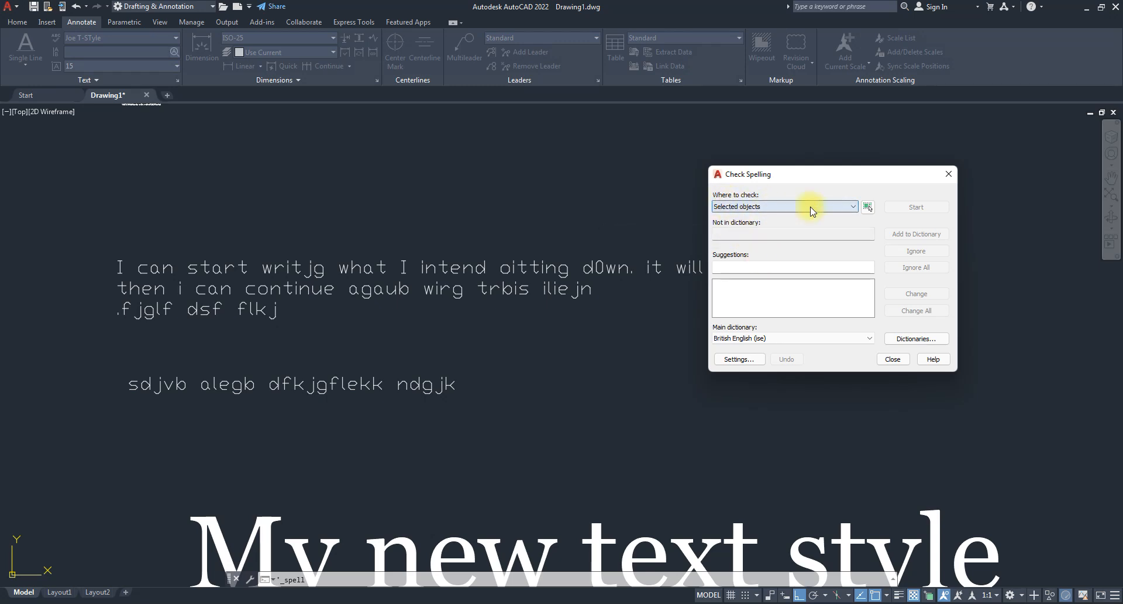
- Select the three-line note and the single line below it for the spelling check, keeping the notes unobstructed
click(867, 207)
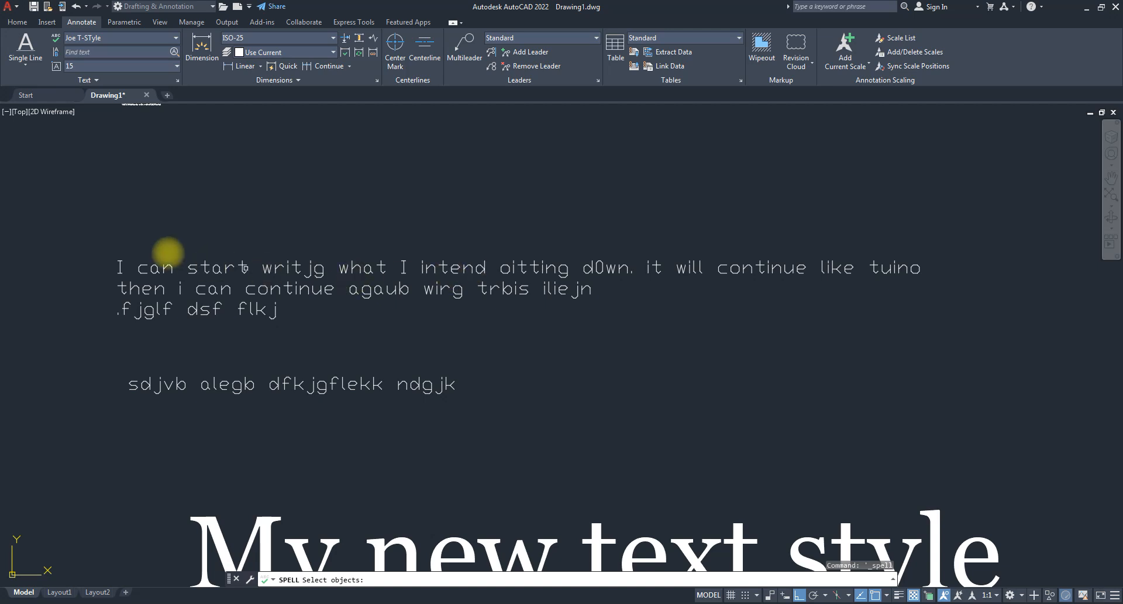
click(80, 225)
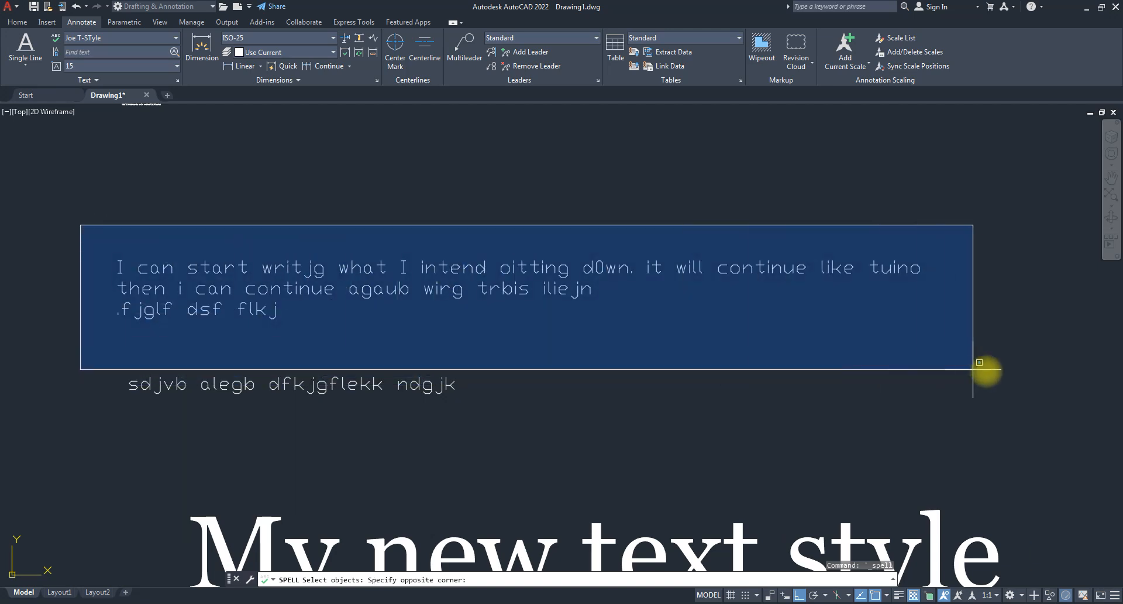
click(1001, 405)
key(Return)
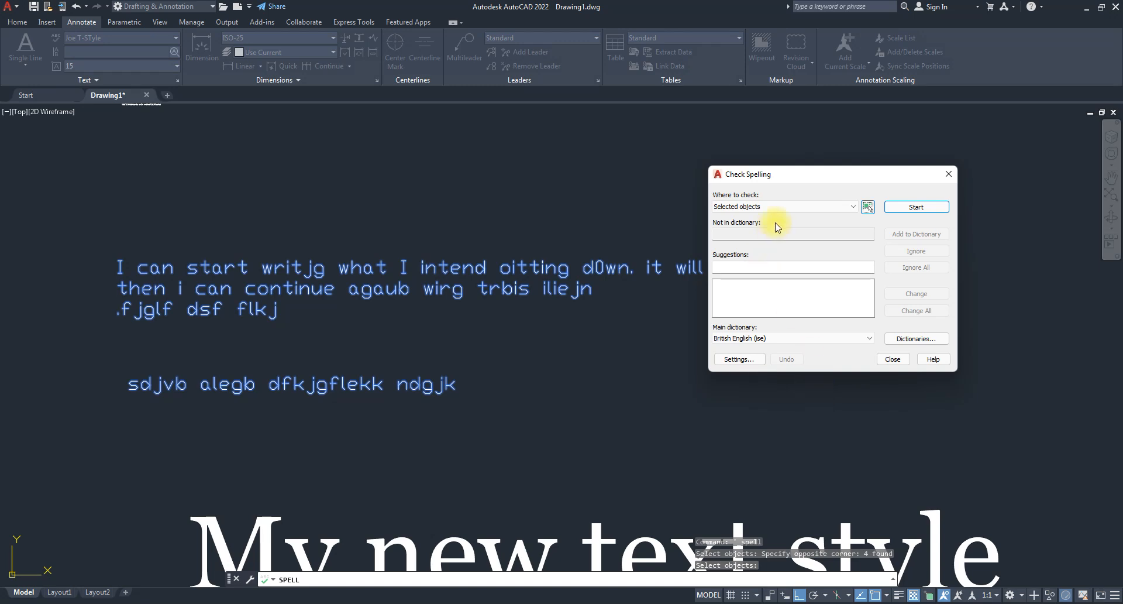
drag(807, 181, 885, 217)
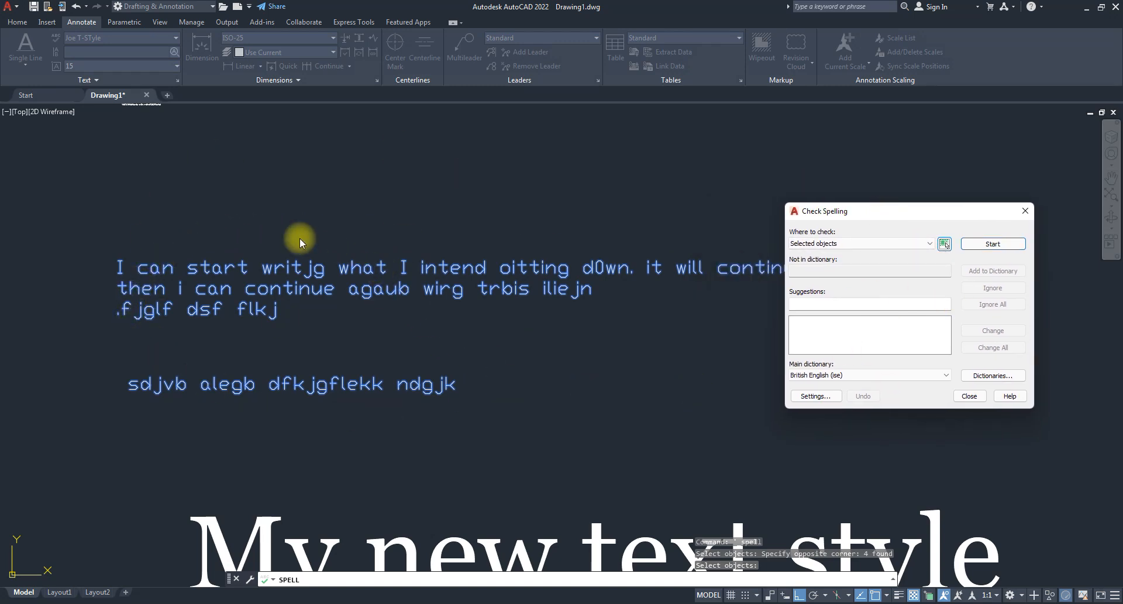
drag(872, 212, 857, 308)
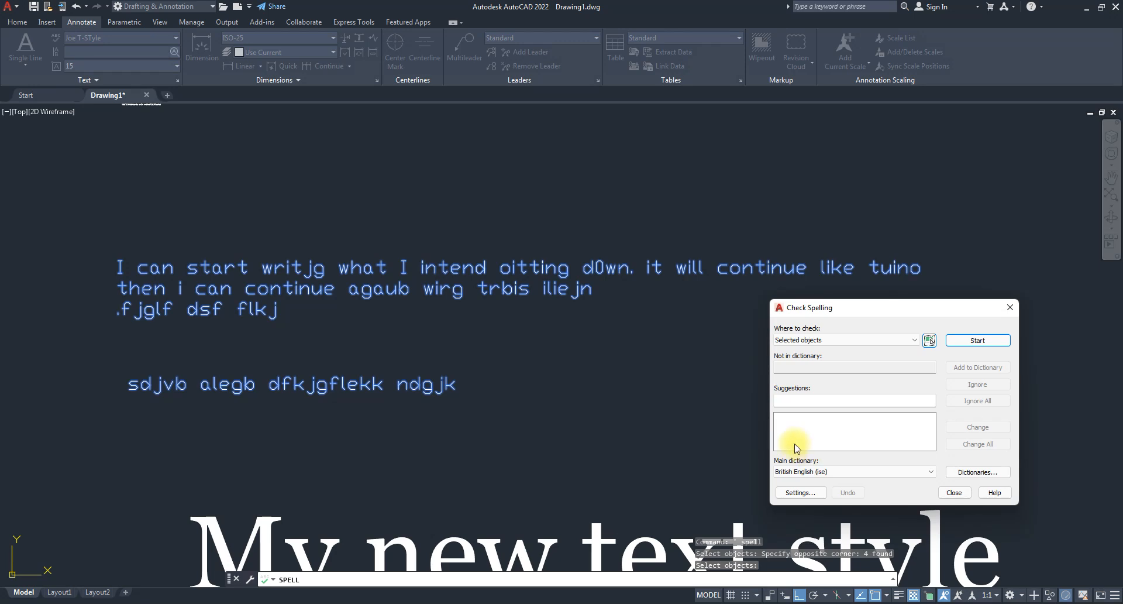
- View the languages available as main dictionary, then close the spelling check without running it
click(881, 474)
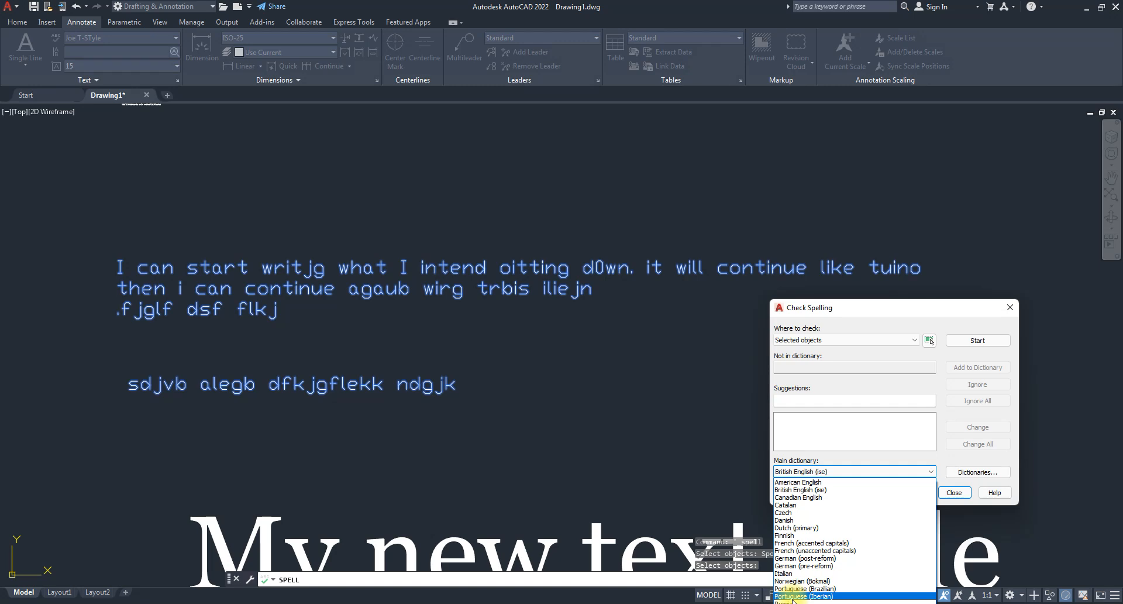
click(1009, 309)
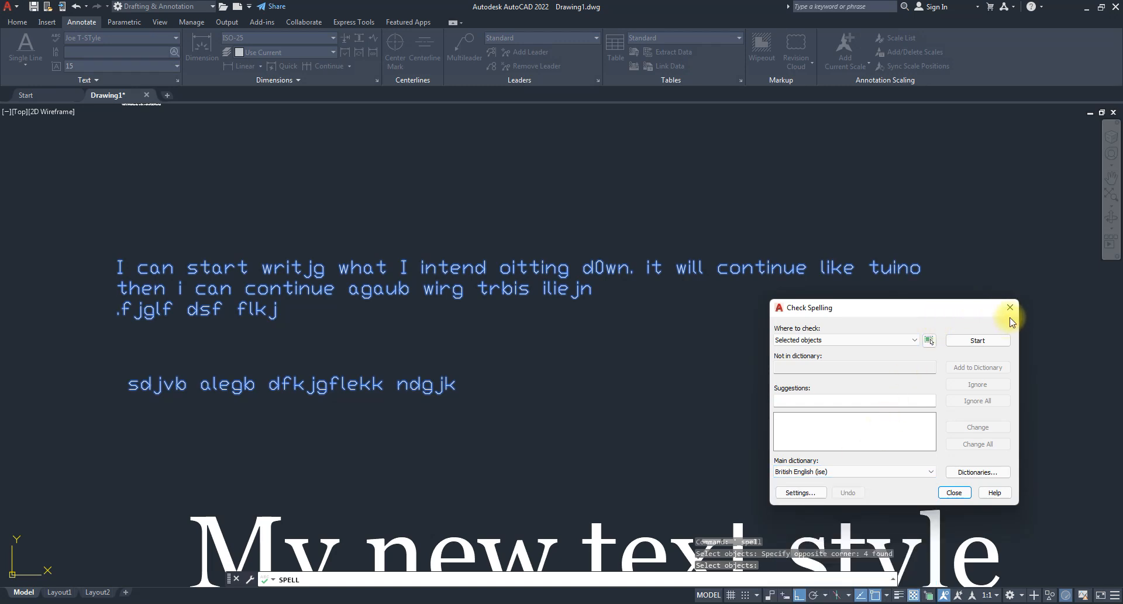
click(1009, 308)
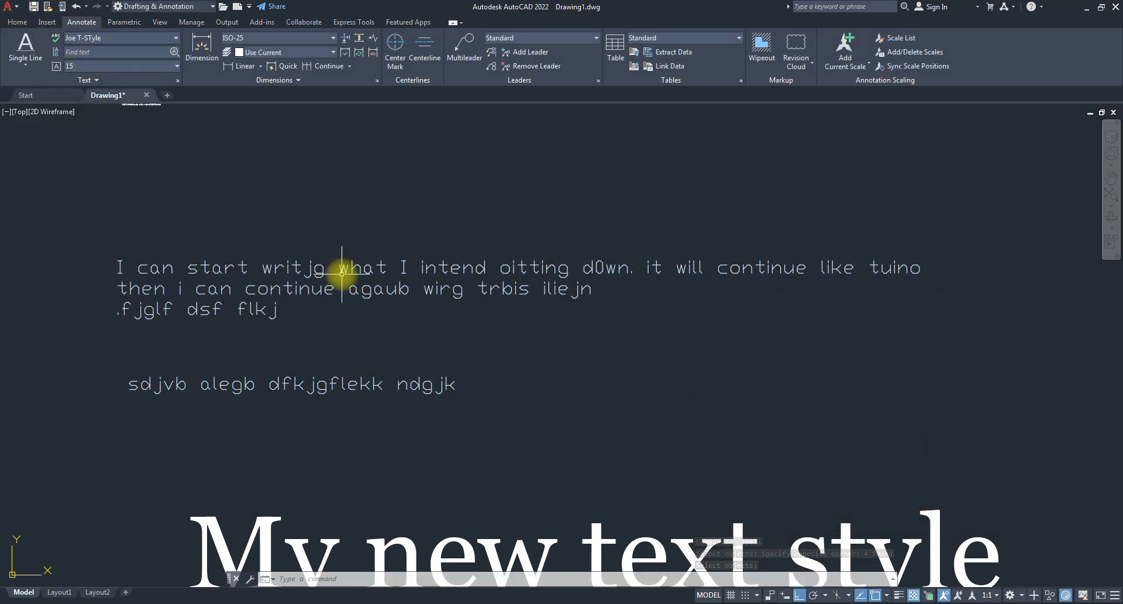
text(sp)
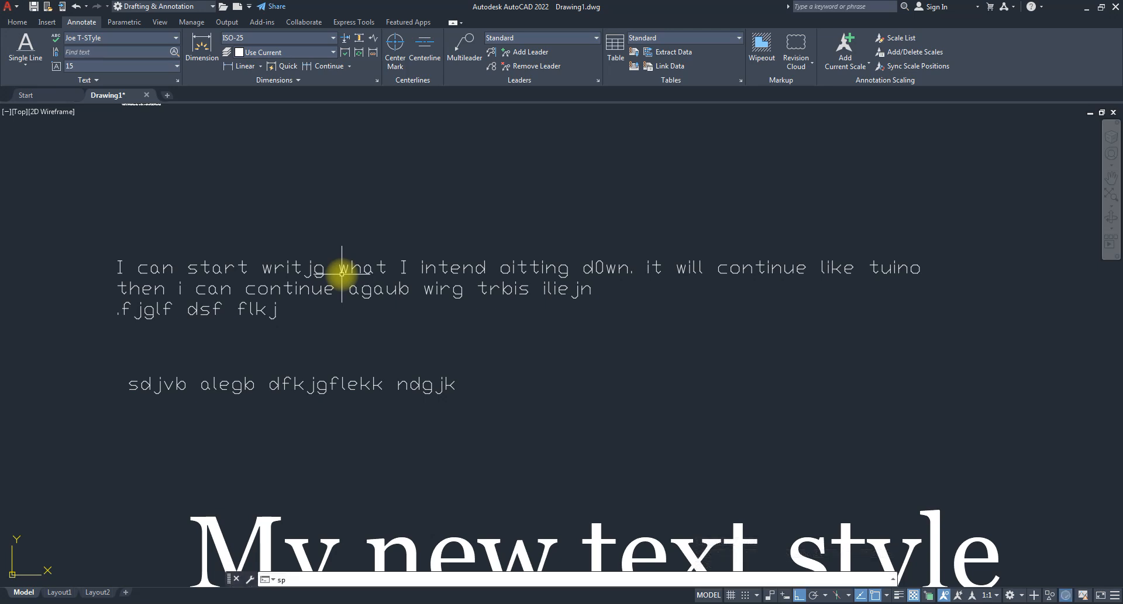
key(Return)
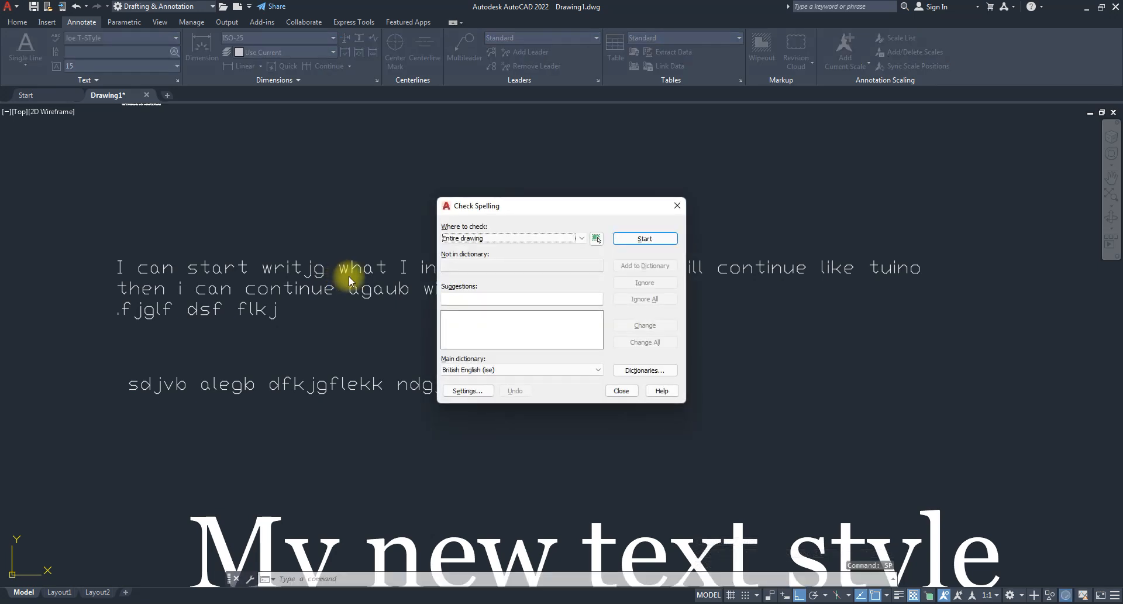
click(677, 205)
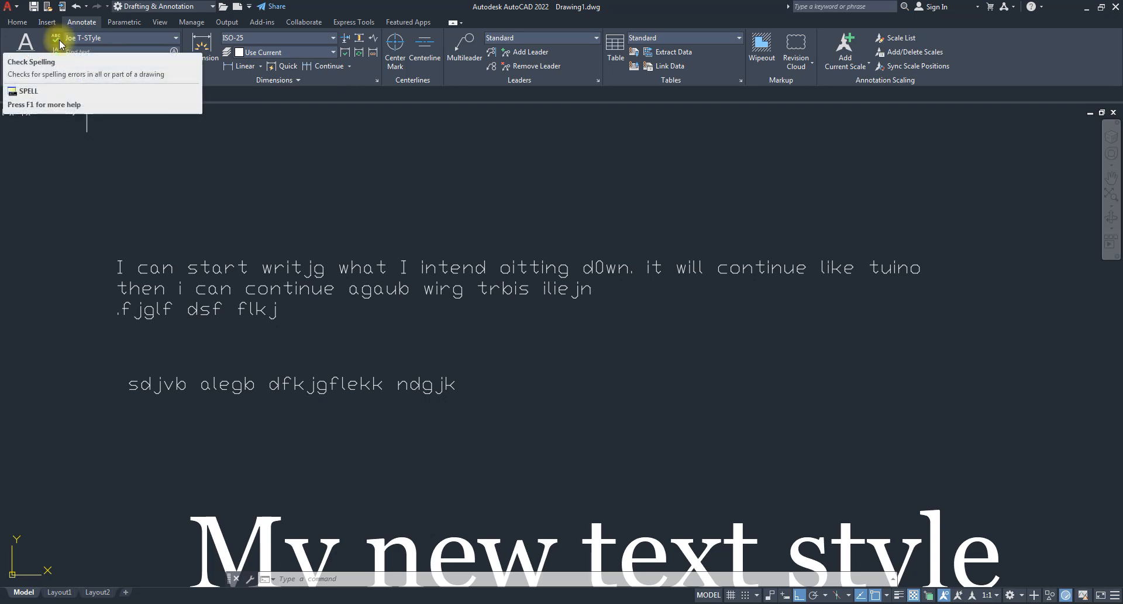
- Start a spelling check of the current space/layout
click(58, 41)
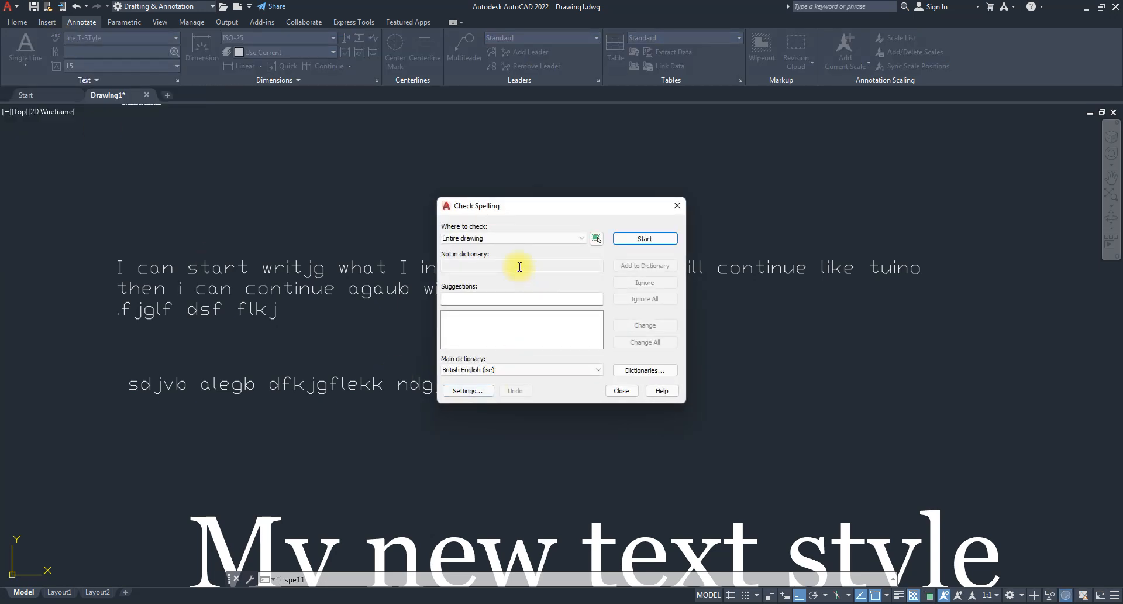
drag(534, 208, 870, 311)
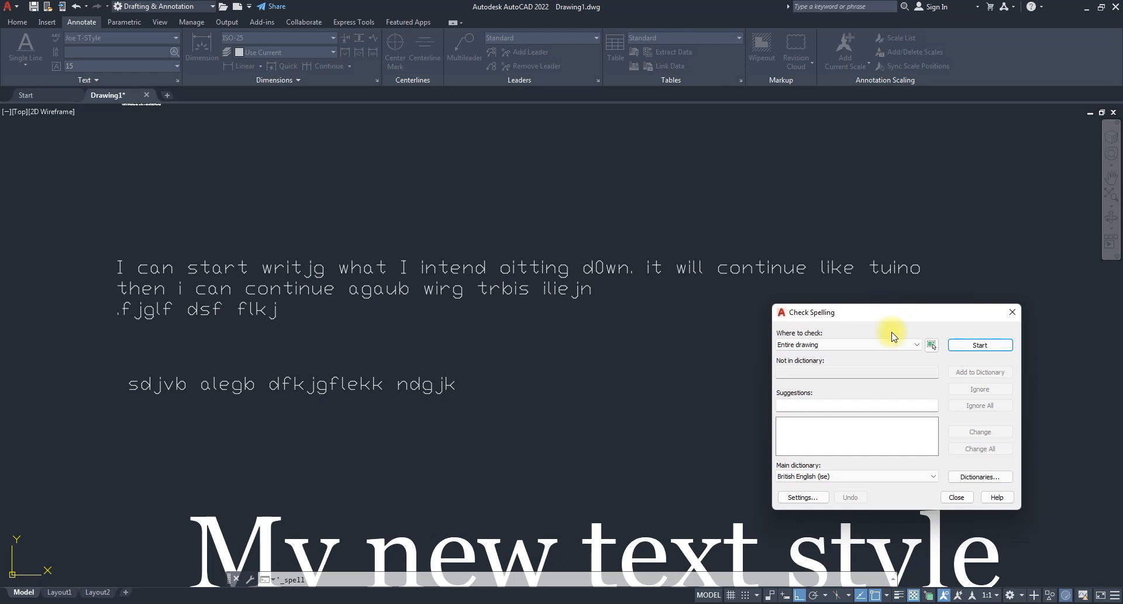
click(842, 345)
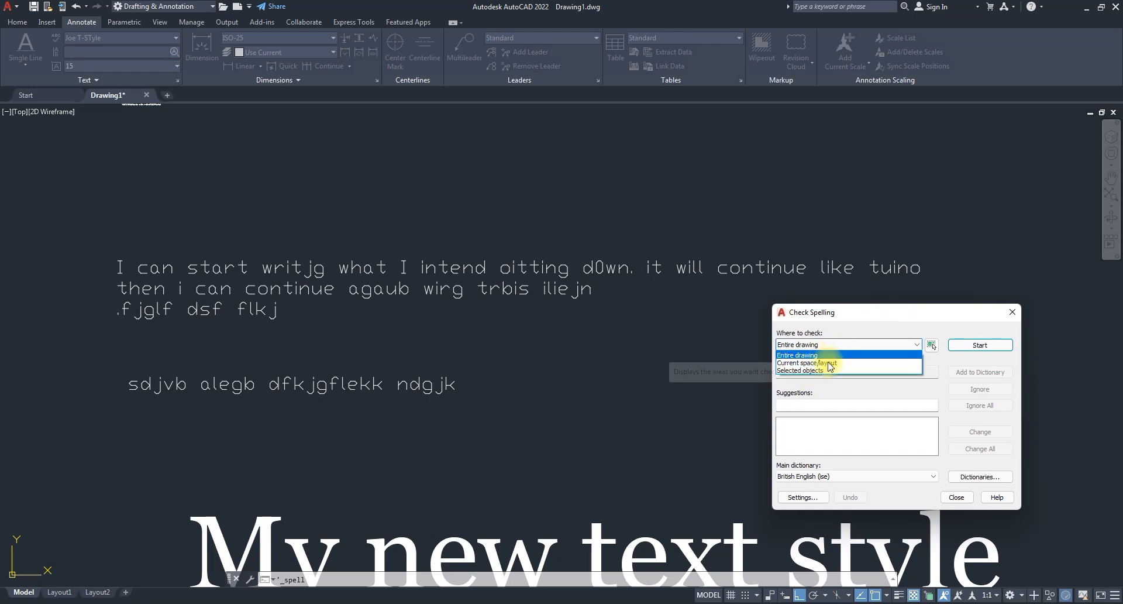
click(810, 362)
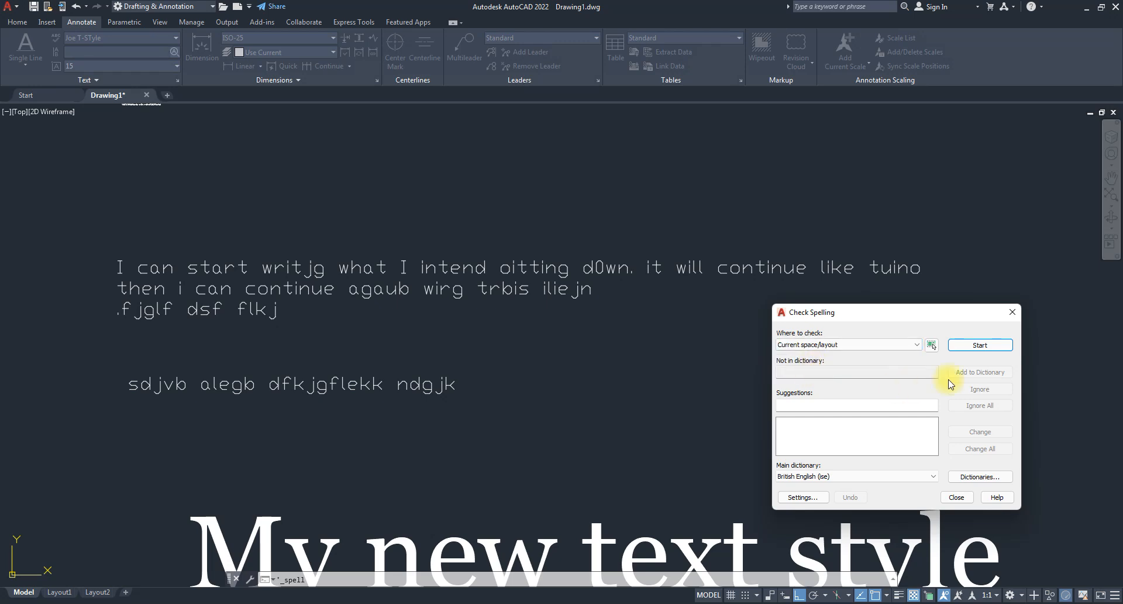
click(980, 345)
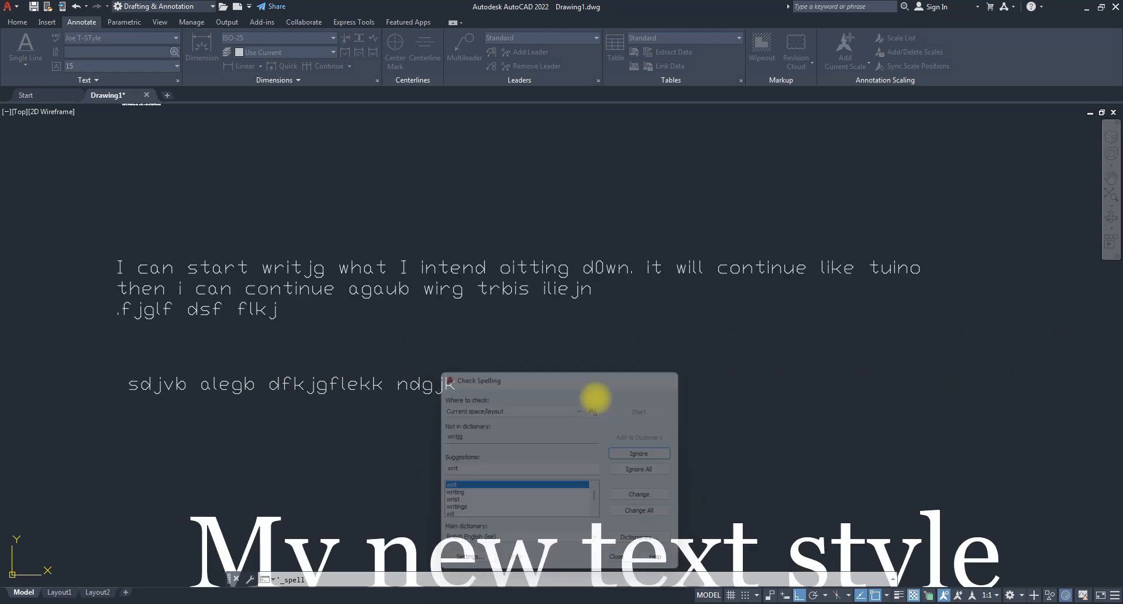
- Set up a new spelling check for selected objects and select the three-line note beginning "I can start"
click(56, 38)
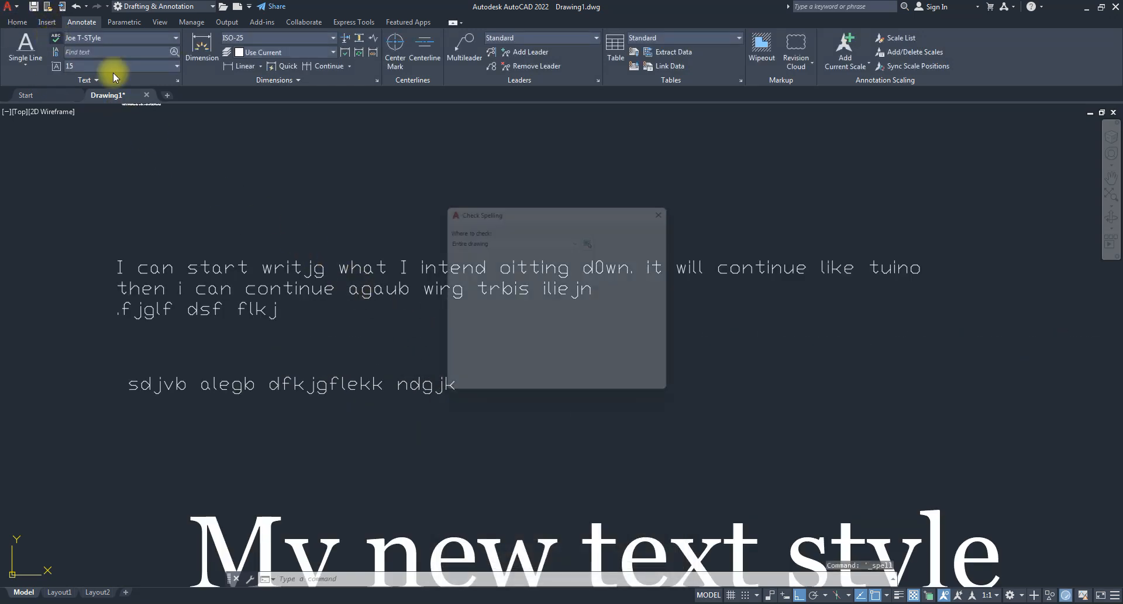
drag(581, 212, 934, 306)
click(916, 343)
click(842, 370)
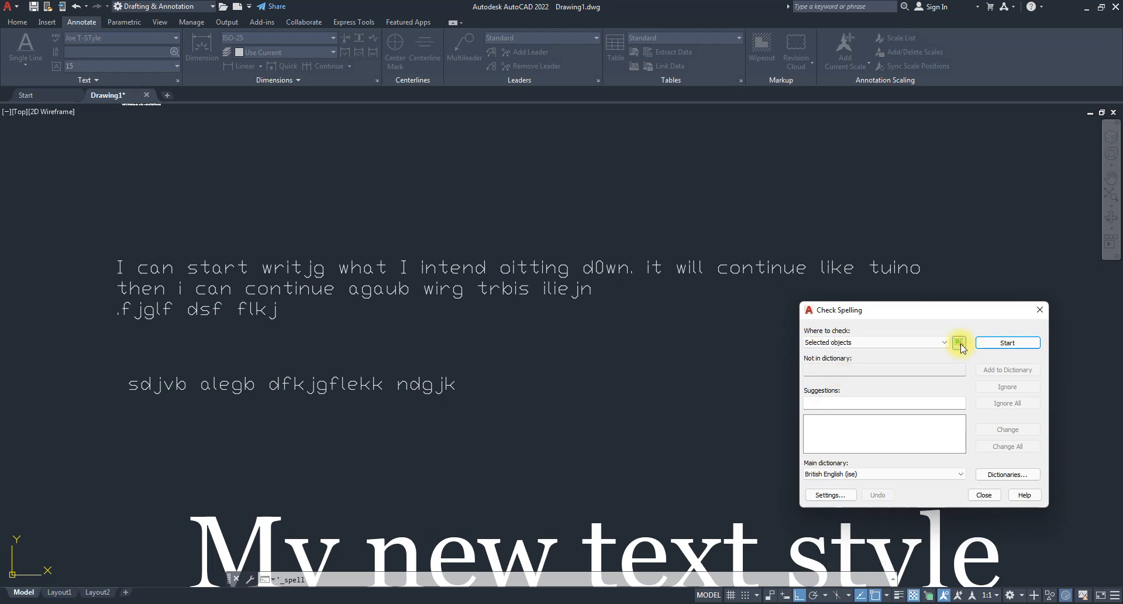
click(959, 343)
click(76, 200)
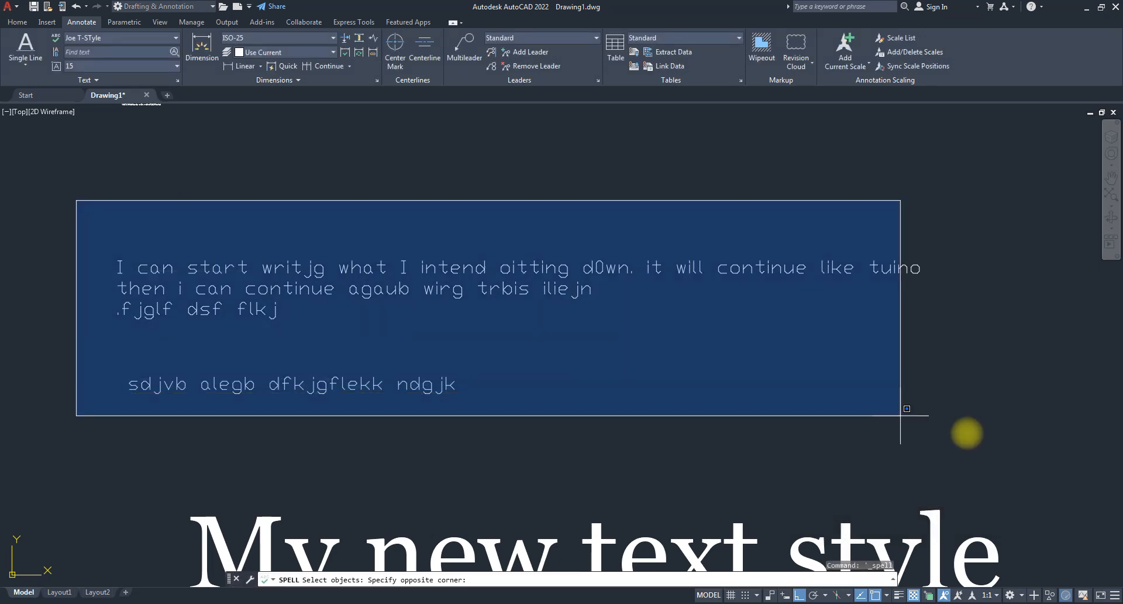
click(1036, 336)
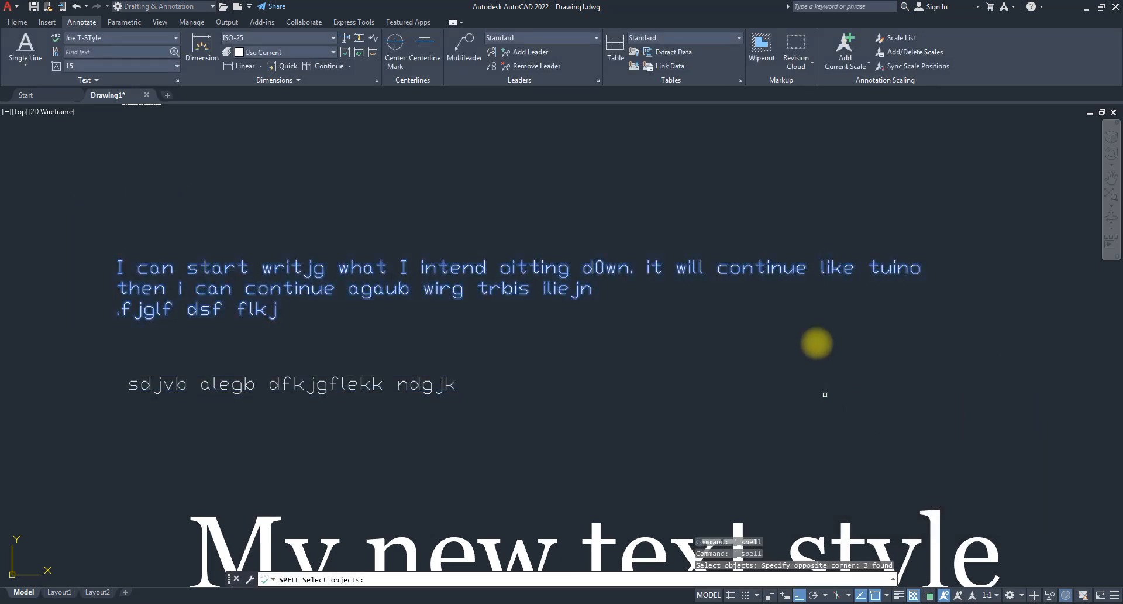
key(Return)
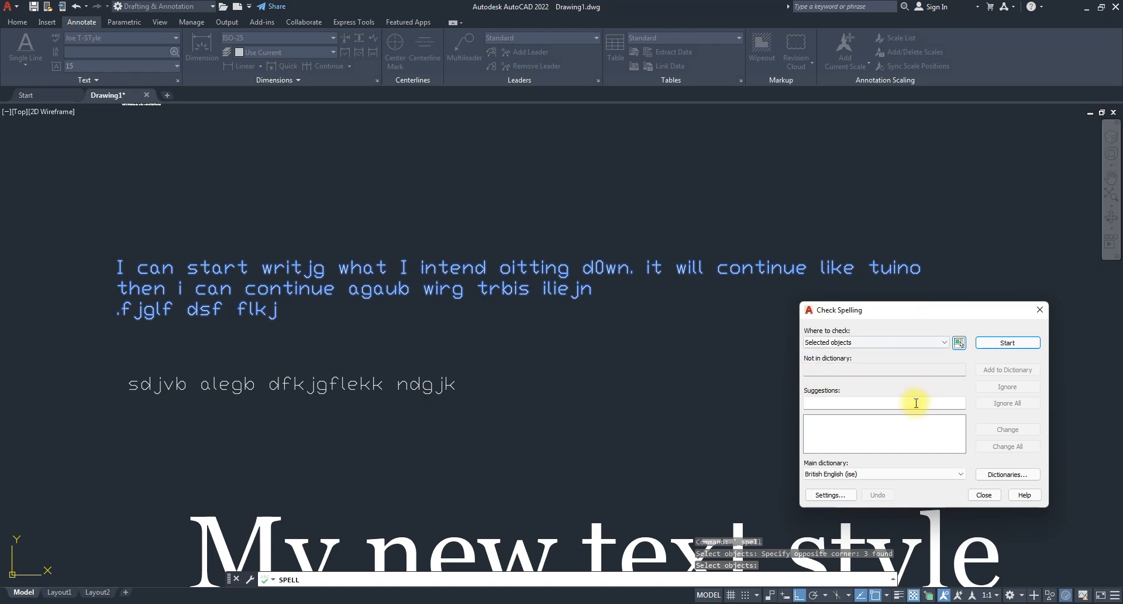
- Choose British English (ise) as the main dictionary and move the spelling dialog clear of the note
click(864, 474)
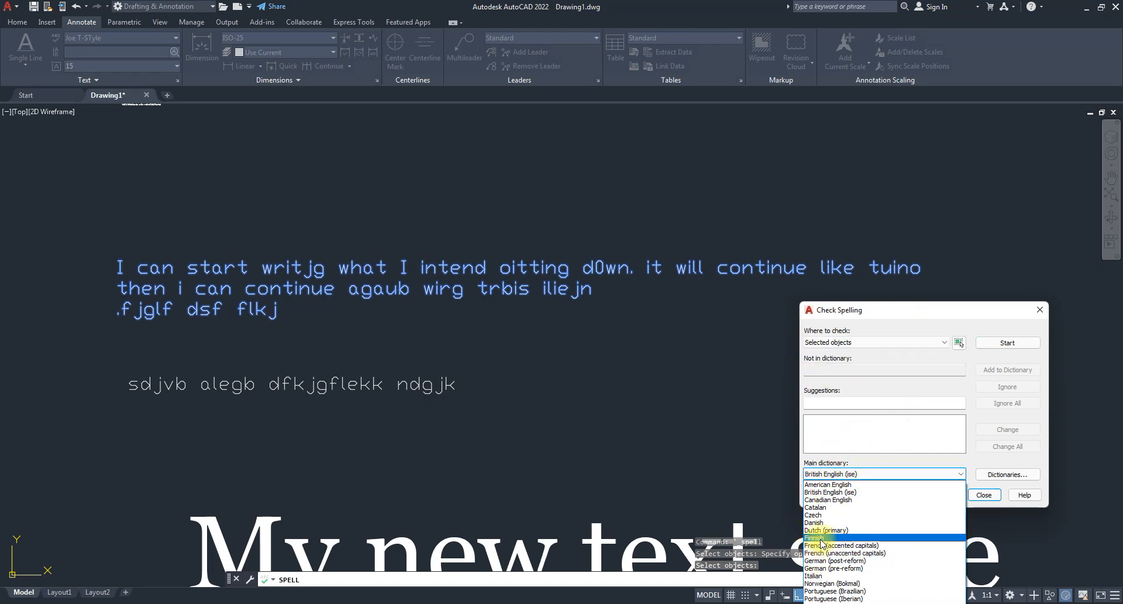
click(841, 492)
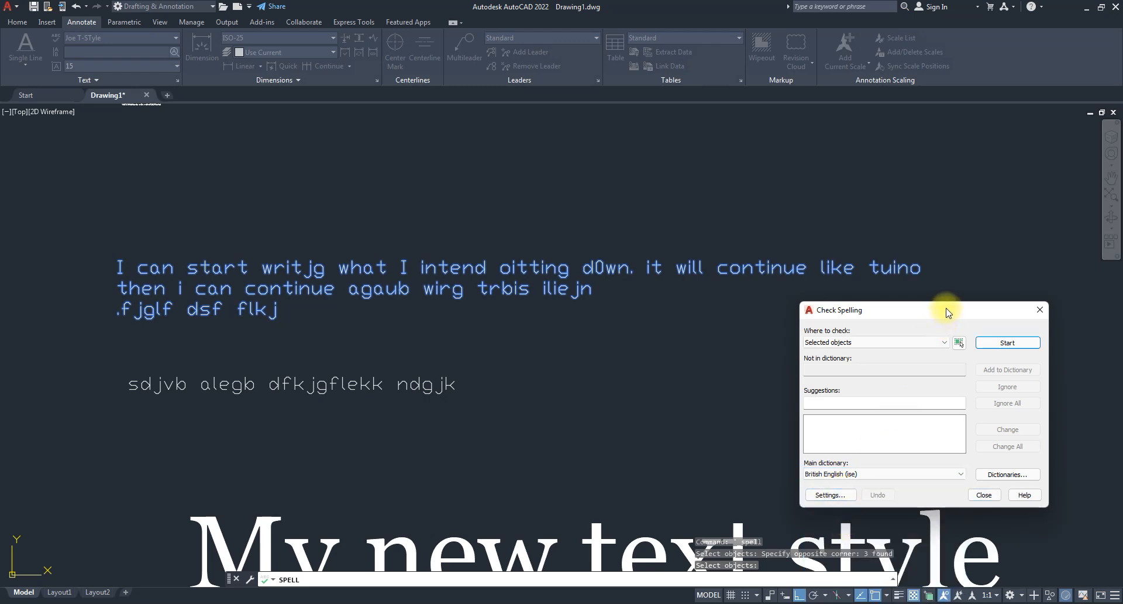
drag(948, 313, 959, 298)
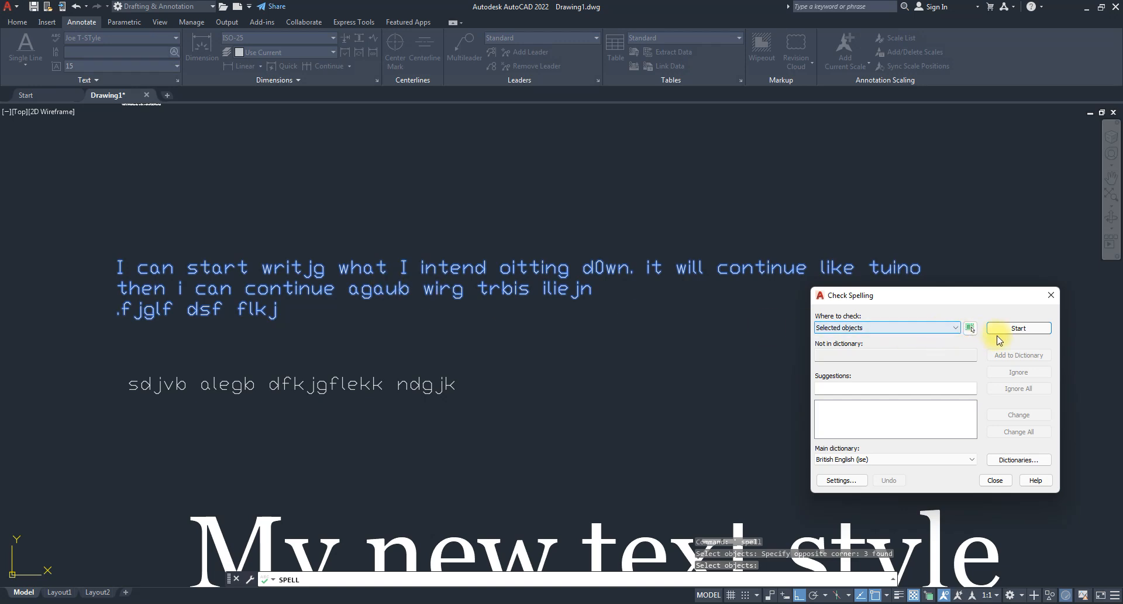
- Run the spelling check on the selected note, ignoring the flagged words "fjglf" and "dsf", and close the check
click(1017, 329)
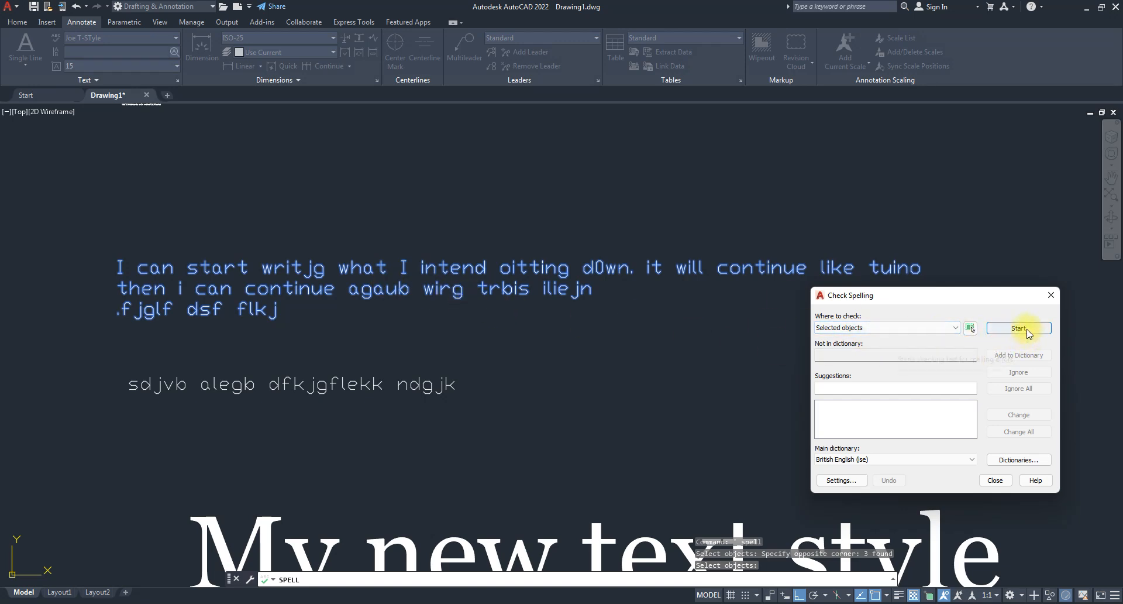
click(1018, 328)
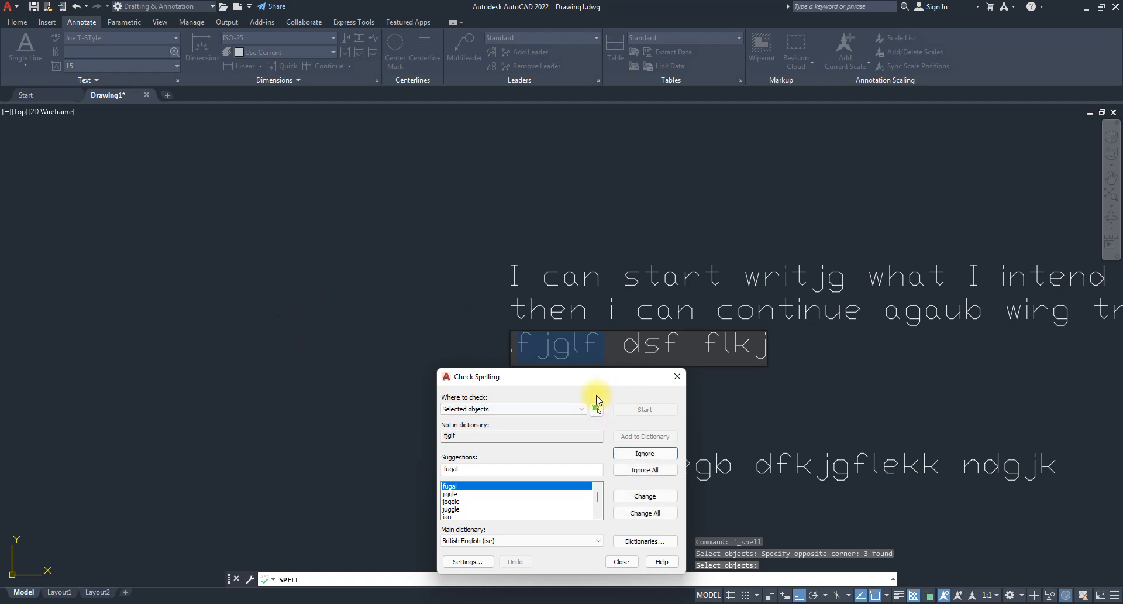
drag(583, 380, 305, 204)
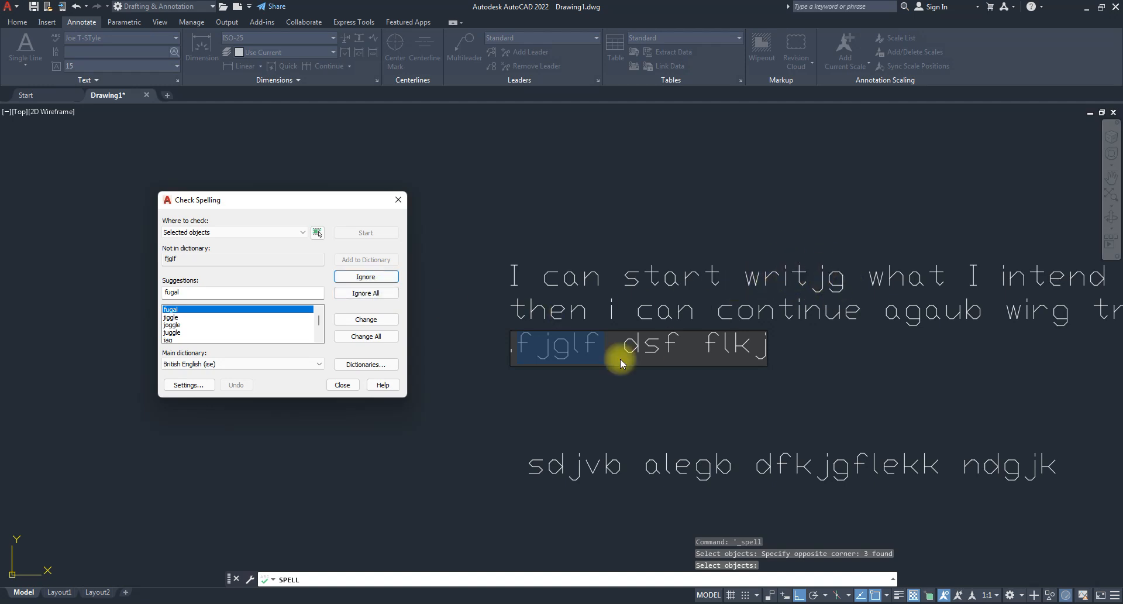
click(366, 277)
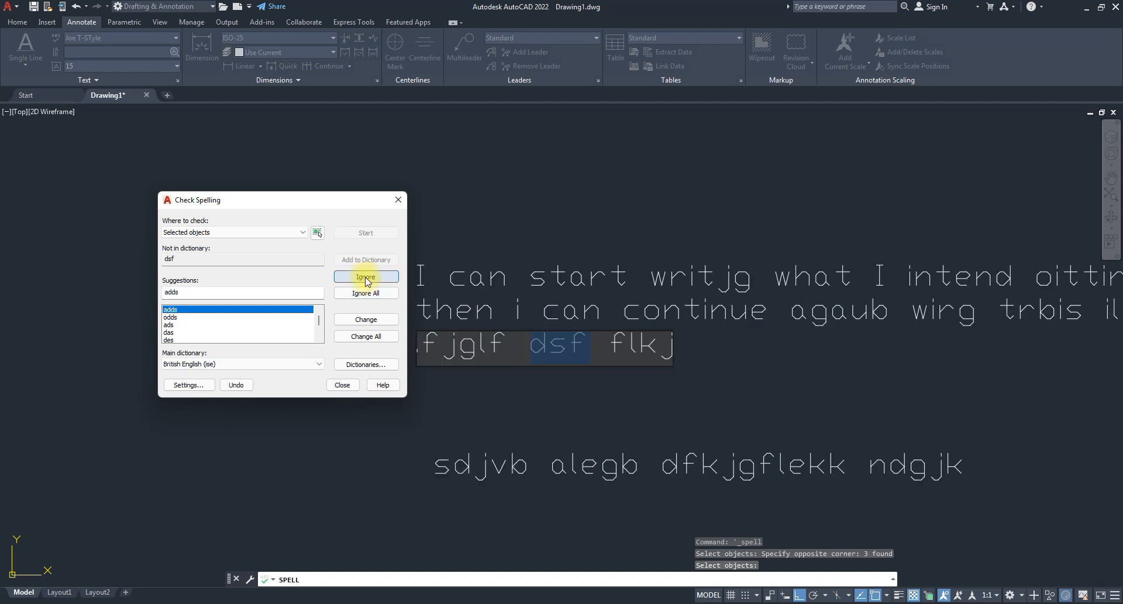
click(366, 277)
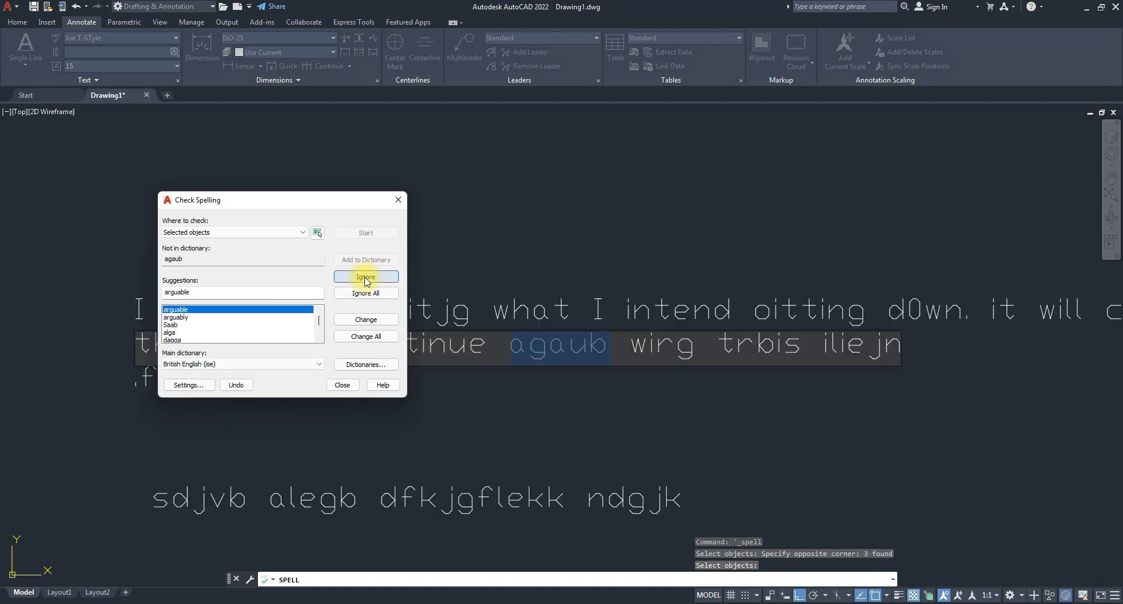
click(402, 201)
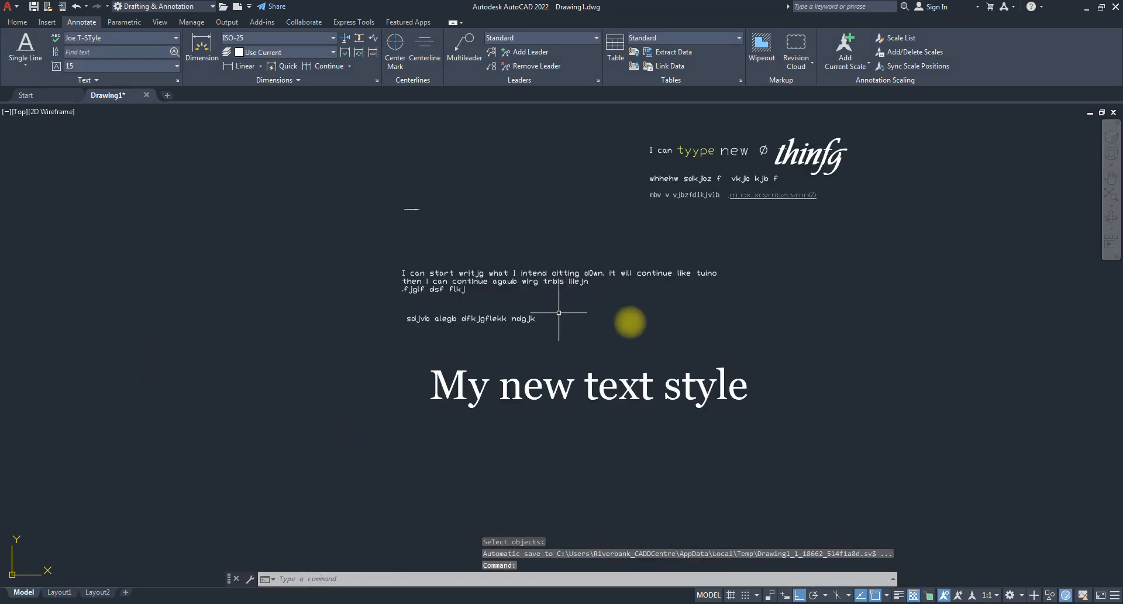
click(736, 308)
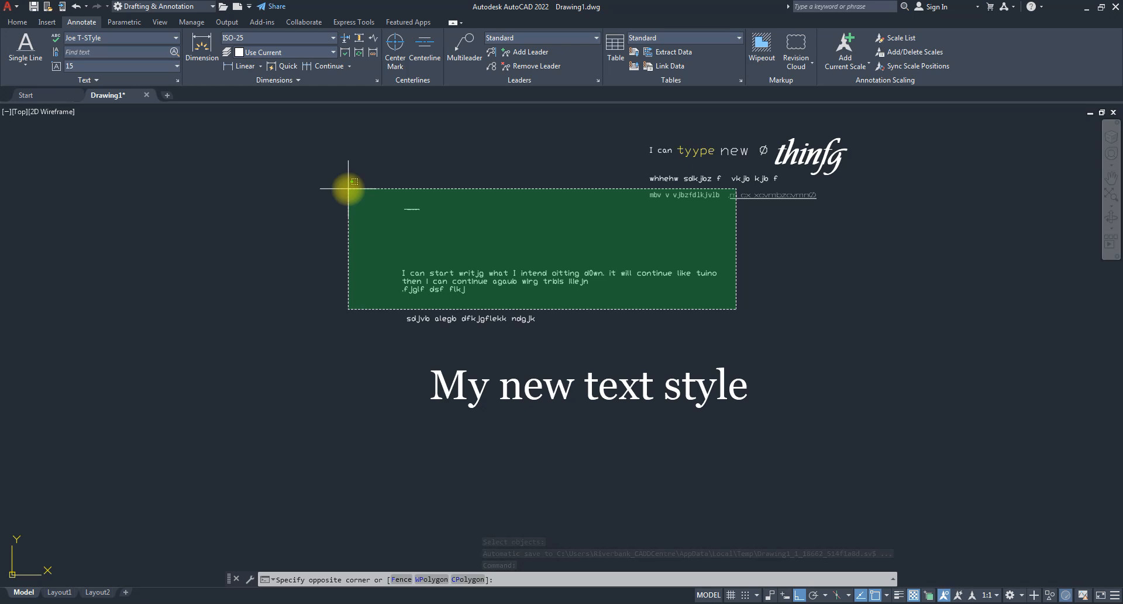
click(683, 297)
click(340, 244)
click(766, 306)
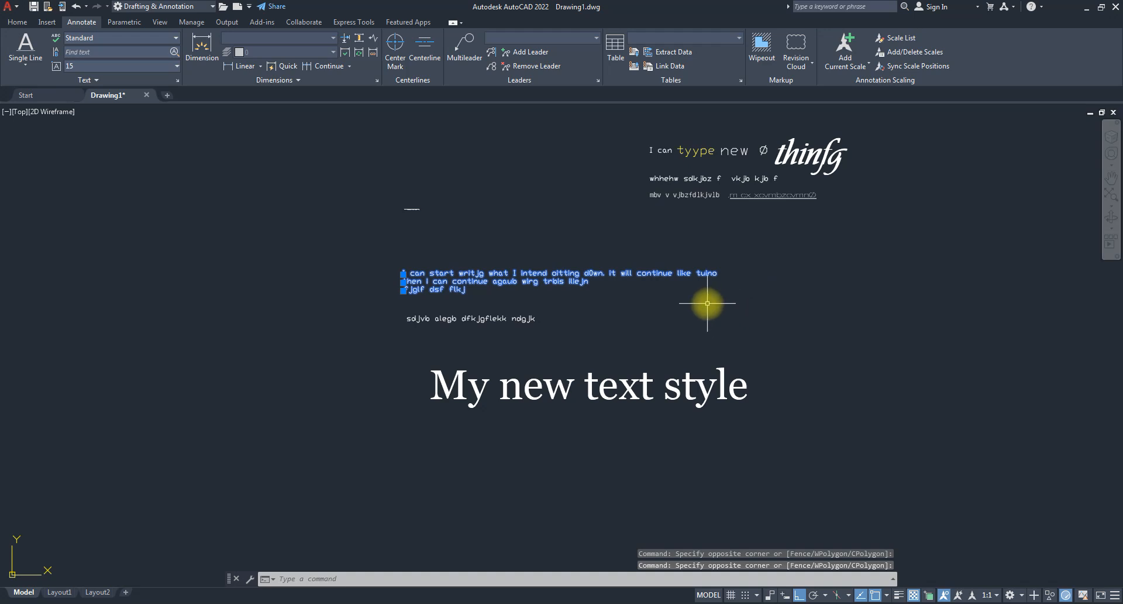
key(Escape)
text(SP)
key(Return)
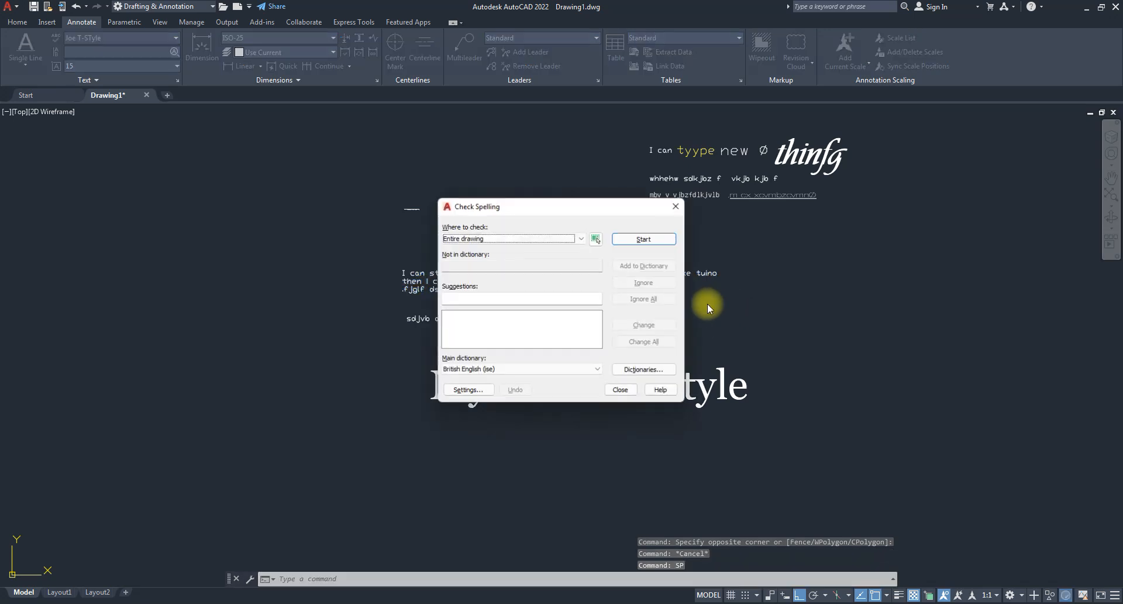
drag(594, 209, 920, 219)
click(870, 250)
click(805, 274)
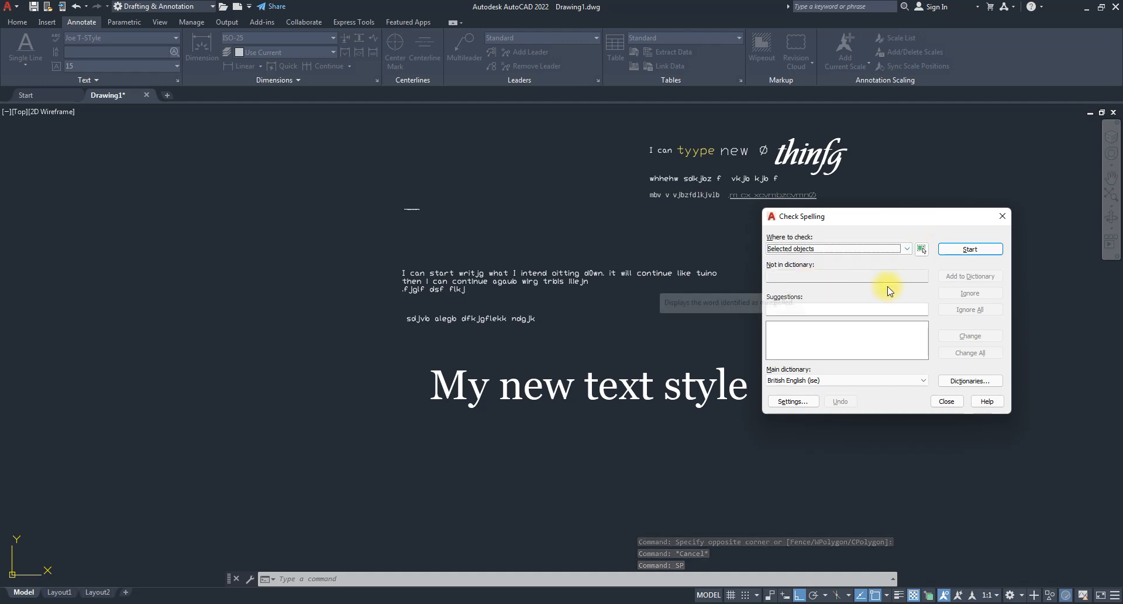
click(922, 249)
click(379, 243)
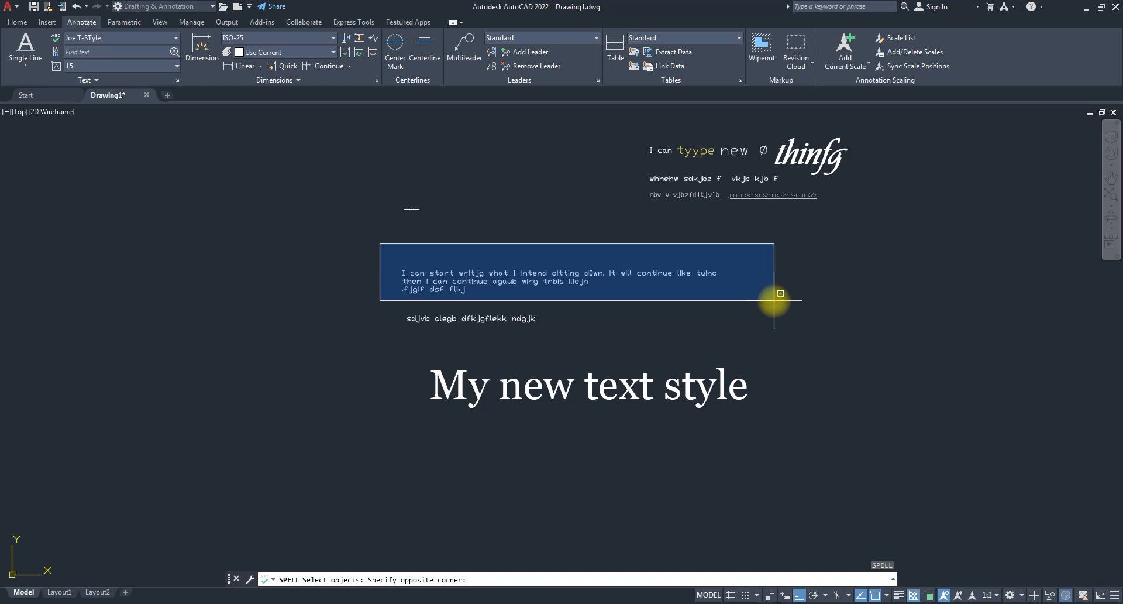
key(Escape)
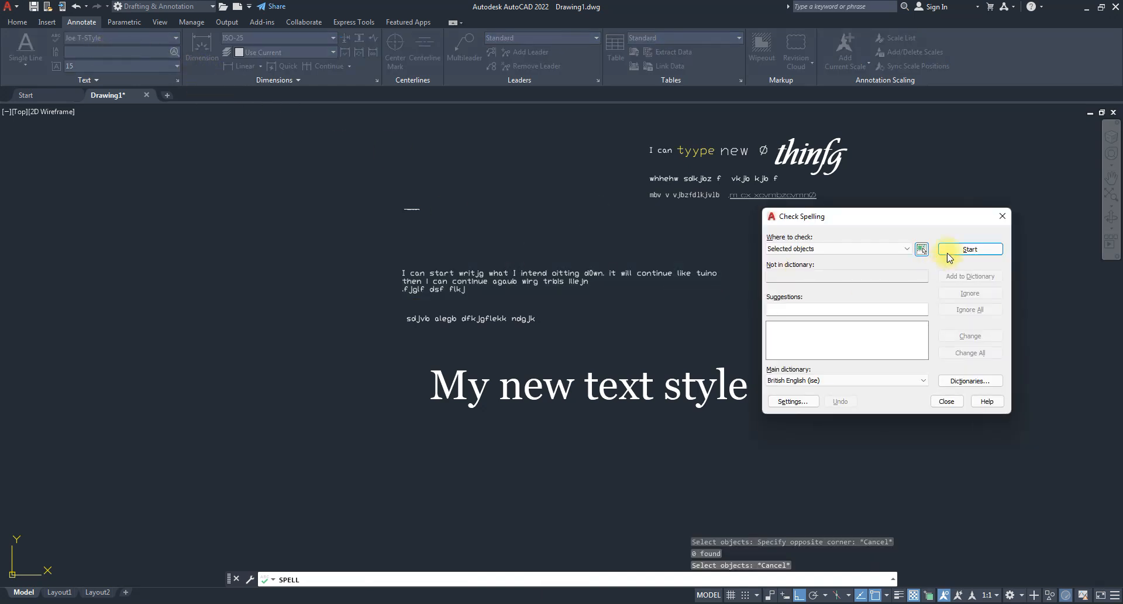
click(1002, 215)
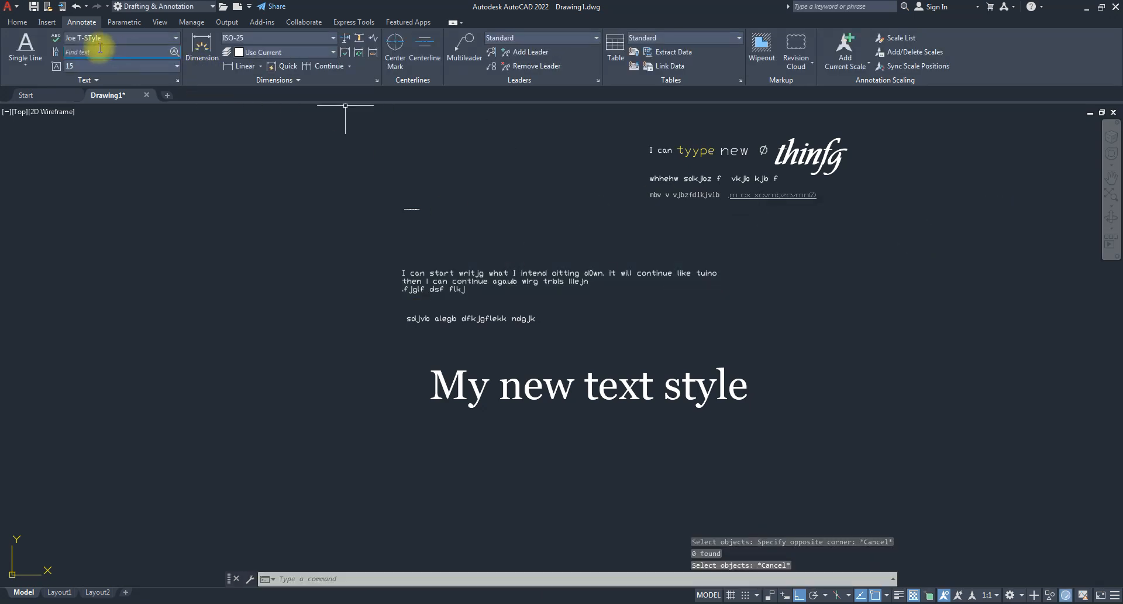
- Start a new spelling check and limit where it checks to selected objects
click(56, 38)
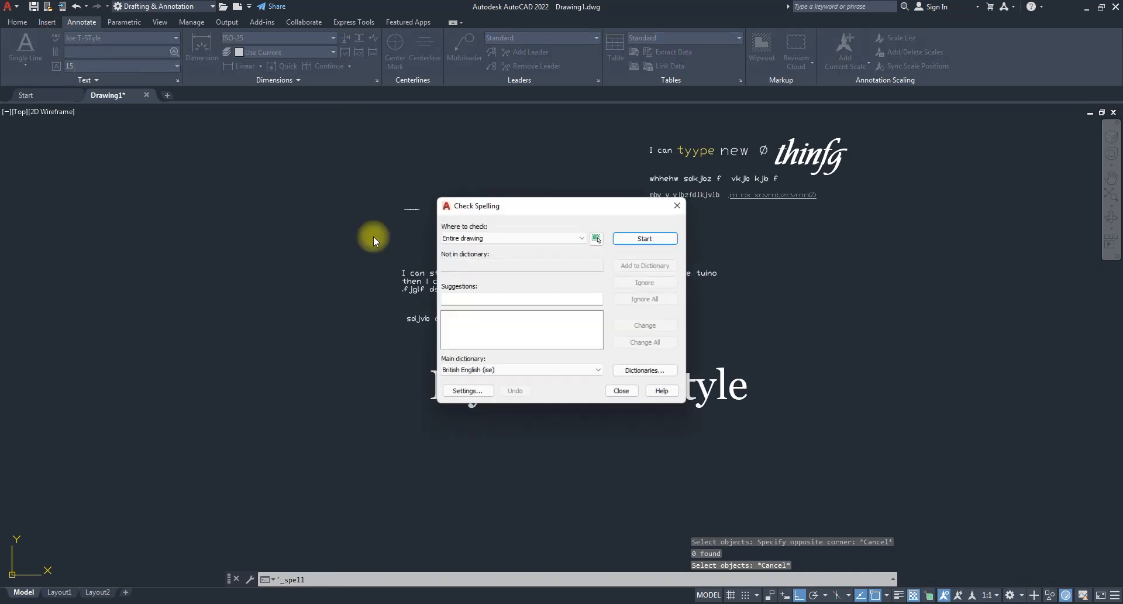
click(558, 239)
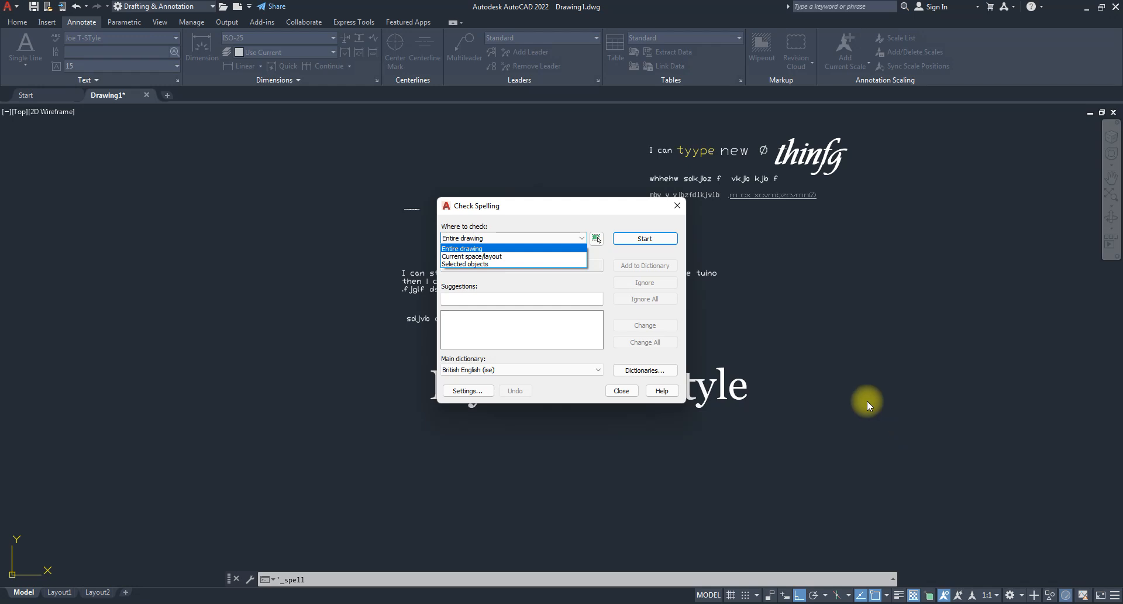
click(463, 264)
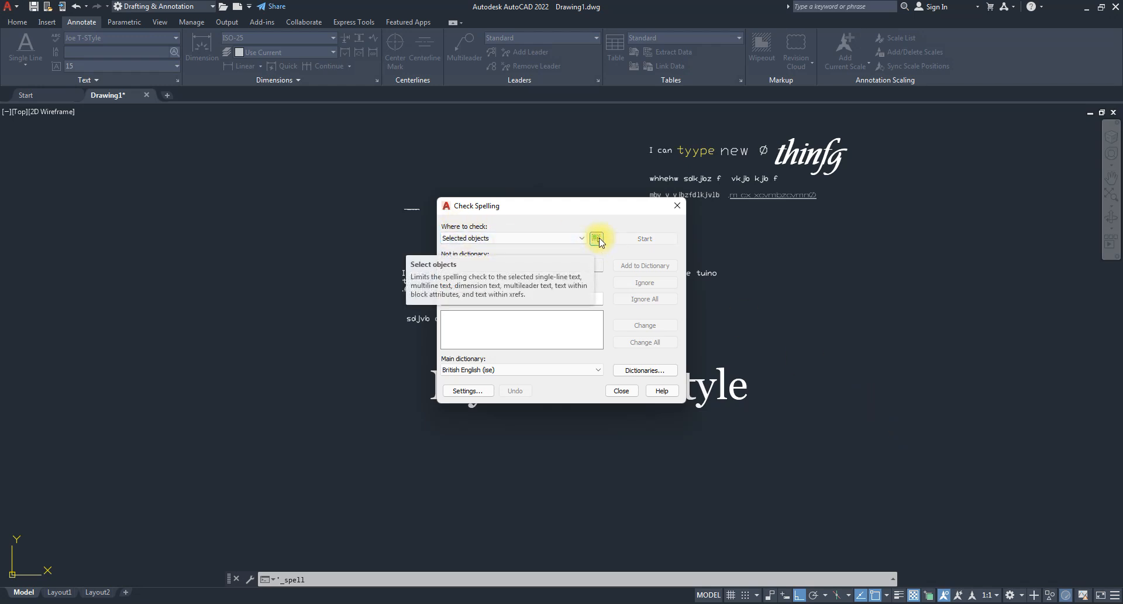
click(489, 239)
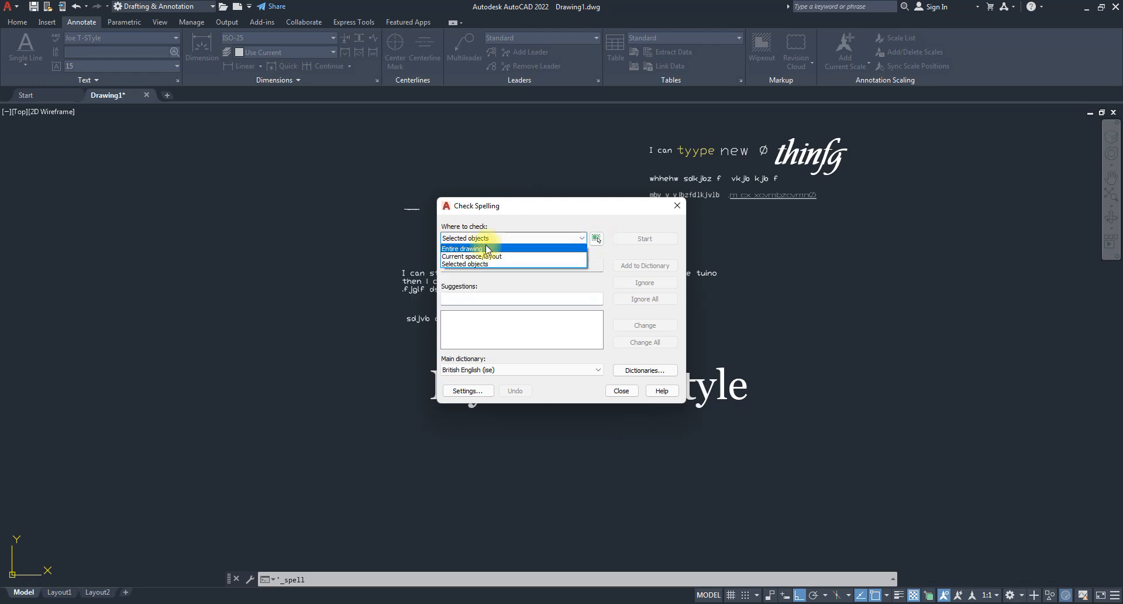
click(465, 248)
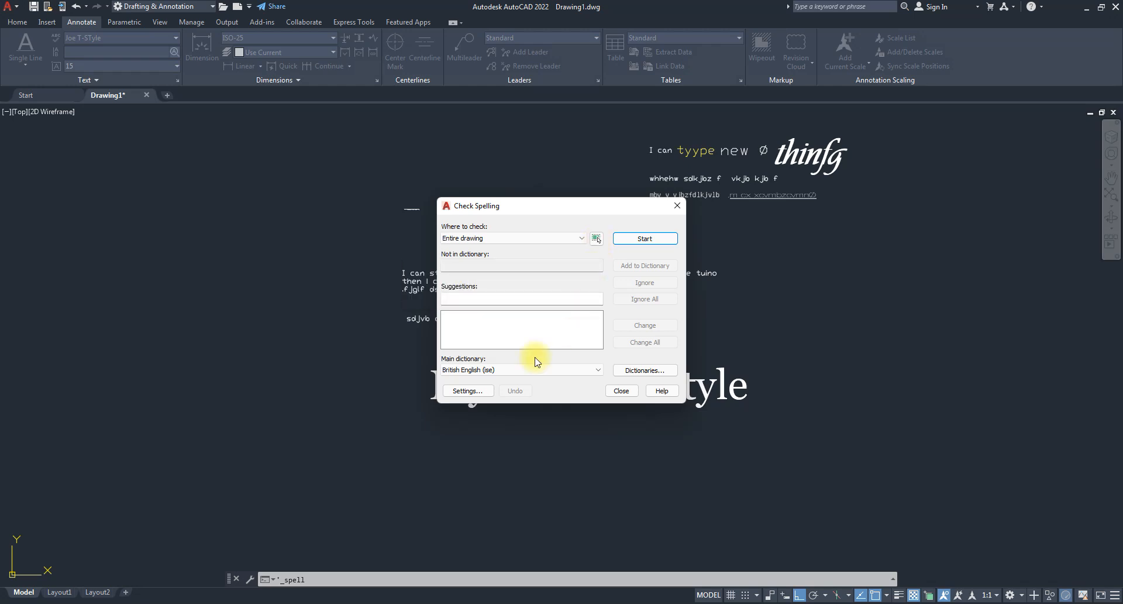
click(494, 238)
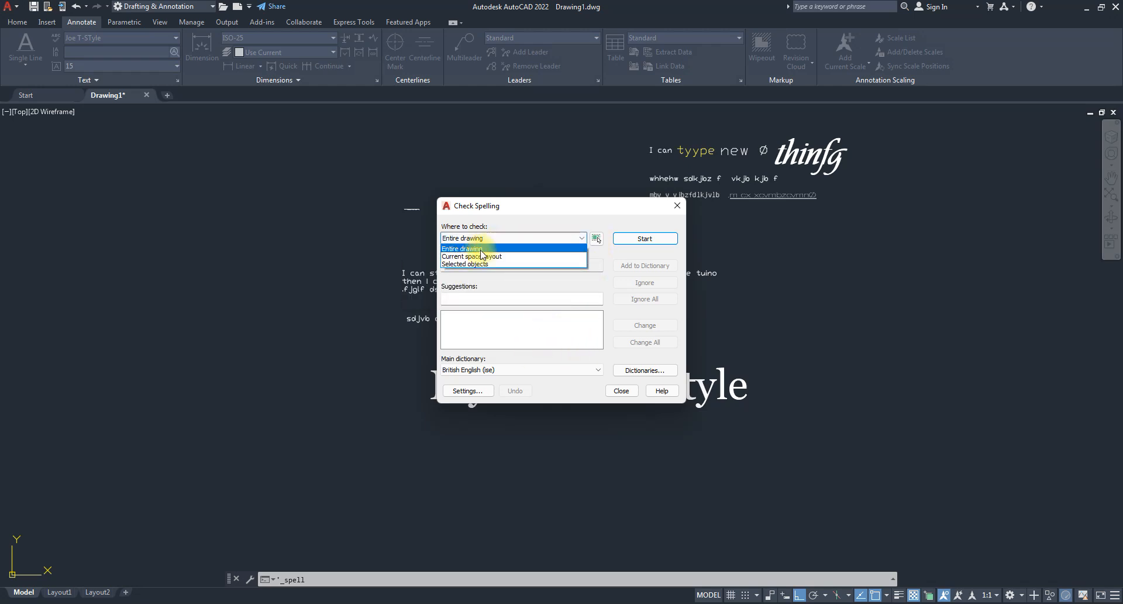
click(462, 264)
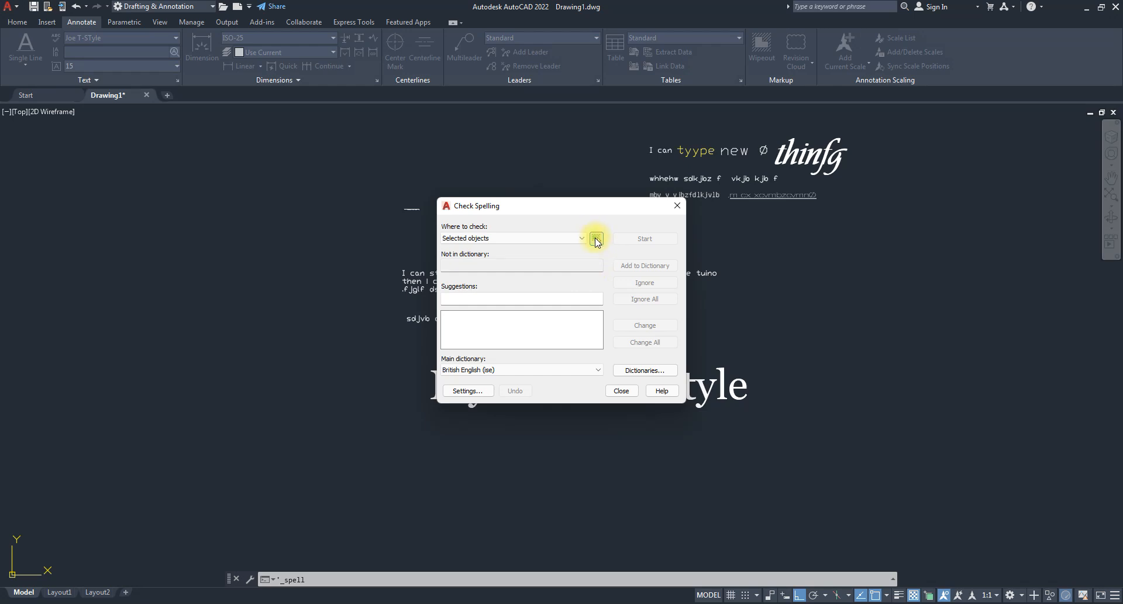
- Select the three-line note beginning "I can start" for checking and move the spelling dialog clear of it
click(597, 242)
click(370, 246)
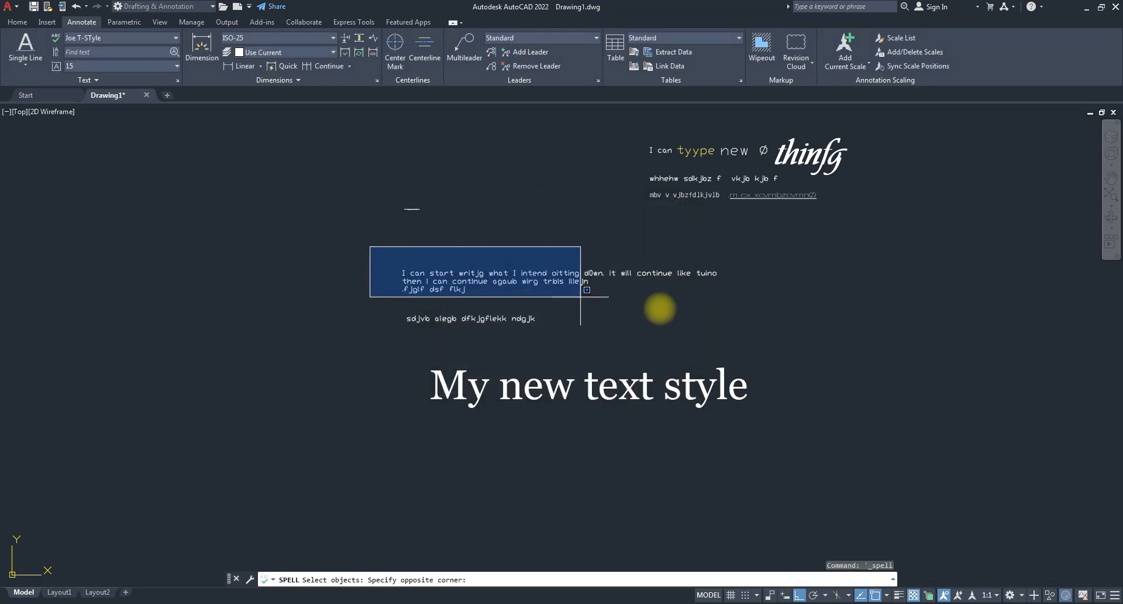
click(765, 314)
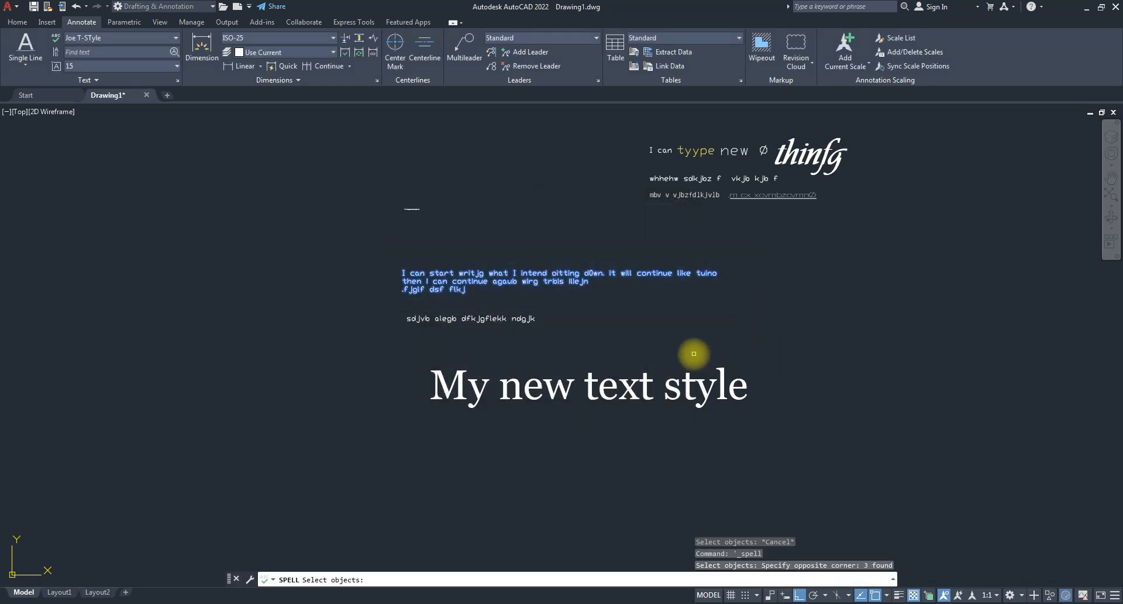
key(Return)
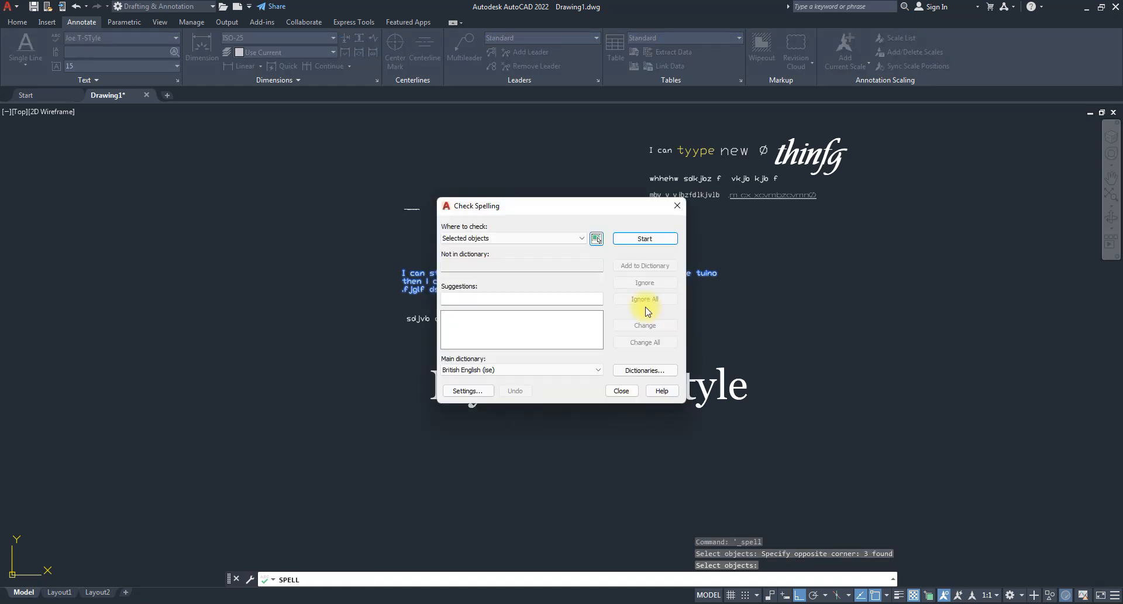
drag(587, 206, 942, 225)
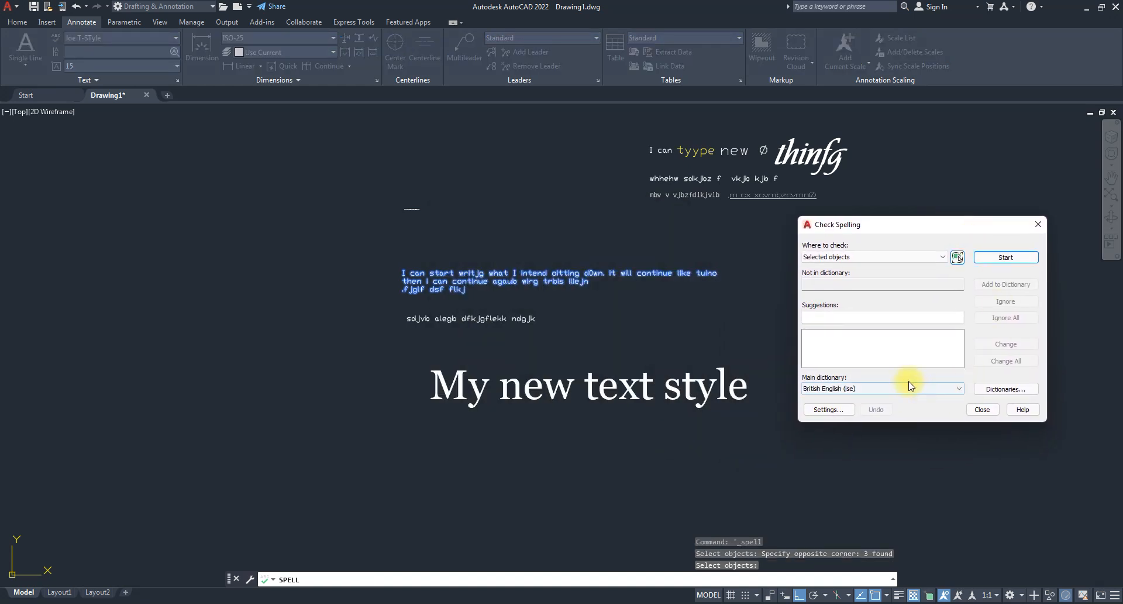
- Choose British English (ise) as the main dictionary and start checking the note, keeping the dialog clear of the text
click(864, 391)
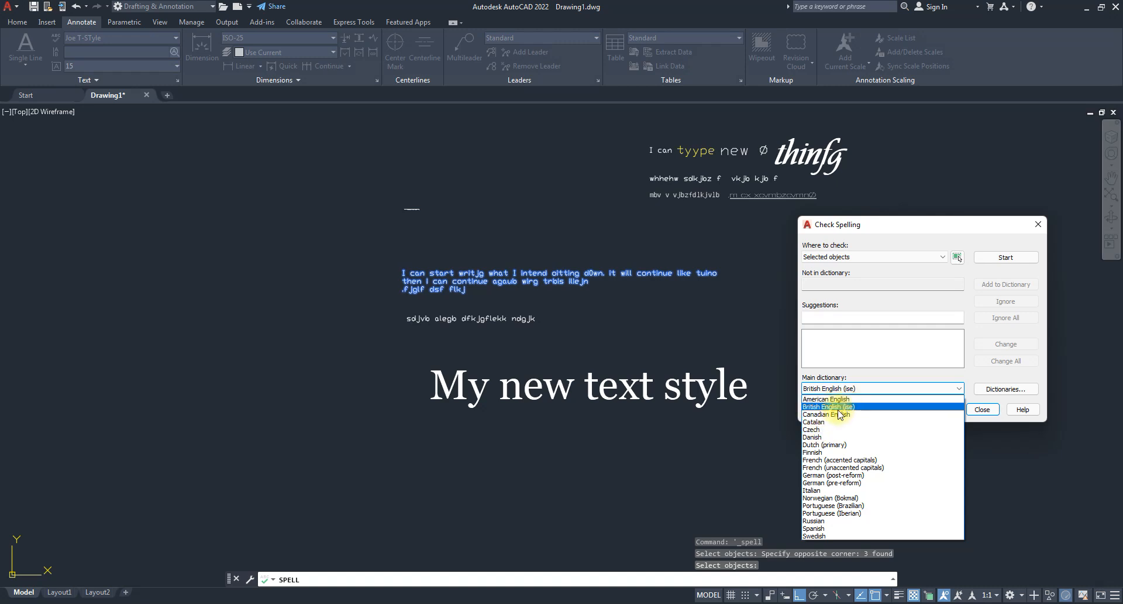
click(822, 407)
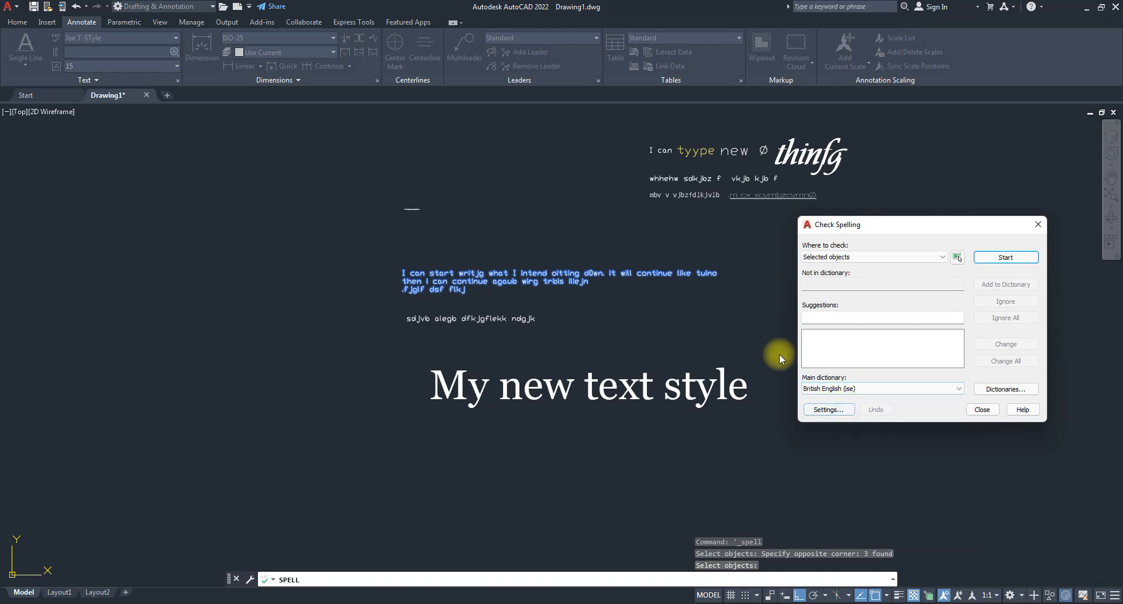
click(1006, 258)
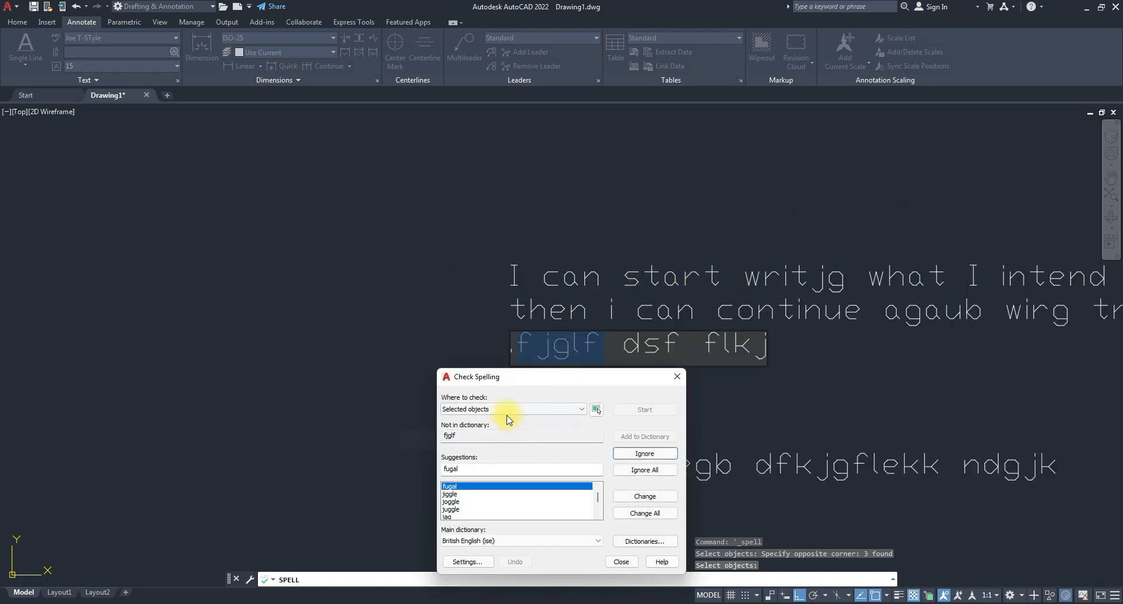
drag(526, 376, 244, 164)
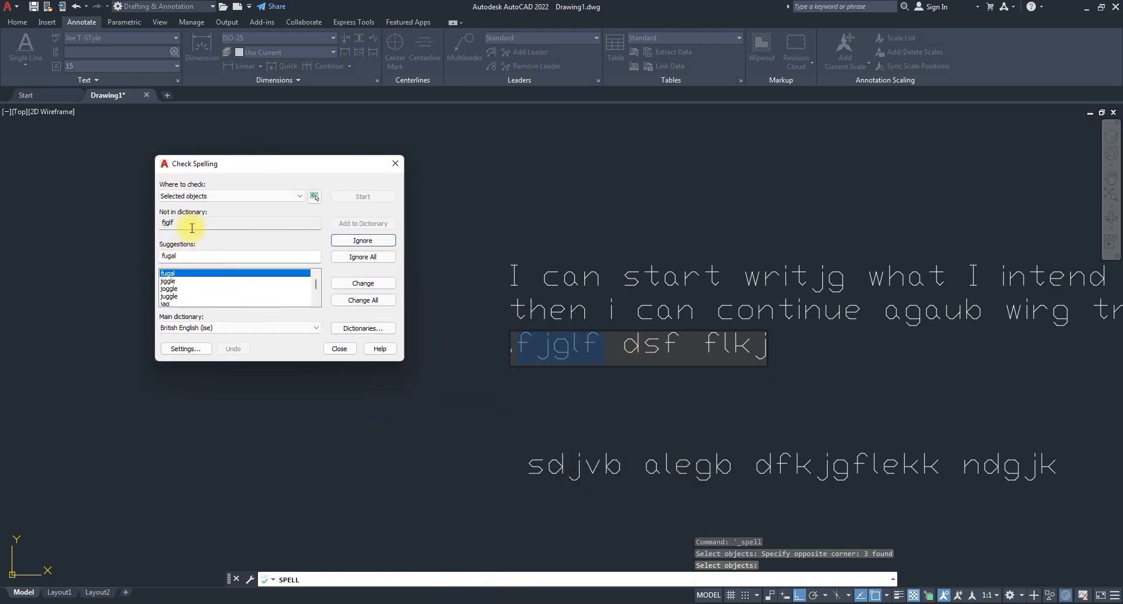
- Review the suggestions for the flagged word "fjglf" and change it to "joggle"
drag(177, 222, 156, 225)
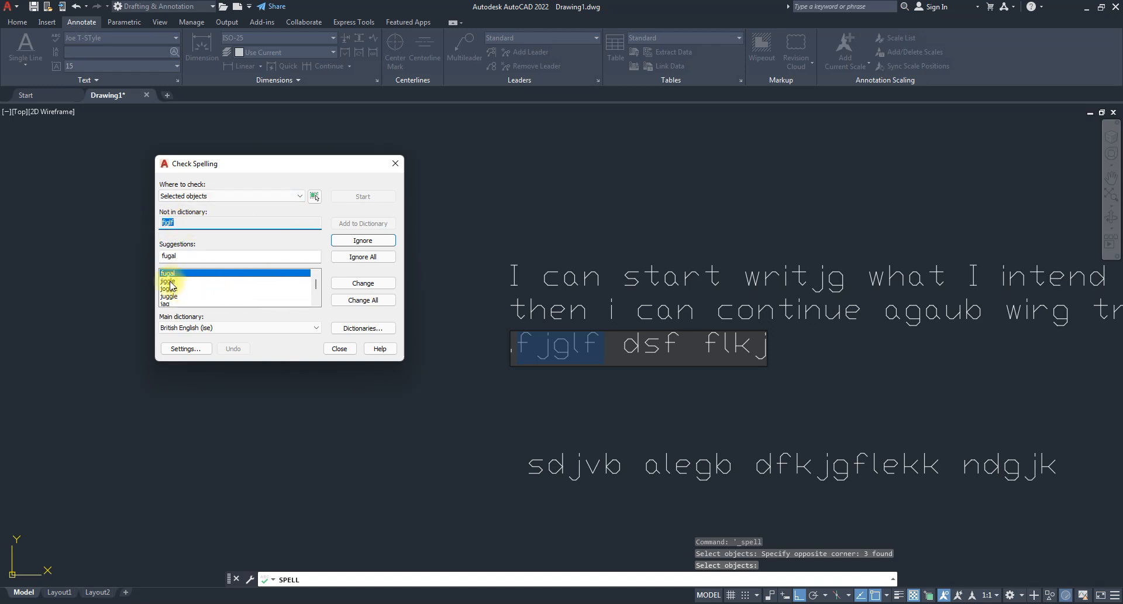
scroll(172, 289, down, 3)
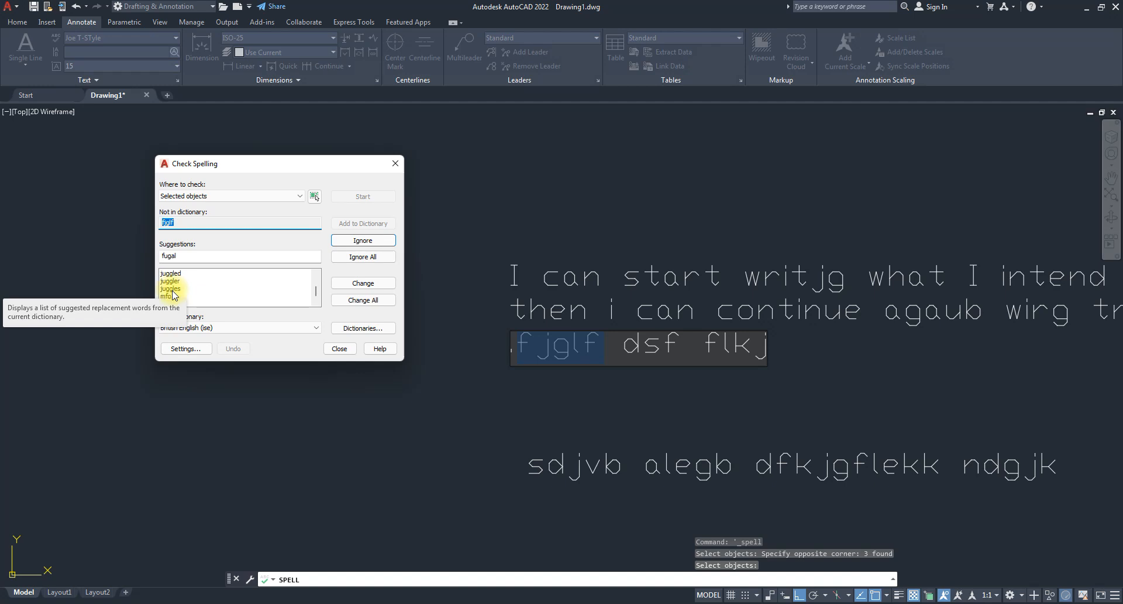
scroll(173, 295, up, 3)
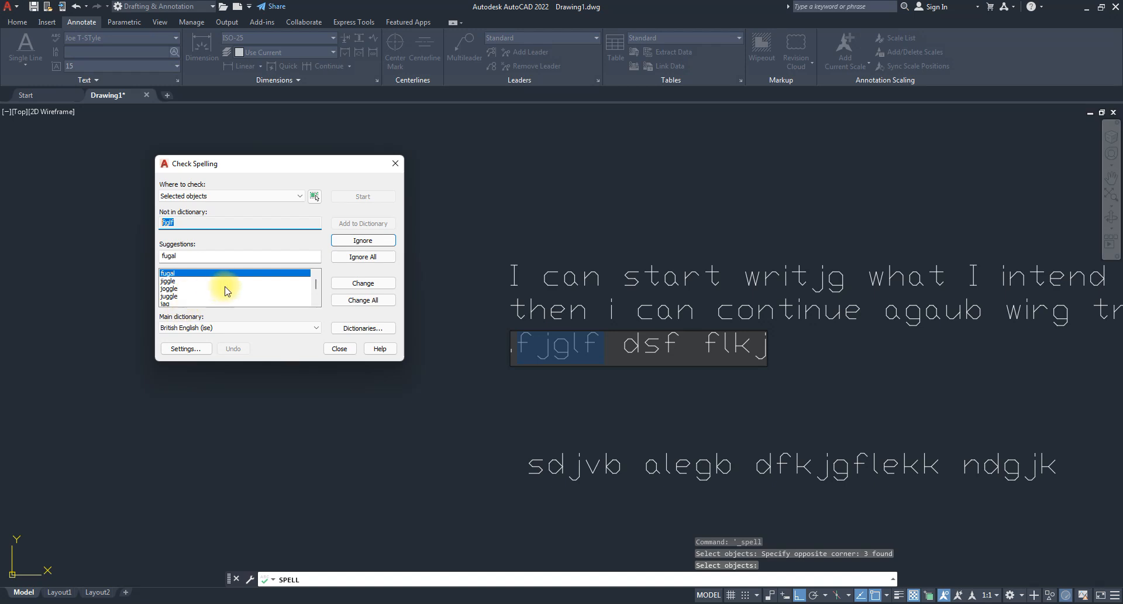
click(169, 289)
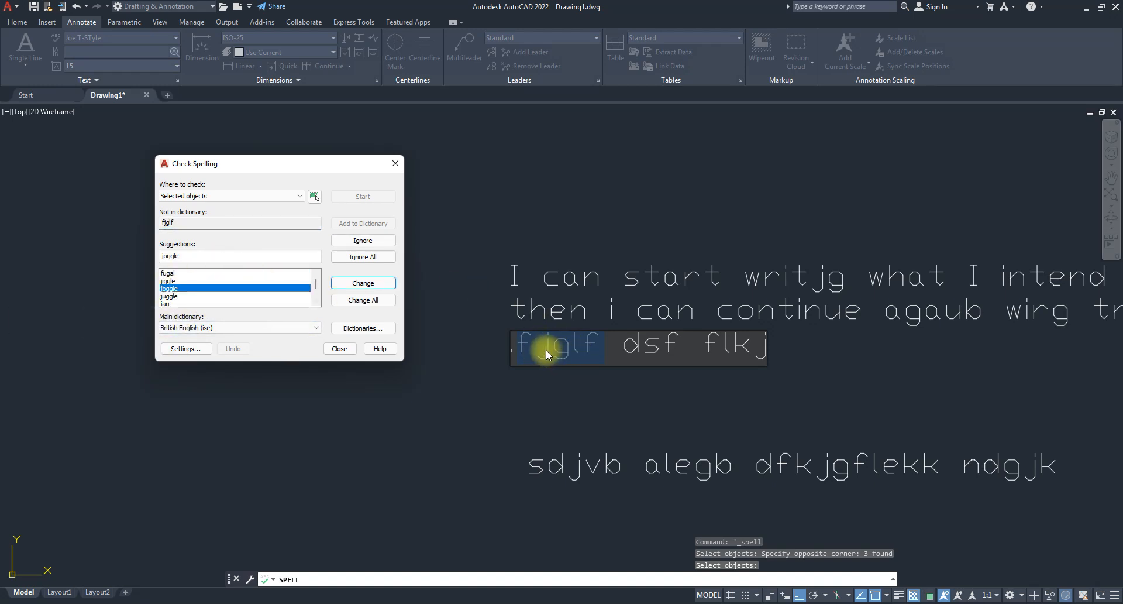
click(360, 285)
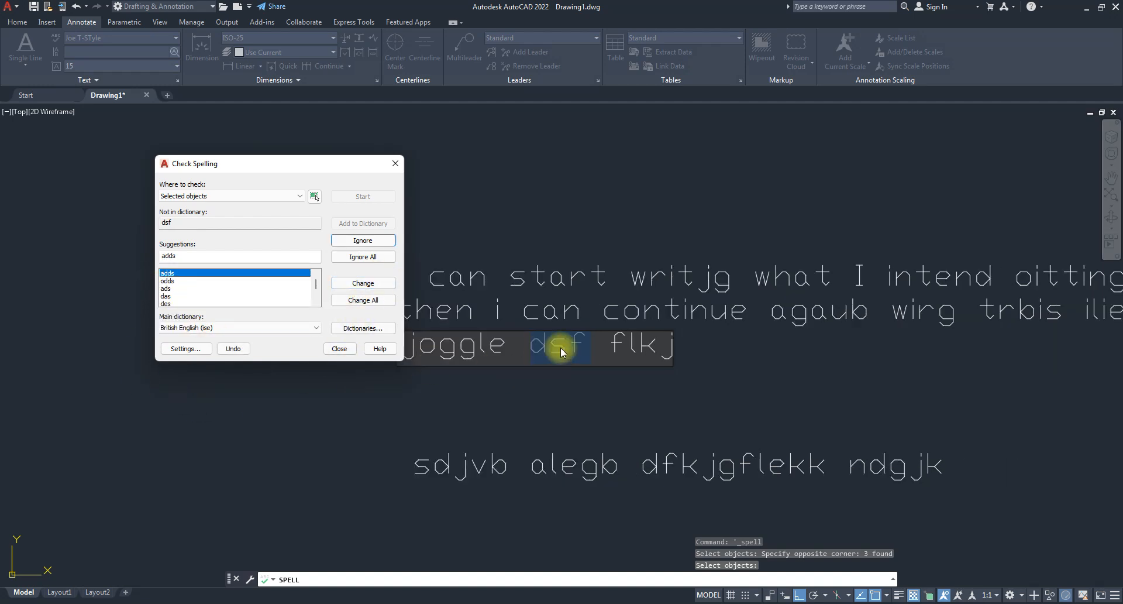
- Move the spelling dialog clear of the note and change the flagged words "dsf" to "ads" and "flkj" to "folk"
drag(318, 164, 235, 159)
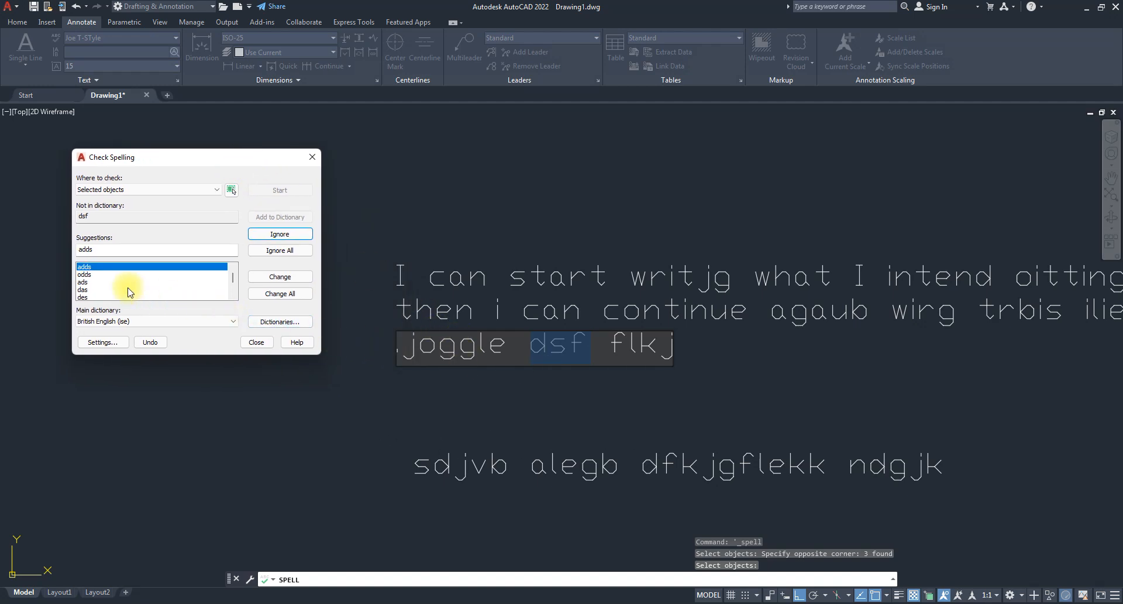
click(85, 282)
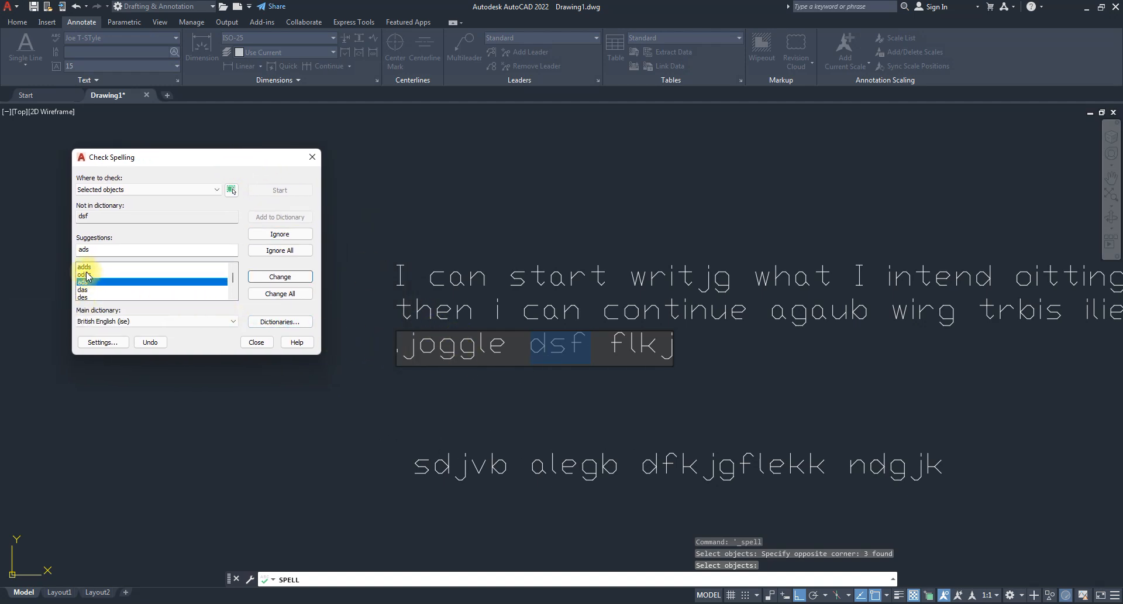
click(280, 276)
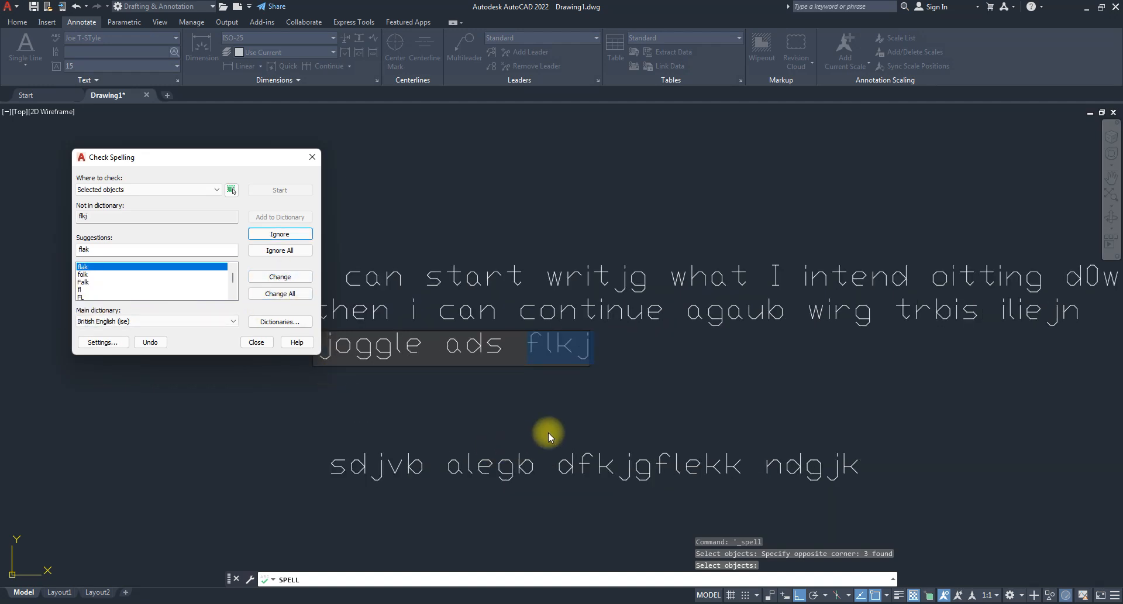
click(82, 273)
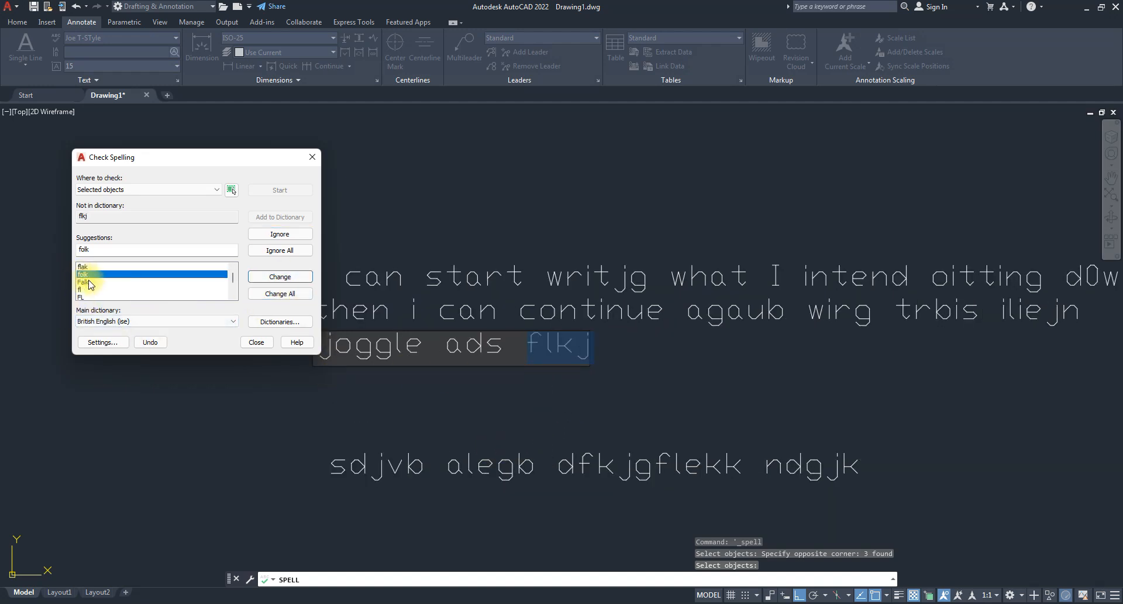
click(280, 276)
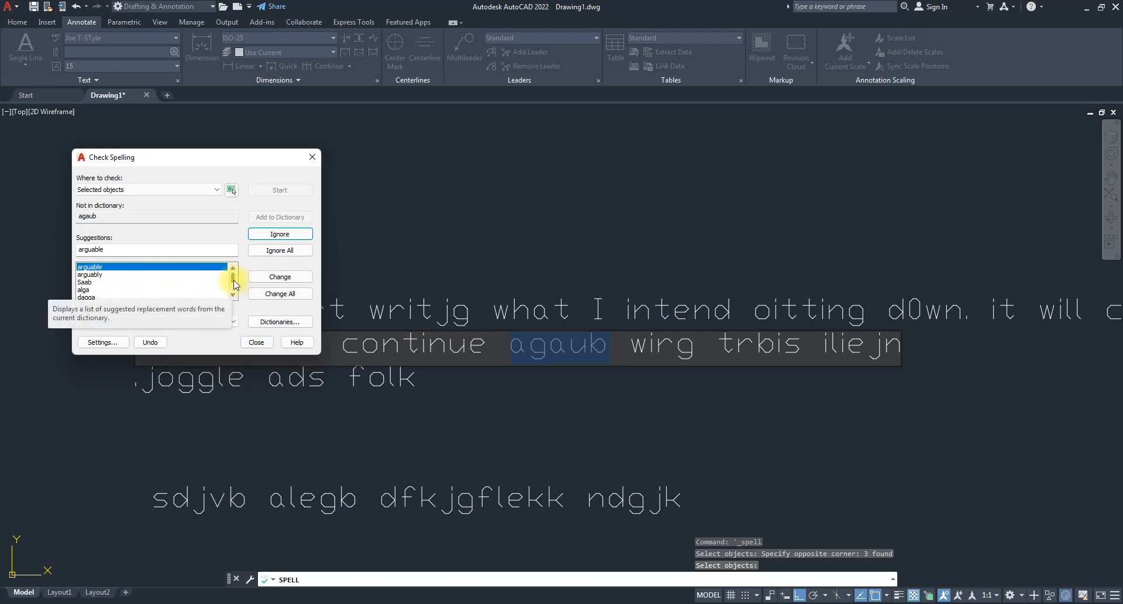
- Look through the suggestions for the flagged word "agaub" and change it to "again"
scroll(234, 284, down, 3)
scroll(130, 293, up, 2)
click(86, 290)
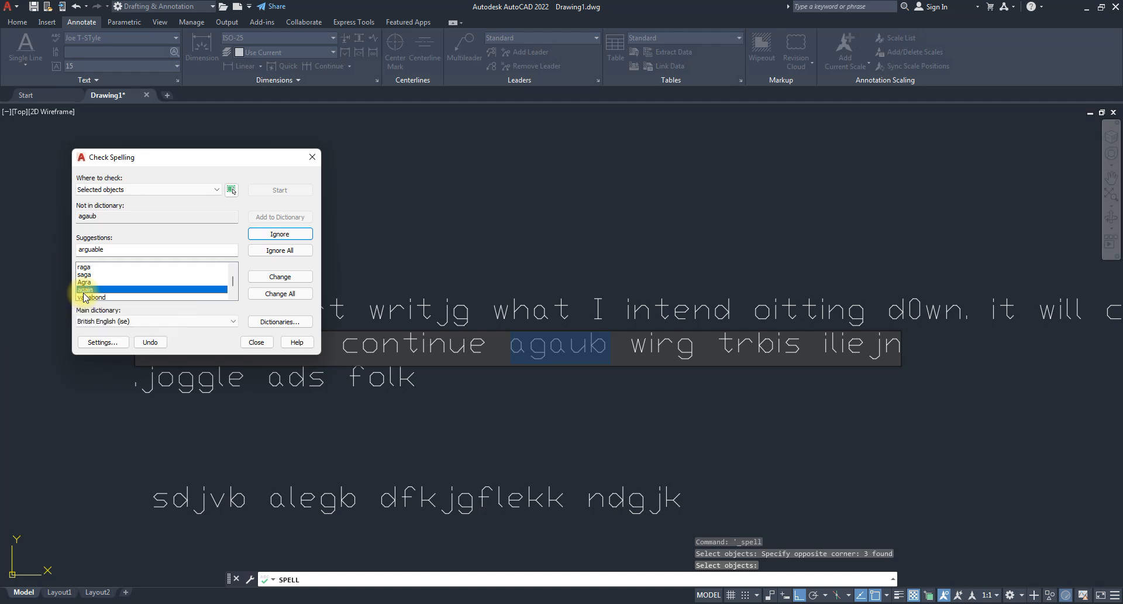
click(278, 276)
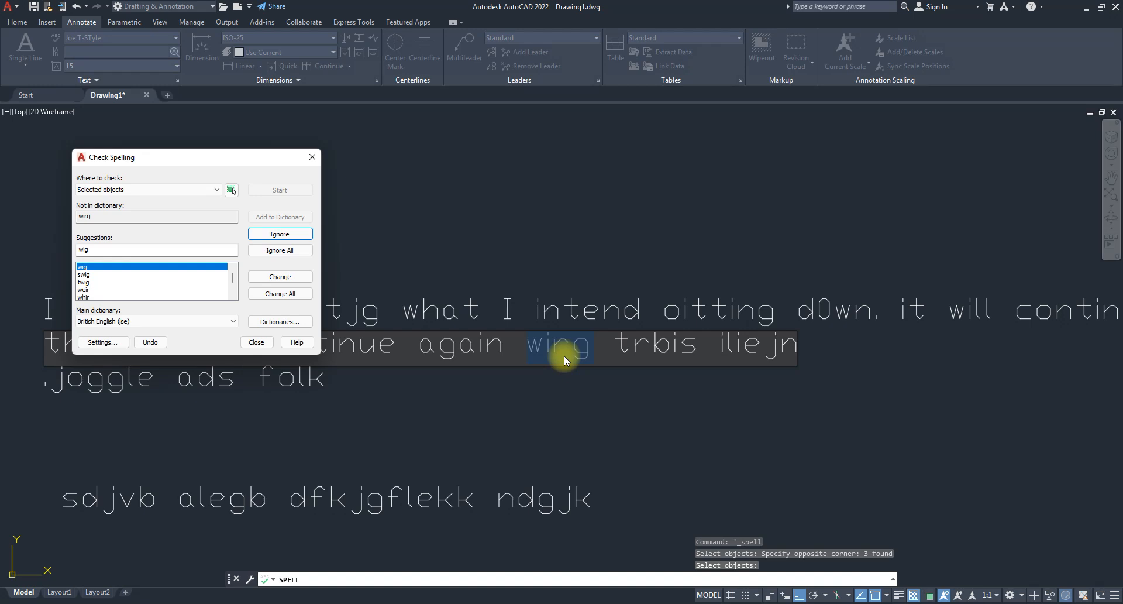
- Ignore the flagged words "wirg" and "trbis" and end the spelling check
click(280, 233)
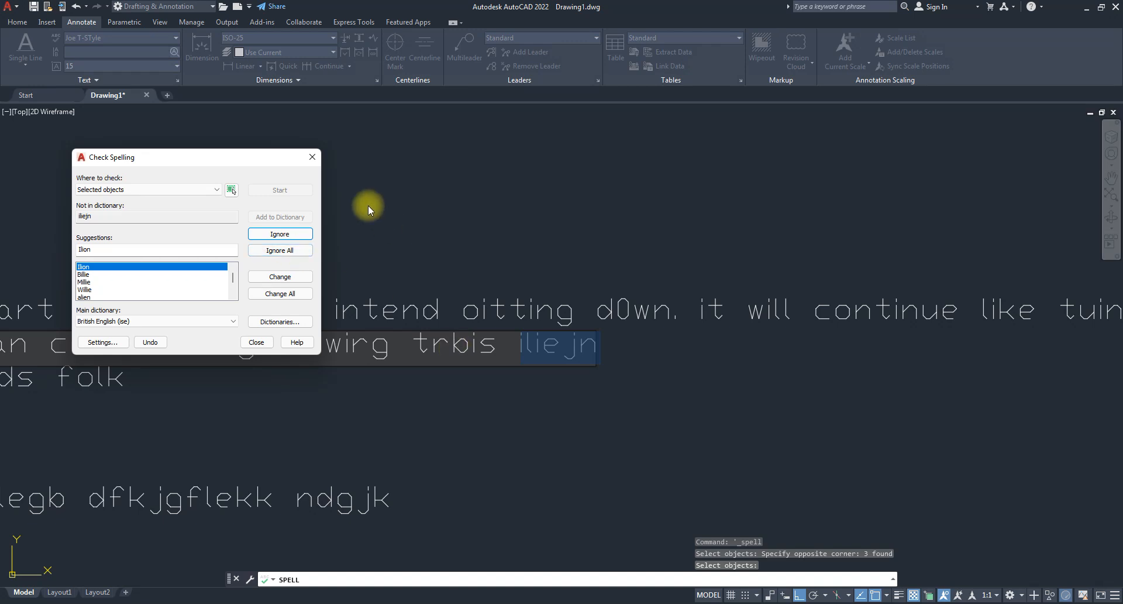
click(316, 158)
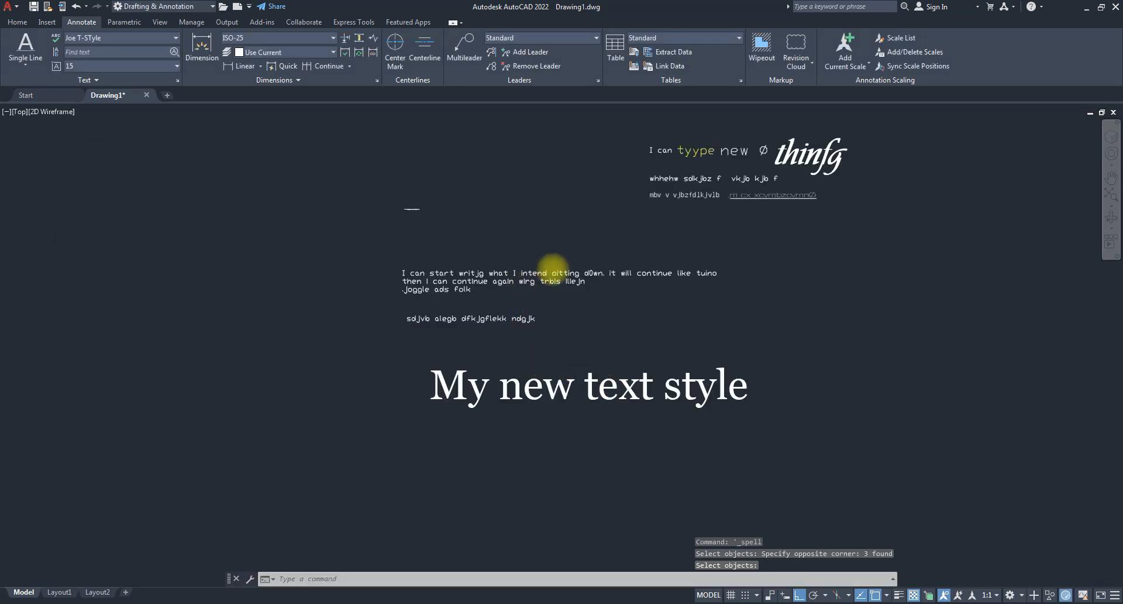
- Edit the note's second line, replacing "trbis" with a person's name
scroll(514, 278, up, 5)
double_click(539, 298)
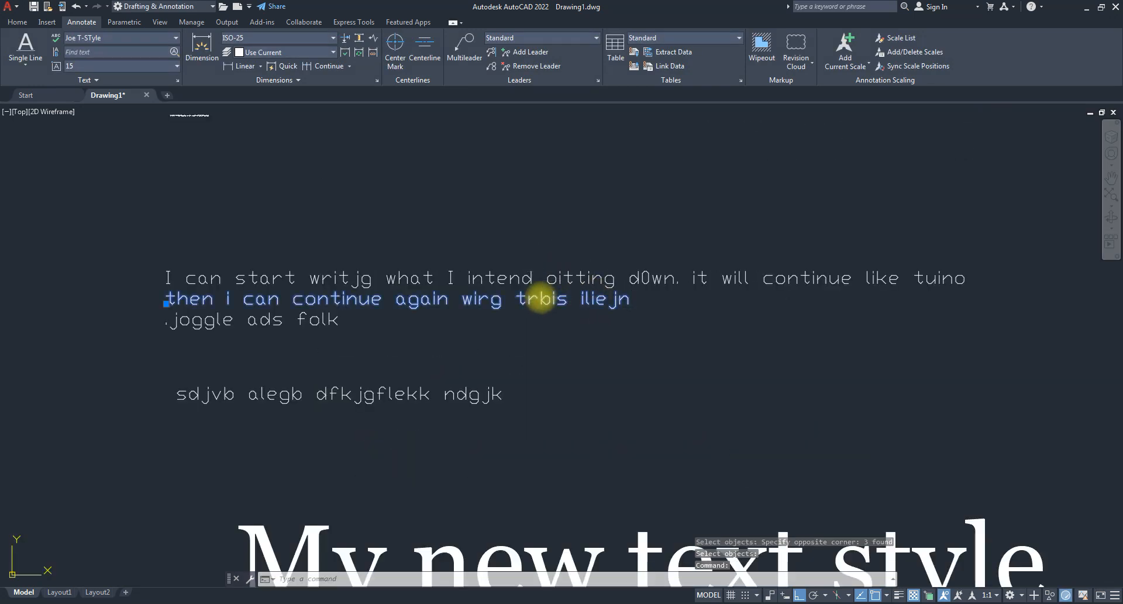
drag(570, 299, 518, 300)
text(Afola)
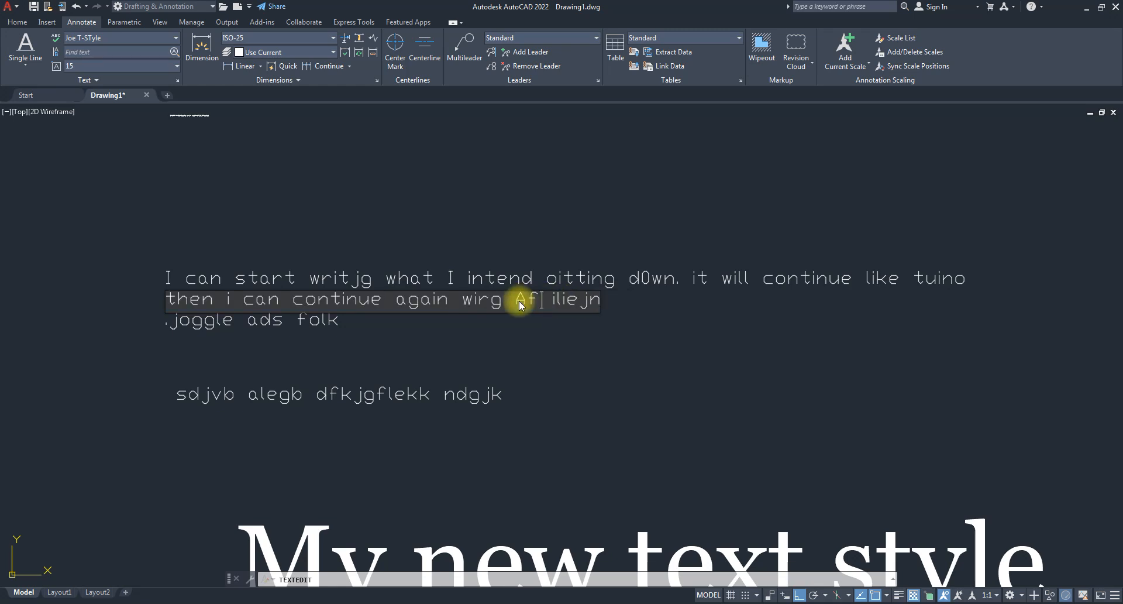
text(bi)
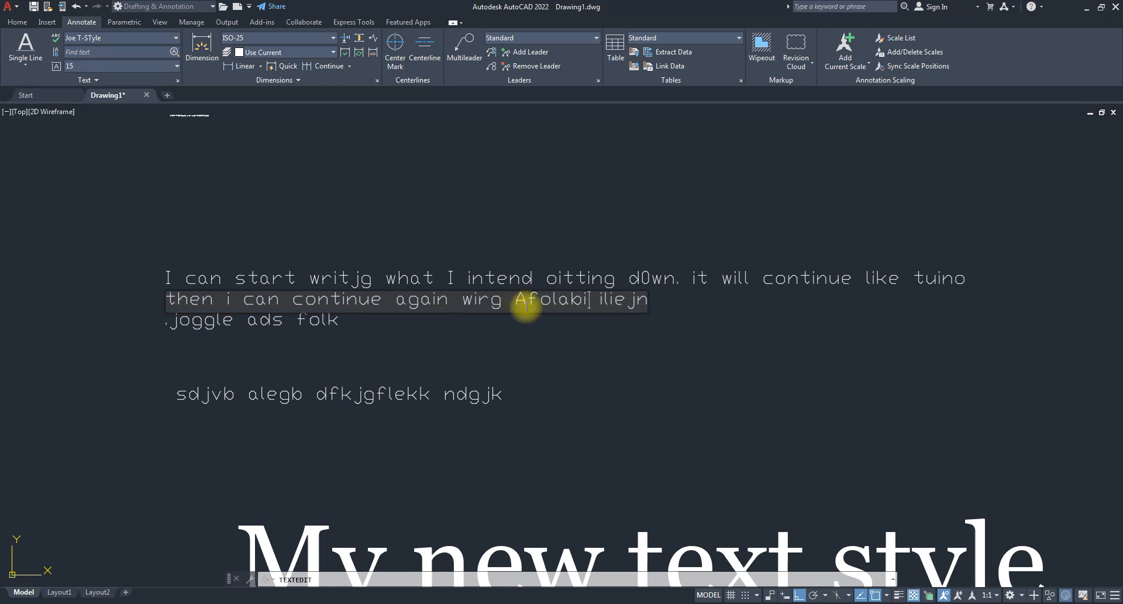
key(Return)
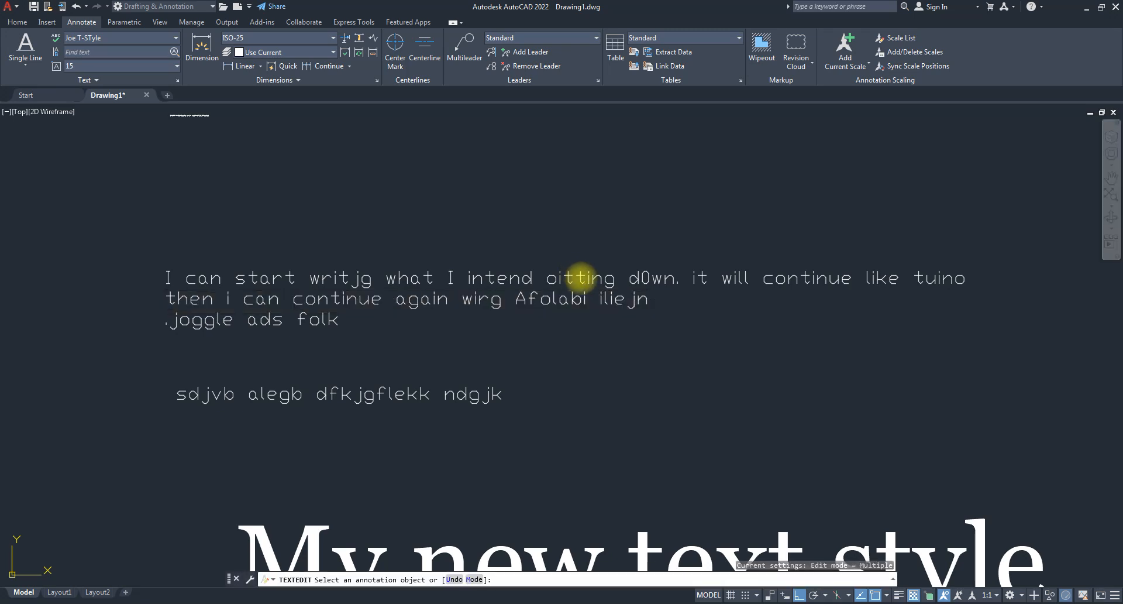
- Edit the note's first line, replacing "oitting" with the same person's name
click(581, 277)
click(611, 278)
drag(611, 278, 547, 278)
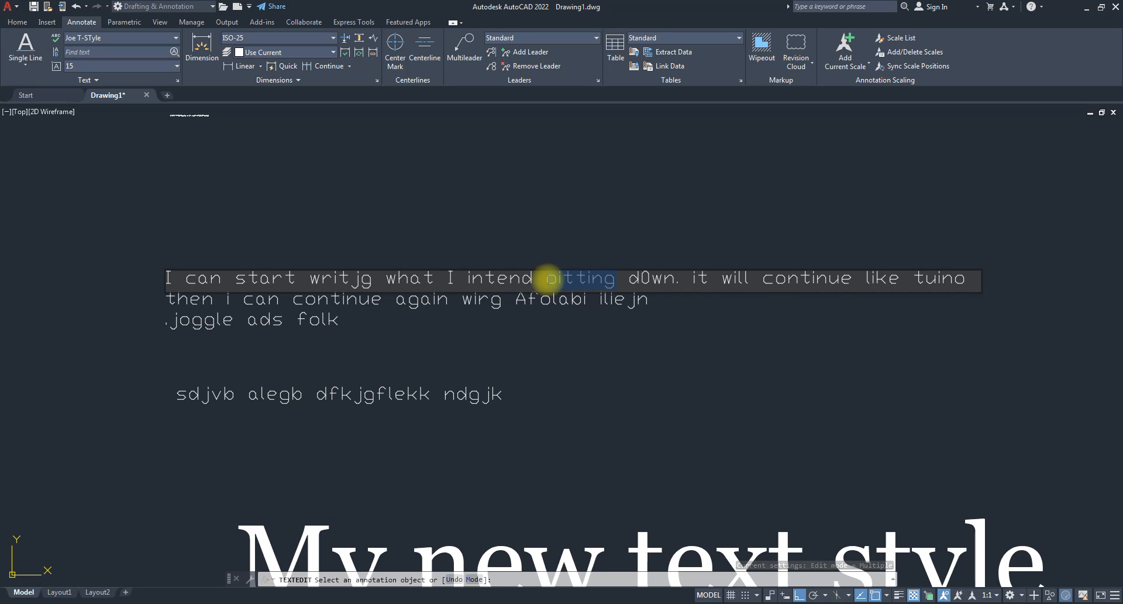
text(Afolabi)
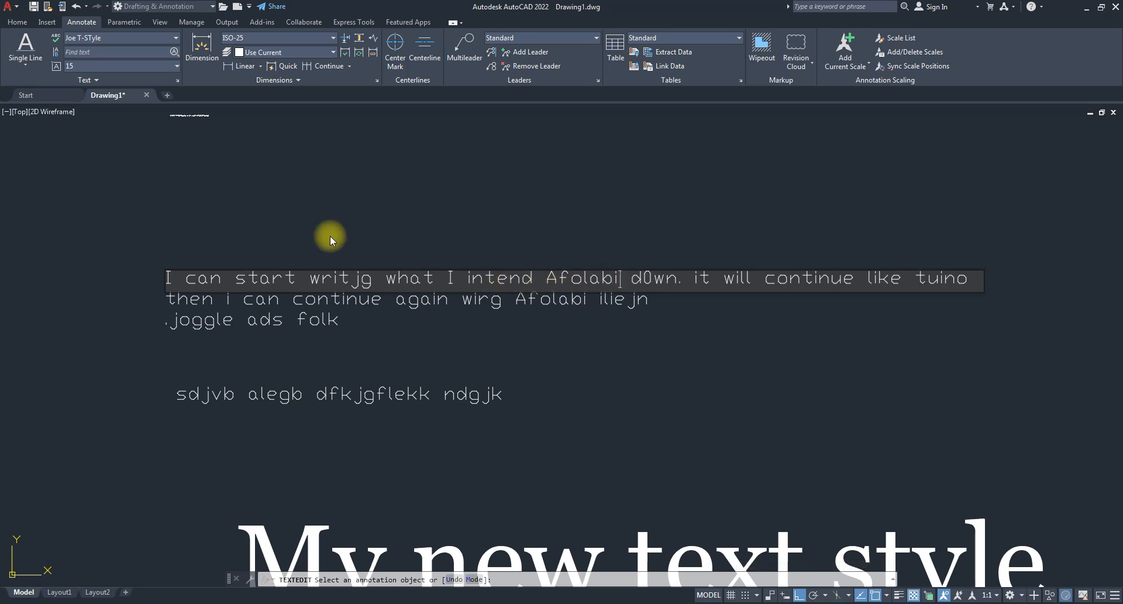
scroll(338, 267, down, 2)
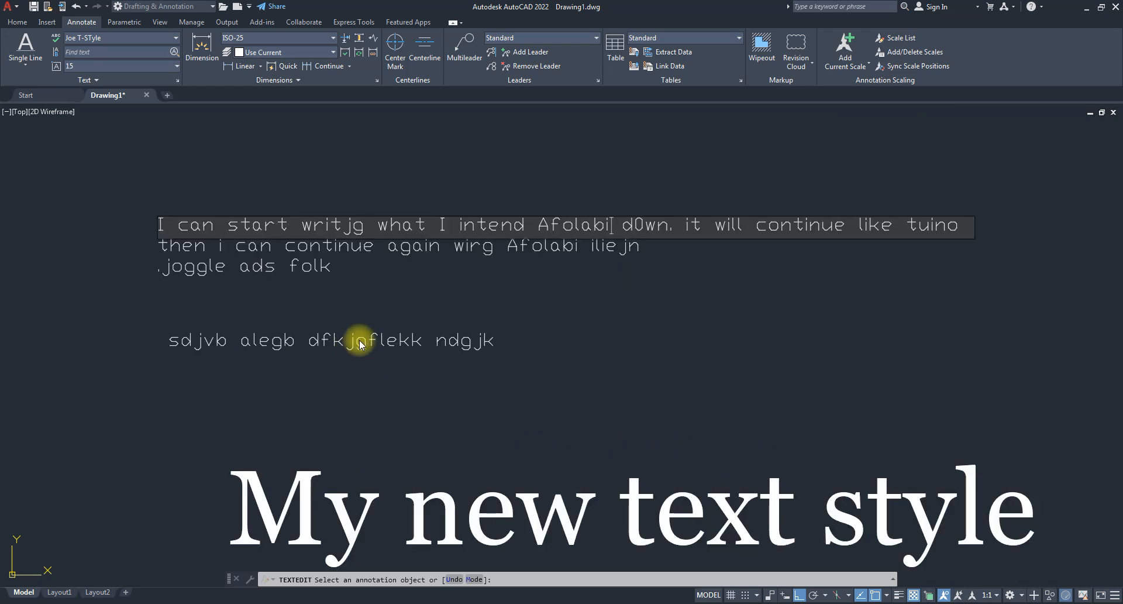
- Replace "dfkjgflekk" with the same person's name in the separate line beginning "sdjvb", and finish text editing
click(361, 338)
scroll(362, 344, up, 2)
click(365, 345)
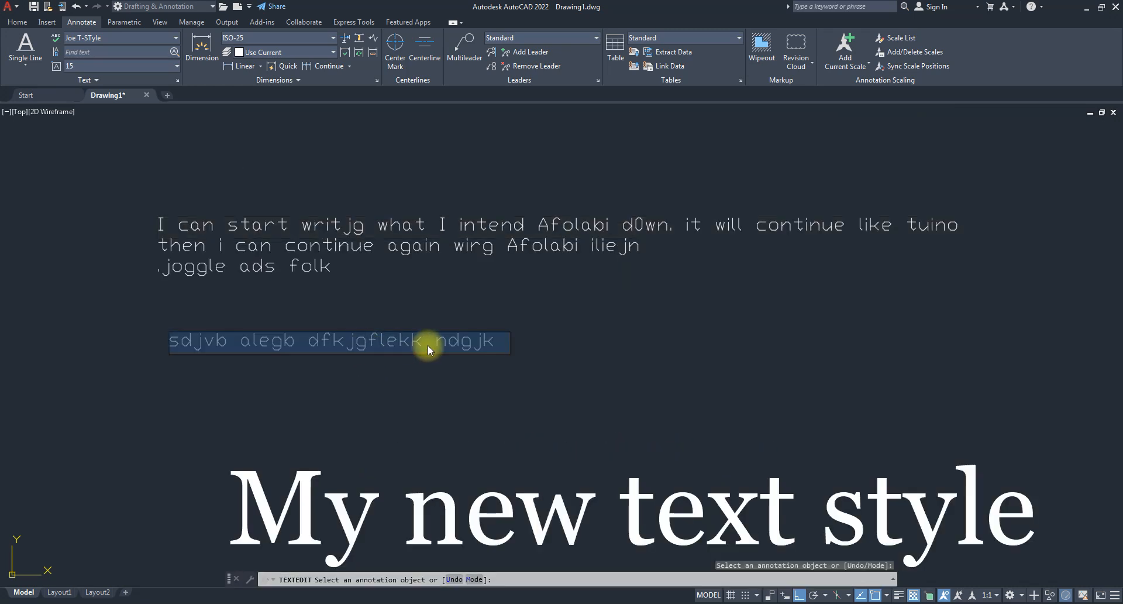
drag(421, 341, 310, 346)
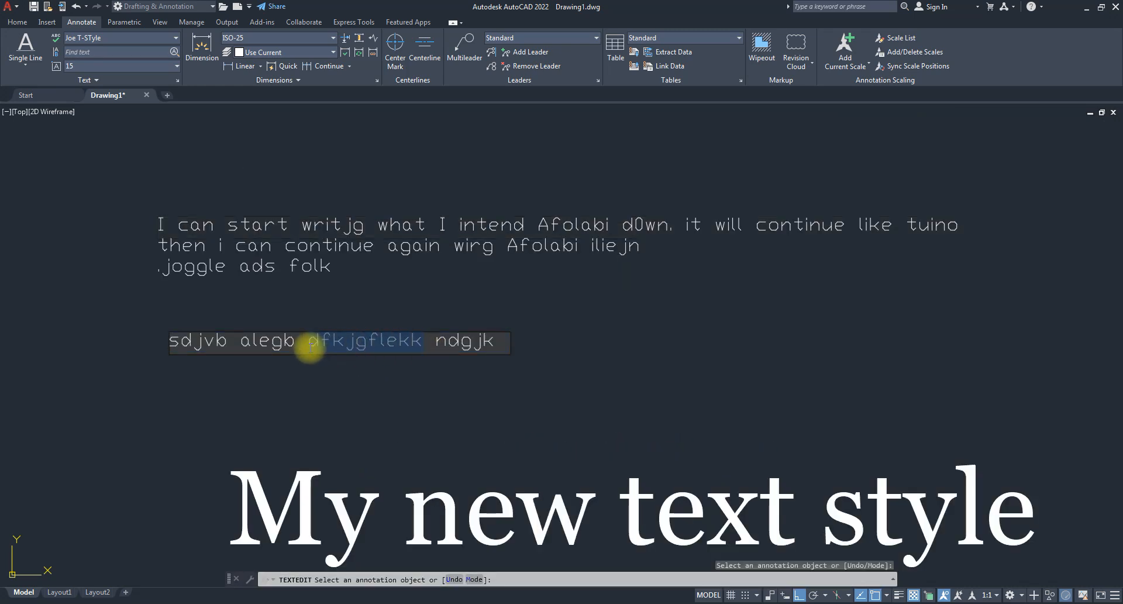
text(Afolabi)
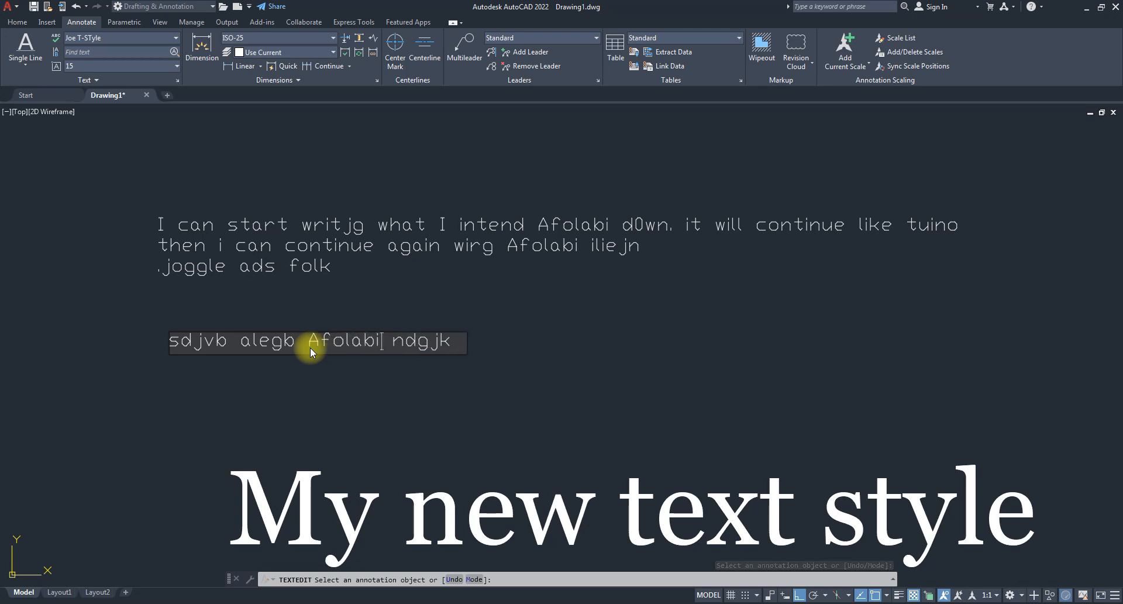
key(Escape)
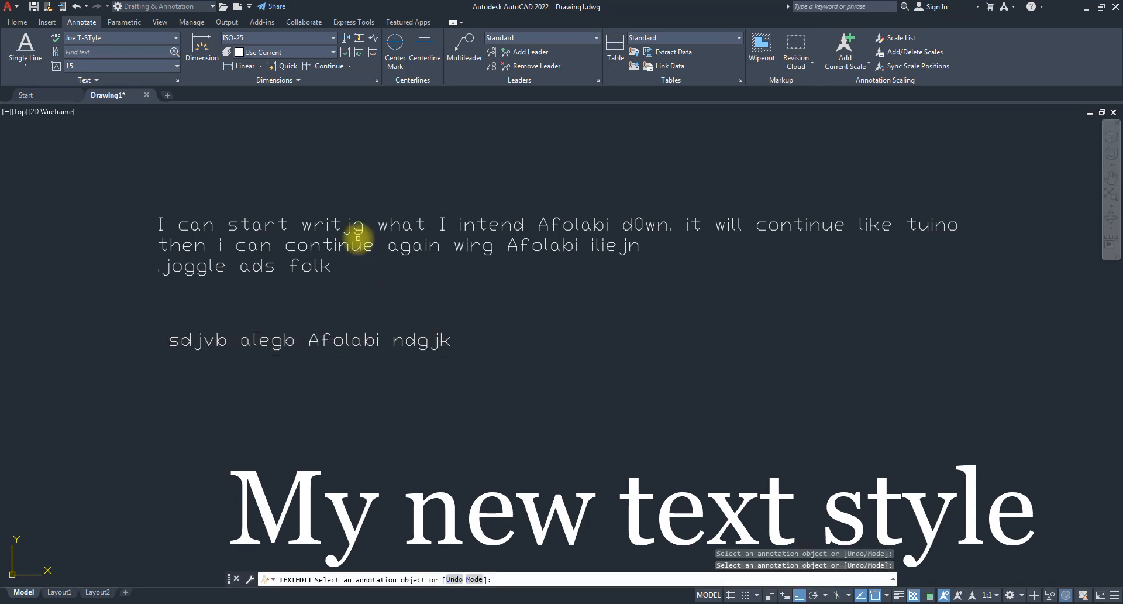
key(Escape)
key(Escape)
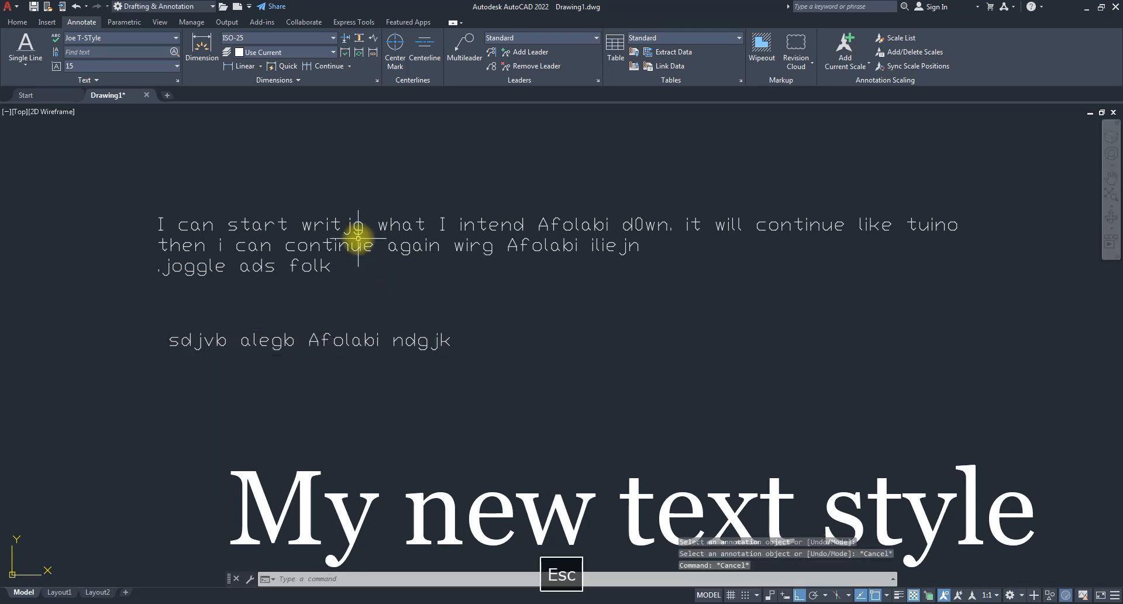
- Start another spelling check limited to selected objects and proceed to picking the text
click(56, 37)
click(528, 238)
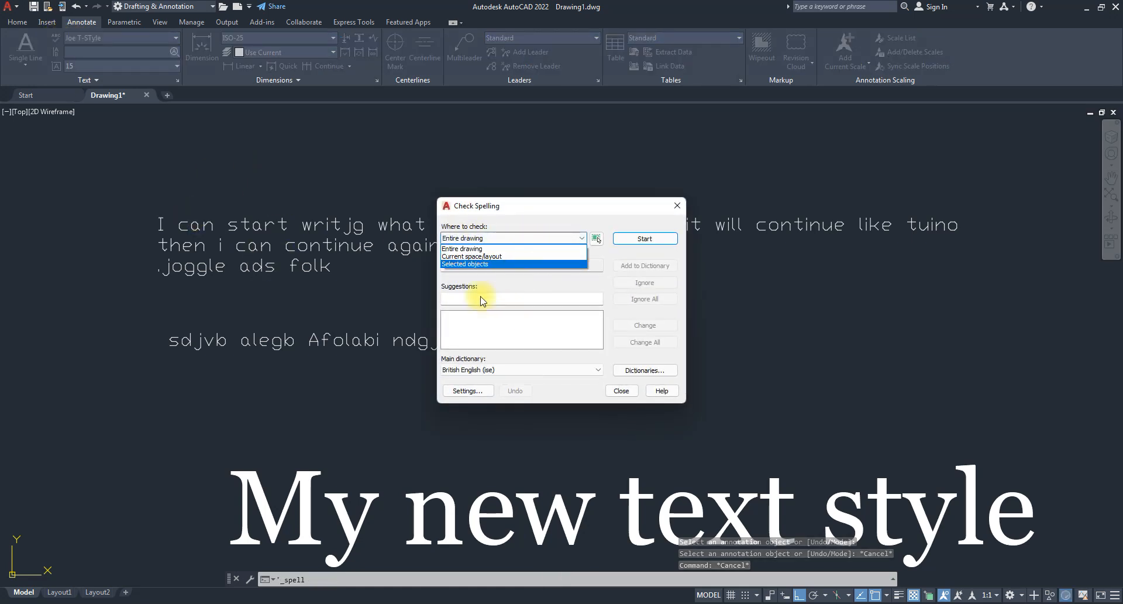
click(467, 262)
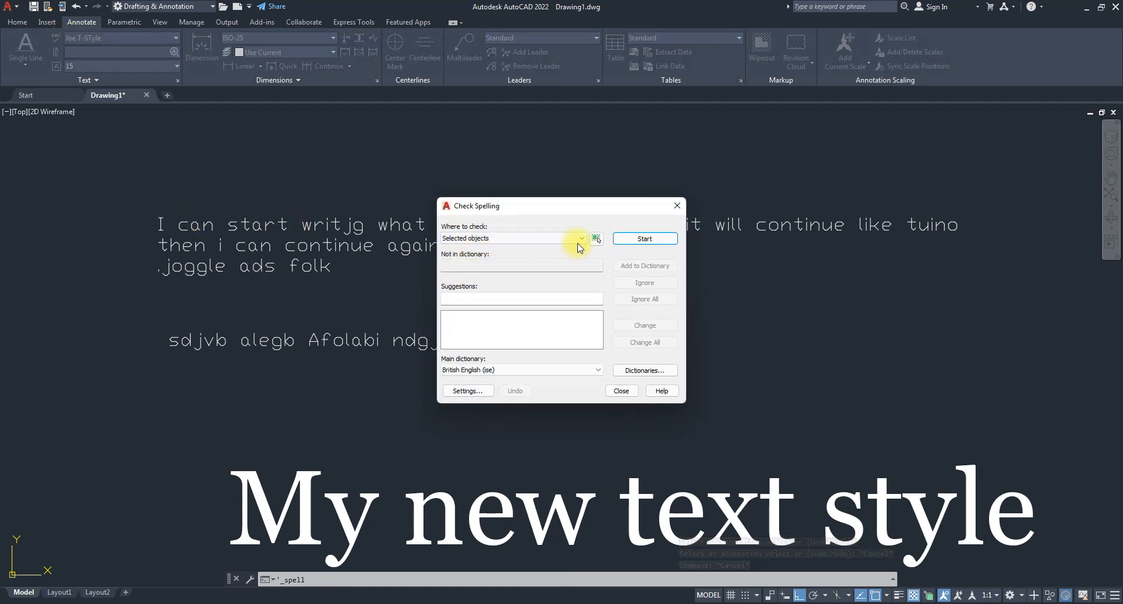
click(631, 239)
- Select the three-line note and the separate line below it, move the spelling dialog aside, and start checking them
click(161, 175)
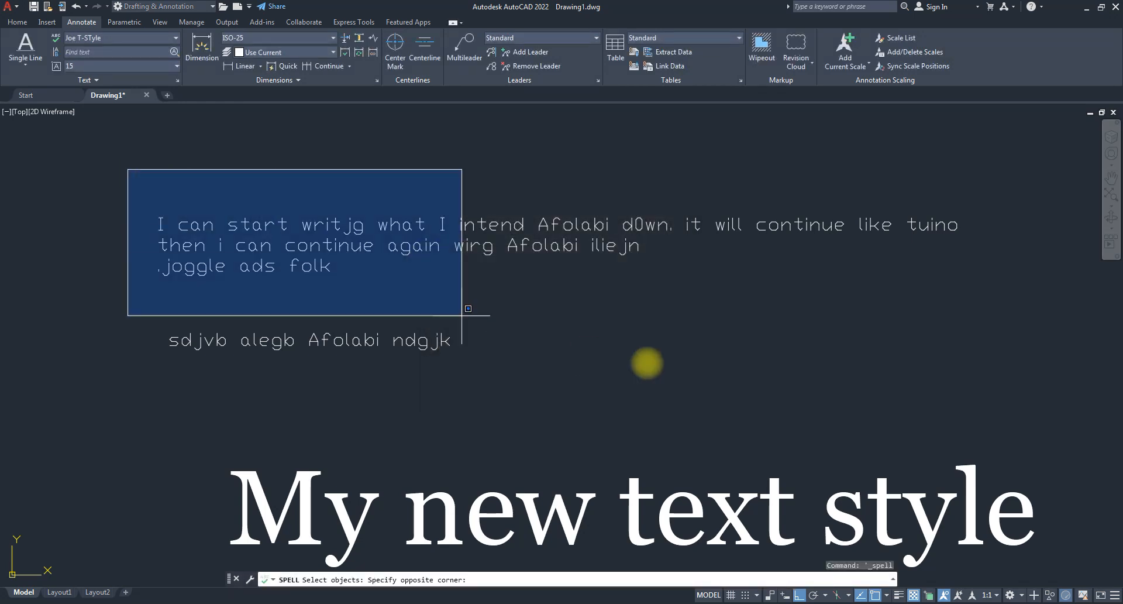
click(1070, 416)
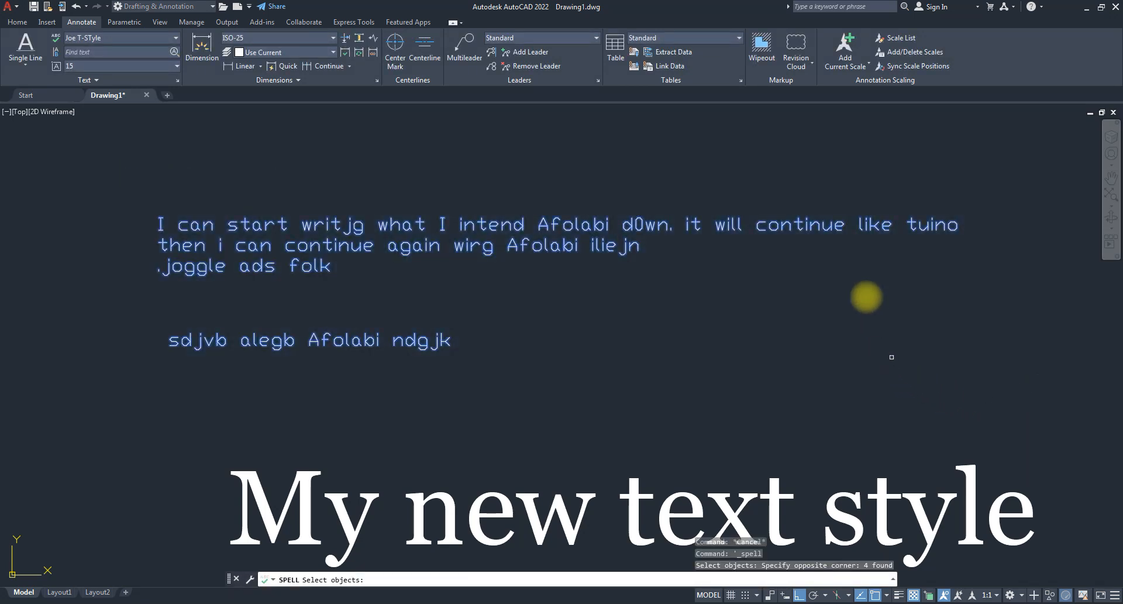
click(998, 153)
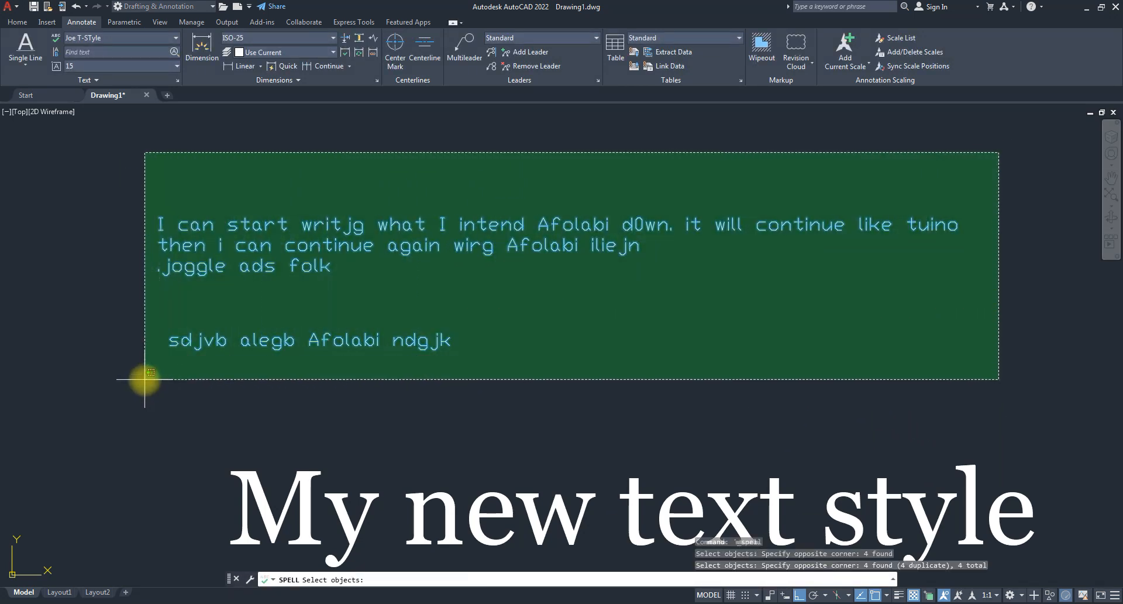
click(142, 381)
key(Return)
drag(520, 206, 204, 110)
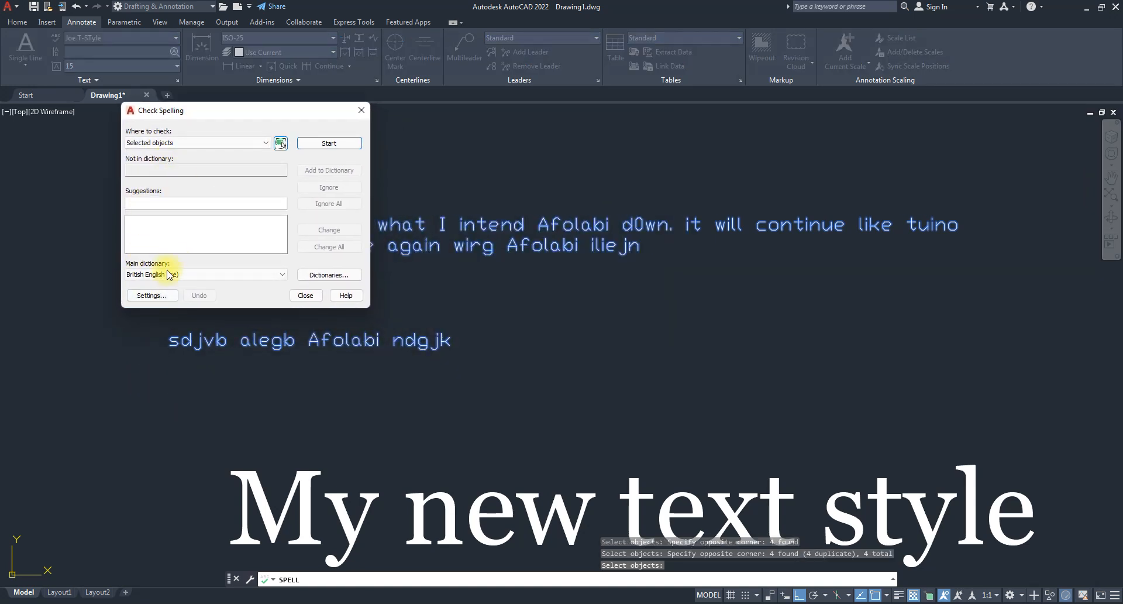
click(328, 143)
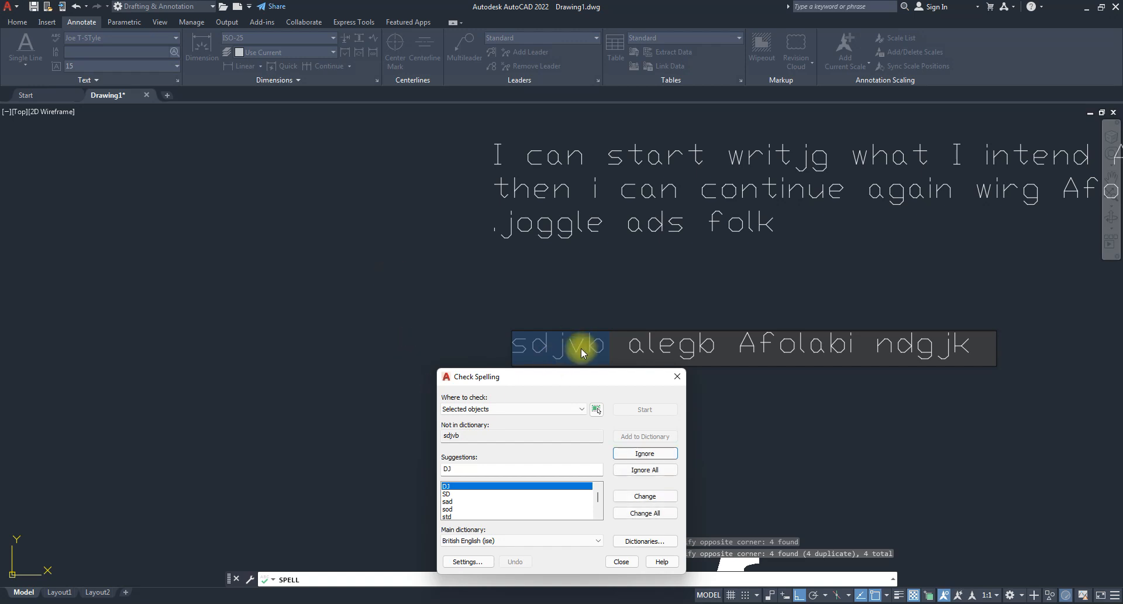
- Ignore the flagged words "sdjvb" and "alegb" once each, and ignore all occurrences of the flagged person's name
click(631, 458)
click(631, 458)
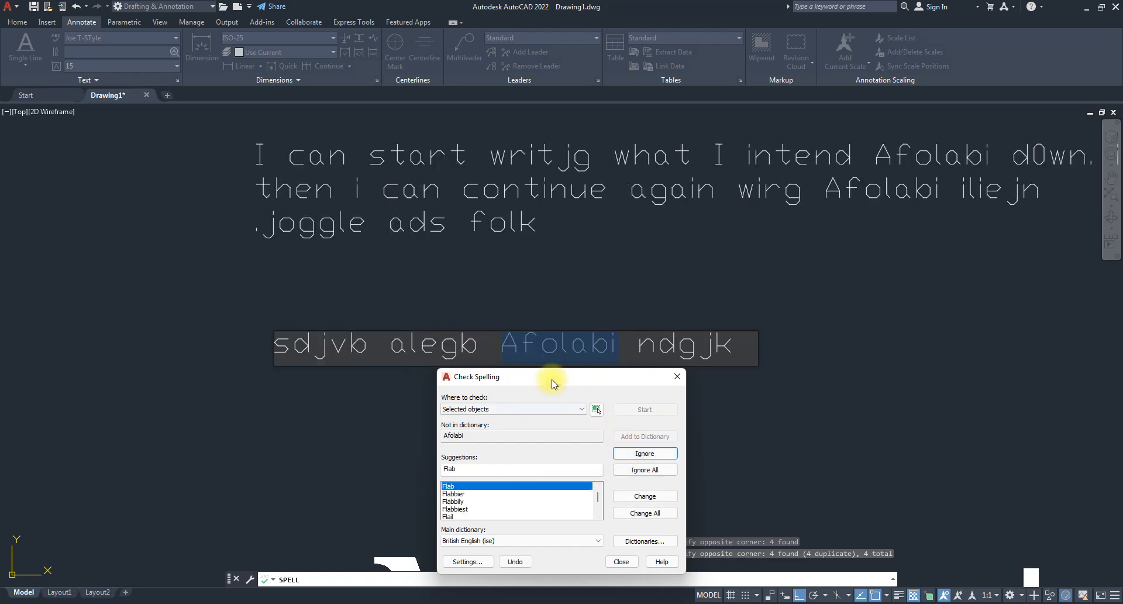
click(642, 472)
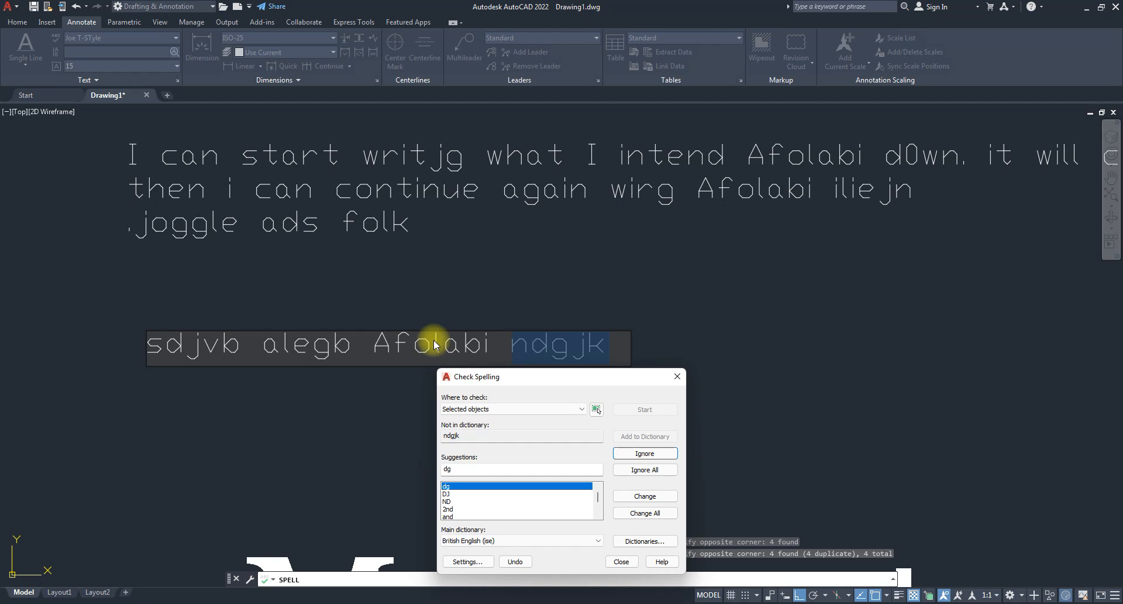
- Ignore the flagged words "ndgjk", "wirg", "iliejn", "writjg" and "tuino" one by one to complete the check
click(645, 455)
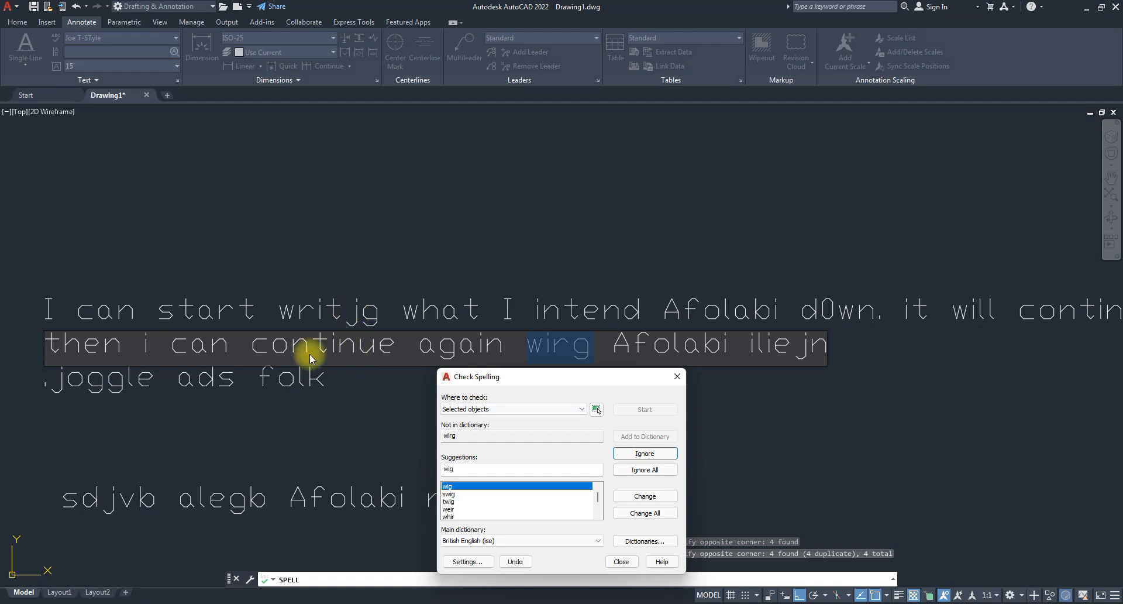
click(643, 453)
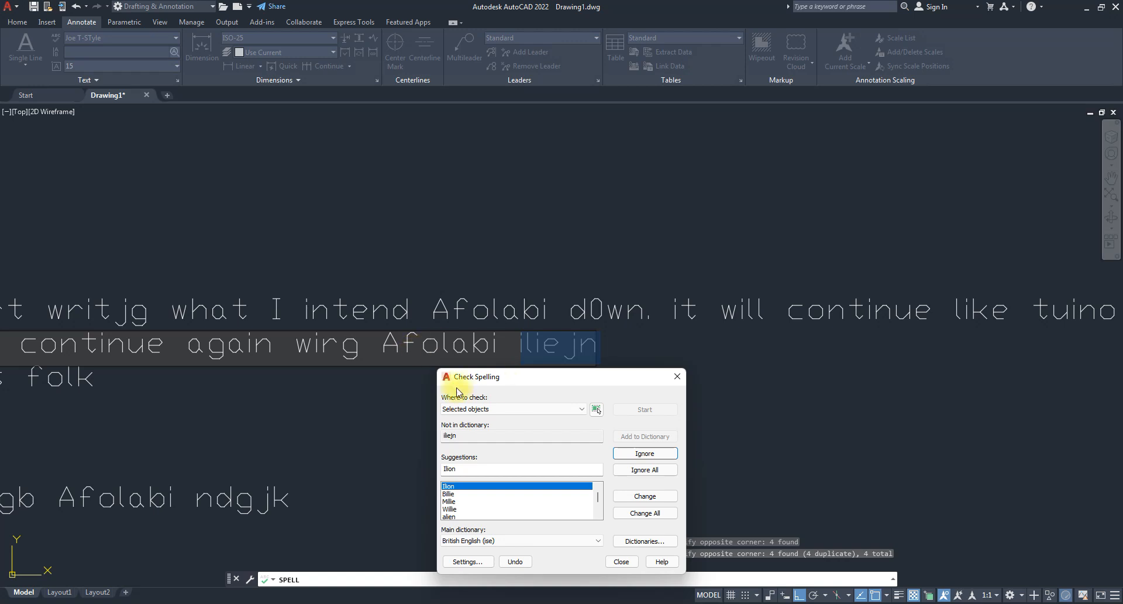
click(622, 455)
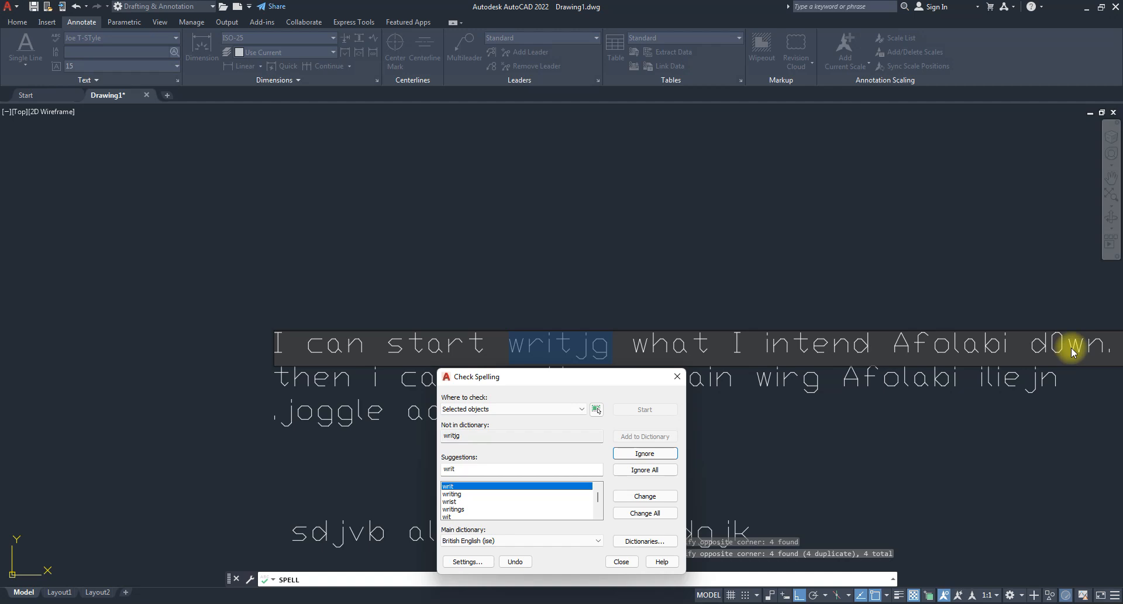
click(645, 453)
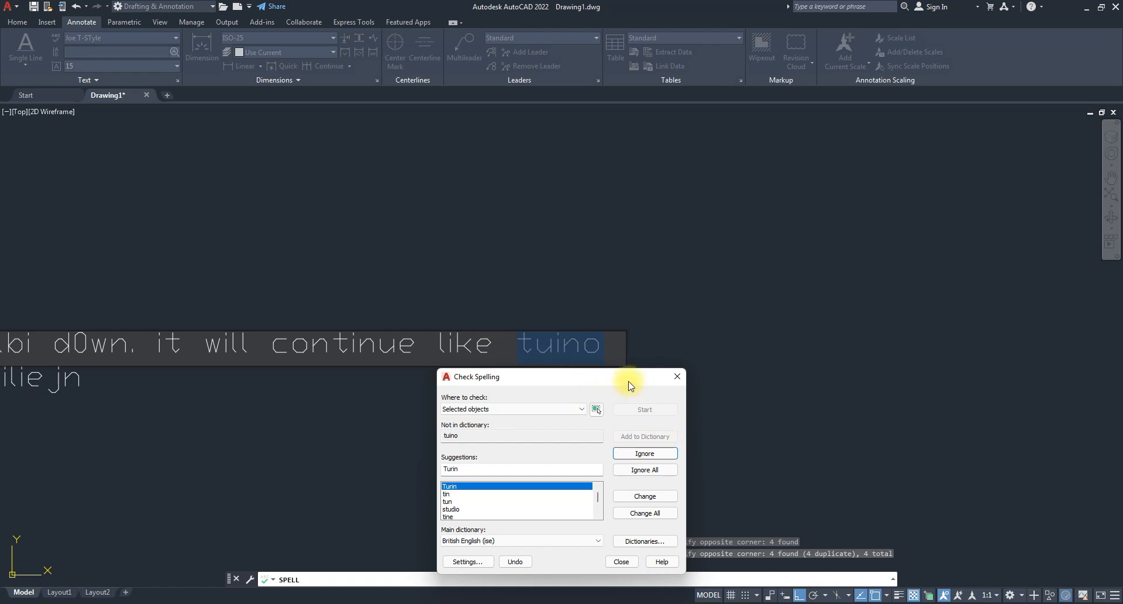
drag(625, 377, 799, 192)
click(811, 269)
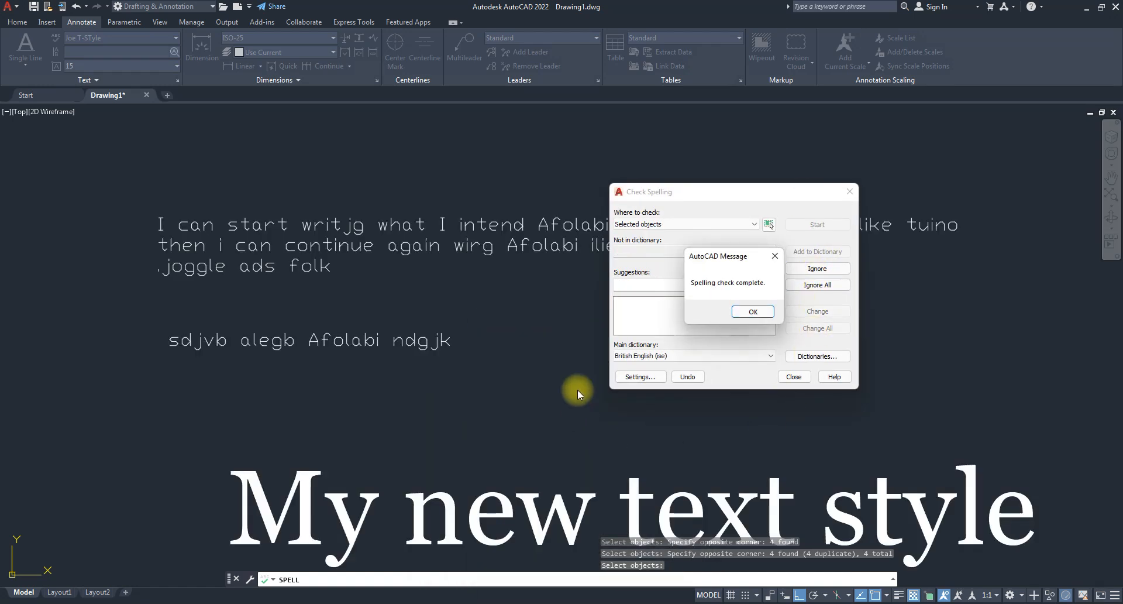
- Close the finished spelling check, start a new one away from the text, and limit it to selected objects
click(755, 316)
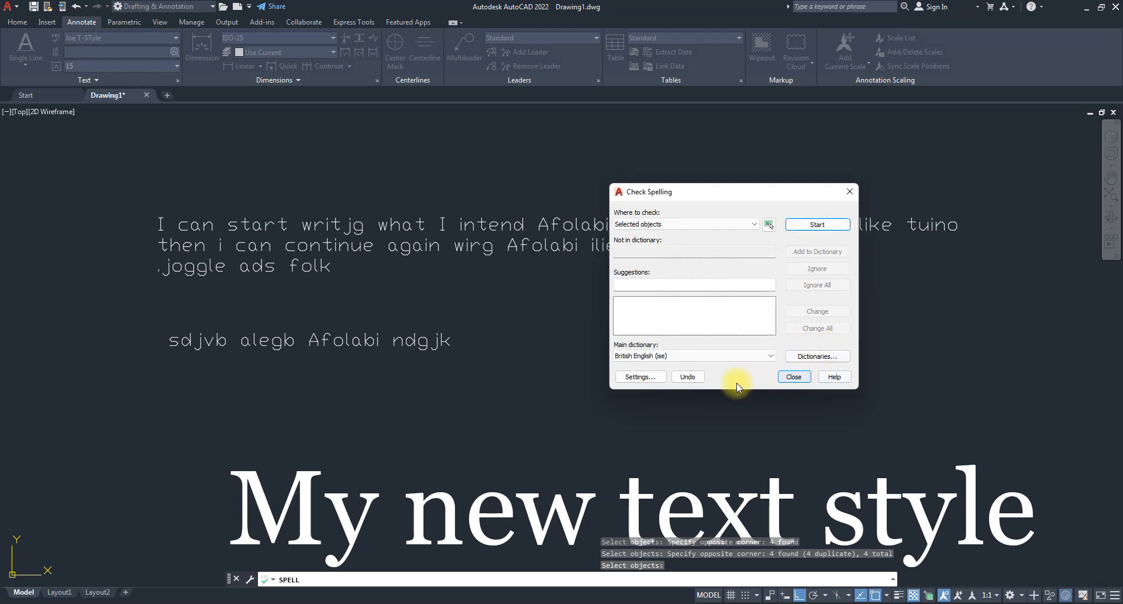
click(794, 377)
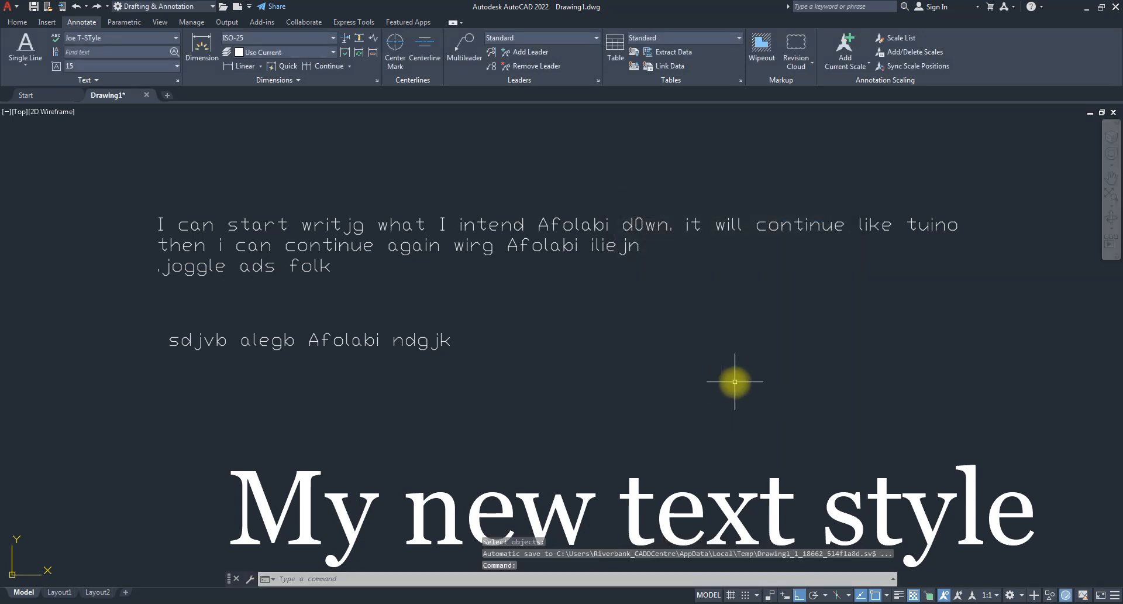
text(SP)
key(Return)
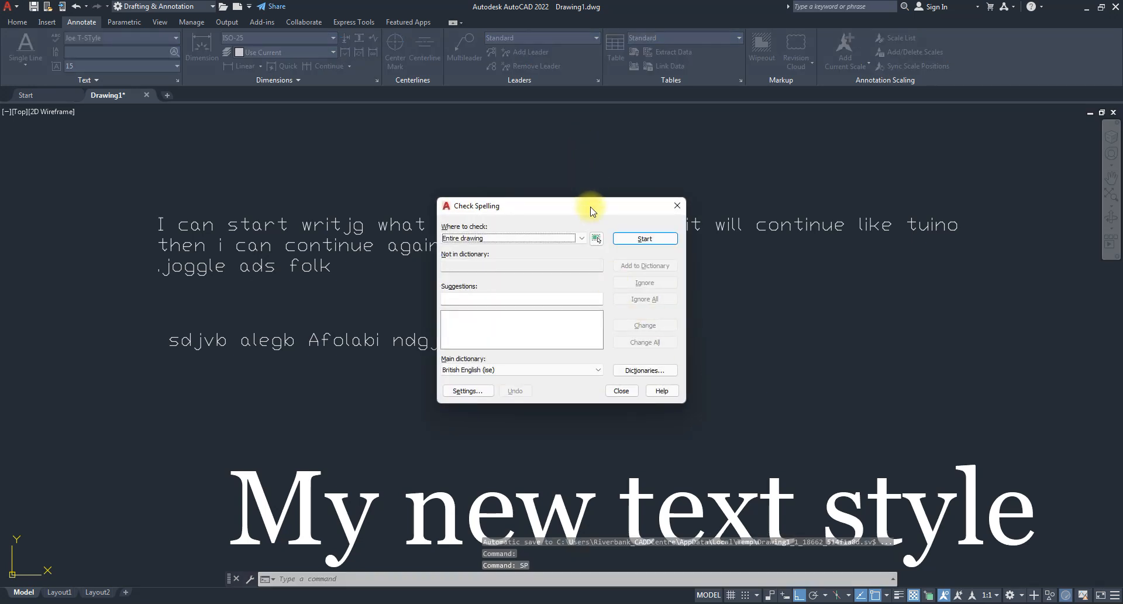
drag(589, 206, 916, 316)
click(836, 349)
click(807, 374)
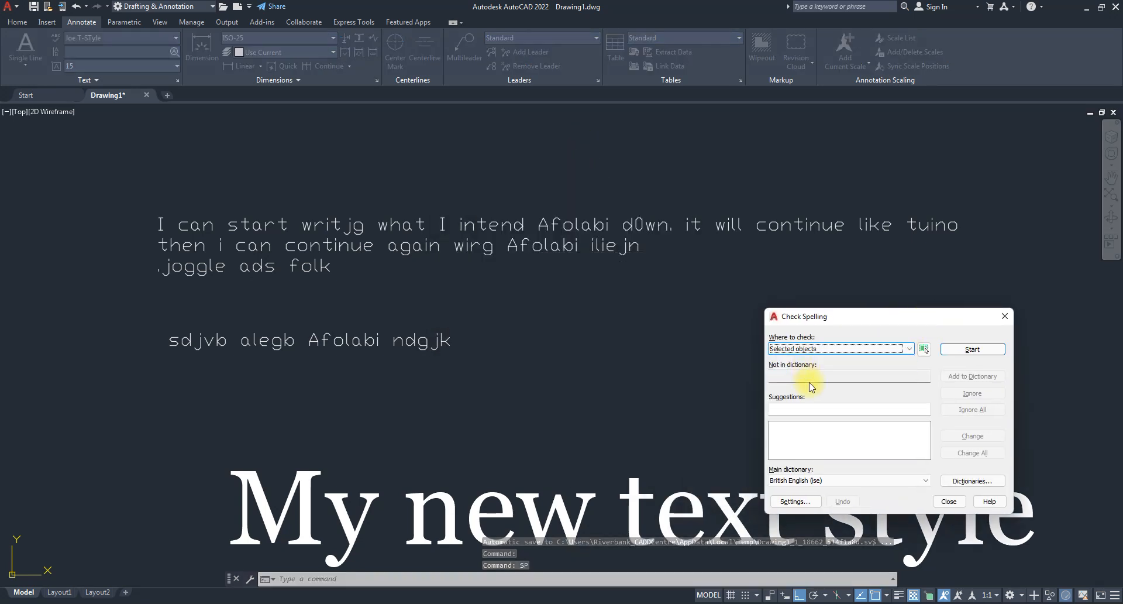
- Select the three-line note and the separate line below it, and start checking their spelling
click(924, 349)
click(83, 160)
click(1105, 410)
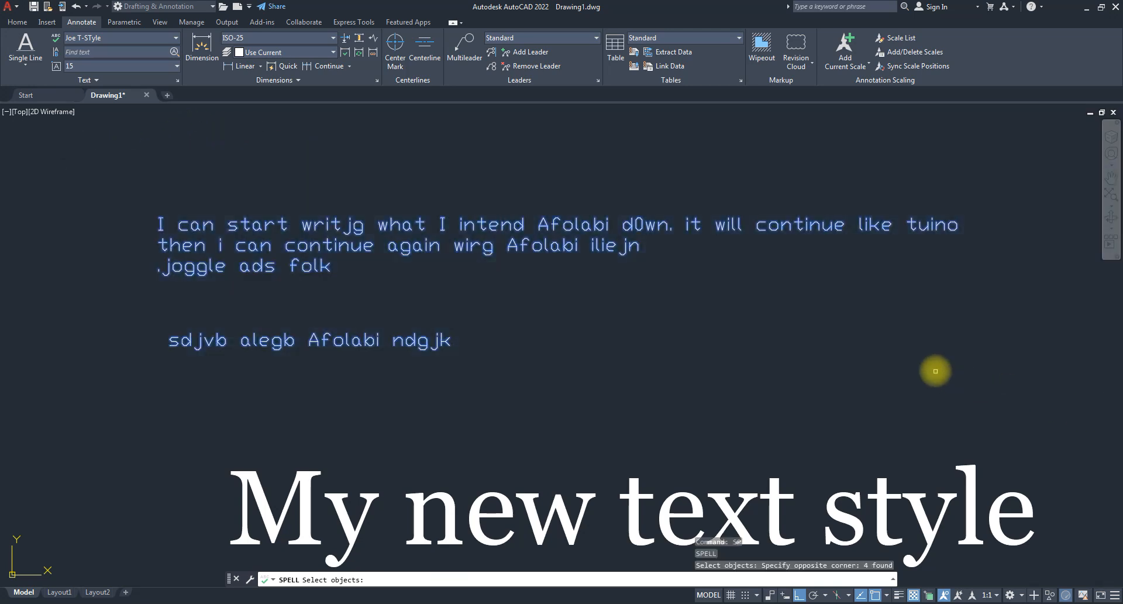
key(Return)
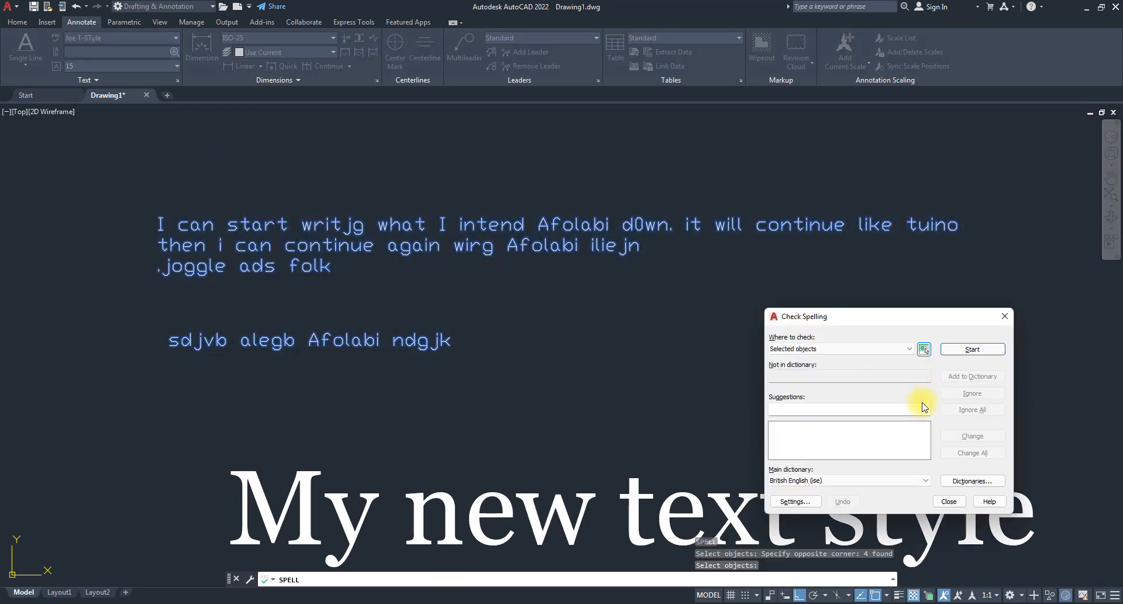
click(972, 349)
- Ignore "sdjvb" and "alegb" once each, and ignore all occurrences of the flagged person's name and of "ndgjk"
click(638, 454)
click(638, 453)
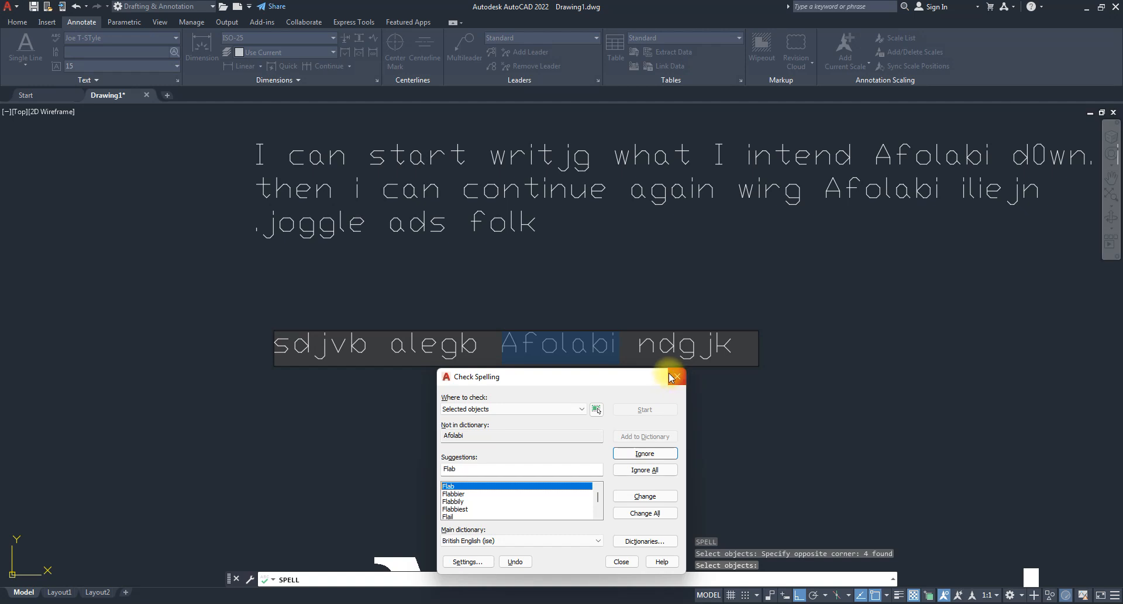
drag(631, 388, 805, 397)
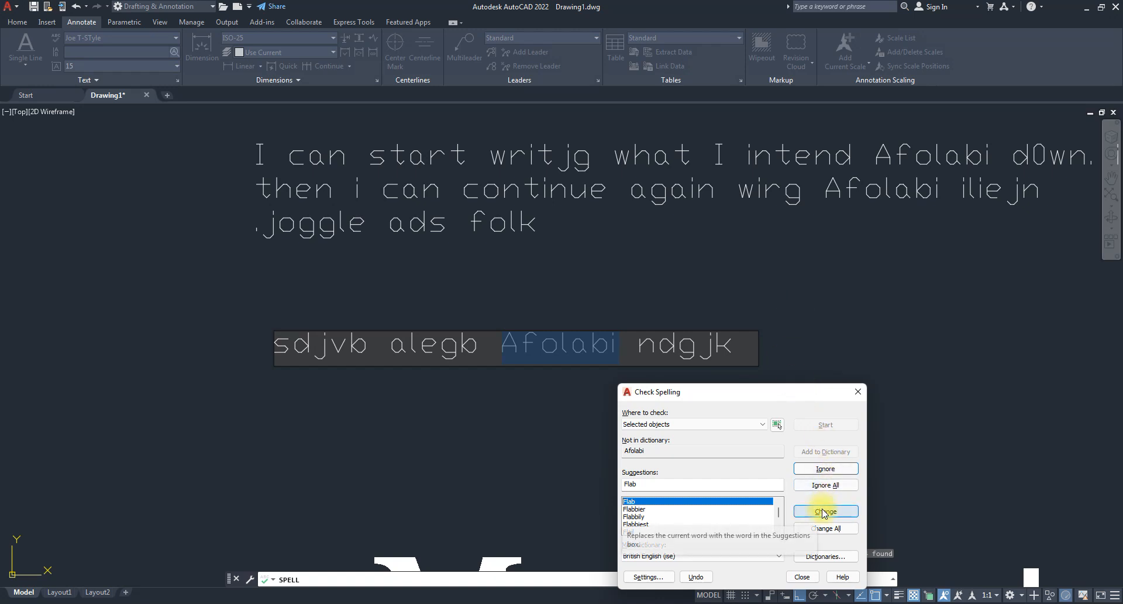
click(827, 485)
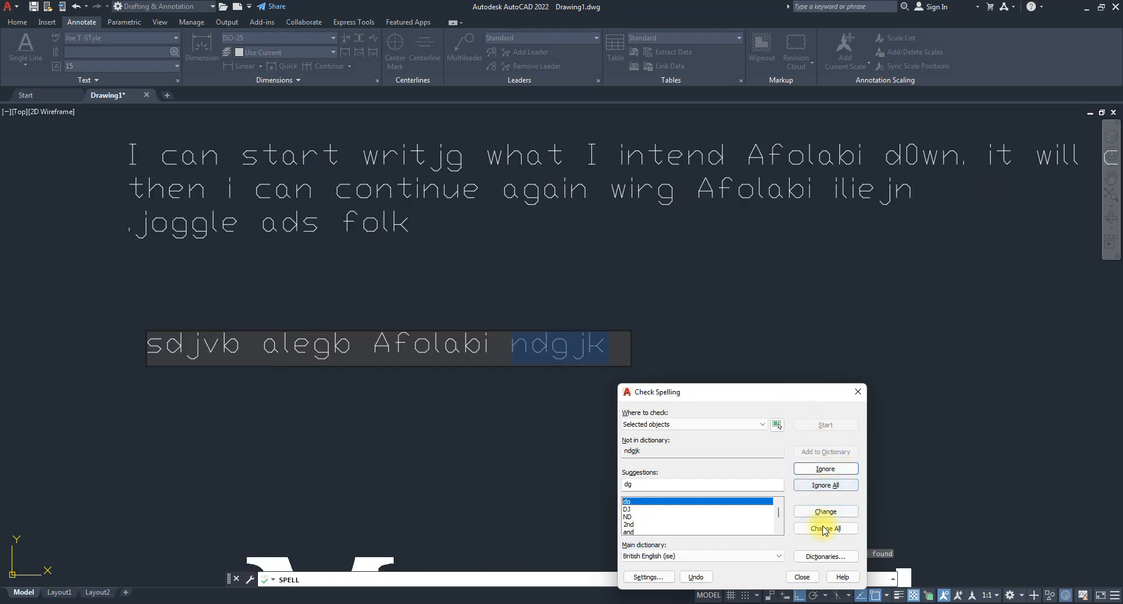
click(827, 486)
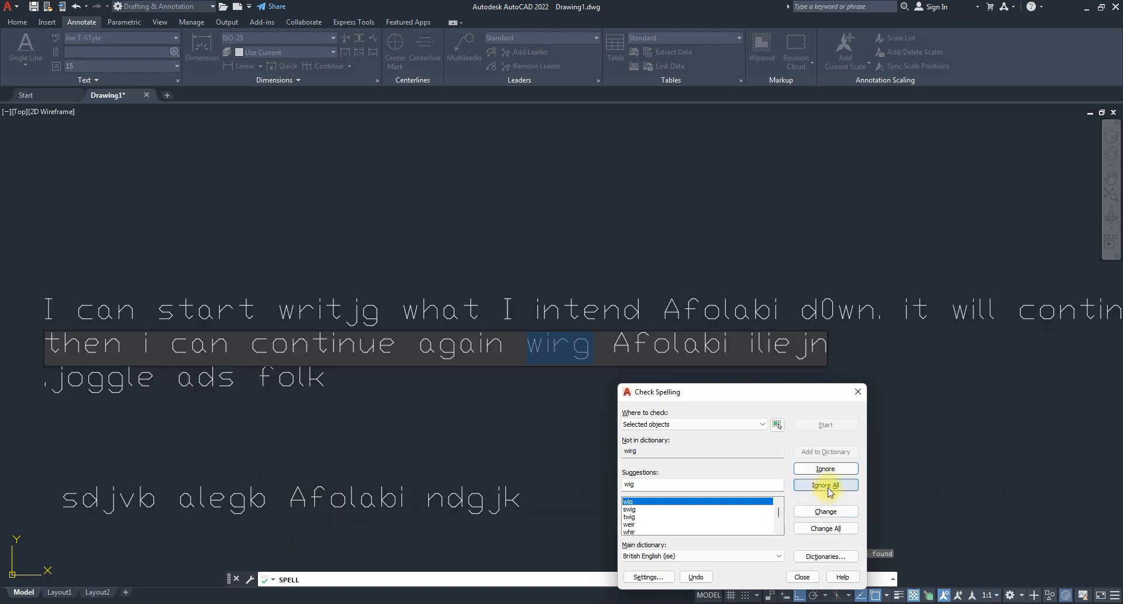
- Ignore all occurrences of the flagged words "wirg", "iliejn", "writjg" and "tuino" to complete the check
click(829, 492)
click(832, 489)
click(835, 487)
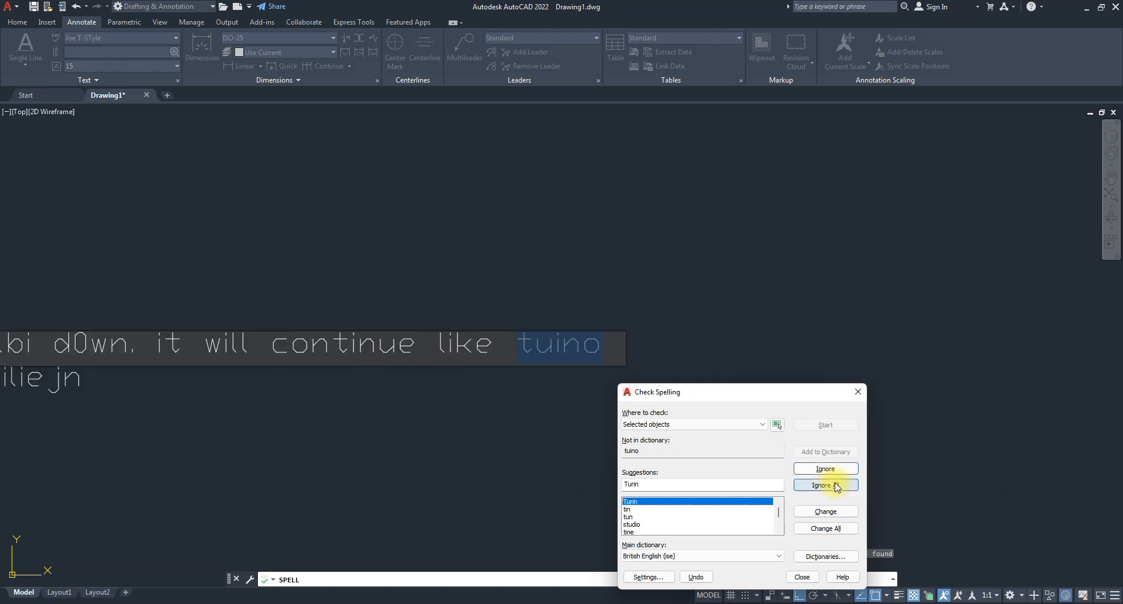
click(835, 487)
- Dismiss the completed check, move the spelling dialog up, and open the dictionaries settings
click(754, 513)
drag(763, 394, 538, 146)
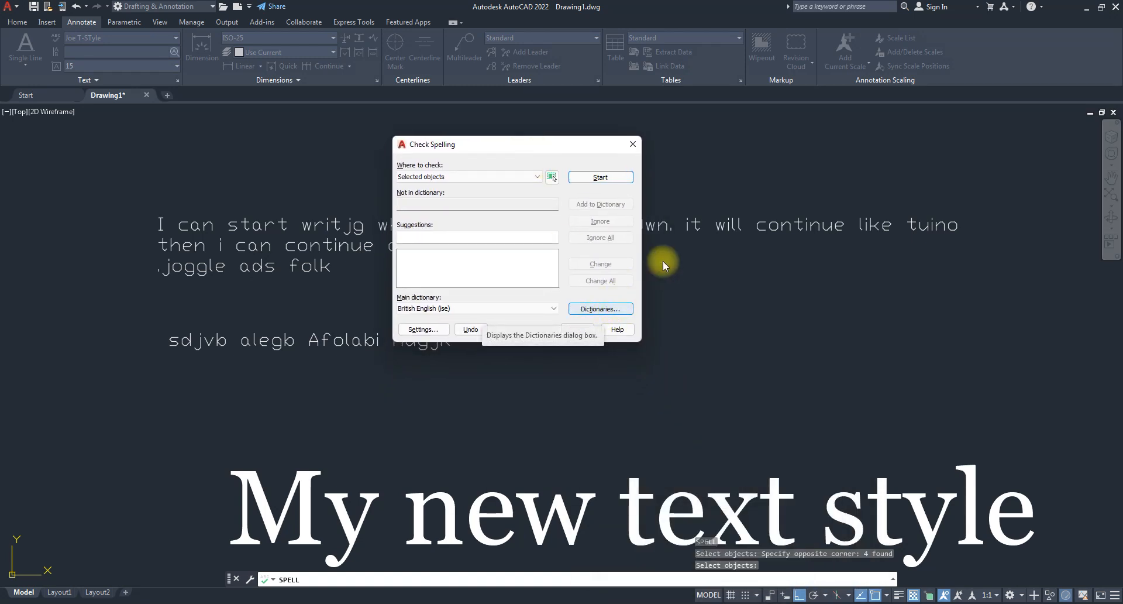
click(605, 309)
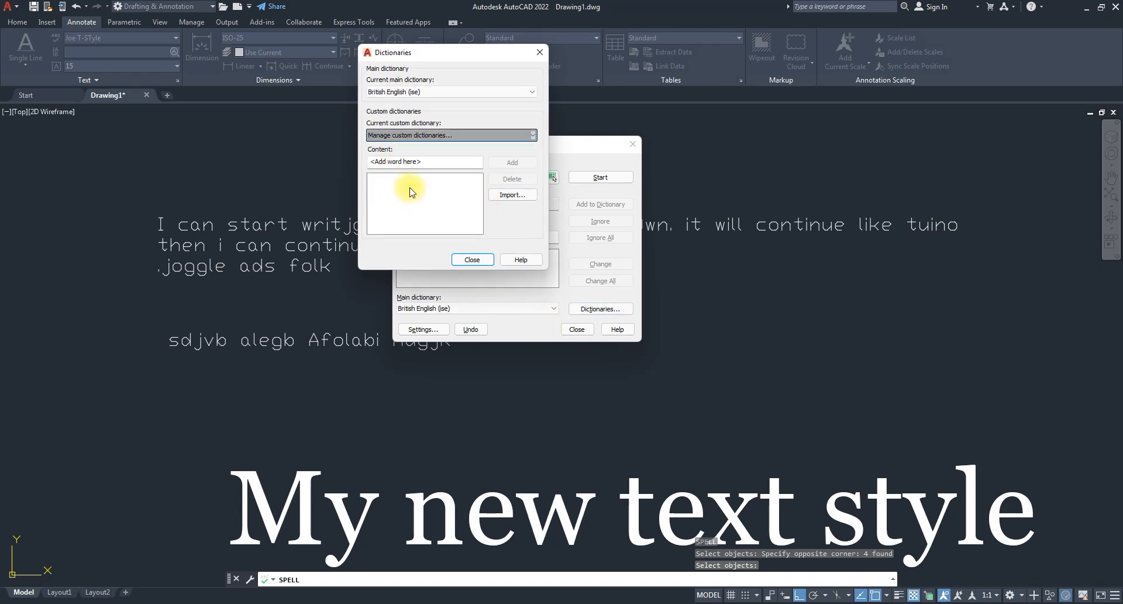
- Try to add the word "Lagos" to the custom dictionary content
click(410, 162)
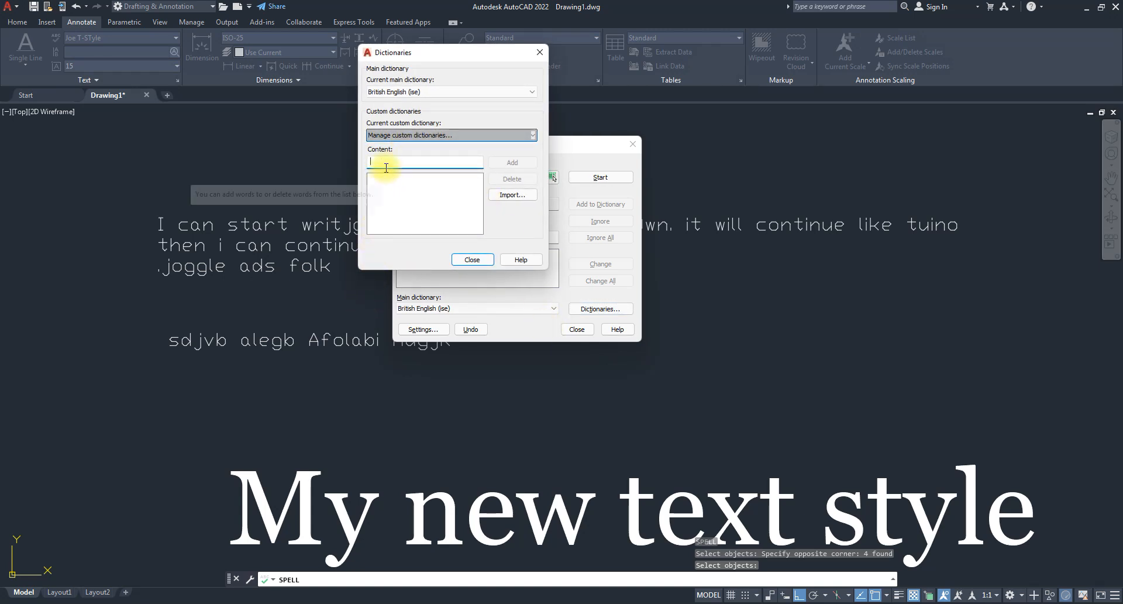
text(Lagos)
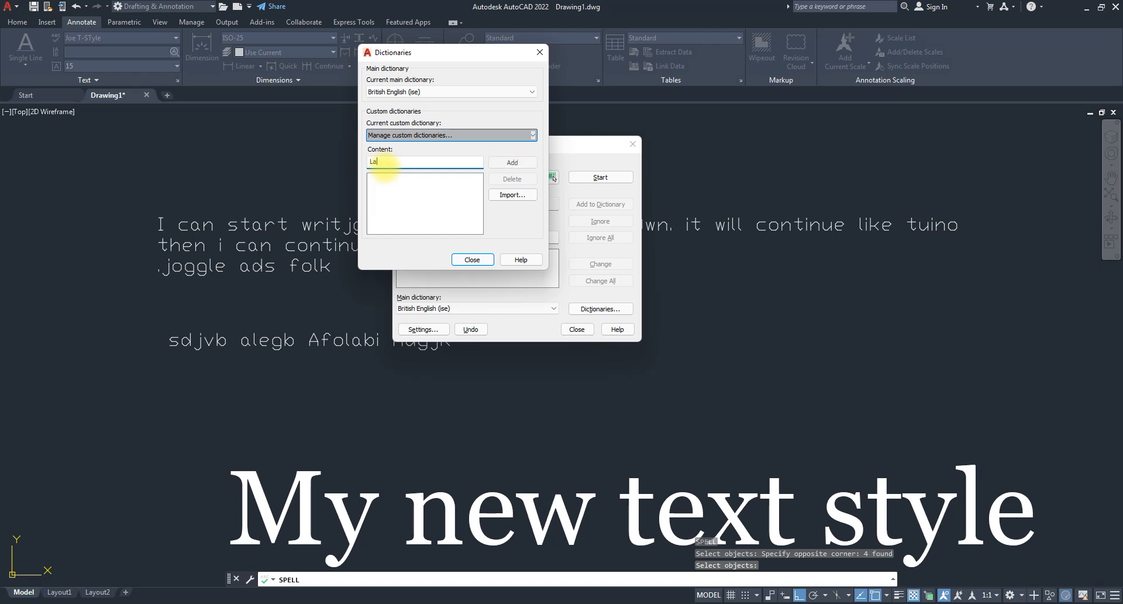
click(512, 162)
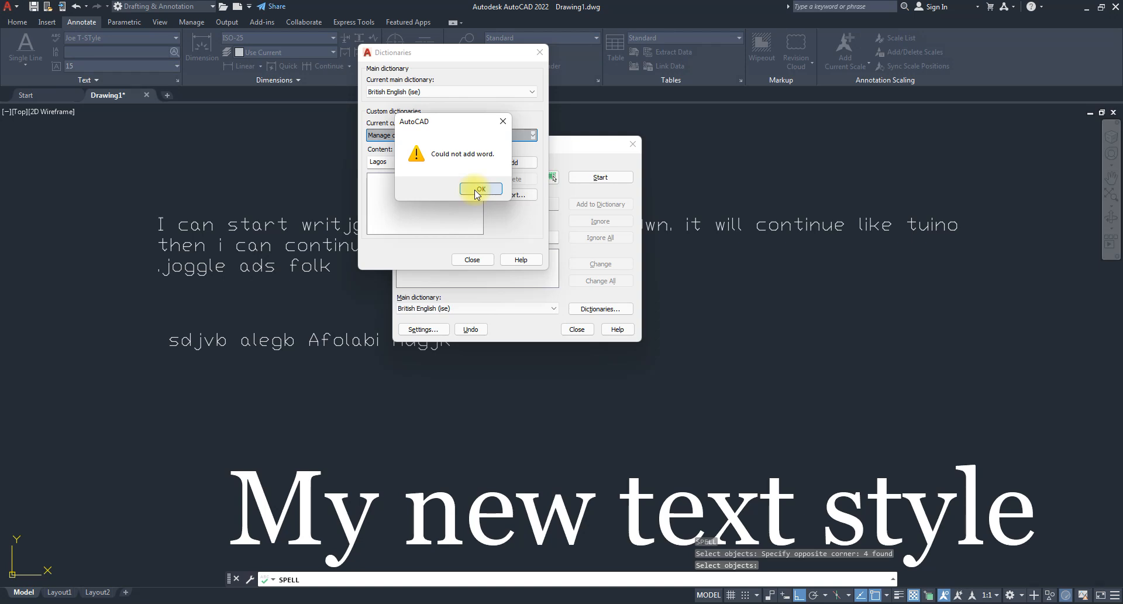
click(476, 189)
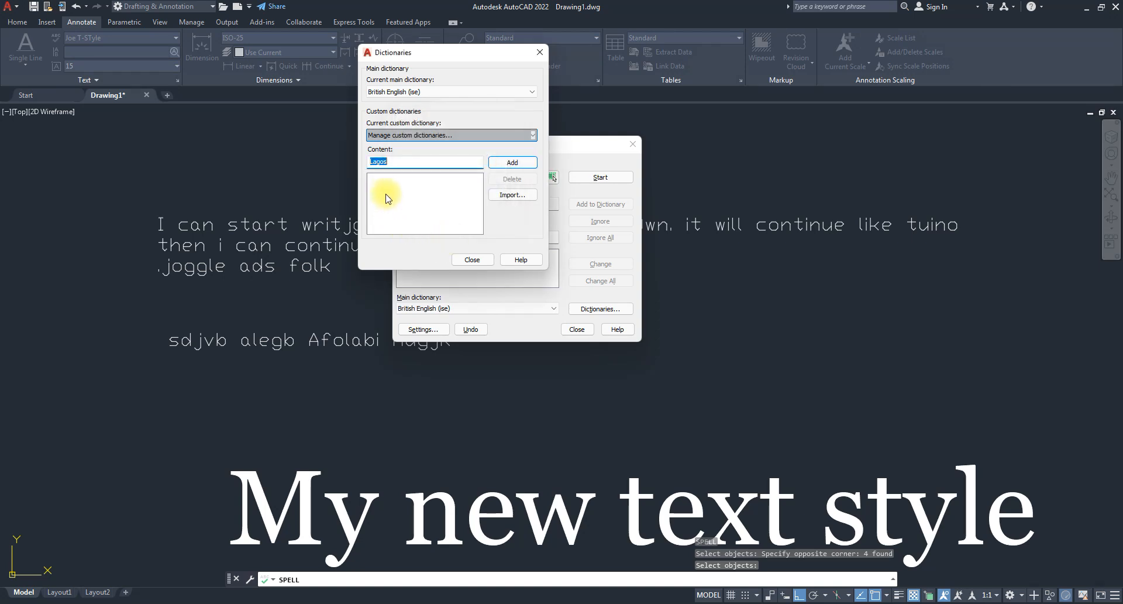
- Set the current main dictionary to American English
click(424, 136)
click(412, 226)
click(431, 91)
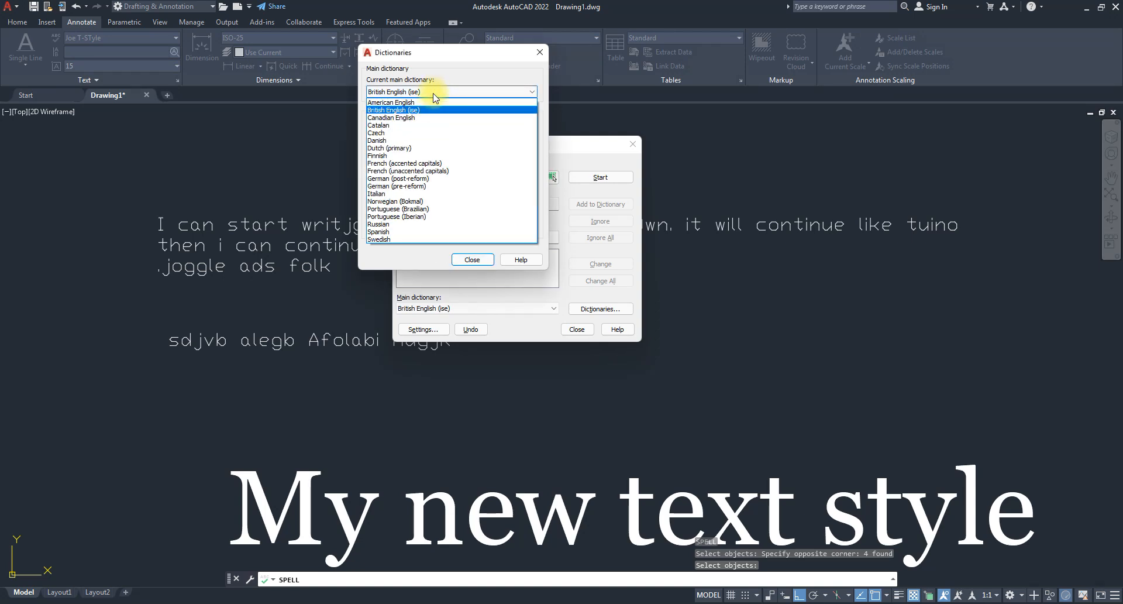
click(386, 103)
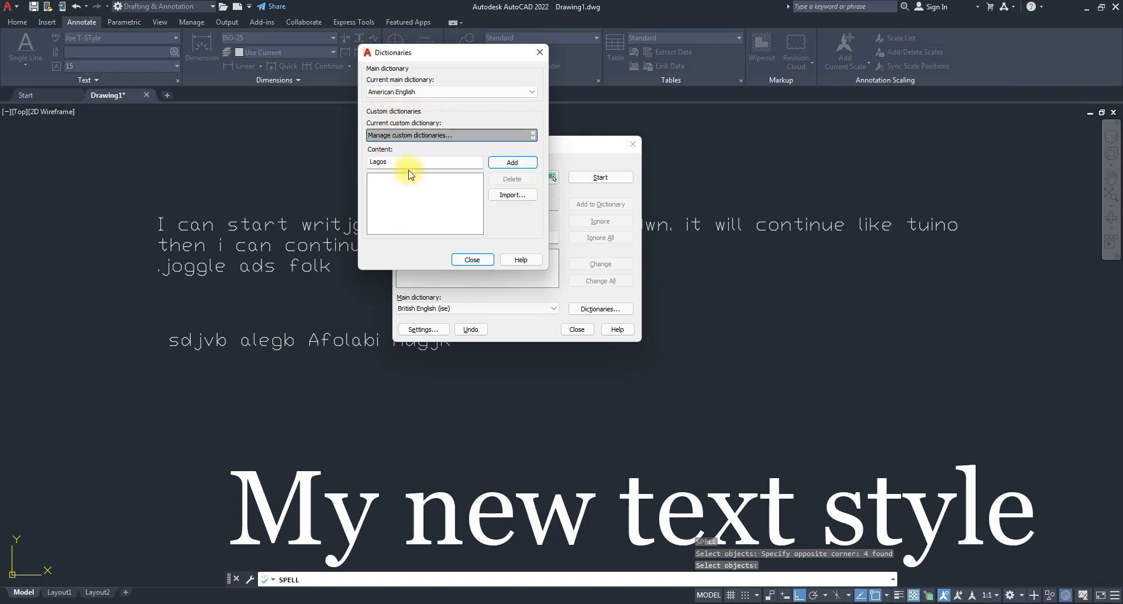
click(424, 135)
click(456, 135)
- Try twice to add the person's name as a custom dictionary word, and clear the entry
double_click(376, 162)
text(Afolabi)
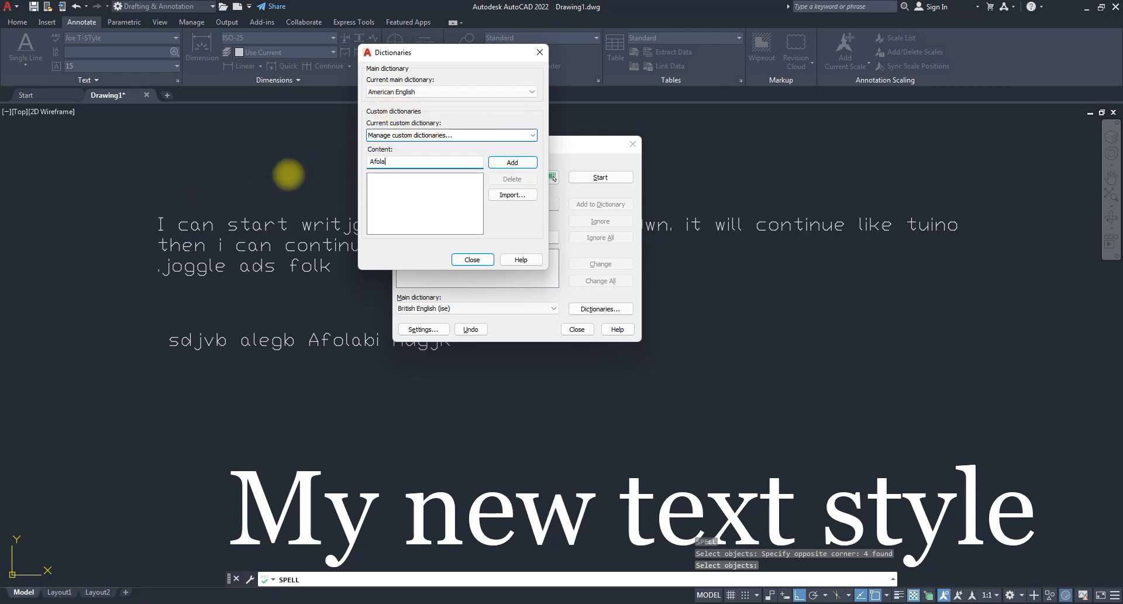
click(501, 164)
click(480, 193)
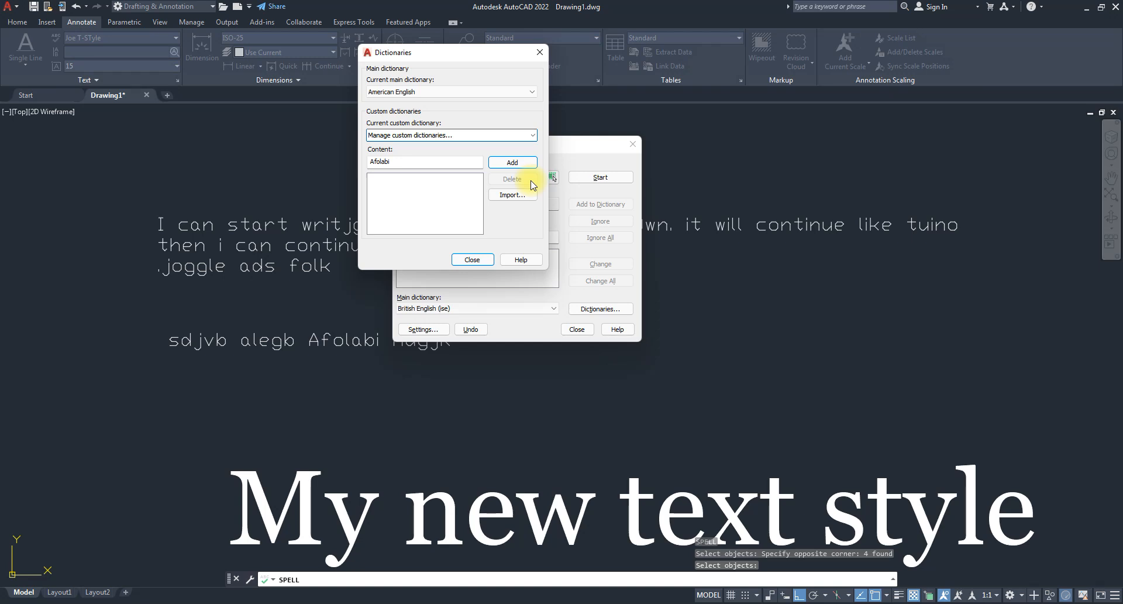
drag(407, 163, 321, 198)
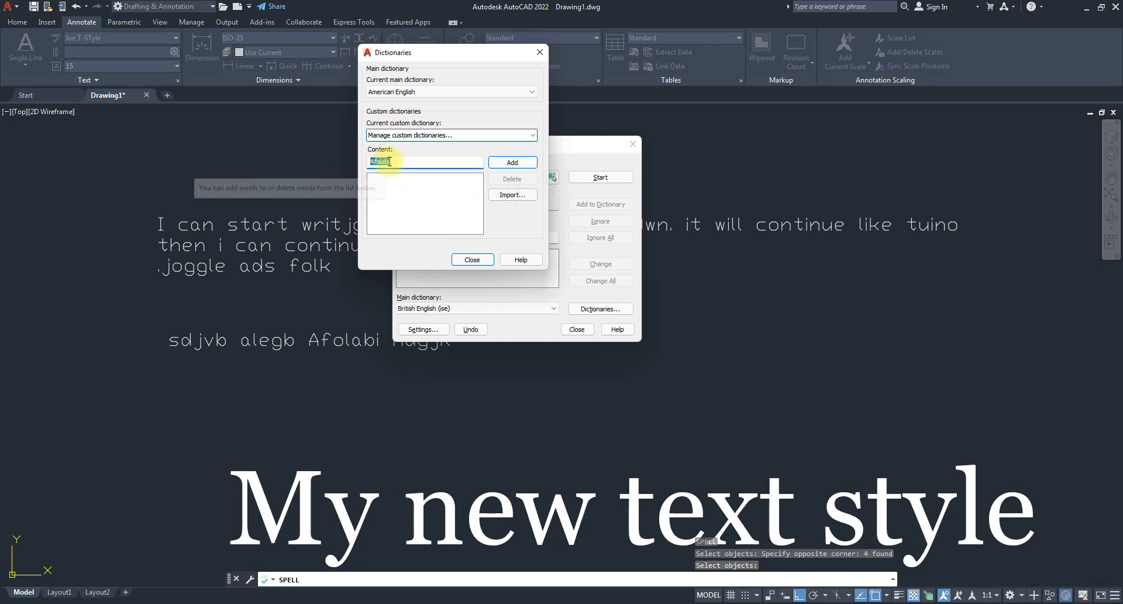
click(513, 163)
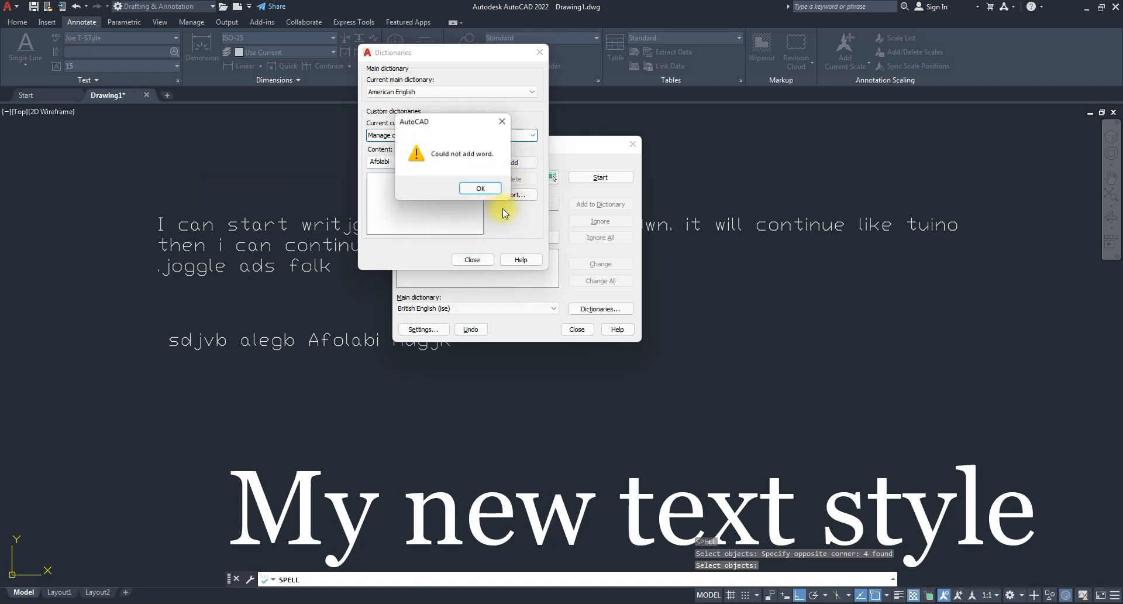
click(478, 186)
key(BackSpace)
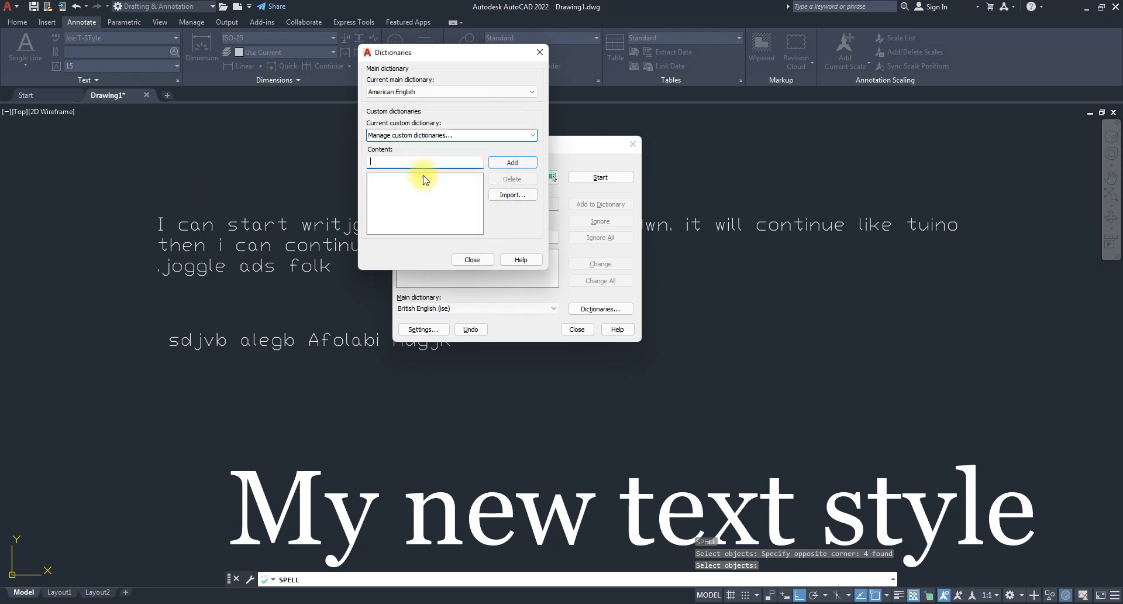
click(419, 220)
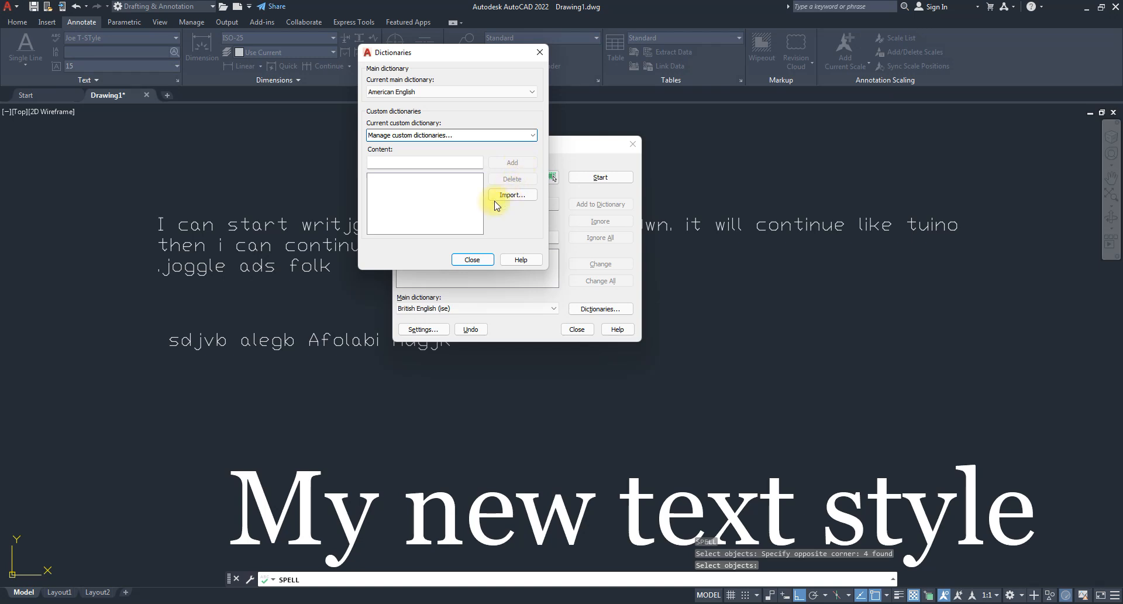
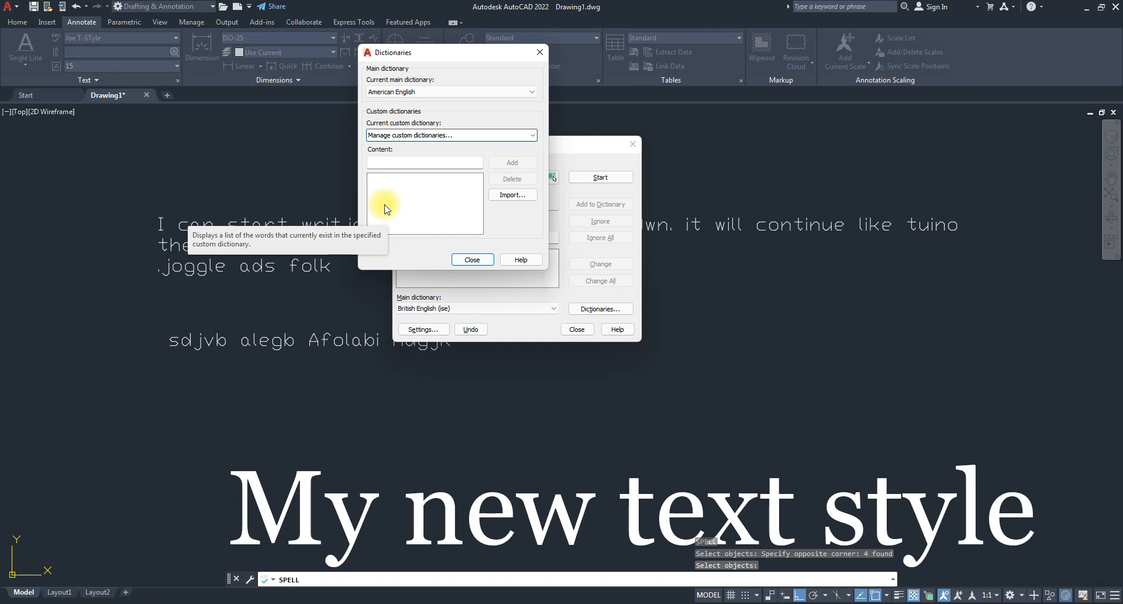
- Open custom dictionary management, browse for an existing custom dictionary file, and cancel the file selection
click(432, 135)
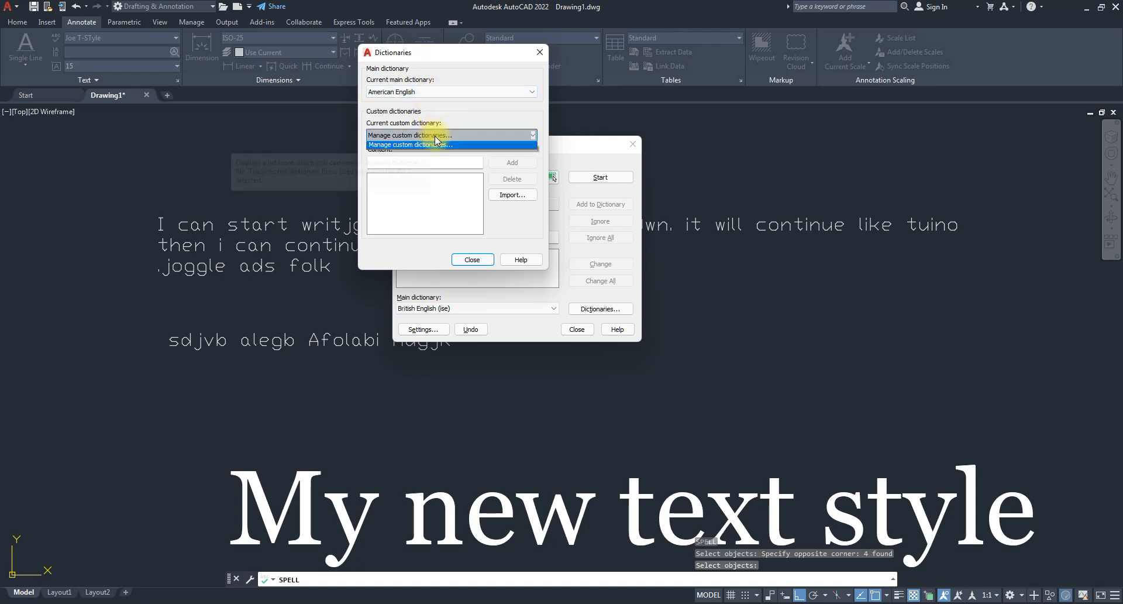
click(405, 148)
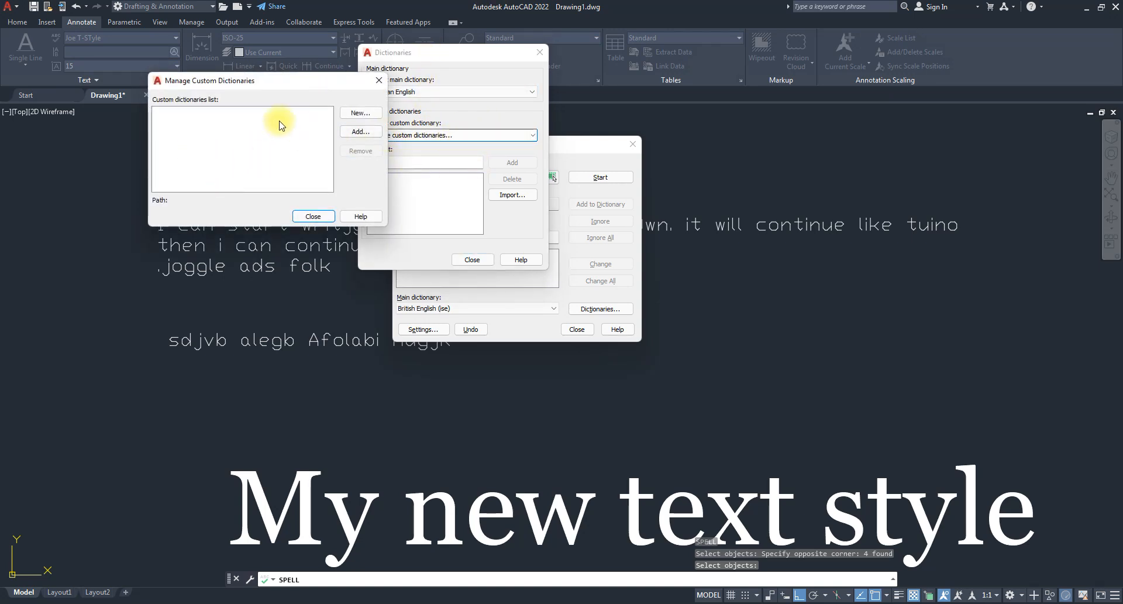
click(361, 132)
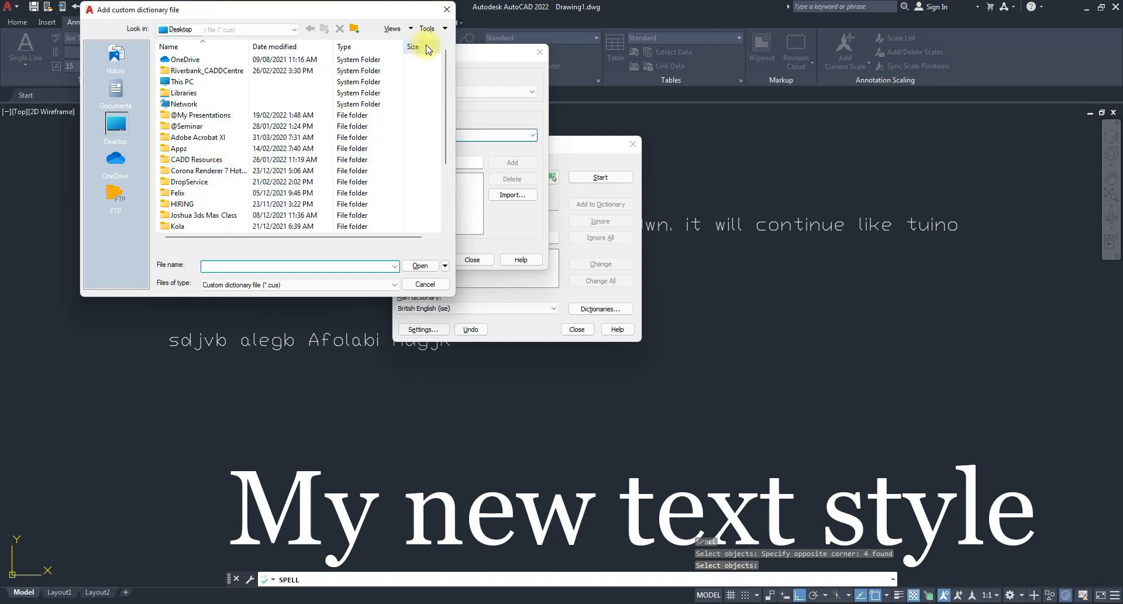
click(446, 10)
- Create a new custom dictionary file named Sample.cus on the Desktop and close custom dictionary management
click(360, 113)
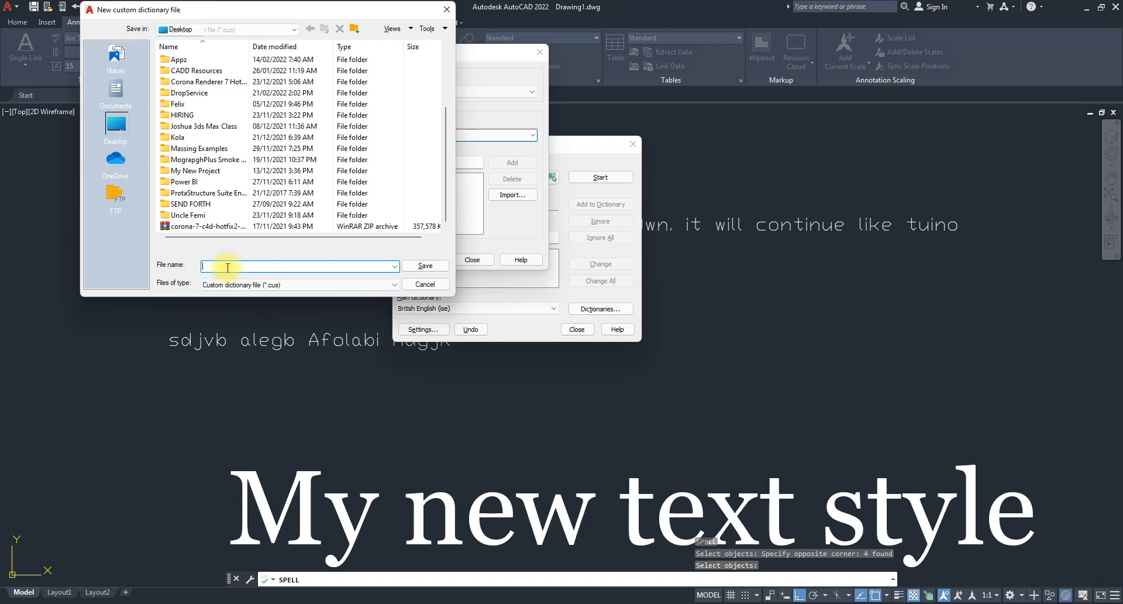
text(Sample.cus)
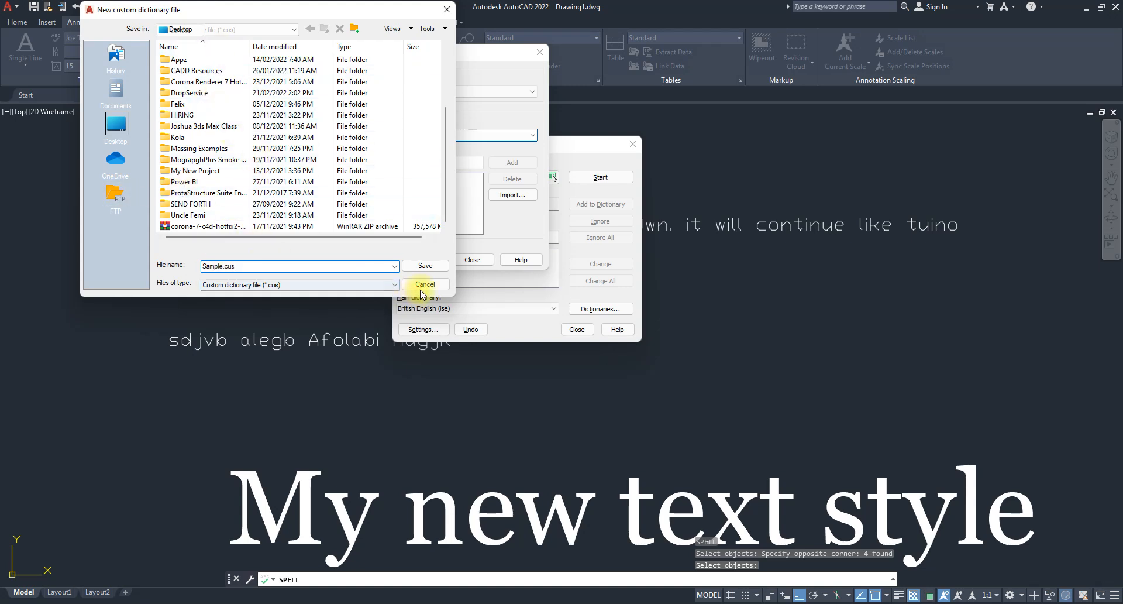
click(426, 267)
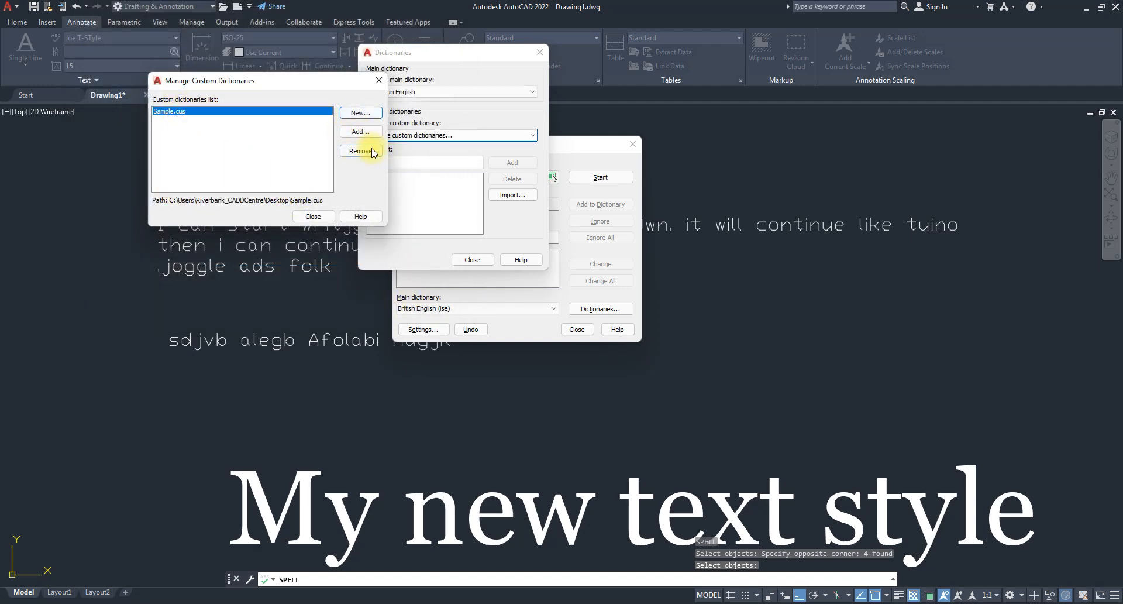
click(319, 217)
- Make Sample.cus the current custom dictionary, add the person's name to its words, and show the available custom dictionaries
click(406, 136)
click(394, 143)
click(428, 163)
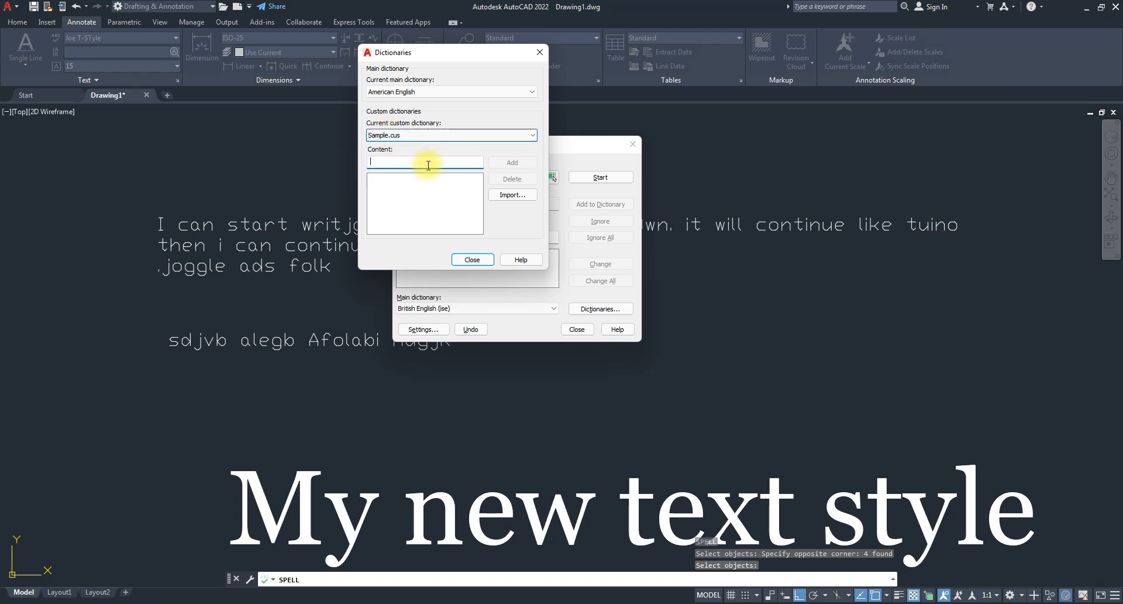
text(Afolabi)
click(510, 163)
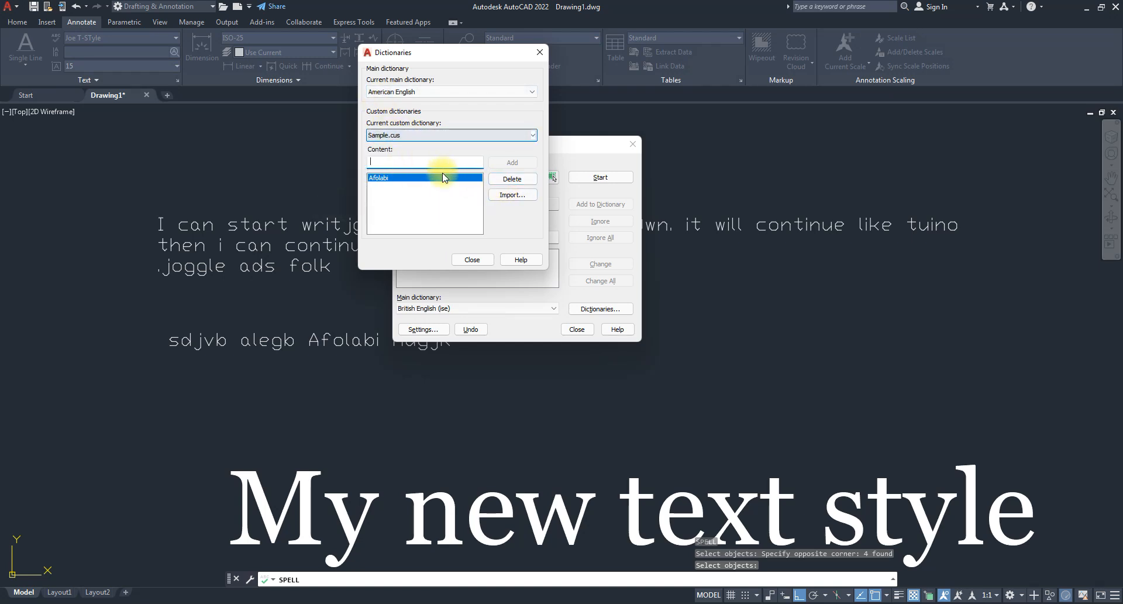
click(404, 137)
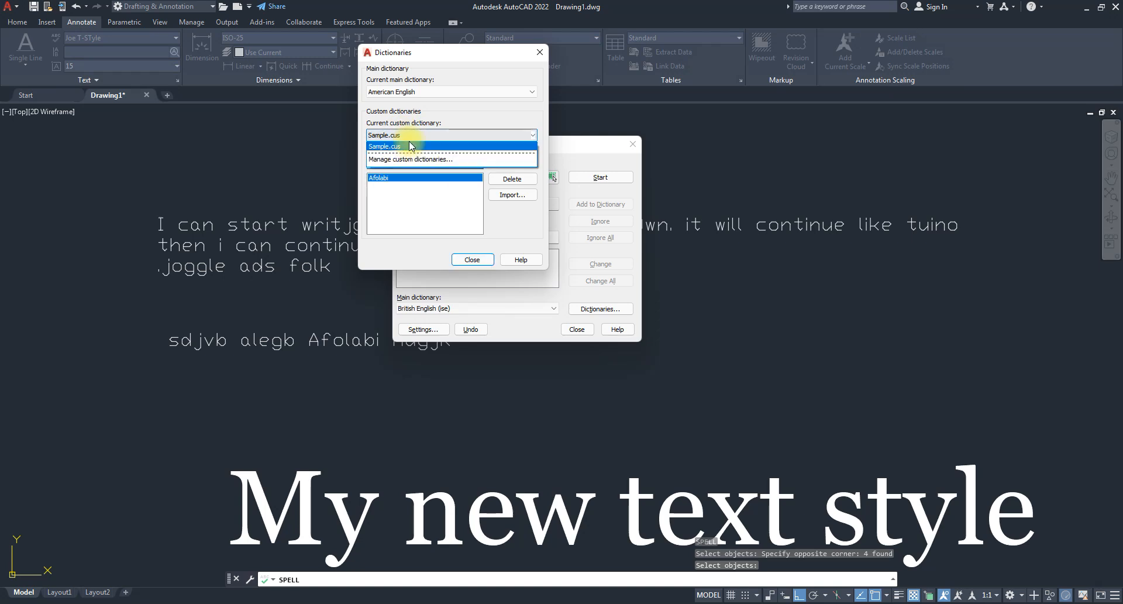
- View the file path of Sample.cus in custom dictionary management, close it and keep Sample.cus current
click(400, 154)
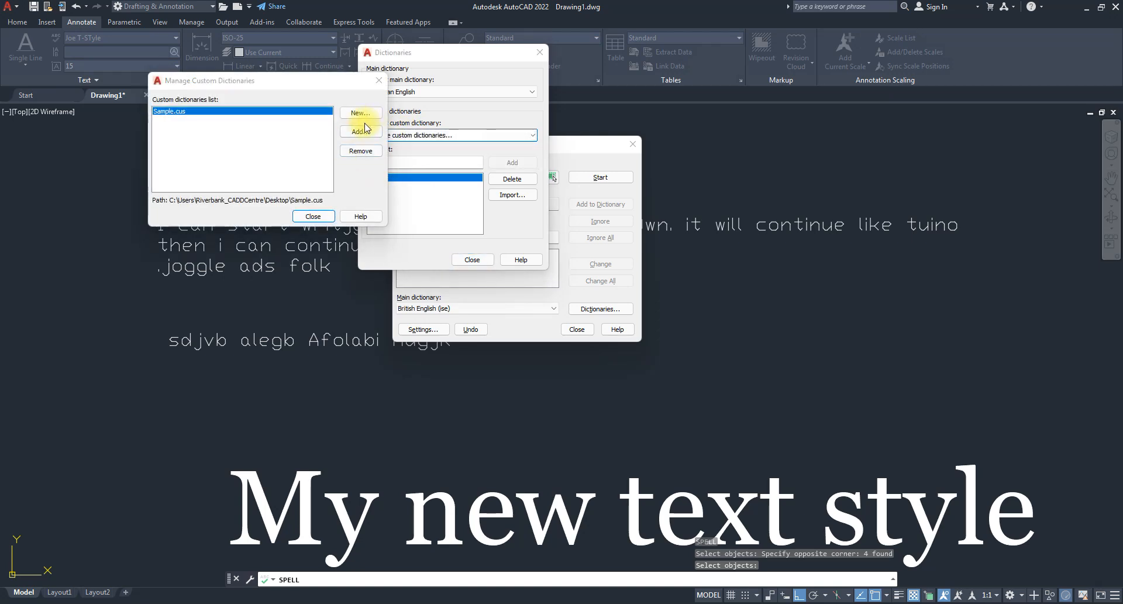
click(377, 81)
click(392, 135)
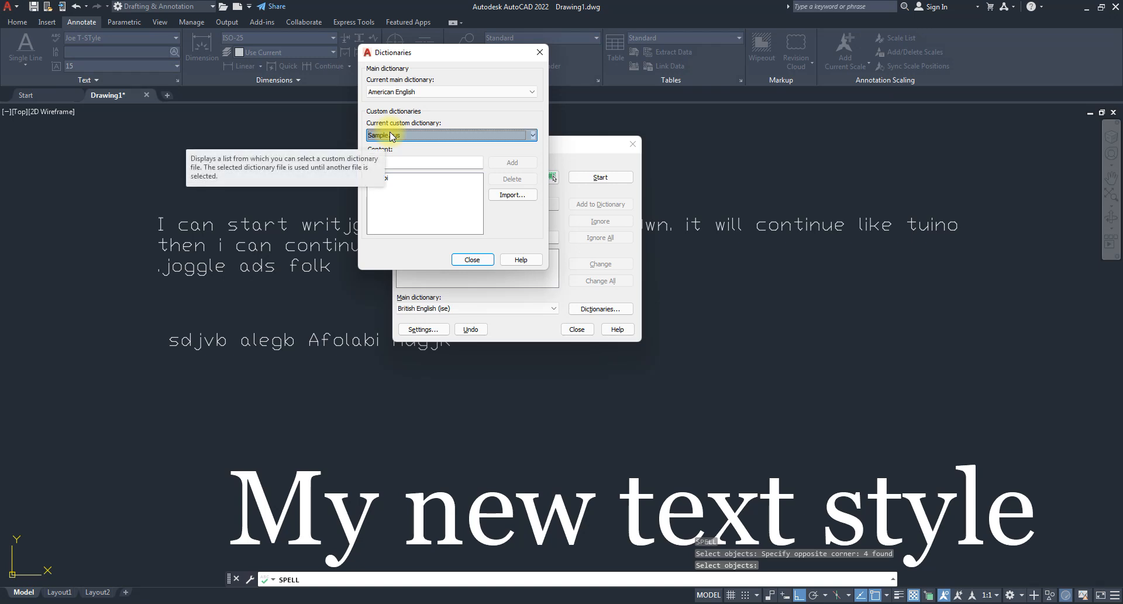
- Add a person's first name and the word Lagos to the Sample.cus custom dictionary
click(415, 163)
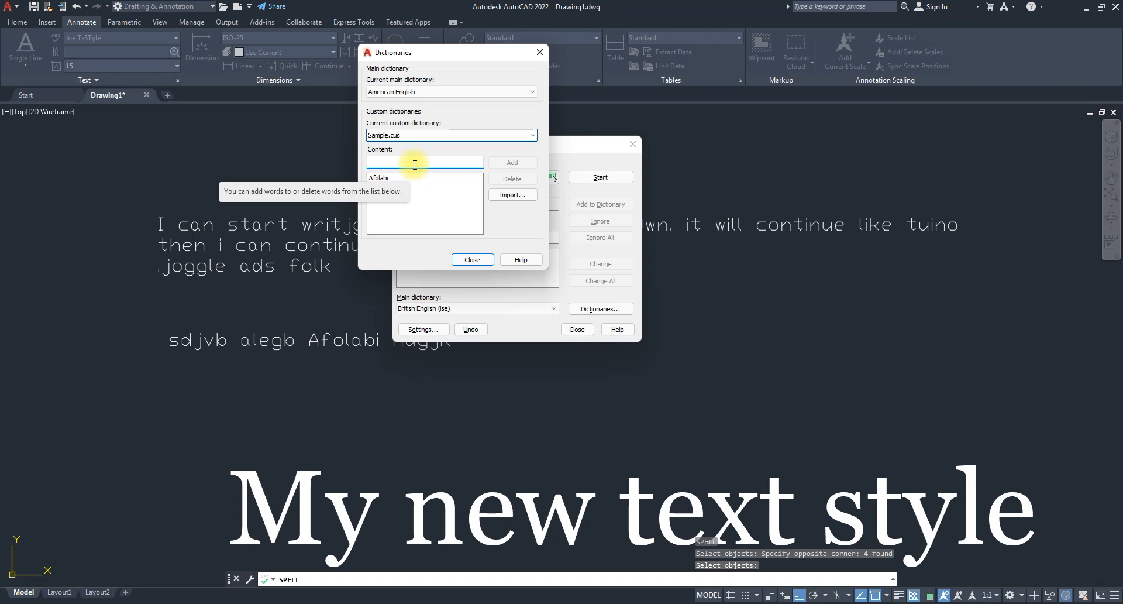
text(Esther)
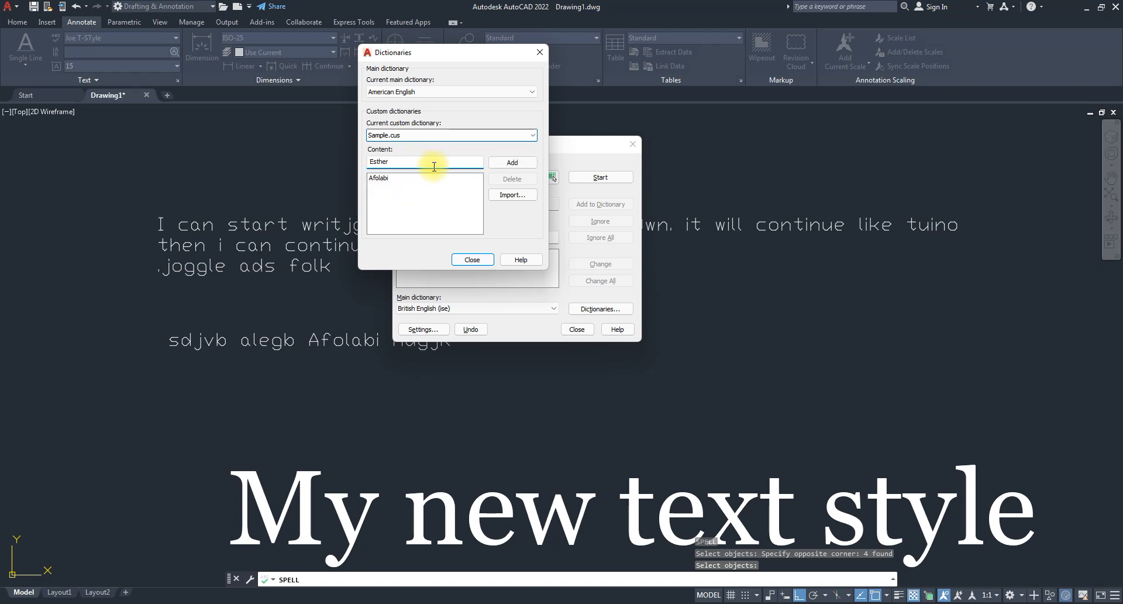
click(514, 163)
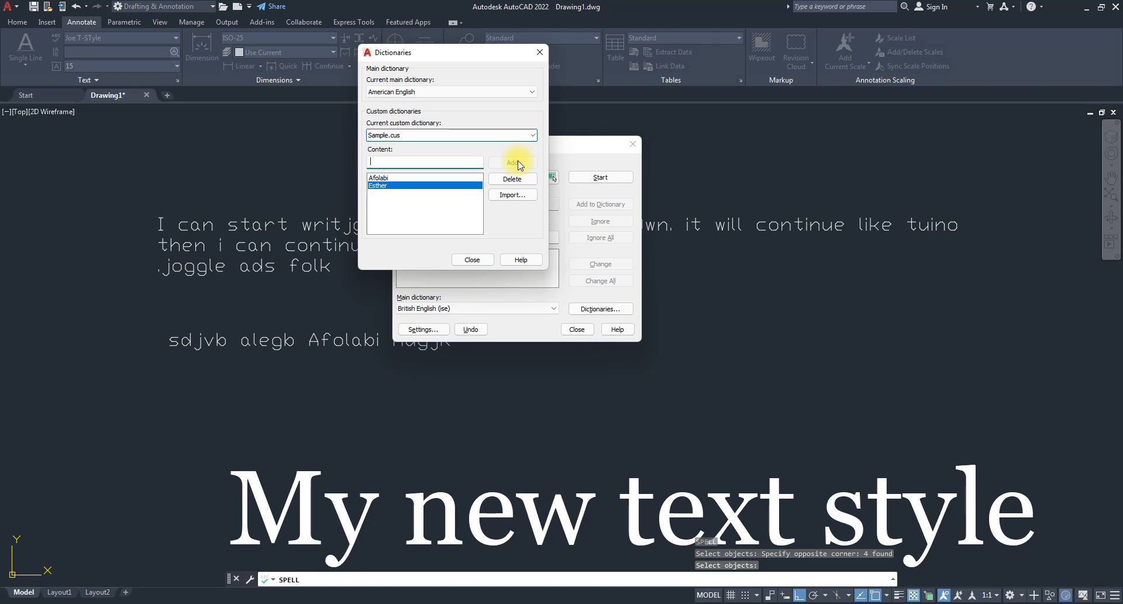
text(LAgi)
text(os)
click(512, 162)
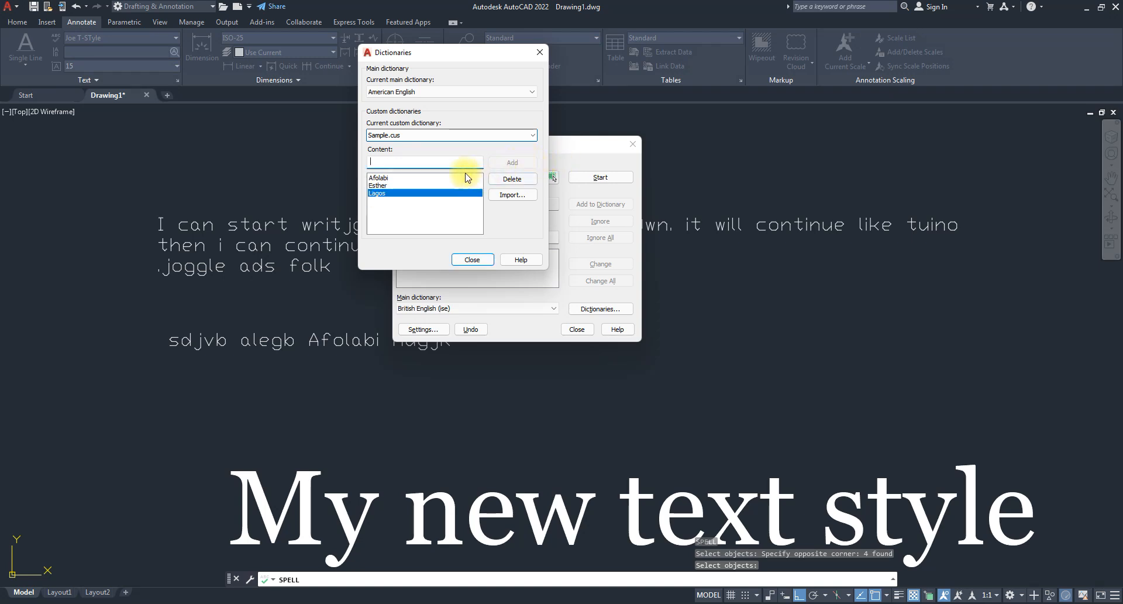
- Add the words wetin, dey, sup and una to the Sample.cus custom dictionary
text(W)
click(506, 165)
text(dey)
click(512, 162)
text(sup)
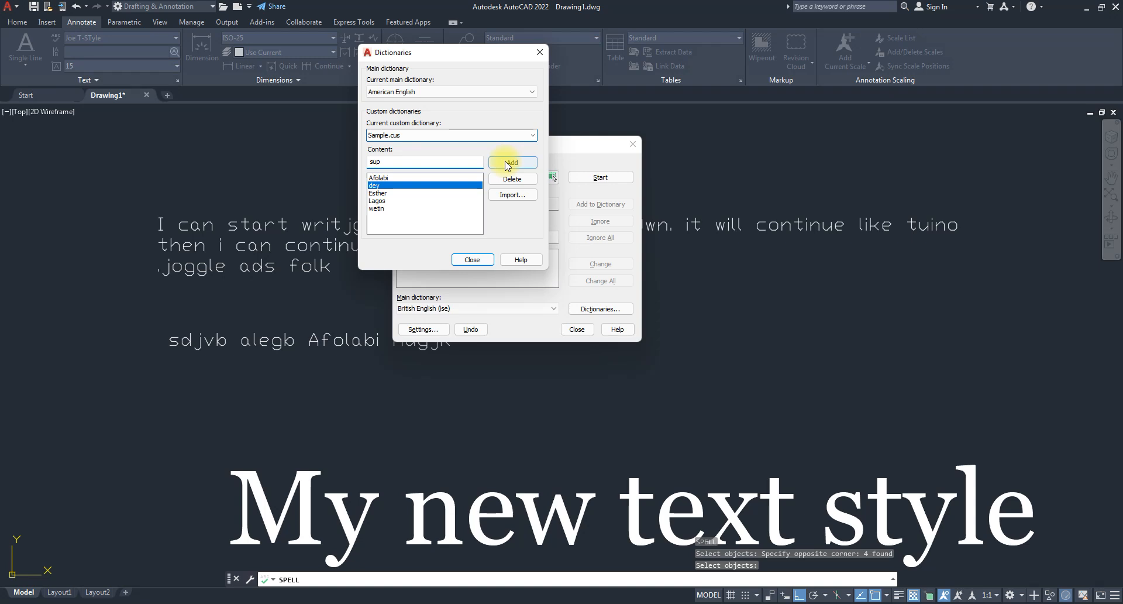
click(511, 162)
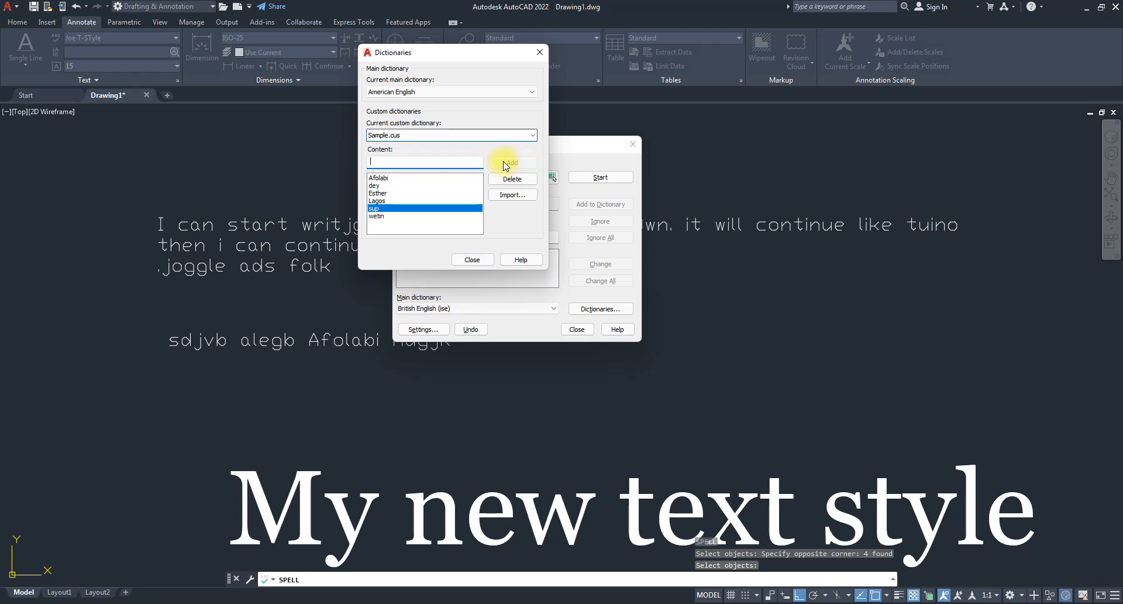
text(una)
click(512, 163)
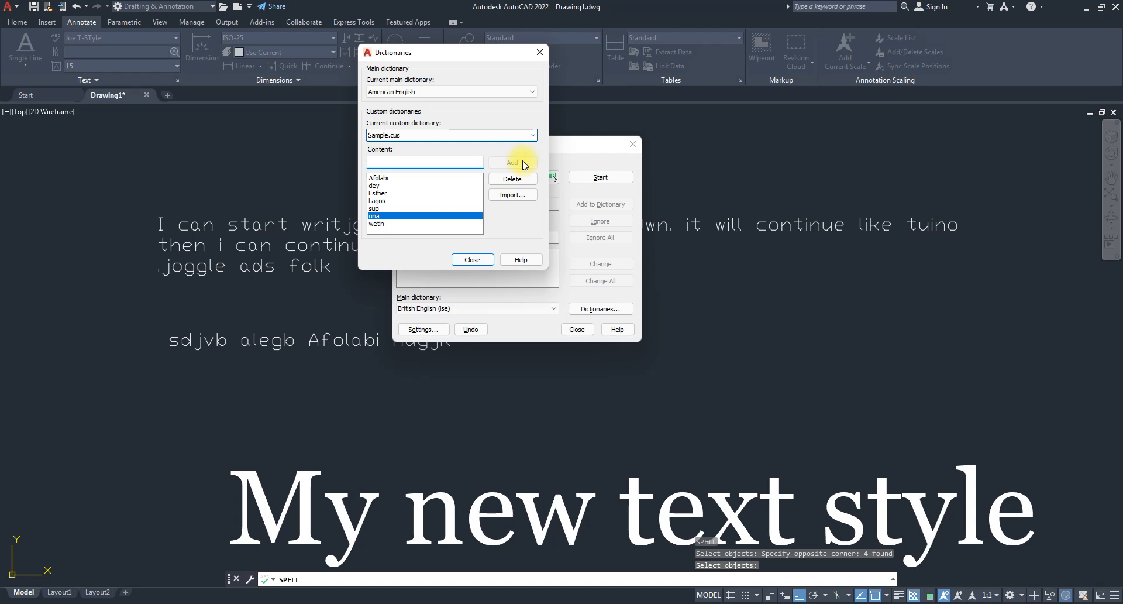
- Add another personal name to Sample.cus, and close the dictionary settings and the spelling check
text(Ashabi)
click(508, 165)
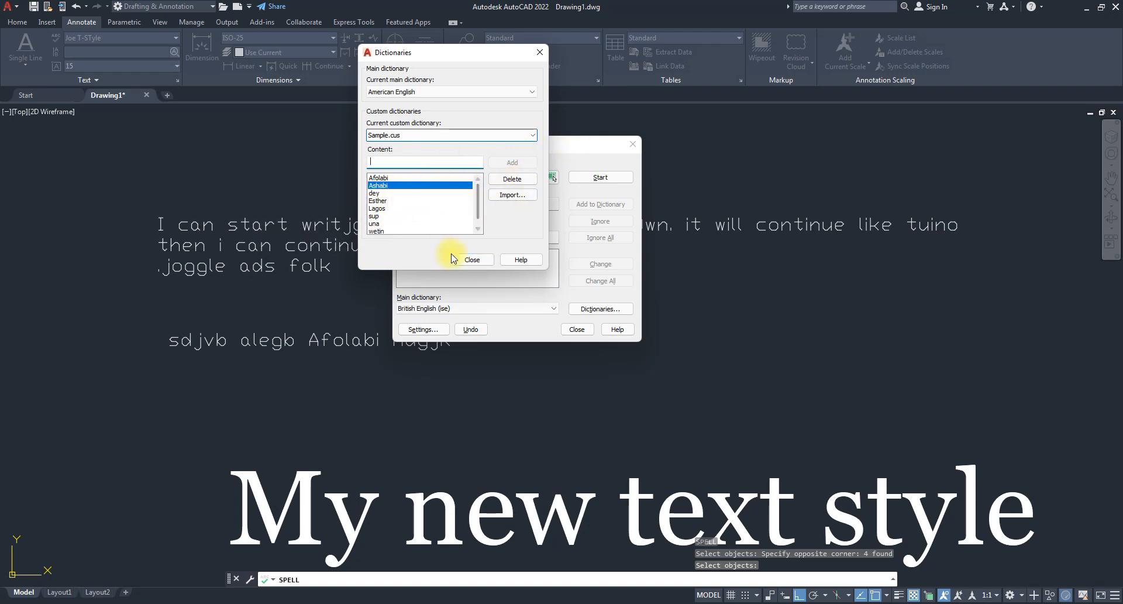
click(467, 259)
click(573, 329)
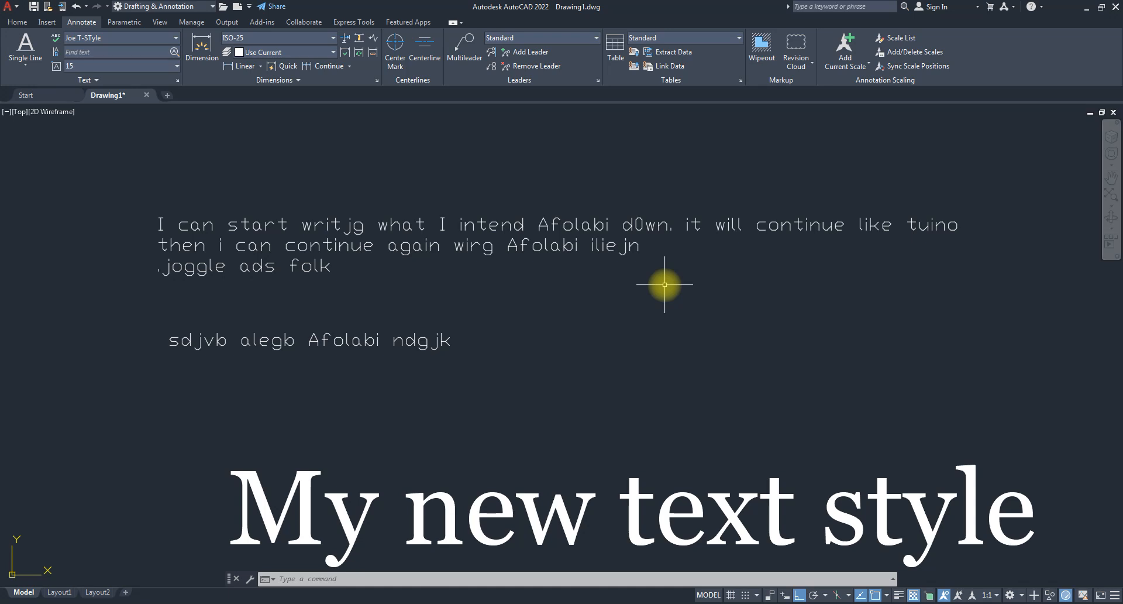
- Open the spelling check, limit it to selected objects, and select the text line starting with "sdjvb"
text(sp)
key(Return)
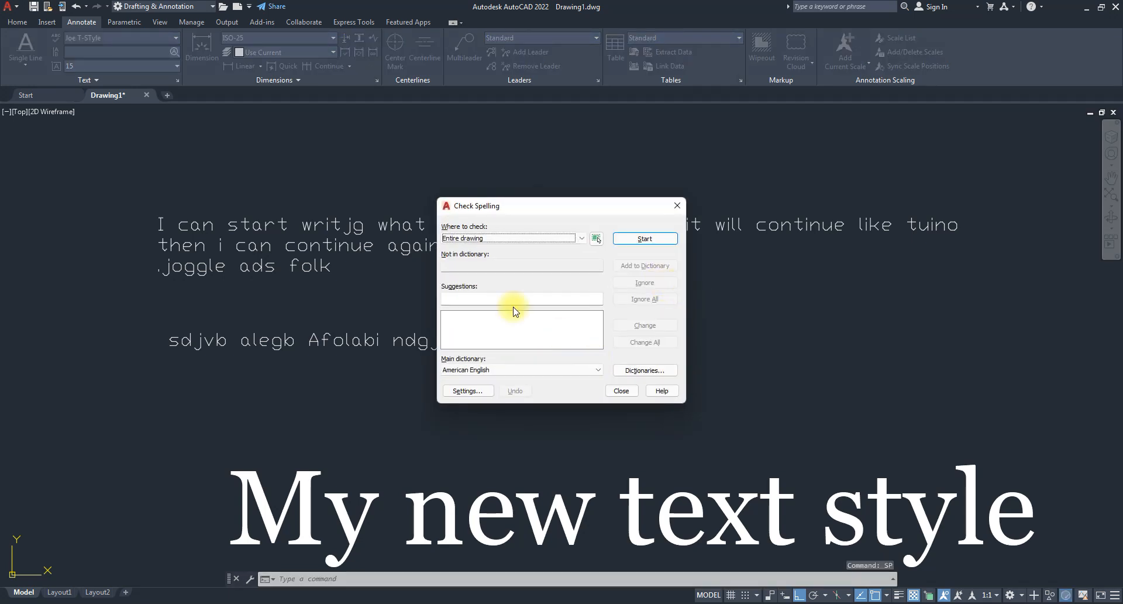
click(483, 241)
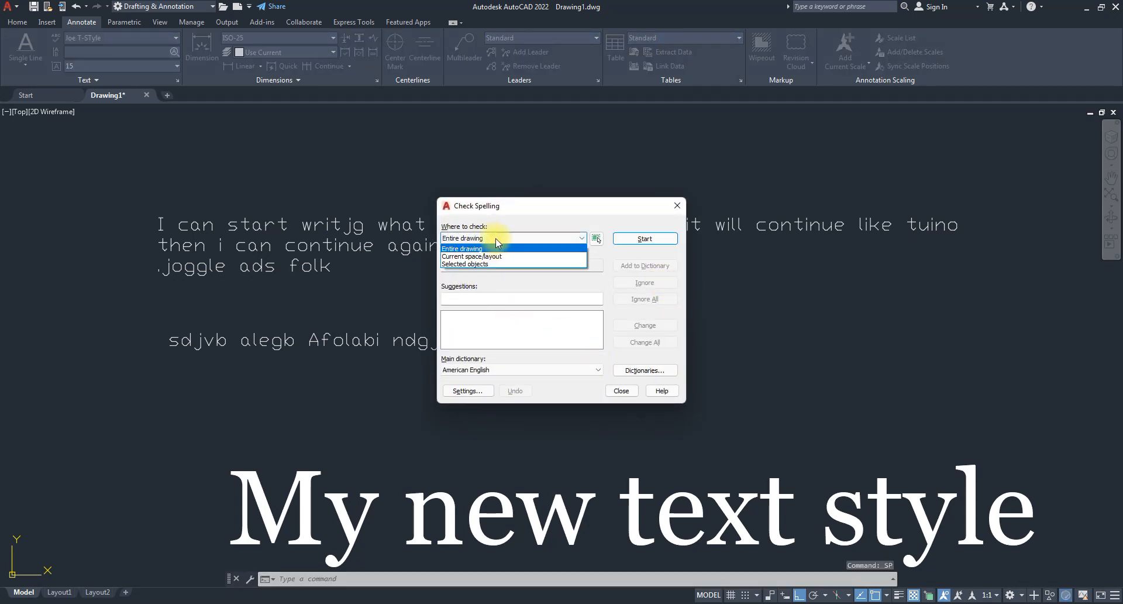
click(470, 266)
click(596, 238)
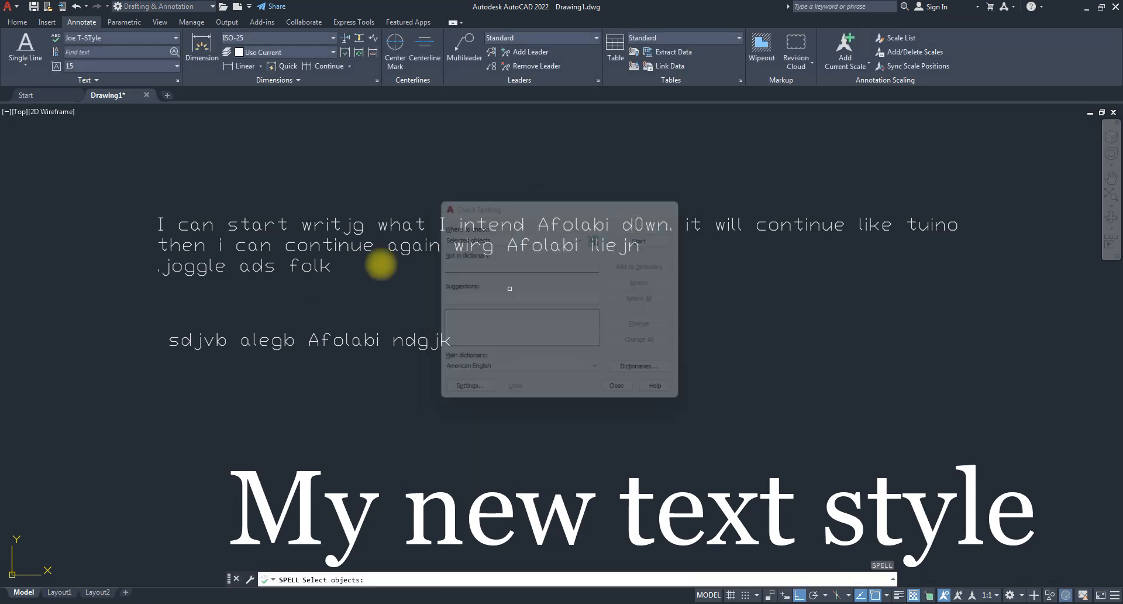
click(120, 314)
click(537, 356)
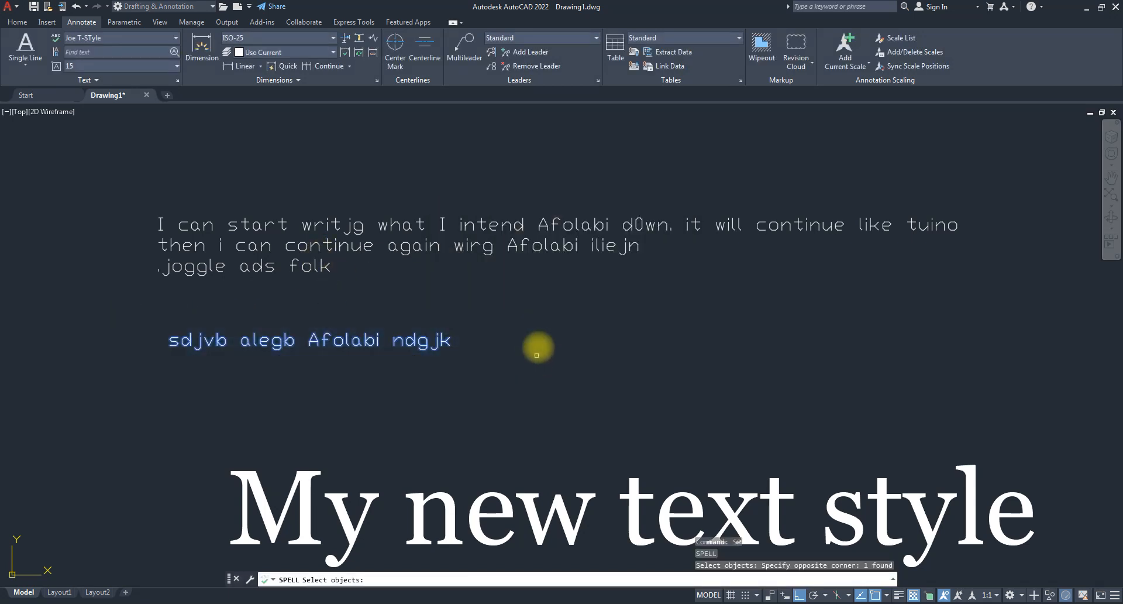
key(Return)
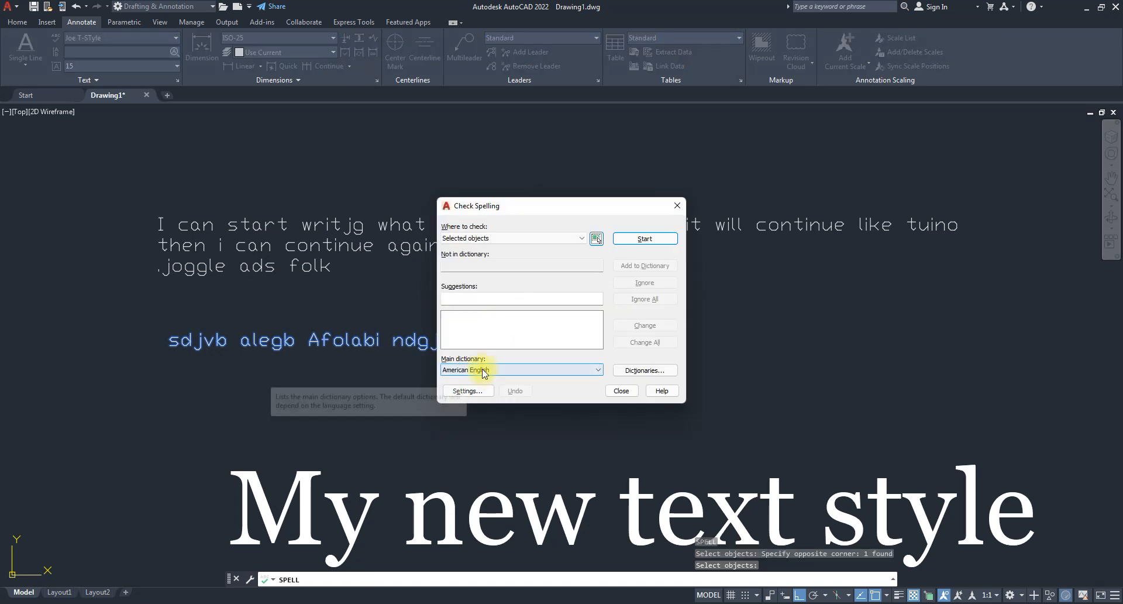
- Run the spelling check on the selected line, ignoring sdjvb and alegb
click(633, 242)
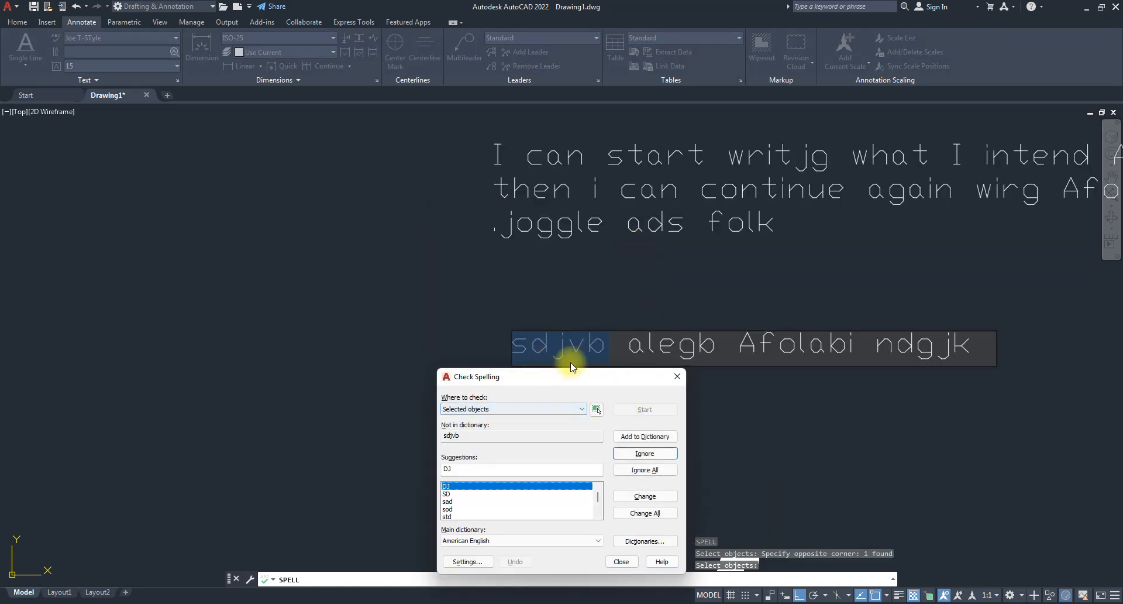
click(644, 454)
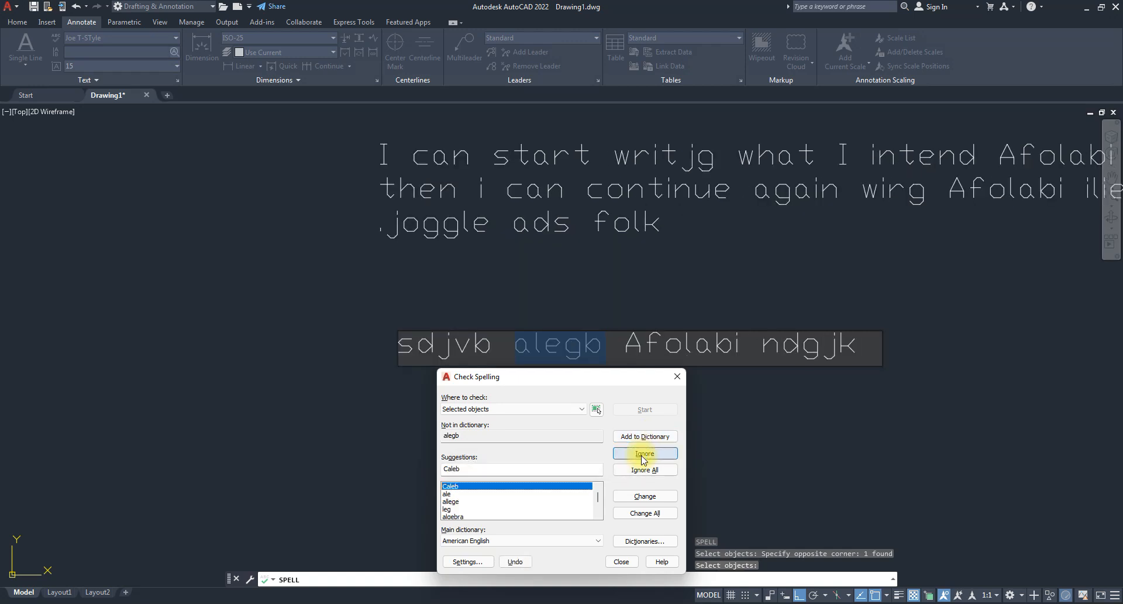
click(644, 453)
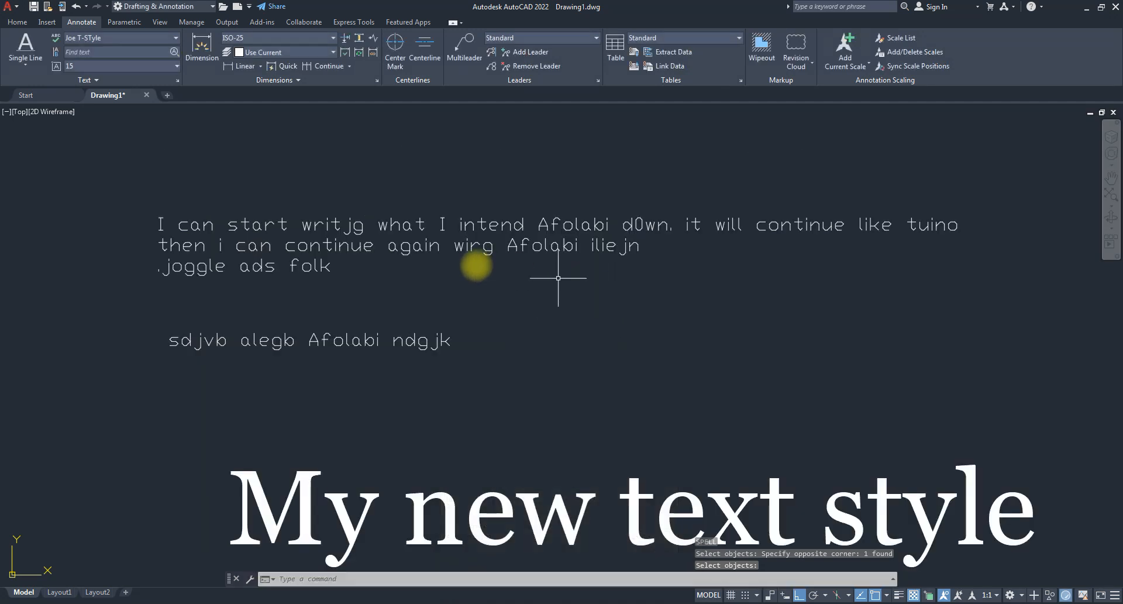
scroll(483, 285, down, 3)
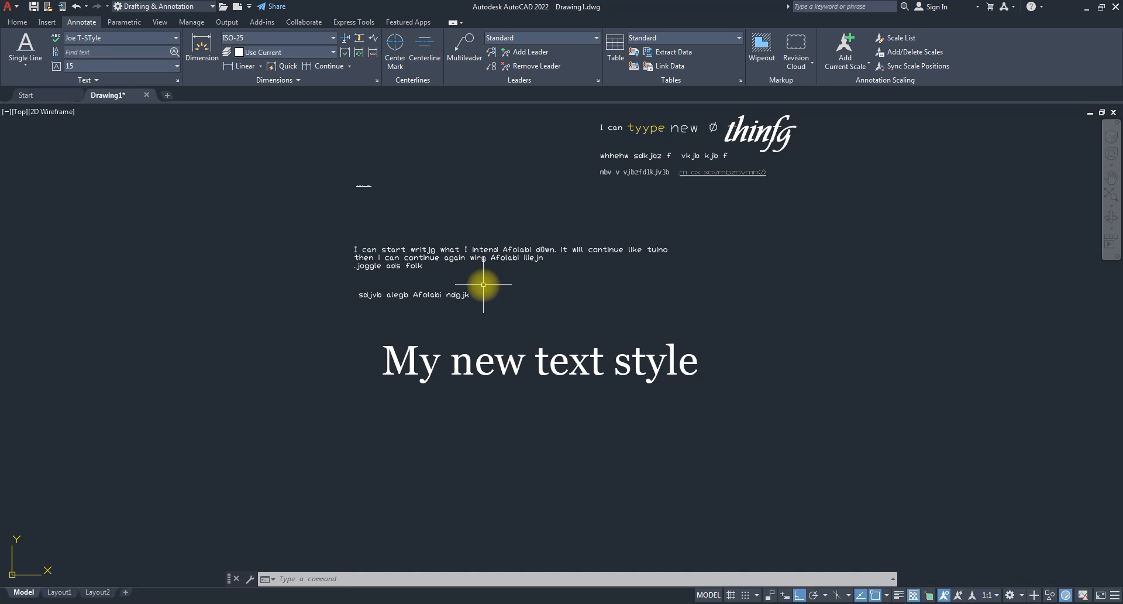
- Switch to File Explorer, find the Sample dictionary file on the Desktop and try to open it
key(super+e)
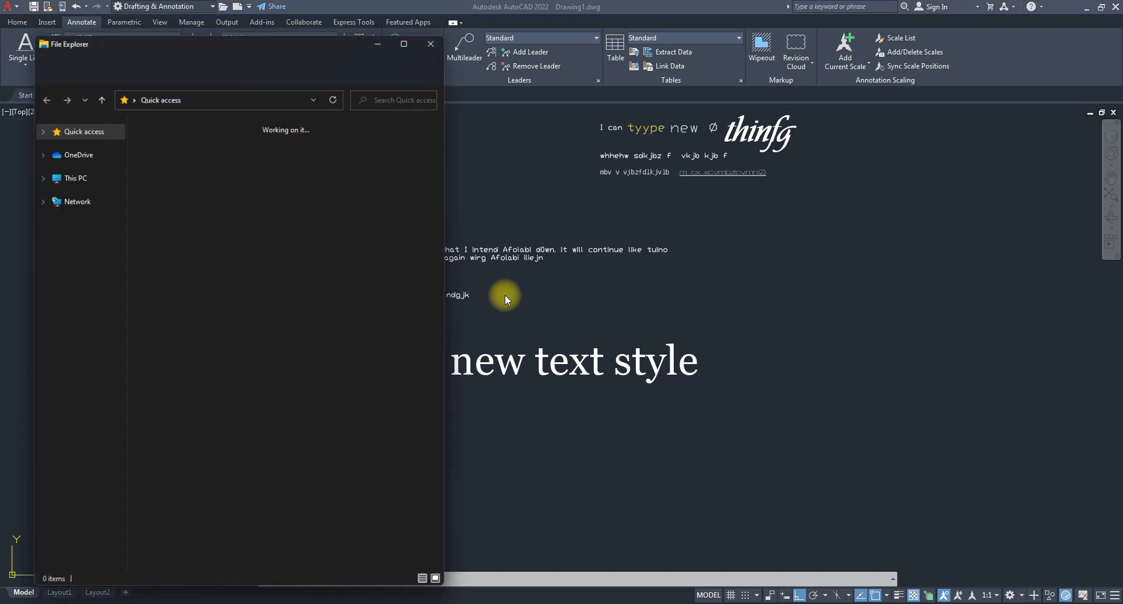
click(85, 150)
click(233, 155)
text(sa)
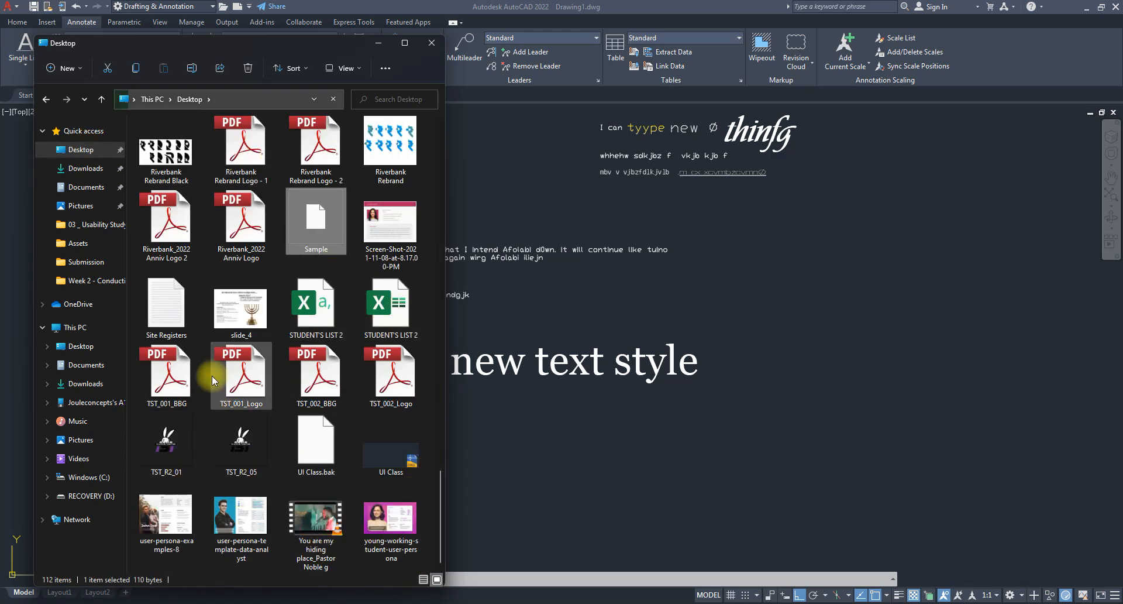
double_click(315, 222)
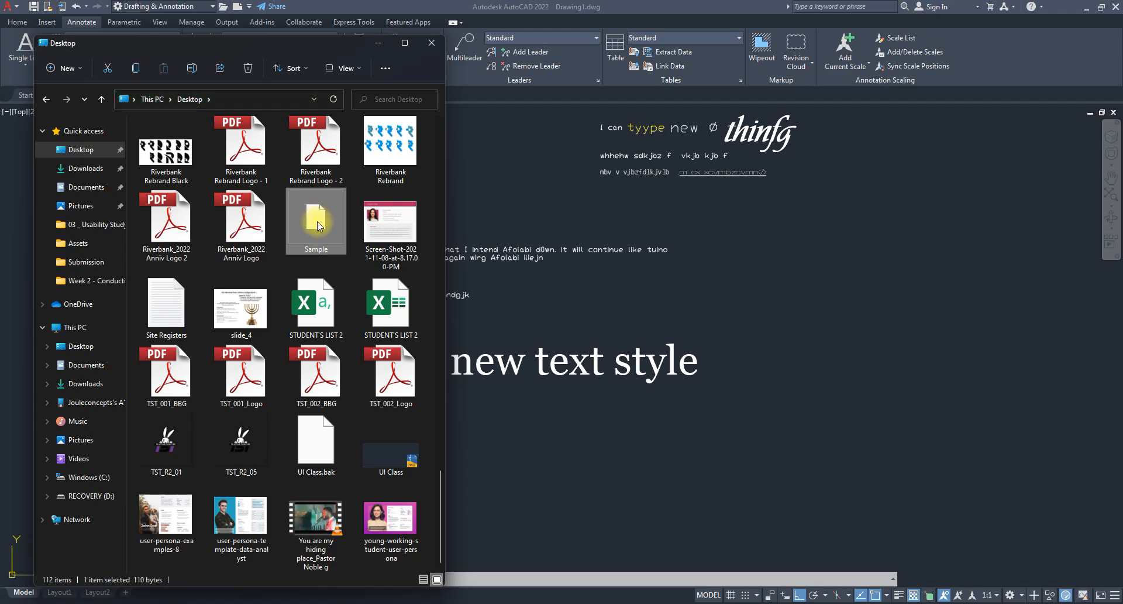
- Open the Sample dictionary file from the Desktop with Notepad
right_click(317, 221)
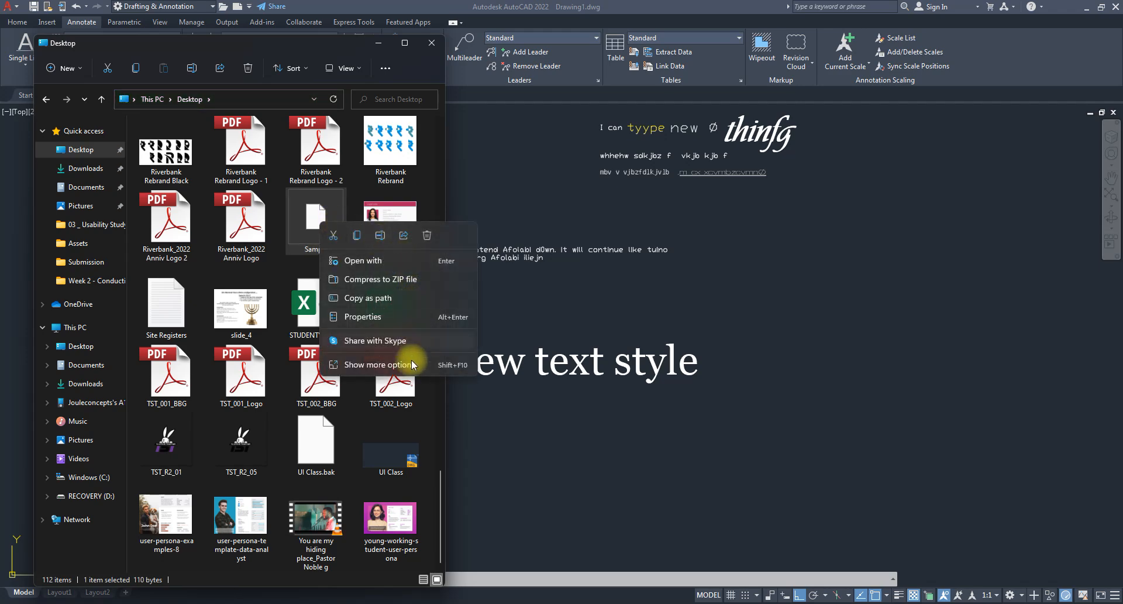
click(370, 261)
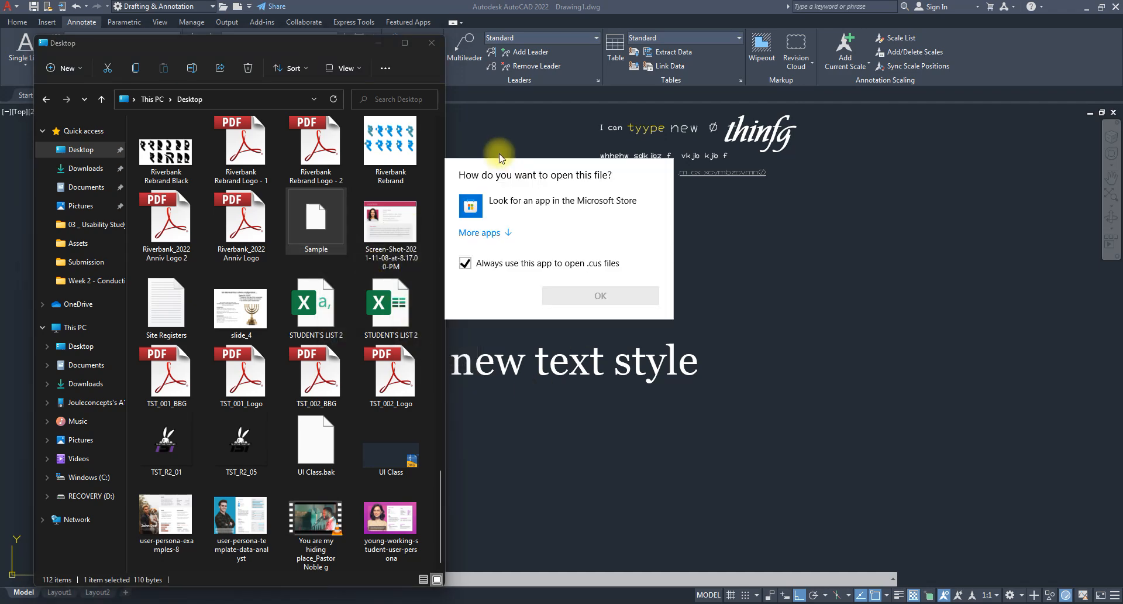
click(481, 233)
scroll(551, 304, down, 5)
scroll(515, 287, up, 3)
click(506, 292)
click(465, 407)
click(590, 439)
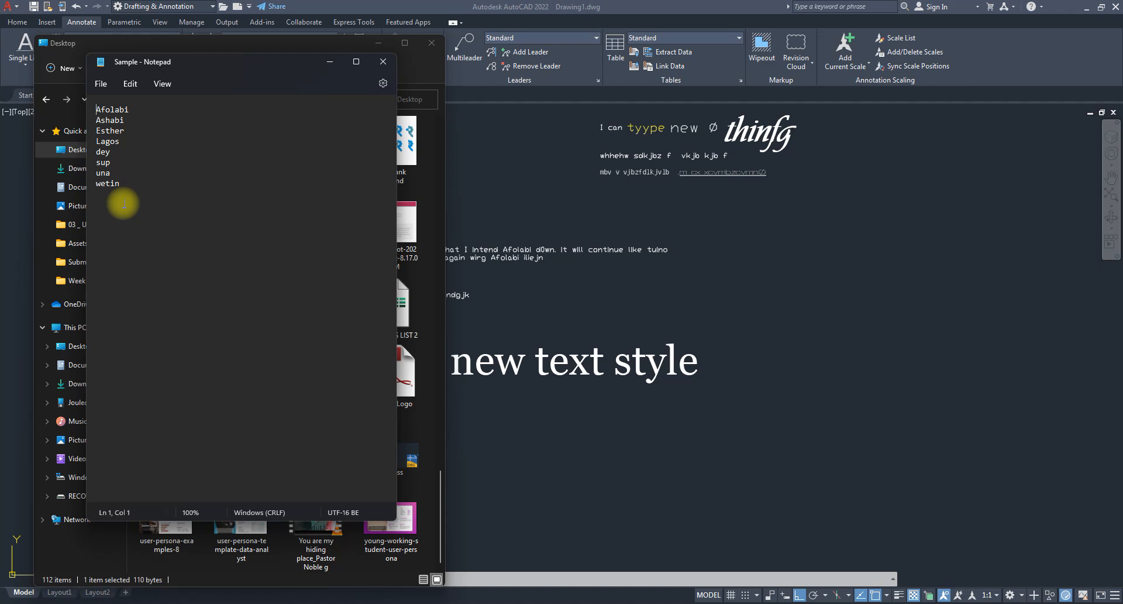
- Append two personal names on separate lines at the end of the dictionary's word list
click(133, 195)
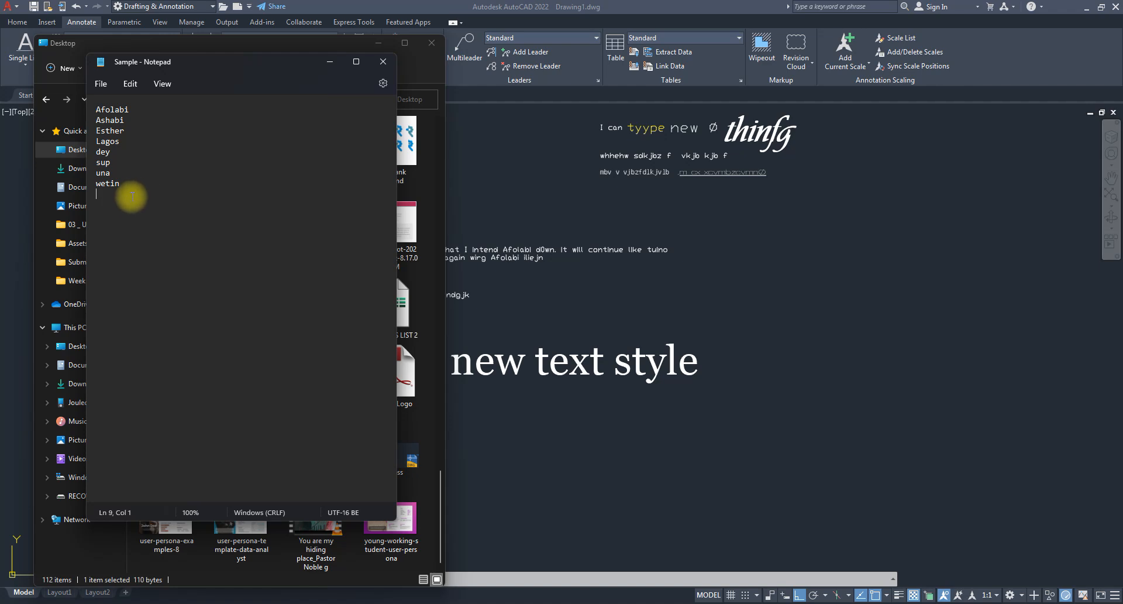
text(chidinma)
key(Return)
text(Omoj)
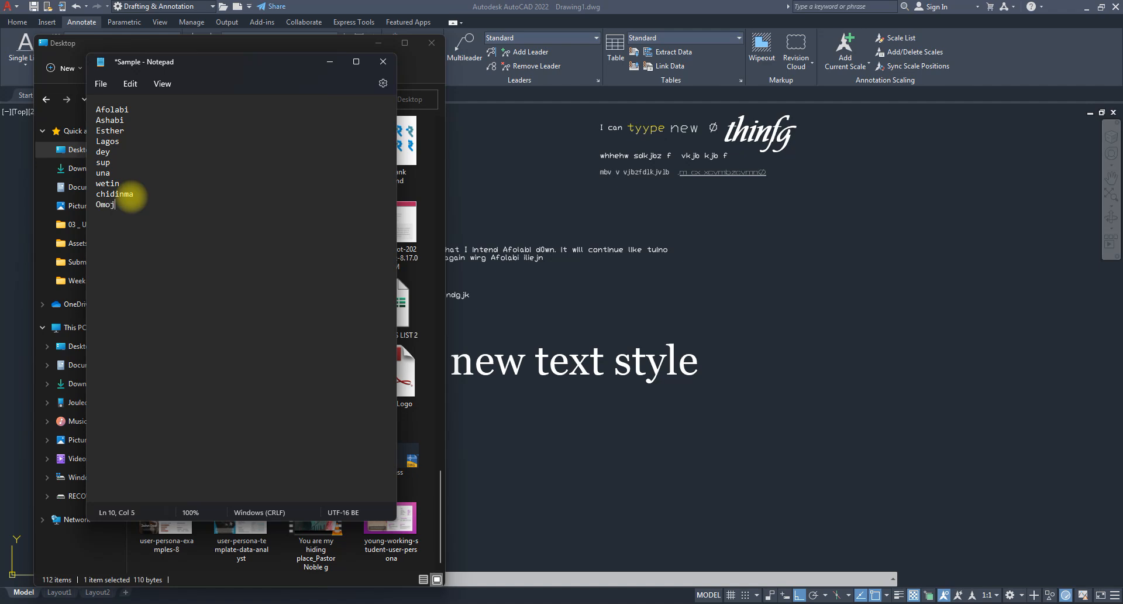
text(o)
key(Return)
- Append Ikeja, Alausa, Ojuelegba and Obalende on separate lines at the end of the word list
text(Ikeja)
key(Return)
text(Alau)
text(sa )
text(Ol)
key(BackSpace)
text(juelegba)
key(Return)
text(Obalende)
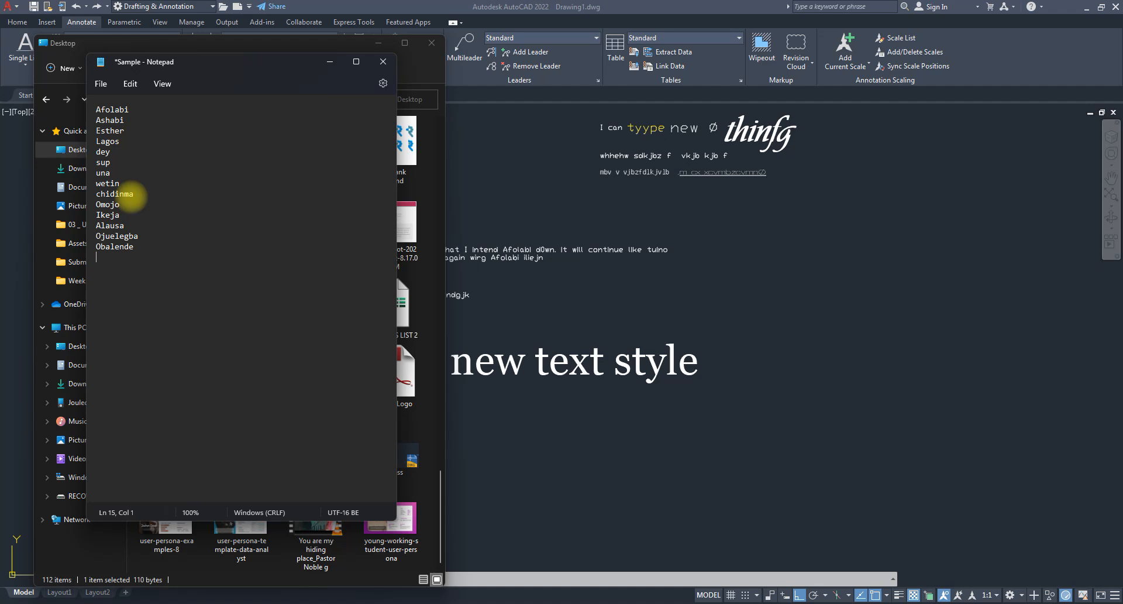
- Append one more custom name to the word list, save the Sample file and close it
text(AfoDextre)
key(ctrl+s)
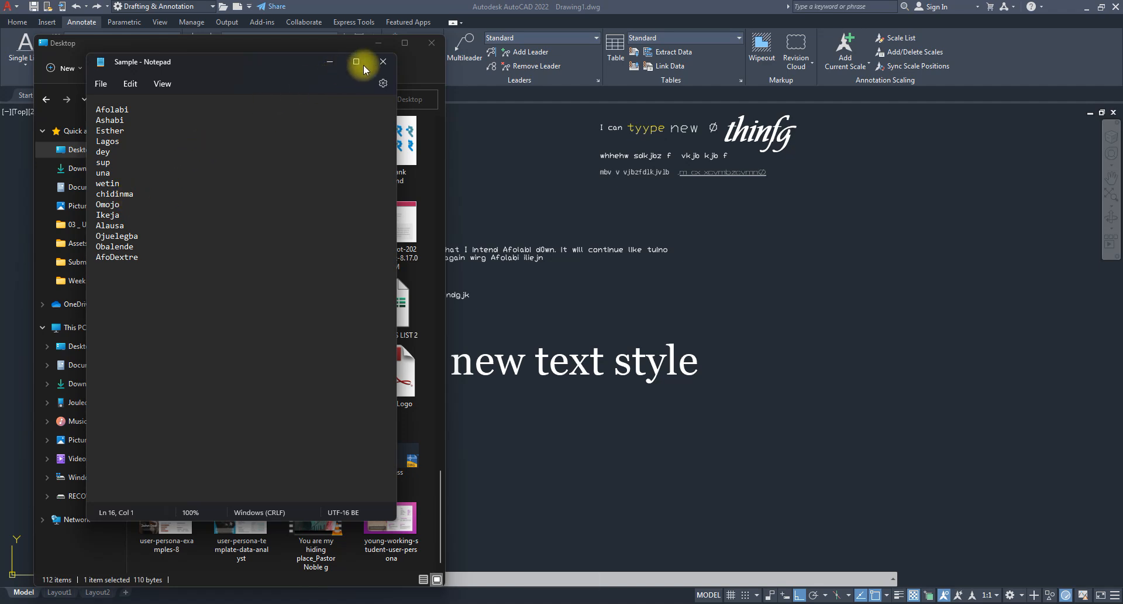
click(382, 62)
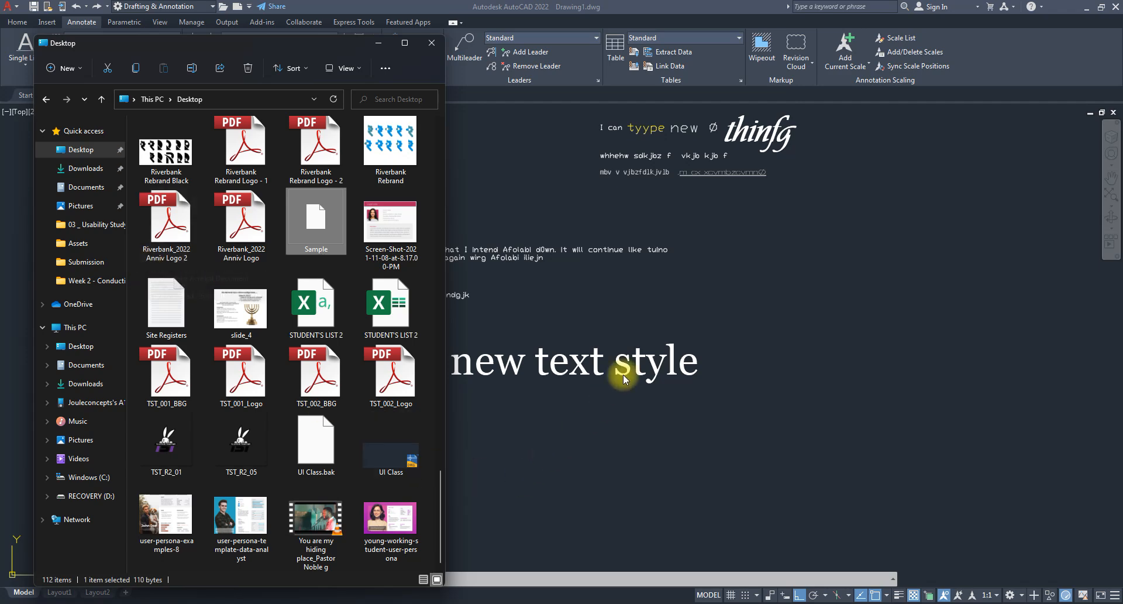
- Switch back to AutoCAD, reopen the spelling check's dictionary settings and examine the words listed in Sample.cus
click(640, 286)
text(sp)
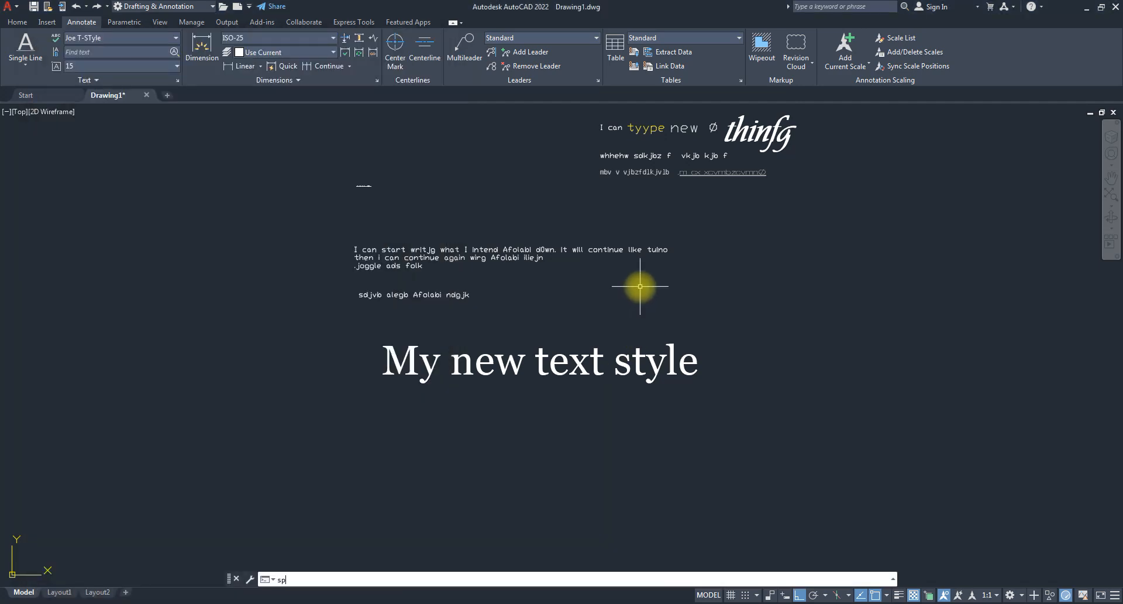
key(Return)
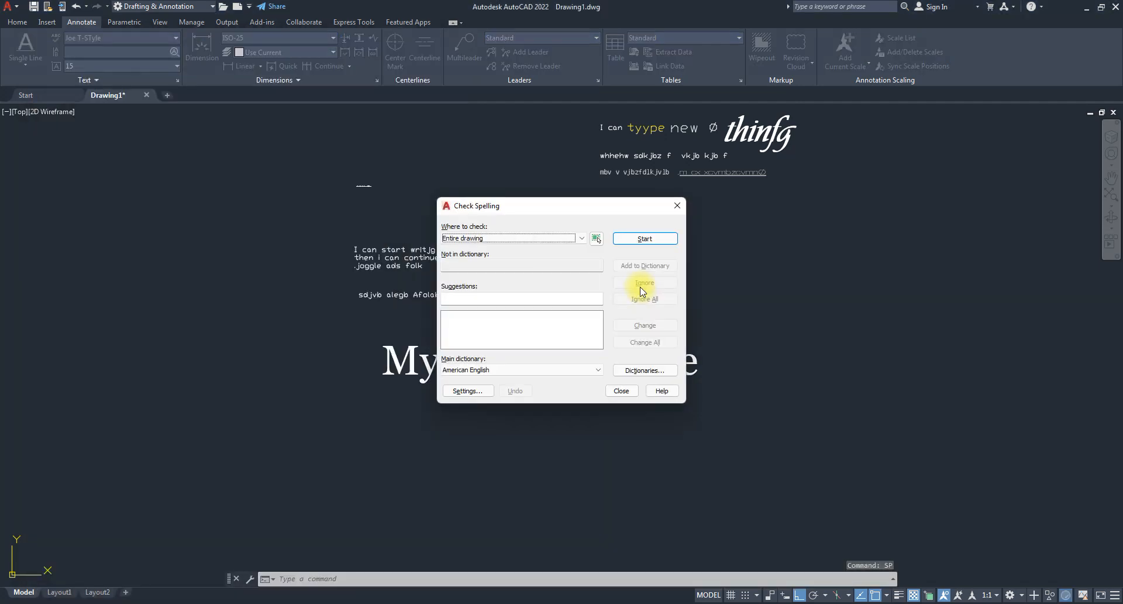
click(644, 370)
scroll(406, 199, down, 2)
scroll(407, 198, down, 1)
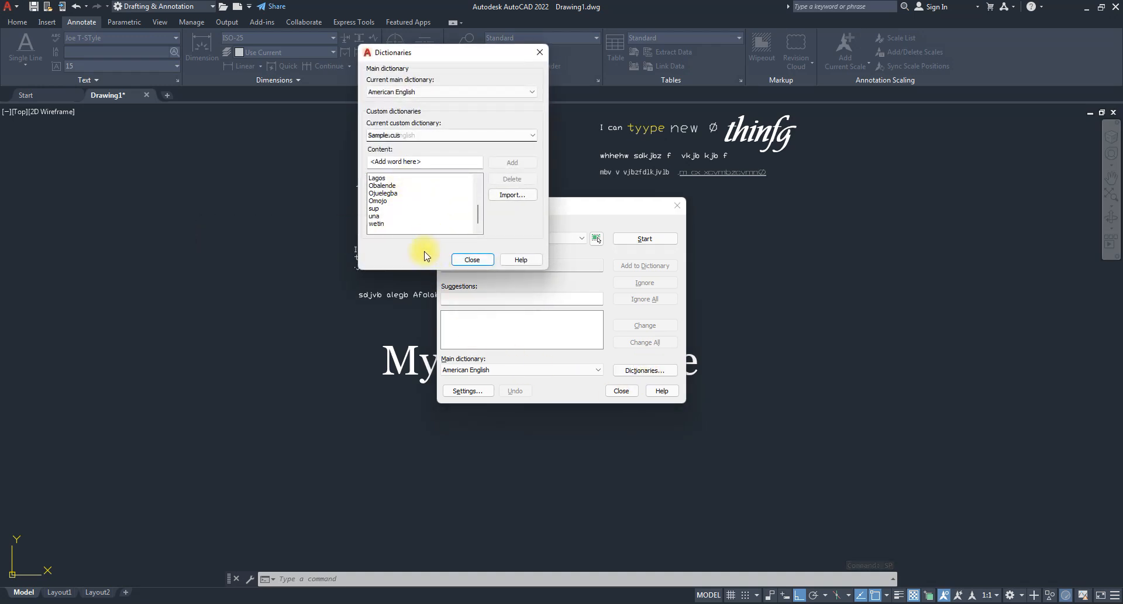
scroll(397, 217, up, 2)
scroll(395, 217, up, 2)
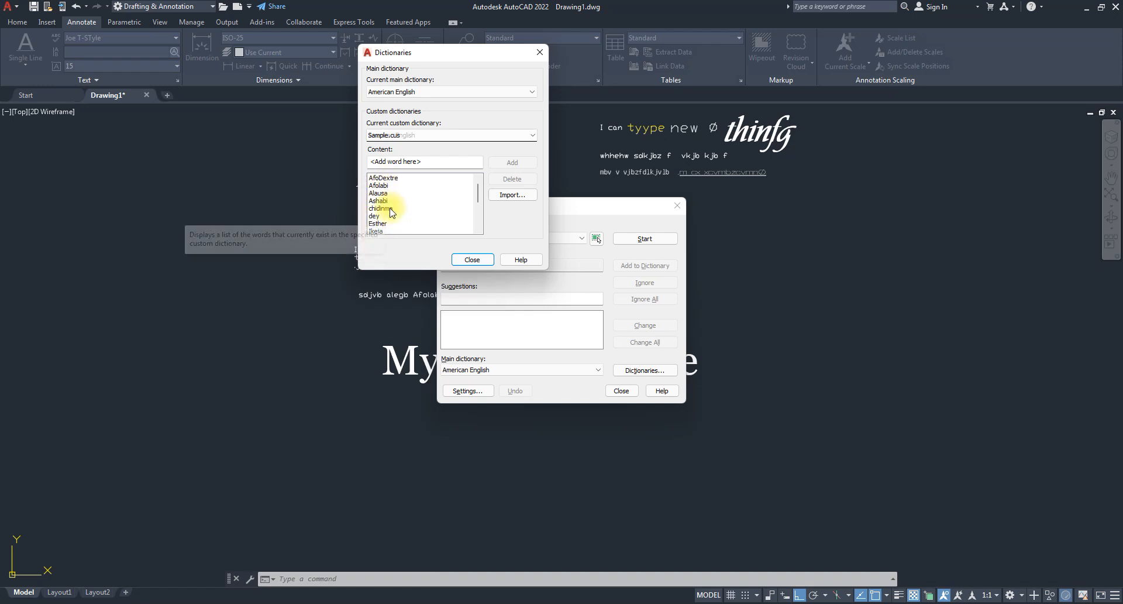
- Examine the remaining words in the Sample.cus list and close the dictionary settings and the spelling check
scroll(407, 200, down, 4)
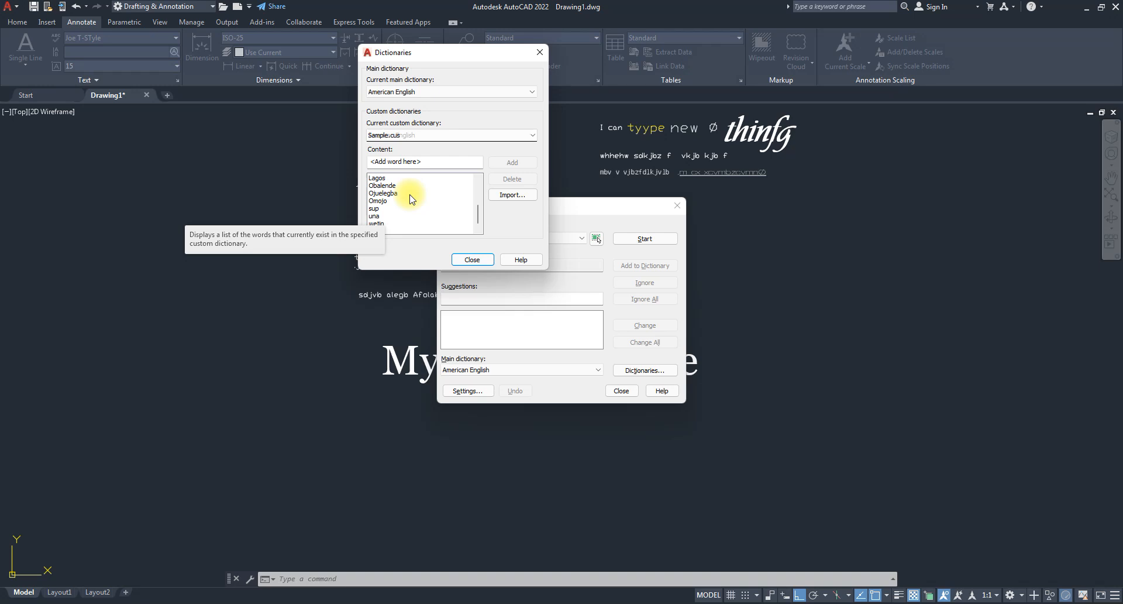
click(538, 52)
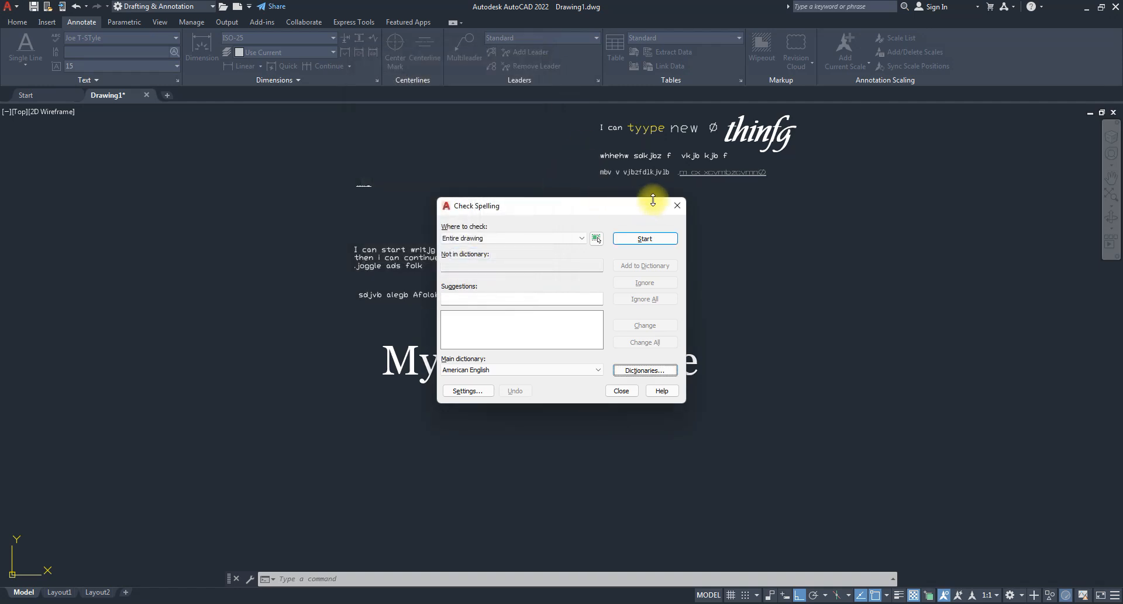
click(677, 207)
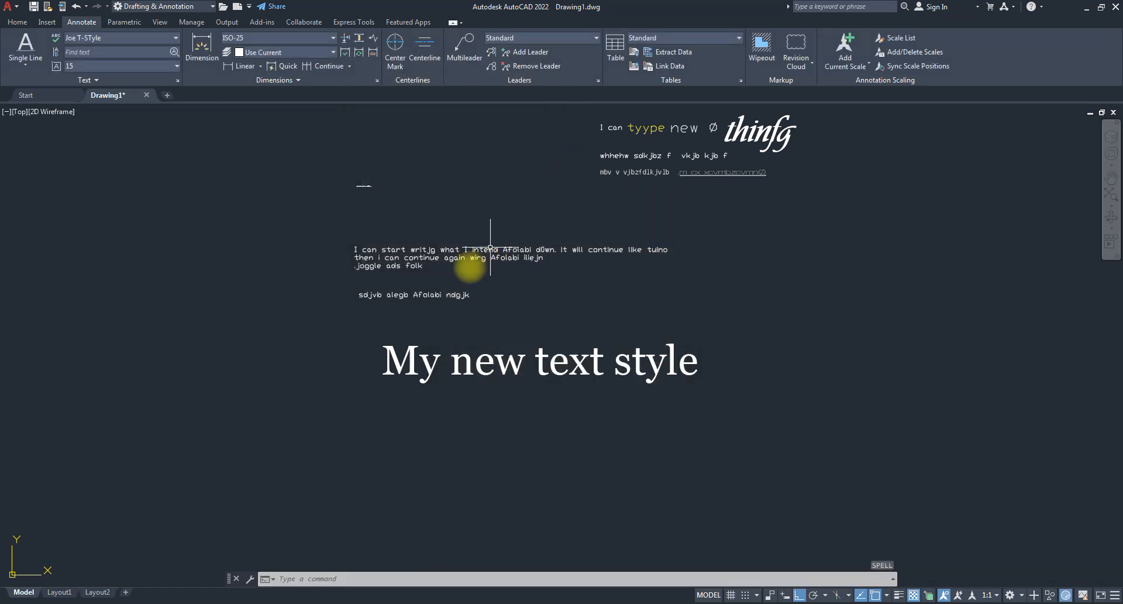
- In the short text line below the paragraph, replace the two words before the name with "wetin dey sup"
double_click(377, 295)
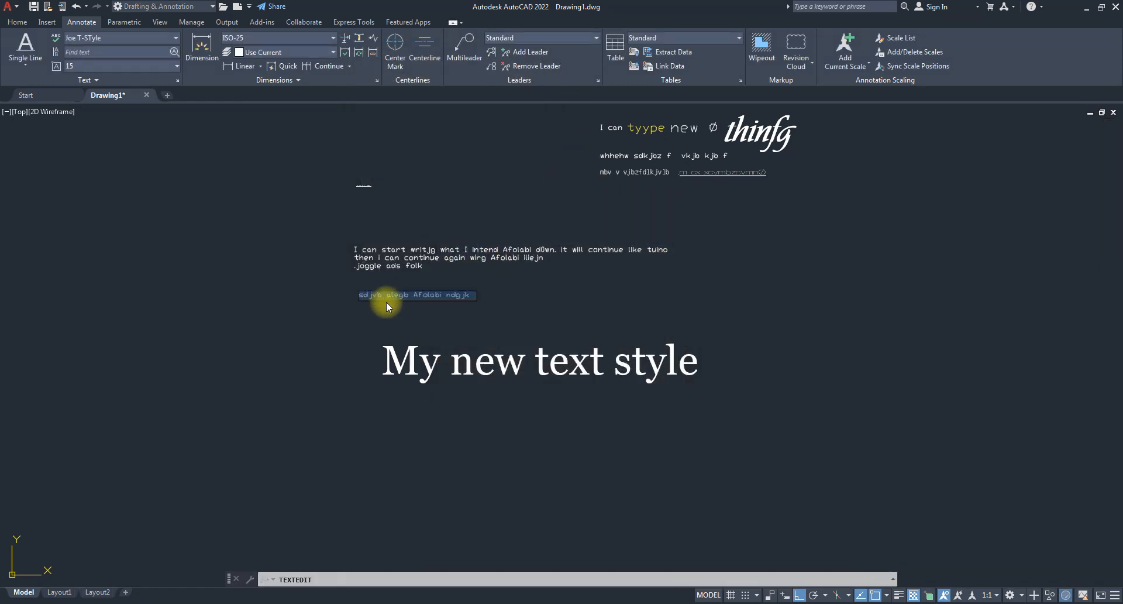
drag(383, 294, 346, 295)
text(wetin dey)
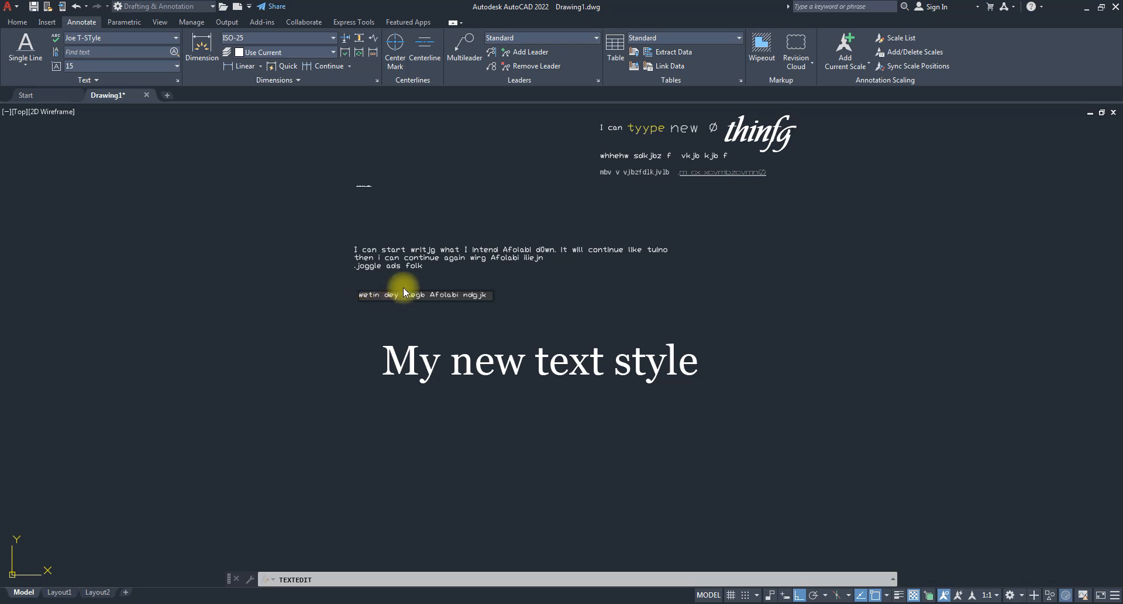
click(422, 294)
key(BackSpace)
key(BackSpace)
key(BackSpace)
key(BackSpace)
key(BackSpace)
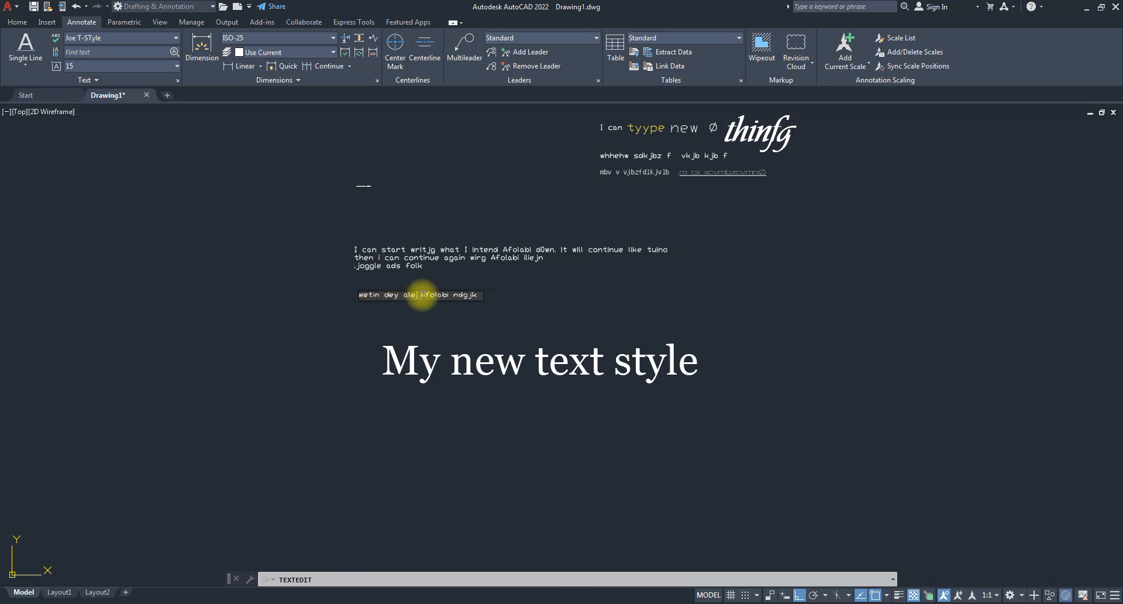
text(sup)
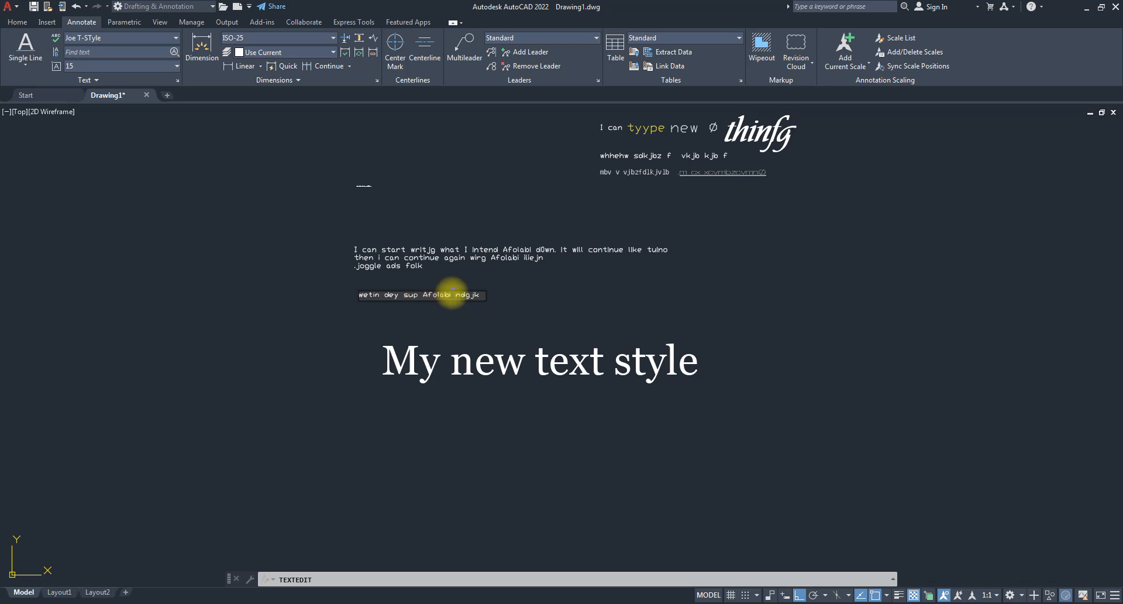
- Insert "for Ojuelegba" after the name in the same text line and finish the edit
text(for)
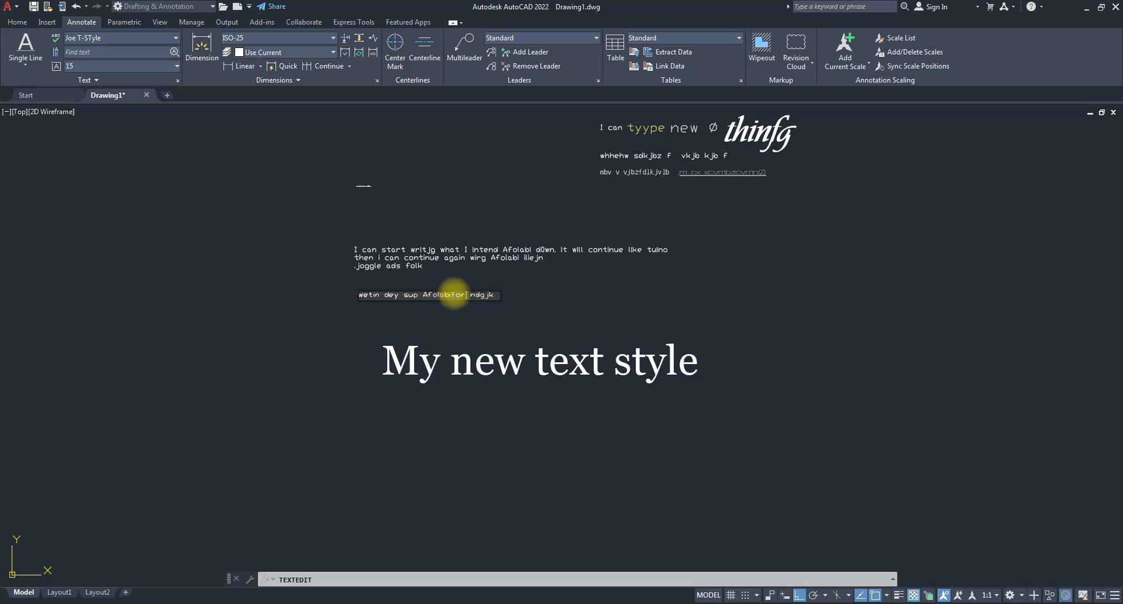
key(BackSpace)
key(BackSpace)
key(BackSpace)
text(for juelegbo)
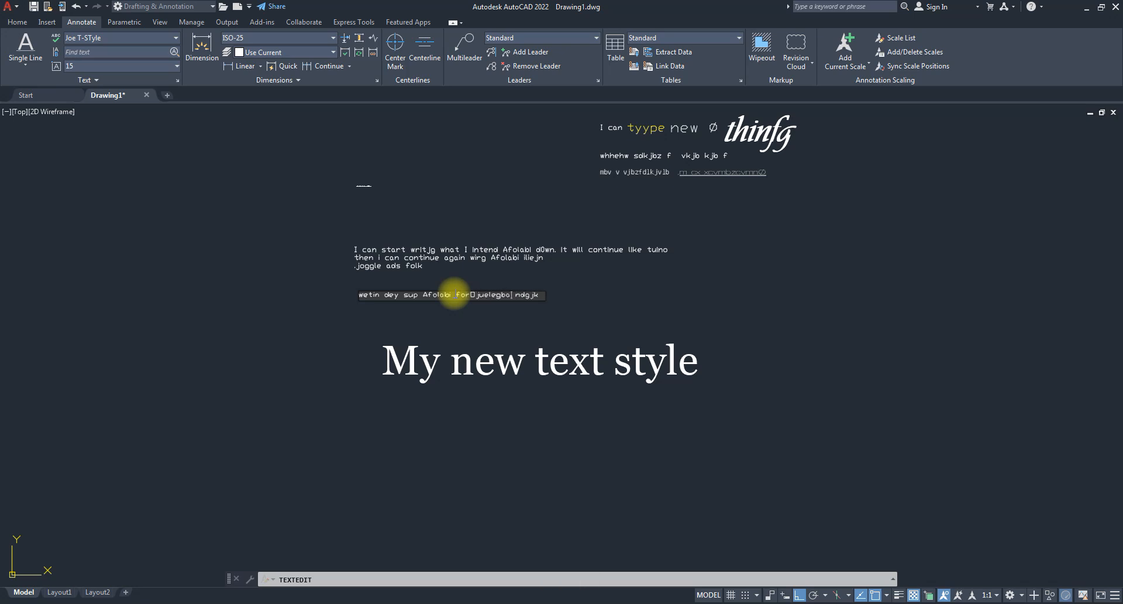
key(BackSpace)
text(a)
click(591, 314)
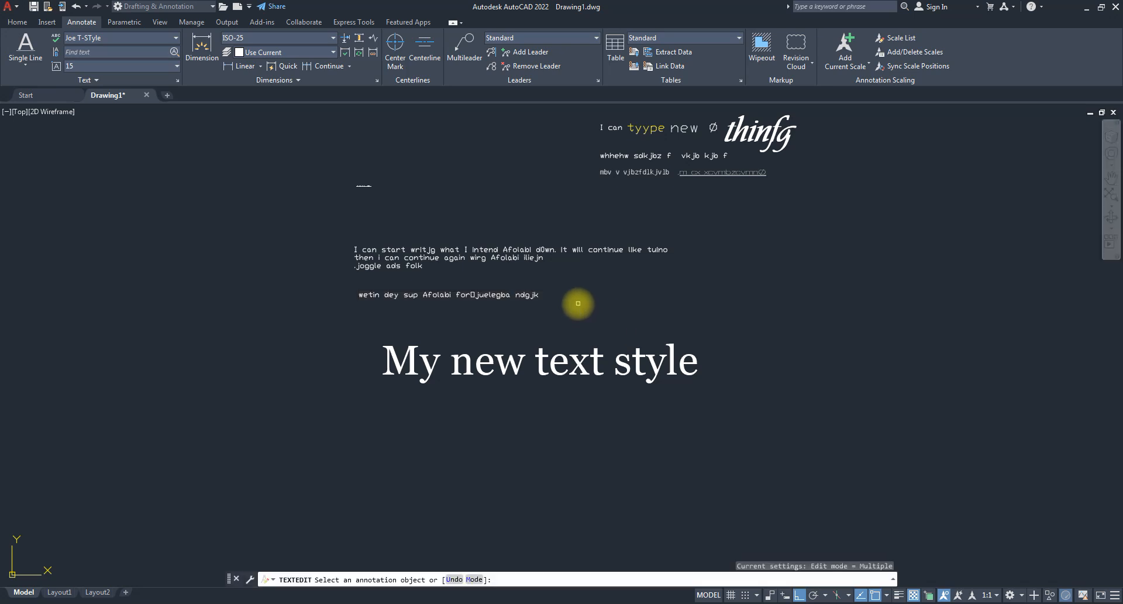
- Replace the capital first letter of Ojuelegba in the line with a lowercase "o" and end text editing
scroll(515, 289, up, 3)
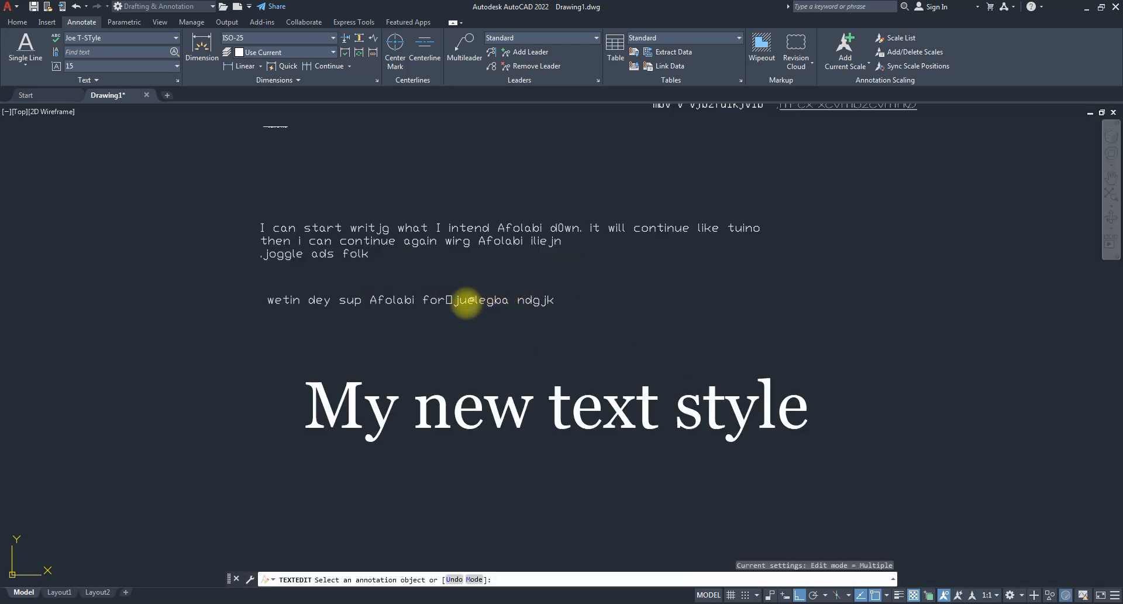
click(459, 302)
click(455, 301)
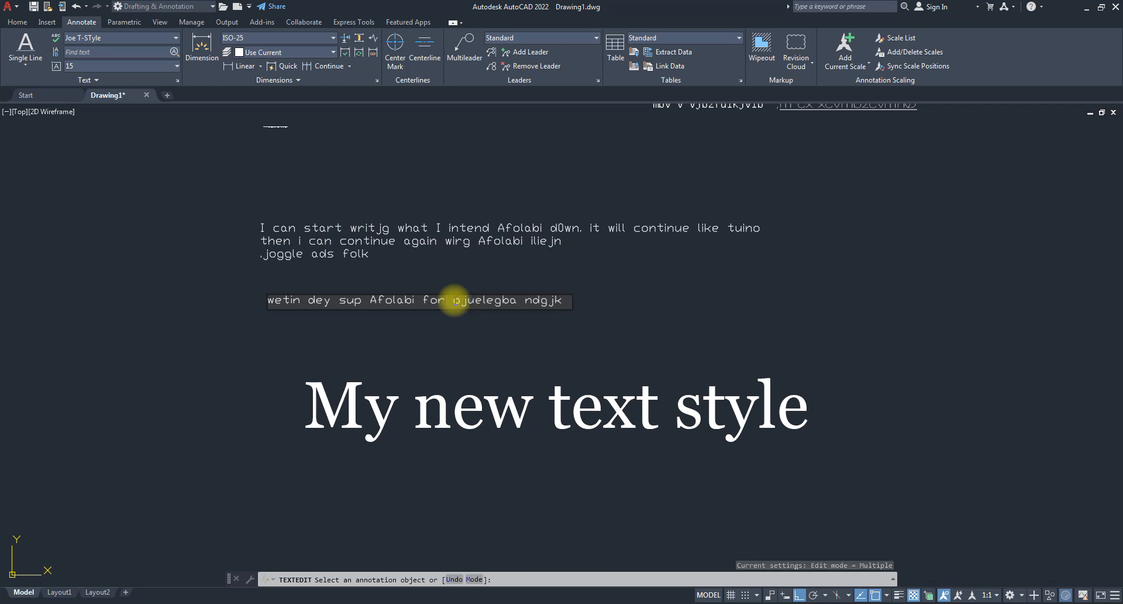
click(652, 319)
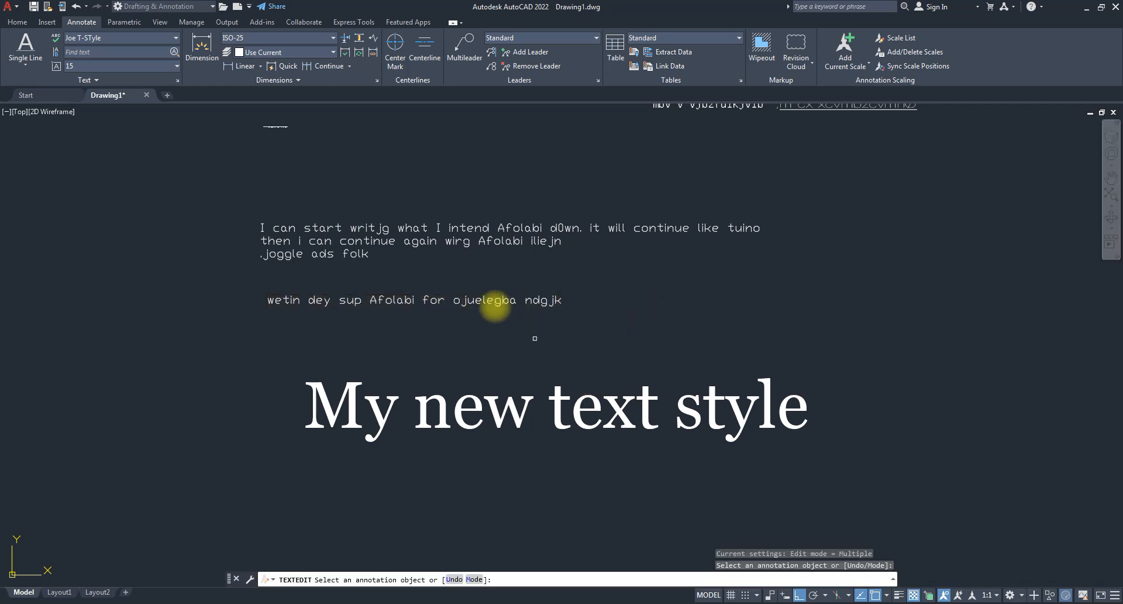
key(Escape)
- Run the spelling check on only the "wetin dey sup" text line, with American English as main dictionary
text(sp)
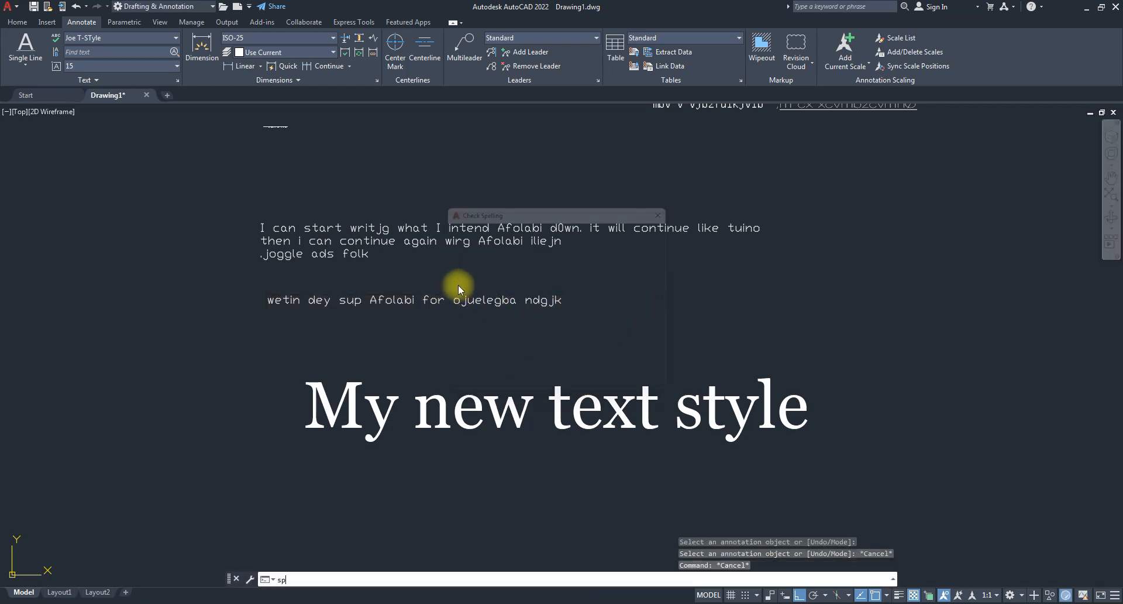
key(Return)
drag(526, 205, 736, 178)
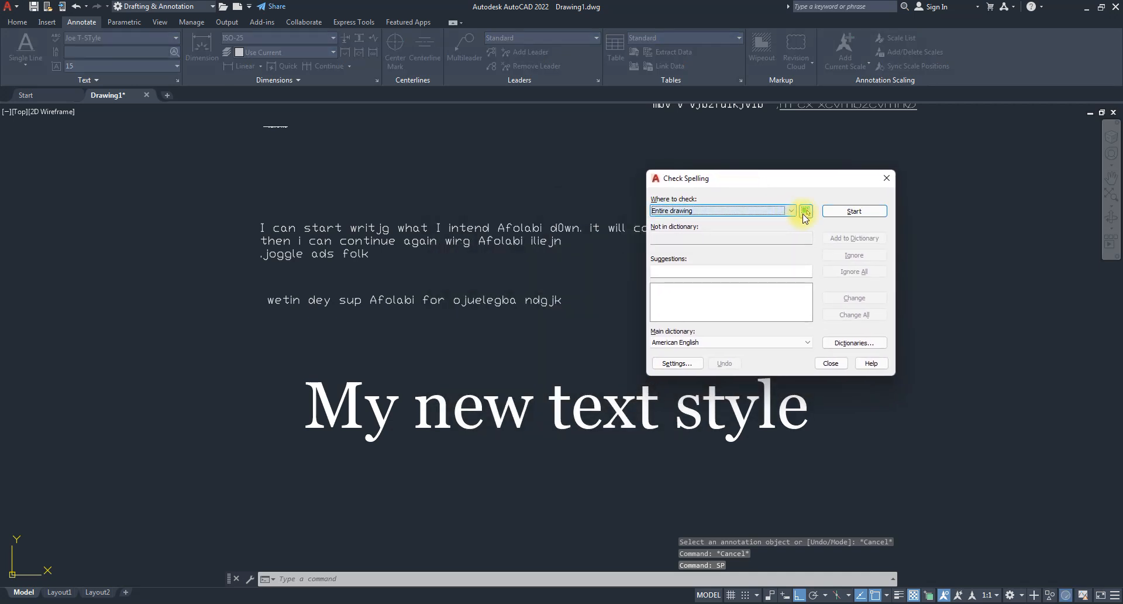
click(806, 210)
click(239, 281)
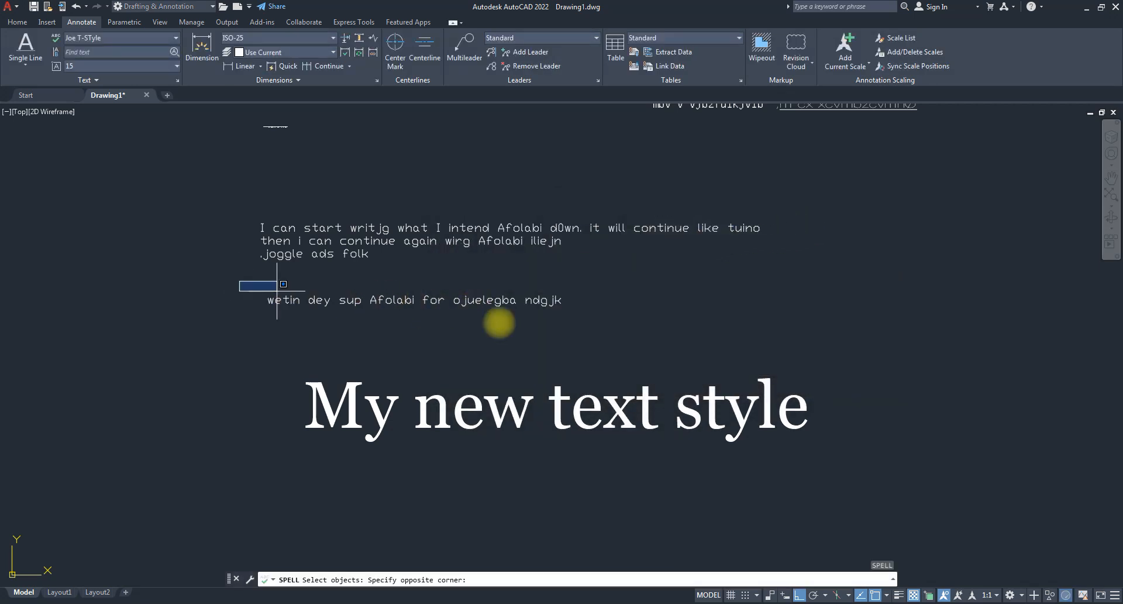
click(651, 329)
key(Return)
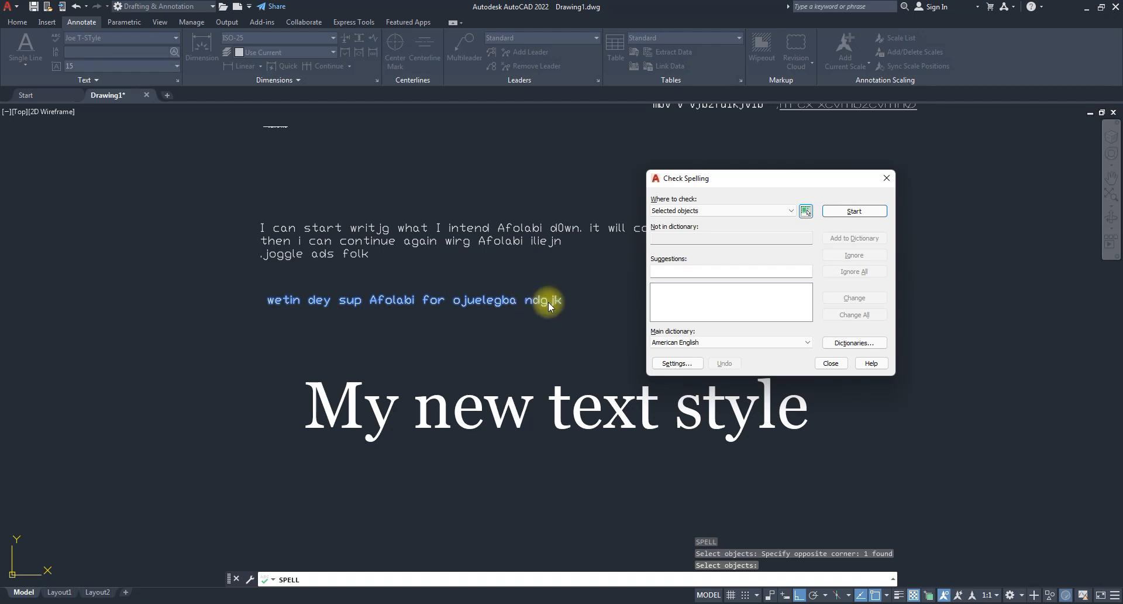
click(833, 211)
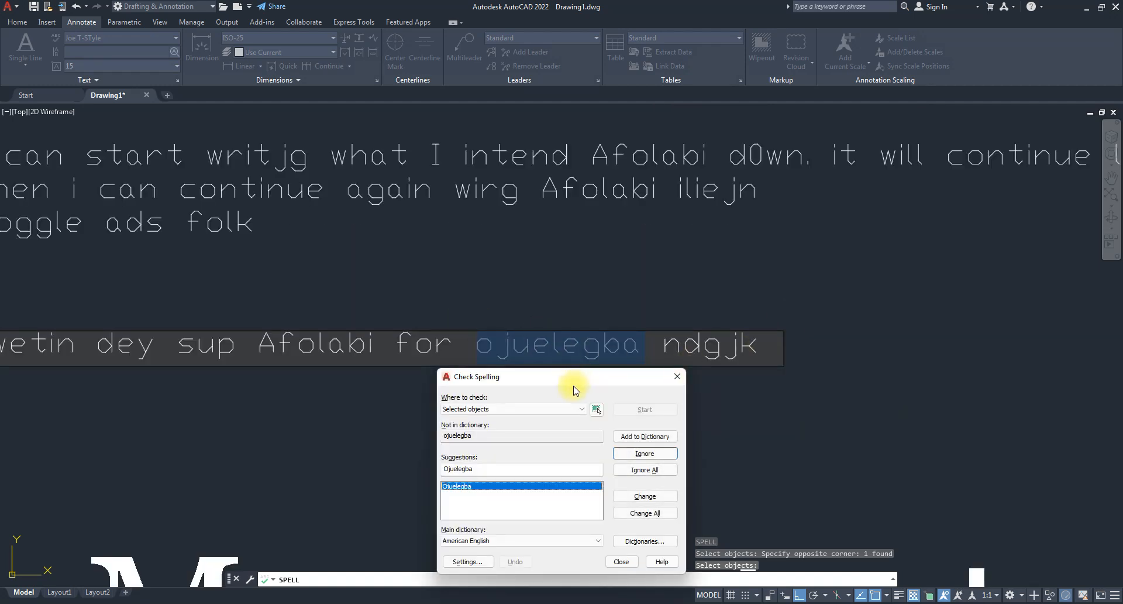
- Change the flagged word "ojuelegba" to the suggested "Ojuelegba"
drag(576, 375, 763, 243)
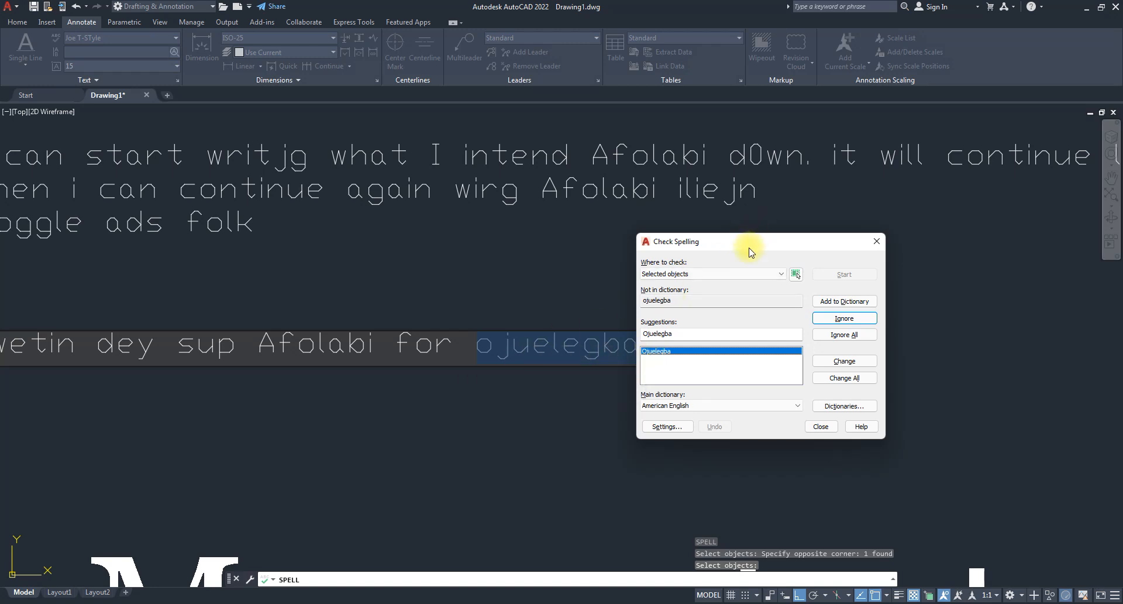
drag(750, 252, 847, 232)
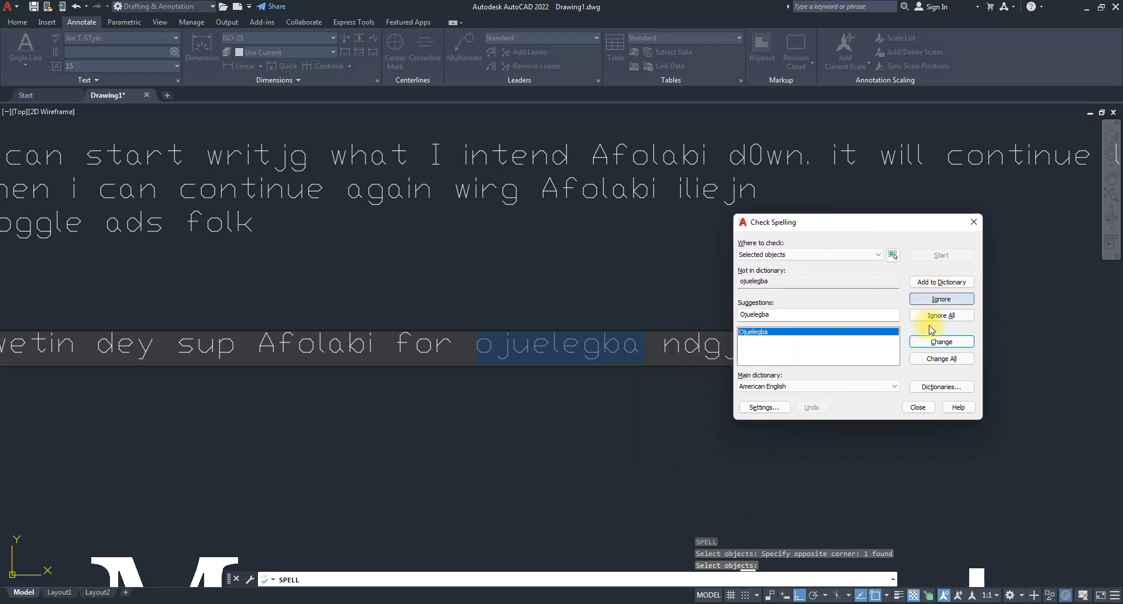
click(935, 341)
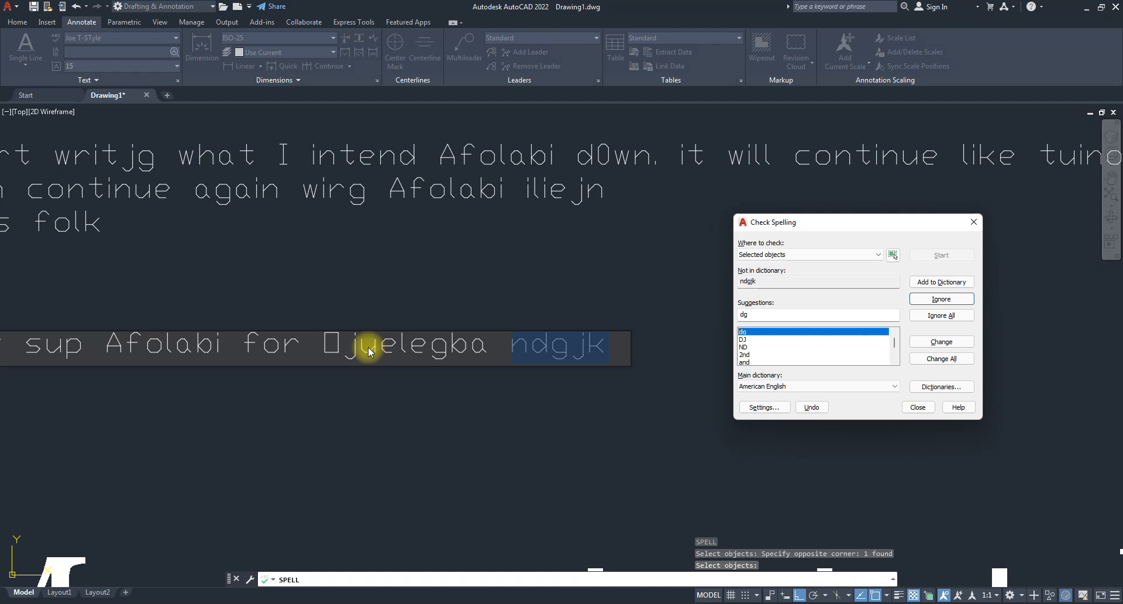
- Ignore the flagged word "ndgjk" and close the completed spelling check
click(940, 299)
click(876, 341)
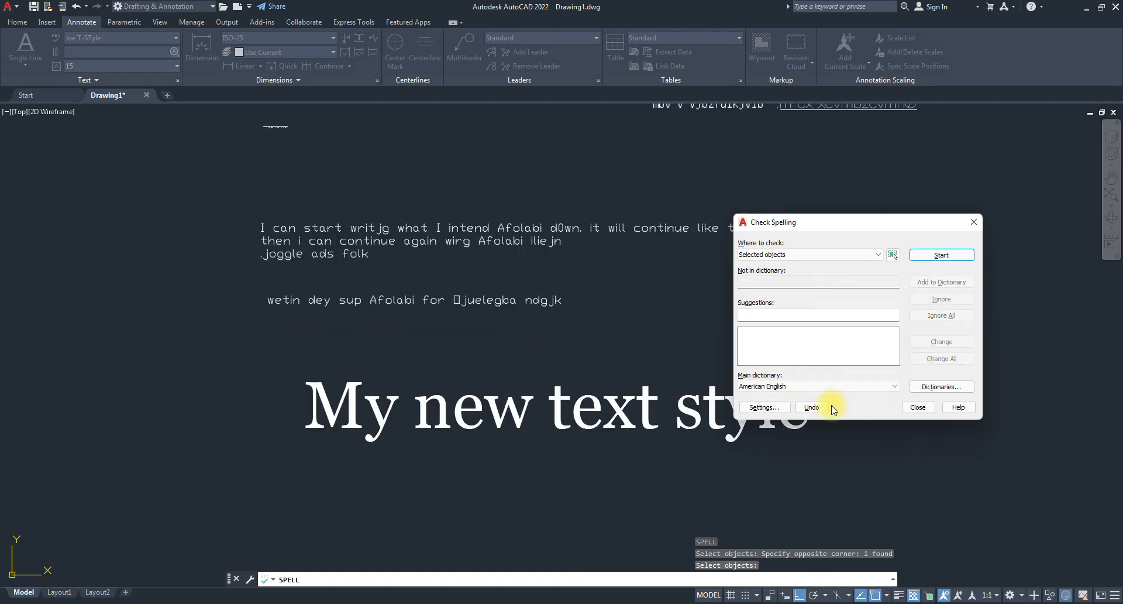
click(973, 222)
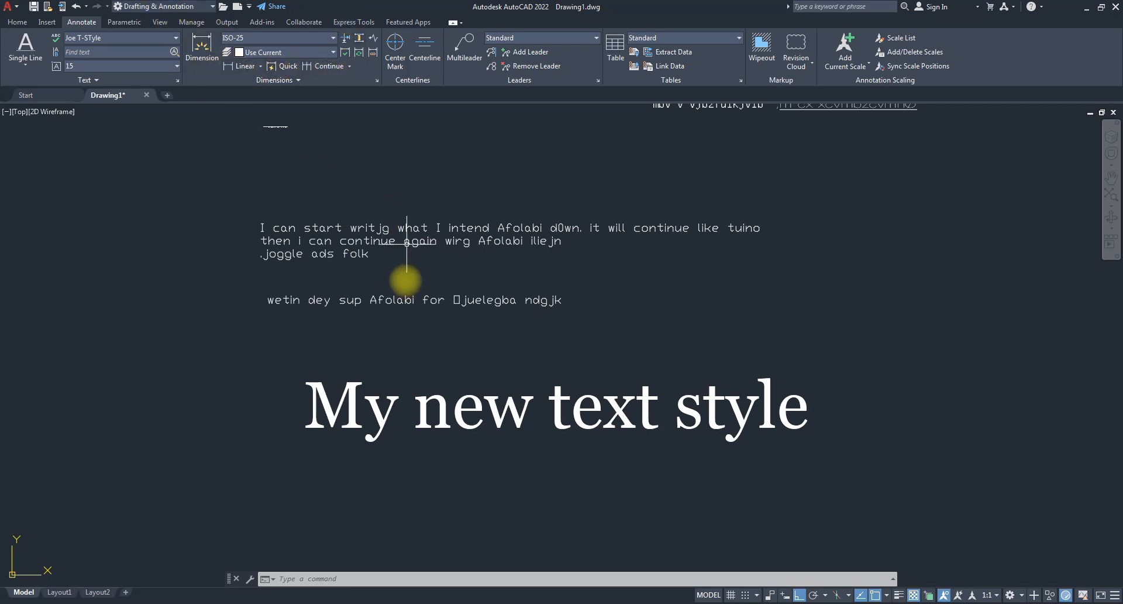
- Erase the text "Type this text as you want" above the sectioned pipe elbow
scroll(405, 284, down, 4)
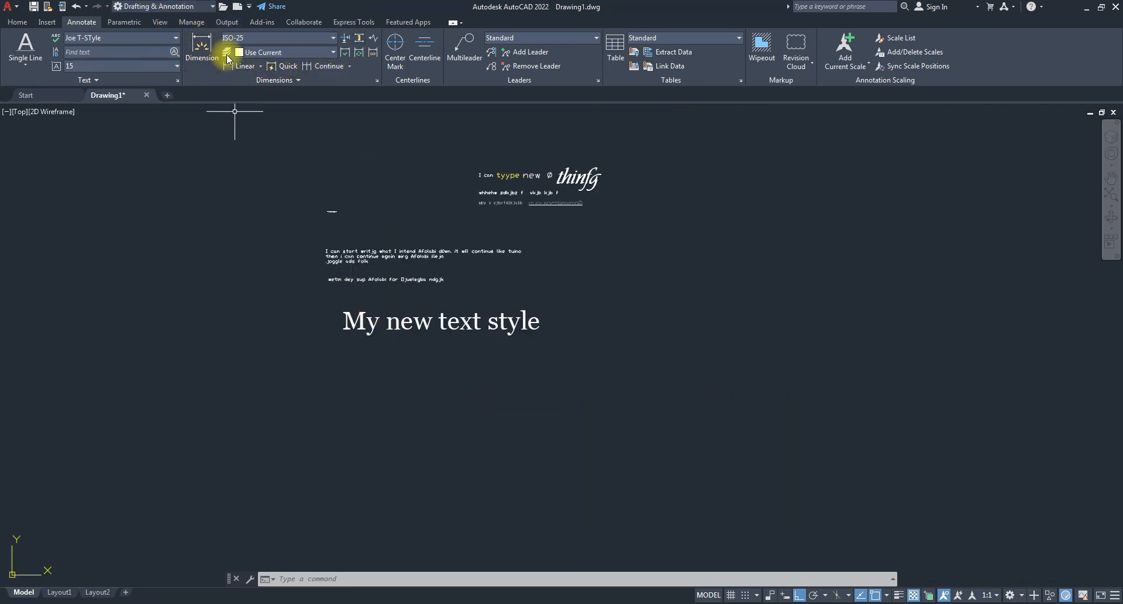
scroll(263, 166, down, 4)
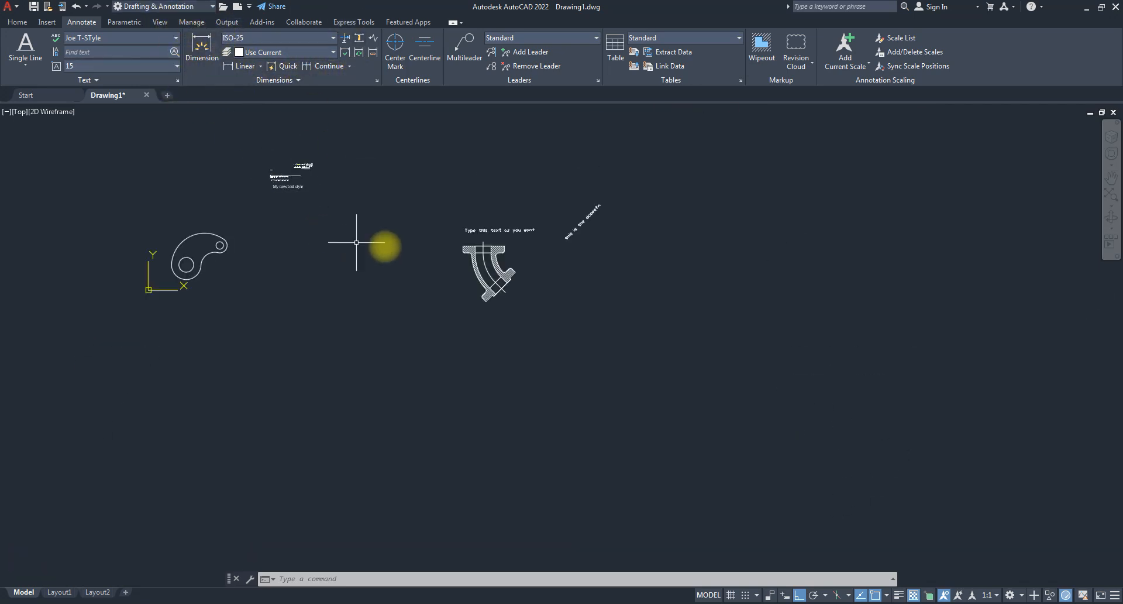
scroll(490, 233, up, 6)
click(504, 239)
click(450, 187)
key(Delete)
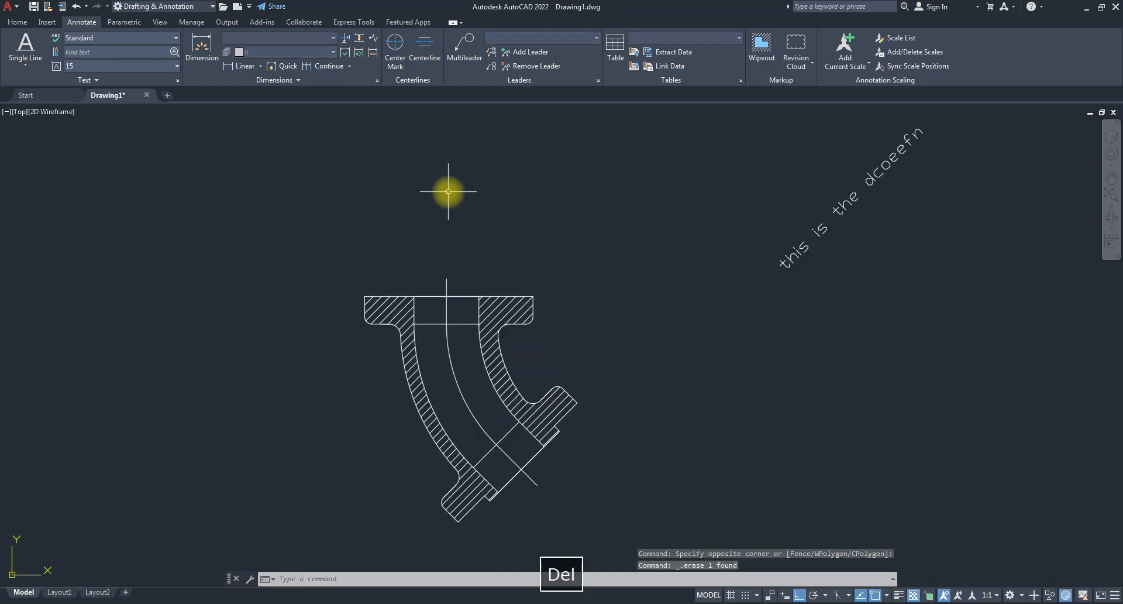
- Erase the slanted text "this is the dcoeefn" beside the pipe elbow
click(865, 325)
click(739, 236)
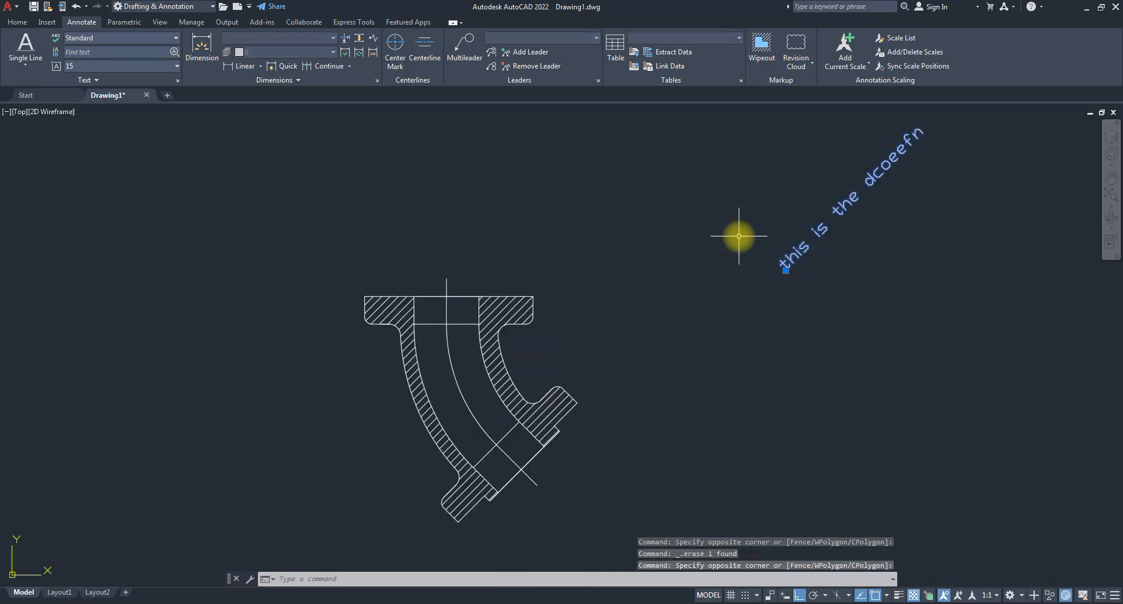
key(Delete)
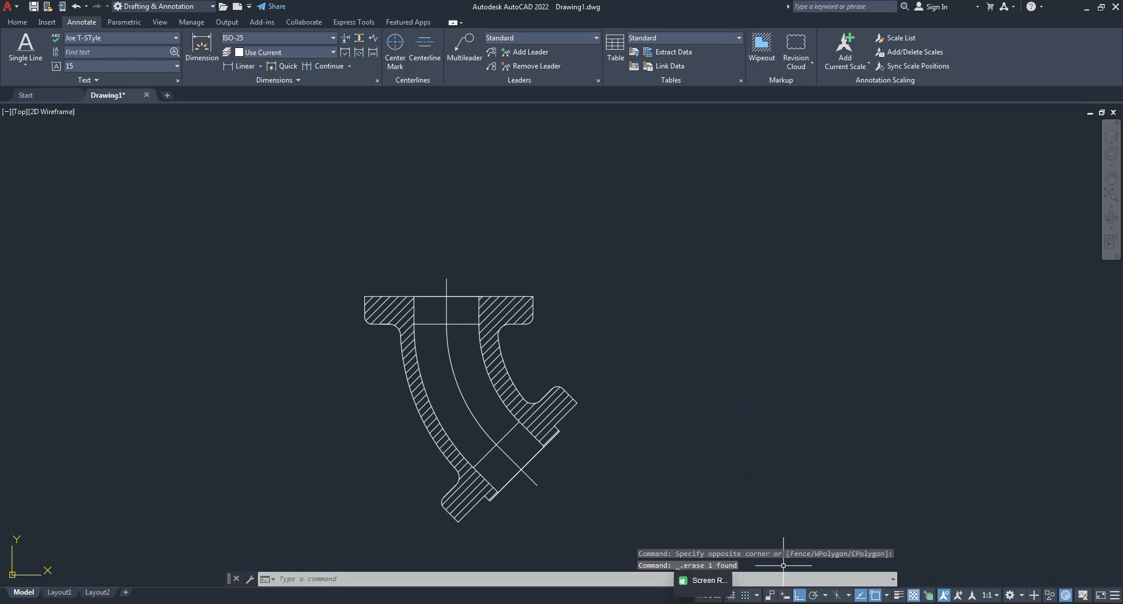
- View the reference drawing Quiz MA_004.png for the pipe elbow's dimensions and return to the AutoCAD drawing
click(676, 603)
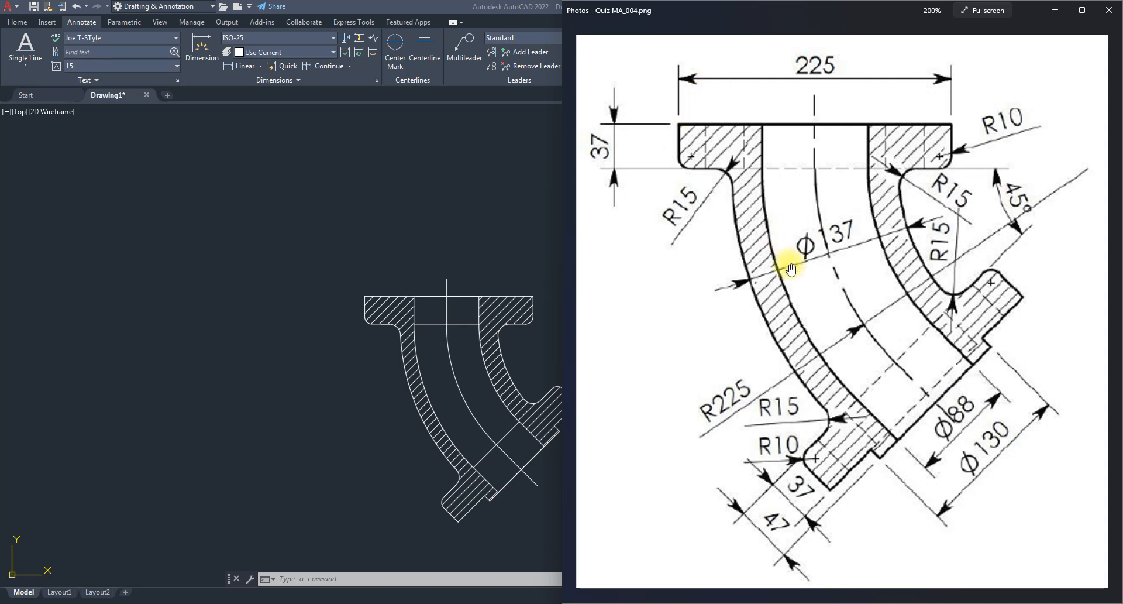
click(1055, 10)
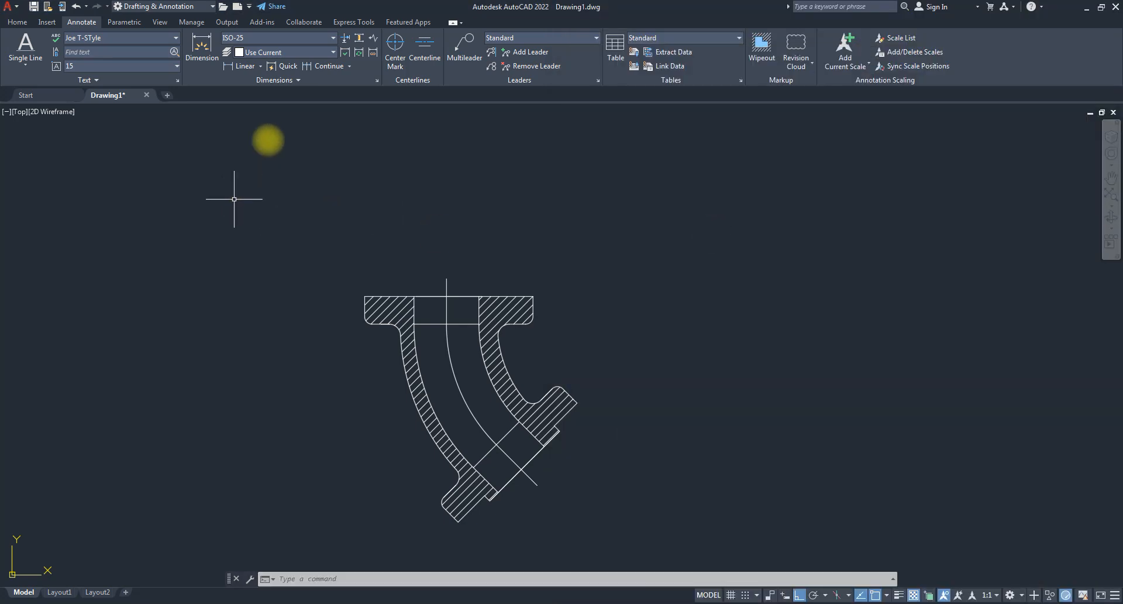
click(261, 67)
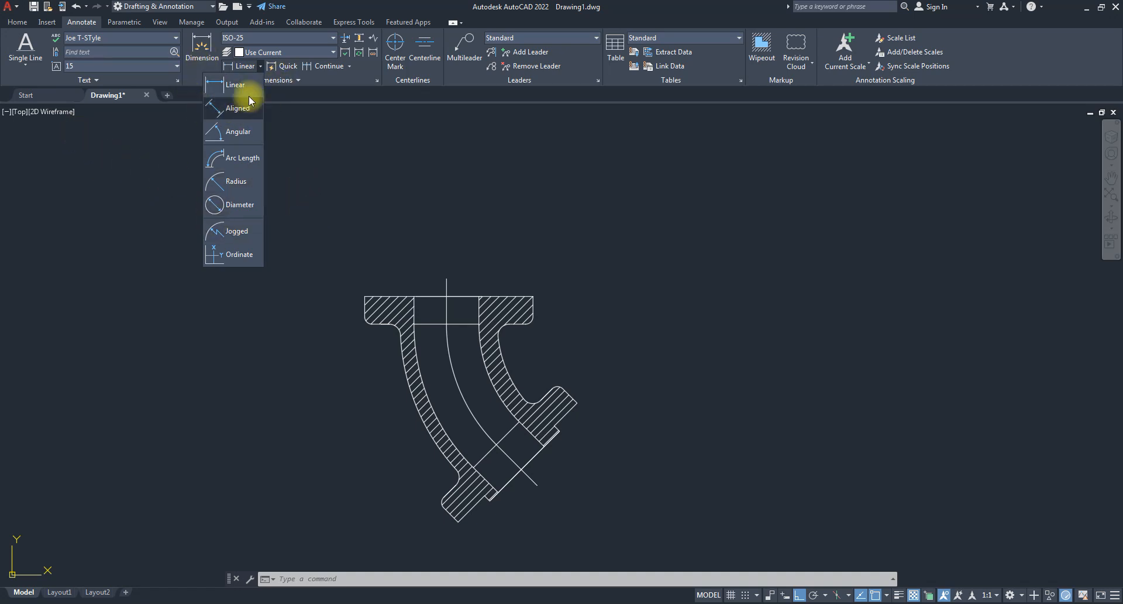
click(236, 86)
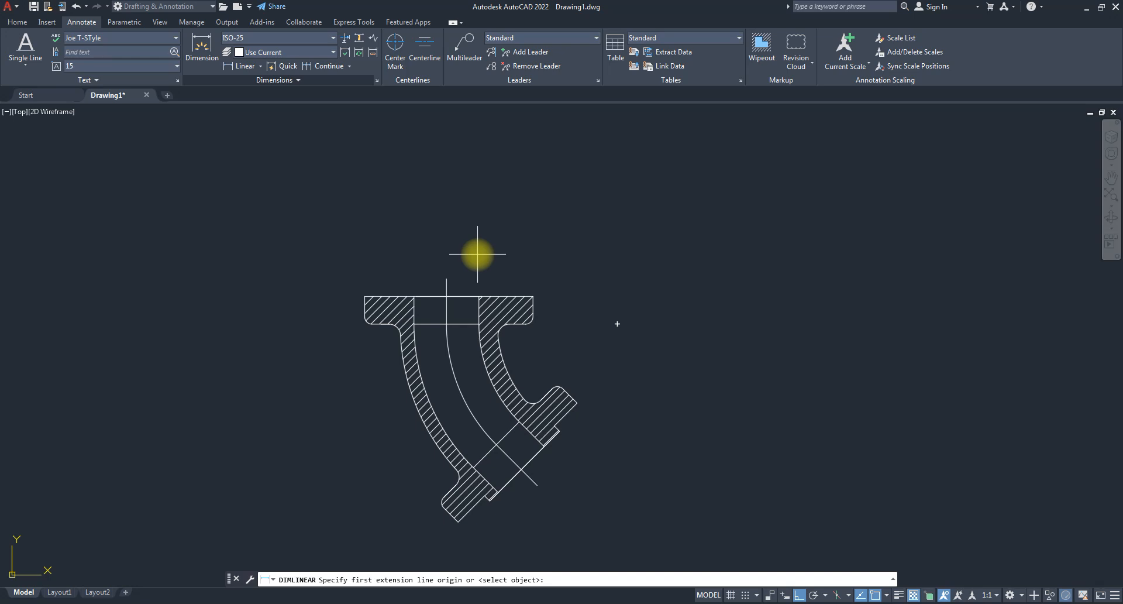
key(Escape)
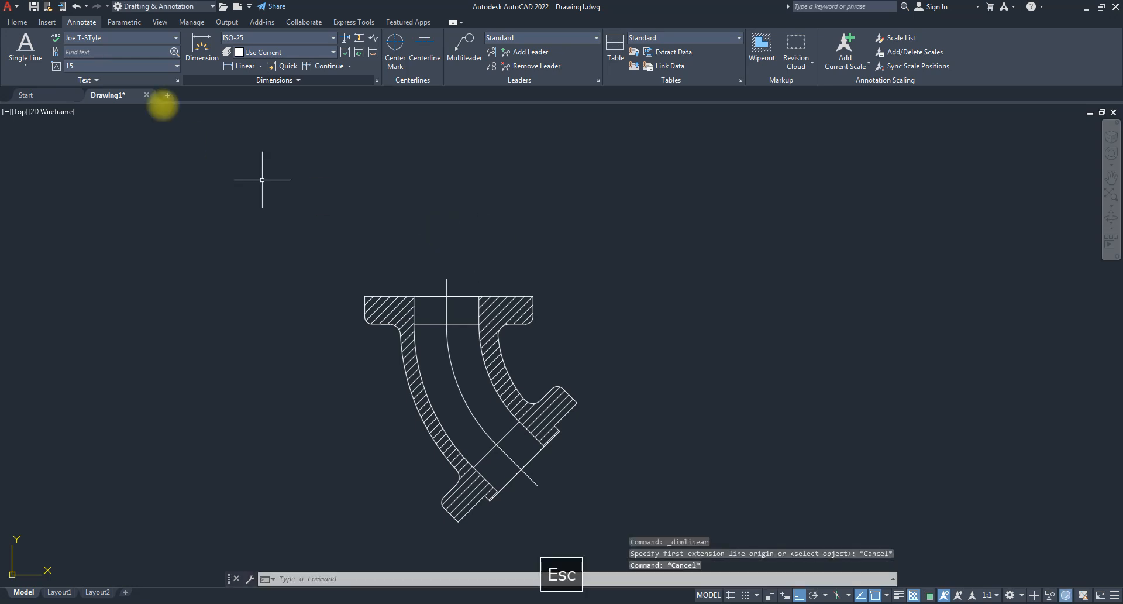
- Draw a horizontal line about 435 units long in the empty space to the right of the pipe elbow
scroll(250, 171, down, 1)
middle_click(283, 281)
middle_click(283, 282)
middle_drag(765, 325, 581, 346)
scroll(536, 347, down, 1)
middle_drag(693, 370, 223, 297)
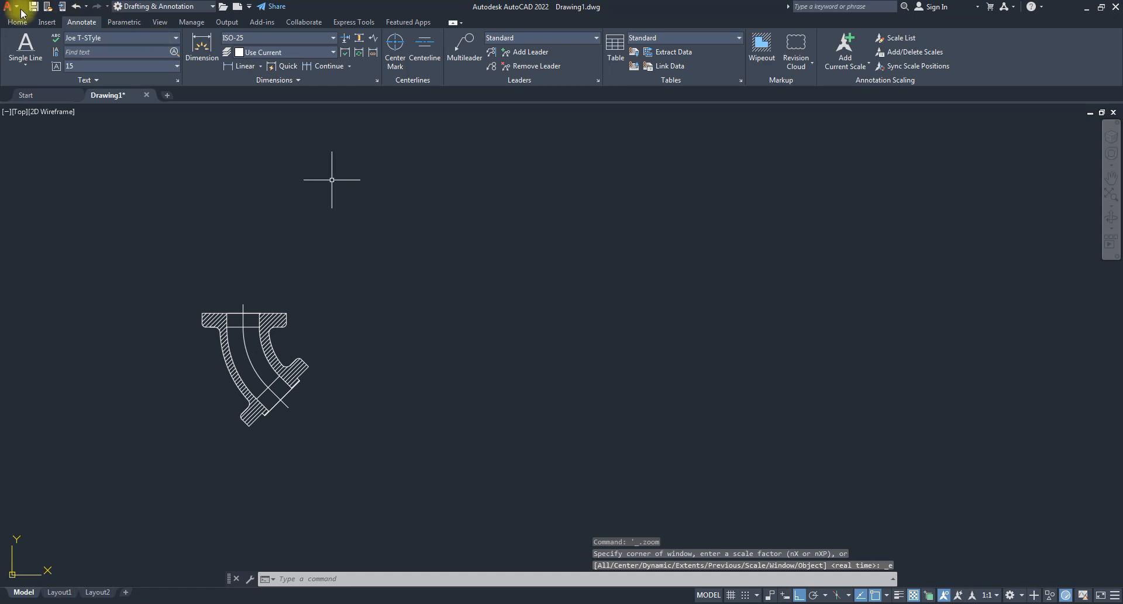
text(l)
key(Return)
click(579, 335)
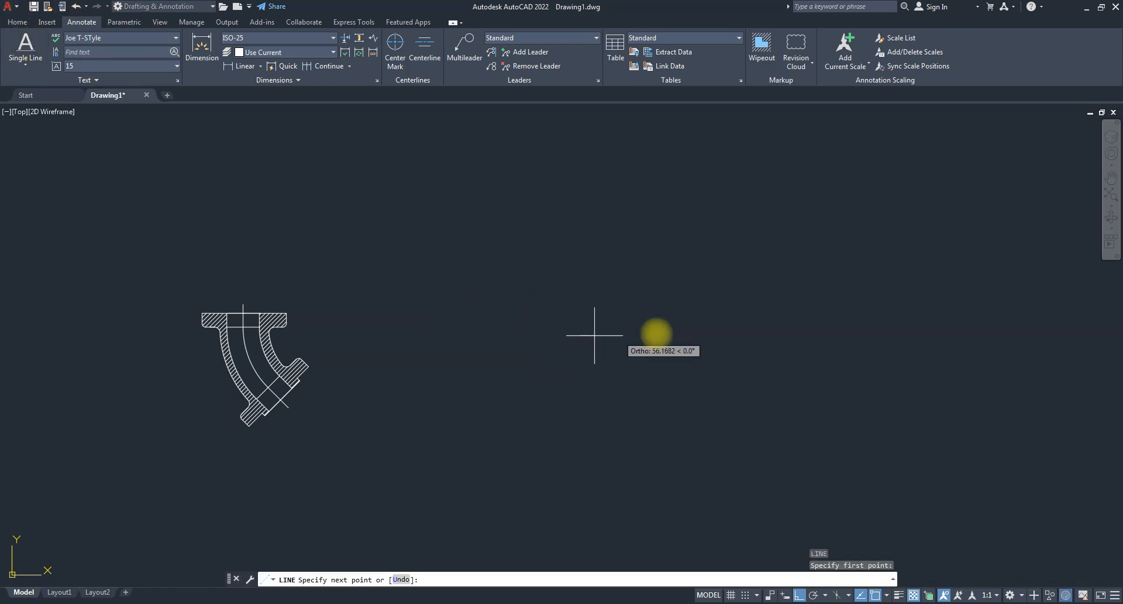
key(shift)
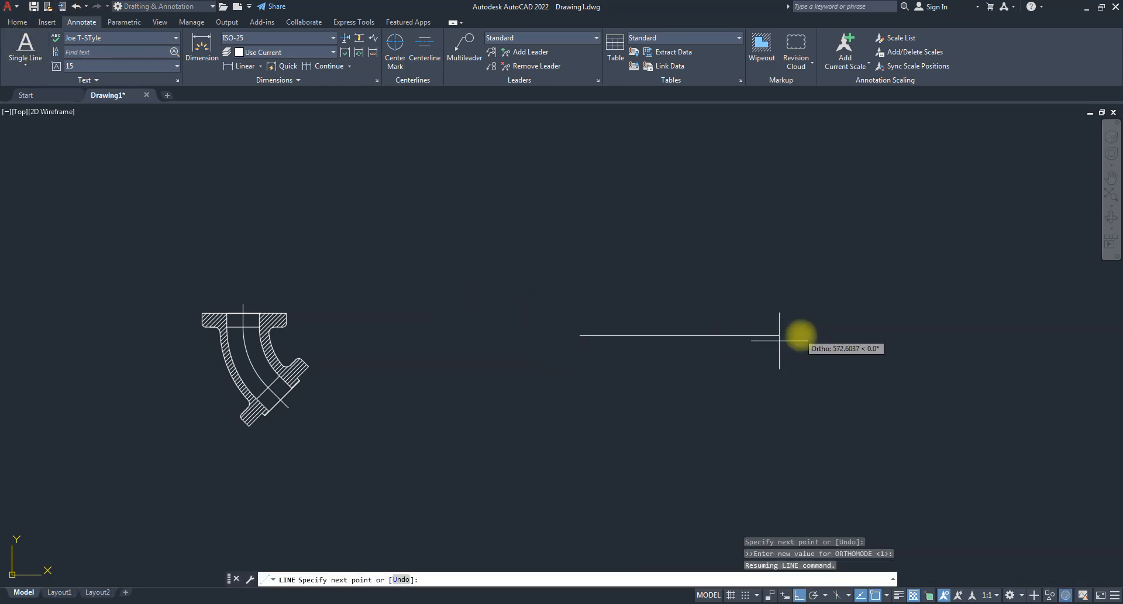
click(743, 335)
key(space)
- Draw a vertical line about 335 units long to the right of the horizontal line
key(space)
click(852, 246)
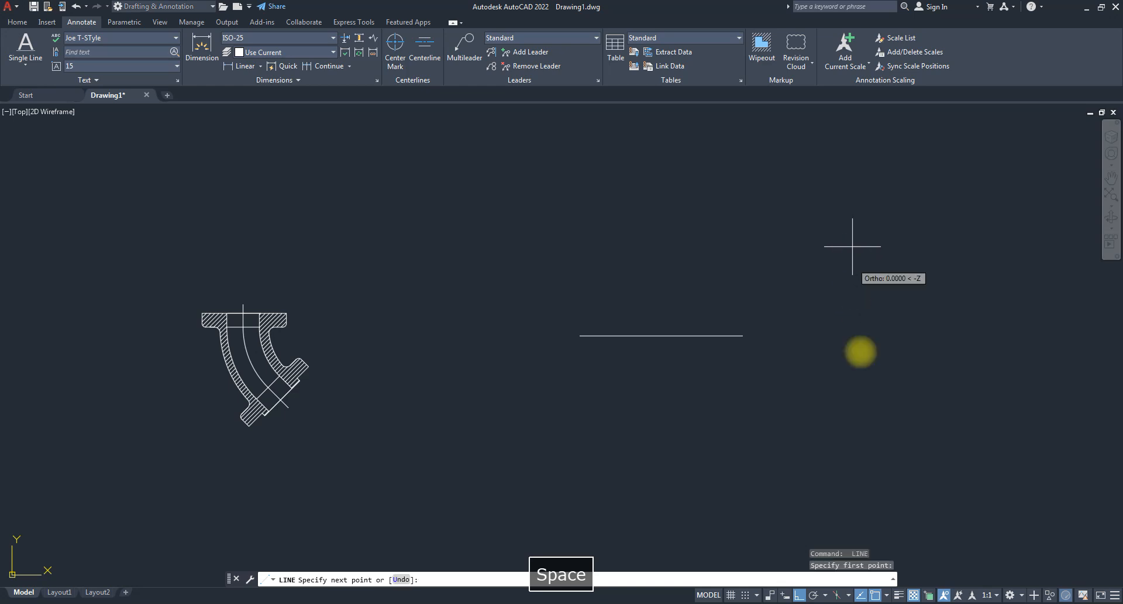
click(852, 371)
key(space)
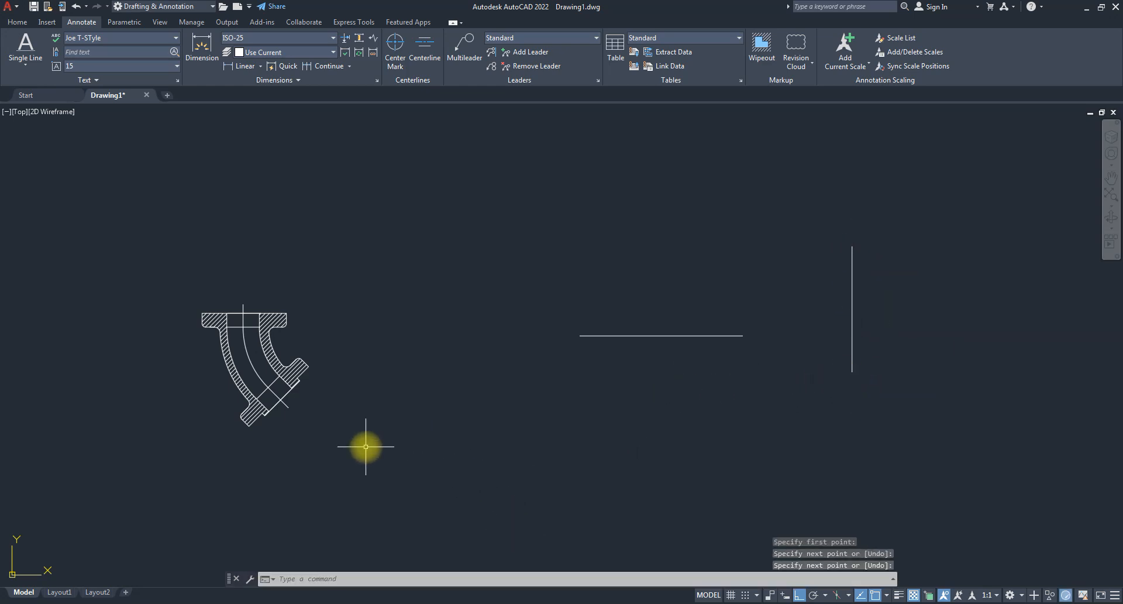
- Draw an inclined line with Ortho off between the pipe elbow and the horizontal line, rising to the right
key(space)
click(395, 436)
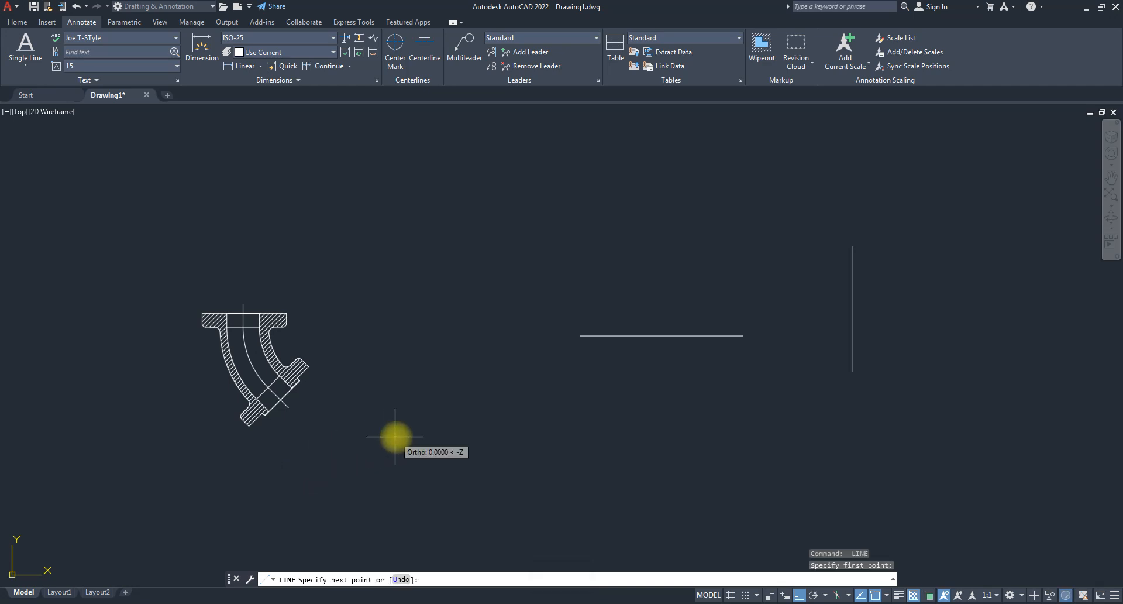
key(F8)
click(445, 382)
key(F8)
key(space)
- Draw two connected inclined line segments forming an open angle below the horizontal line, with Ortho off
key(space)
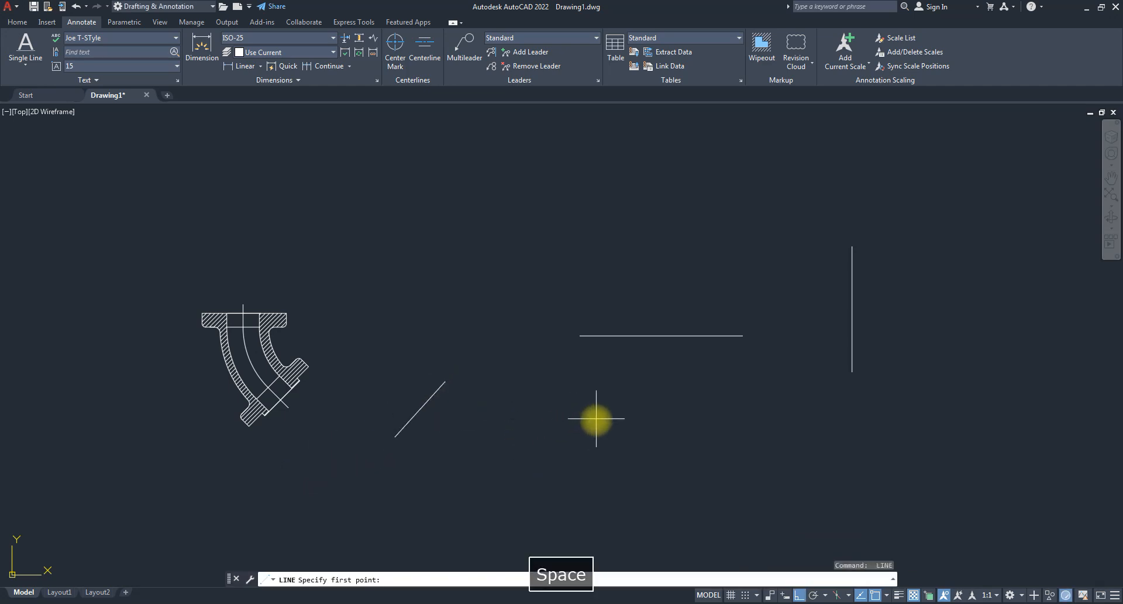
click(596, 419)
key(F8)
click(545, 491)
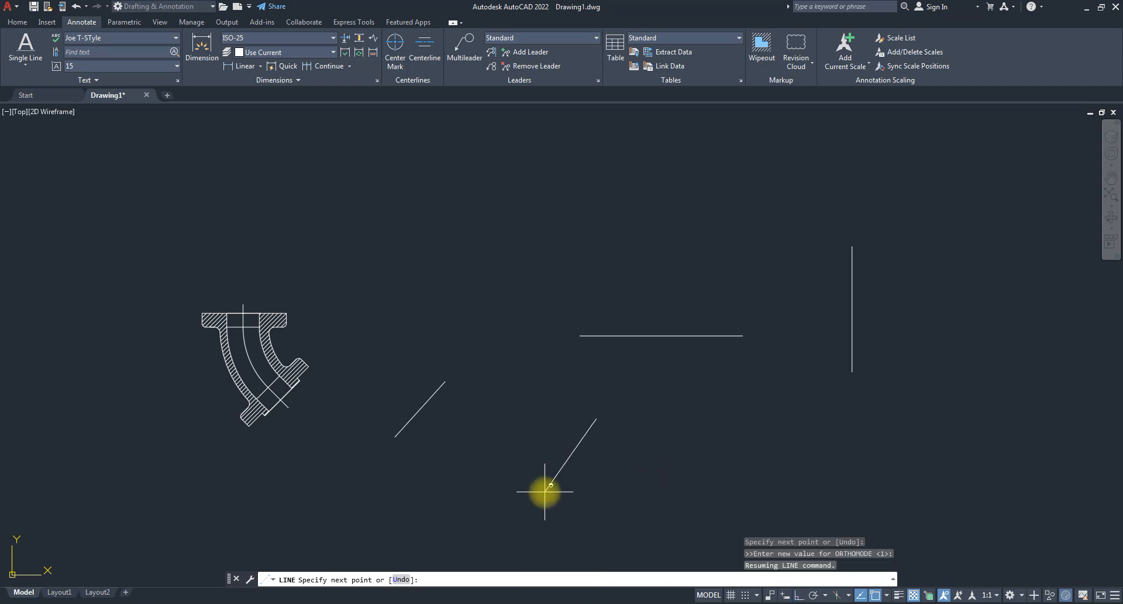
click(617, 508)
key(Return)
- Add a linear dimension above the horizontal line by picking its right and left endpoints
scroll(579, 450, down, 3)
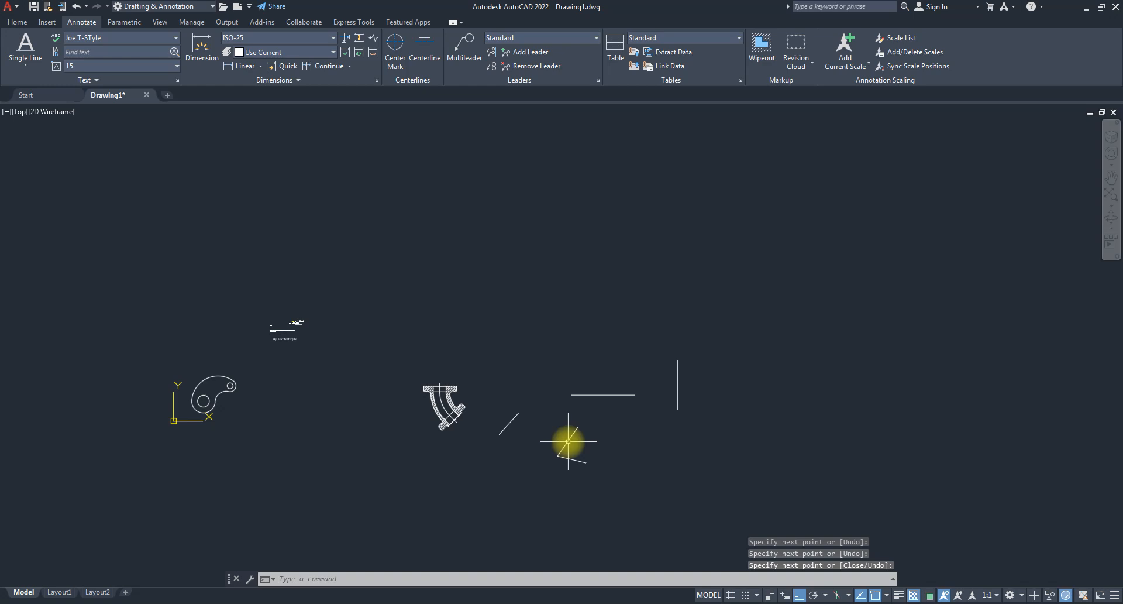
scroll(566, 436, up, 3)
scroll(574, 320, up, 2)
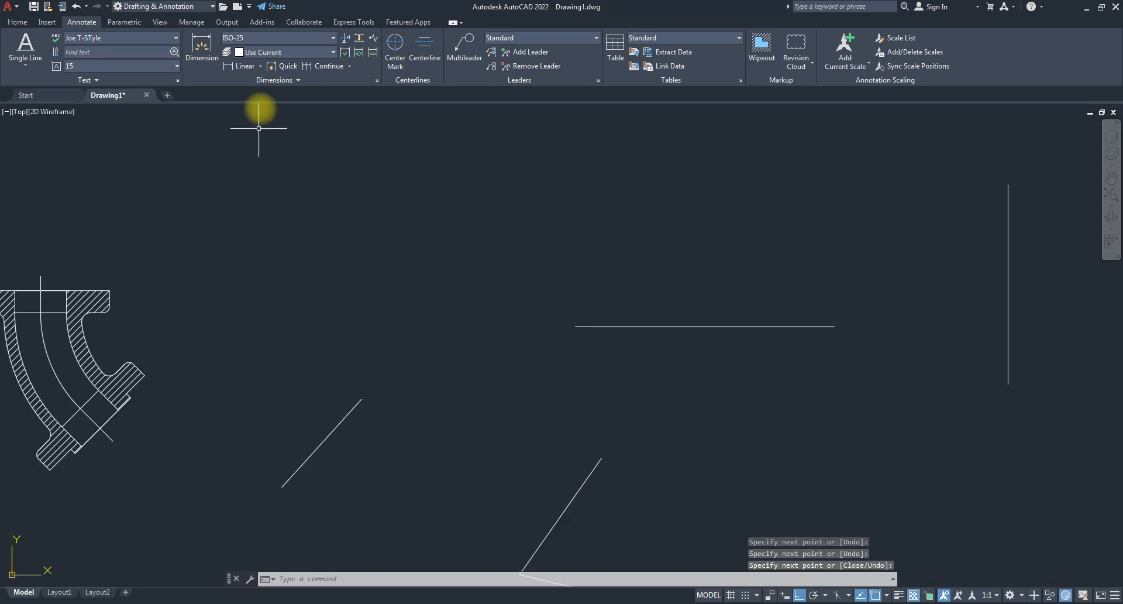
click(261, 66)
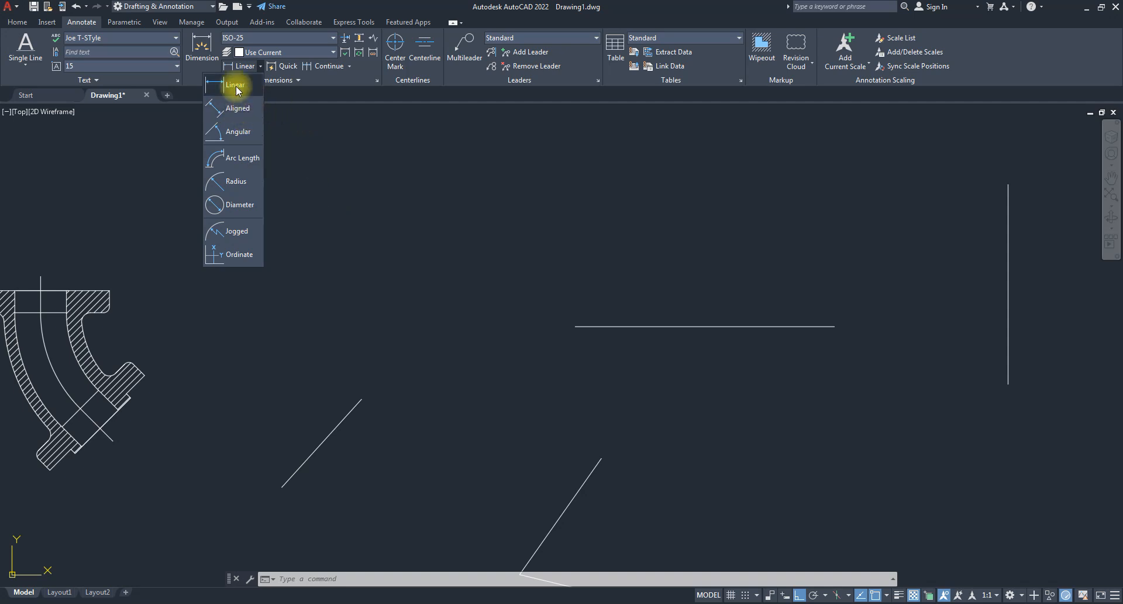
click(236, 85)
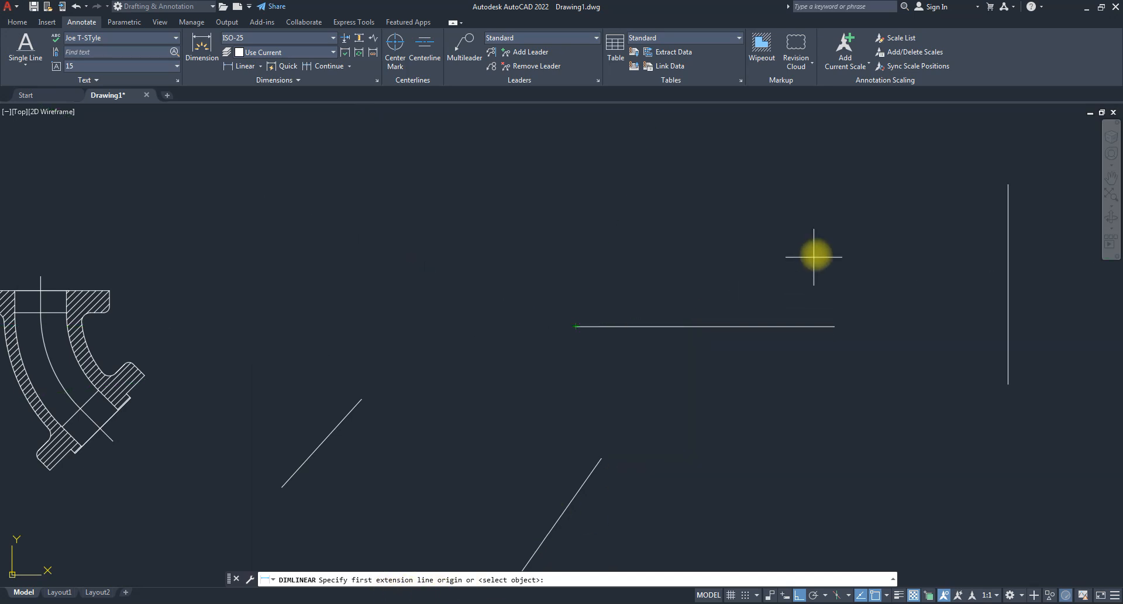
click(835, 325)
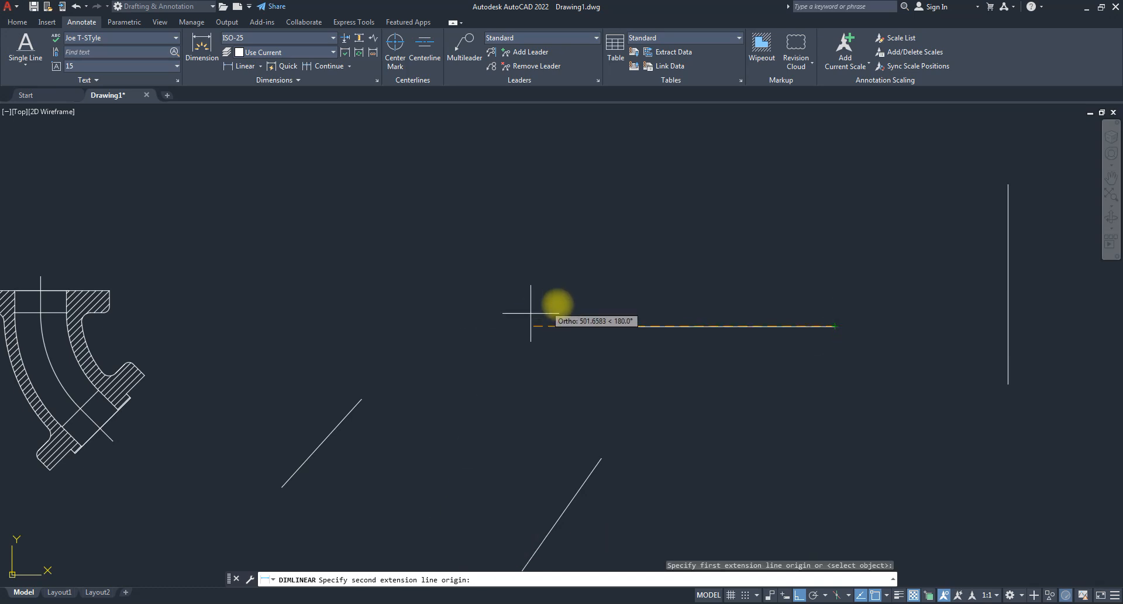
click(575, 326)
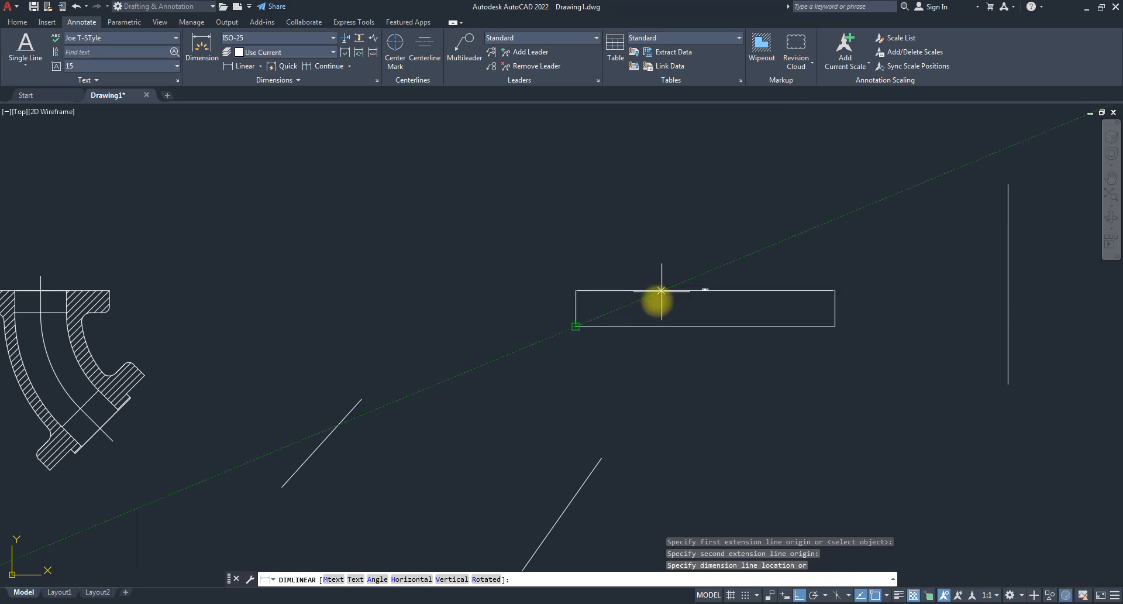
click(668, 301)
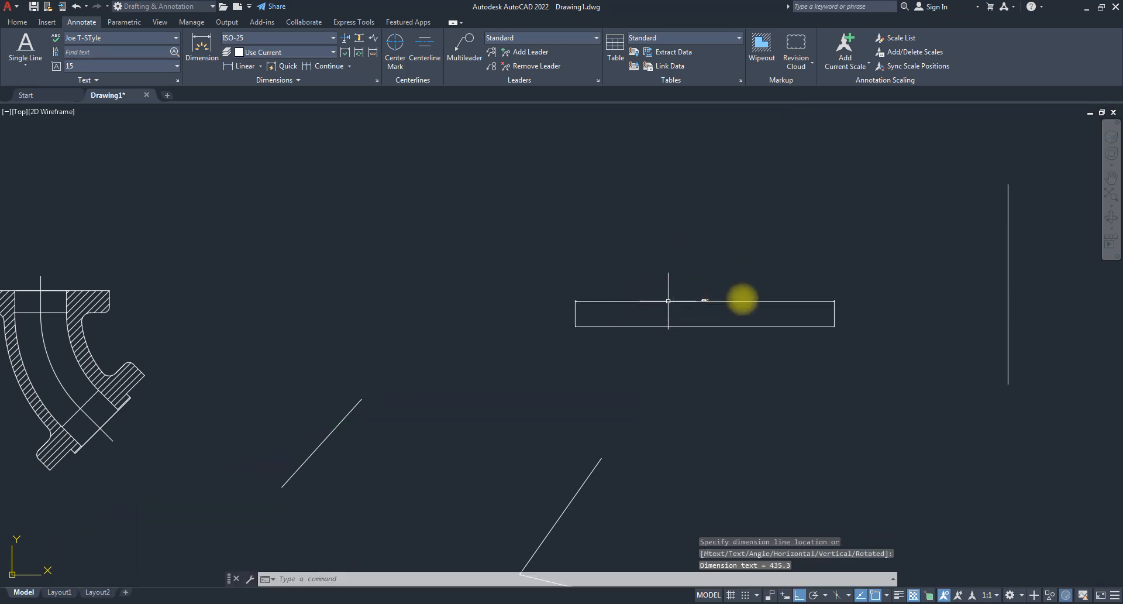
- Inspect the horizontal line's linear dimension up close and erase it, keeping the line
scroll(755, 302, up, 2)
scroll(711, 302, up, 8)
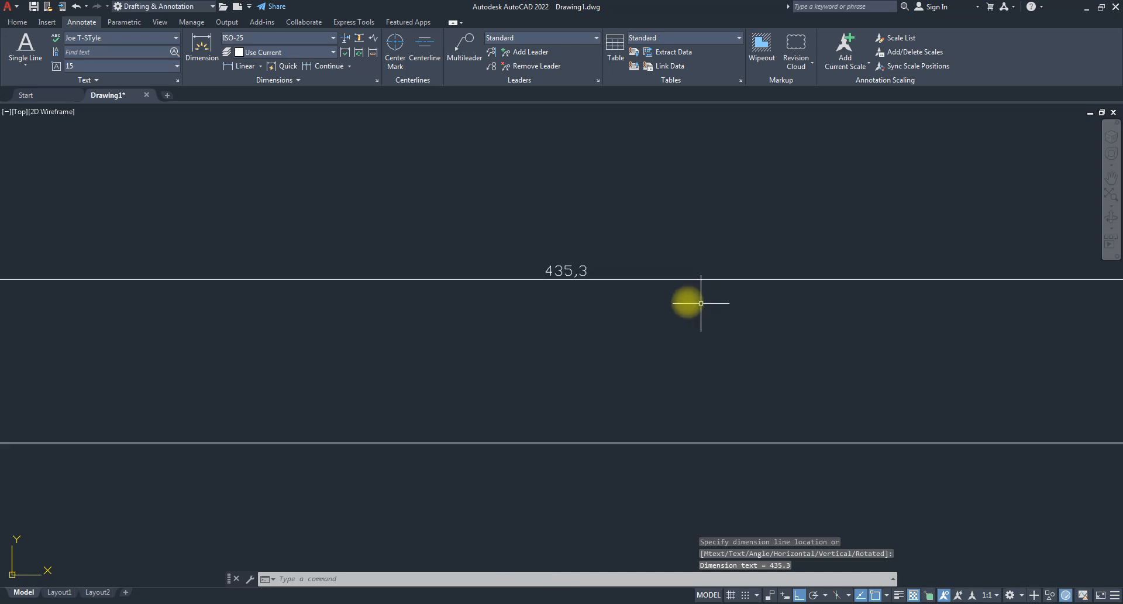
scroll(376, 237, down, 10)
middle_drag(437, 255, 677, 321)
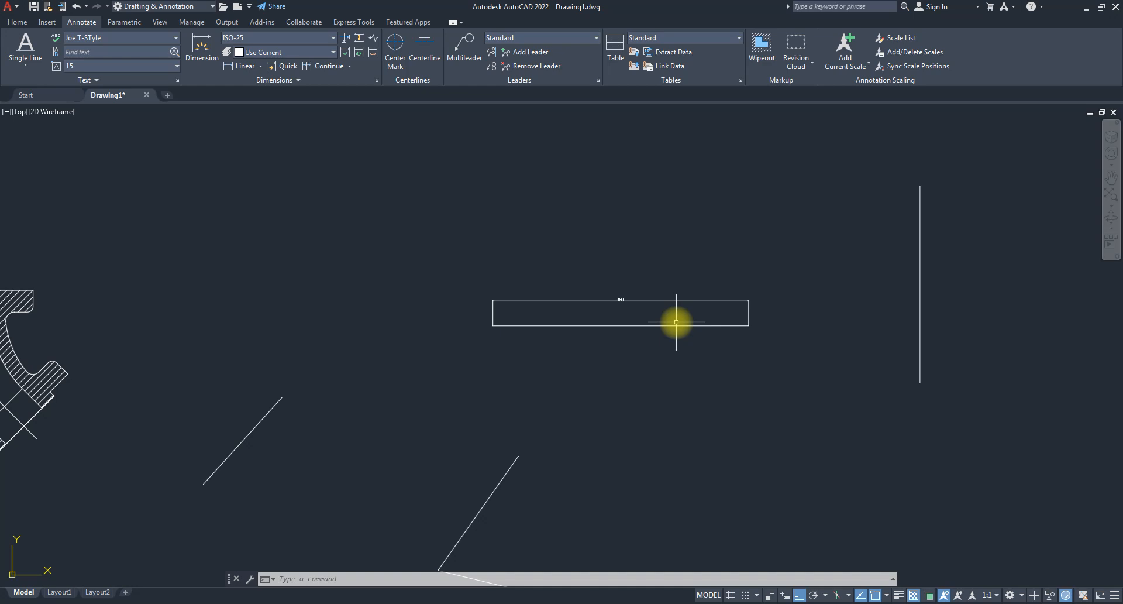
scroll(669, 321, down, 2)
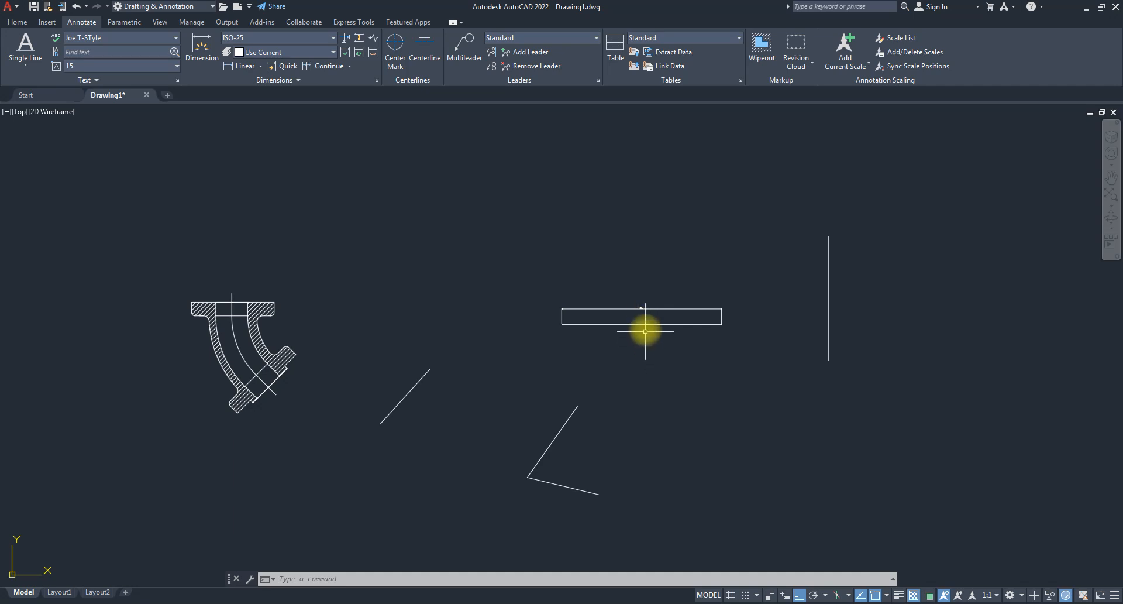
scroll(638, 322, up, 6)
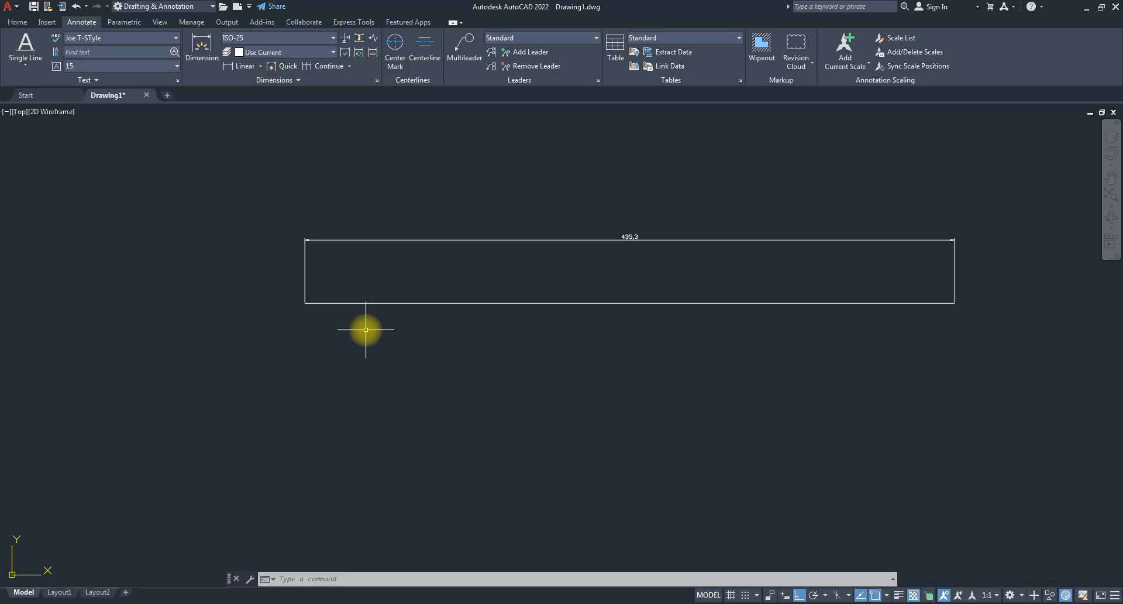
click(697, 268)
click(566, 193)
key(Delete)
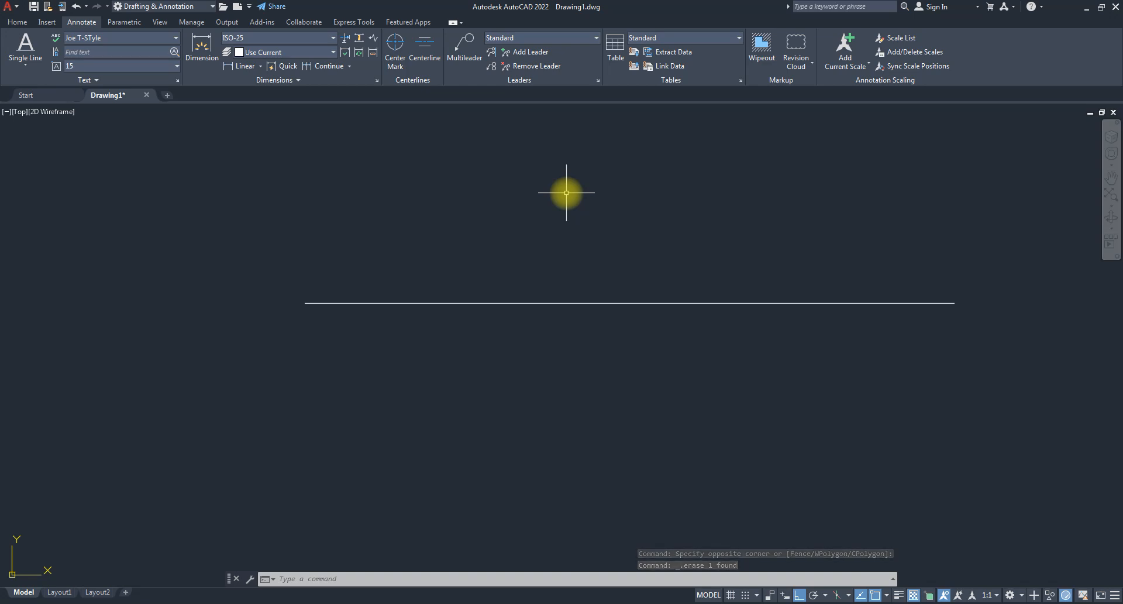
- Add a linear dimension above the horizontal line using the select object option instead of picking endpoints
click(241, 66)
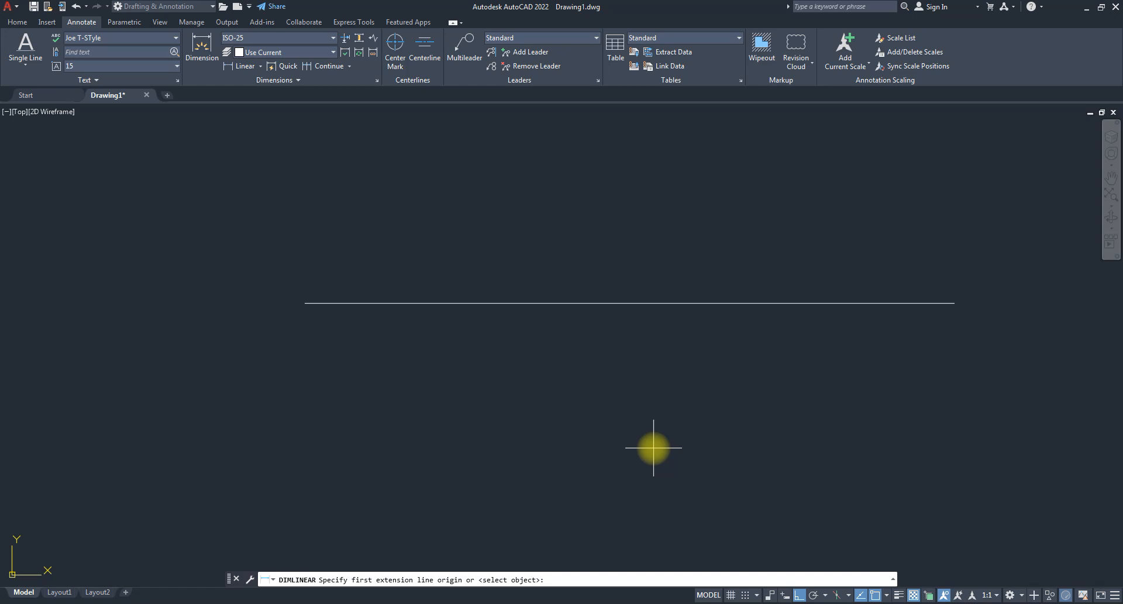
key(Return)
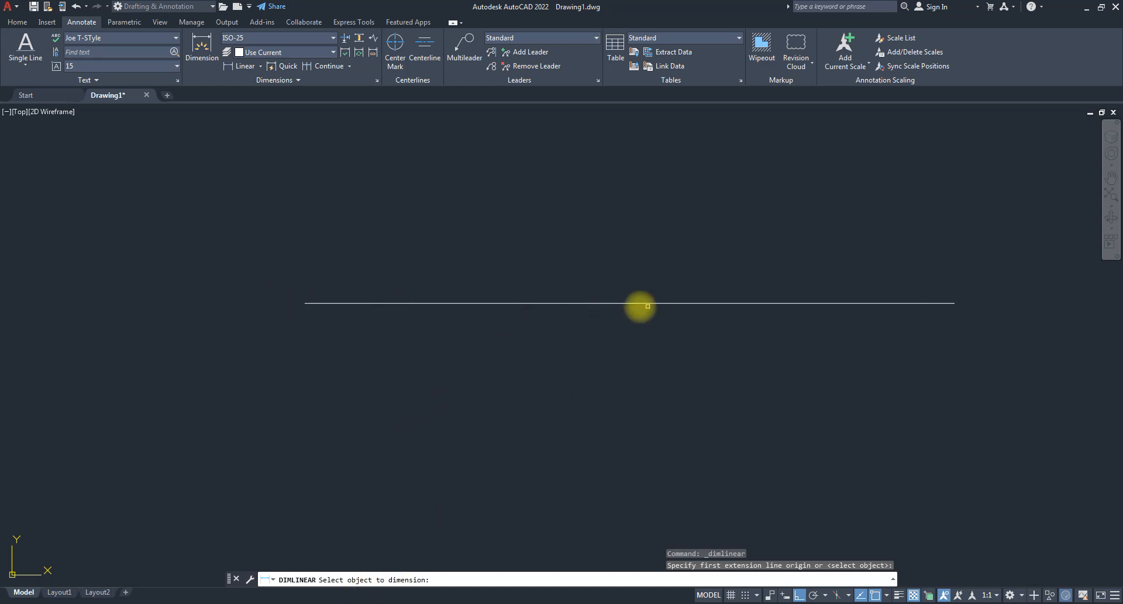
click(640, 303)
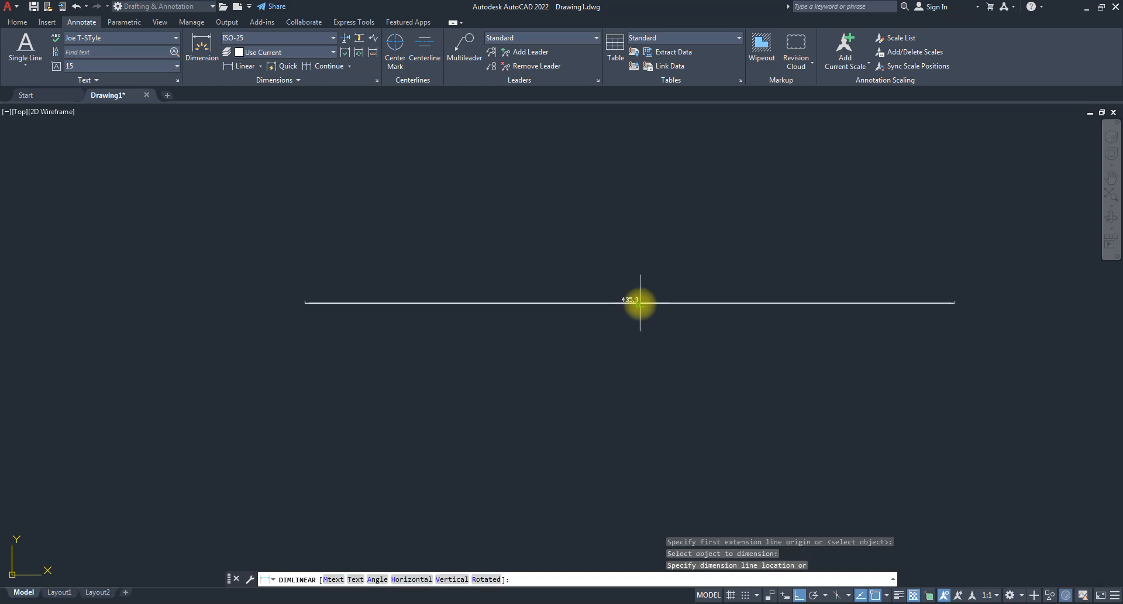
click(639, 272)
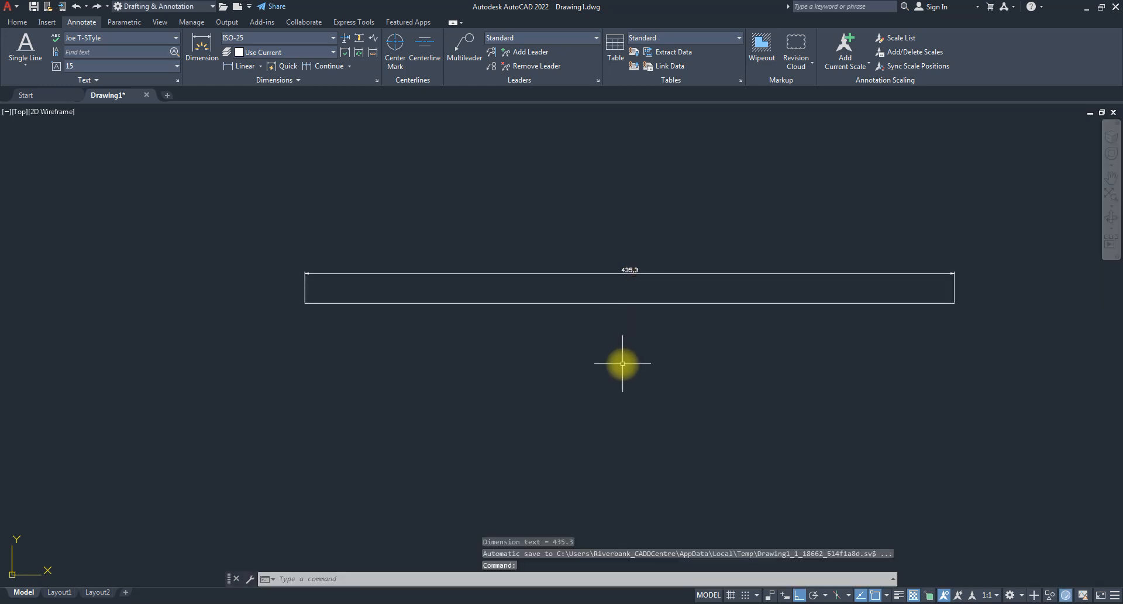
- Add a linear dimension just right of the vertical line using the select object option
scroll(623, 363, down, 5)
scroll(761, 304, up, 4)
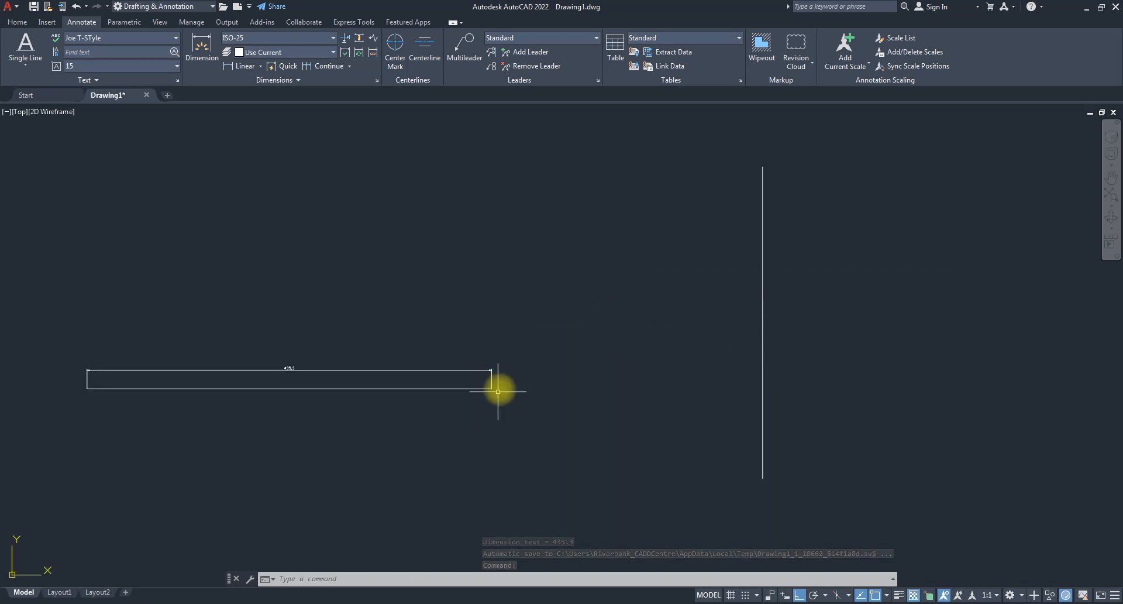
click(233, 68)
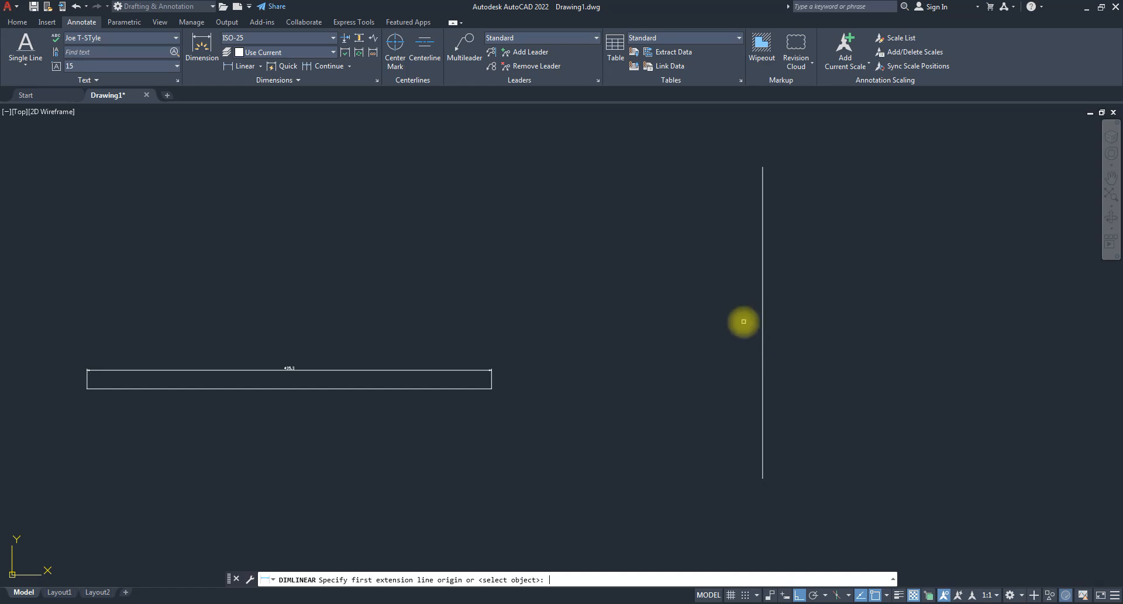
key(Return)
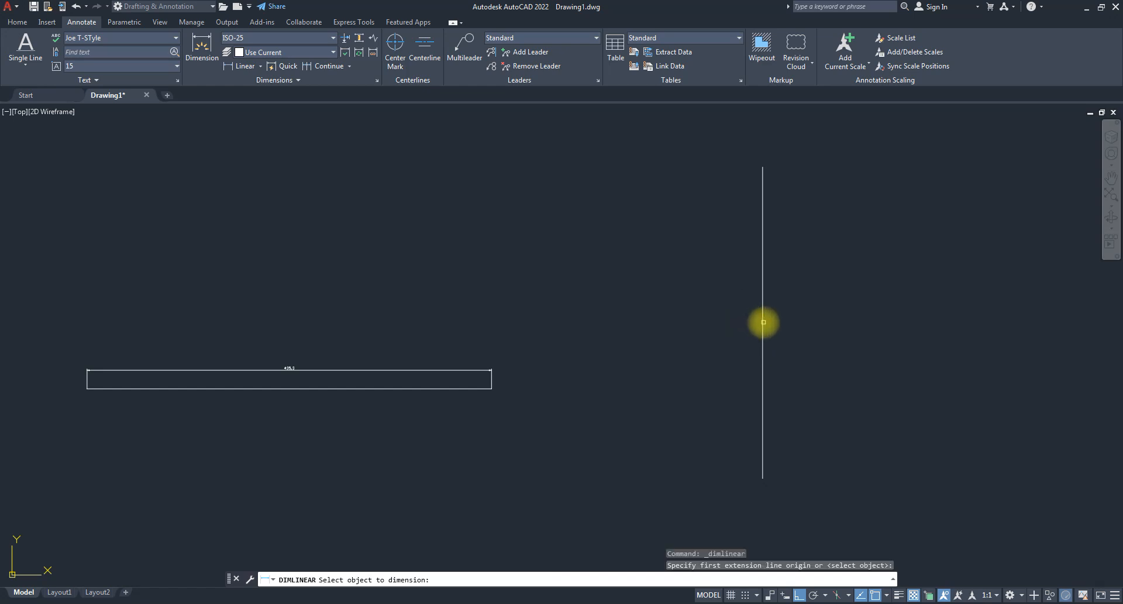
click(762, 322)
click(778, 324)
scroll(778, 327, up, 5)
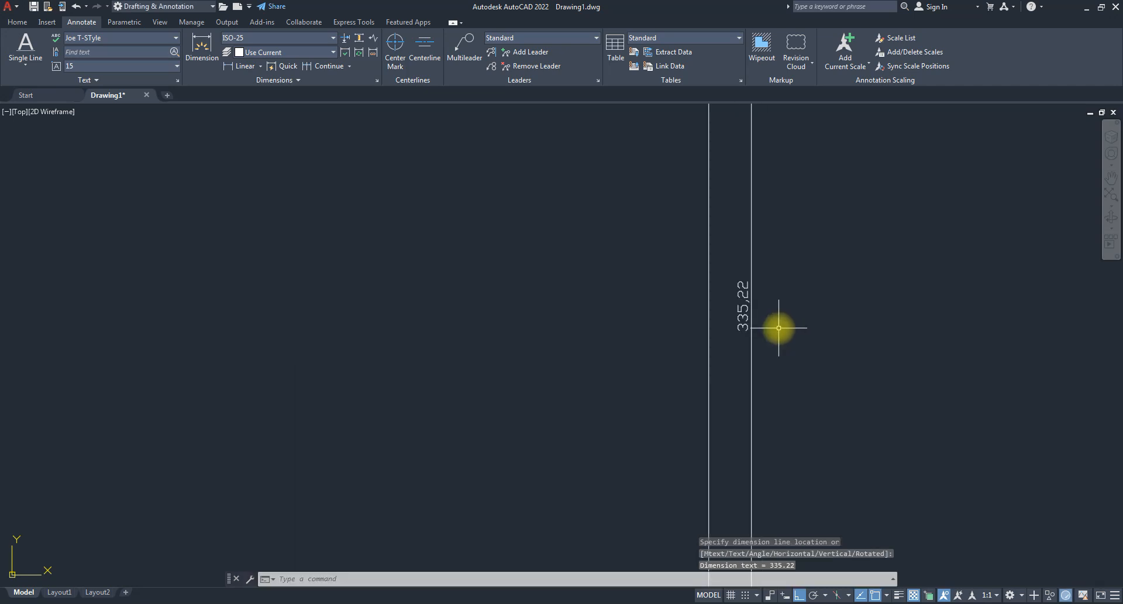
scroll(777, 299, down, 4)
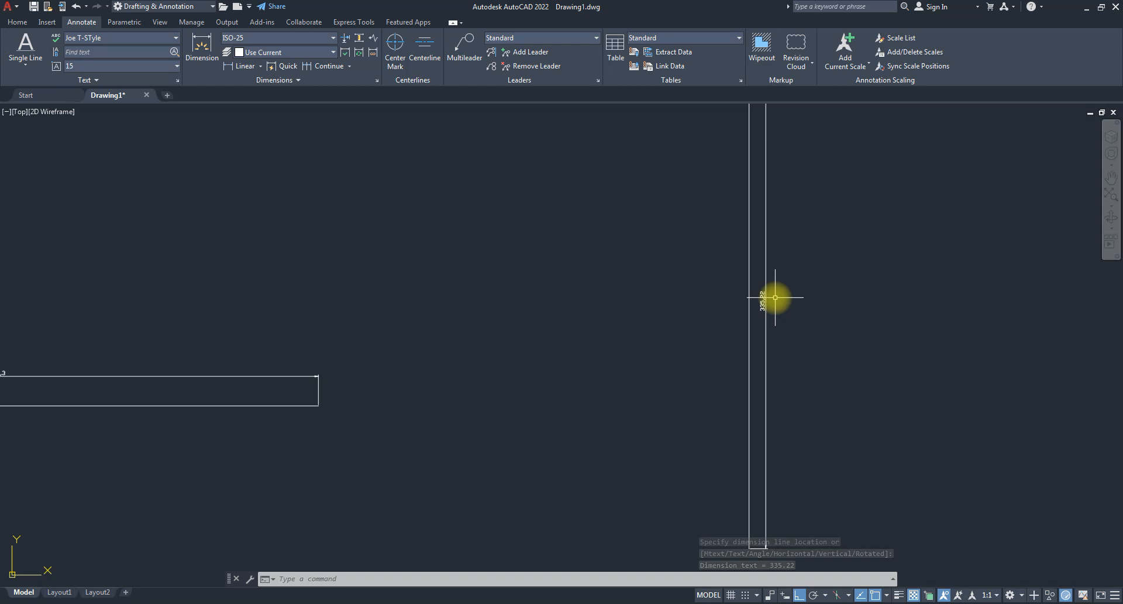
scroll(763, 275, up, 2)
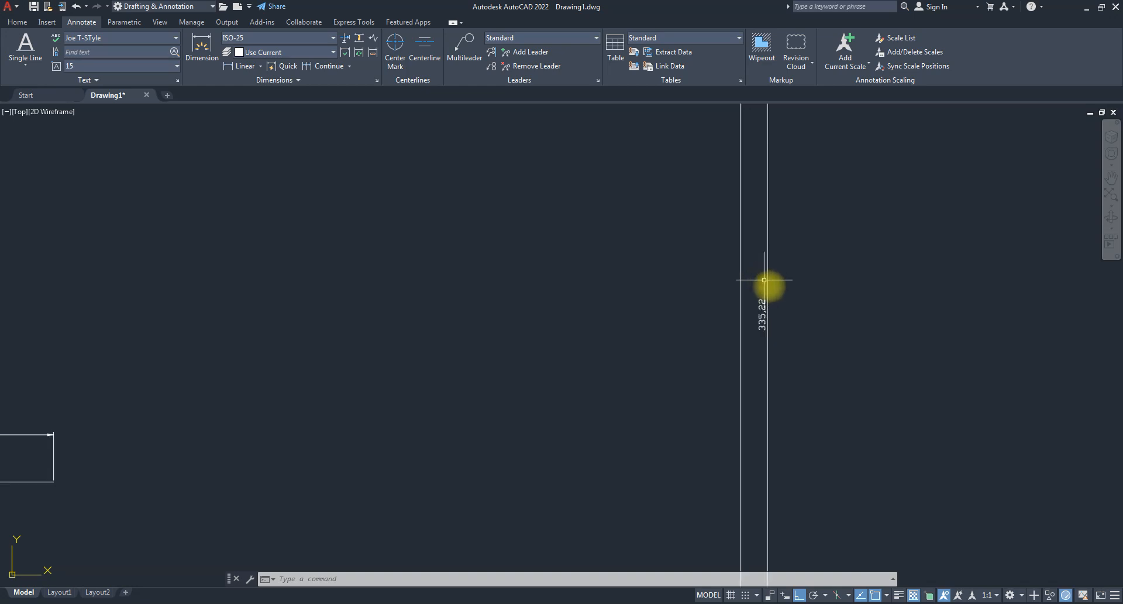
- Erase the linear dimension beside the vertical line, keeping the line itself
click(790, 335)
click(763, 305)
key(Delete)
scroll(754, 324, down, 6)
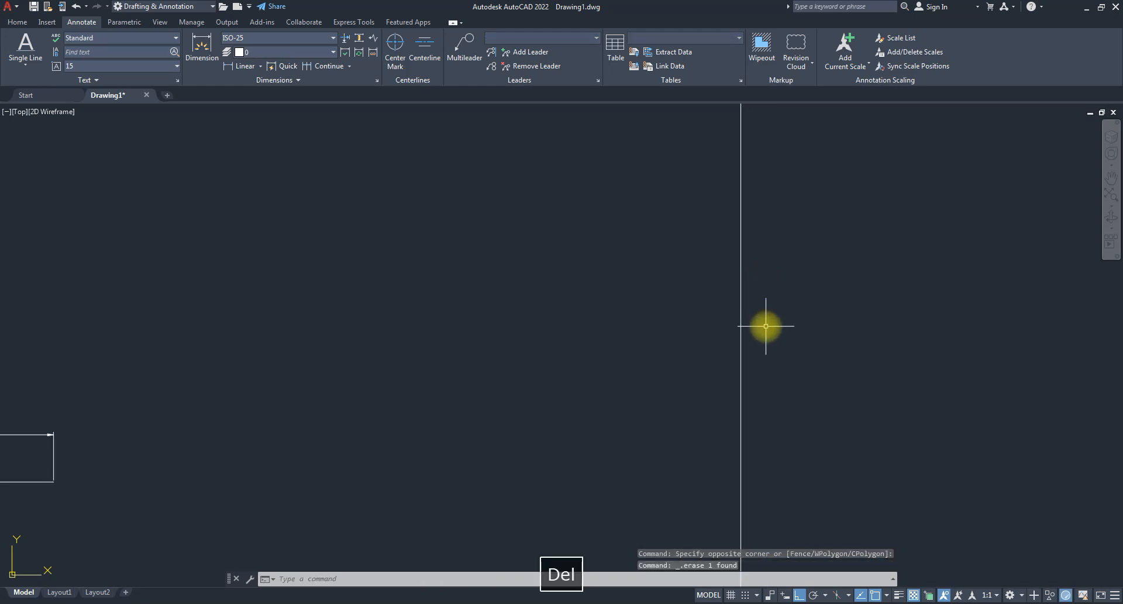
- Erase the linear dimension above the horizontal line, keeping the line itself
scroll(453, 359, up, 4)
click(488, 354)
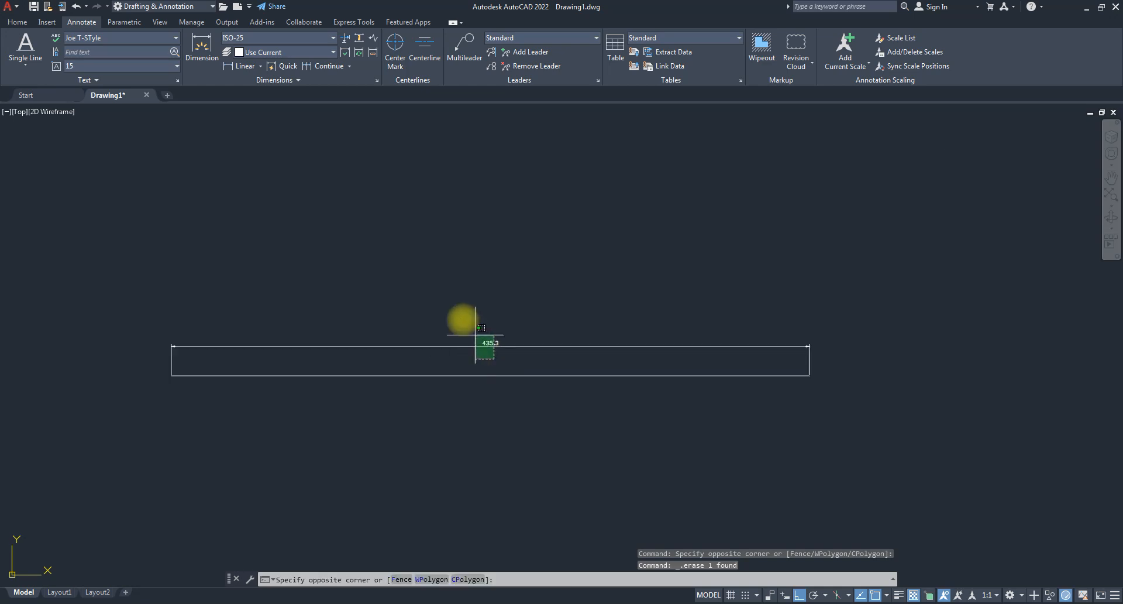
click(467, 321)
key(Delete)
- Draw a stepped chain of nine perpendicular line segments in the empty space beside the elbow, starting with a horizontal one about 45 units long
scroll(614, 368, down, 5)
scroll(581, 347, up, 2)
scroll(581, 346, up, 3)
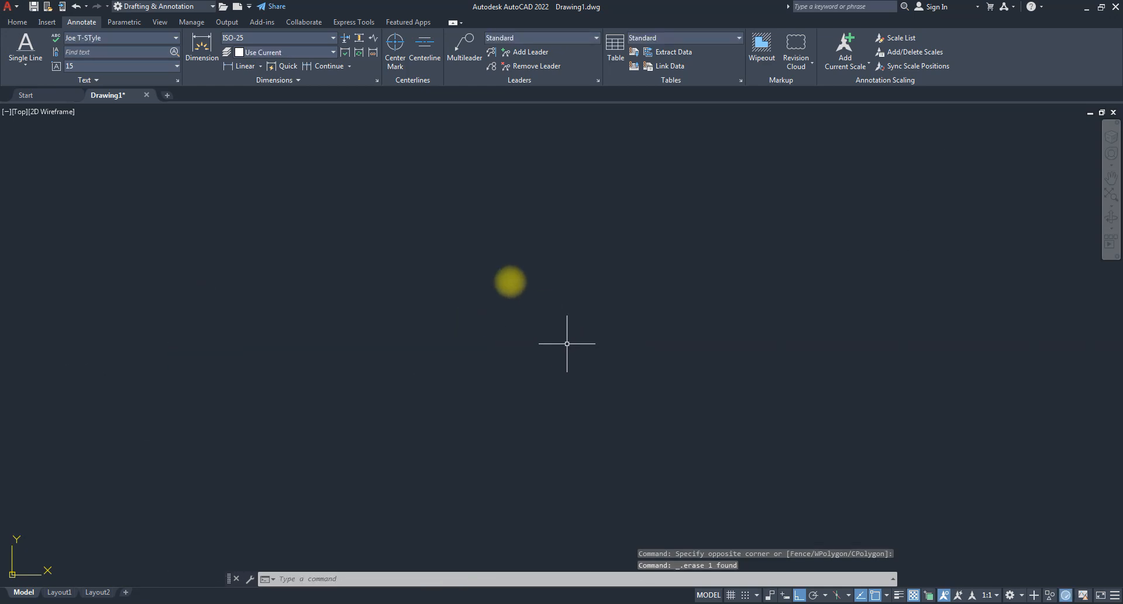
scroll(497, 315, down, 3)
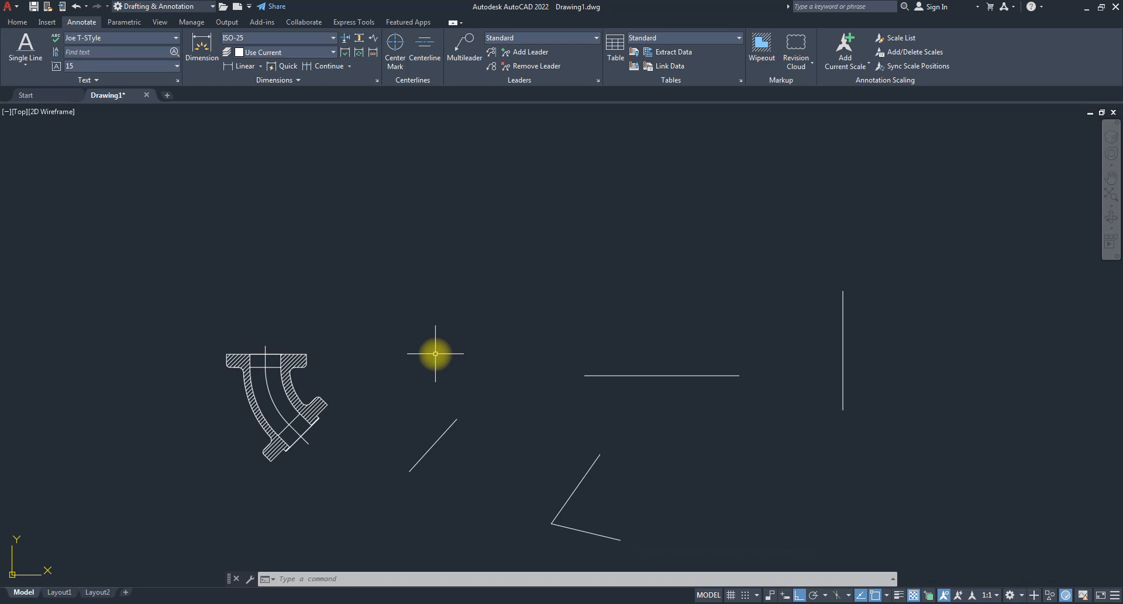
scroll(433, 354, up, 2)
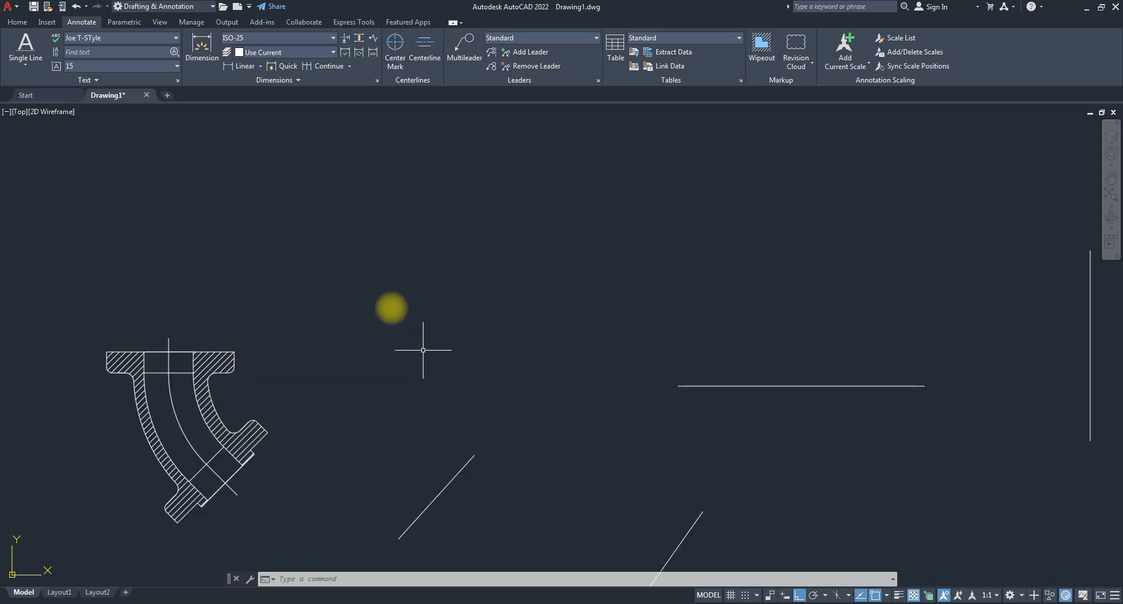
text(1)
key(Return)
scroll(386, 269, up, 3)
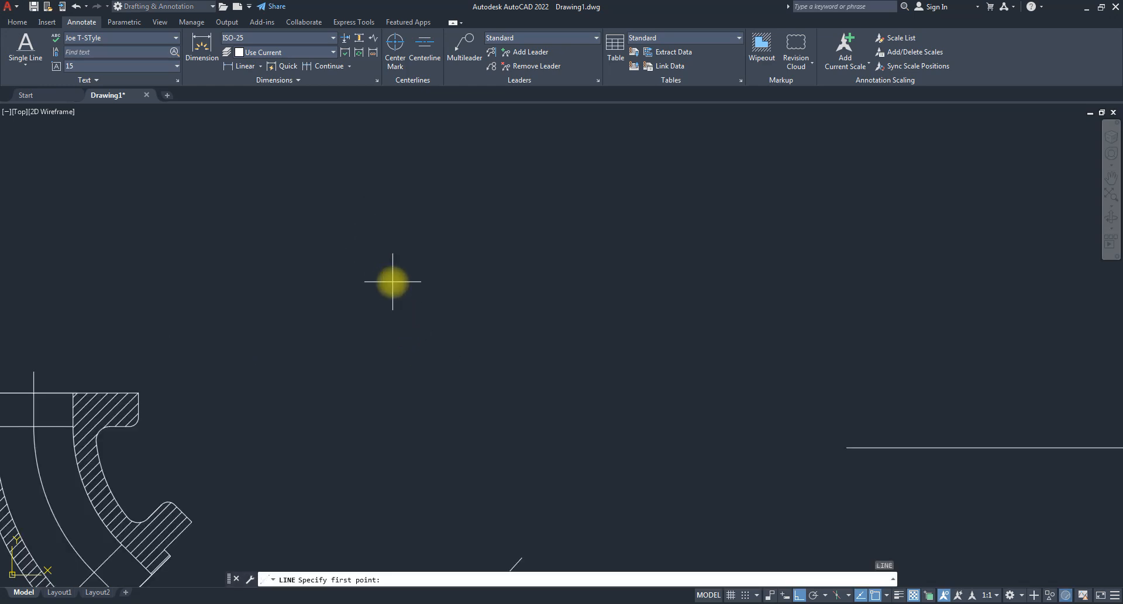
click(393, 281)
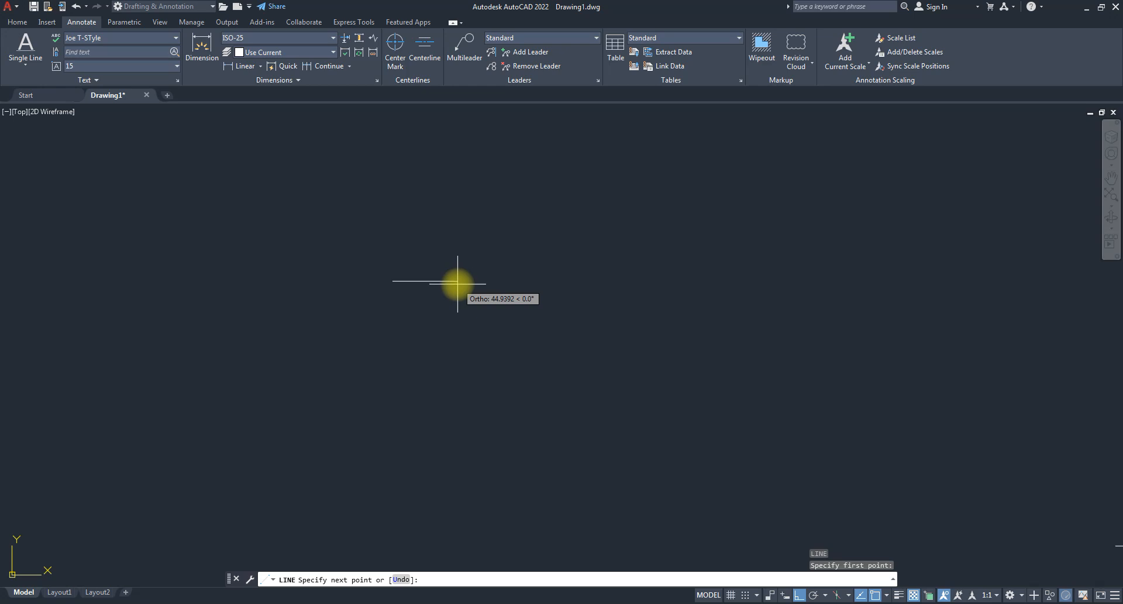
click(458, 281)
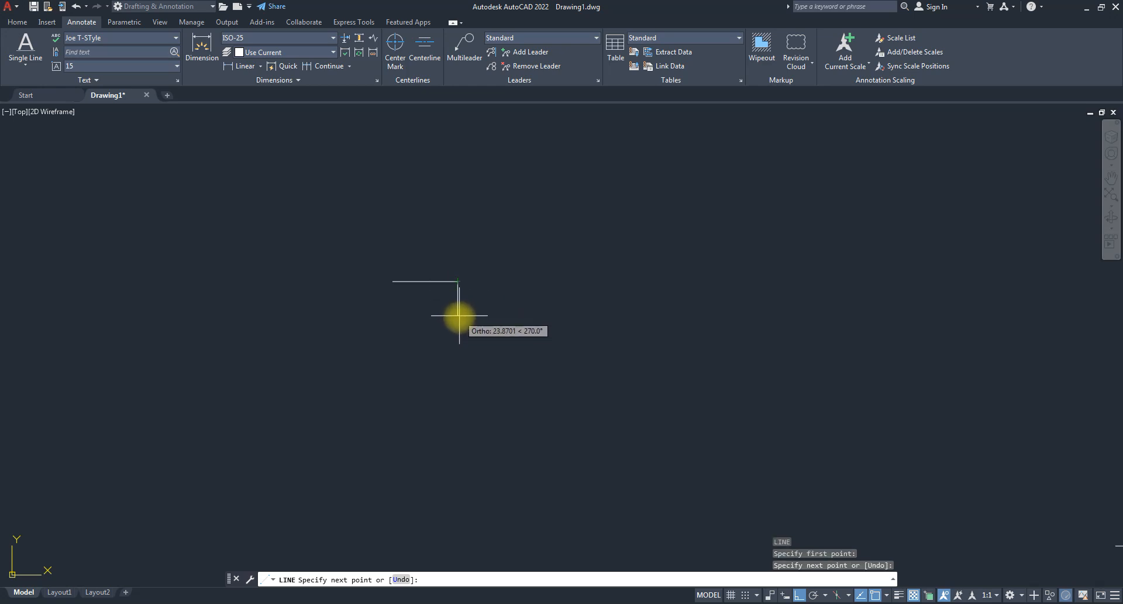
click(459, 318)
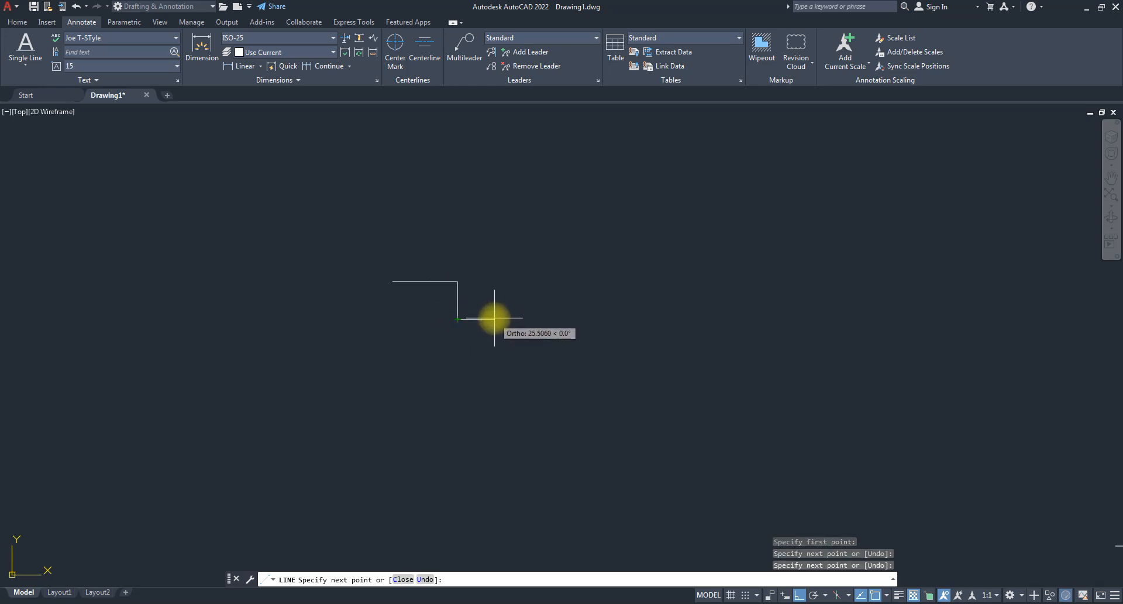
click(484, 319)
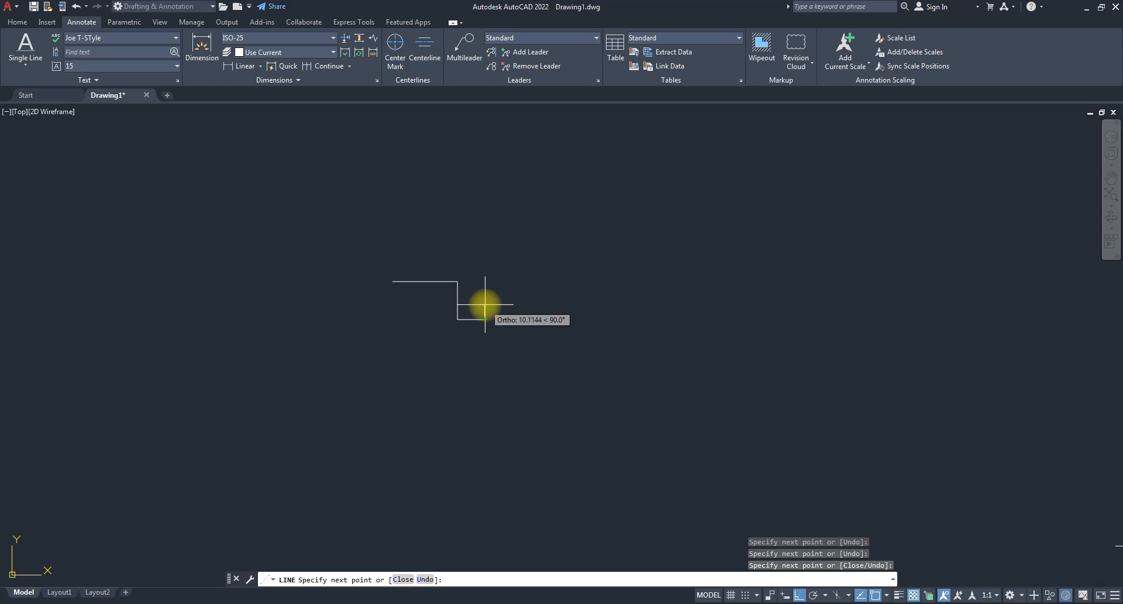
click(485, 304)
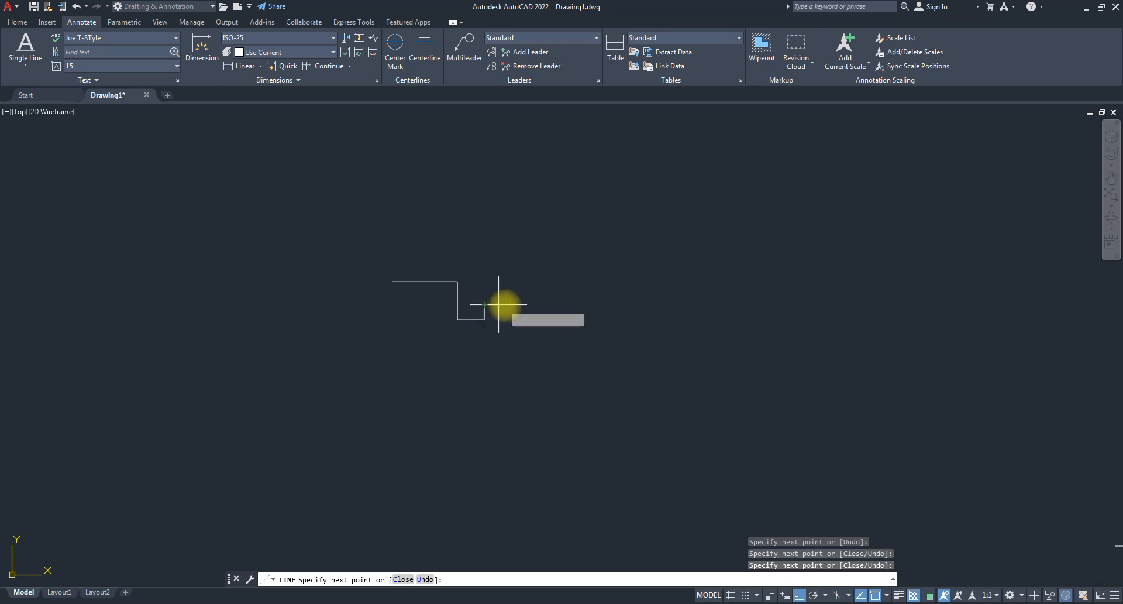
click(527, 304)
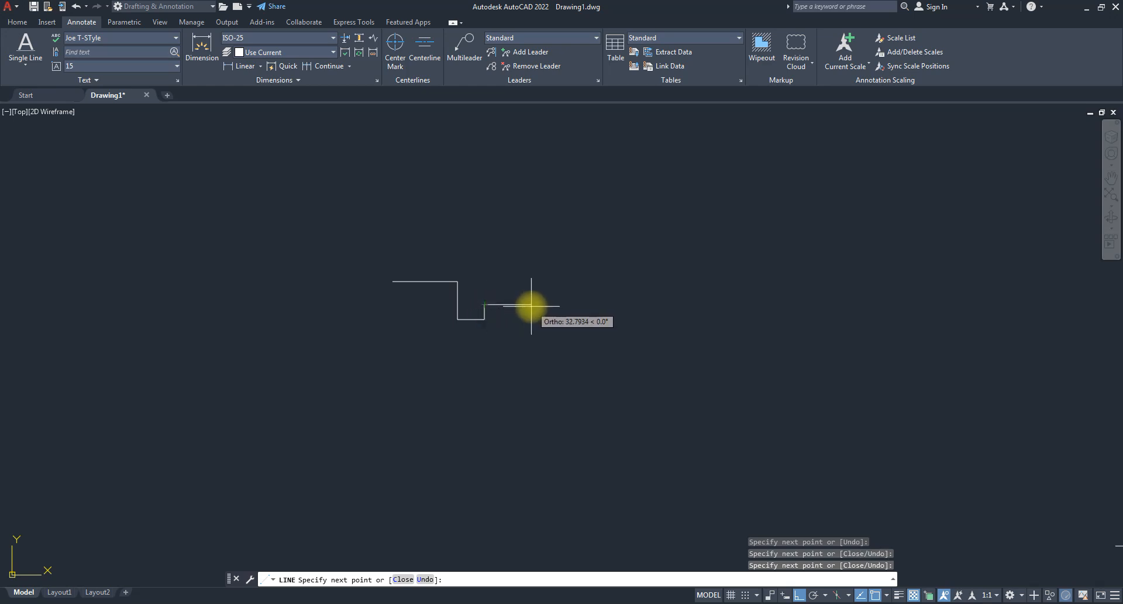
click(531, 343)
click(512, 344)
click(511, 370)
click(502, 369)
key(Escape)
- Add a linear dimension above the stepped shape's upper horizontal segment by picking its left and right endpoints
scroll(517, 286, up, 2)
scroll(517, 287, up, 2)
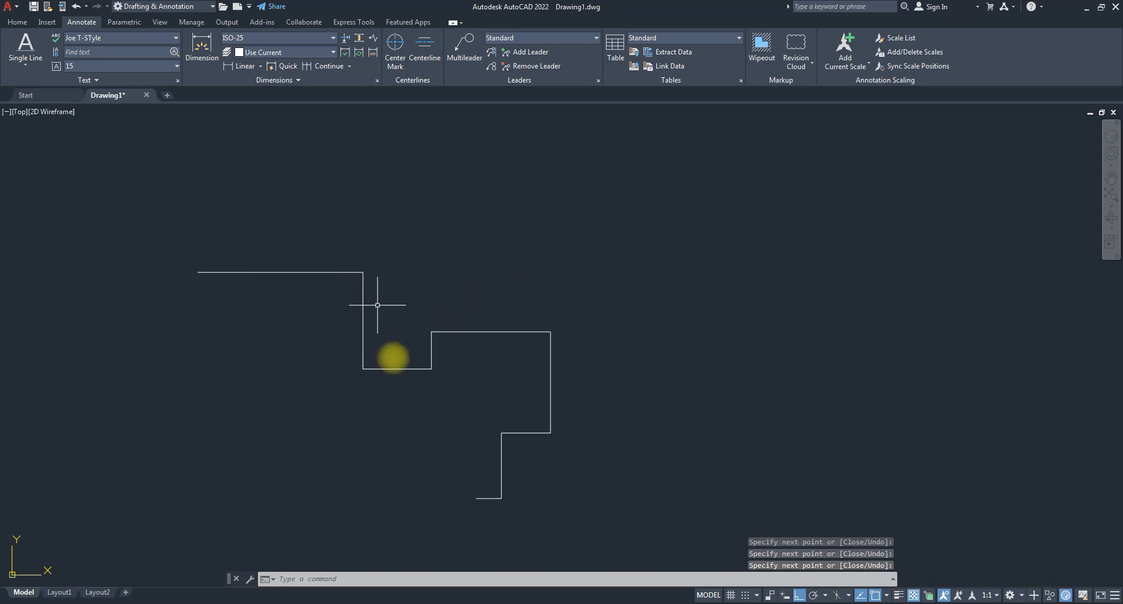
middle_click(408, 351)
middle_click(408, 351)
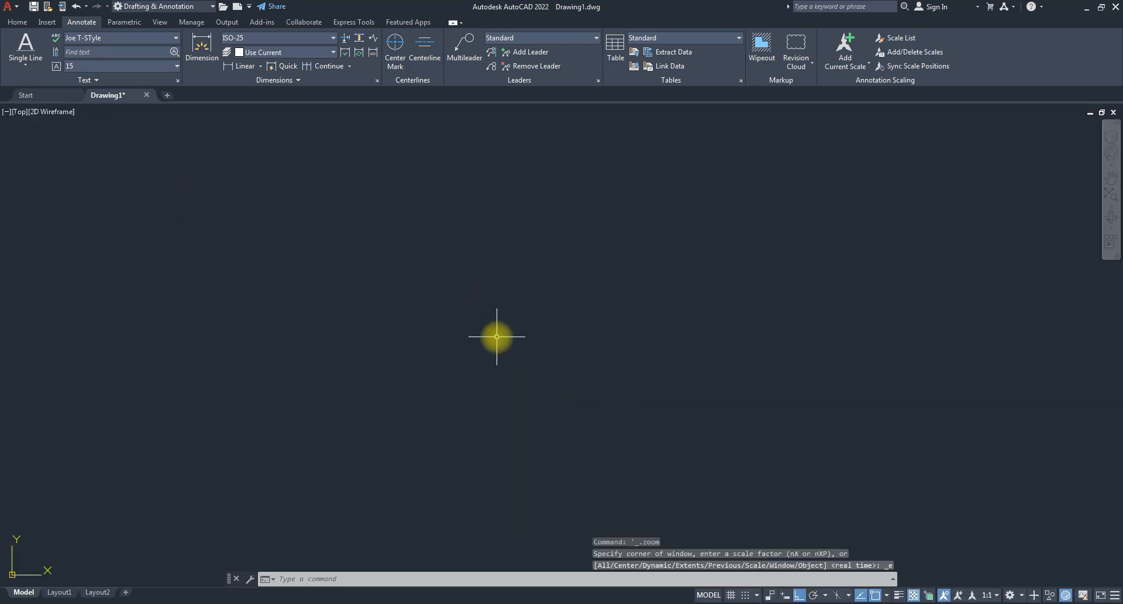
scroll(503, 338, up, 2)
scroll(602, 489, up, 8)
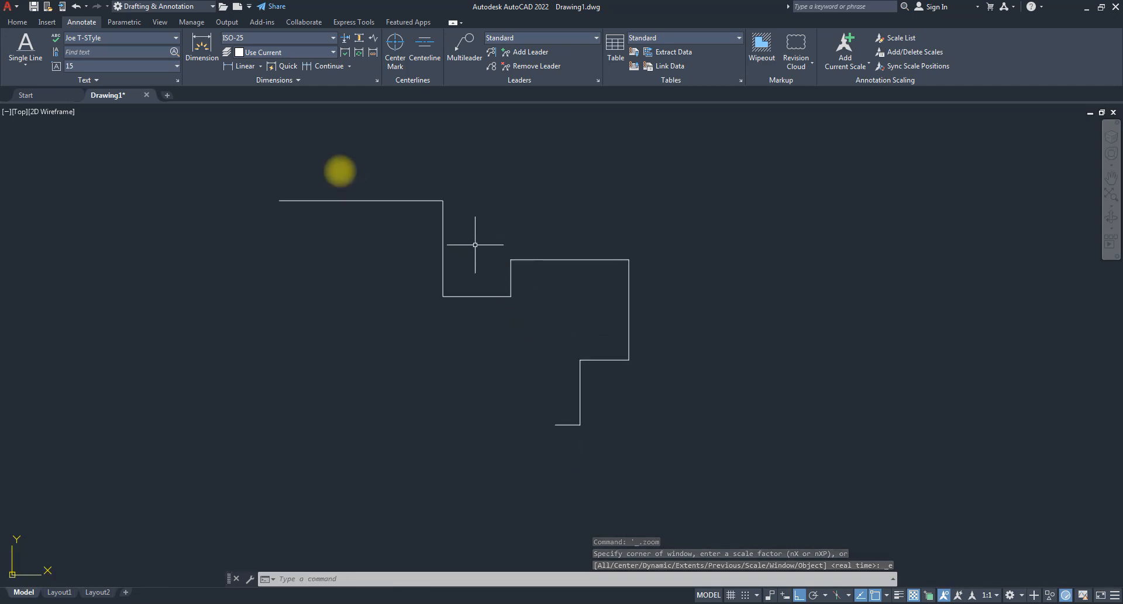
double_click(240, 65)
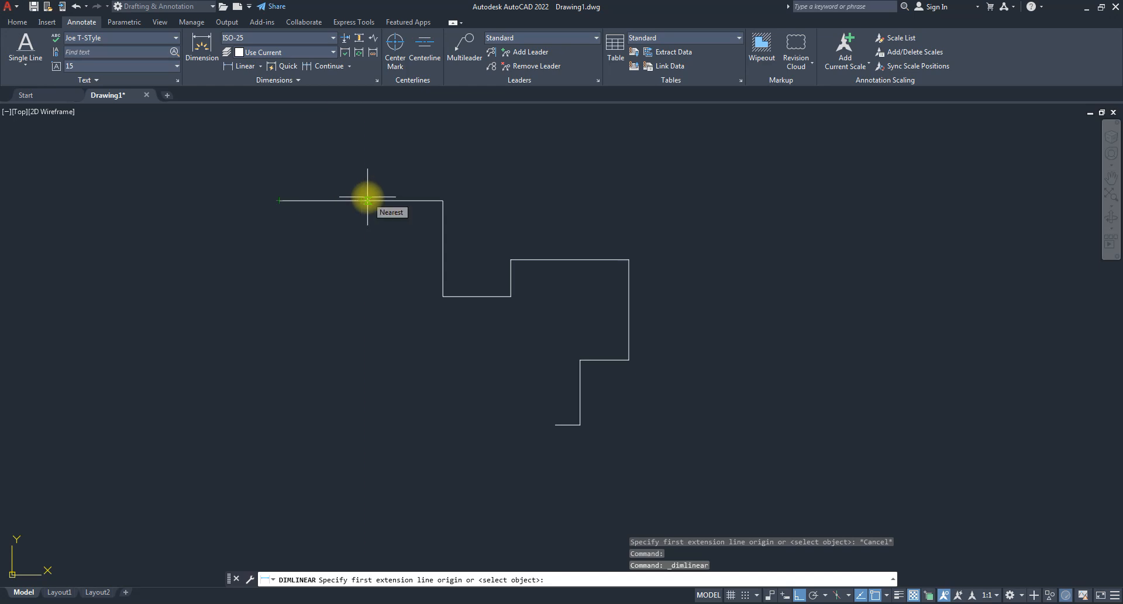
key(Return)
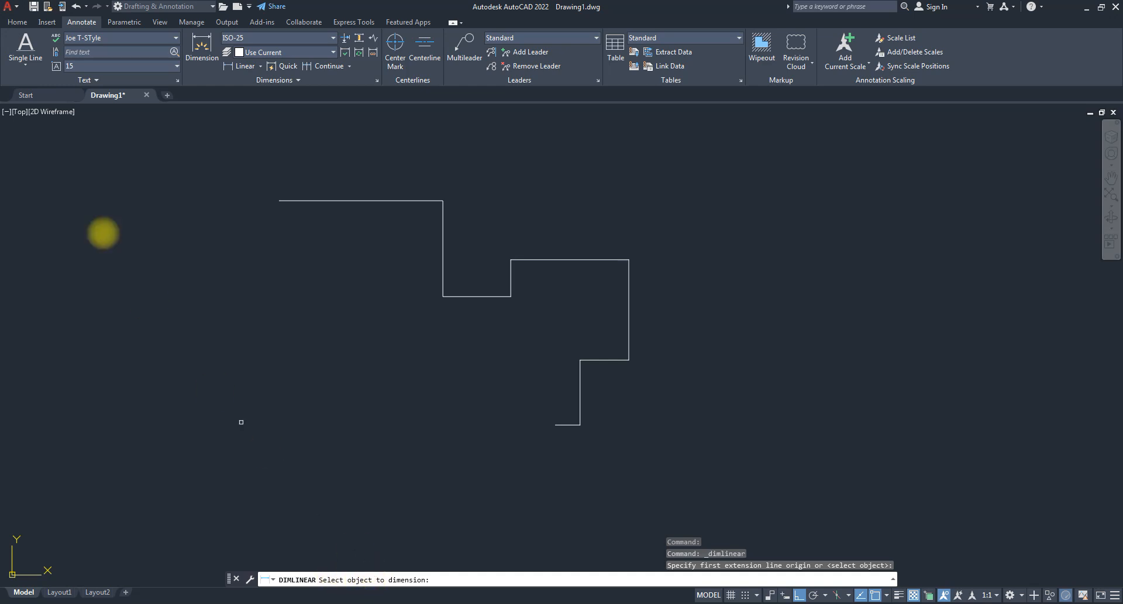
click(245, 67)
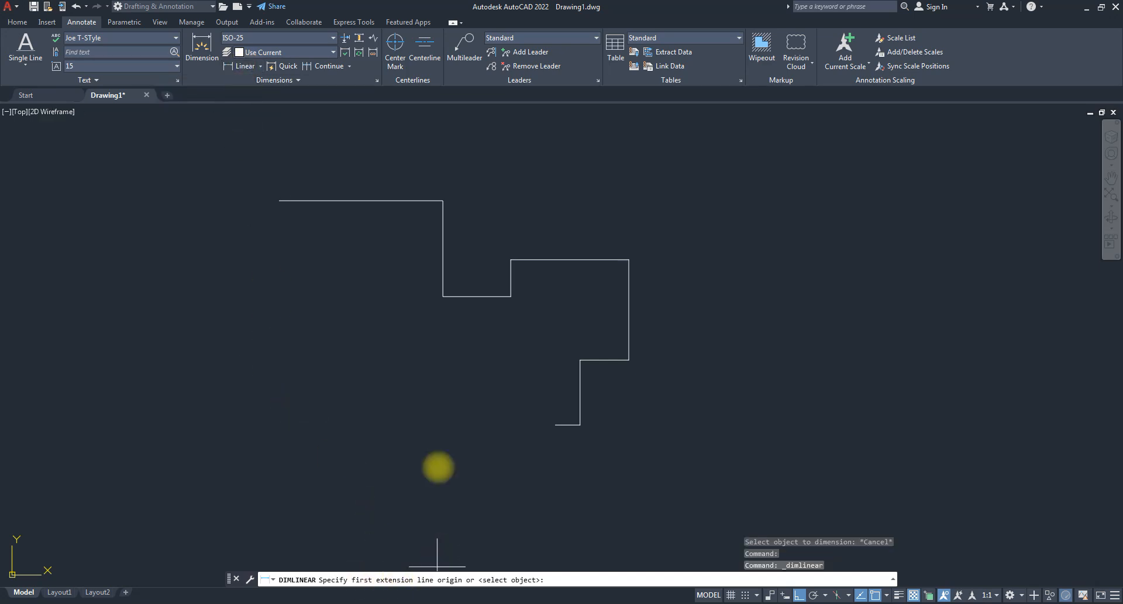
click(279, 200)
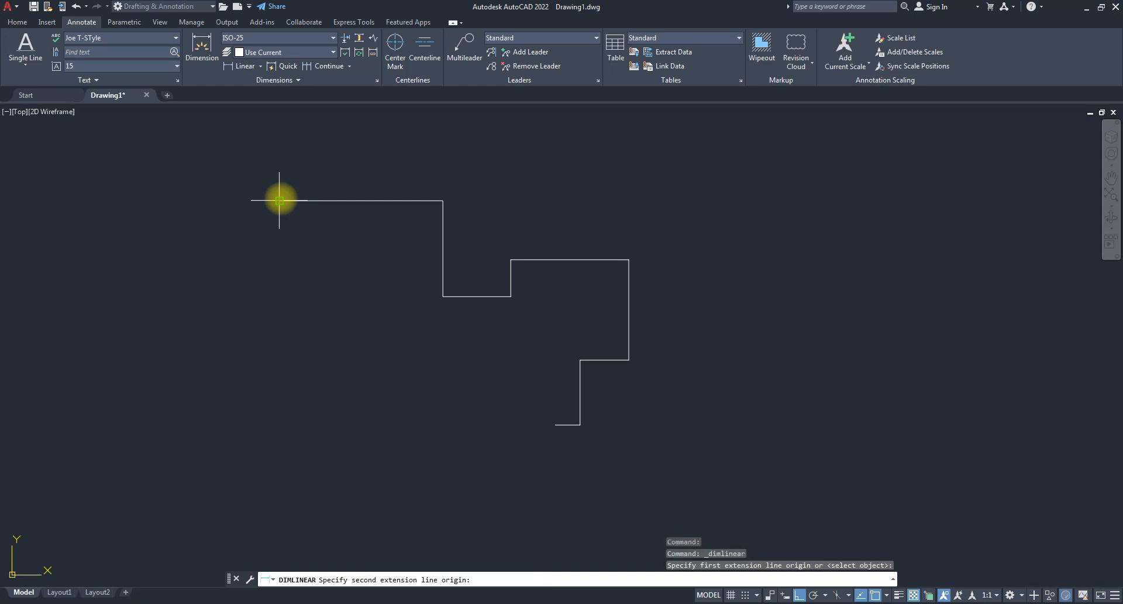
click(442, 200)
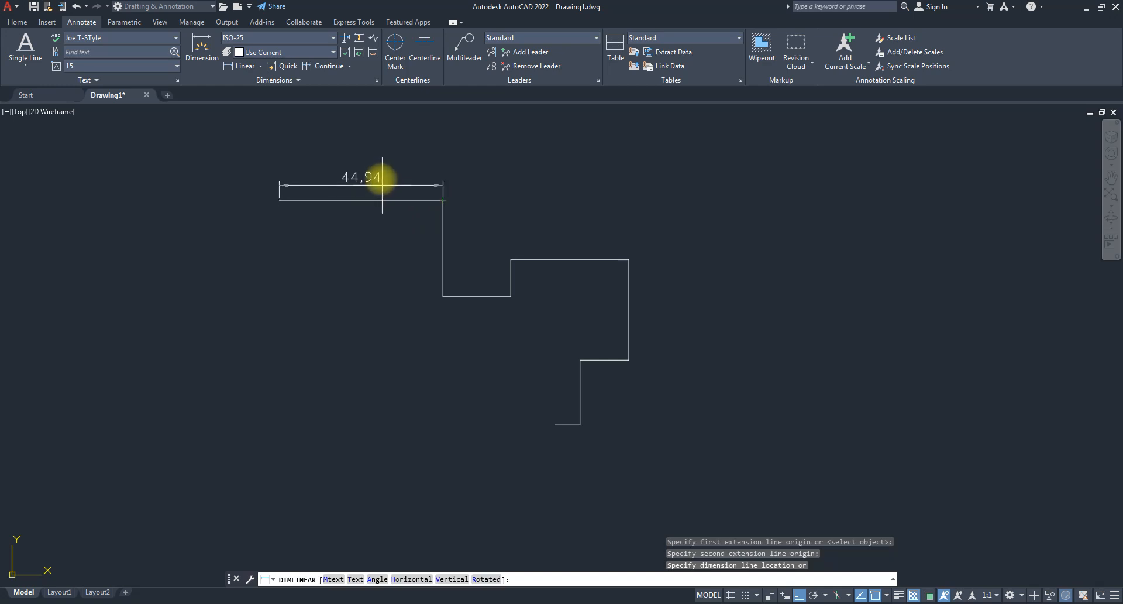
click(388, 150)
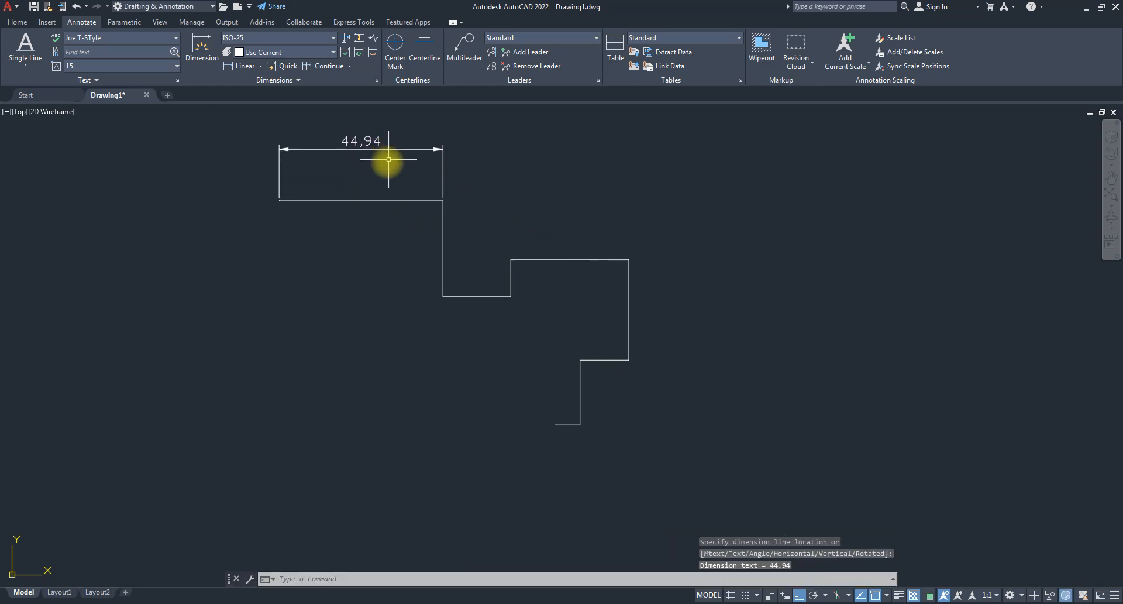
- Erase the endpoint-picked linear dimension above the stepped shape's upper horizontal segment
click(388, 156)
click(347, 130)
key(Delete)
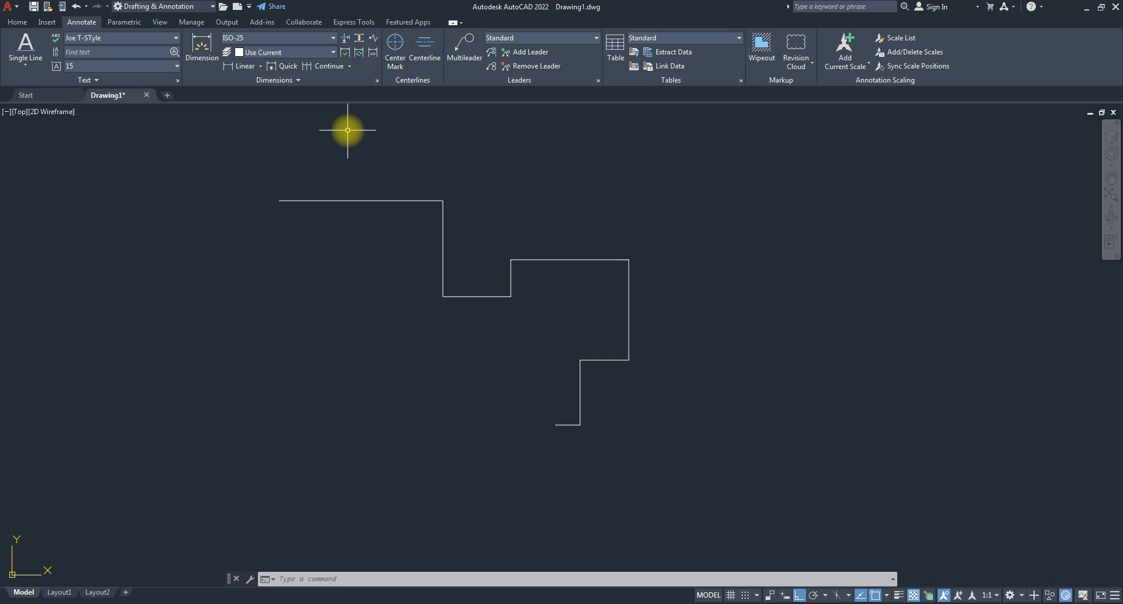
- Add a linear dimension above the stepped shape's upper horizontal segment using the select object option
click(243, 65)
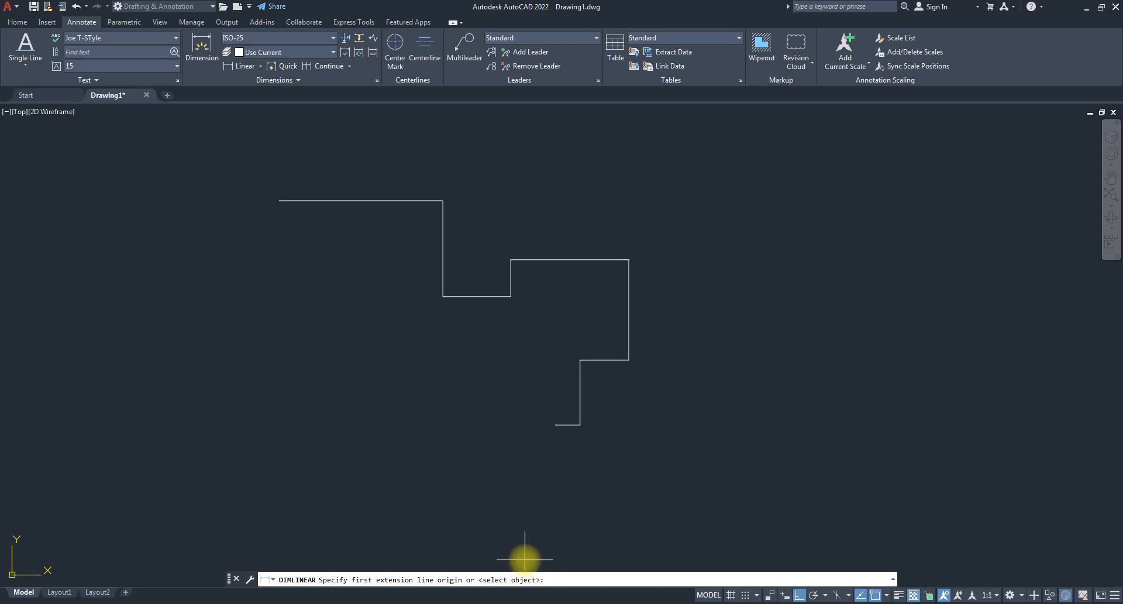
key(Return)
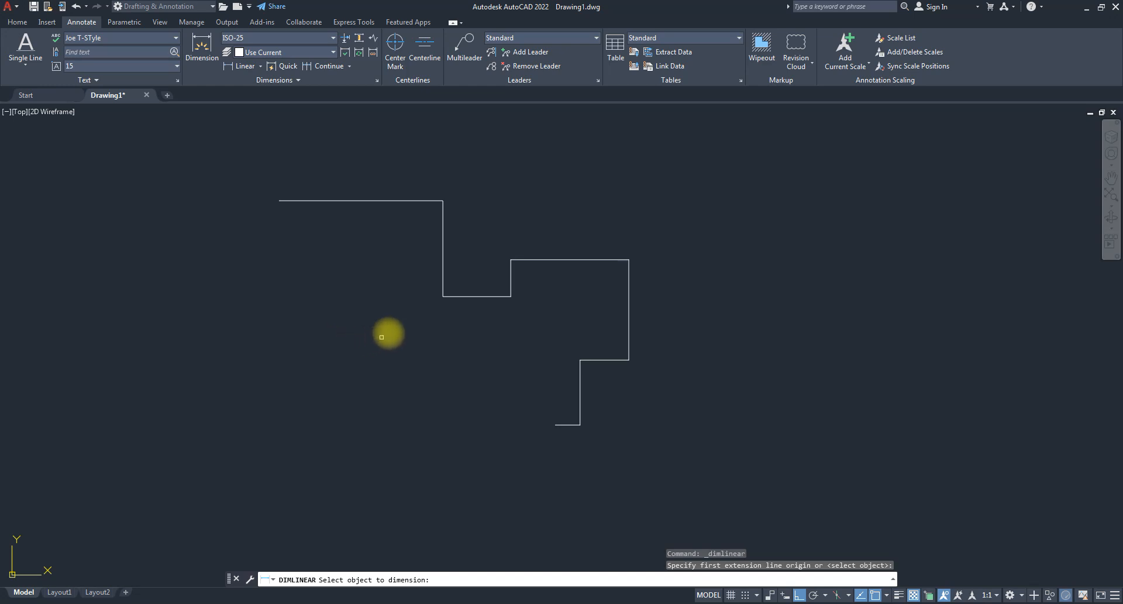
click(258, 166)
click(244, 146)
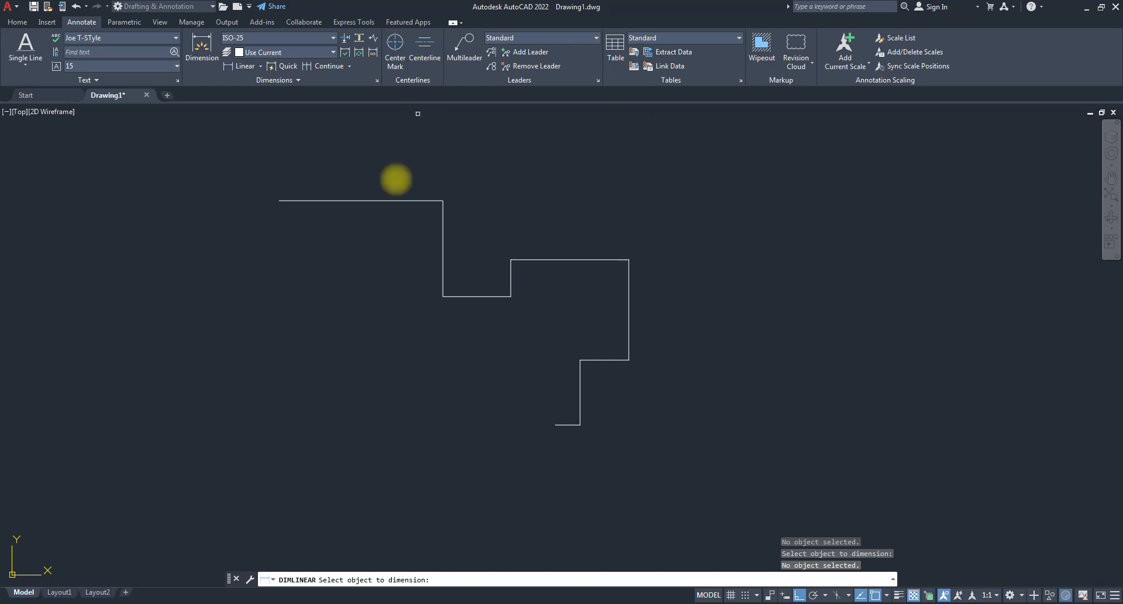
click(354, 201)
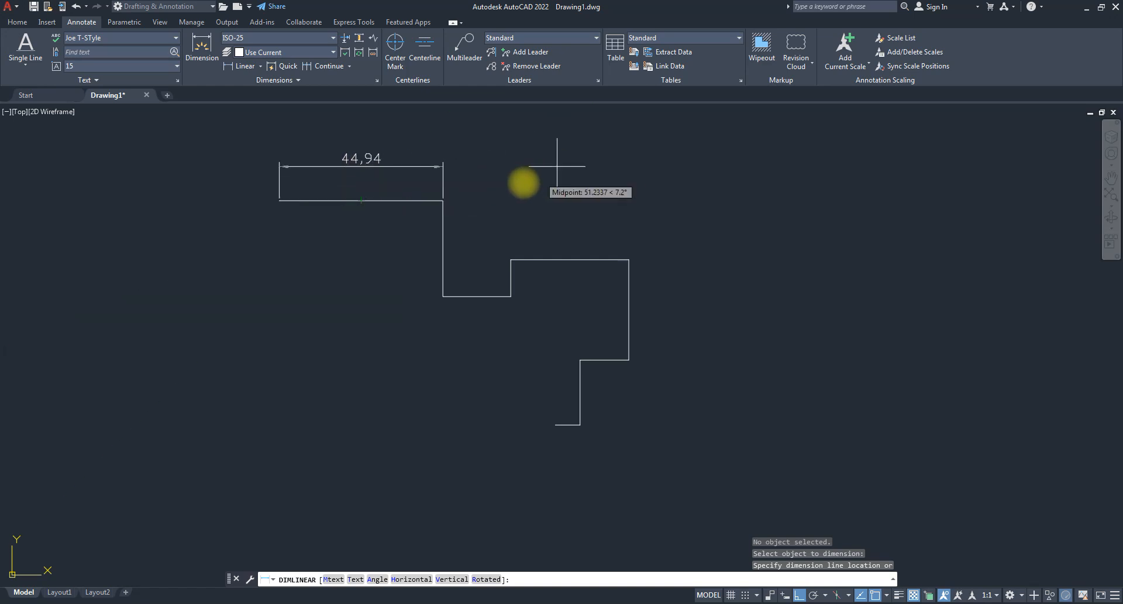
click(351, 169)
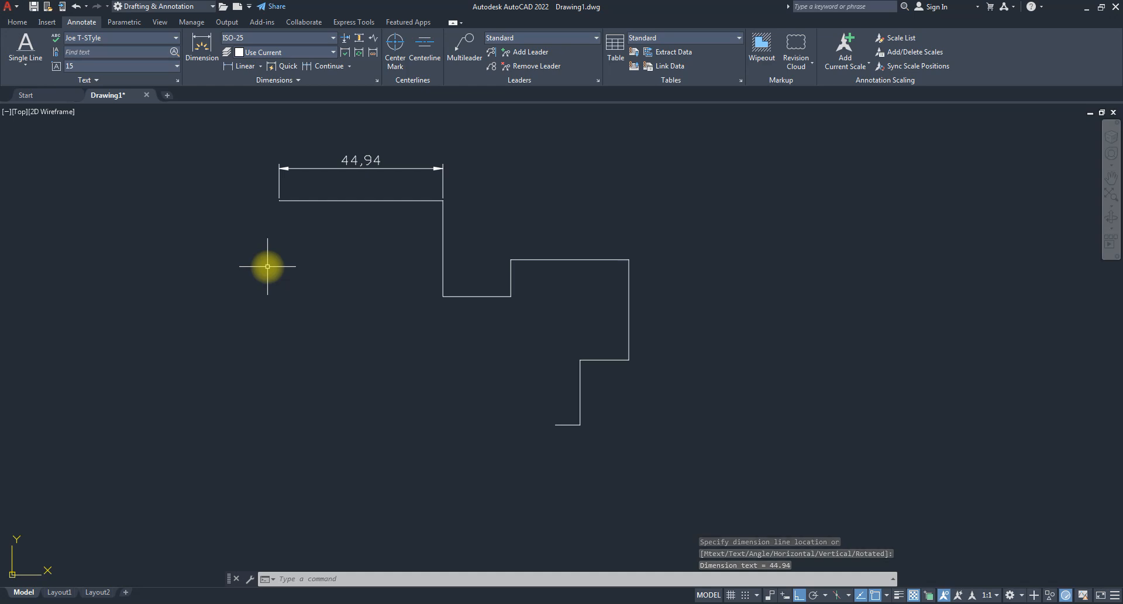
- Erase the linear dimension made with the select object option above the upper horizontal segment
click(457, 165)
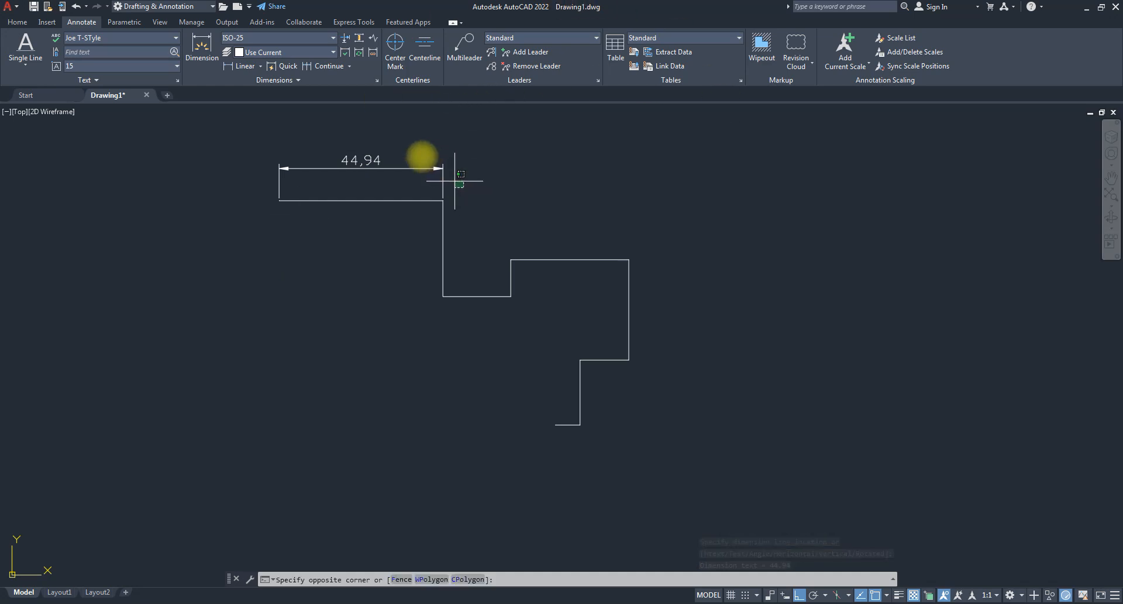
click(388, 150)
key(Delete)
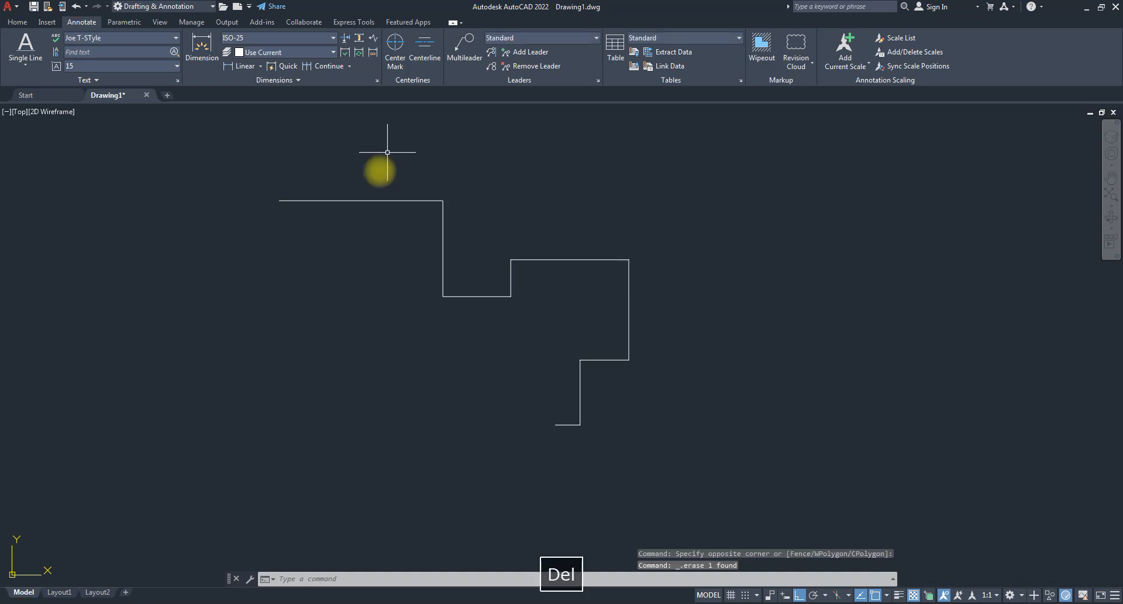
- Add a linear dimension just right of the stepped shape's rightmost vertical segment using the select object option
click(241, 65)
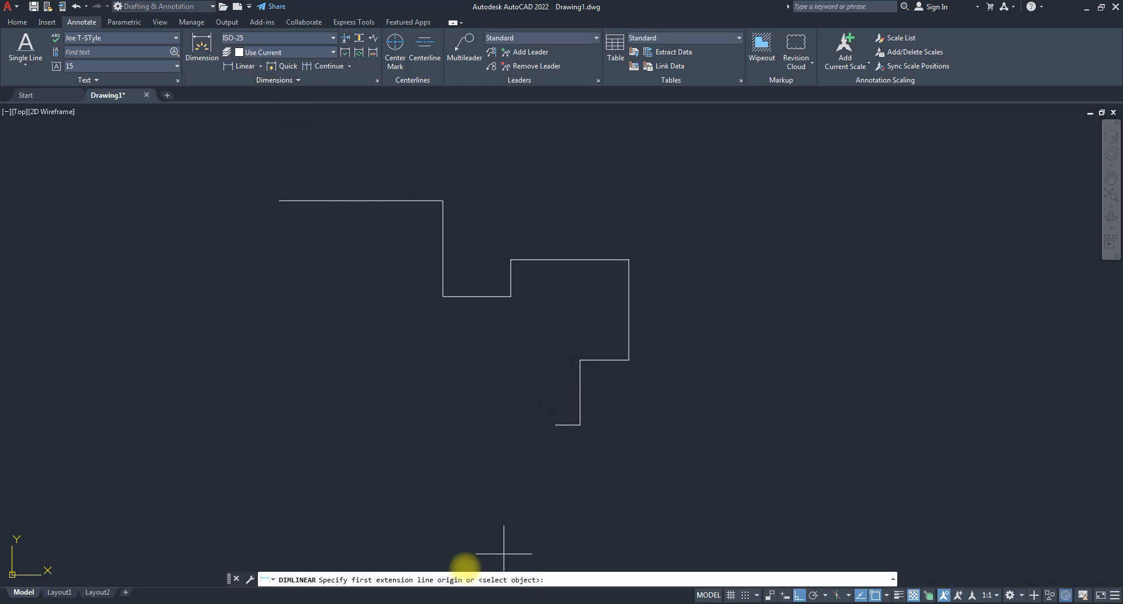
key(Return)
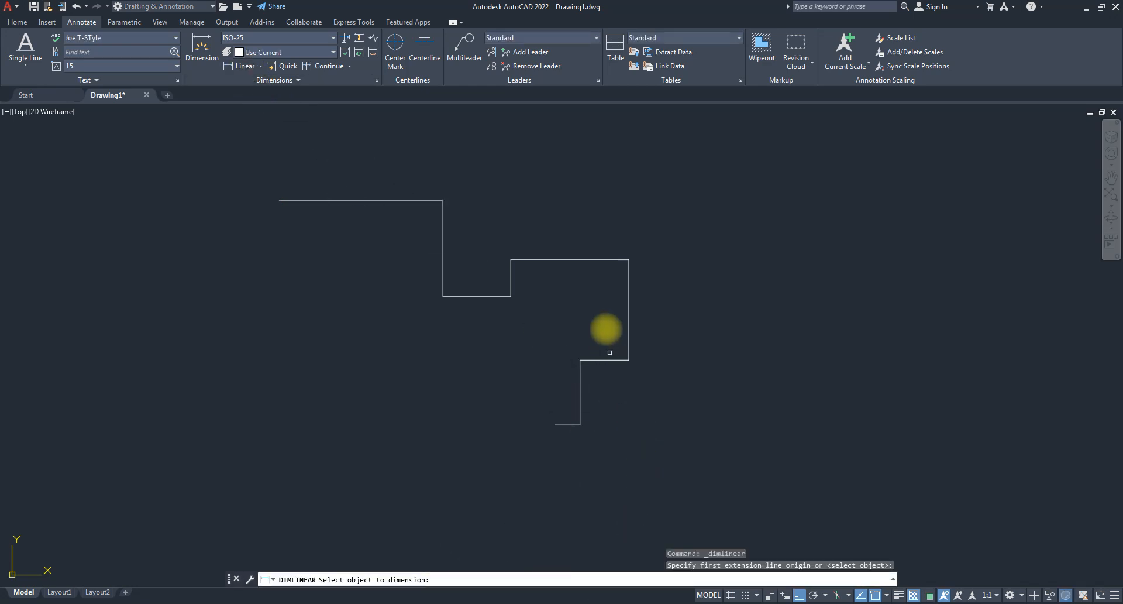
click(629, 304)
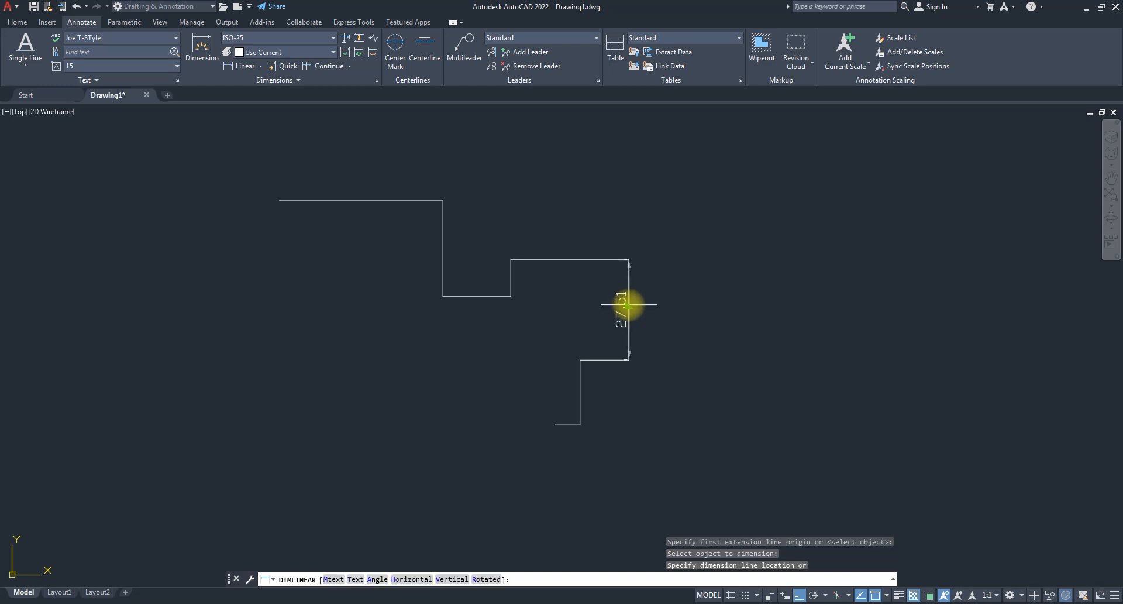
click(657, 309)
- Erase the linear dimension beside the stepped shape's rightmost vertical segment
click(741, 405)
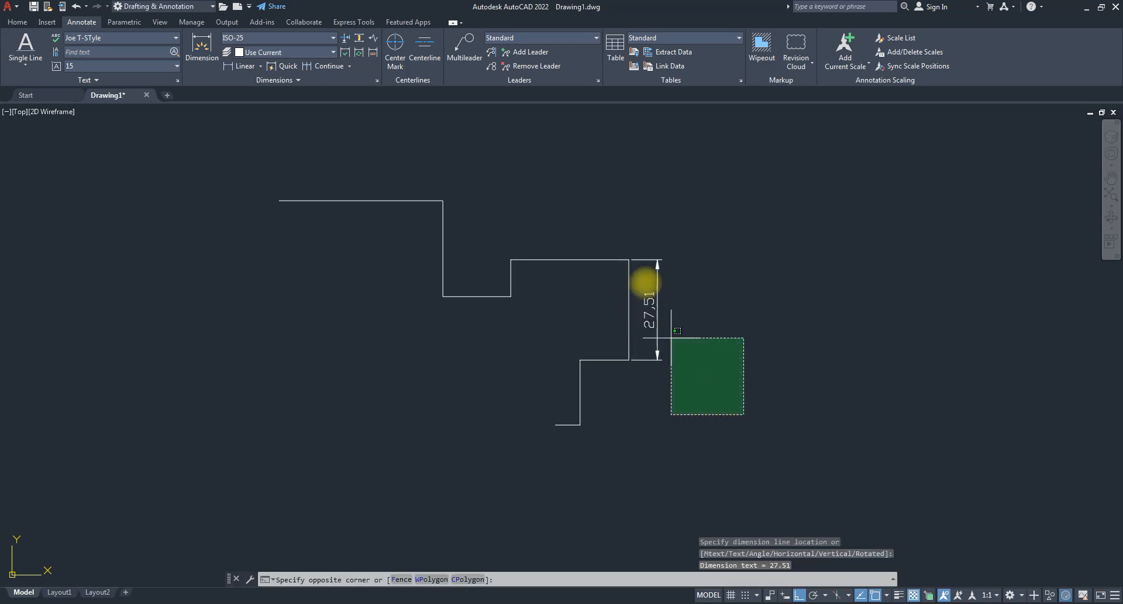
click(641, 225)
key(Delete)
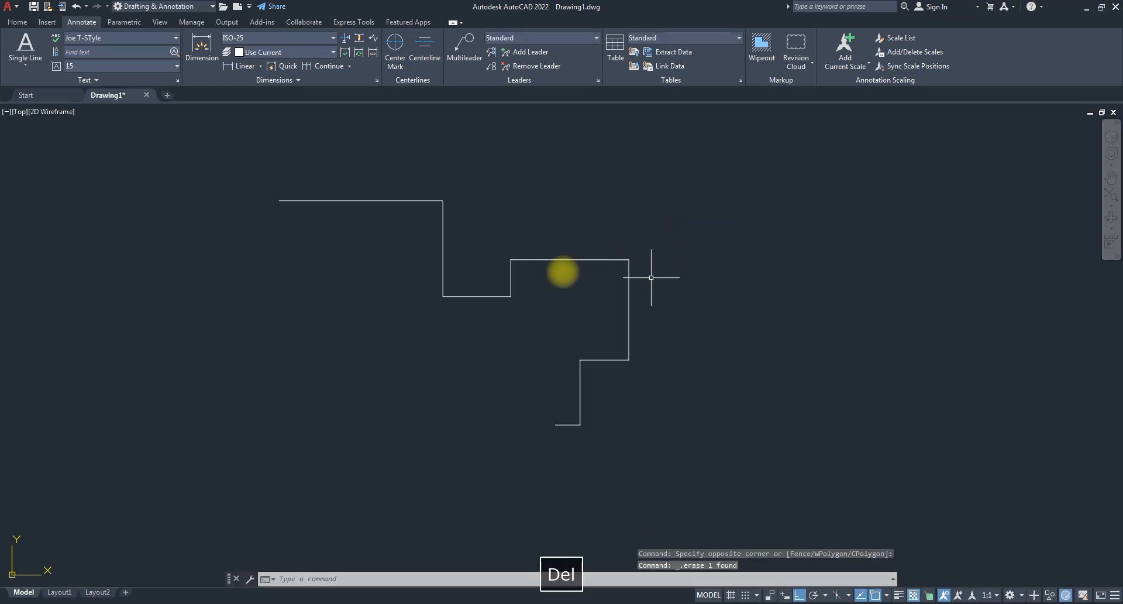
- Draw a single oblique line about 42 units long to the right of the stepped shape, rising to the upper right
text(l)
key(Return)
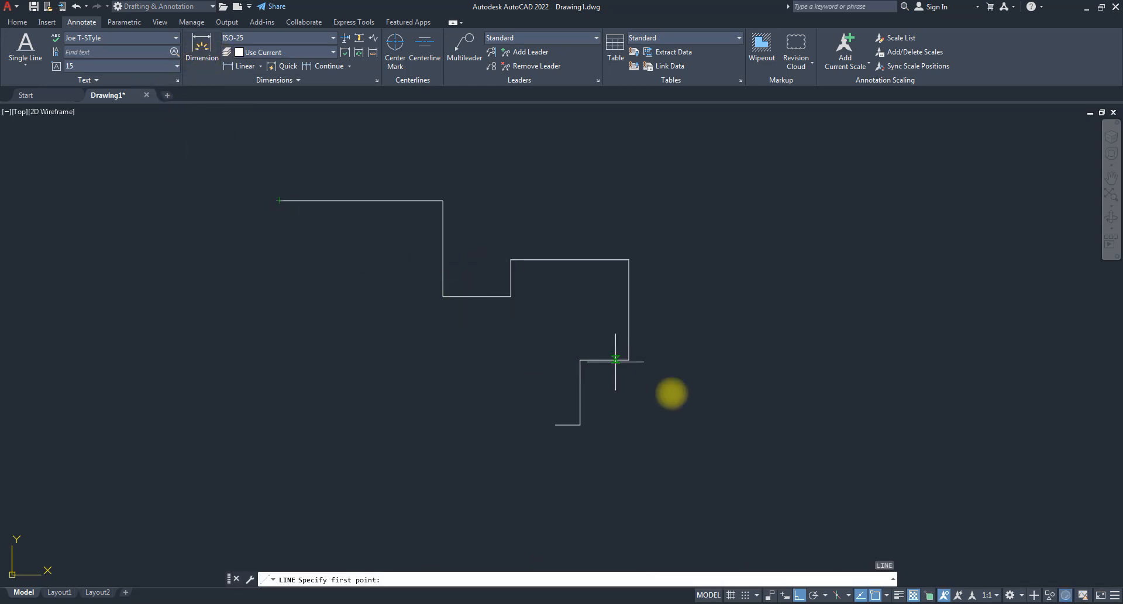
click(775, 405)
key(F8)
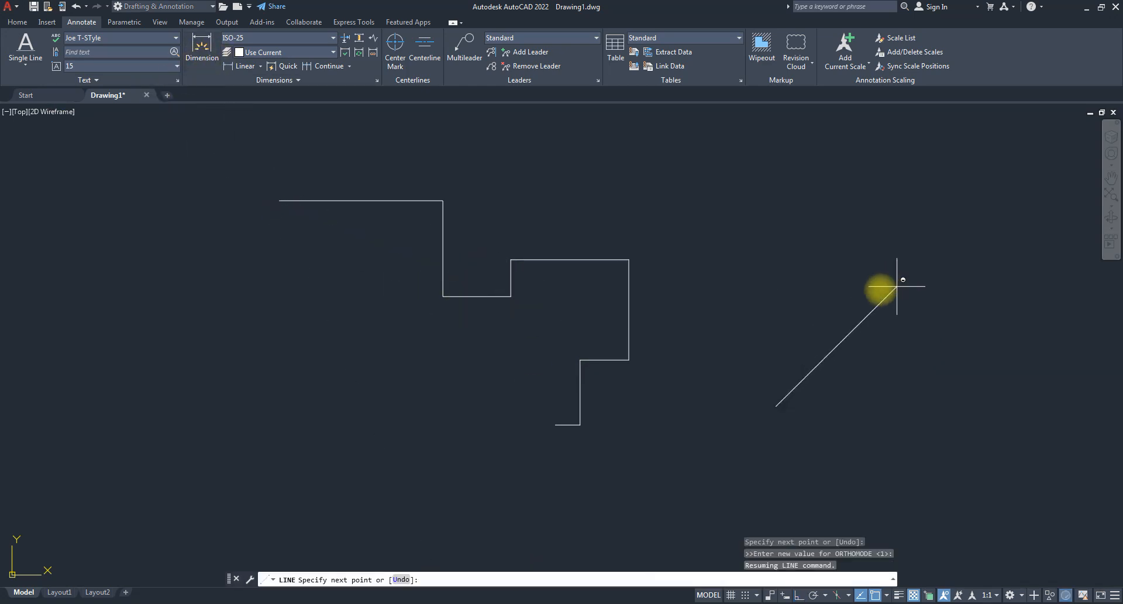
click(874, 289)
key(F8)
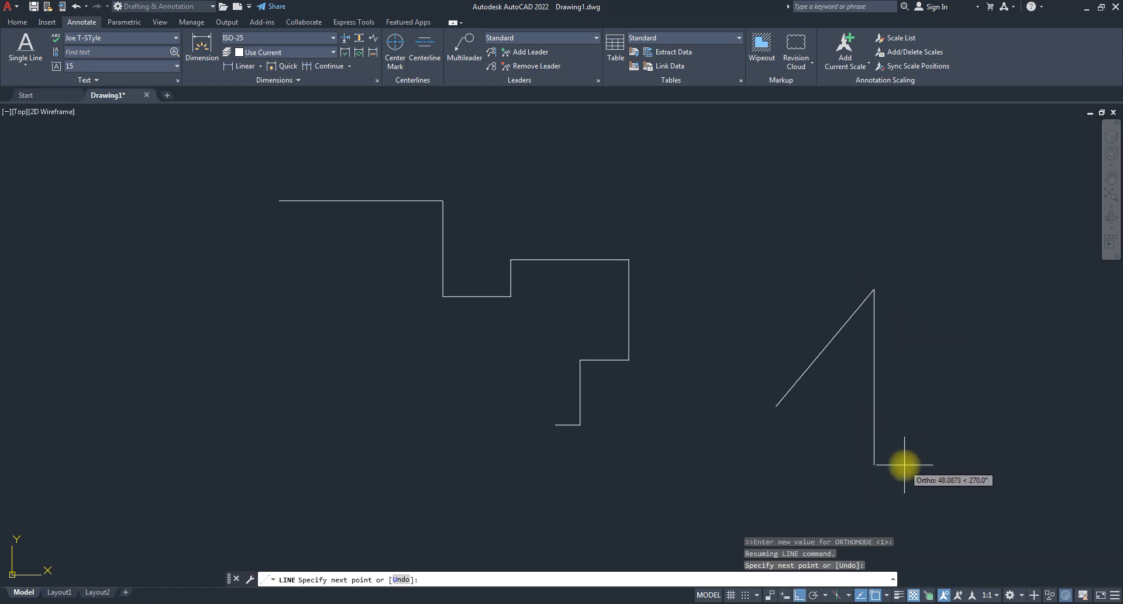
key(space)
- Draw two connected oblique lines forming an inverted V of about 67° below and right of the single oblique line
key(space)
click(879, 460)
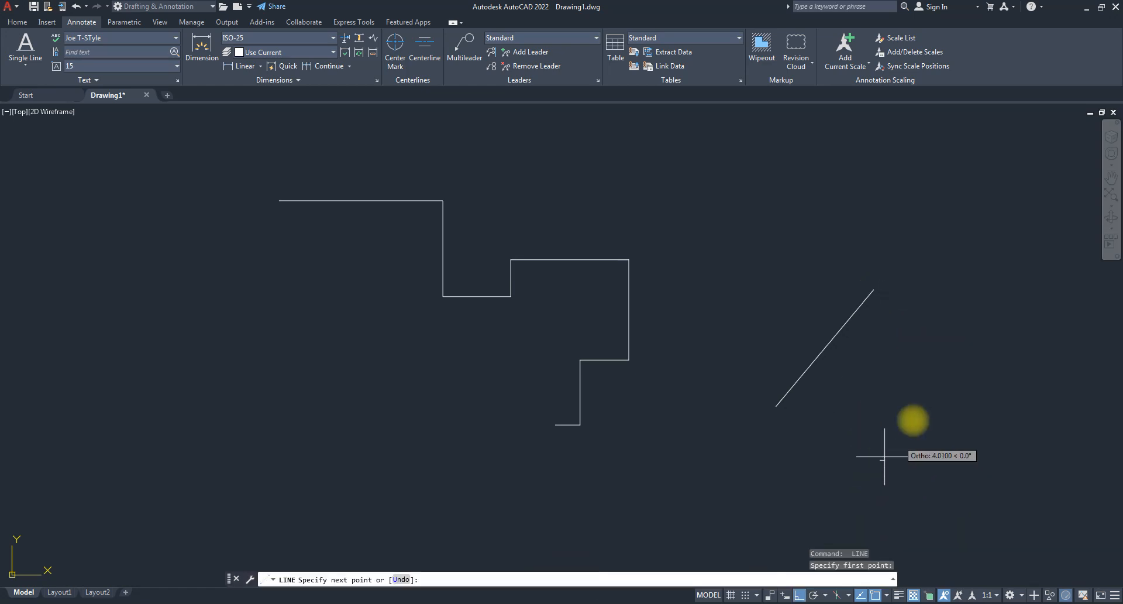
key(F8)
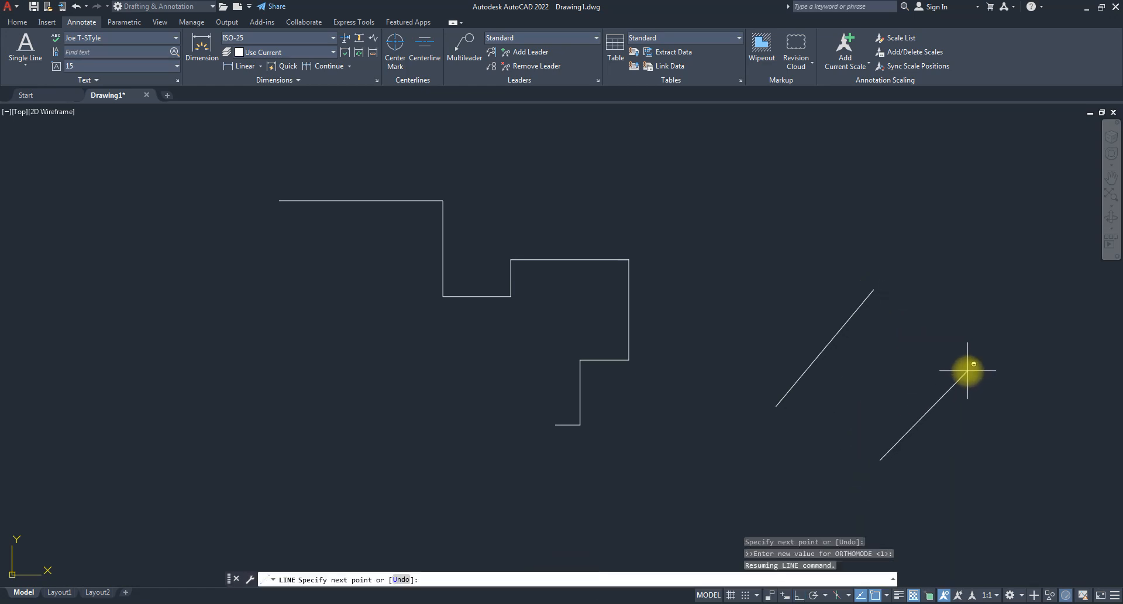
click(967, 371)
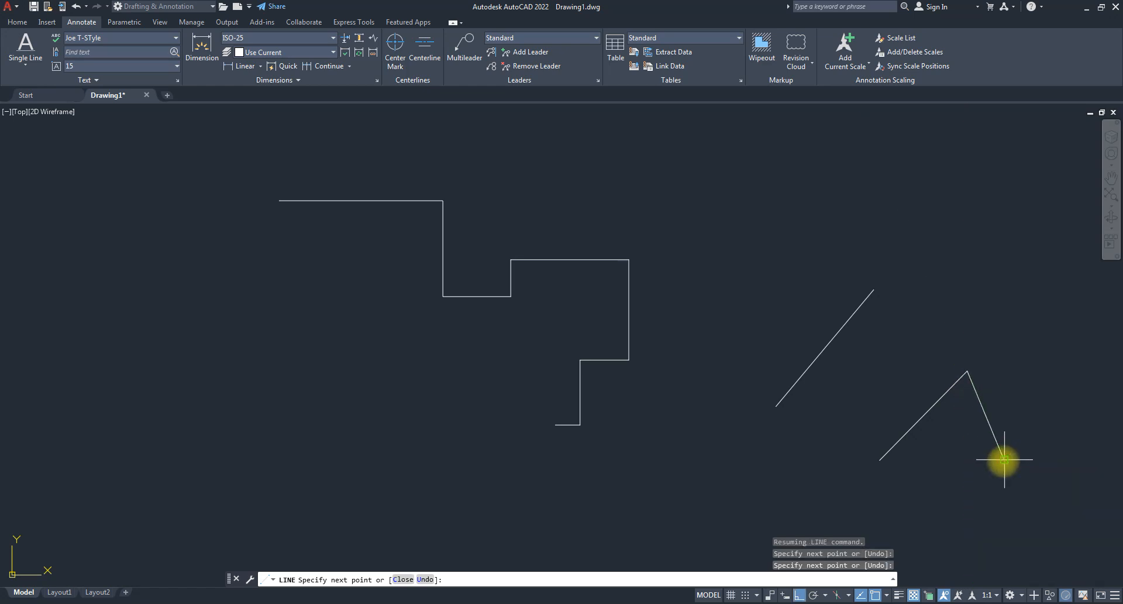
key(space)
- Try a linear dimension on the single oblique line using the select object option, previewing its horizontal and vertical placements
scroll(804, 363, down, 1)
scroll(804, 363, down, 8)
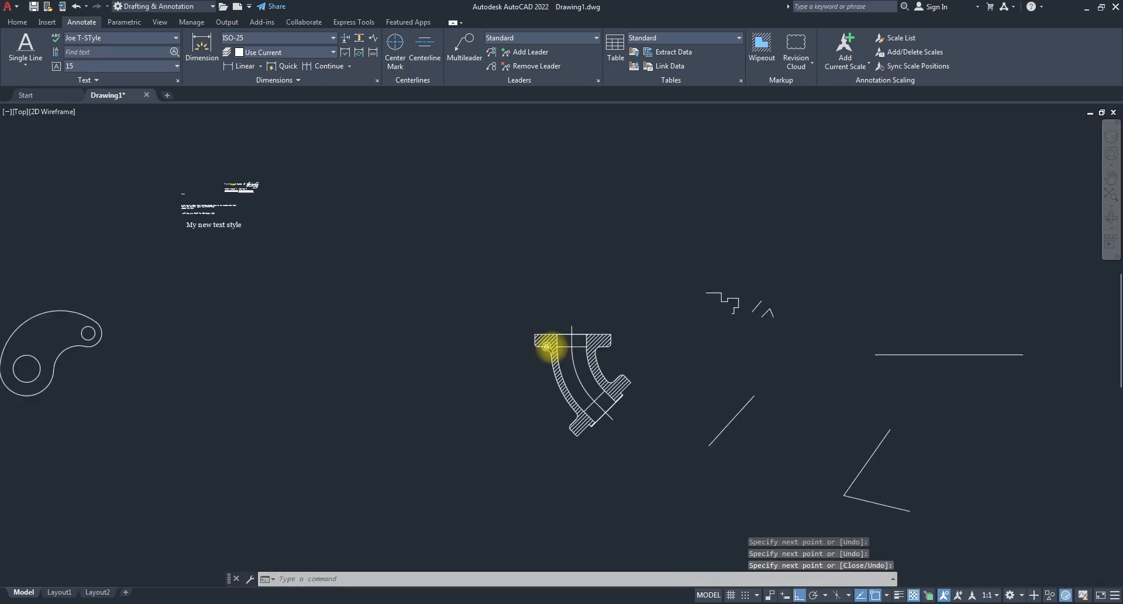
middle_click(578, 344)
middle_click(578, 344)
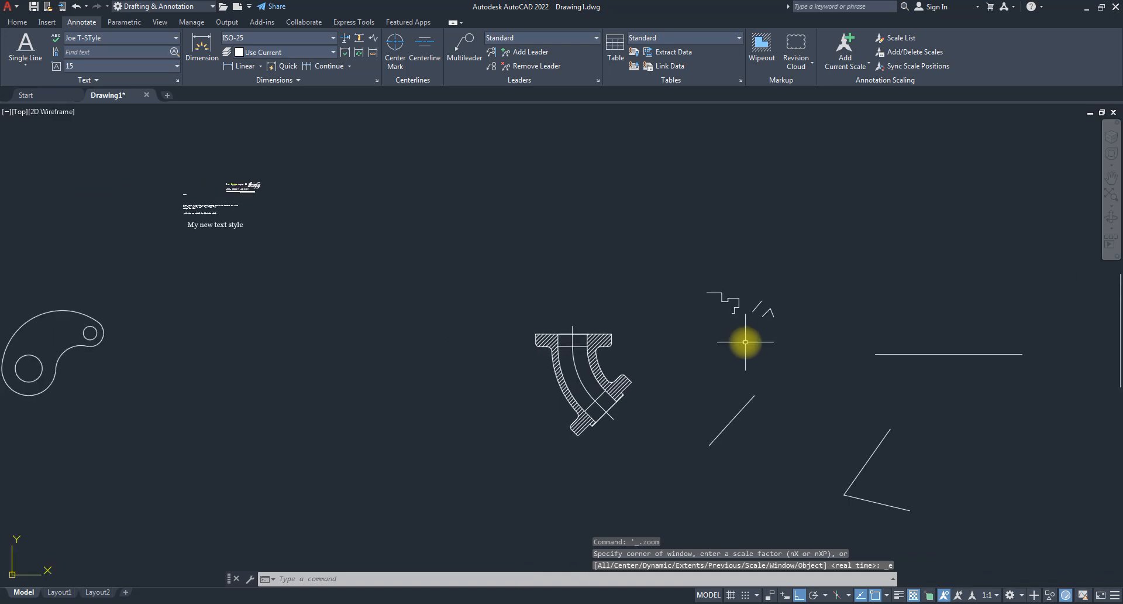
scroll(764, 304, up, 5)
scroll(744, 294, up, 2)
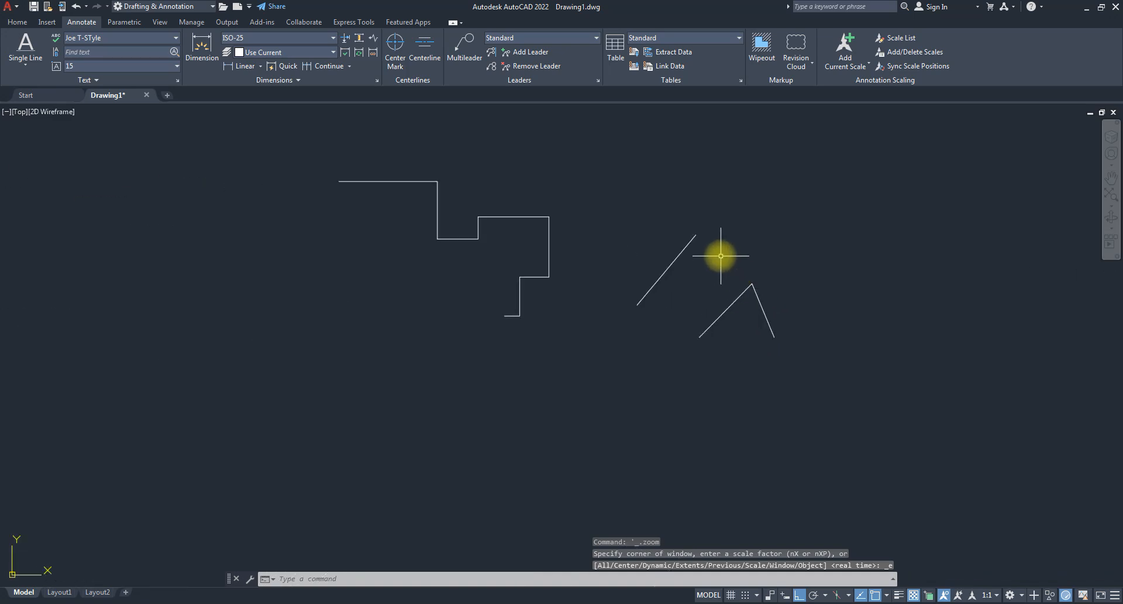
scroll(752, 316, up, 2)
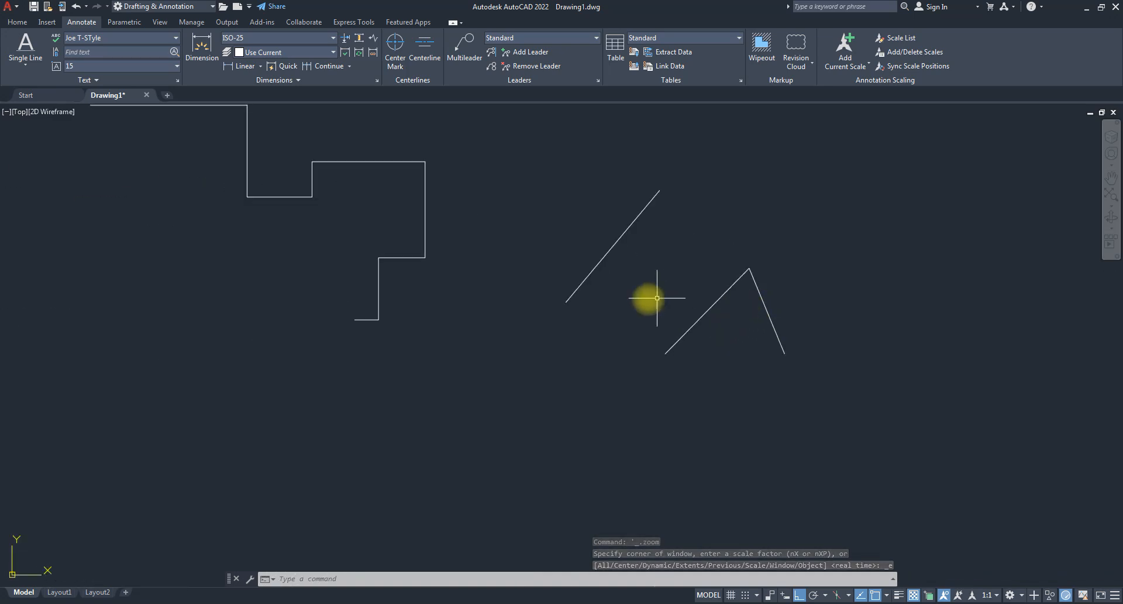
click(232, 68)
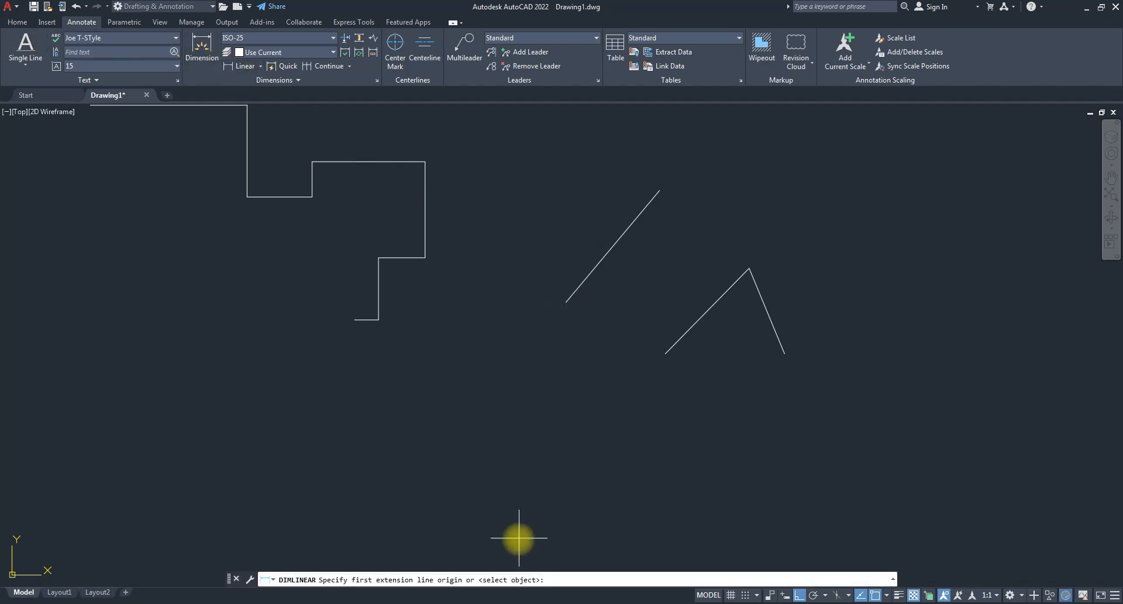
key(Return)
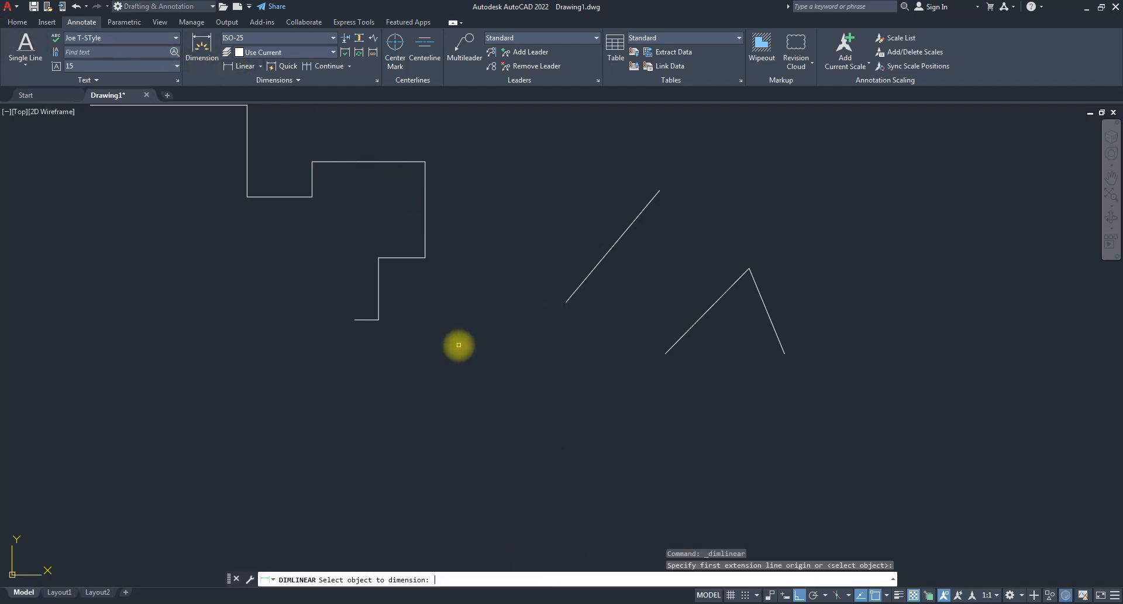
click(614, 246)
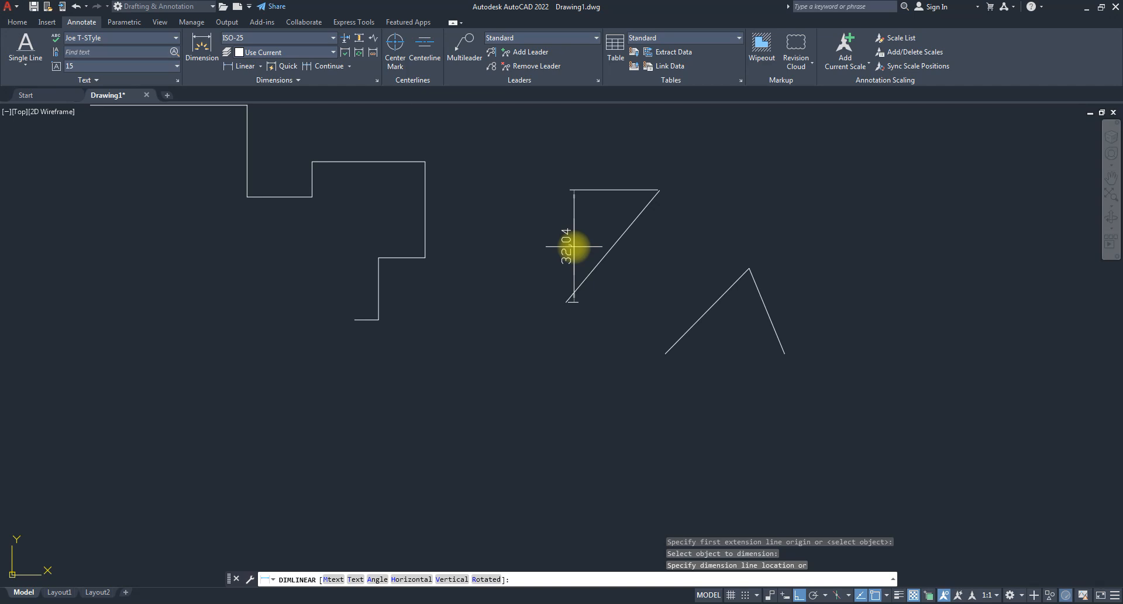
scroll(578, 227, up, 2)
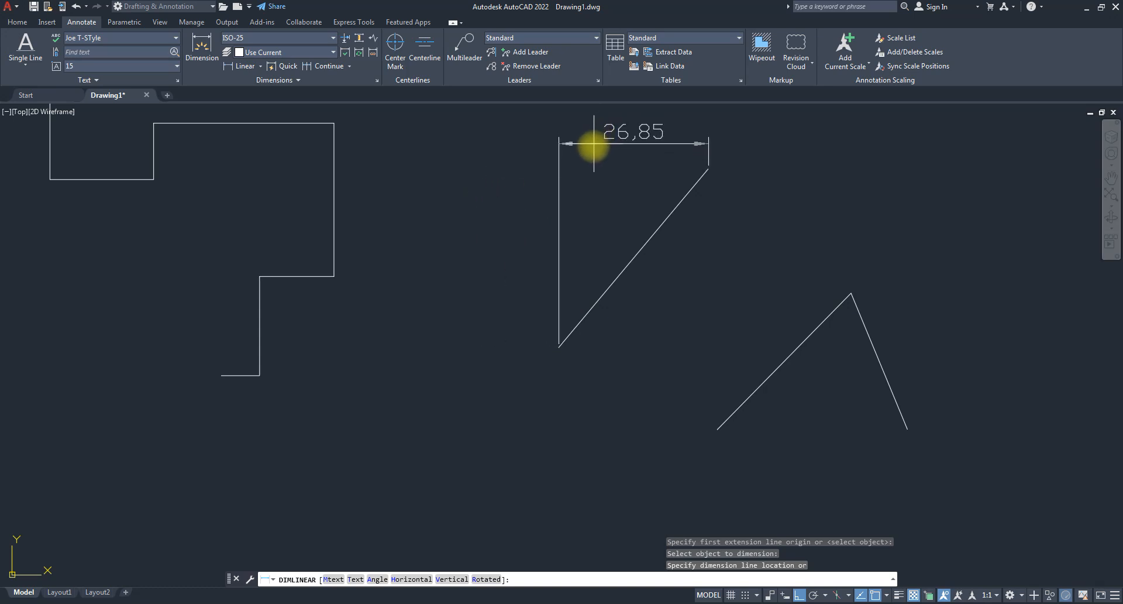
middle_drag(600, 141, 603, 262)
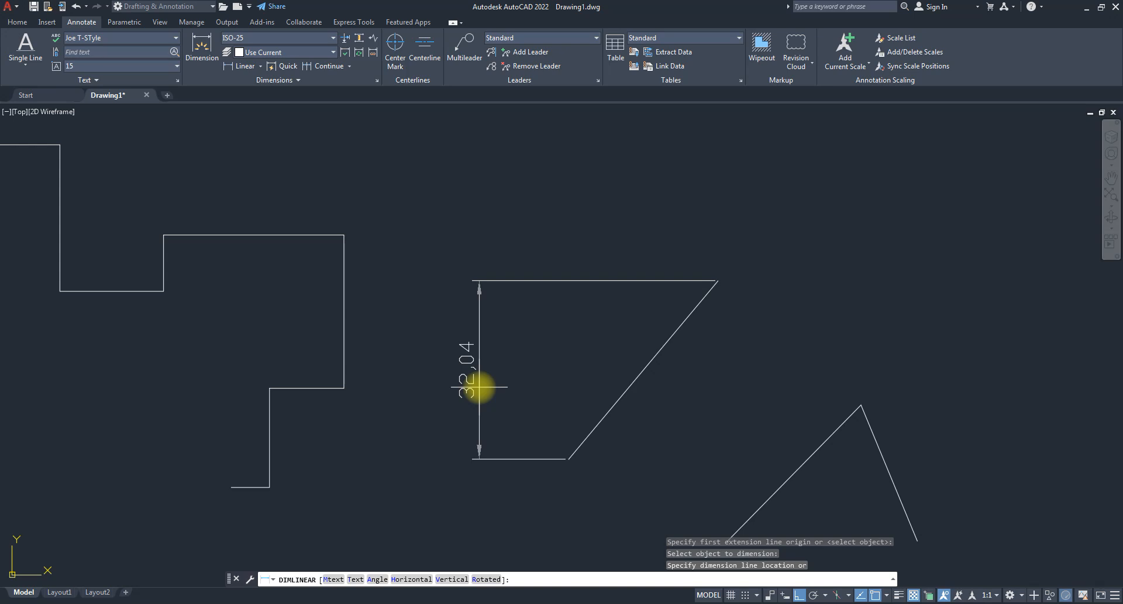
key(Escape)
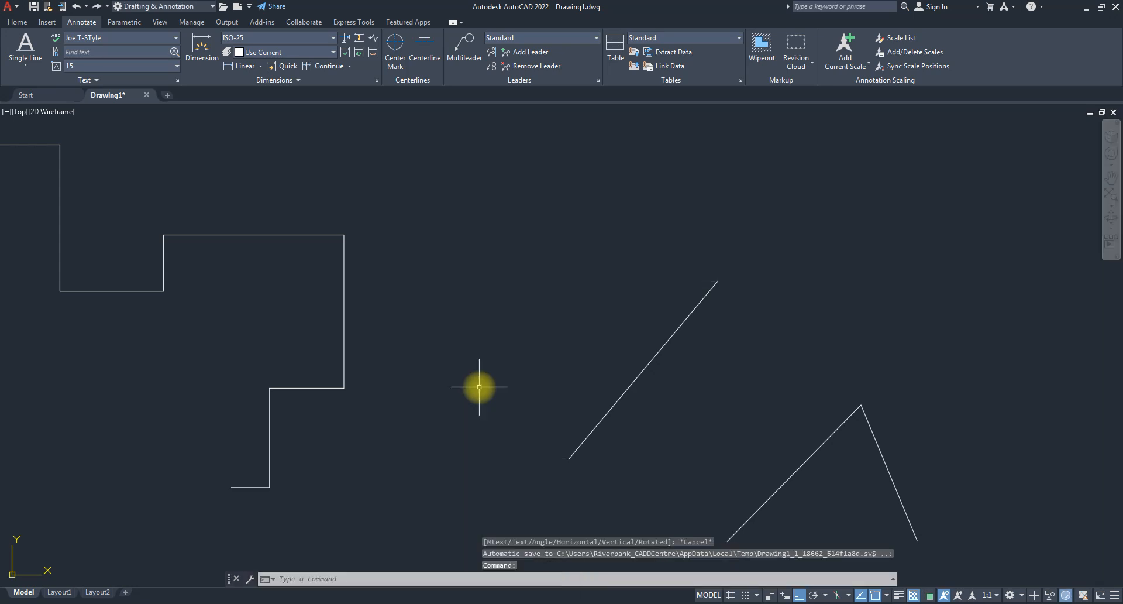
- Add an aligned dimension parallel to the single oblique line, on its upper-left side, using the select object option
click(260, 66)
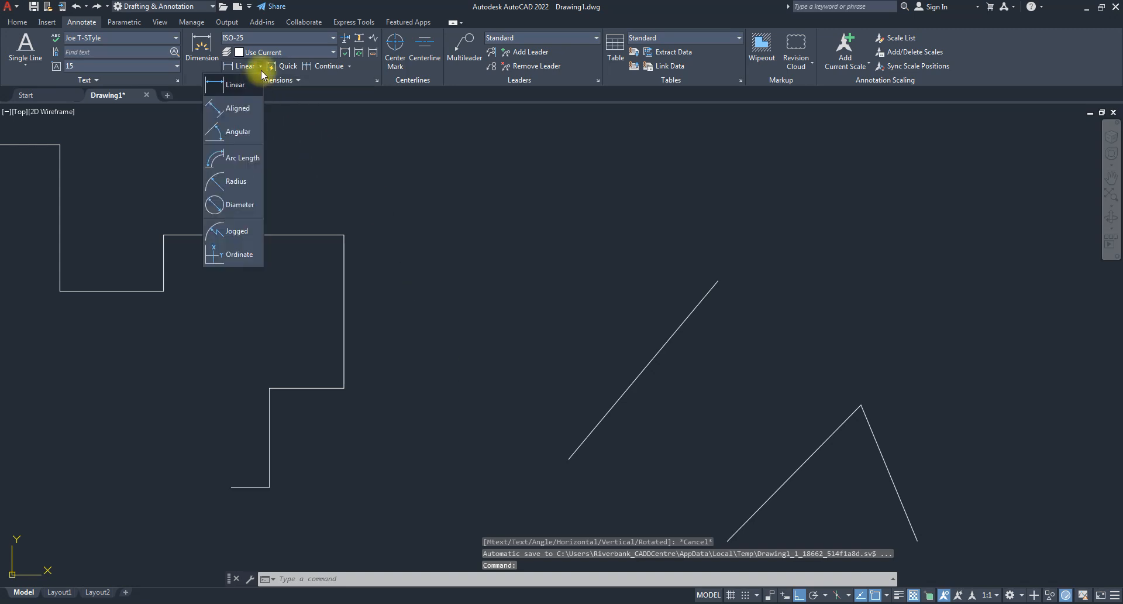
click(236, 109)
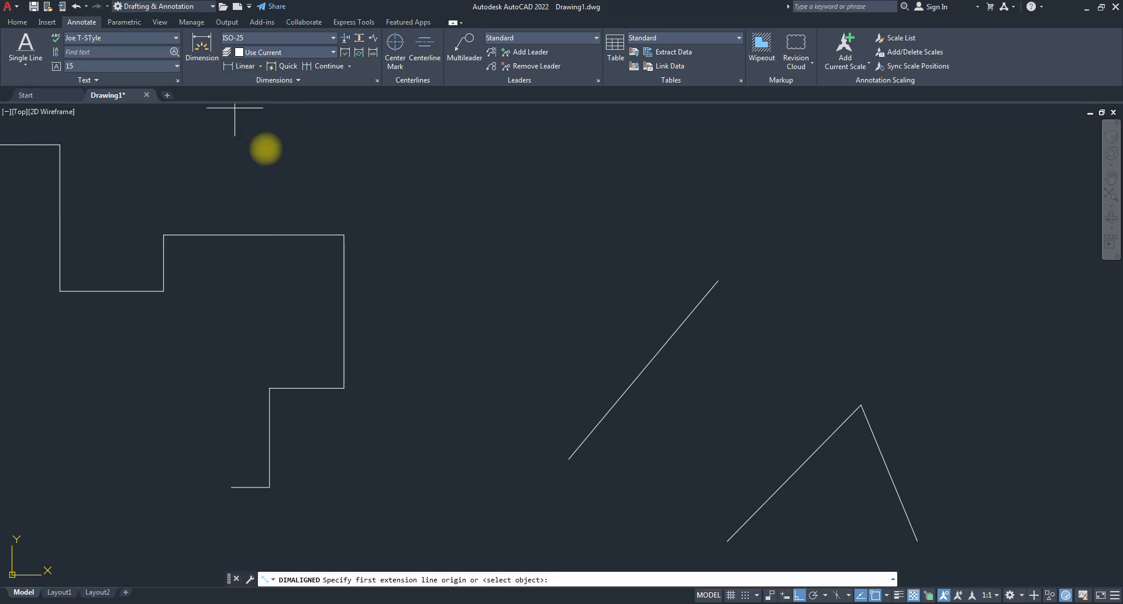
key(Return)
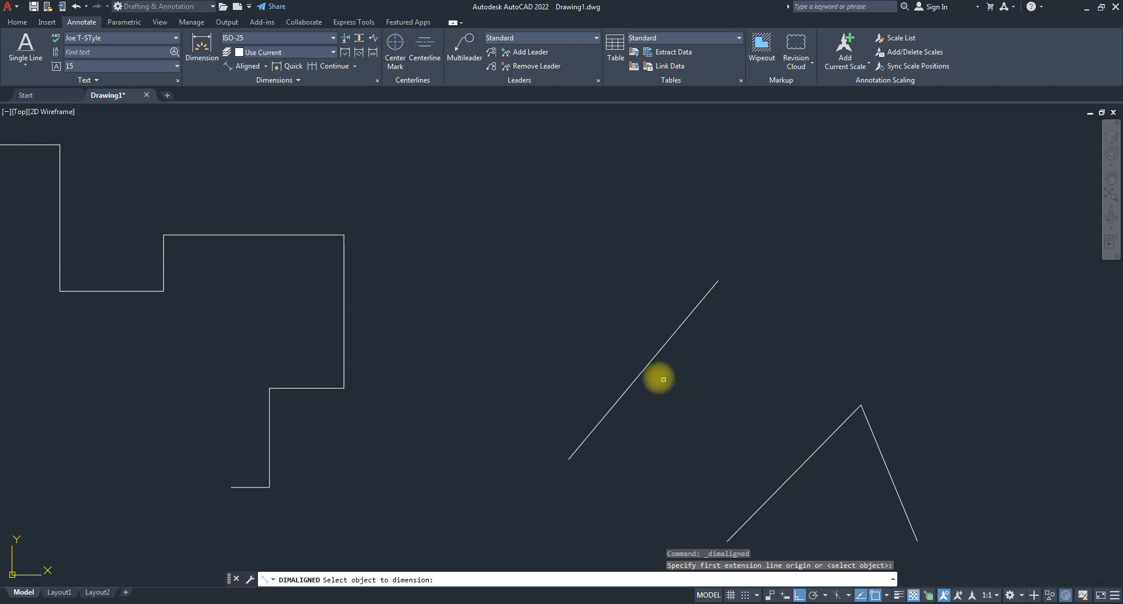
click(648, 367)
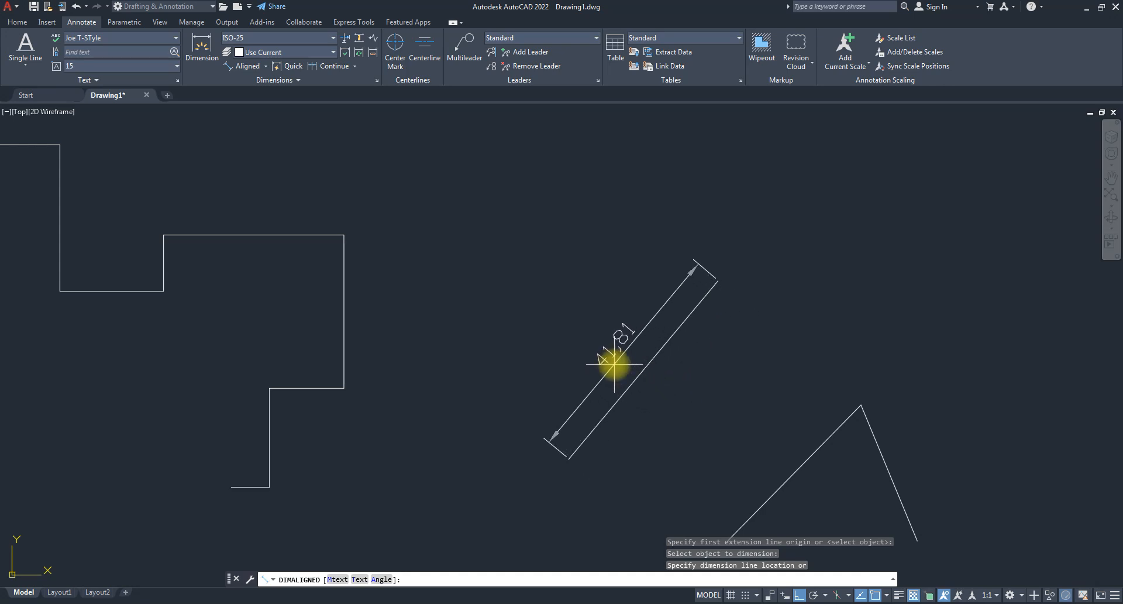
click(614, 364)
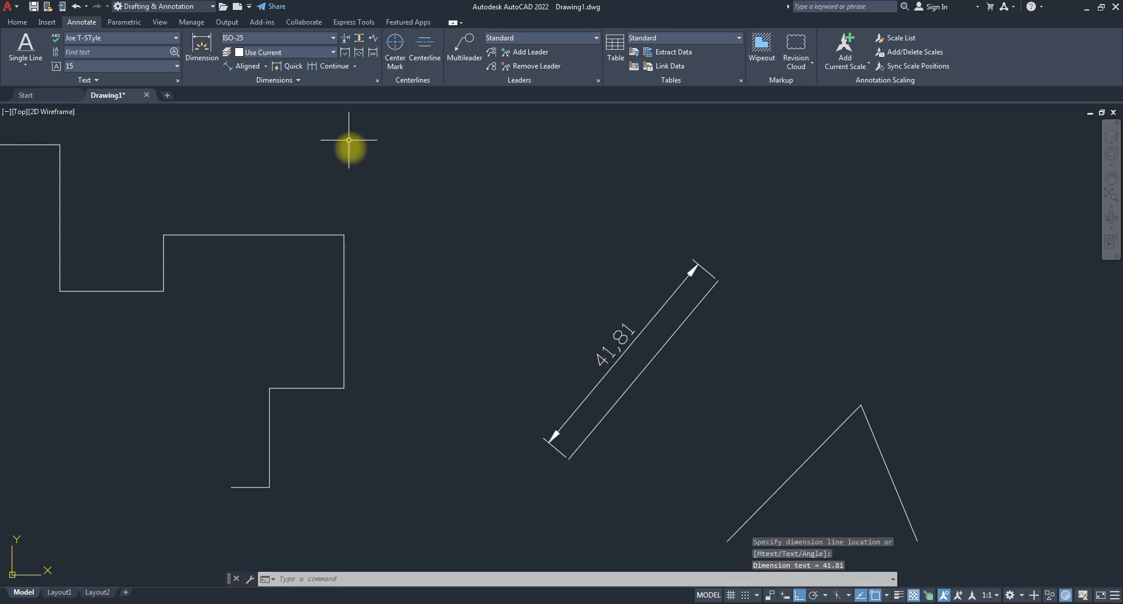
- Add an angular dimension between the two lines of the inverted V, placing its arc inside the angle
click(265, 66)
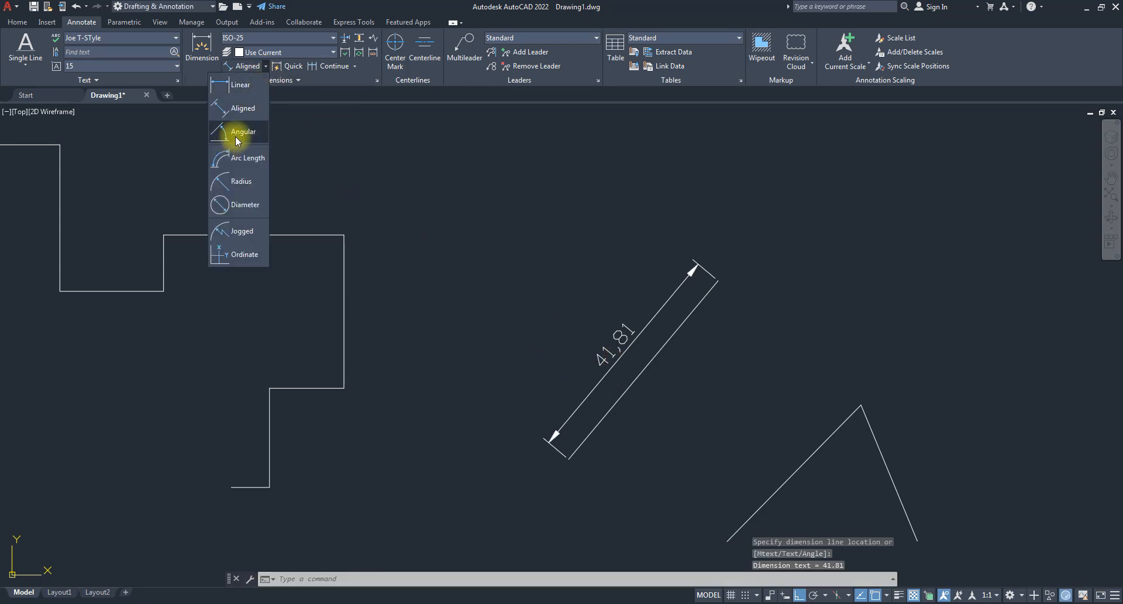
click(237, 133)
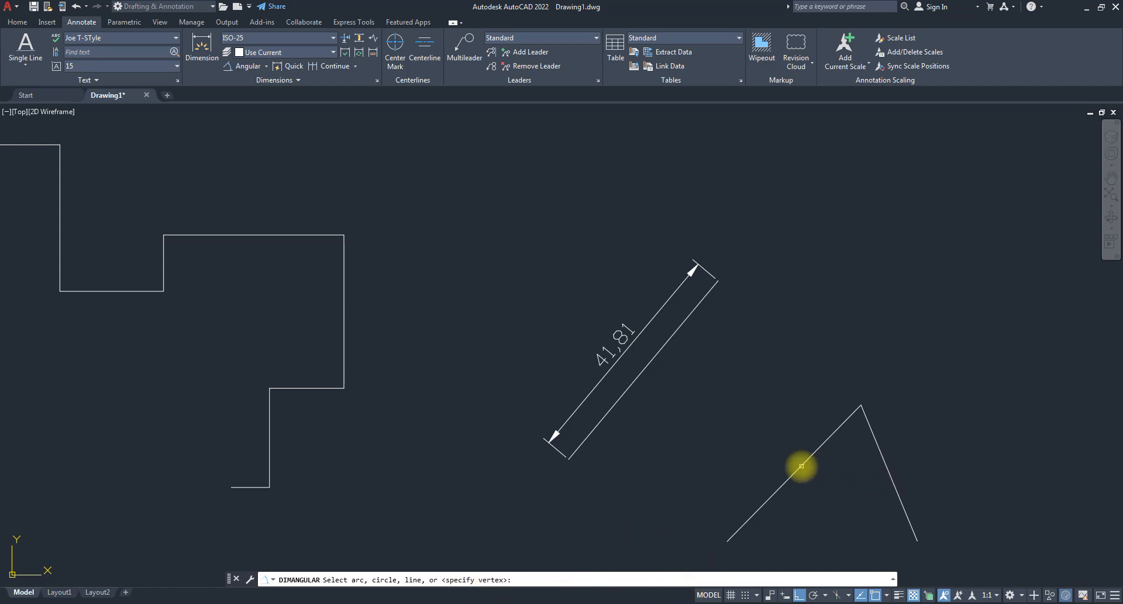
click(801, 466)
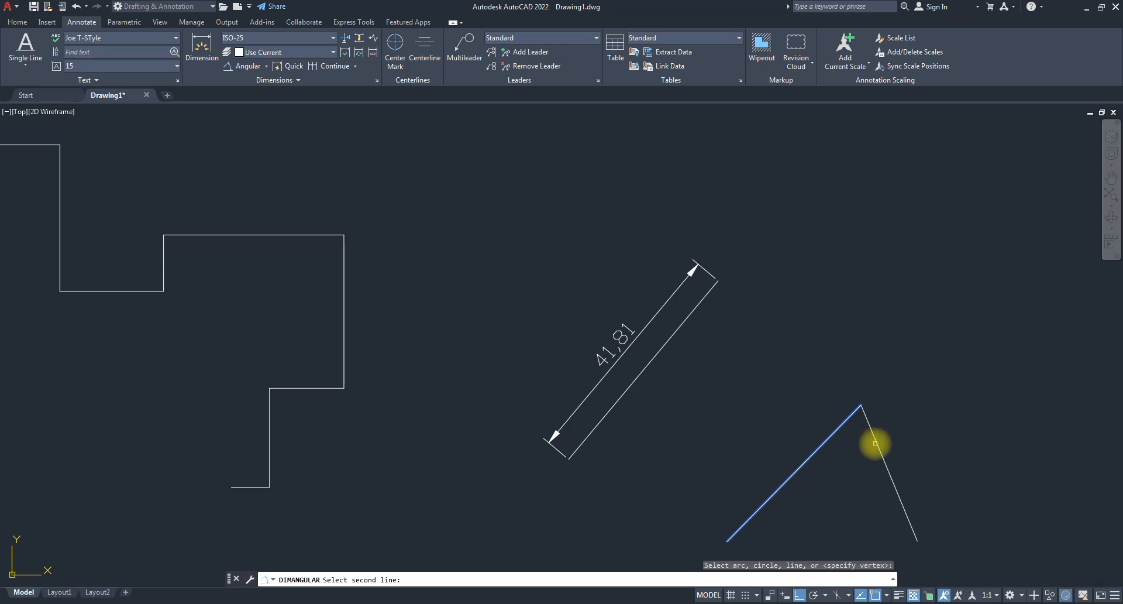
click(876, 443)
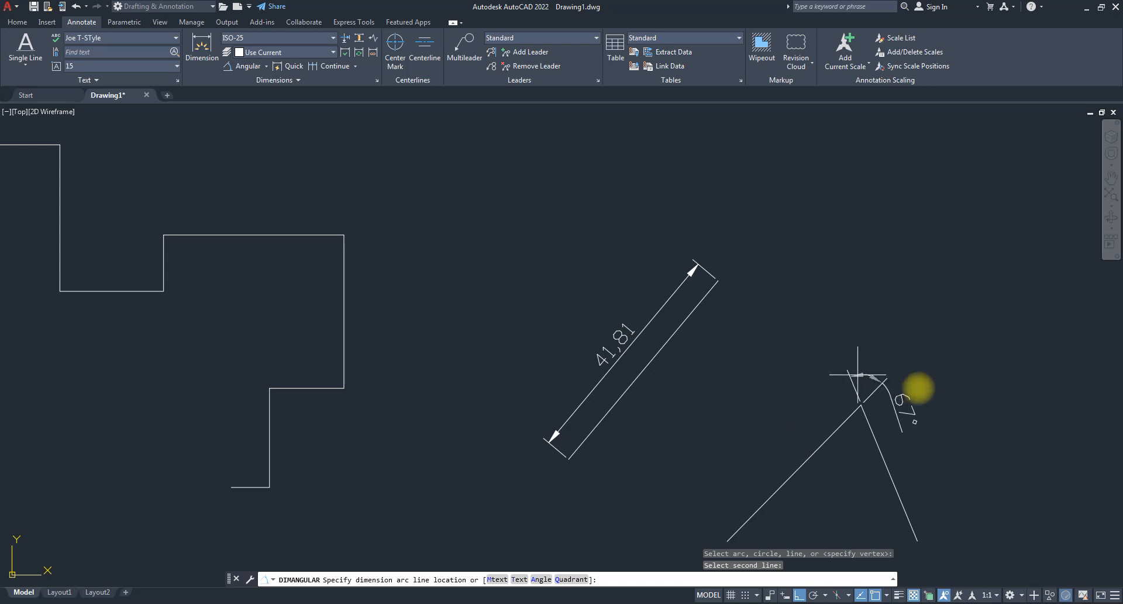
click(879, 471)
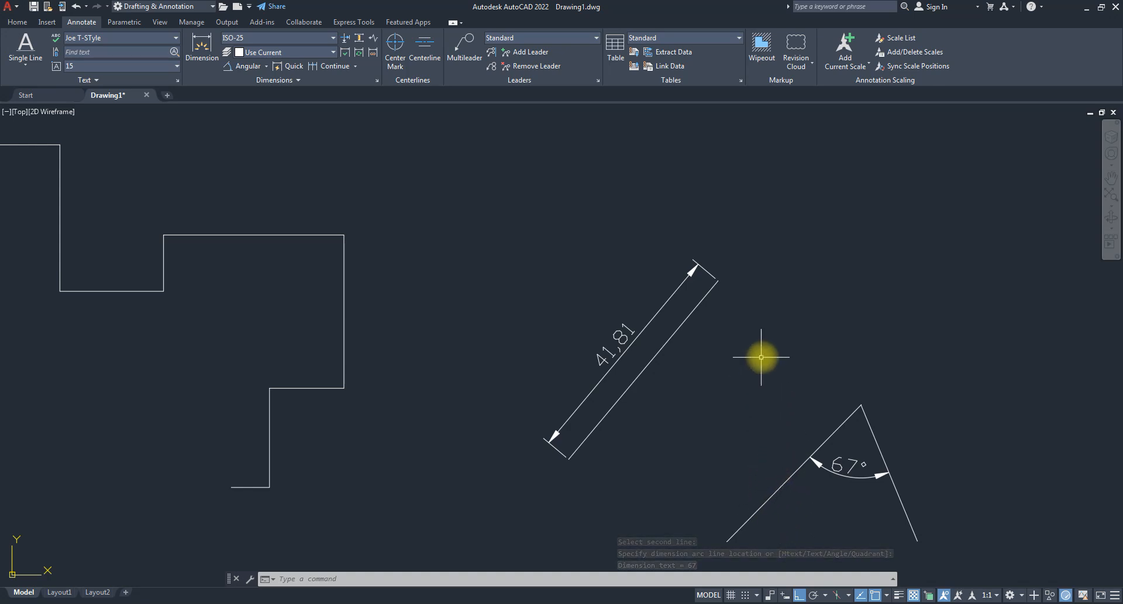
scroll(749, 374, down, 4)
scroll(731, 398, up, 2)
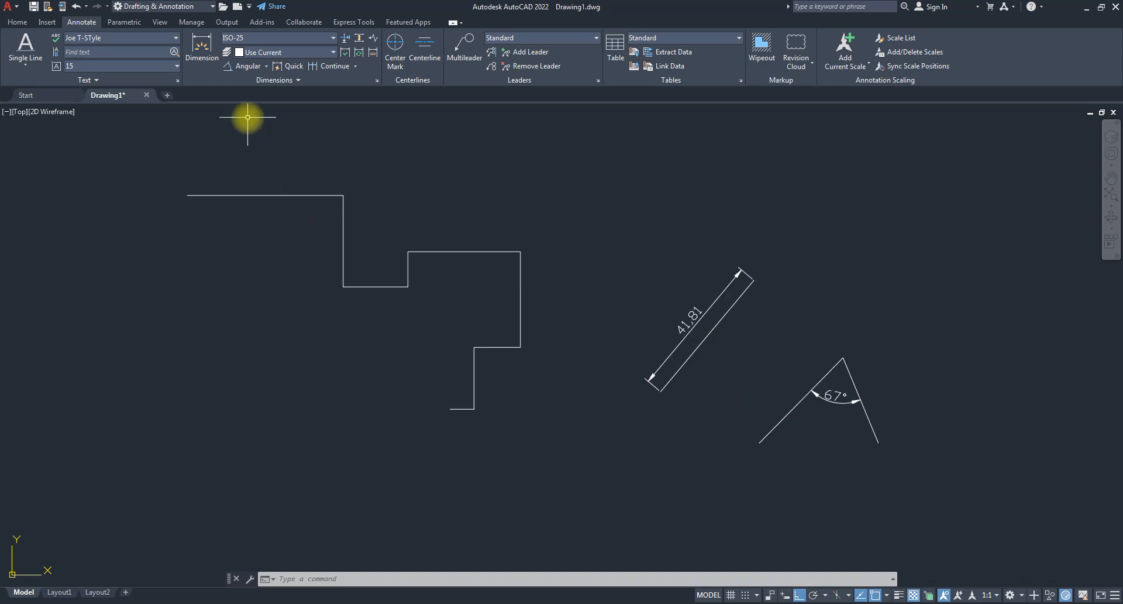
click(266, 66)
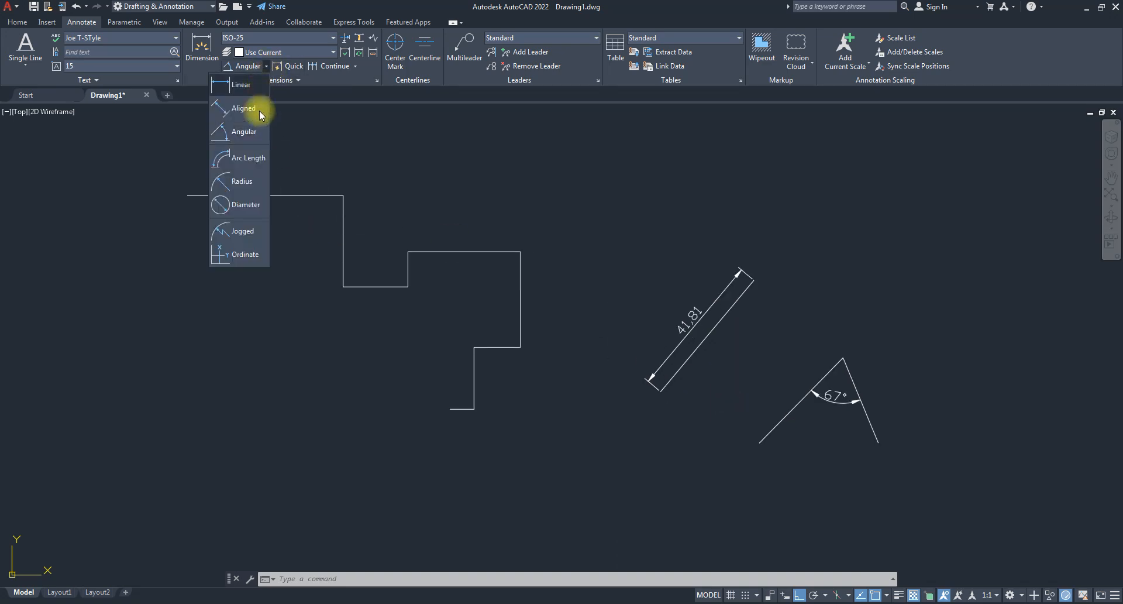
click(236, 159)
scroll(526, 246, down, 7)
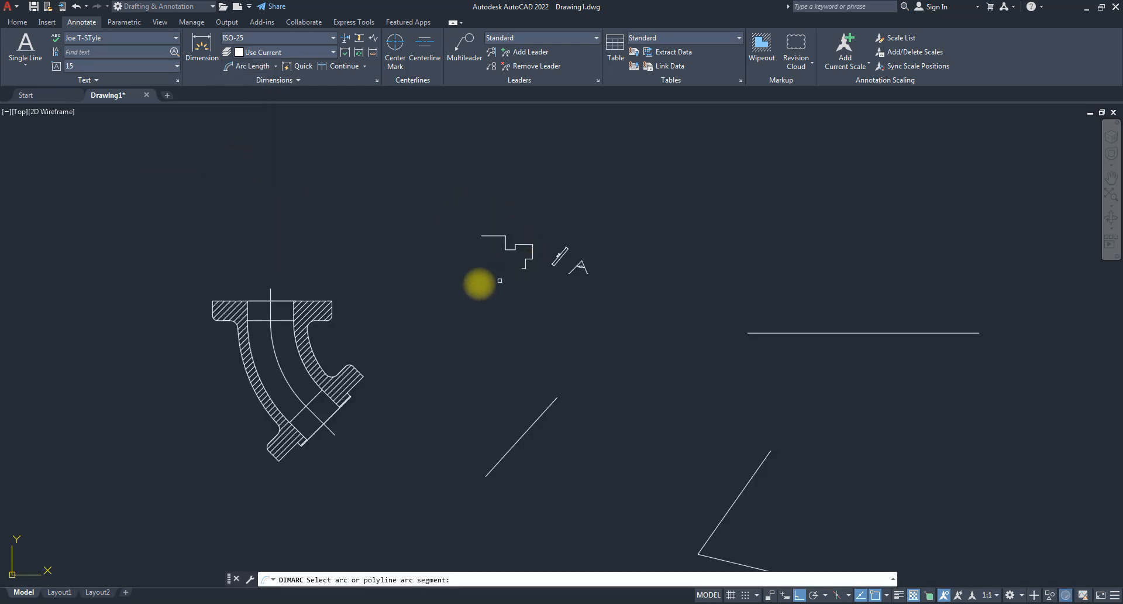
scroll(476, 284, up, 4)
key(Escape)
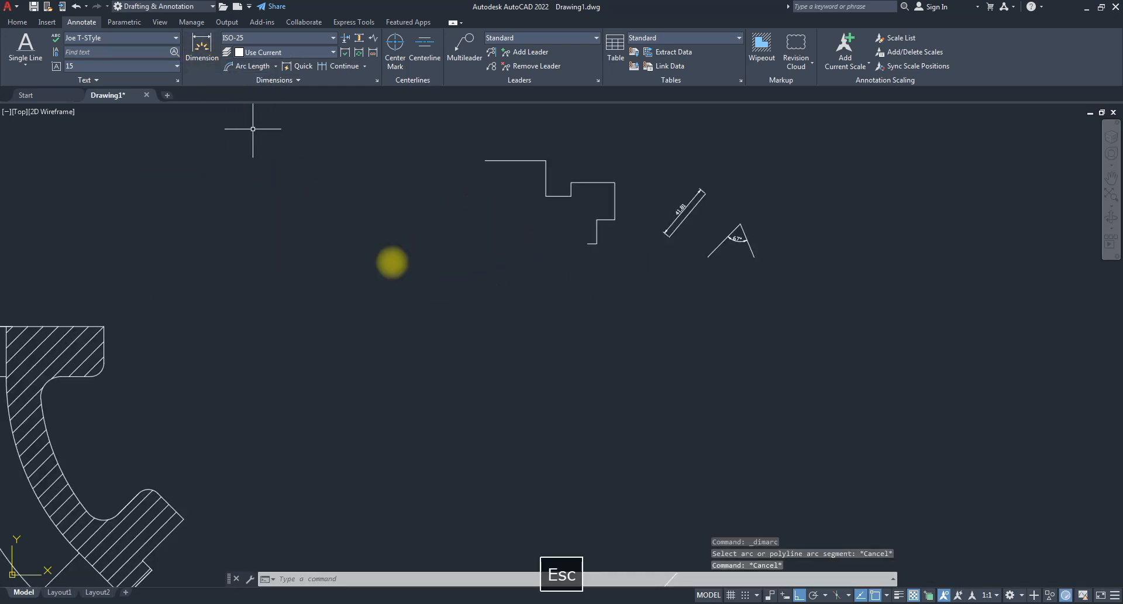
- Draw a three-point arc about 143 units long below and left of the stepped shape, with ortho mode off
text(a)
key(Return)
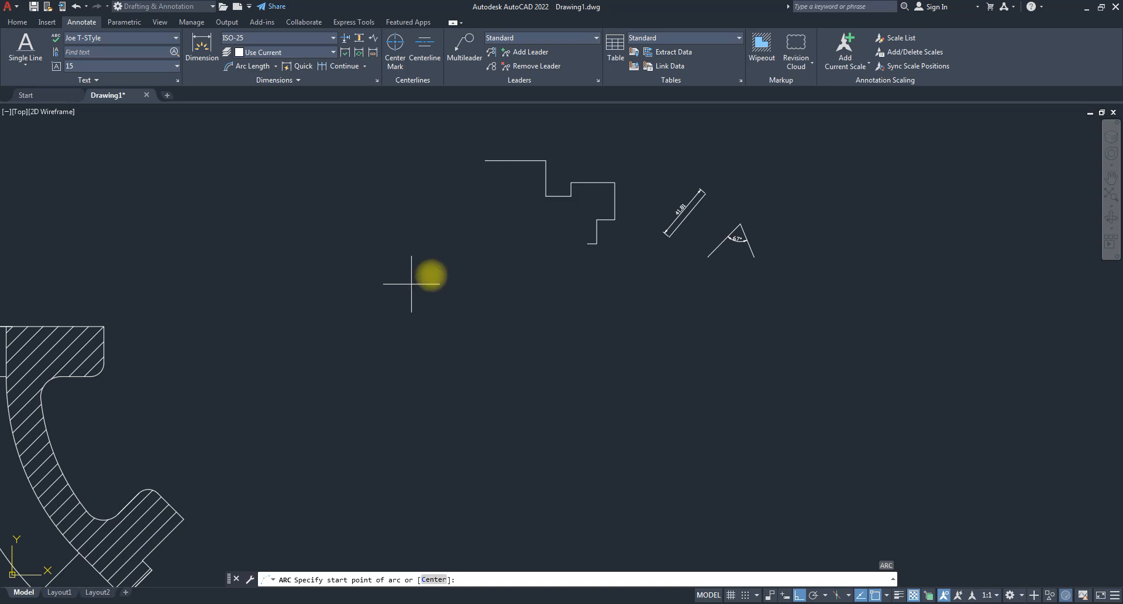
click(444, 253)
key(F8)
click(521, 348)
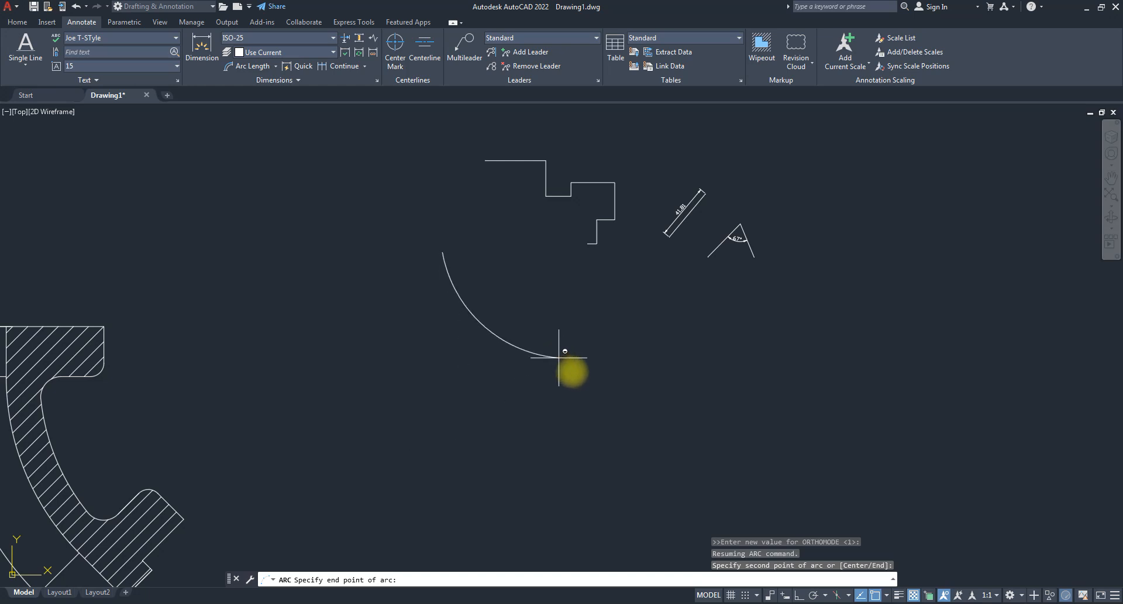
click(580, 379)
- Add an arc length dimension to the new arc, placed just outside its lower-left side
scroll(491, 360, up, 2)
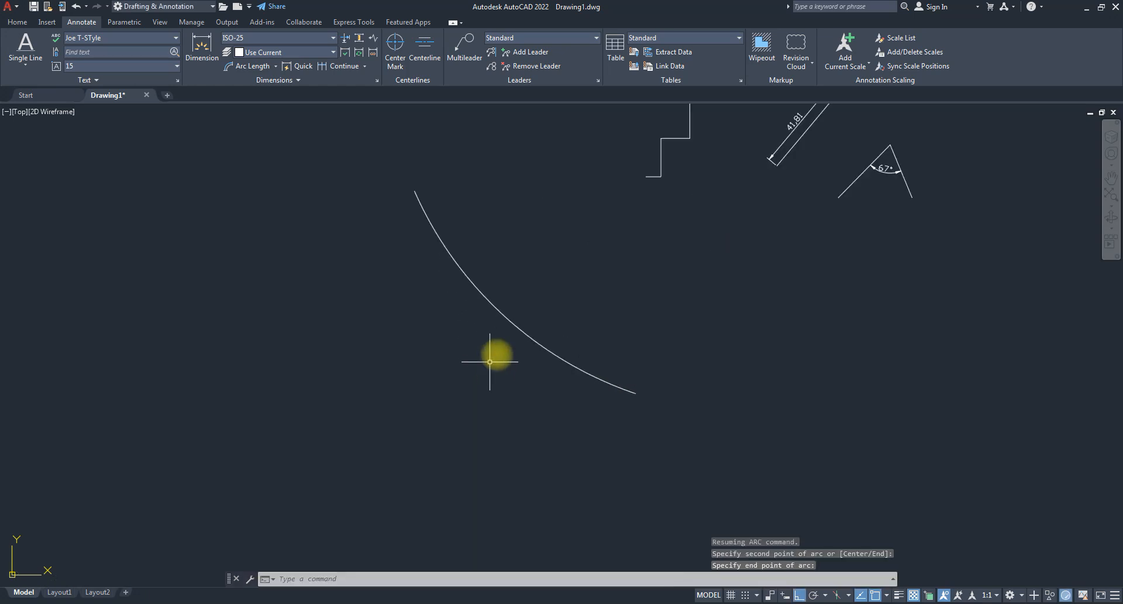
click(253, 66)
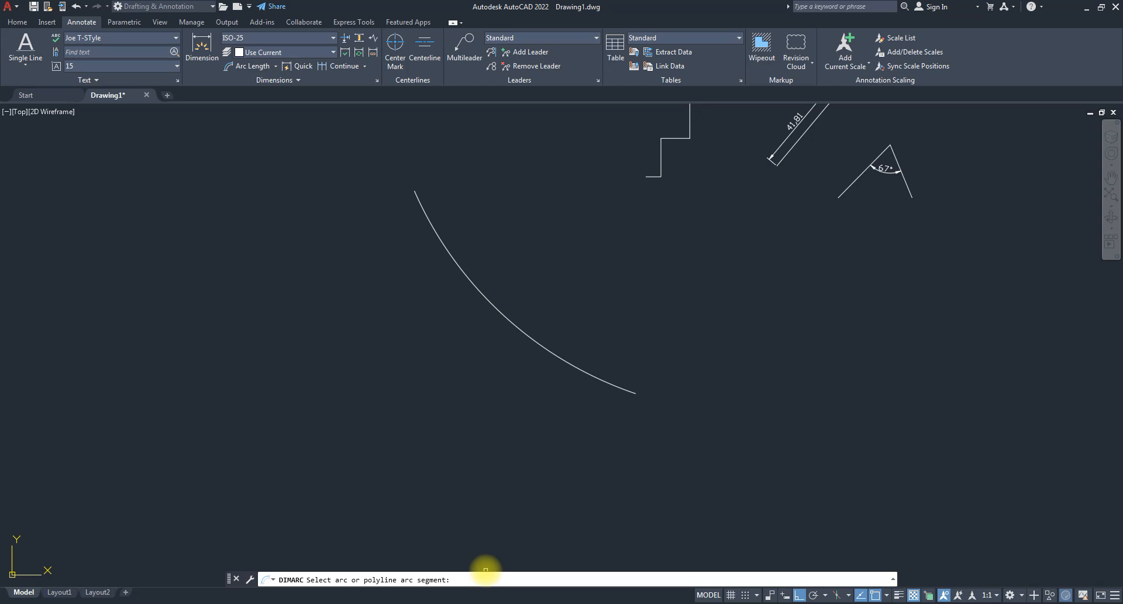
click(495, 308)
click(478, 336)
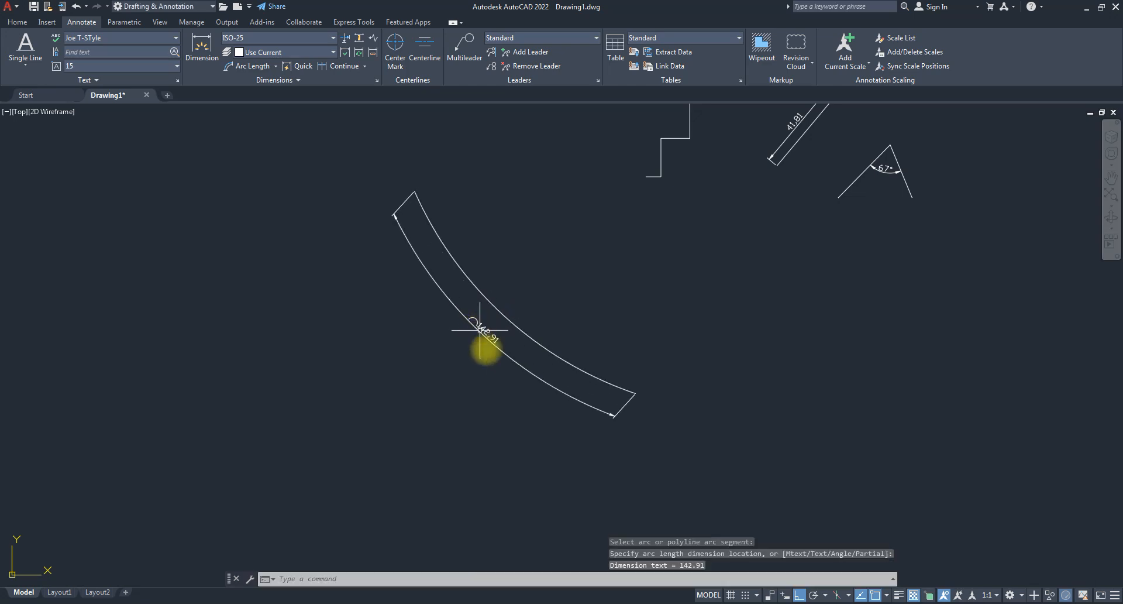
scroll(487, 351, up, 2)
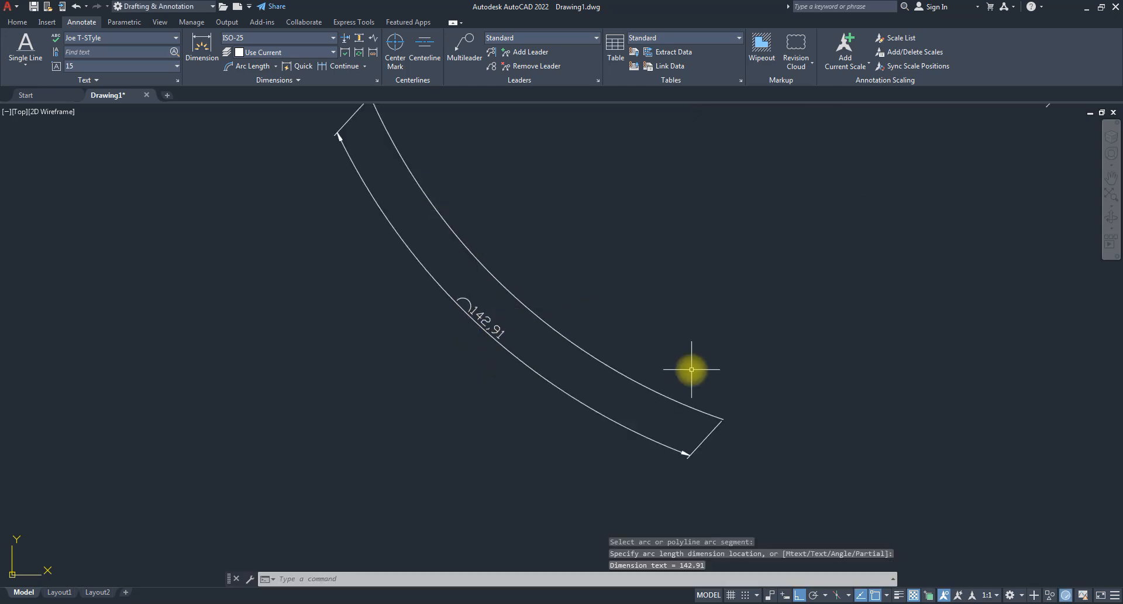
scroll(585, 392, down, 2)
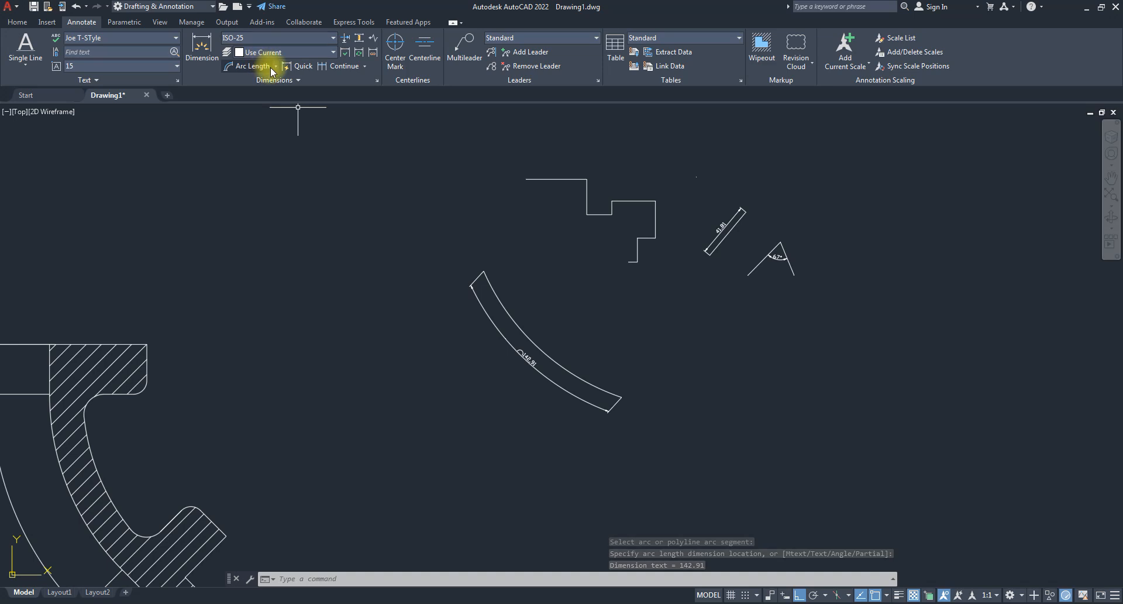
click(276, 67)
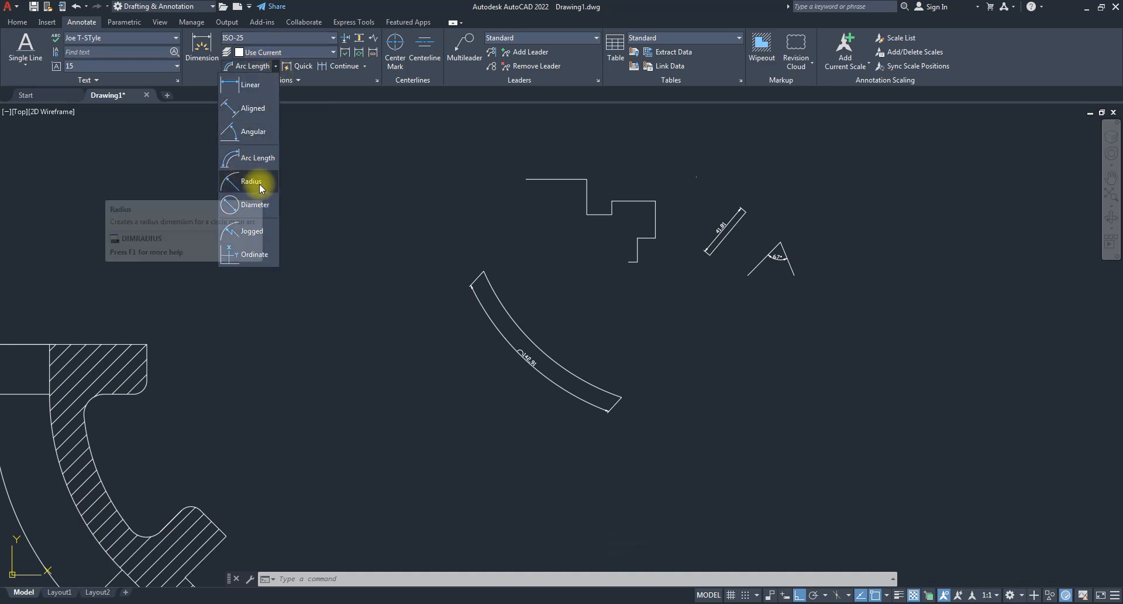
click(251, 181)
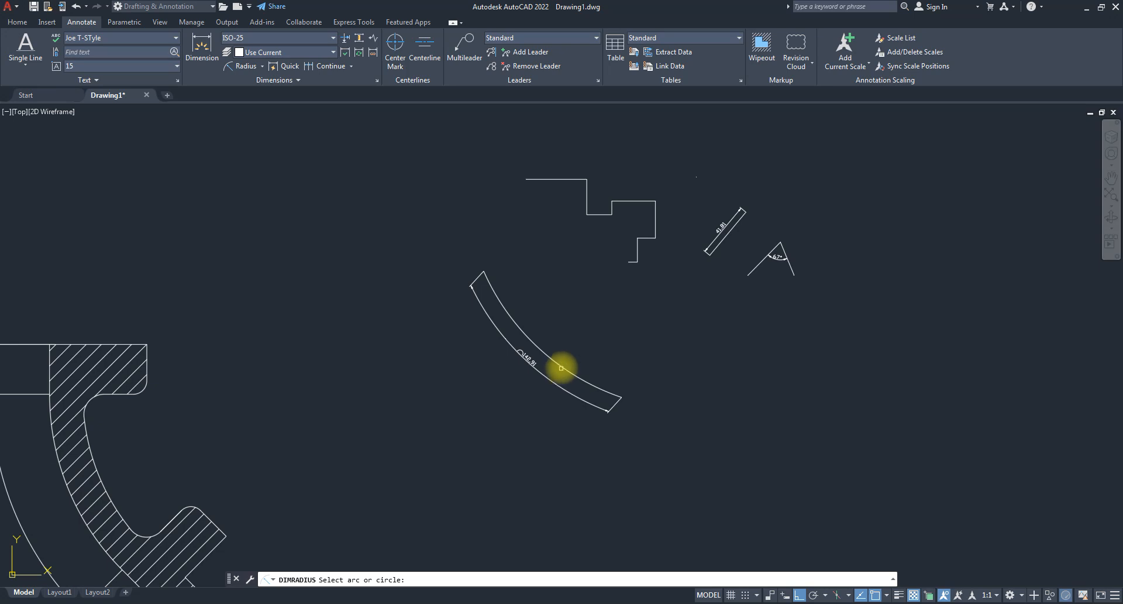
key(Escape)
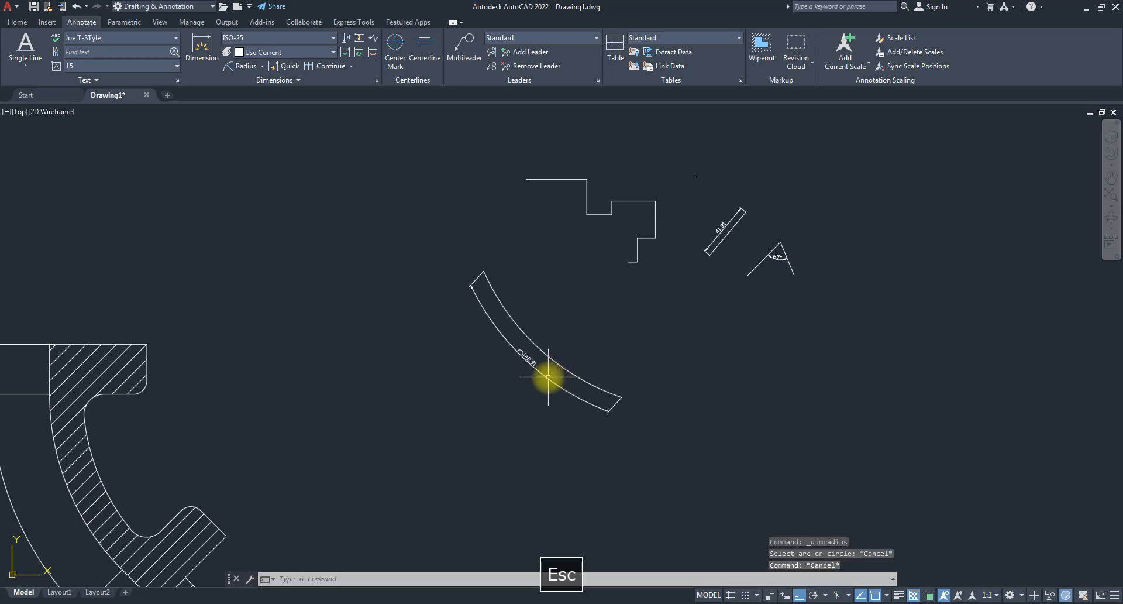
- Delete the arc length dimension from the large arc
click(548, 377)
key(Delete)
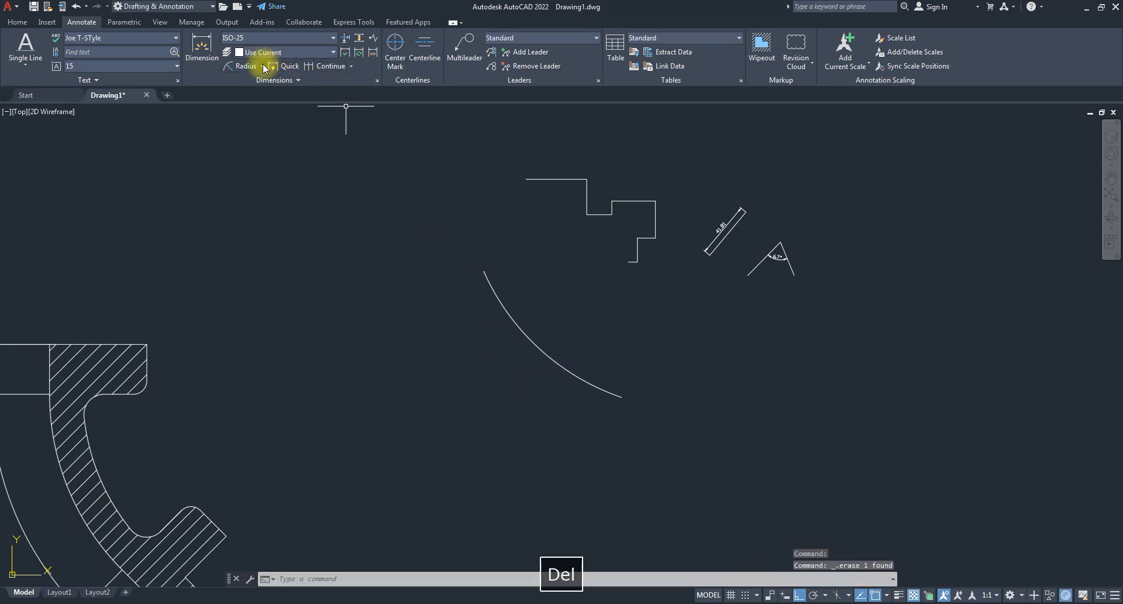
- Add an arc length dimension to the large arc again, placed a short distance outside its lower-left side
click(262, 65)
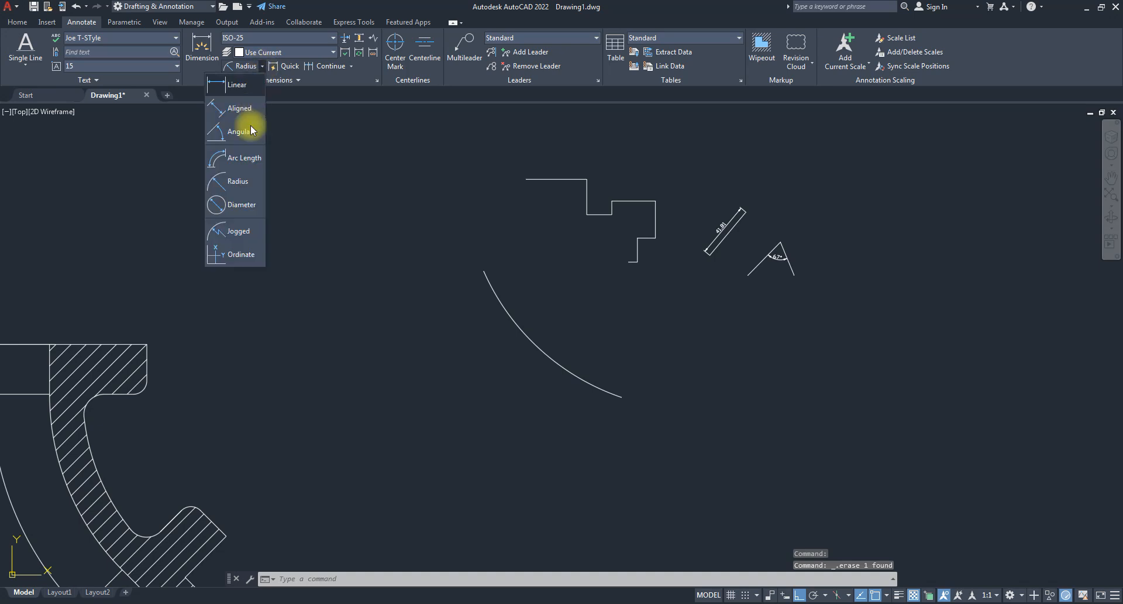
click(250, 158)
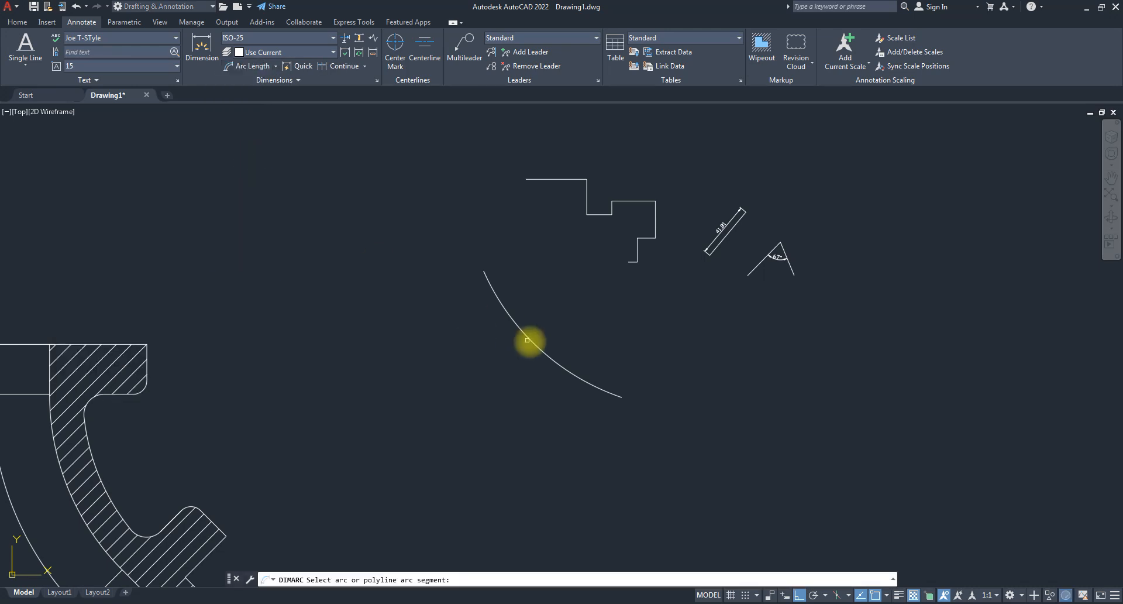
click(536, 344)
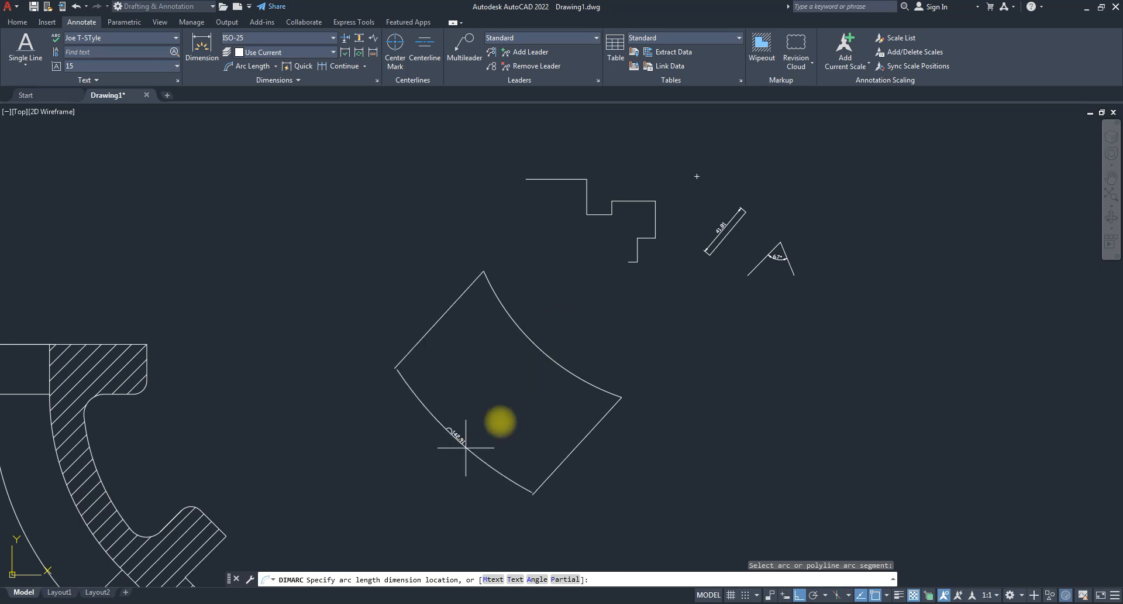
click(534, 379)
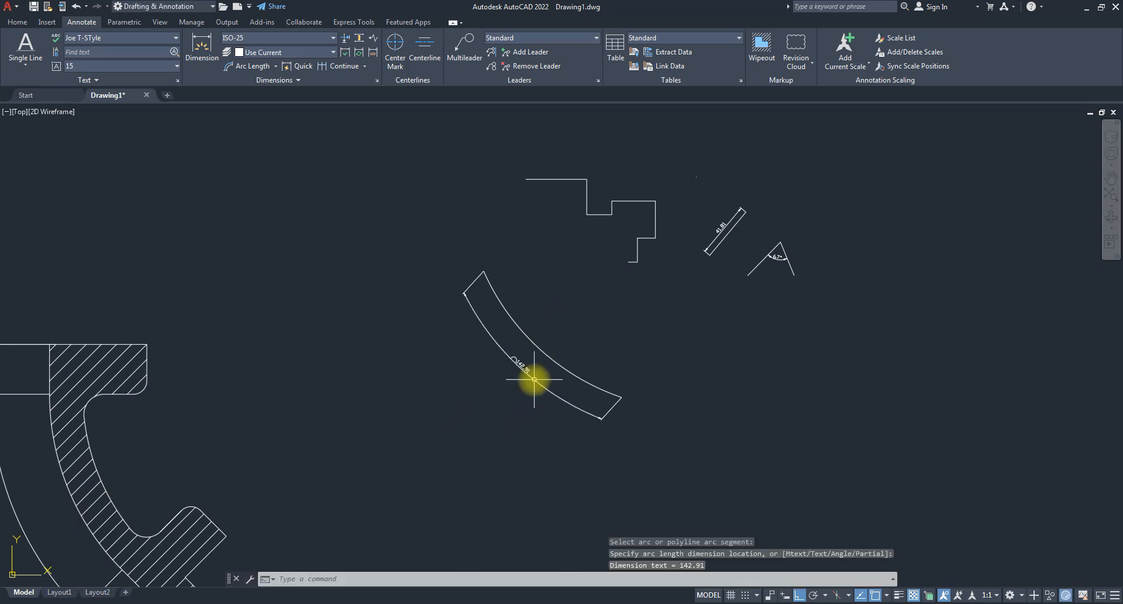
- Delete the arc length dimension that was just re-created on the large arc
click(535, 420)
click(508, 361)
key(Delete)
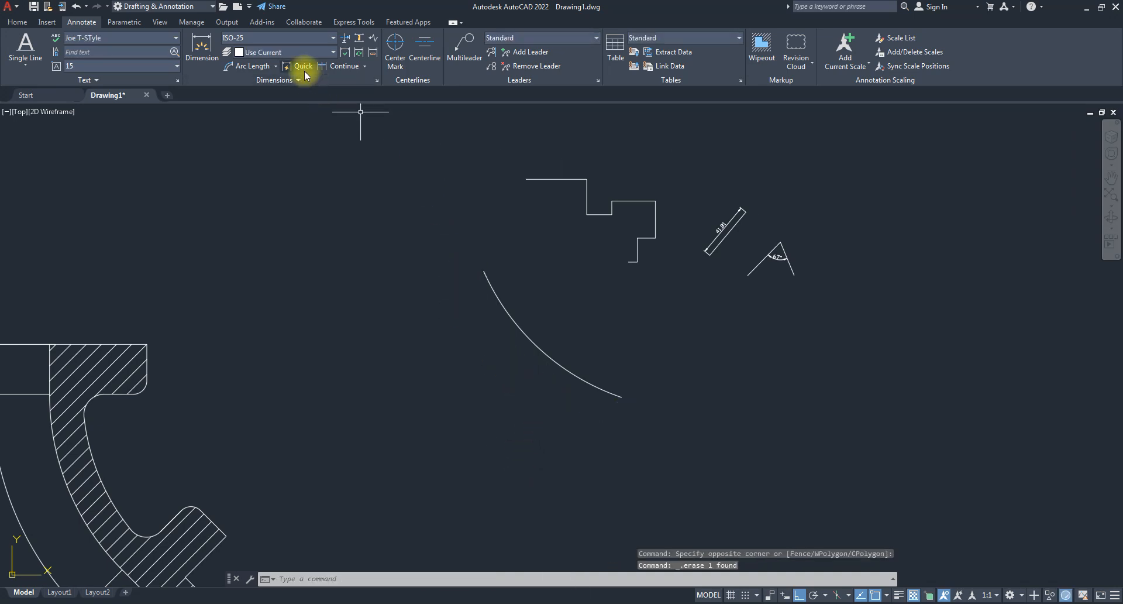
- Add a radius dimension to the large arc, with its text outside the lower-left side near the arc's middle
click(276, 67)
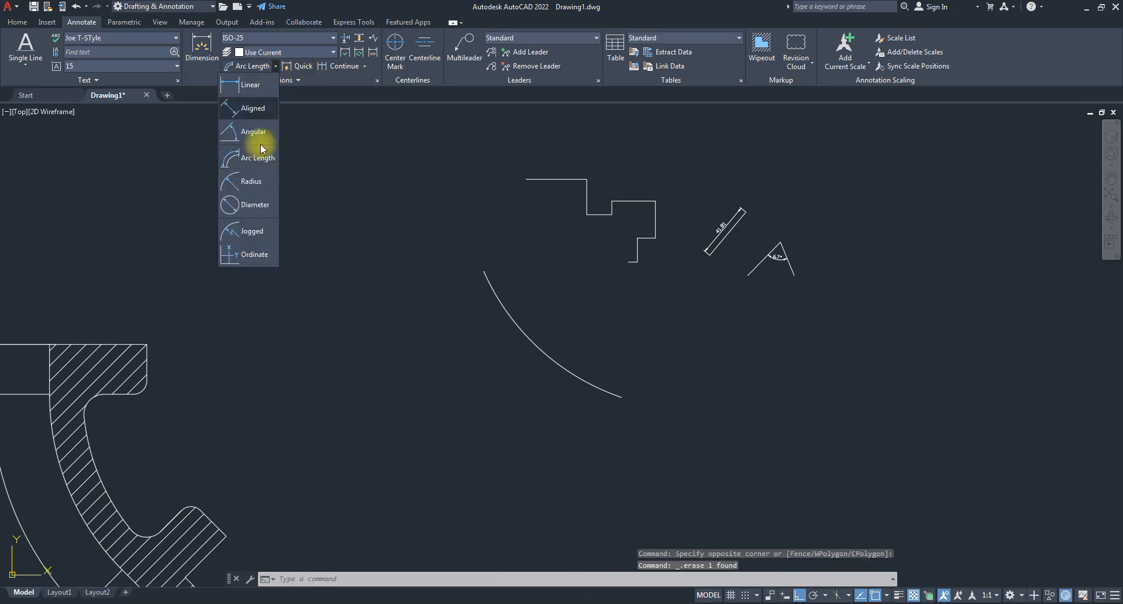
click(252, 182)
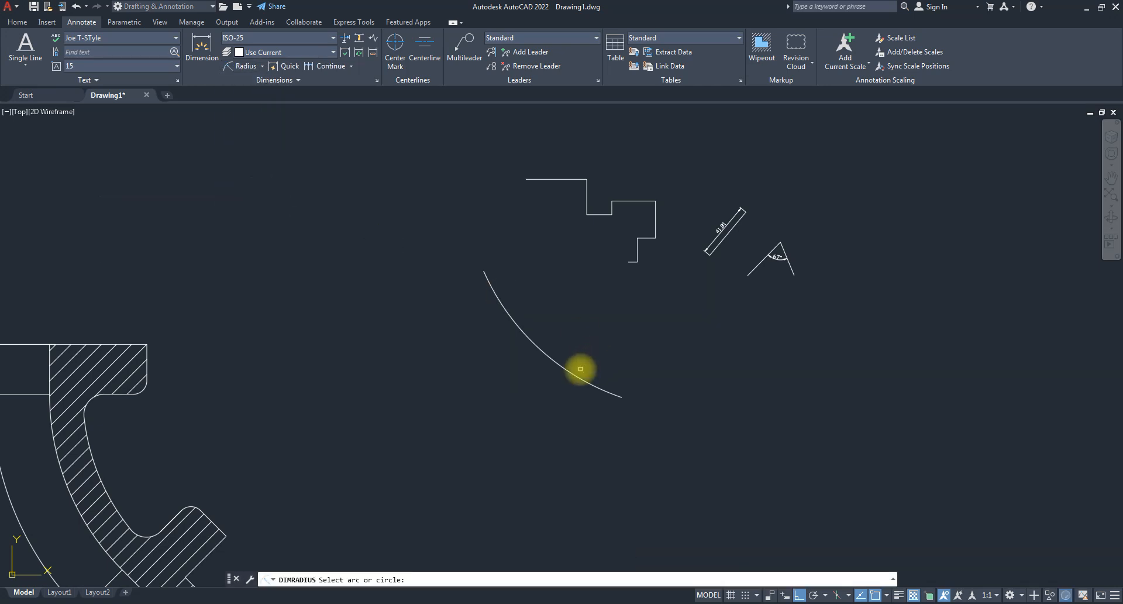
click(577, 377)
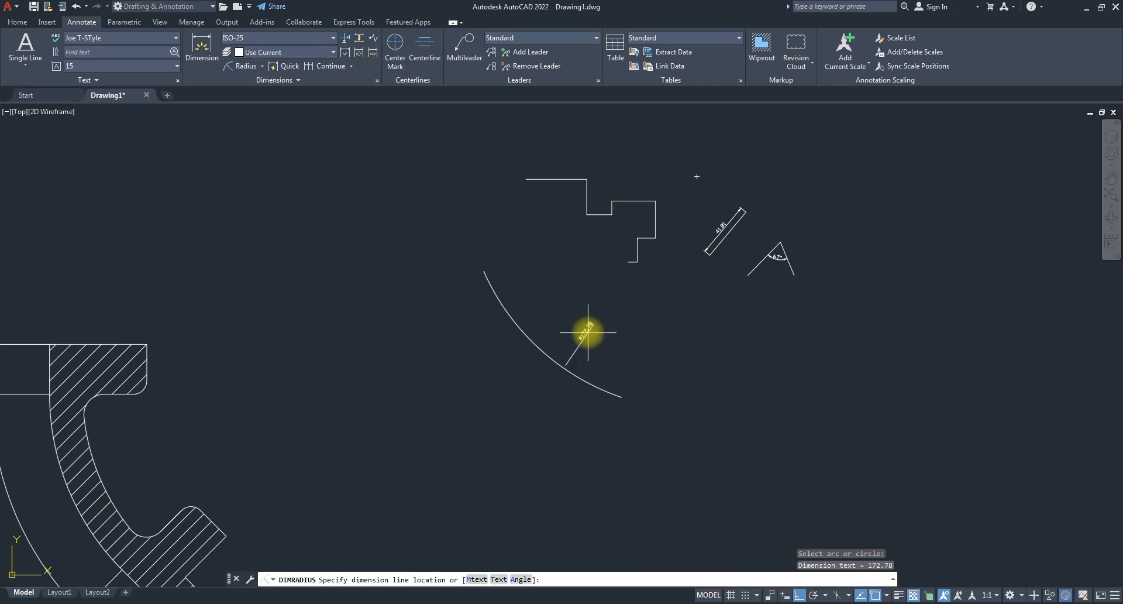
scroll(571, 321, up, 3)
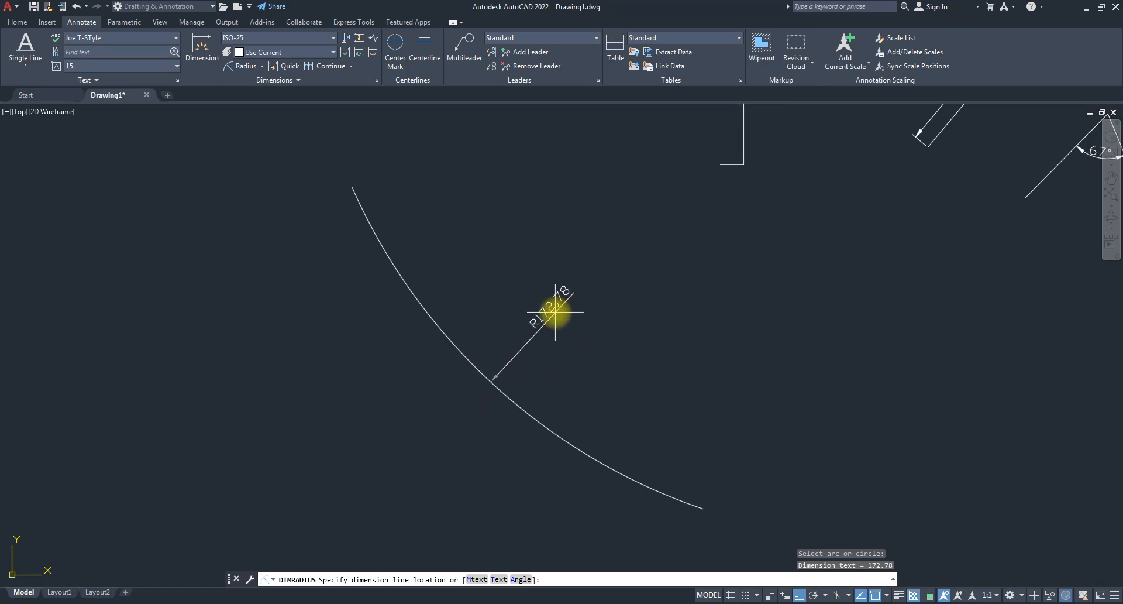
click(463, 393)
scroll(463, 388, down, 4)
scroll(551, 316, up, 2)
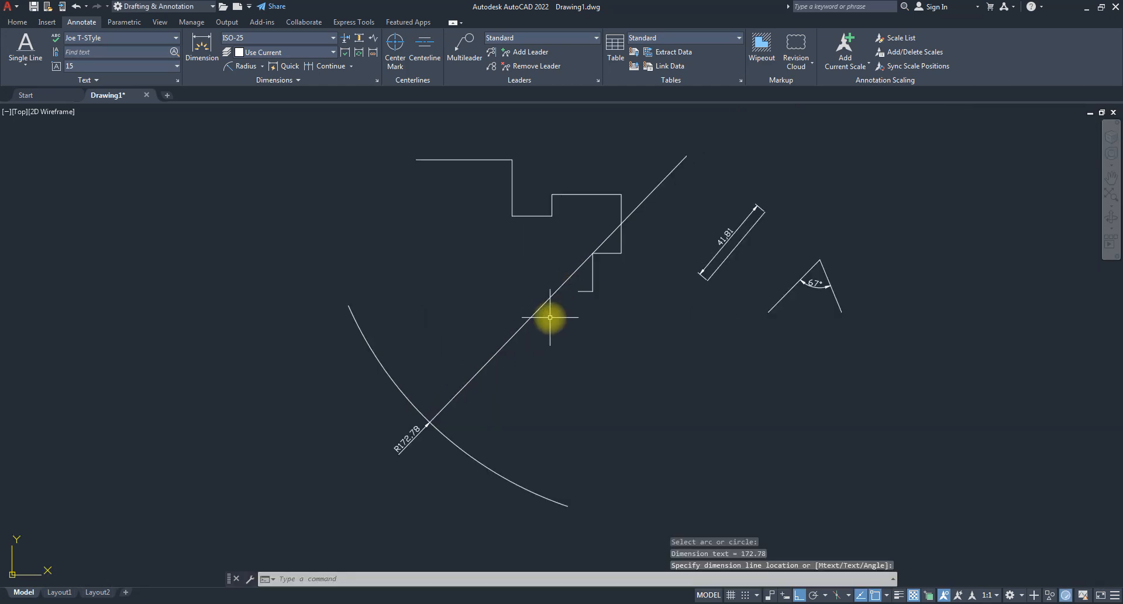
- Add a diameter dimension to the same arc, placing its text on the inner side, to the right of the radius dimension
click(262, 68)
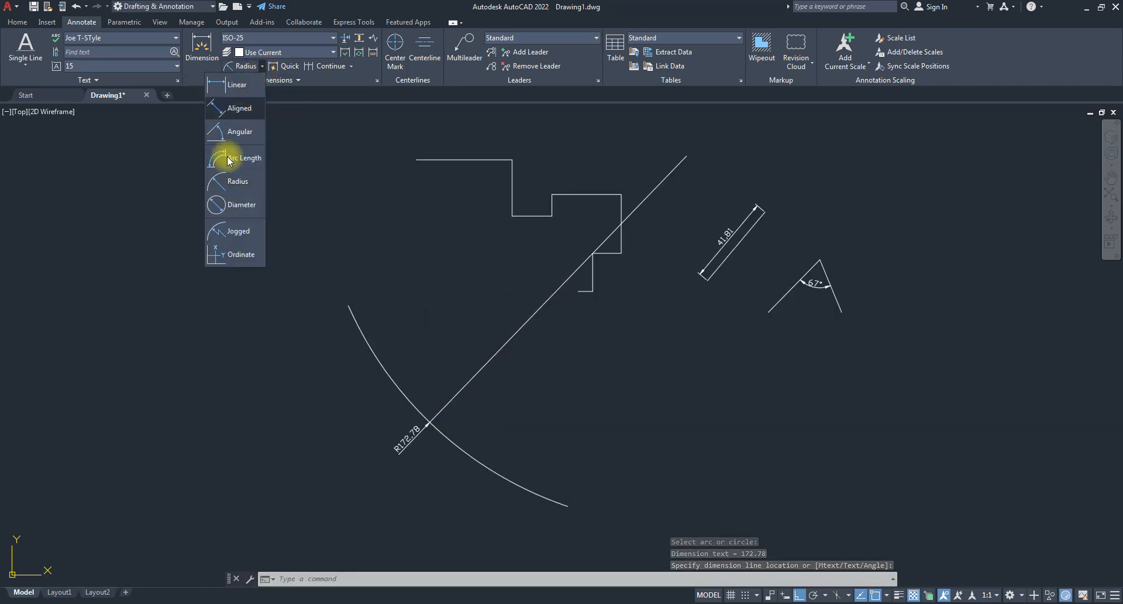
click(239, 206)
click(503, 477)
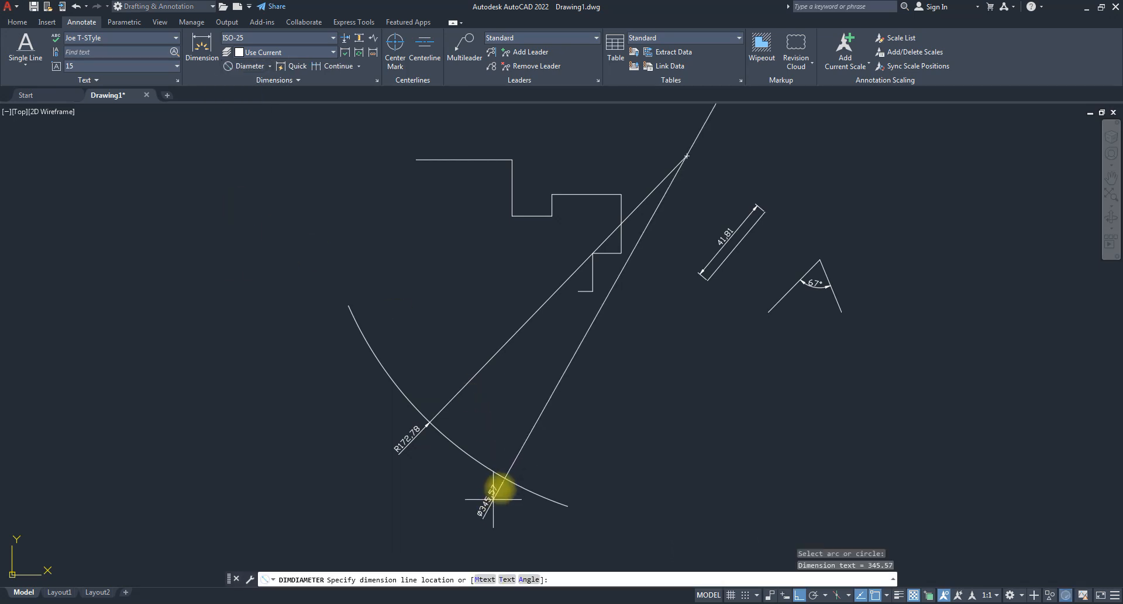
click(489, 447)
scroll(490, 447, up, 8)
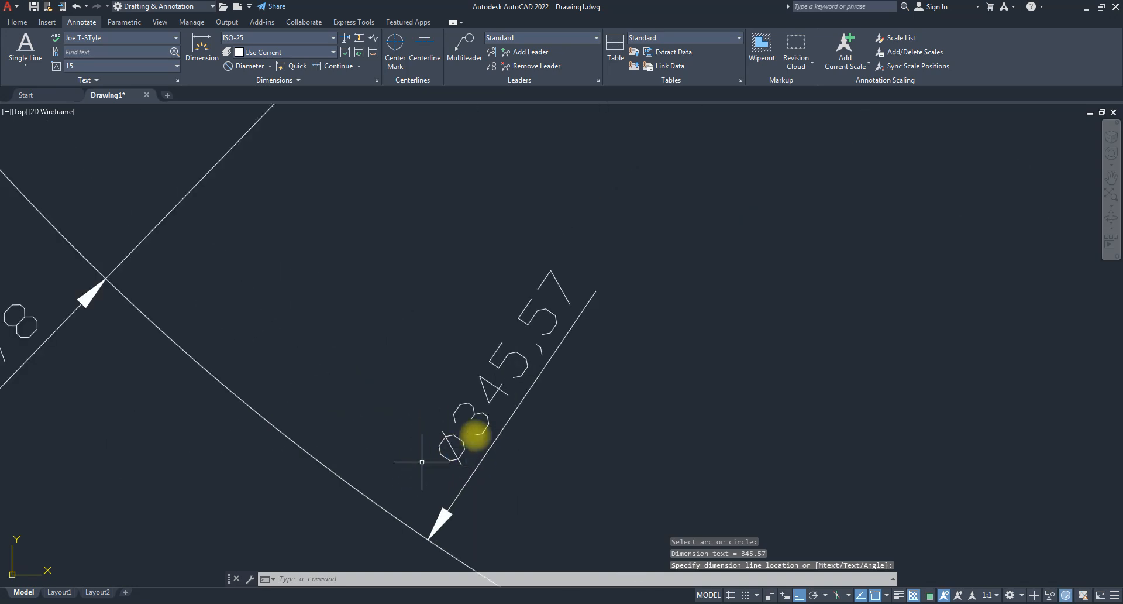
scroll(444, 433, down, 4)
scroll(274, 445, up, 3)
scroll(266, 435, up, 2)
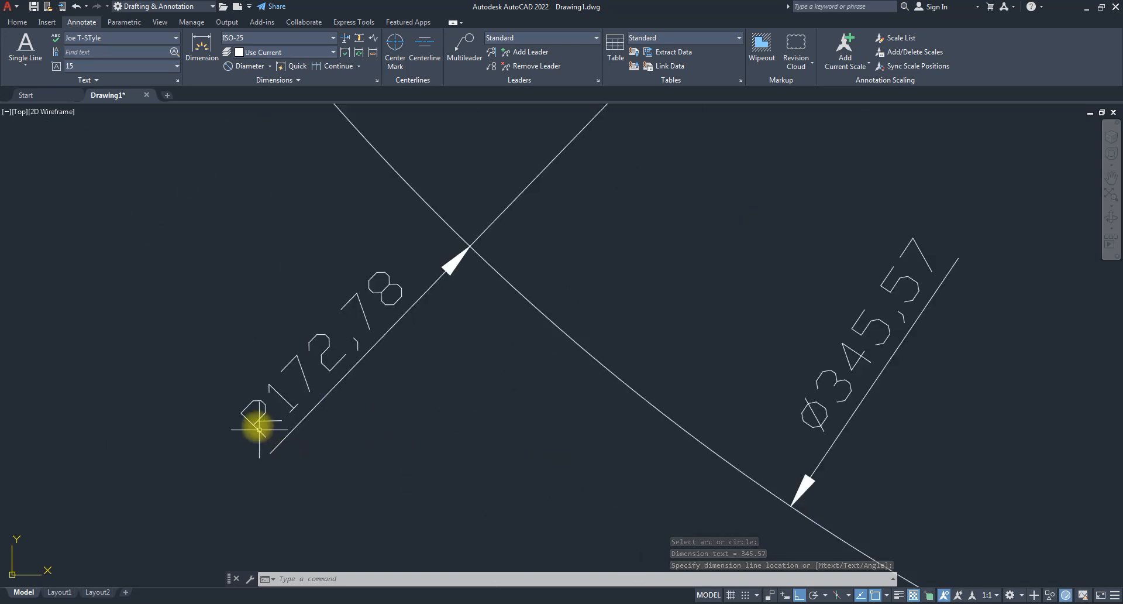
scroll(522, 367, down, 5)
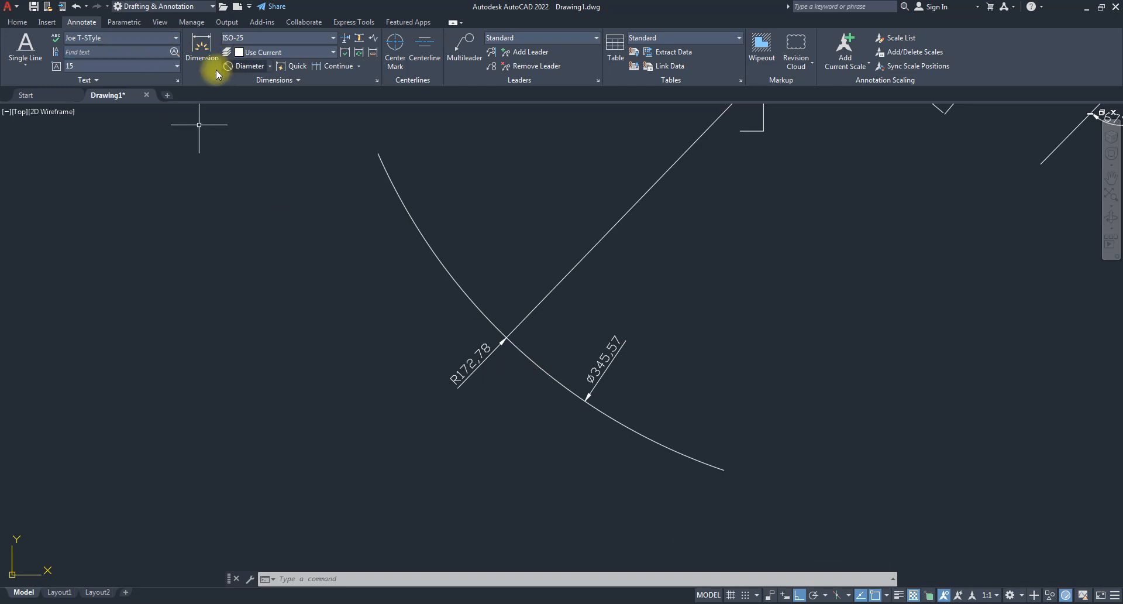
- Draw a circle with a radius of about 20.6 units in the empty area below and right of the inverted V
click(271, 67)
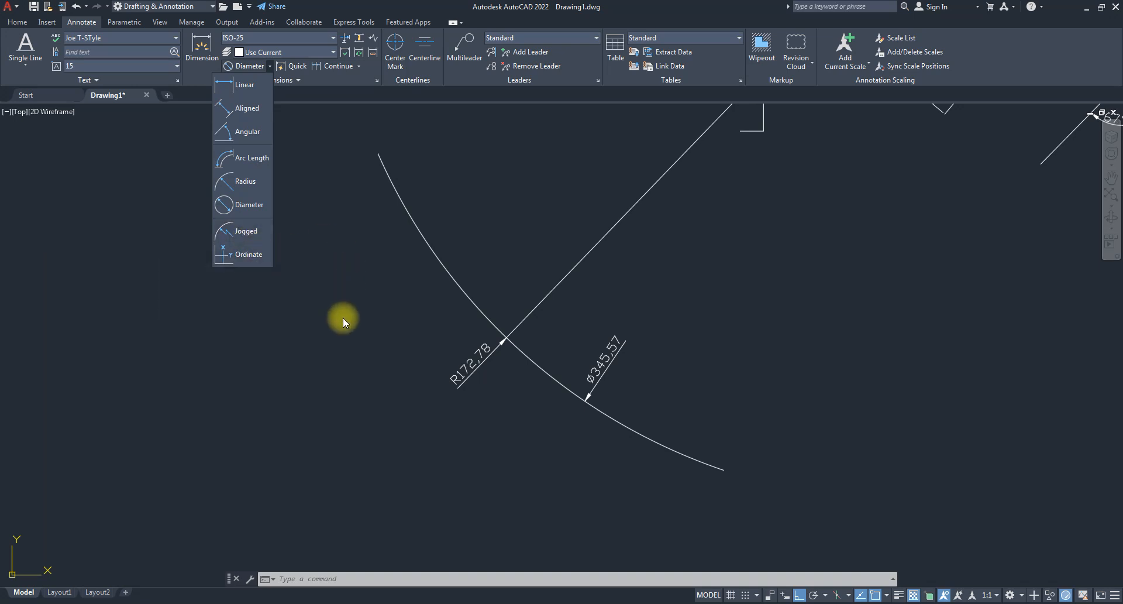
scroll(363, 310, down, 4)
scroll(386, 292, up, 3)
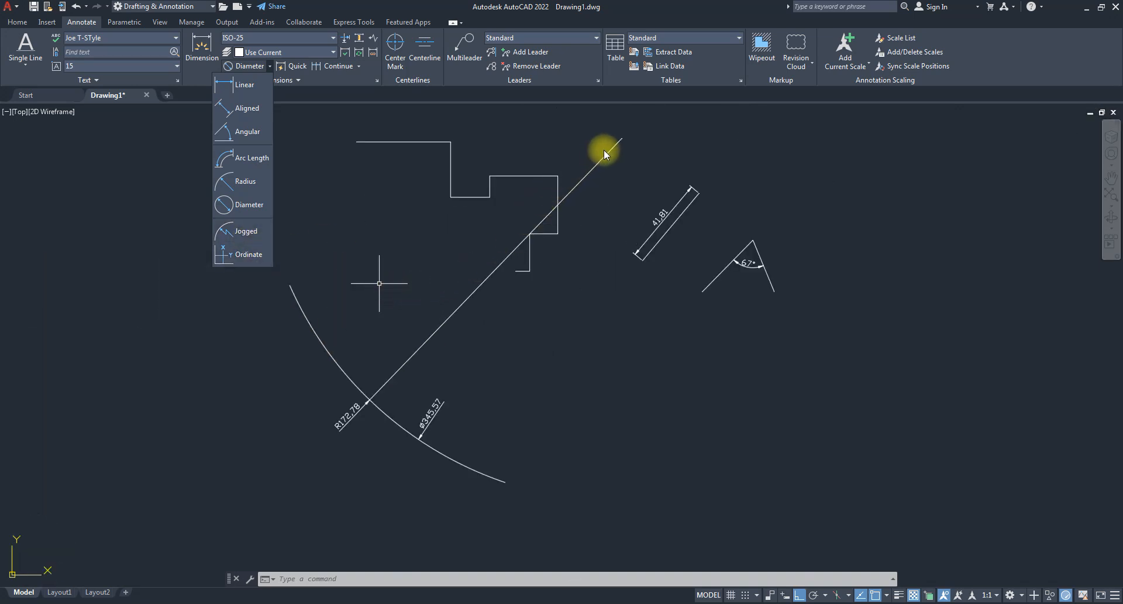
scroll(385, 213, down, 4)
click(536, 289)
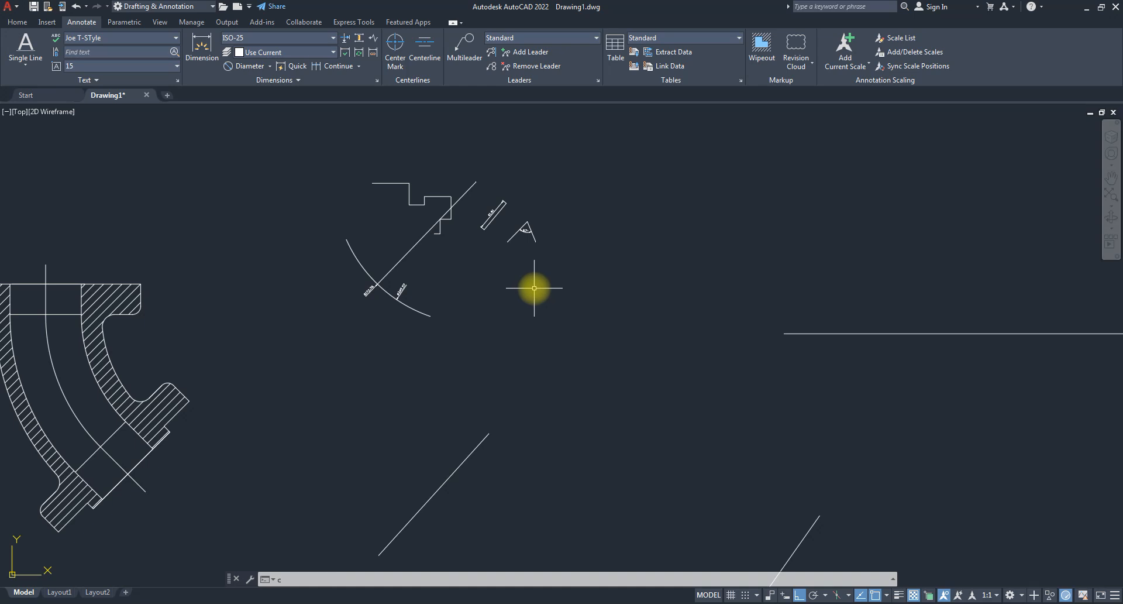
text(c)
key(Return)
click(591, 308)
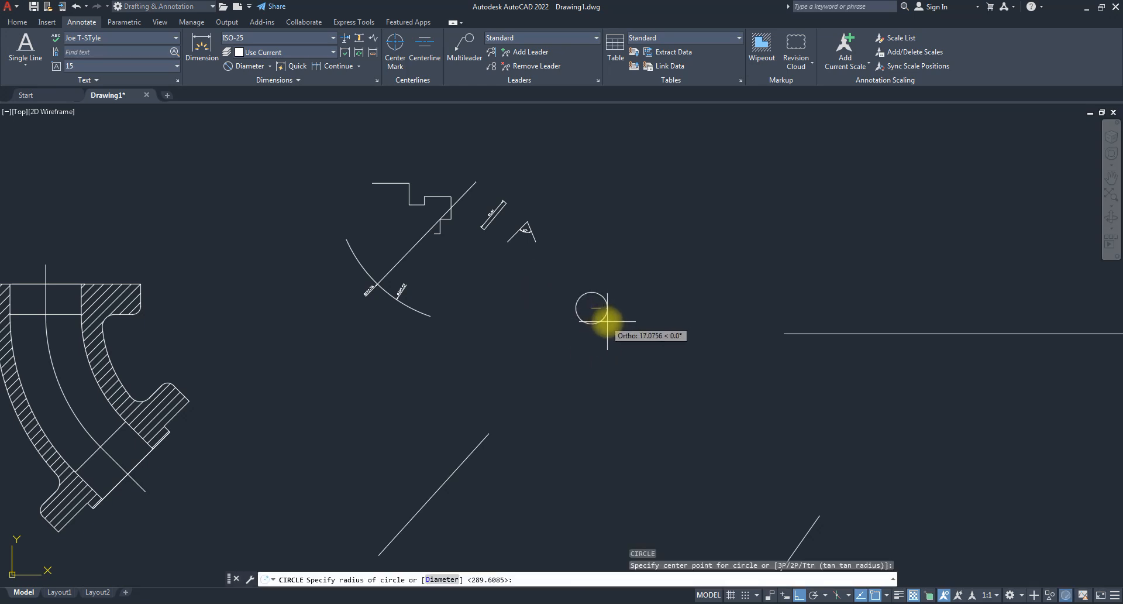
click(608, 320)
- Add a radius dimension inside the new circle, pointing toward its upper-right side
scroll(602, 310, up, 5)
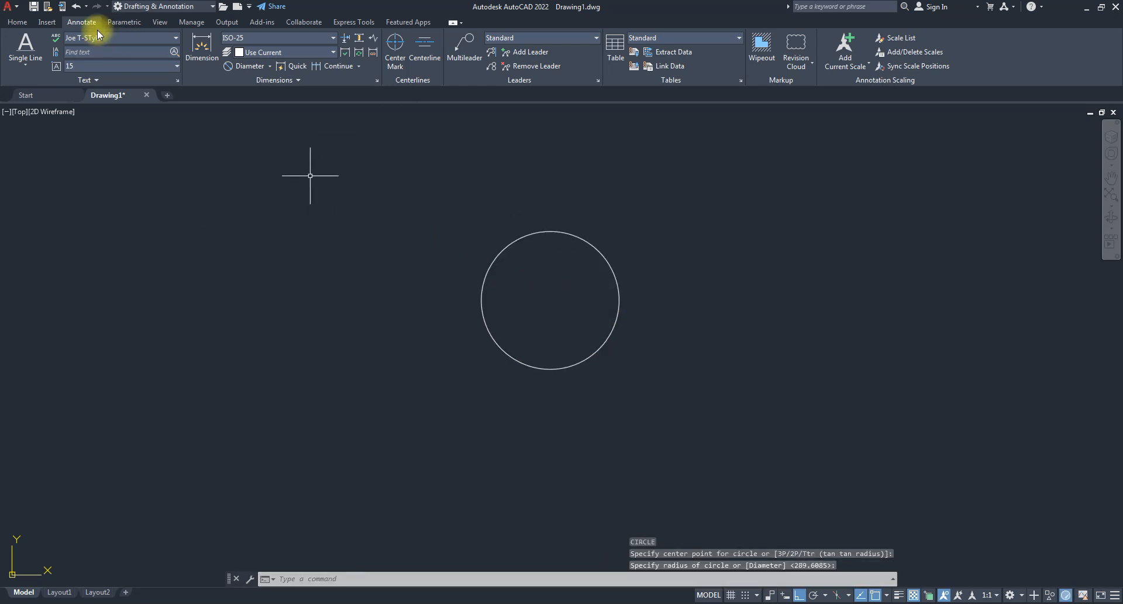
click(265, 69)
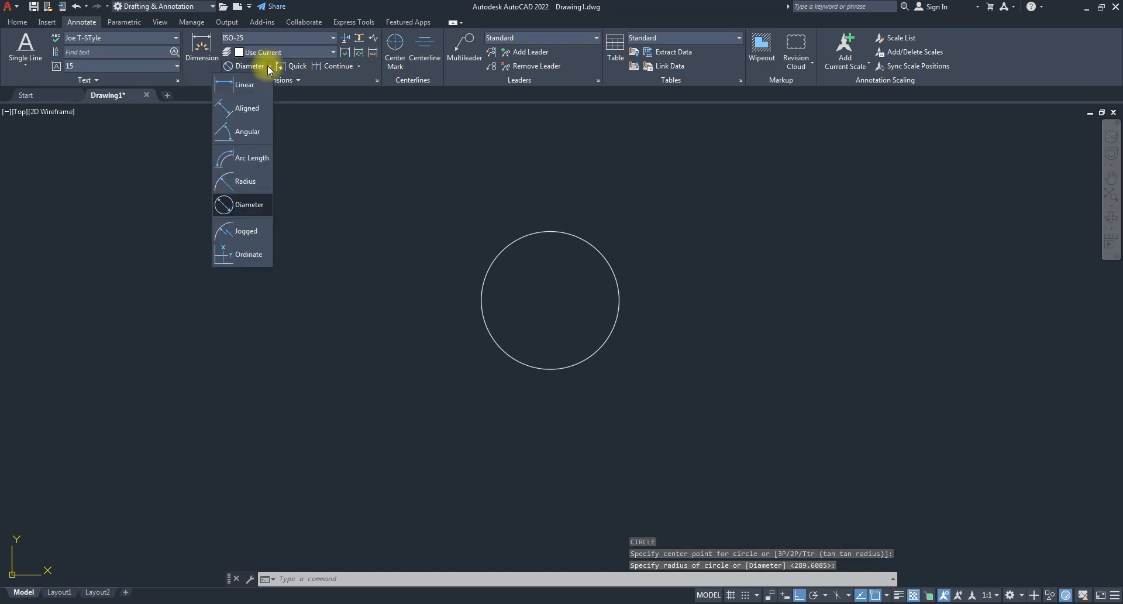
click(228, 180)
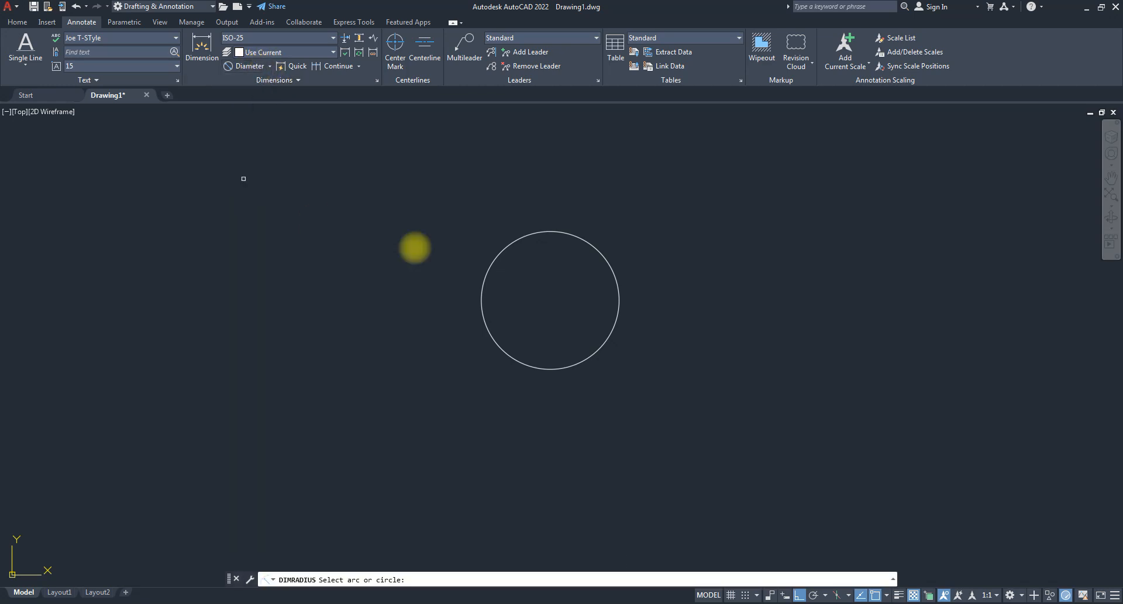
click(577, 233)
click(599, 282)
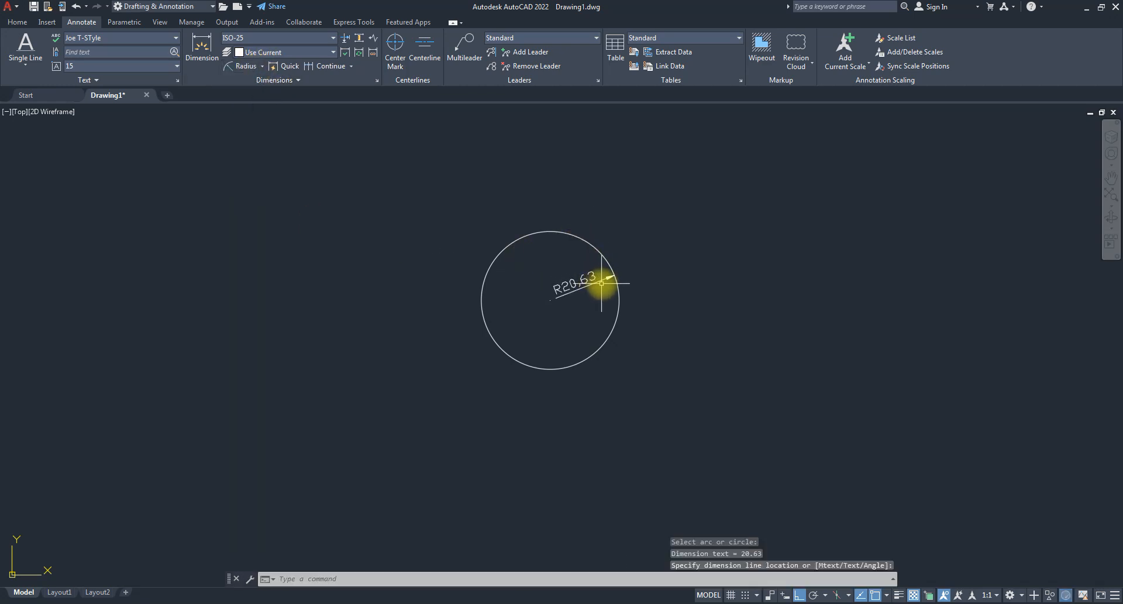
scroll(599, 283, up, 4)
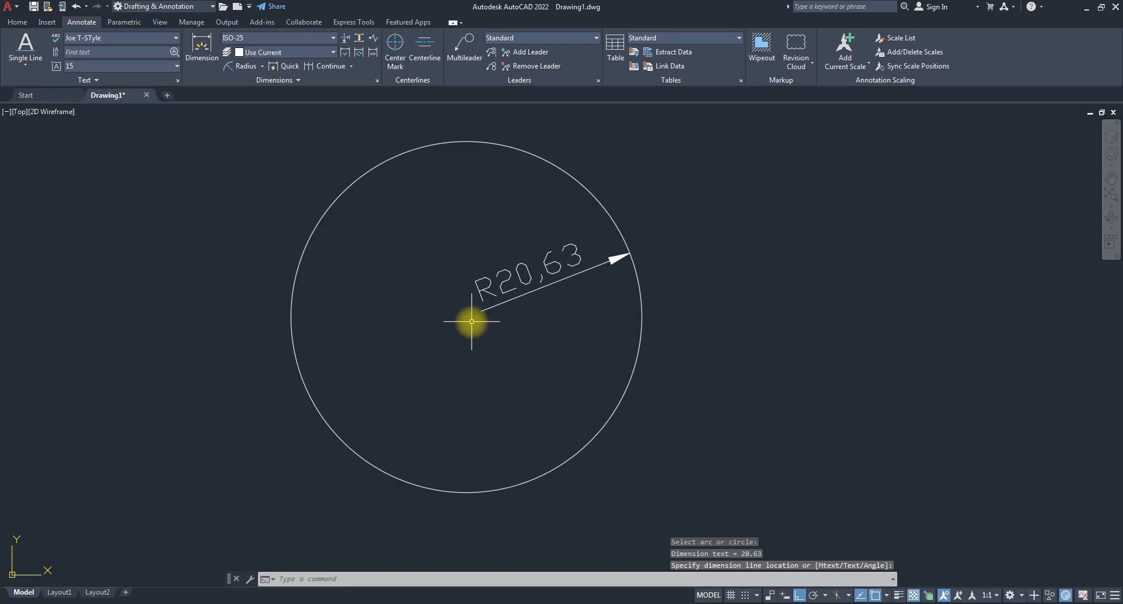
scroll(471, 321, up, 2)
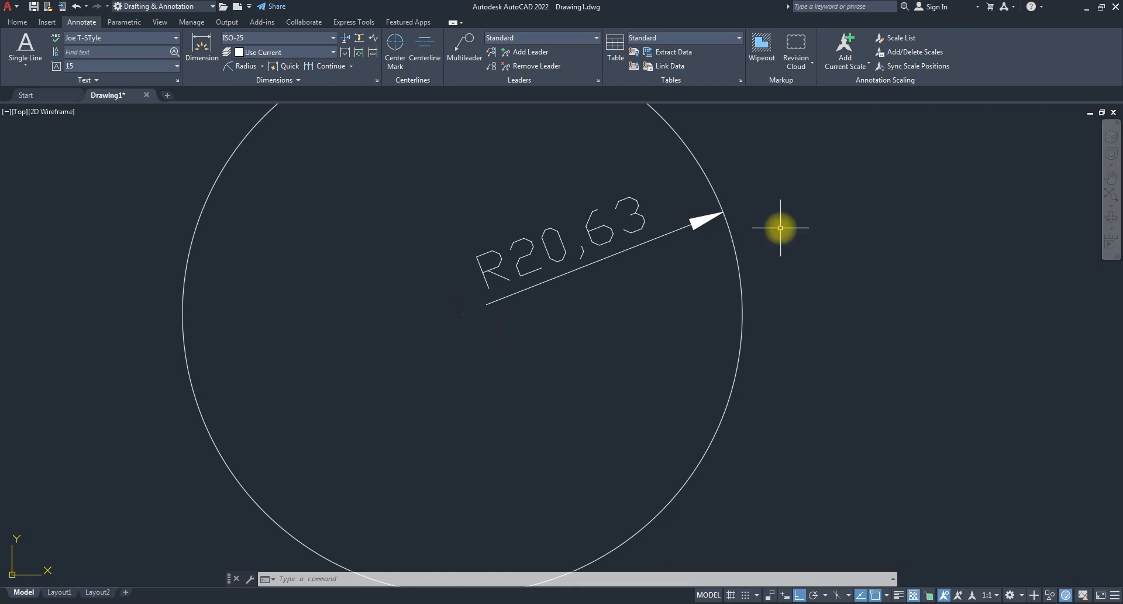
- Add a jogged radius dimension to the circle, with its override centre lower right of the true centre and its arrow at the lower-left edge
scroll(779, 226, down, 2)
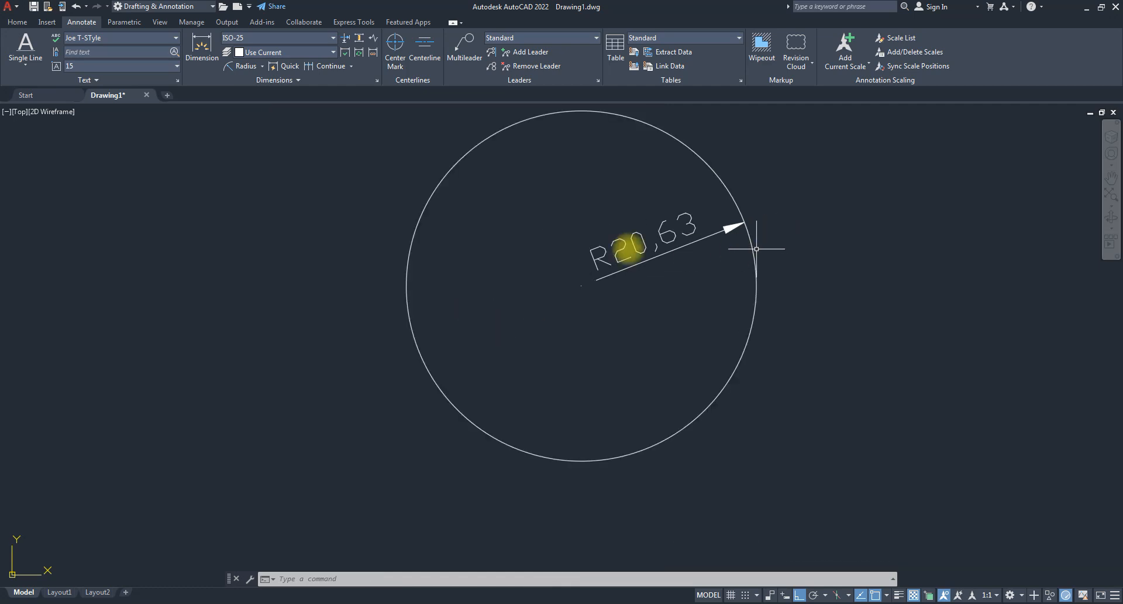
click(262, 66)
click(244, 224)
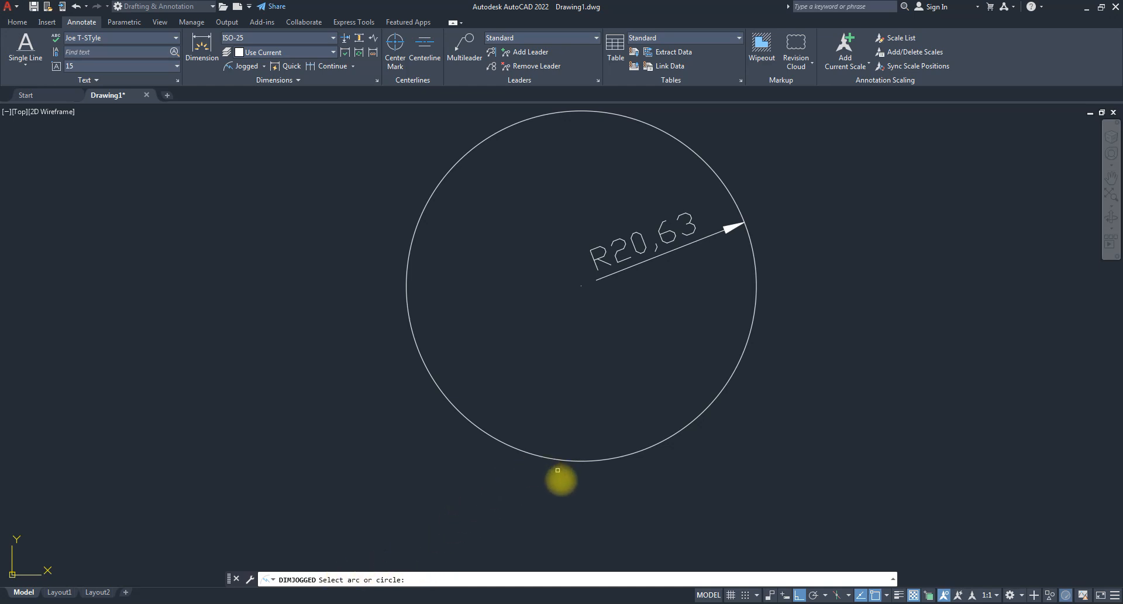
click(560, 459)
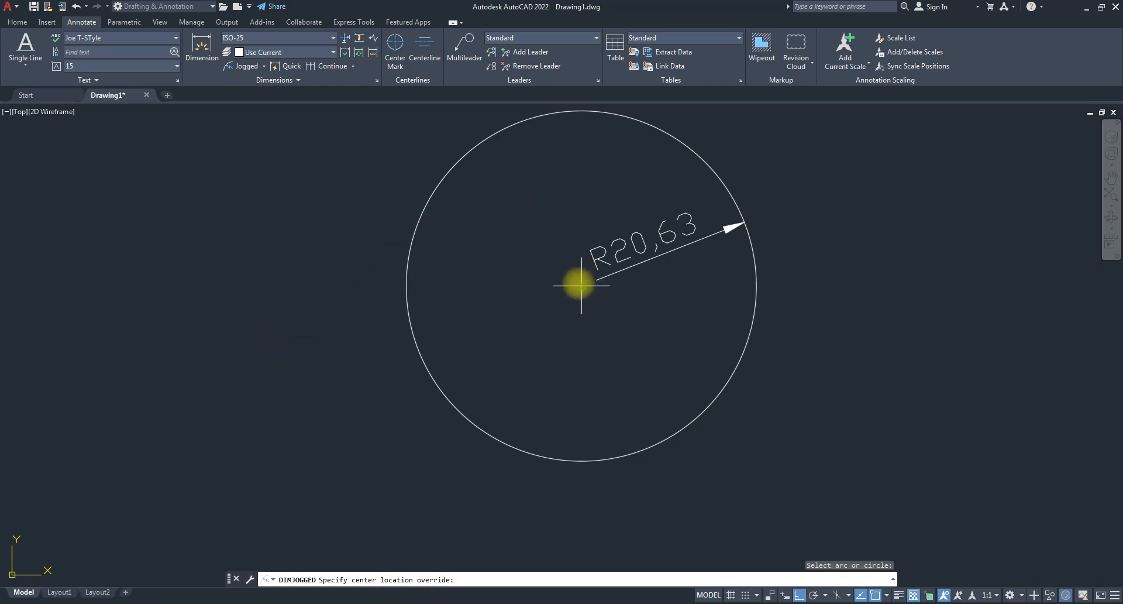
click(667, 321)
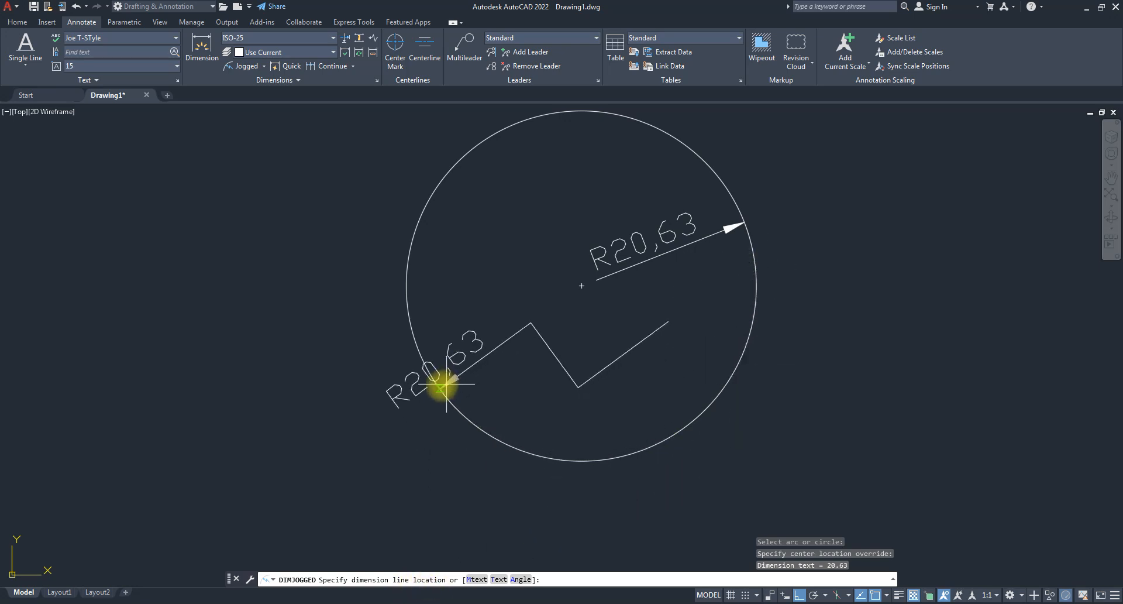
click(412, 381)
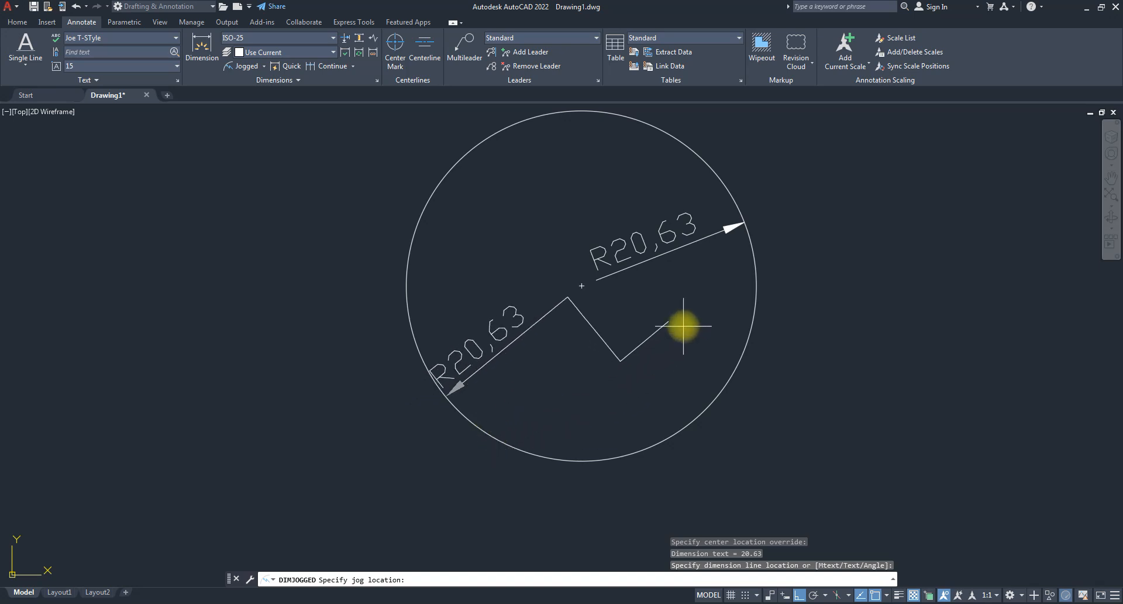
click(598, 360)
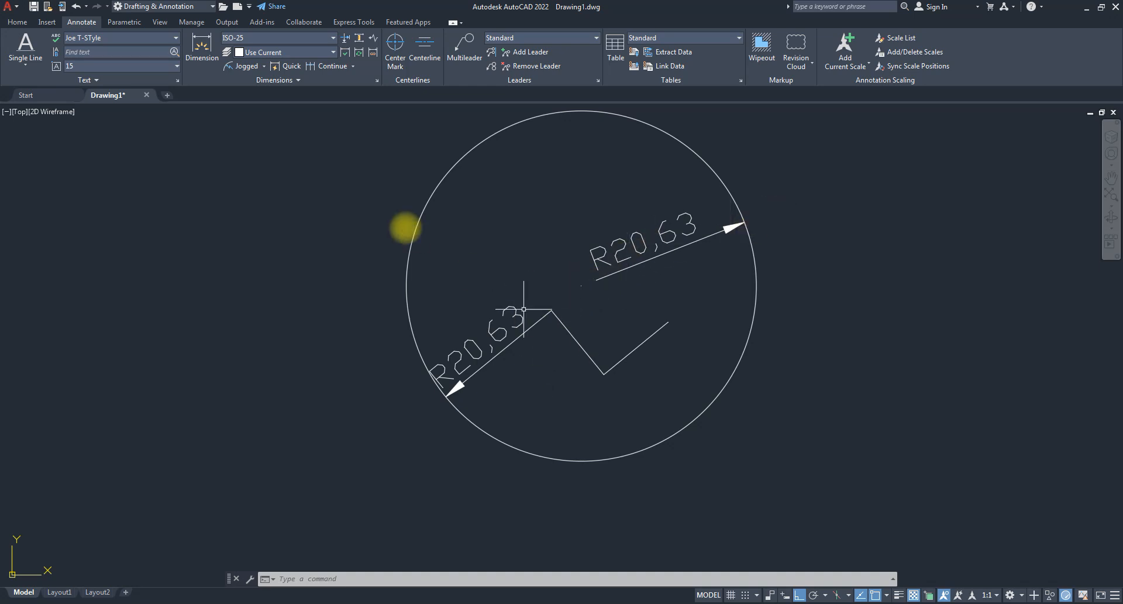
- Add an ordinate dimension for the circle centre's X position, with Ortho off and the leader ending below and right of the circle
click(263, 66)
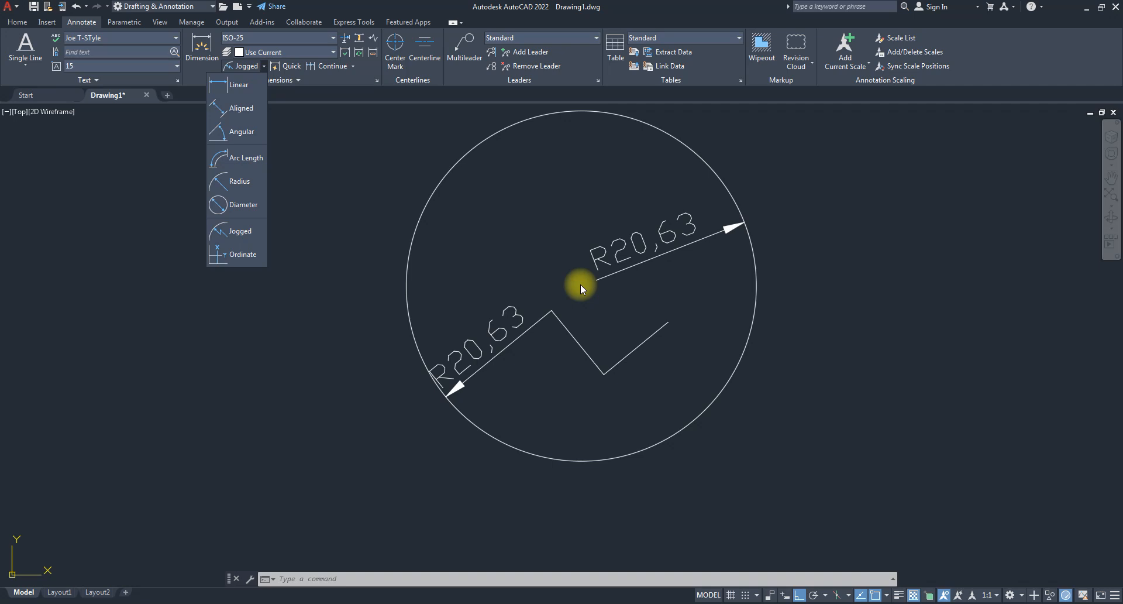
click(240, 255)
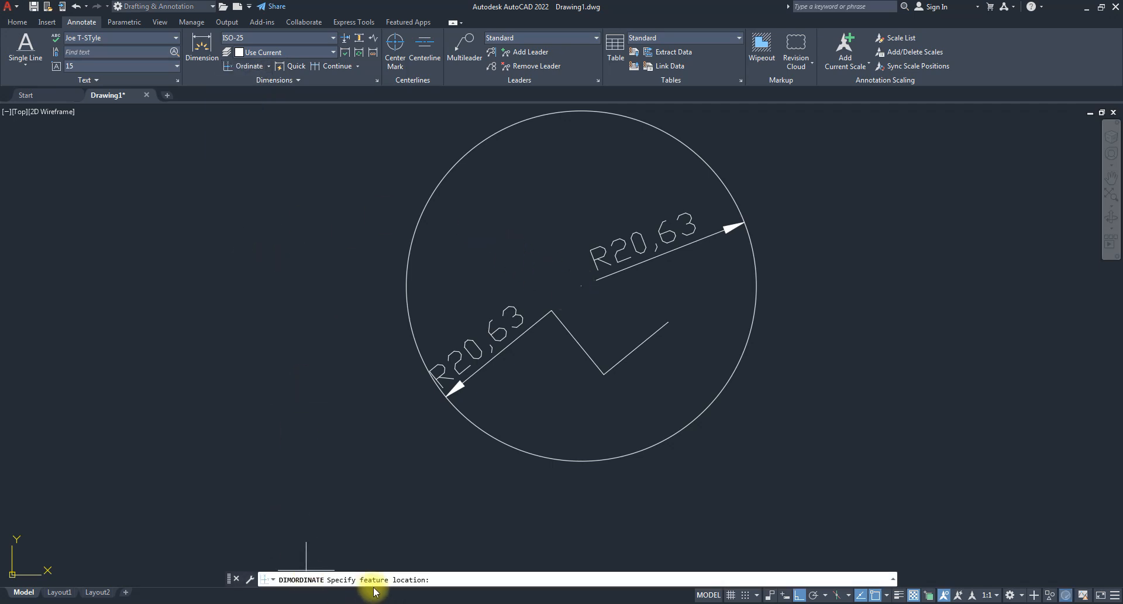
click(582, 286)
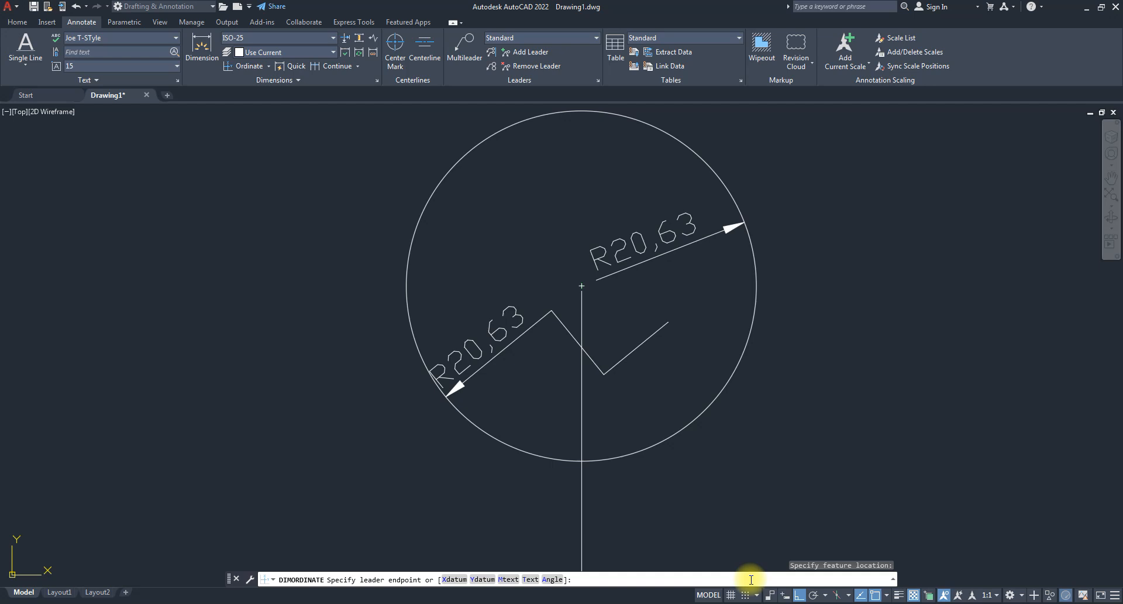
click(798, 595)
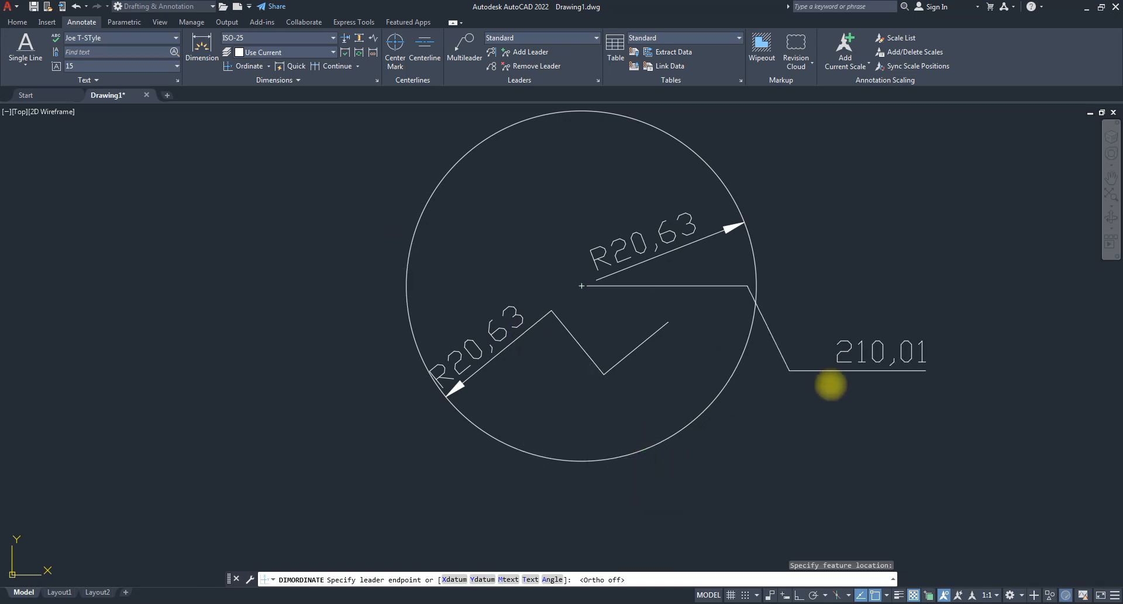
middle_drag(800, 431, 740, 301)
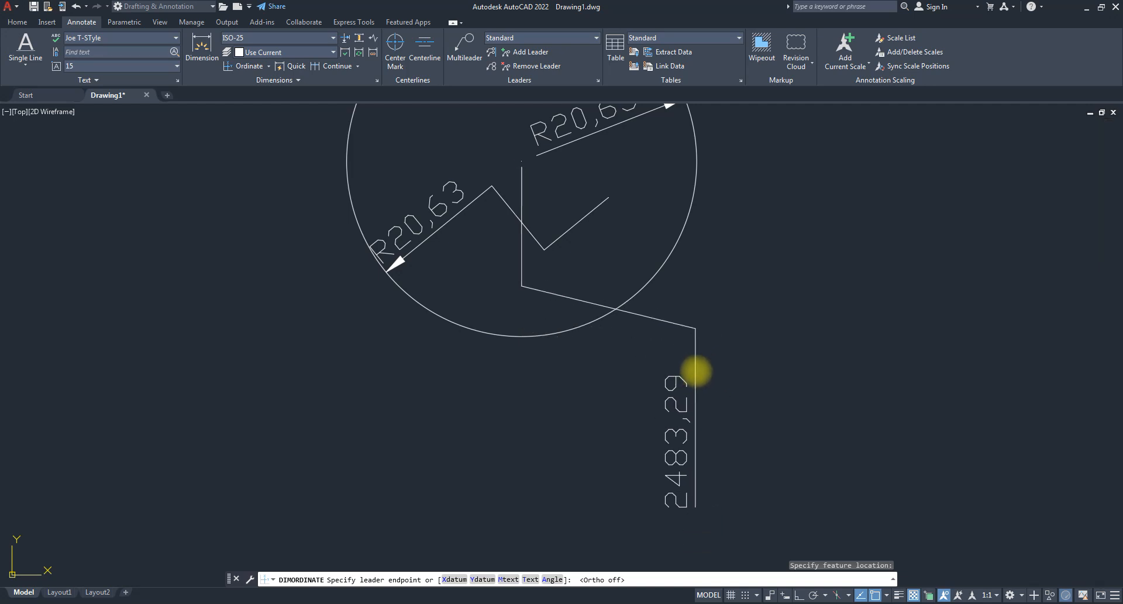
click(695, 371)
- Add a second ordinate dimension for the circle centre's Y position, with the leader ending outside the circle's left side
scroll(702, 371, down, 3)
key(space)
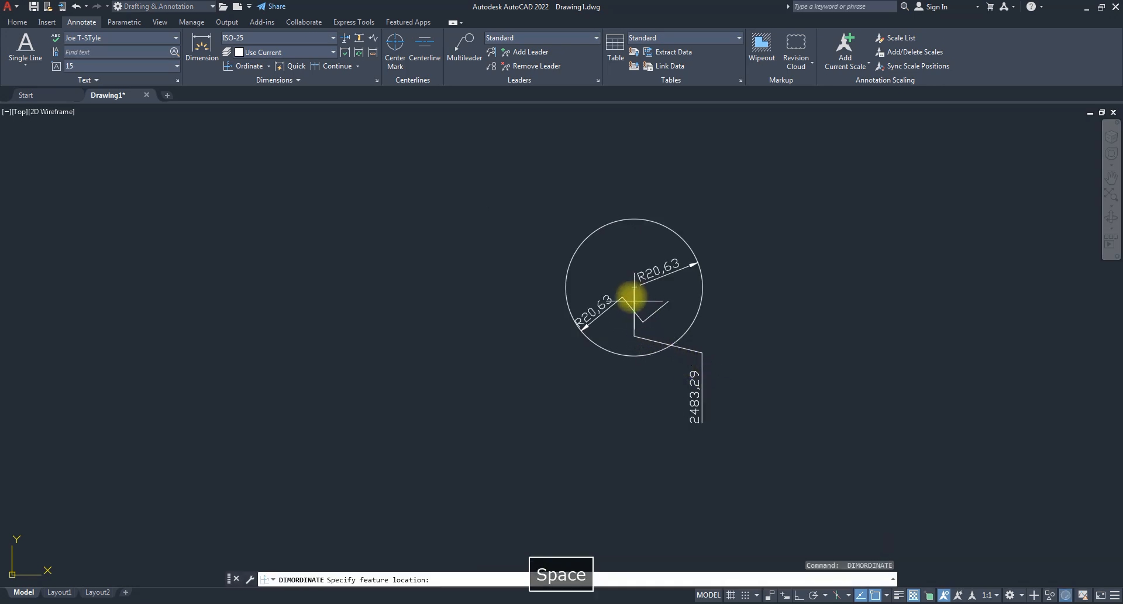
click(634, 286)
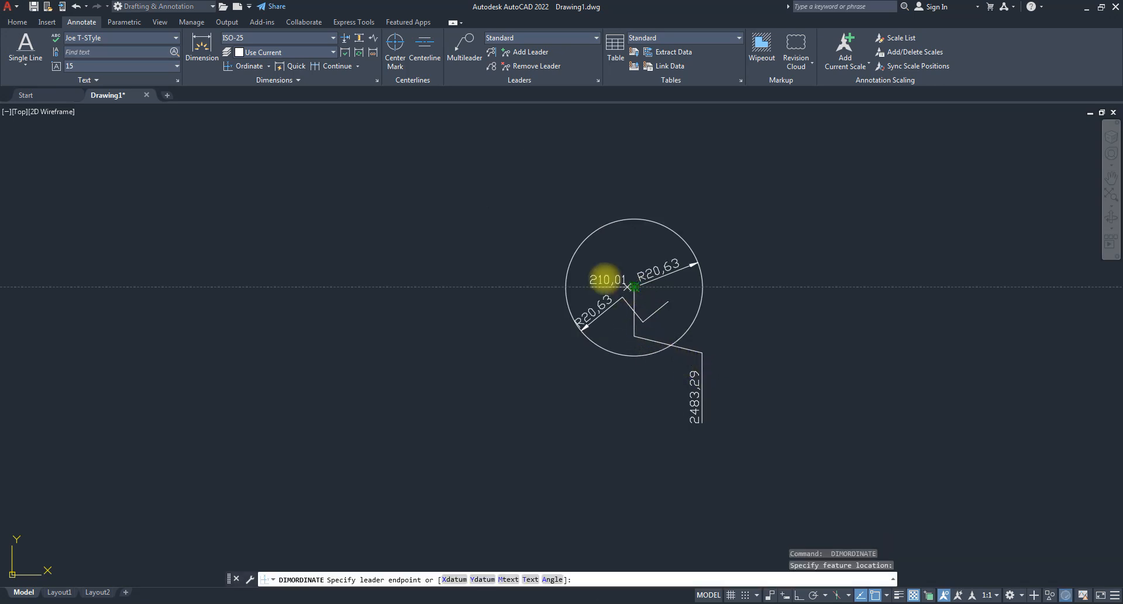
click(530, 270)
scroll(578, 304, up, 2)
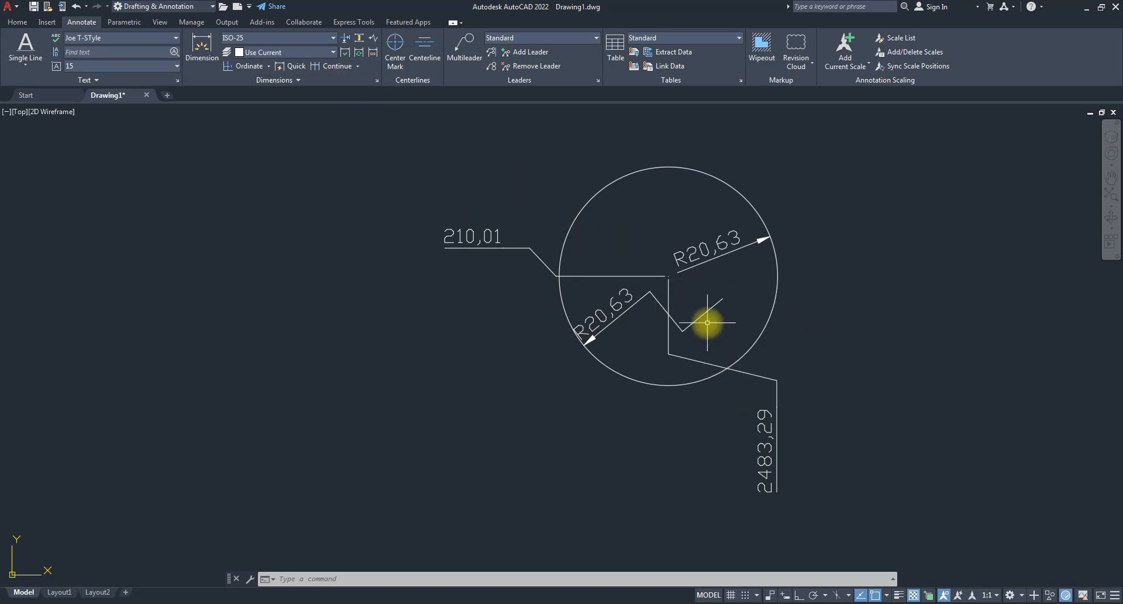
- Delete the radius, jogged and both ordinate dimensions from the circle
click(721, 345)
click(634, 241)
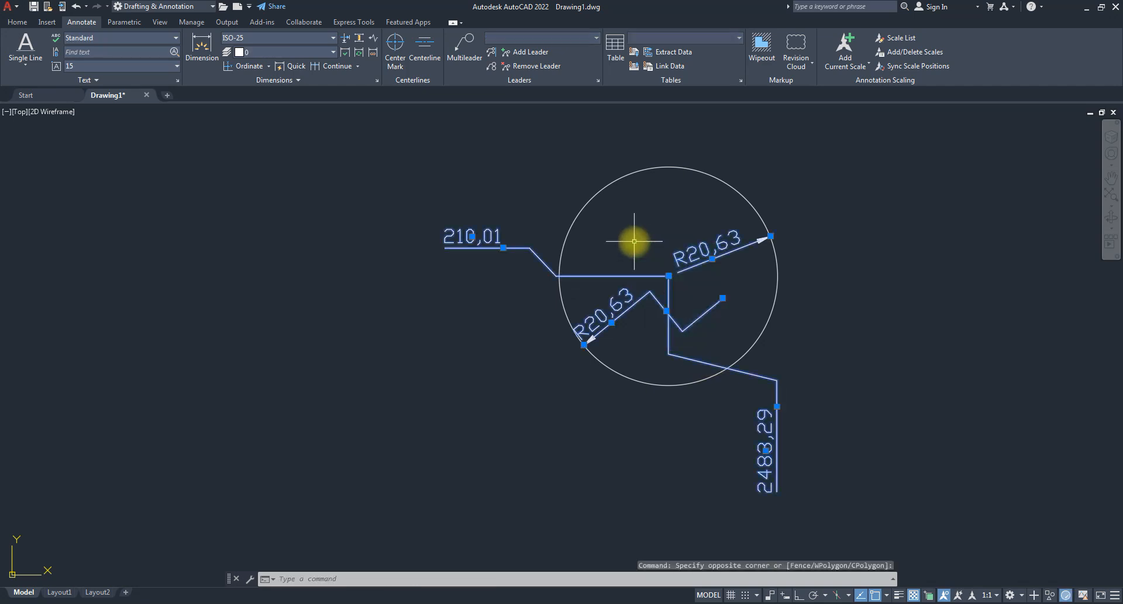
key(Delete)
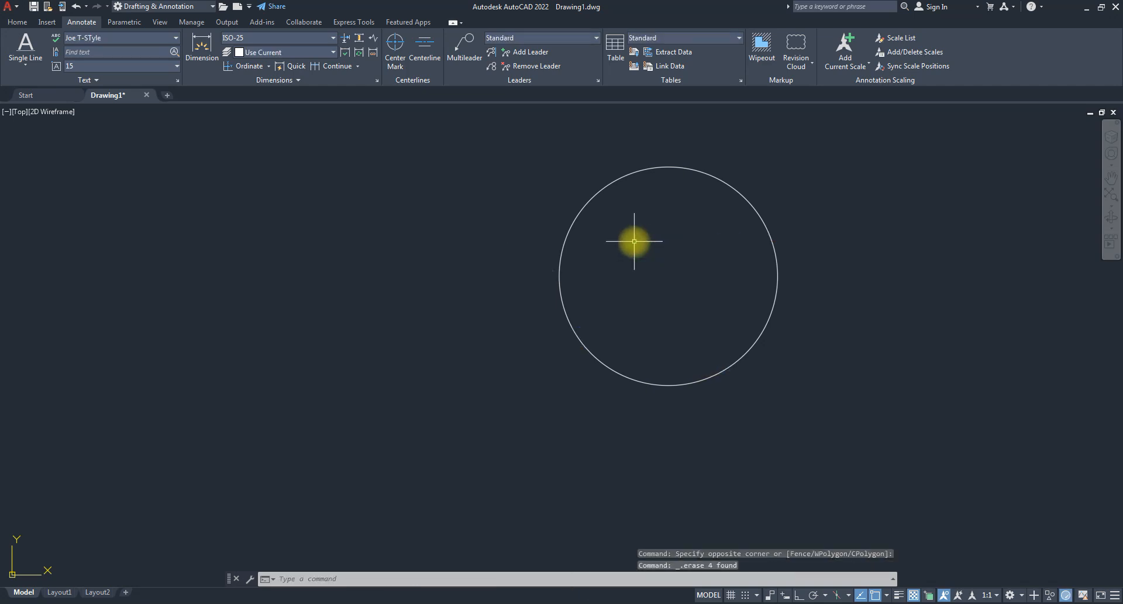
- Delete the radius and diameter dimensions from the large arc
scroll(509, 284, down, 8)
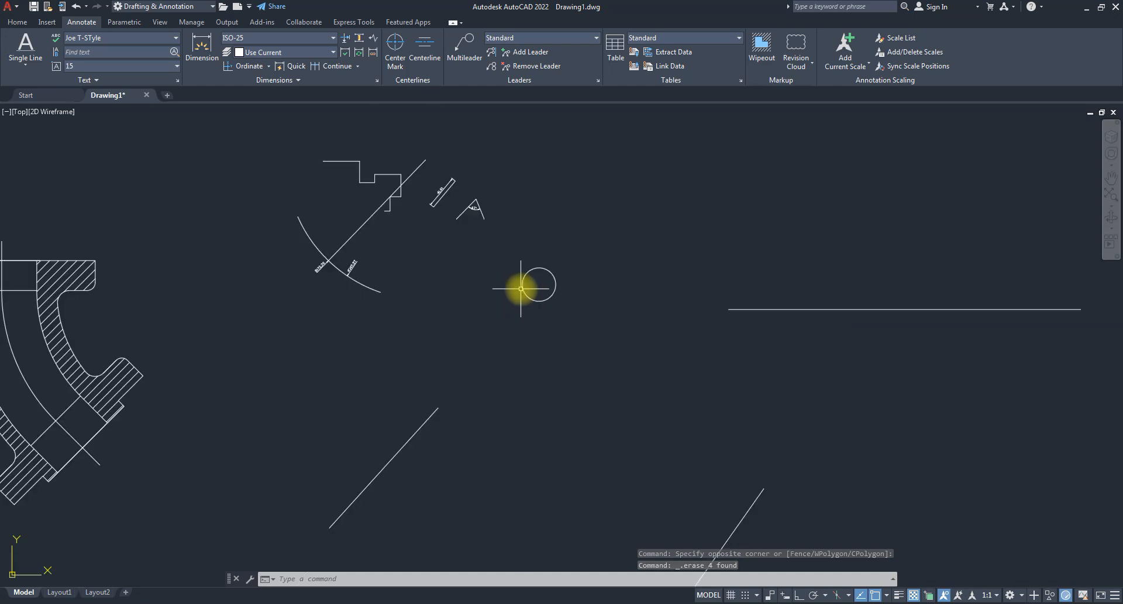
scroll(397, 168, up, 4)
click(313, 381)
click(260, 325)
key(Delete)
click(323, 431)
click(274, 388)
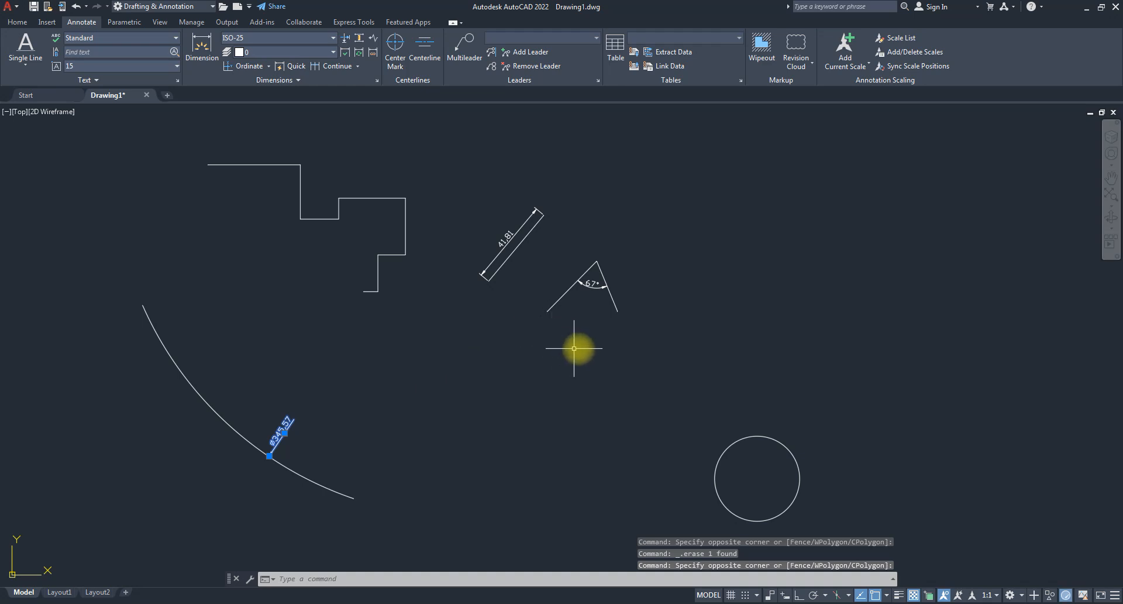
key(Delete)
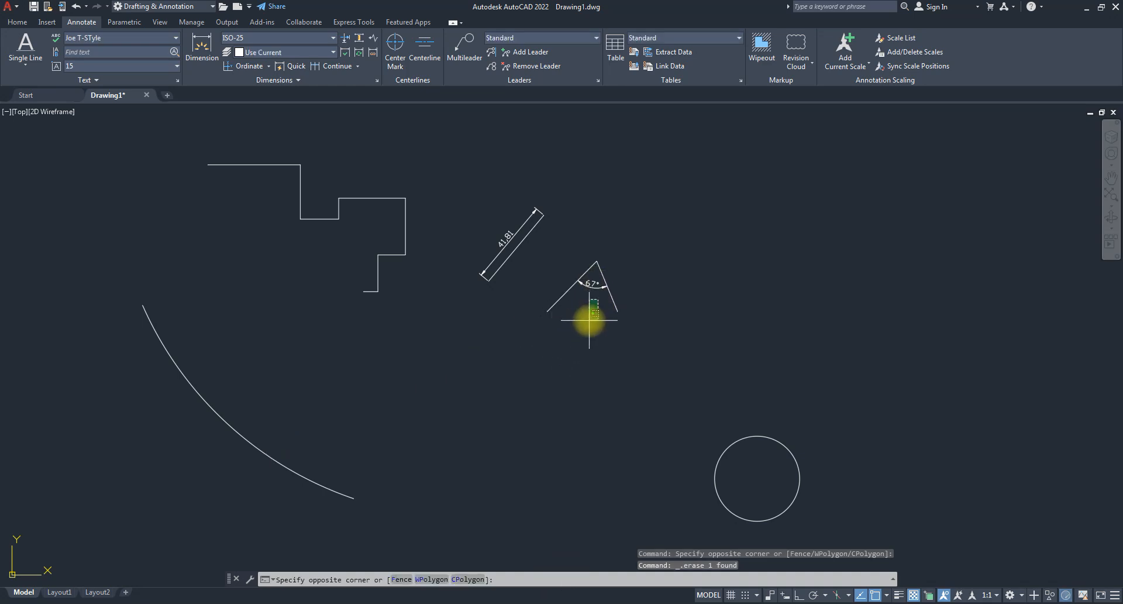
click(591, 318)
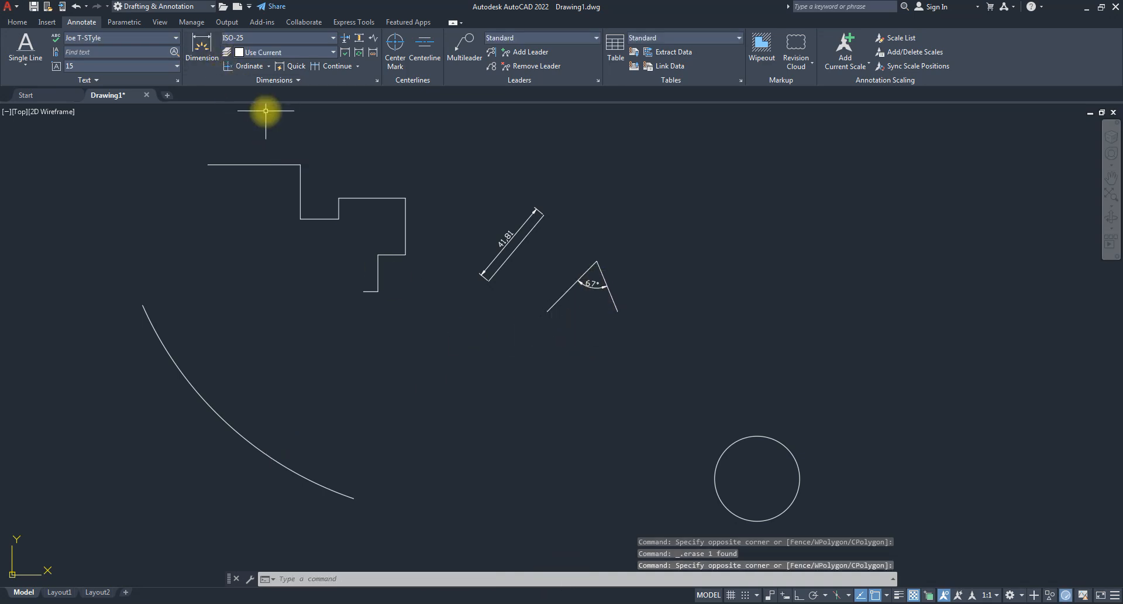
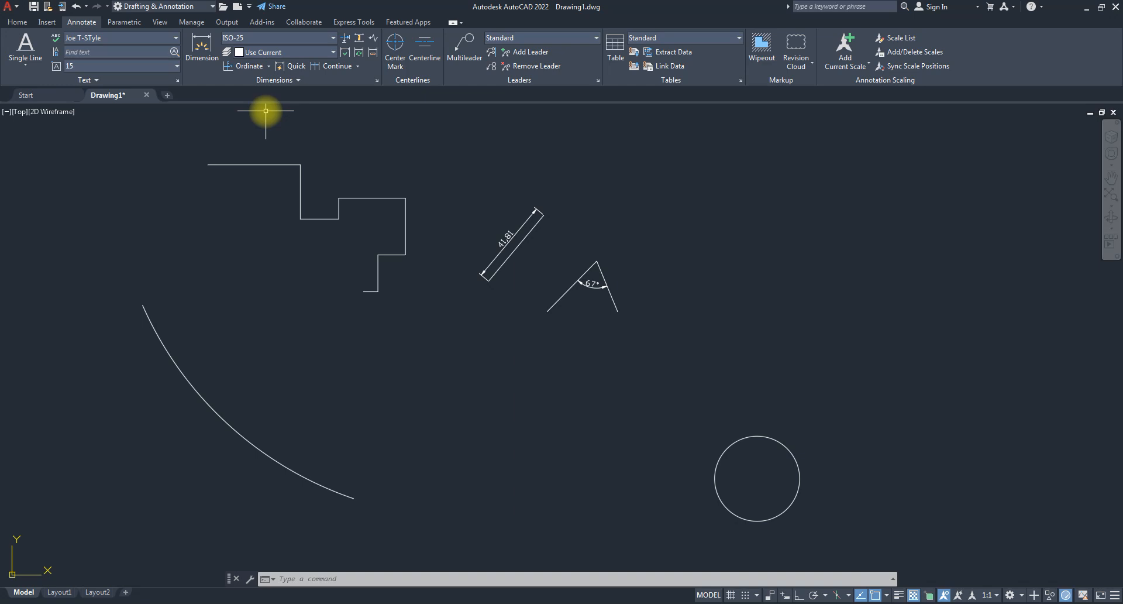
text(DIM)
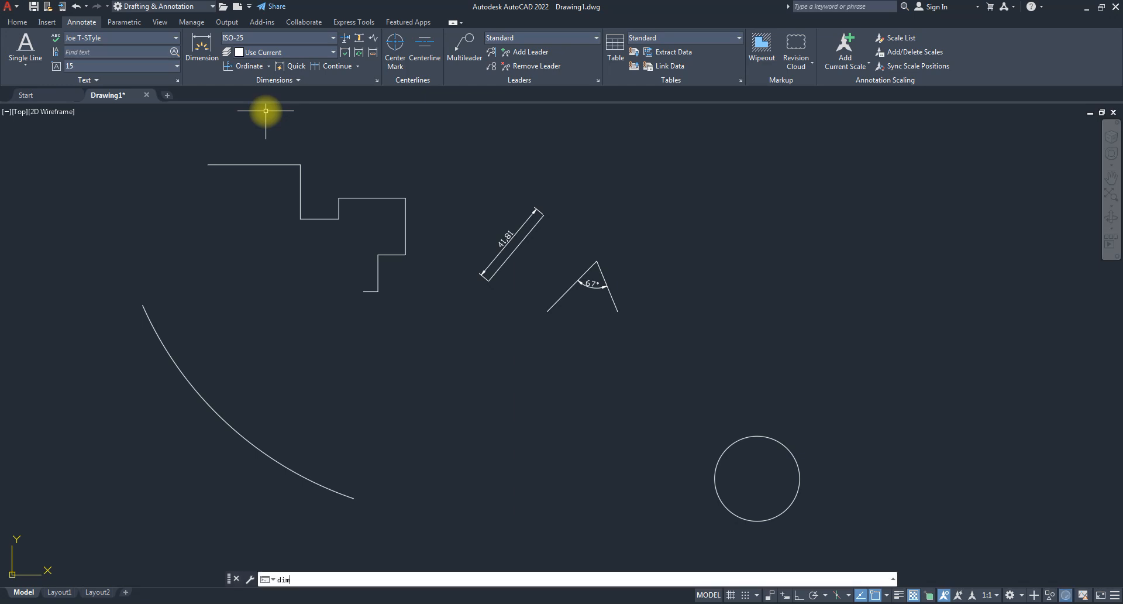
key(Return)
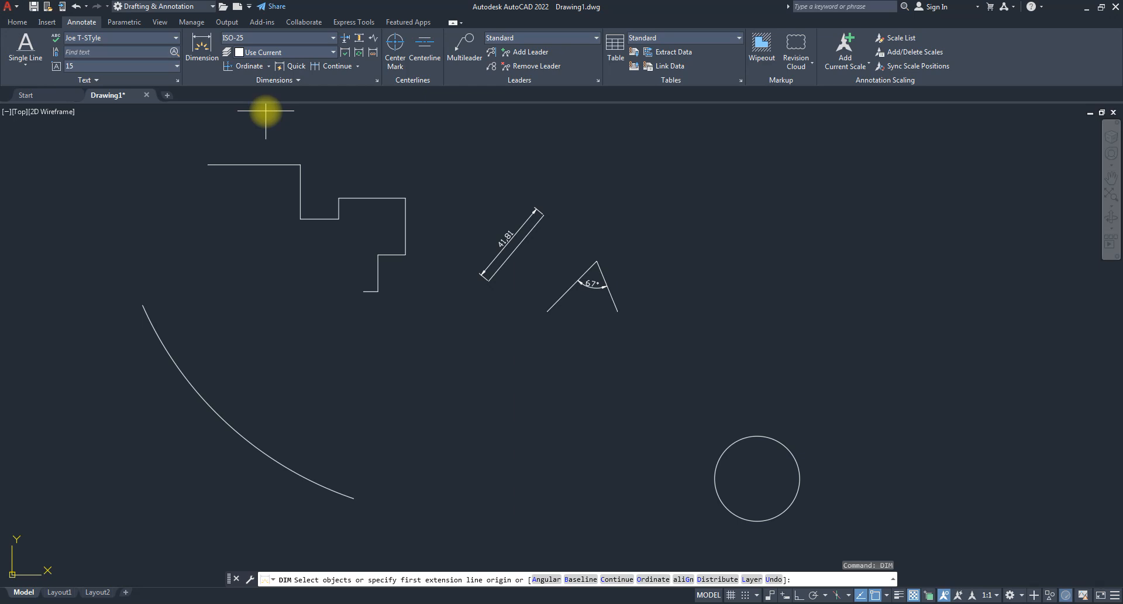
key(Escape)
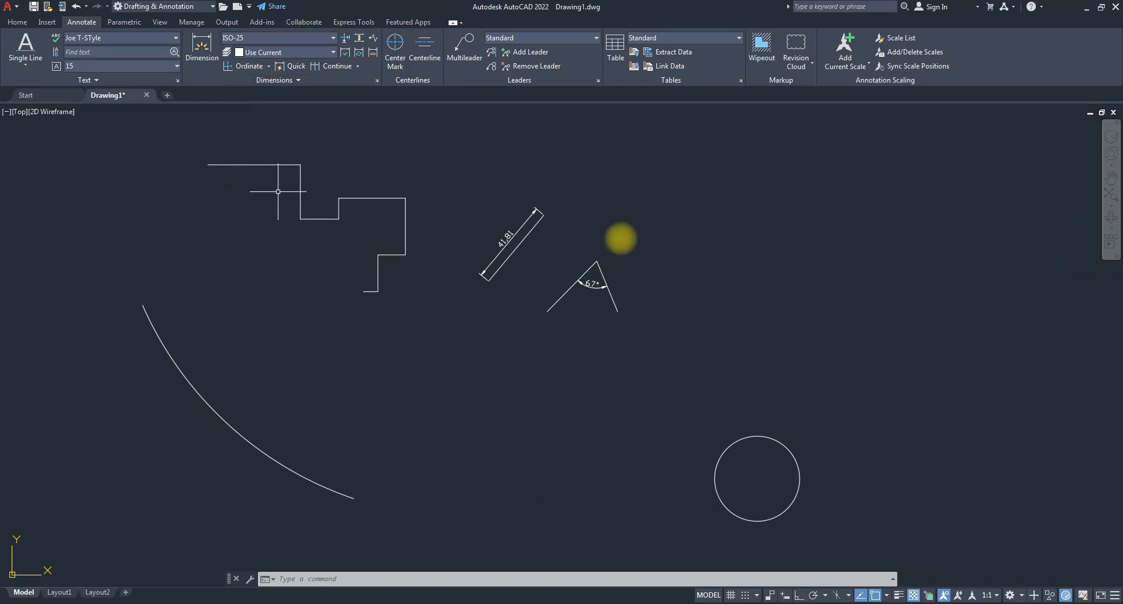
- Dimension the top horizontal segment of the stepped polyline with the DIM command, placing the dimension above the segment
click(212, 51)
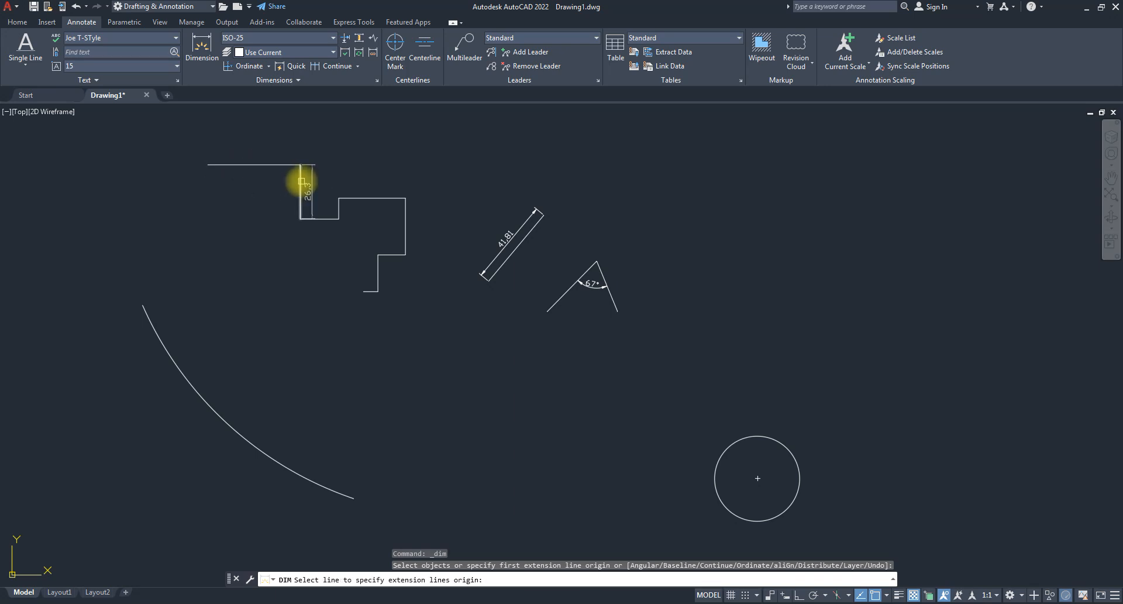
click(338, 209)
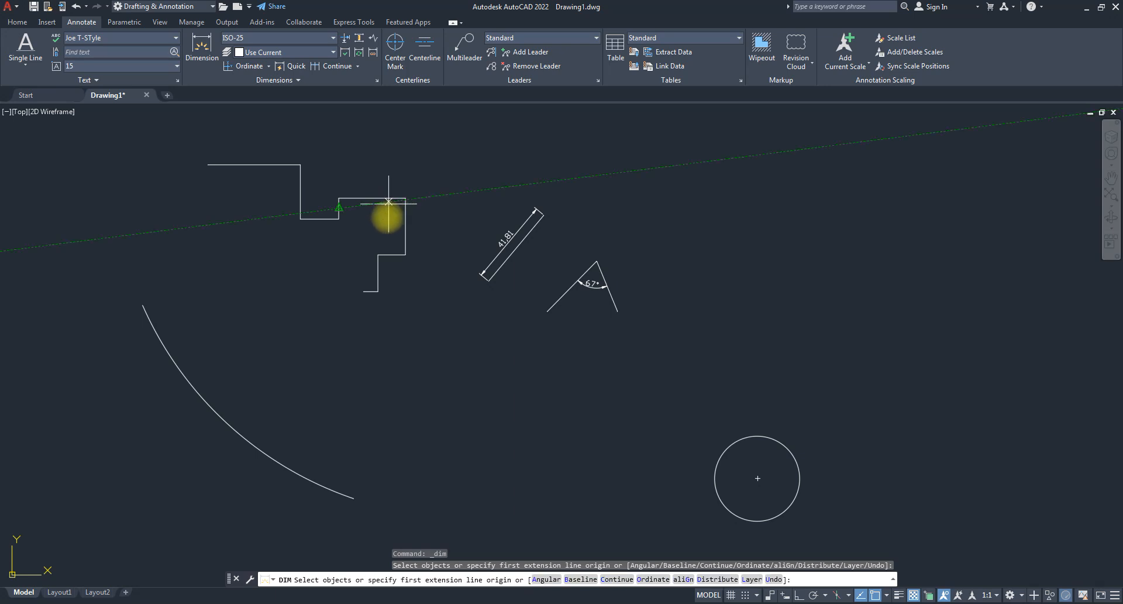
scroll(383, 196, up, 2)
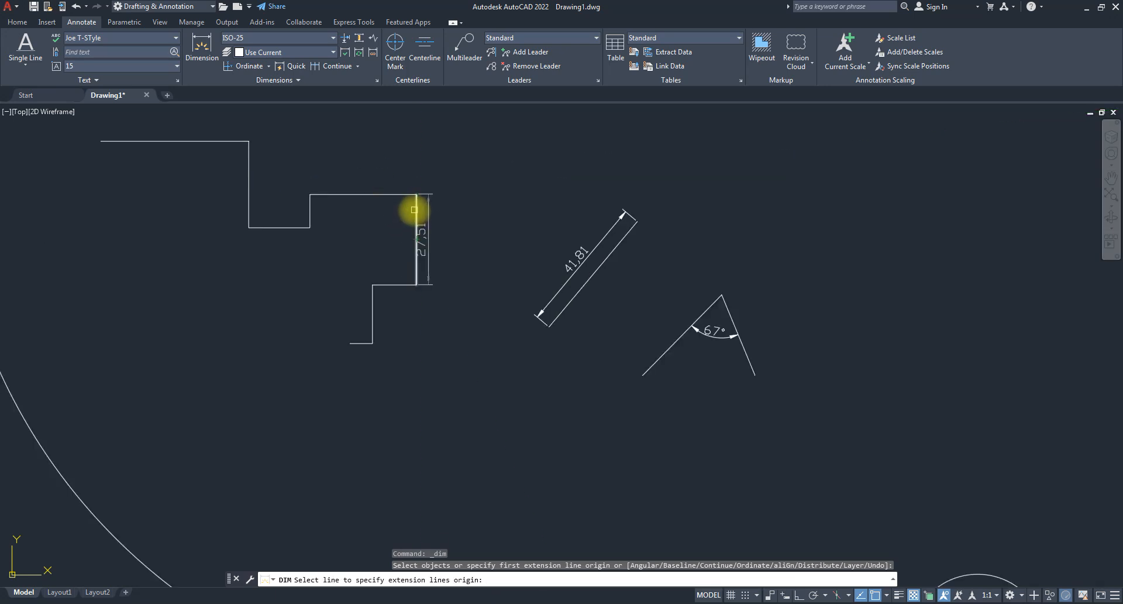
scroll(415, 211, up, 2)
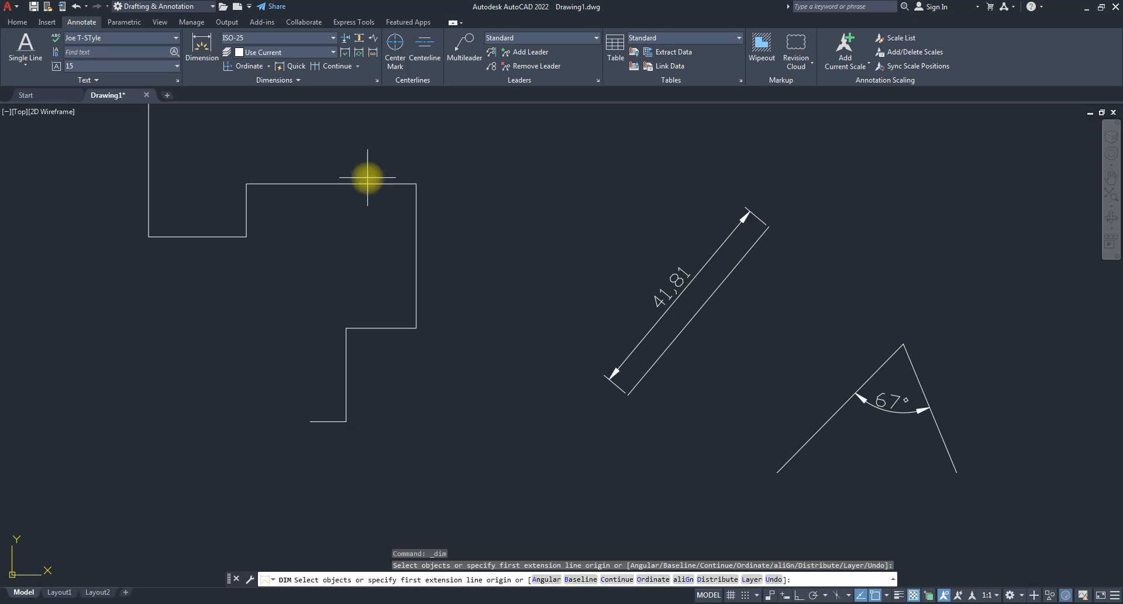
scroll(409, 198, down, 3)
scroll(318, 179, up, 3)
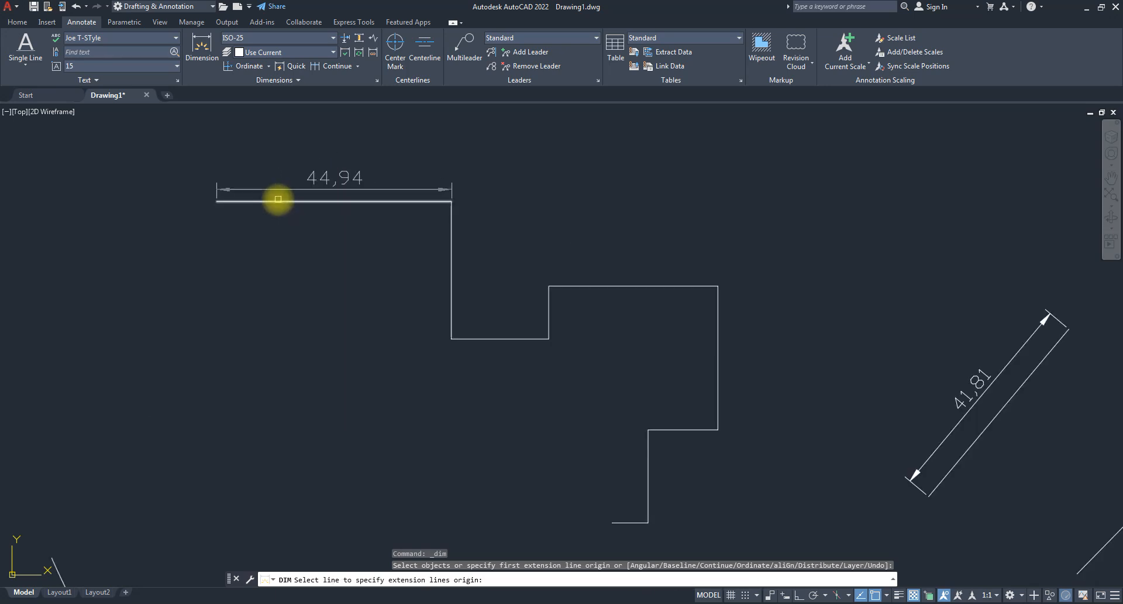
click(278, 199)
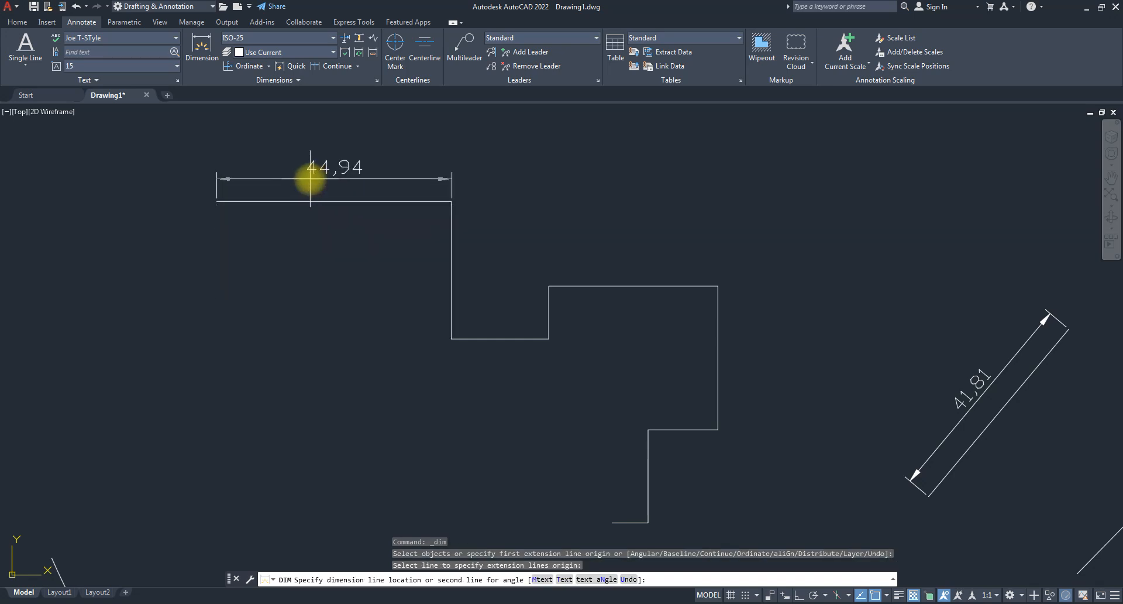
click(310, 180)
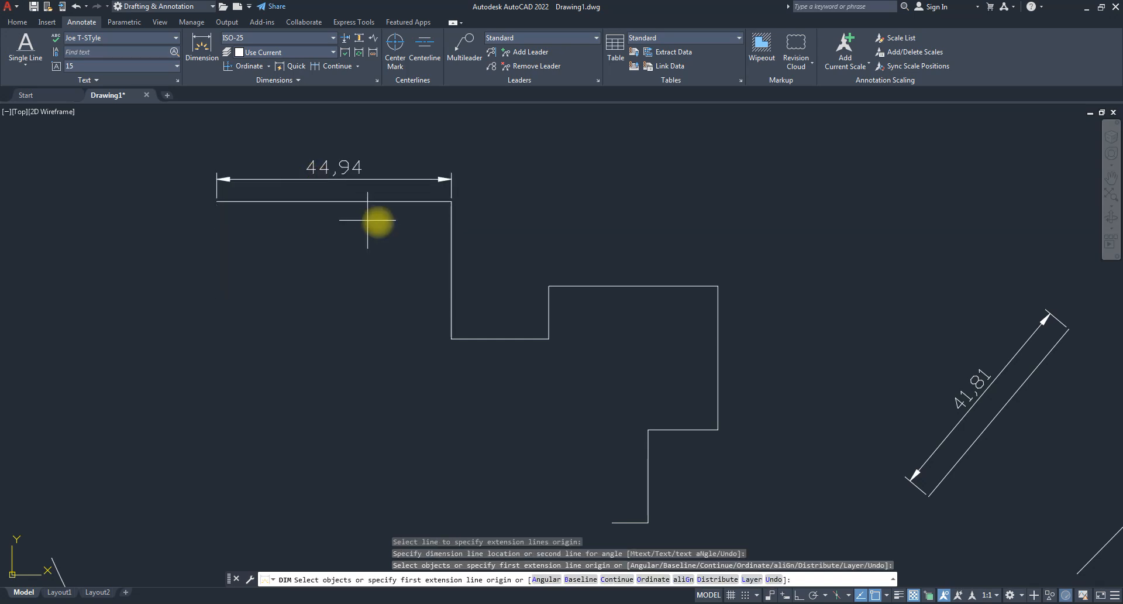
- Dimension the adjoining vertical segment on its right side and the short horizontal segment at its foot from below
click(452, 237)
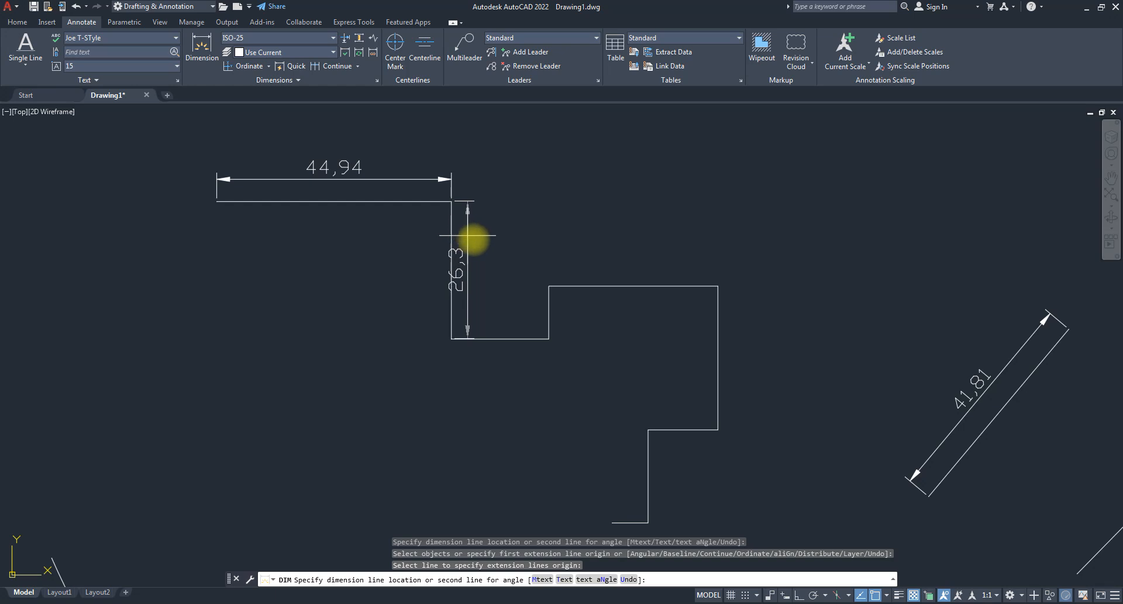
click(474, 248)
click(527, 338)
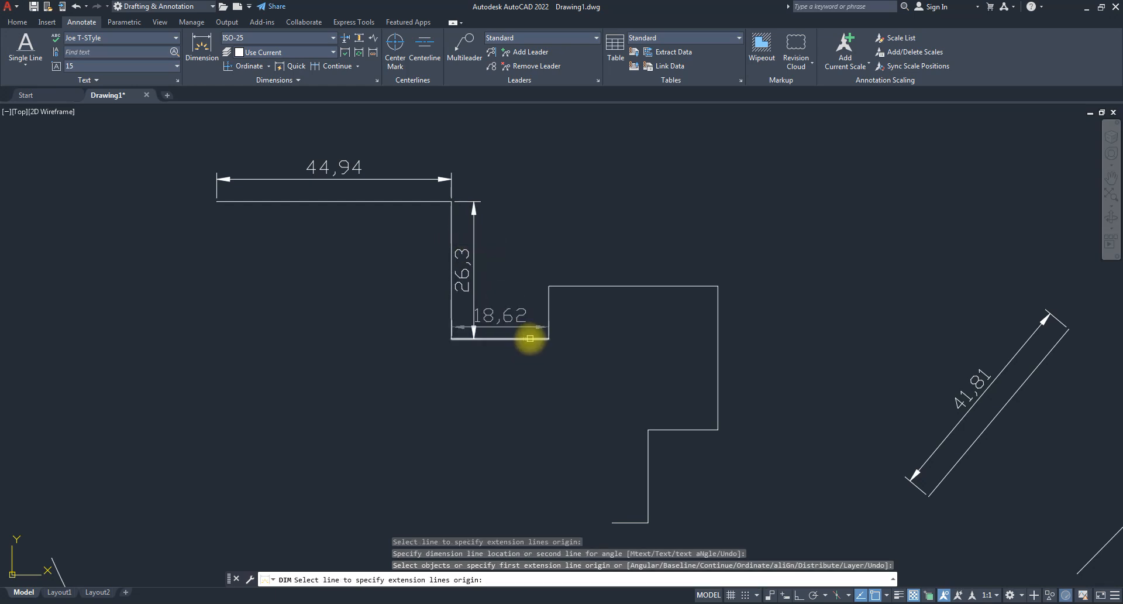
click(530, 338)
click(521, 350)
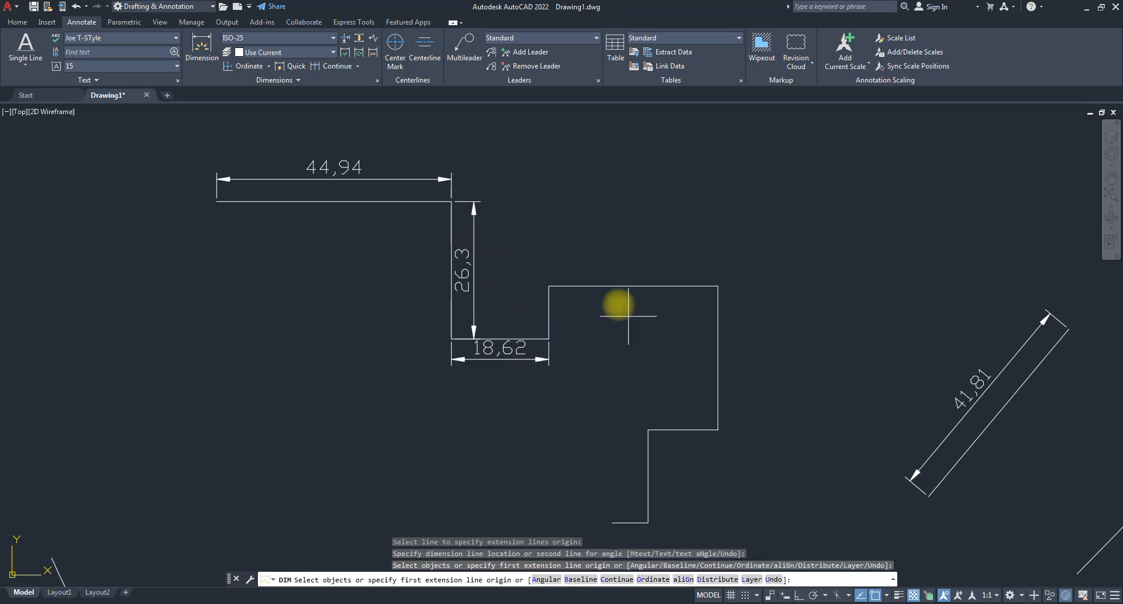
- Dimension the raised horizontal segment after the polyline's notch with the DIM command, placing the dimension above the segment
click(604, 284)
click(603, 286)
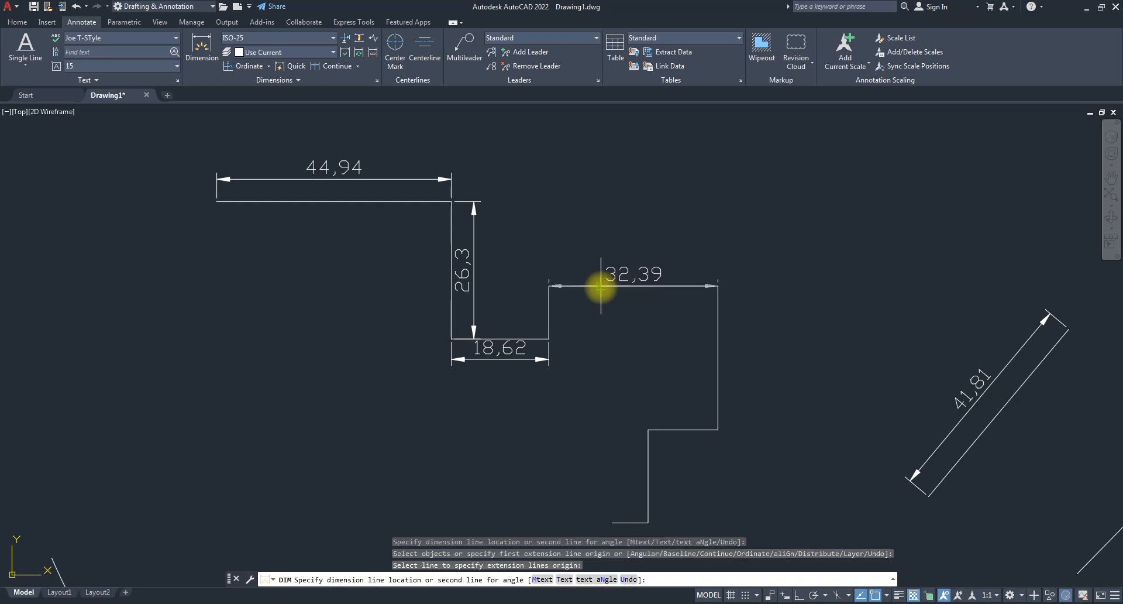
click(595, 269)
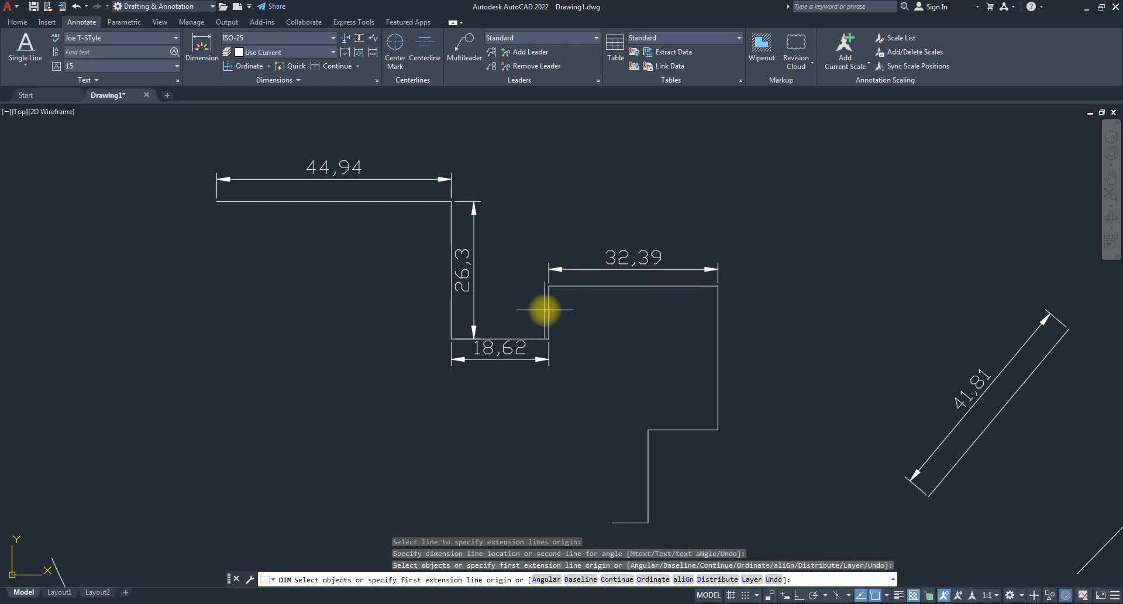
key(Escape)
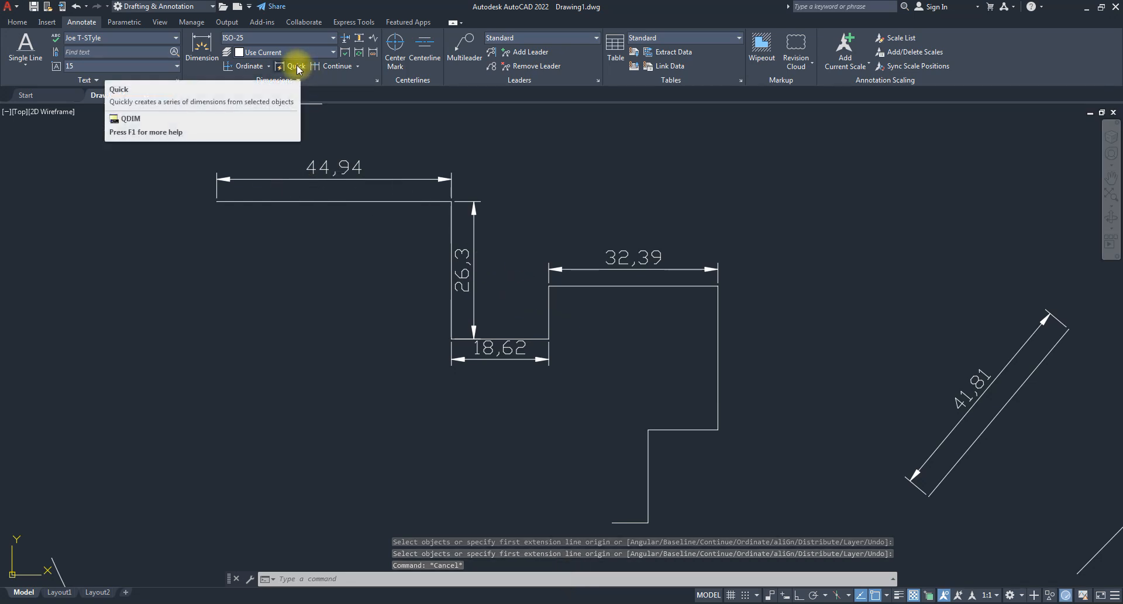
scroll(301, 218, down, 3)
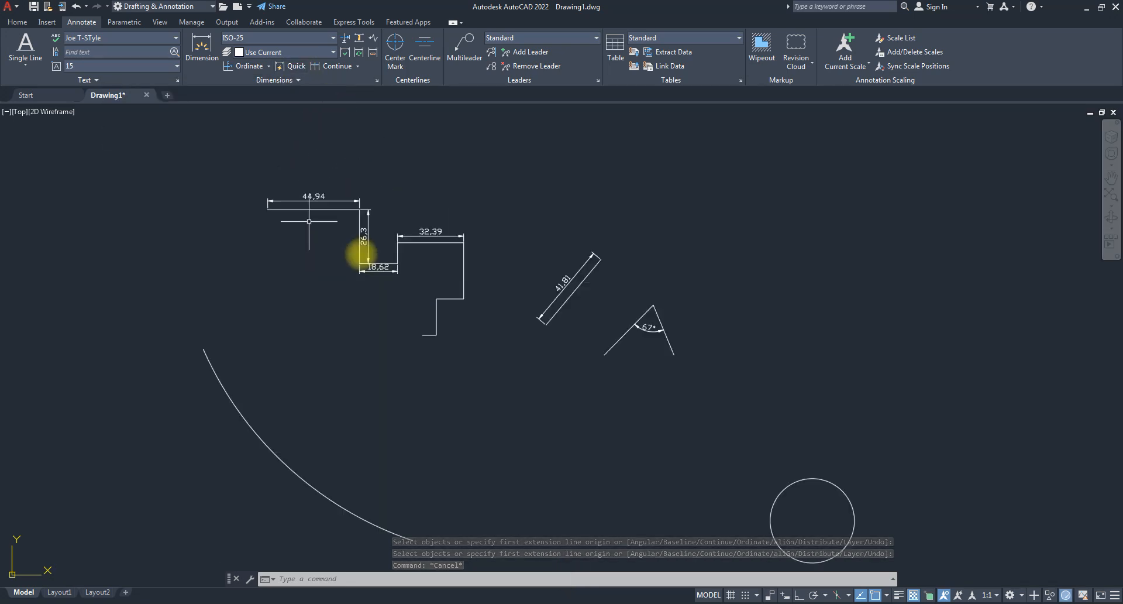
click(202, 48)
scroll(590, 342, up, 2)
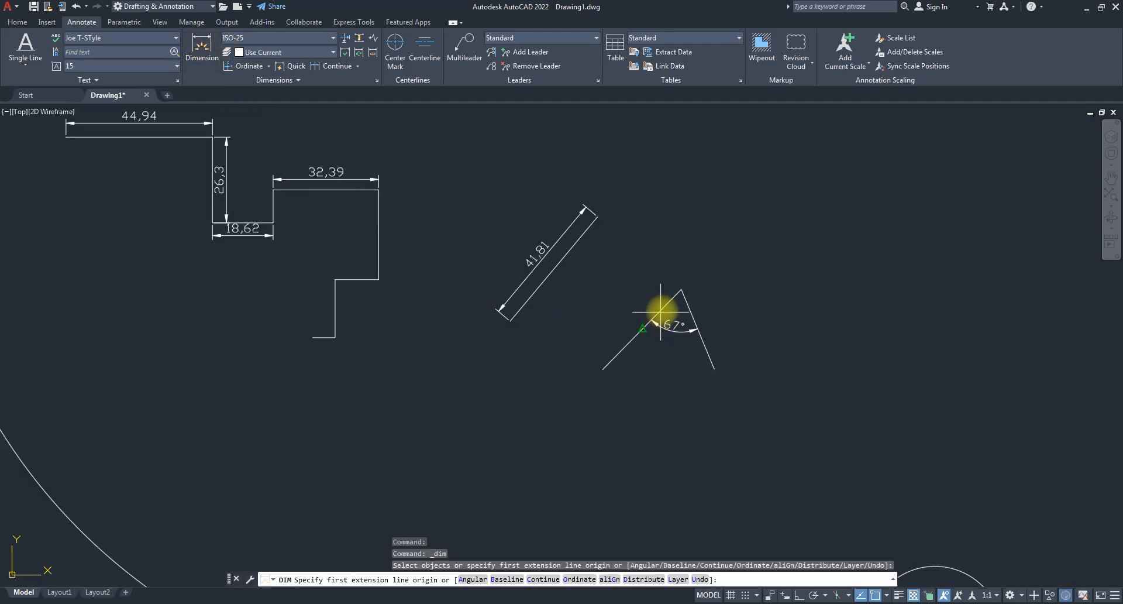
scroll(662, 307, up, 5)
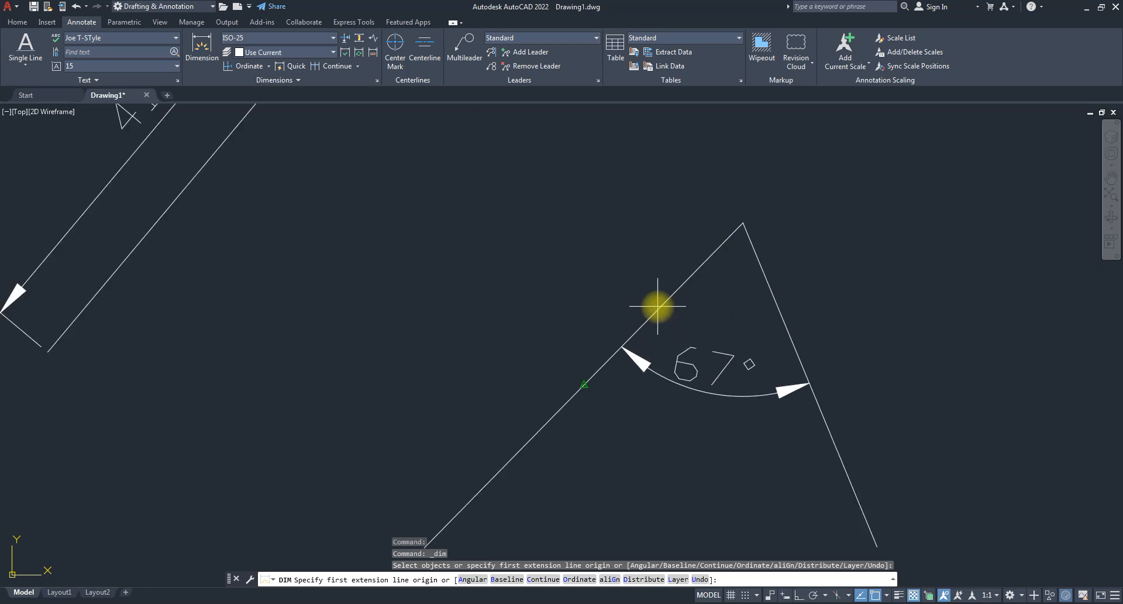
click(659, 306)
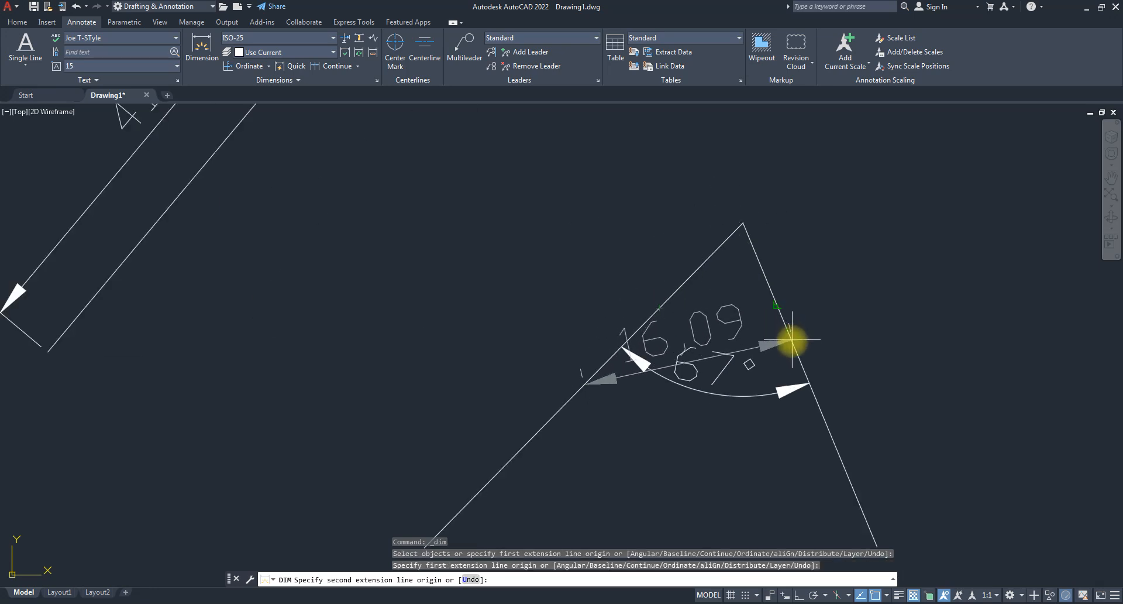
click(822, 409)
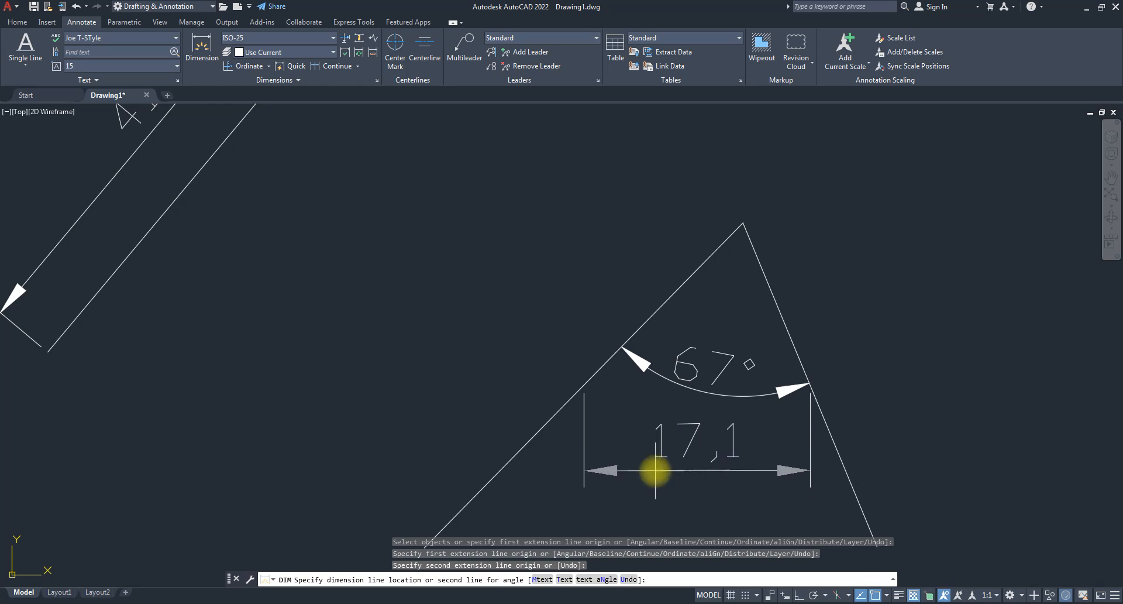
key(Escape)
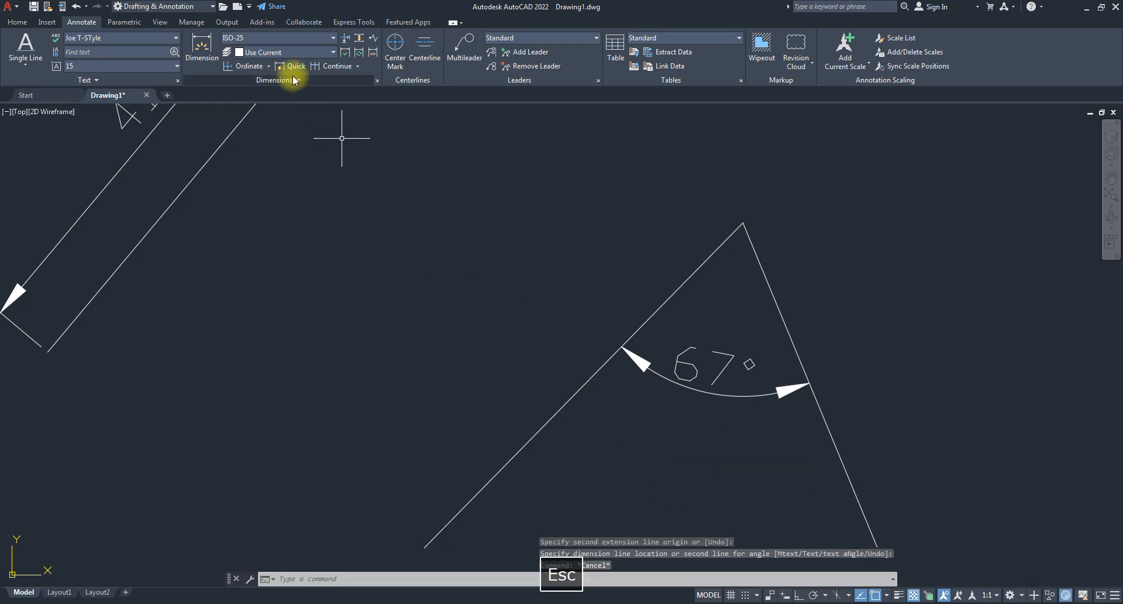
click(290, 67)
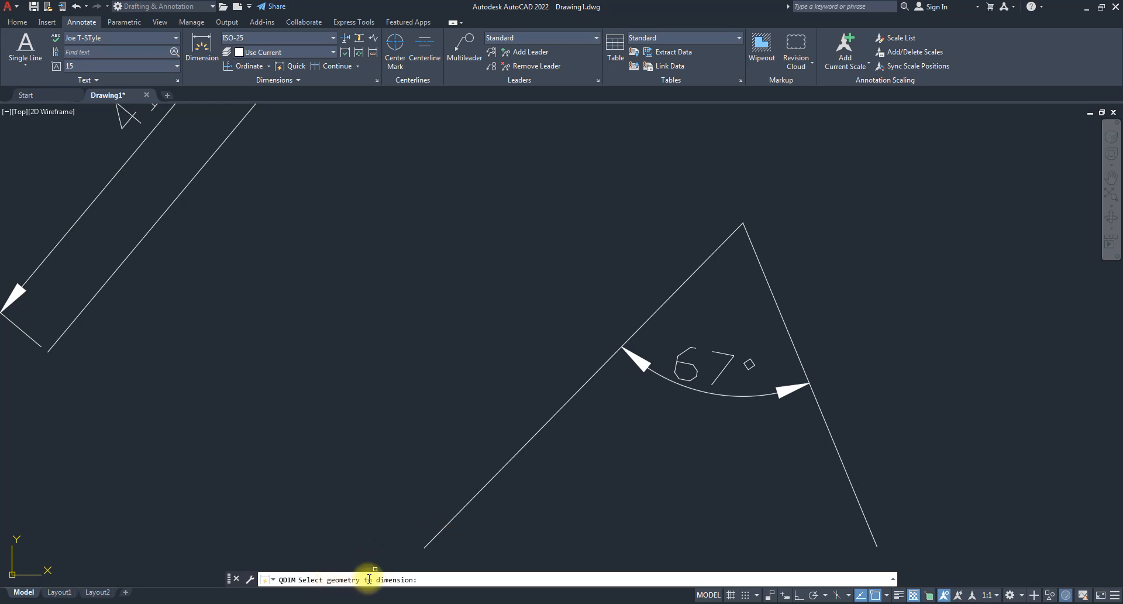
scroll(491, 394, down, 2)
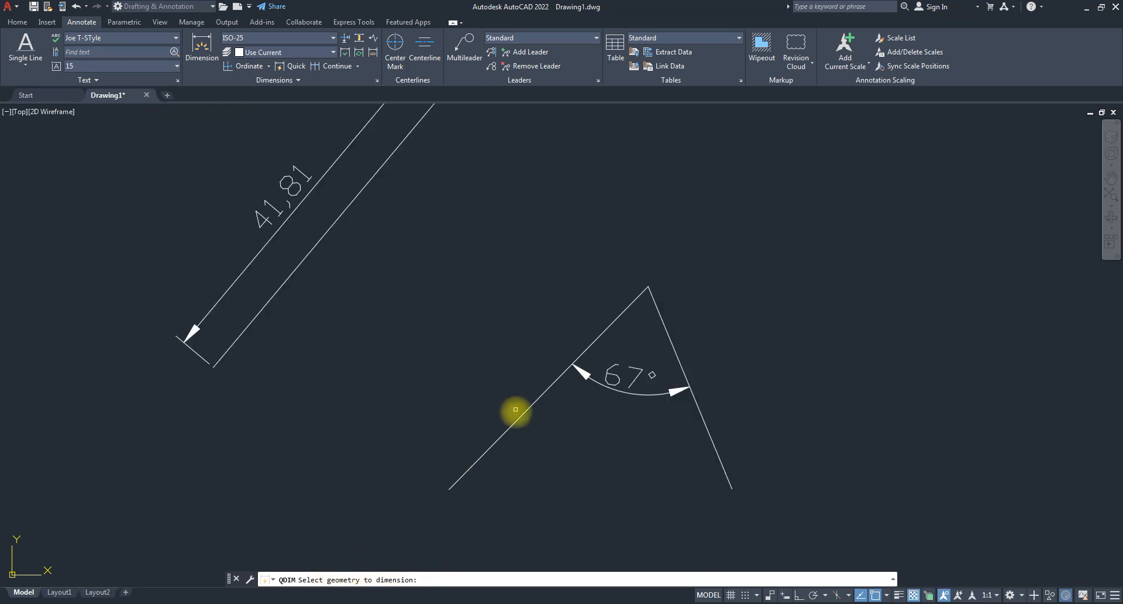
click(519, 417)
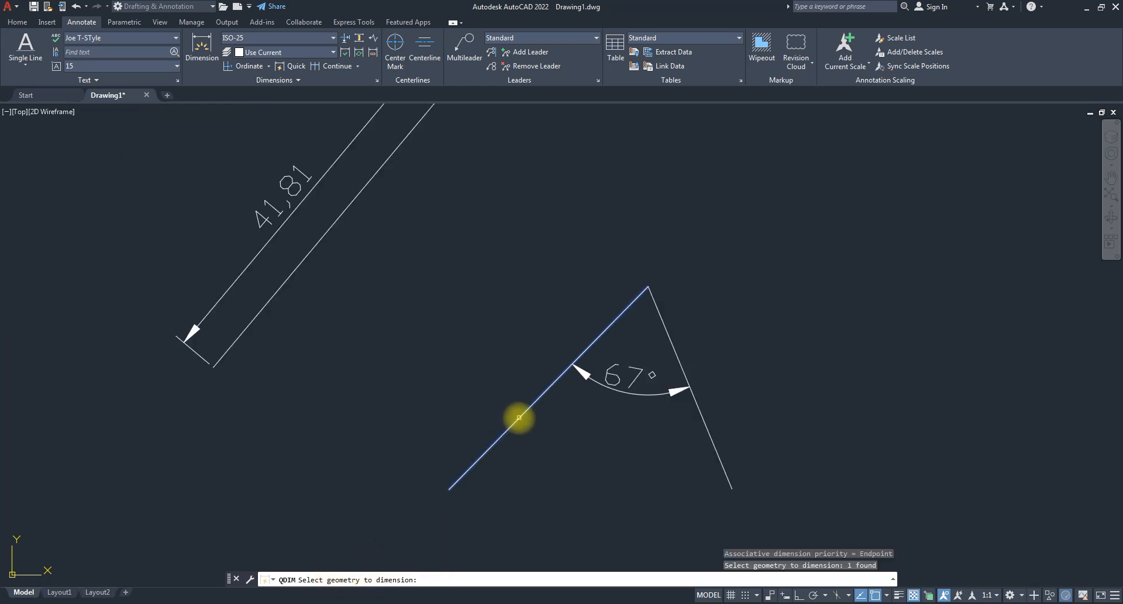
scroll(550, 415, down, 4)
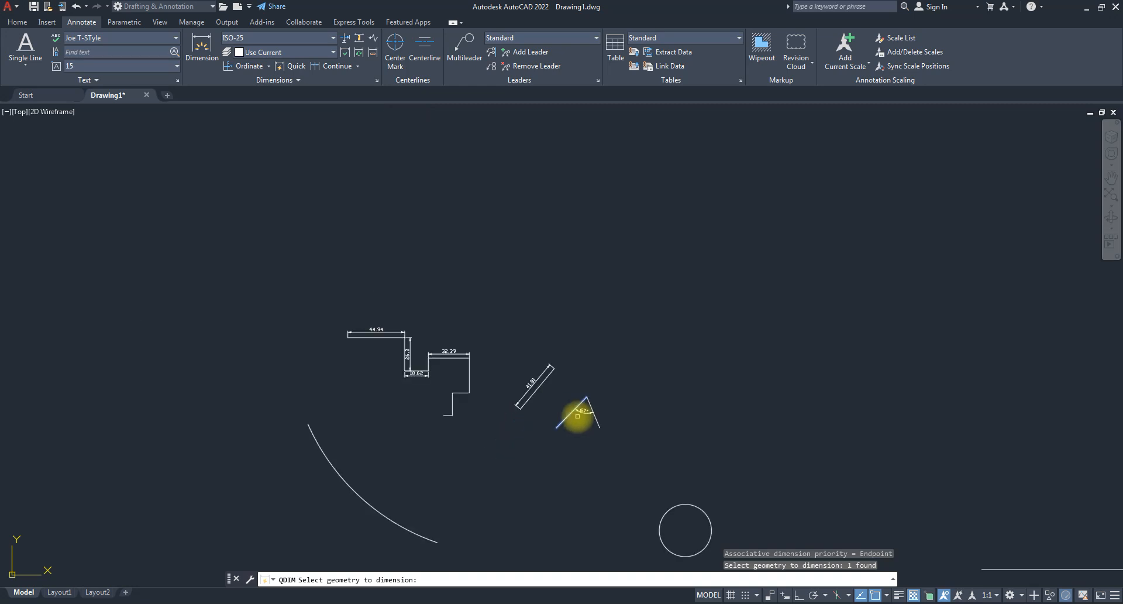
key(Escape)
- Delete all linear dimensions on the stepped polyline, the aligned dimension on the slanted line and the angular dimension between the two angled lines
scroll(573, 412, up, 2)
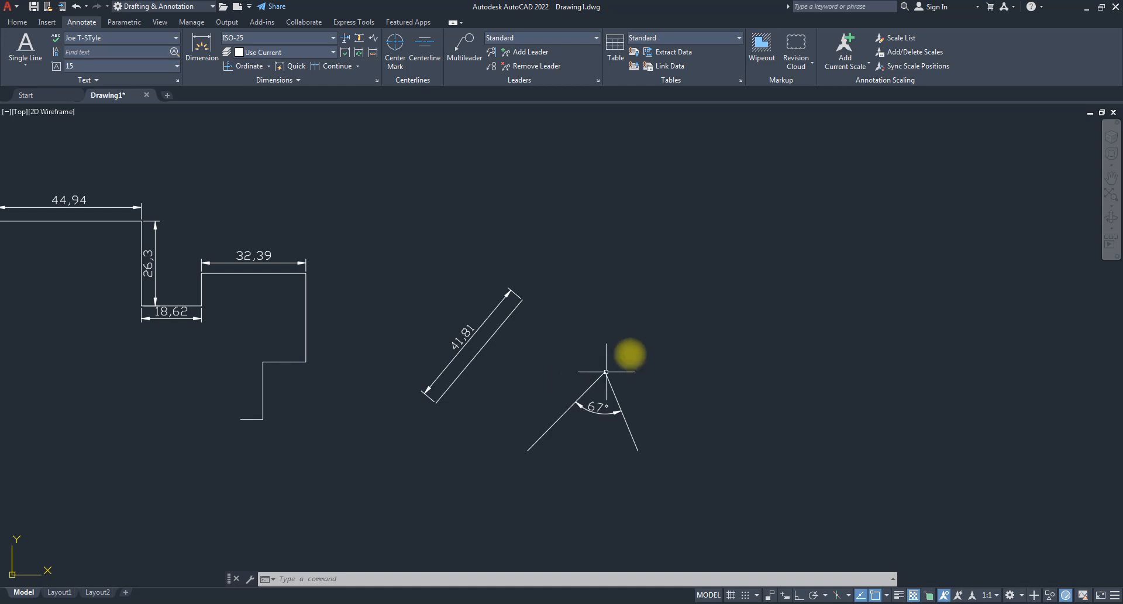
scroll(602, 363, down, 3)
scroll(461, 310, up, 5)
click(405, 310)
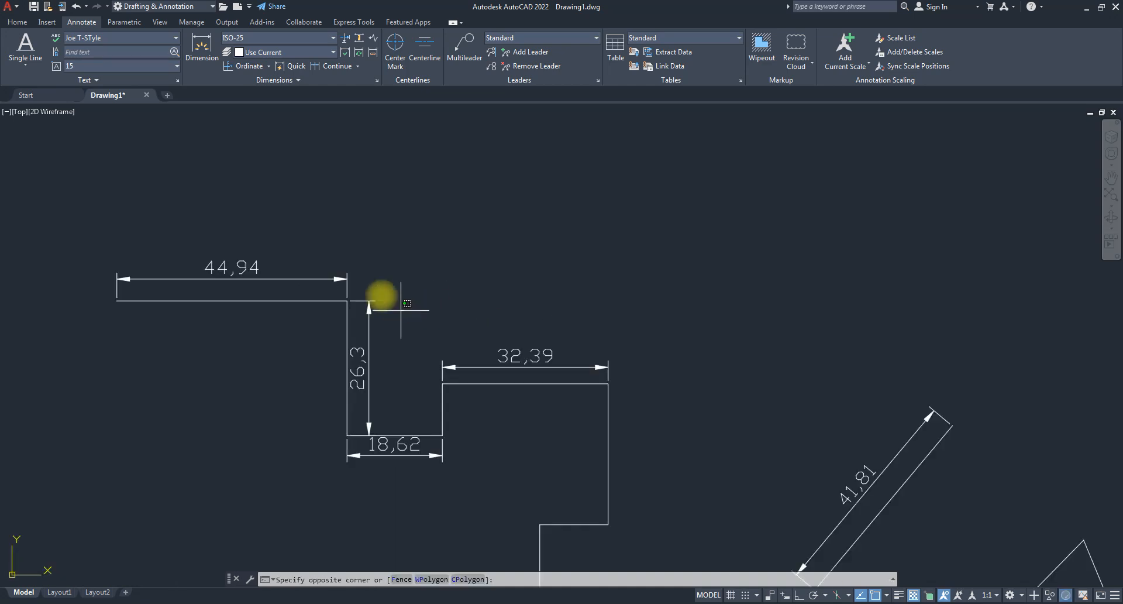
click(364, 277)
click(369, 283)
click(327, 261)
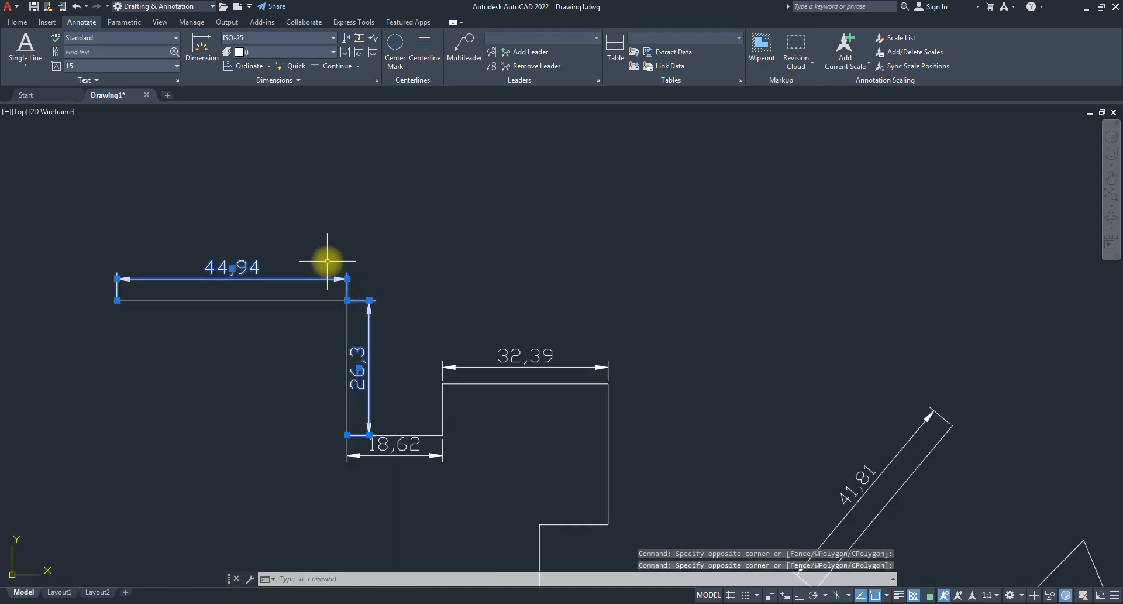
click(521, 363)
click(492, 380)
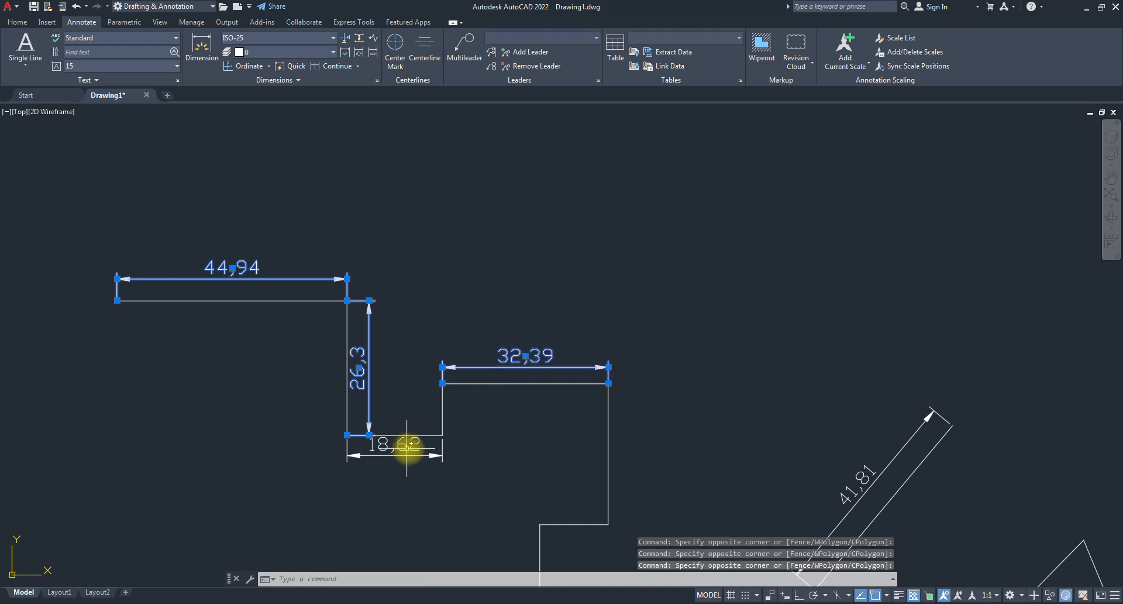
click(426, 467)
click(410, 448)
click(885, 507)
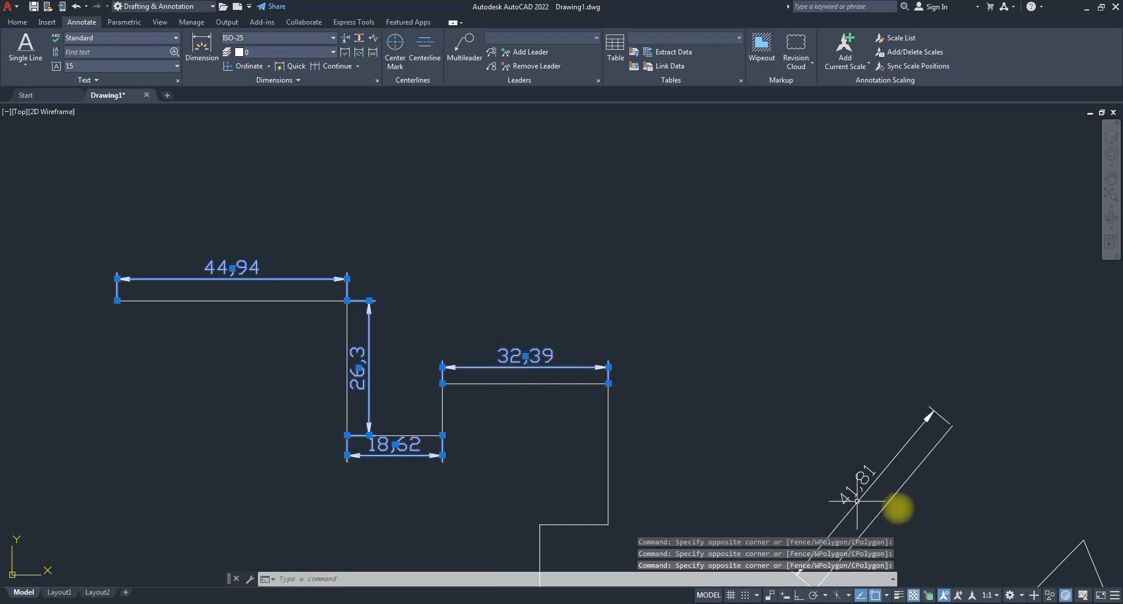
click(830, 434)
scroll(784, 415, down, 2)
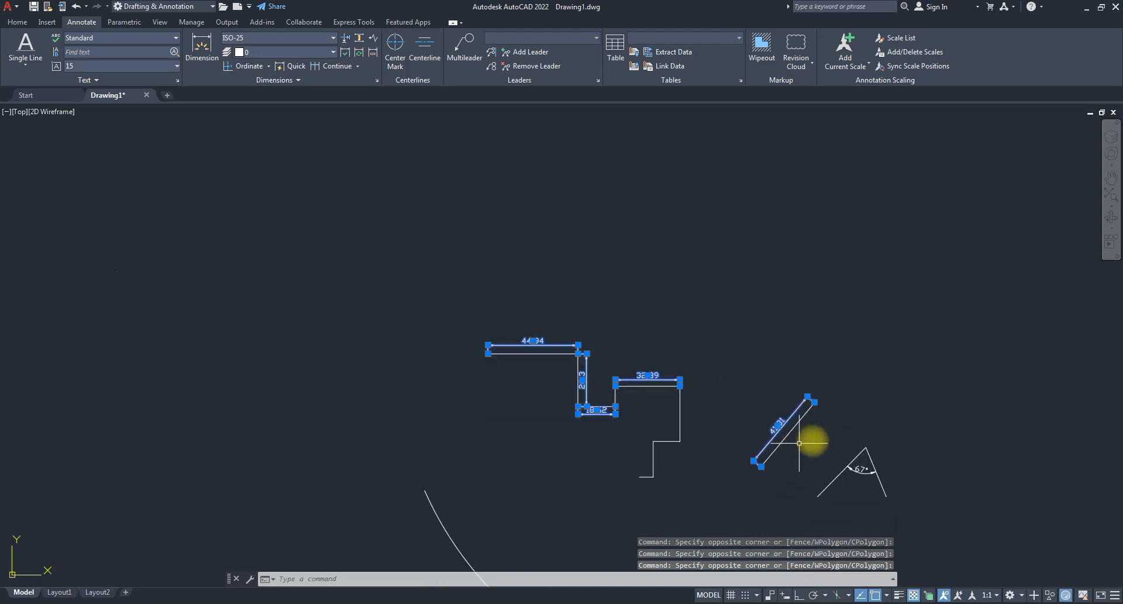
scroll(807, 446, up, 1)
click(879, 476)
click(873, 483)
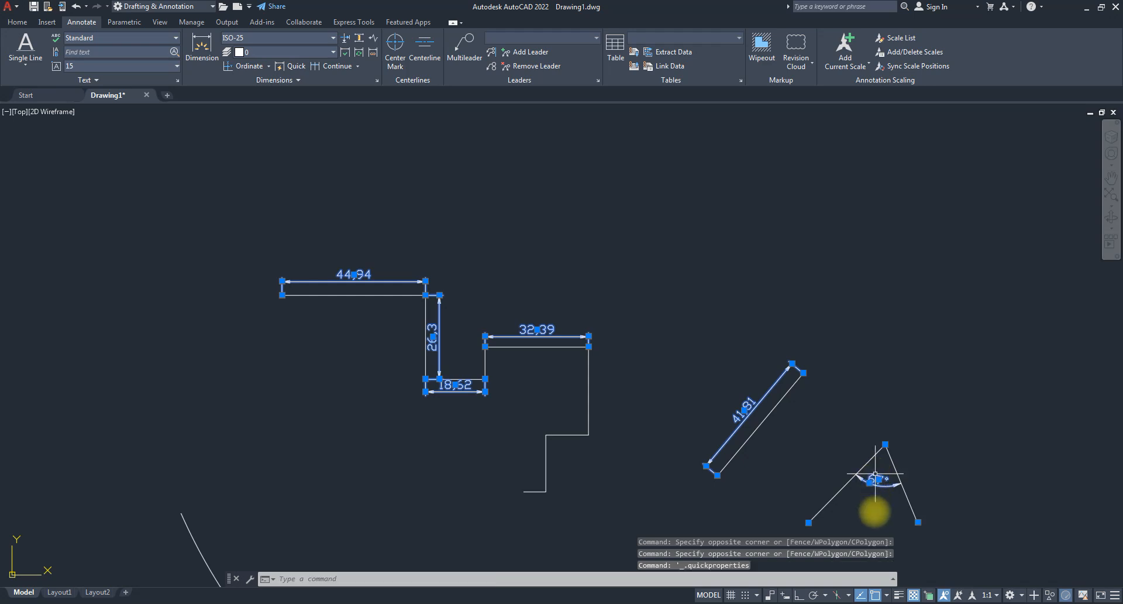
key(Delete)
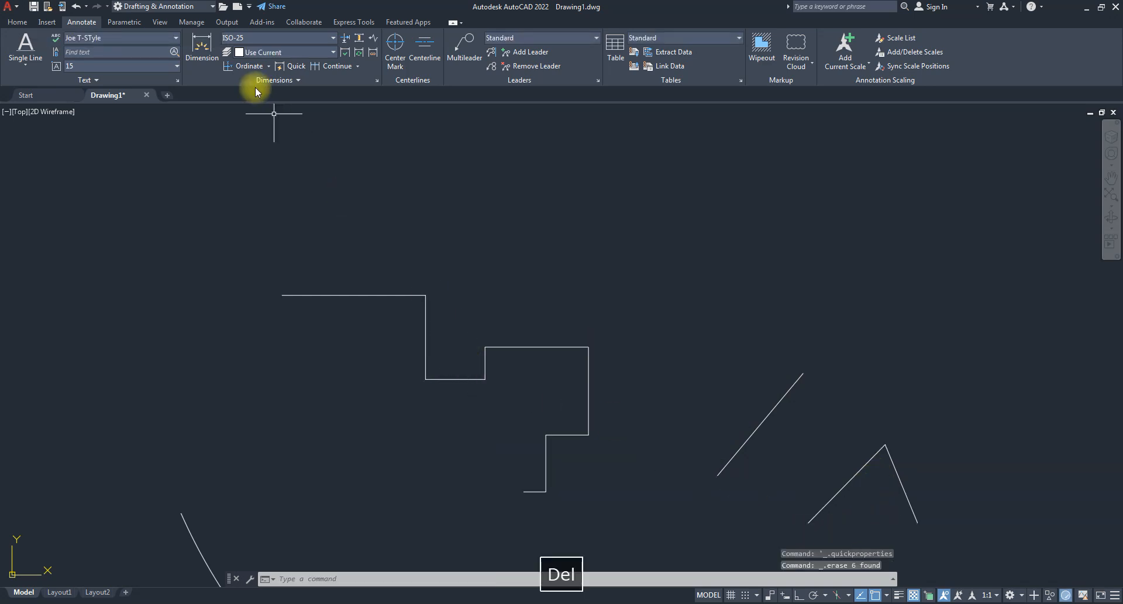
- Add a Quick Dimension to the top horizontal segment of the stepped polyline, placing it above the segment
click(282, 66)
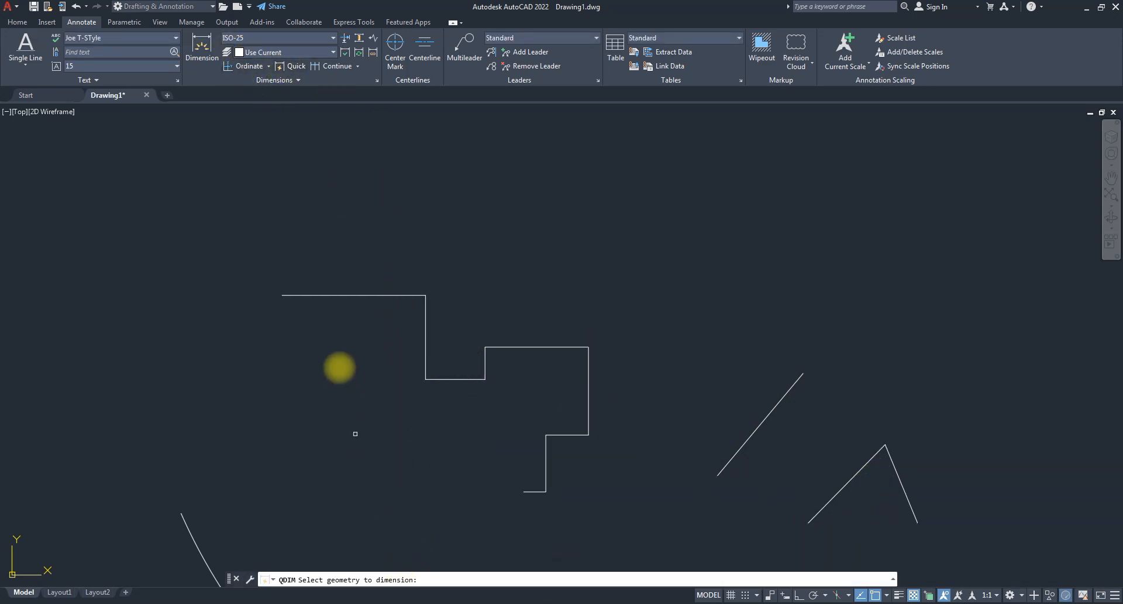
click(322, 296)
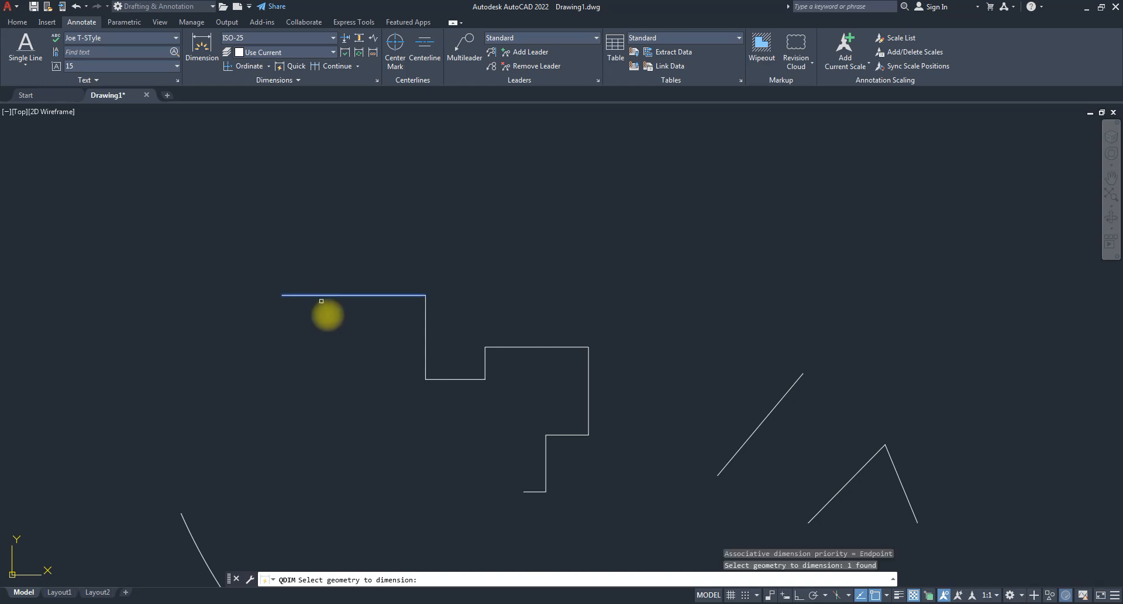
key(Return)
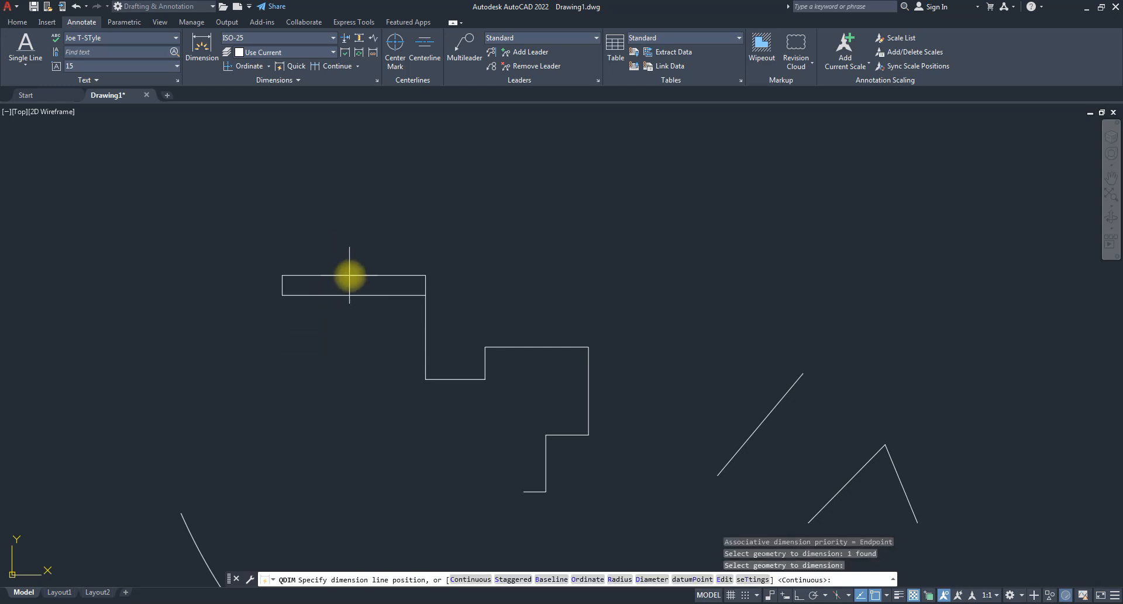
click(351, 281)
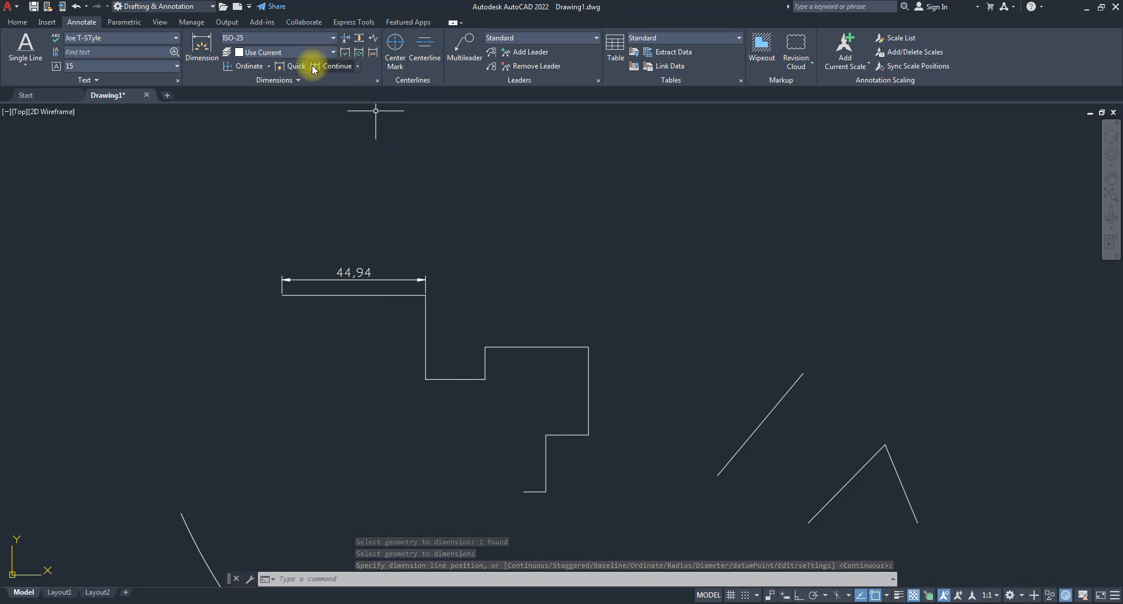
click(293, 68)
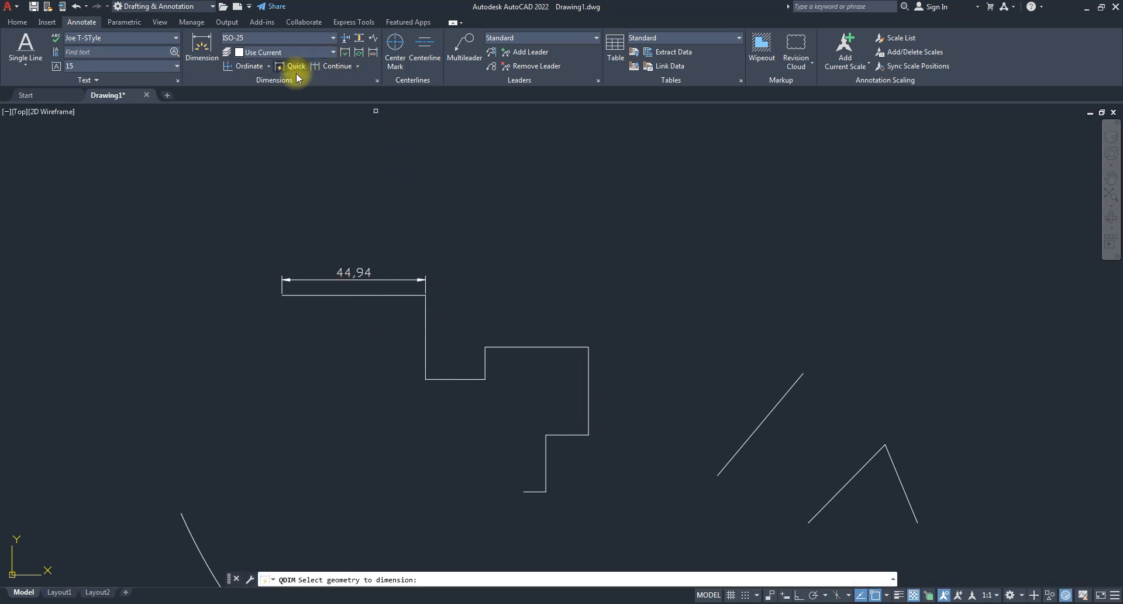
click(742, 447)
key(space)
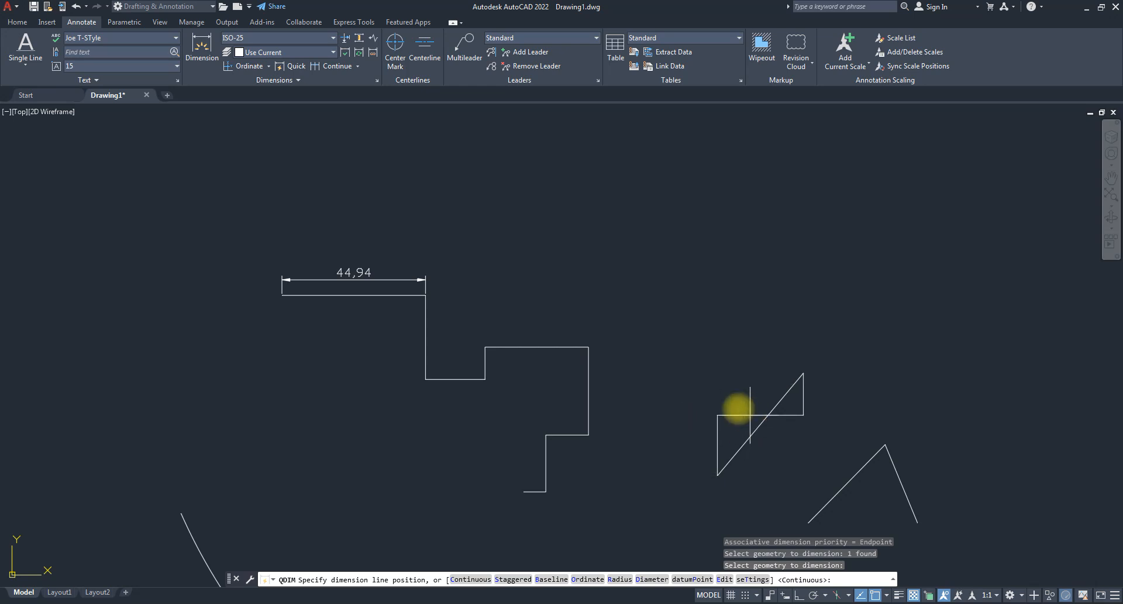
key(Escape)
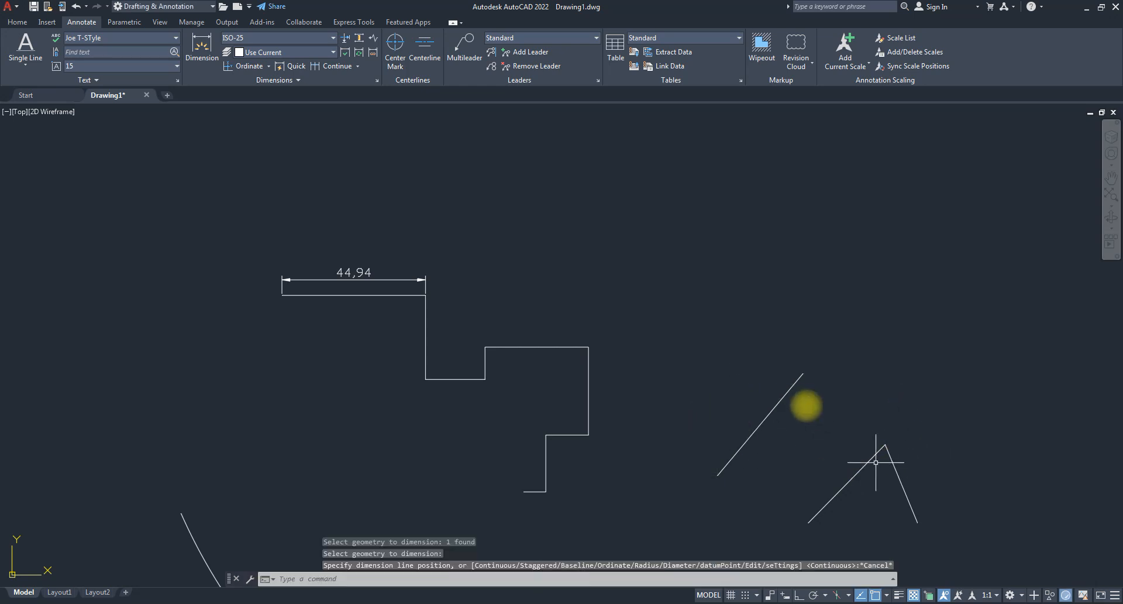
- Apply a continuous Quick Dimension to the two lines forming the angle, placing the dimension line below them
click(295, 67)
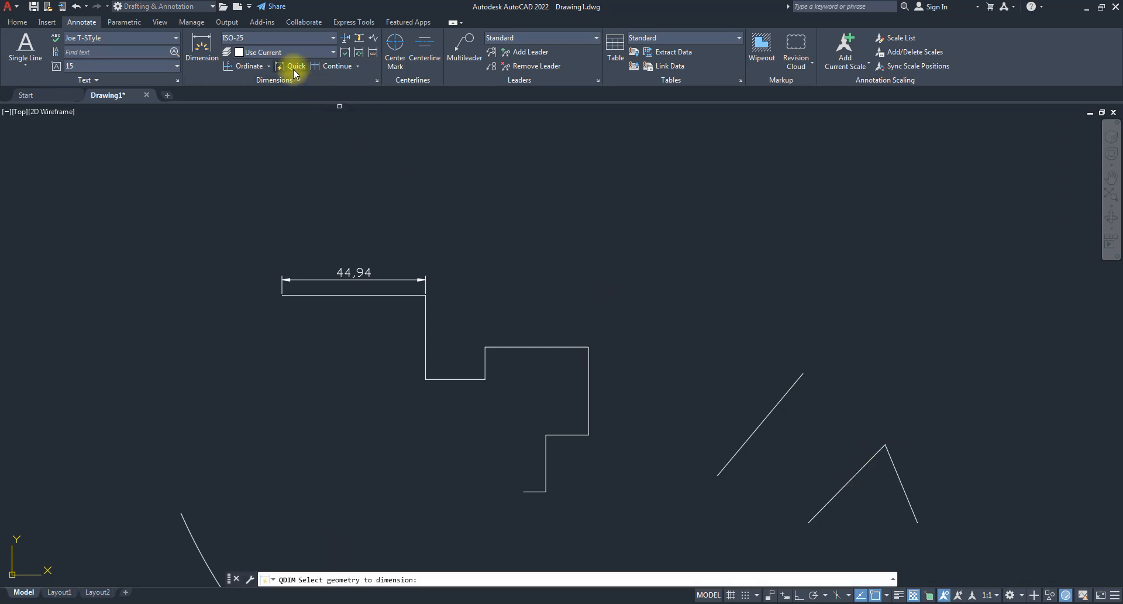
click(852, 478)
click(899, 480)
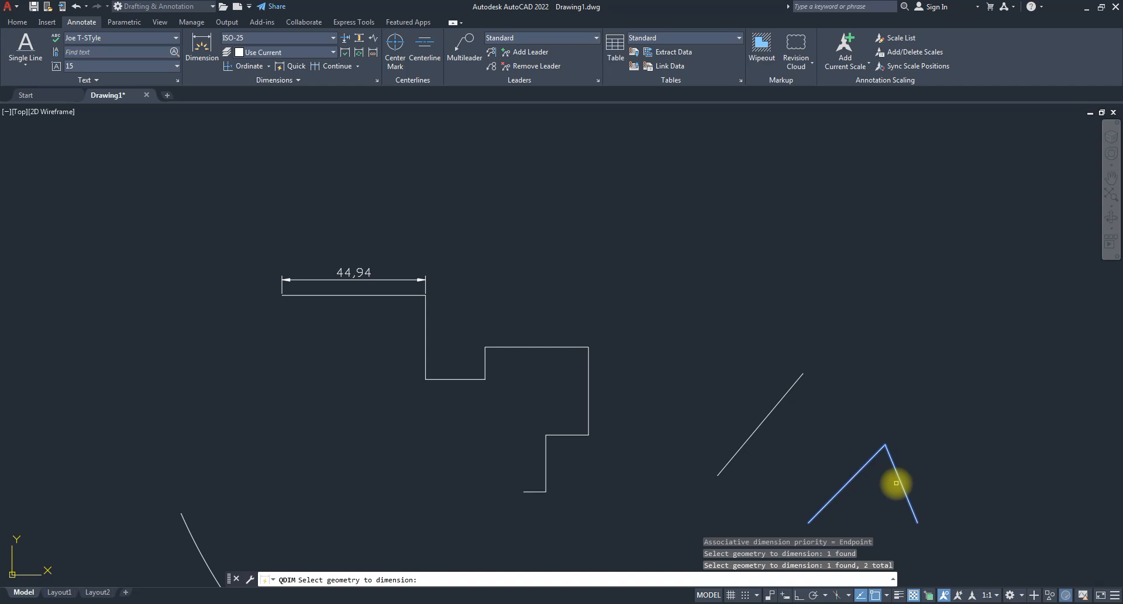
key(Return)
scroll(889, 489, up, 4)
scroll(816, 364, down, 5)
scroll(819, 445, up, 2)
click(821, 430)
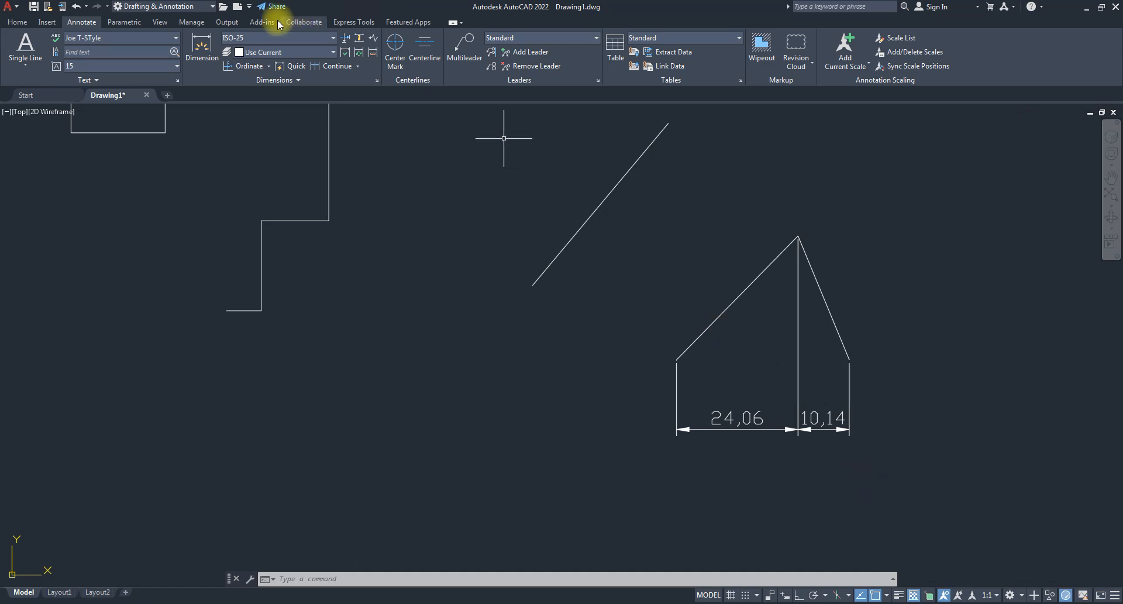
- Delete both horizontal dimensions below the two angled lines
click(291, 65)
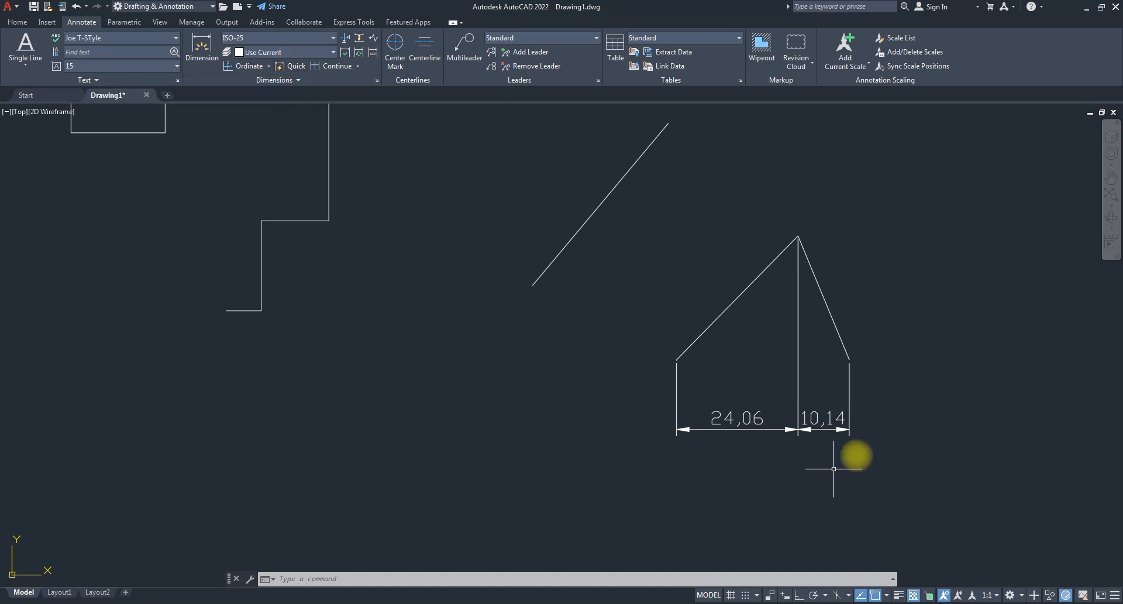
click(876, 440)
click(659, 394)
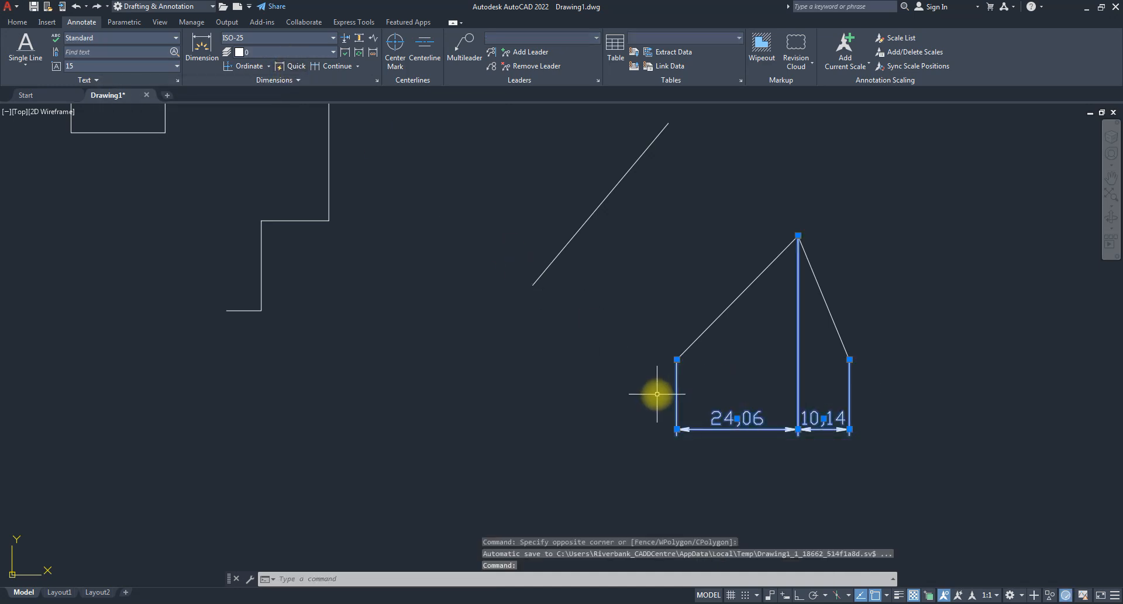
key(Delete)
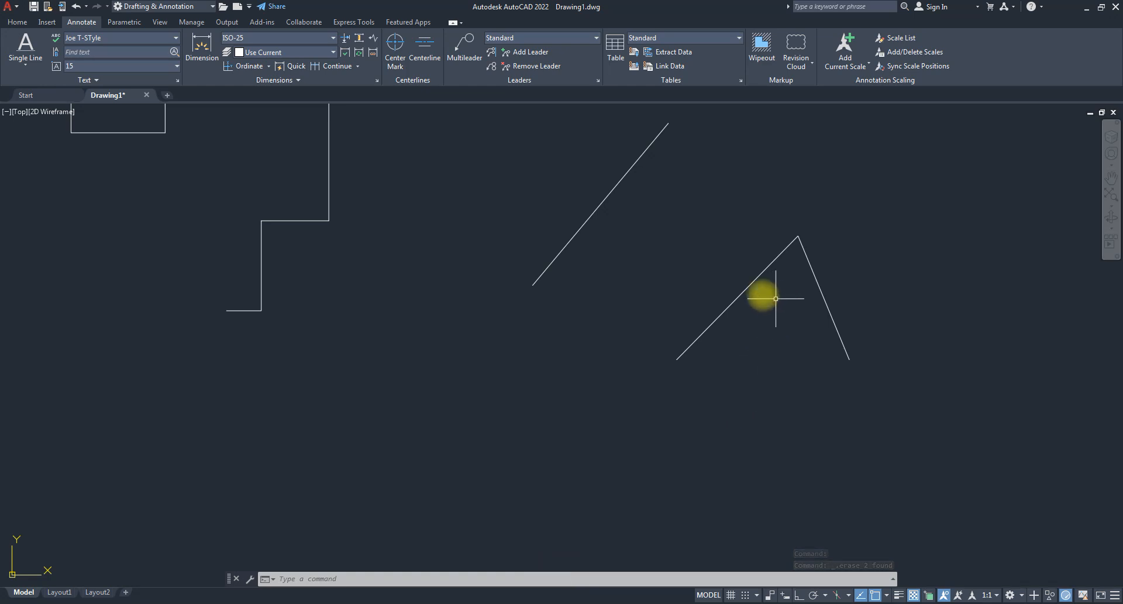
- Add a Quick Dimension to the large arc as a radius dimension, placing its text just outside the curve
click(293, 66)
scroll(649, 346, down, 3)
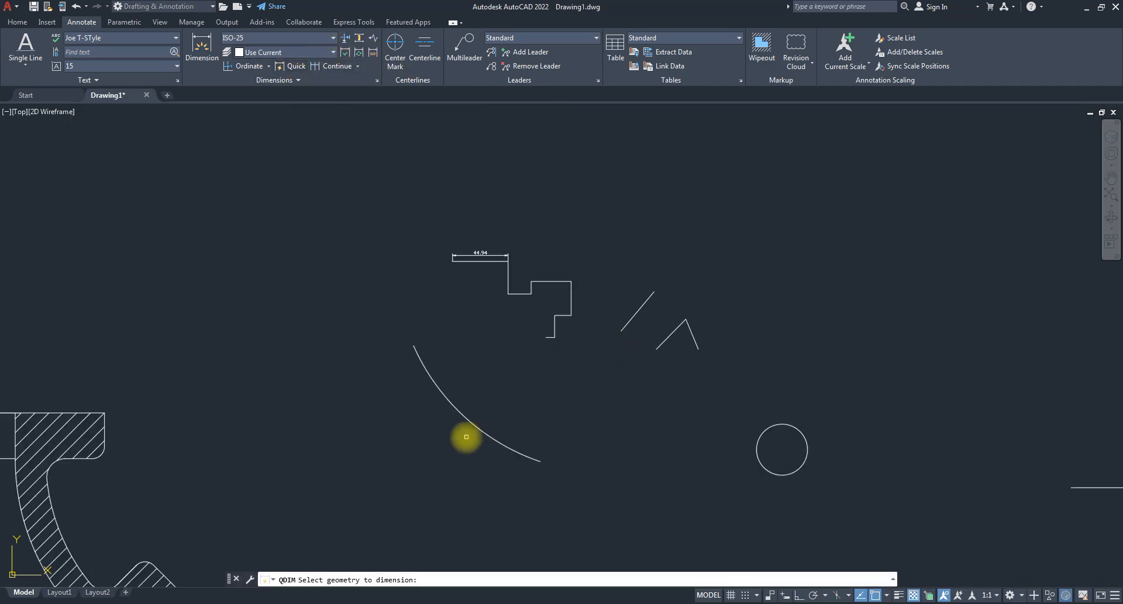
click(480, 435)
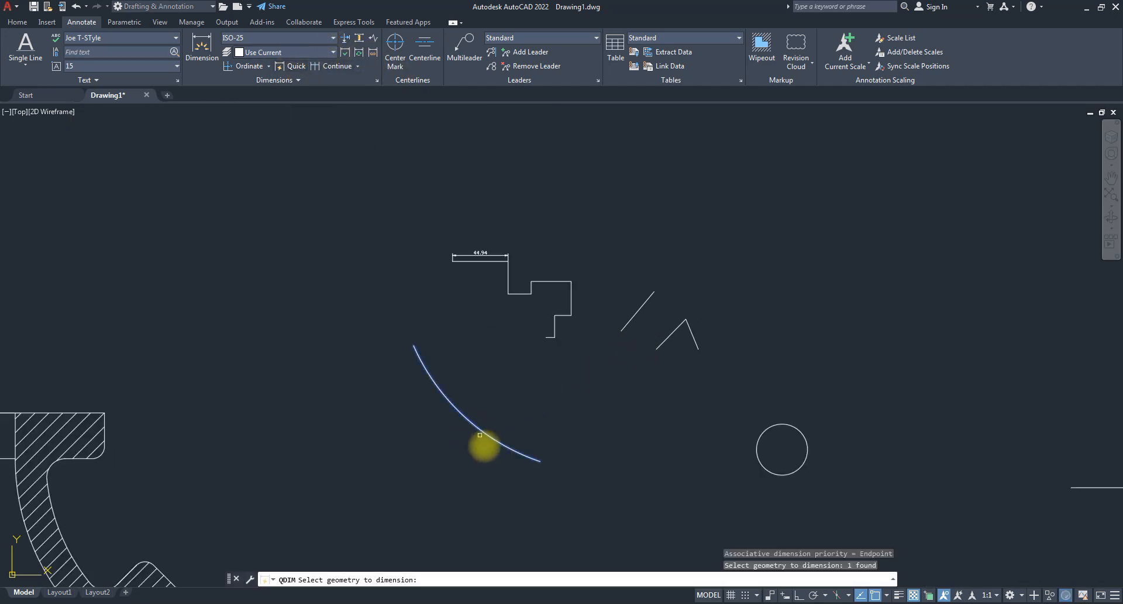
key(Return)
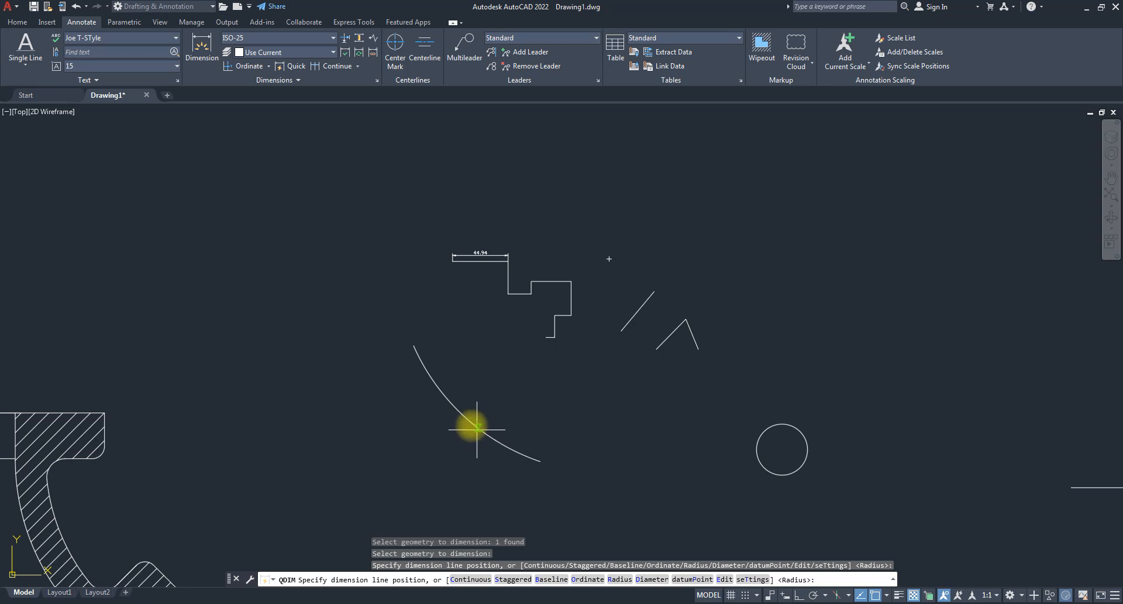
click(464, 417)
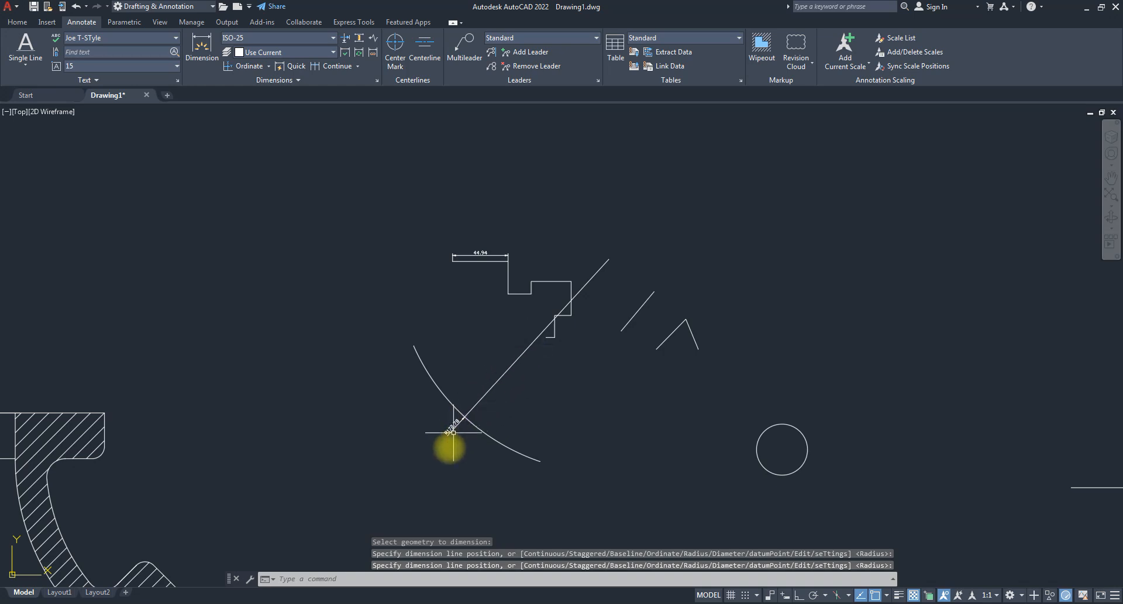
- Delete the radius dimension from the large arc
click(455, 439)
click(390, 433)
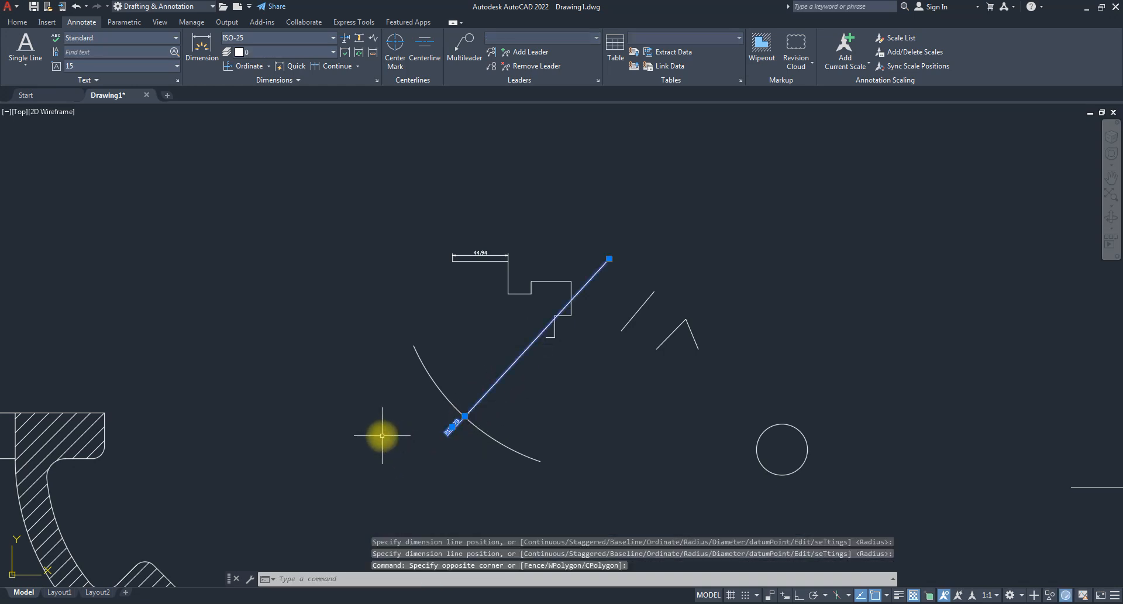
key(Escape)
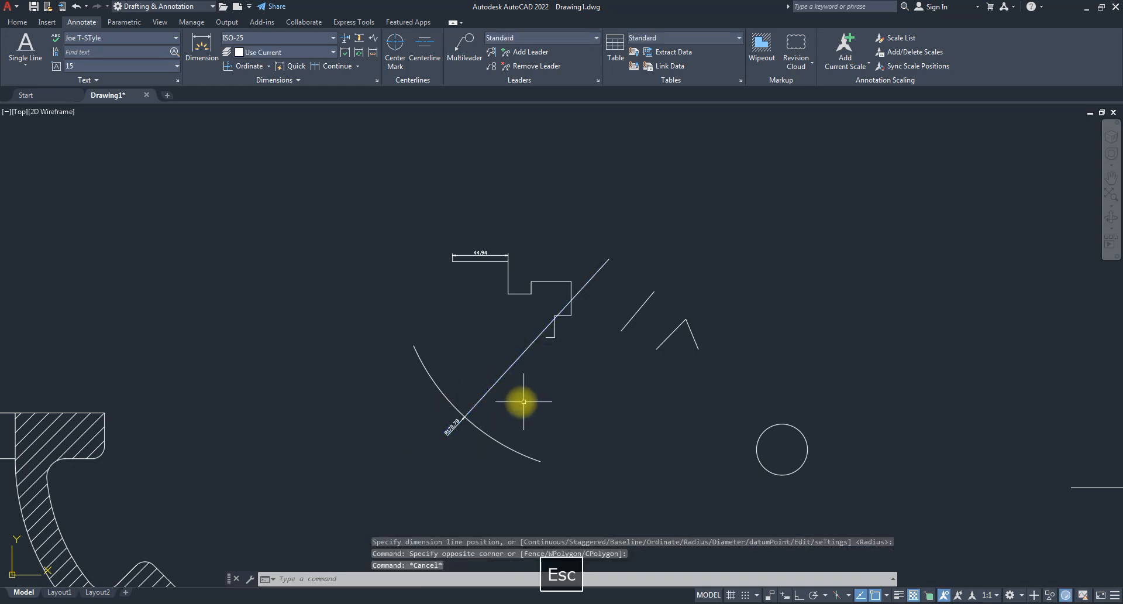
scroll(487, 409, up, 4)
click(488, 411)
click(448, 350)
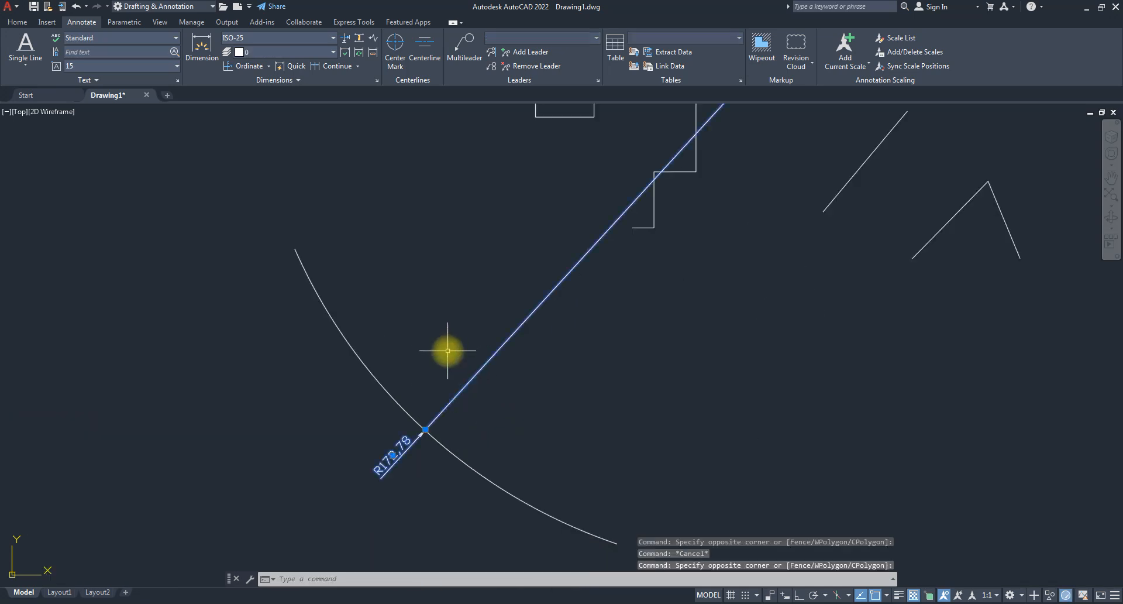
key(Delete)
scroll(438, 371, down, 4)
scroll(512, 384, up, 3)
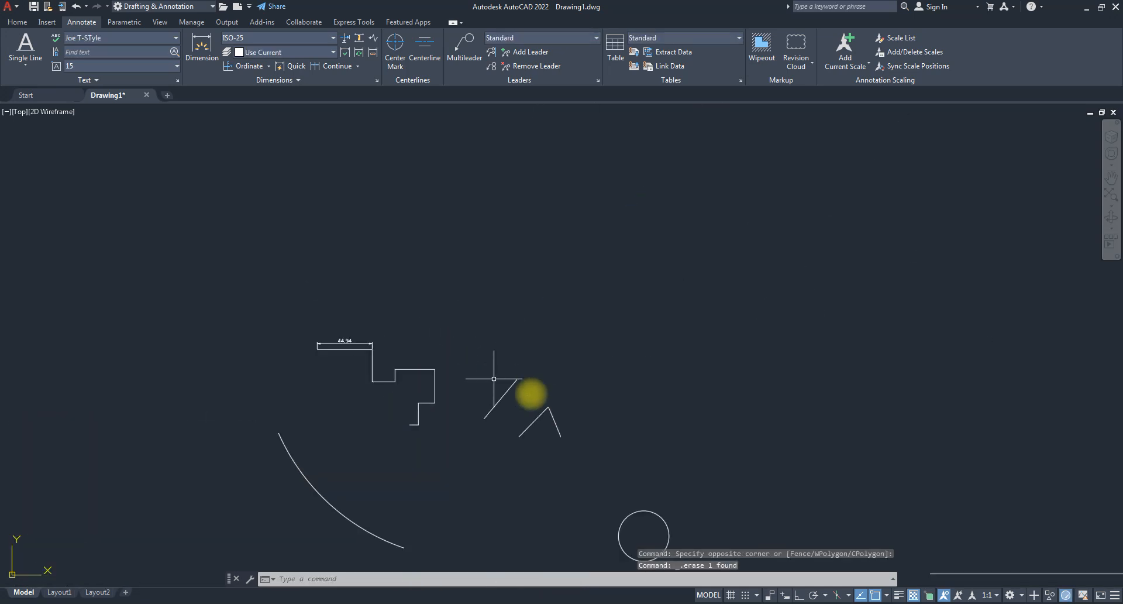
scroll(554, 431, up, 4)
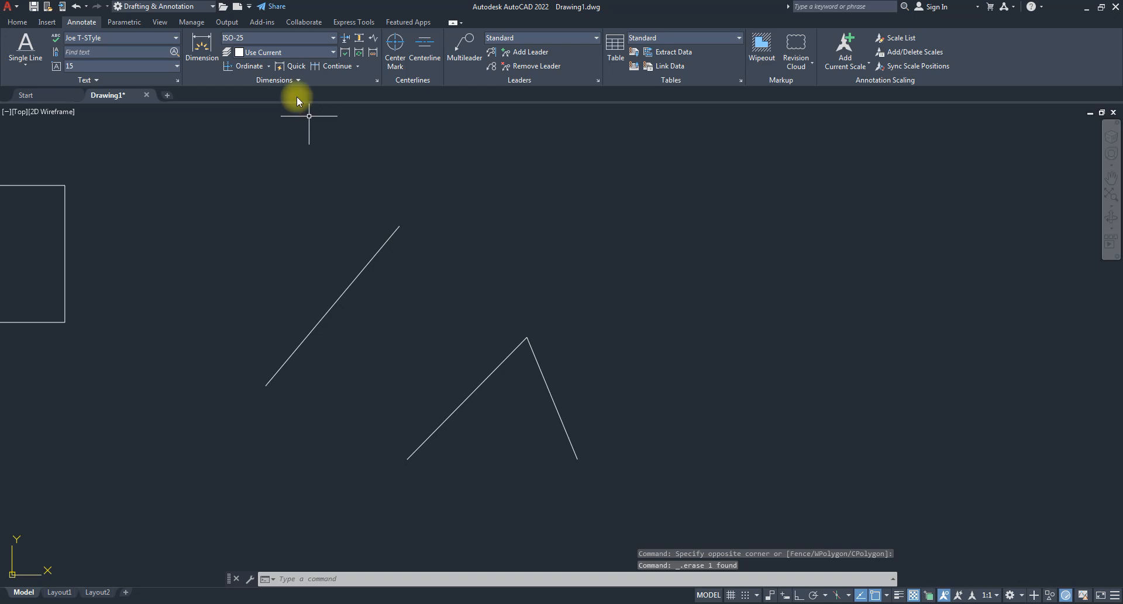
click(296, 67)
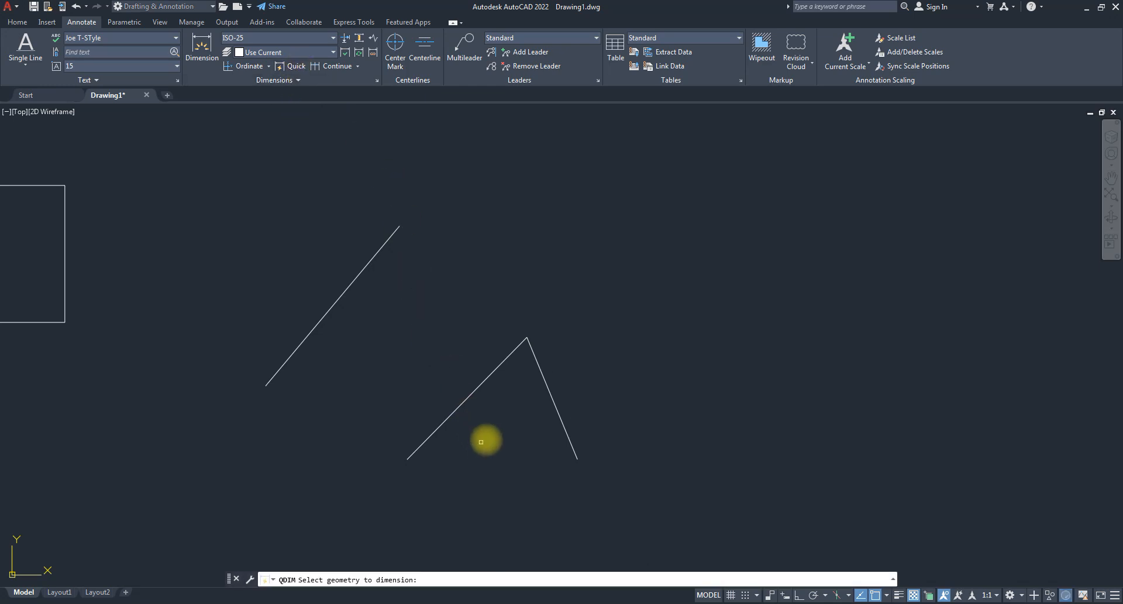
click(468, 398)
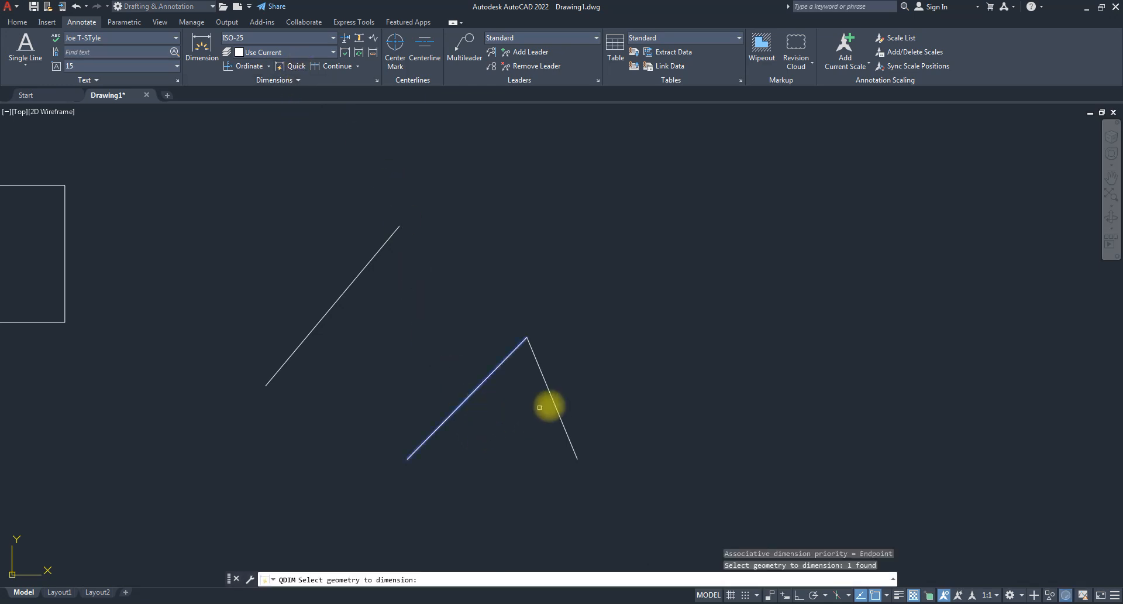
click(552, 403)
key(Return)
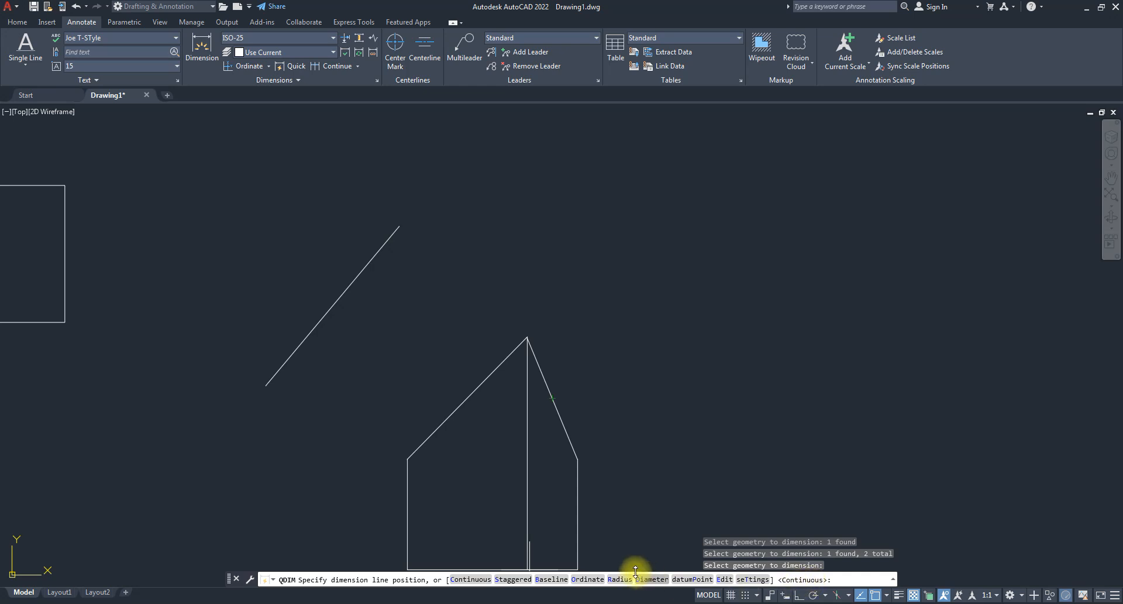
key(Escape)
scroll(465, 351, down, 3)
scroll(561, 354, down, 5)
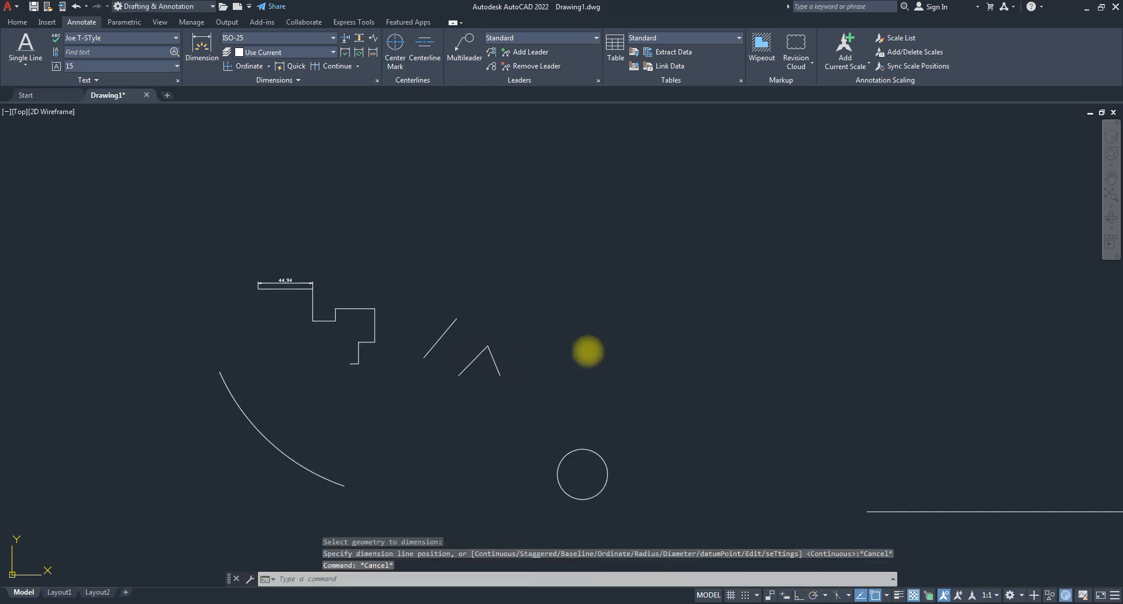
middle_click(526, 348)
middle_click(526, 348)
scroll(880, 306, up, 5)
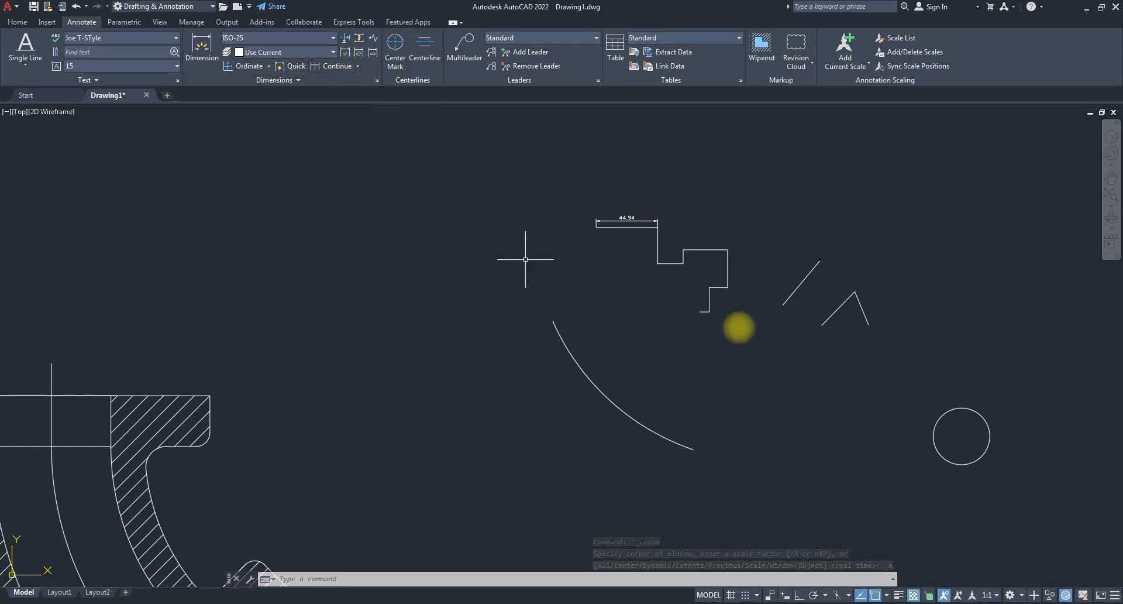
scroll(866, 310, up, 2)
scroll(865, 308, up, 2)
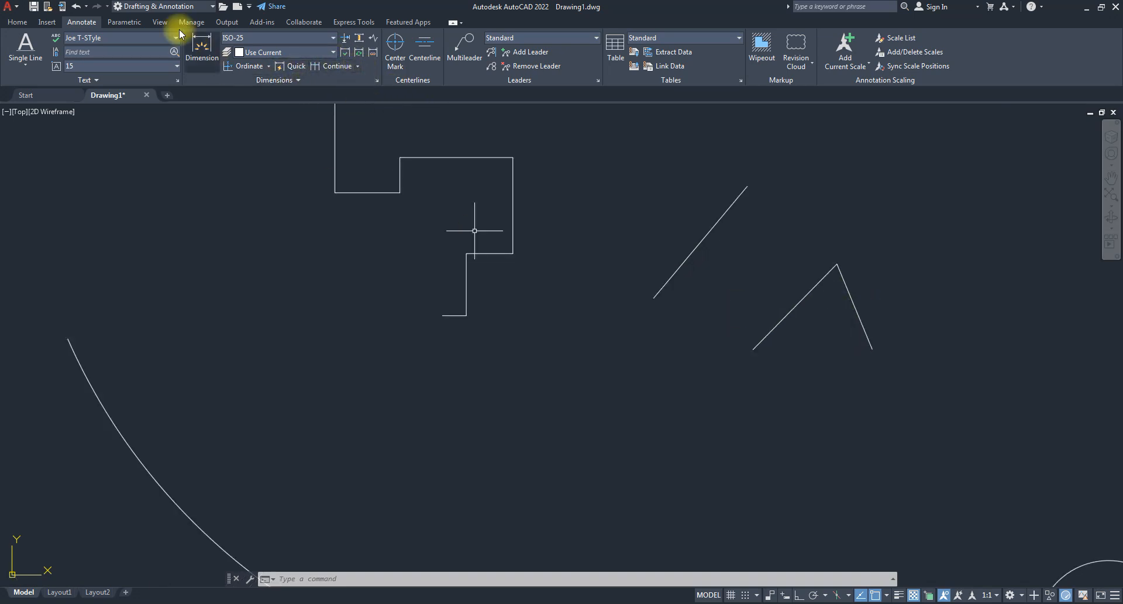
click(358, 68)
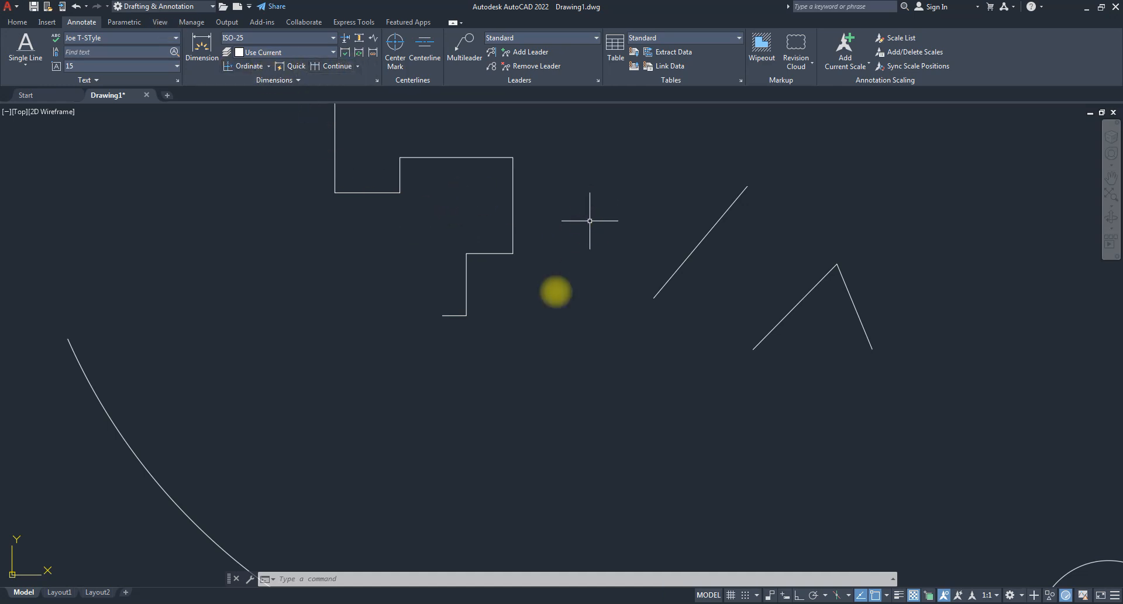
- Delete the horizontal dimension above the top segment of the stepped polyline
scroll(460, 225, down, 2)
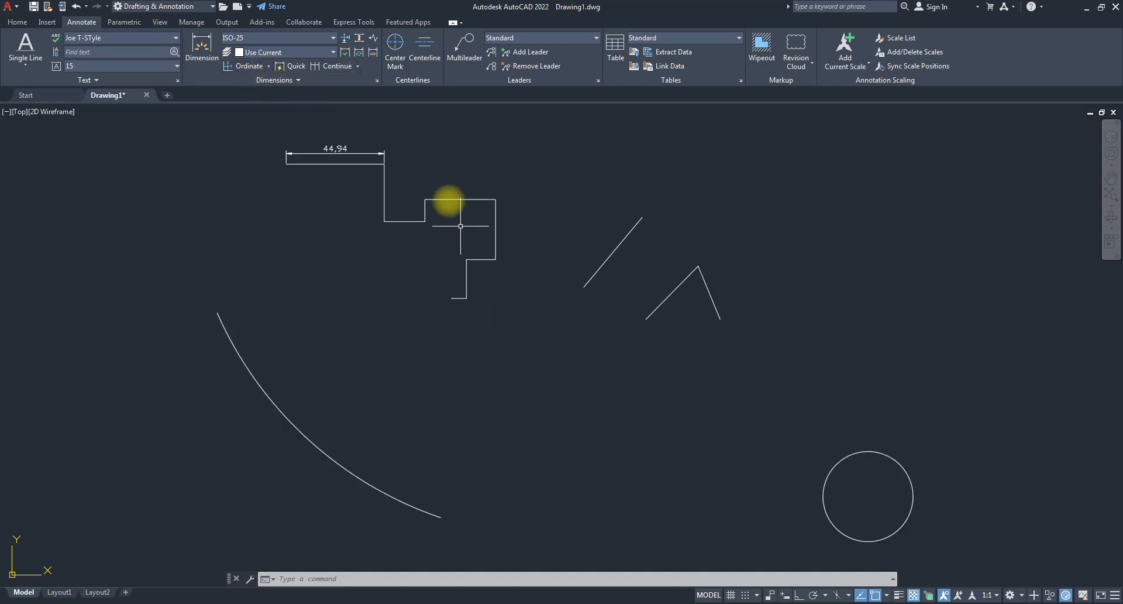
click(337, 151)
mouse_move(335, 148)
key(Delete)
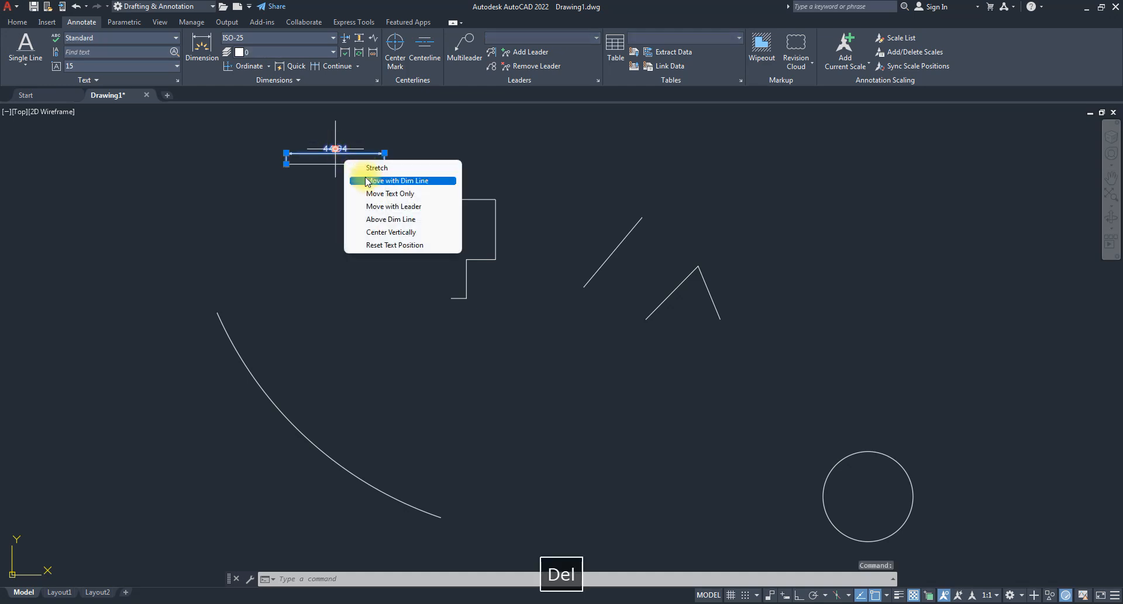
key(Delete)
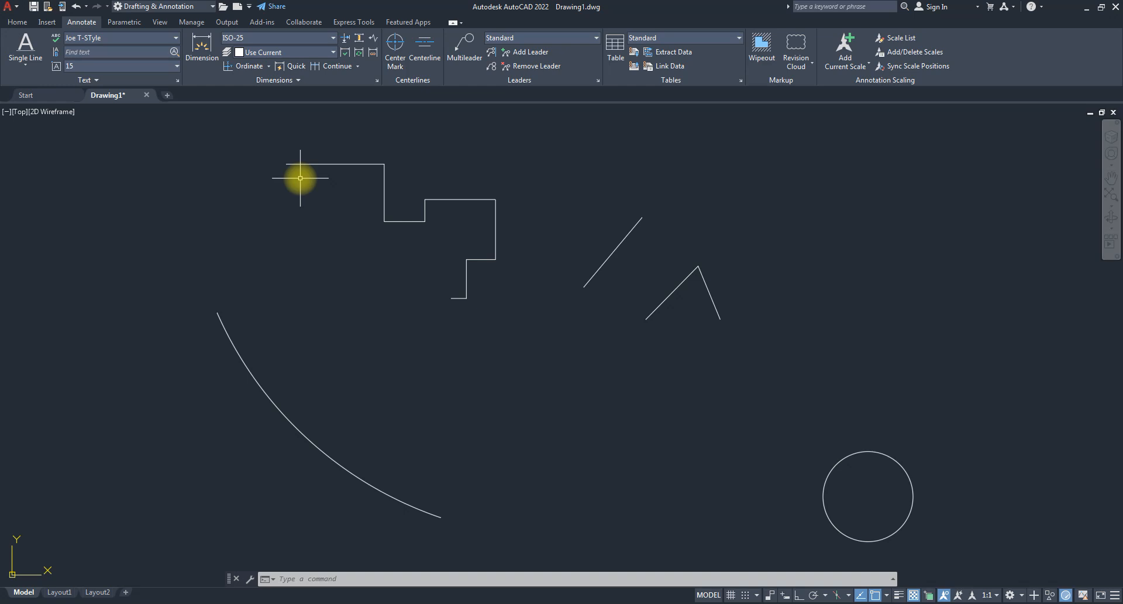
click(358, 68)
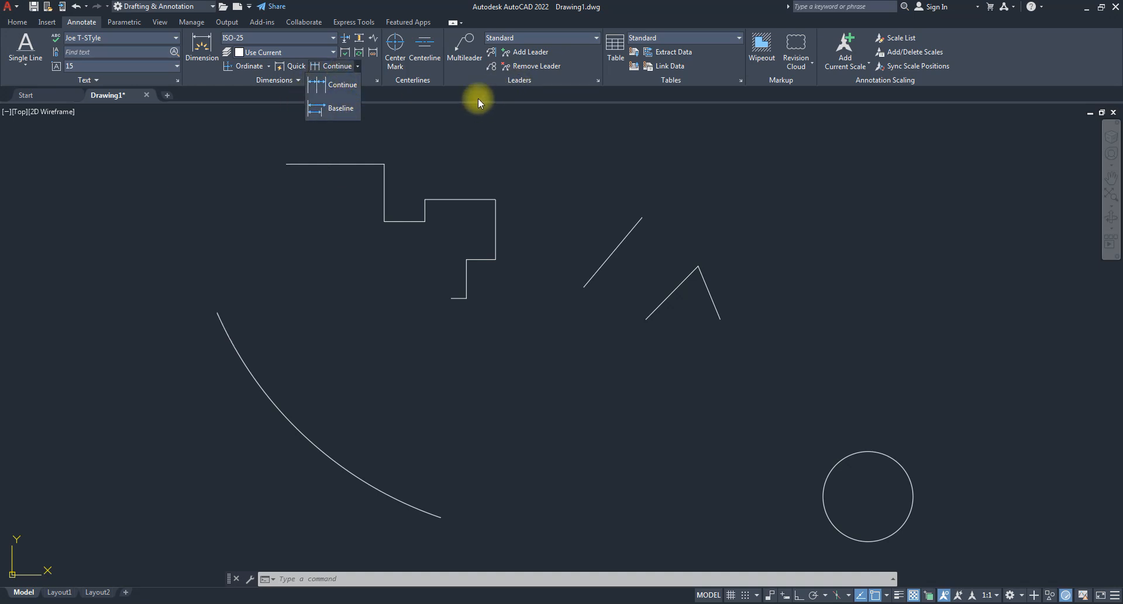
click(269, 67)
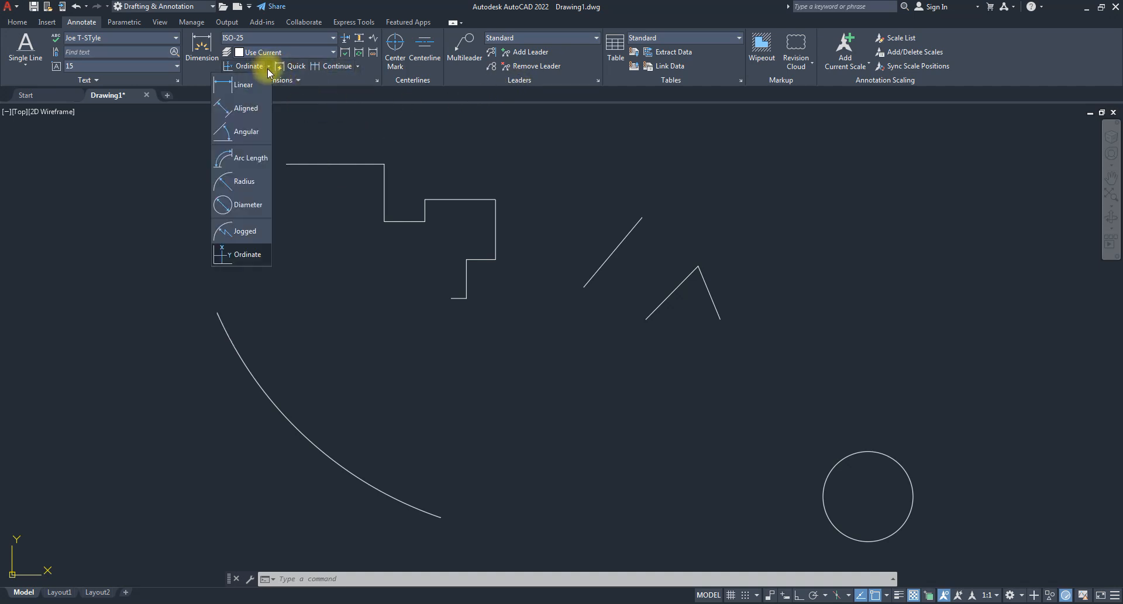
click(240, 85)
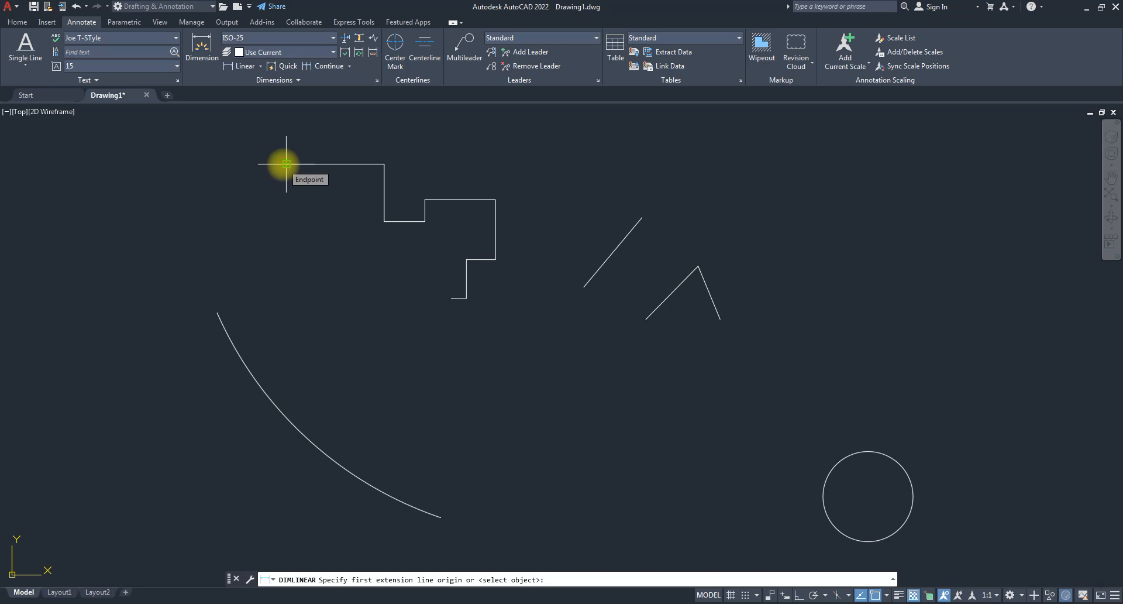
scroll(298, 193, down, 4)
scroll(294, 183, up, 4)
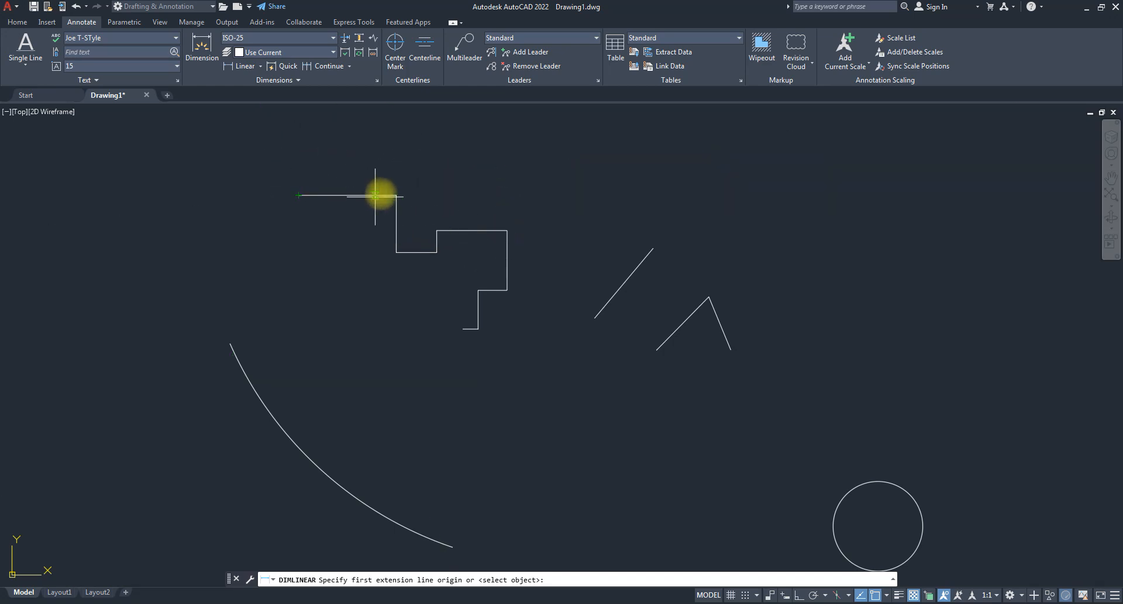
click(396, 195)
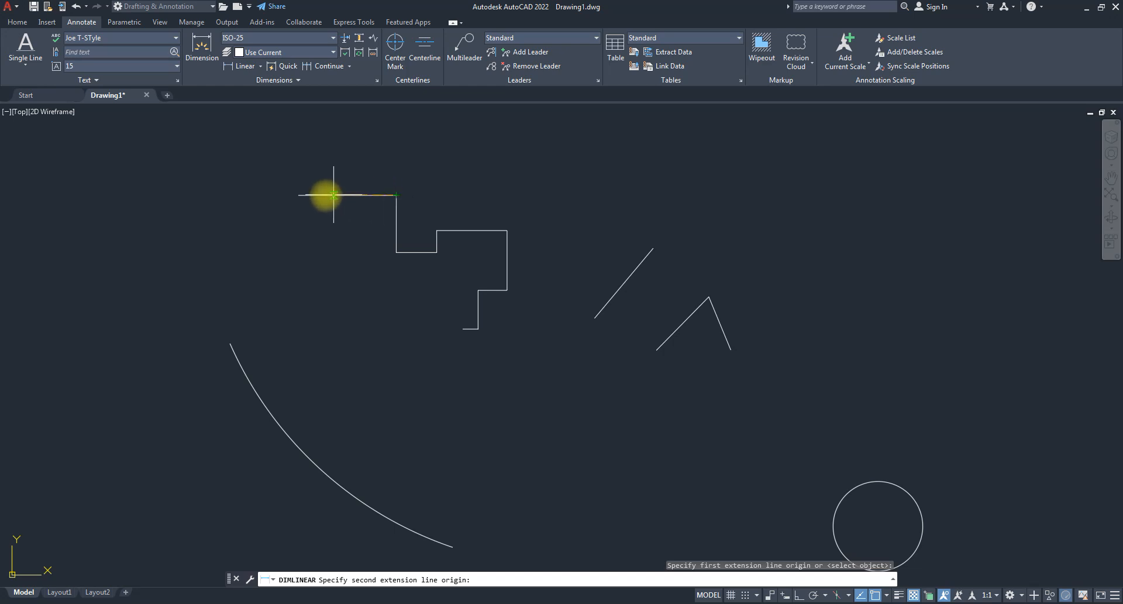
key(Escape)
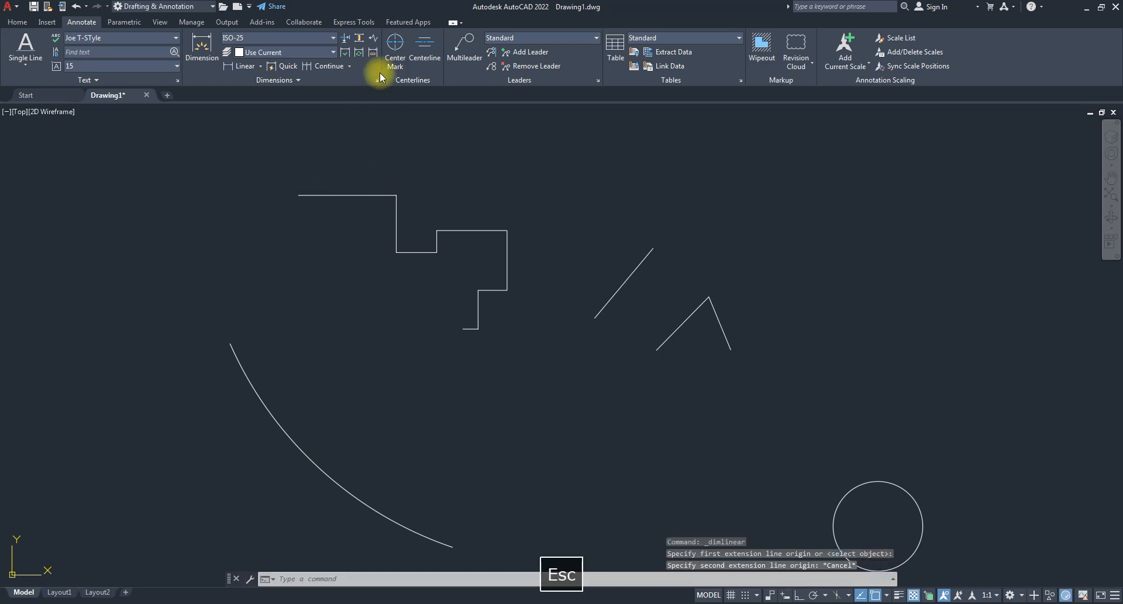
- Add a linear dimension to the stepped polyline's top horizontal segment, from its corner to its free end, placing it above the segment
click(349, 66)
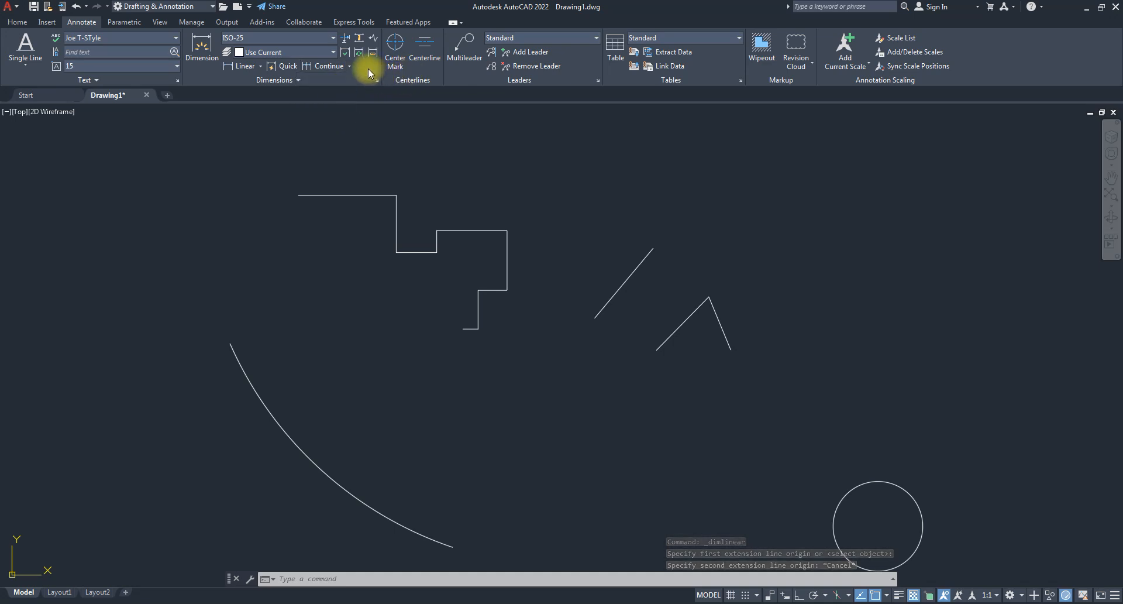
click(243, 67)
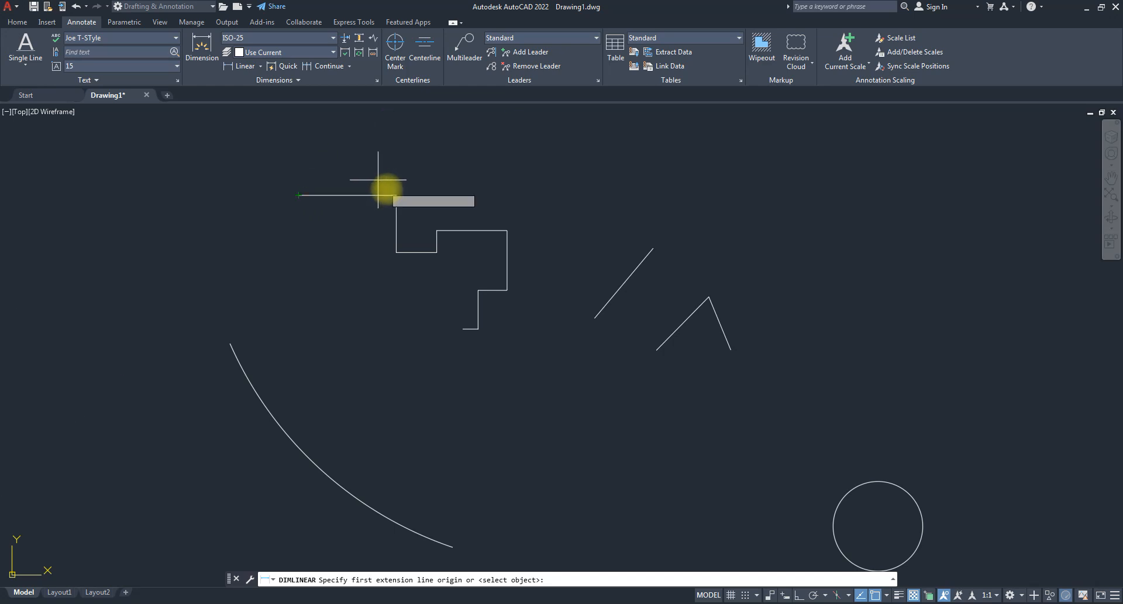
click(396, 195)
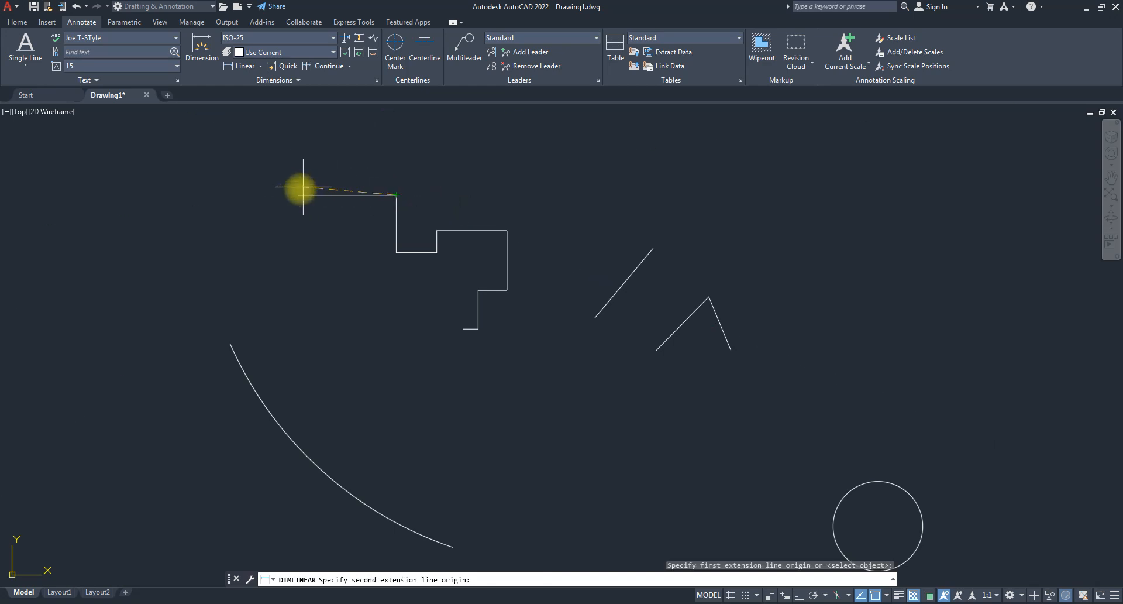
click(298, 194)
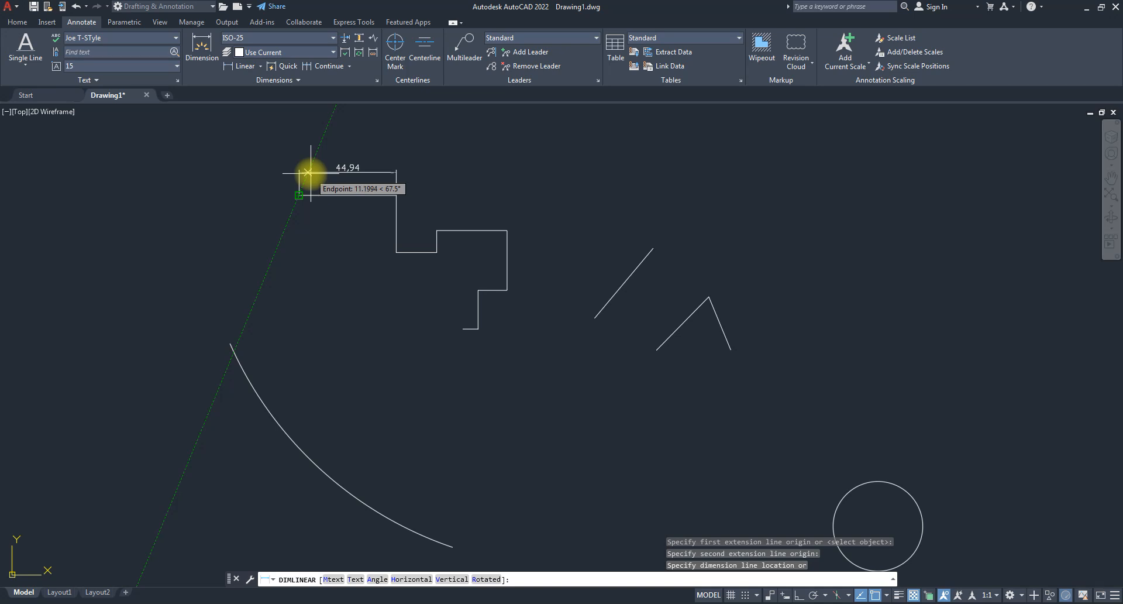
click(311, 173)
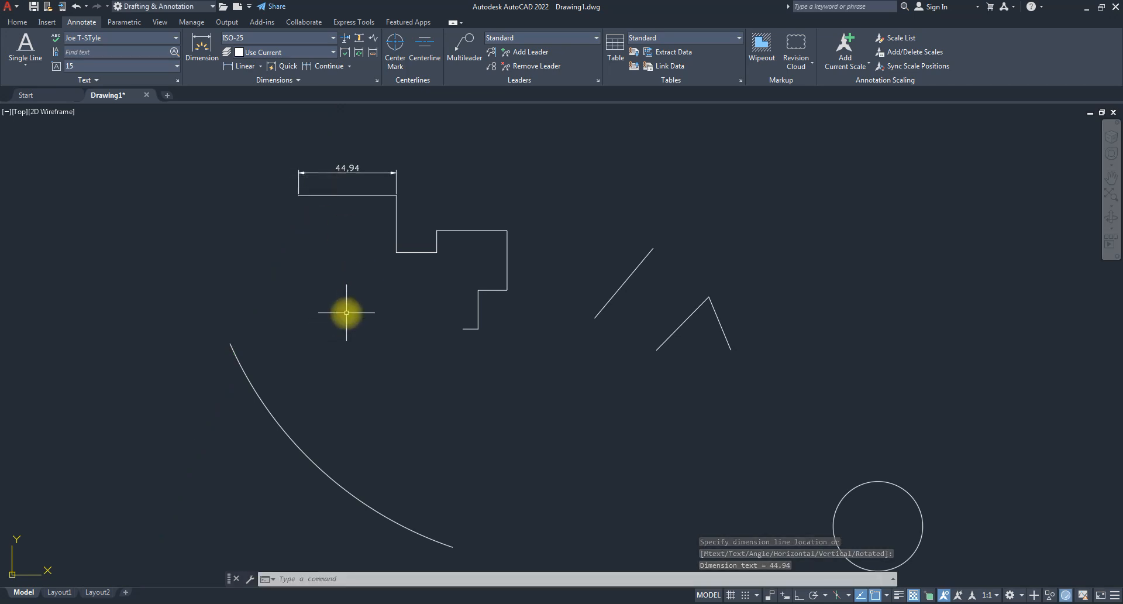
- Add continued dimensions from the top segment's linear dimension to both ends of the stepped polyline's second upper horizontal segment
click(348, 66)
click(331, 88)
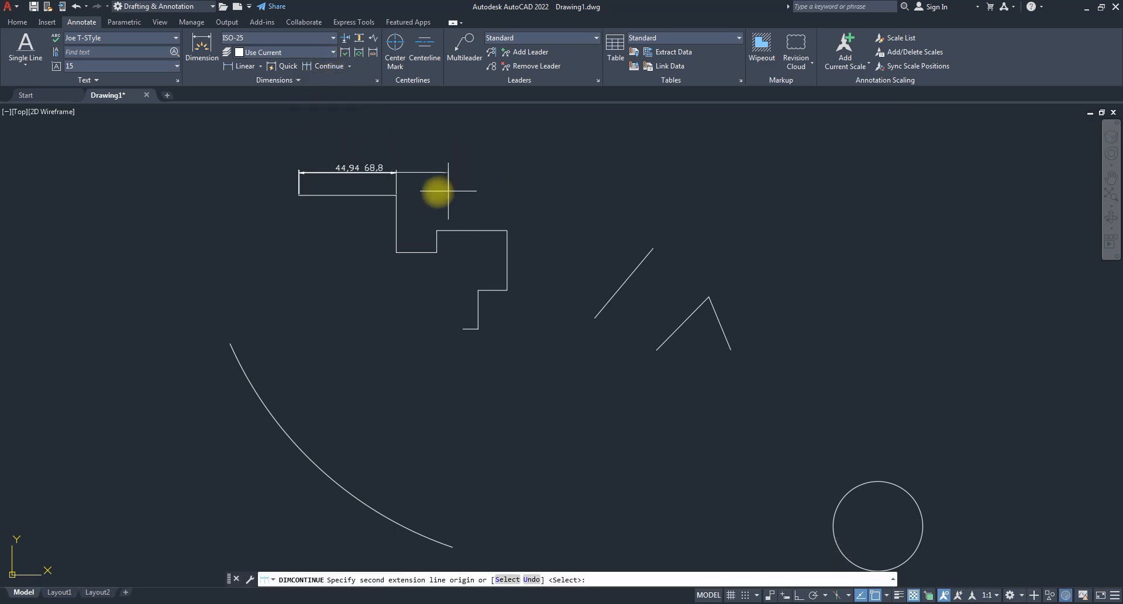
scroll(430, 198, up, 2)
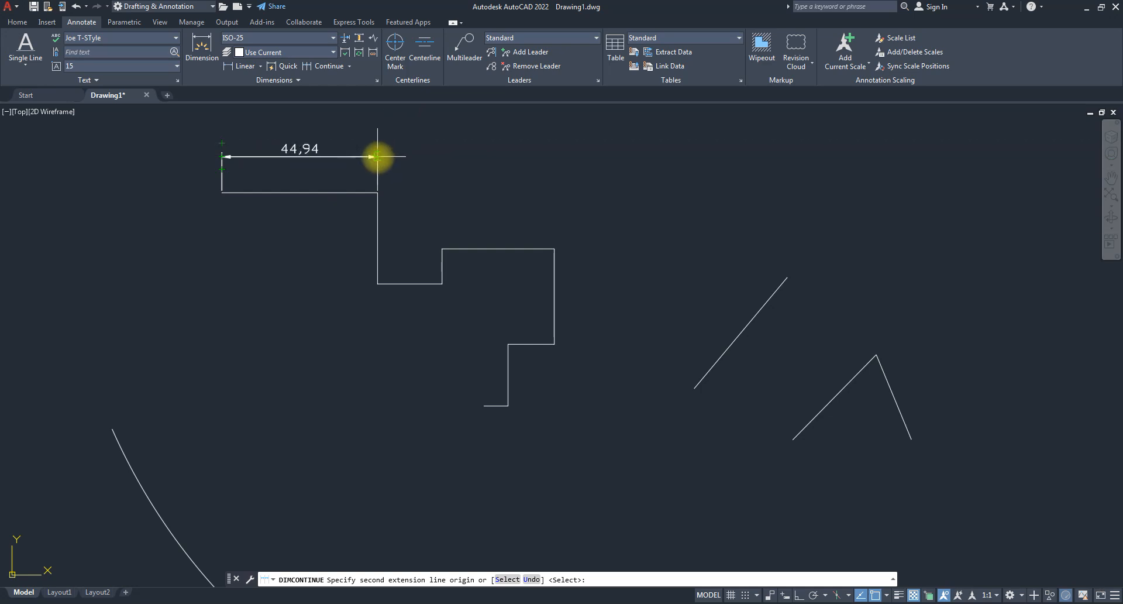
middle_drag(539, 171, 672, 193)
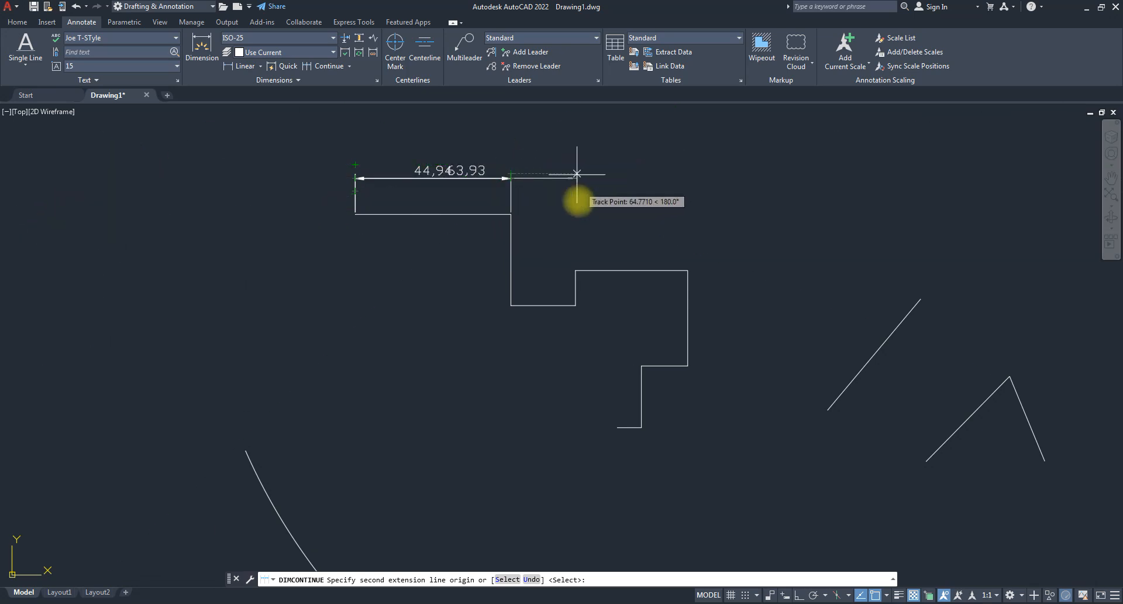
click(575, 270)
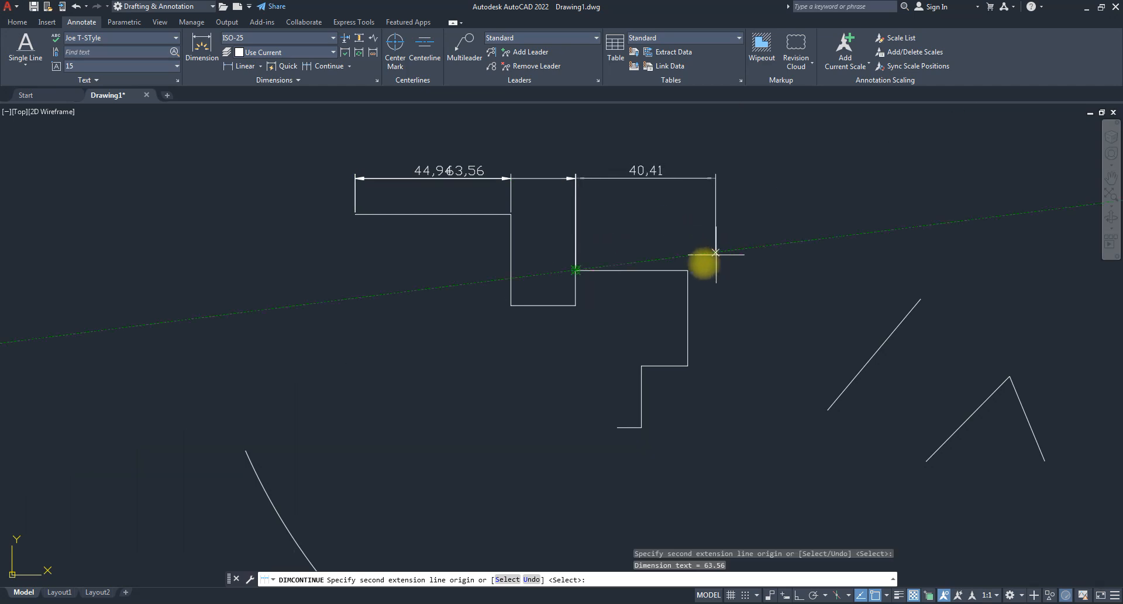
click(688, 269)
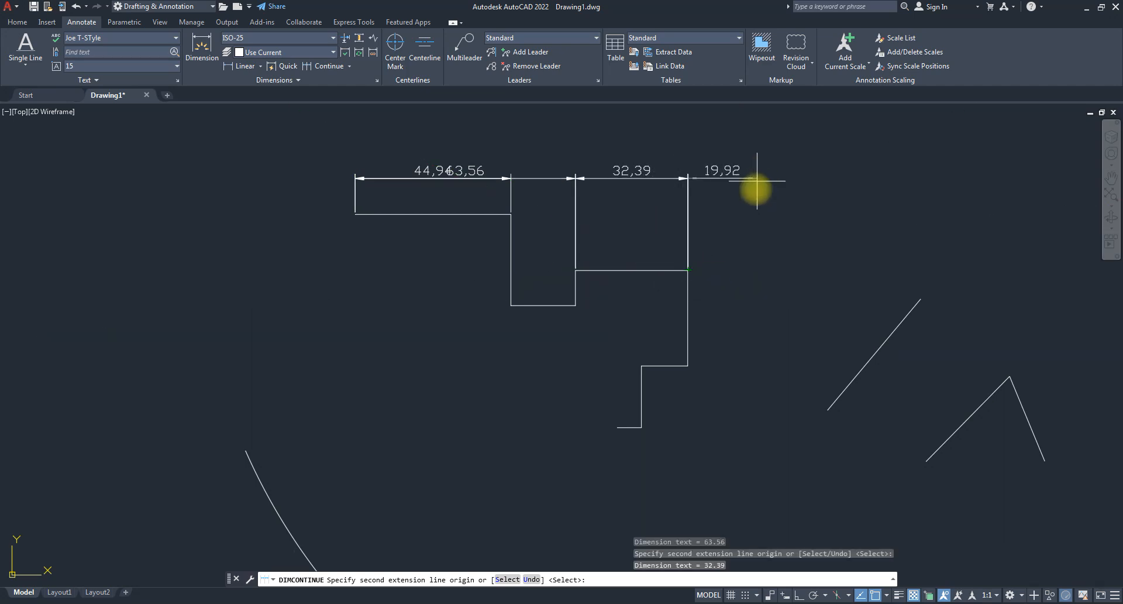
key(Escape)
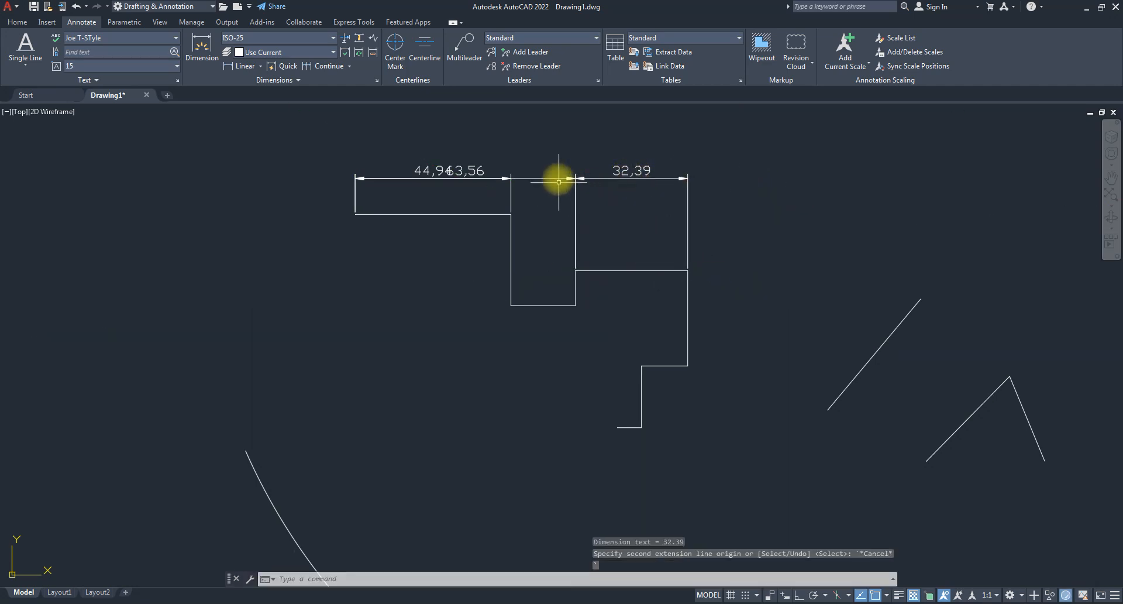
- Delete all horizontal dimensions above the stepped polyline
click(553, 177)
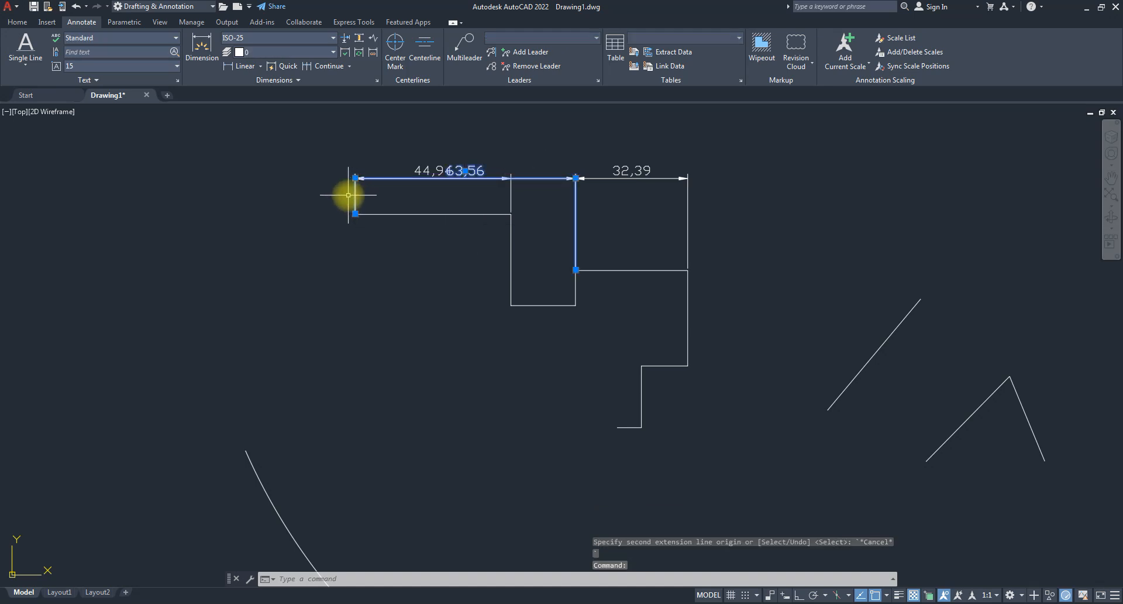
click(752, 195)
click(437, 155)
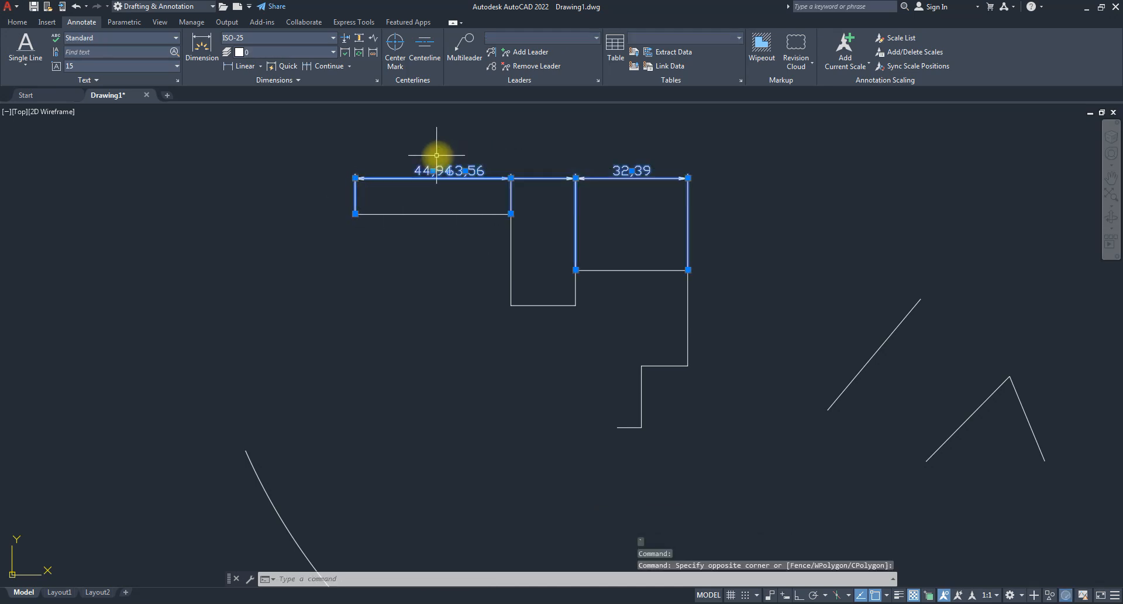
key(Delete)
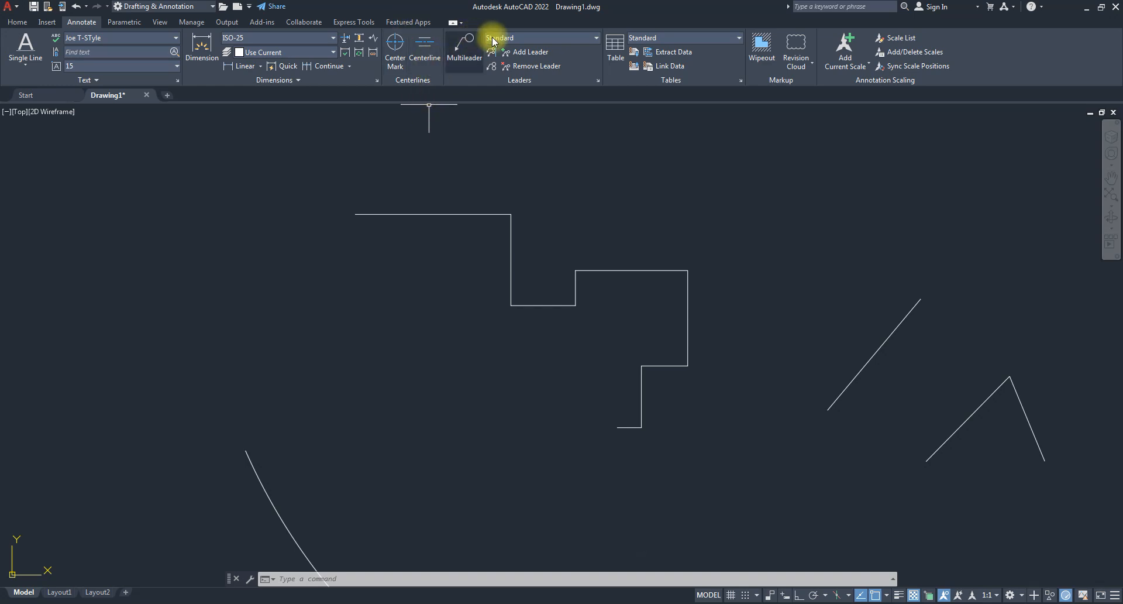
- Add a linear dimension to the stepped polyline's top horizontal segment, from its free end to its corner, placing it just above the segment
click(245, 66)
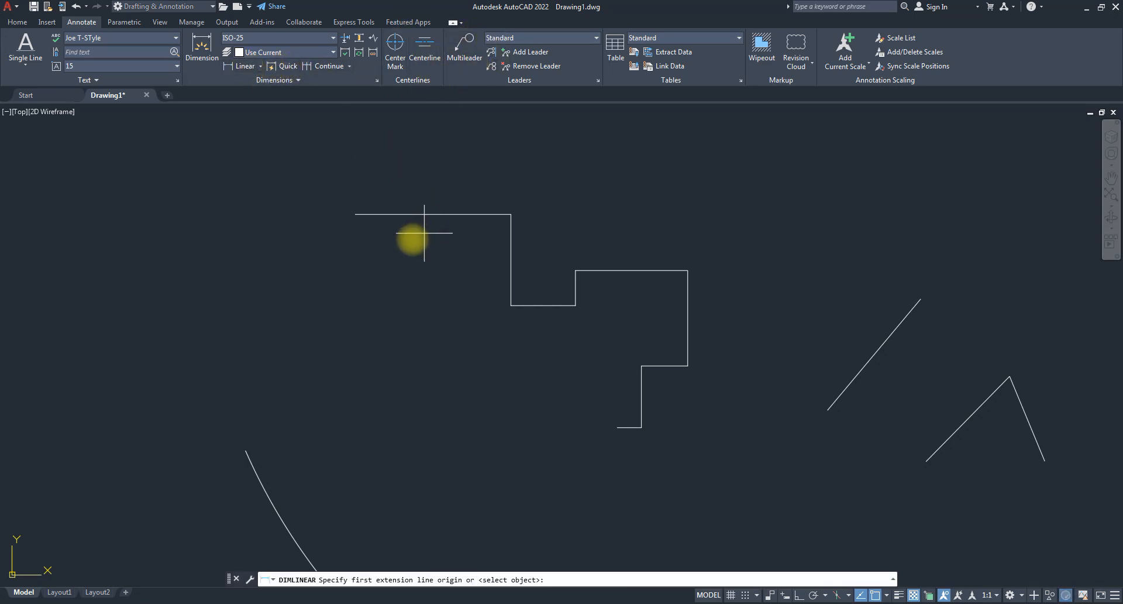
click(355, 213)
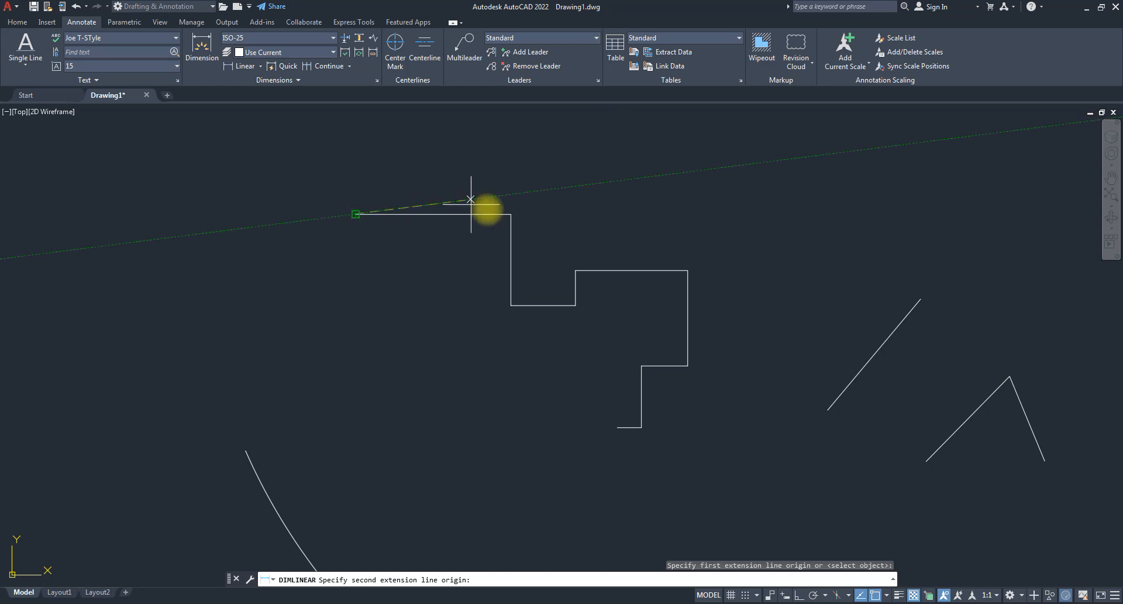
click(511, 213)
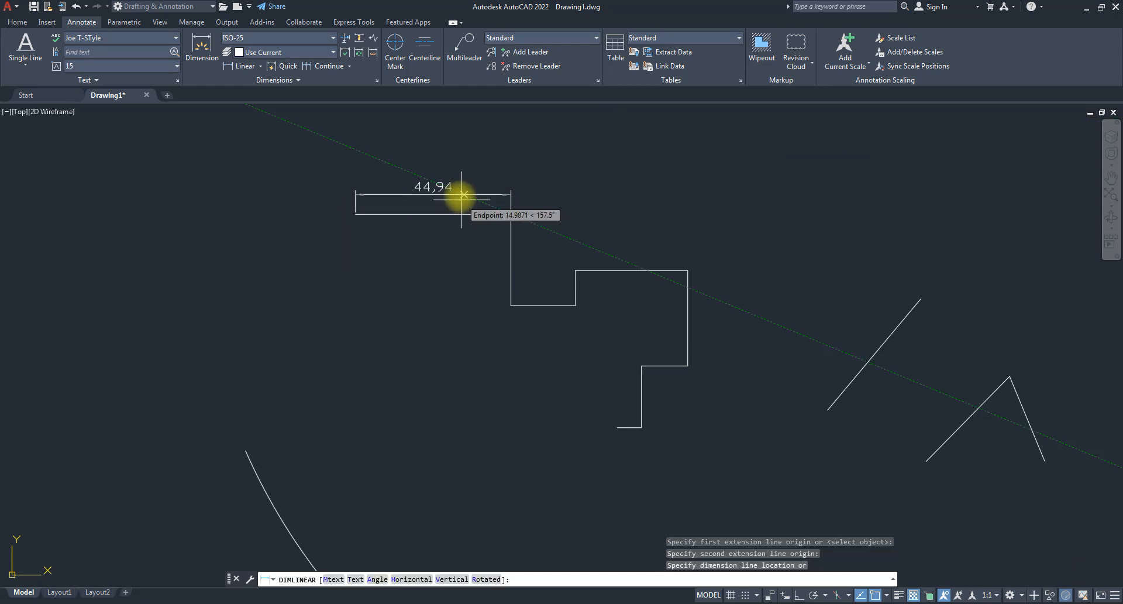
click(458, 192)
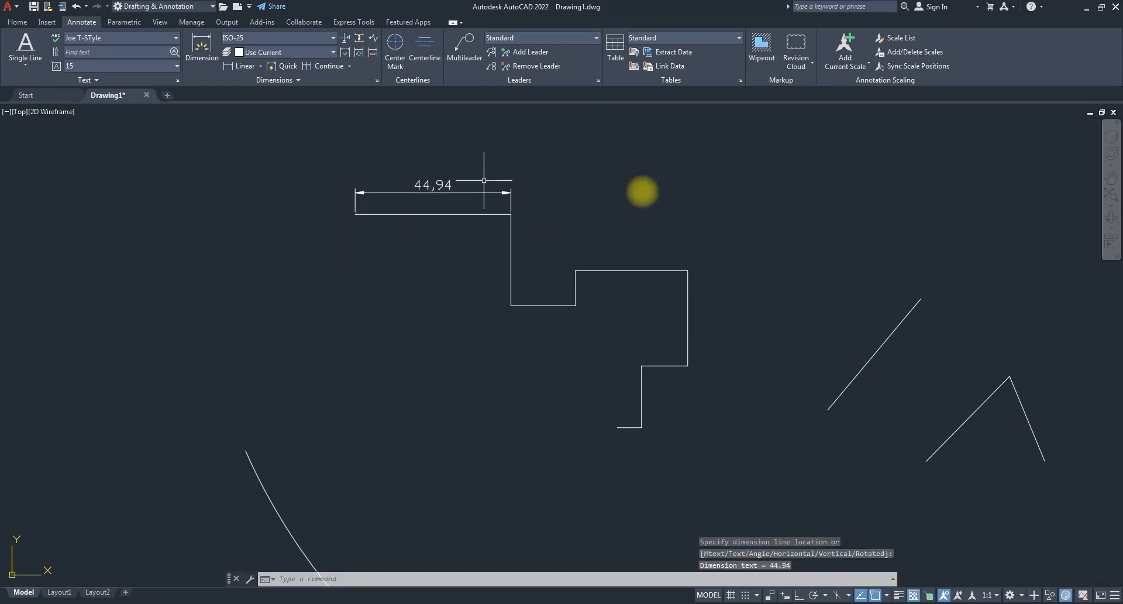
- Continue the horizontal dimension chain to both ends of the polyline's second upper segment and both ends of the separate slanted line
click(322, 64)
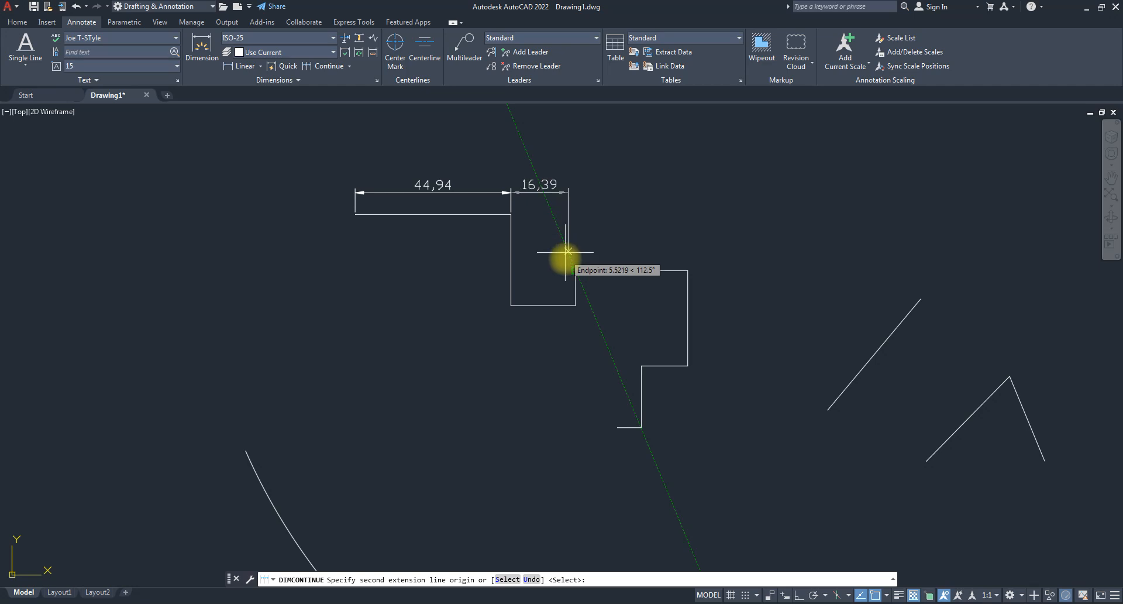
click(575, 270)
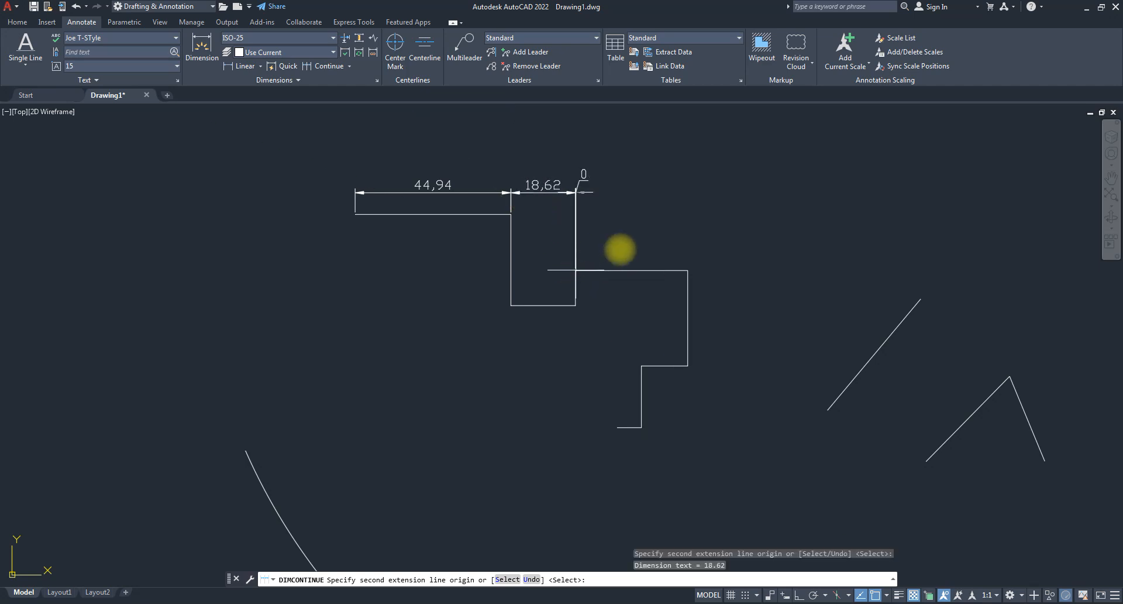
click(688, 270)
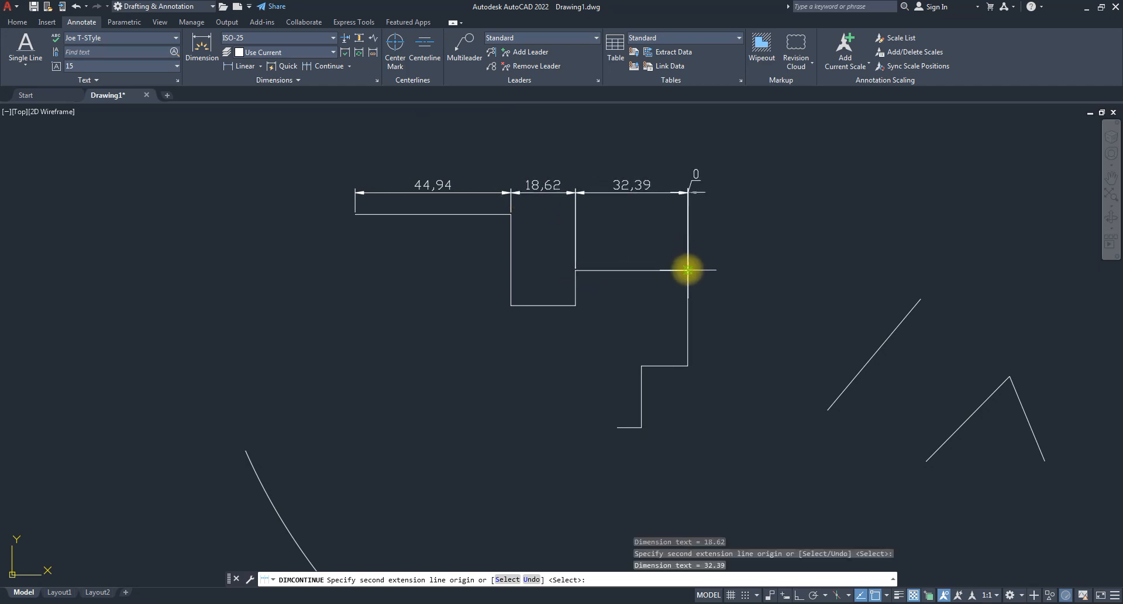
click(826, 409)
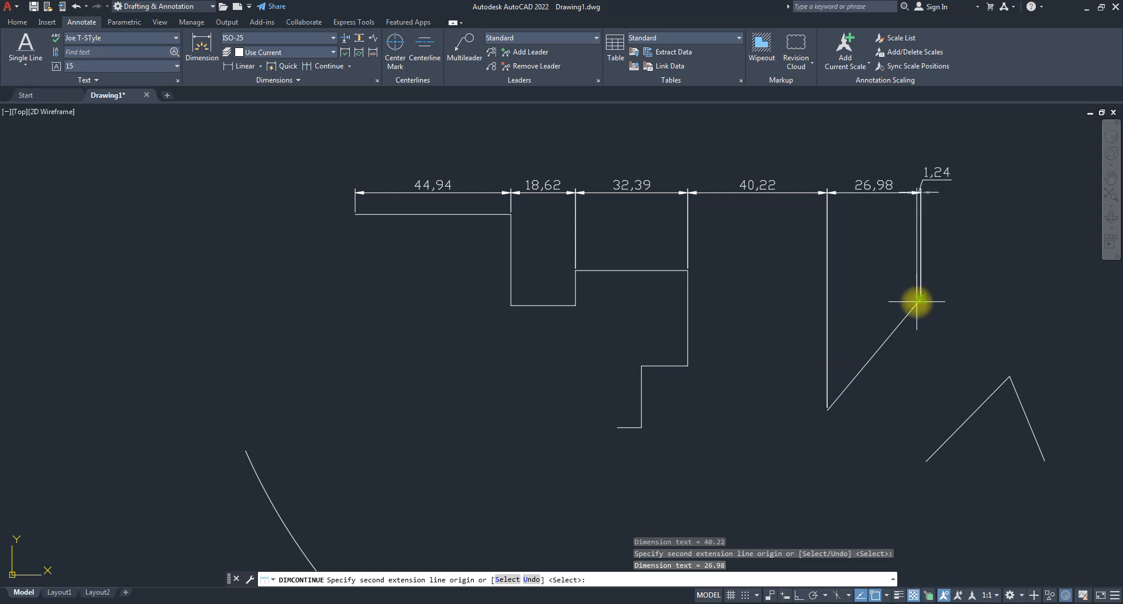
key(Return)
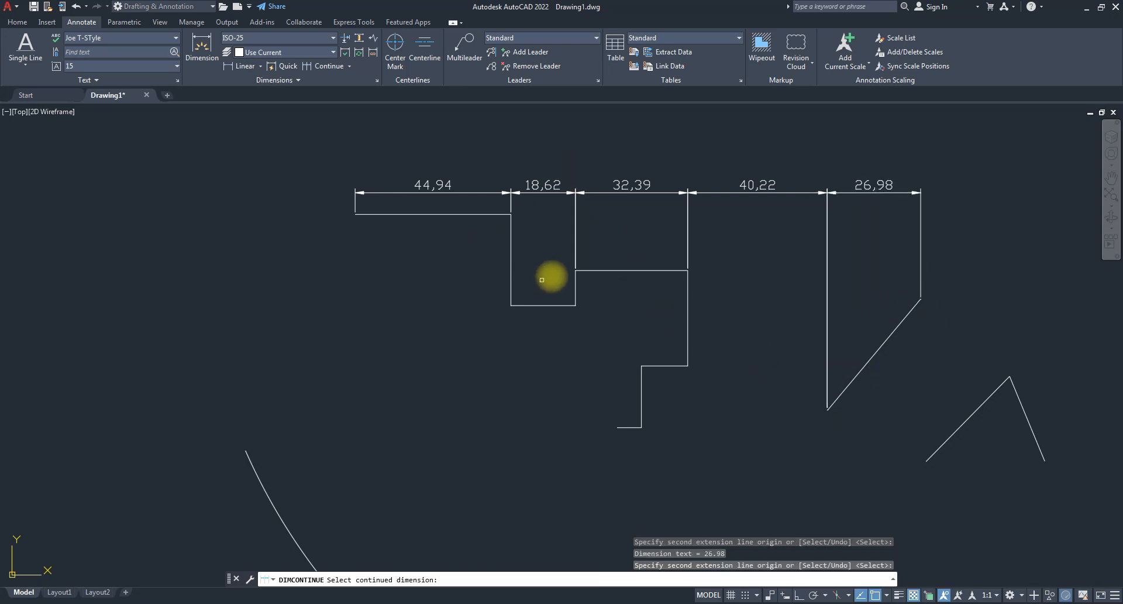
key(Escape)
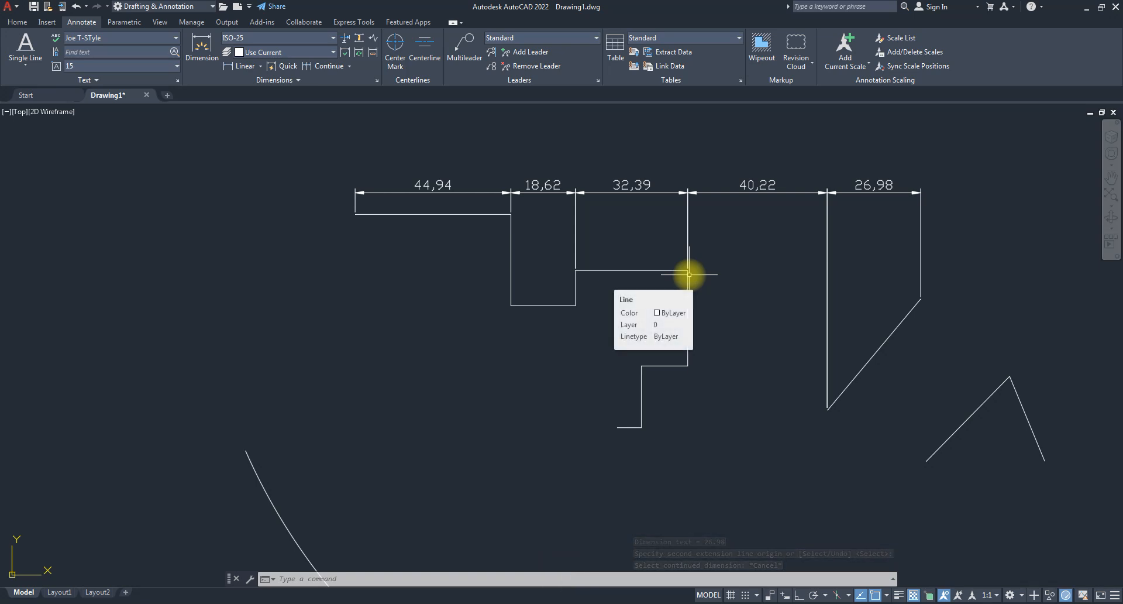
- Add a vertical linear dimension from the top segment's free end to the second upper segment's inner corner, placing it beside the polyline's free end
click(240, 66)
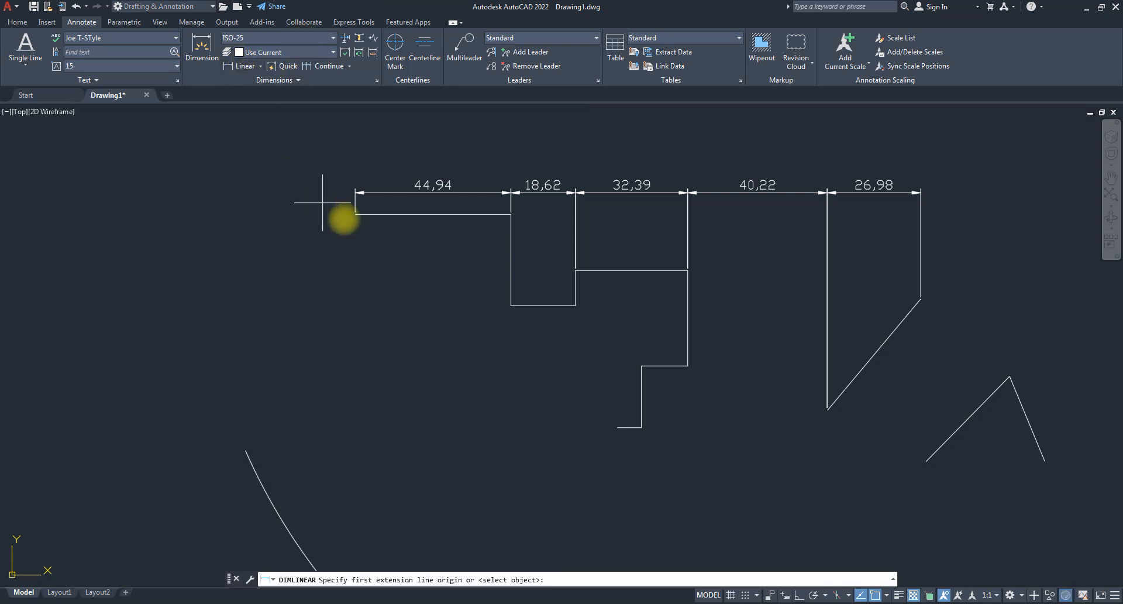
click(355, 214)
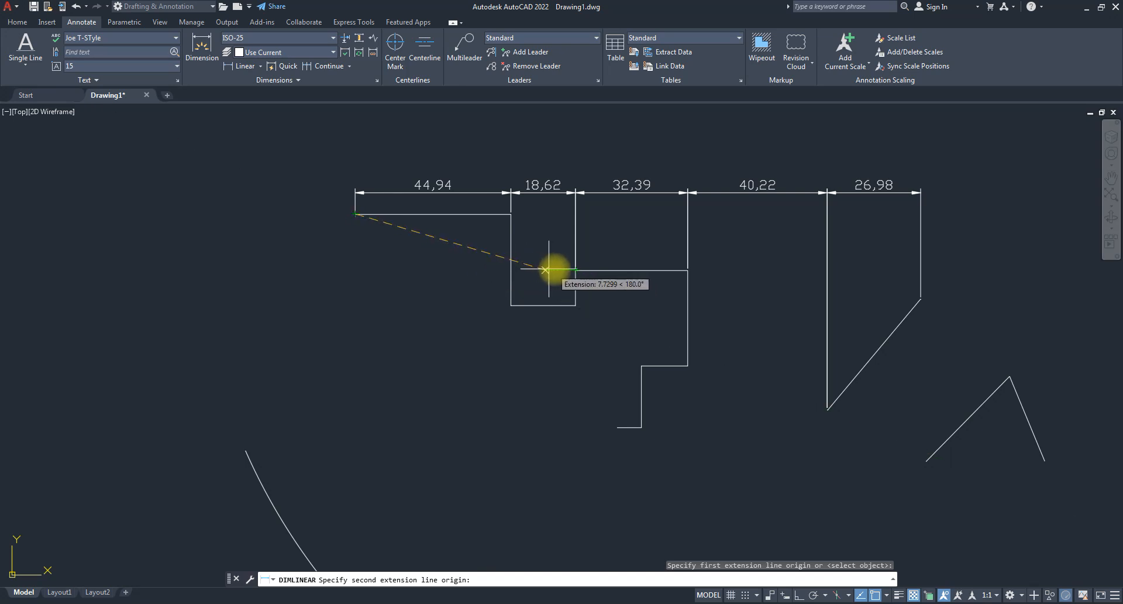
click(576, 269)
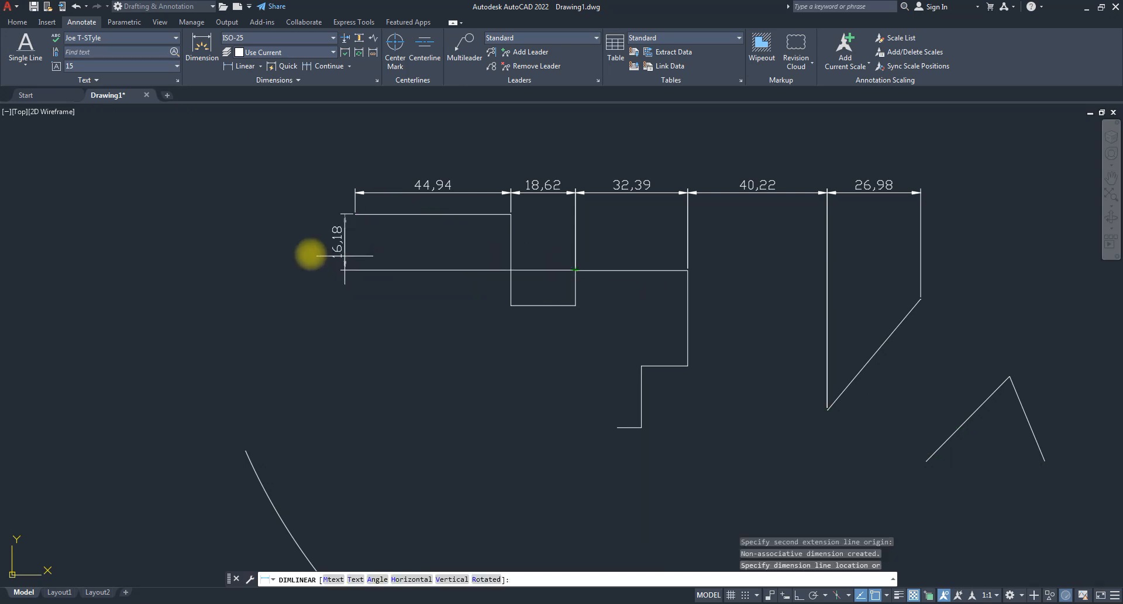
click(309, 252)
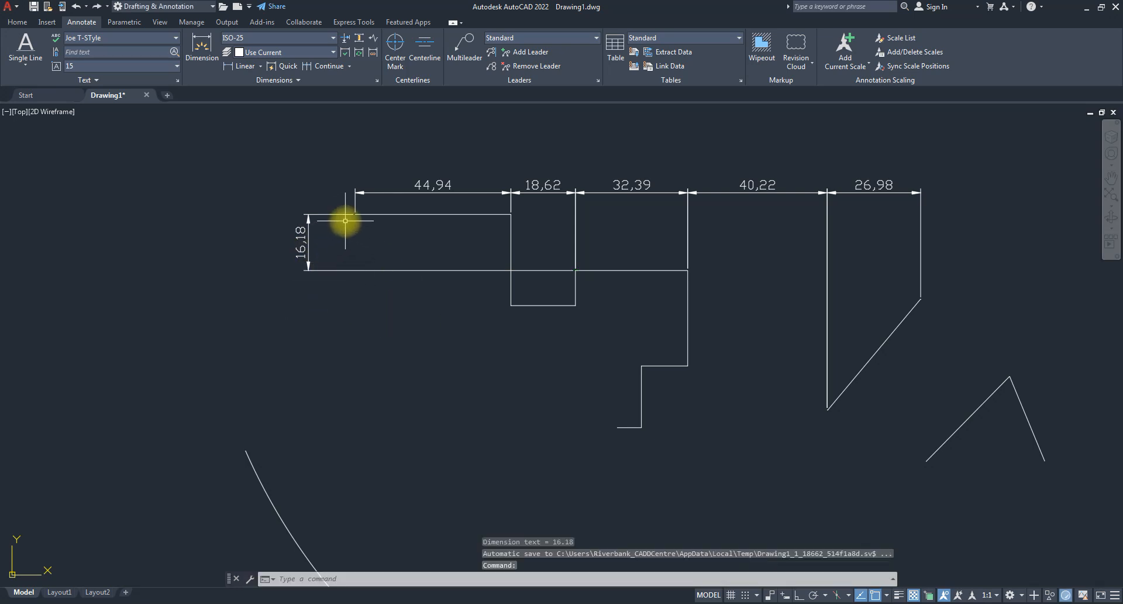
- Continue the vertical dimension chain down to the notch bottom, the lower step's inner corner and the polyline's lower free end
click(318, 67)
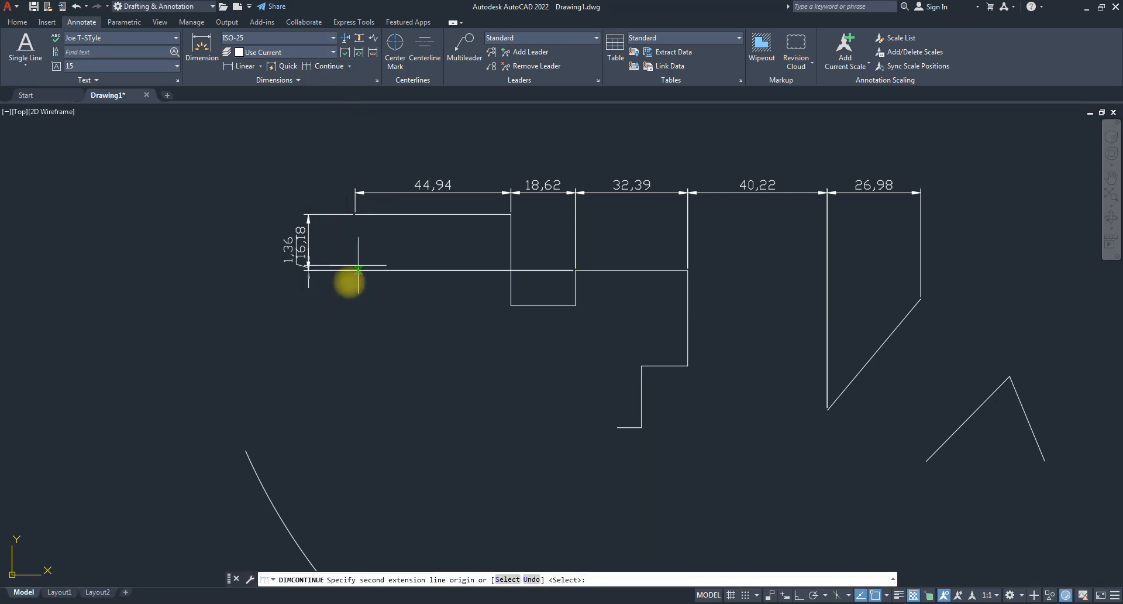
click(511, 305)
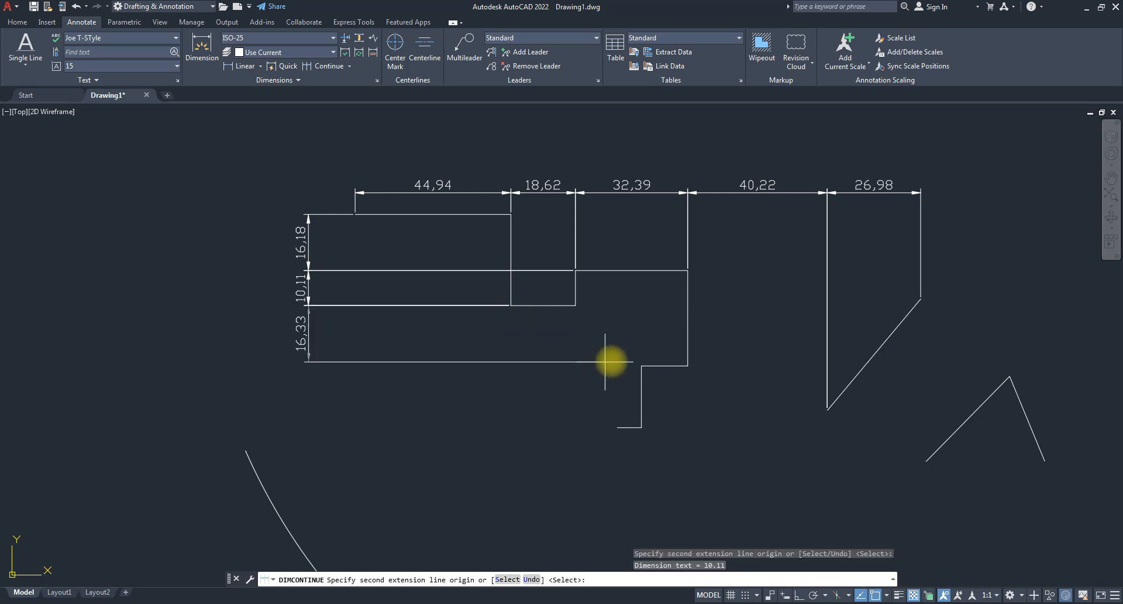
click(641, 365)
click(617, 428)
key(Return)
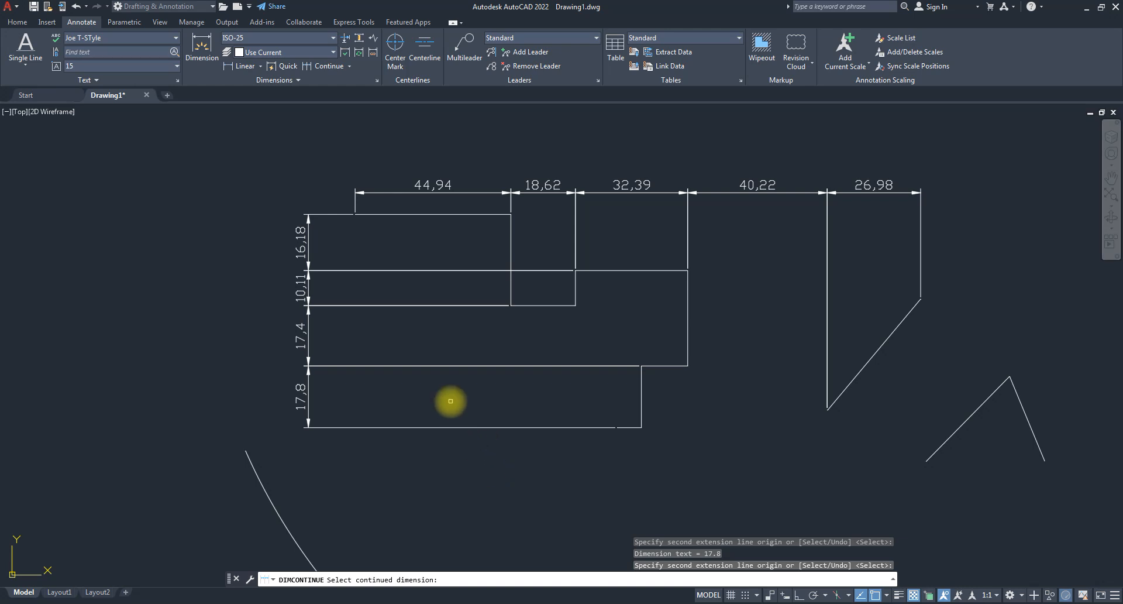
key(Escape)
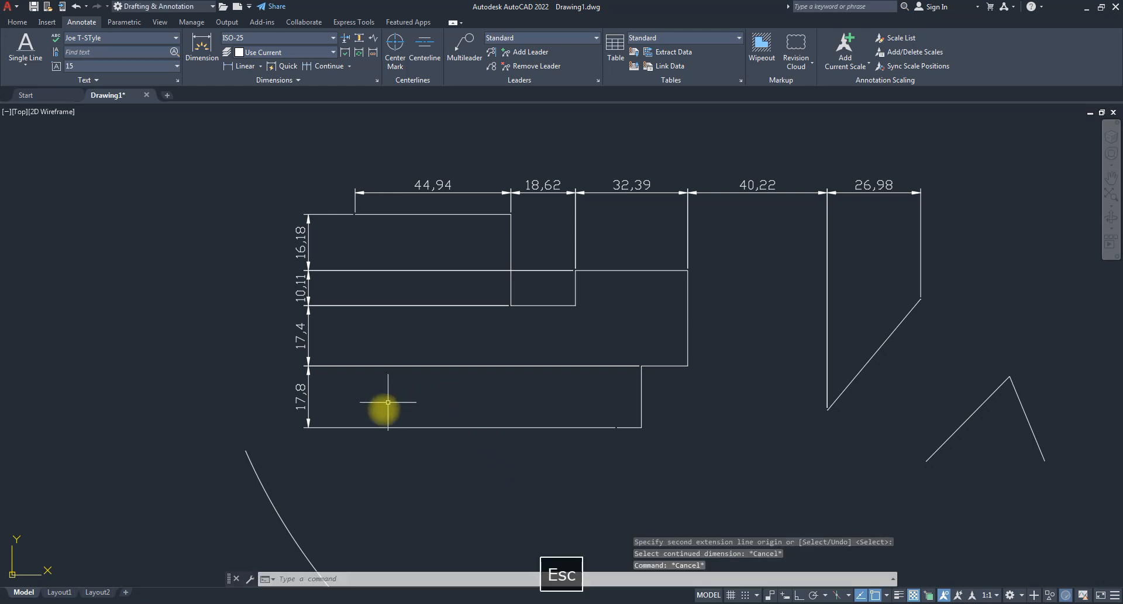
- Delete the four vertical dimensions beside the stepped polyline
click(371, 469)
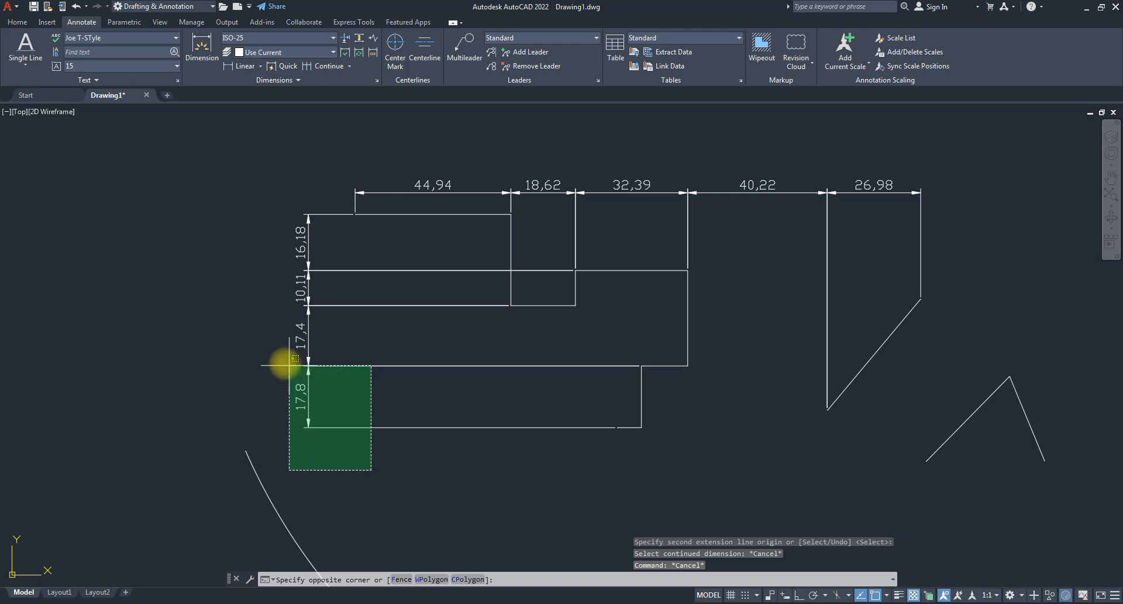
click(286, 365)
key(Delete)
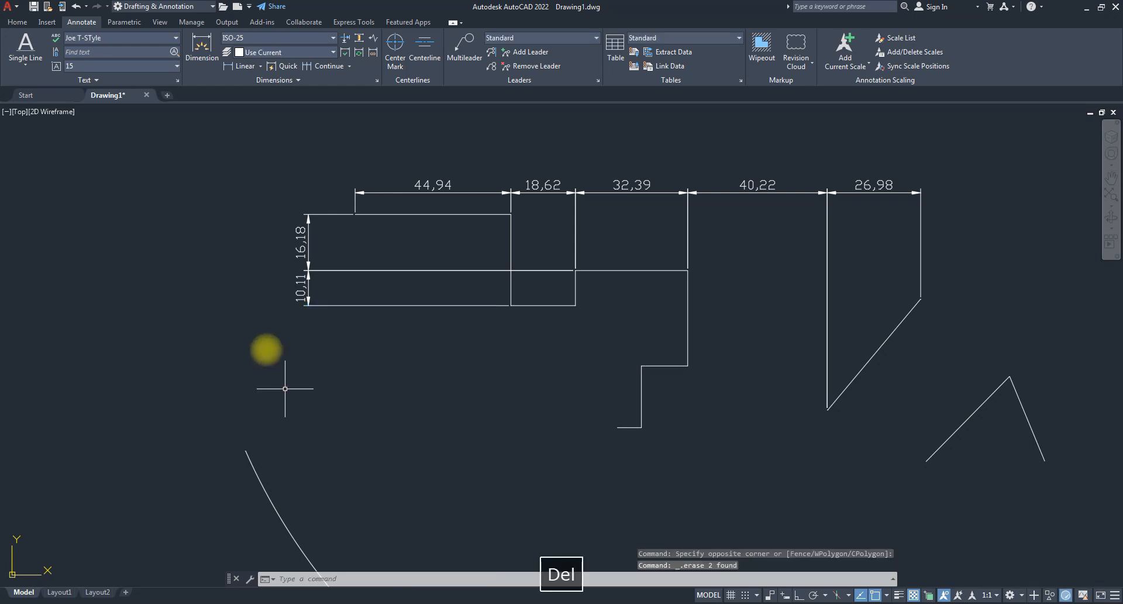
click(316, 334)
click(286, 158)
key(Delete)
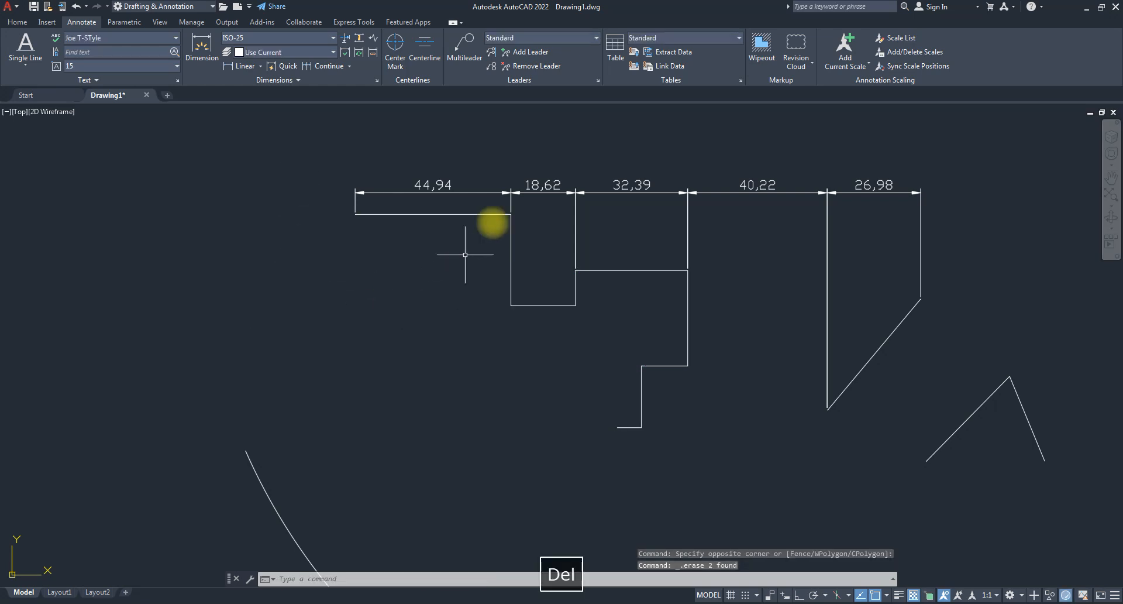
- Delete the chain of five horizontal dimensions above the stepped polyline and slanted line
click(949, 206)
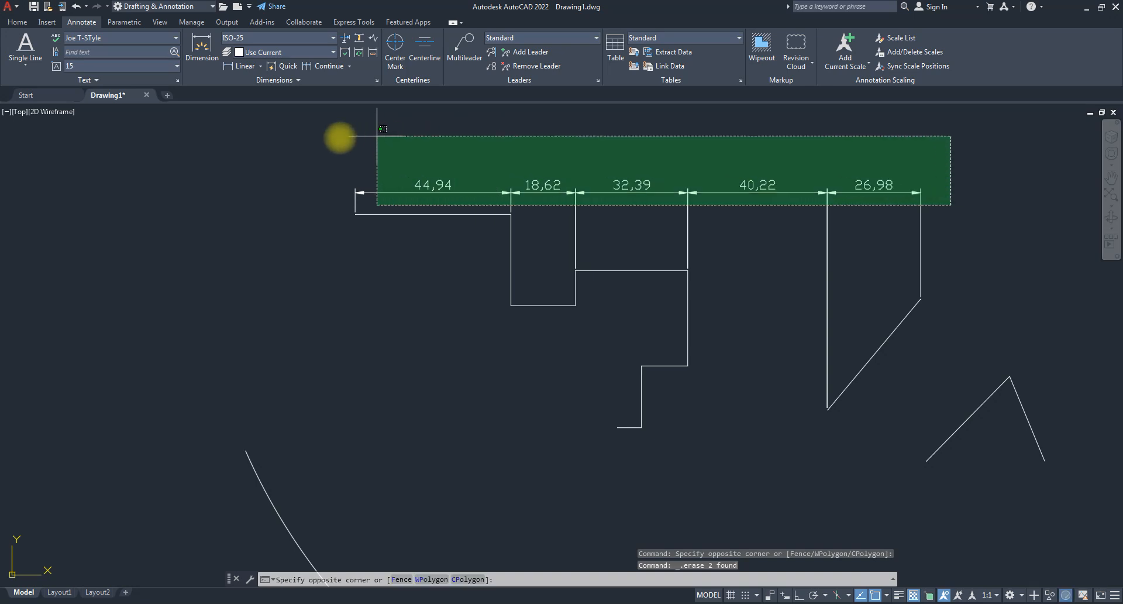
click(277, 124)
key(Delete)
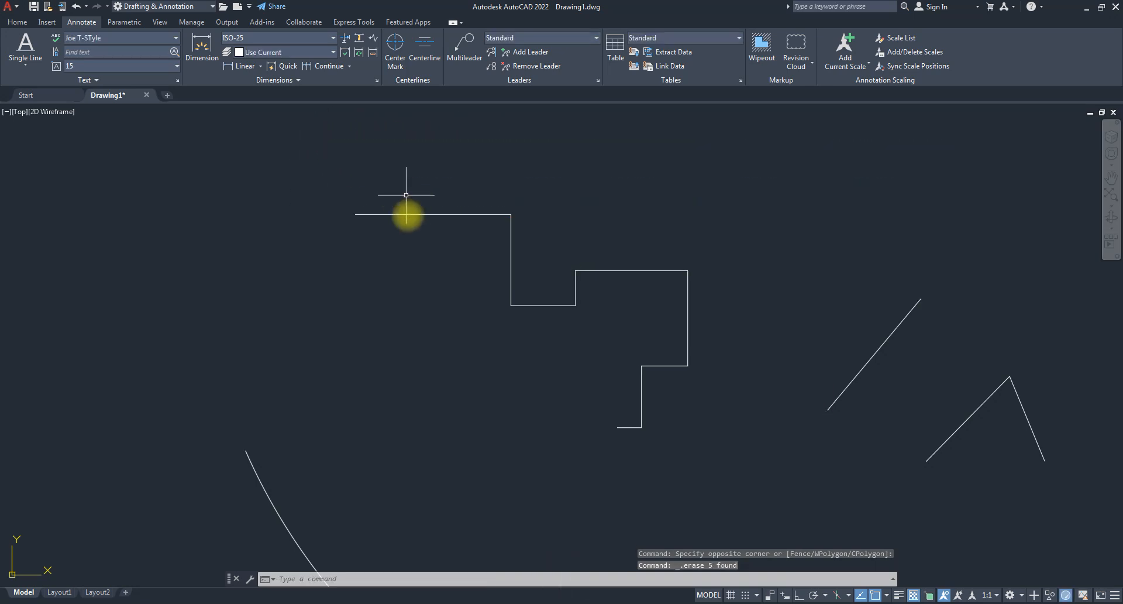
- Add a horizontal linear dimension along the stepped polyline's top segment, placing it just above the segment
scroll(494, 471, down, 2)
scroll(446, 298, up, 2)
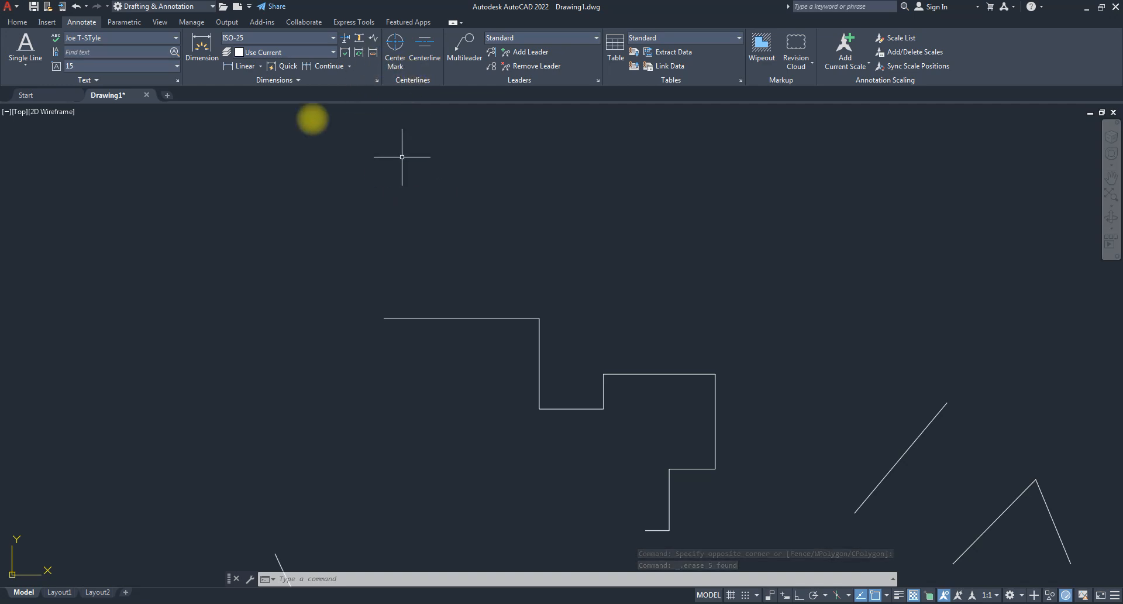
click(244, 66)
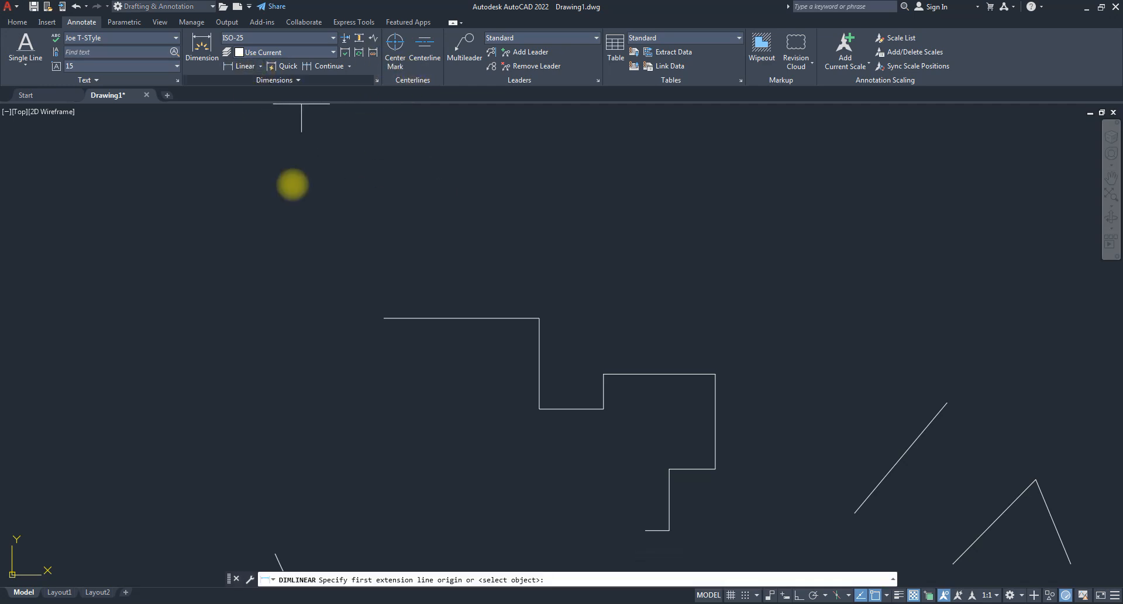
click(384, 318)
click(539, 318)
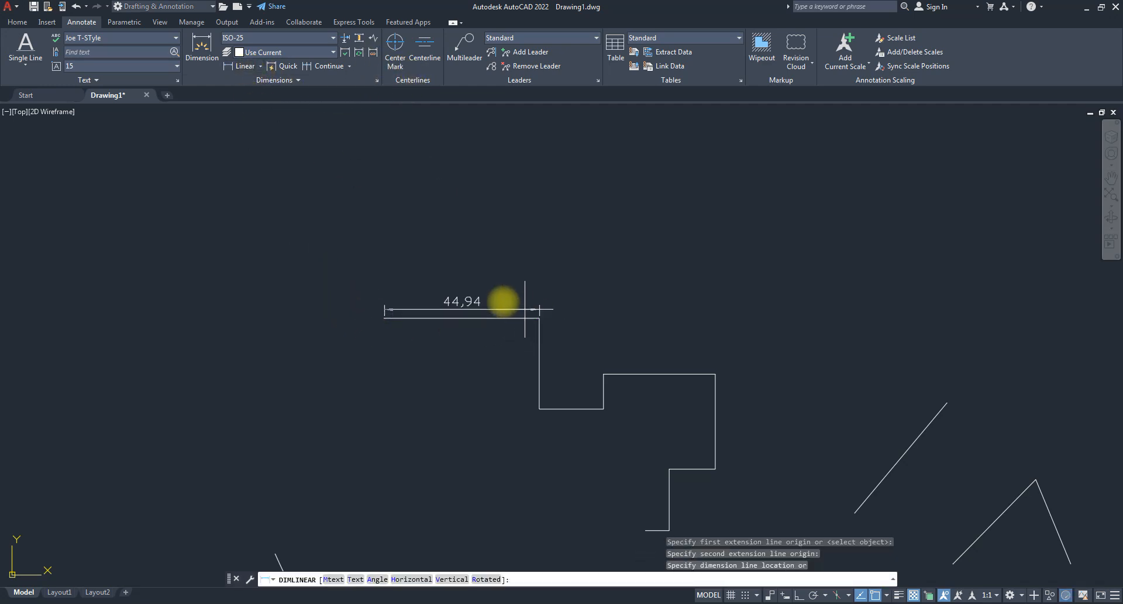
click(470, 289)
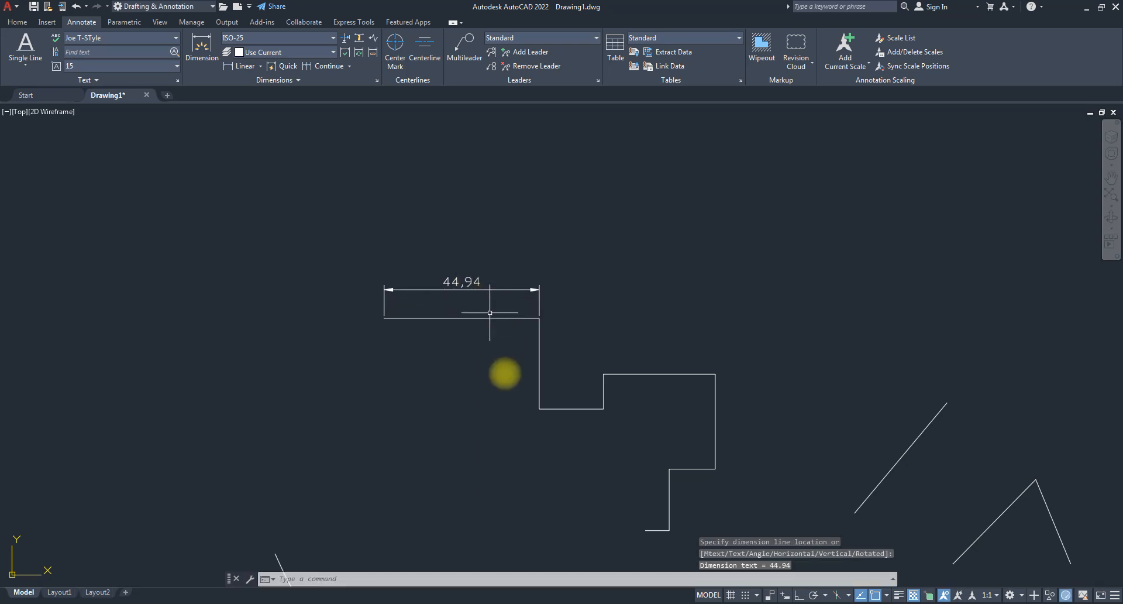
- Add baseline dimensions from the top segment's free end to the notch's far bottom corner, the second upper segment's outer corner and a point beyond the polyline
click(351, 69)
click(330, 108)
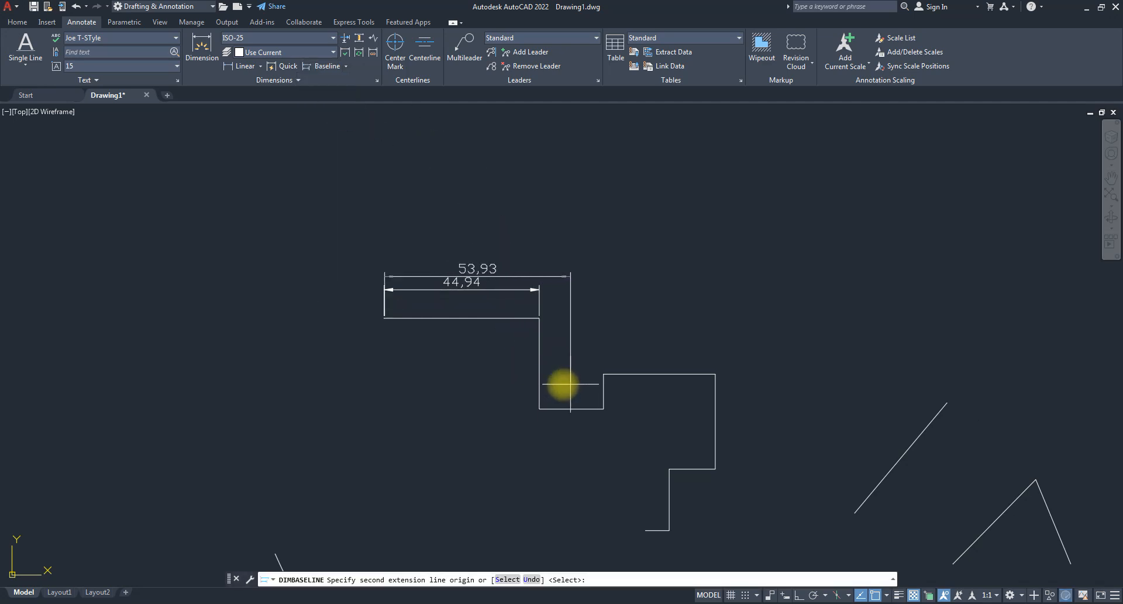
click(603, 408)
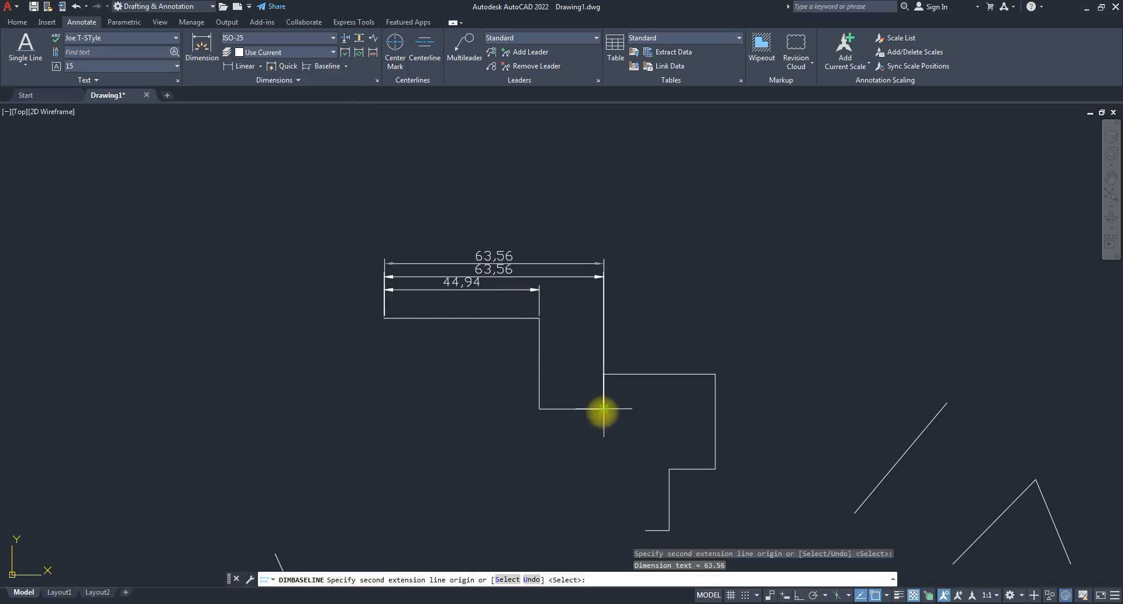
click(716, 374)
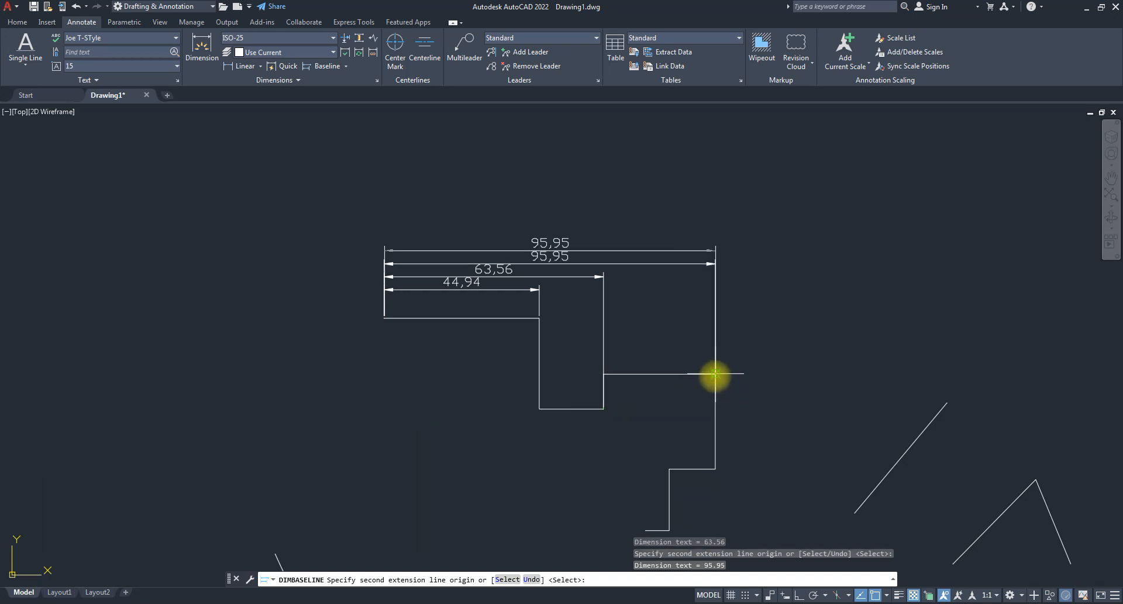
click(800, 409)
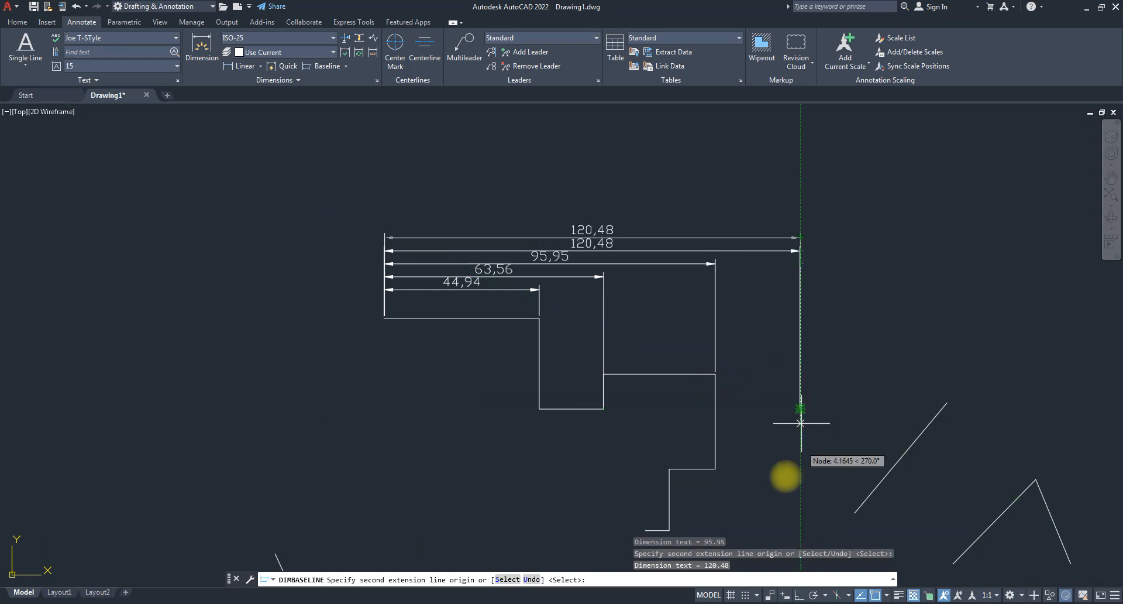
key(Escape)
- Delete the outermost baseline dimension that extends beyond the stepped polyline
drag(863, 351, 780, 256)
key(Delete)
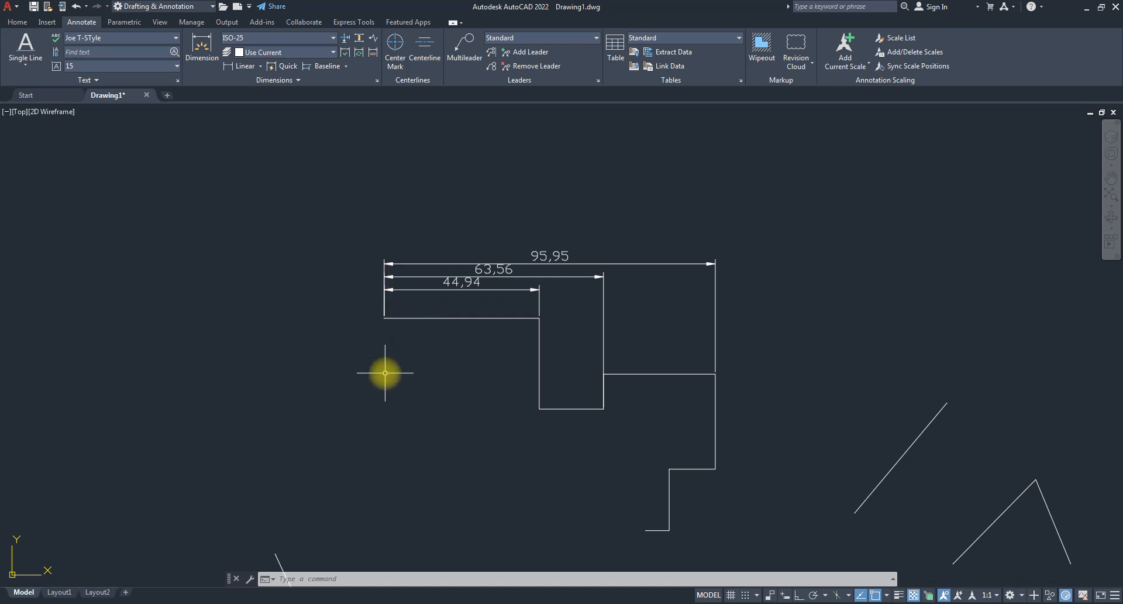
- Begin a stepped line outline beside the dimensioned polyline in Ortho mode: long horizontal edge, short rise, horizontal edge, drop and short outward edge
scroll(469, 345, down, 2)
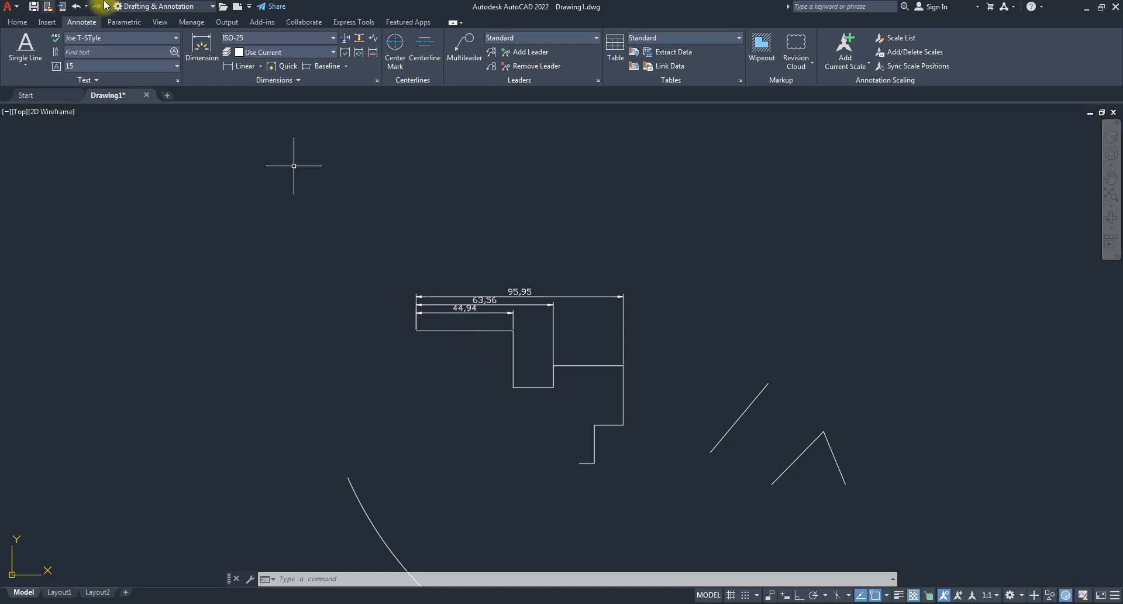
click(71, 66)
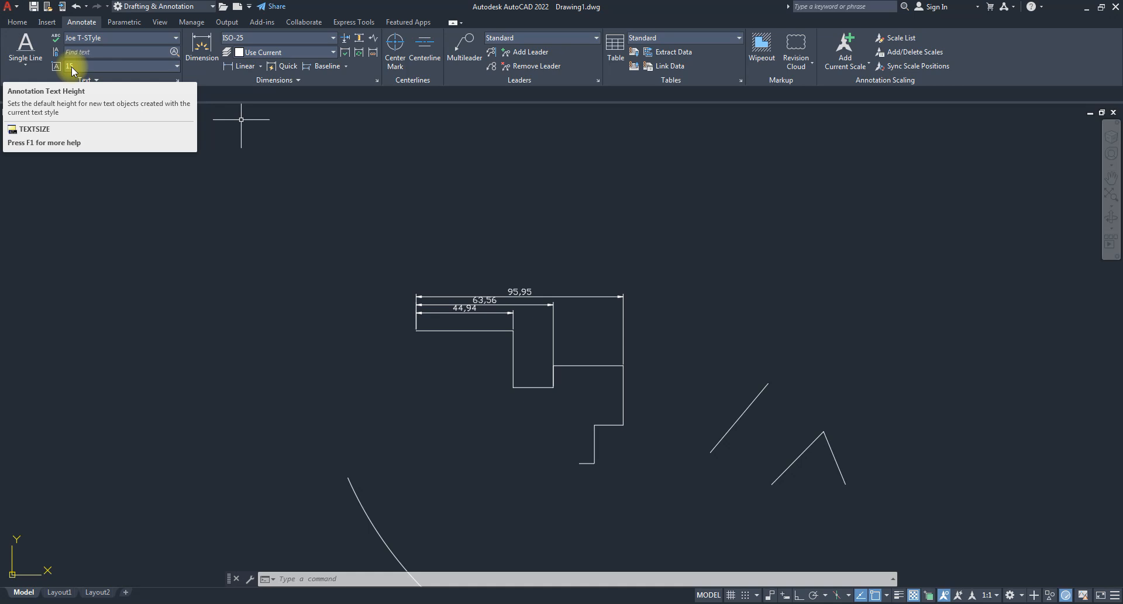
middle_drag(279, 279, 533, 280)
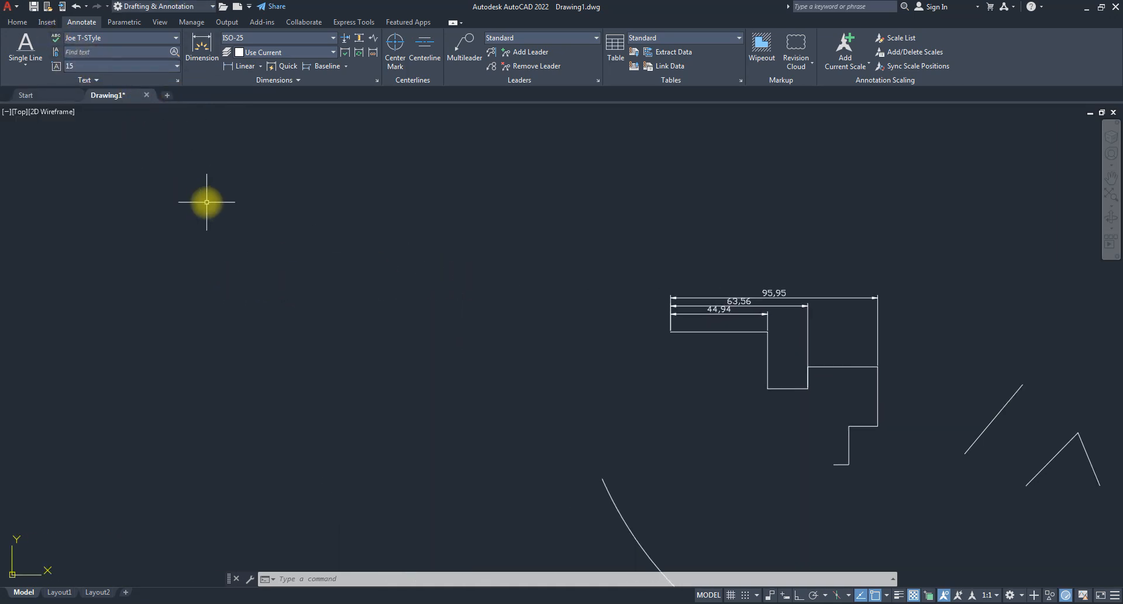
key(Return)
click(293, 291)
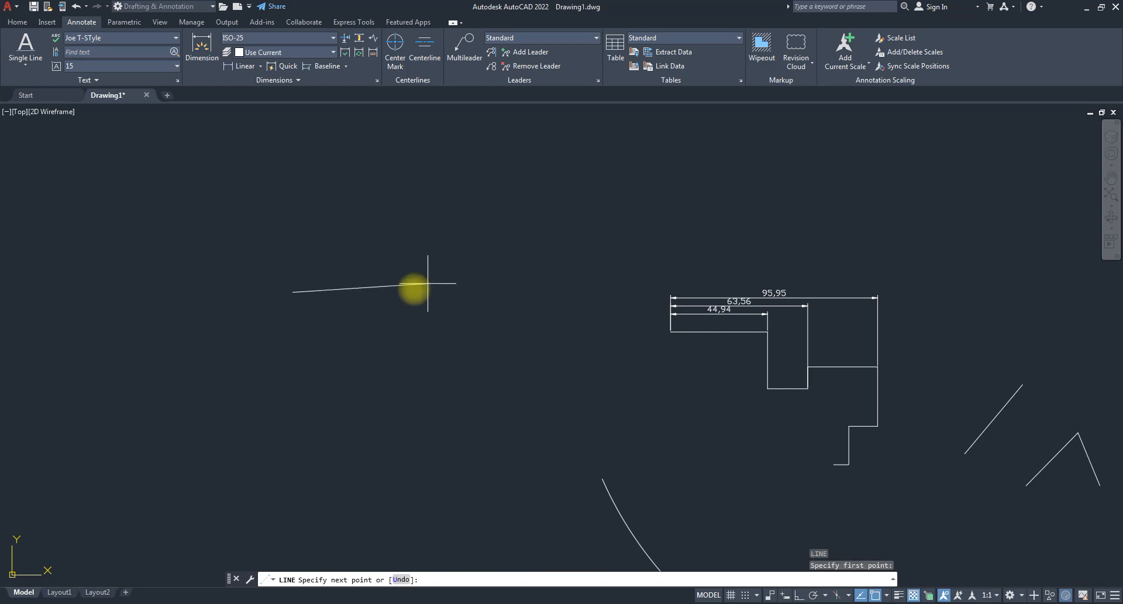
key(F8)
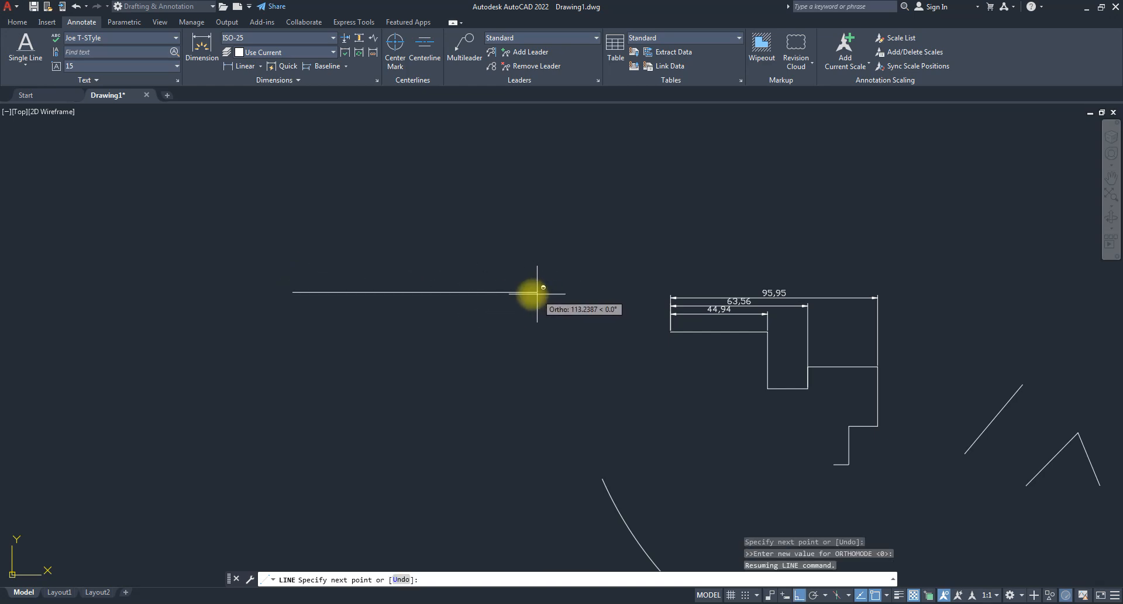
click(419, 292)
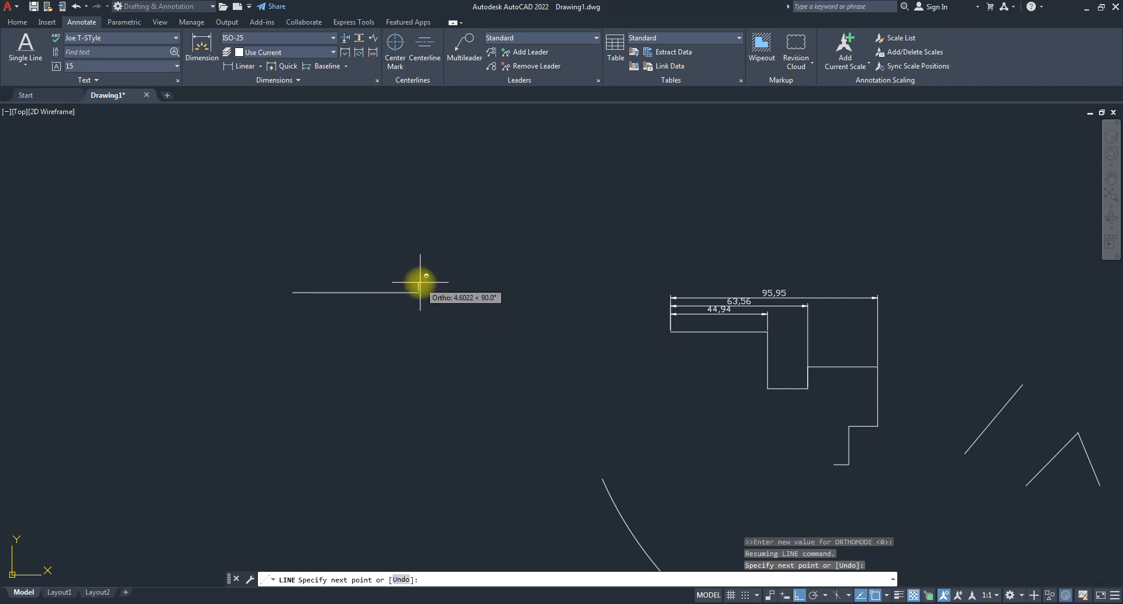
click(419, 277)
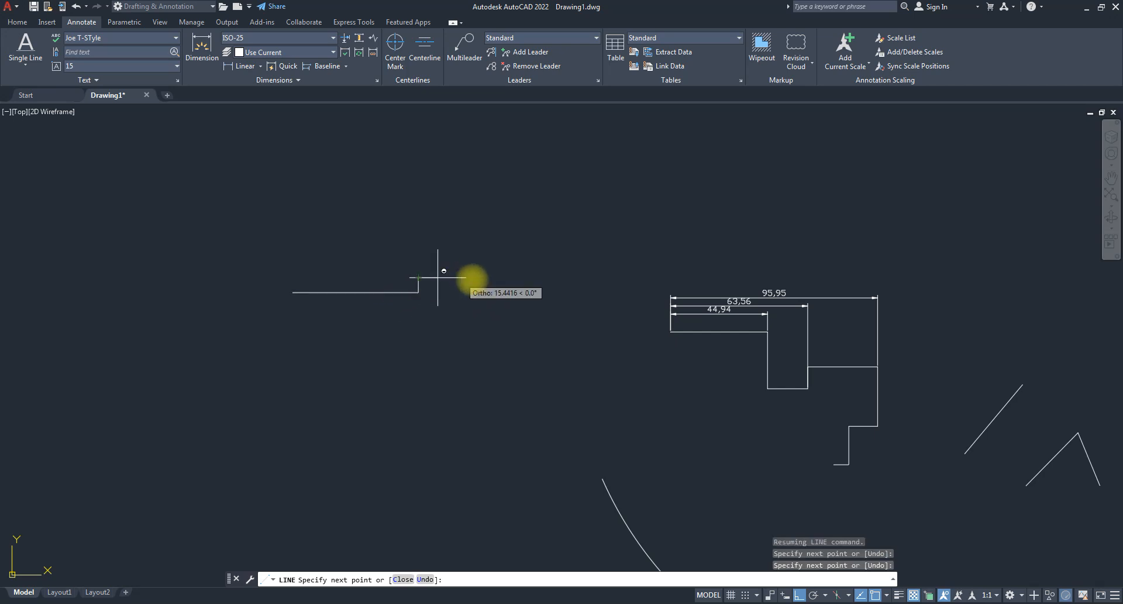
click(493, 277)
click(493, 317)
click(523, 317)
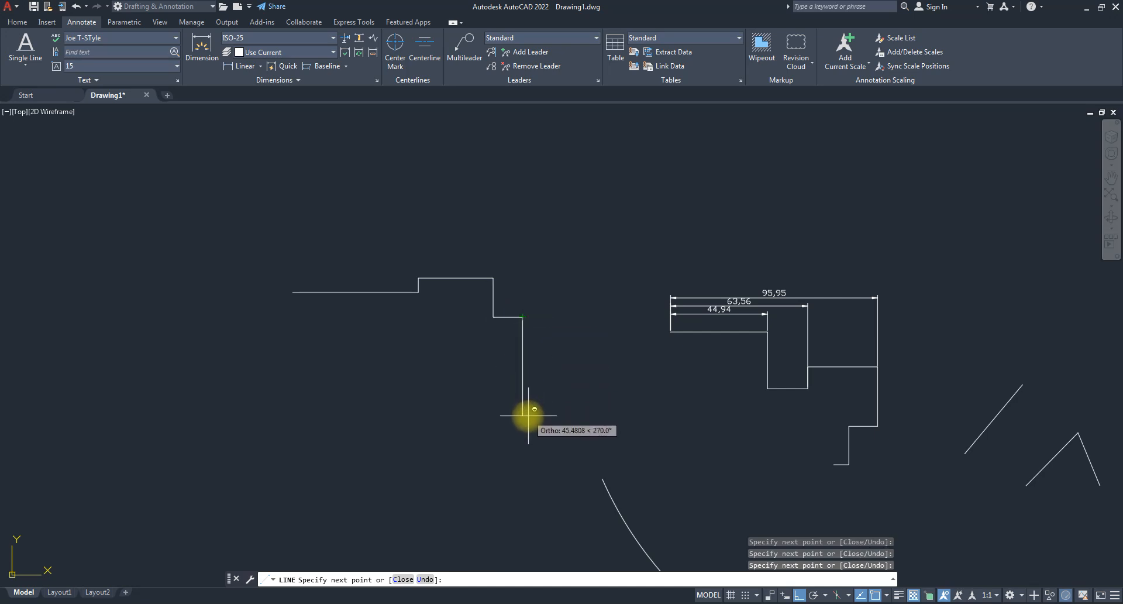
- Complete the outline with a long drop, a short inward step, another drop and a straight base, closing it at the starting point
click(522, 397)
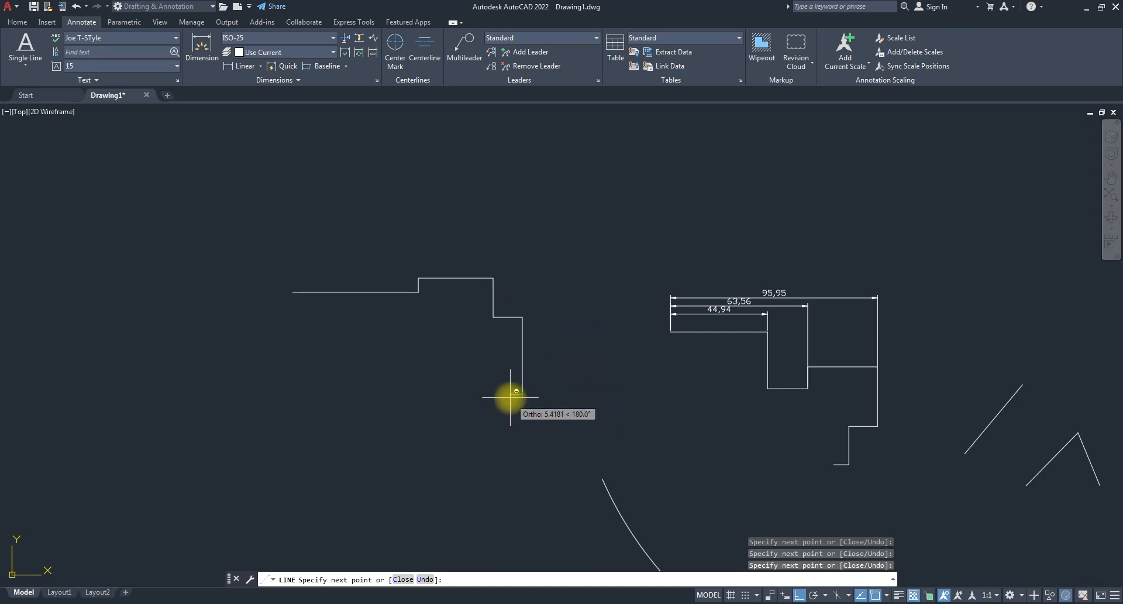
click(509, 394)
click(510, 441)
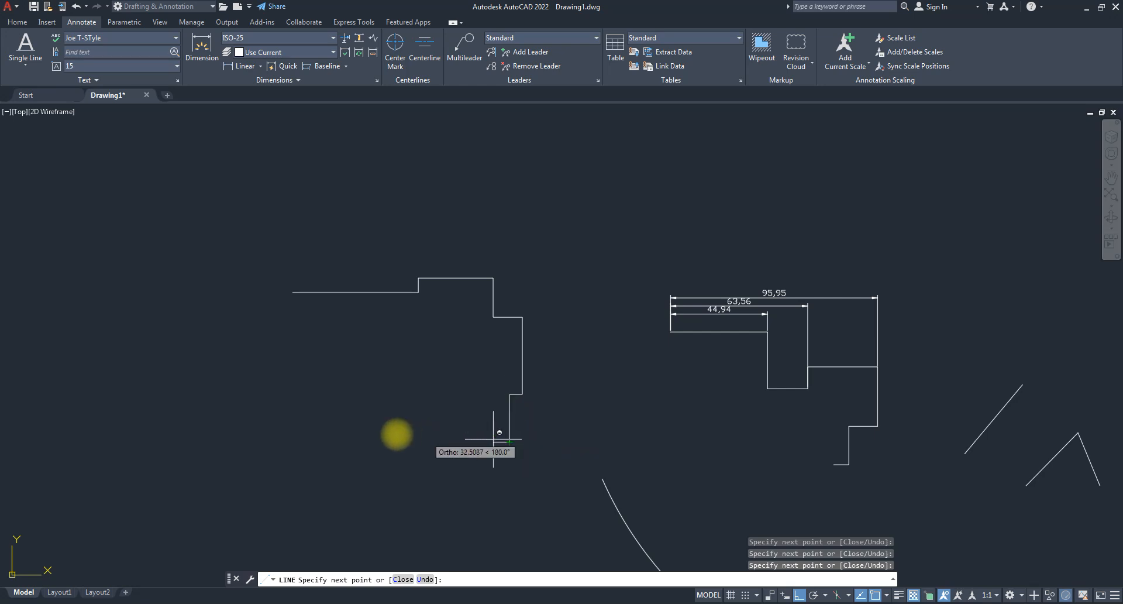
click(292, 304)
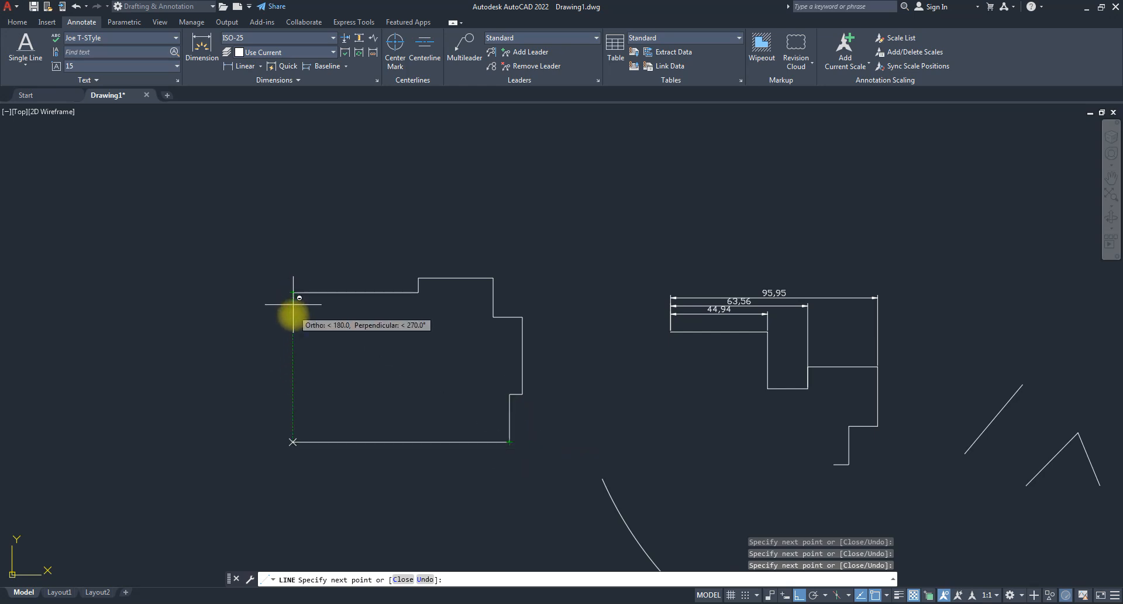
click(292, 292)
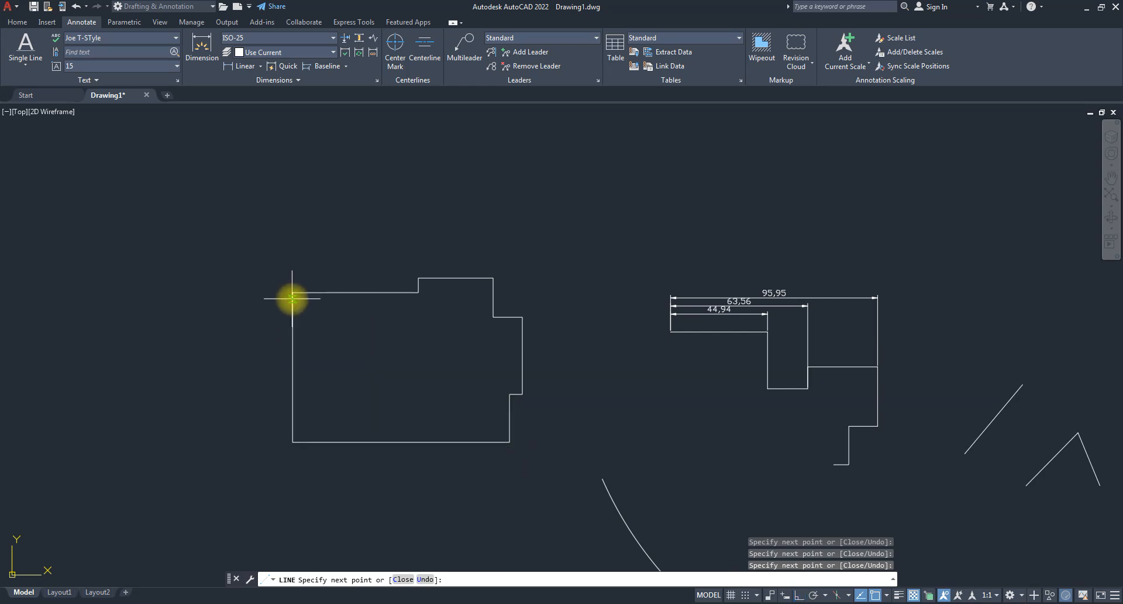
key(Return)
scroll(314, 283, up, 2)
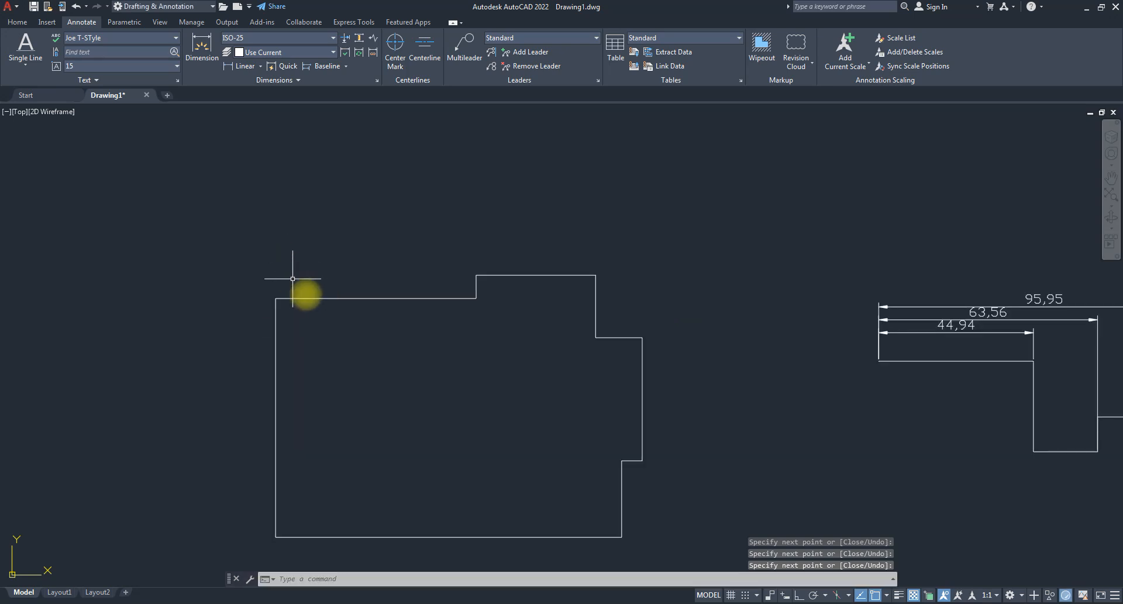
scroll(325, 308, down, 2)
scroll(323, 315, up, 2)
click(230, 234)
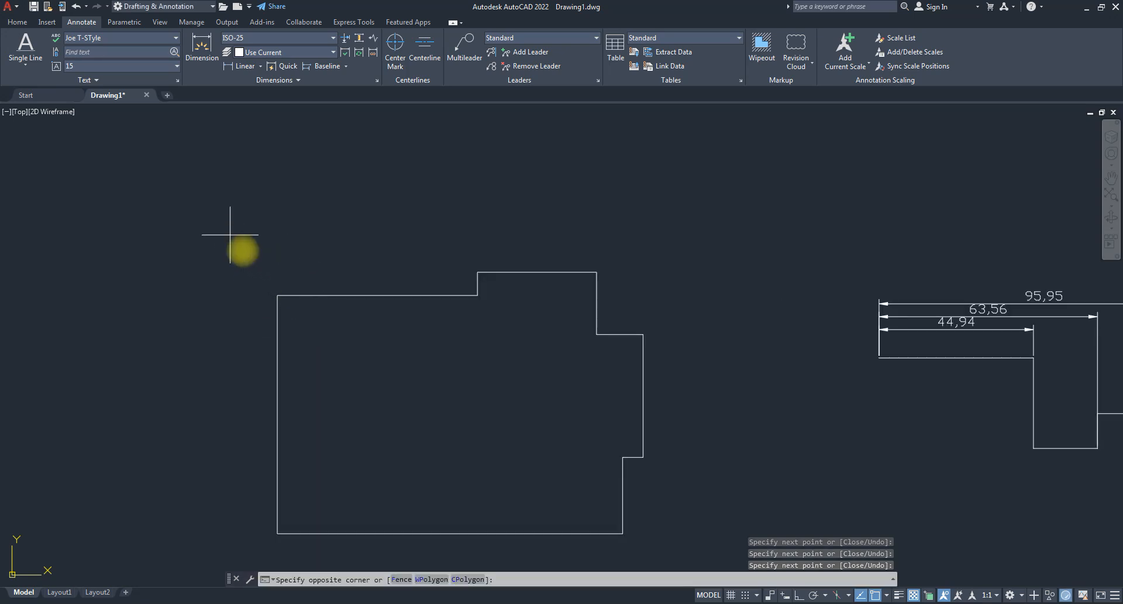
click(680, 538)
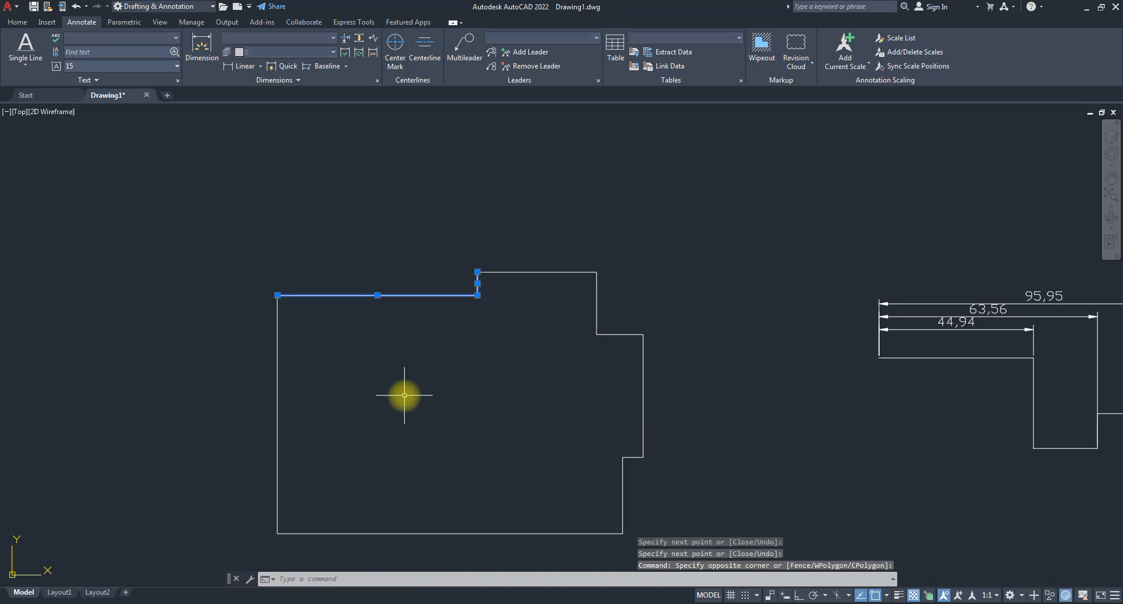
key(Escape)
text(l)
key(space)
click(421, 395)
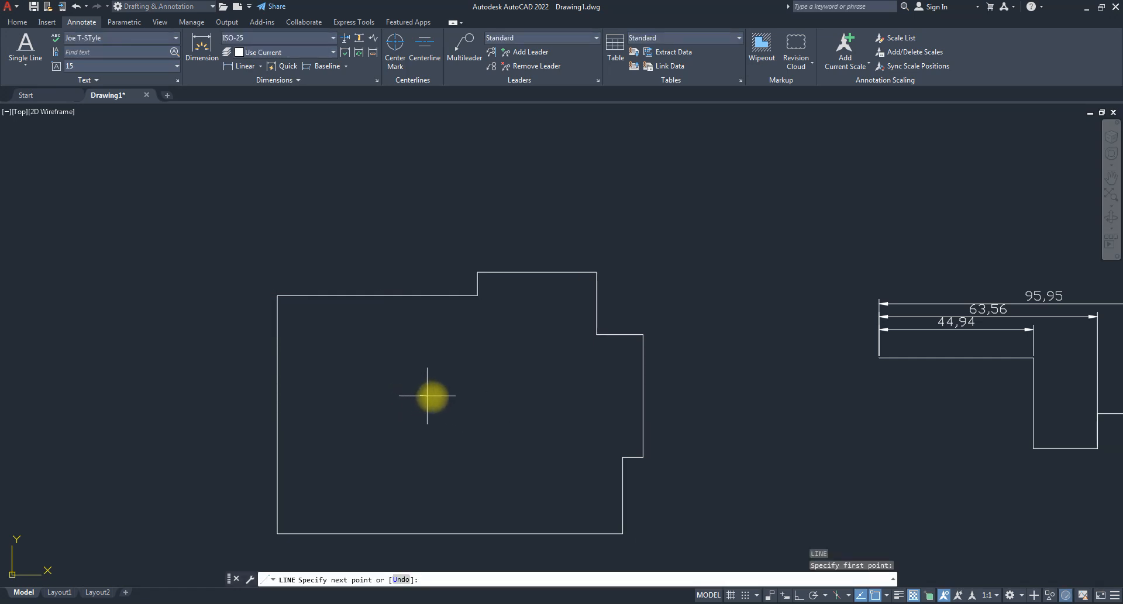
key(F8)
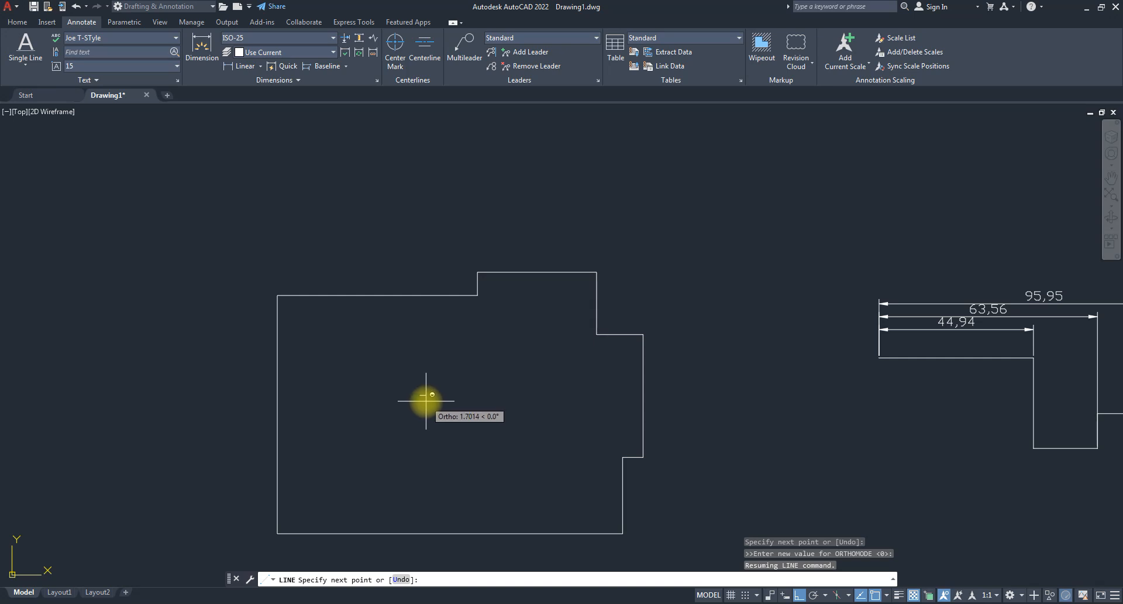
key(Escape)
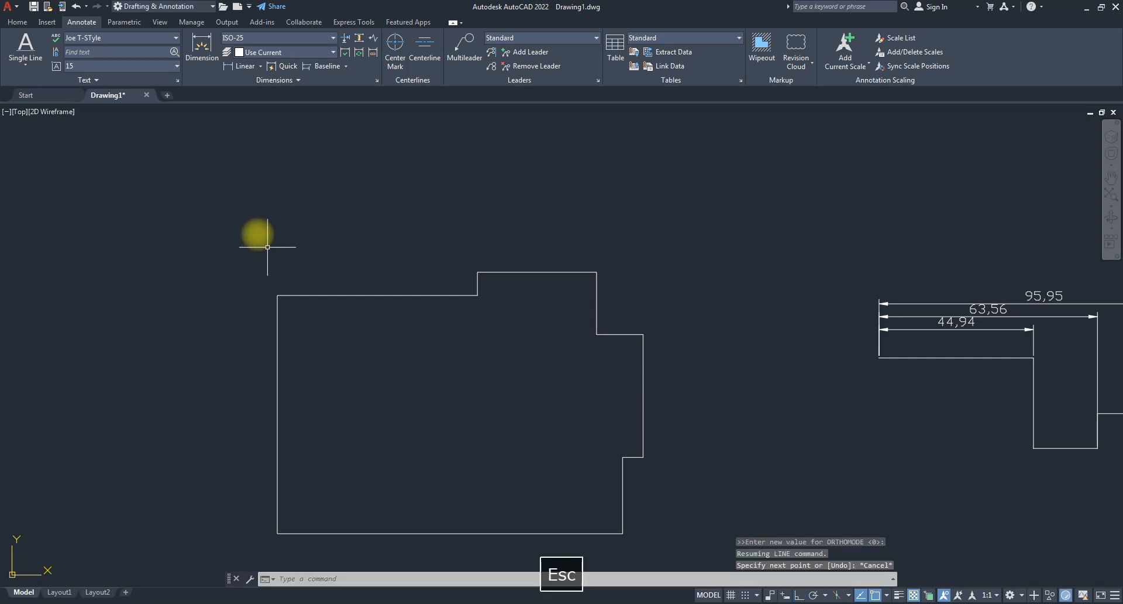
- Join all line segments of the new closed outline into a single polyline
scroll(222, 210, down, 2)
click(222, 210)
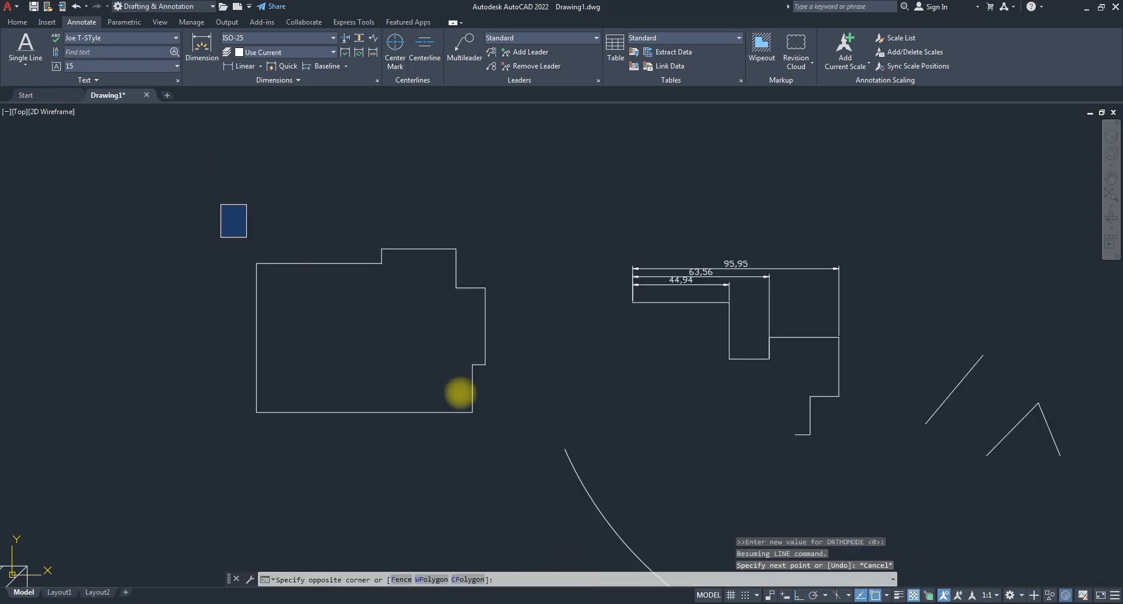
click(516, 438)
text(j)
key(Return)
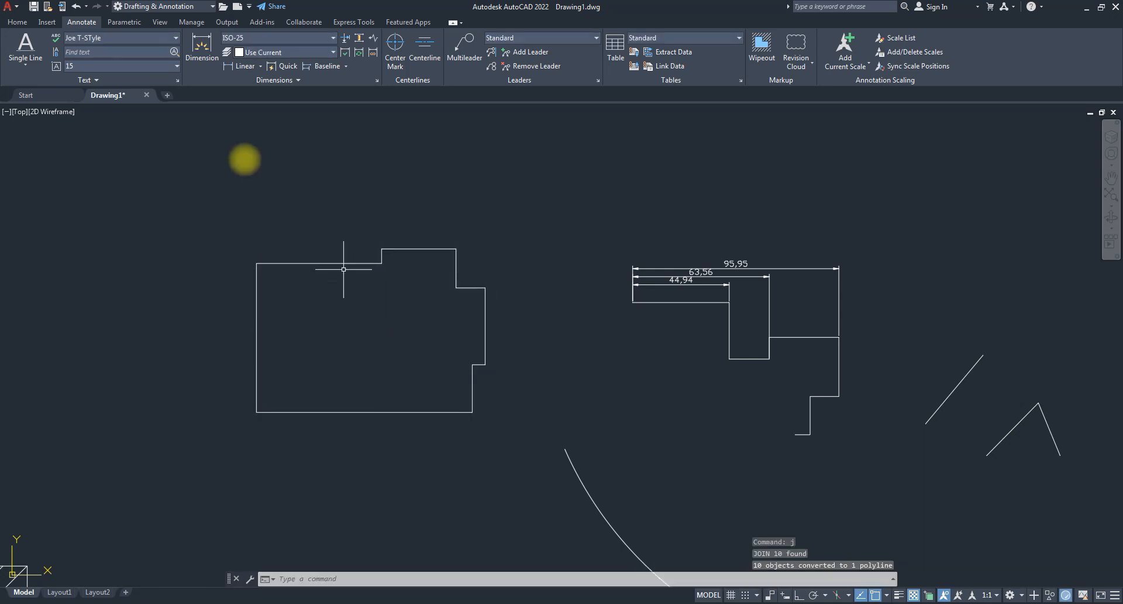
- Offset the closed outline inward by 1.5 to form a double-line wall
text(o)
key(Return)
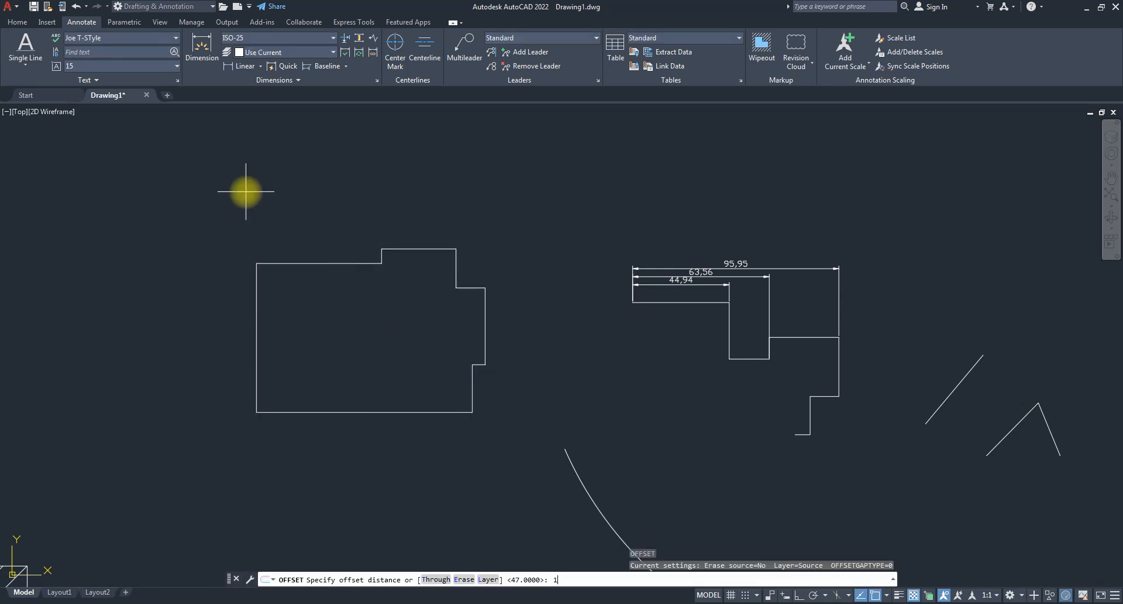
text(1.5)
key(Return)
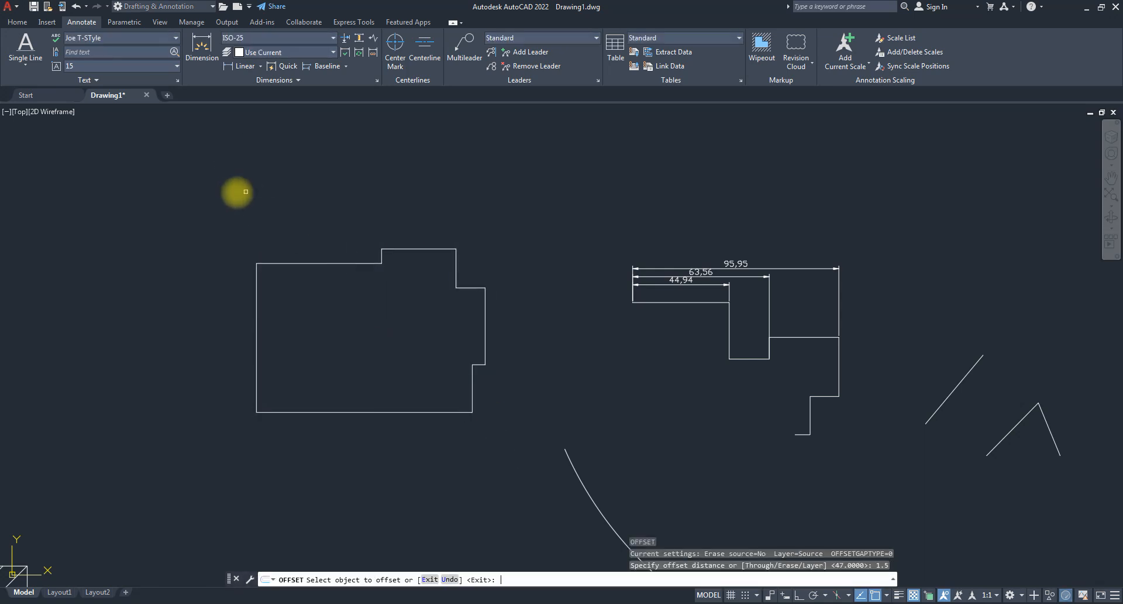
click(466, 412)
click(402, 375)
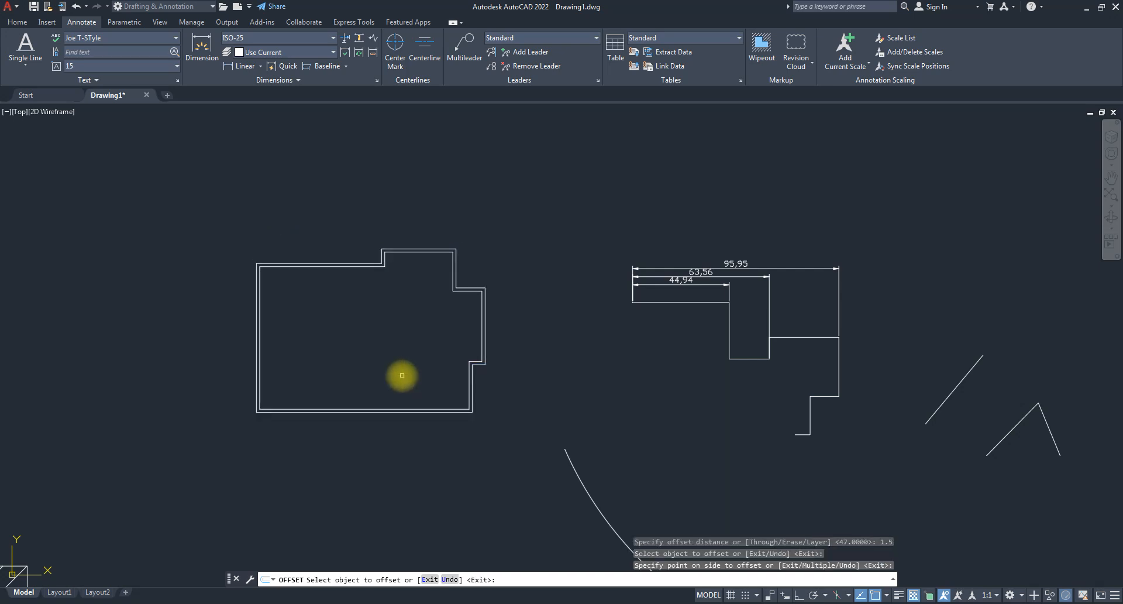
key(Escape)
key(Escape)
- Draw an L-shaped partition in Ortho mode, down from the upper-left inner wall line and across to the left inner wall
scroll(345, 304, up, 4)
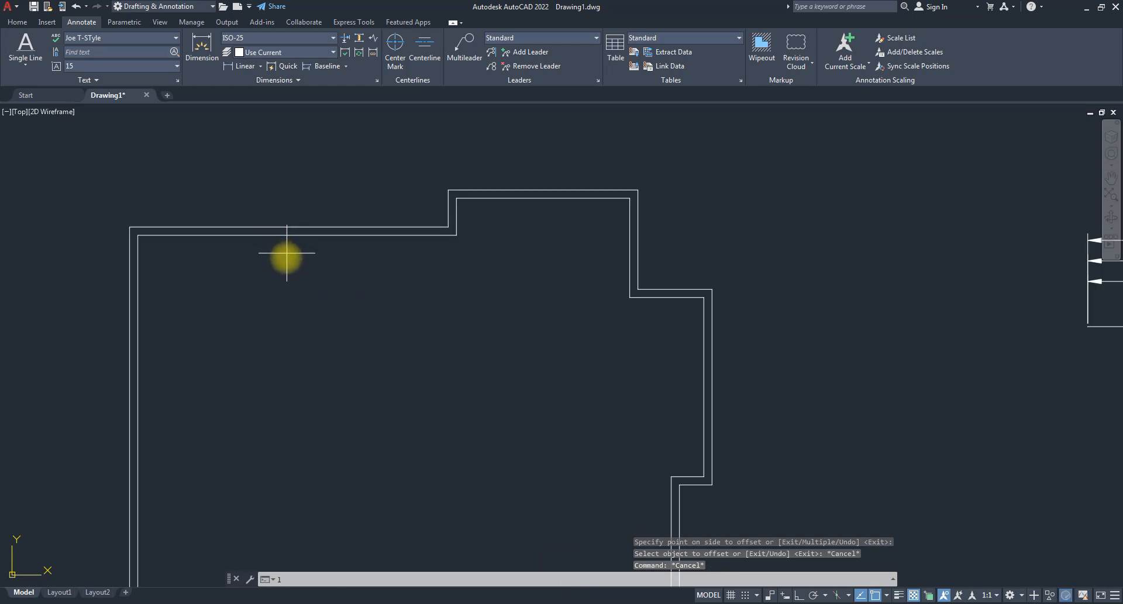
key(Return)
click(282, 234)
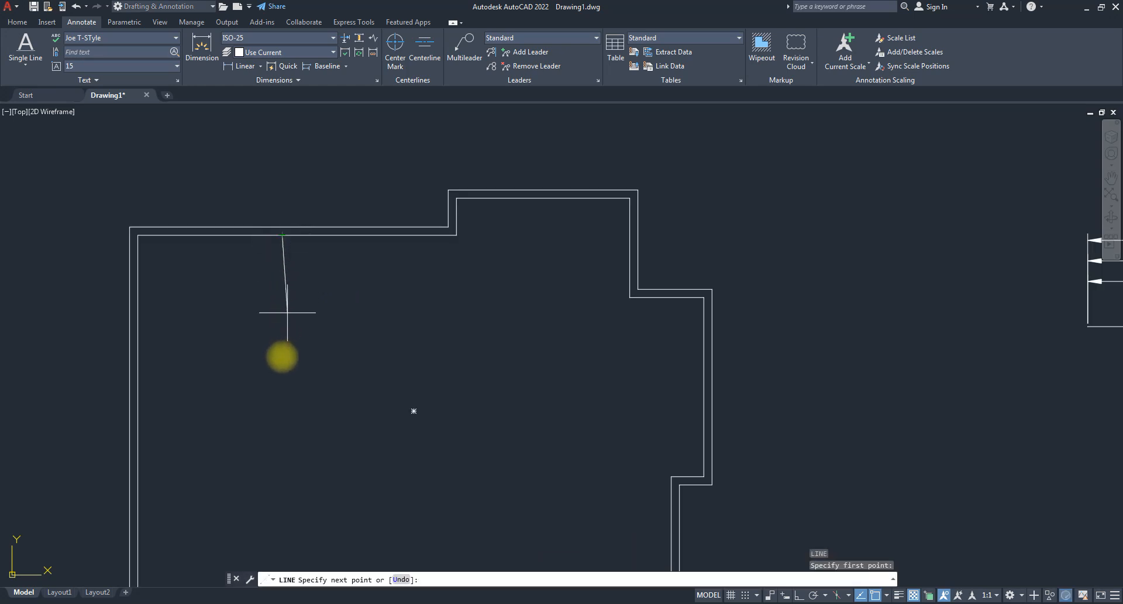
key(F8)
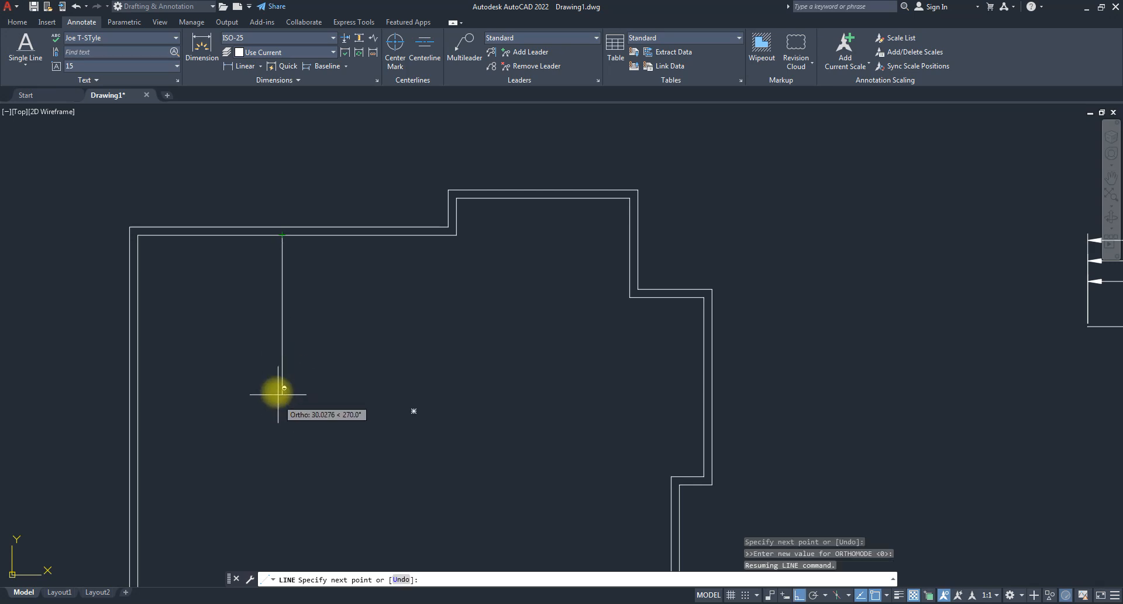
scroll(276, 387, down, 4)
click(275, 387)
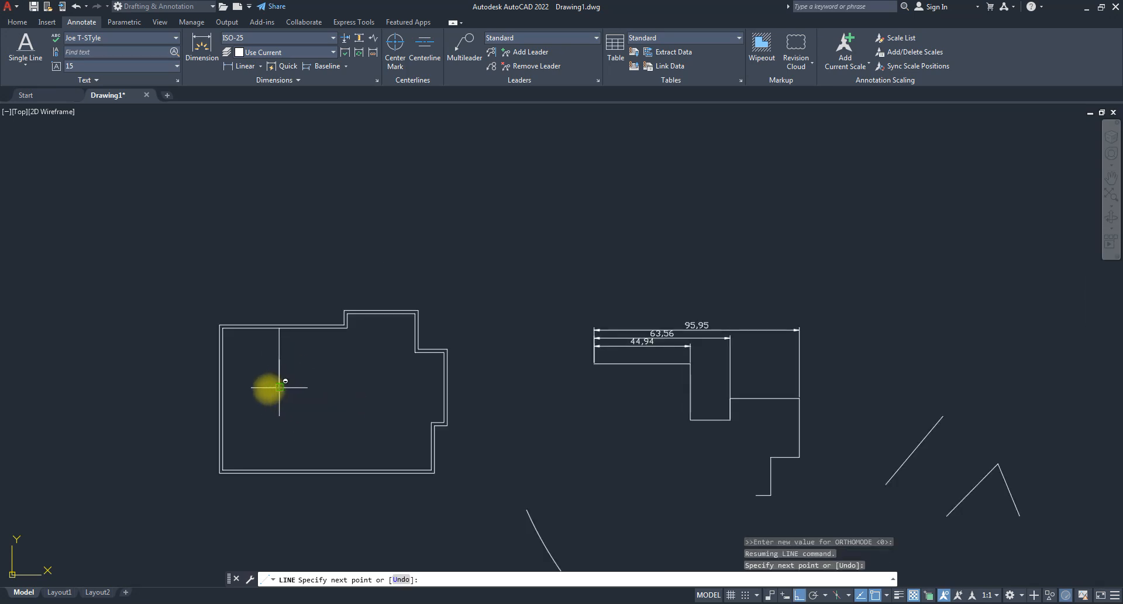
click(223, 388)
key(space)
key(space)
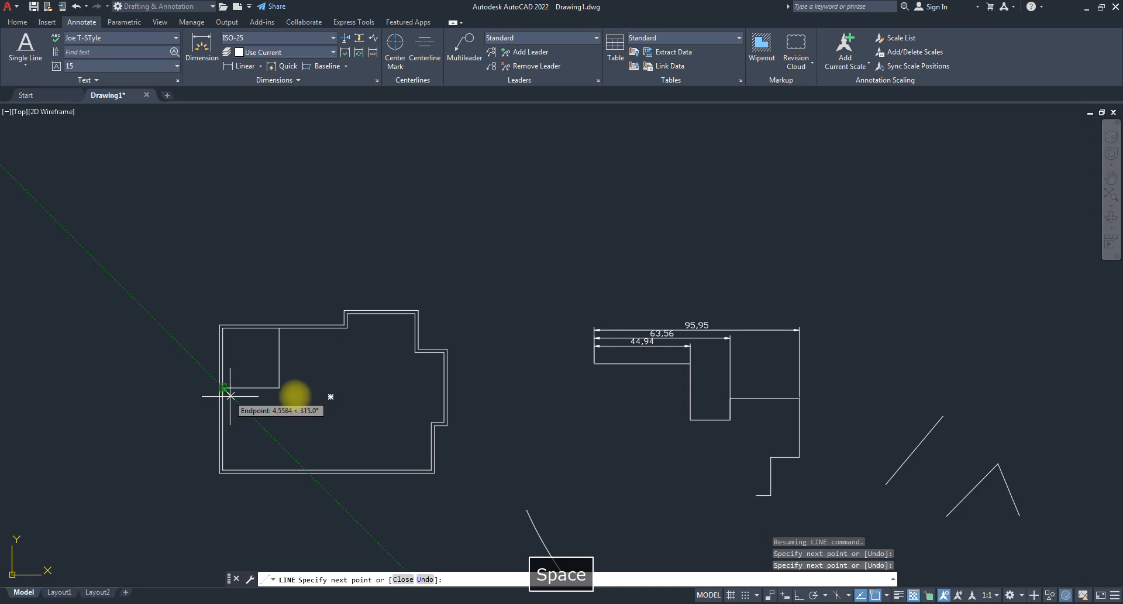
scroll(279, 343, up, 4)
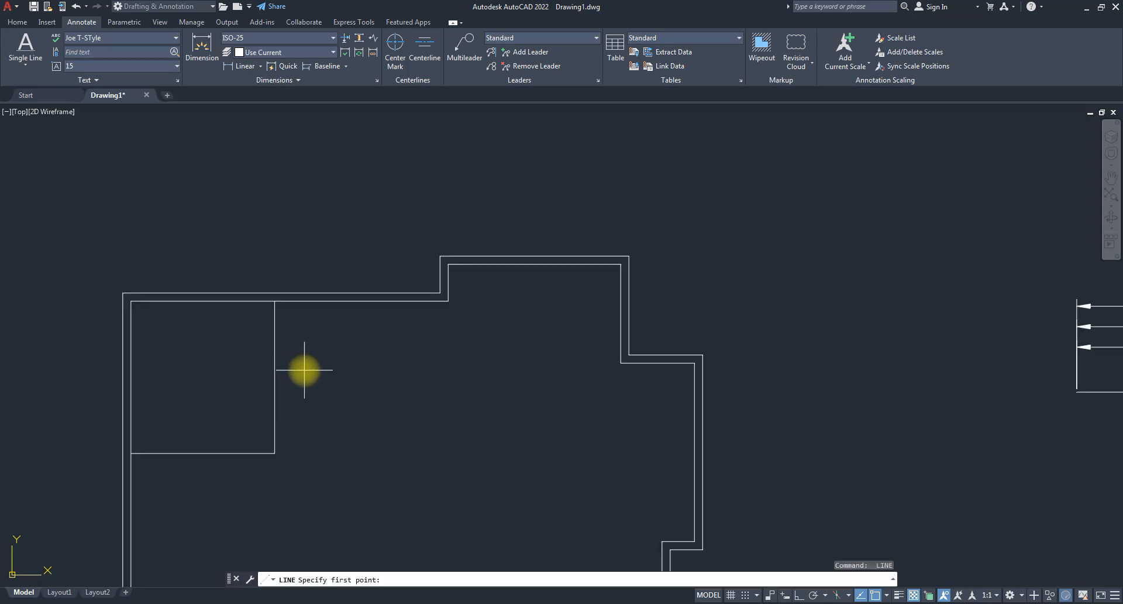
key(Escape)
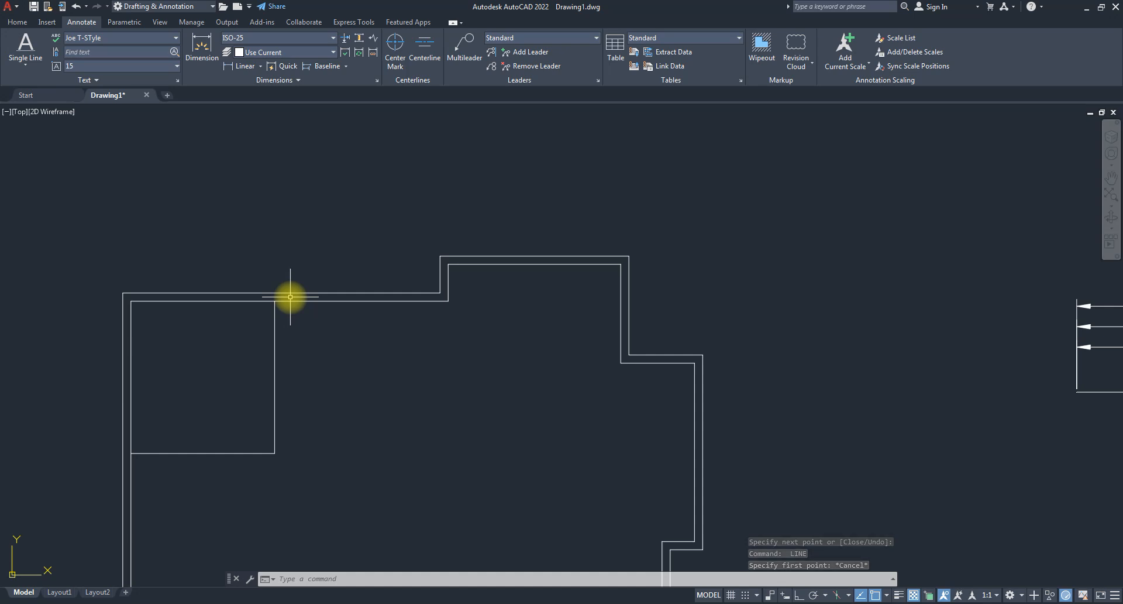
text(o)
key(space)
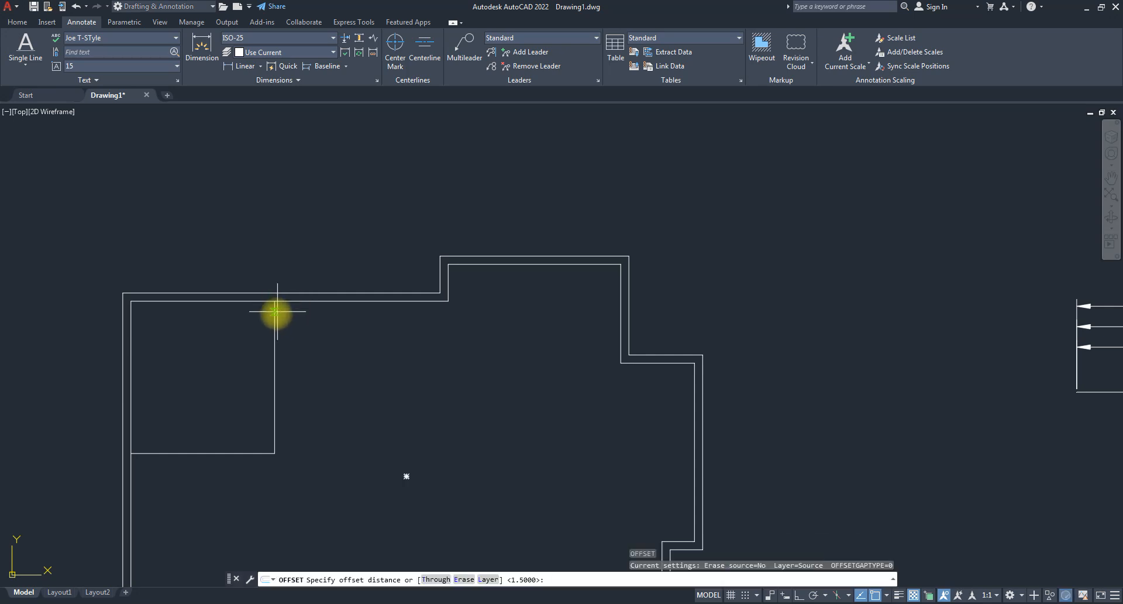
text(i)
key(Return)
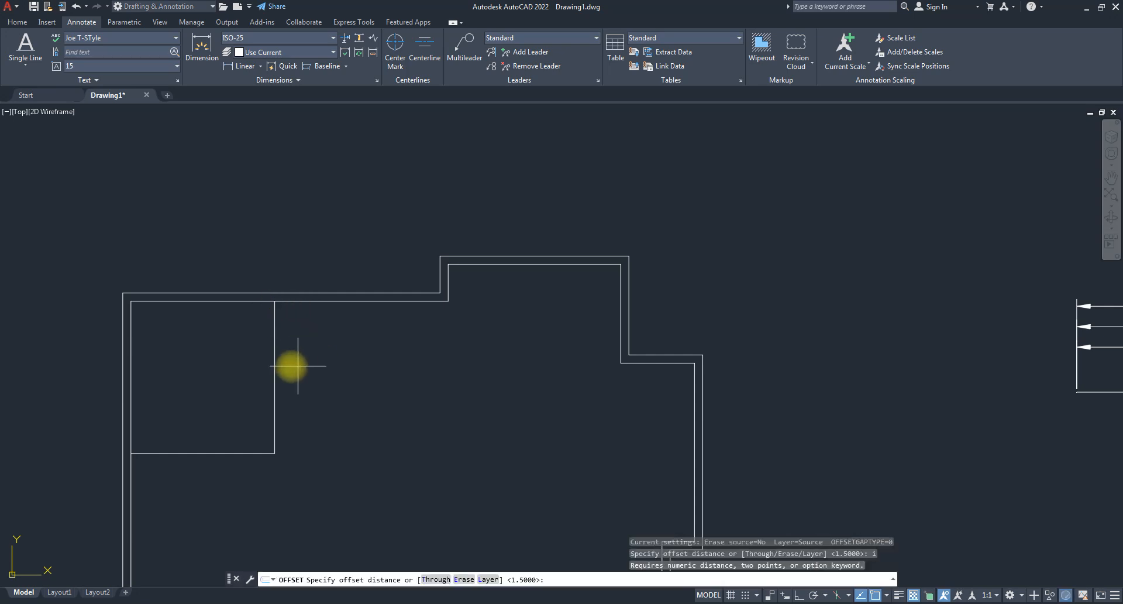
click(274, 368)
key(Escape)
key(Escape)
key(Escape)
- Offset the partition's vertical line to the right and its horizontal line downward, each by 1
text(o)
key(space)
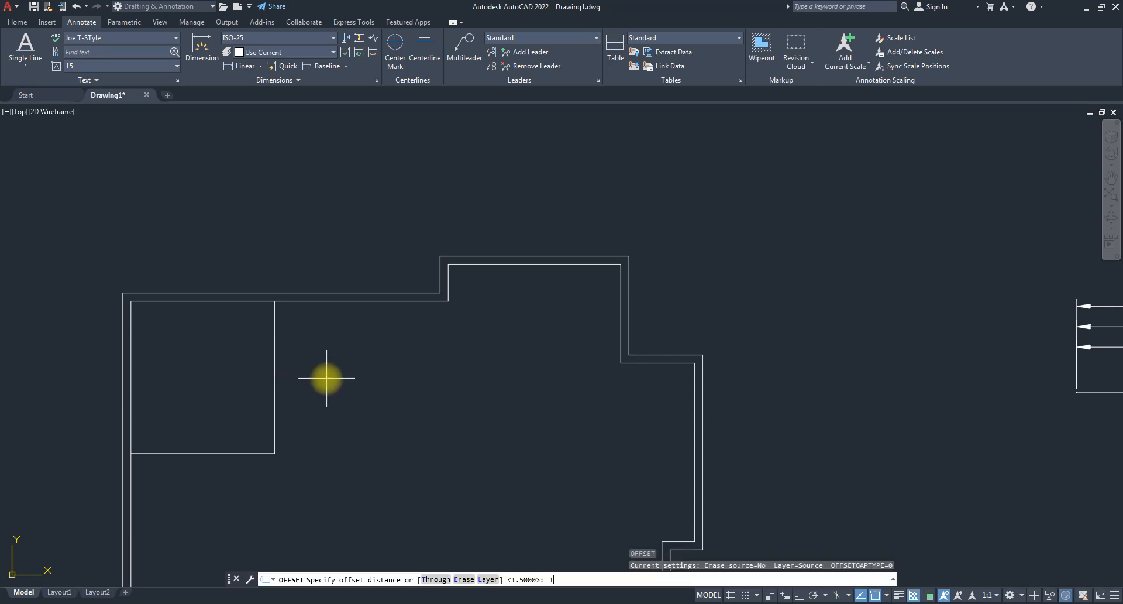
key(Return)
click(276, 381)
click(341, 386)
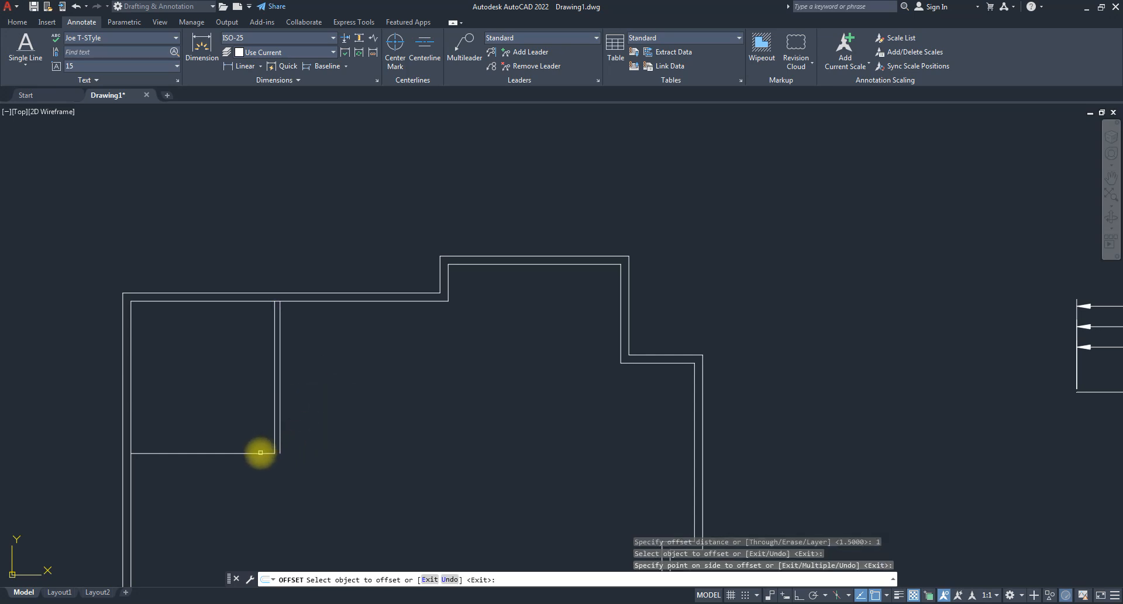
click(261, 452)
click(268, 514)
key(Escape)
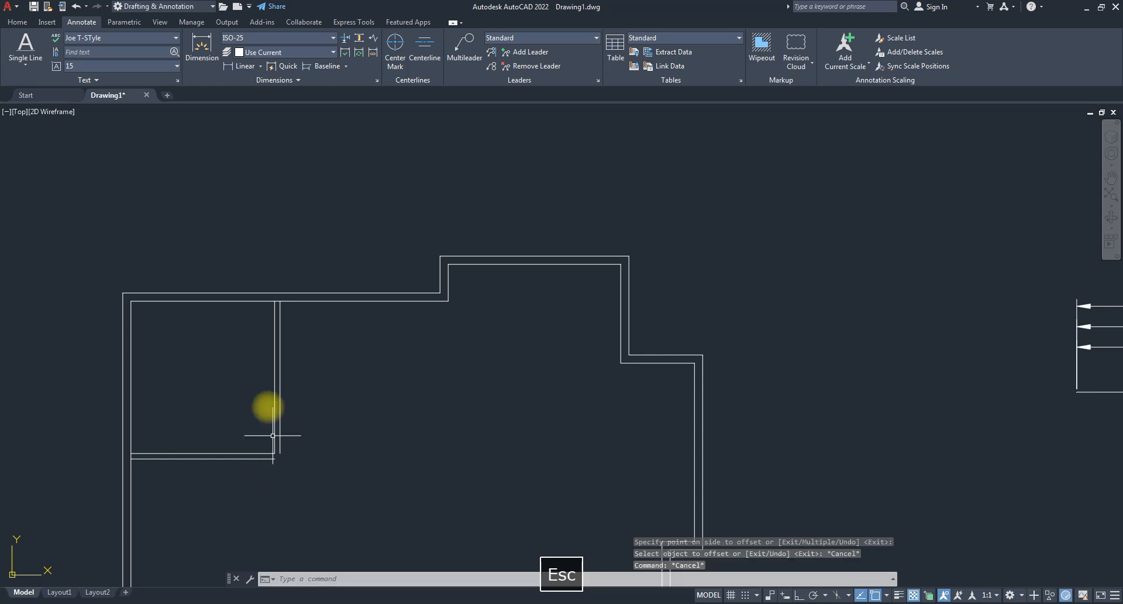
scroll(283, 449, up, 5)
click(266, 468)
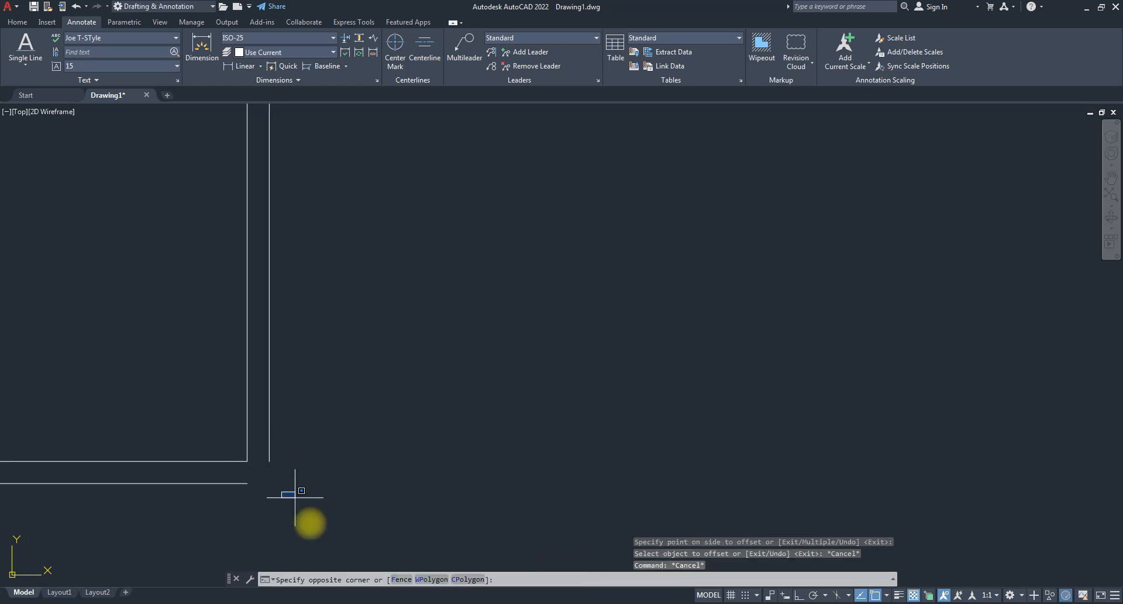
scroll(295, 486, down, 5)
key(Escape)
key(Escape)
key(Escape)
click(291, 477)
click(323, 497)
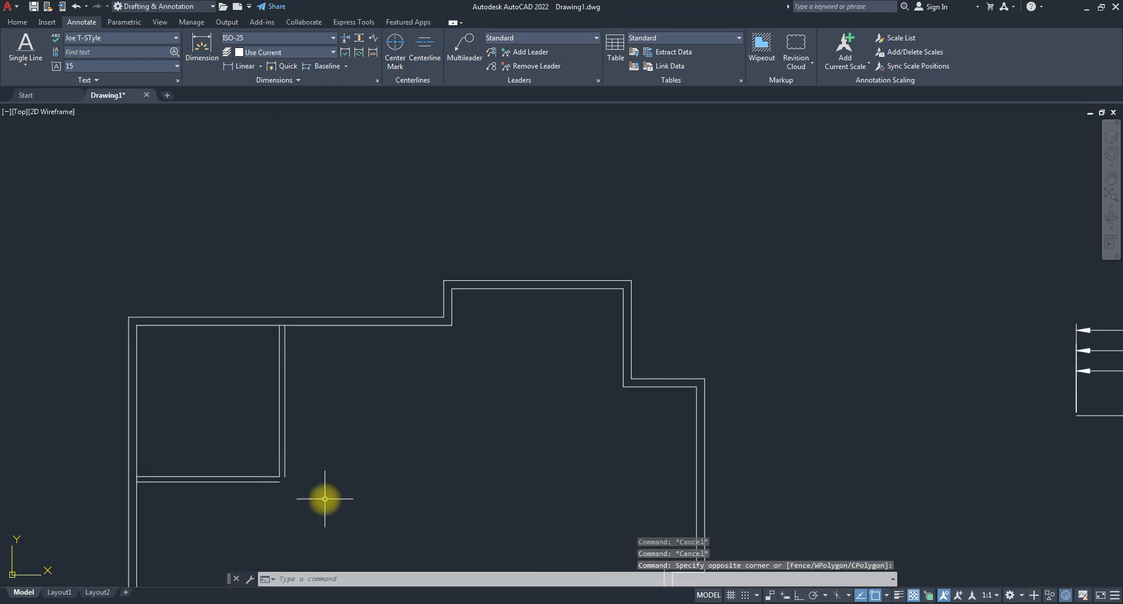
- Draw two short vertical lines across the upper-left double wall, marking the sides of a window above the small room
scroll(200, 300, up, 4)
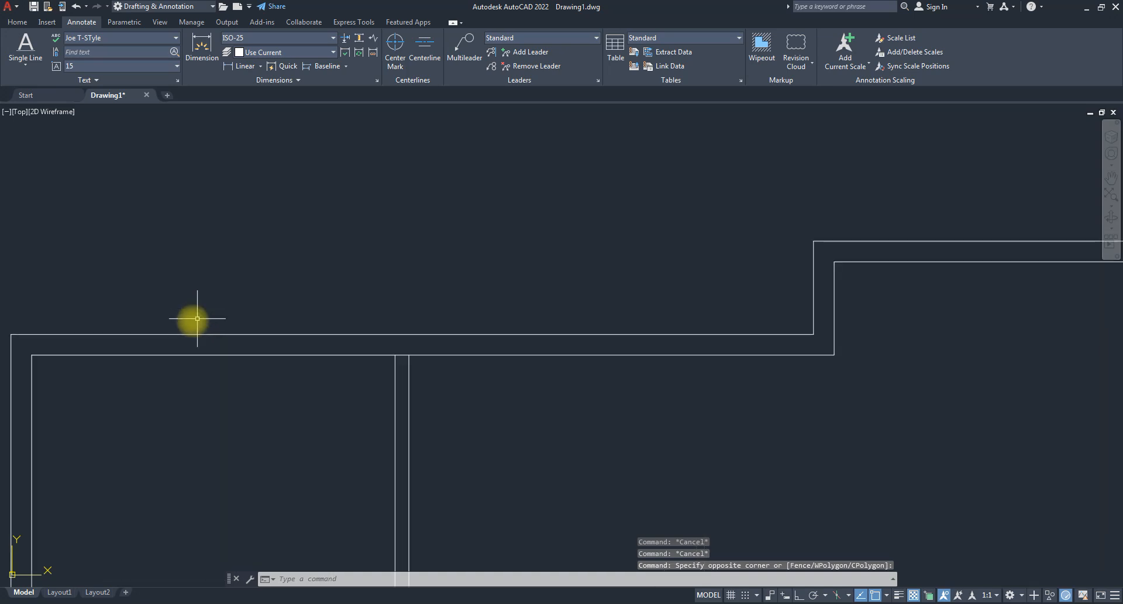
text(l)
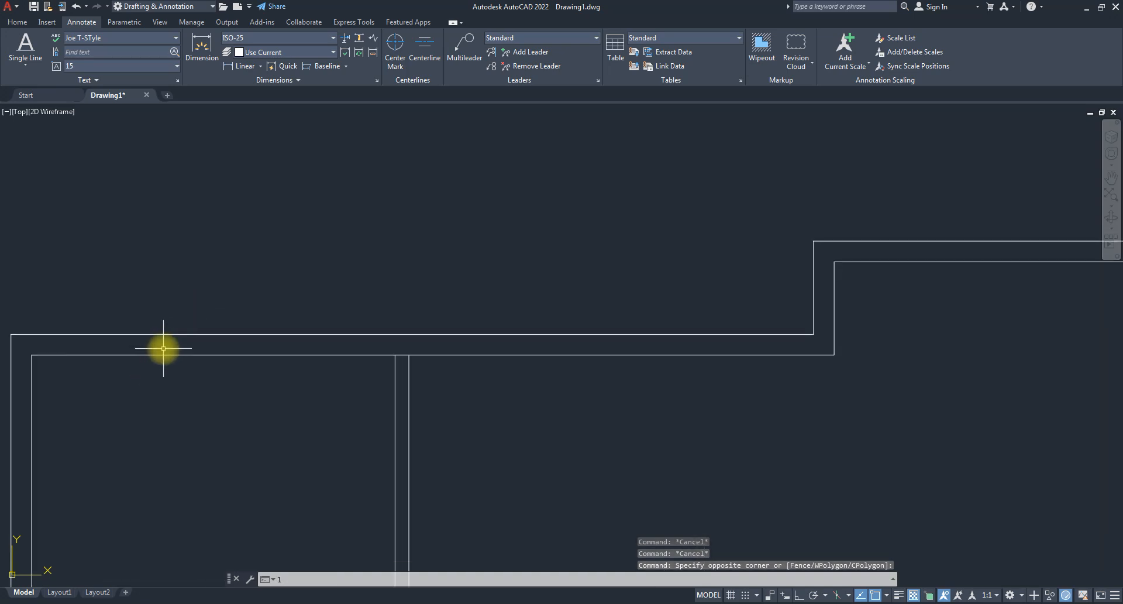
key(Return)
click(132, 333)
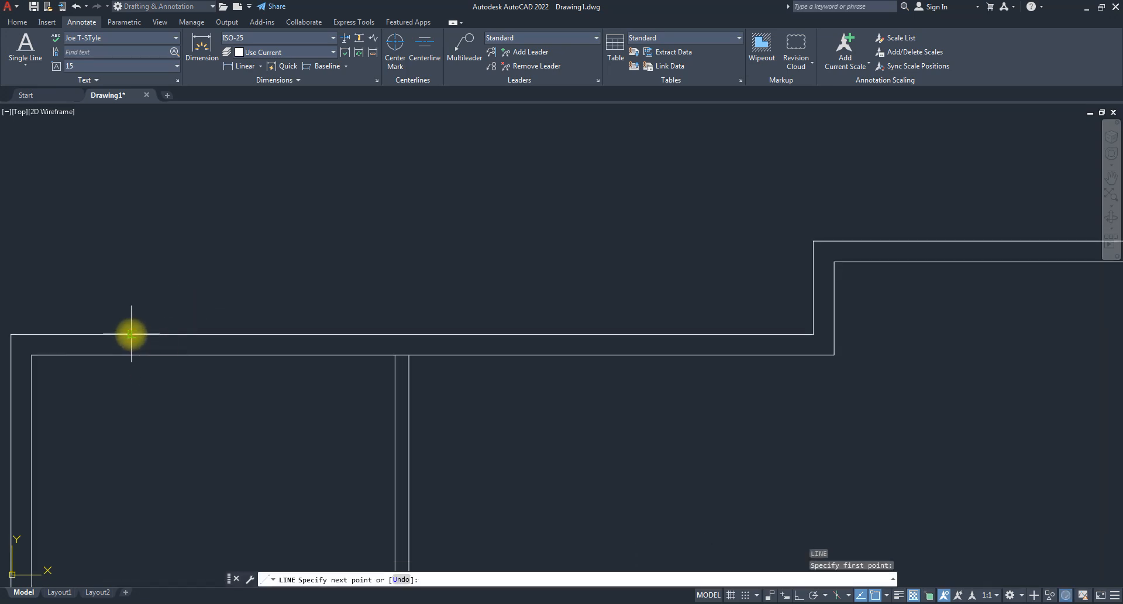
click(131, 355)
key(space)
key(space)
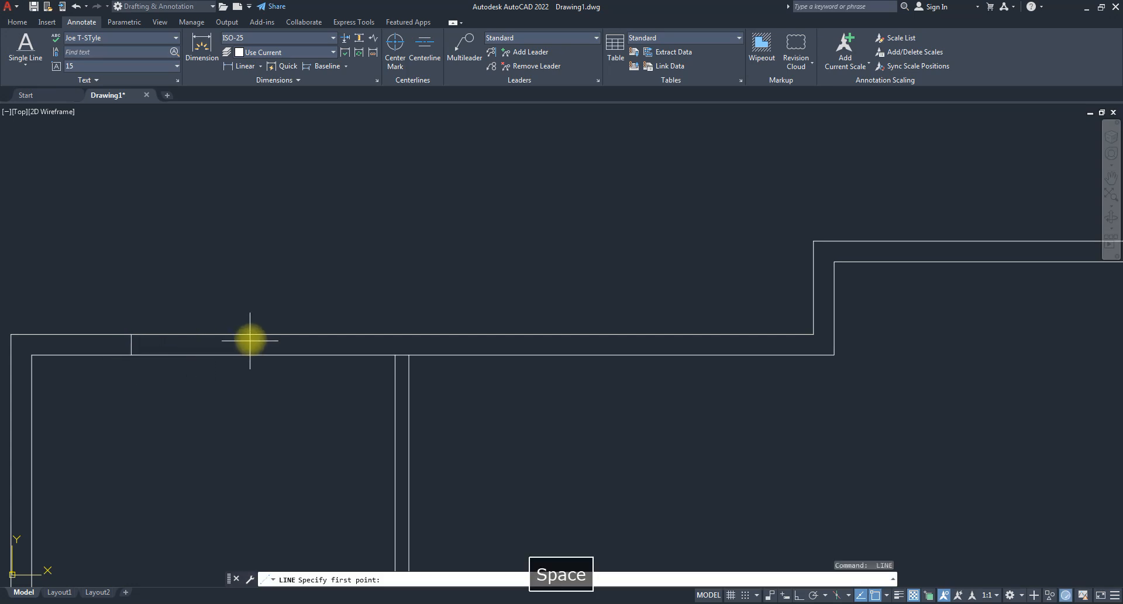
click(259, 335)
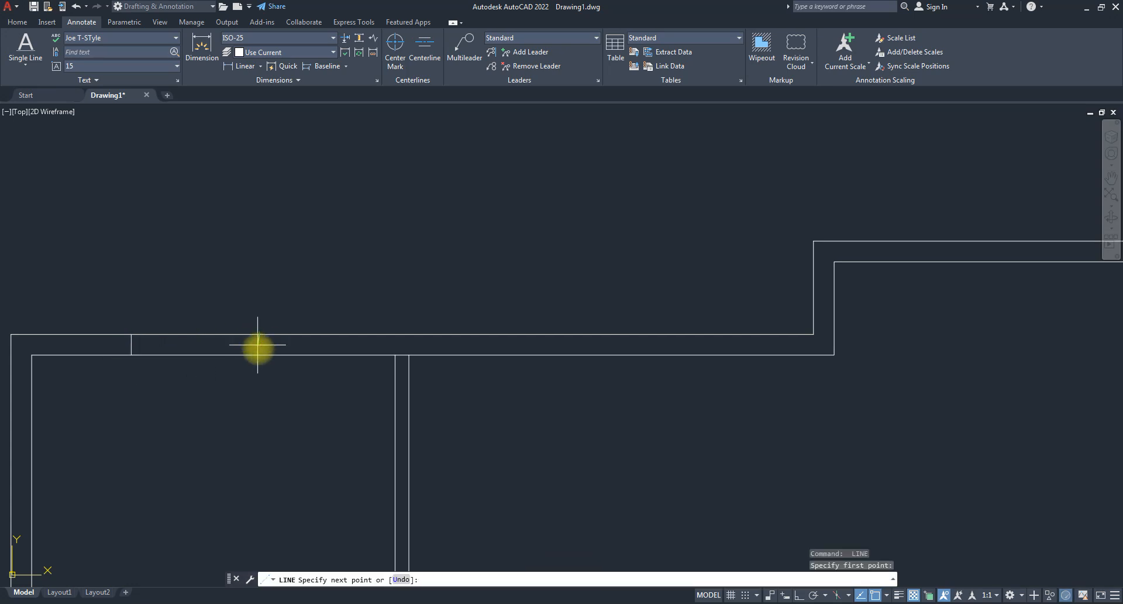
click(259, 355)
key(space)
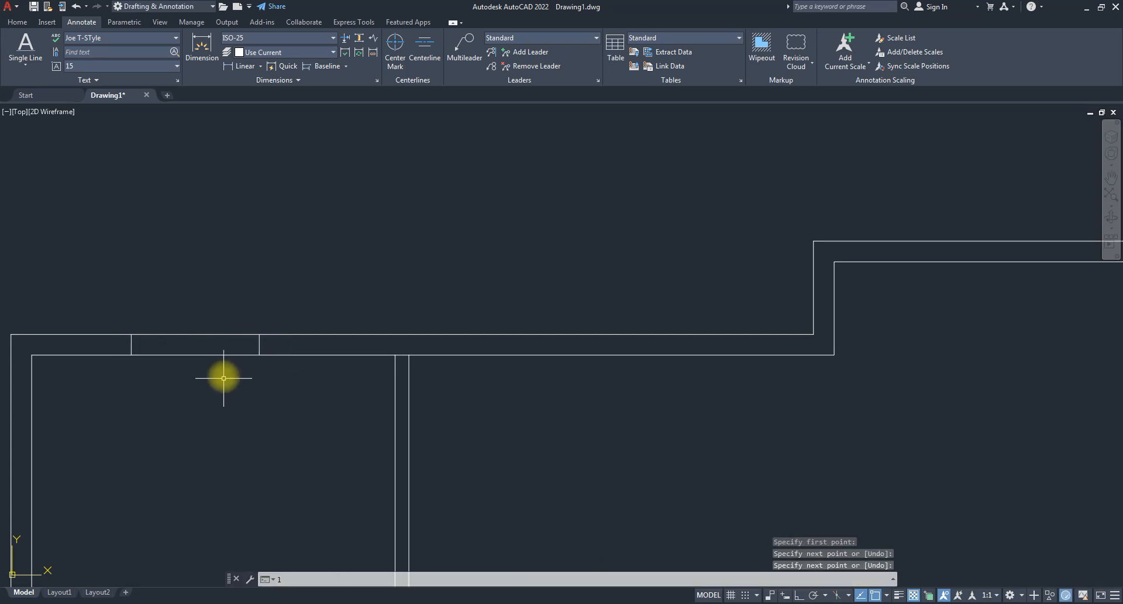
- Connect the midpoints of the two window side lines with a horizontal line to complete the window symbol
key(space)
click(131, 343)
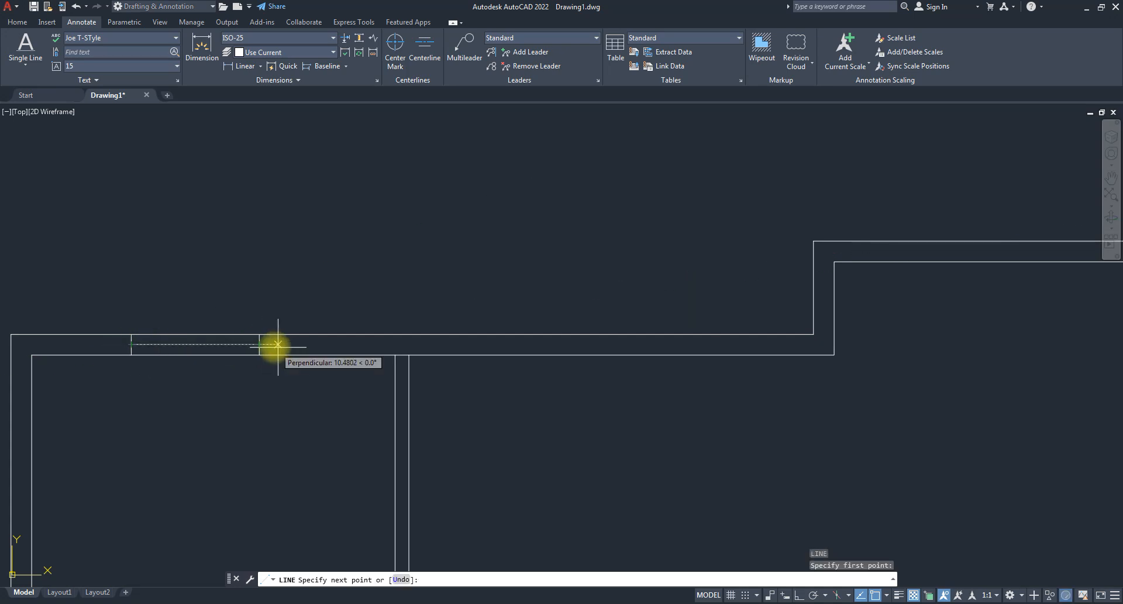
click(259, 344)
key(space)
key(space)
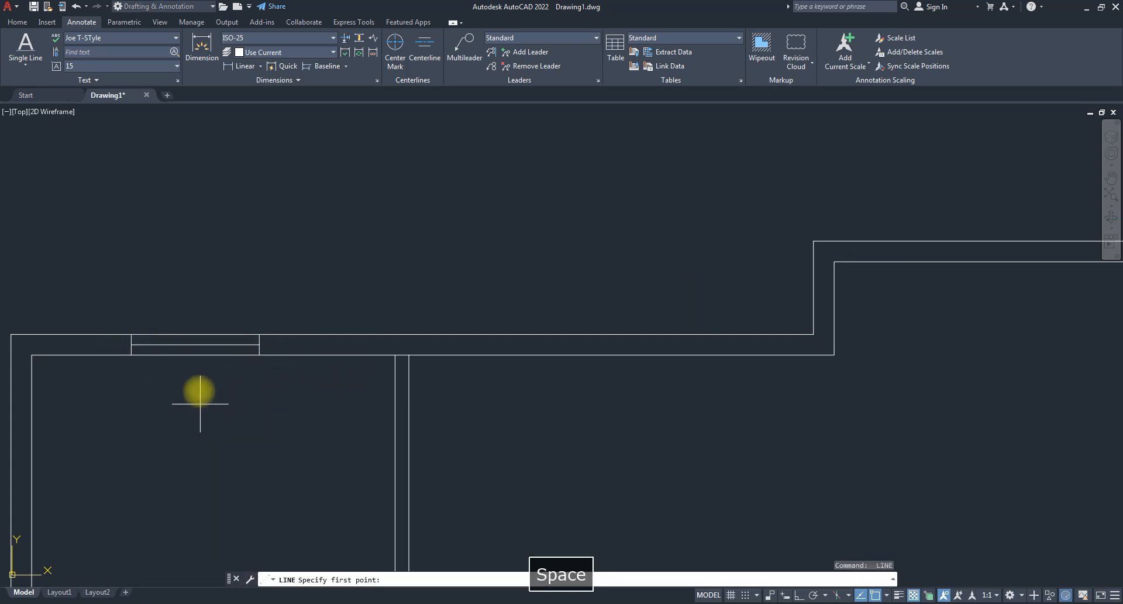
key(Escape)
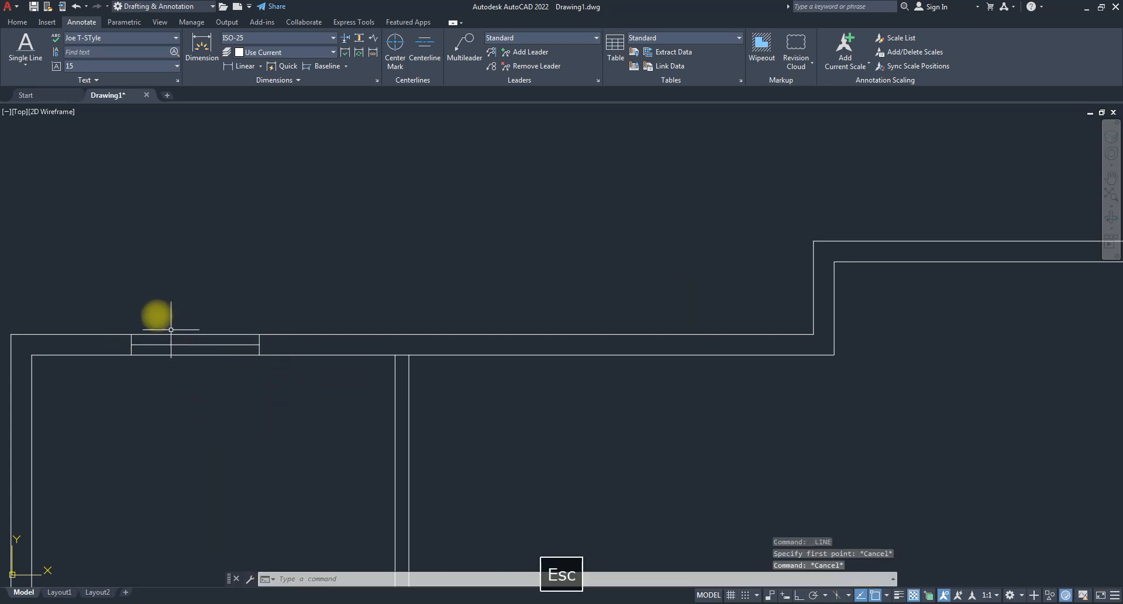
- Copy the three-line window symbol to the same wall right of the partition and to the raised upper wall section
click(122, 314)
click(286, 389)
text(c)
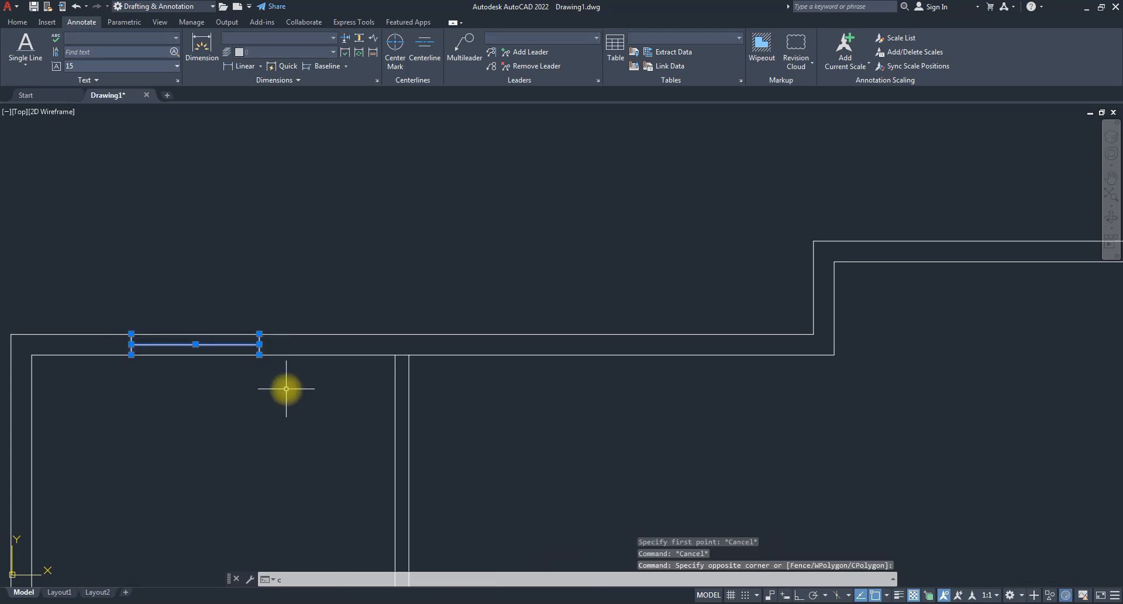
text(o)
key(space)
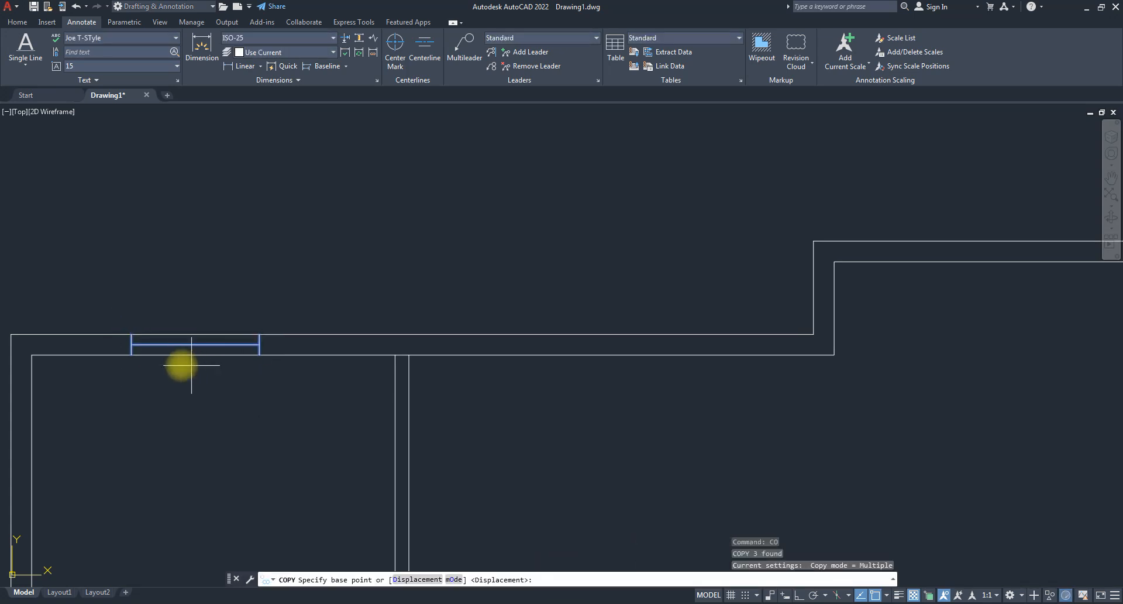
click(132, 354)
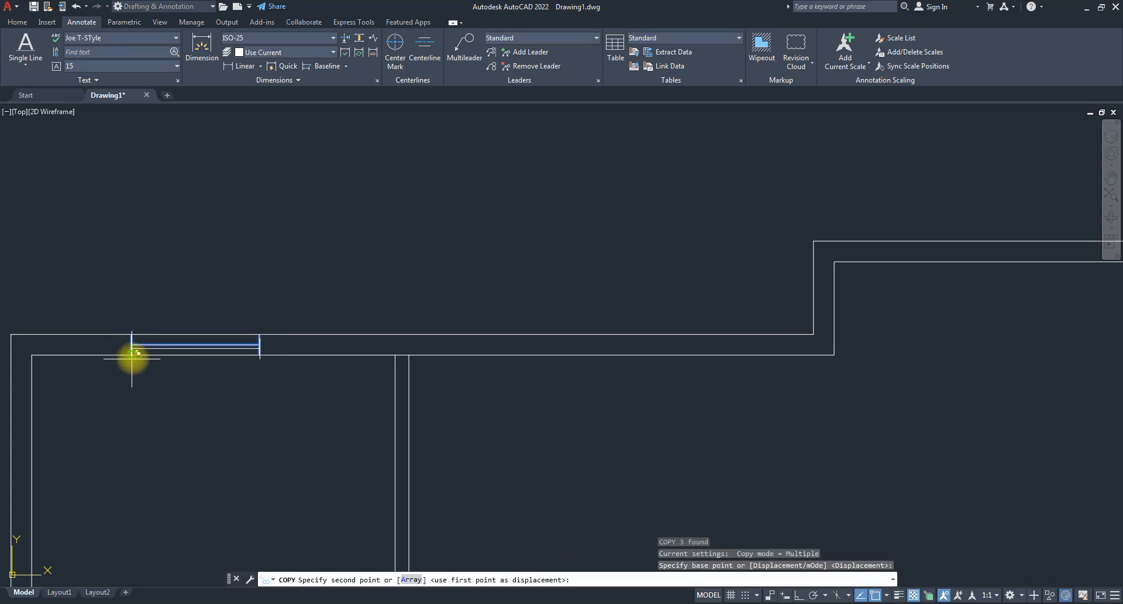
click(536, 354)
scroll(554, 333, down, 5)
scroll(557, 331, up, 5)
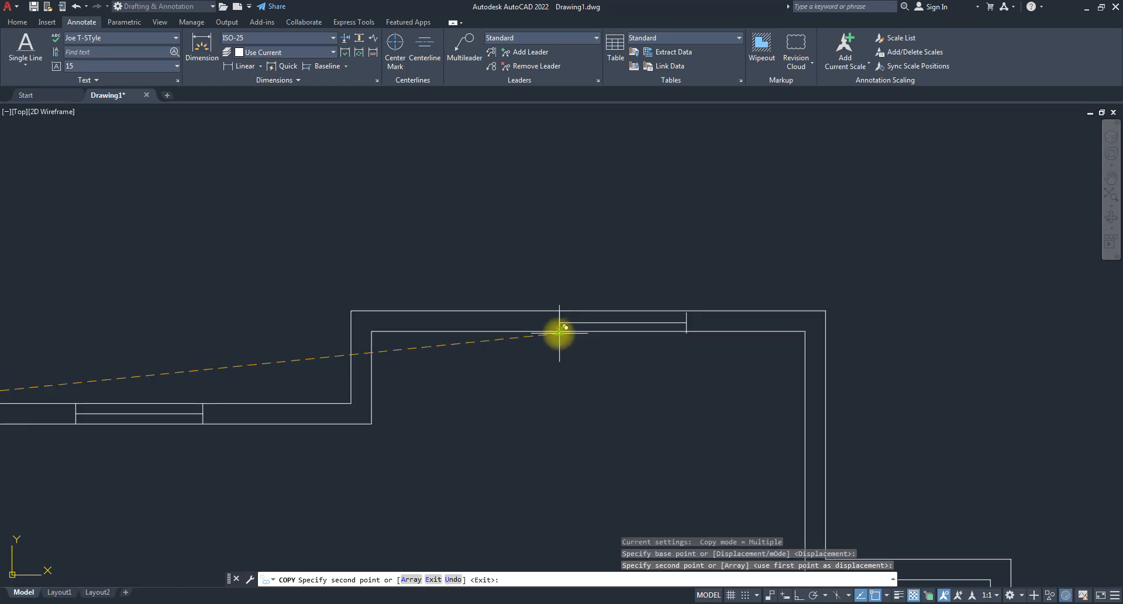
click(513, 330)
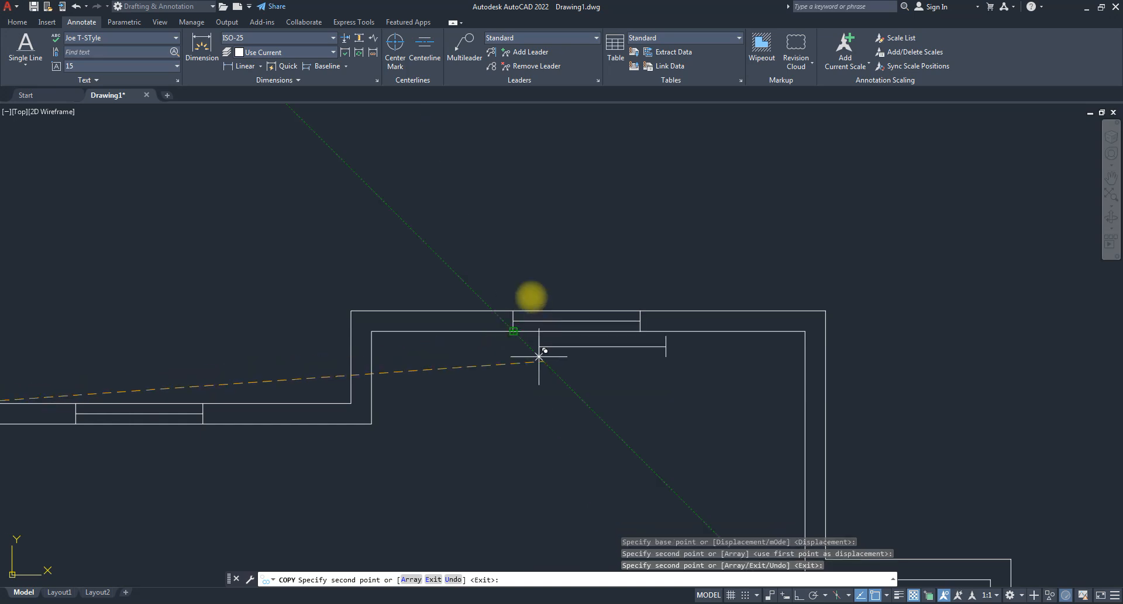
key(Escape)
scroll(527, 296, down, 6)
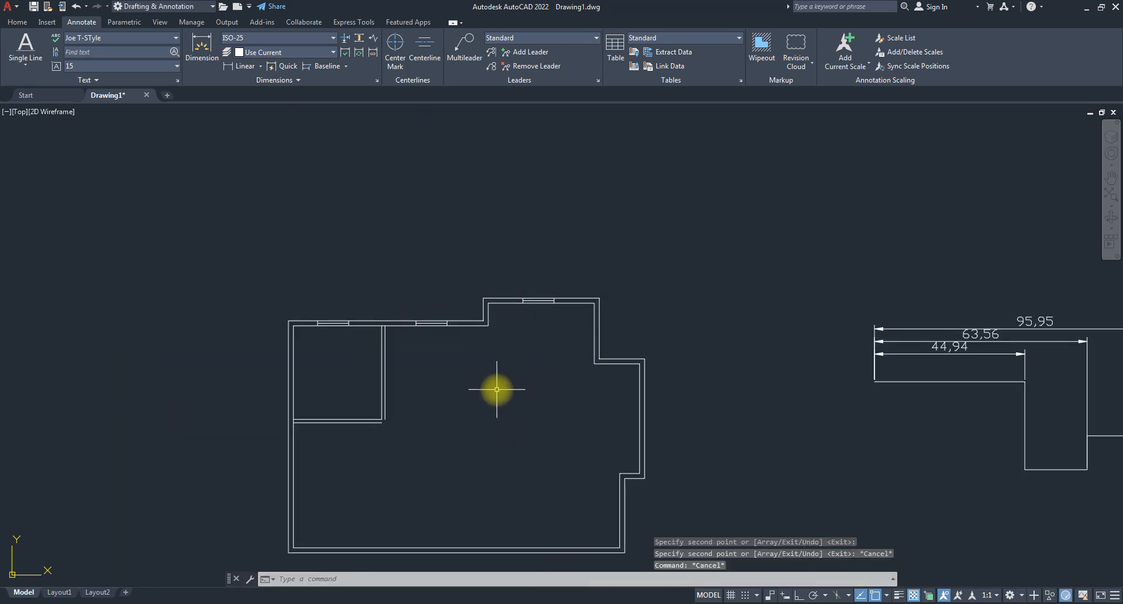
- Add a linear dimension from the plan's upper-left outer corner to the first window's left edge, placed above the wall
scroll(381, 326, up, 2)
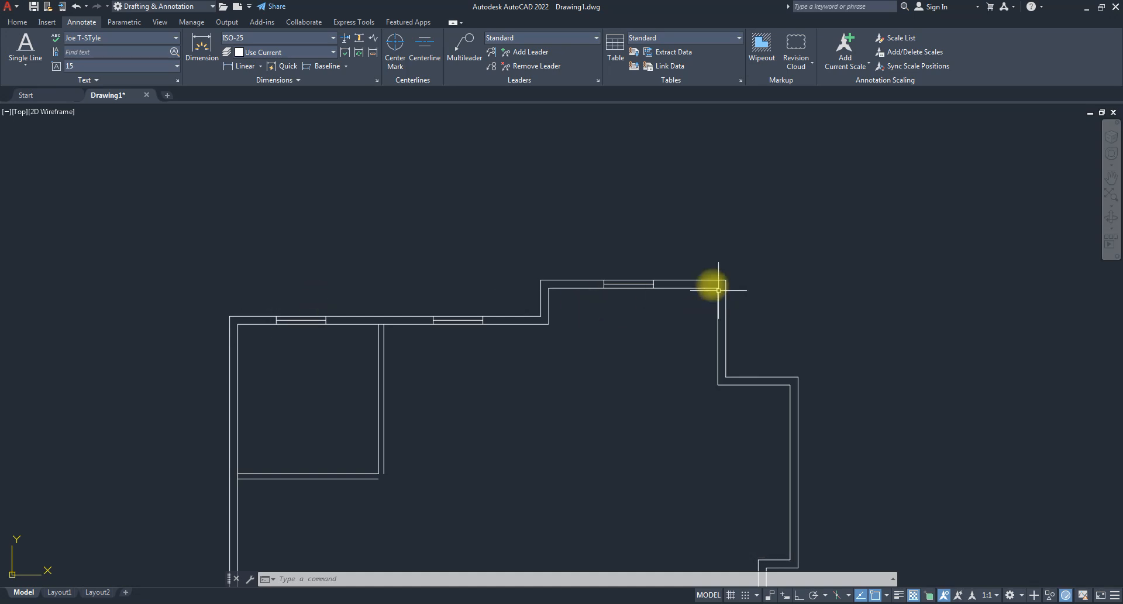
click(241, 65)
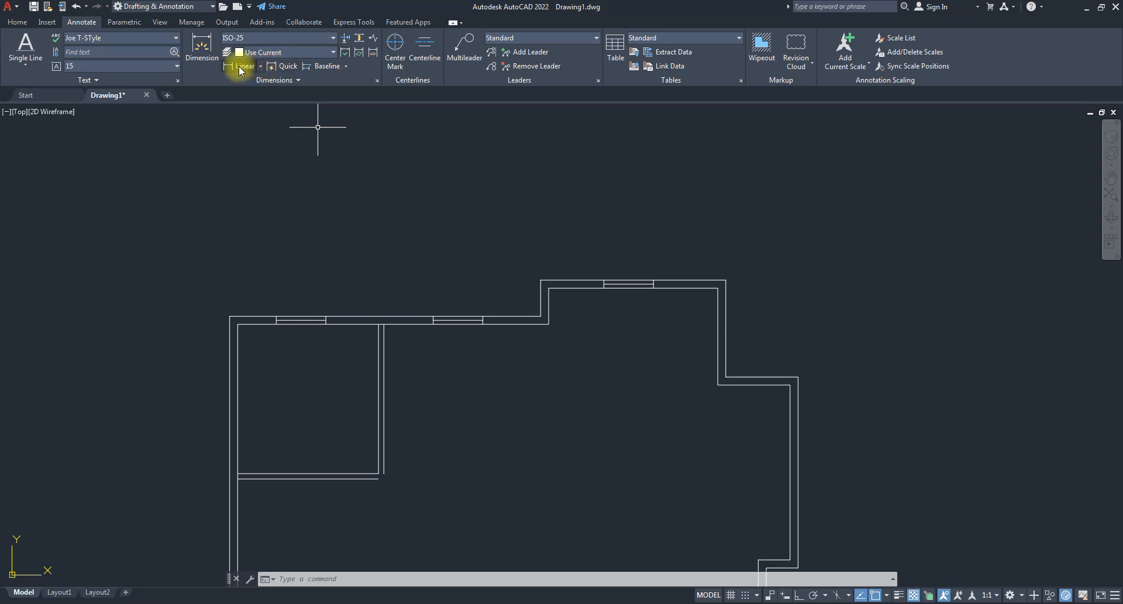
scroll(255, 323, up, 4)
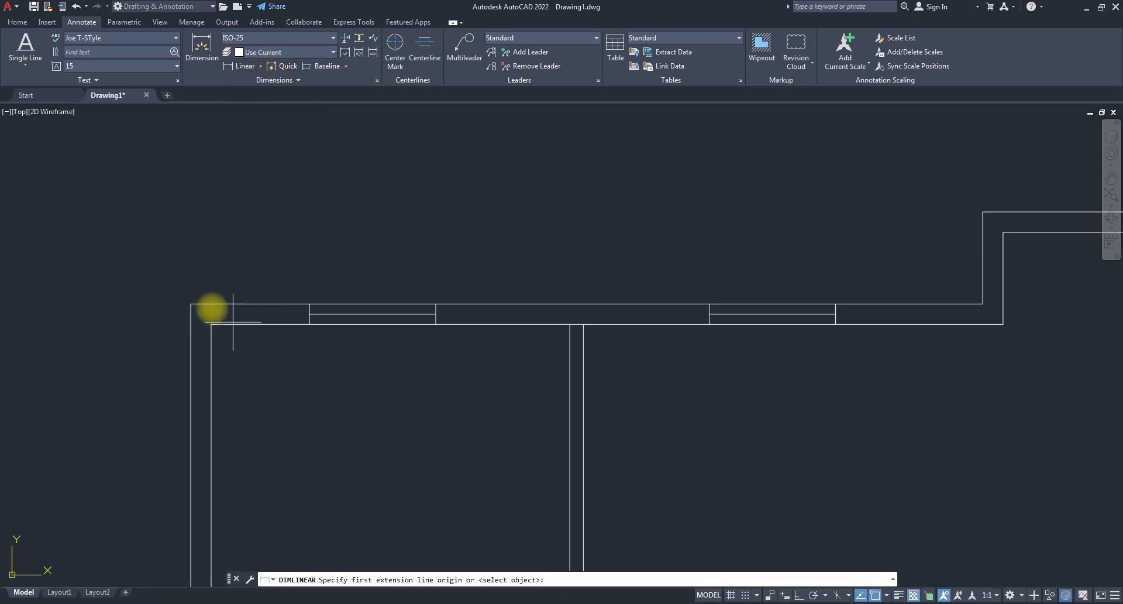
click(190, 303)
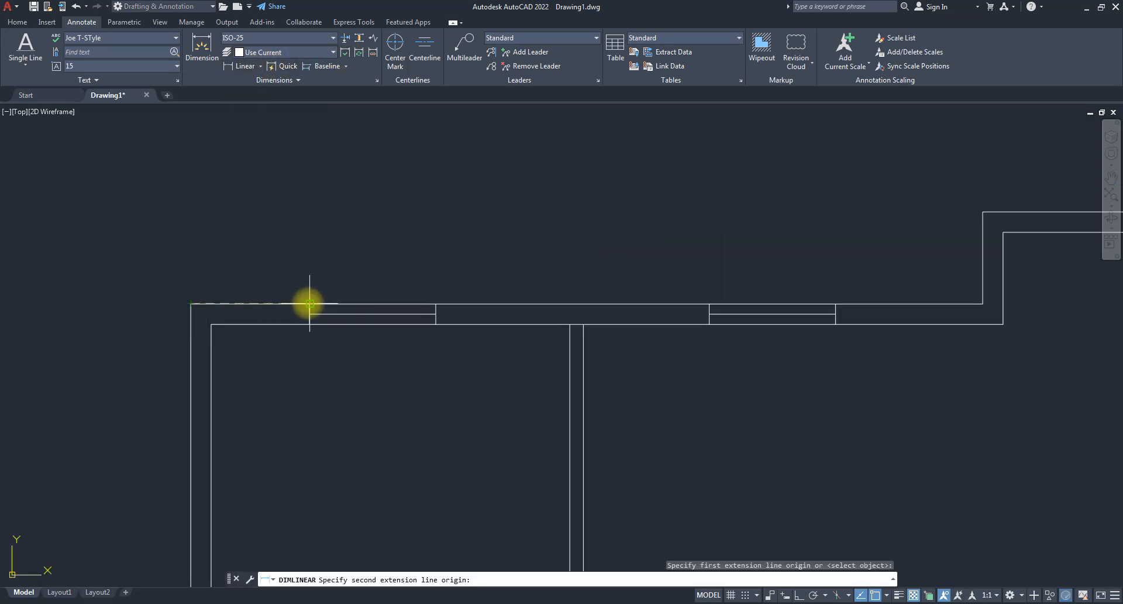
click(310, 303)
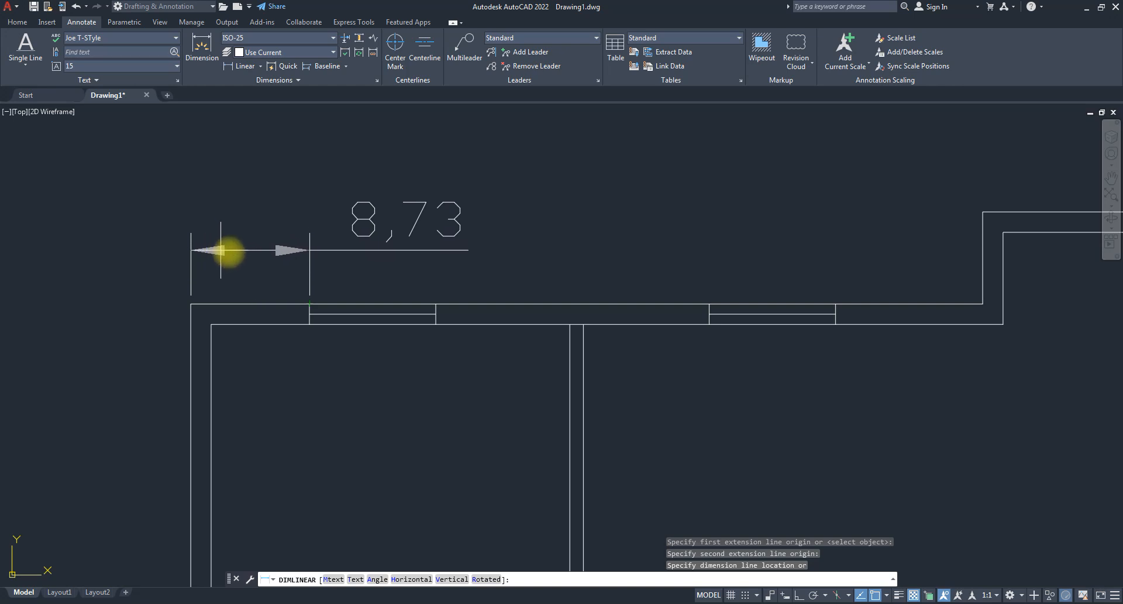
click(237, 251)
scroll(204, 207, down, 5)
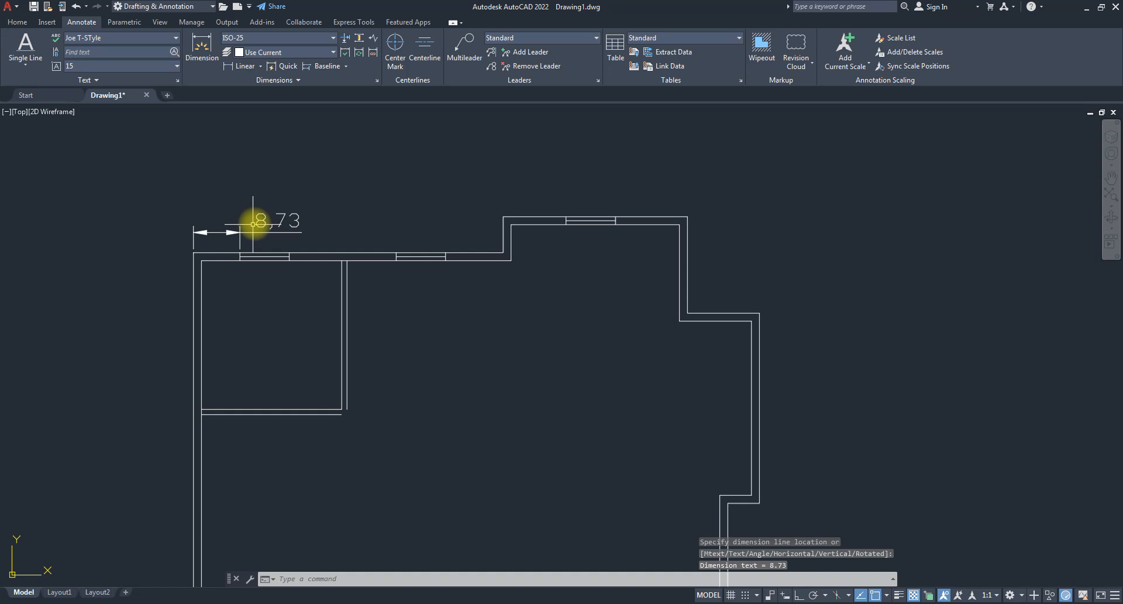
scroll(251, 205, up, 3)
click(346, 66)
click(326, 85)
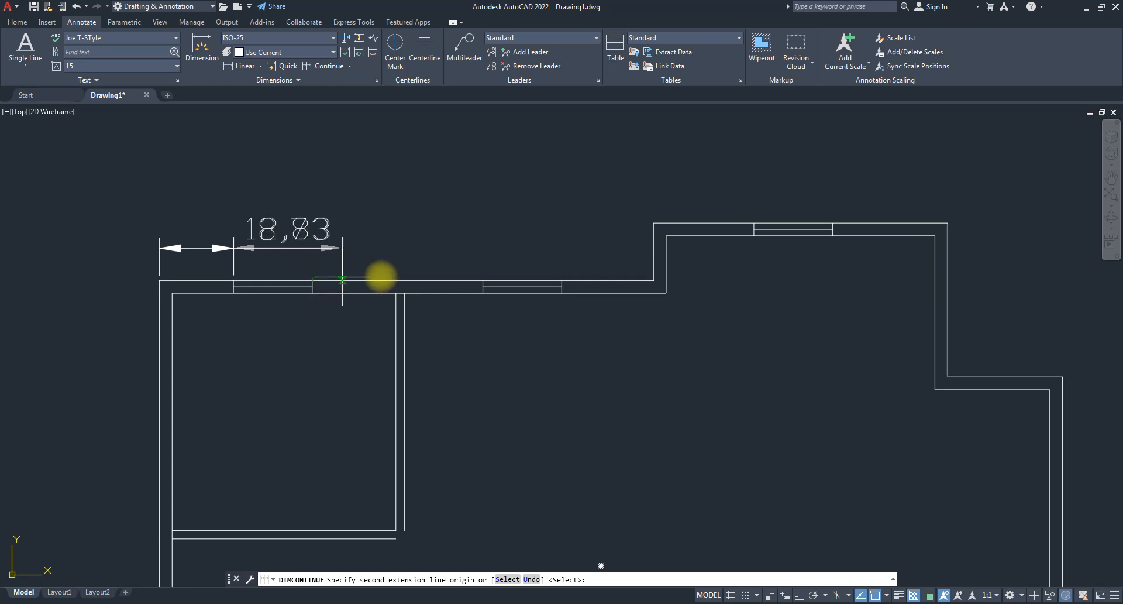
key(Escape)
key(Escape)
key(Escape)
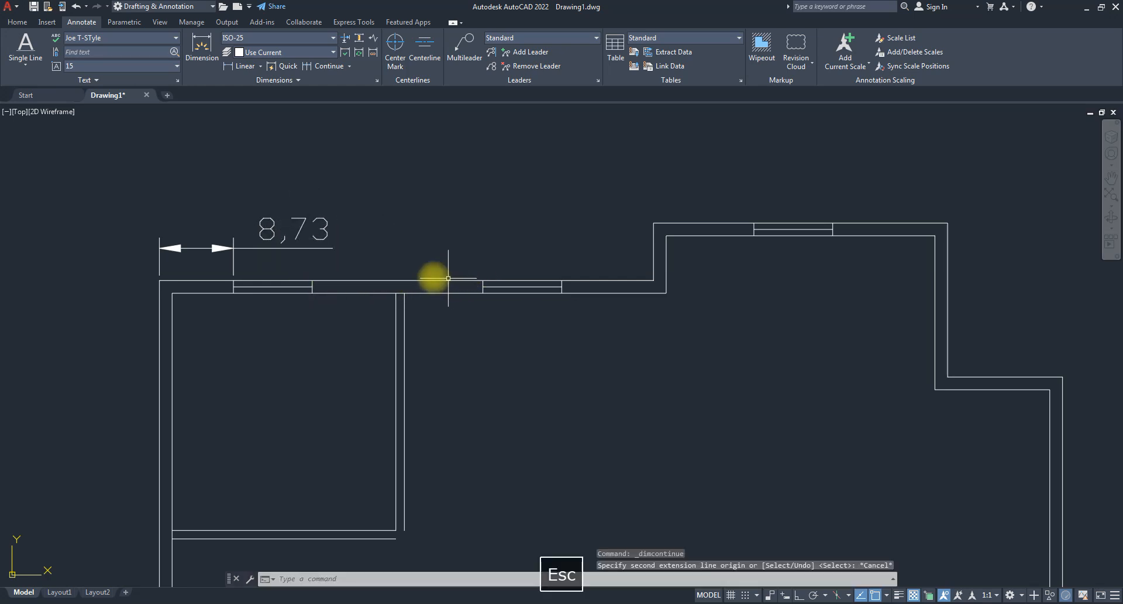
- Delete the linear dimension above the wall between the plan's upper-left corner and the first window
click(325, 253)
click(163, 193)
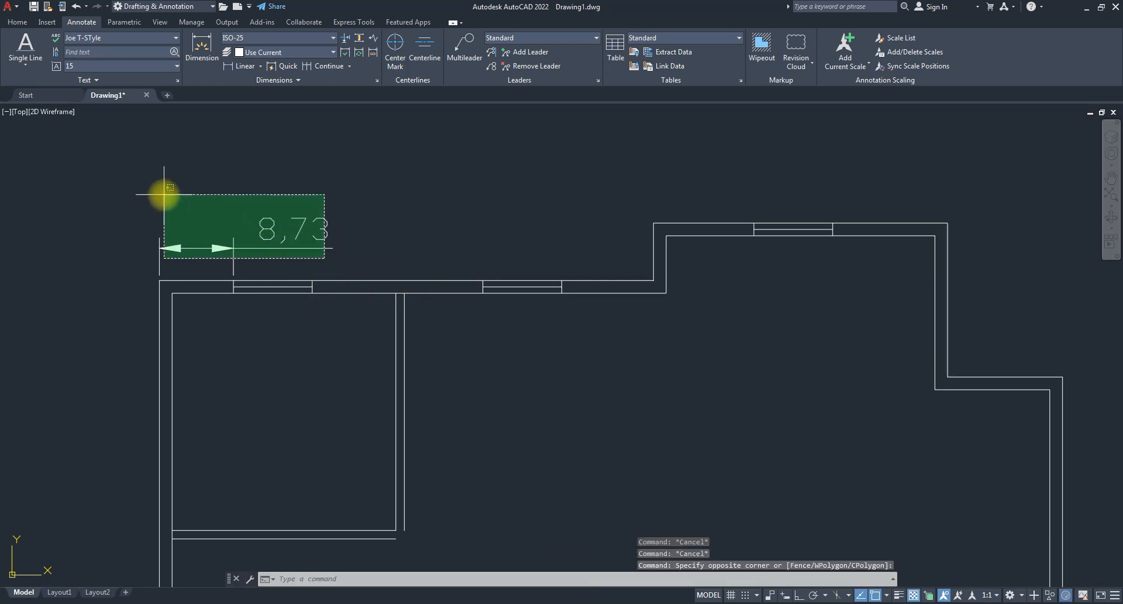
key(Delete)
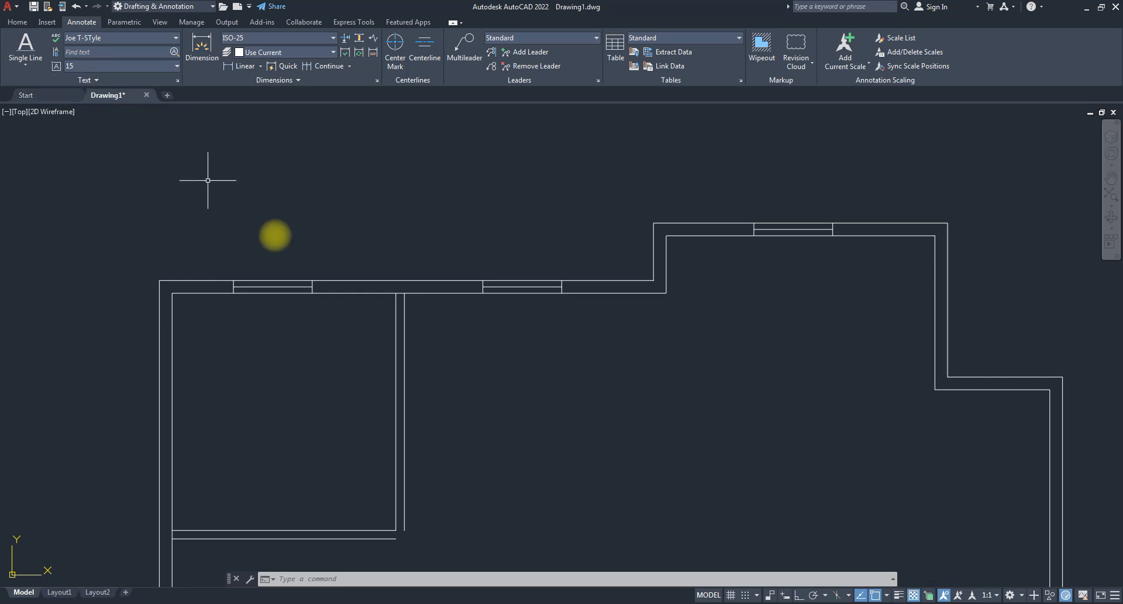
- Add a linear dimension above the wall from the upper-left outer corner to the first window's near edge
scroll(231, 274, up, 4)
scroll(368, 264, down, 4)
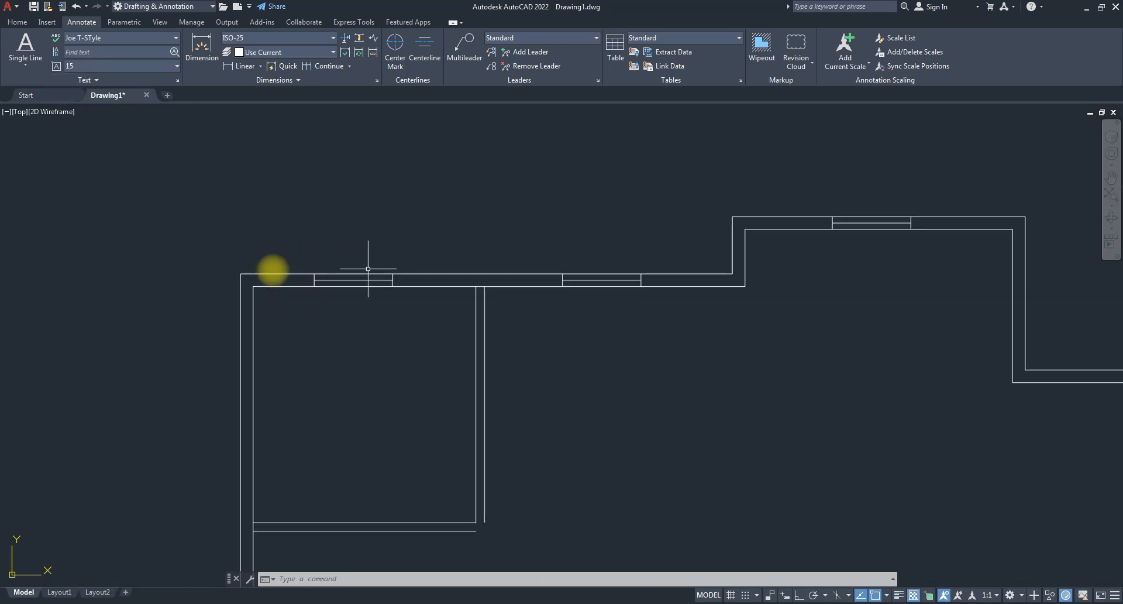
click(248, 72)
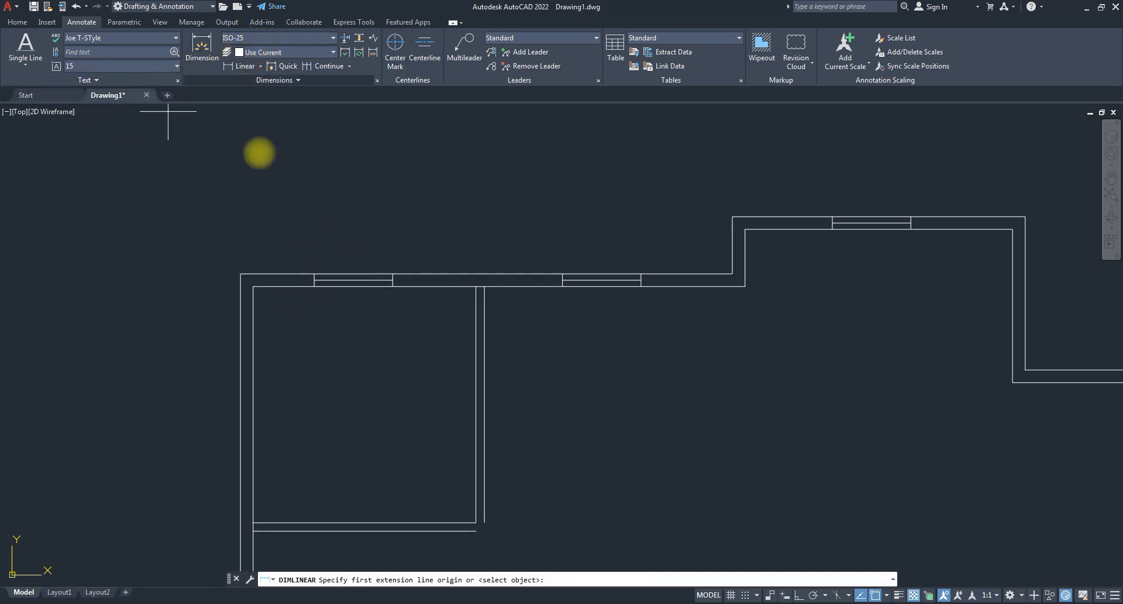
click(238, 274)
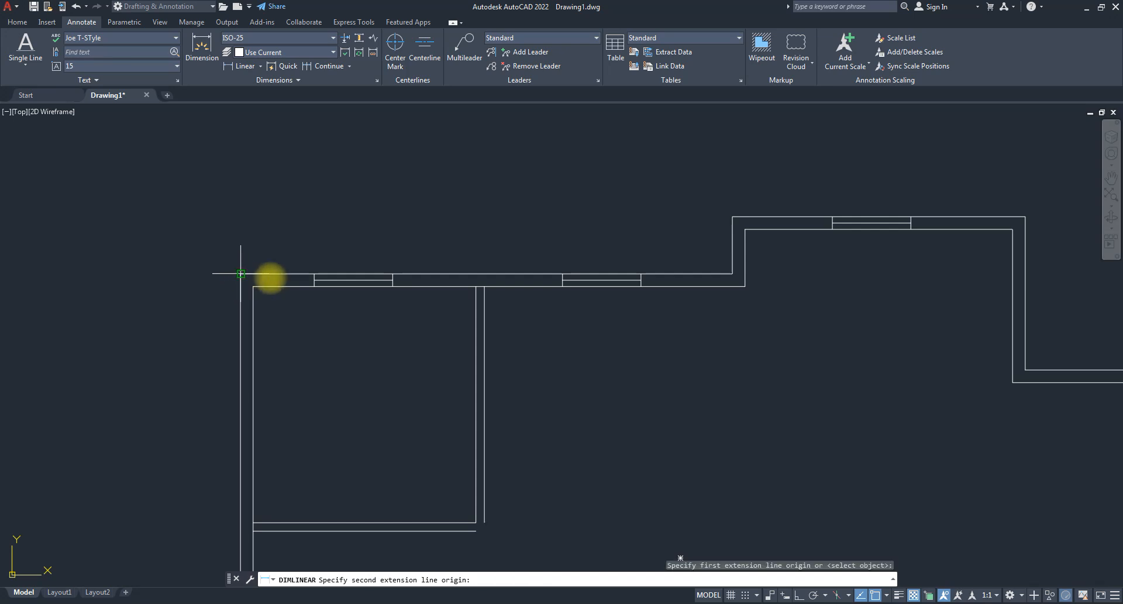
click(314, 273)
click(357, 240)
key(Escape)
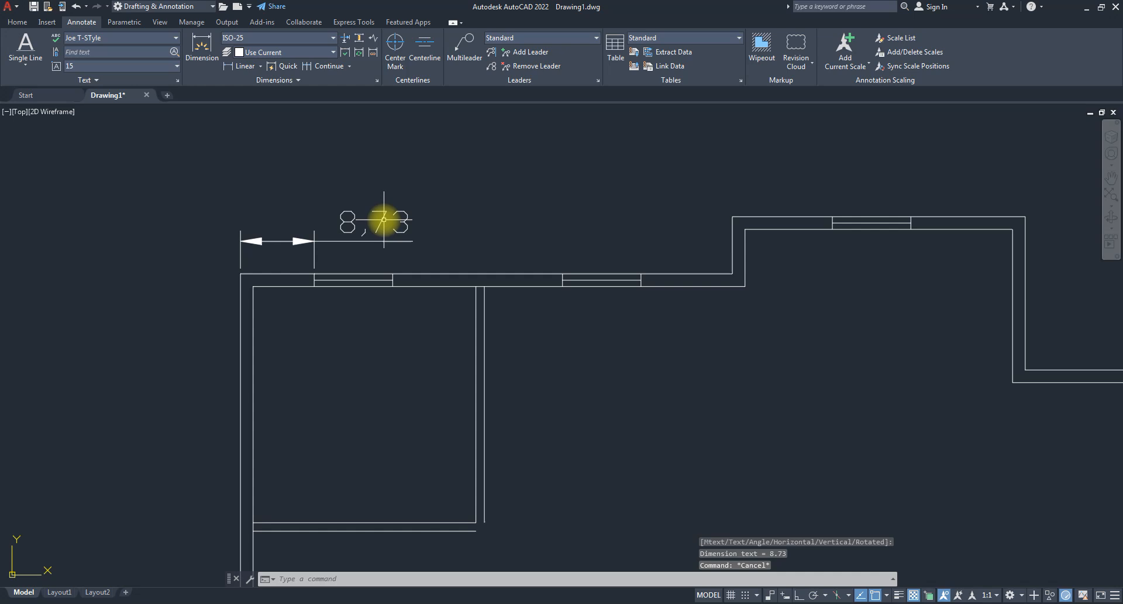
scroll(345, 221, up, 4)
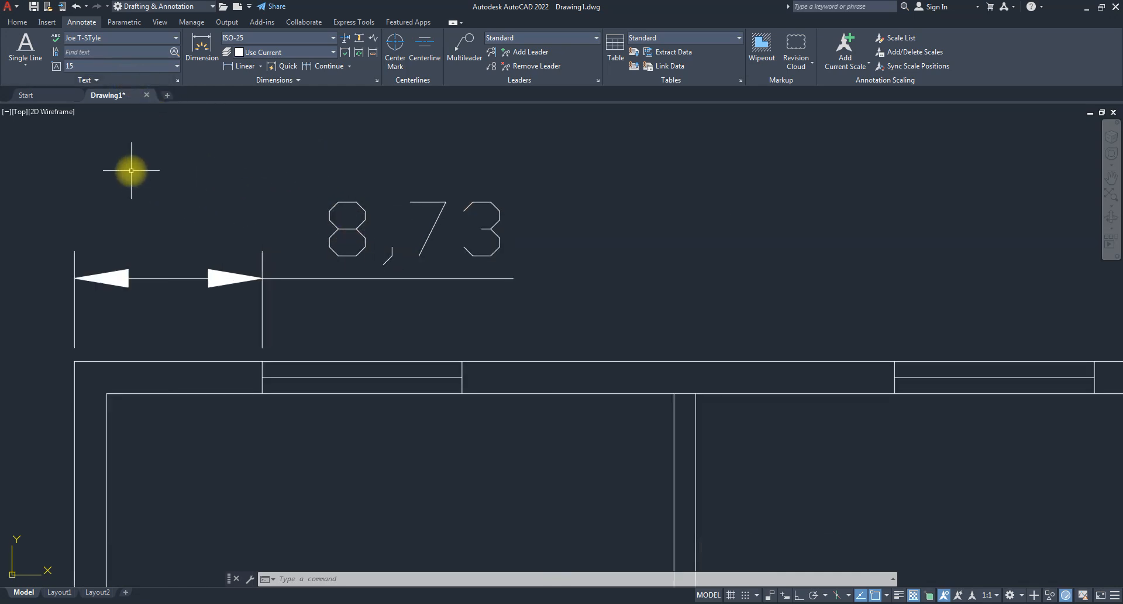
text(l)
key(Return)
click(128, 211)
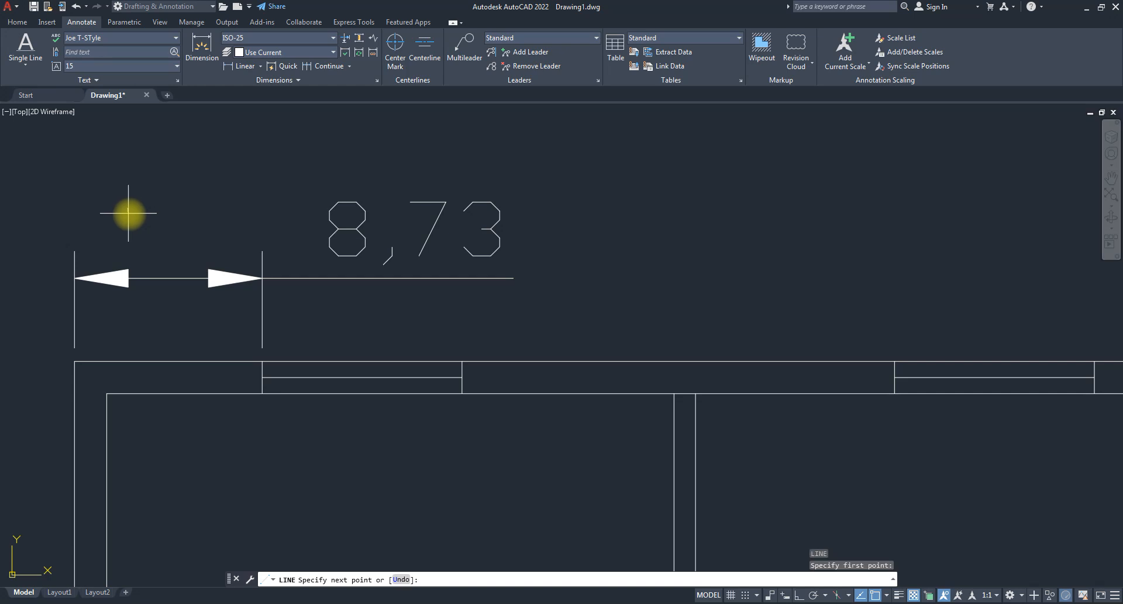
key(F8)
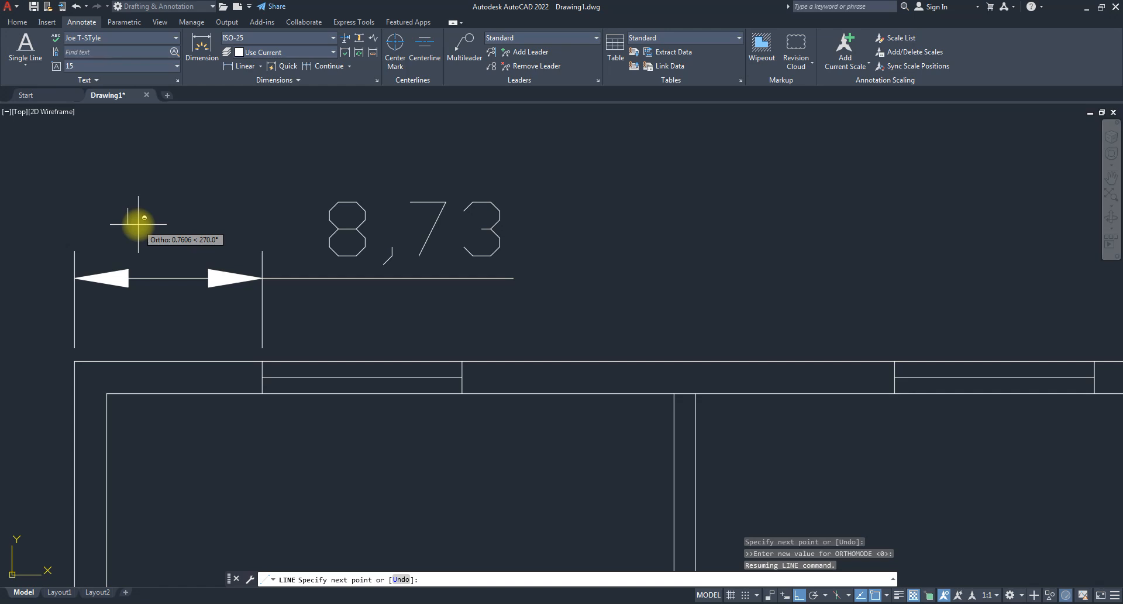
key(Escape)
key(Escape)
key(Escape)
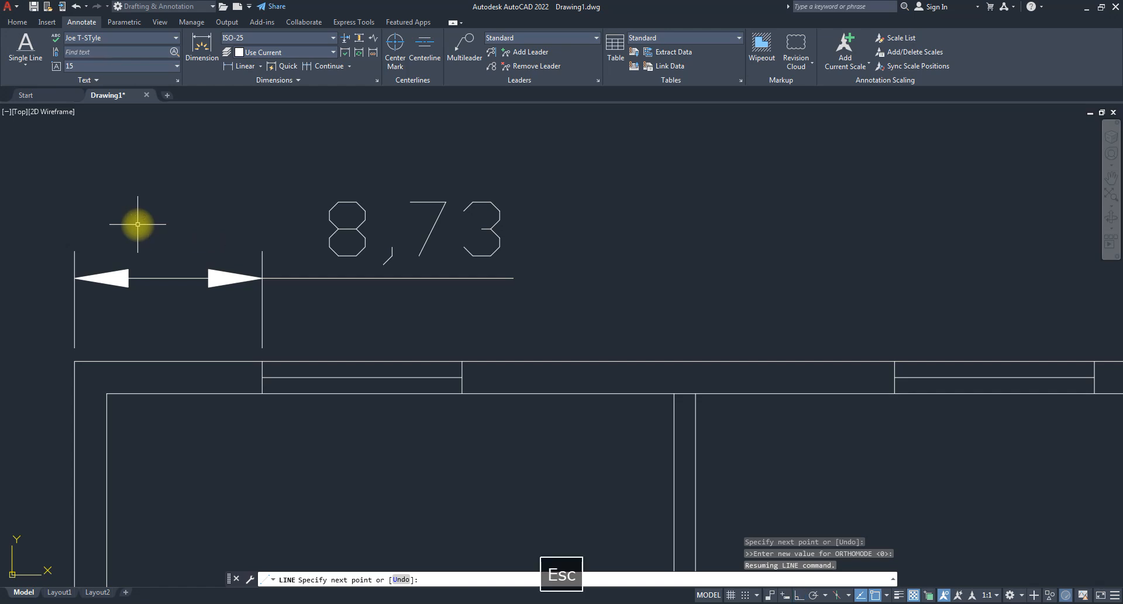
- Remove the re-added corner-to-window dimension from above the wall
scroll(236, 263, down, 2)
click(221, 247)
click(201, 225)
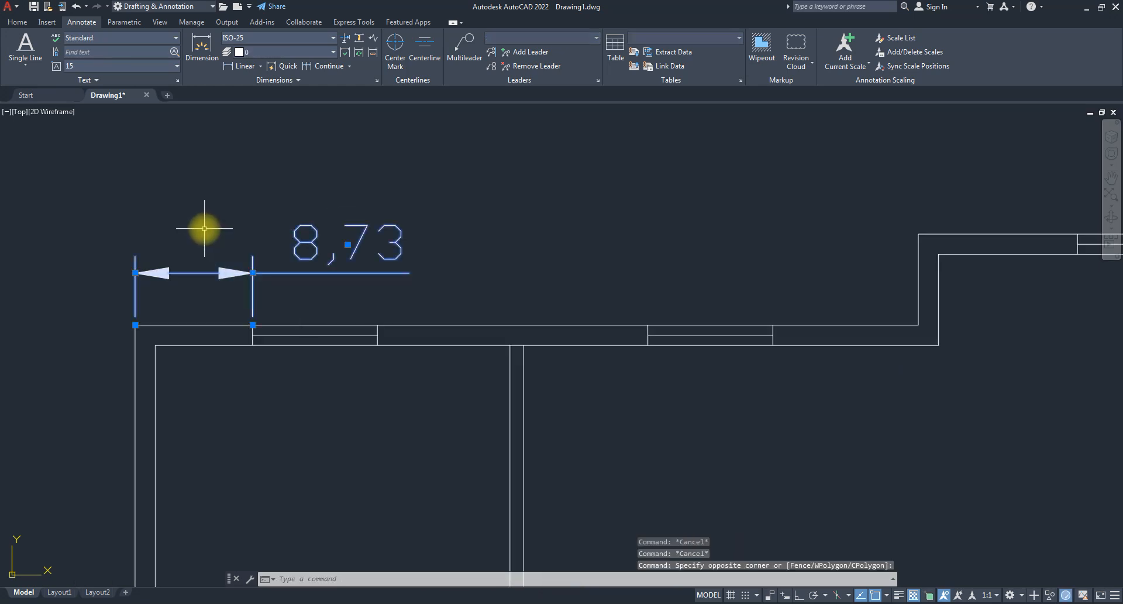
key(Delete)
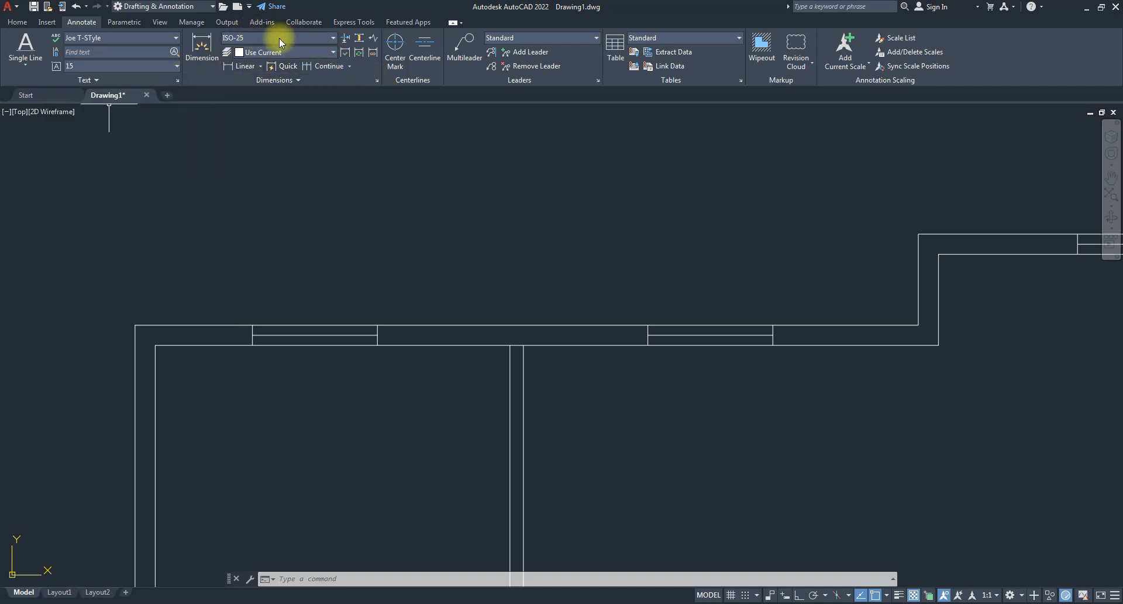
click(331, 38)
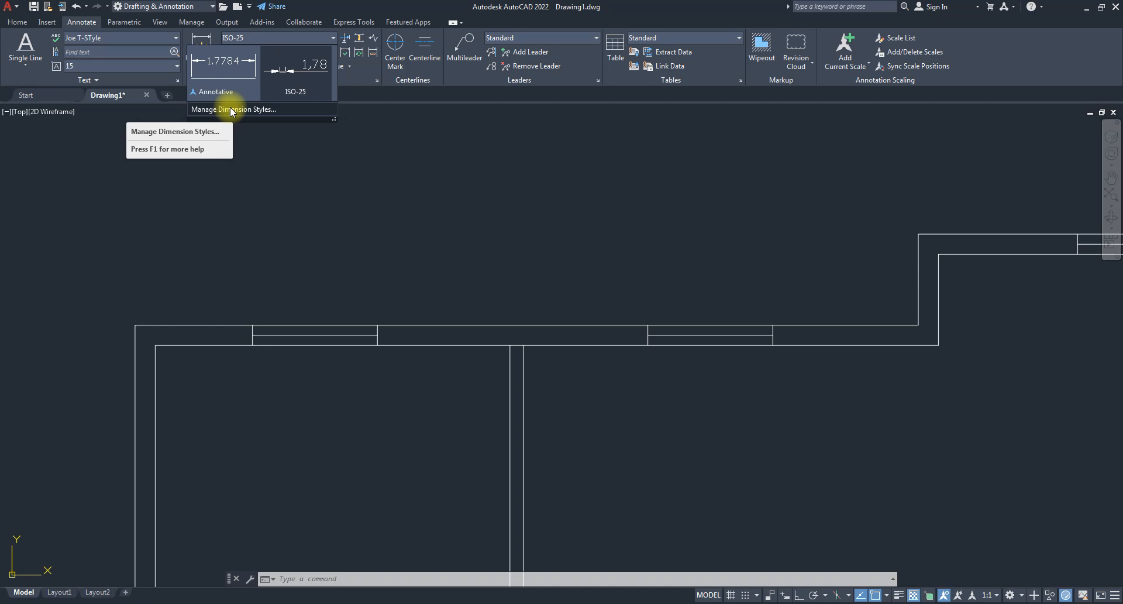
click(251, 110)
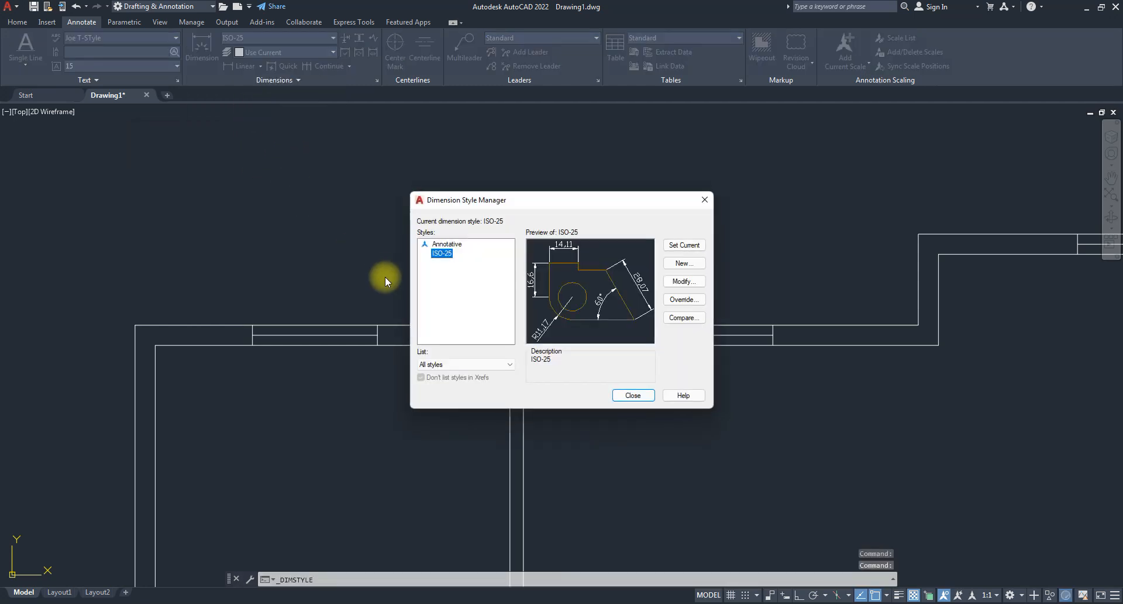
drag(556, 200, 475, 147)
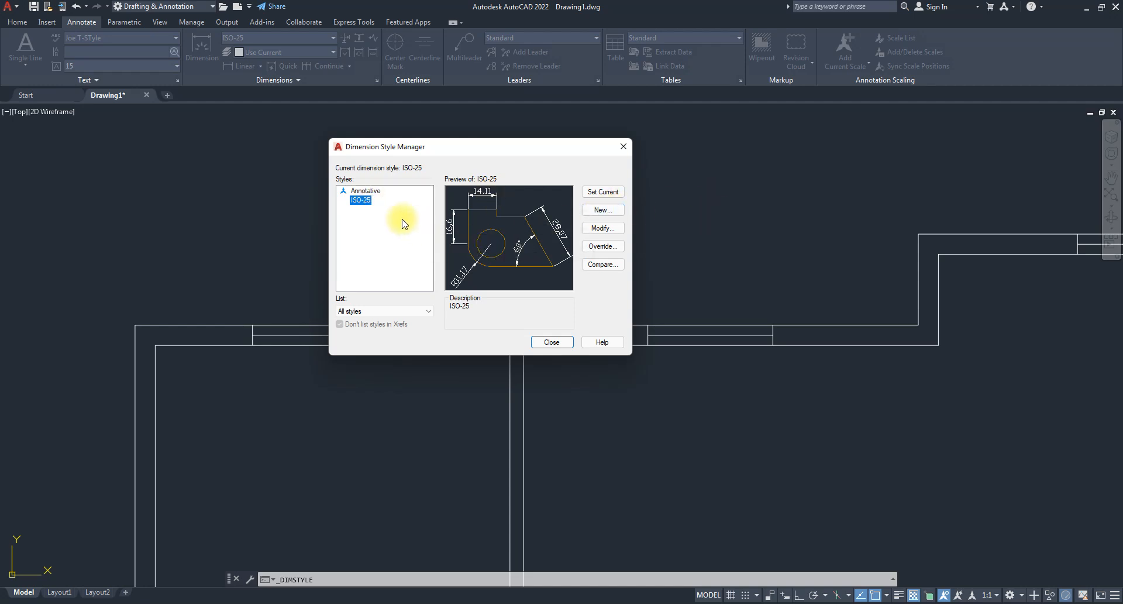
click(599, 213)
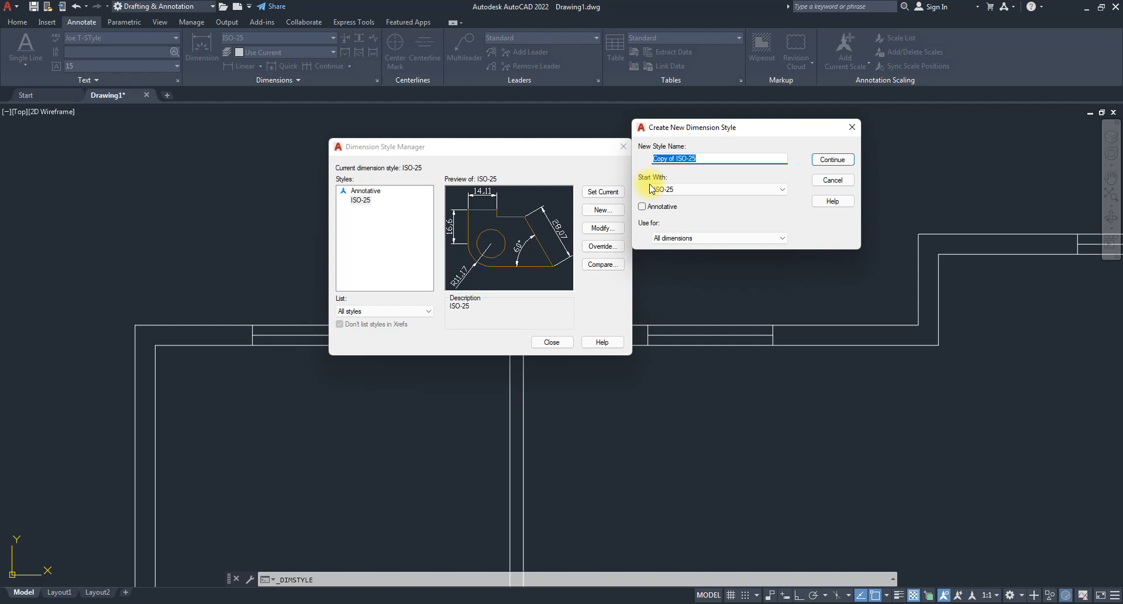
click(852, 127)
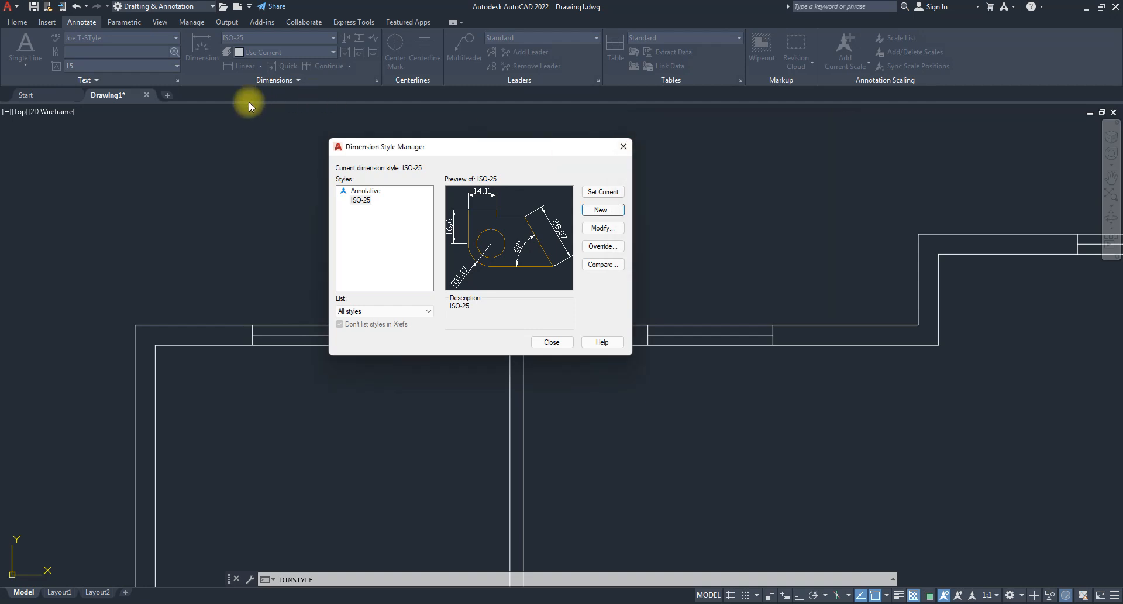
click(624, 146)
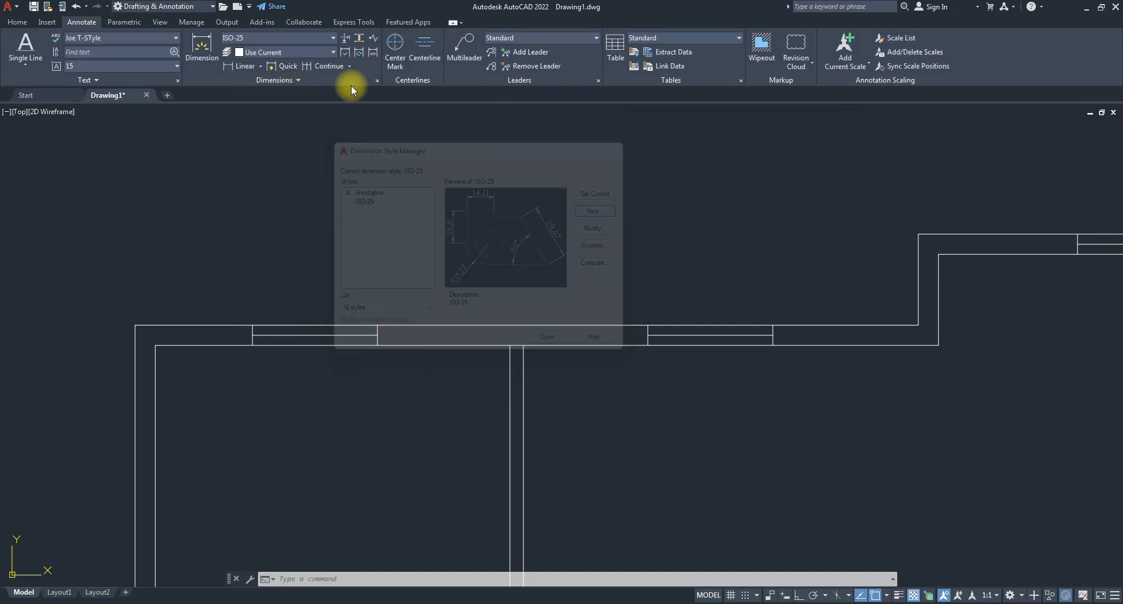
click(328, 40)
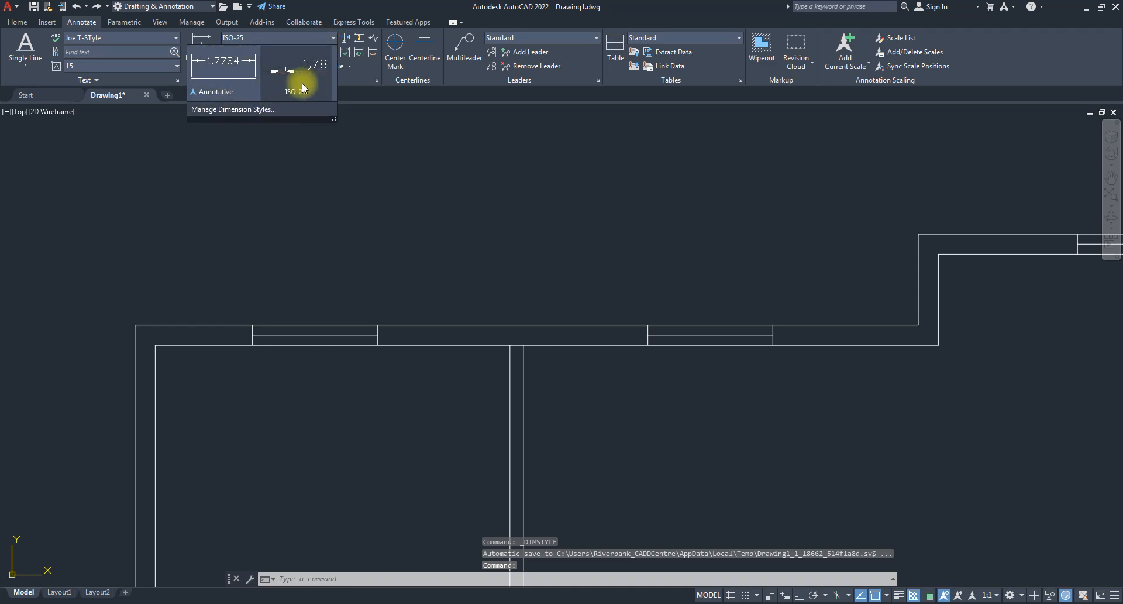
click(428, 215)
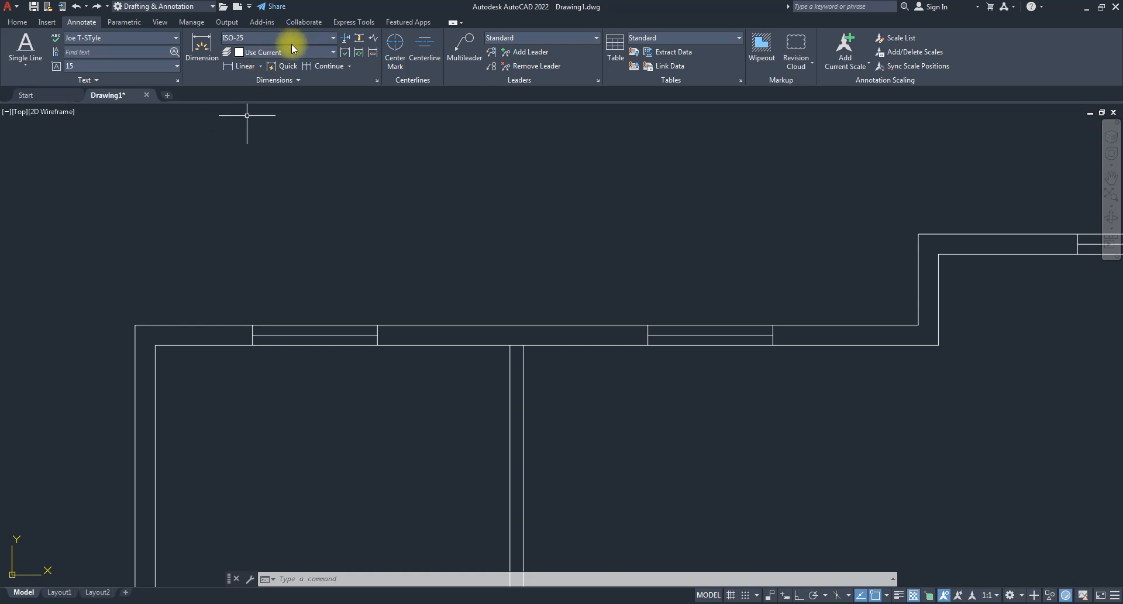
- Create a new dimension style based on ISO-25 for all dimensions, named with a first name followed by "DimStyle", and continue to its settings
click(317, 38)
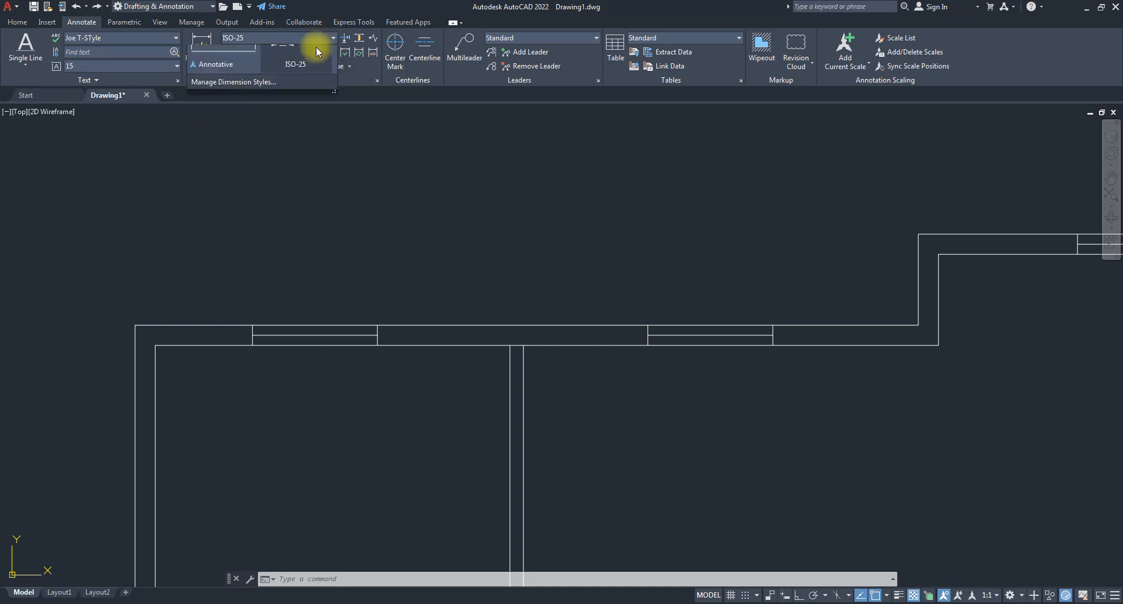
click(222, 108)
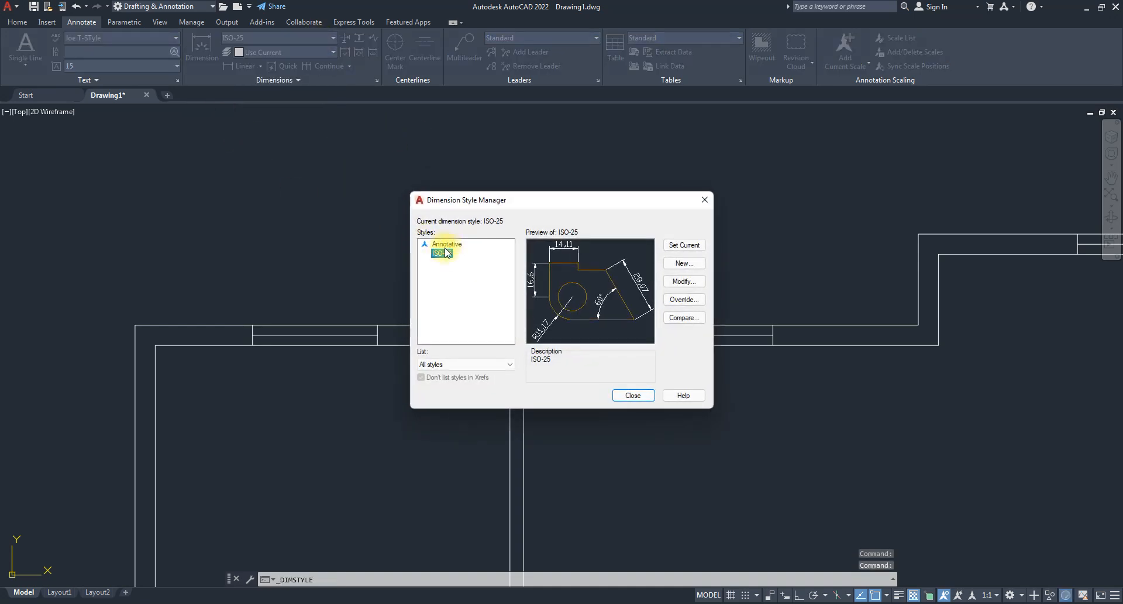
click(684, 263)
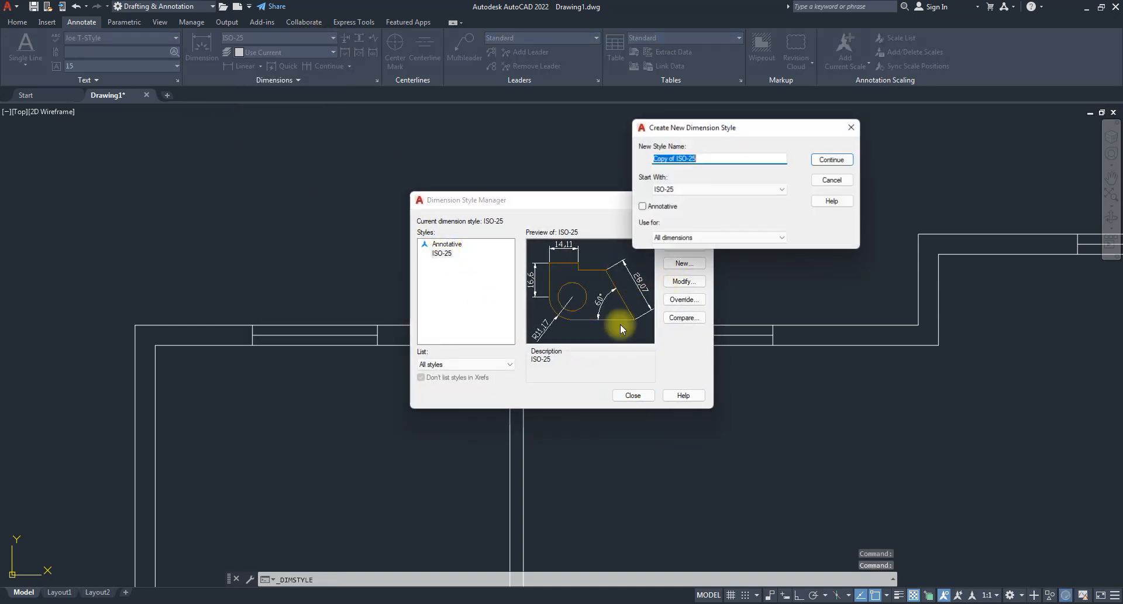
text(Jo)
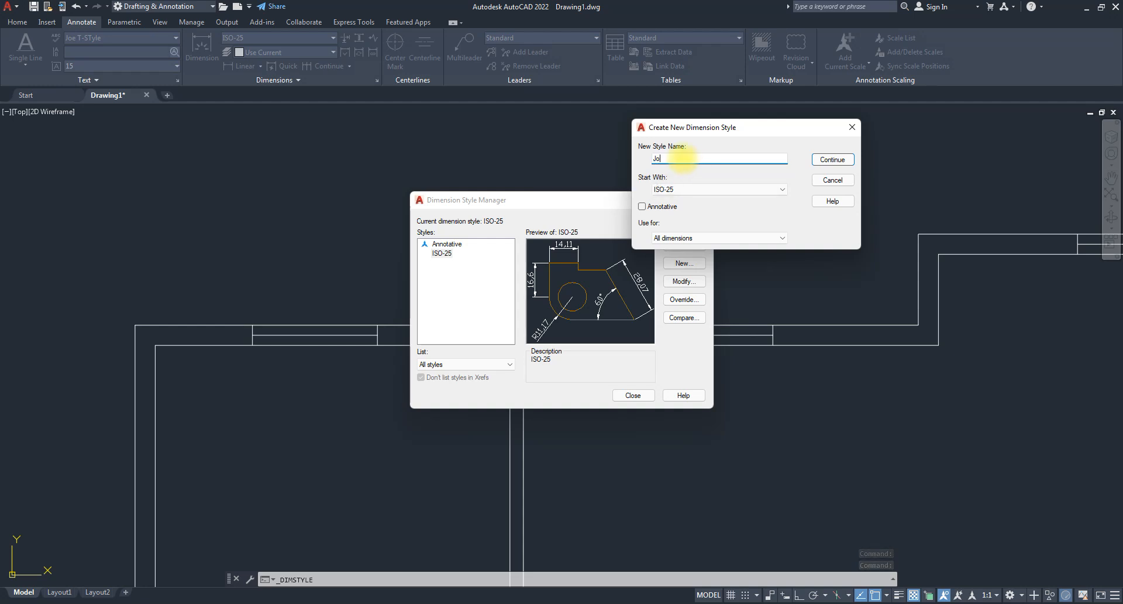
text(e DimStyle)
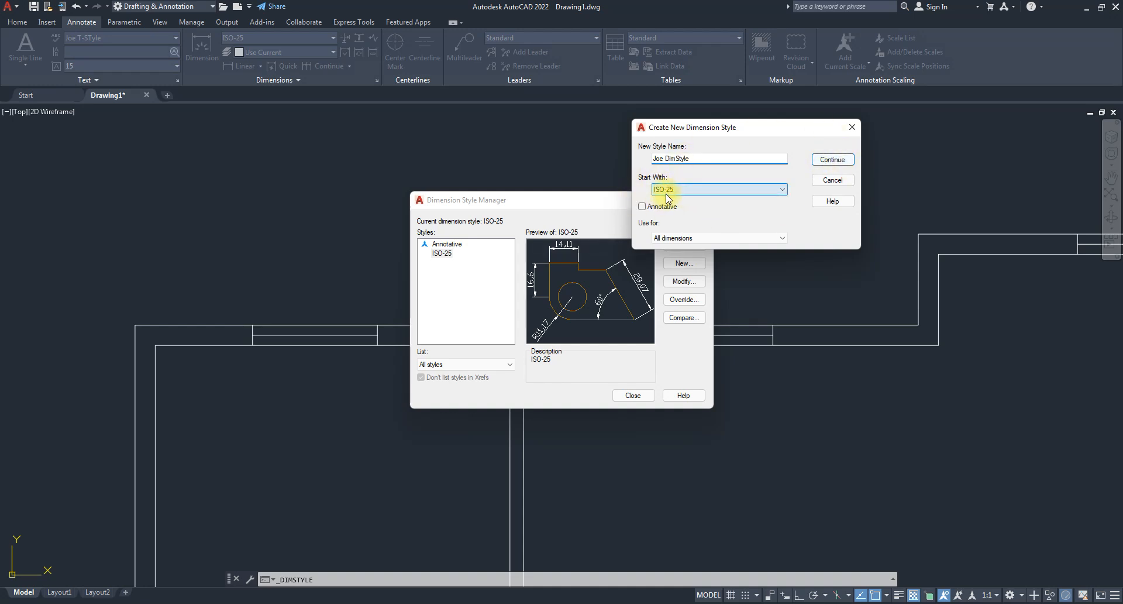
click(832, 179)
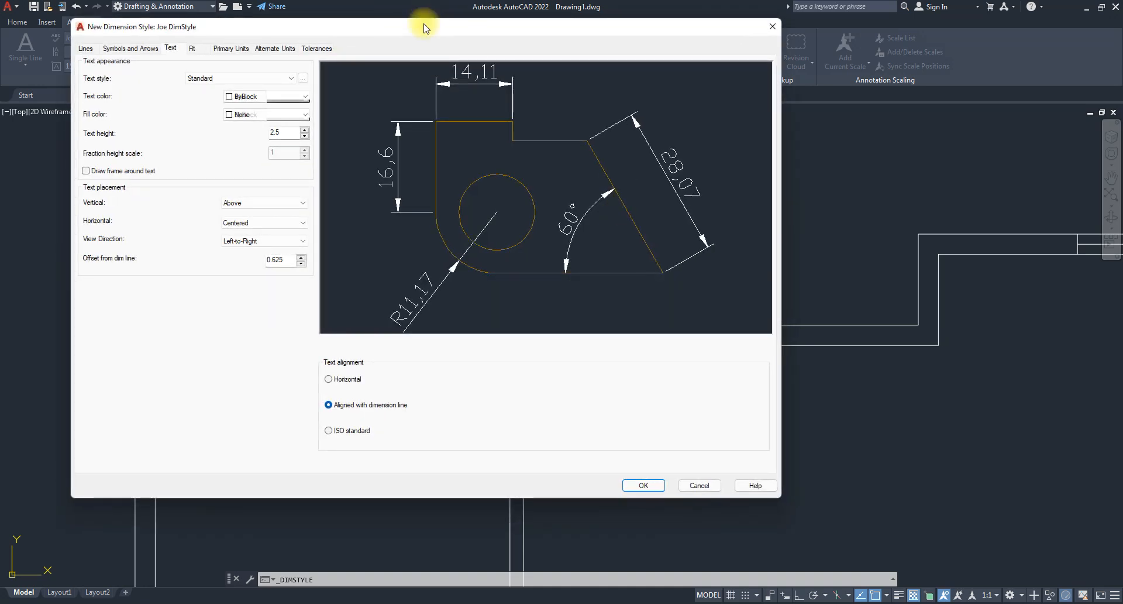
- Review the new dimension style's settings for lines, symbols and arrows, text, fit and primary units
drag(411, 35, 478, 45)
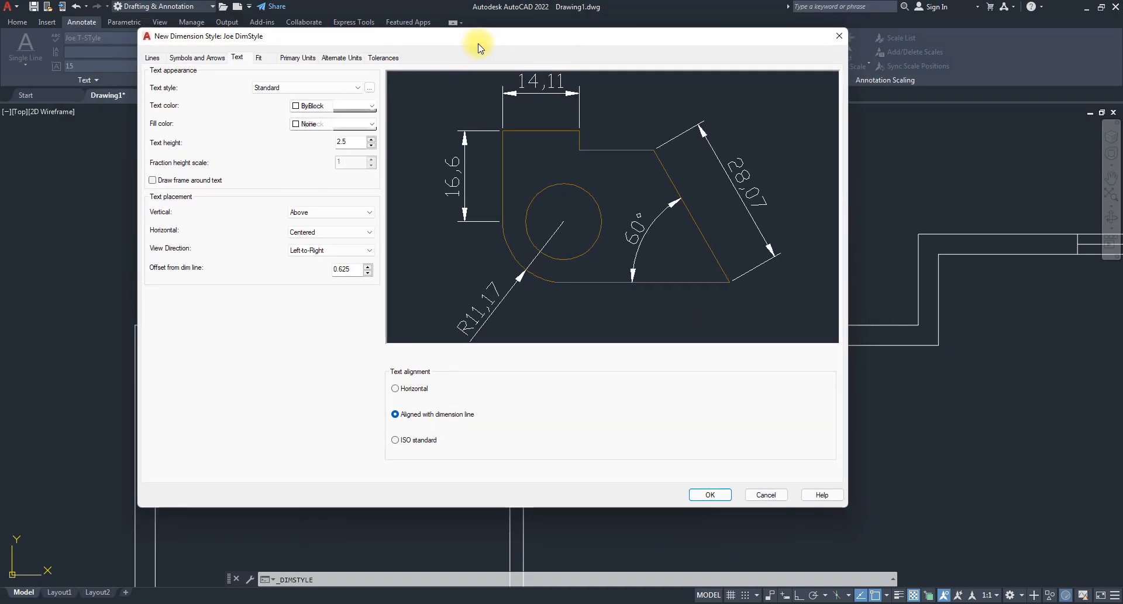
click(152, 57)
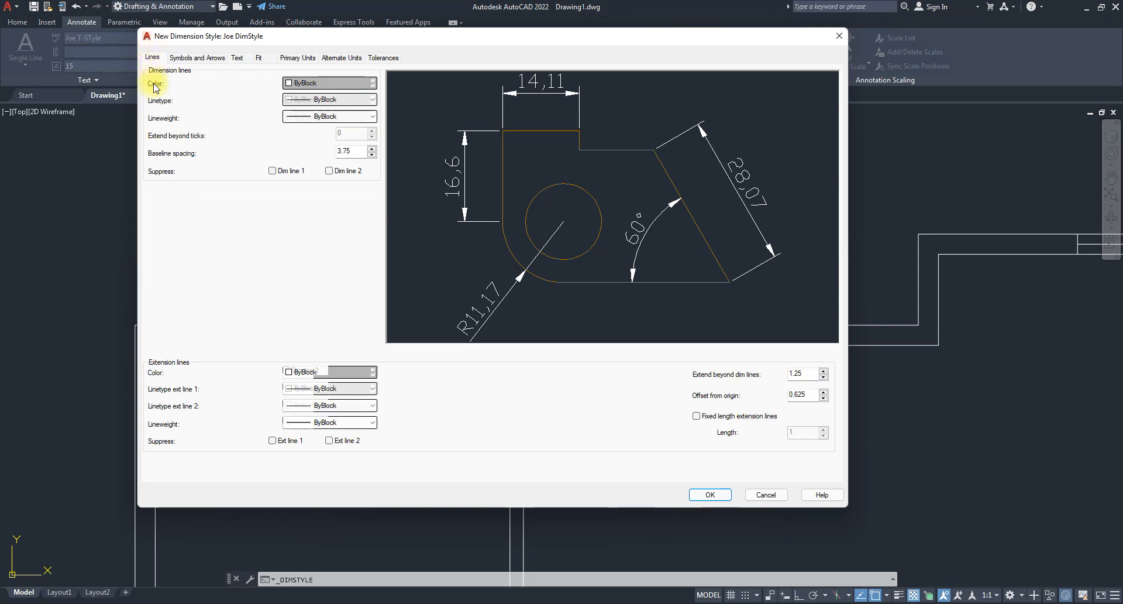
click(199, 58)
click(237, 58)
click(258, 58)
click(298, 57)
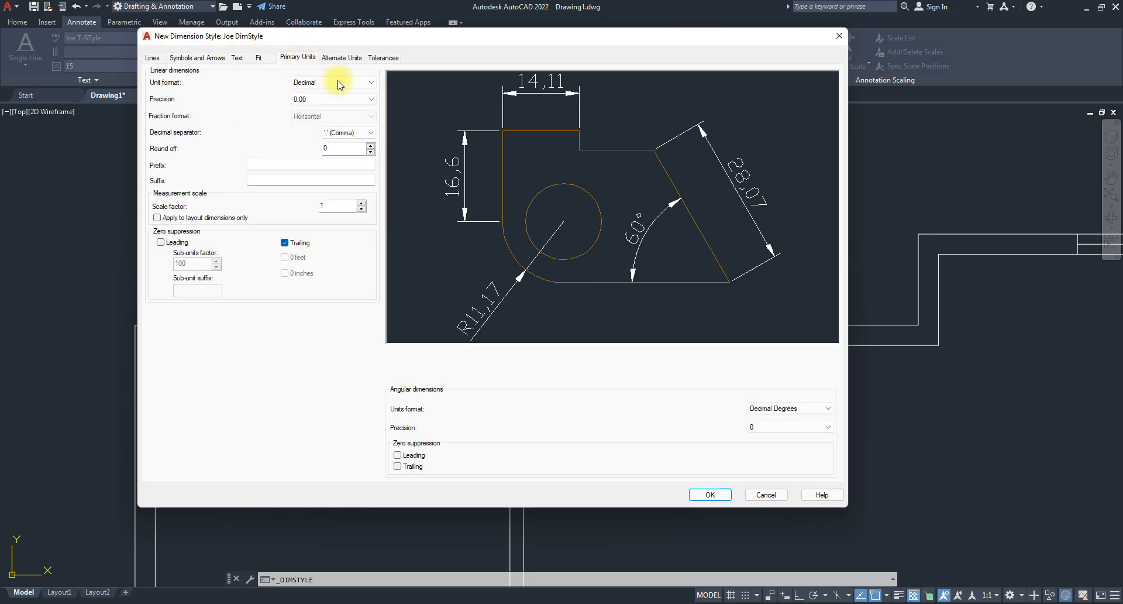
- Set the dimension line color of the new style to Green, keeping the linetype ByBlock
click(152, 58)
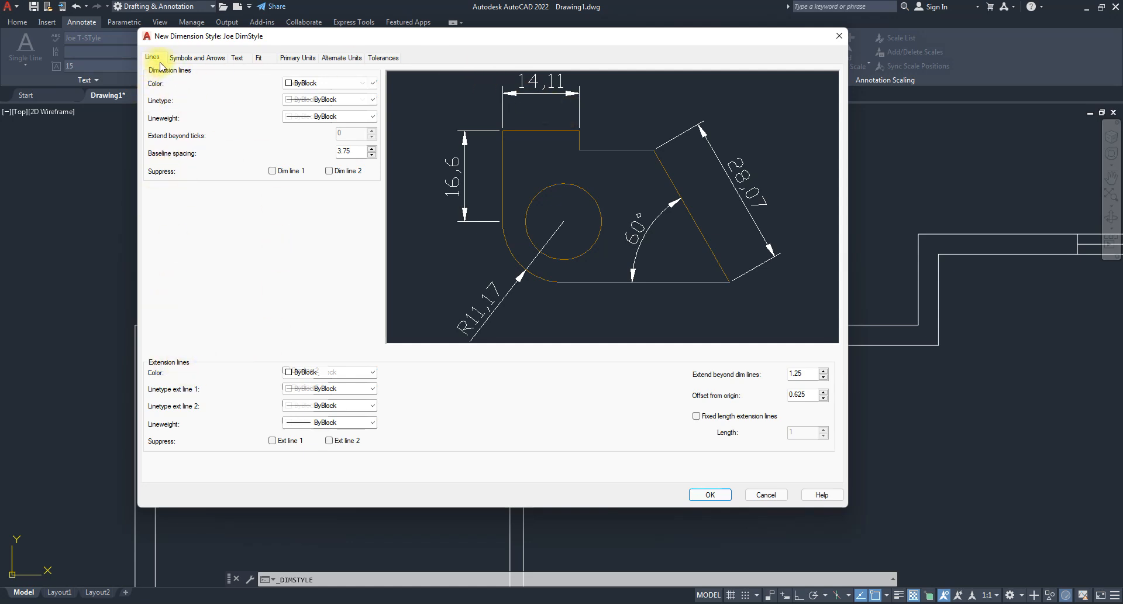
click(373, 84)
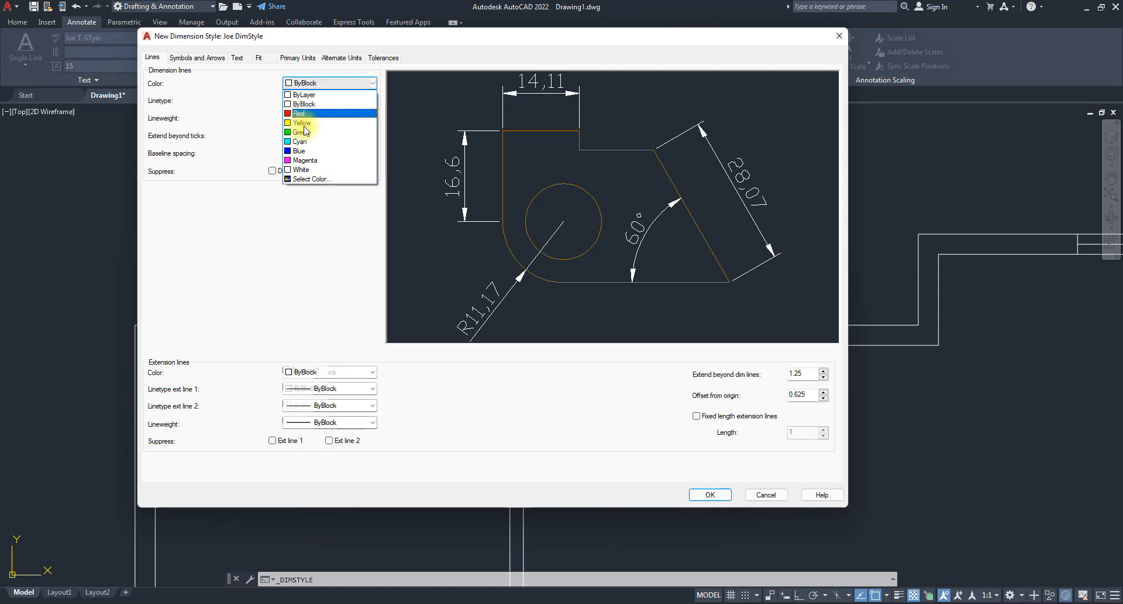
click(304, 132)
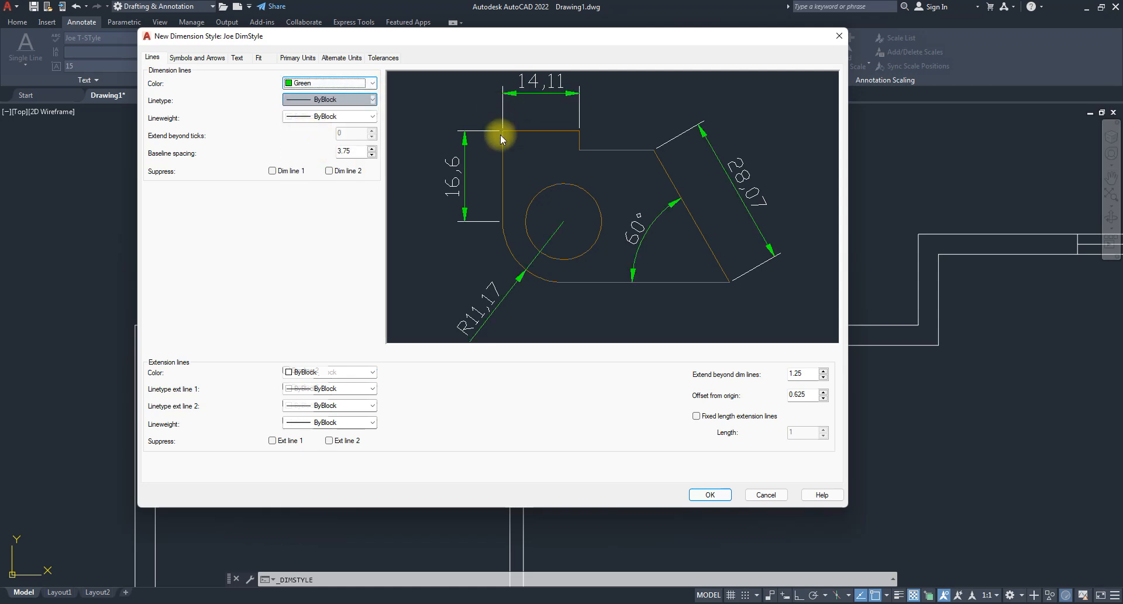
click(339, 99)
click(199, 88)
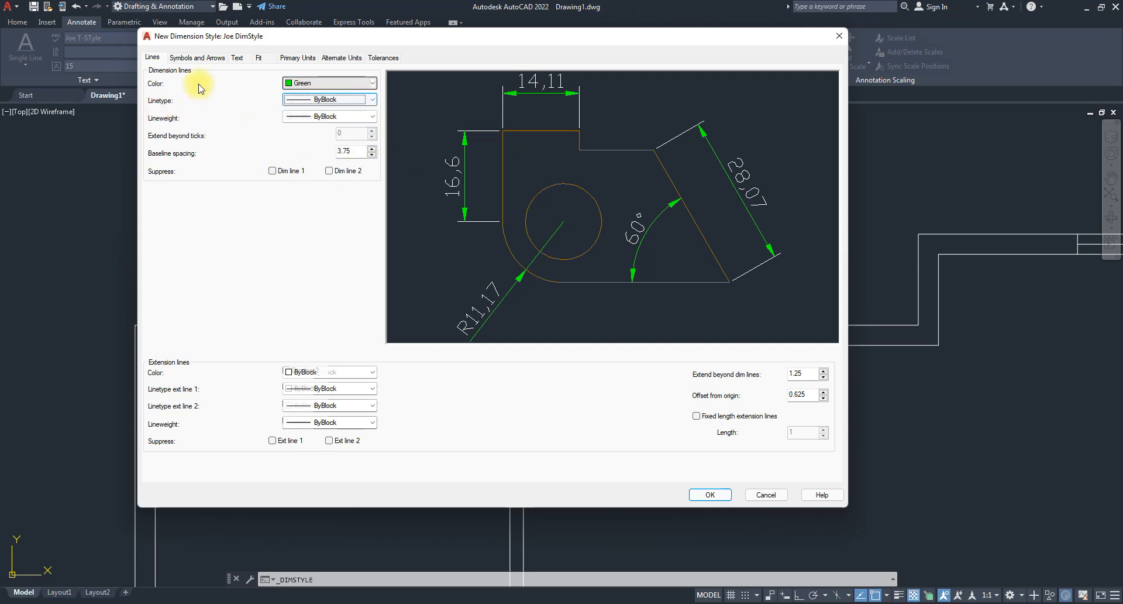
- Check the dimension lineweight choices, try suppressing dimension line 1 and dimension line 2, and restore both lines
click(351, 117)
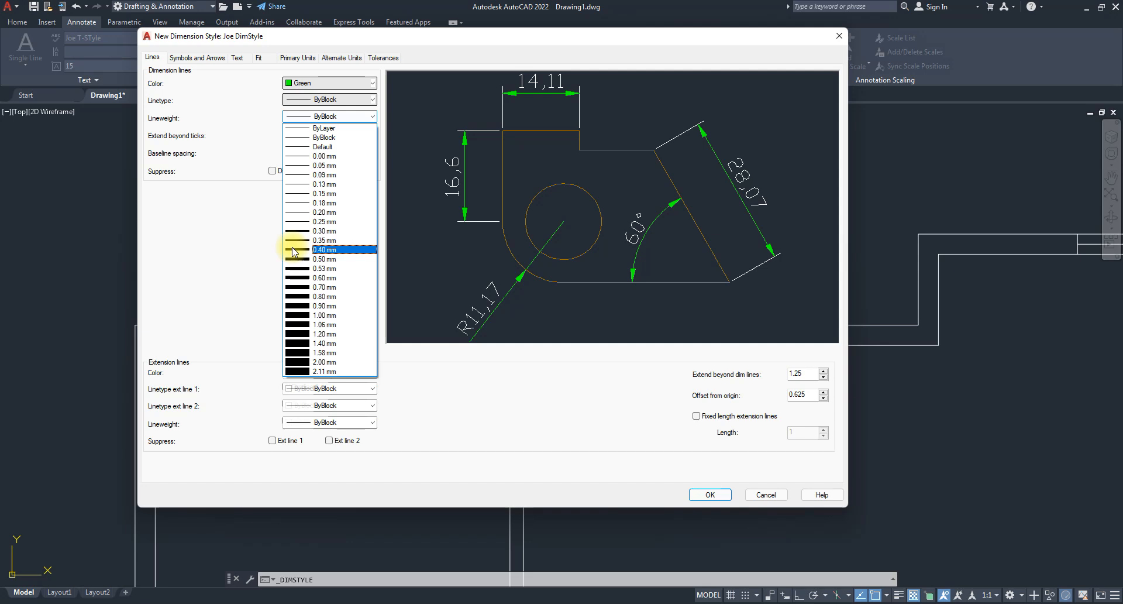
click(201, 96)
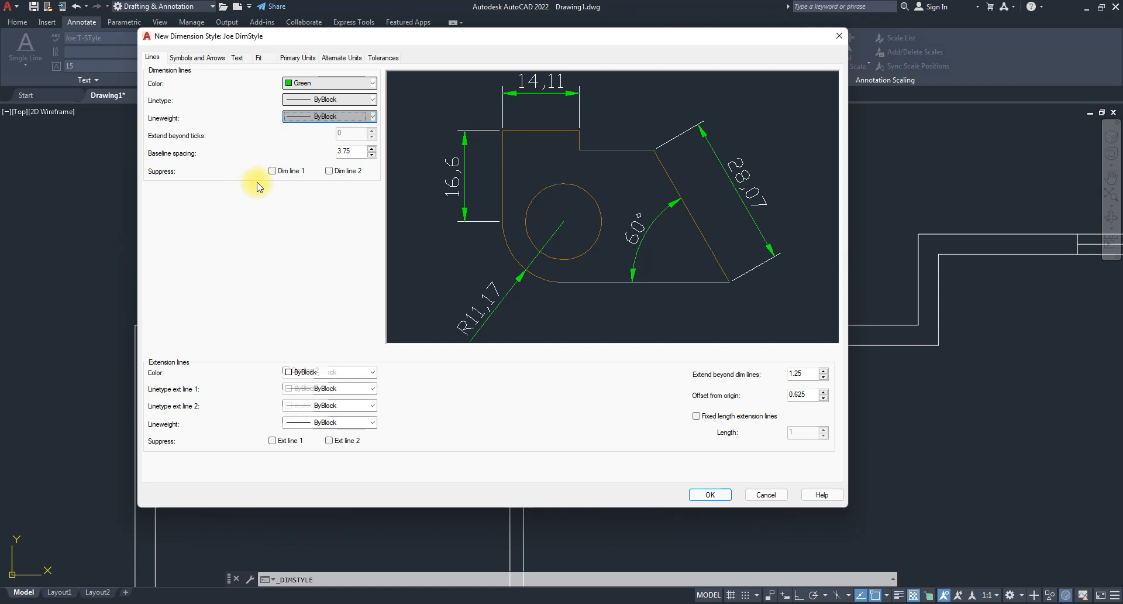
click(272, 170)
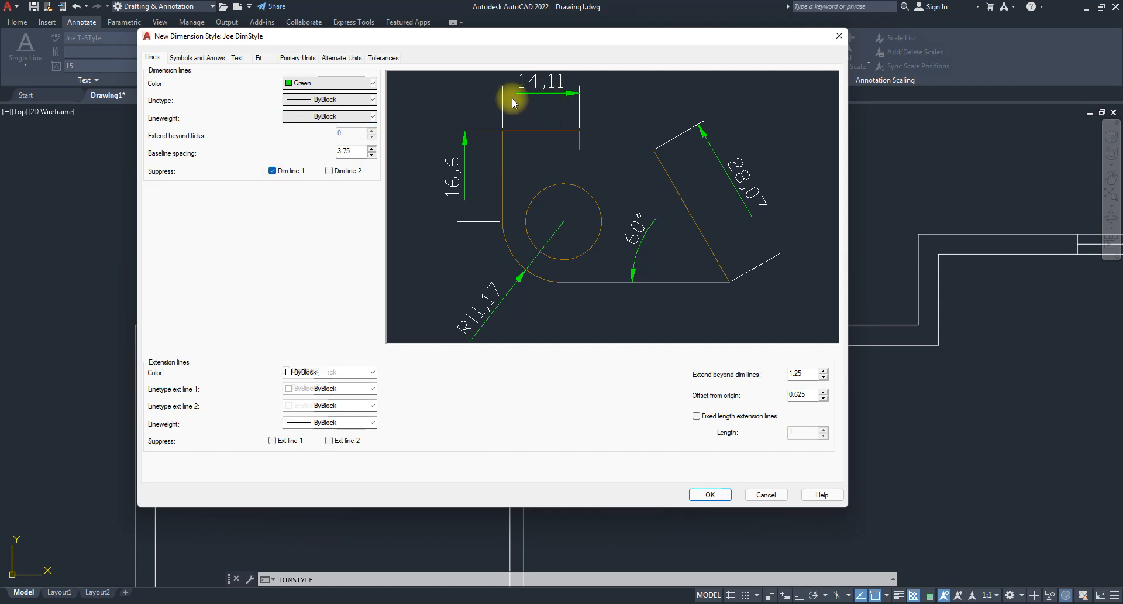
click(329, 170)
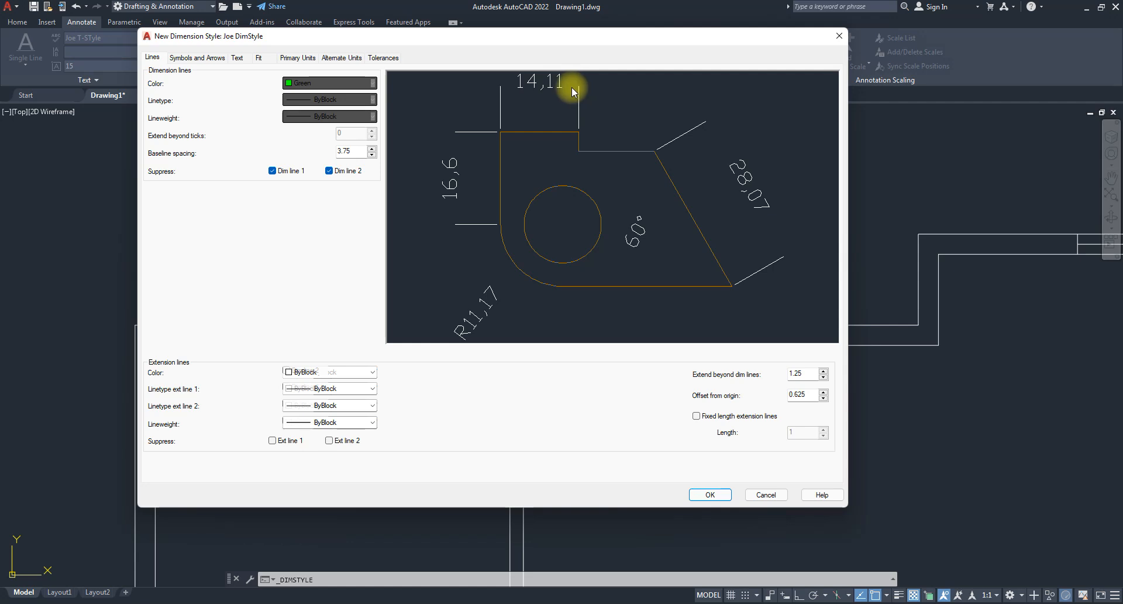
click(328, 170)
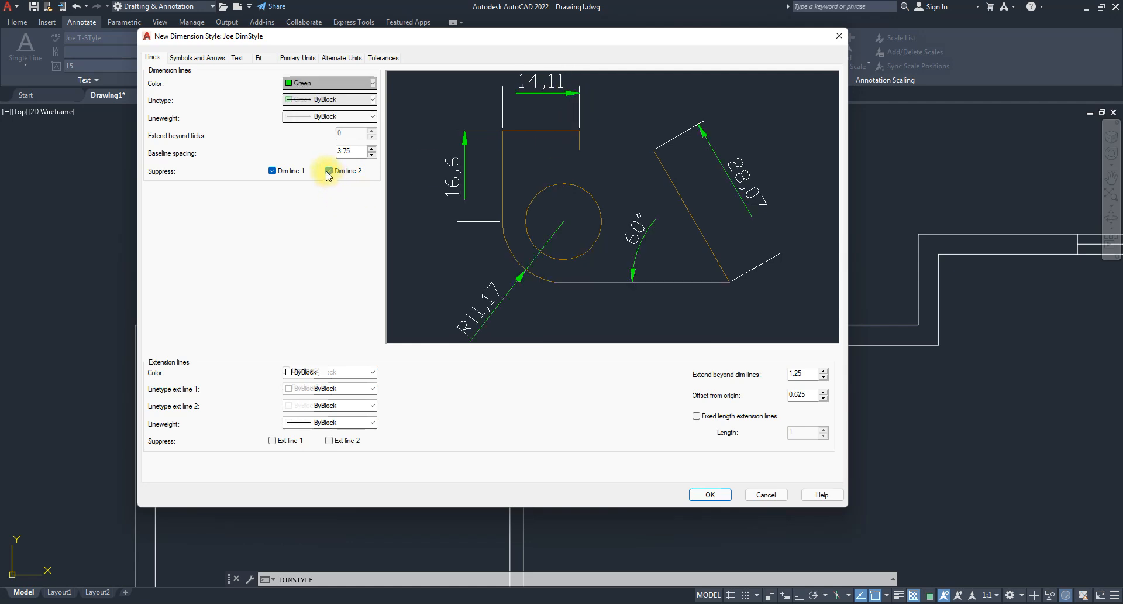
click(272, 170)
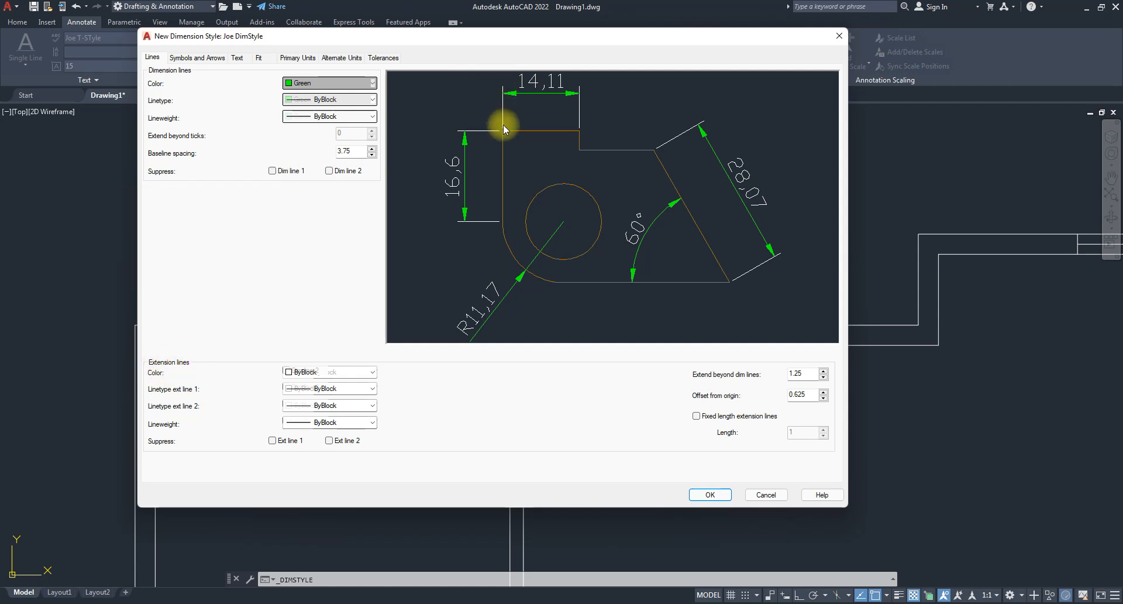
drag(572, 38, 564, 506)
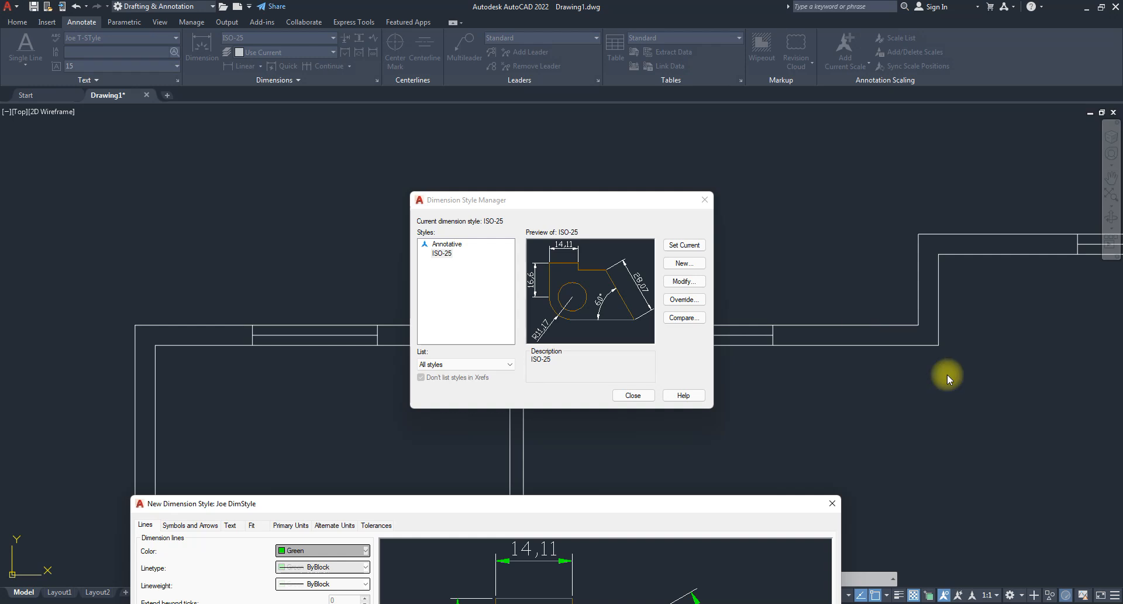
drag(679, 504, 714, 131)
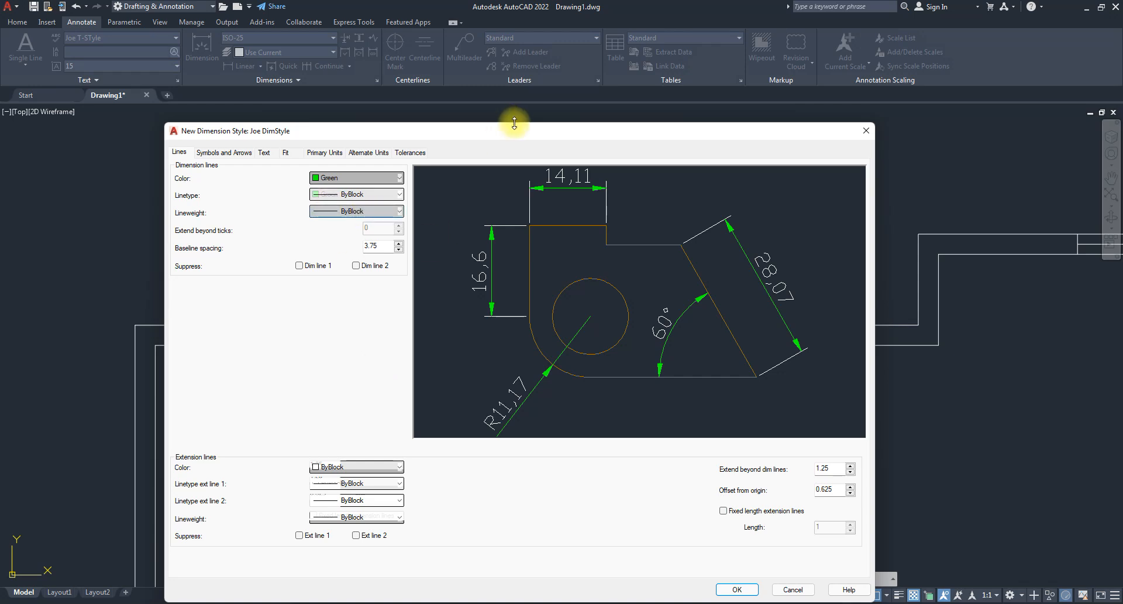
drag(514, 130, 505, 38)
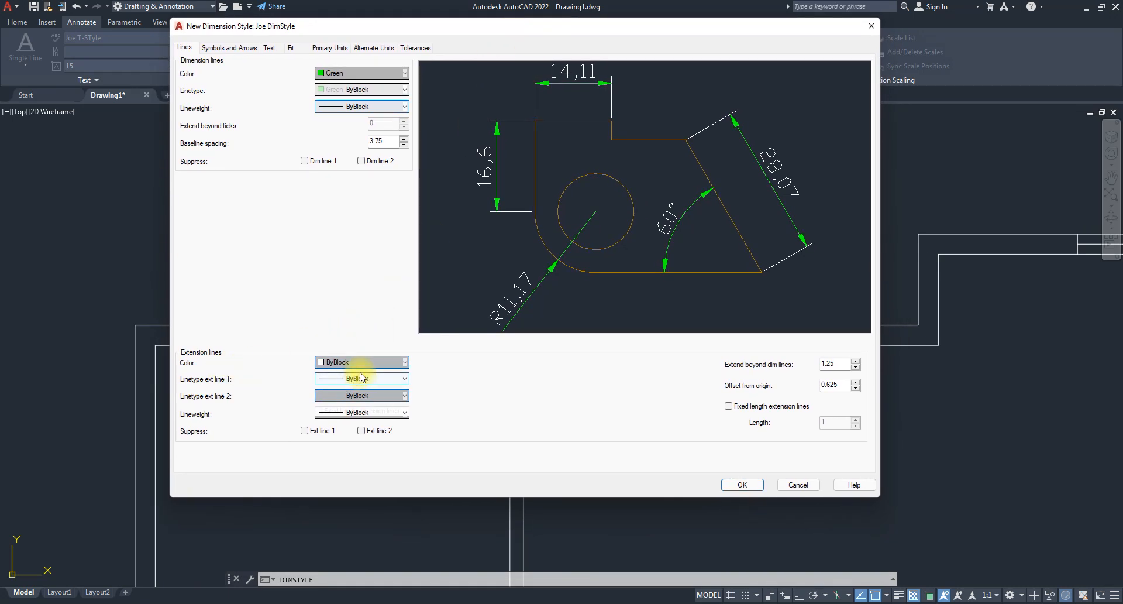
- Set the extension line color to Green, keeping both extension linetypes and the lineweight ByBlock
click(374, 362)
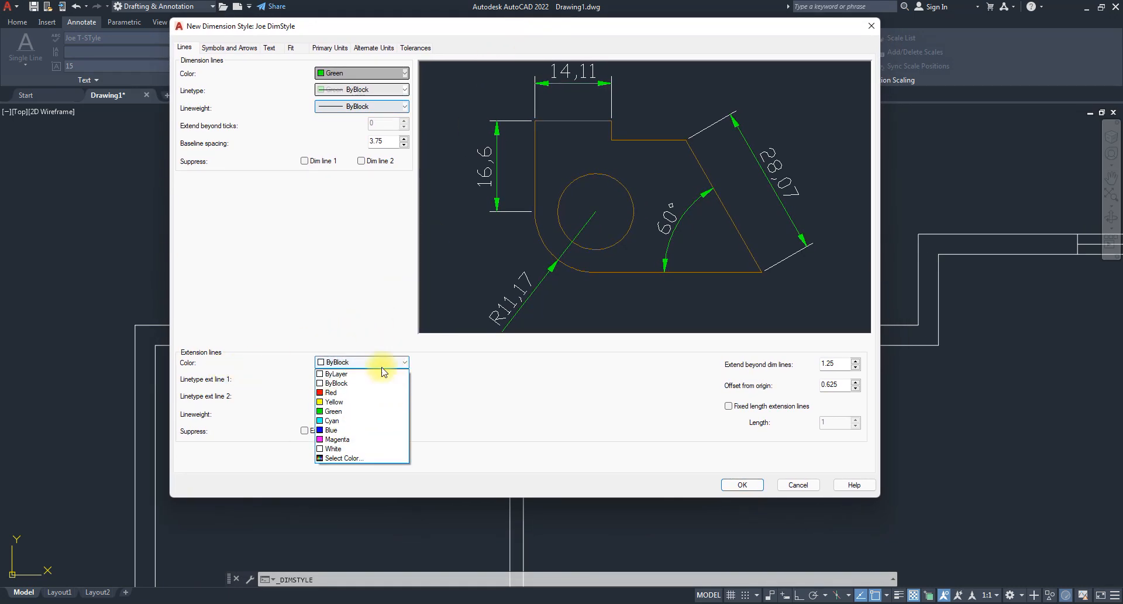
click(351, 411)
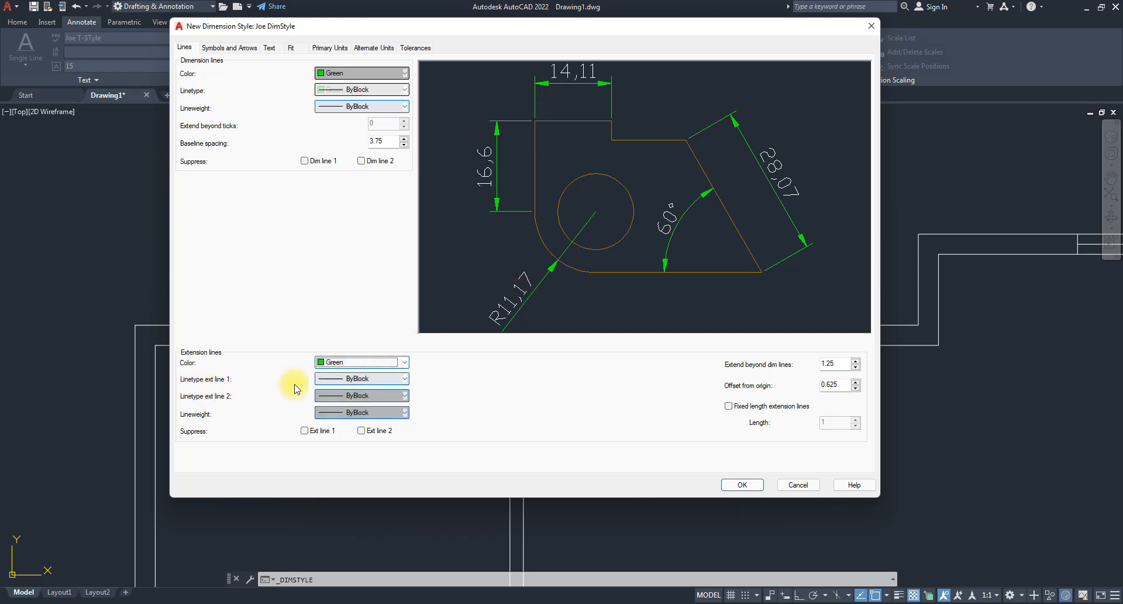
click(374, 380)
click(455, 381)
click(363, 396)
click(453, 384)
click(362, 414)
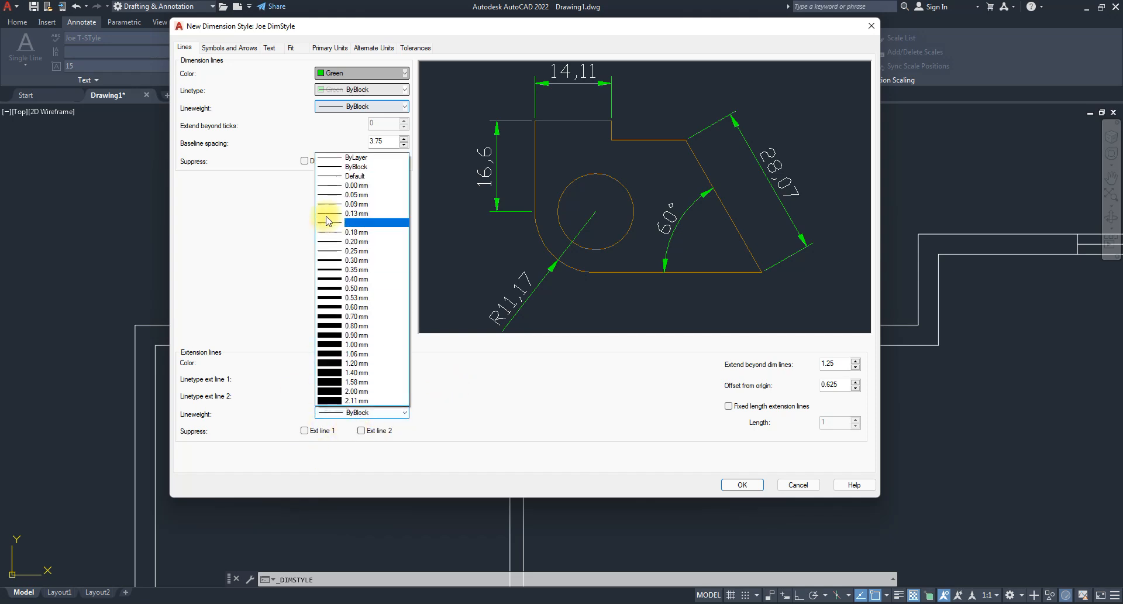
click(198, 422)
- Try suppressing extension line 1, and restore it
click(304, 430)
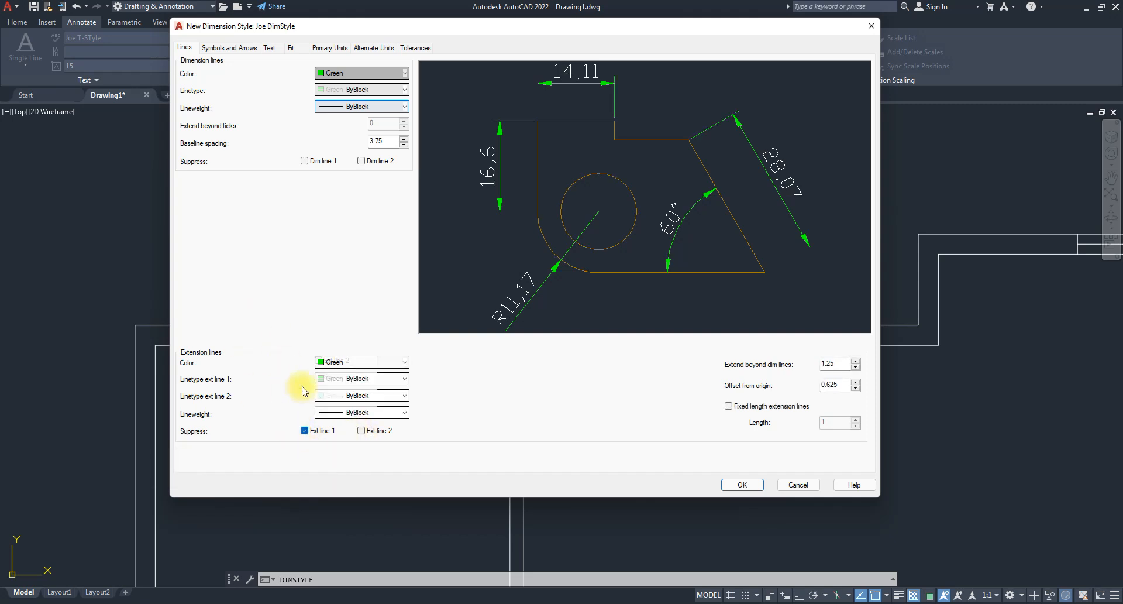
click(305, 434)
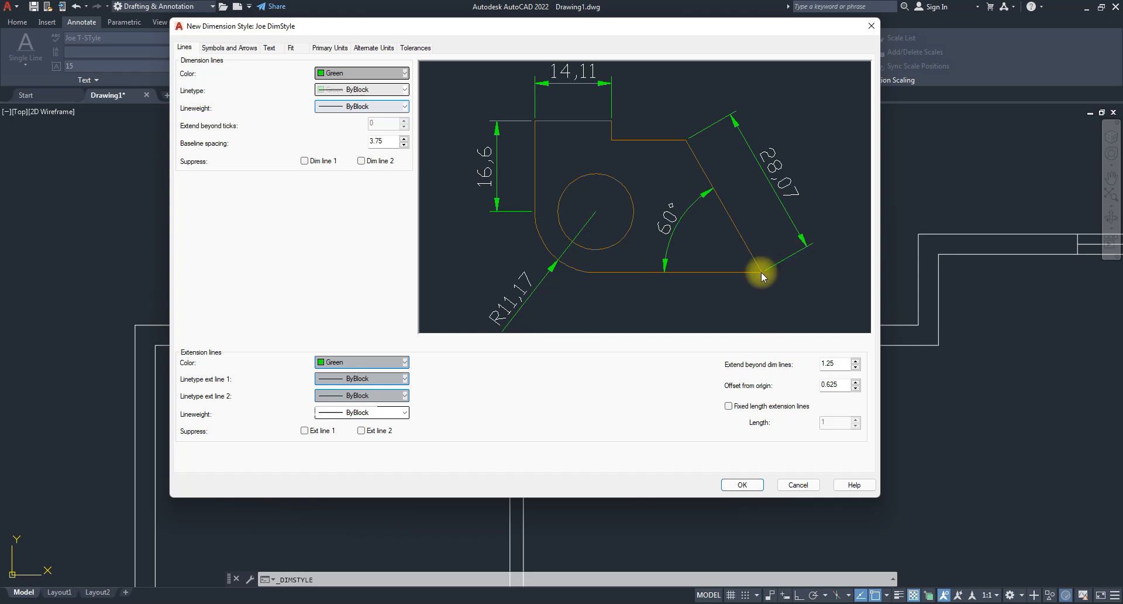
- Try offsets from origin of 1 and 7 for the extension lines
double_click(843, 383)
text(1)
click(834, 363)
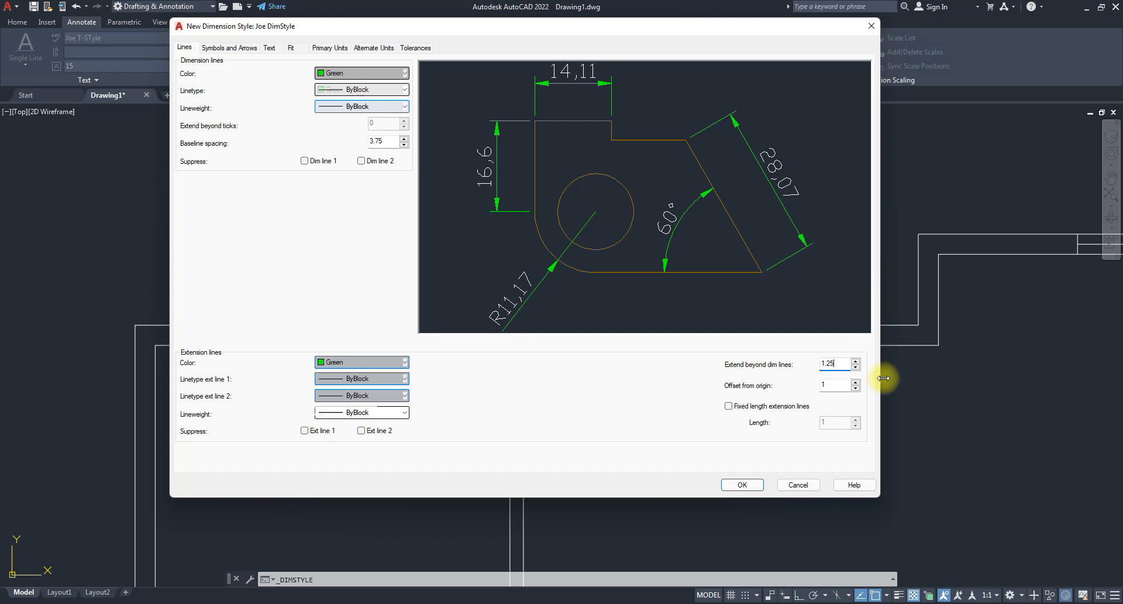
click(833, 385)
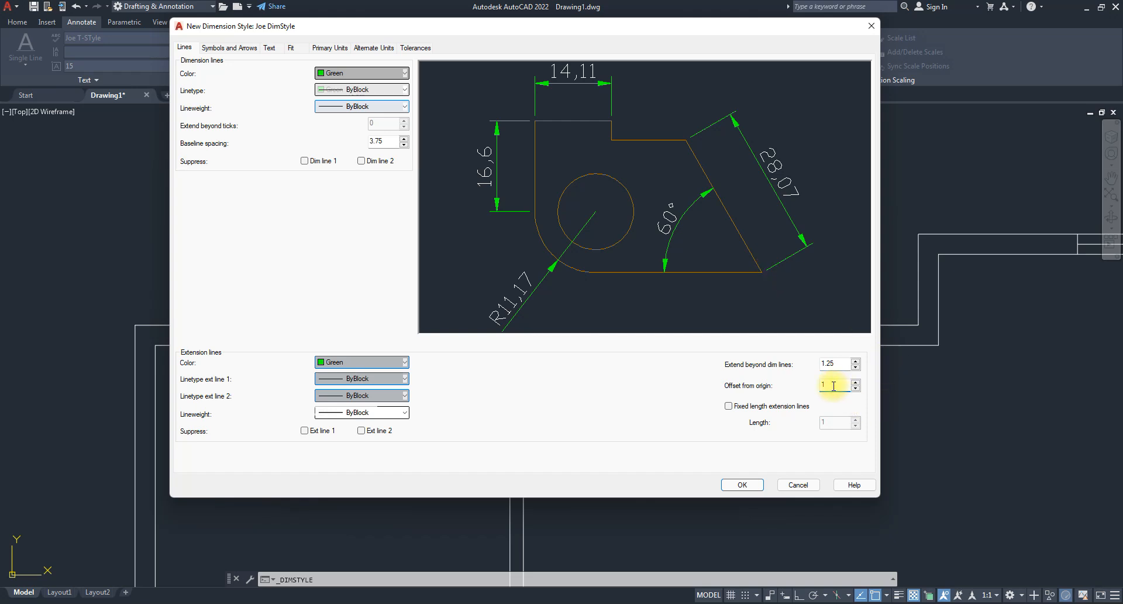
key(BackSpace)
text(7)
click(842, 364)
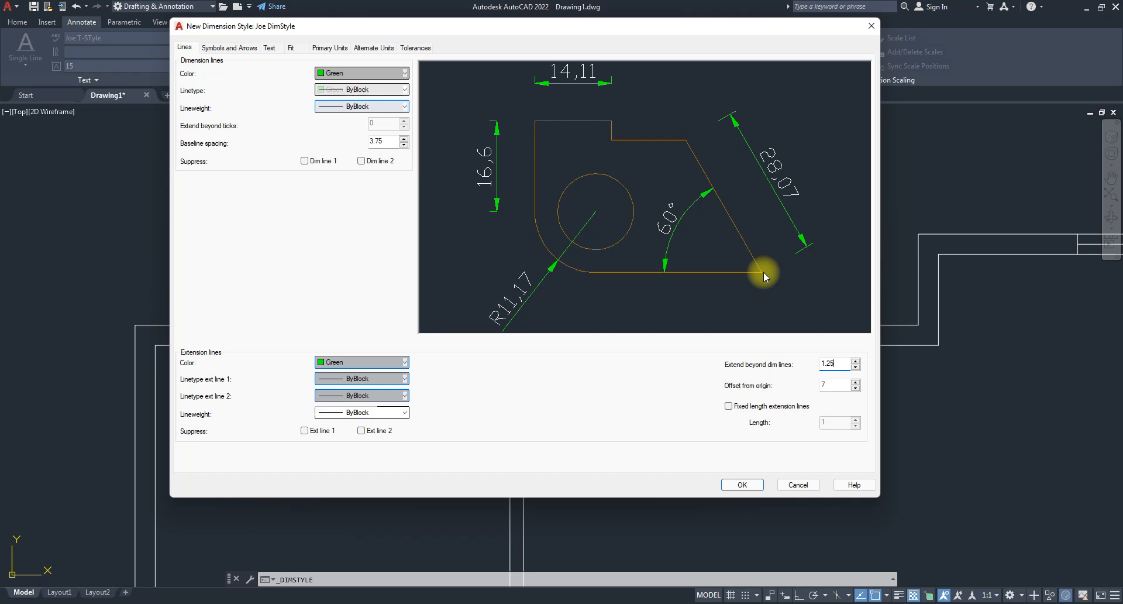
- Set the extension lines' offset from origin to 4 and, after trying 0, their extension beyond the dimension lines to 3
double_click(827, 384)
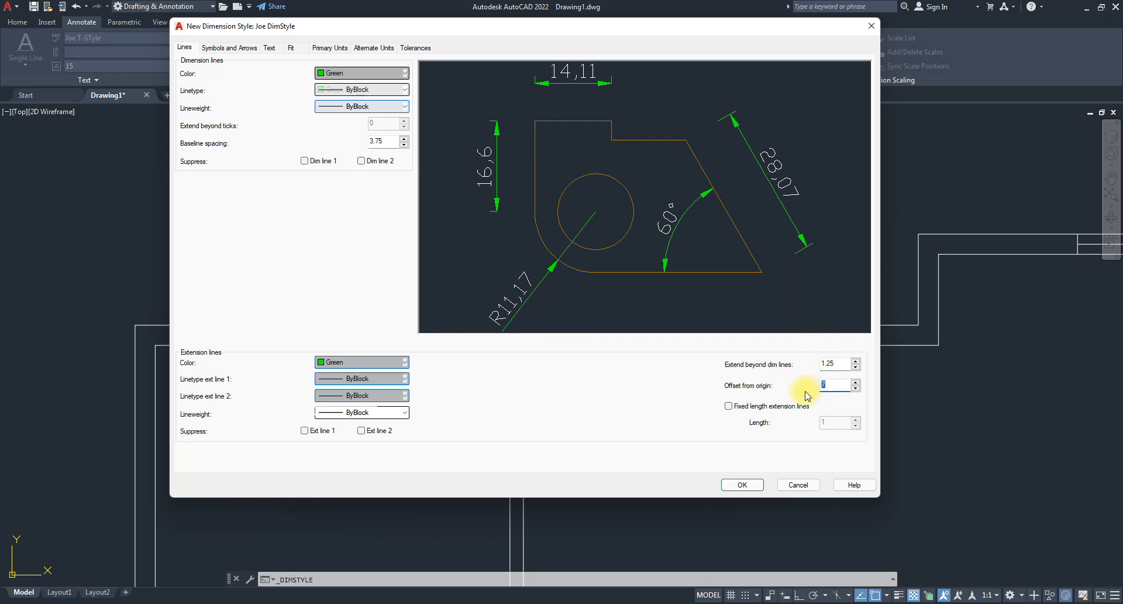
text(4)
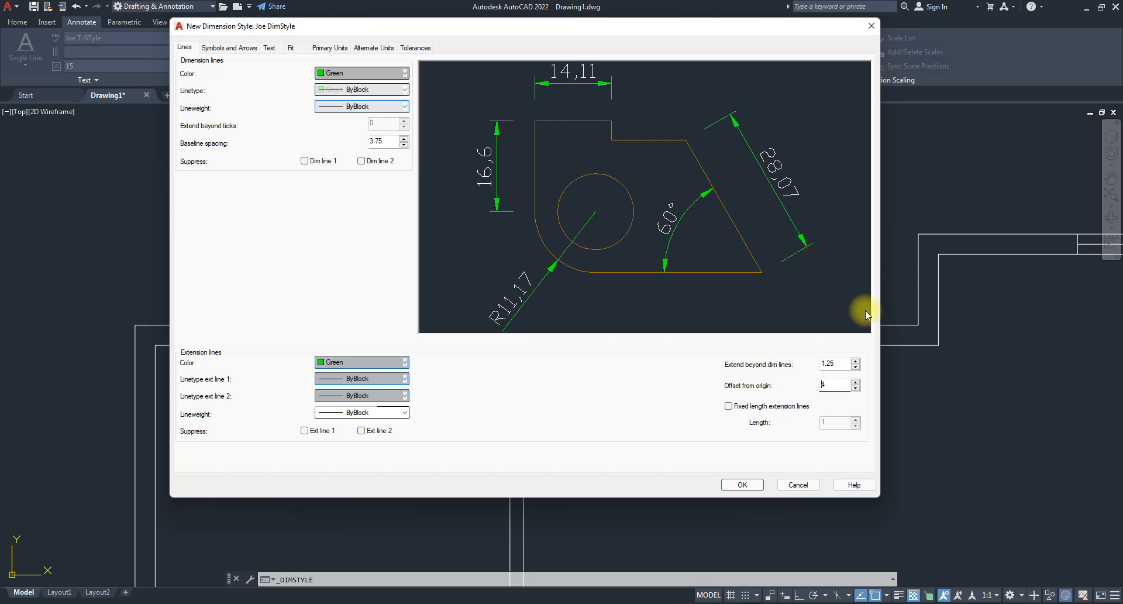
double_click(834, 364)
text(0)
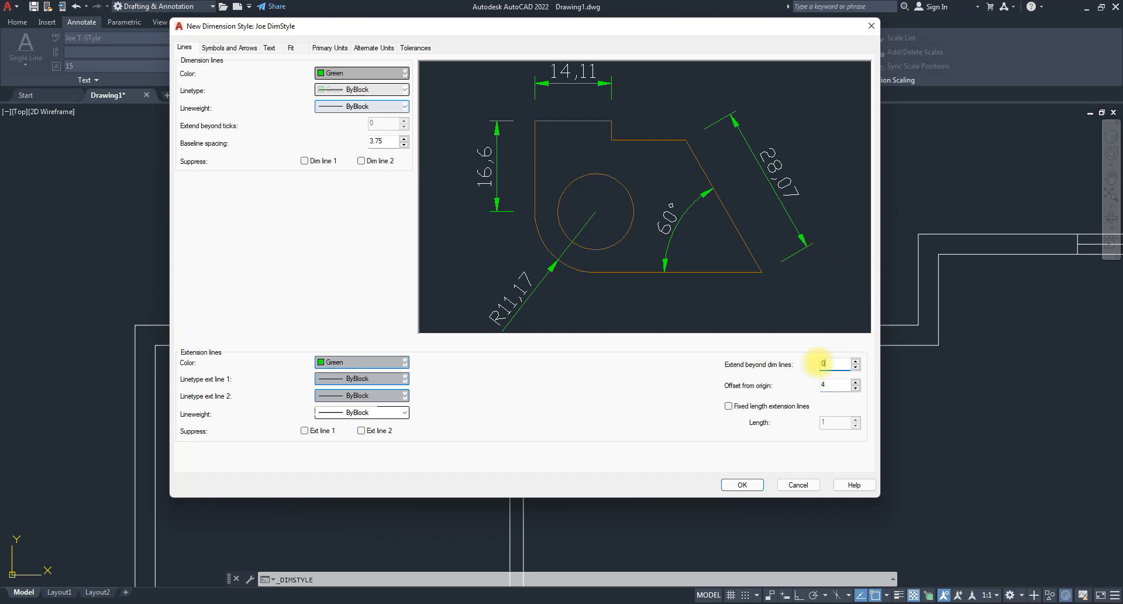
key(Tab)
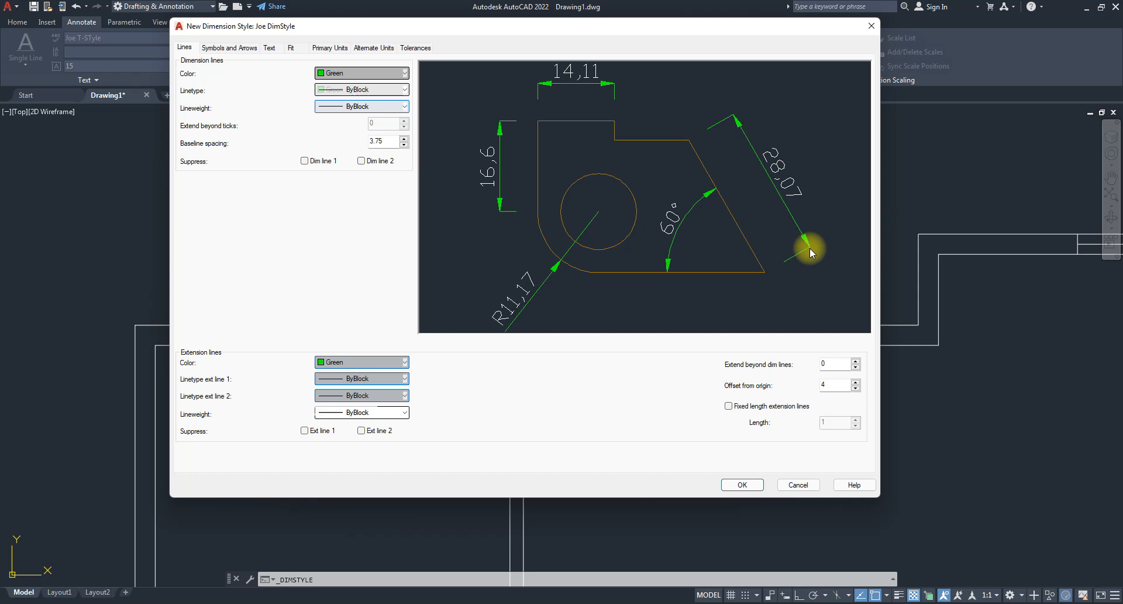
double_click(832, 363)
text(3)
click(841, 384)
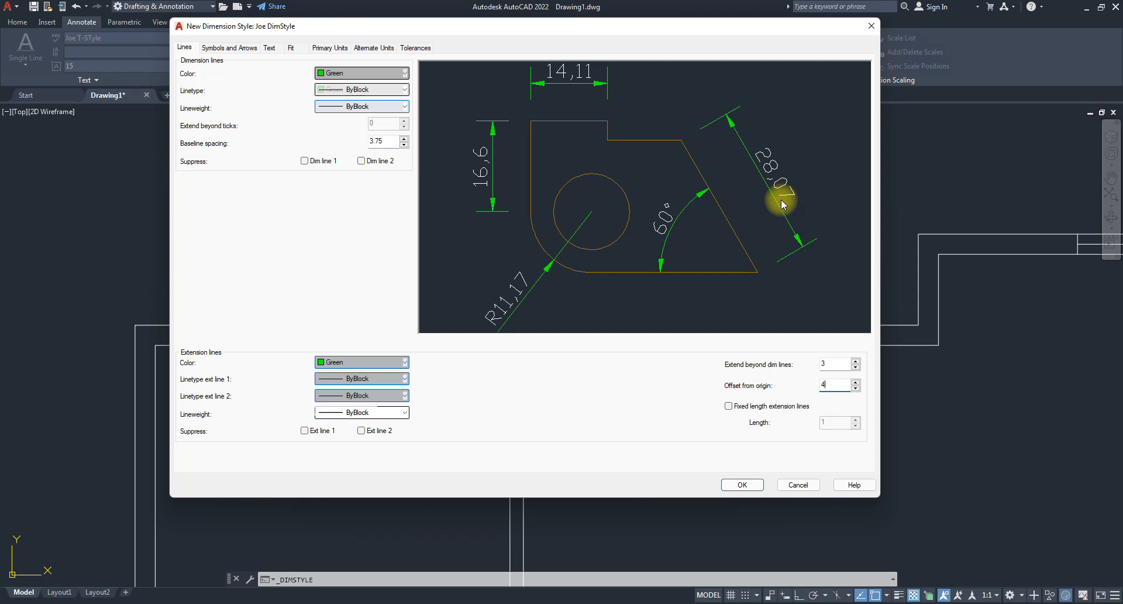
- Open the style's symbols and arrows settings and the choices for the first arrowhead
click(232, 49)
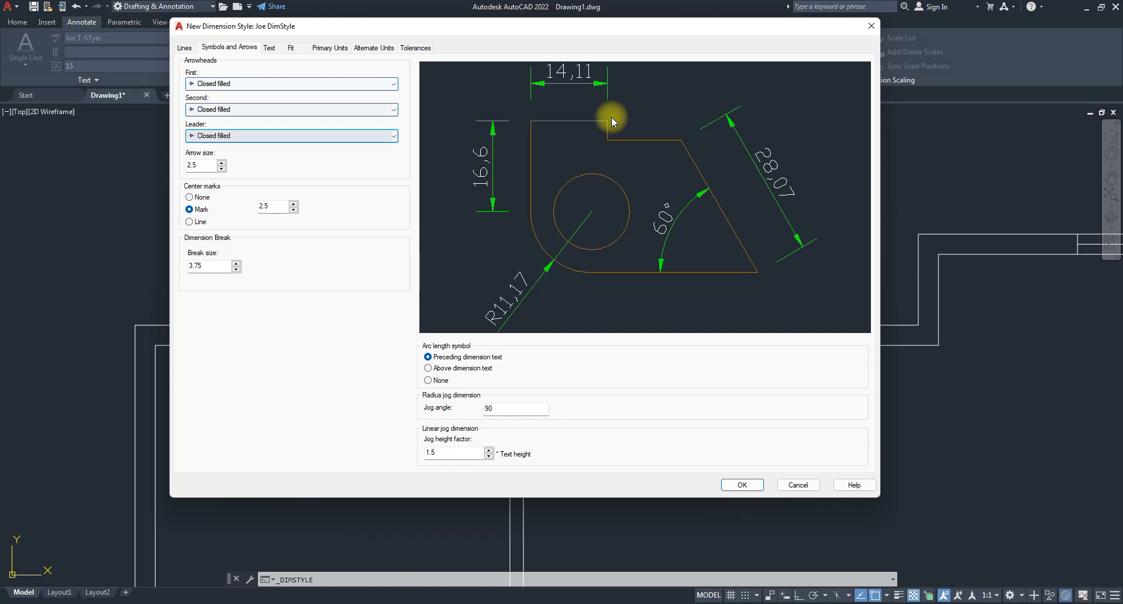
click(196, 83)
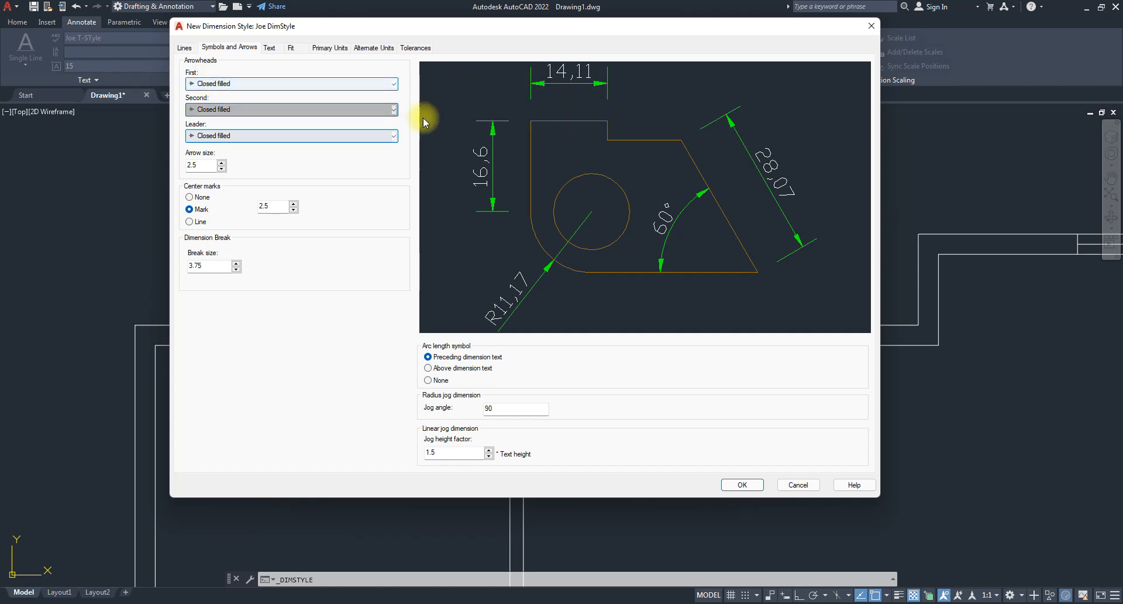
- Try the Dot style for the first arrowhead and Dot blank for the second arrowhead
click(213, 83)
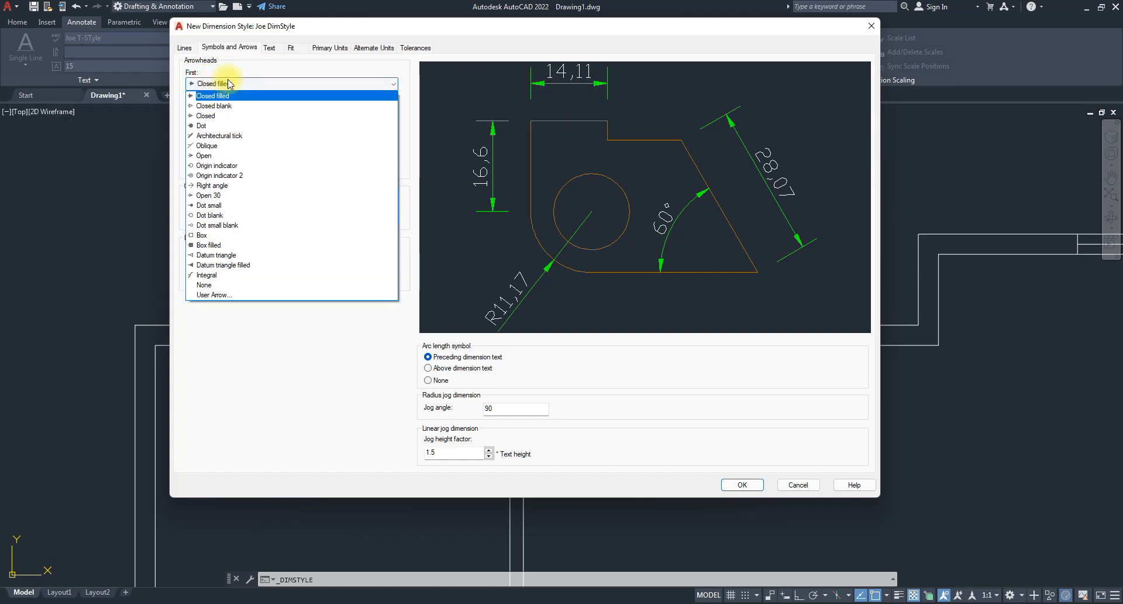
click(202, 125)
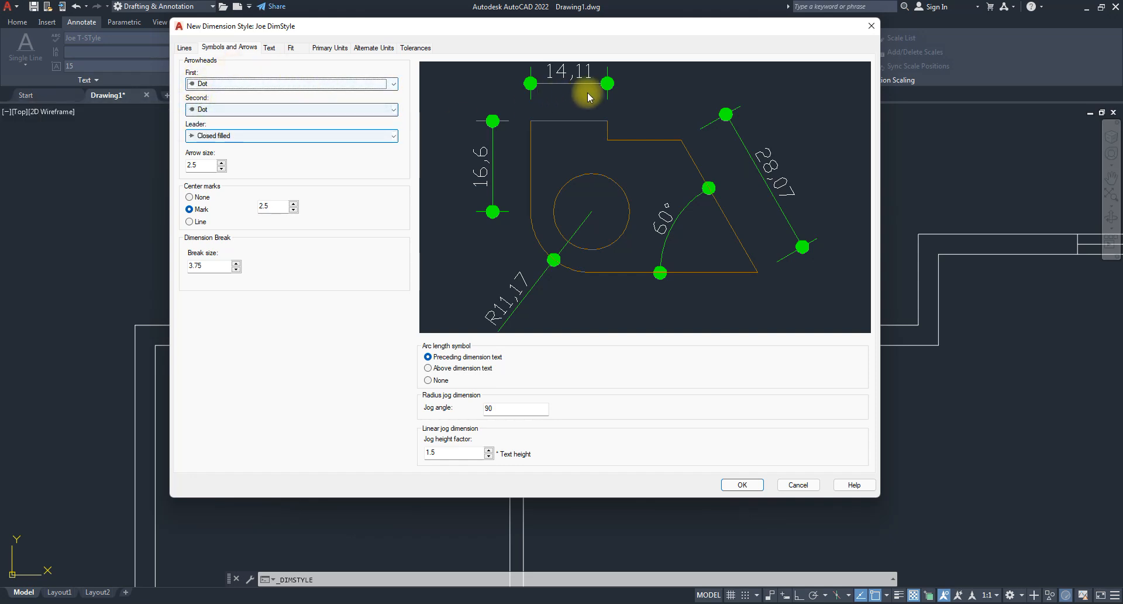
click(210, 111)
click(211, 250)
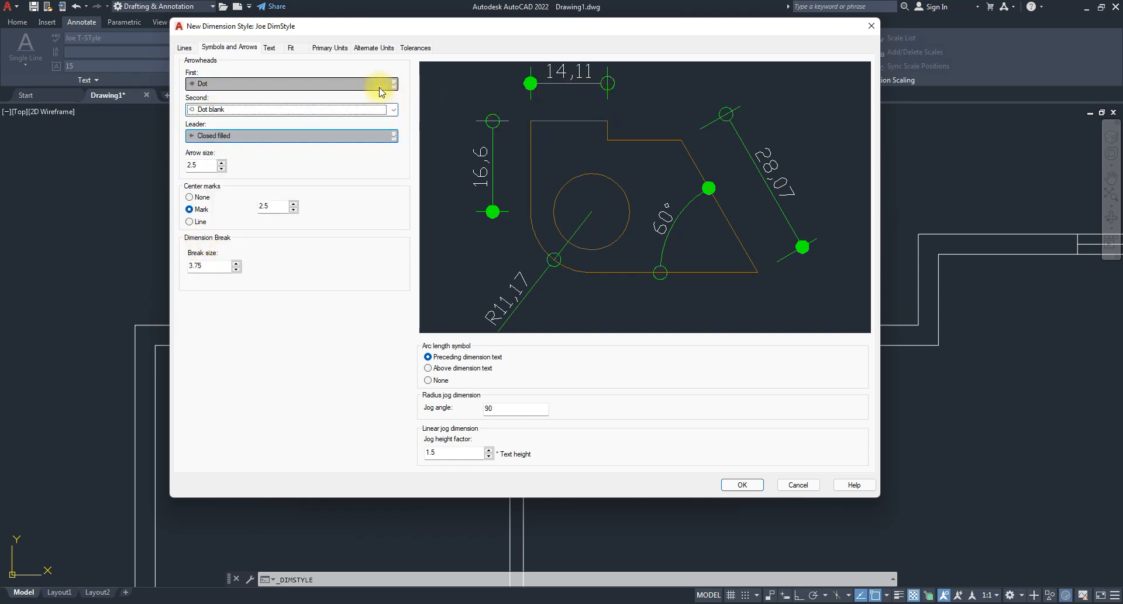
- Try the Box filled style for the first arrowhead
click(233, 83)
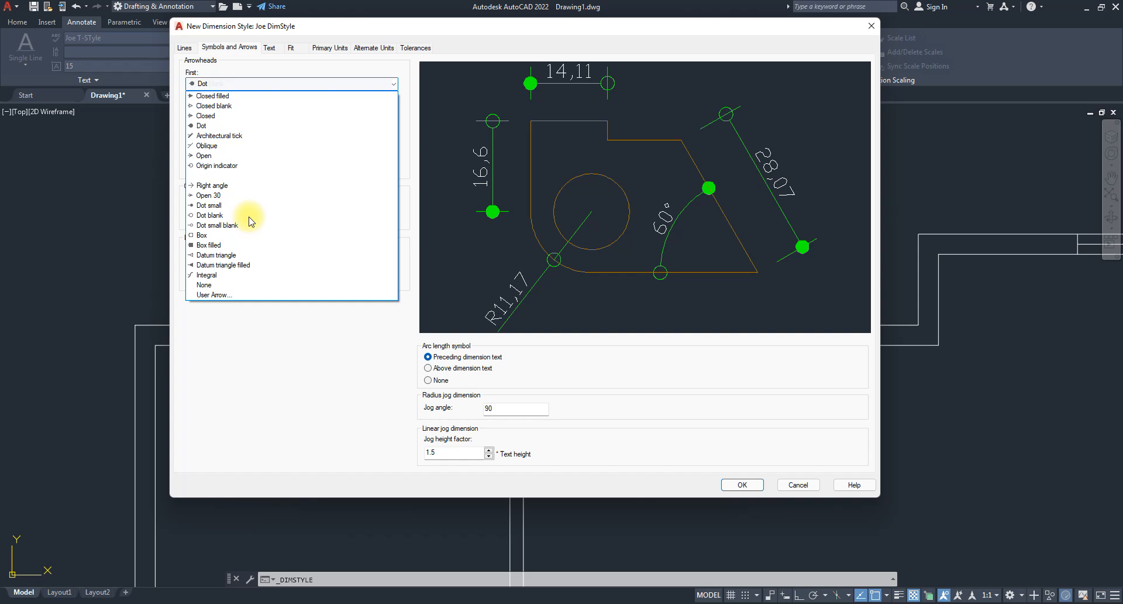
click(203, 155)
click(211, 88)
scroll(190, 302, up, 2)
click(215, 247)
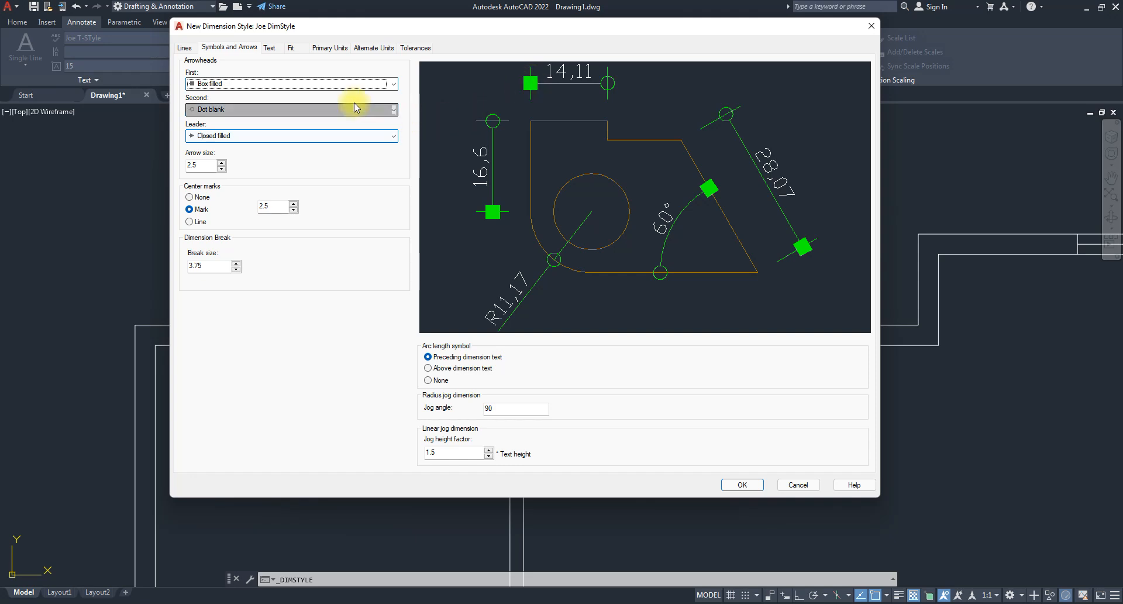
- Set the first and second arrowheads to Architectural tick with an arrow size of 0.7
click(251, 85)
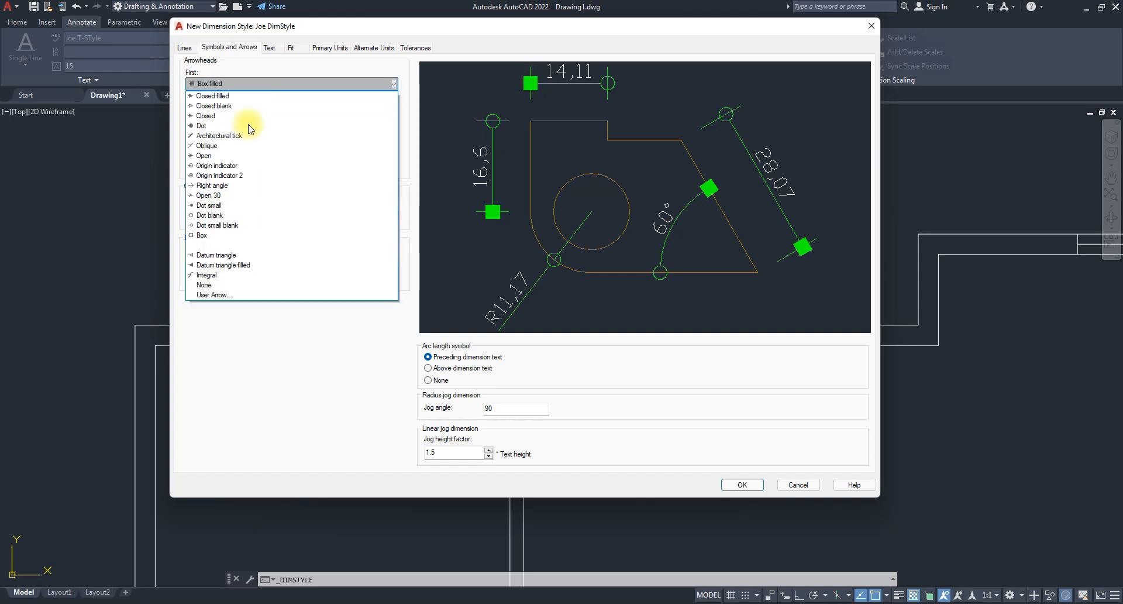
click(219, 137)
click(219, 136)
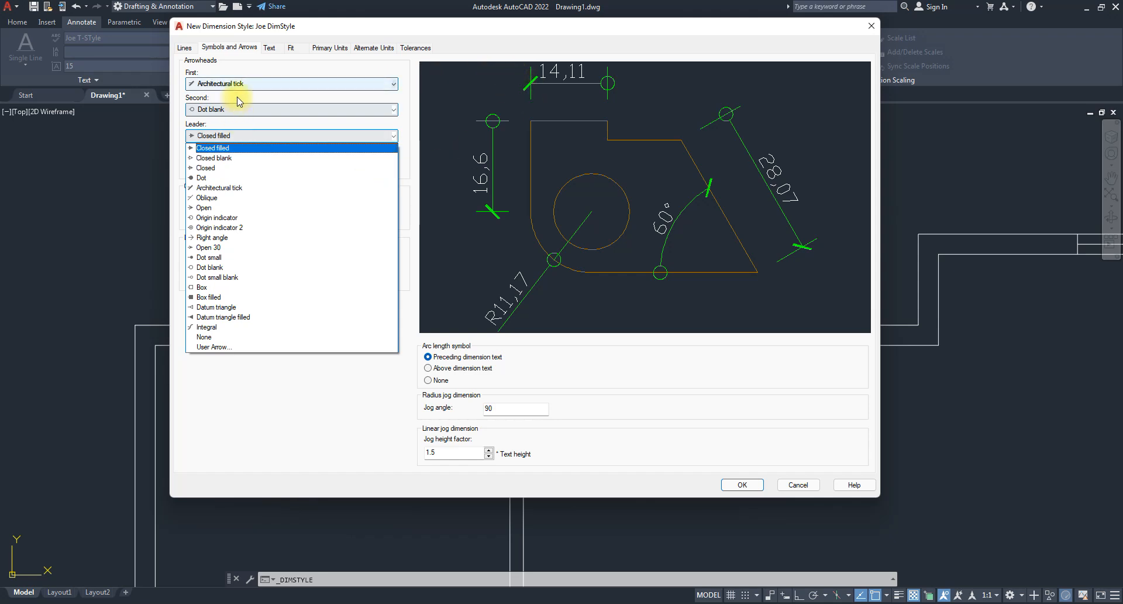
click(226, 110)
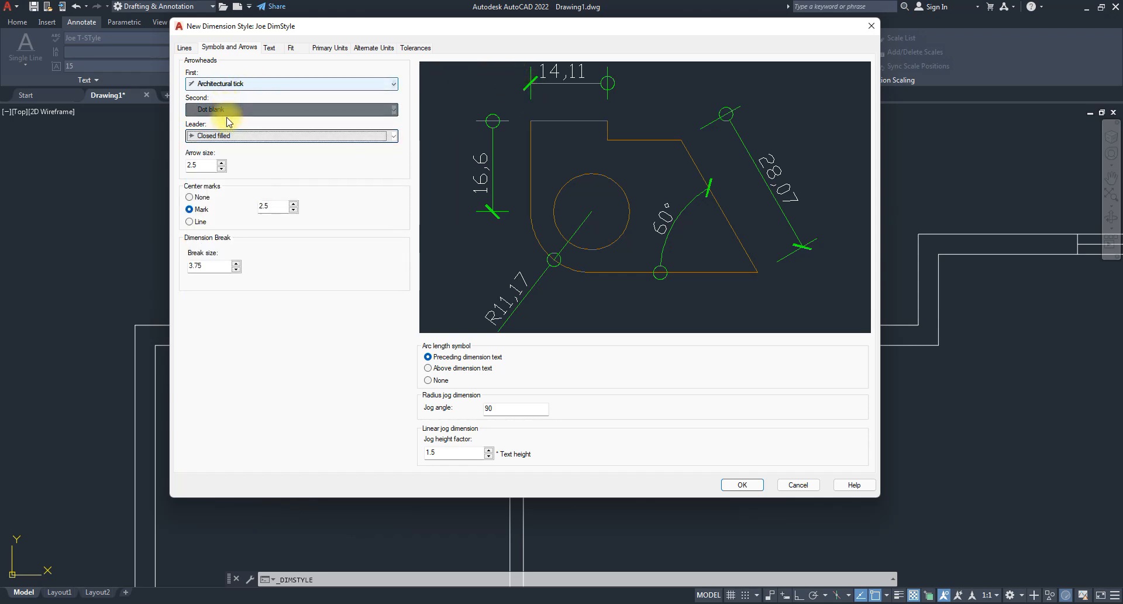
click(229, 110)
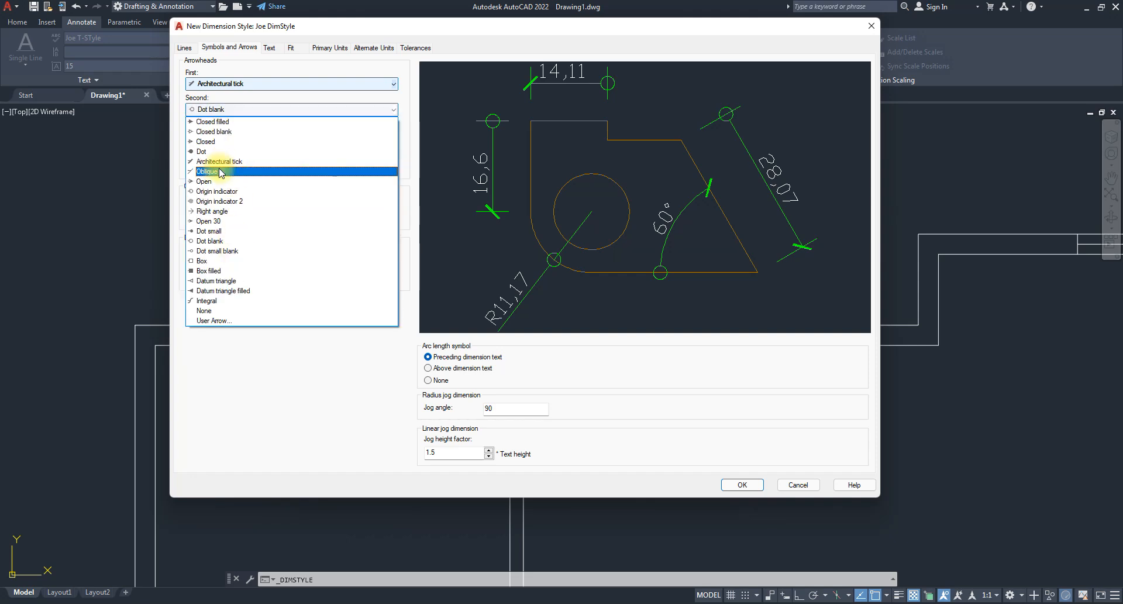
click(221, 170)
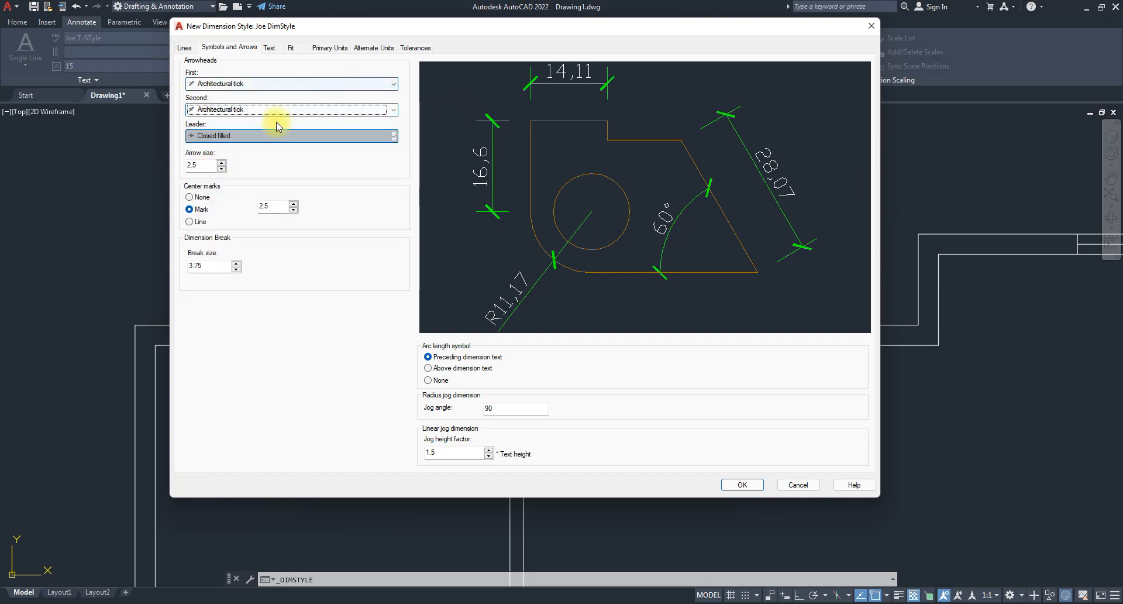
double_click(183, 165)
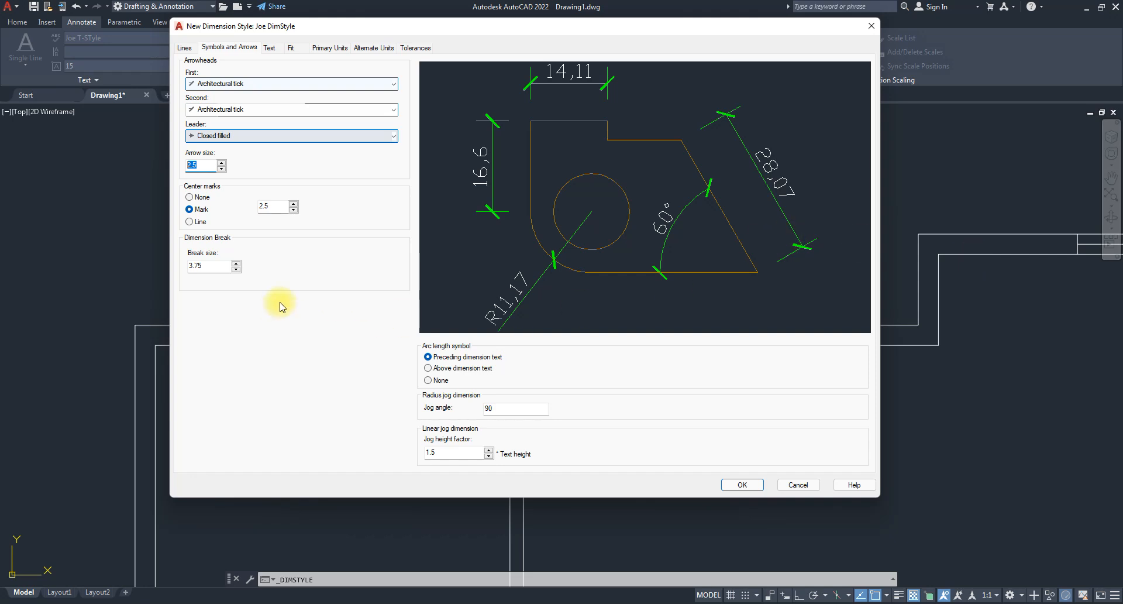
text(0.7)
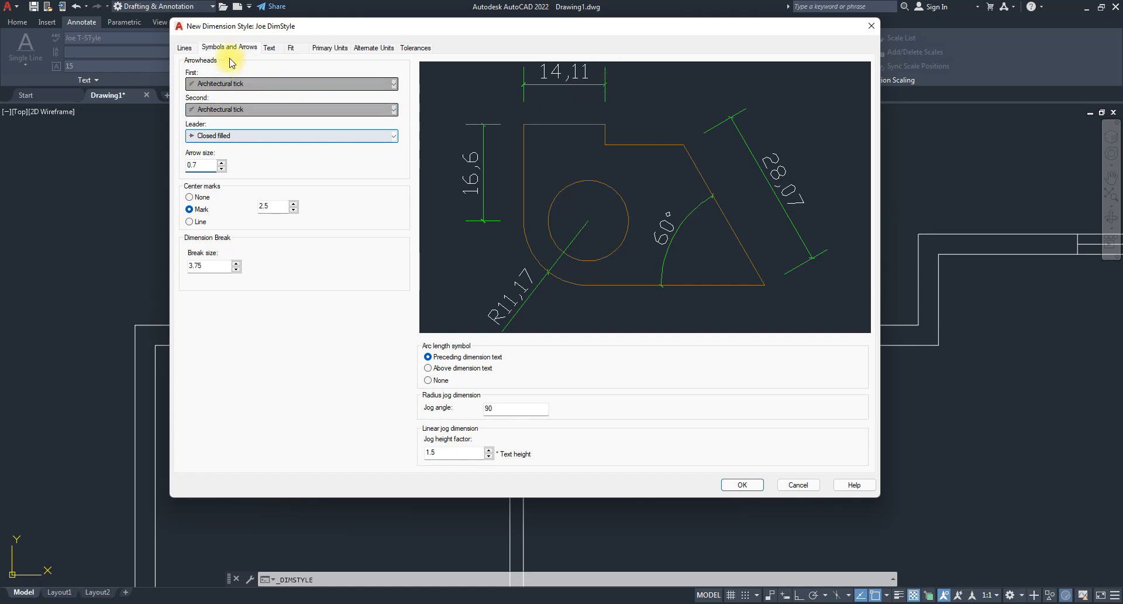
- Review the dimension style's extension line distances, text appearance settings and available leader arrowheads
click(185, 48)
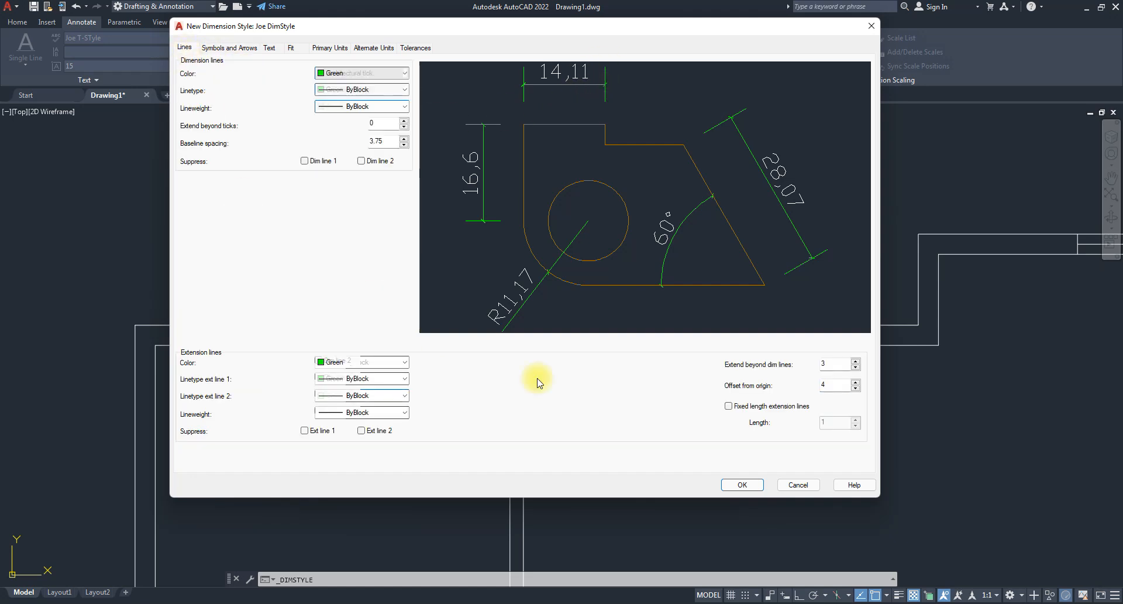
double_click(831, 364)
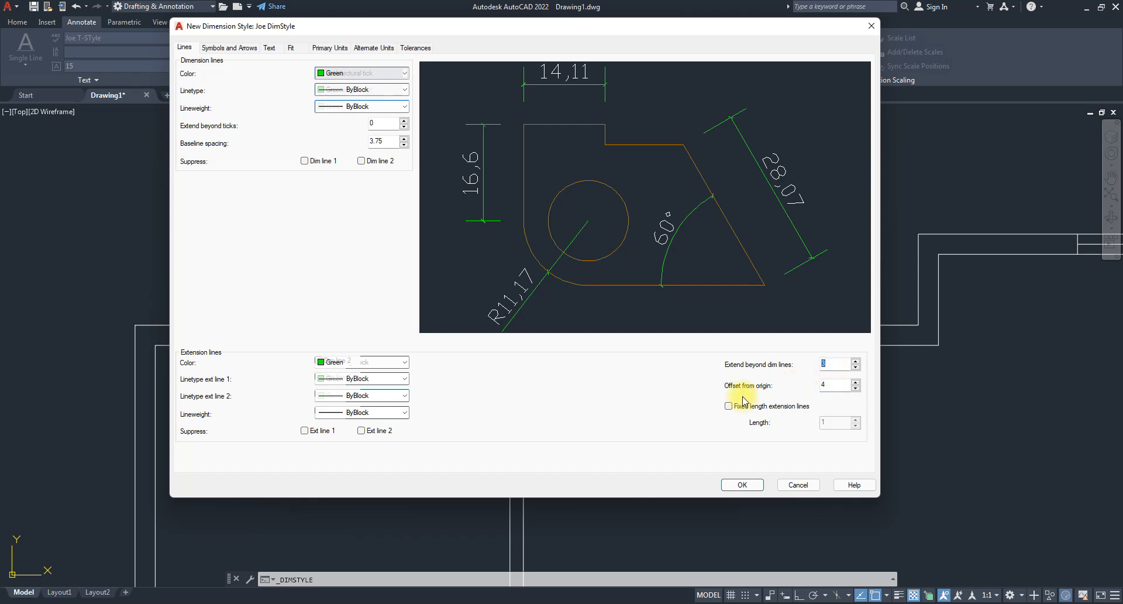
click(231, 47)
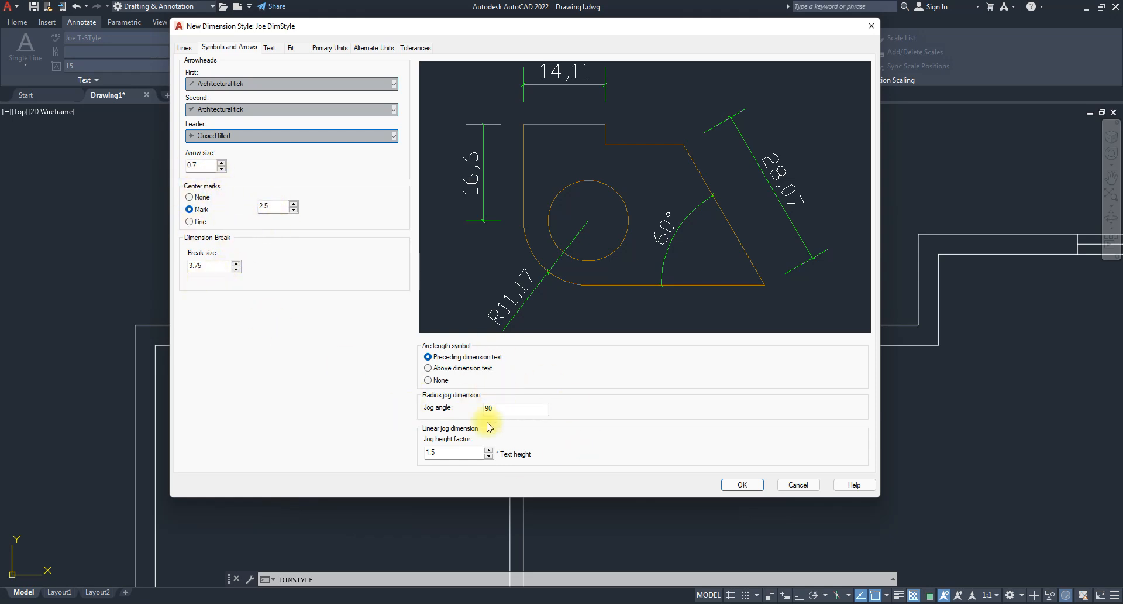
click(269, 47)
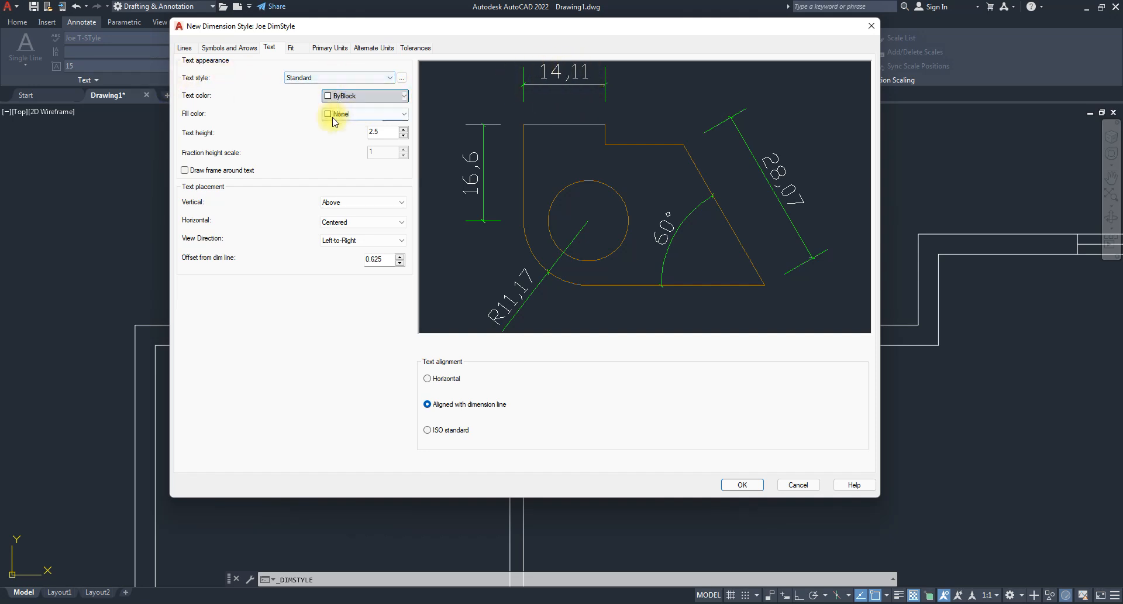
click(364, 95)
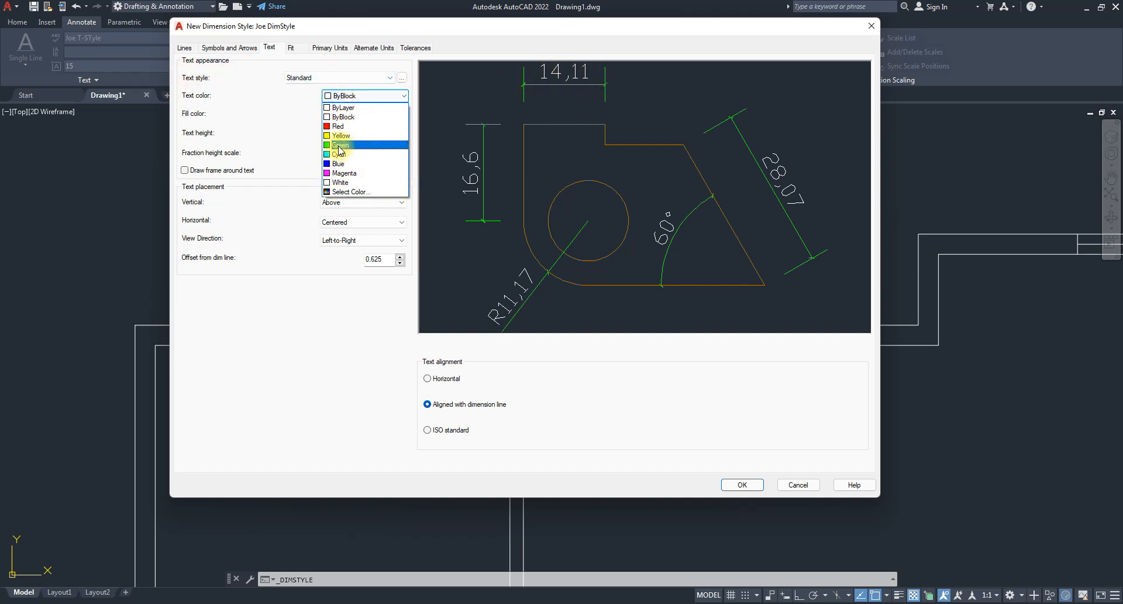
click(243, 110)
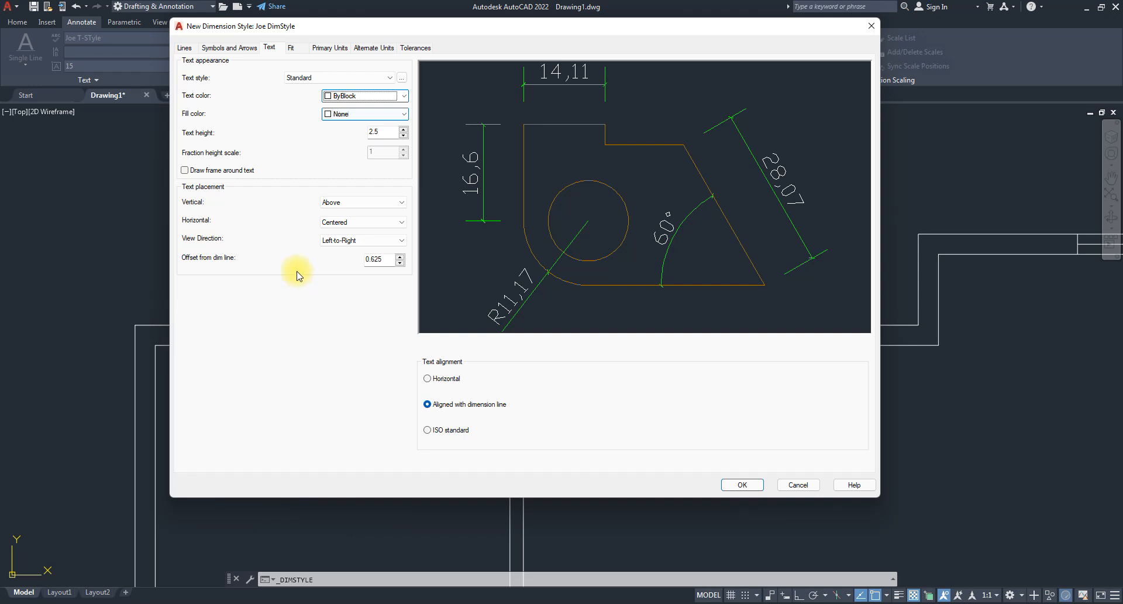
click(230, 48)
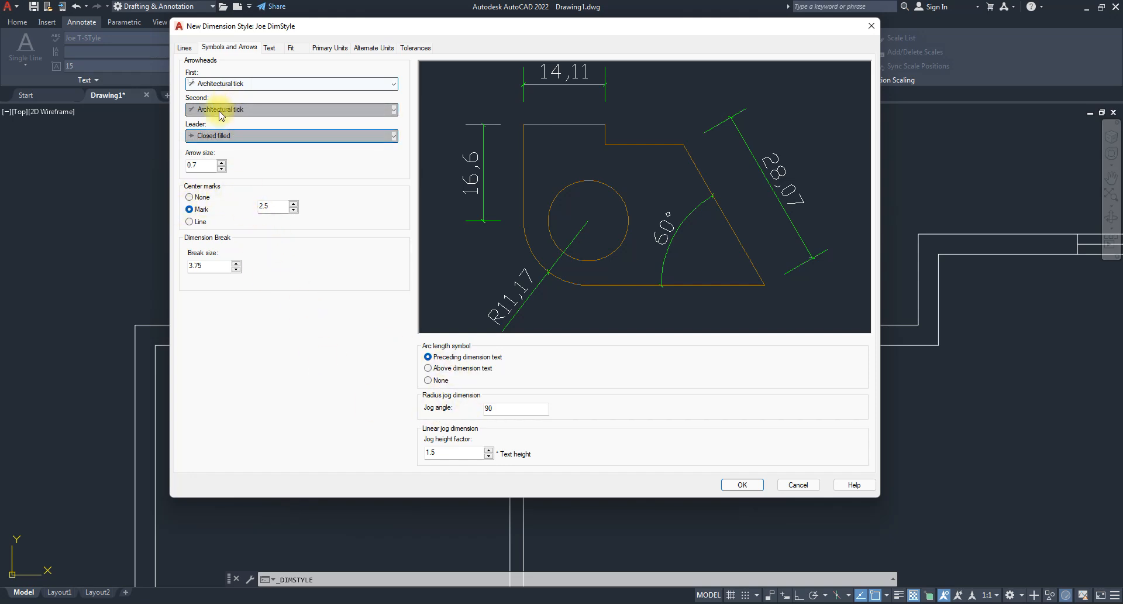
click(261, 142)
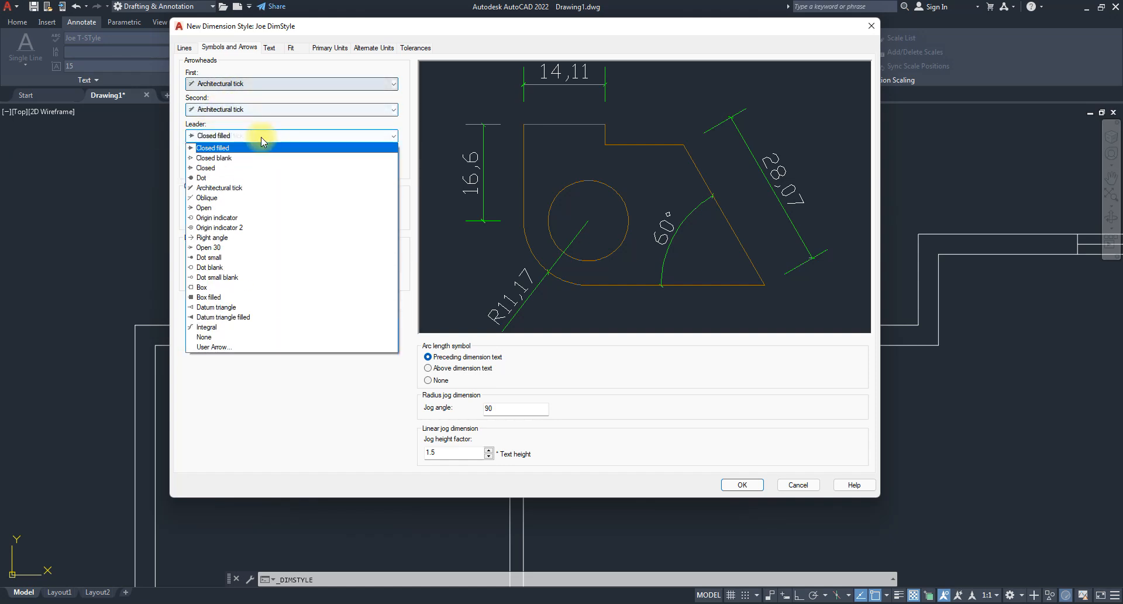
click(648, 187)
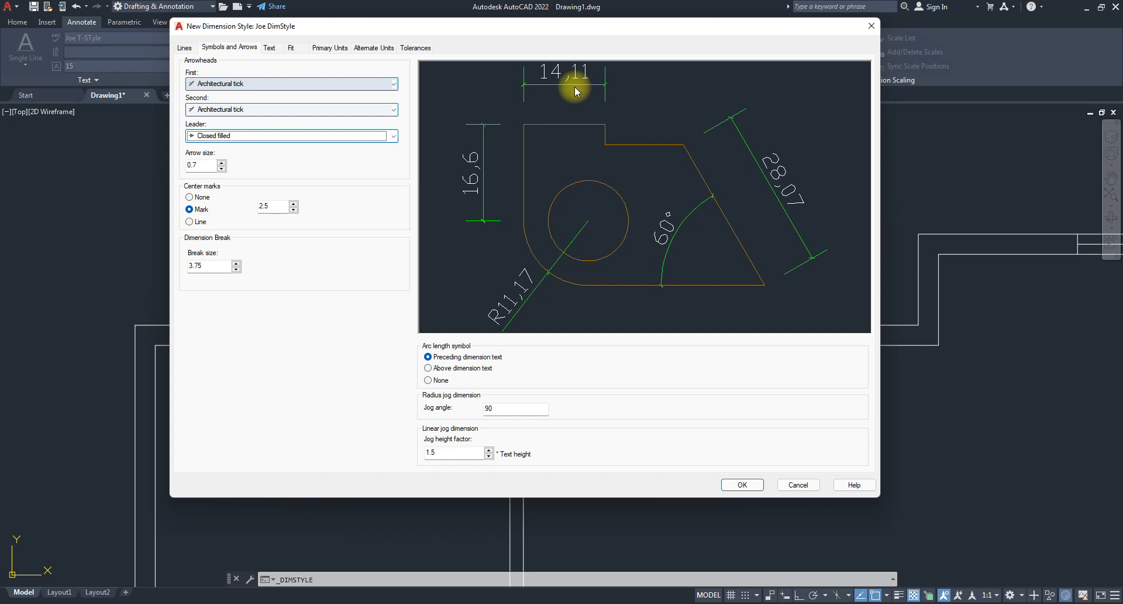
- Try the Dot style for the leader arrowhead and restore it to Closed filled
click(281, 136)
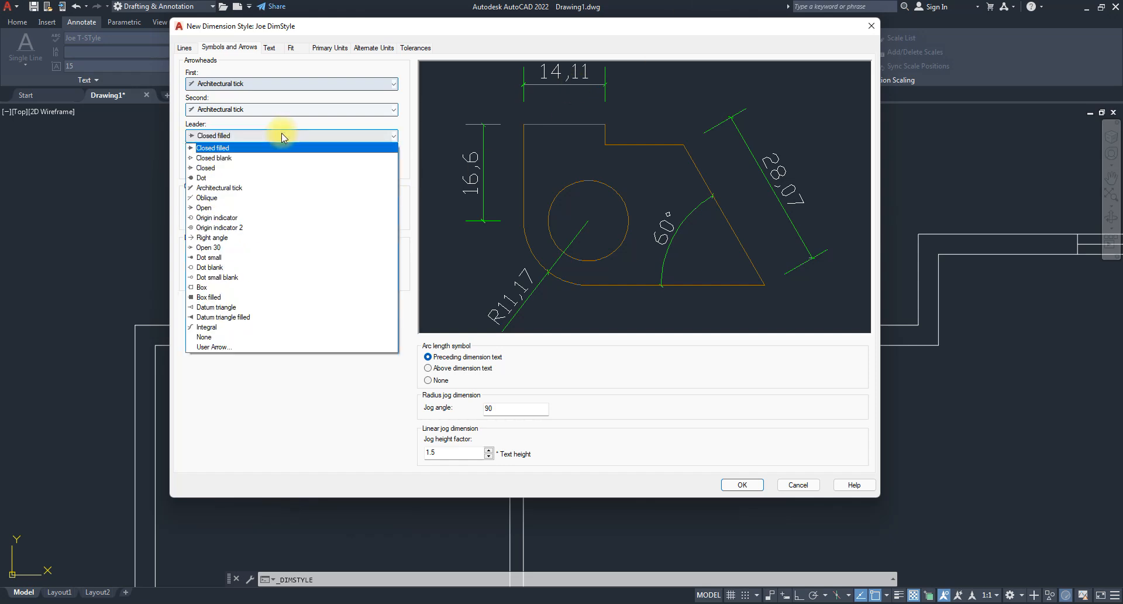
click(208, 177)
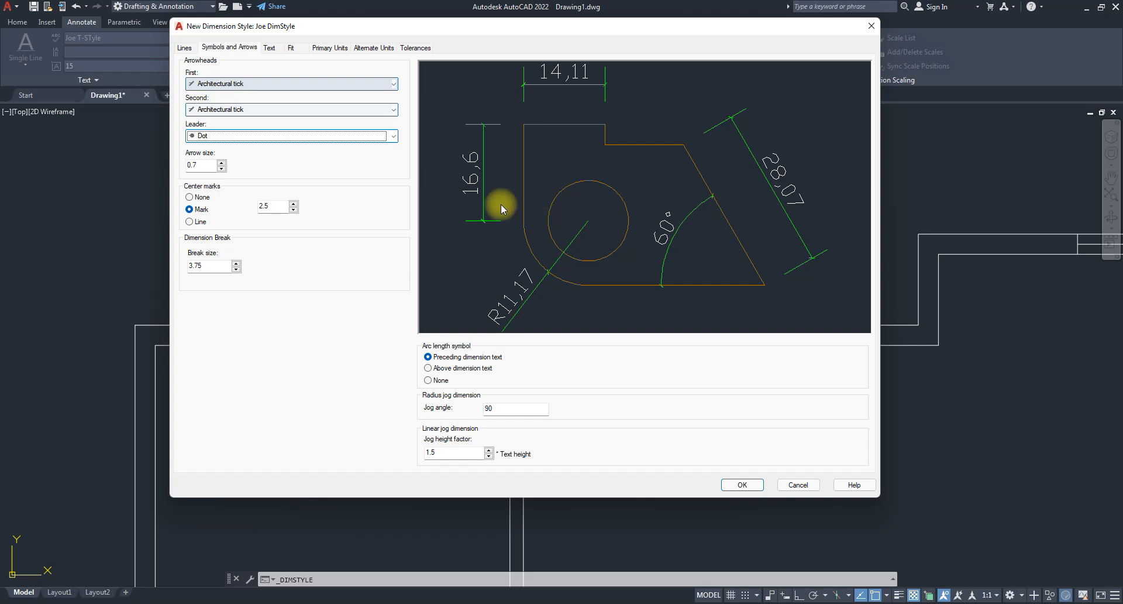
click(221, 135)
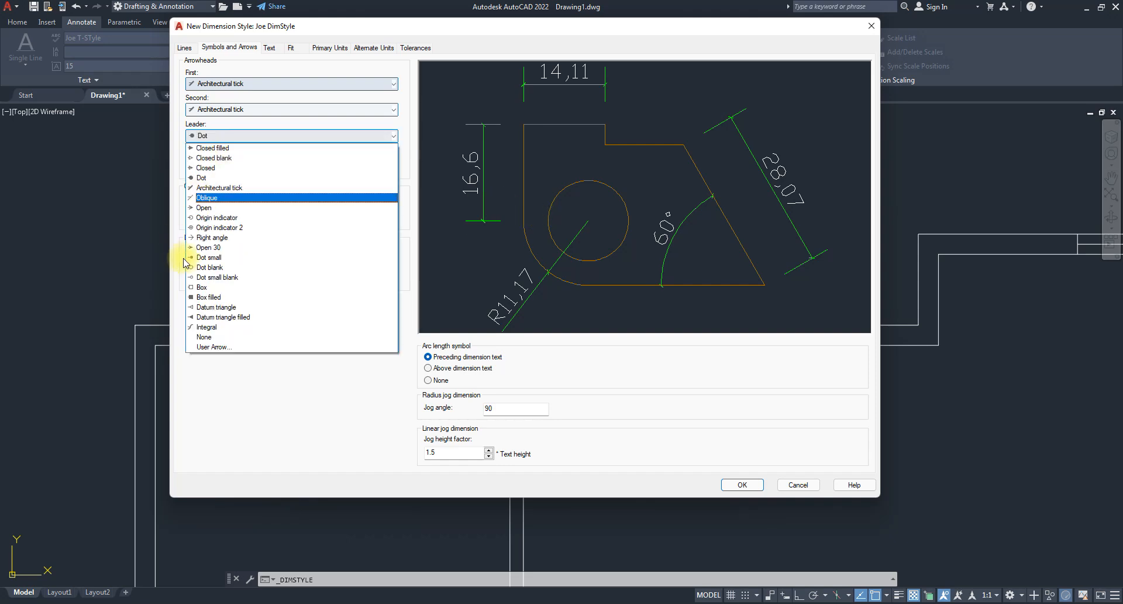
click(210, 148)
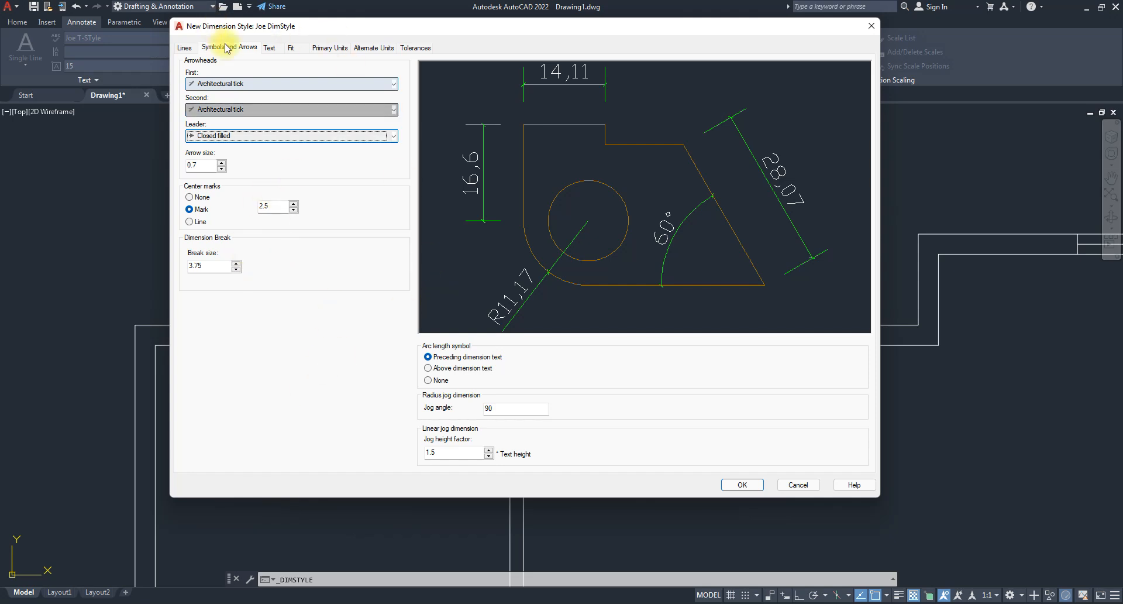
- Set the dimension text height to 0.7 and the text color to Green
click(269, 48)
double_click(378, 131)
text(0.7)
click(362, 95)
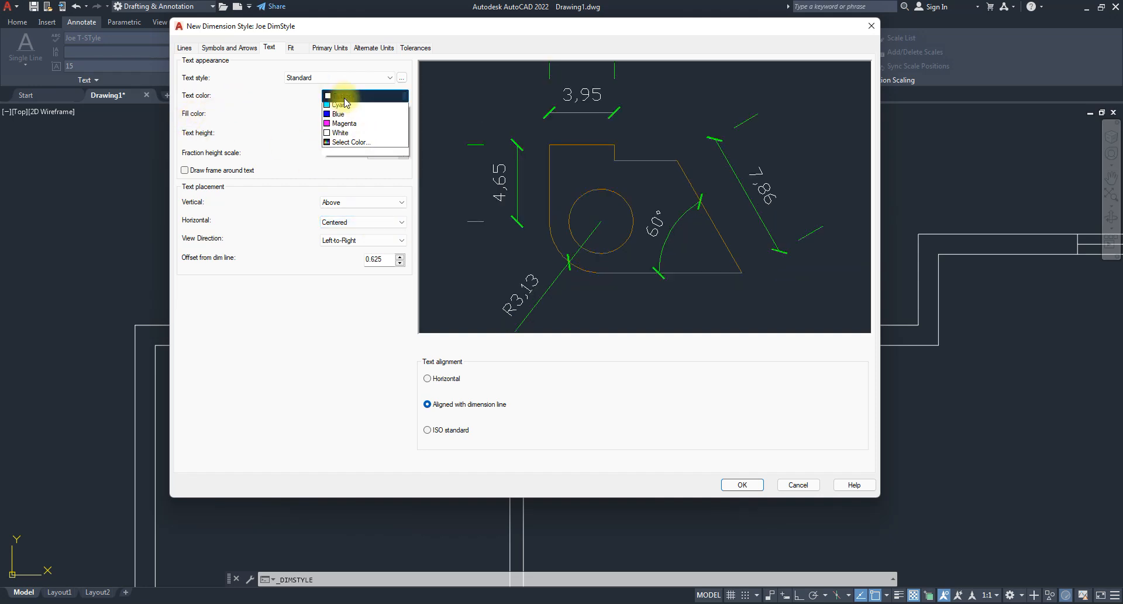
click(345, 131)
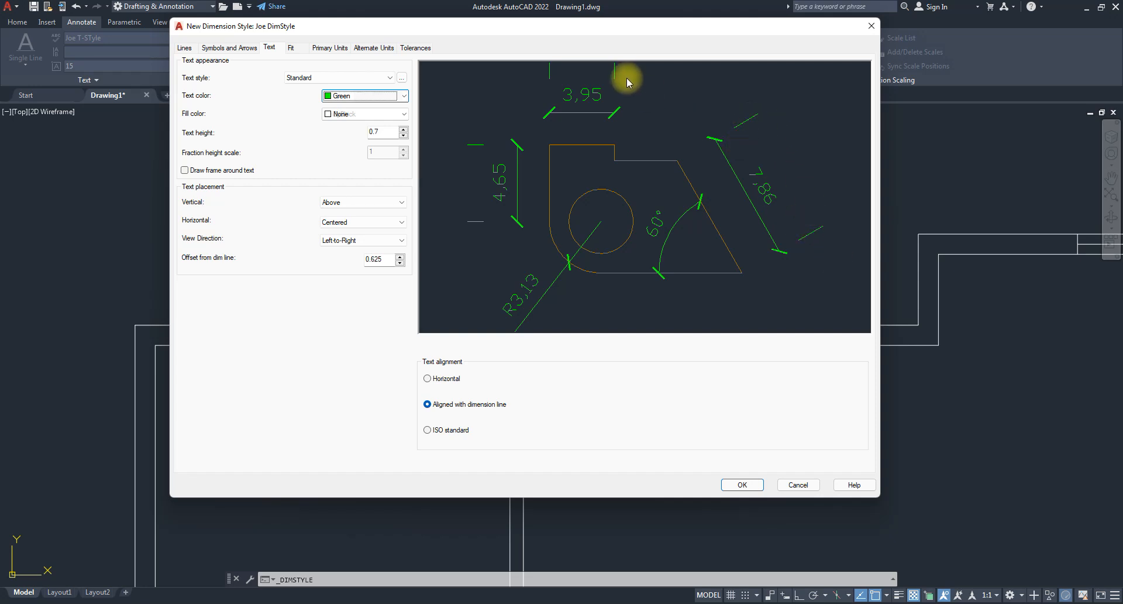
- Set the extension lines to extend 1 beyond the dimension lines with an offset from origin of 1.5
click(184, 47)
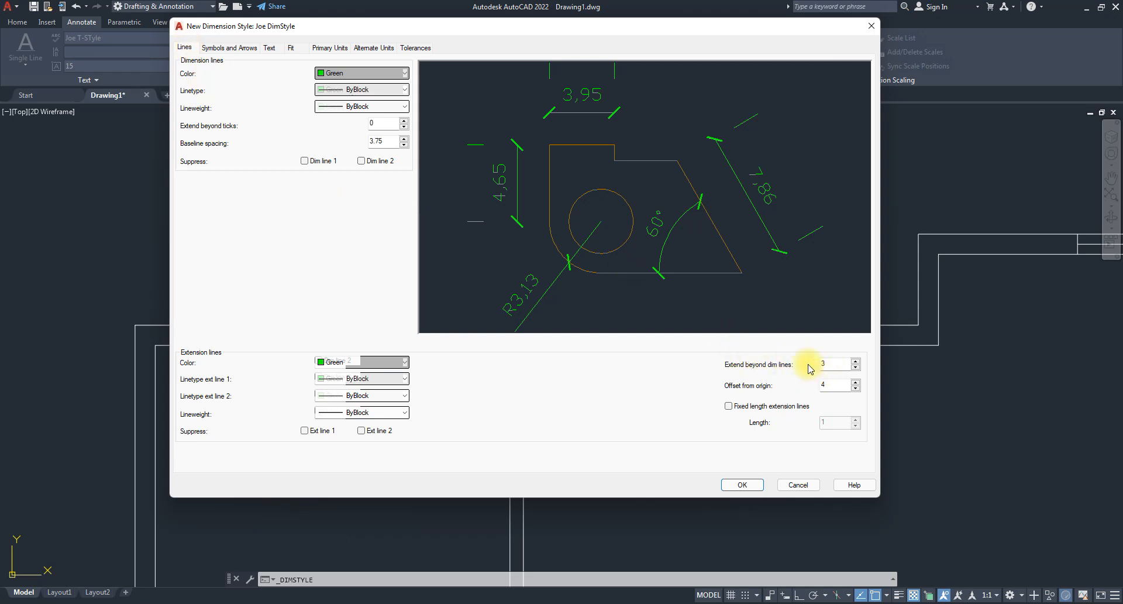
double_click(818, 386)
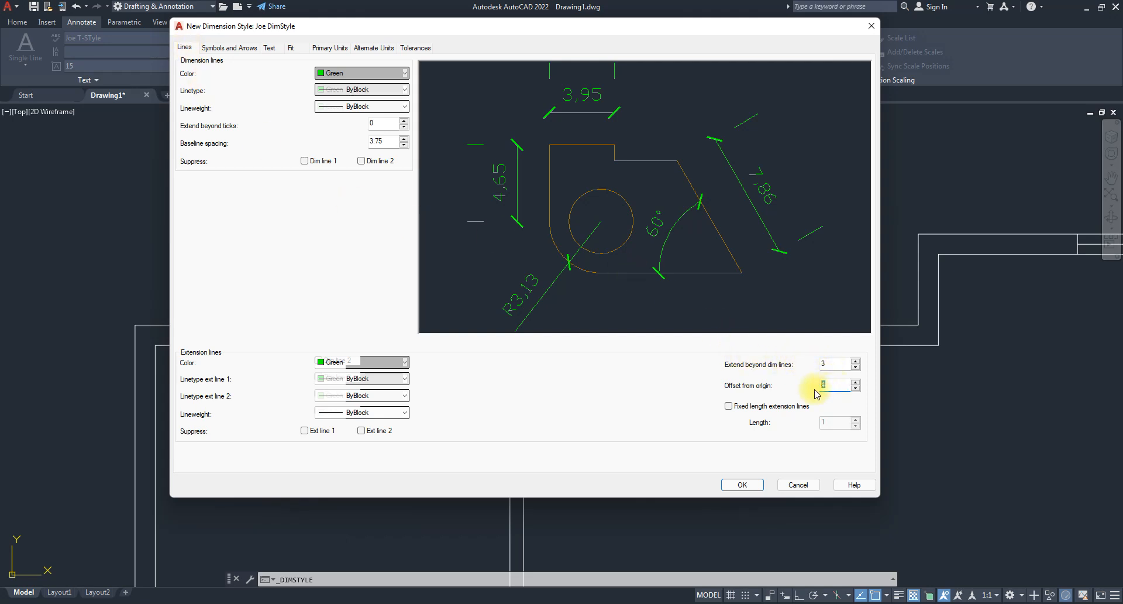
text(1)
double_click(828, 363)
text(1)
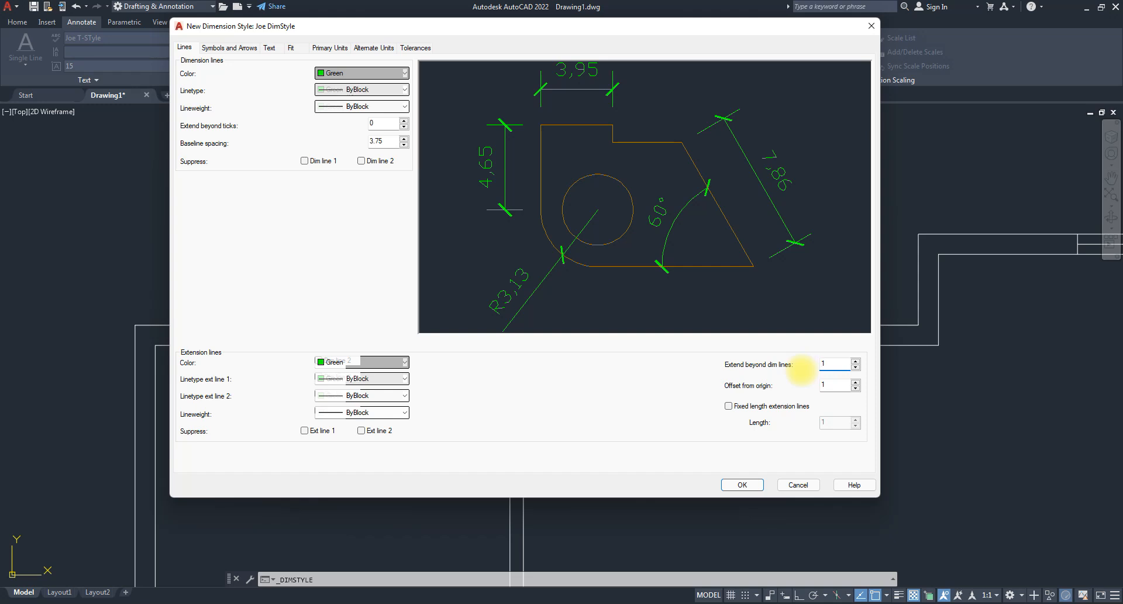
double_click(831, 386)
text(1.5)
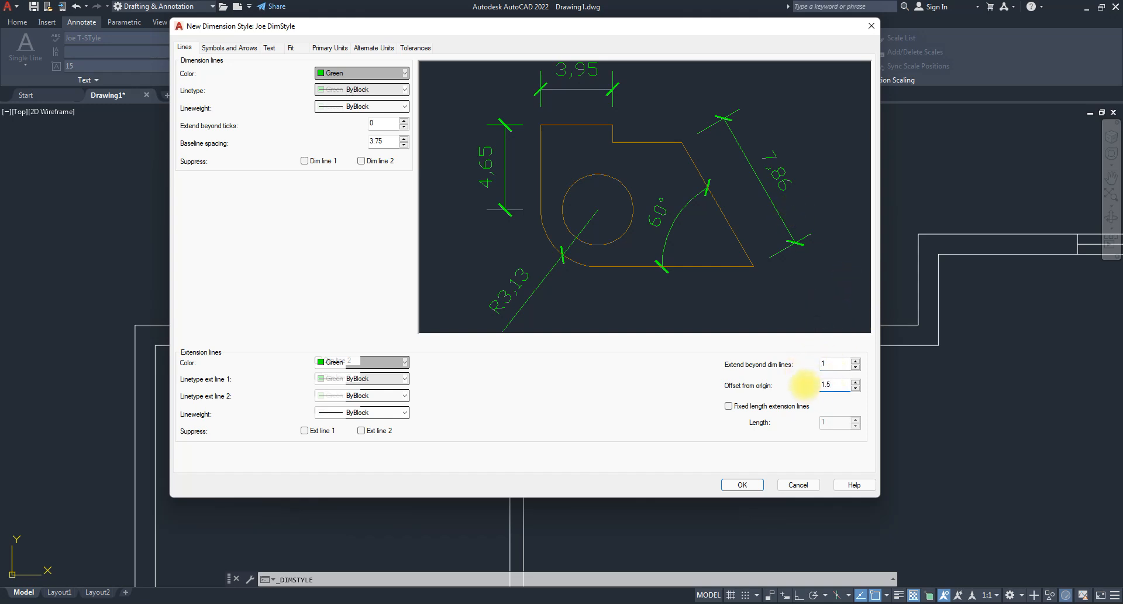
click(829, 363)
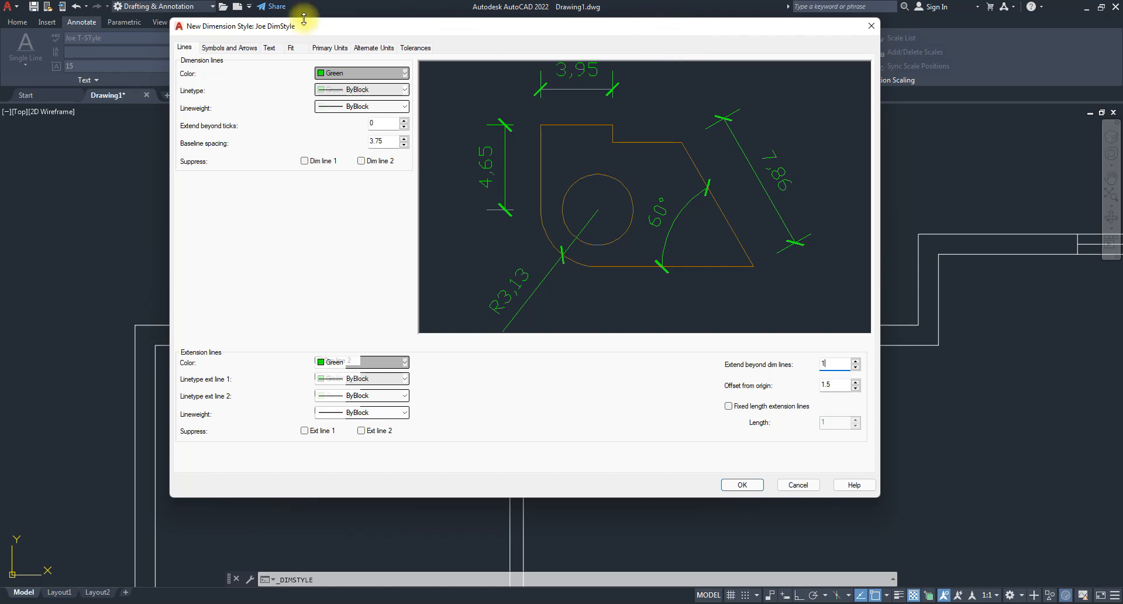
- Try Yellow and Red as the dimension text fill color and restore it to None
click(269, 48)
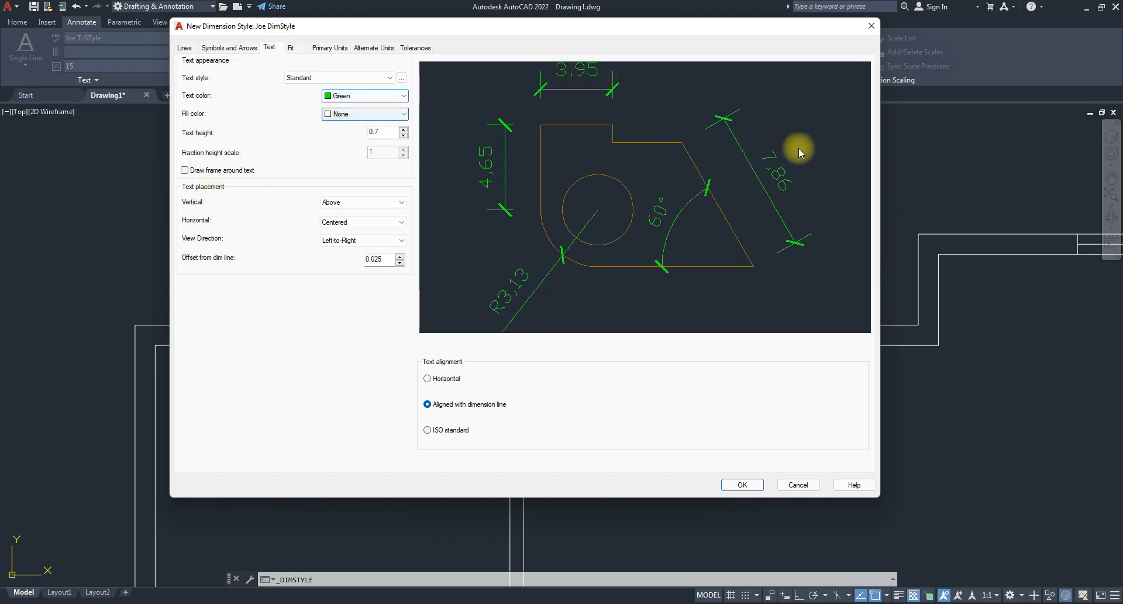
click(346, 114)
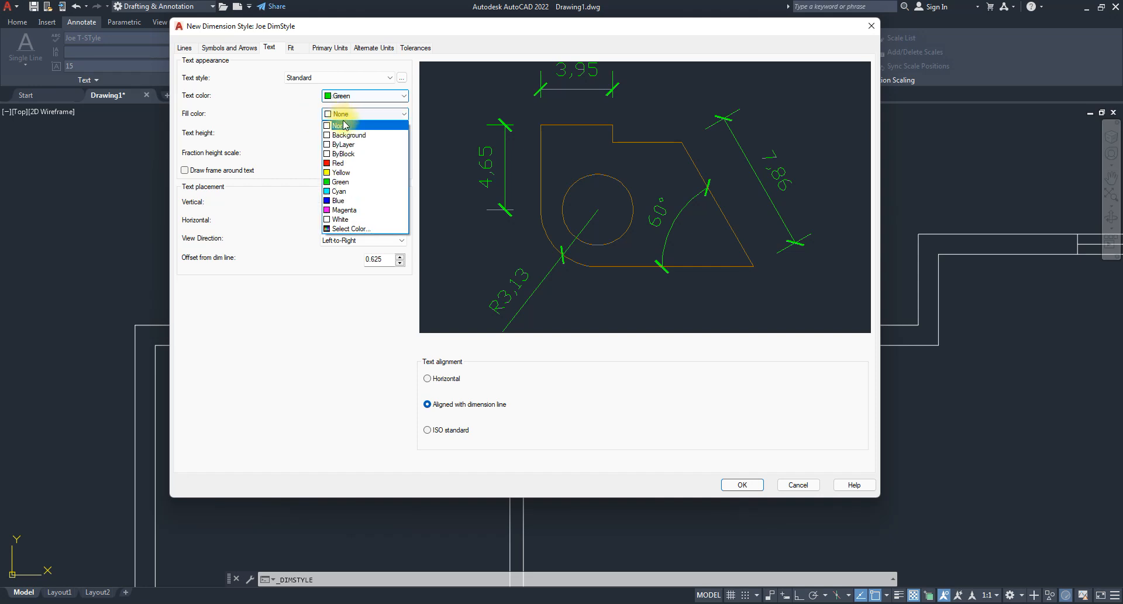
click(341, 176)
click(401, 113)
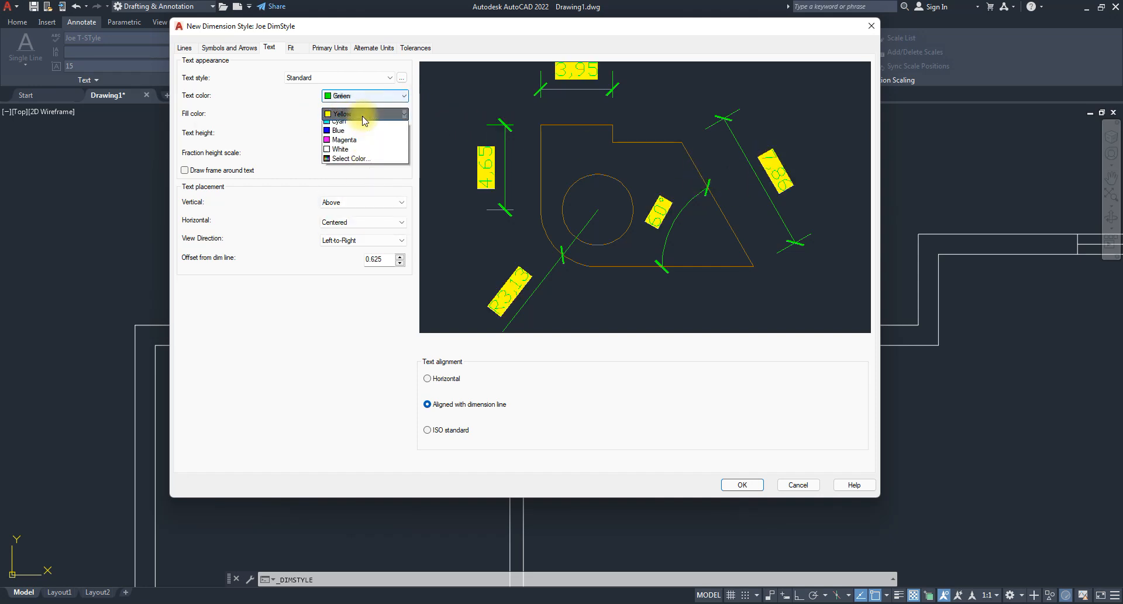
click(341, 164)
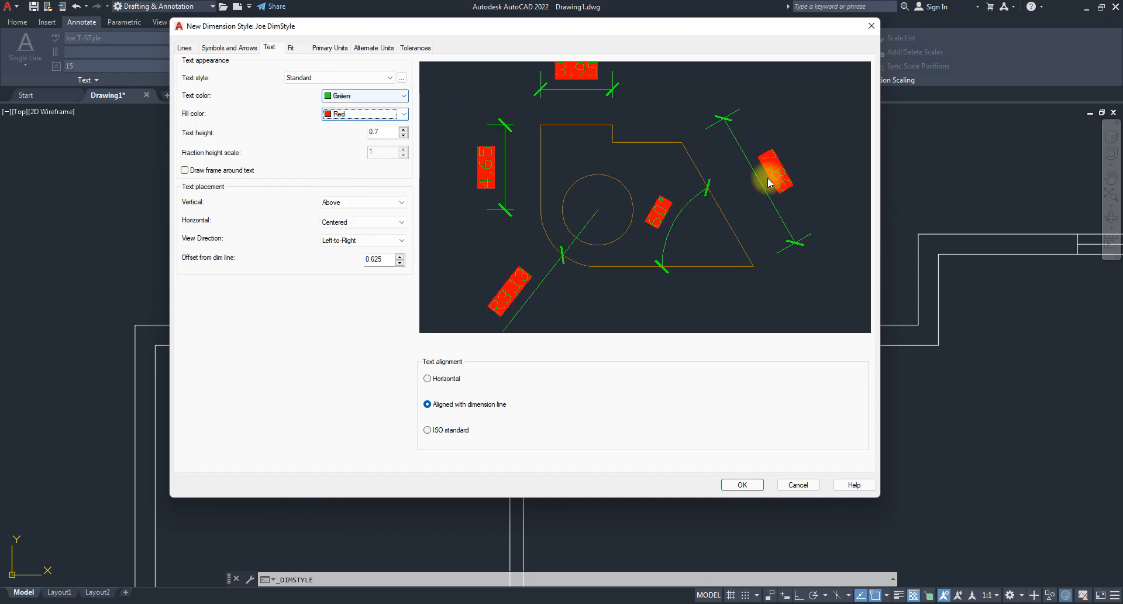
click(363, 113)
click(337, 126)
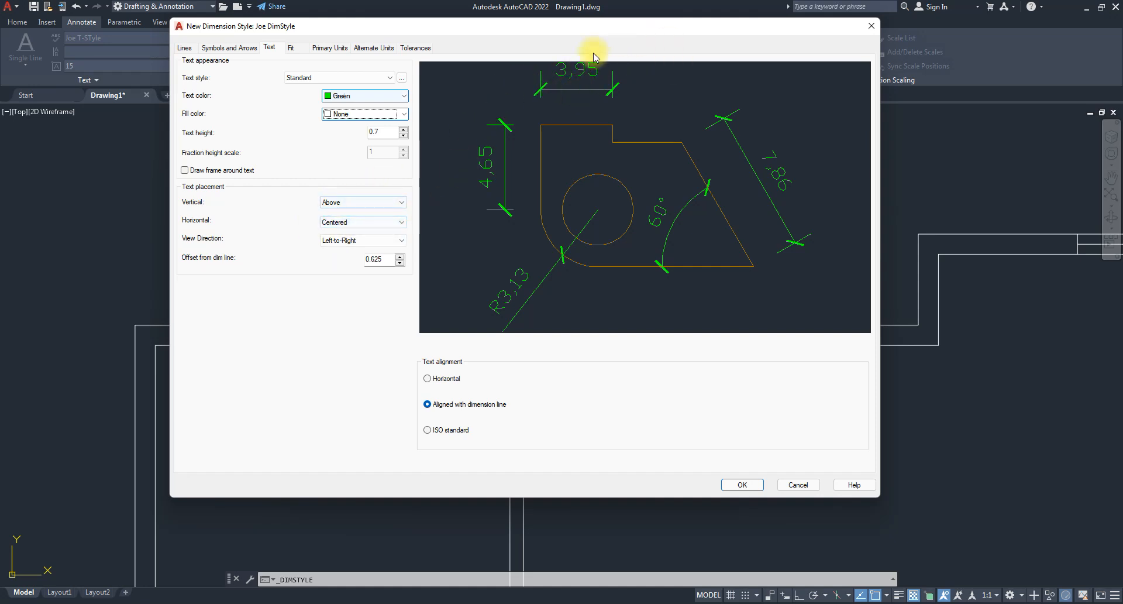
- Try Below and Centered for the vertical text placement and restore it to Above
click(362, 201)
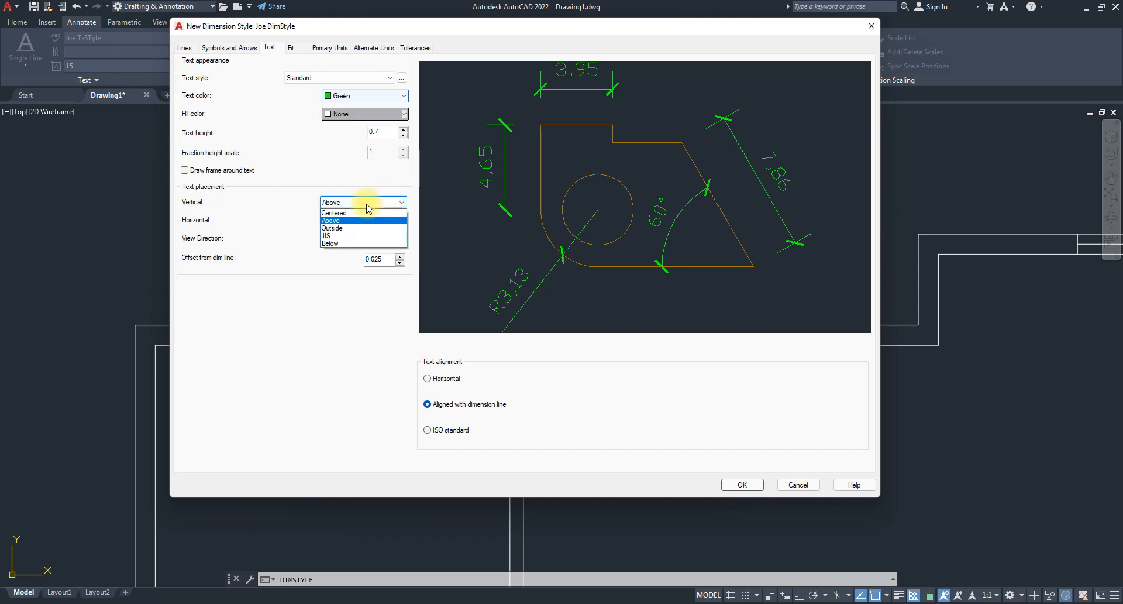
click(331, 243)
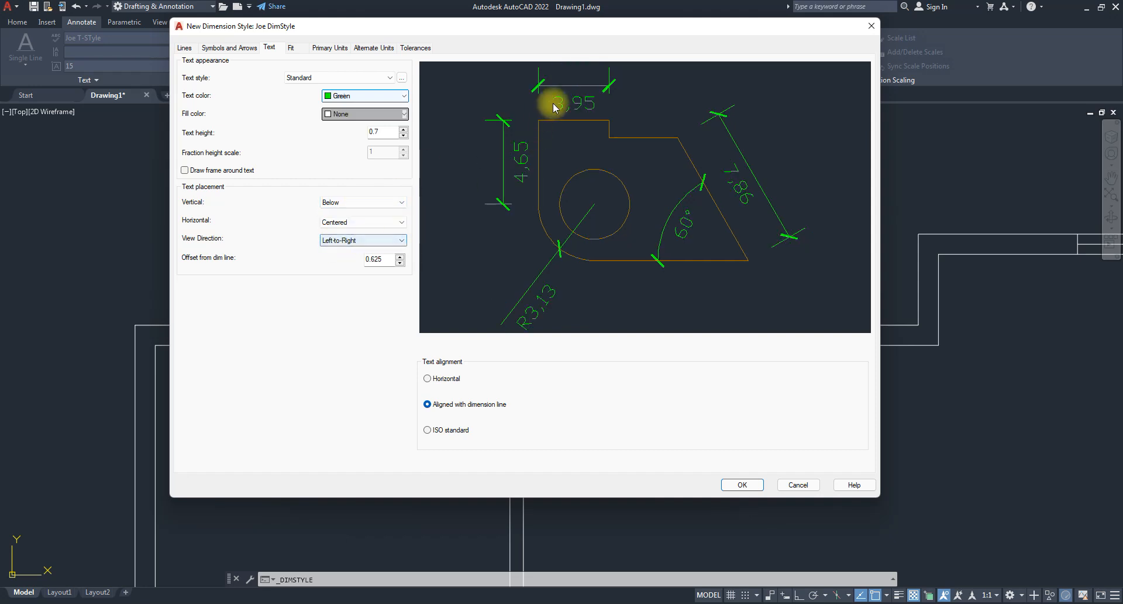
click(345, 202)
click(344, 213)
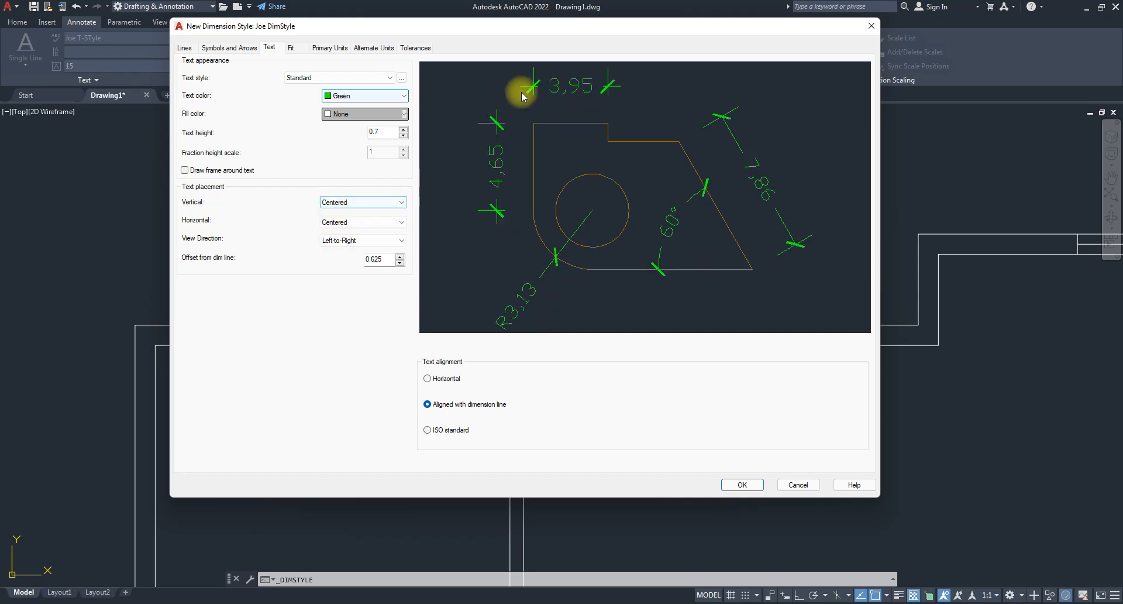
click(333, 202)
click(335, 220)
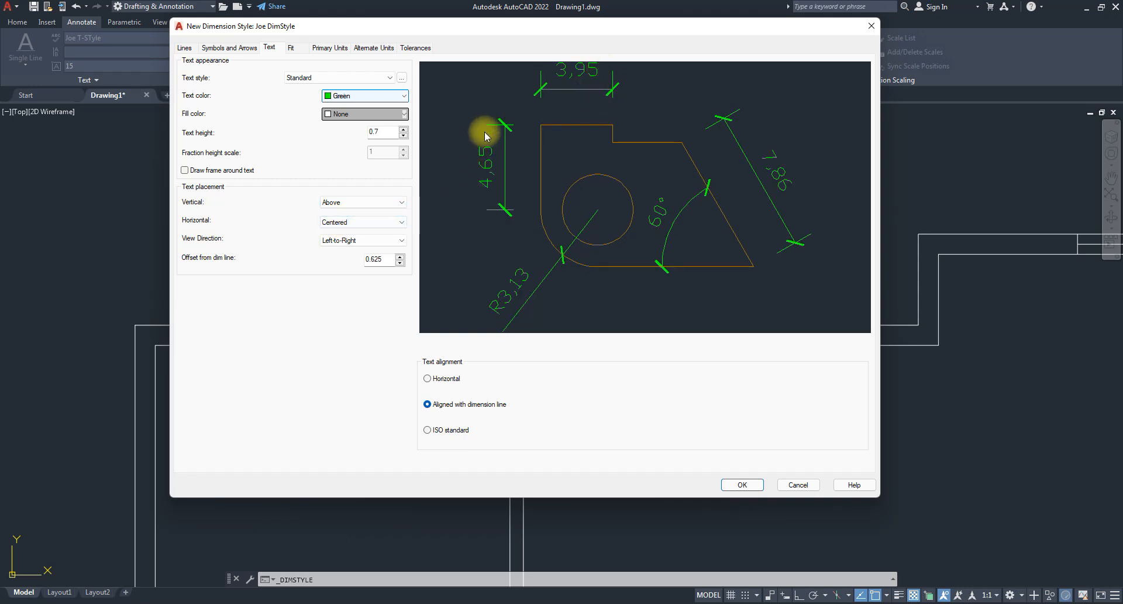
- Review the horizontal text placement choices and the fit options of the dimension style
click(388, 223)
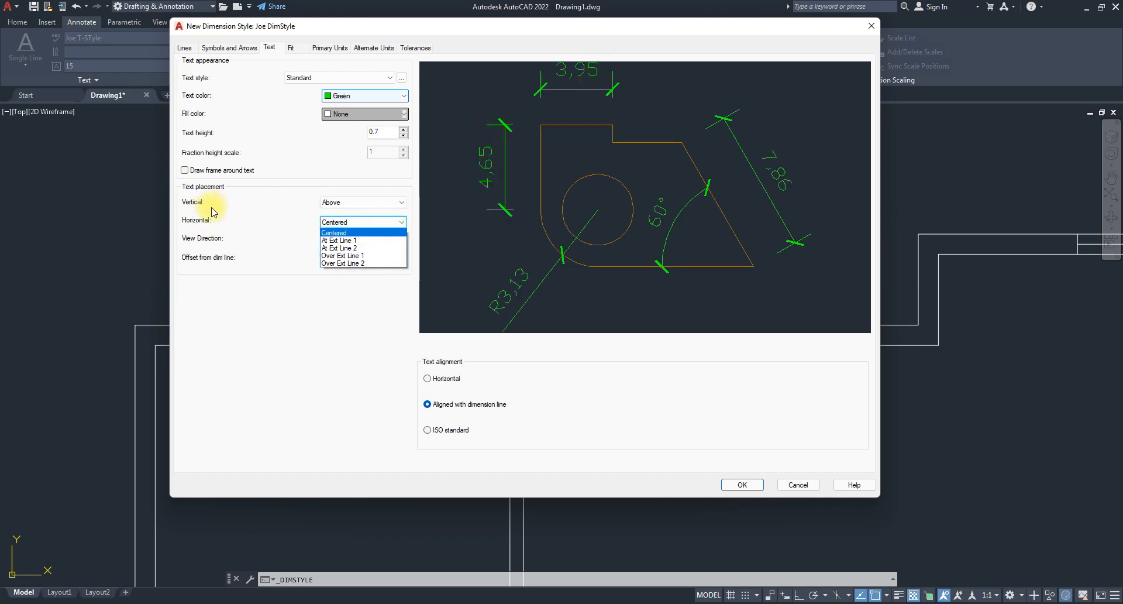
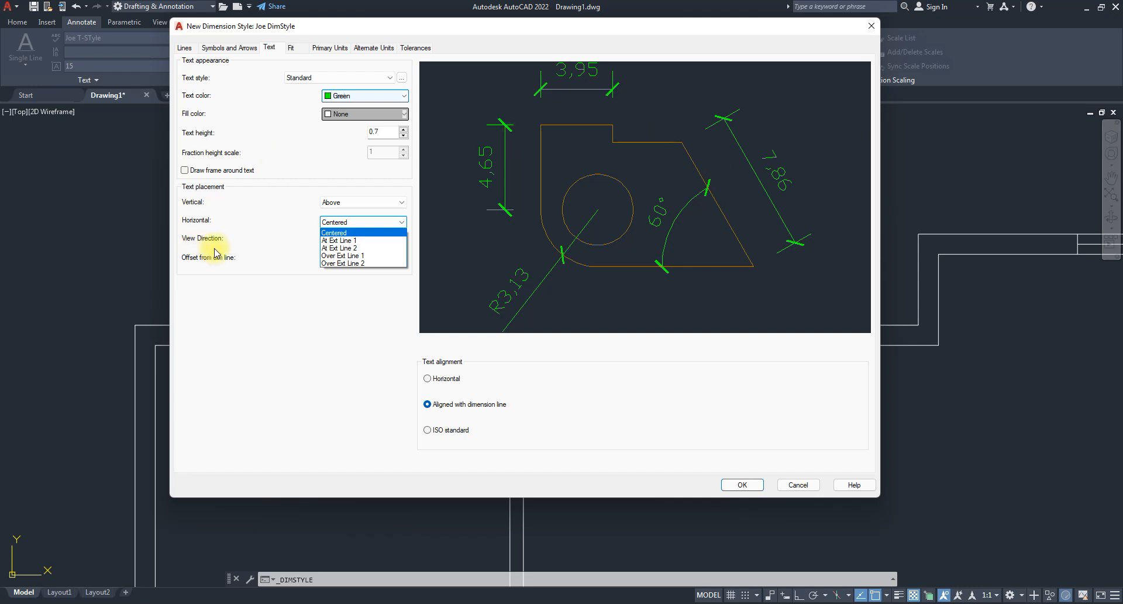
click(249, 209)
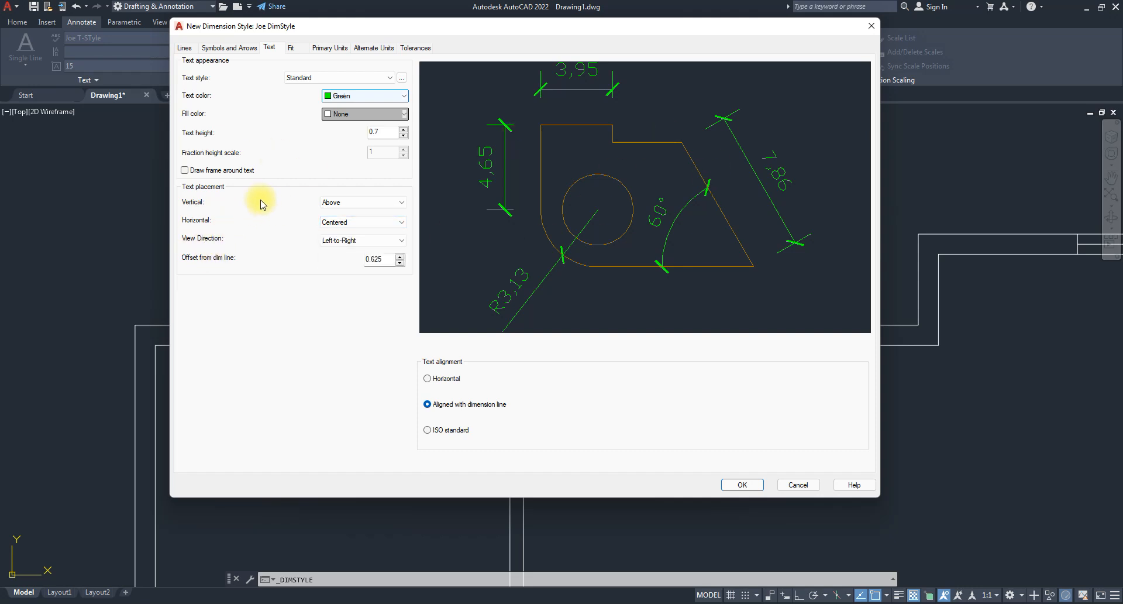
click(350, 221)
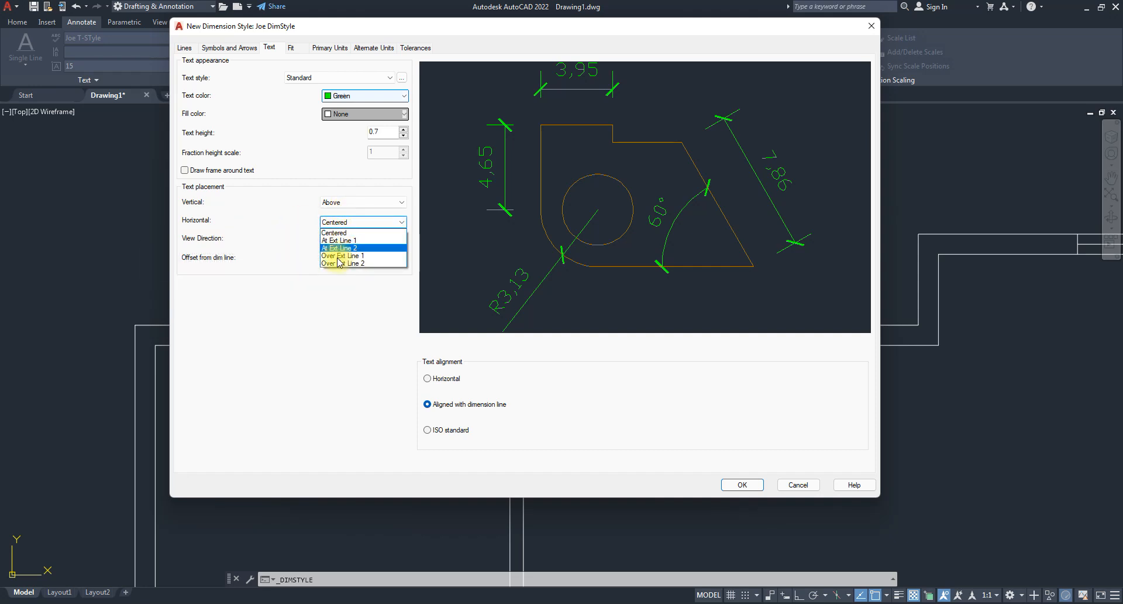
click(268, 303)
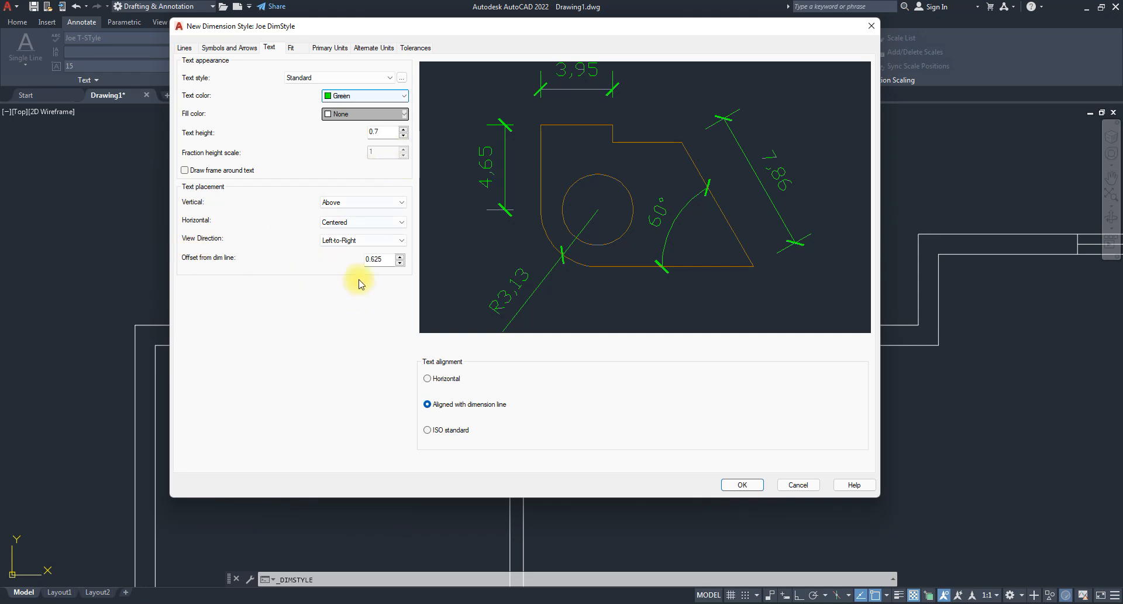
click(317, 47)
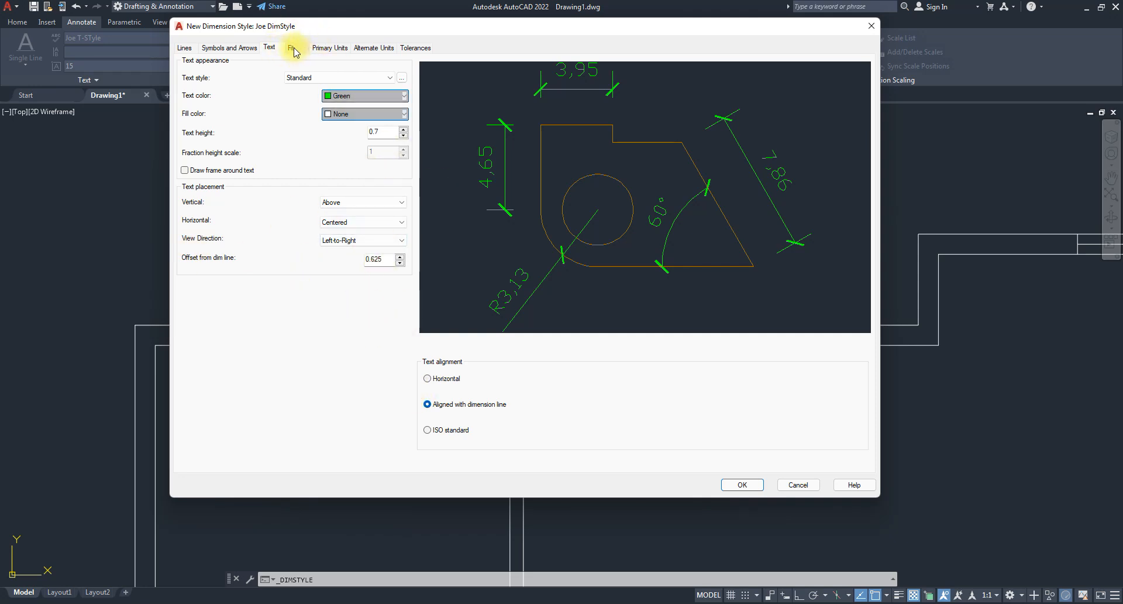
click(293, 48)
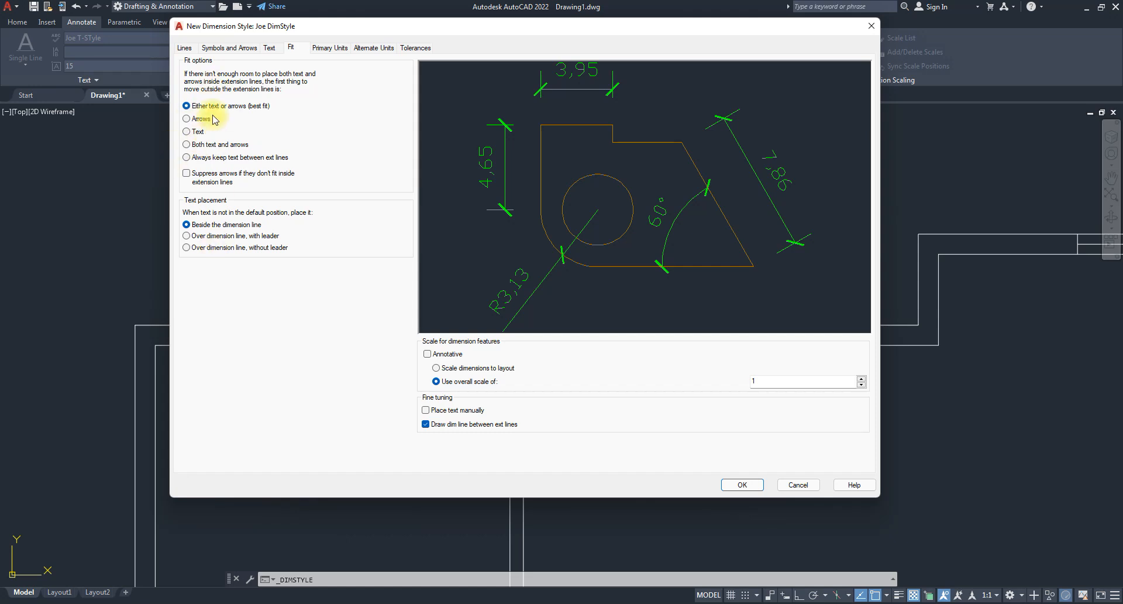
- Set the decimal separator of the linear dimensions to Period in the primary units
click(336, 50)
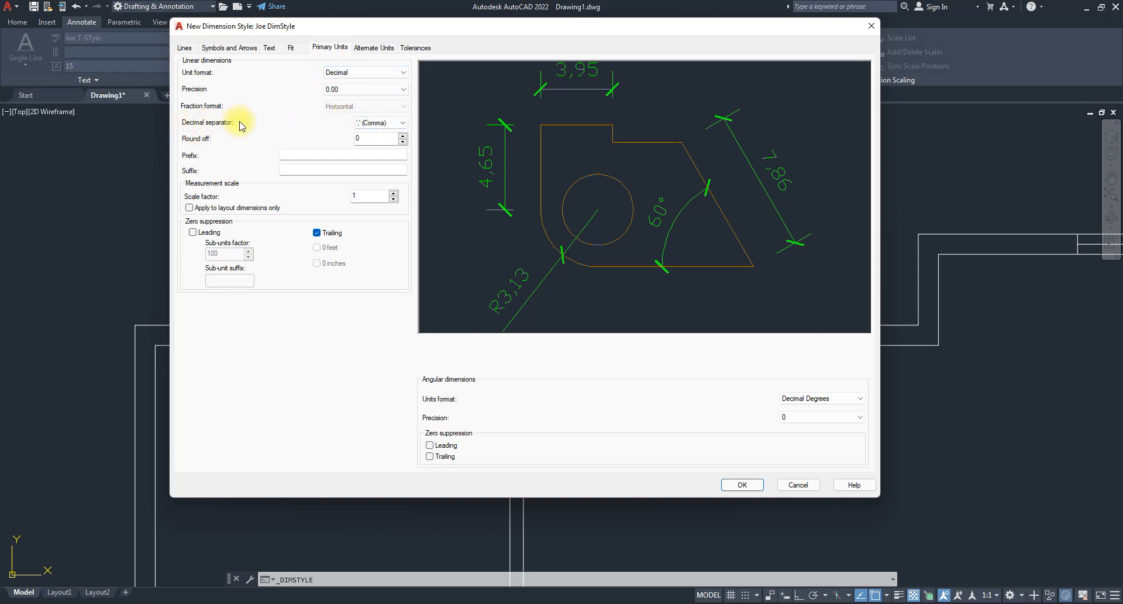
click(394, 124)
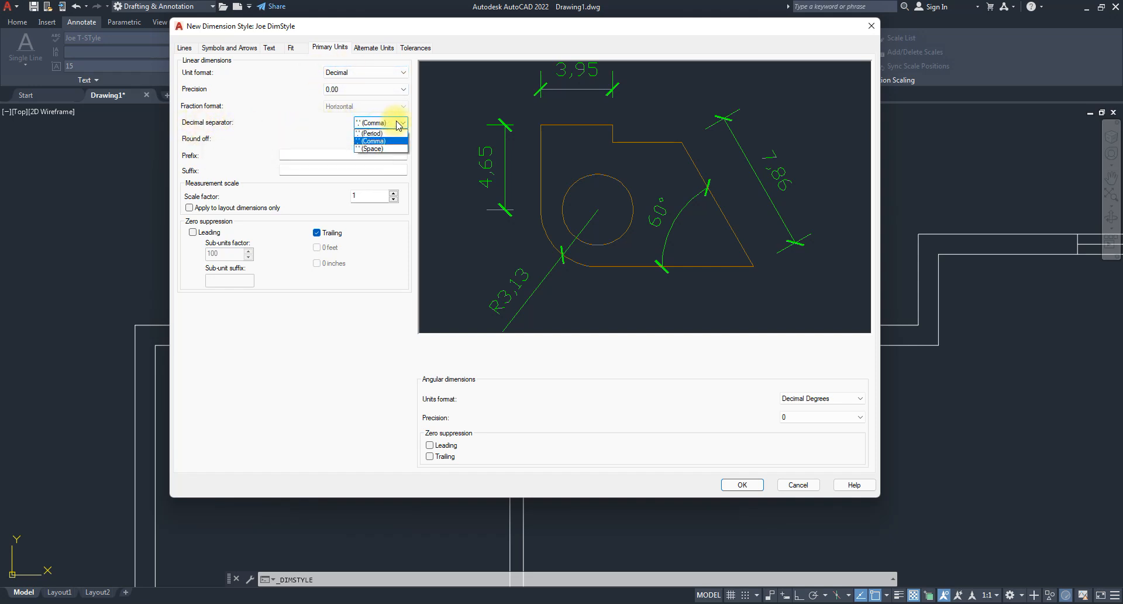
click(379, 131)
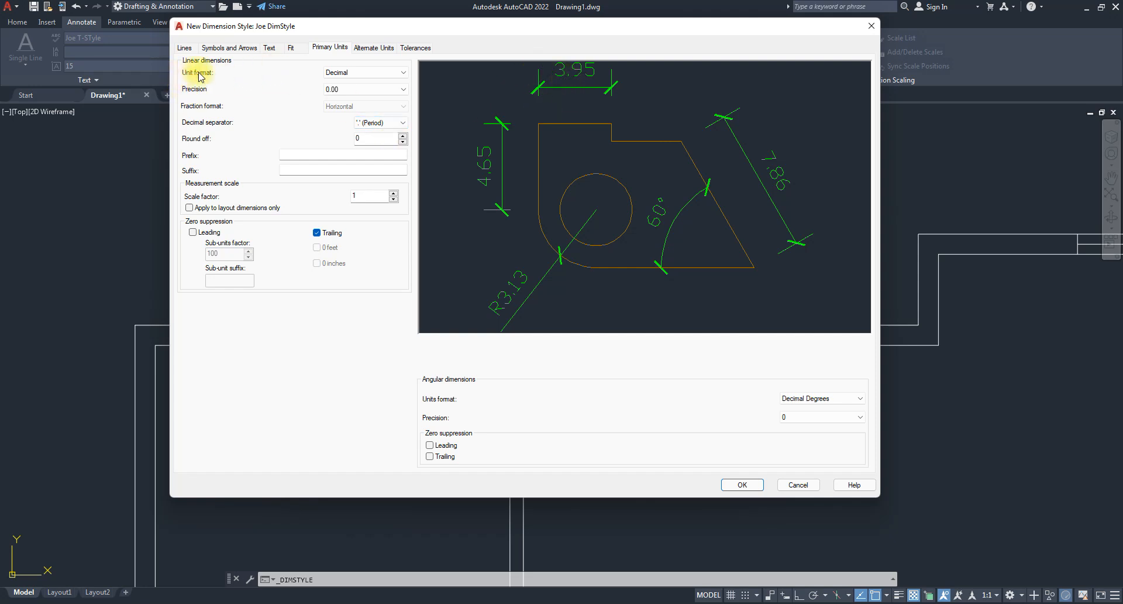
- Try the Architectural and Scientific unit formats for linear dimensions and restore the format to Decimal
click(372, 75)
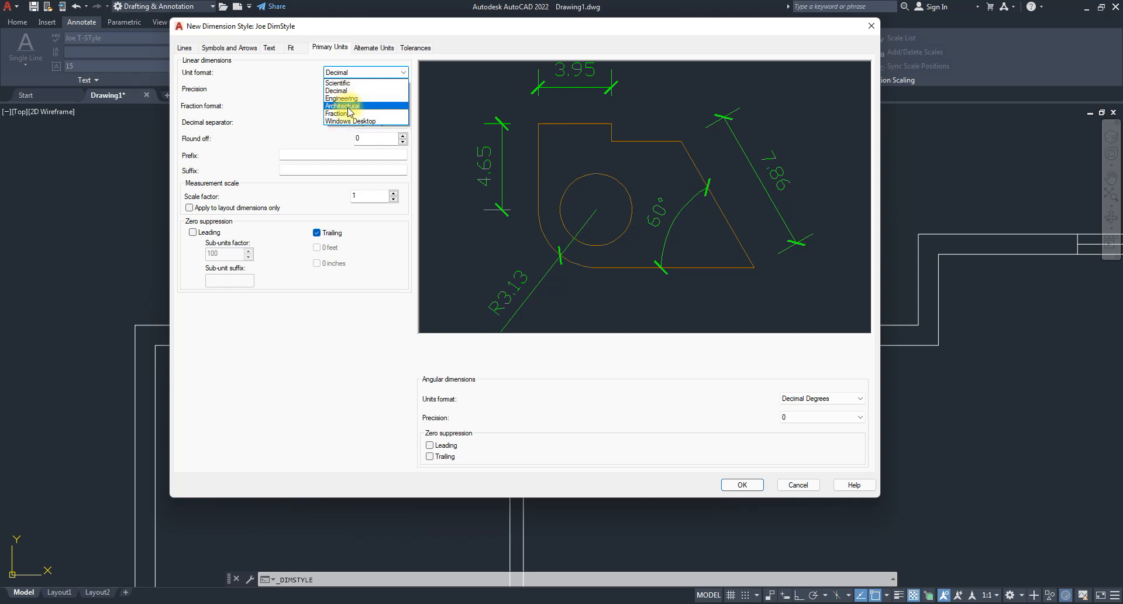
click(337, 91)
click(386, 72)
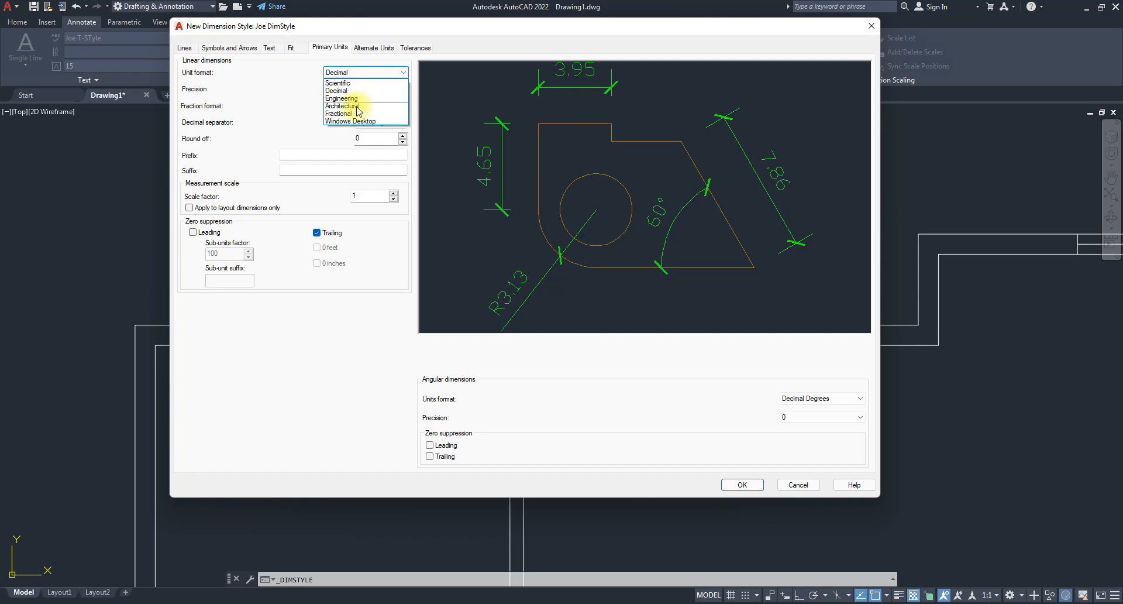
click(349, 106)
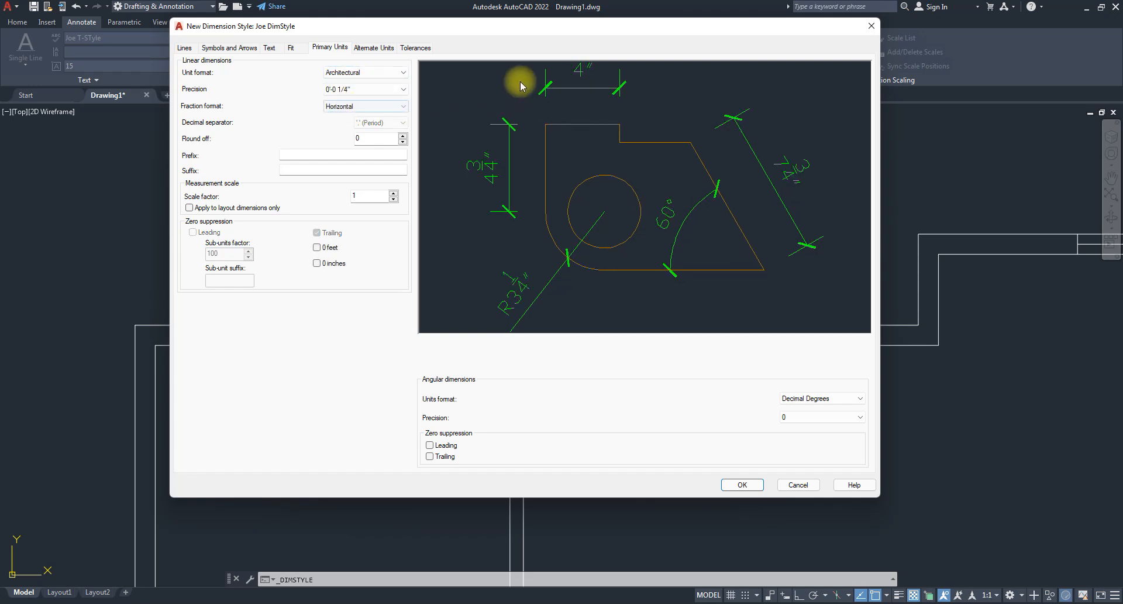
click(351, 72)
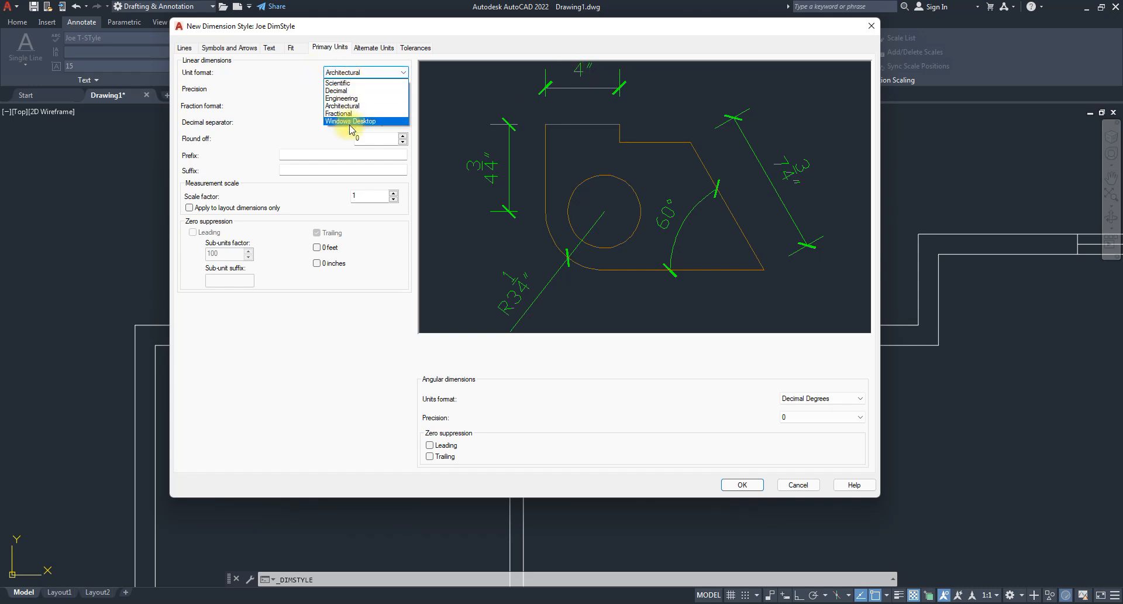
click(338, 83)
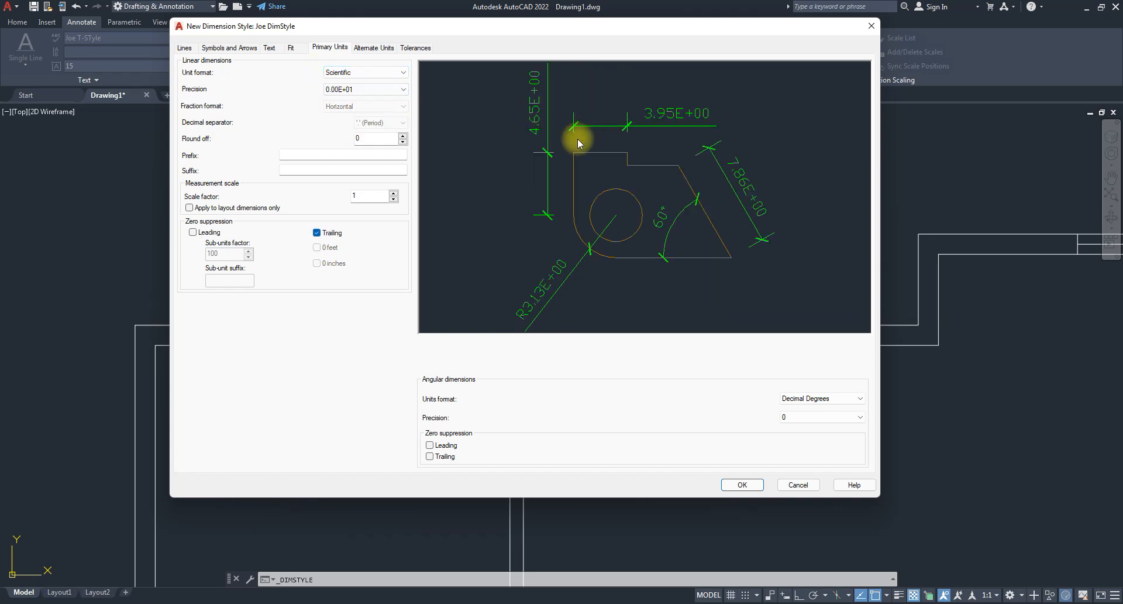
click(364, 72)
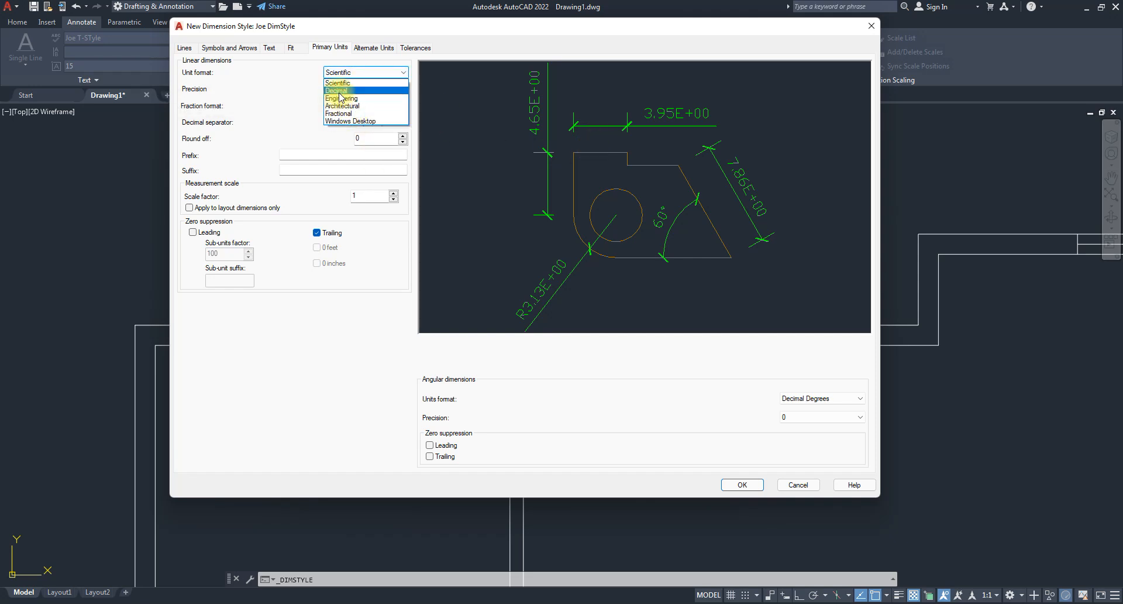
click(337, 91)
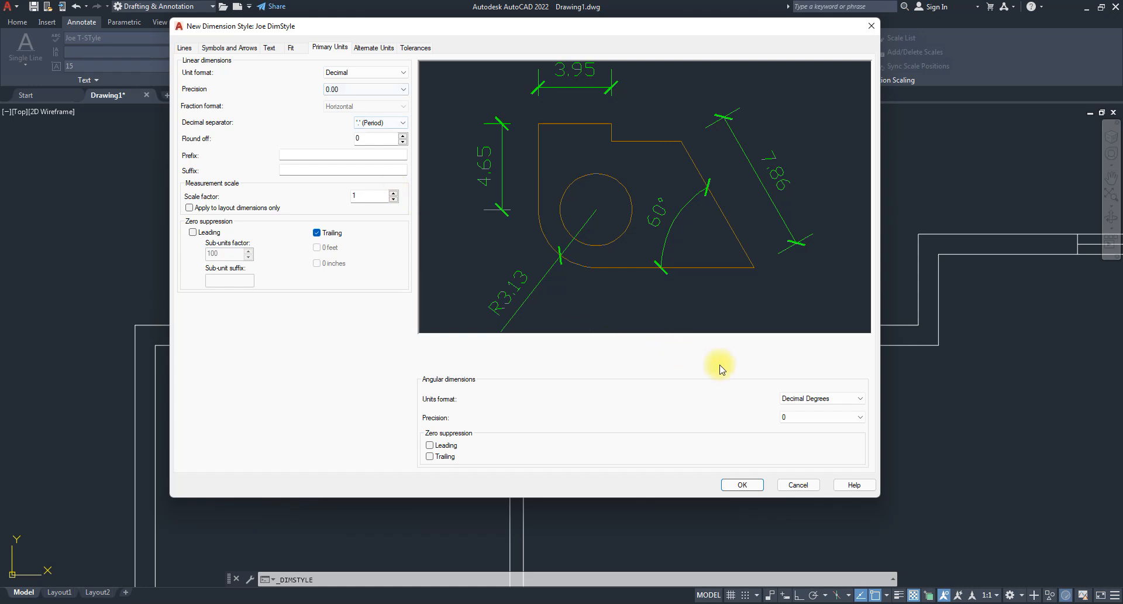
- Save the new dimension style and close the Dimension Style Manager
click(741, 485)
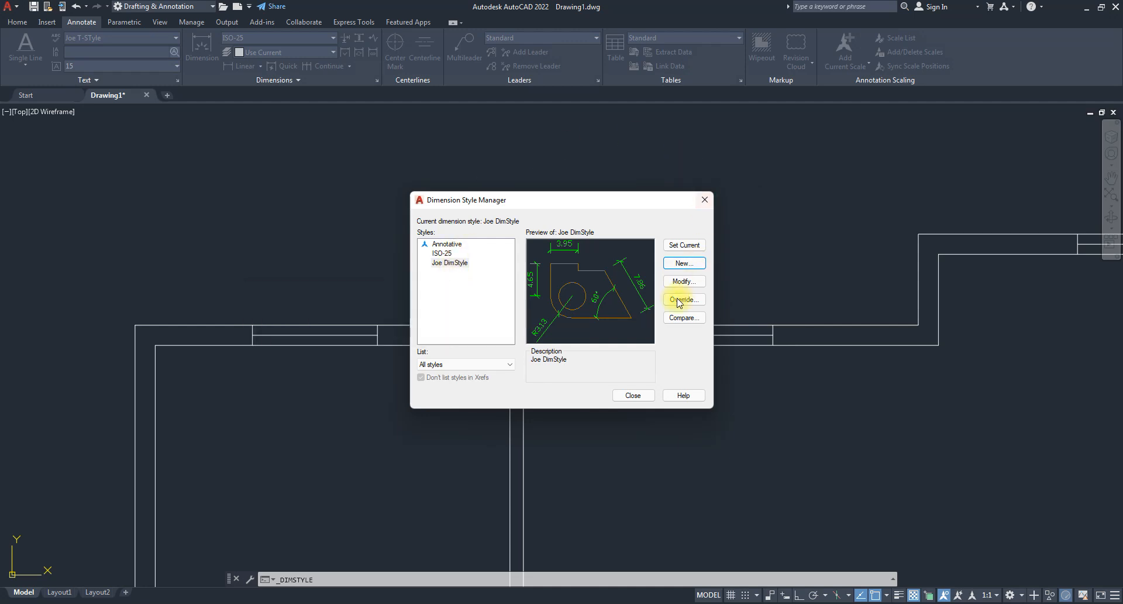
click(639, 397)
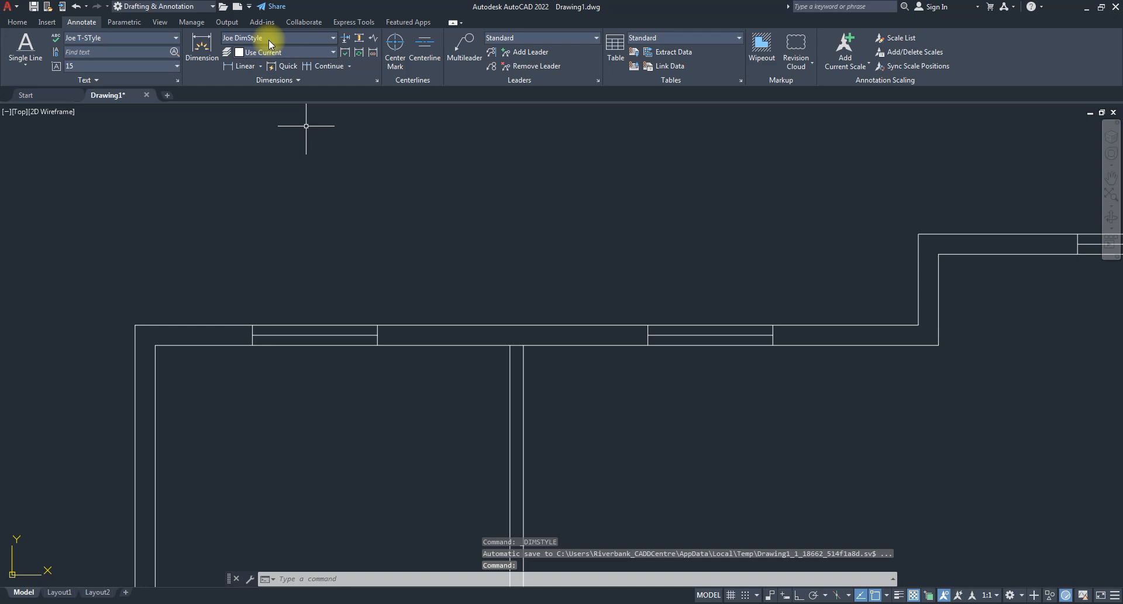
- Add a horizontal linear dimension above the upper wall from its outer left corner to the near edge of the first window
click(237, 66)
click(135, 324)
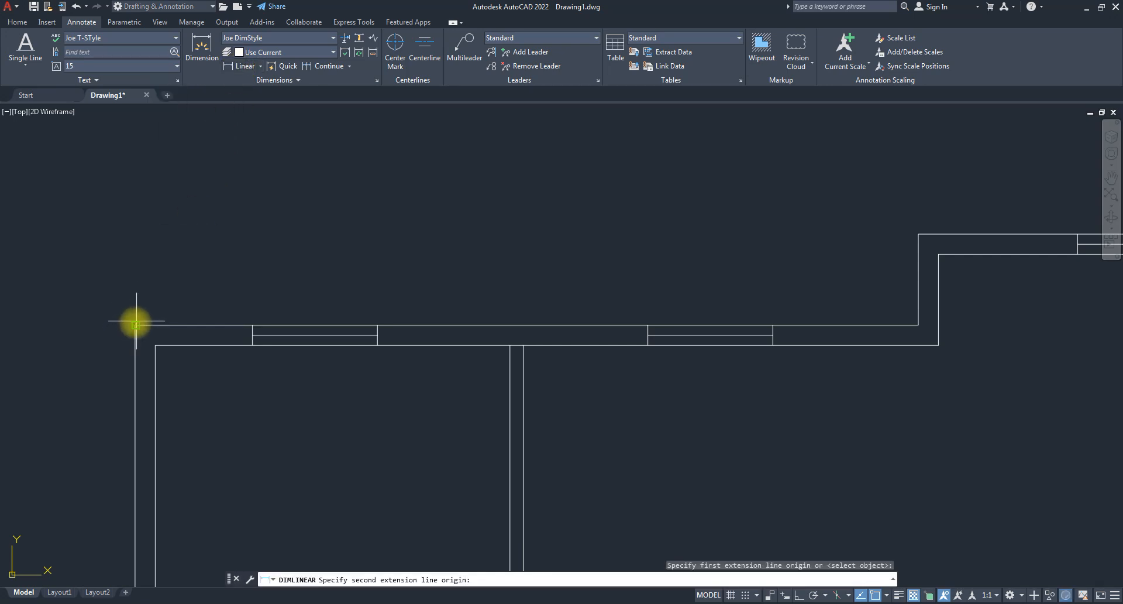
click(252, 325)
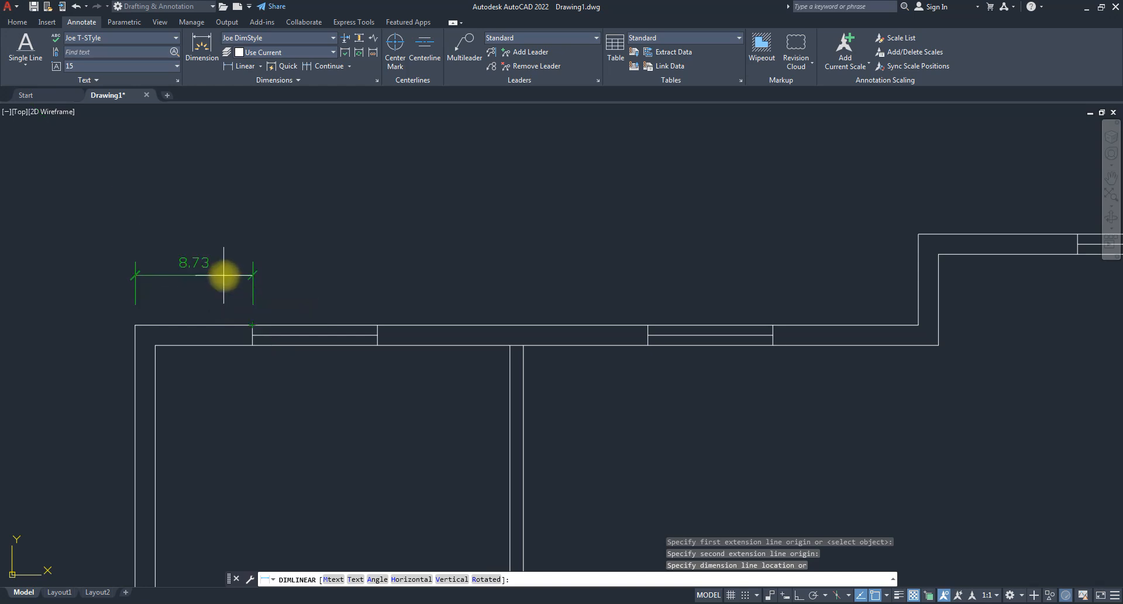
click(218, 291)
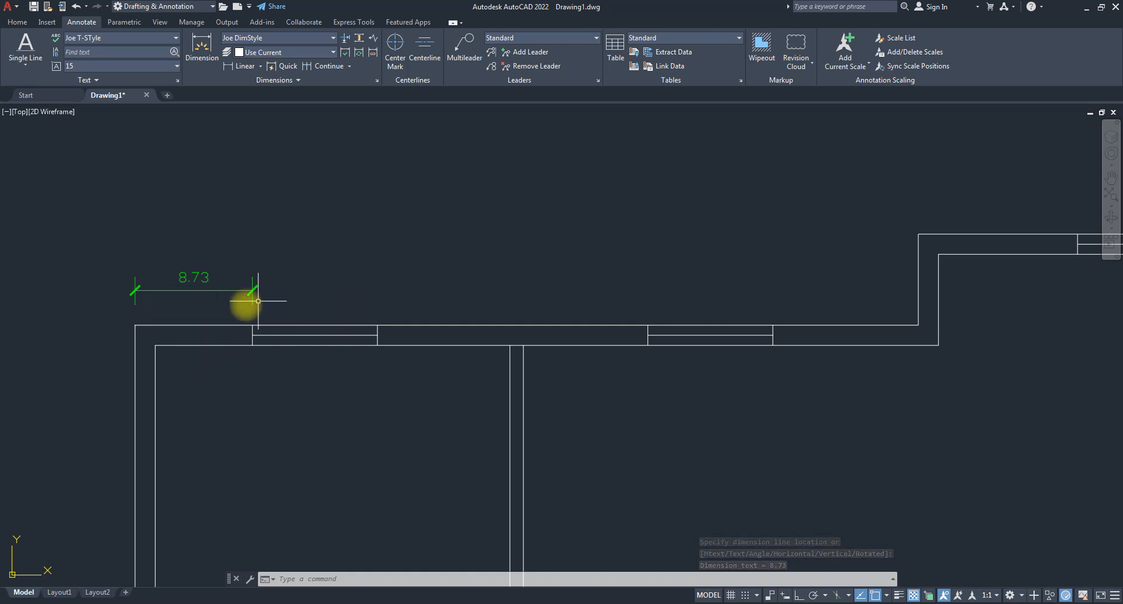
- Move the new dimension's line and text farther above the wall with its text grip
click(223, 292)
click(195, 284)
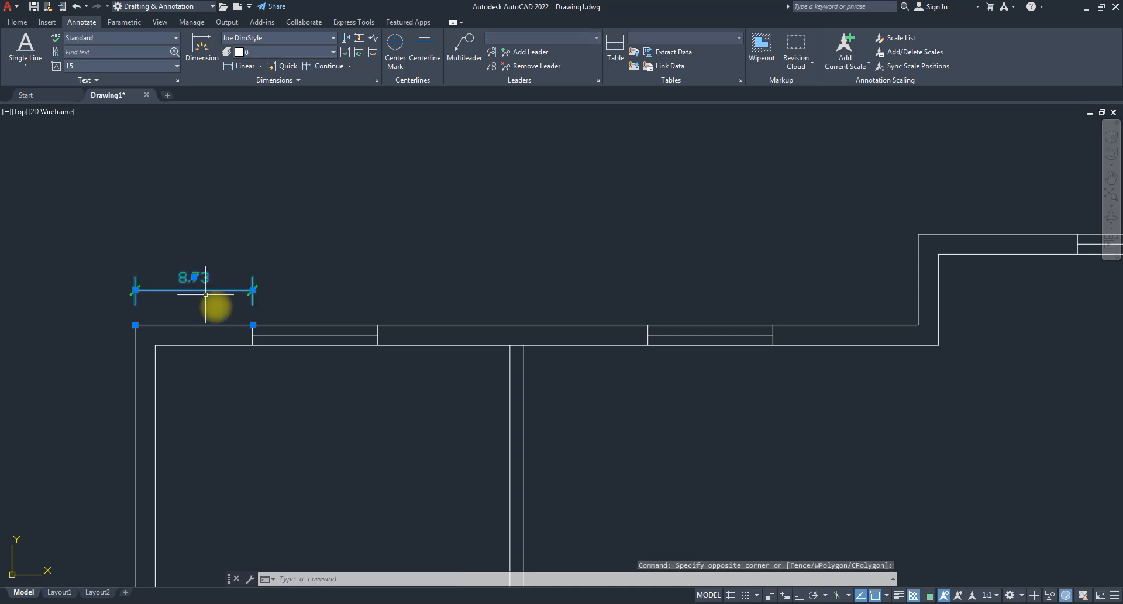
click(195, 277)
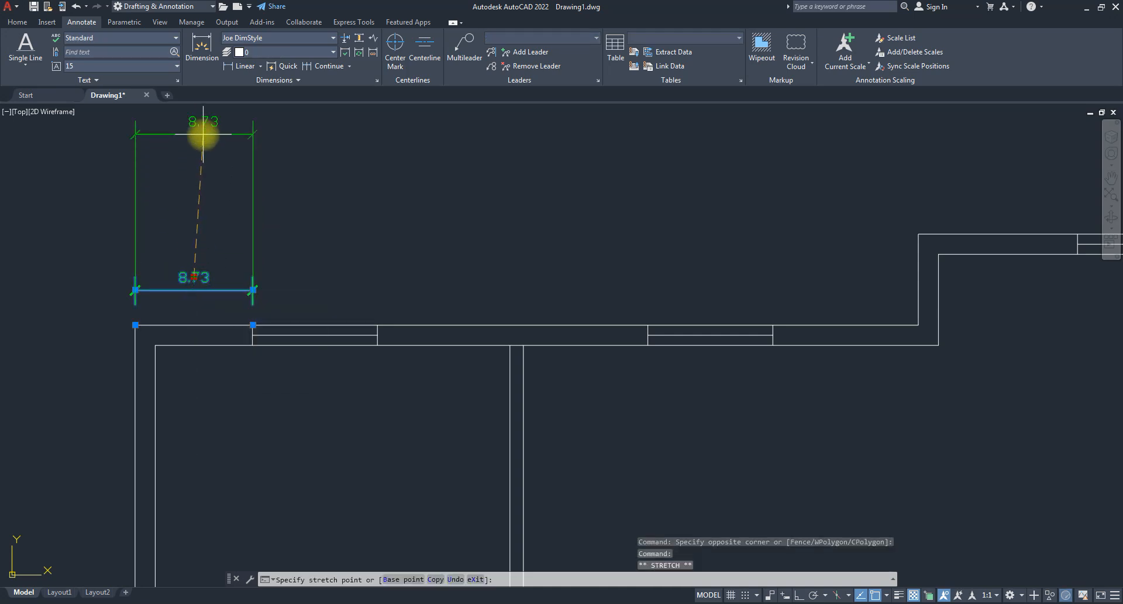
click(193, 166)
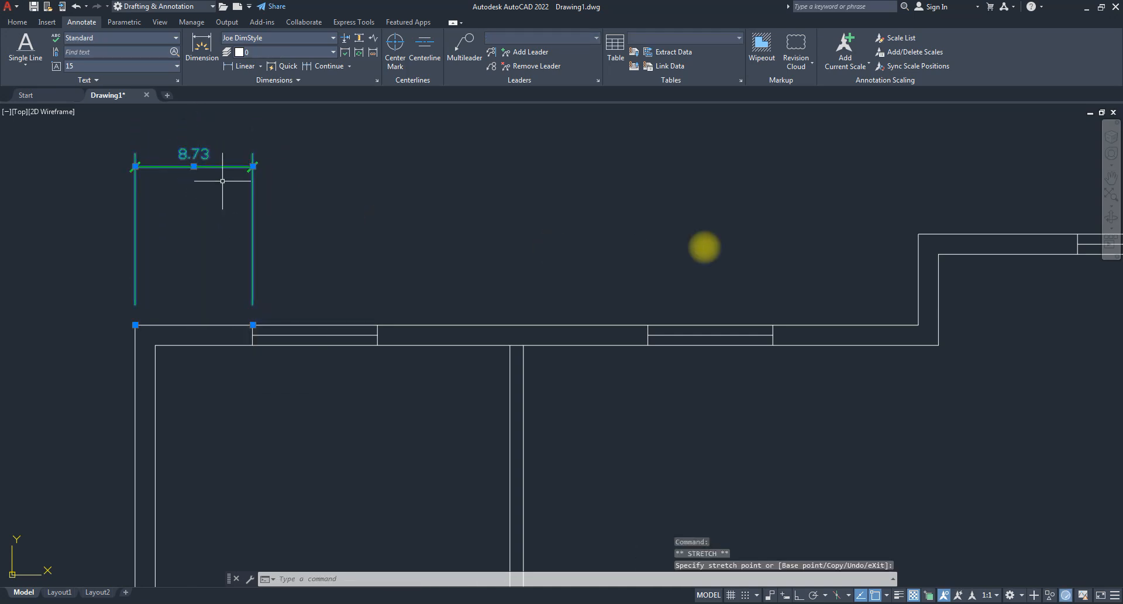
scroll(526, 334, down, 4)
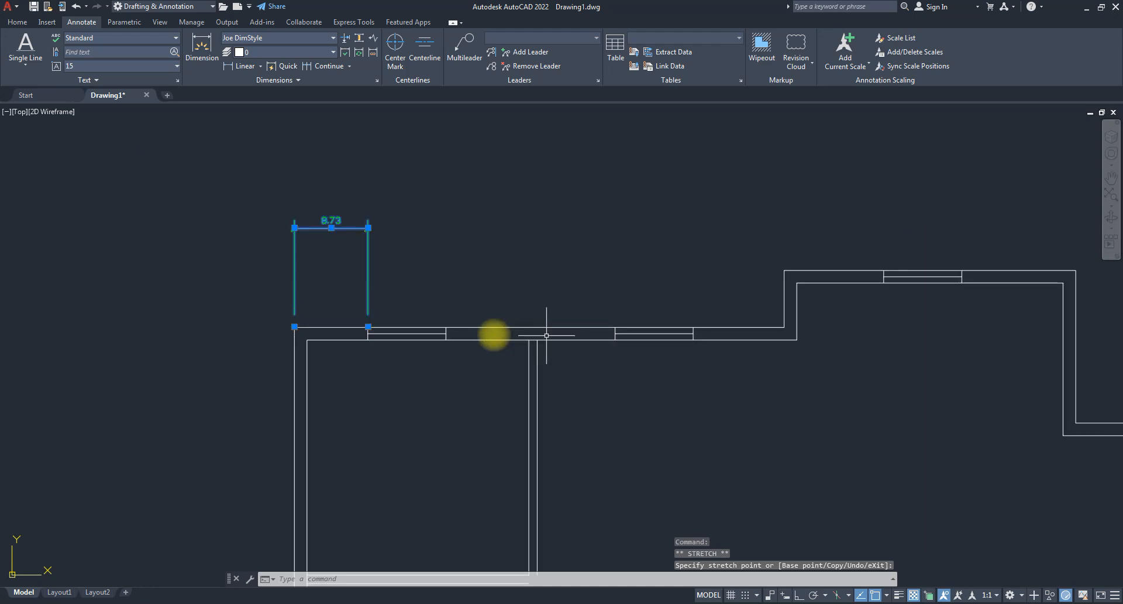
- Continue the dimension chain along the upper wall across the first window, both faces of the interior partition and both edges of the second window
key(Escape)
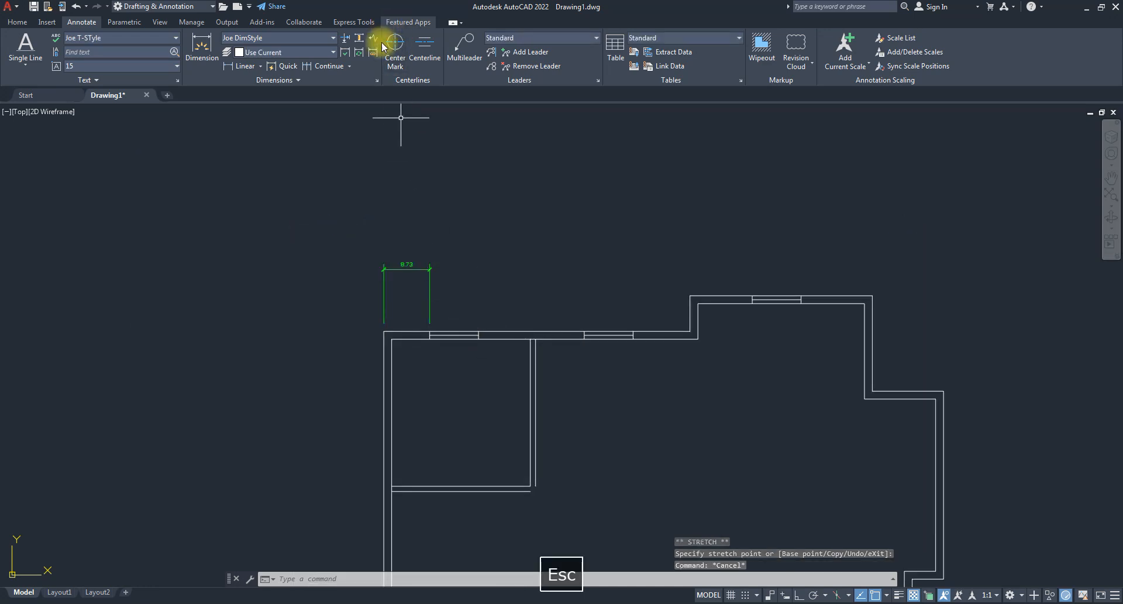
click(331, 71)
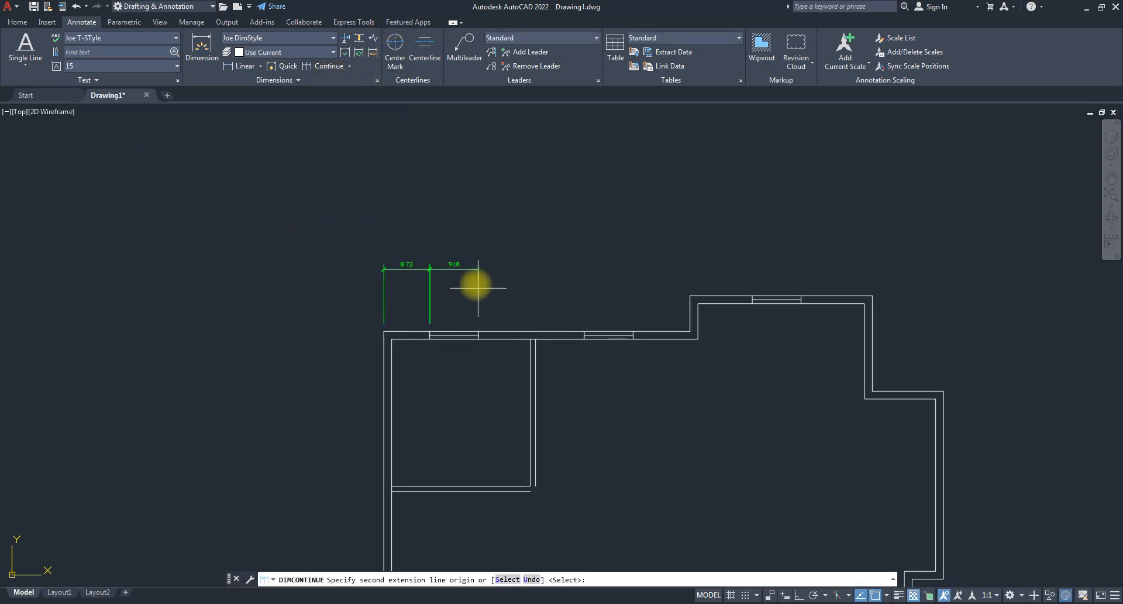
scroll(476, 284, up, 4)
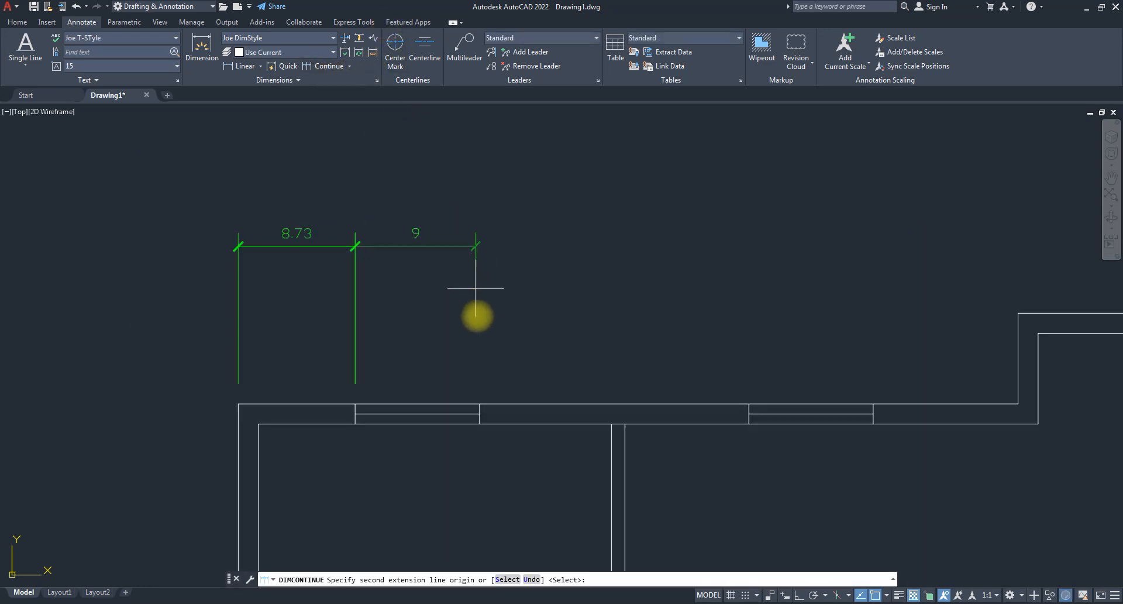
click(480, 403)
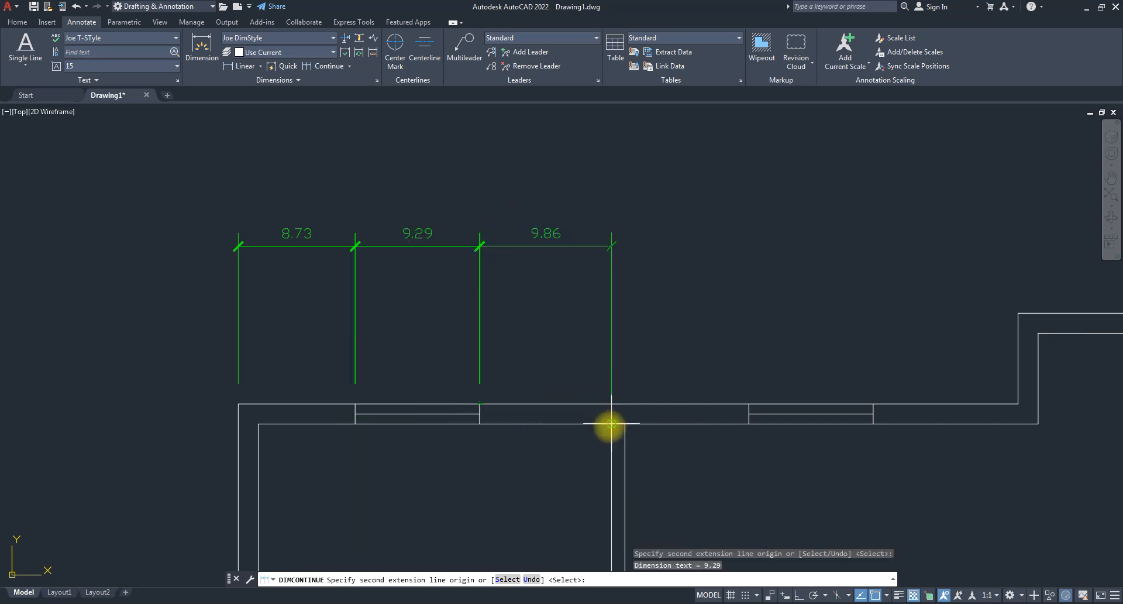
click(611, 423)
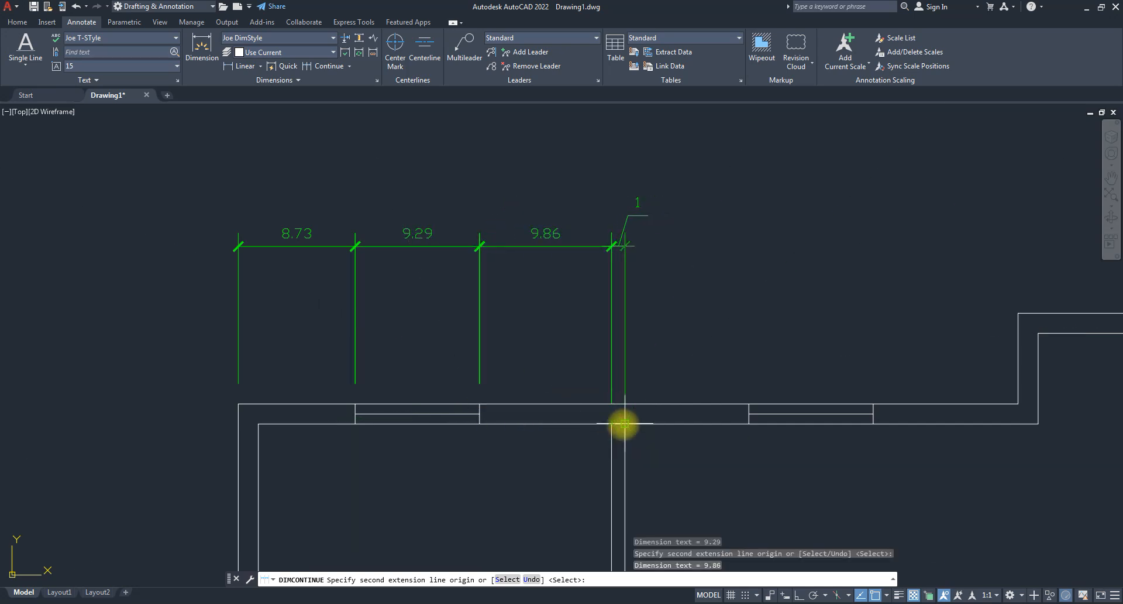
click(625, 424)
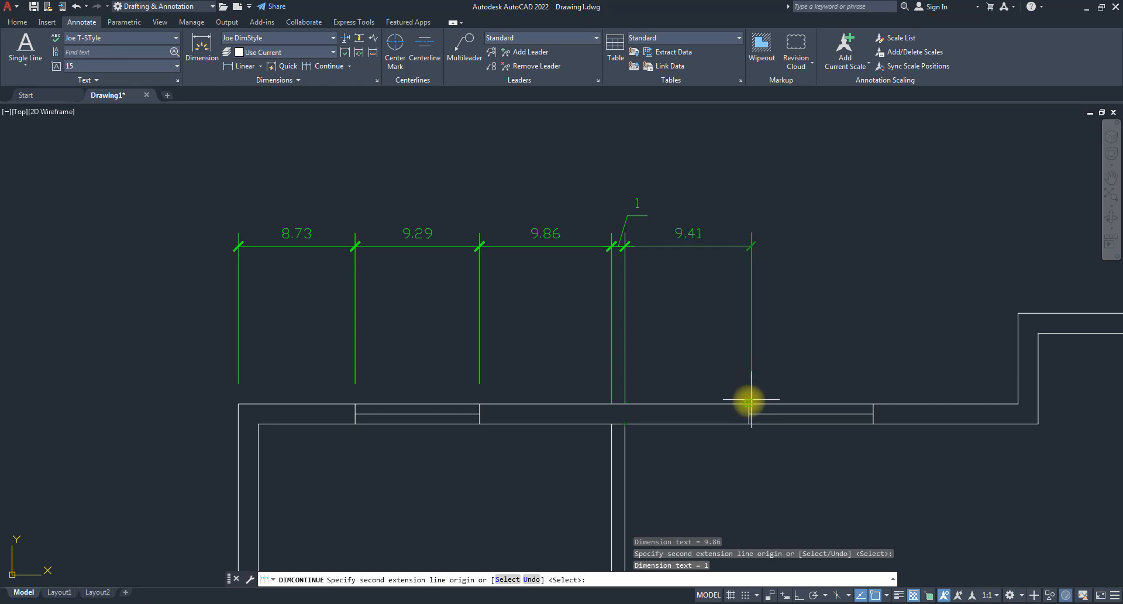
click(748, 403)
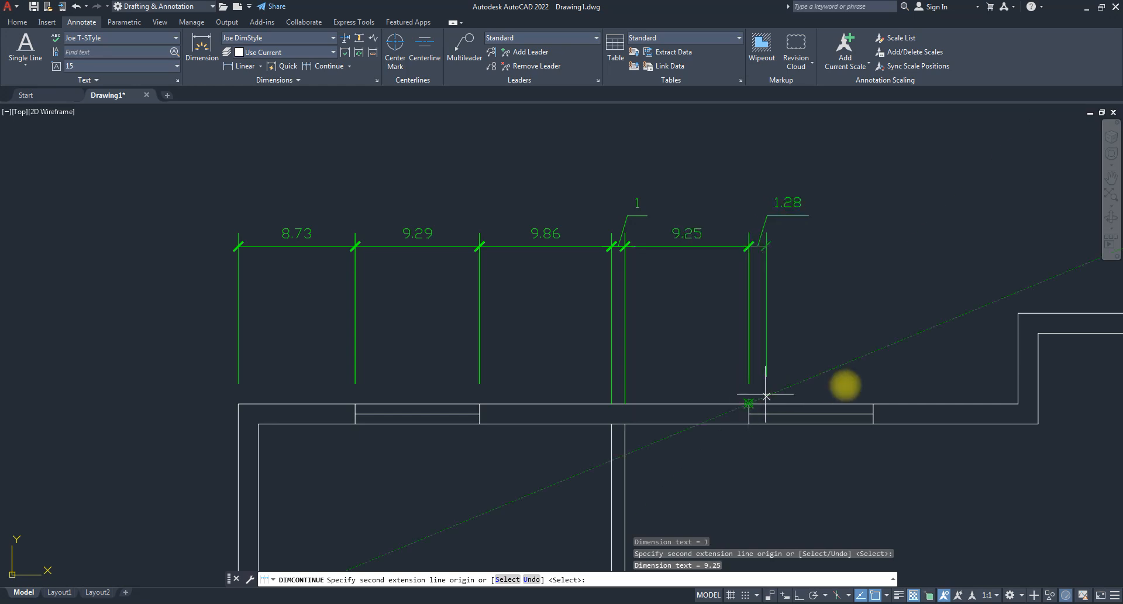
click(873, 403)
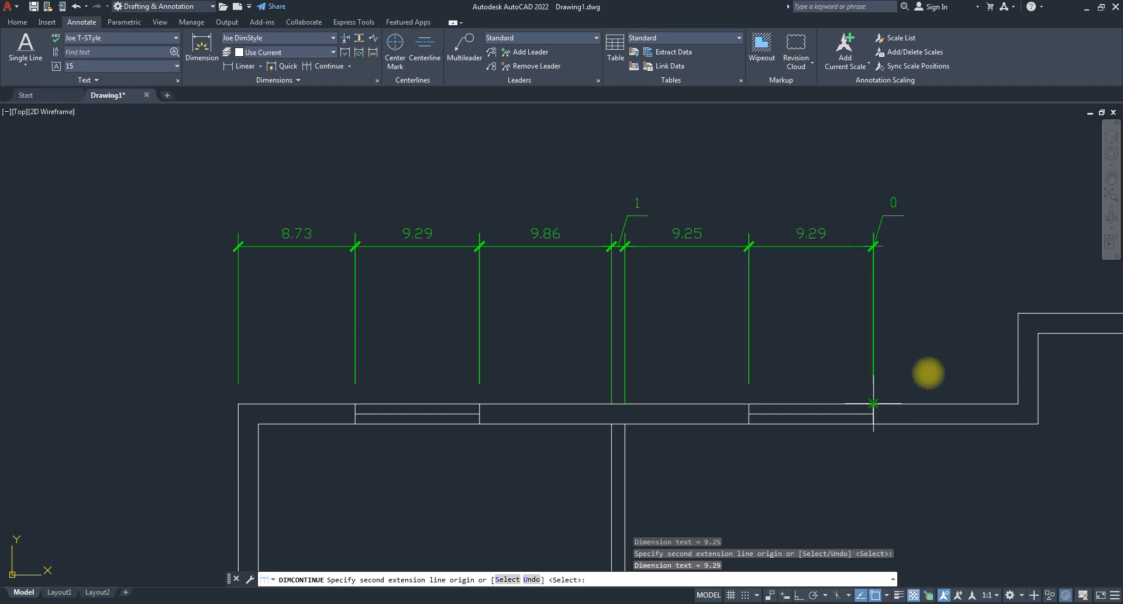
click(1025, 310)
scroll(760, 321, down, 5)
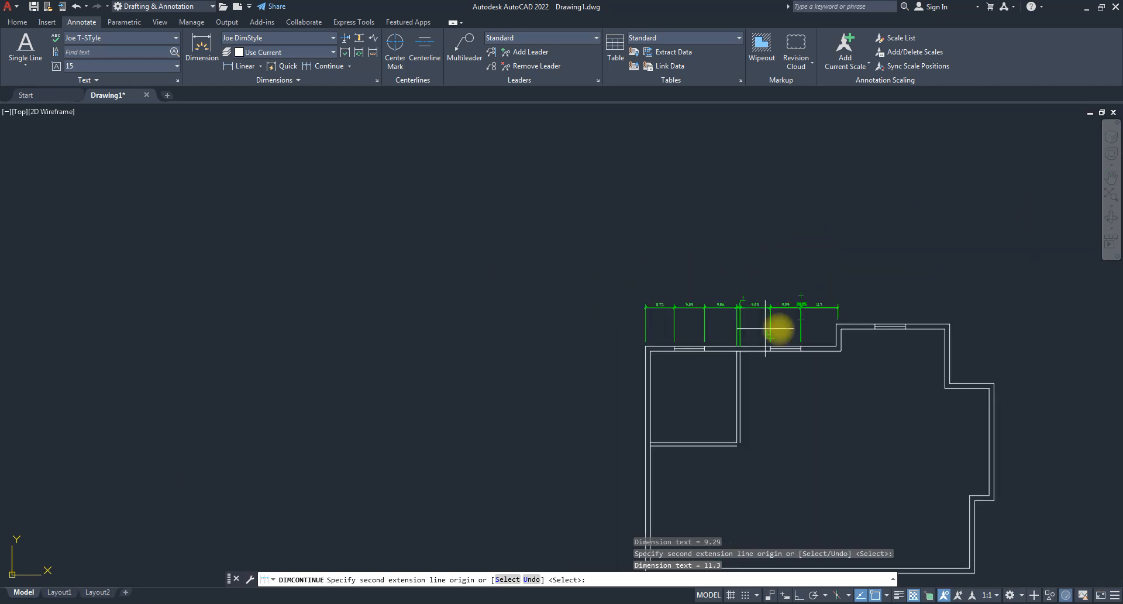
scroll(880, 318, up, 4)
scroll(757, 325, up, 2)
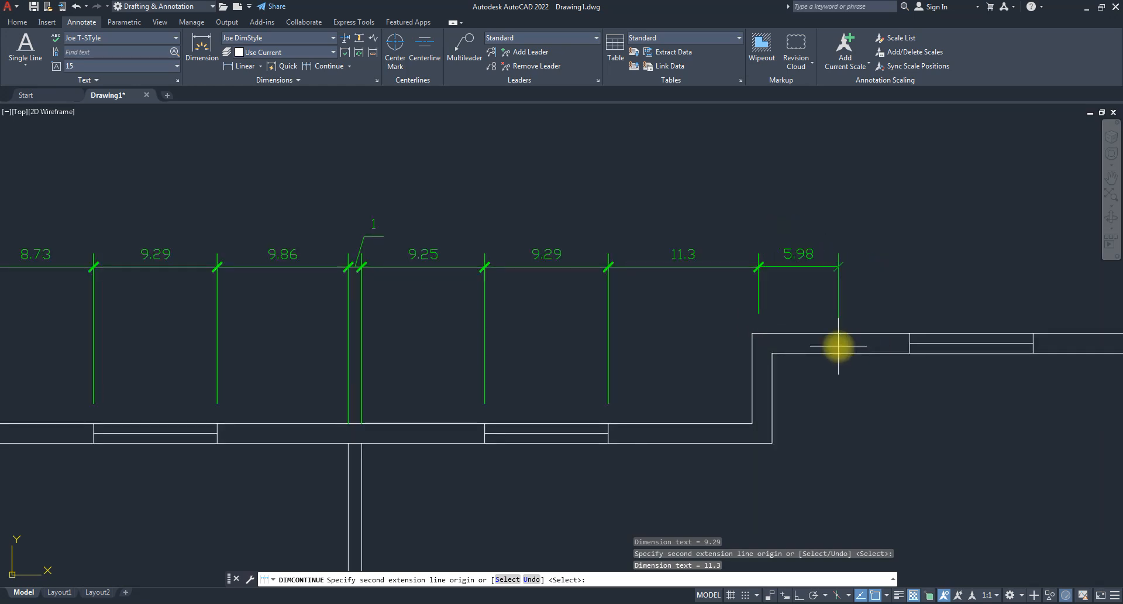
key(Return)
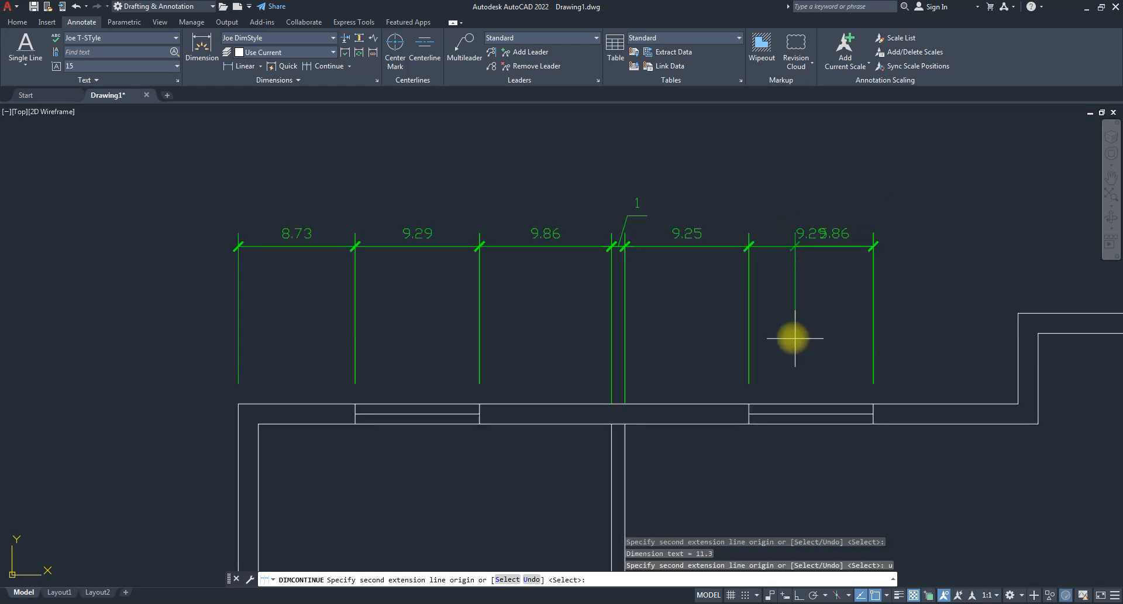
- Continue the dimension chain from the second window to the outer corner of the stepped wall and across that wall's thickness
click(1018, 313)
scroll(877, 356, down, 3)
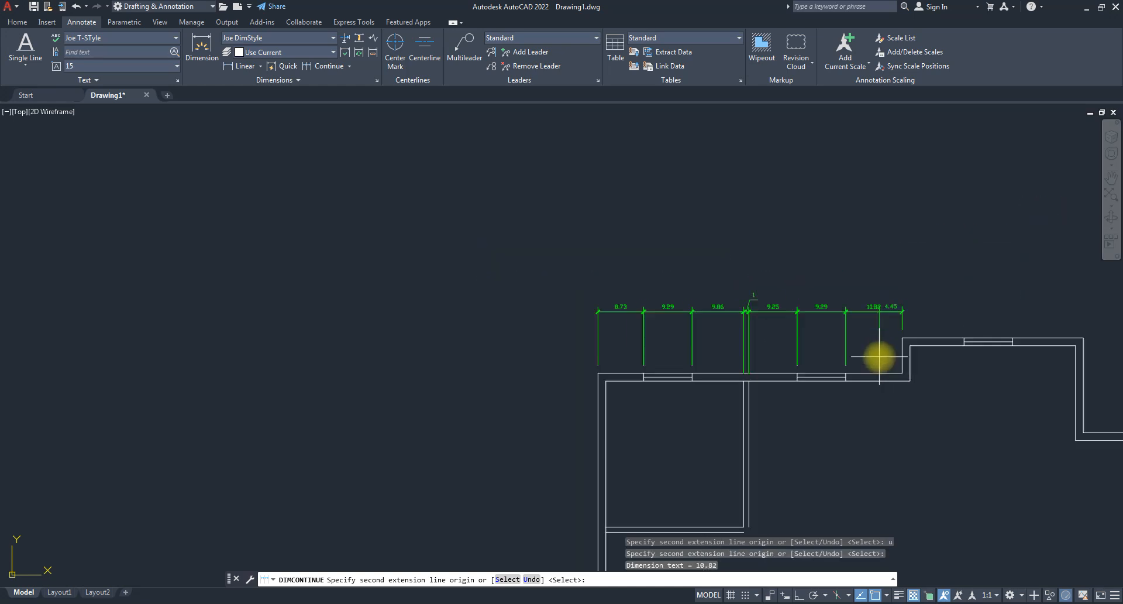
scroll(878, 351, up, 3)
click(956, 328)
scroll(912, 319, down, 3)
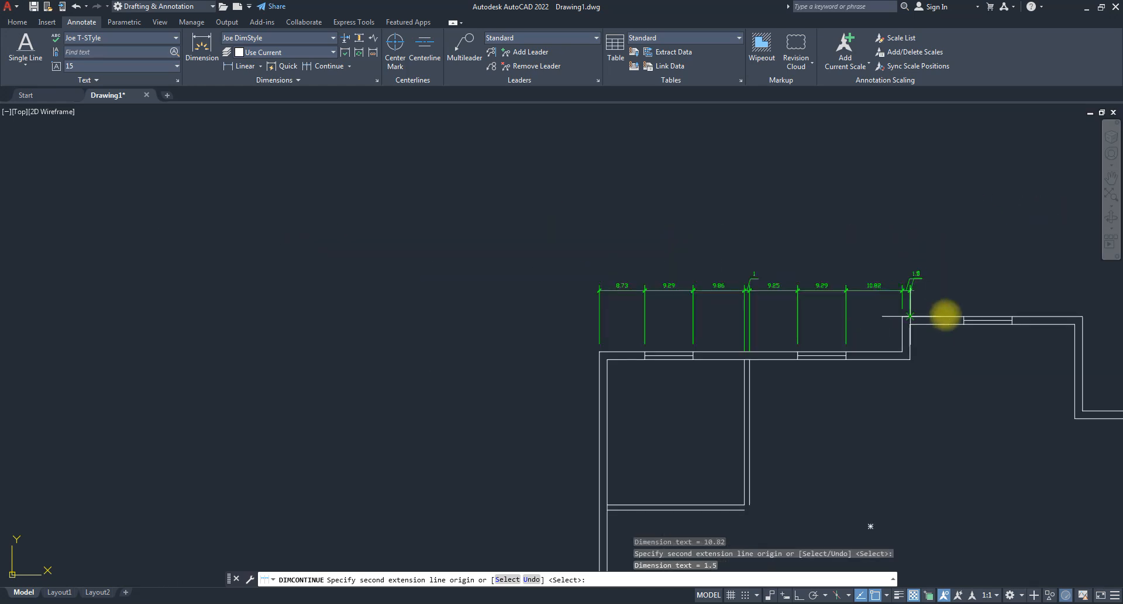
- Continue the dimension chain from the stepped wall to the near and far edges of the third window
scroll(947, 313, up, 3)
click(966, 316)
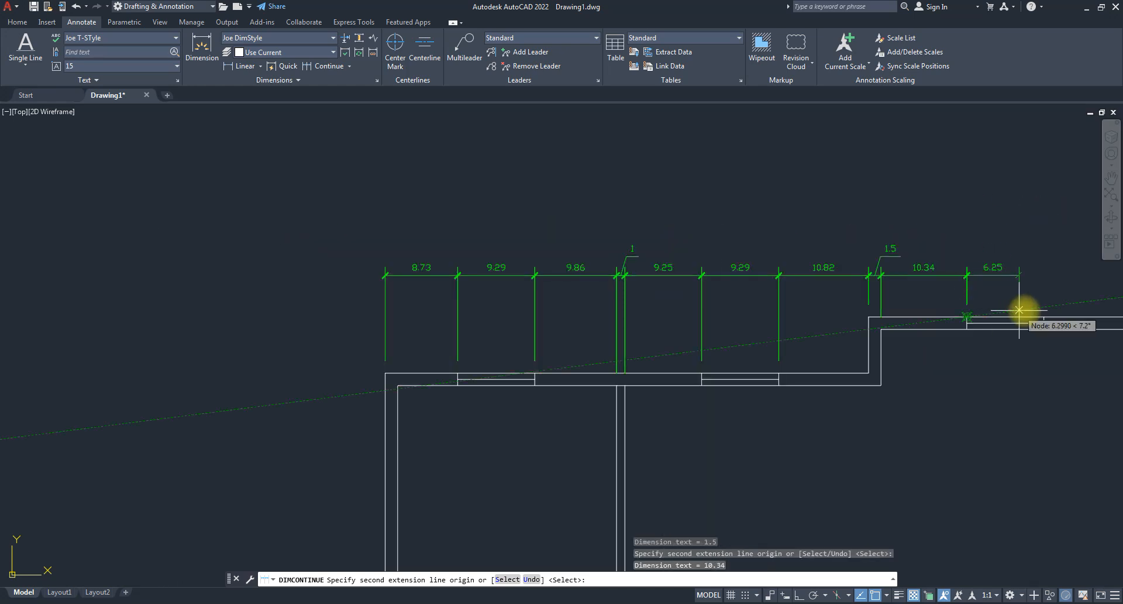
click(1044, 317)
scroll(892, 321, down, 3)
scroll(900, 322, up, 3)
middle_drag(983, 314, 644, 311)
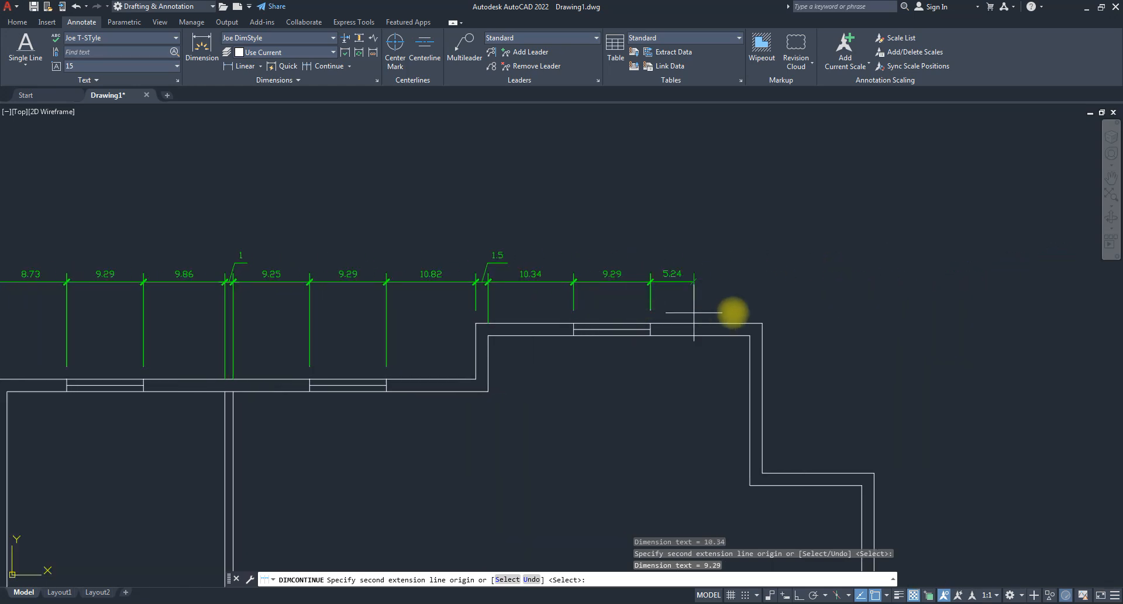
- Continue the dimension chain to the plan's last two outer corners beyond the third window and end the Continue command
click(762, 323)
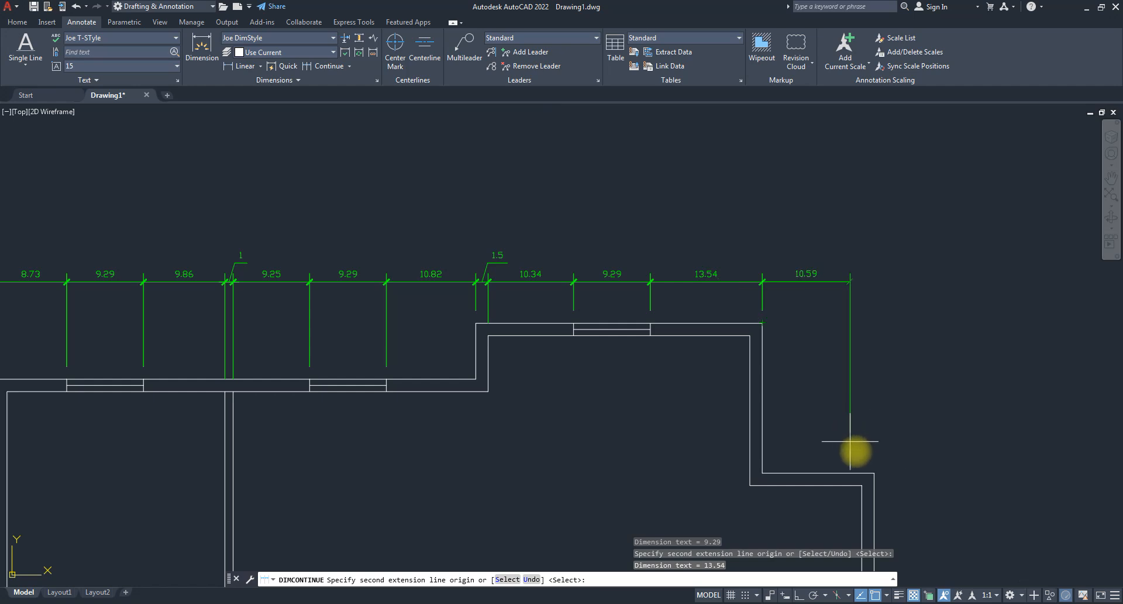
click(873, 473)
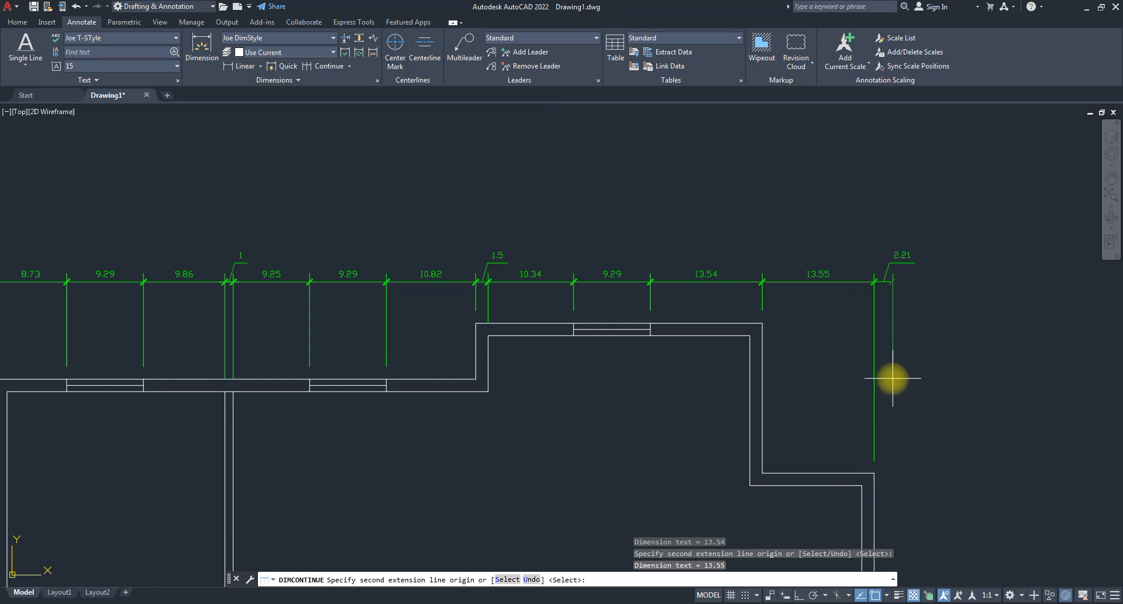
key(Return)
scroll(860, 308, down, 2)
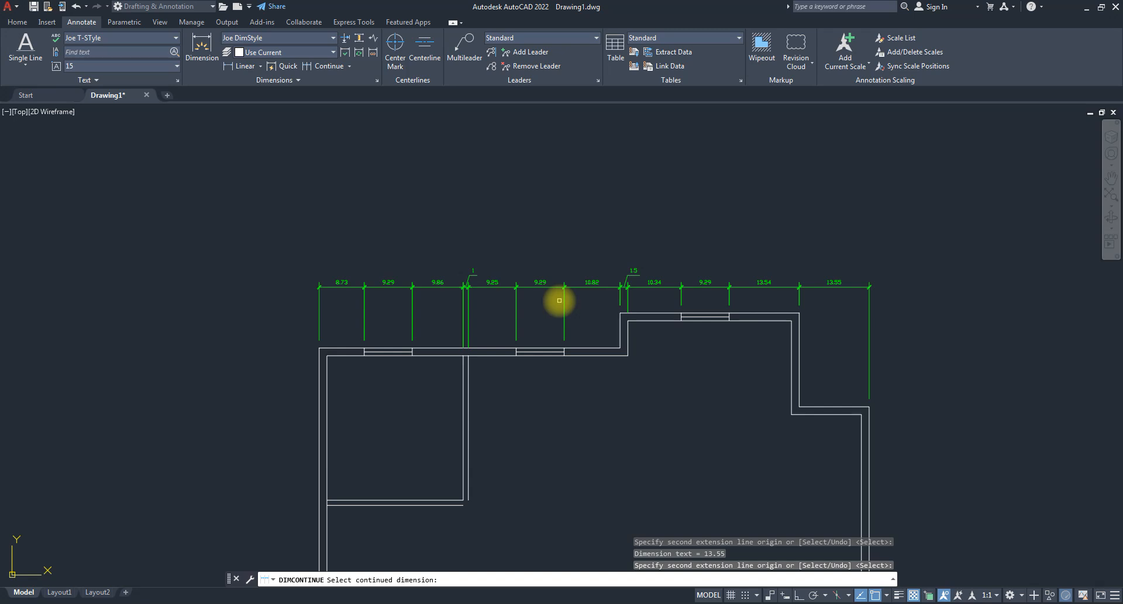
scroll(617, 258, down, 4)
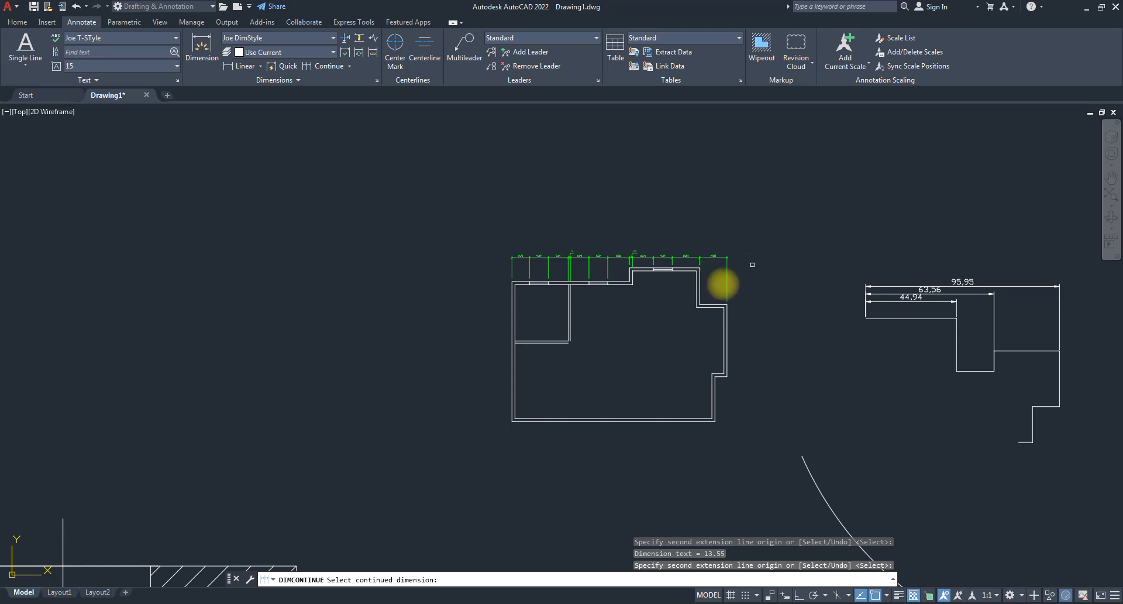
key(Escape)
key(Escape)
- Examine the dimension chain above the floor plan, including tick marks, text placement and the leader on the stepped wall's thickness dimension
scroll(596, 246, up, 5)
scroll(744, 285, up, 6)
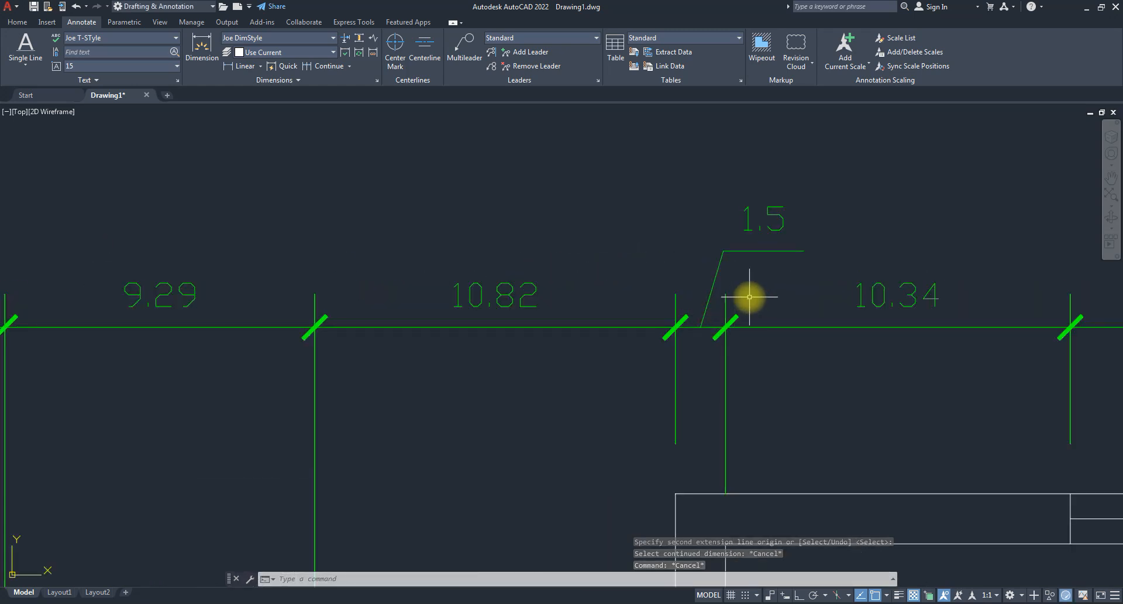
scroll(732, 253, up, 2)
click(751, 269)
click(682, 216)
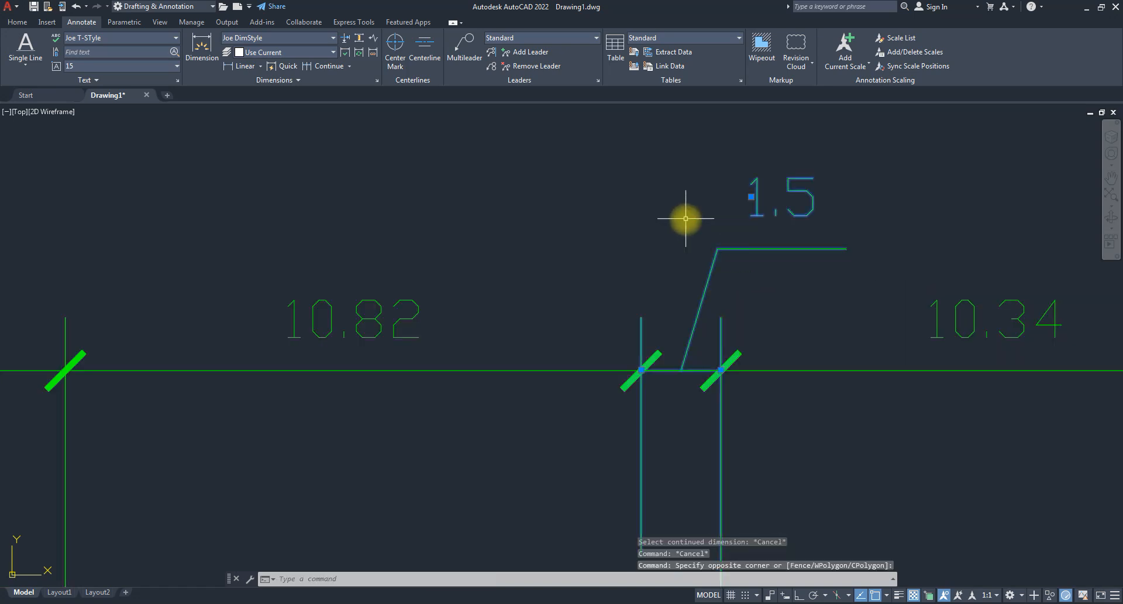
key(Escape)
key(Escape)
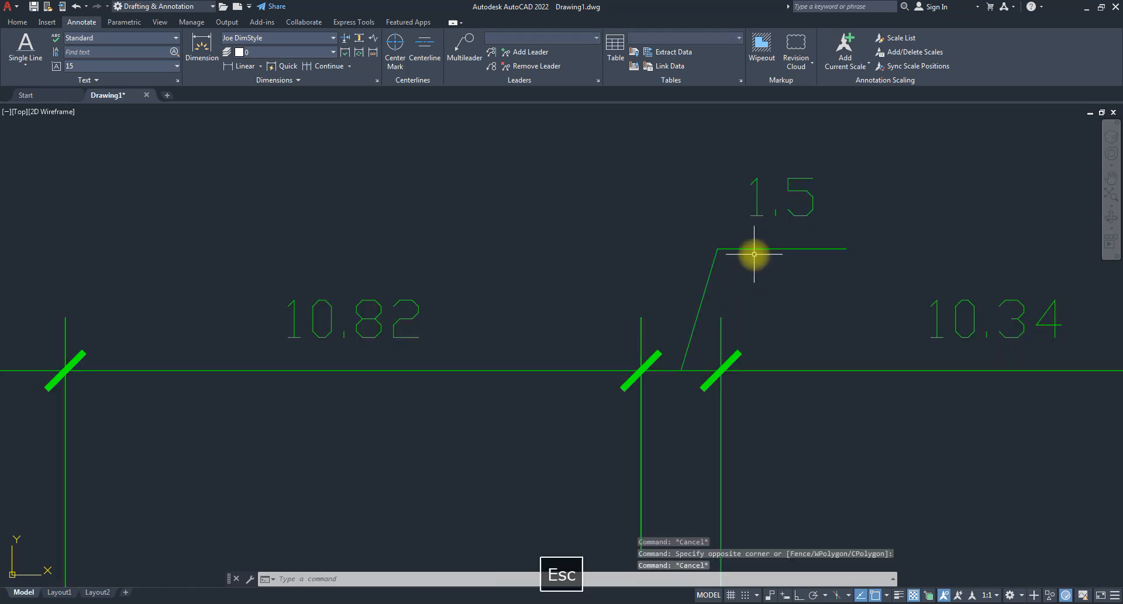
scroll(754, 254, down, 6)
scroll(710, 283, up, 4)
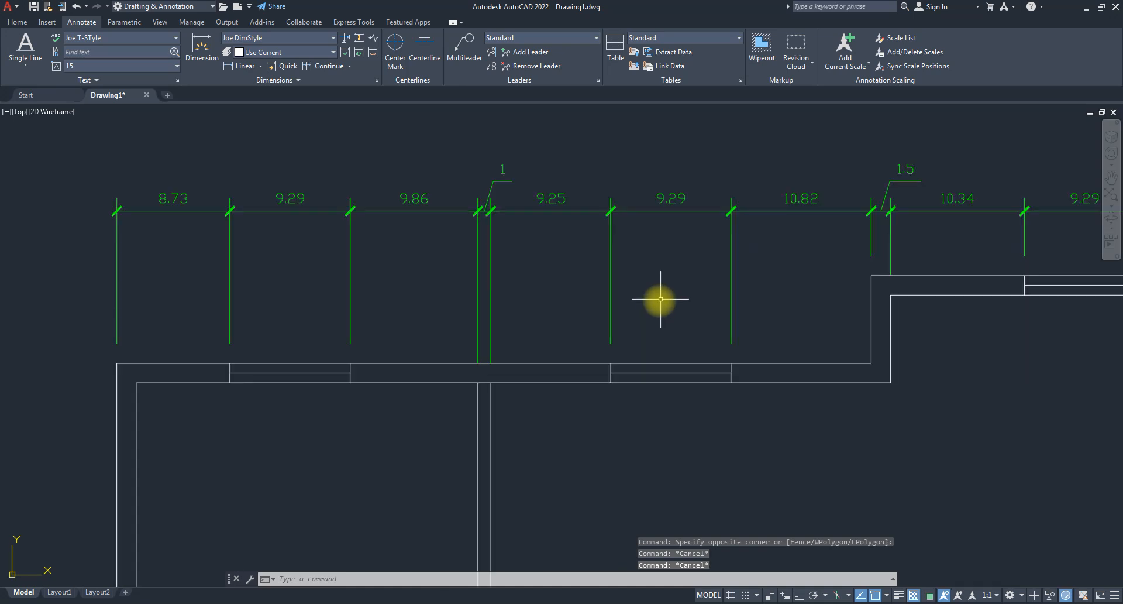
scroll(522, 192, up, 1)
scroll(522, 193, down, 2)
mouse_move(585, 279)
middle_down()
mouse_move(503, 248)
mouse_move(545, 253)
mouse_move(509, 301)
middle_up()
scroll(503, 248, down, 2)
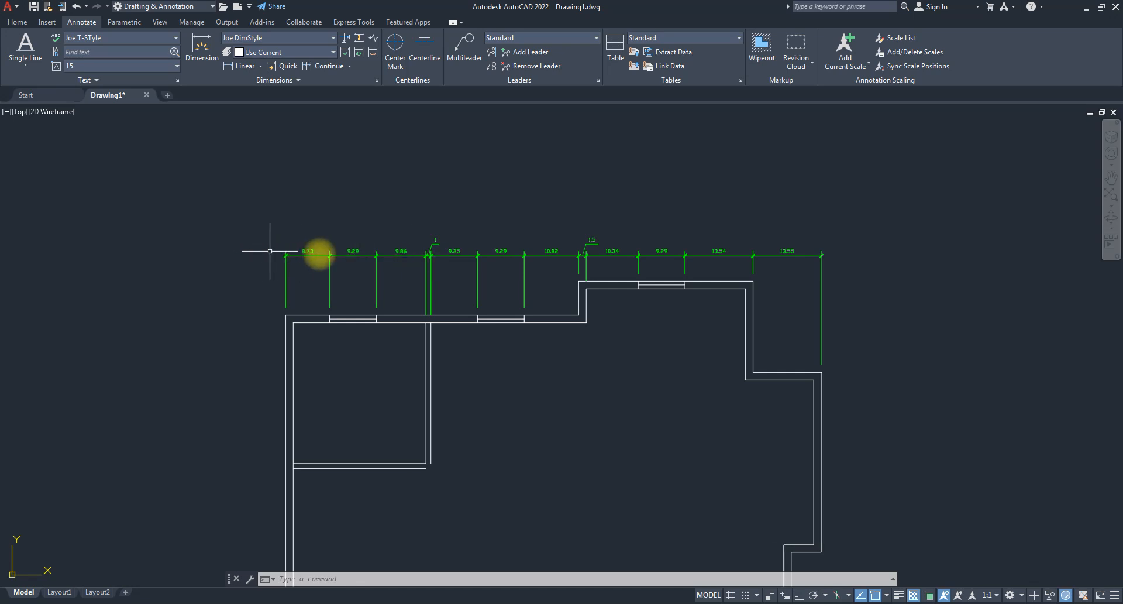
scroll(372, 251, up, 5)
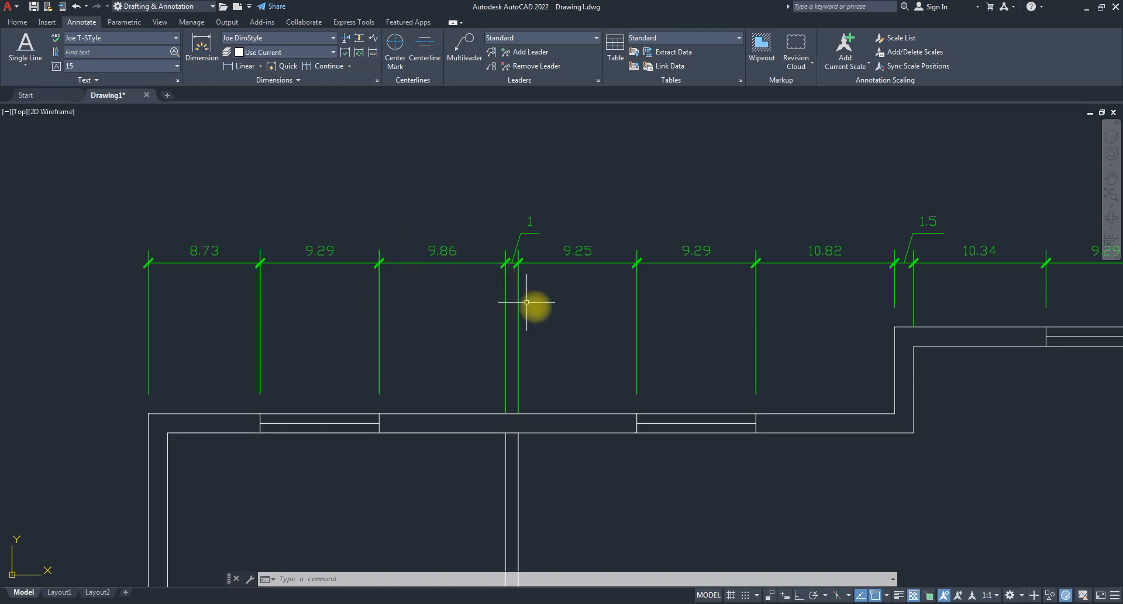
scroll(537, 281, down, 6)
scroll(595, 334, up, 6)
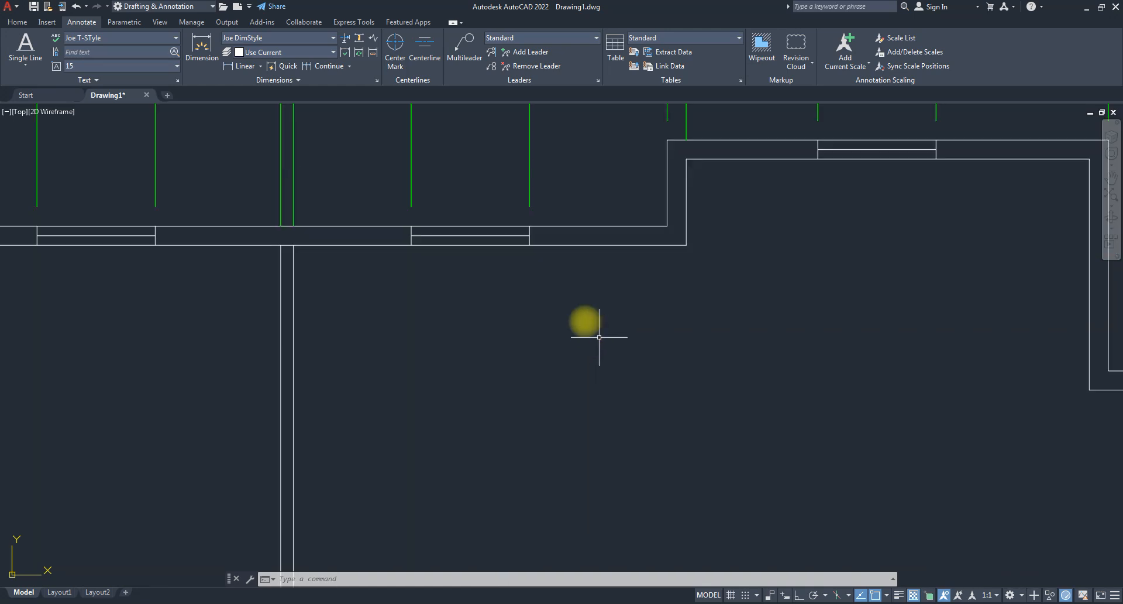
scroll(556, 311, down, 4)
middle_drag(592, 337, 590, 282)
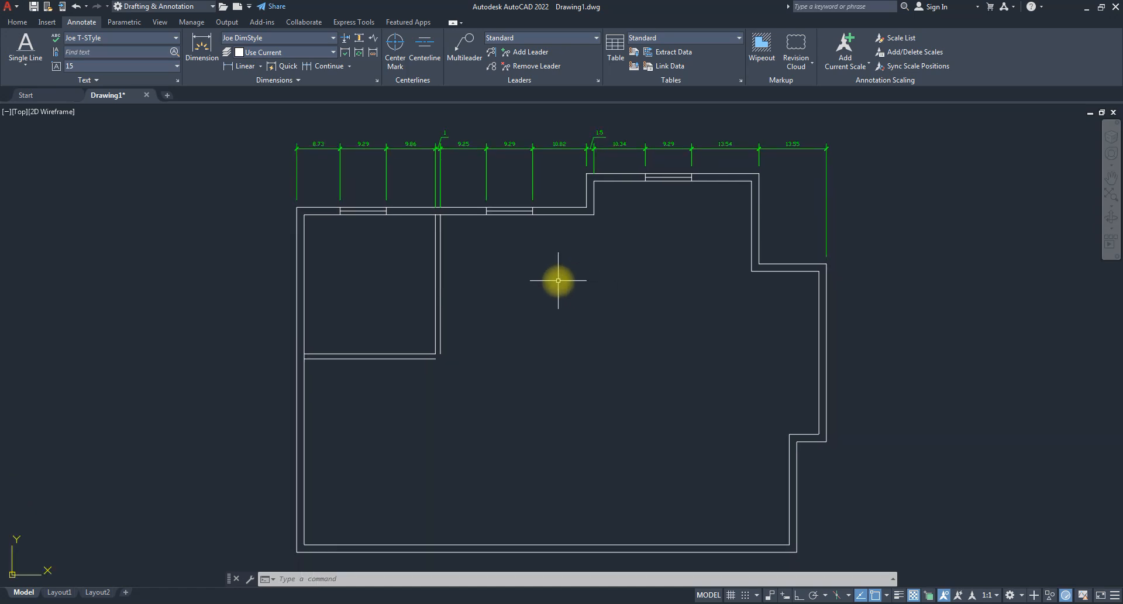
- Add a horizontal linear dimension across the full width of the hatched pipe fitting's upper flange
scroll(623, 278, down, 10)
scroll(460, 333, up, 6)
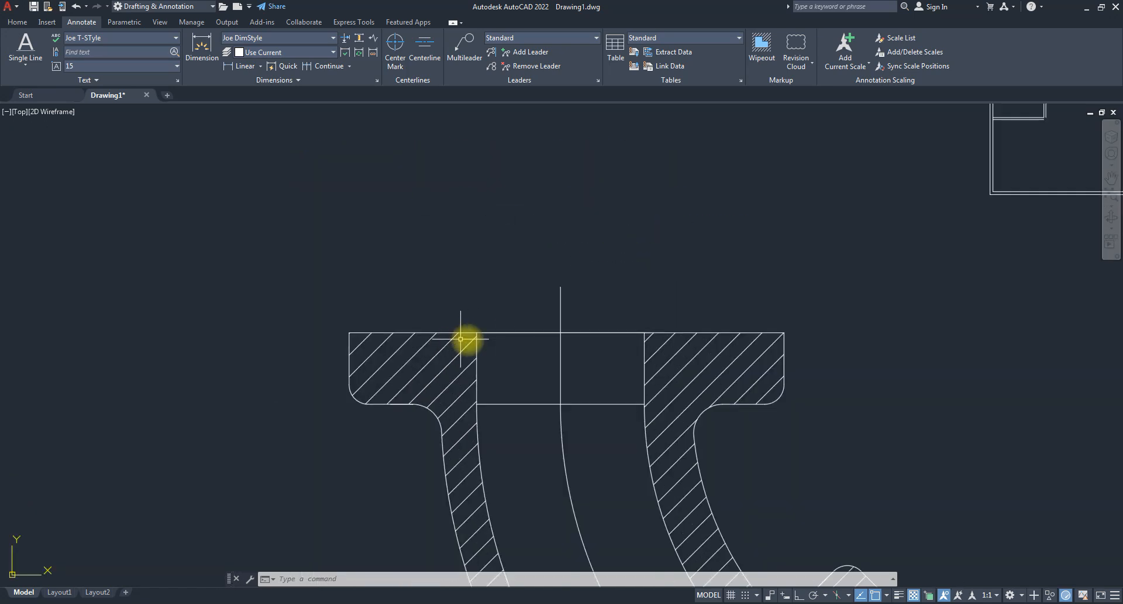
scroll(515, 345, down, 2)
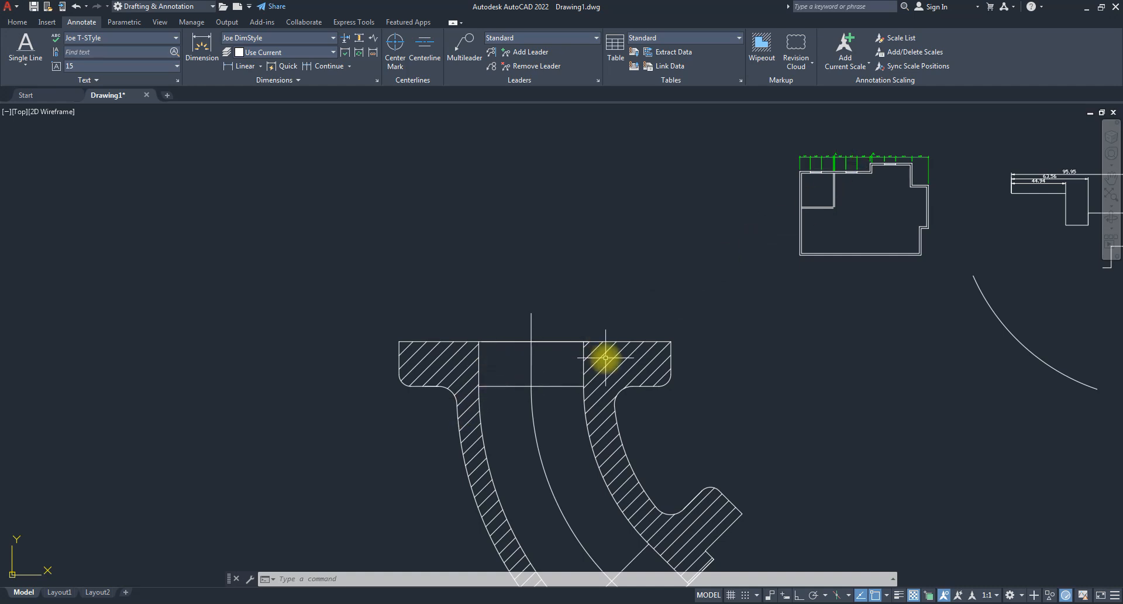
click(241, 65)
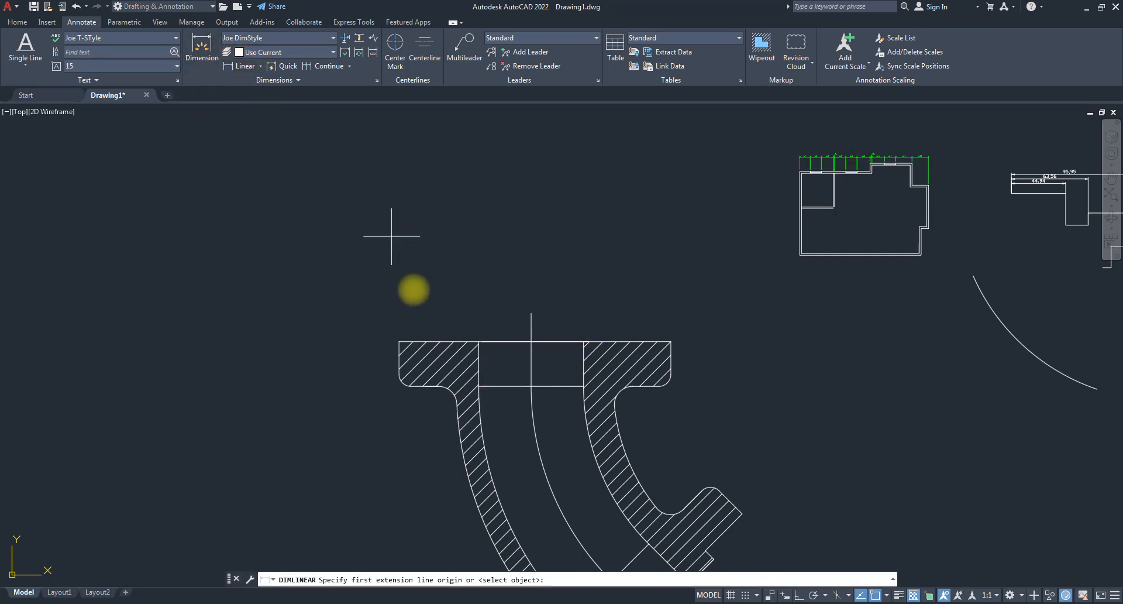
click(399, 341)
click(670, 341)
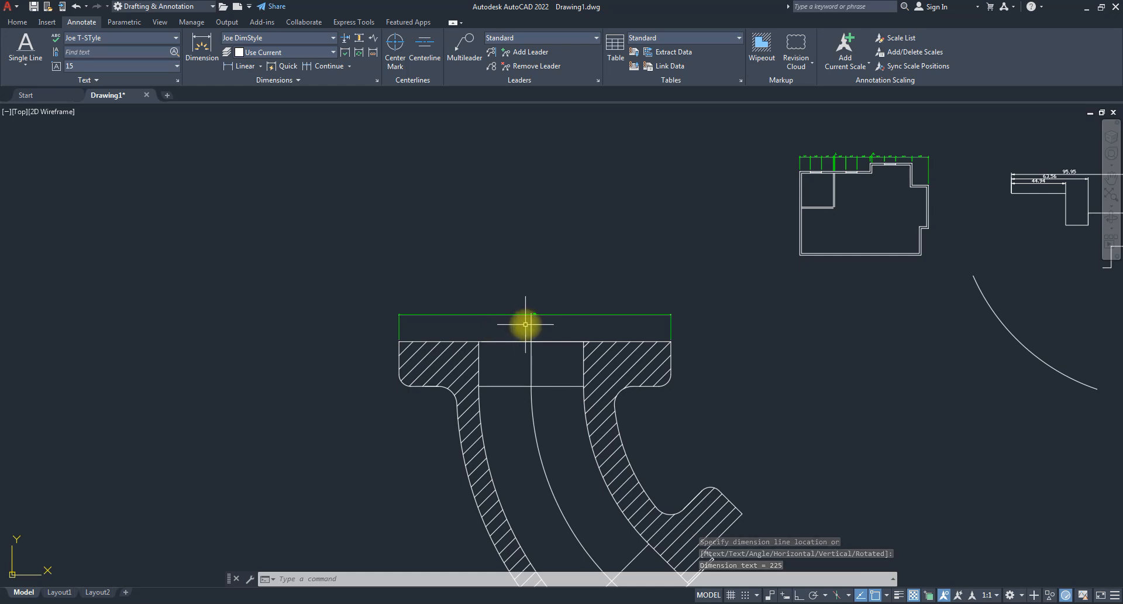
- Inspect the text size of the flange's linear dimension up close and delete that dimension
scroll(529, 322, up, 8)
scroll(574, 221, up, 1)
scroll(577, 218, up, 1)
scroll(534, 240, down, 5)
scroll(602, 263, down, 4)
click(642, 265)
click(622, 244)
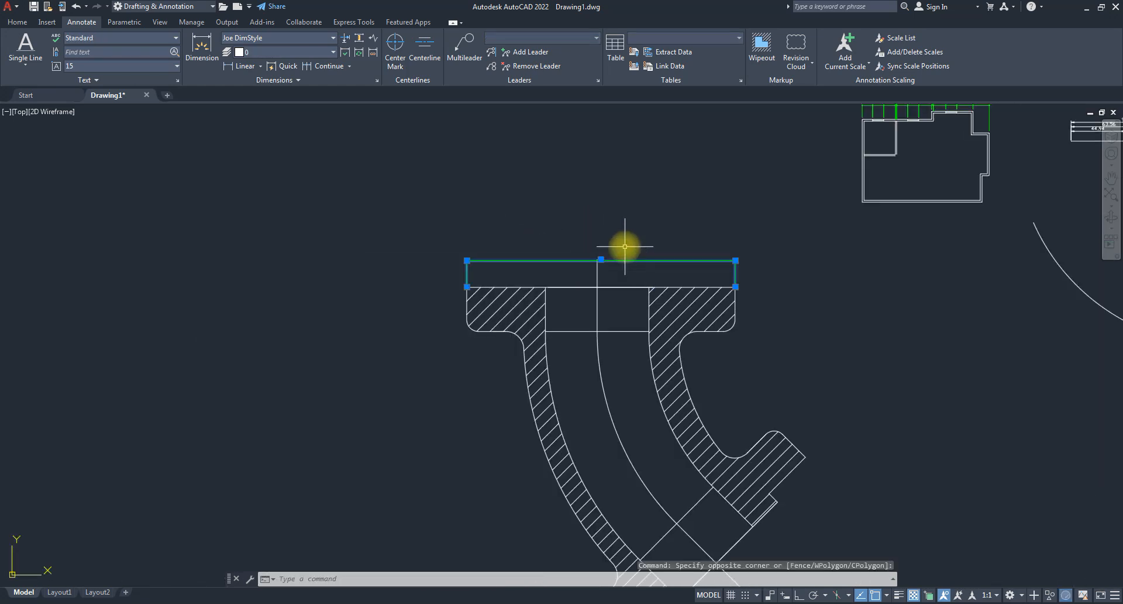
key(Delete)
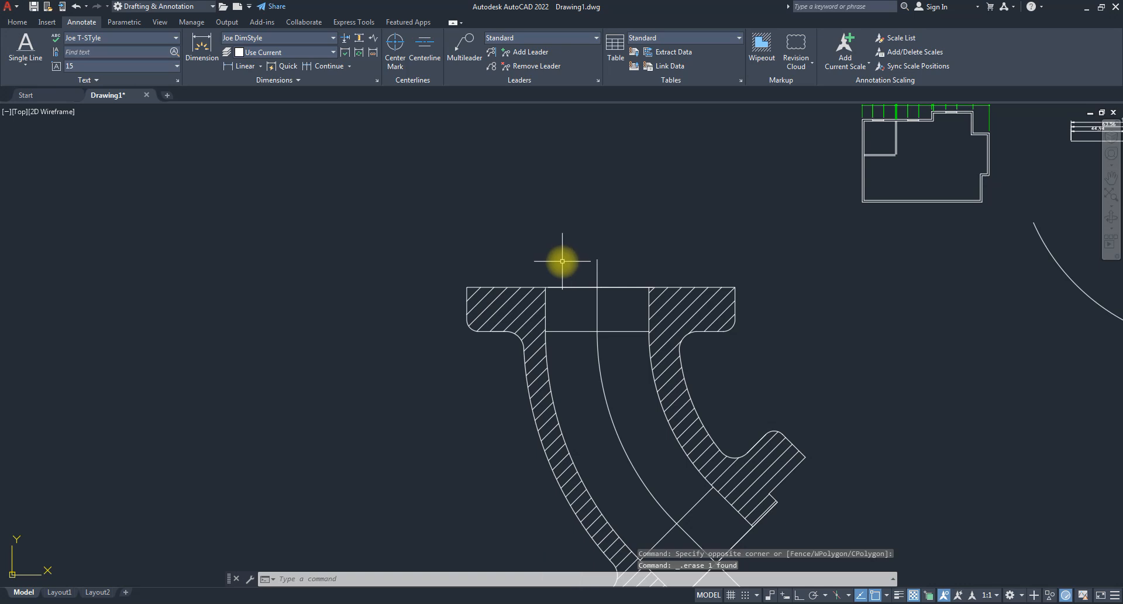
scroll(534, 239, down, 2)
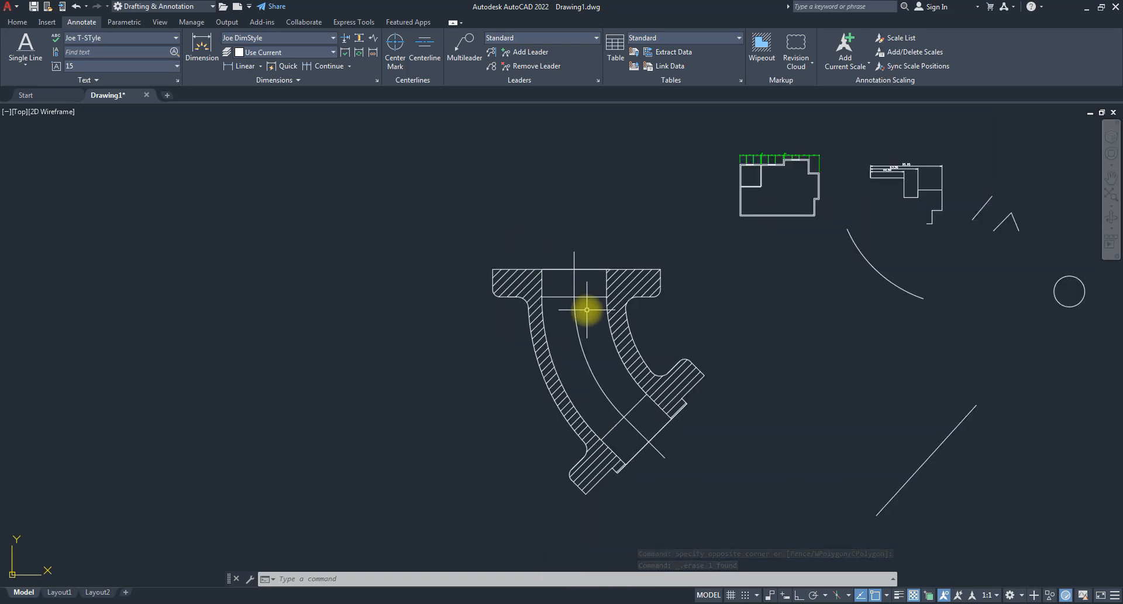
text(dimstyle)
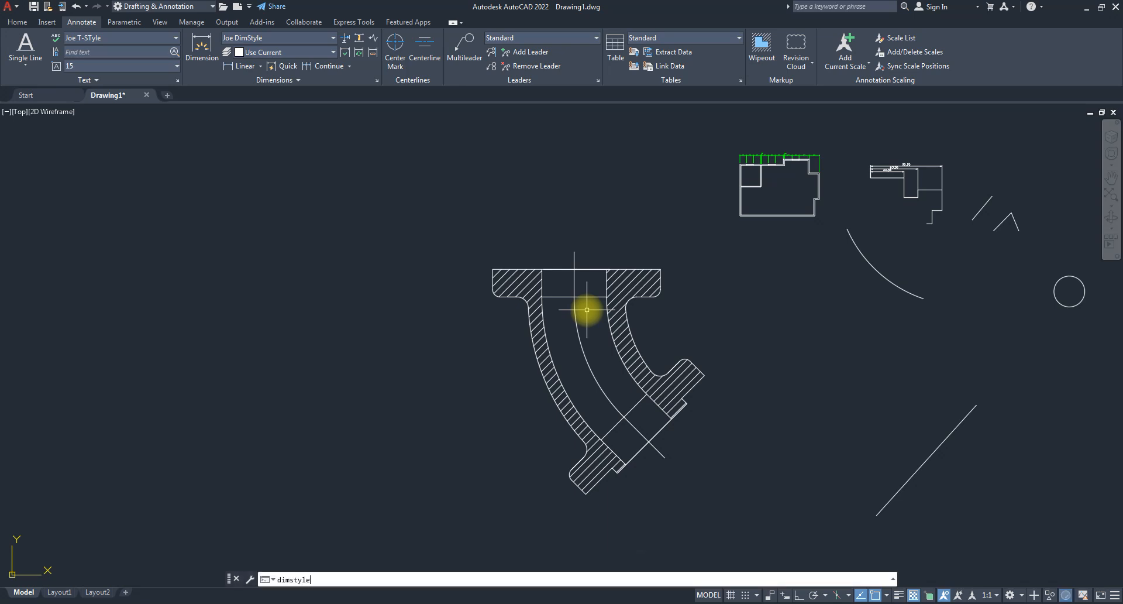
key(Return)
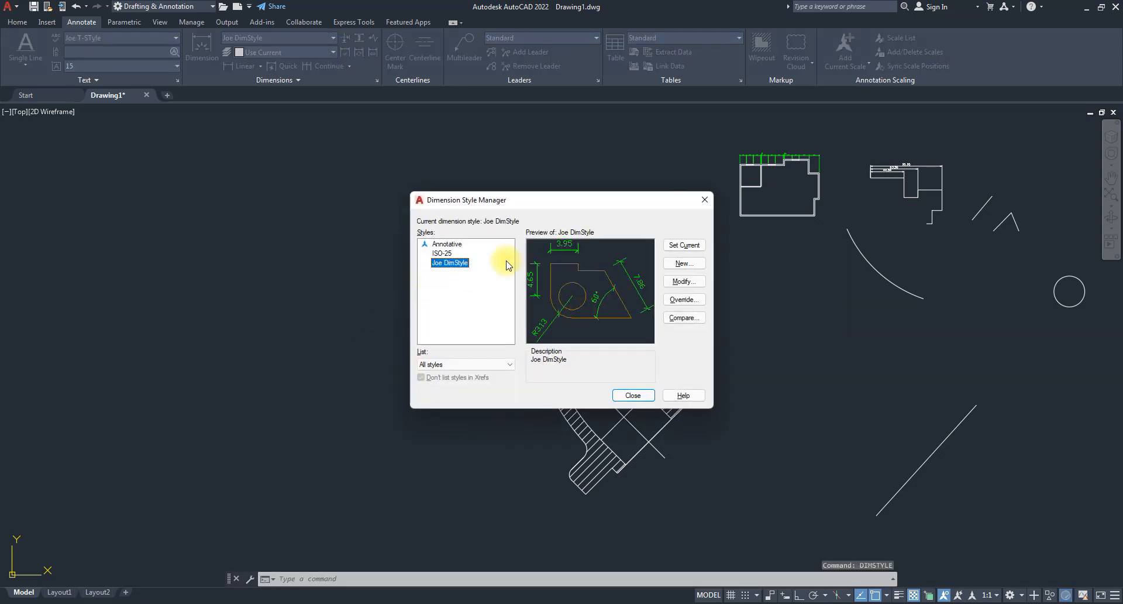
drag(526, 187, 278, 187)
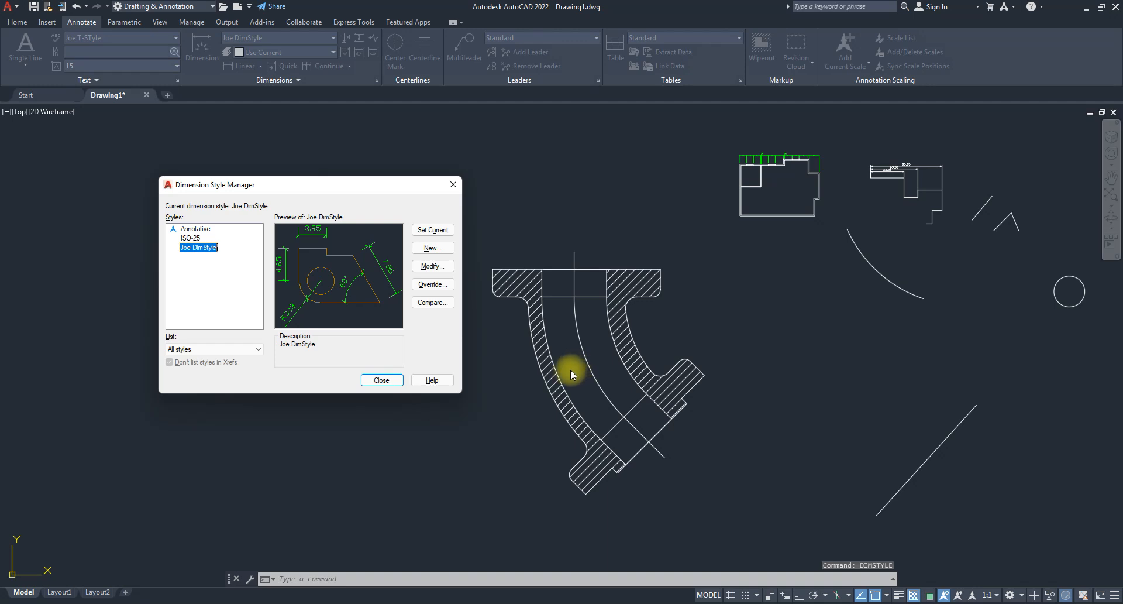
click(453, 185)
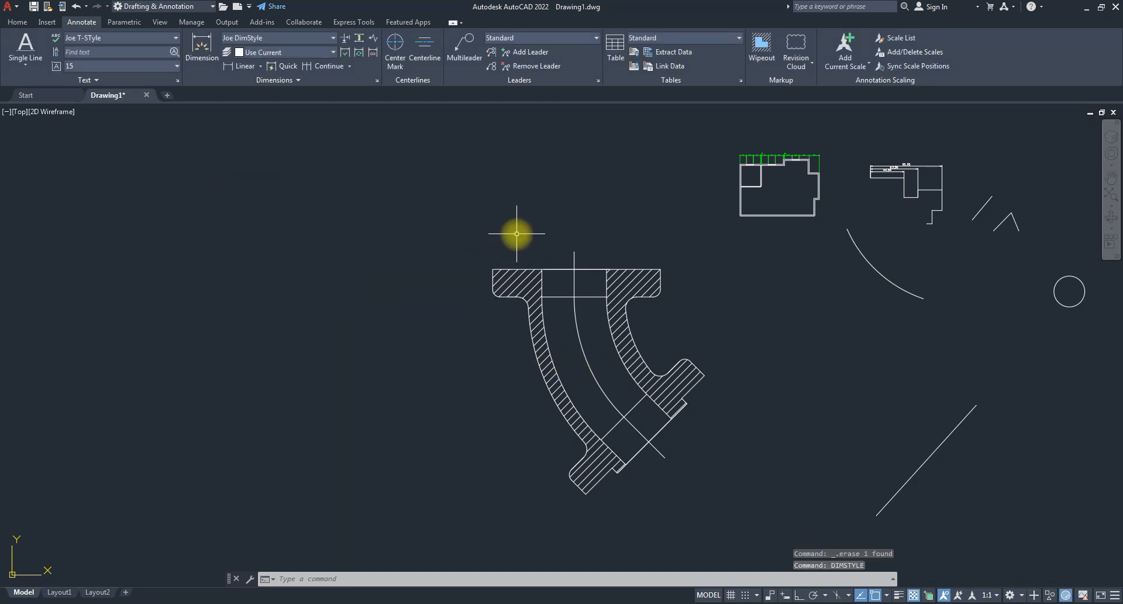
- Gauge a suitable dimension text height above the pipe fitting's upper flange with a temporary vertical line in Ortho mode, and cancel the line
text(1)
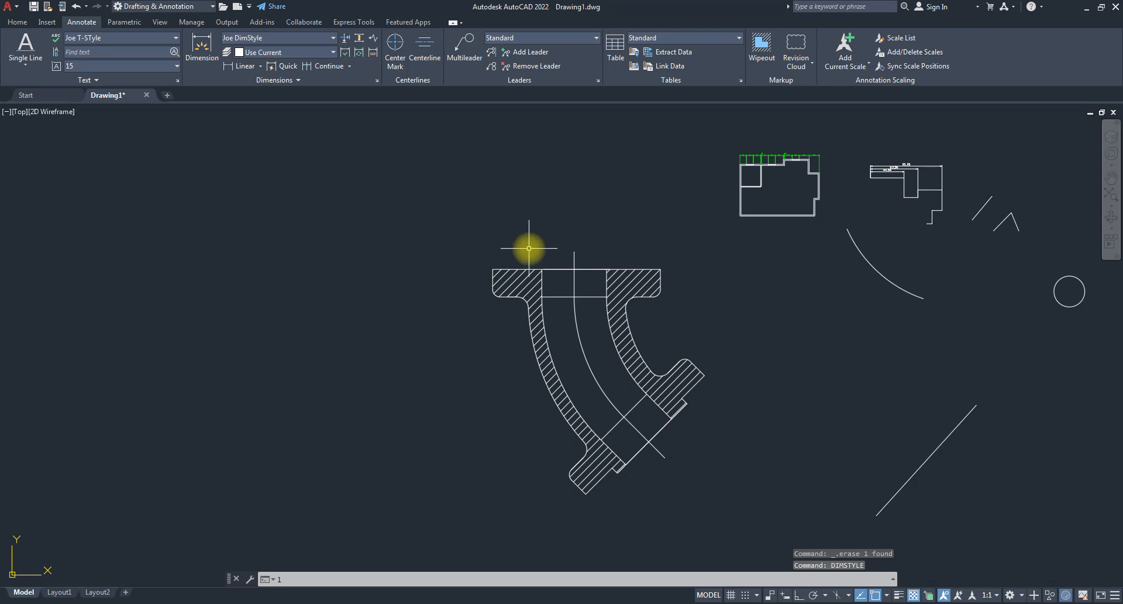
key(Return)
scroll(528, 248, up, 5)
click(528, 242)
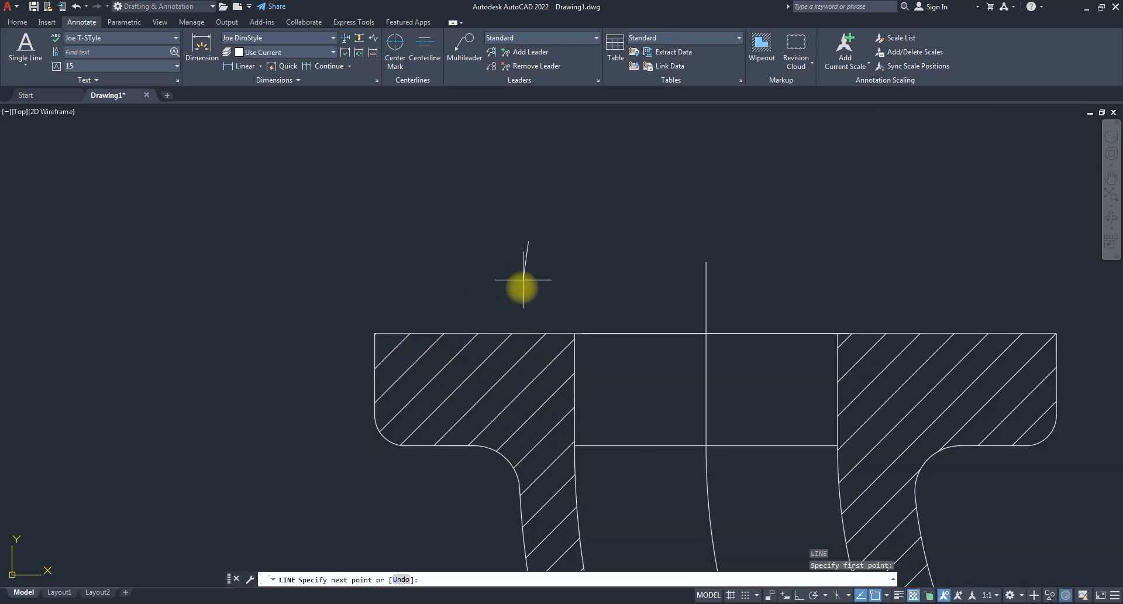
key(F8)
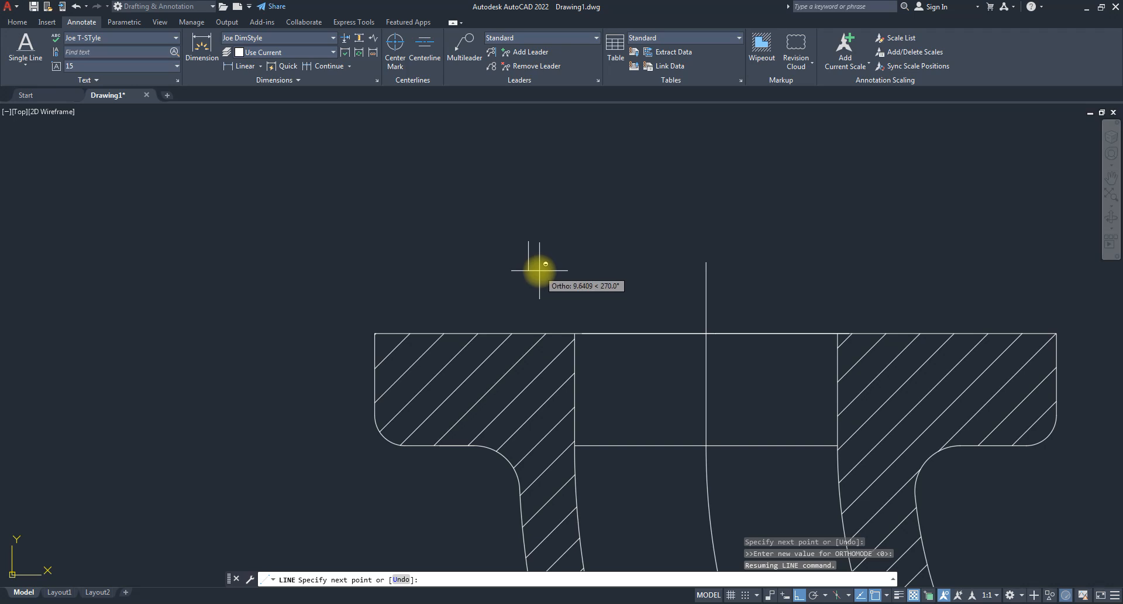
key(Escape)
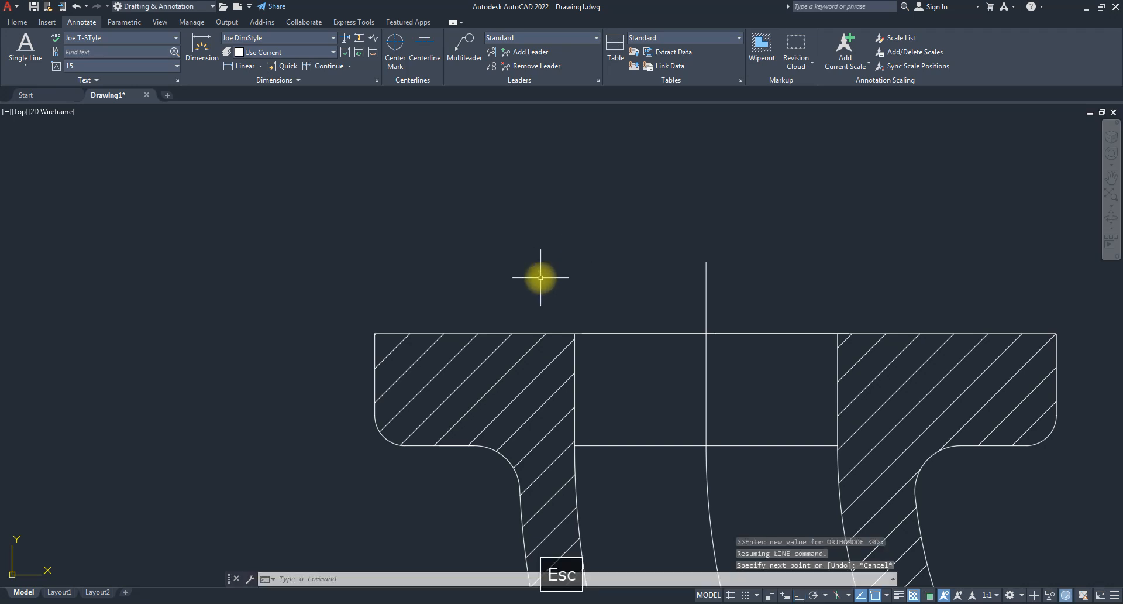
scroll(513, 264, down, 2)
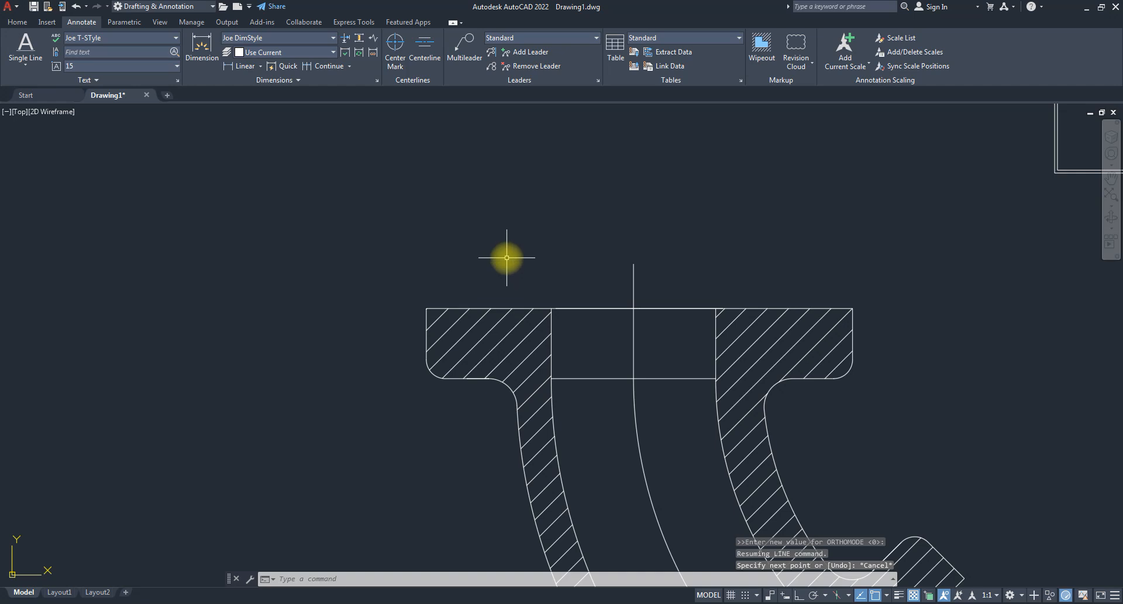
scroll(509, 258, down, 2)
scroll(579, 280, up, 2)
scroll(521, 284, down, 2)
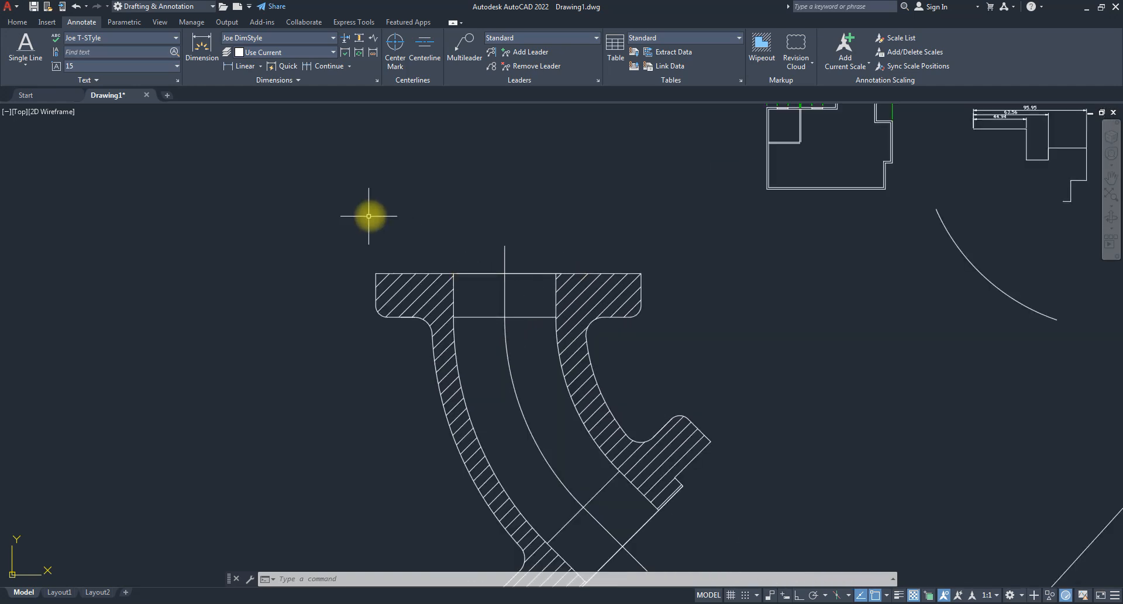
text(dim)
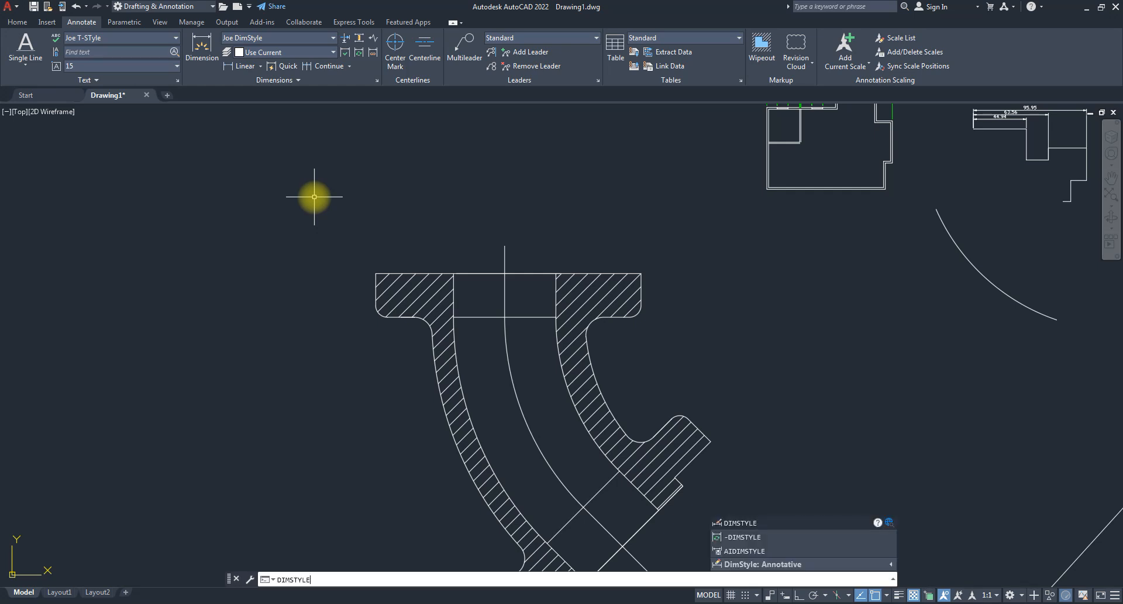
key(Escape)
key(Escape)
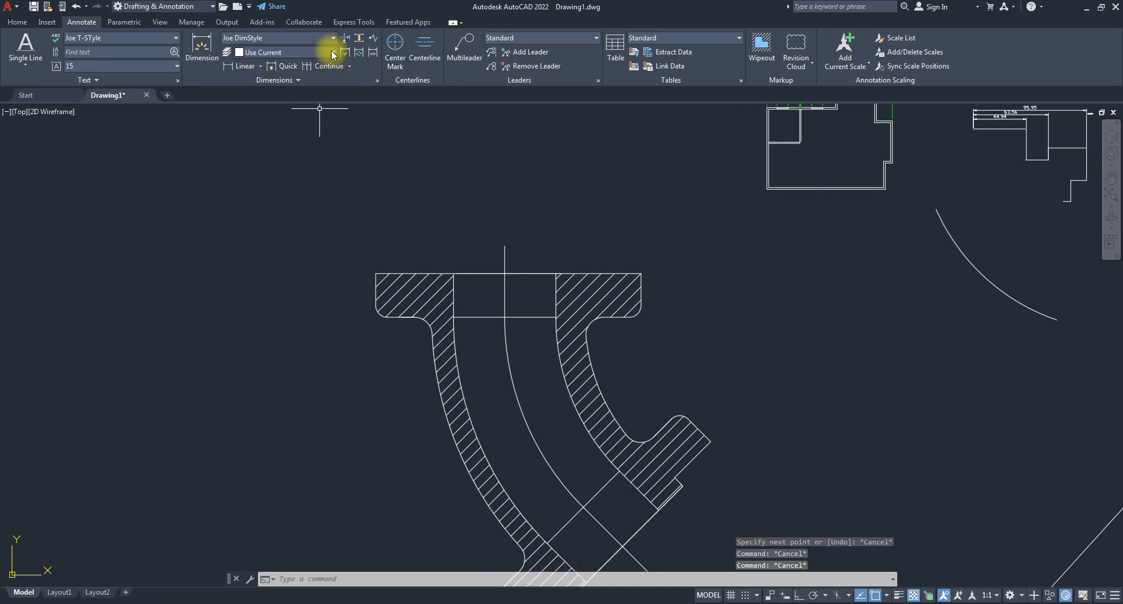
- Create a new dimension style named "Joe DimStyle Big" based on ISO-25 and continue to its settings
click(333, 37)
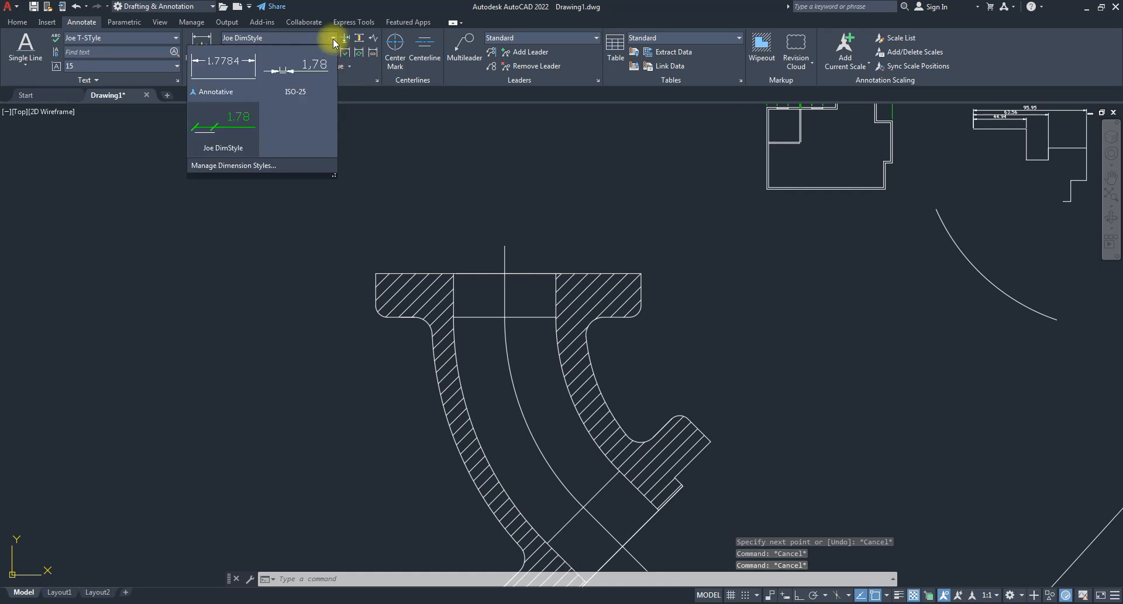
click(239, 166)
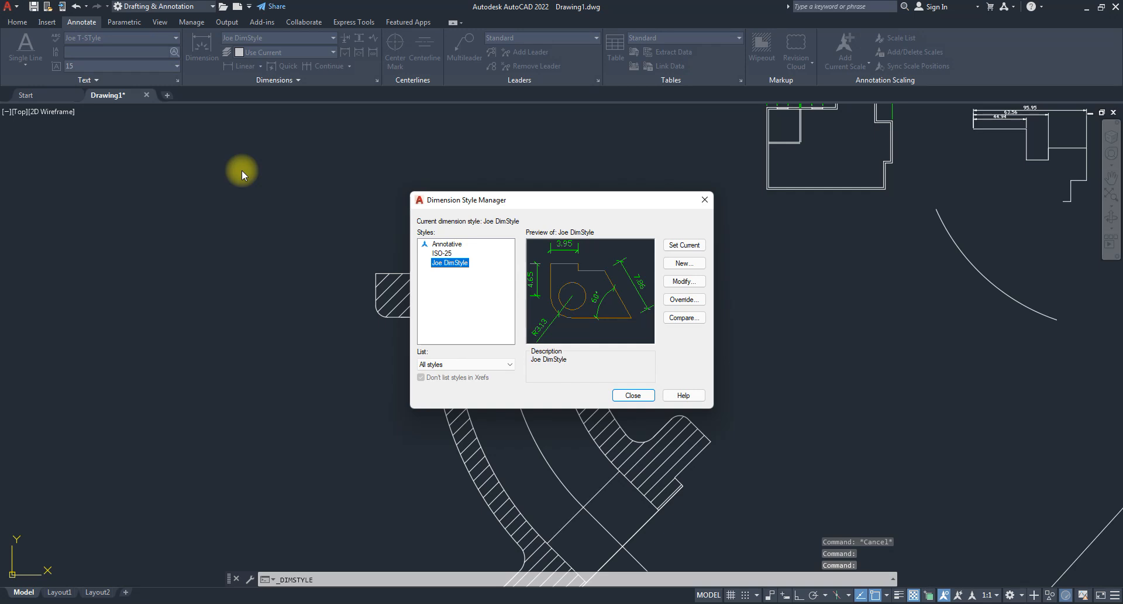
drag(539, 203, 247, 118)
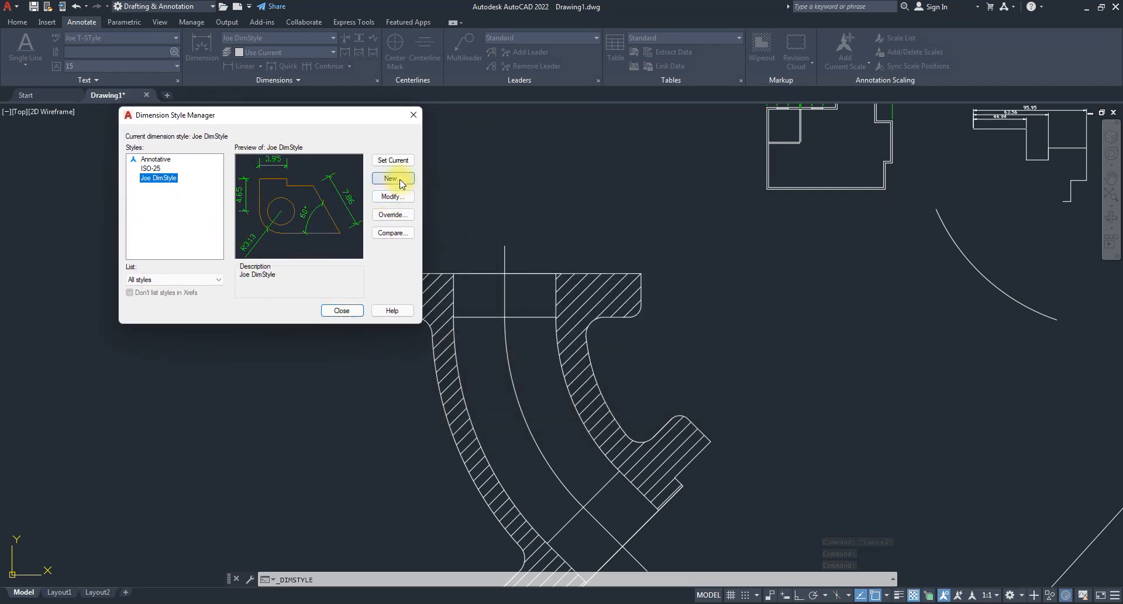
click(400, 182)
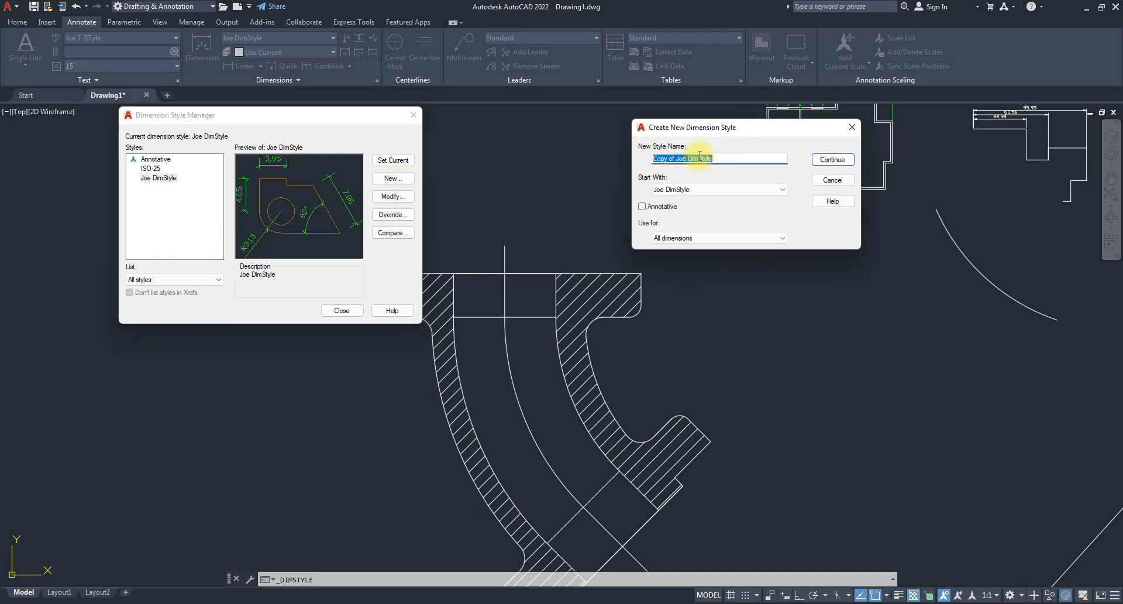
text(Joe DimStyle Big)
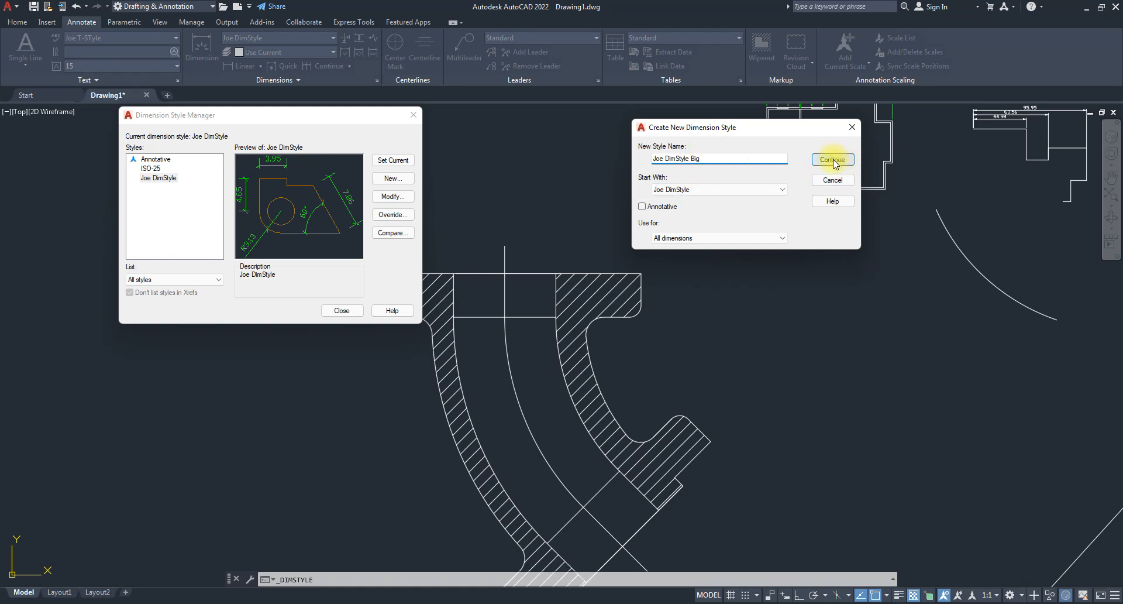
click(682, 189)
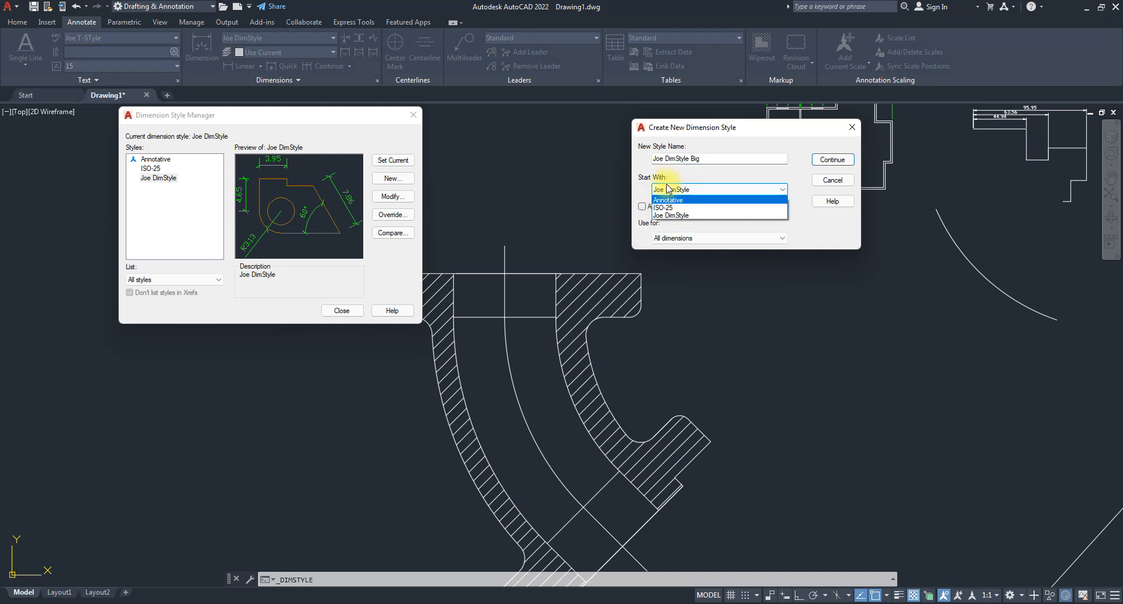
click(670, 205)
click(833, 160)
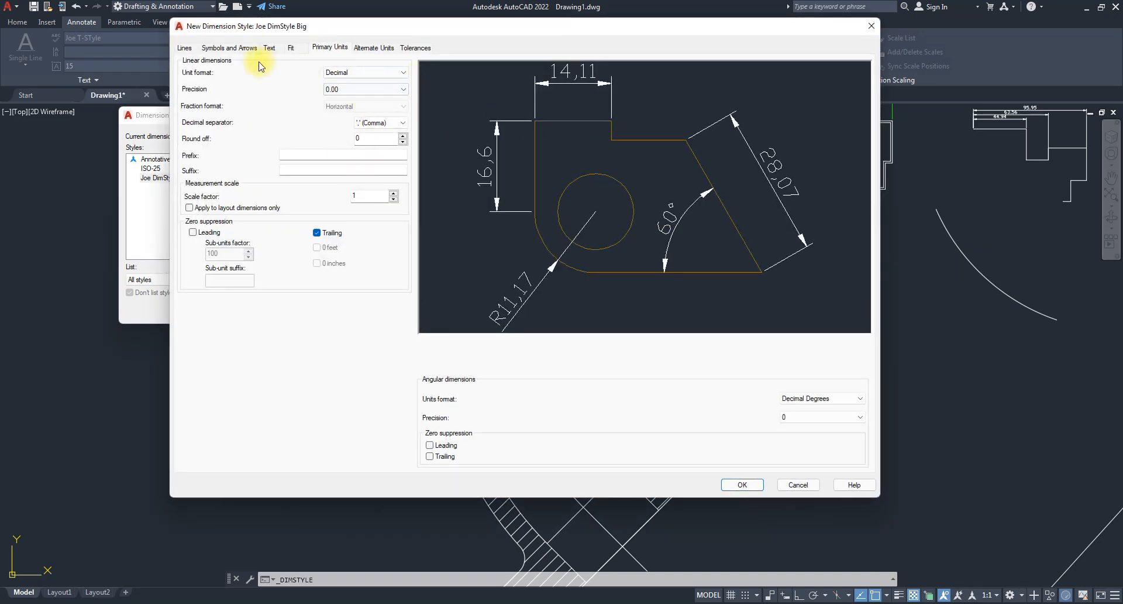
- Set the new dimension style's text height to 10
click(185, 48)
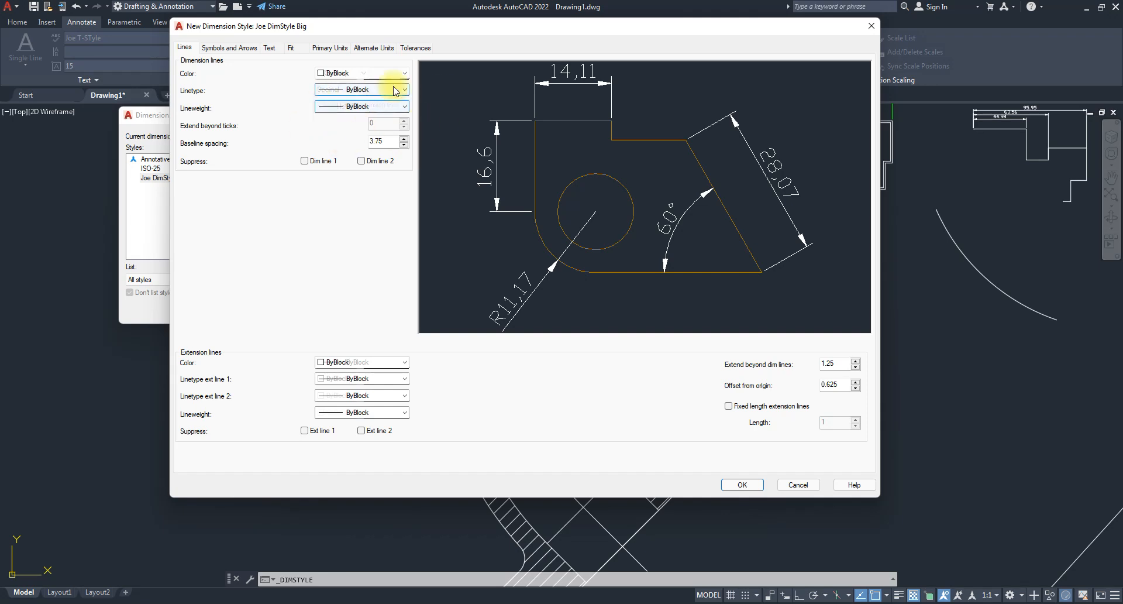
click(271, 48)
double_click(376, 131)
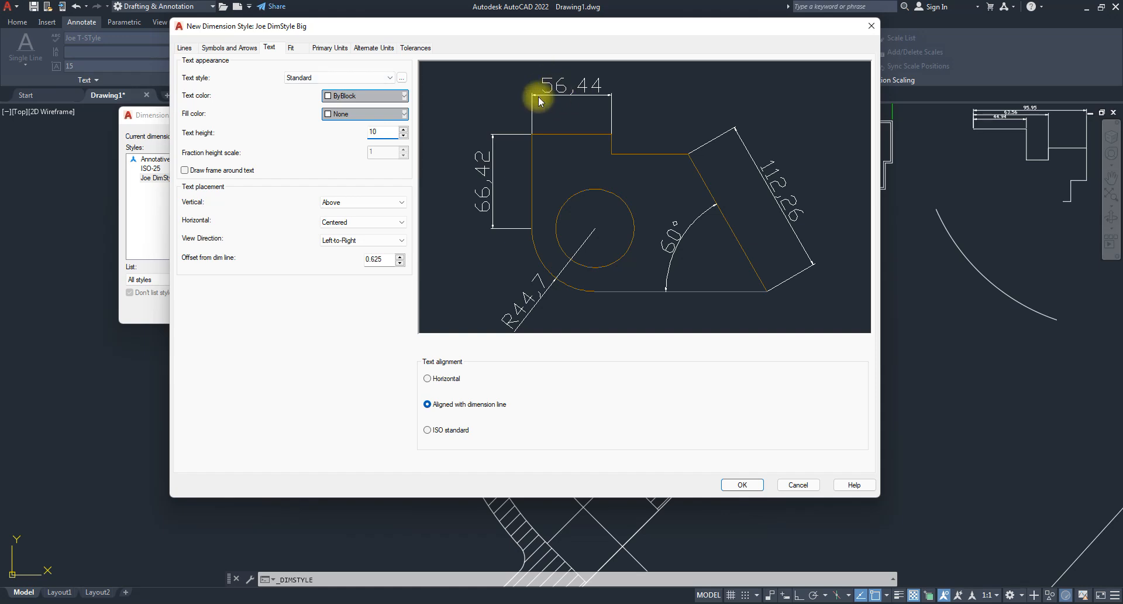
- Set the new dimension style's arrow size to 10, keeping the closed filled arrowheads
click(219, 48)
double_click(195, 165)
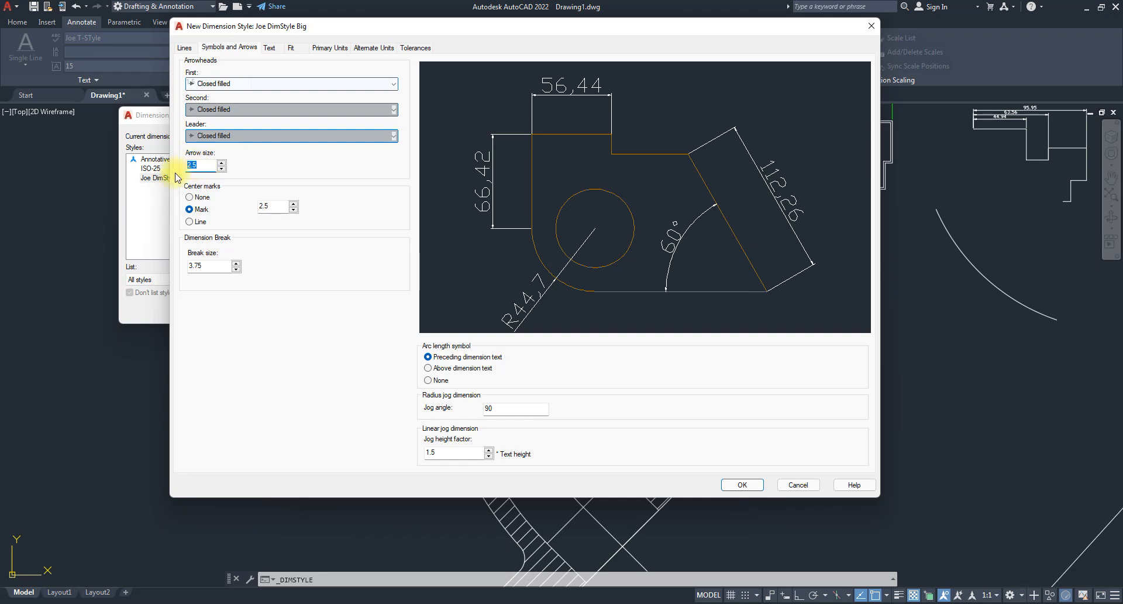
text(8)
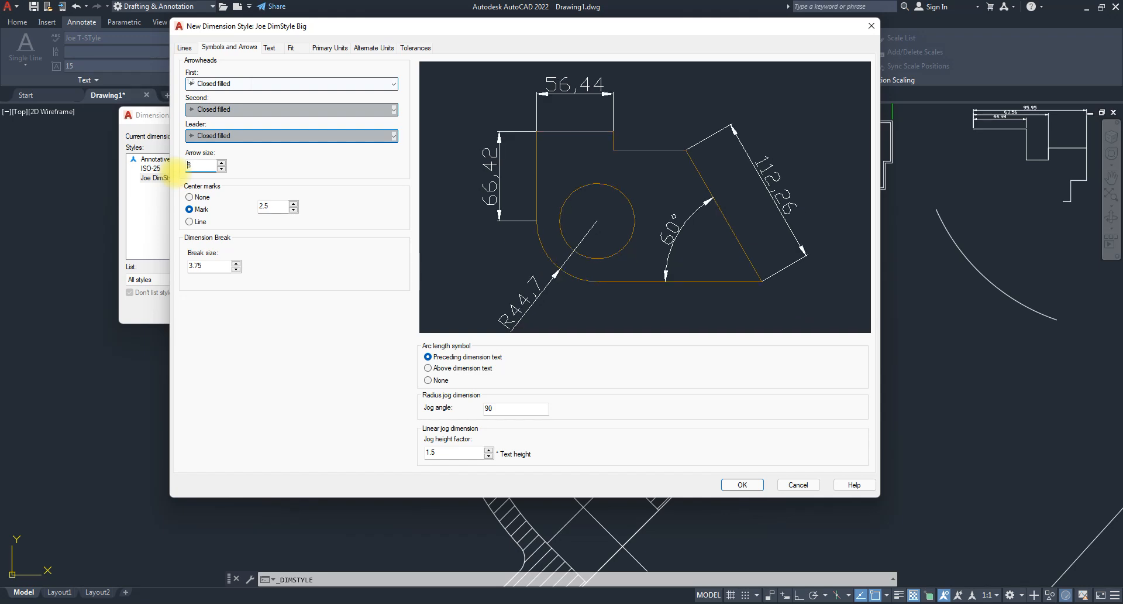
double_click(193, 164)
text(10)
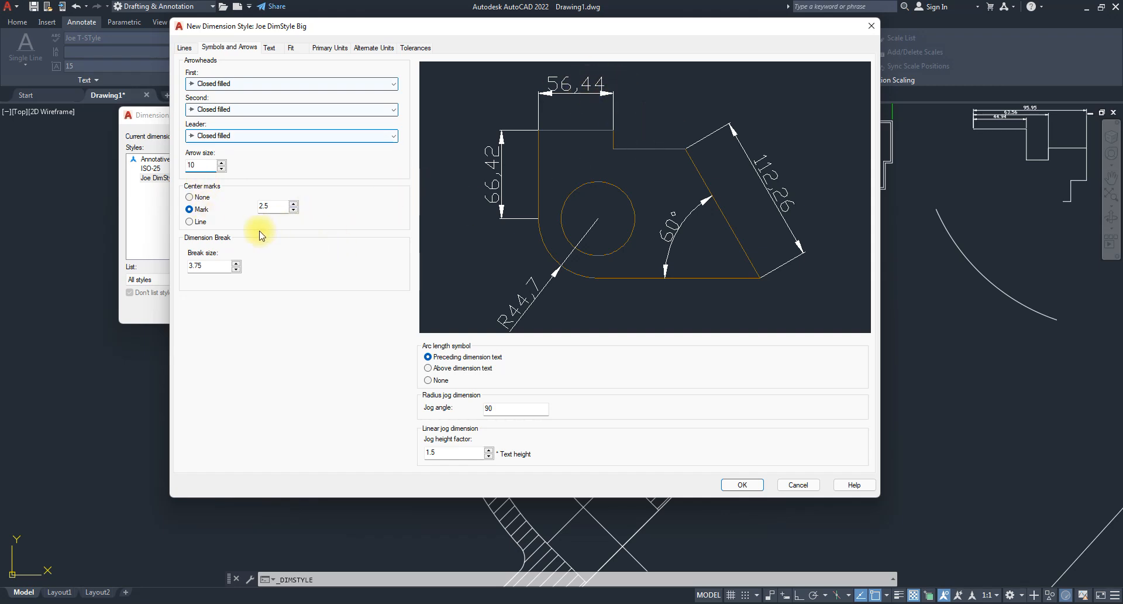
- Set the style's extension lines to extend 3 beyond the dimension lines and to start 12 away from the origin points
click(185, 48)
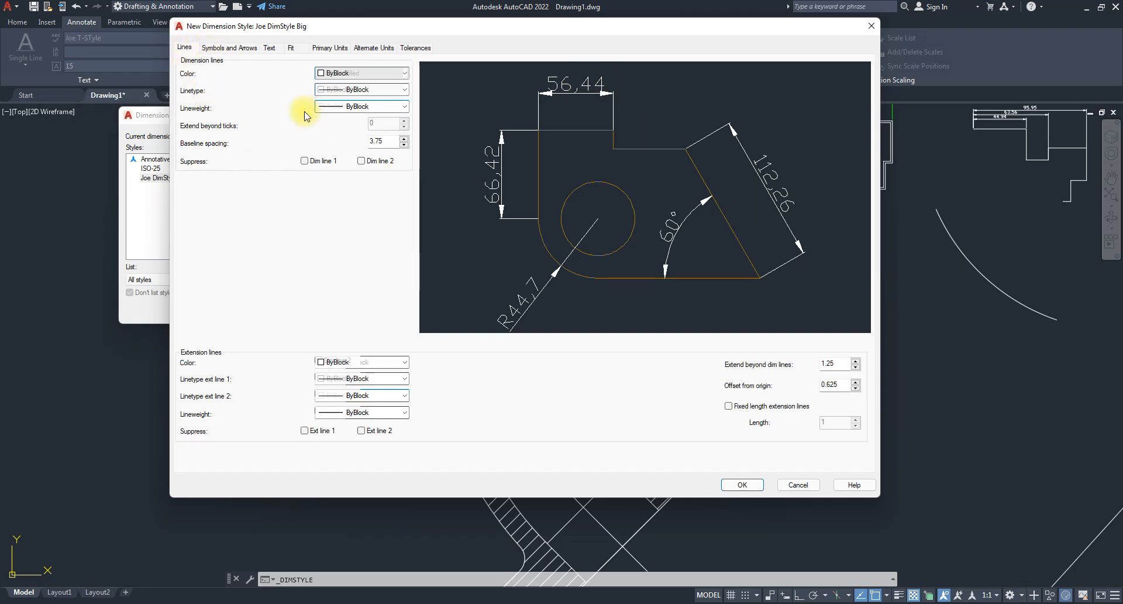
double_click(839, 388)
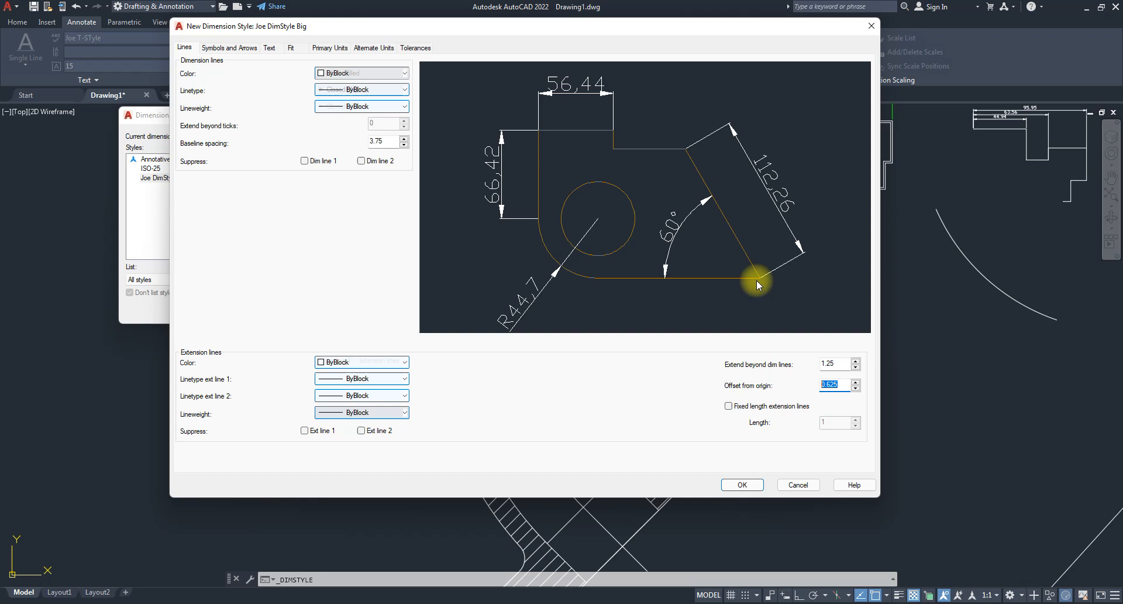
click(835, 364)
key(Tab)
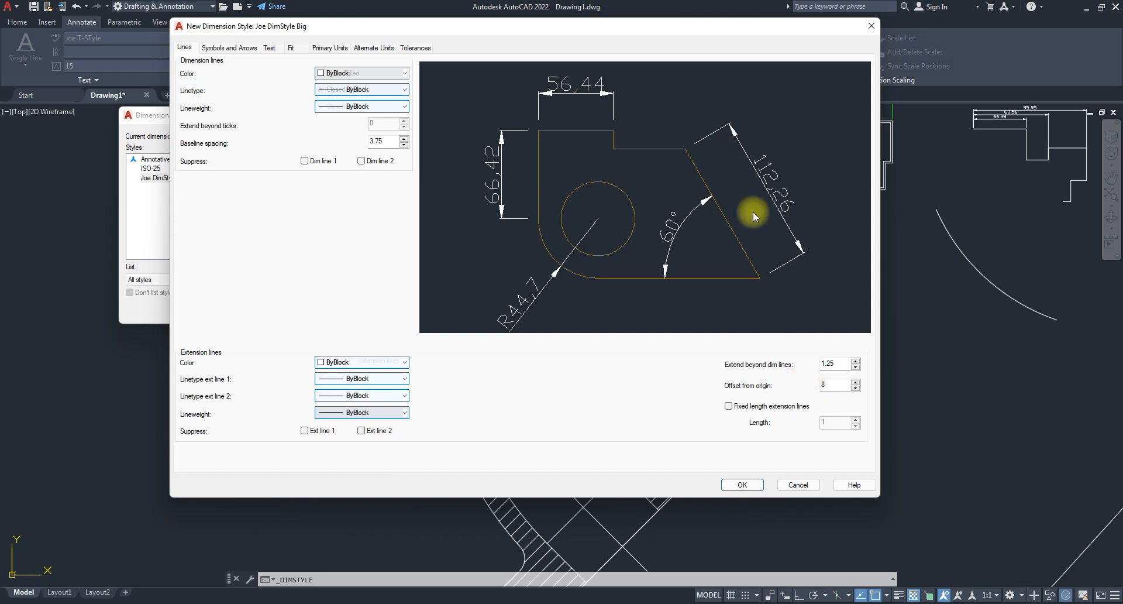
double_click(827, 362)
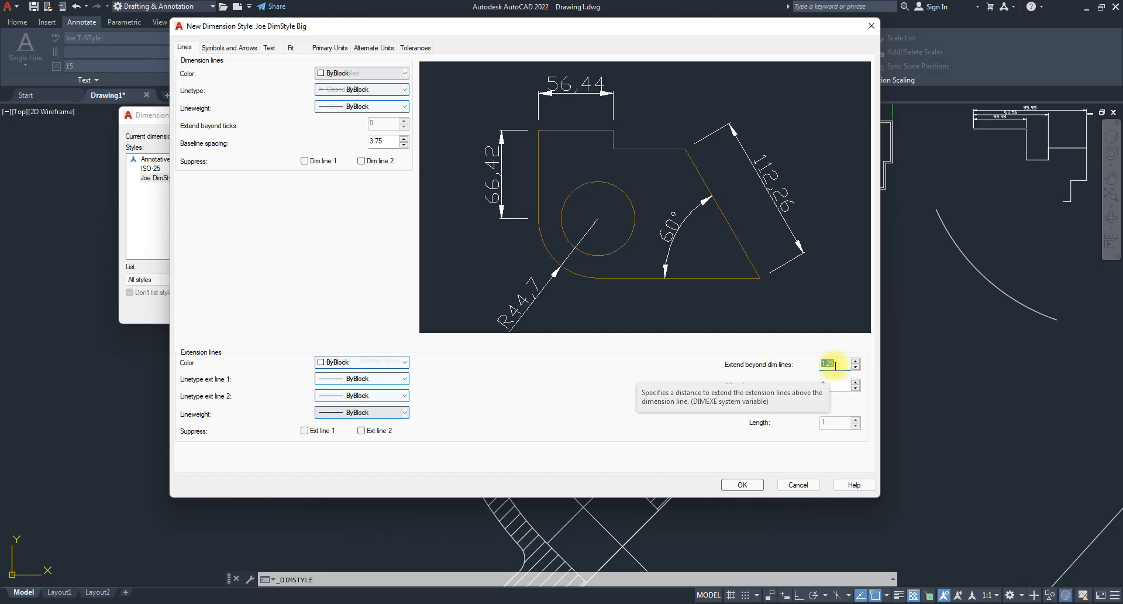
text(3)
key(Tab)
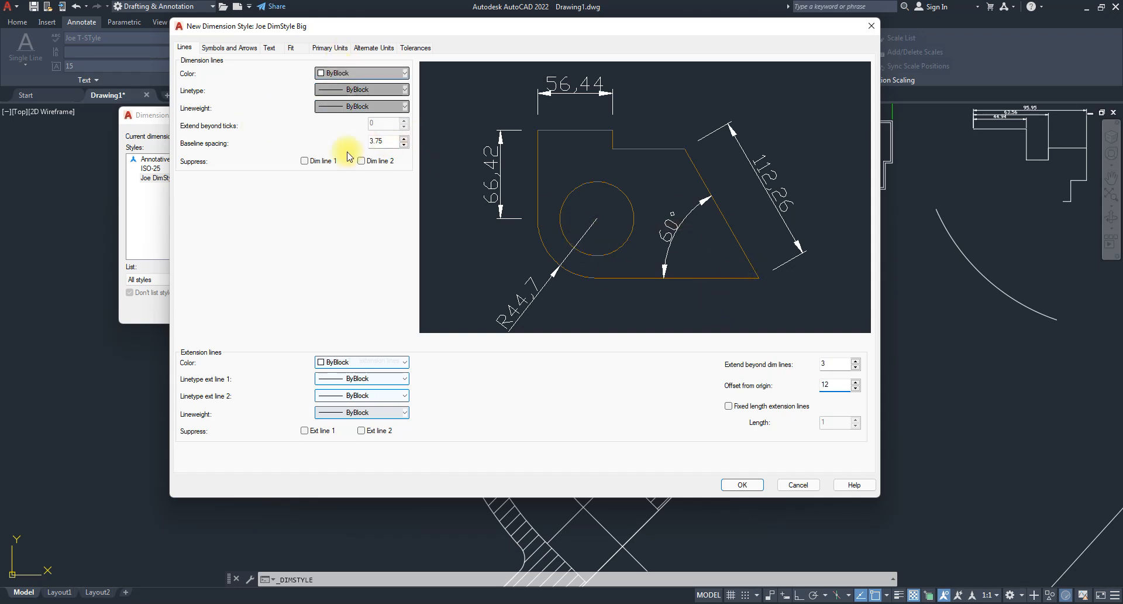
- Set the decimal separator for the style's linear dimensions to Period and return to its text settings
click(269, 47)
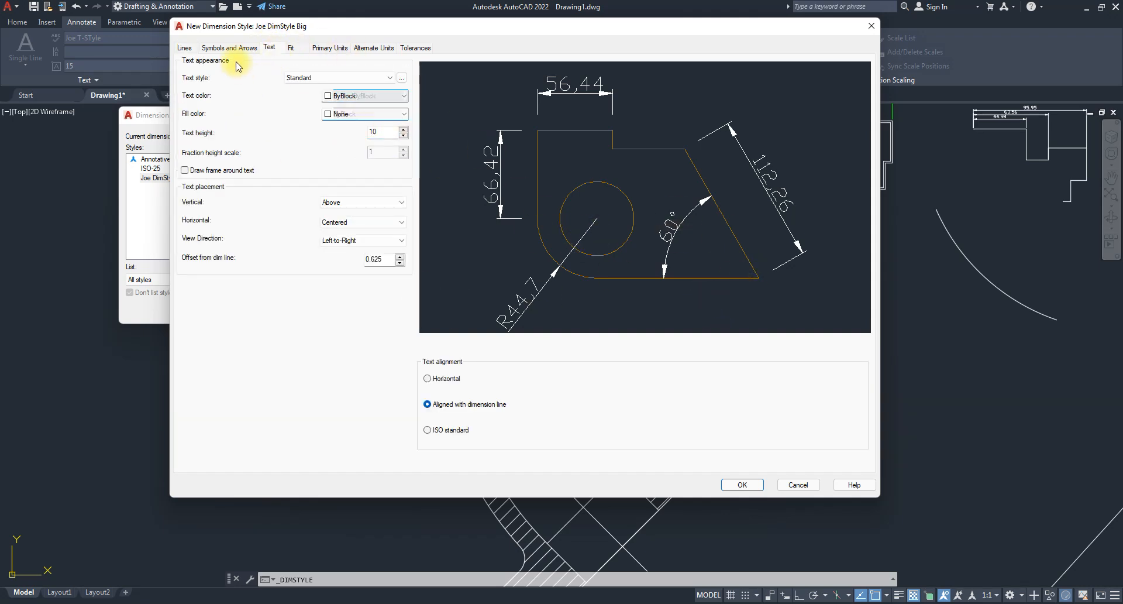
click(235, 49)
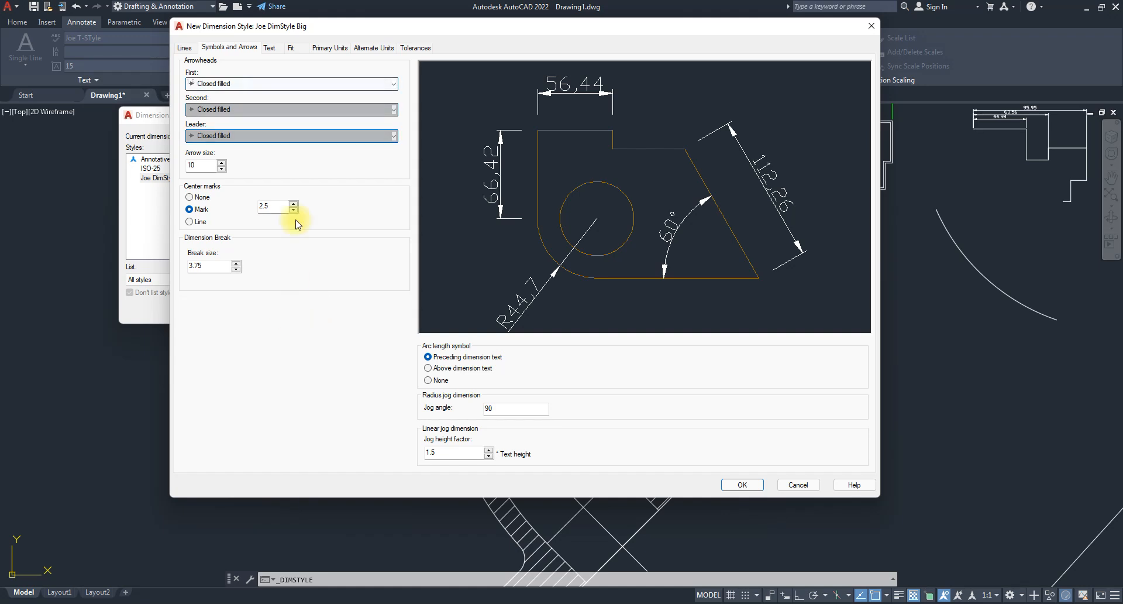
click(291, 47)
click(330, 47)
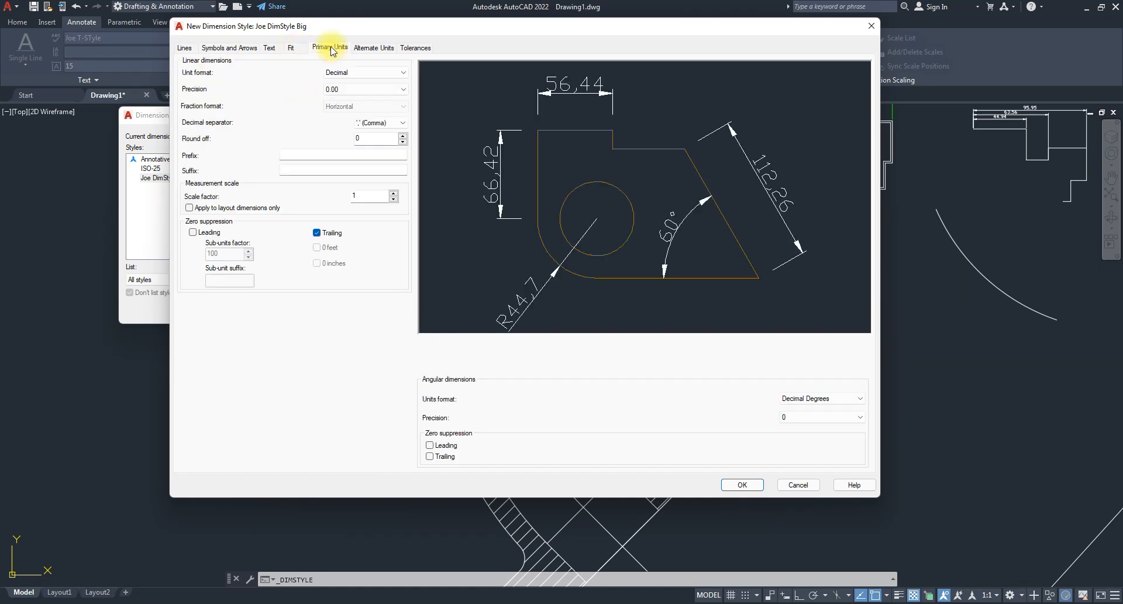
click(381, 122)
click(377, 133)
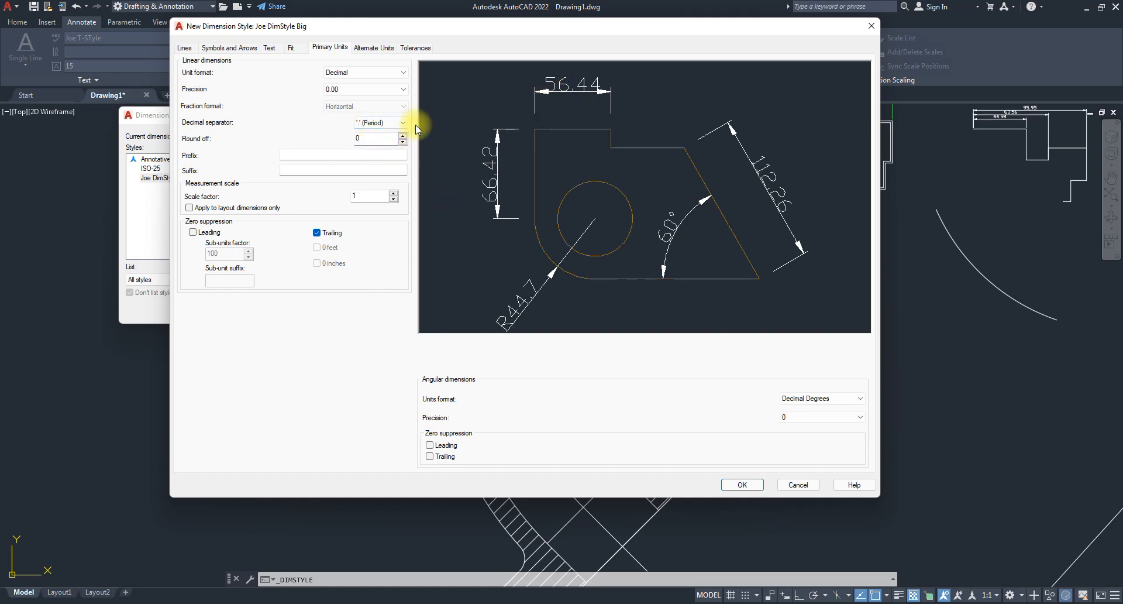
click(373, 48)
click(291, 48)
click(269, 47)
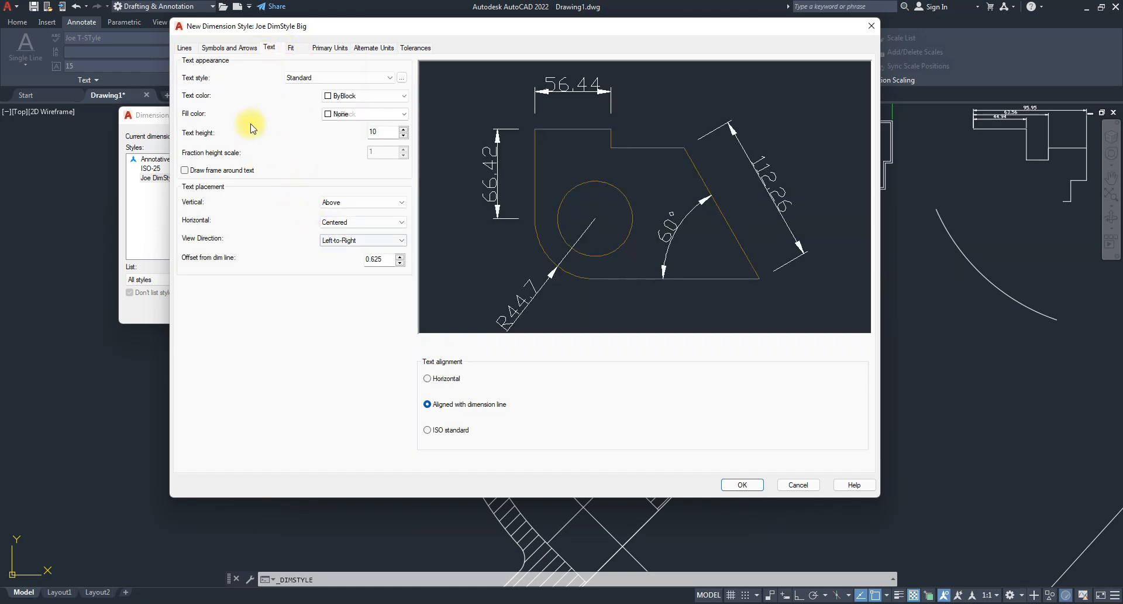
- Try the custom serif text style for the new dimension style's text, and switch back to the Standard text style
drag(437, 22, 489, 145)
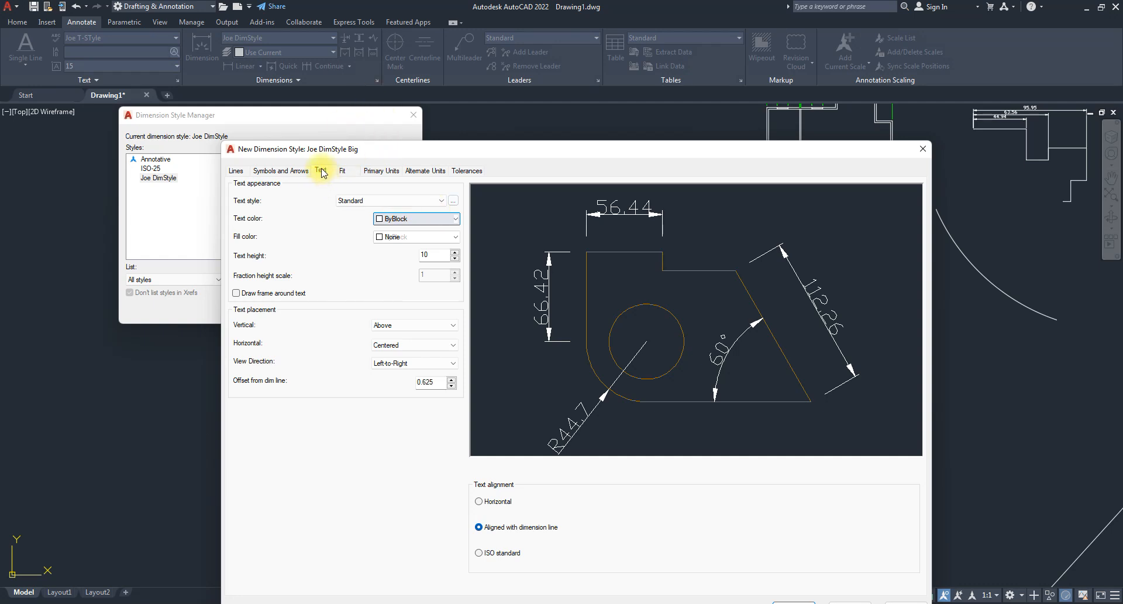
double_click(438, 256)
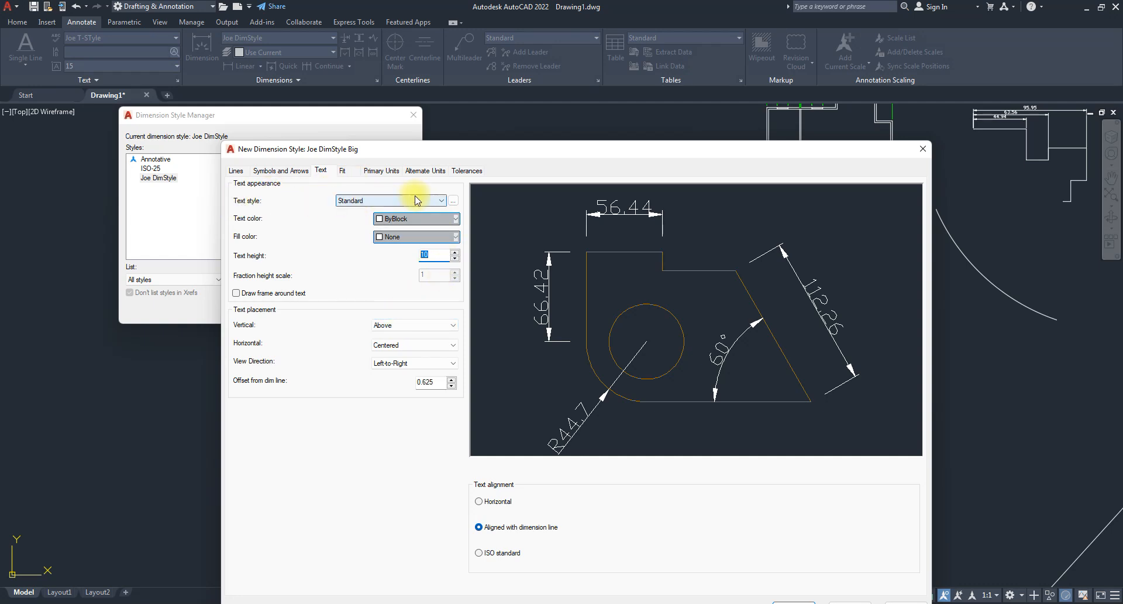
click(440, 200)
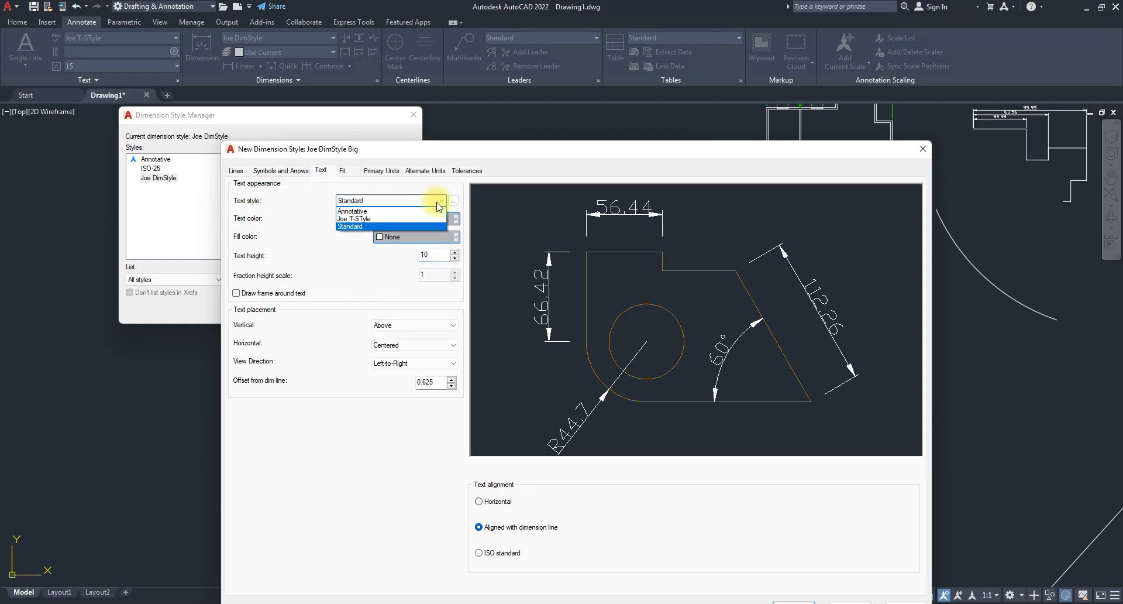
click(361, 218)
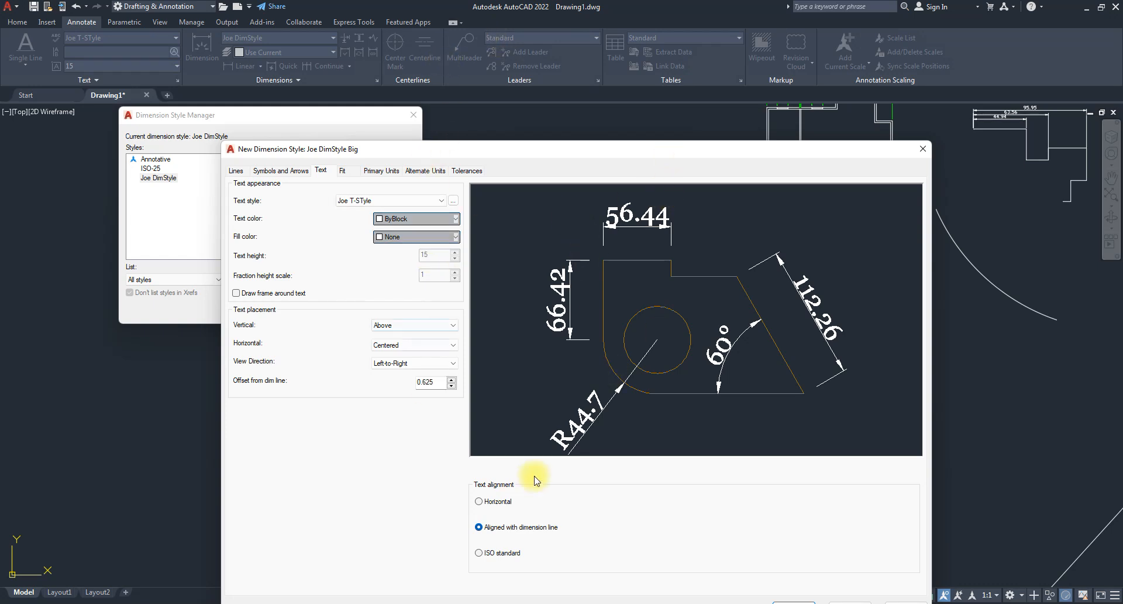
drag(623, 131, 597, 30)
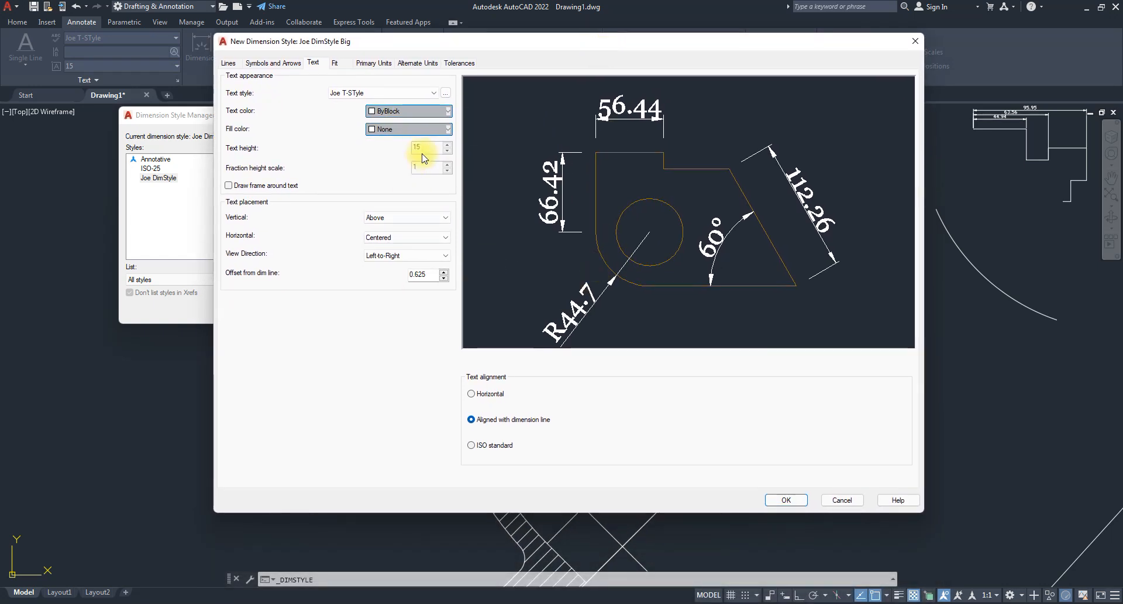
click(383, 93)
click(362, 119)
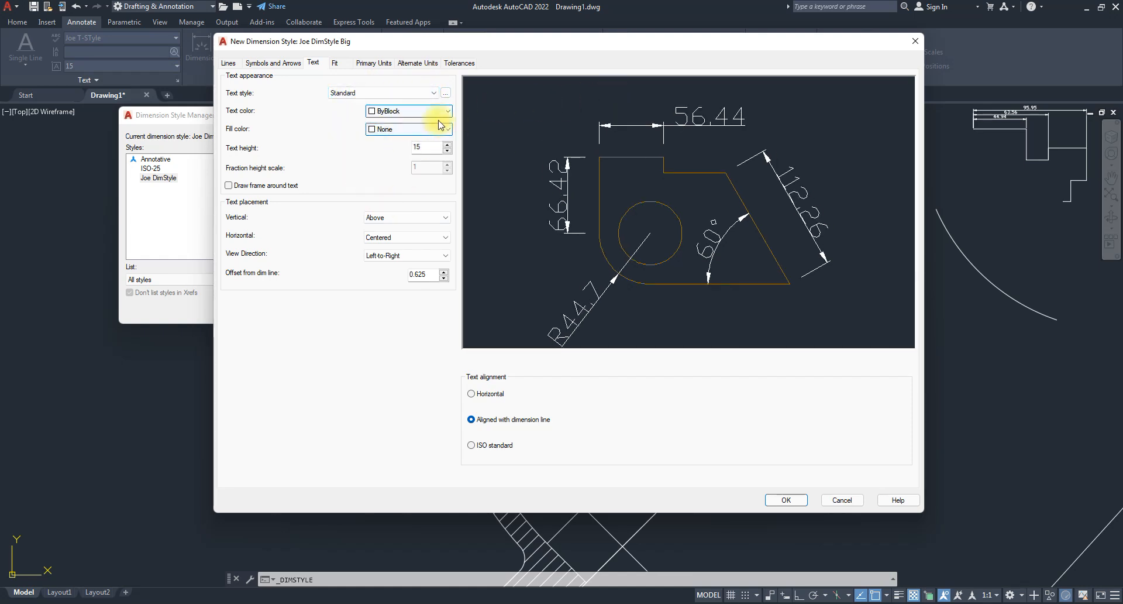
- Set the new dimension style's text height to 9, save the style and close the Dimension Style Manager
double_click(429, 146)
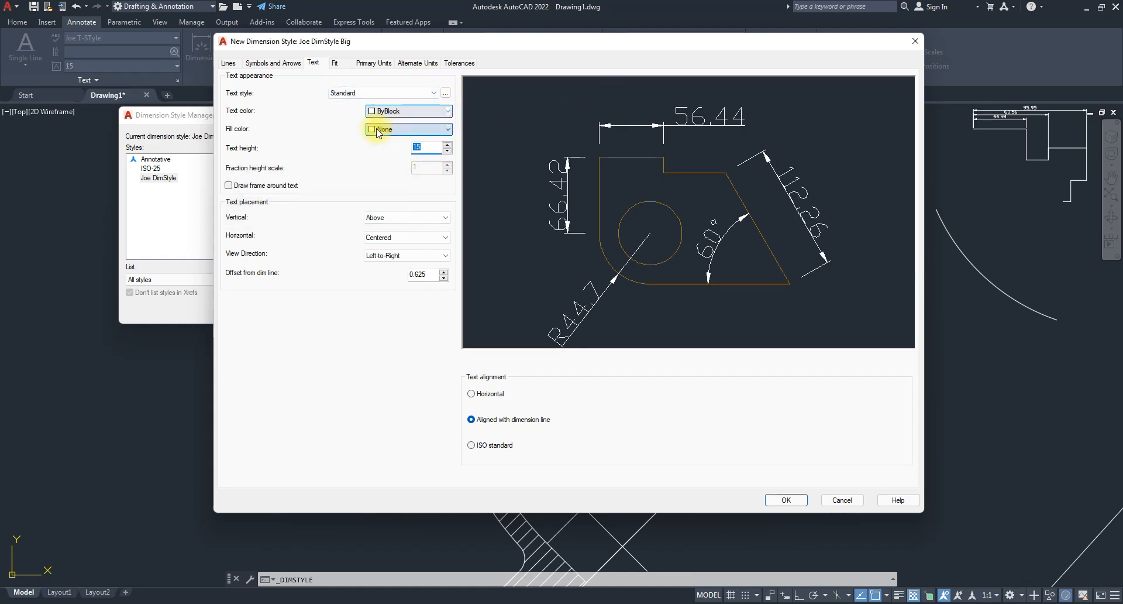
text(9)
click(421, 274)
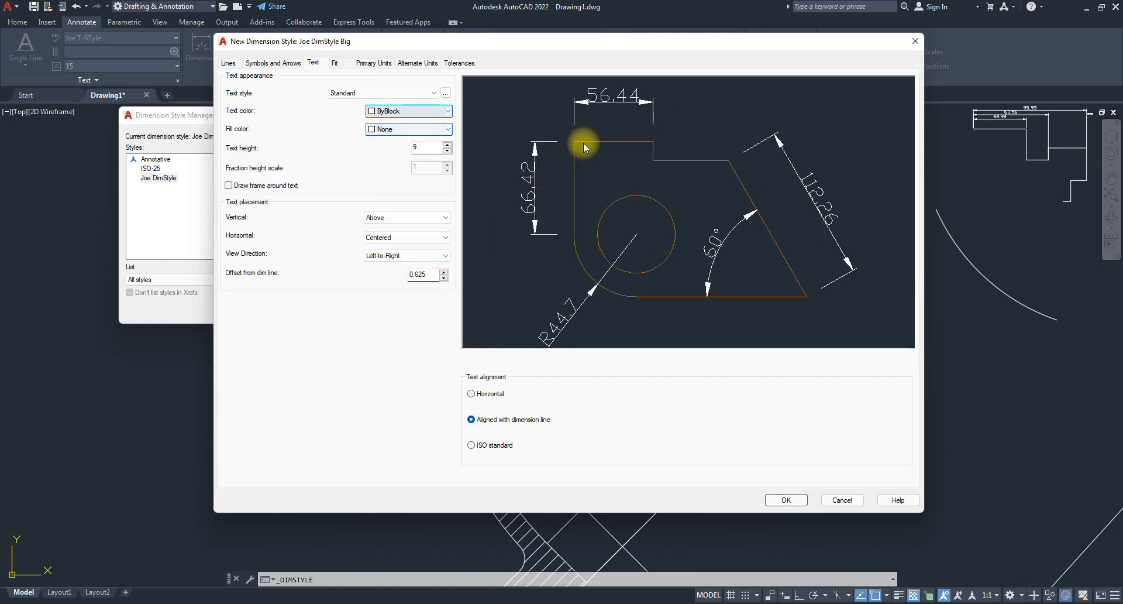
click(270, 62)
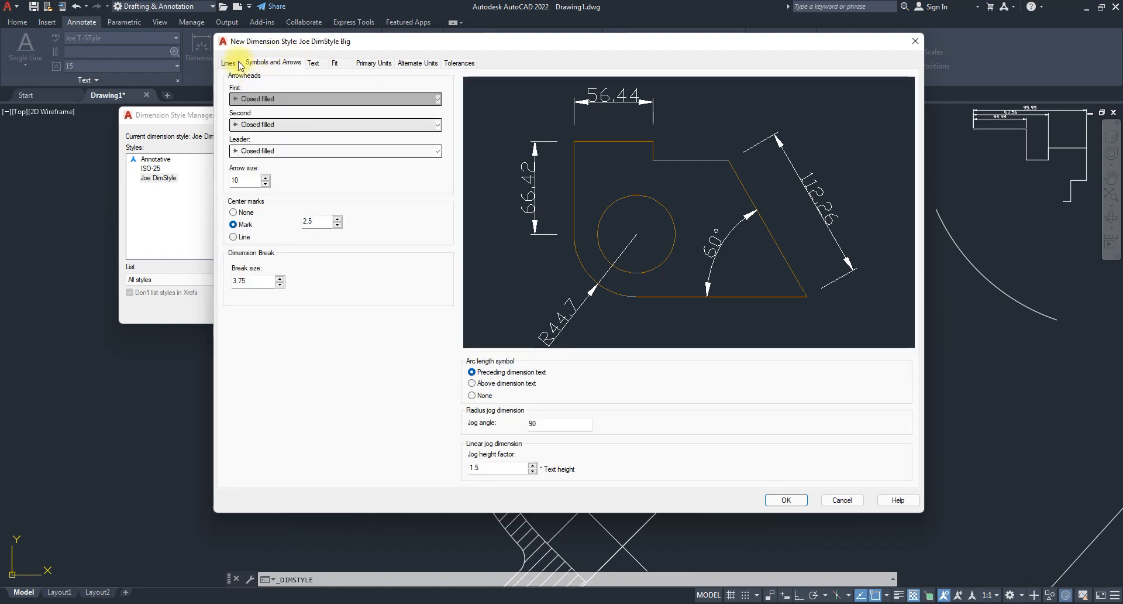
click(230, 63)
click(786, 499)
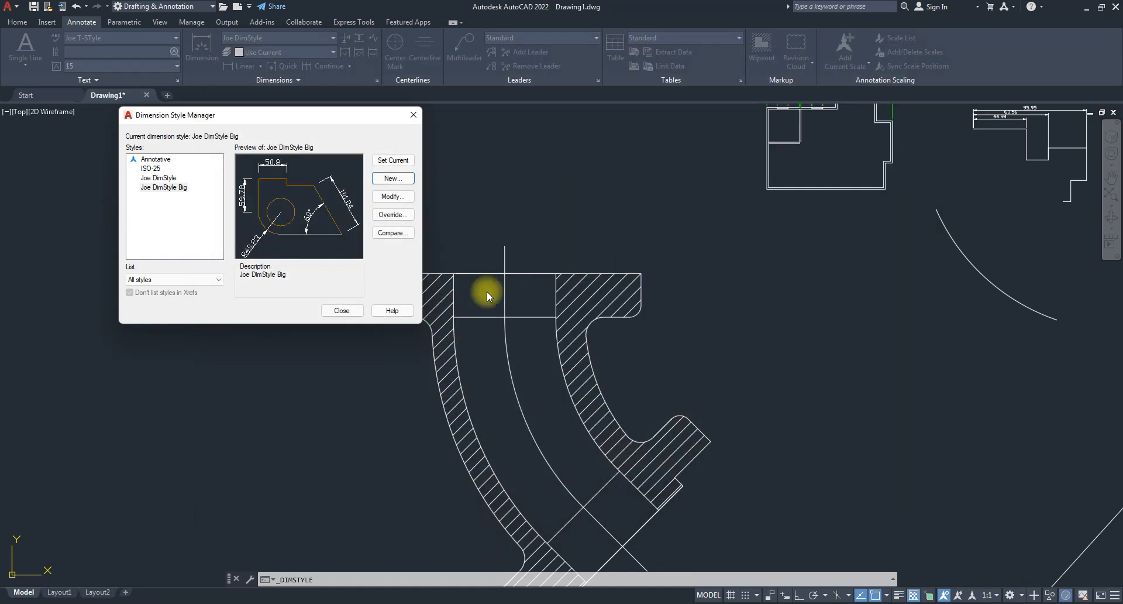
click(345, 309)
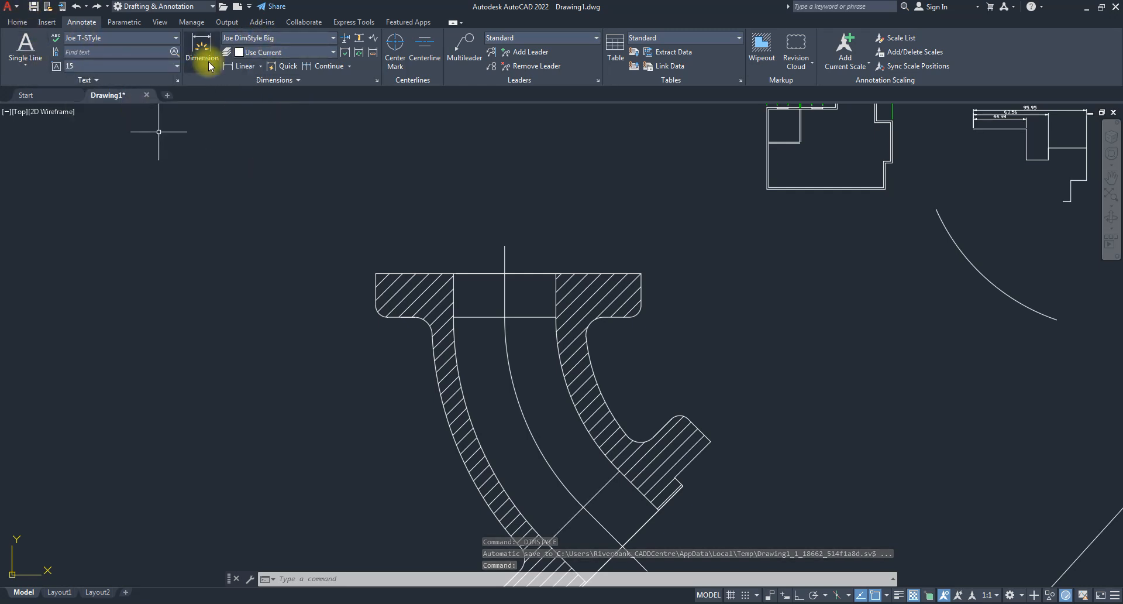
- Add a horizontal linear dimension across the full width of the pipe fitting's upper flange, placing it just above the flange
click(244, 66)
click(376, 273)
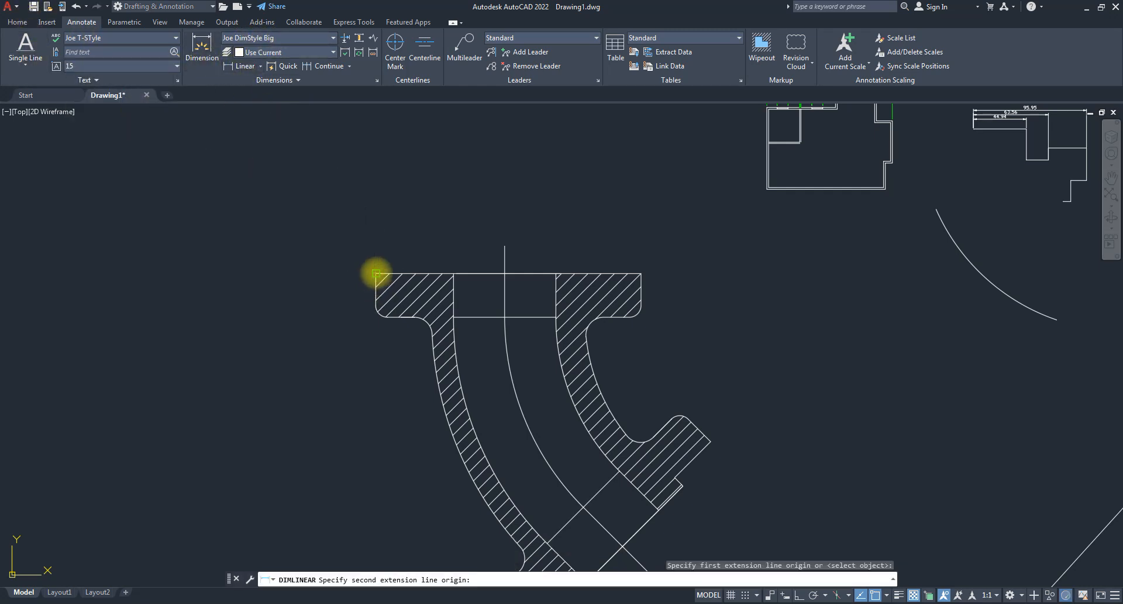
click(644, 273)
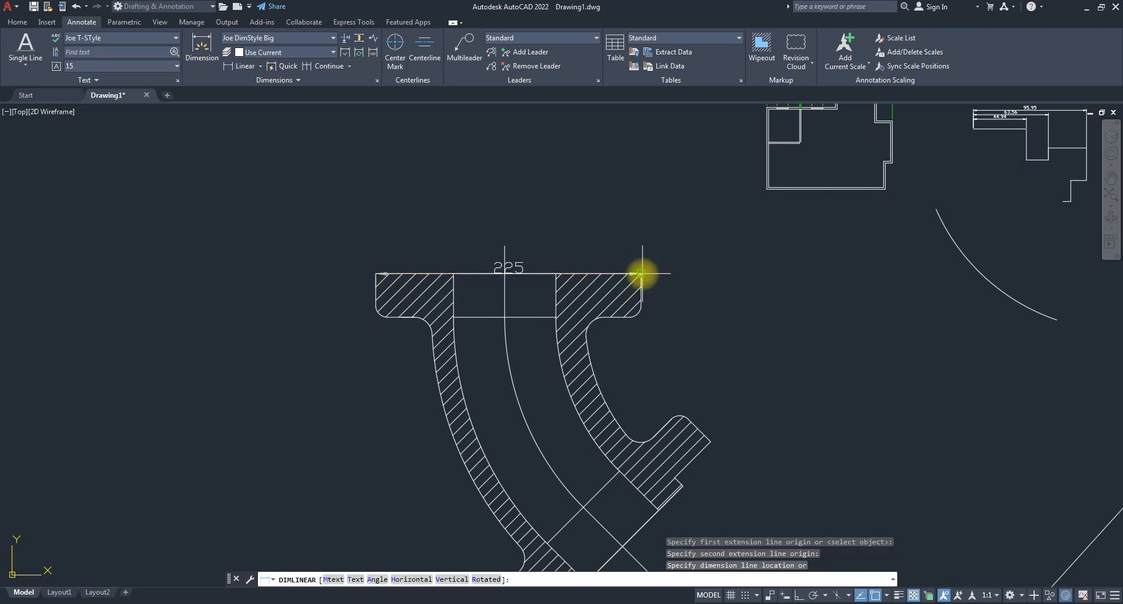
click(592, 240)
scroll(594, 249, down, 2)
scroll(659, 238, up, 3)
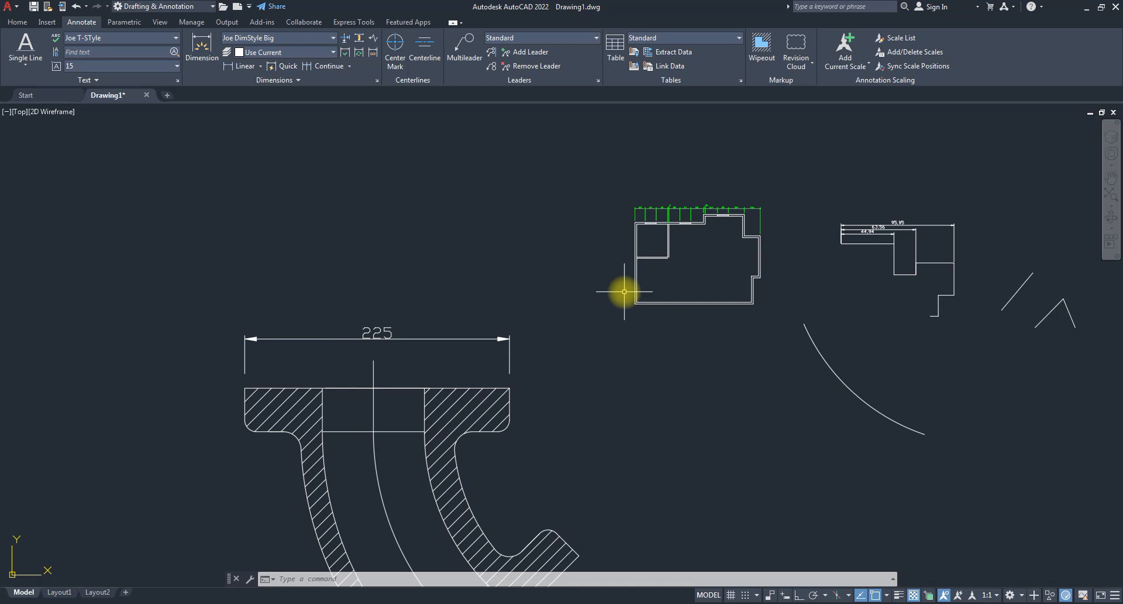
scroll(577, 282, down, 4)
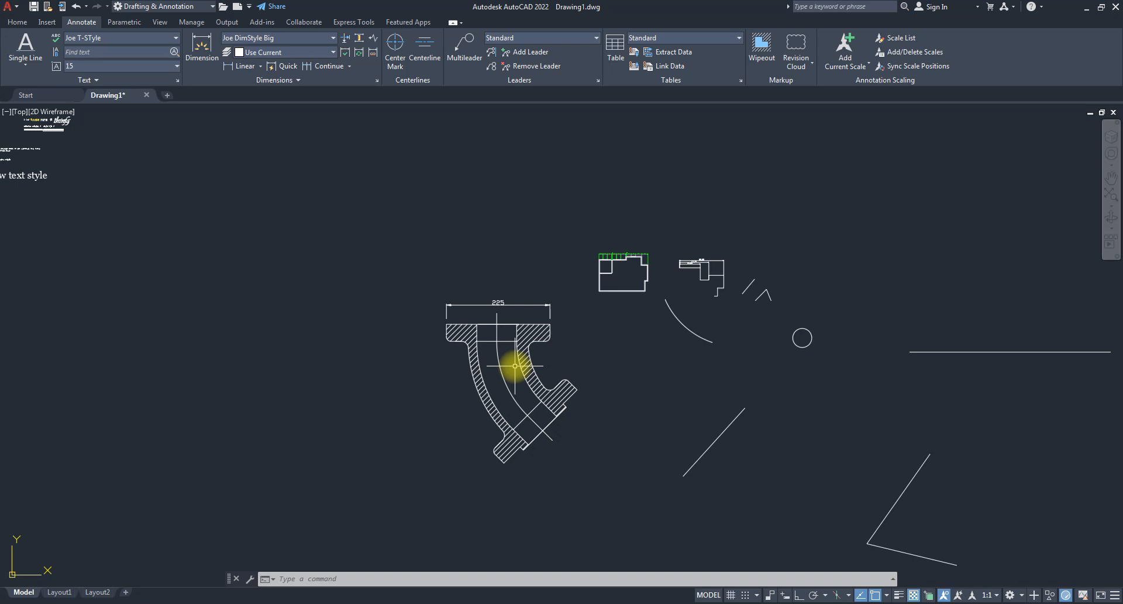
scroll(454, 318, up, 5)
scroll(476, 279, down, 5)
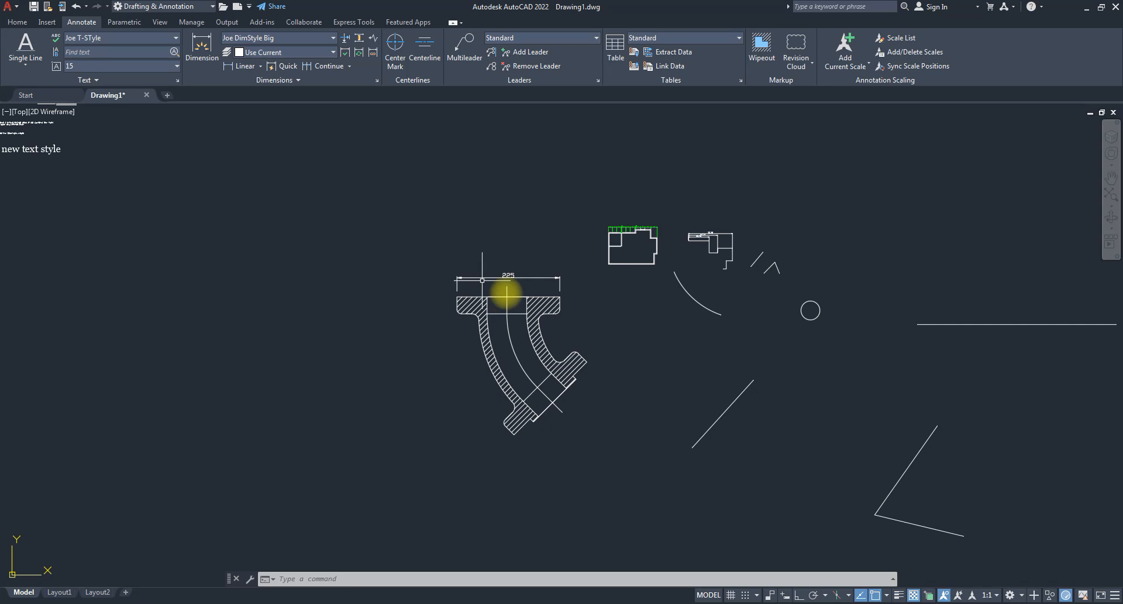
scroll(545, 295, up, 5)
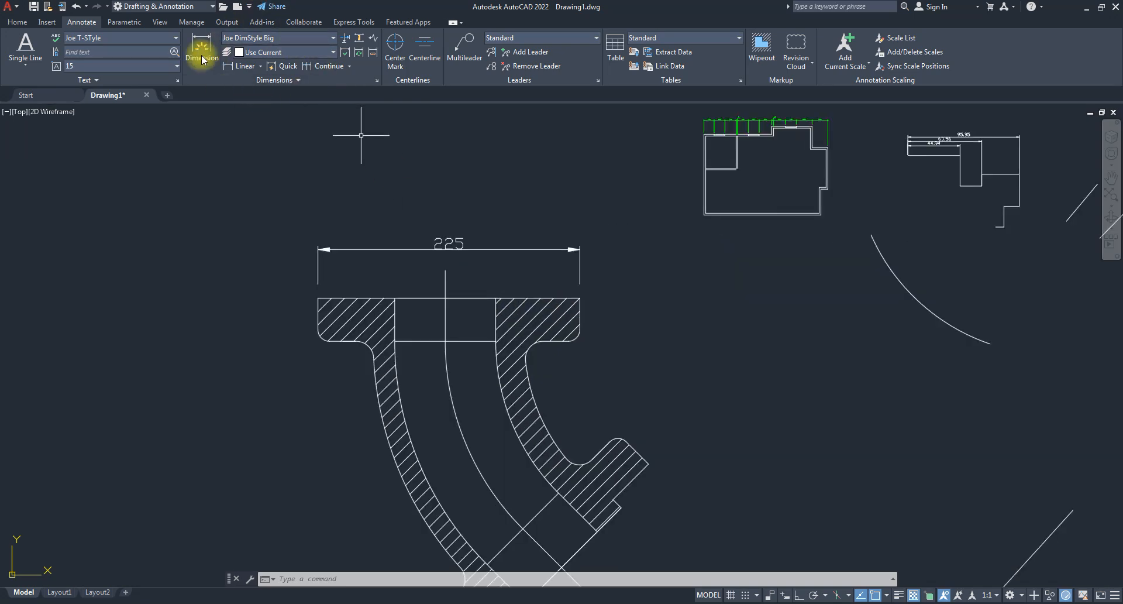
click(295, 80)
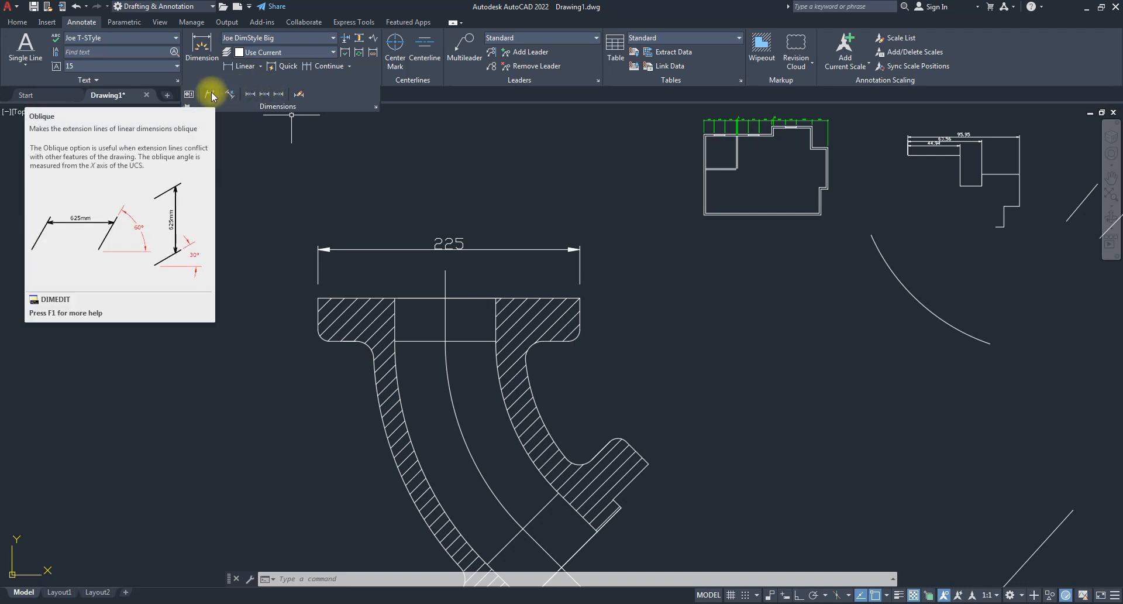
click(380, 219)
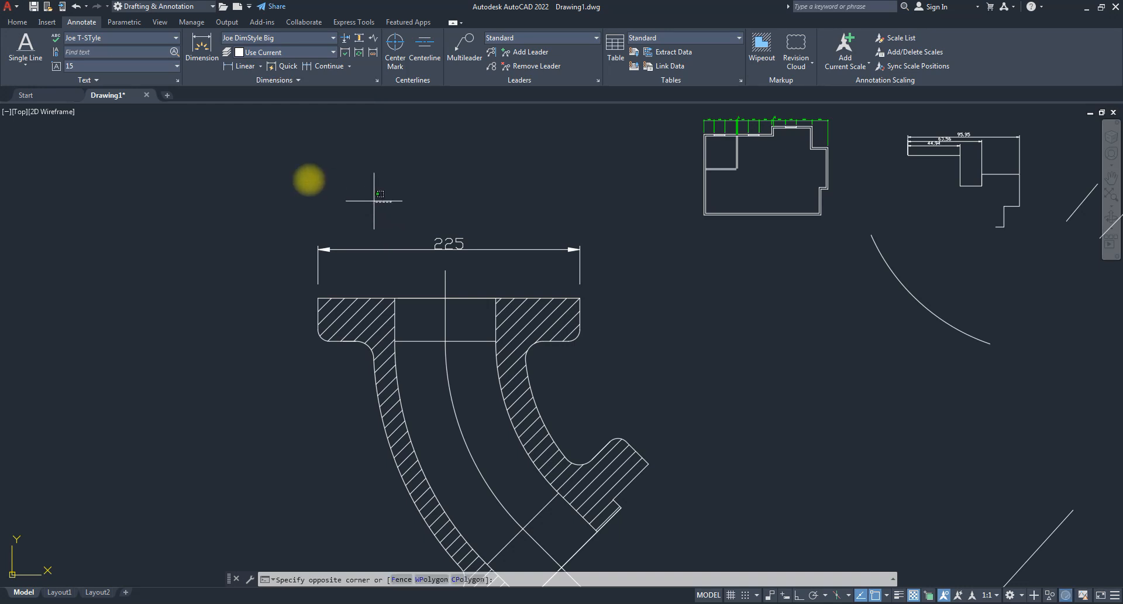
scroll(255, 223, down, 4)
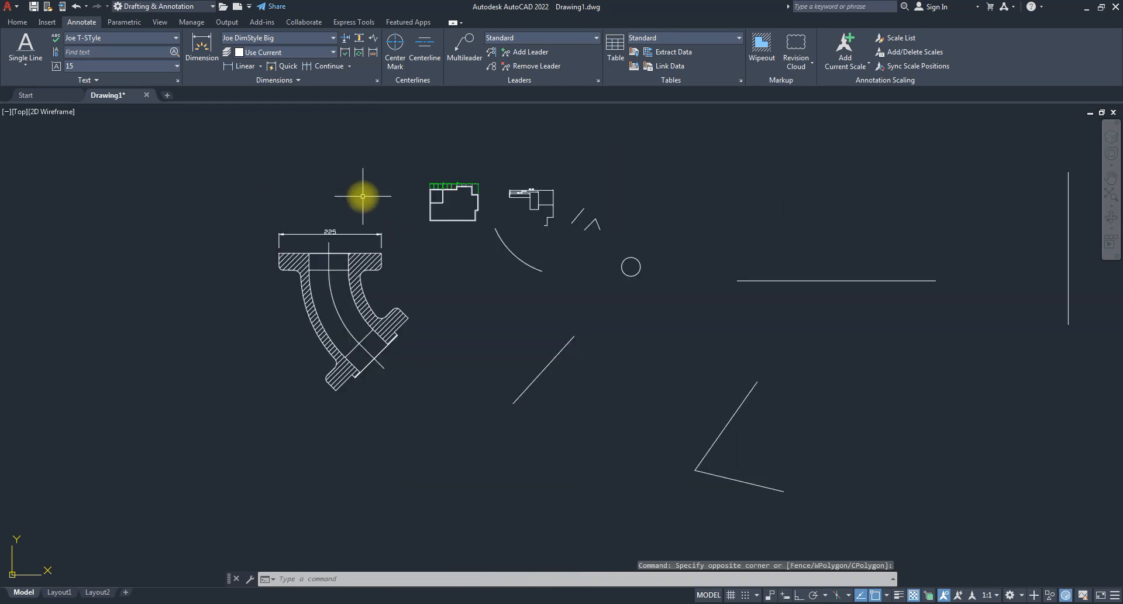
scroll(363, 195, up, 4)
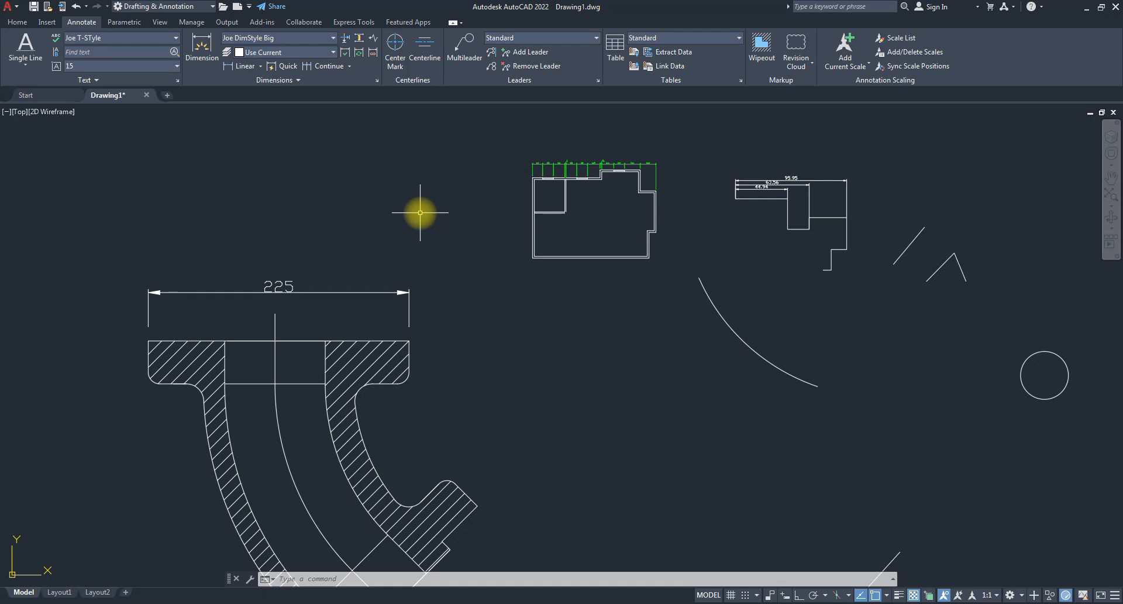
click(17, 22)
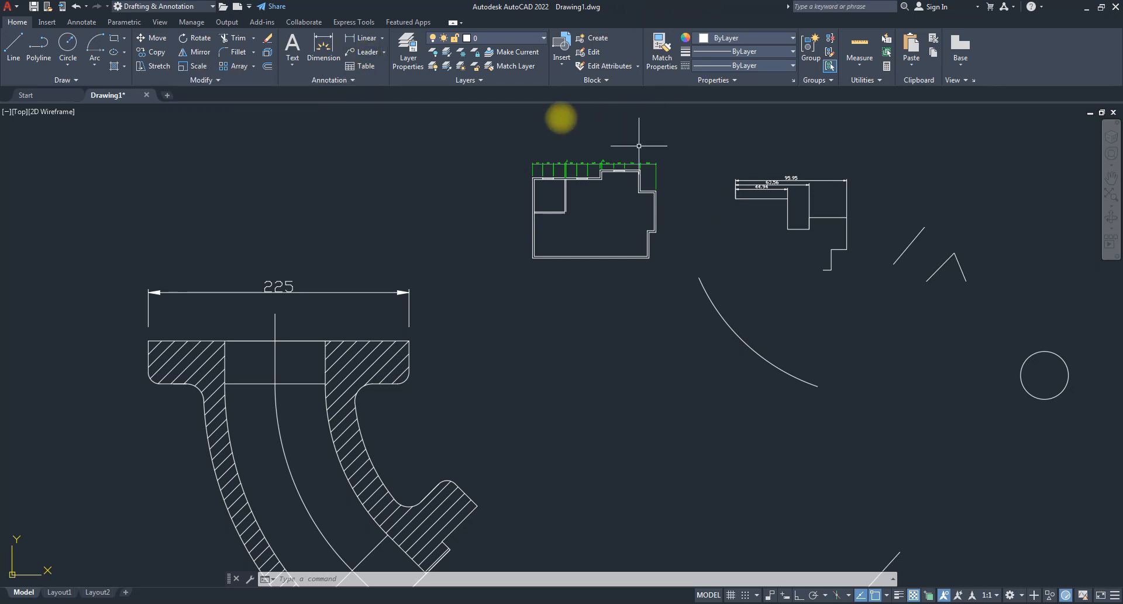
scroll(593, 260, down, 8)
scroll(476, 246, up, 4)
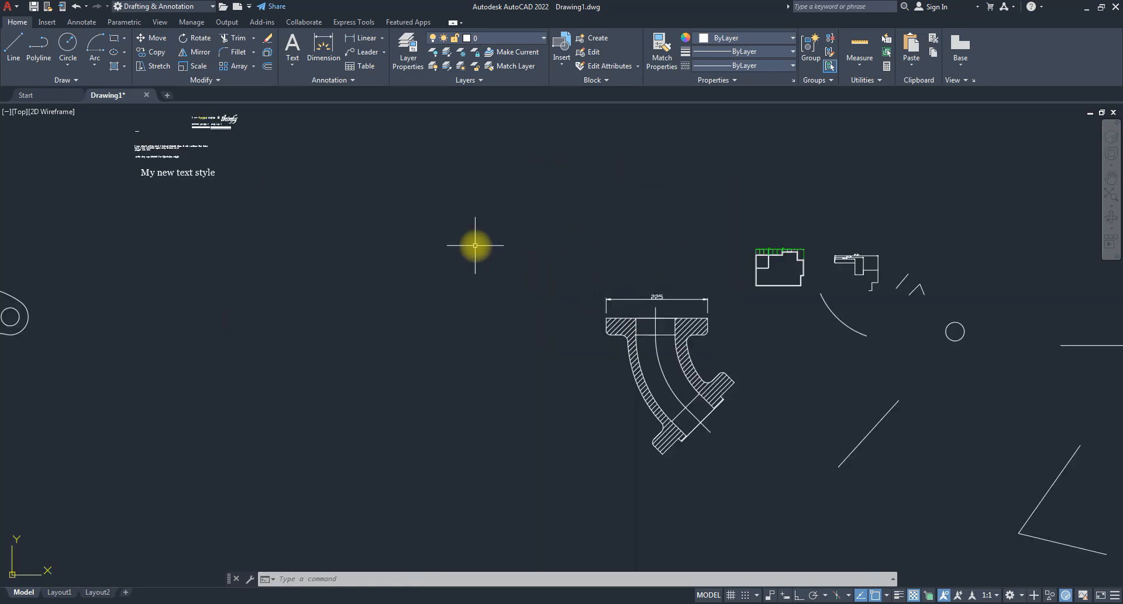
scroll(493, 318, down, 3)
middle_click(636, 323)
middle_click(636, 324)
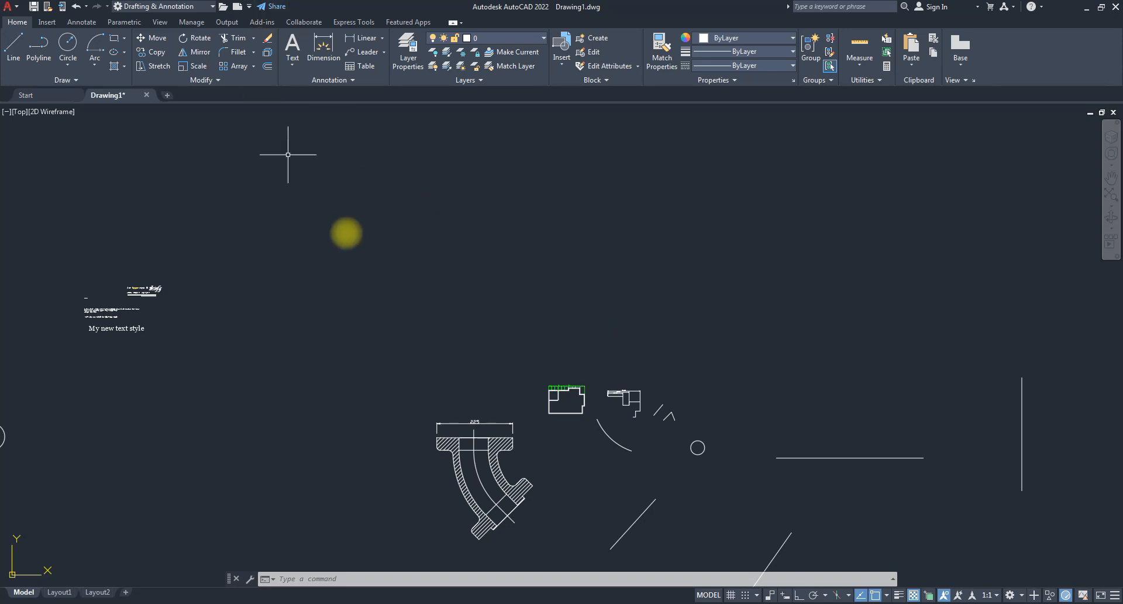
- Start a leader with the LEAD command at the centre of the curved link's small hole, and place its bend diagonally up outside the outline
text(lea)
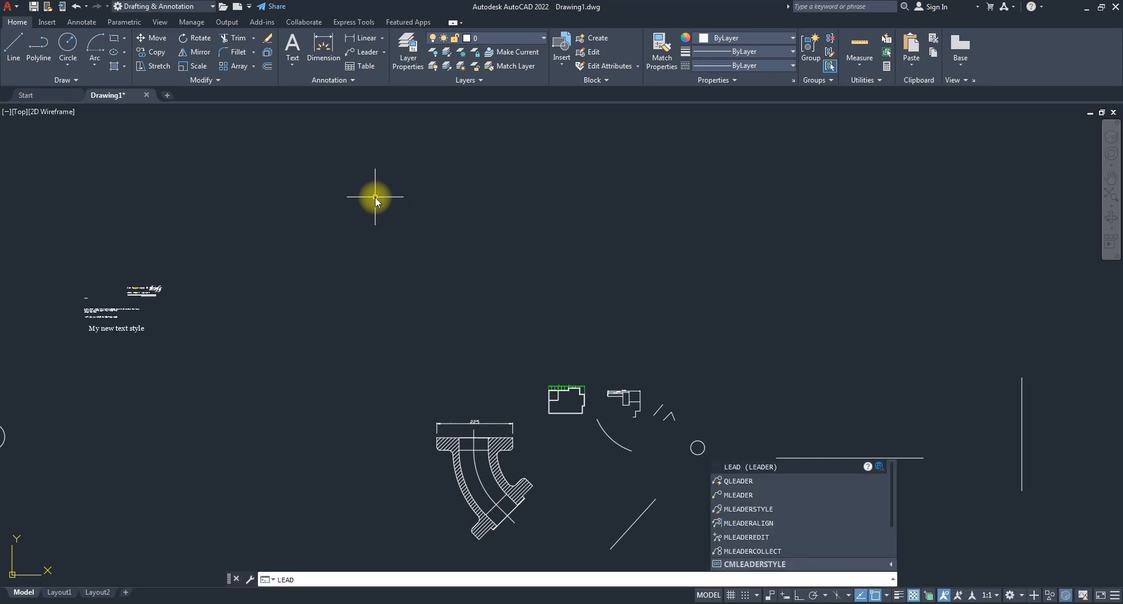
text(d)
key(Return)
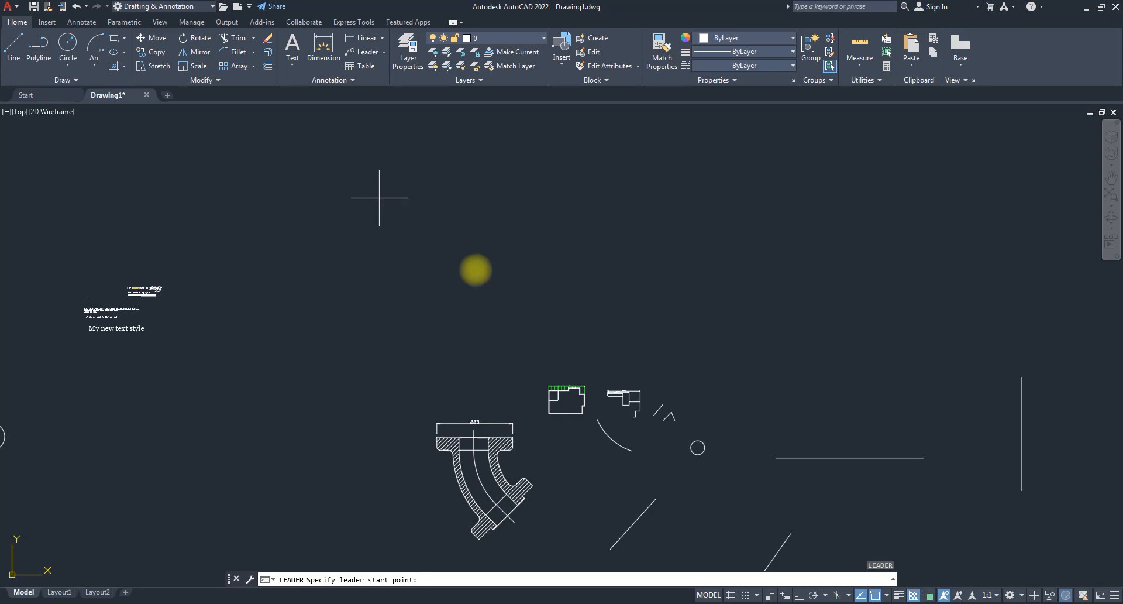
scroll(364, 250, down, 2)
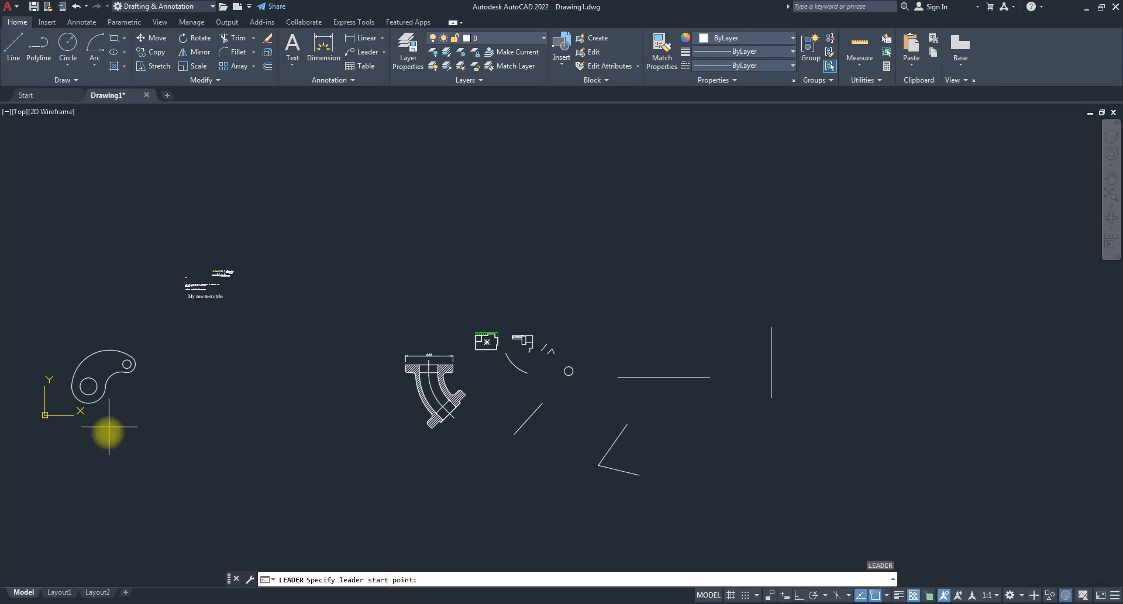
scroll(115, 350, up, 10)
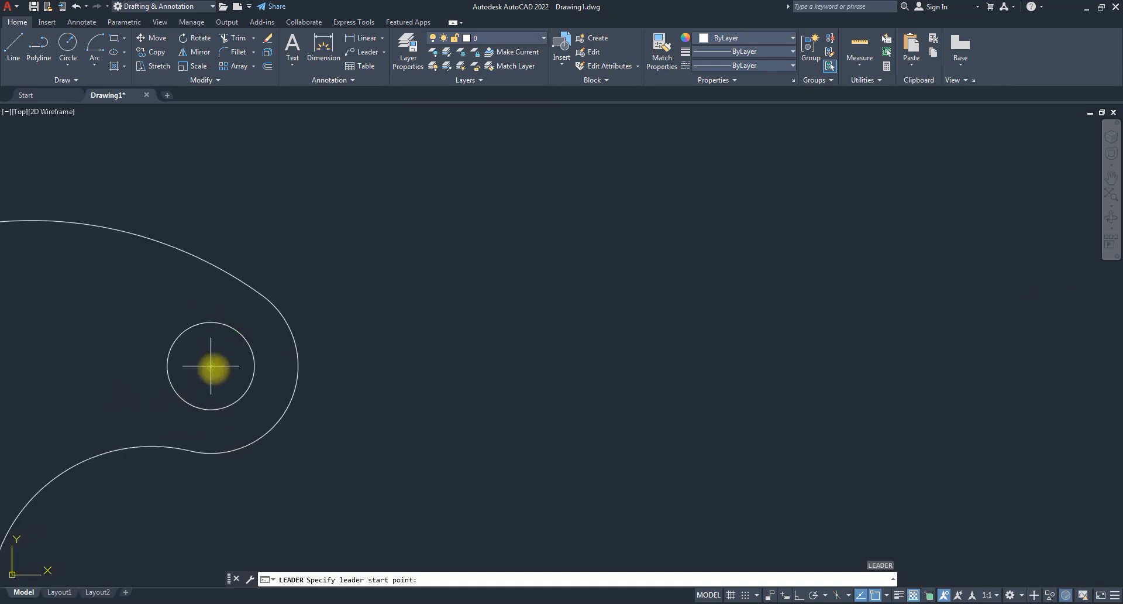
click(210, 365)
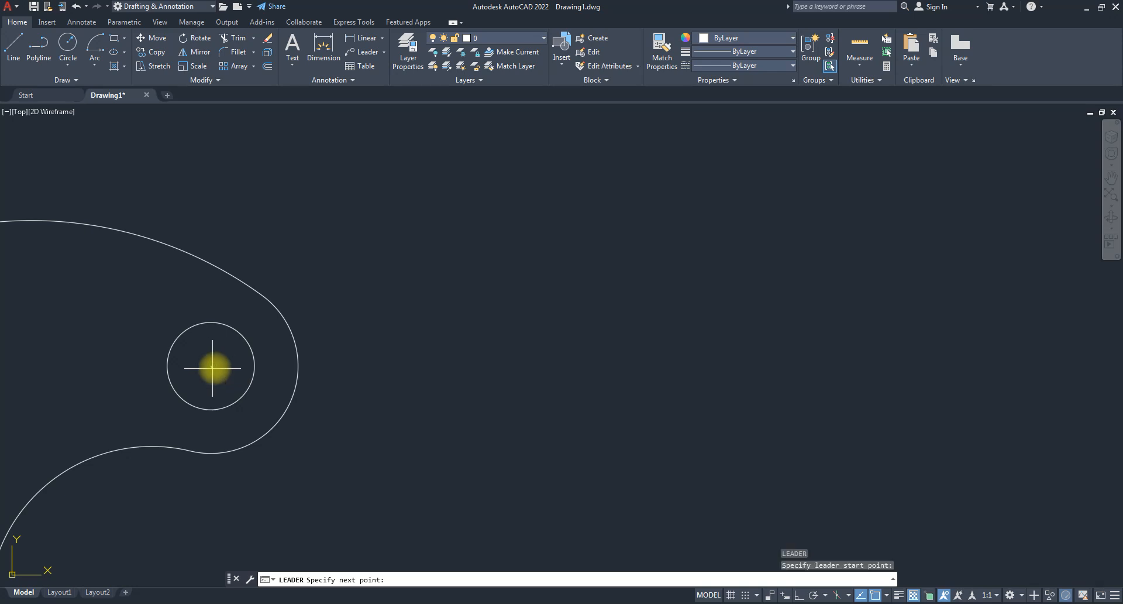
click(319, 253)
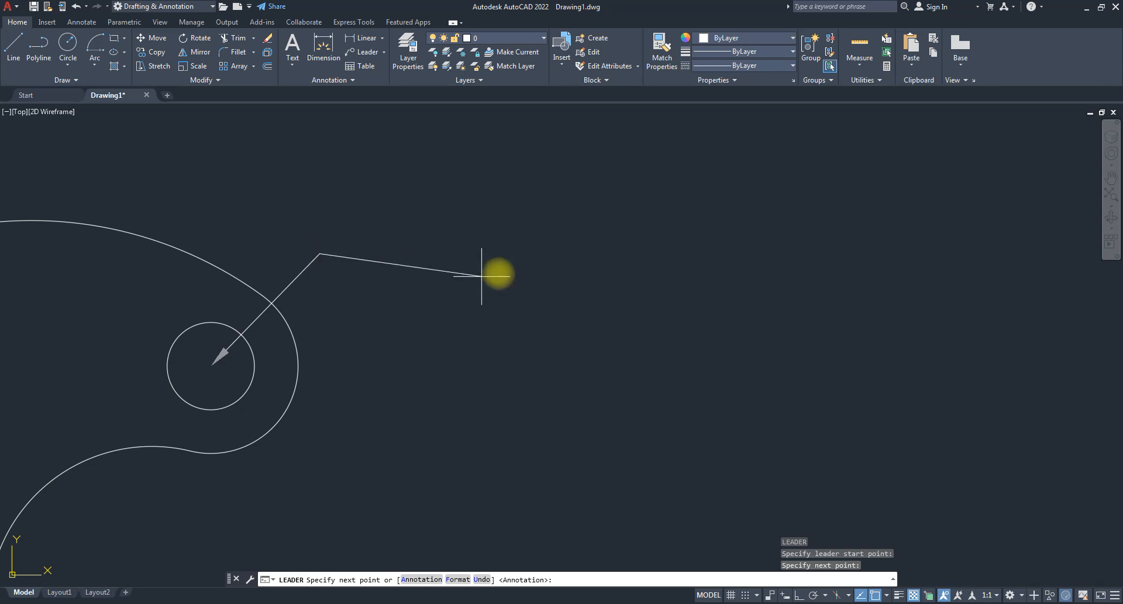
- Add a horizontal segment about 45 units long to the leader using Ortho mode, and proceed to its annotation text
key(F8)
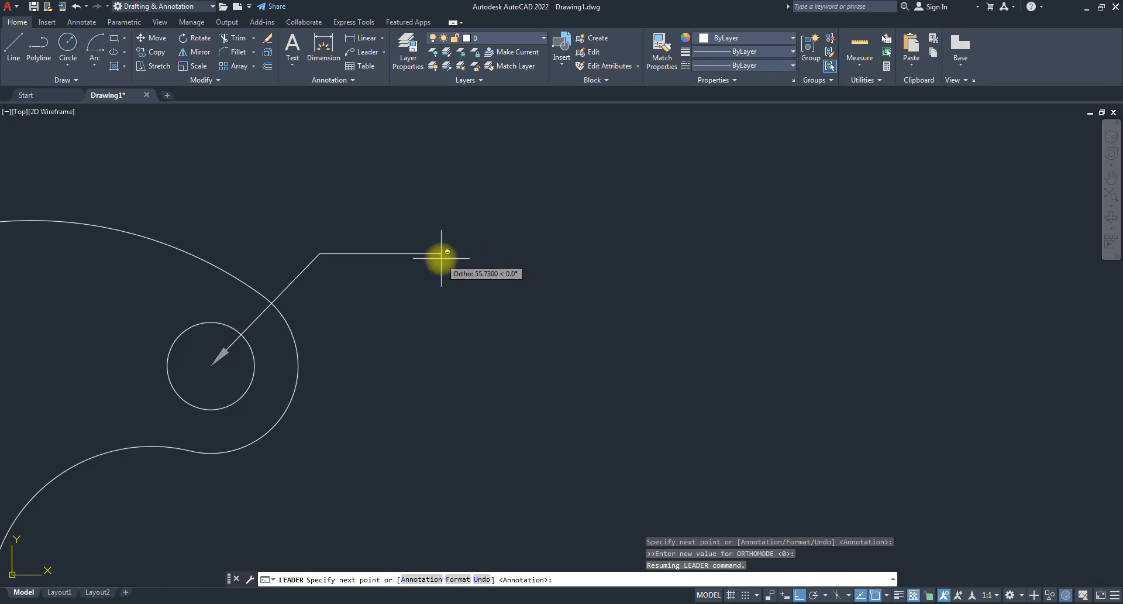
key(F8)
key(F8)
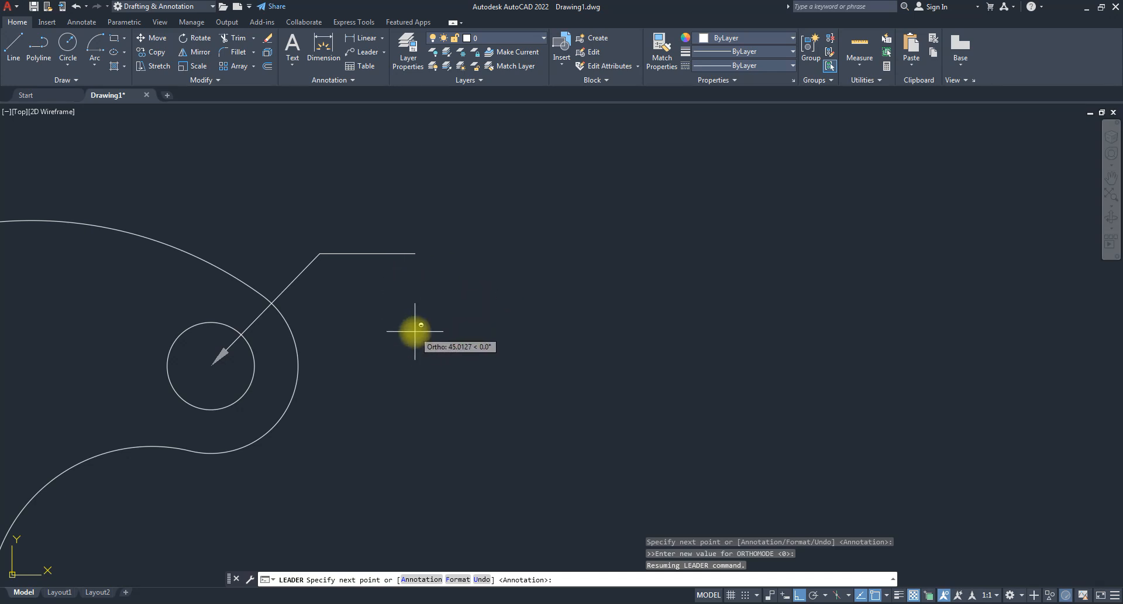
click(414, 284)
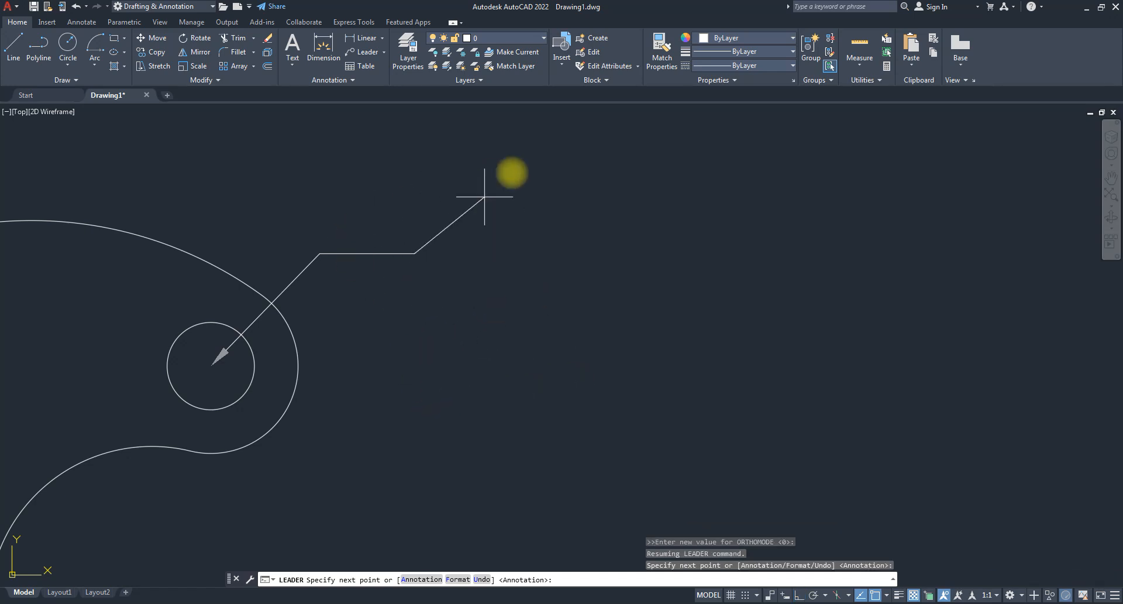
key(F8)
key(F8)
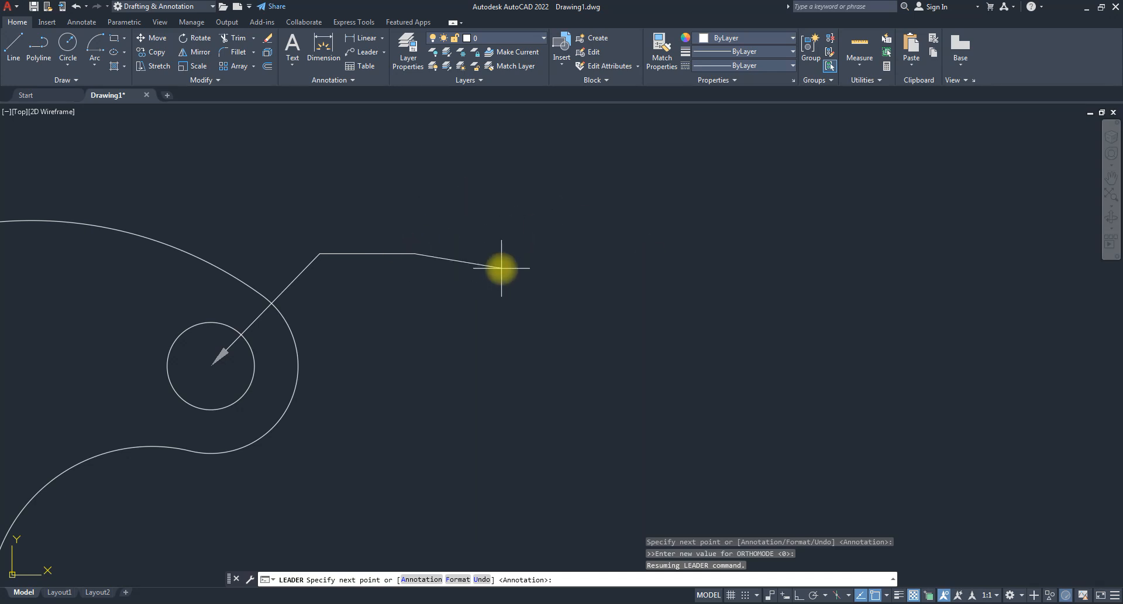
key(Return)
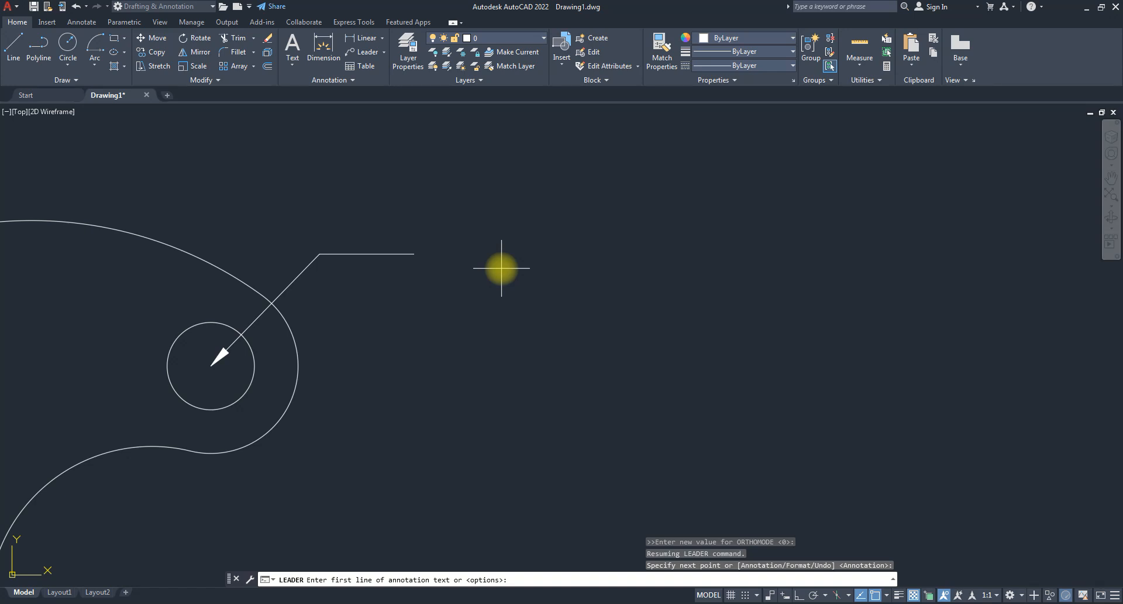
- Enter "Circle" and "R15" as two lines of annotation text for the curved link's leader and finish it
text(Circle)
key(Return)
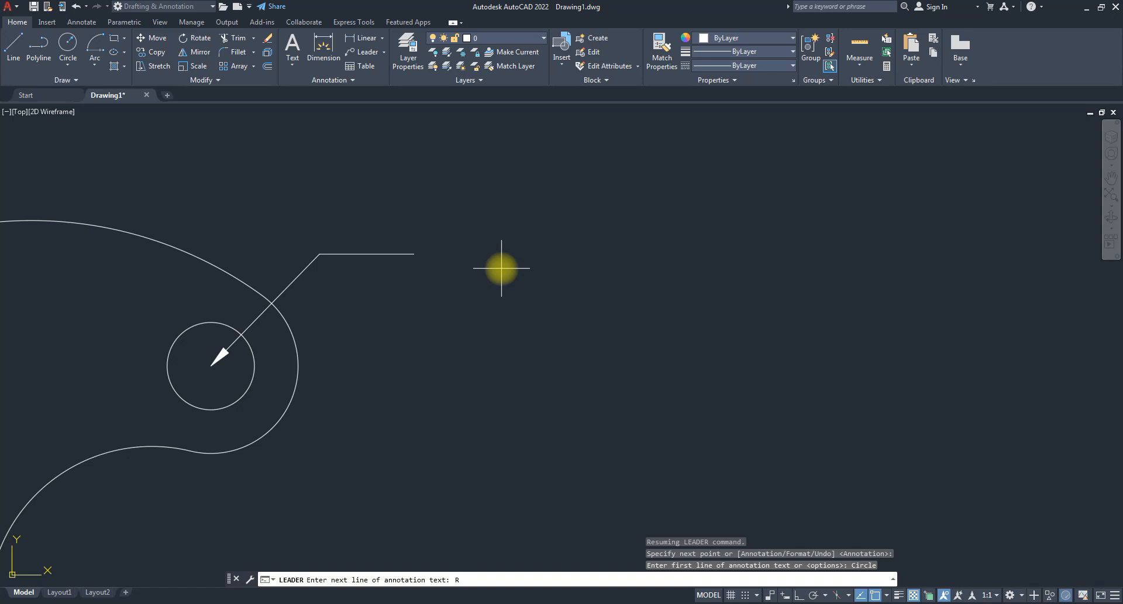
text(R15)
key(Return)
key(Return)
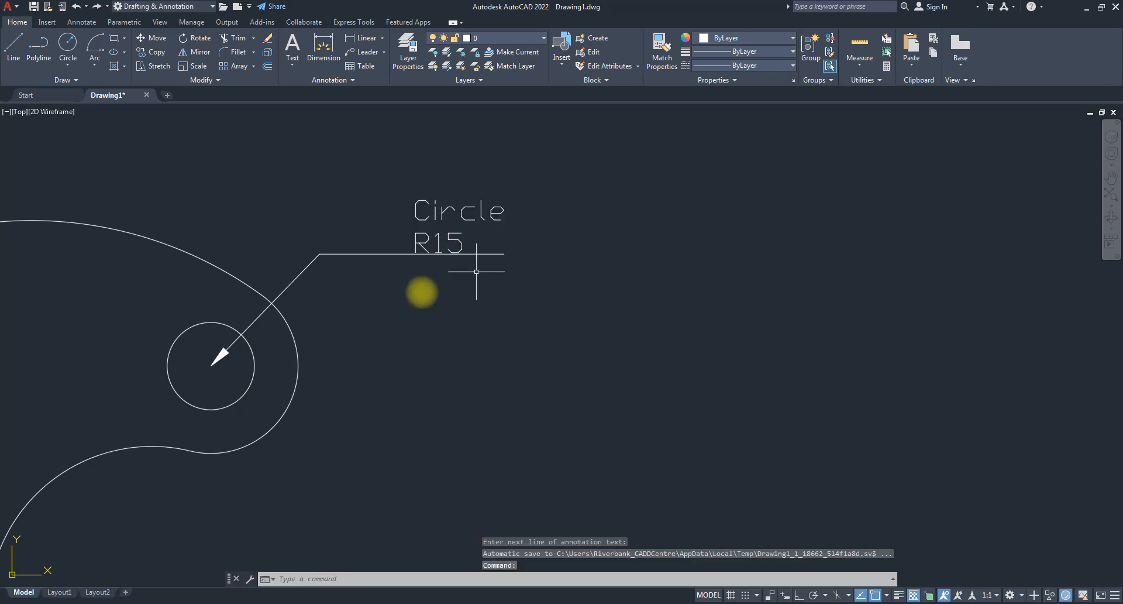
- Start a leader with LEAD at the floor plan's lower-right outer corner, bending diagonally down and ending in a horizontal segment about 11 units long
scroll(412, 288, down, 2)
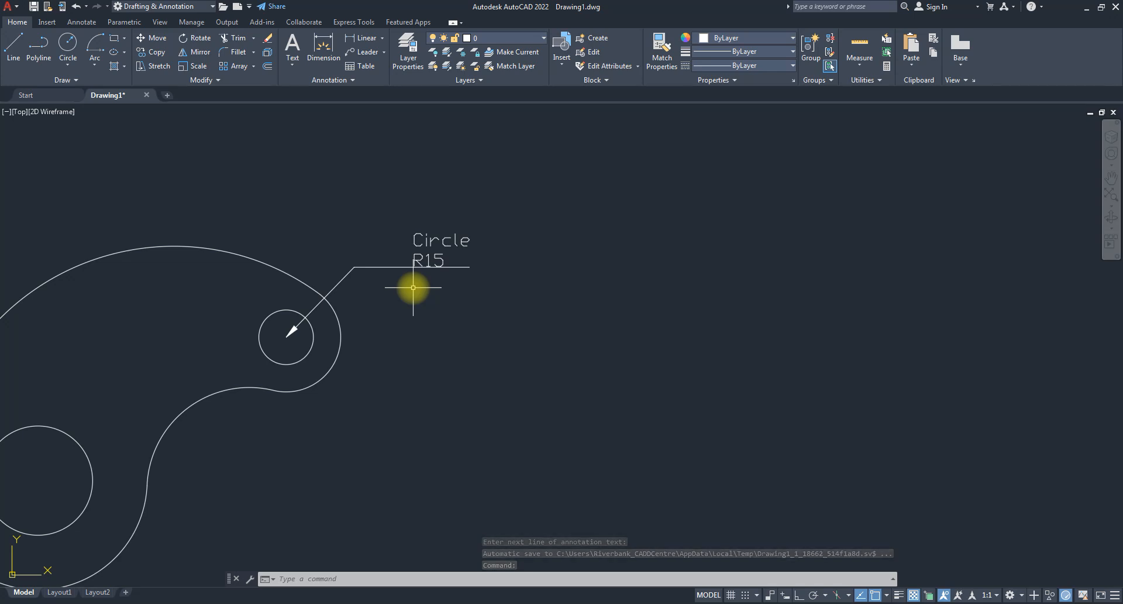
scroll(414, 286, down, 3)
scroll(415, 286, up, 2)
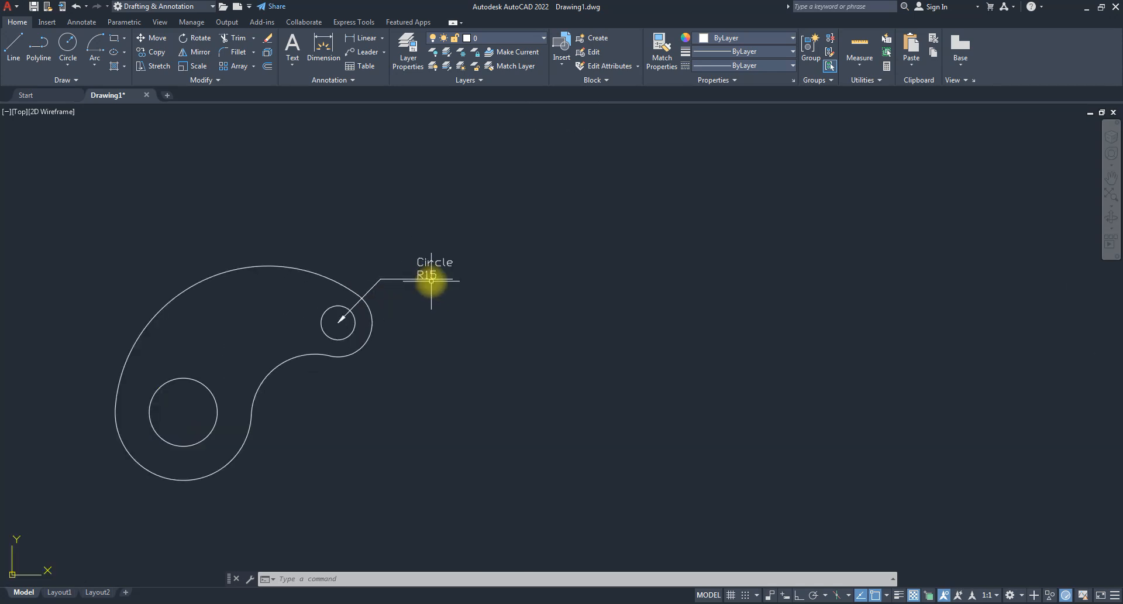
scroll(414, 351, down, 8)
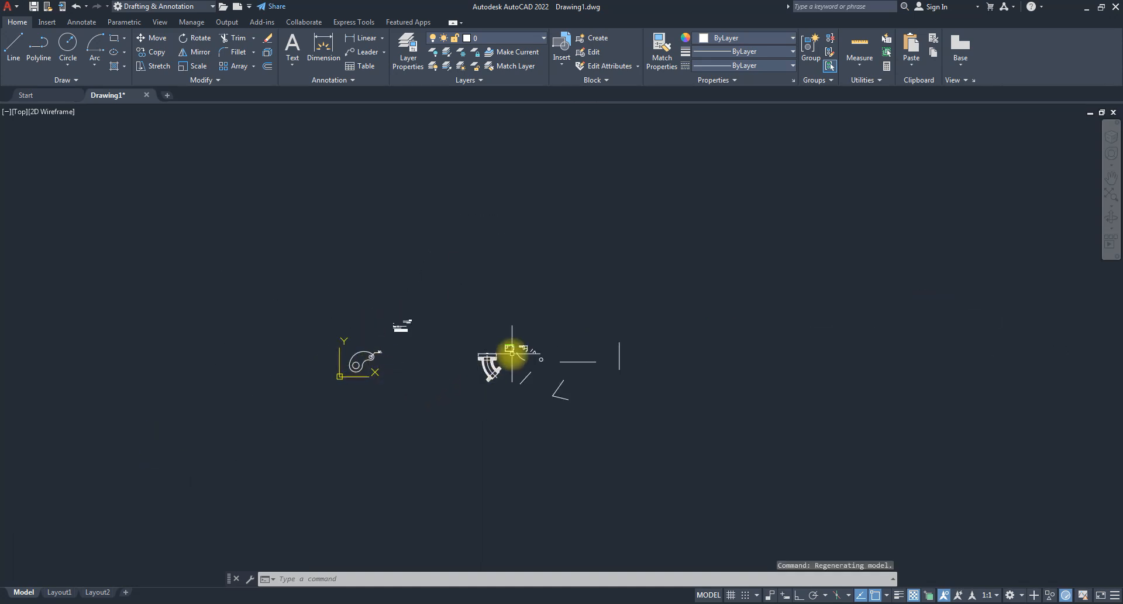
scroll(512, 353, up, 4)
scroll(131, 350, up, 4)
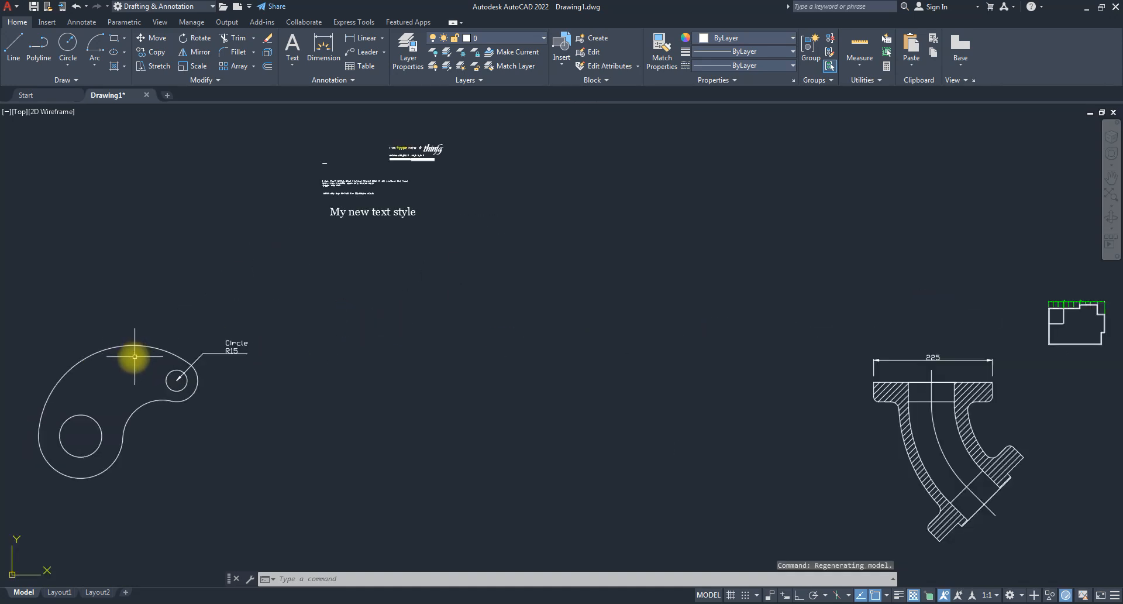
scroll(135, 356, down, 4)
scroll(509, 338, up, 10)
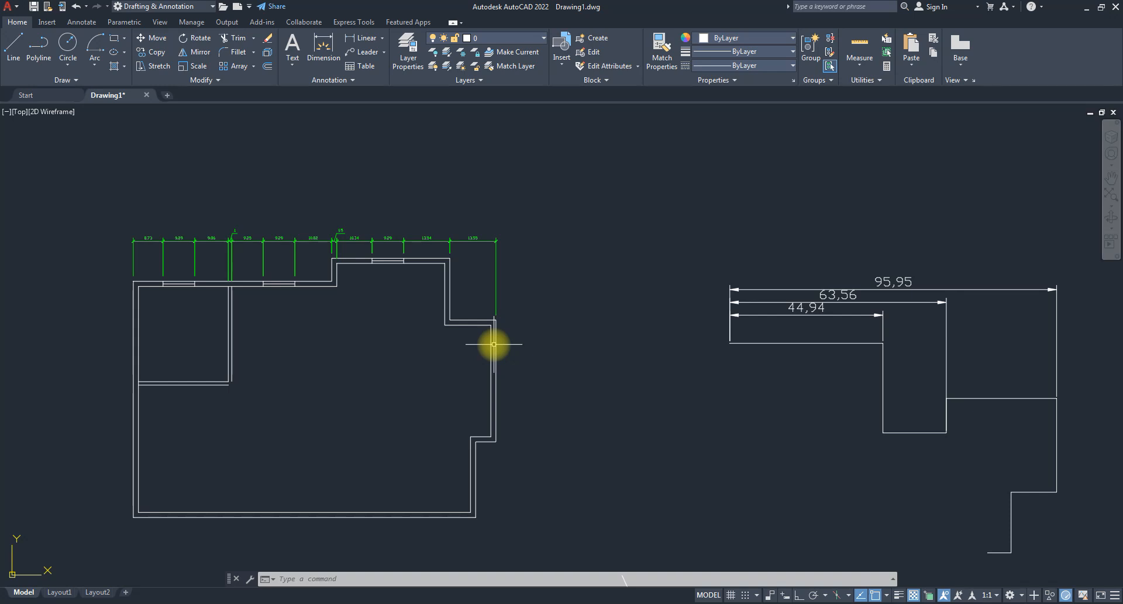
text(lead)
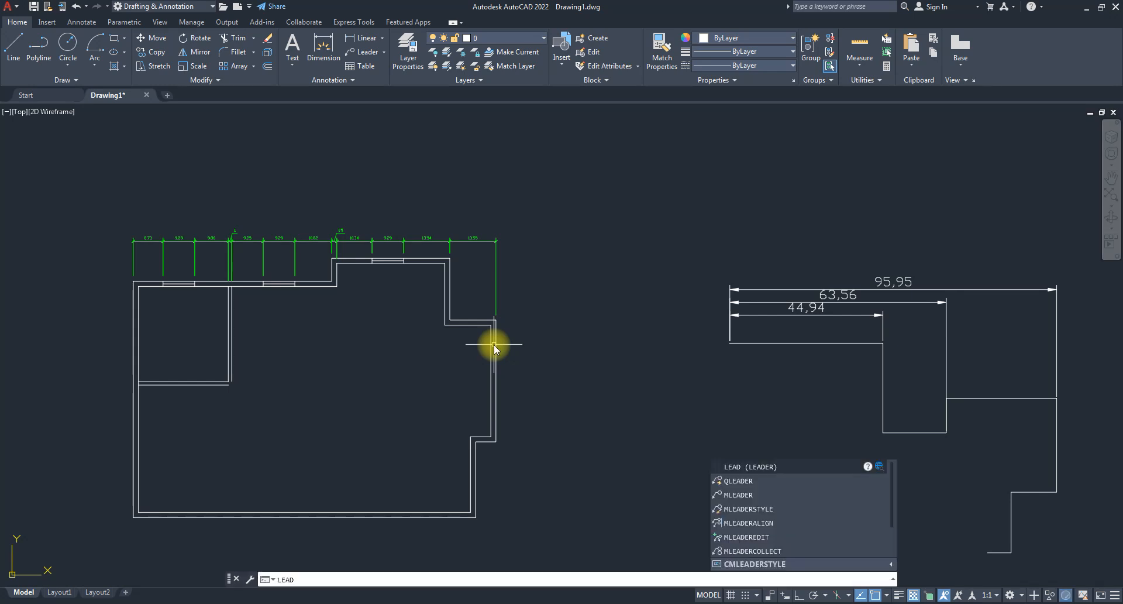
key(Return)
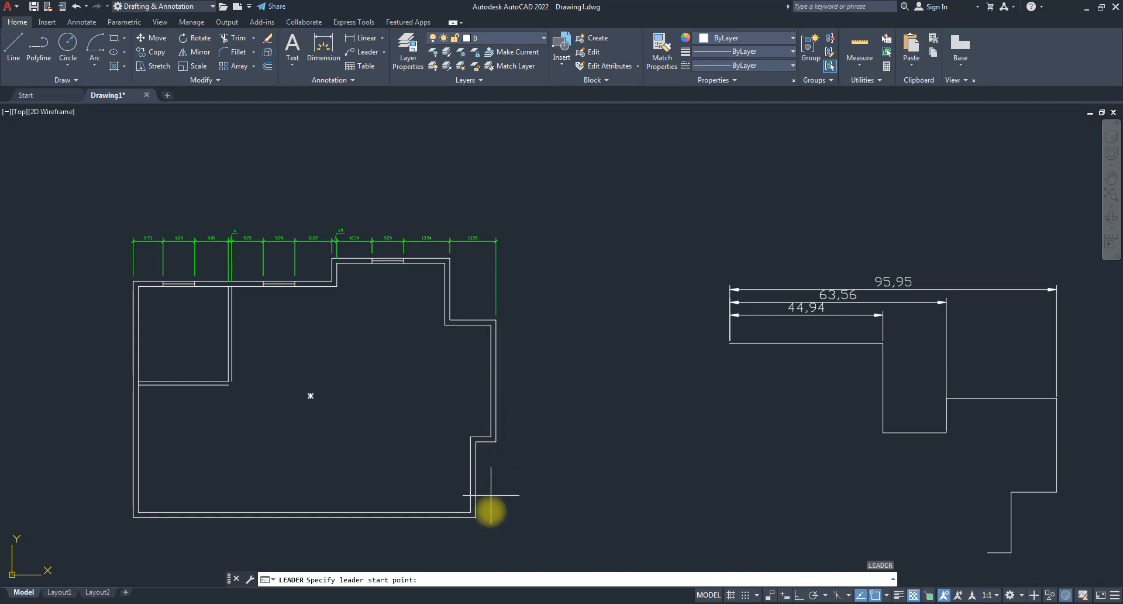
click(476, 516)
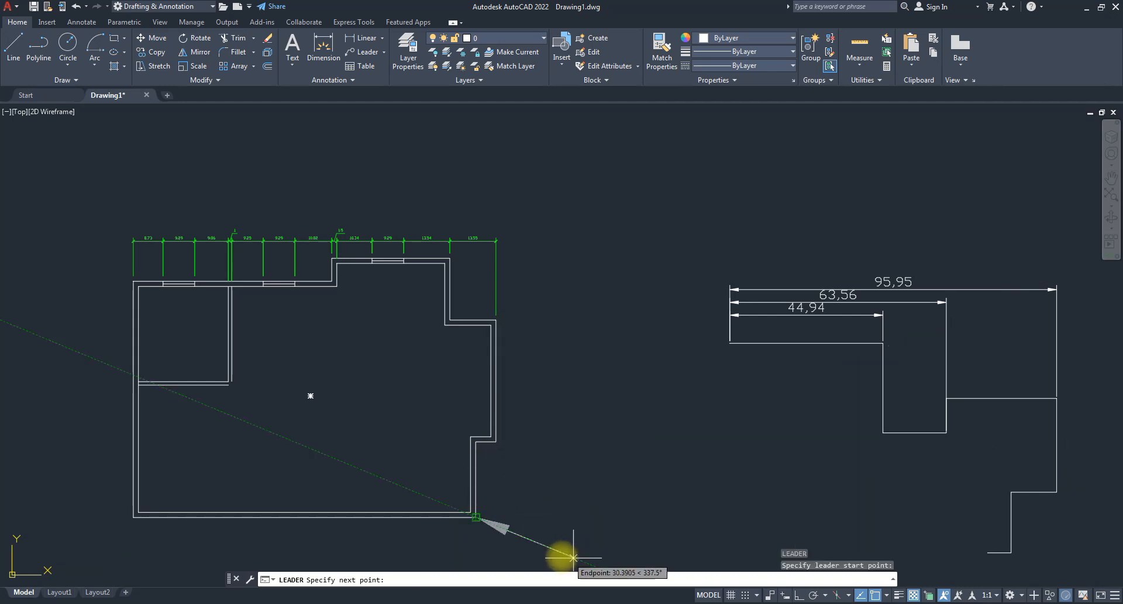
click(550, 548)
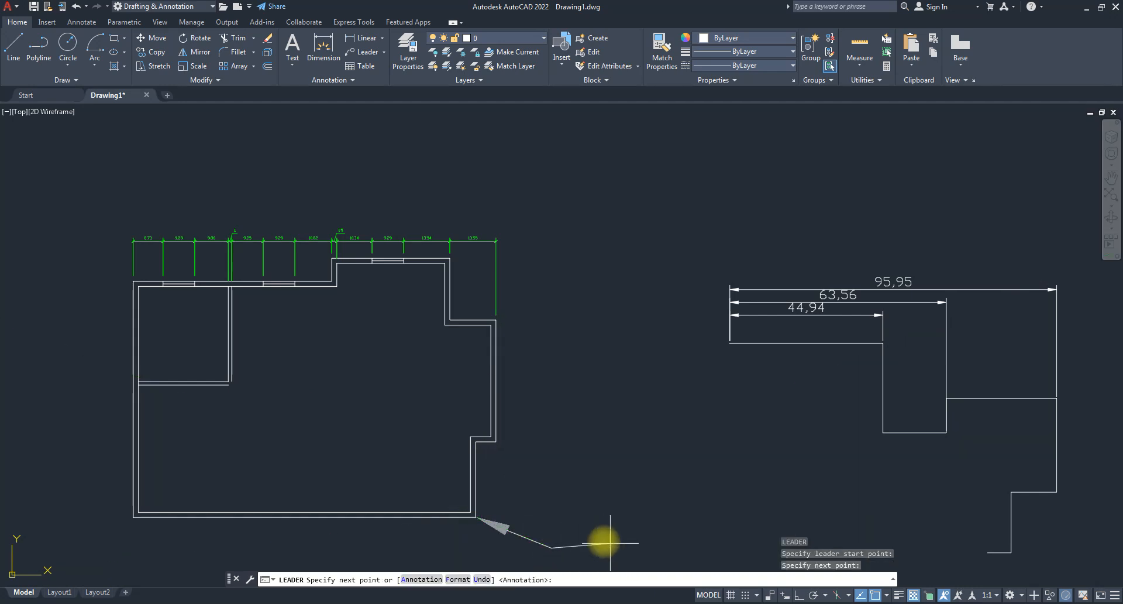
key(F8)
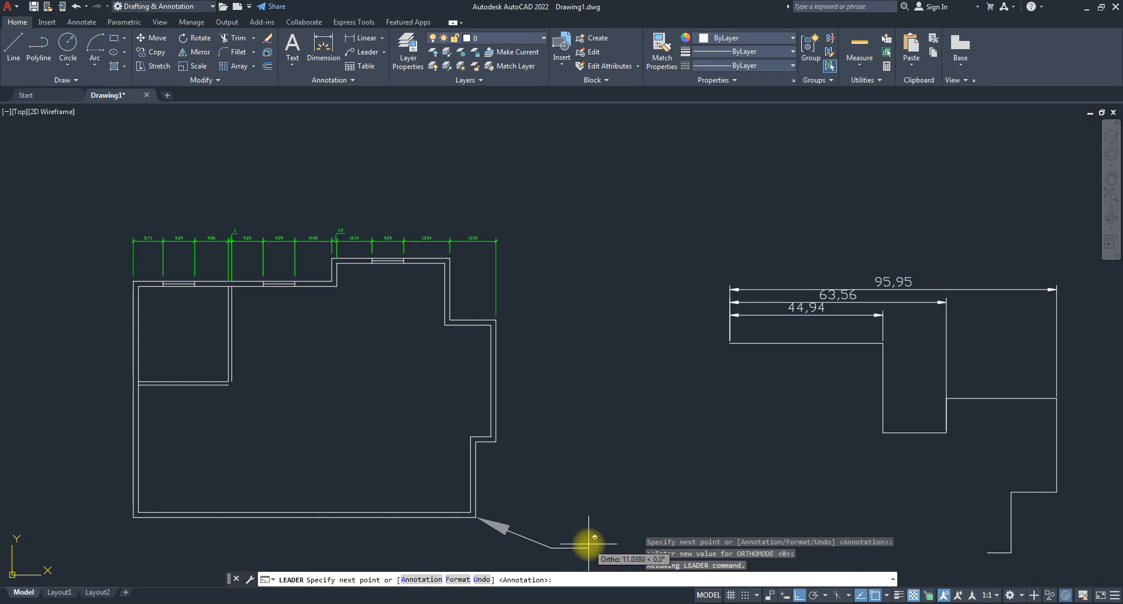
key(Return)
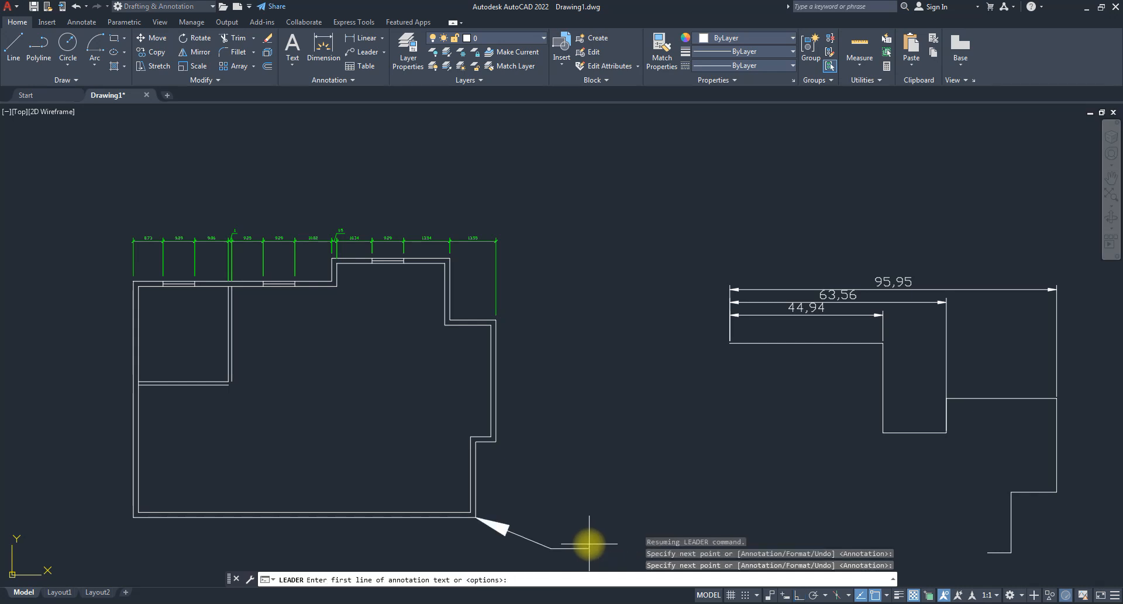
- Enter "Wall" and "(Concrete)" as two lines of annotation text for the floor plan's leader and finish it
text(wall)
key(BackSpace)
key(BackSpace)
text(ll)
key(Return)
text((Concrete)
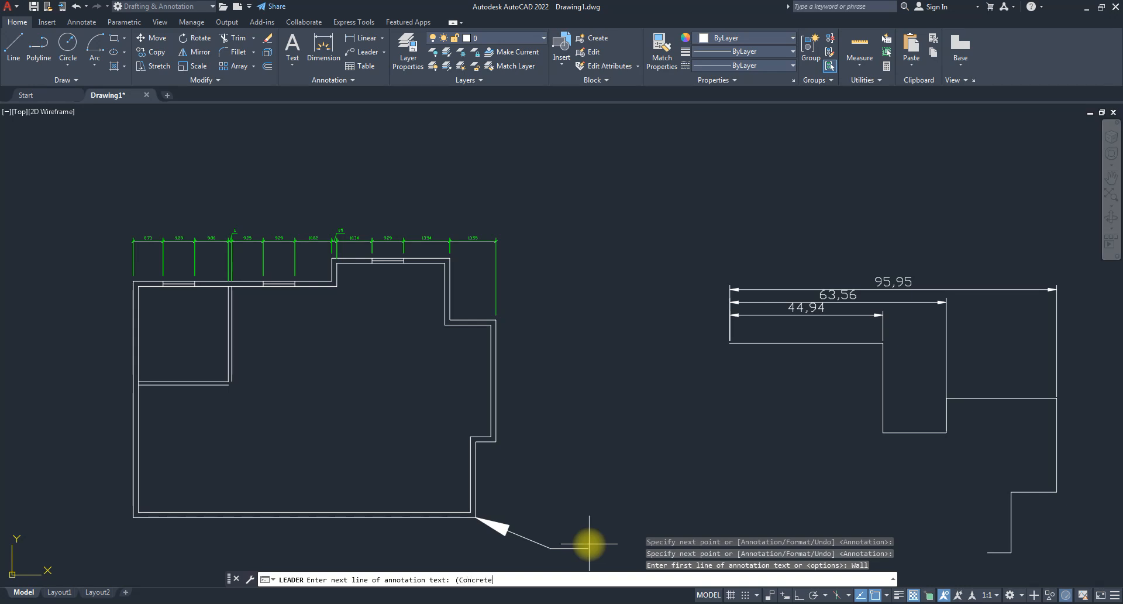
text())
key(Return)
key(Return)
- Examine the Standard multileader style's content settings in the Multileader Style Manager and close it without making changes
scroll(523, 443, down, 2)
scroll(614, 500, up, 2)
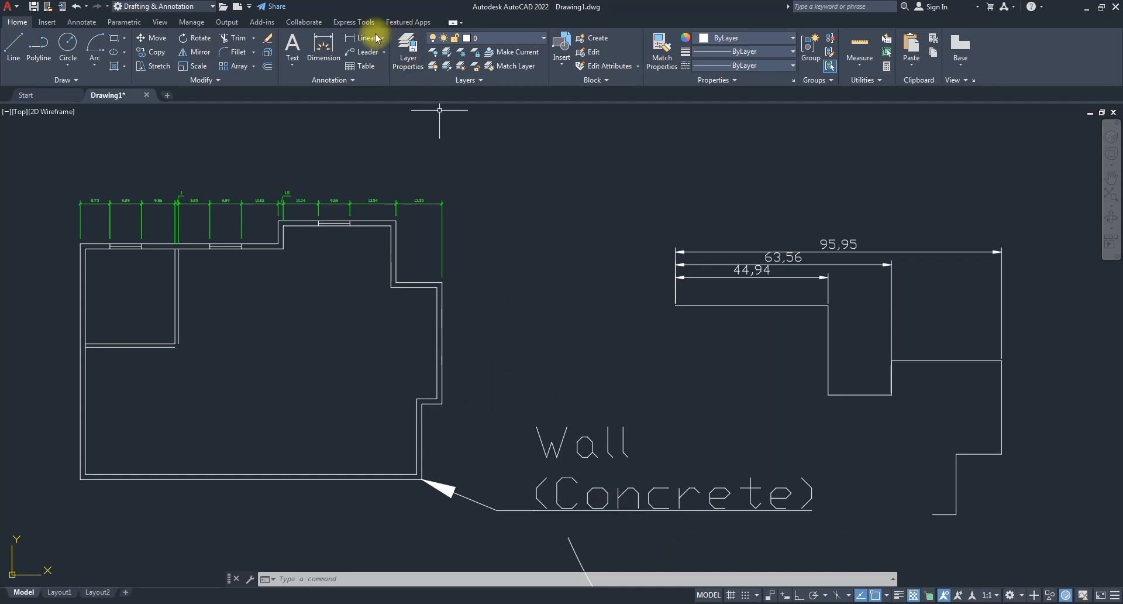
click(81, 22)
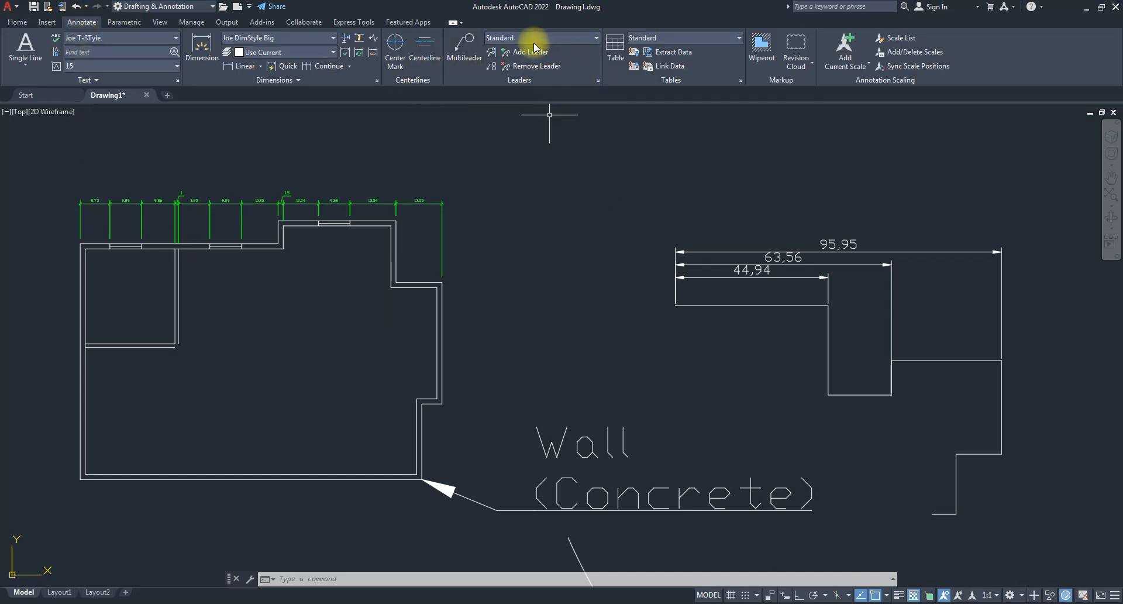
click(590, 39)
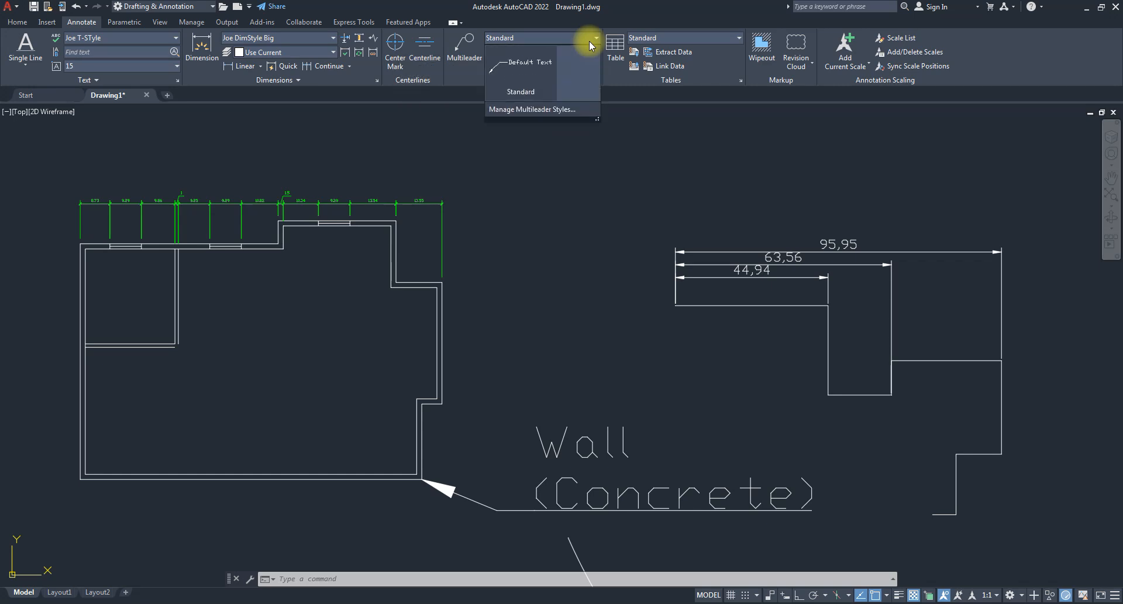
click(523, 108)
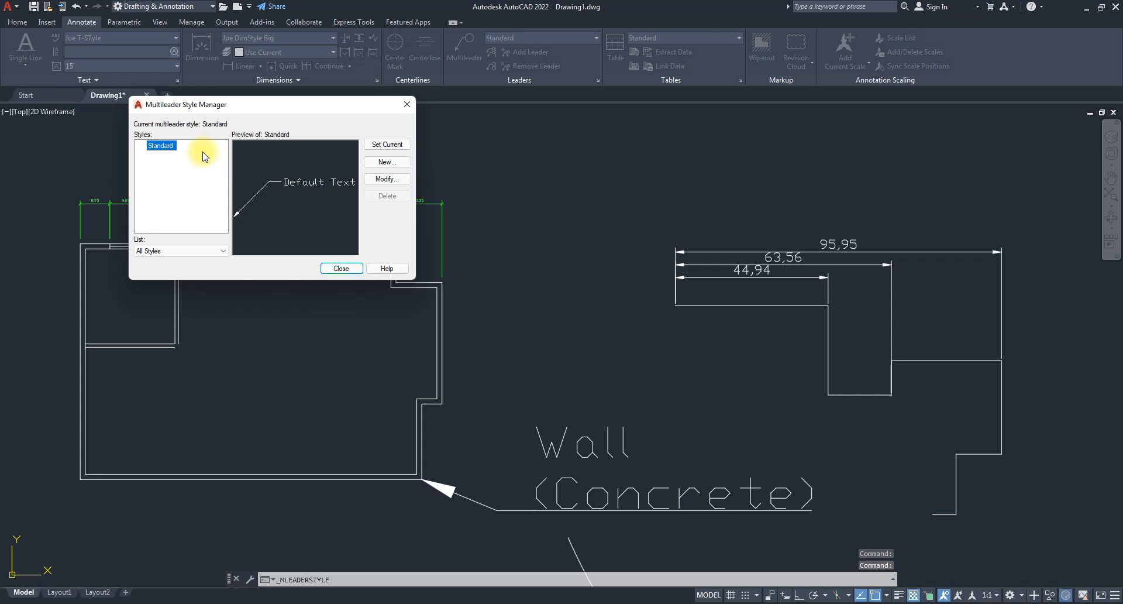
click(396, 182)
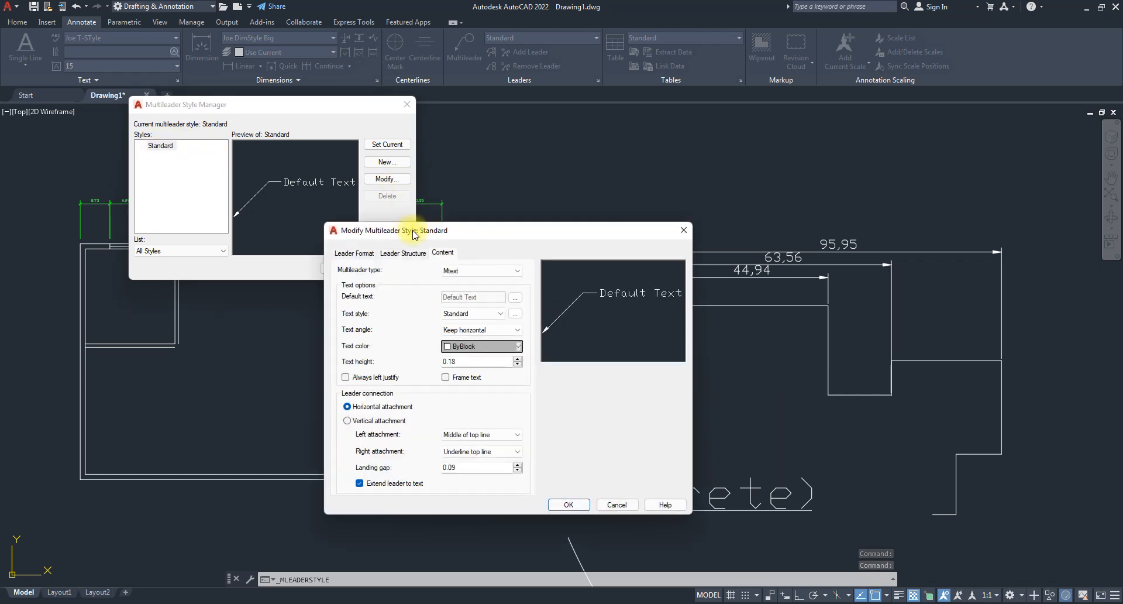
click(683, 230)
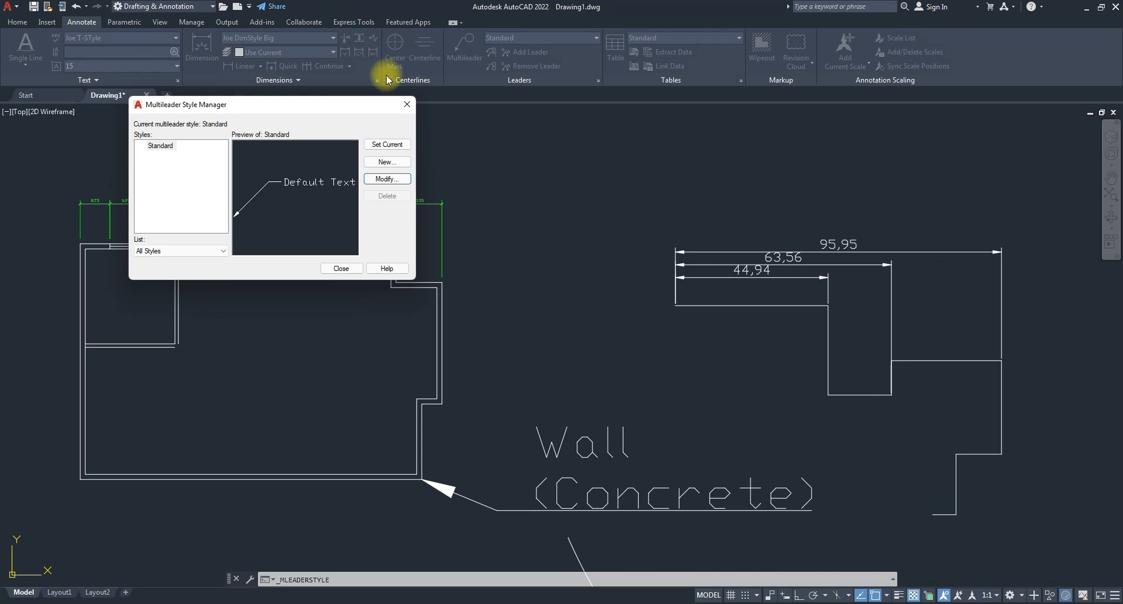
click(407, 104)
scroll(433, 253, down, 2)
scroll(431, 311, down, 3)
scroll(542, 261, up, 5)
scroll(556, 283, down, 5)
scroll(554, 276, up, 5)
scroll(553, 276, down, 4)
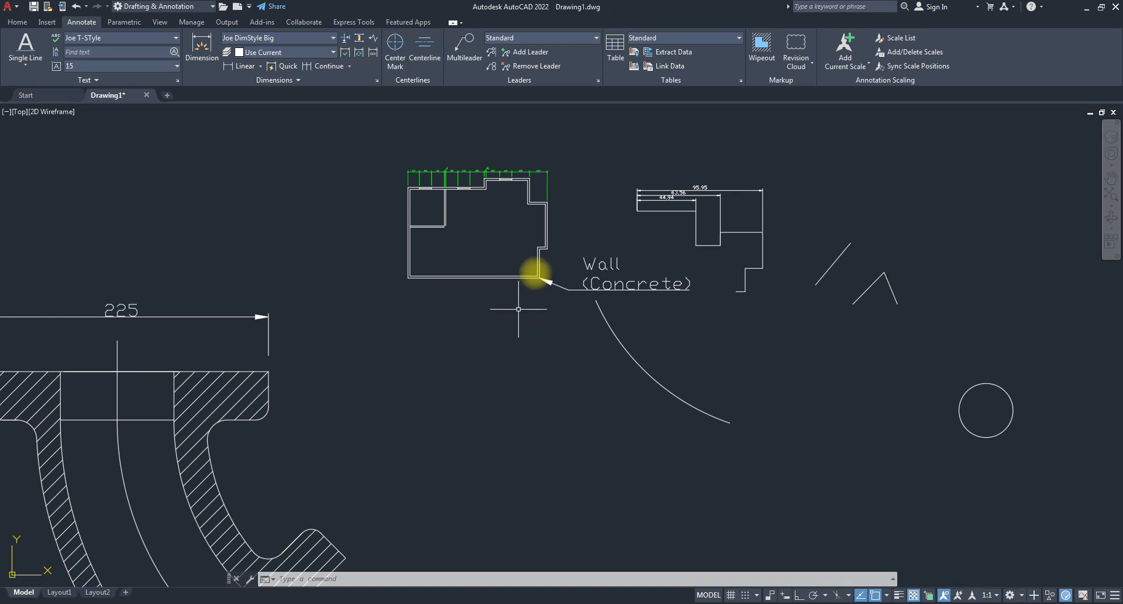
scroll(635, 279, down, 3)
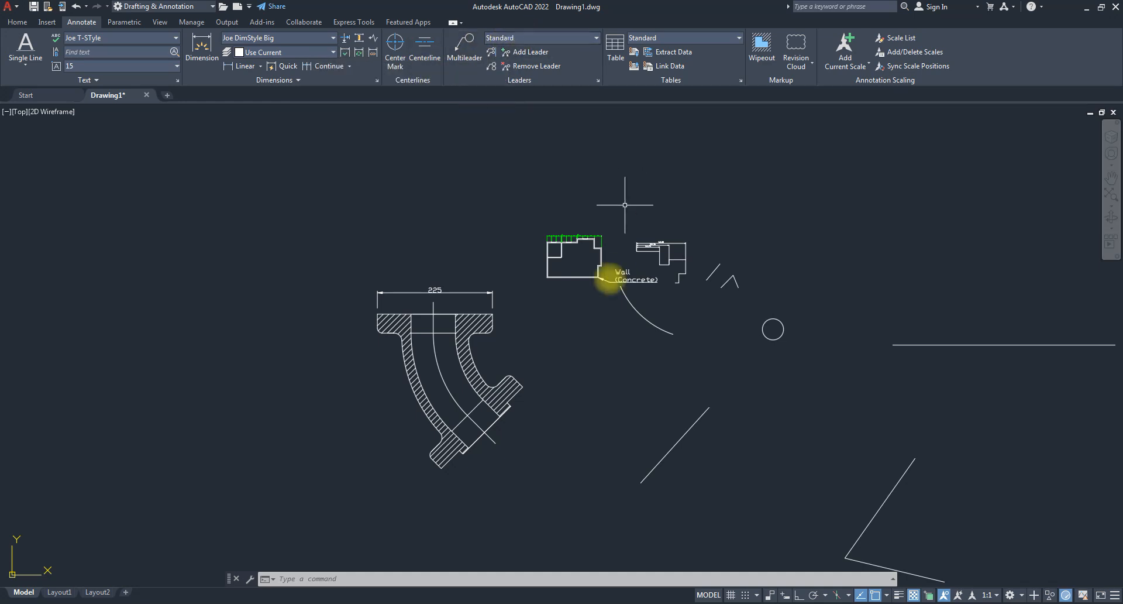
scroll(611, 275, up, 8)
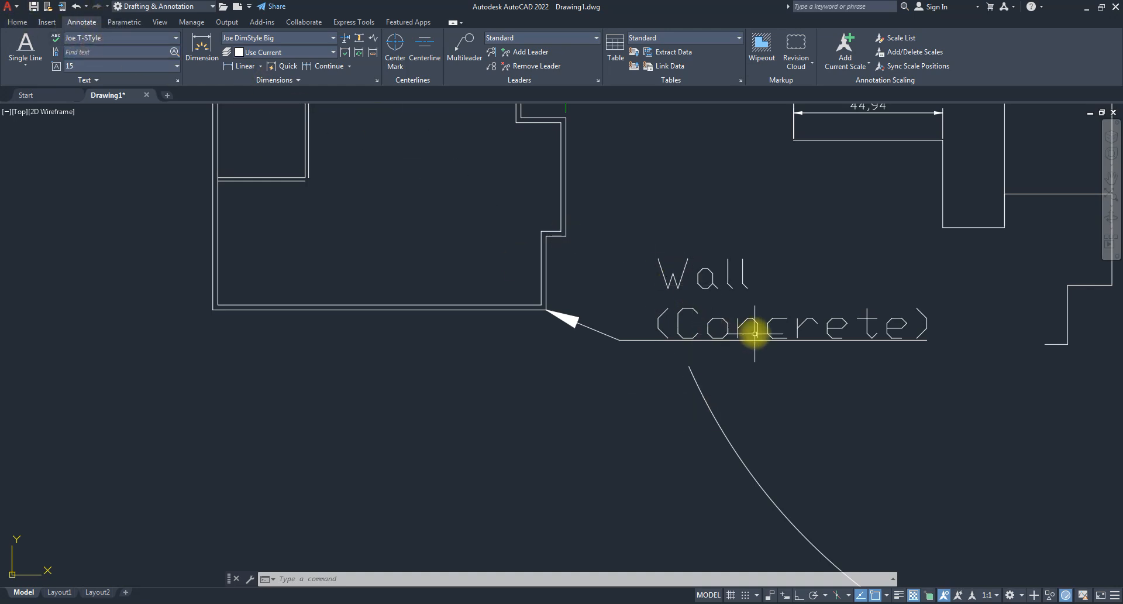
- Erase the floor plan's leader together with its "Wall (Concrete)" text, and undo the erasure
scroll(754, 333, down, 2)
click(787, 361)
click(772, 337)
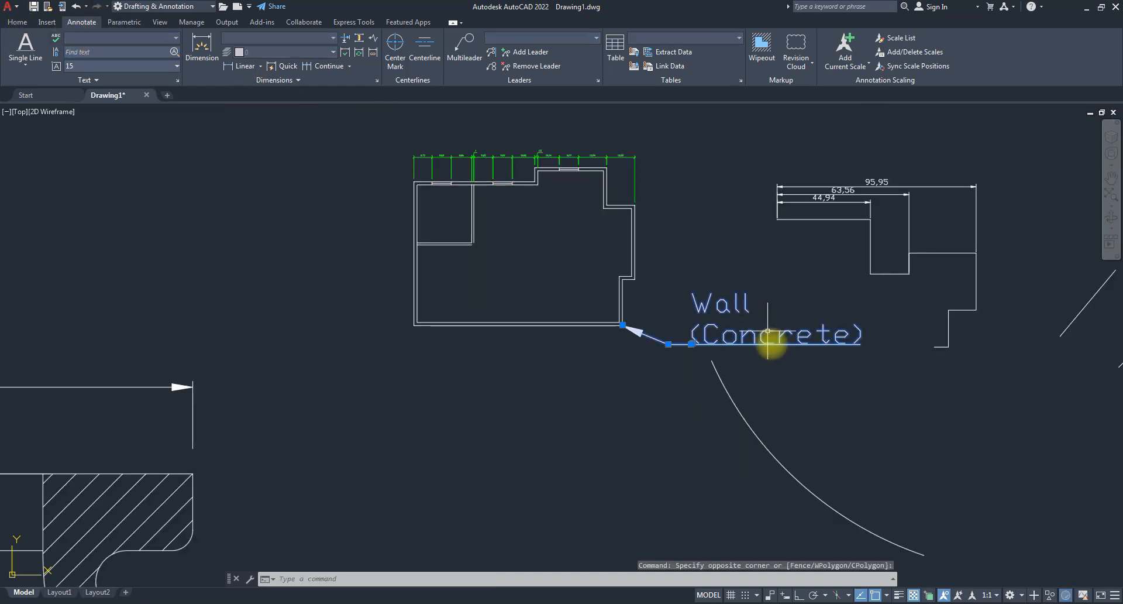
key(Delete)
scroll(785, 343, down, 5)
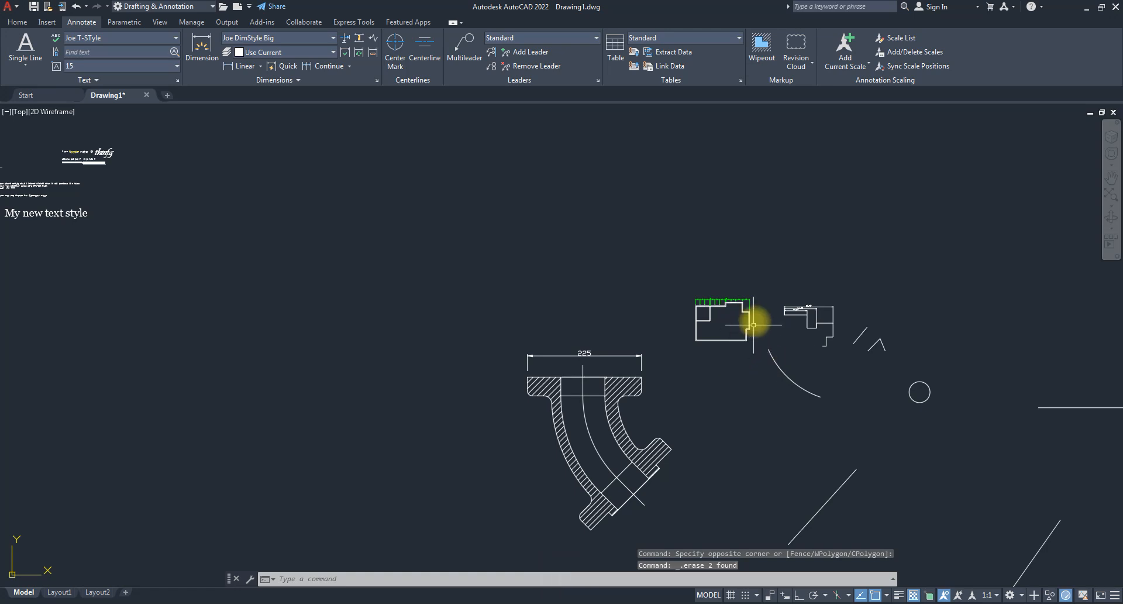
scroll(754, 324, up, 6)
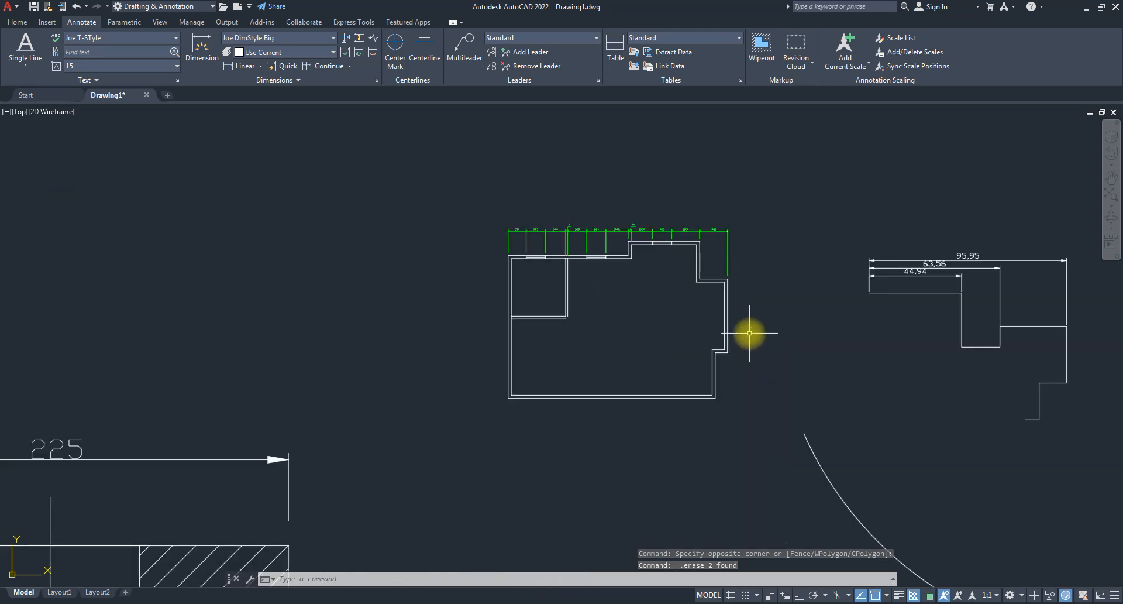
key(ctrl+z)
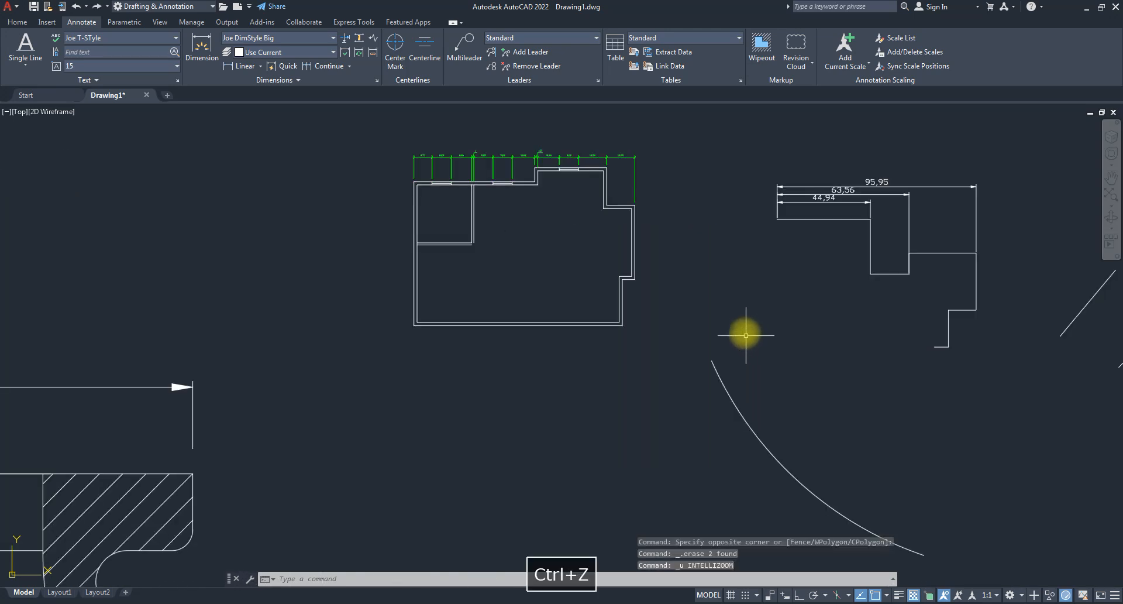
key(ctrl+z)
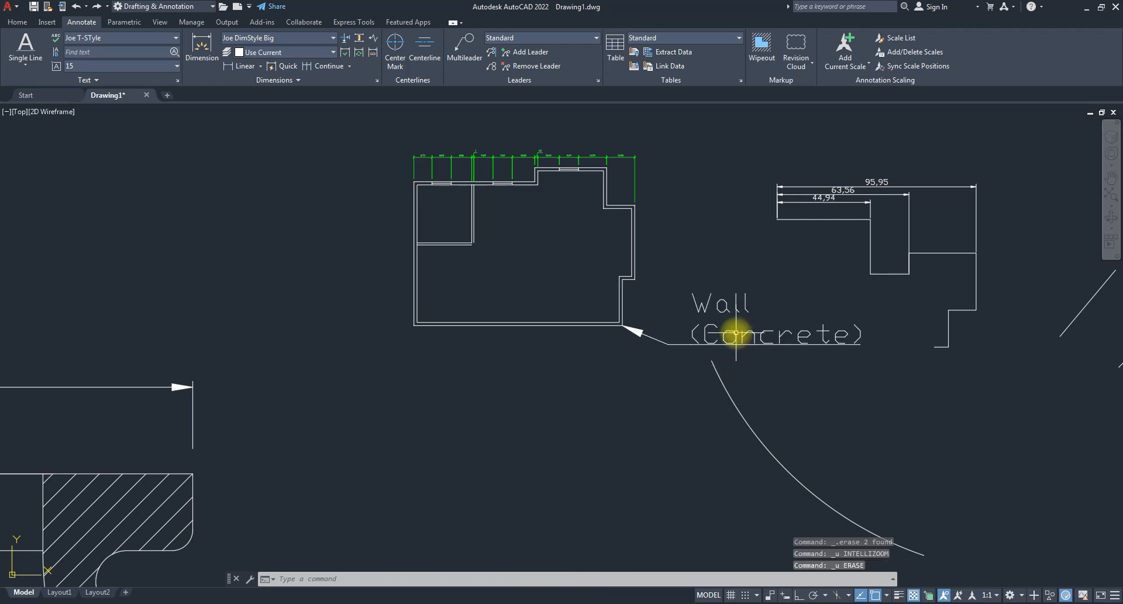
click(736, 332)
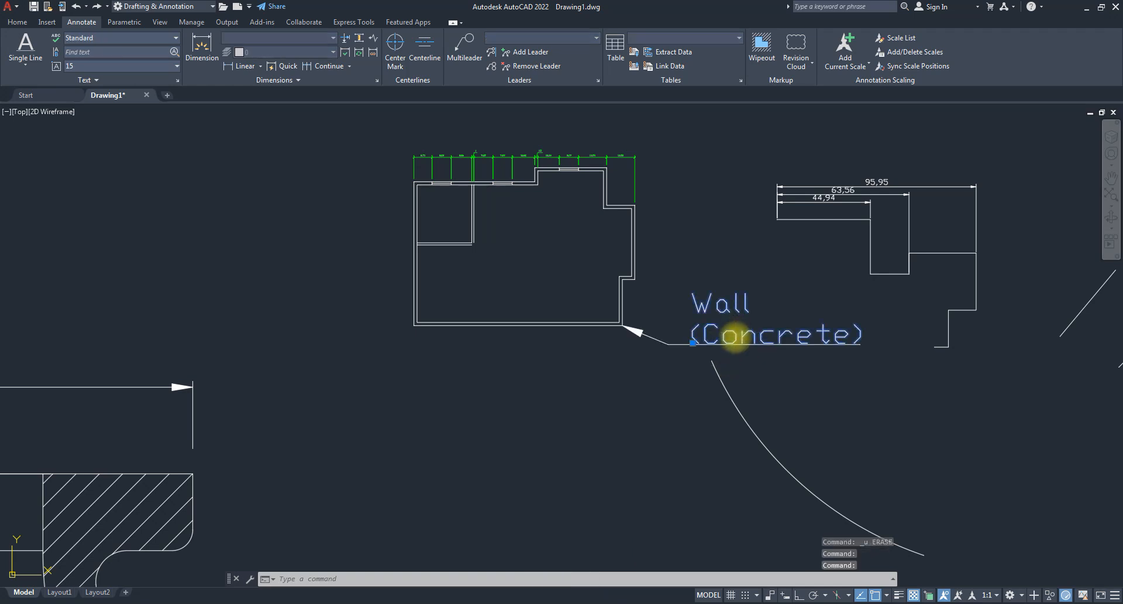
double_click(735, 338)
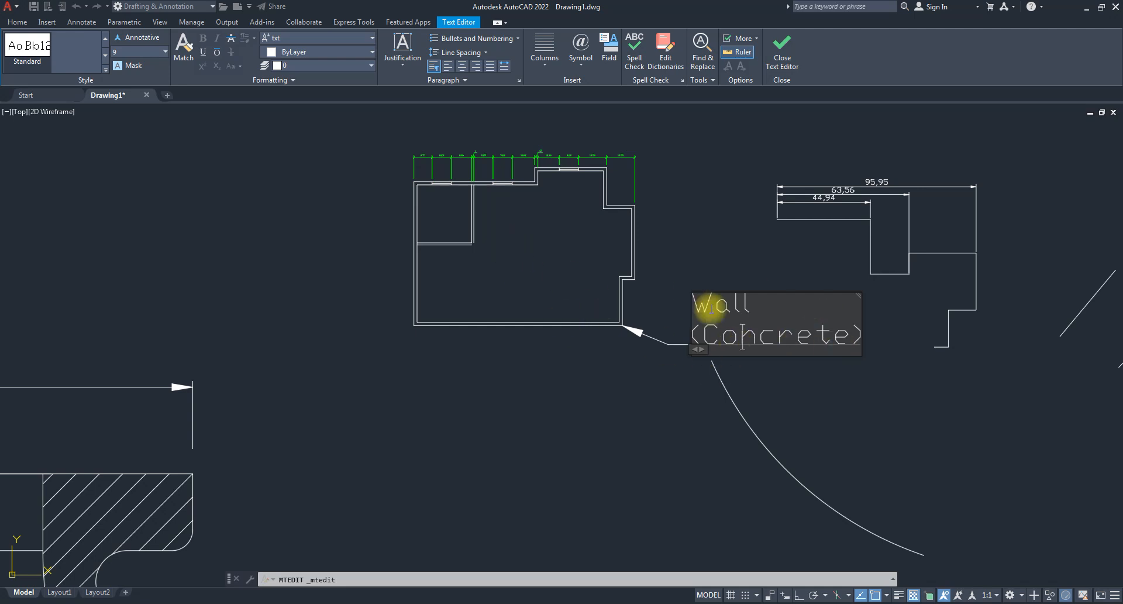
click(783, 58)
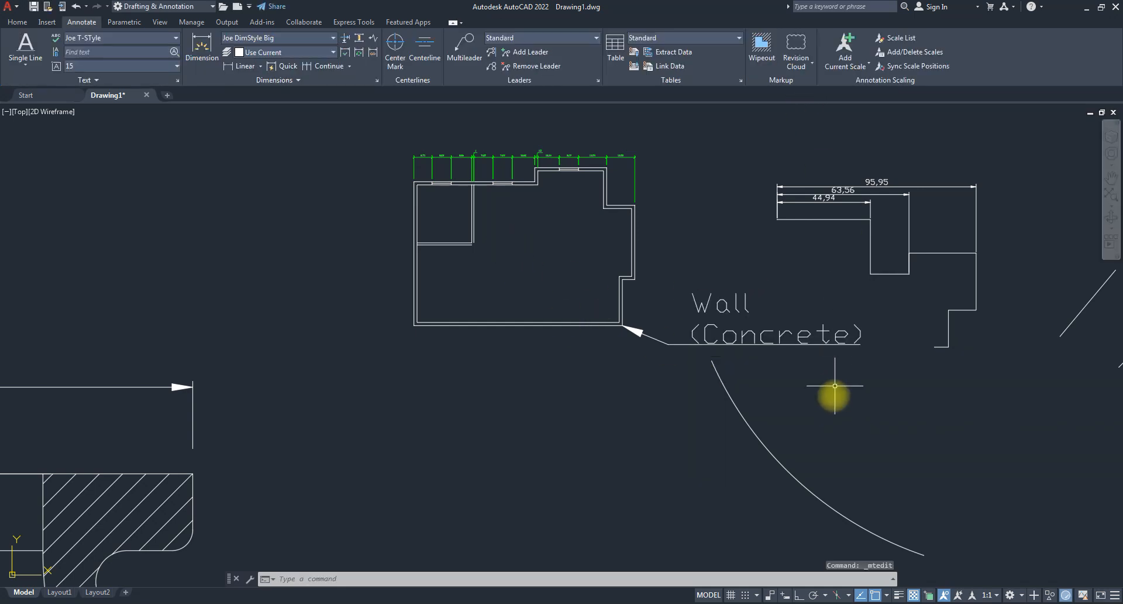
- Set the text height of the whole "Wall (Concrete)" leader annotation to 3 and close the text editor
double_click(706, 306)
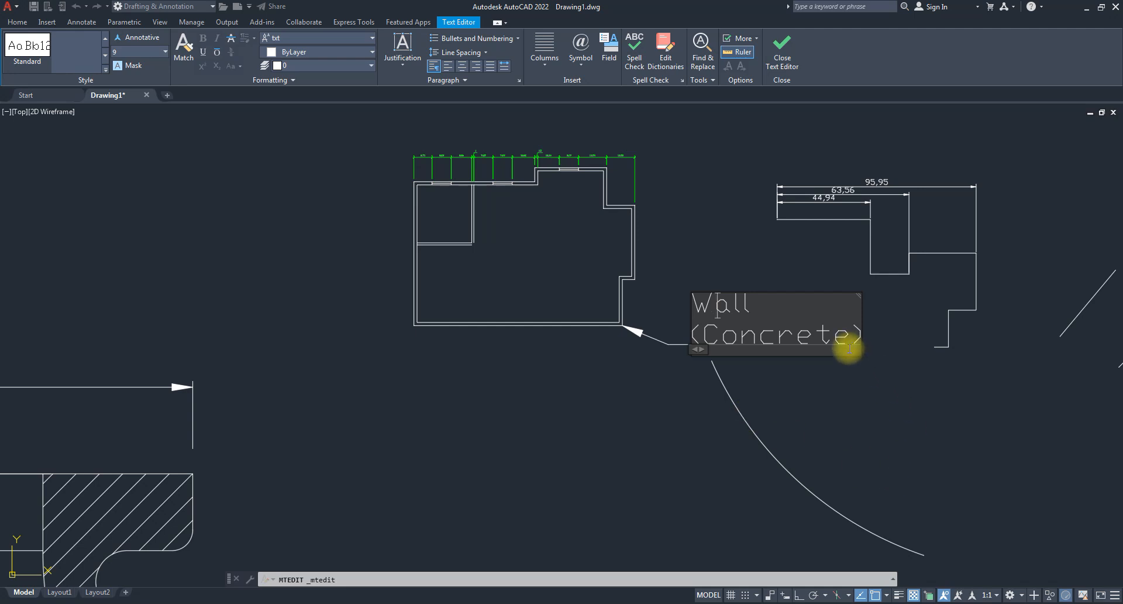
key(ctrl+a)
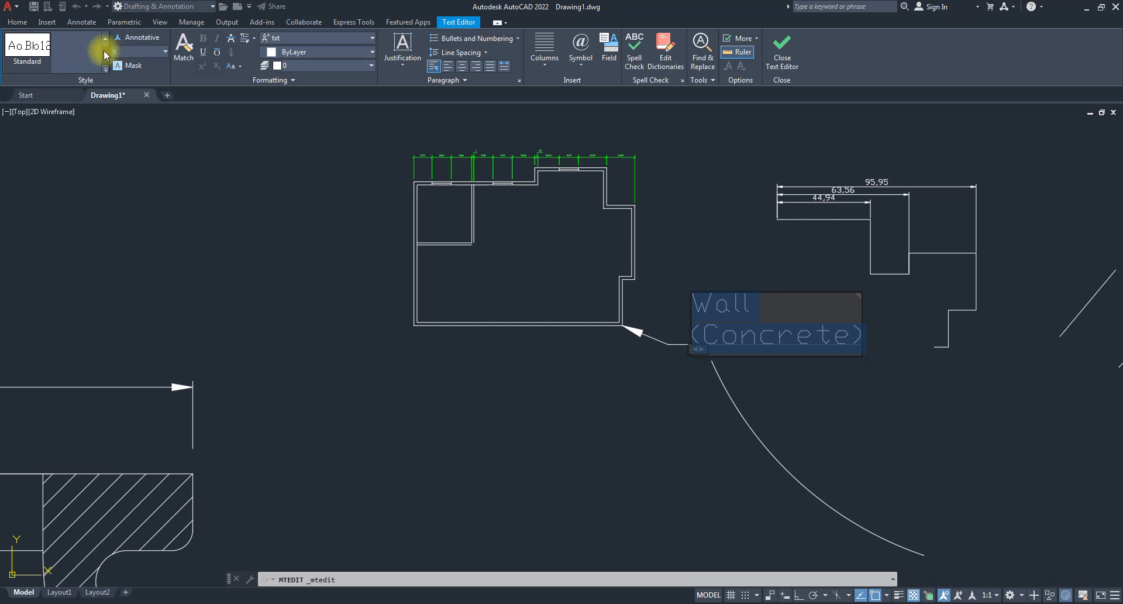
key(Return)
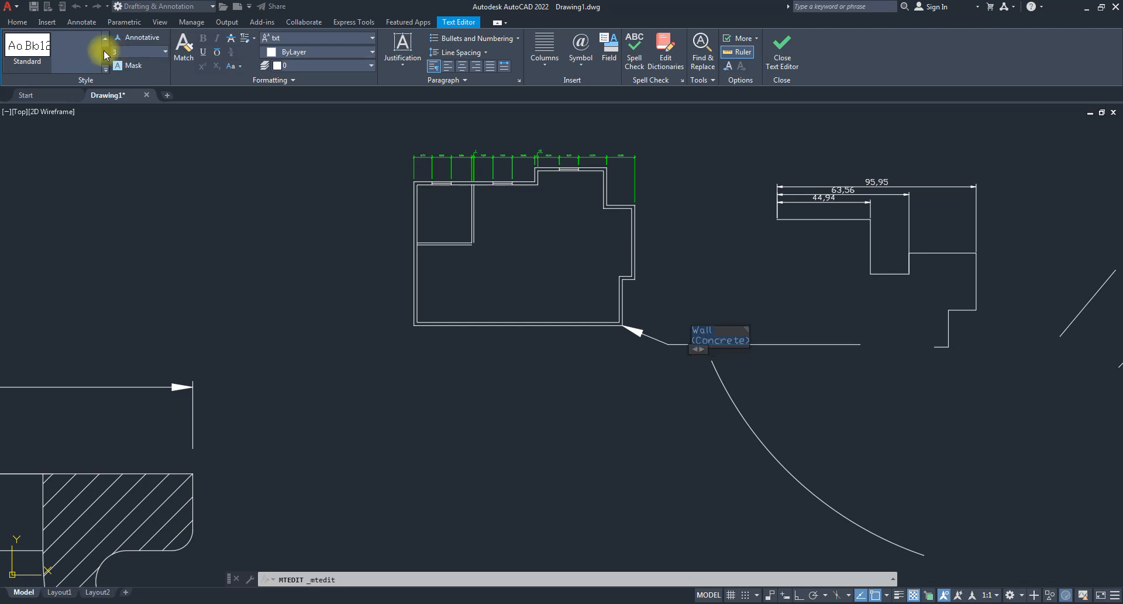
click(782, 47)
click(794, 369)
click(791, 371)
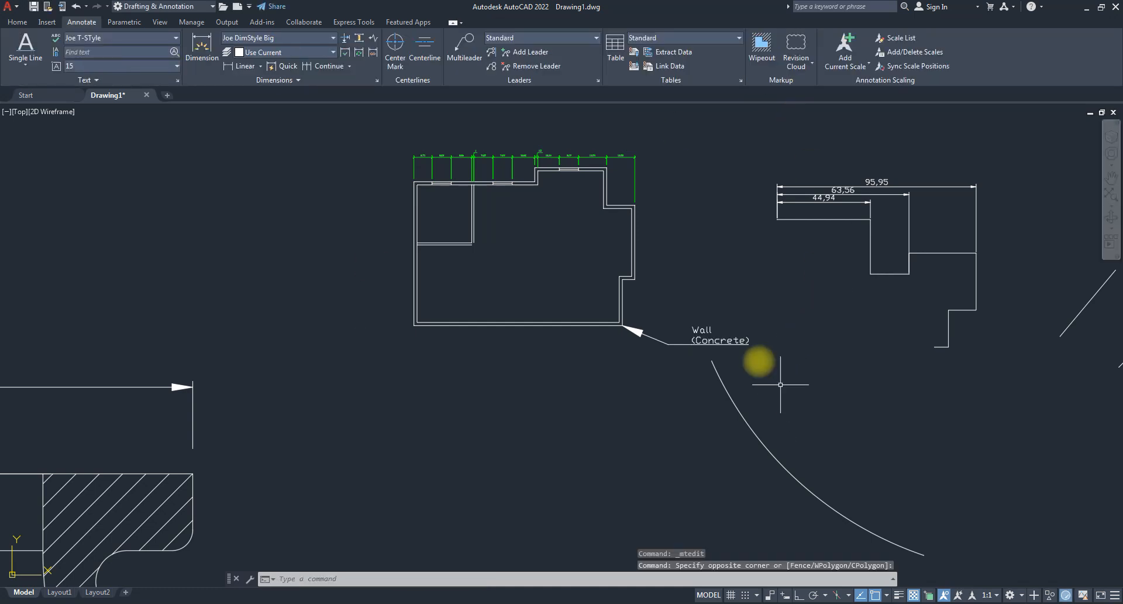
- Compare the leader annotation sizes on the floor plan, the hatched pipe bend and the curved link
scroll(644, 335, down, 3)
scroll(682, 328, up, 5)
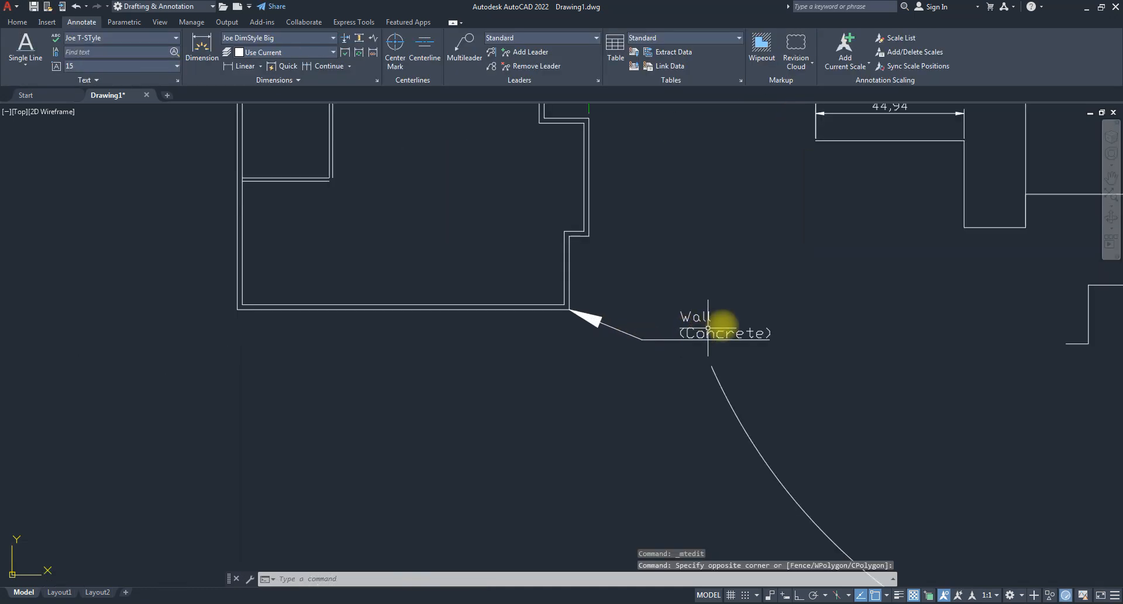
scroll(705, 327, down, 5)
scroll(429, 358, down, 5)
scroll(275, 313, up, 4)
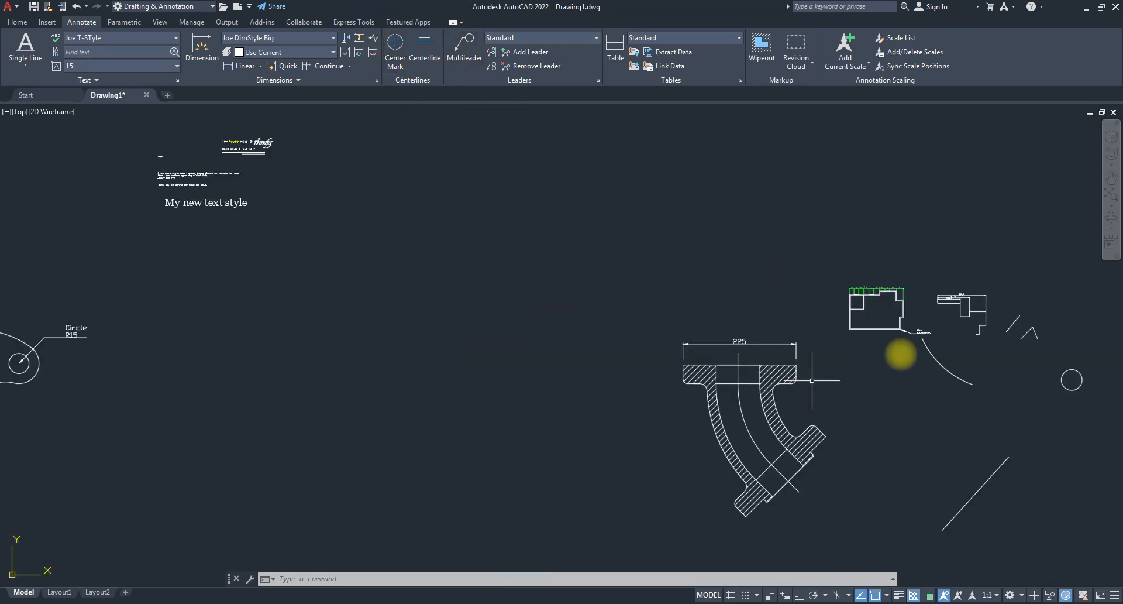
scroll(930, 334, up, 4)
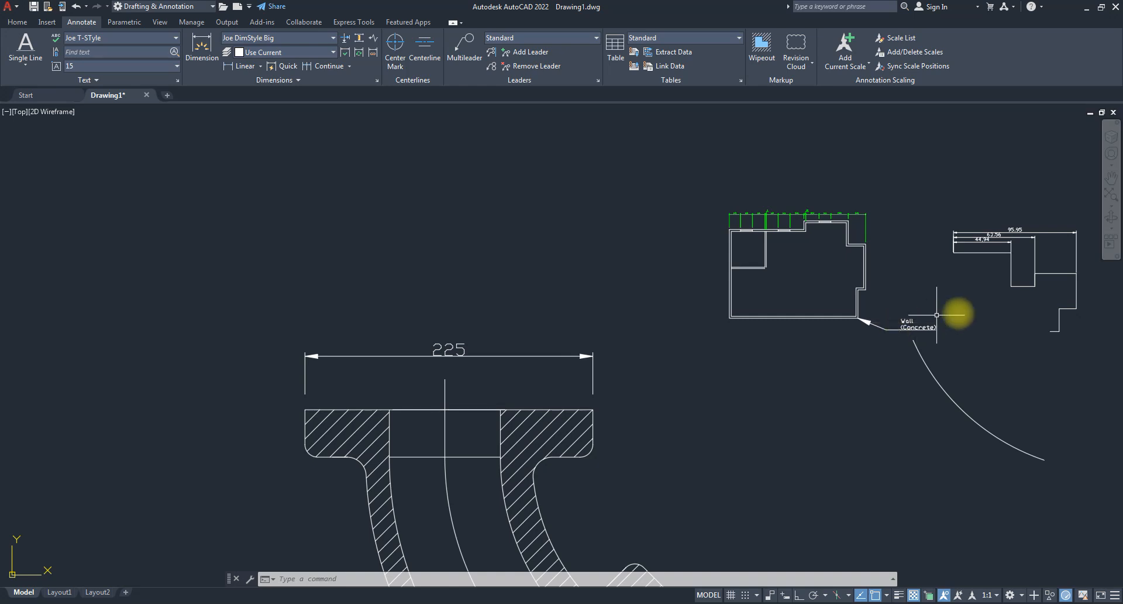
scroll(958, 313, down, 4)
scroll(306, 319, down, 4)
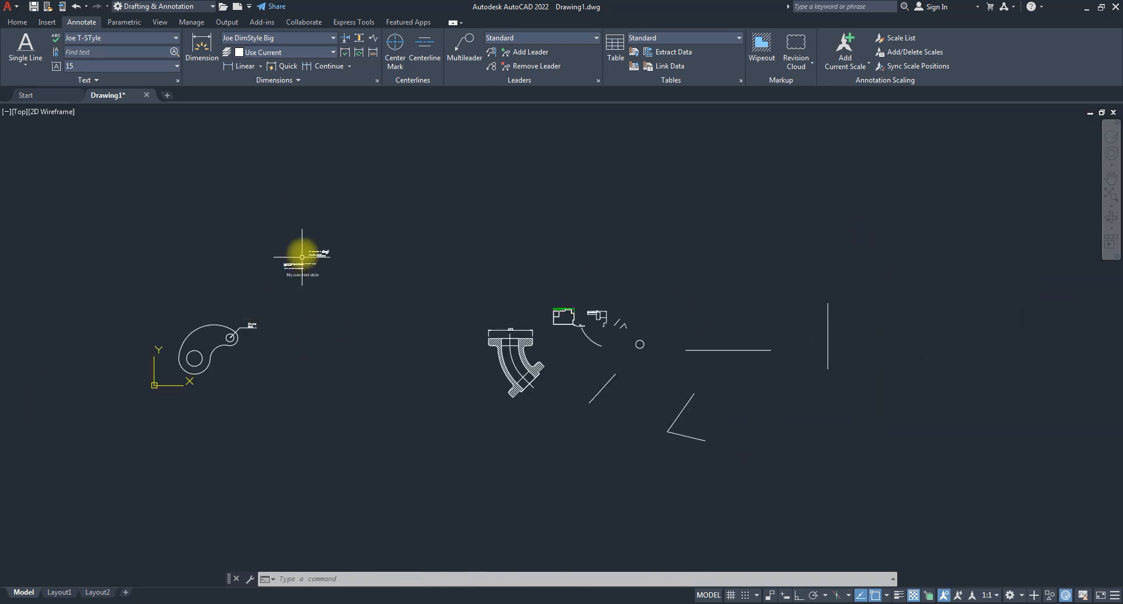
scroll(228, 363, up, 6)
middle_click(301, 330)
middle_click(302, 330)
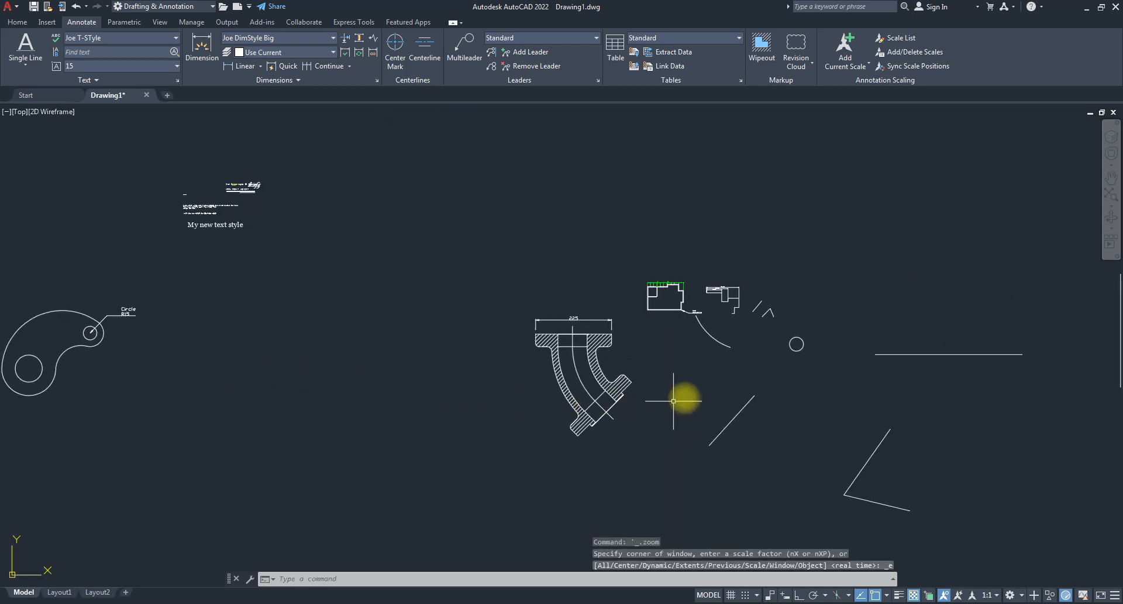
scroll(672, 395, down, 2)
scroll(295, 351, up, 7)
mouse_move(363, 361)
middle_down()
mouse_move(393, 397)
mouse_move(370, 374)
middle_up()
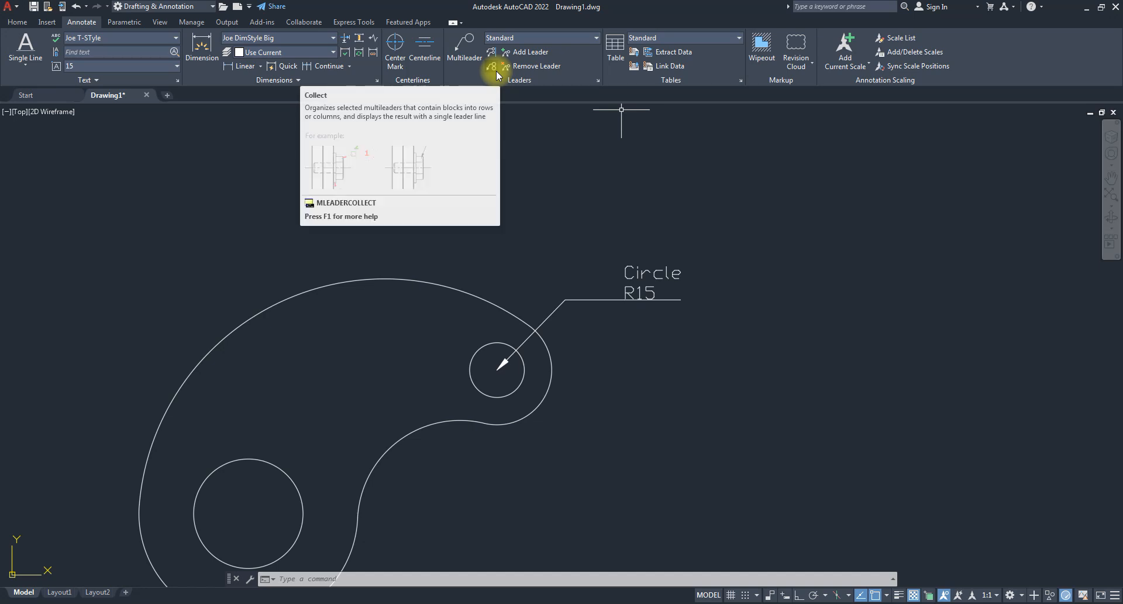
scroll(430, 350, down, 2)
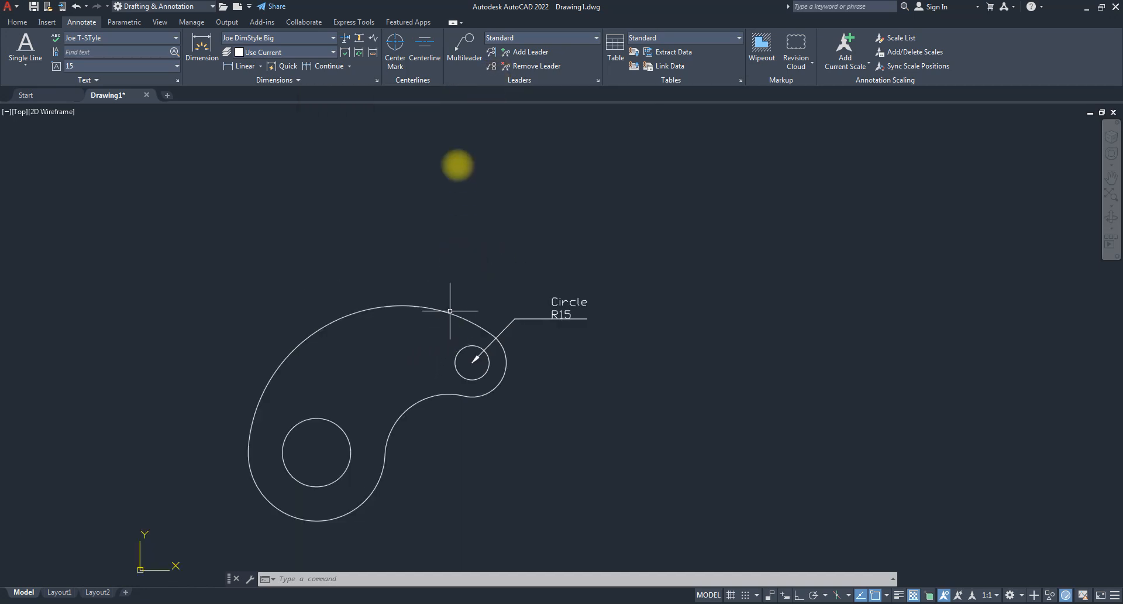
scroll(494, 363, down, 2)
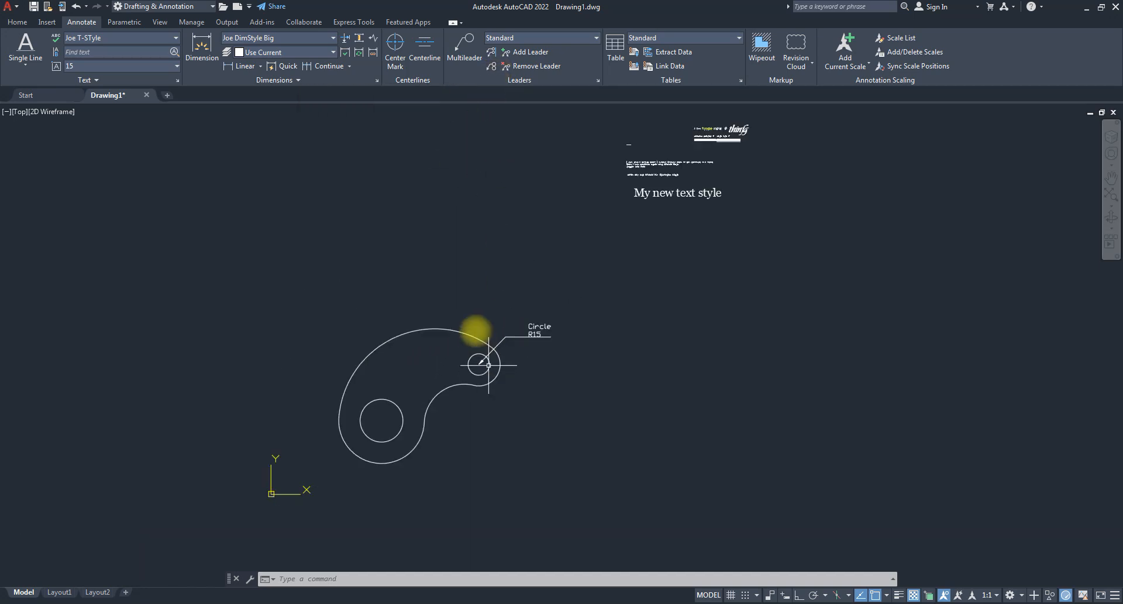
- Place a multileader from the centre of the curved link's large circle to a landing point outside the link's lower right
click(461, 49)
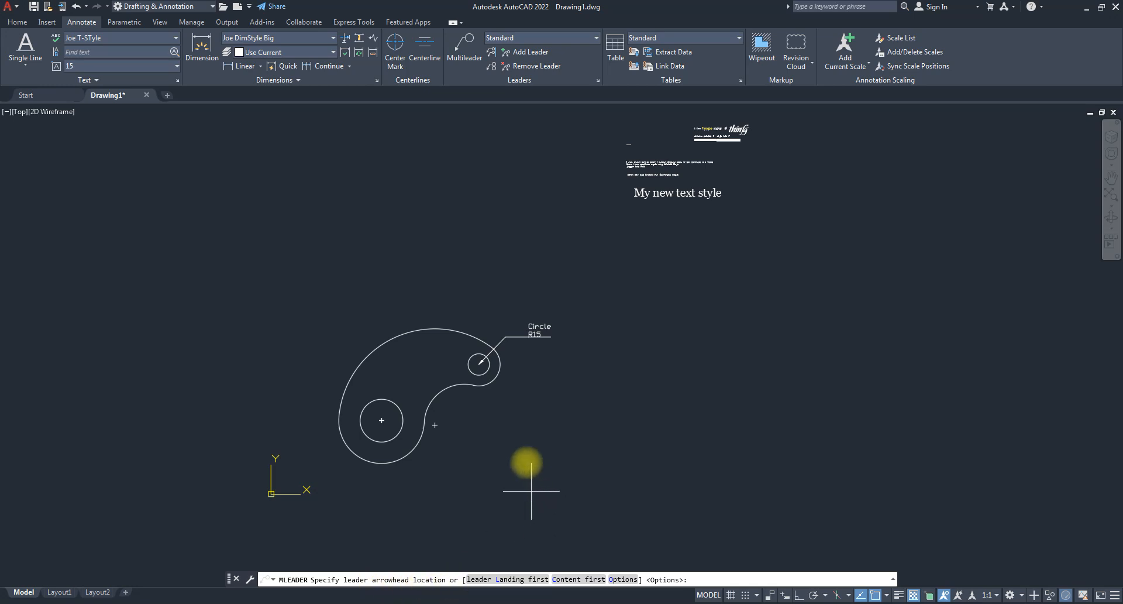
scroll(415, 300, down, 3)
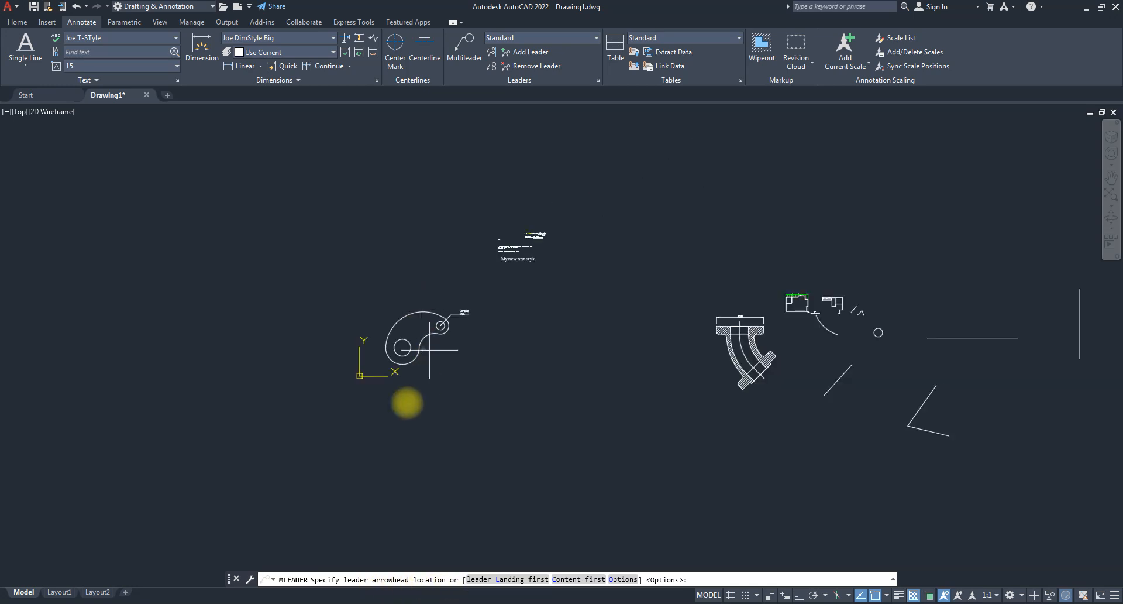
scroll(421, 339, up, 2)
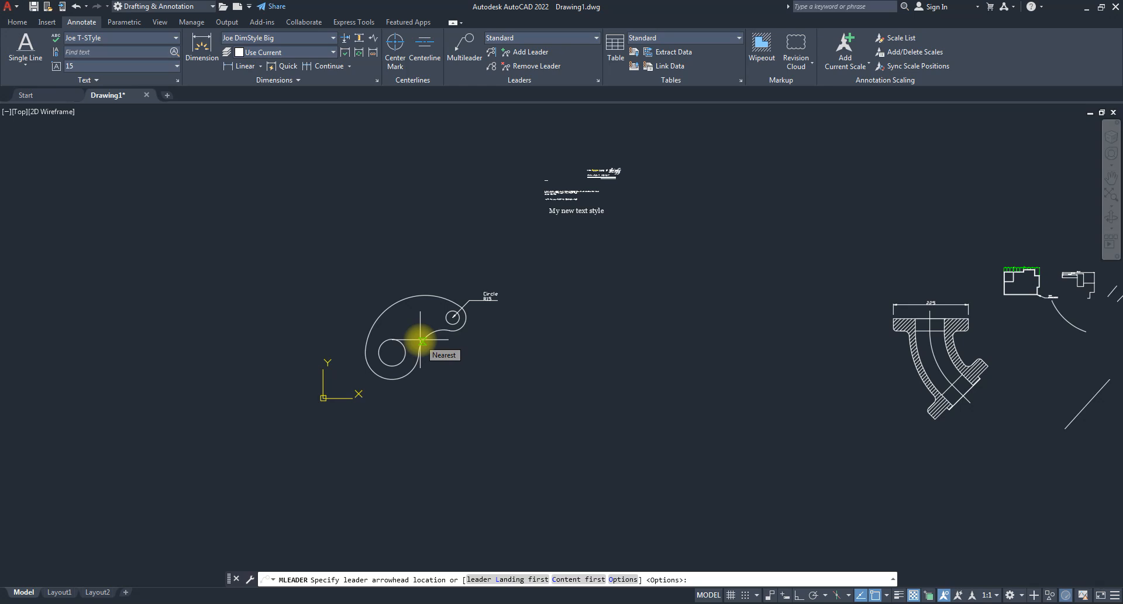
scroll(417, 367, up, 3)
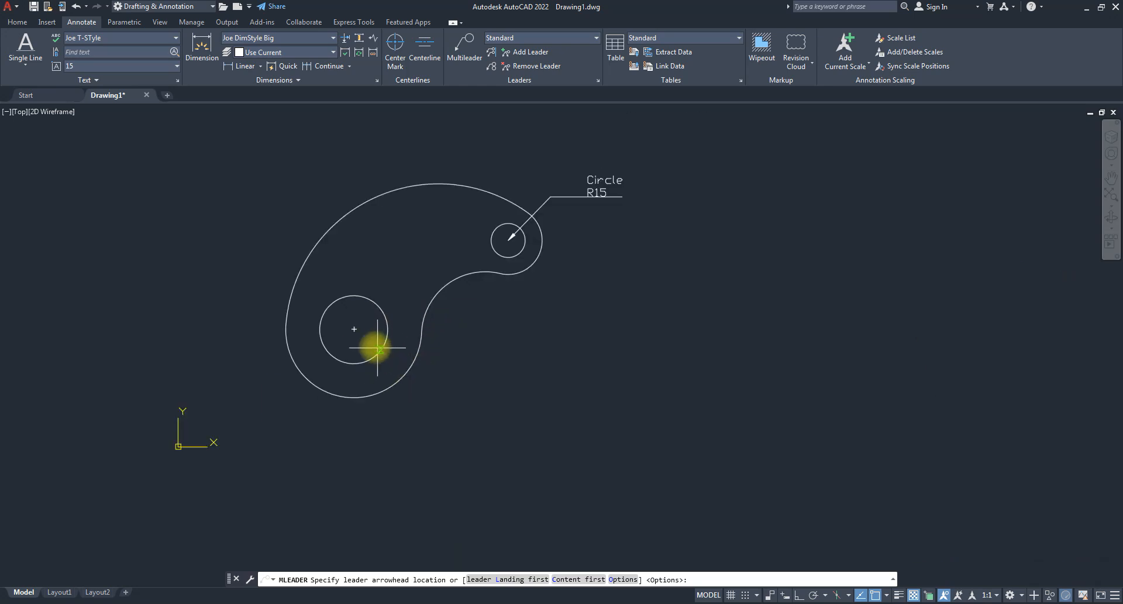
click(354, 330)
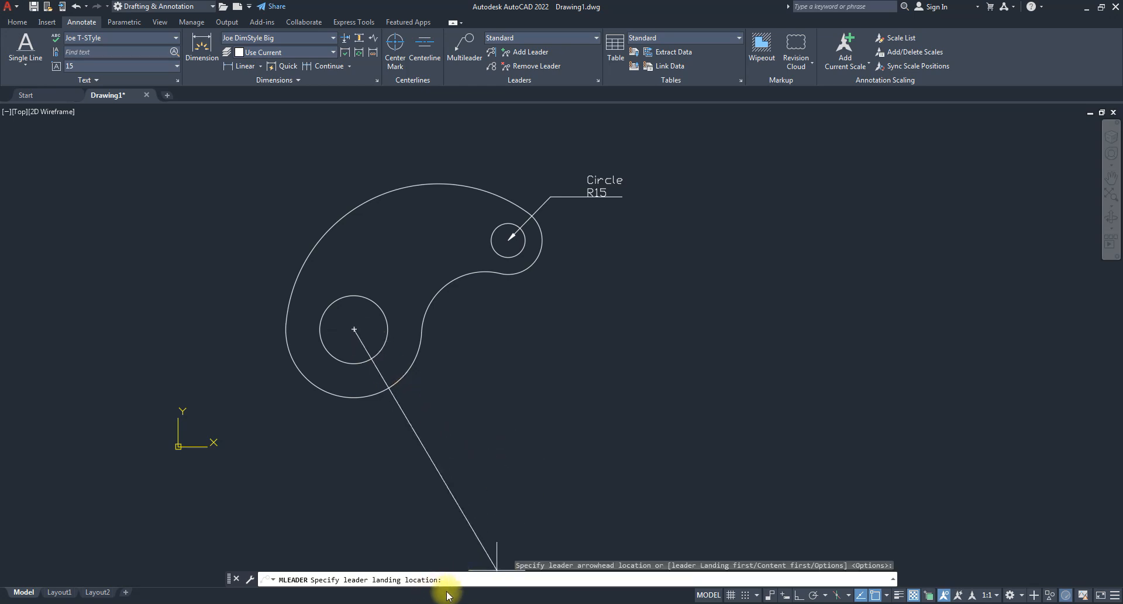
click(587, 451)
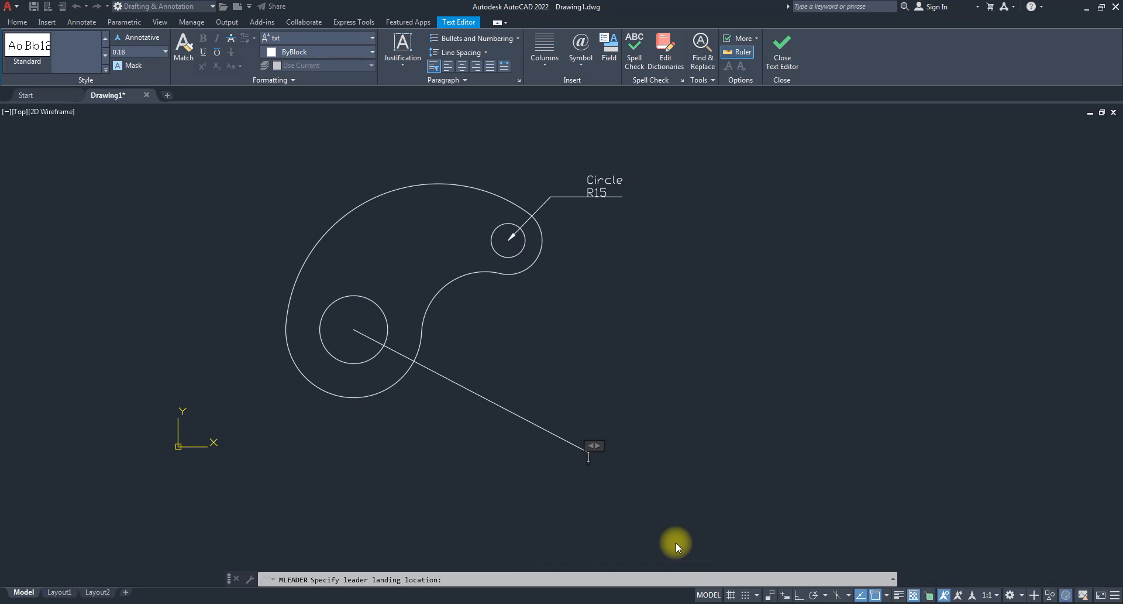
- Enter "Circle" and "R40" as two lines of leader text for the large circle and close the text editor
text(Circle)
key(Return)
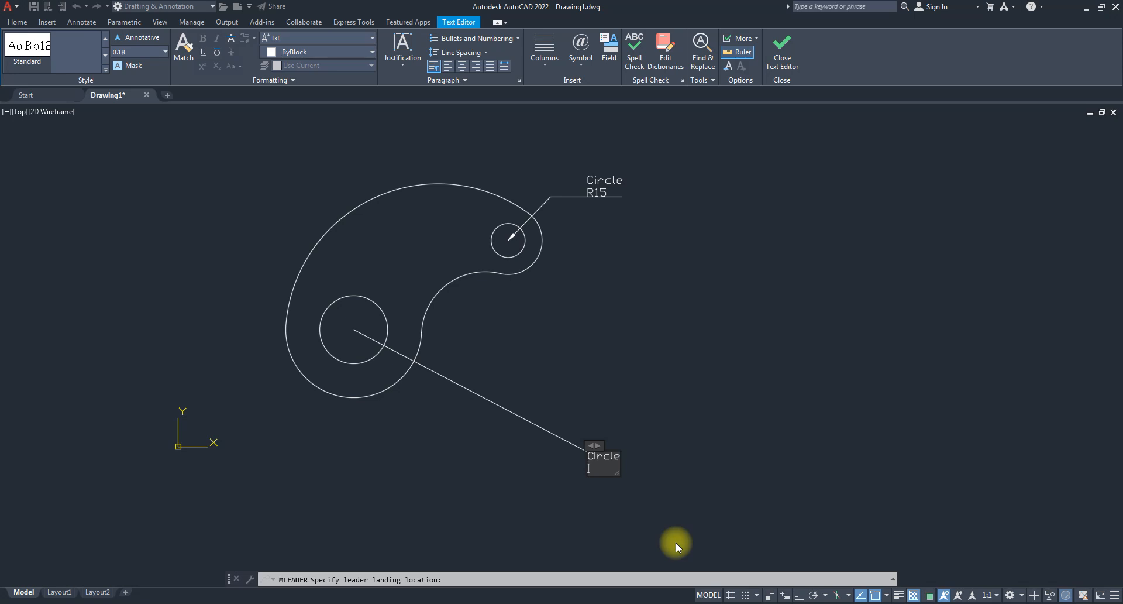
text(R40)
click(781, 49)
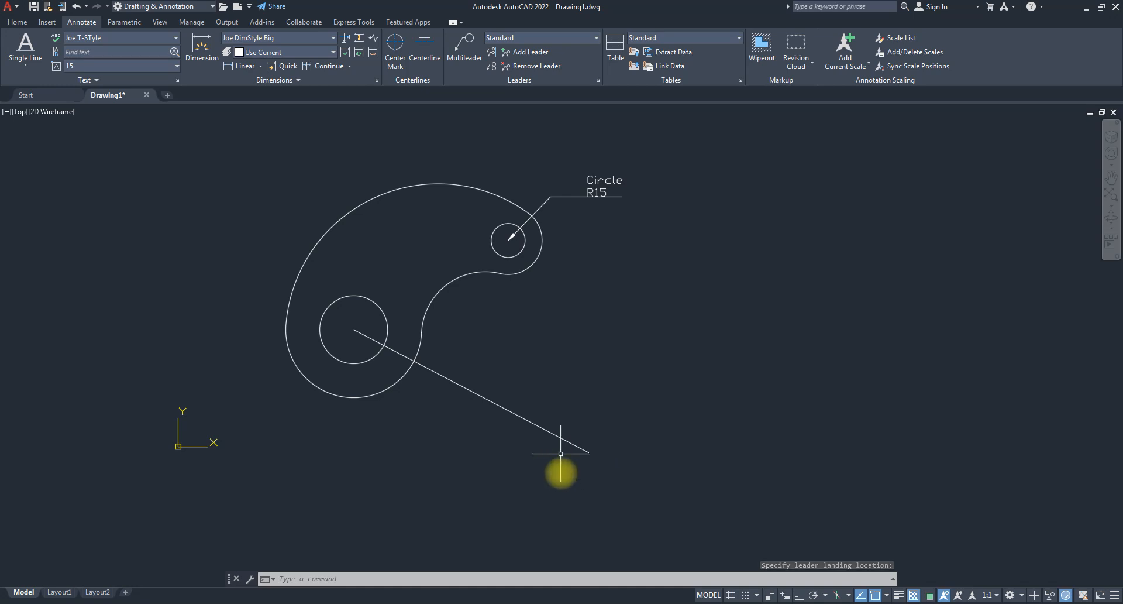
- Examine the text height setting of the Standard multileader style and close the style manager without changing anything
click(521, 37)
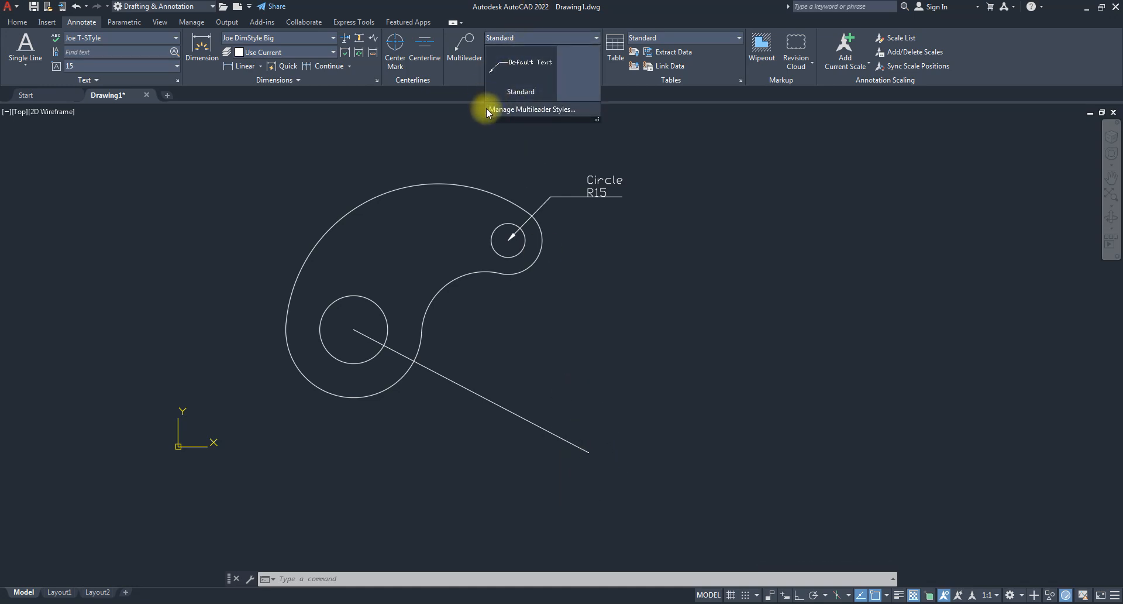
click(518, 110)
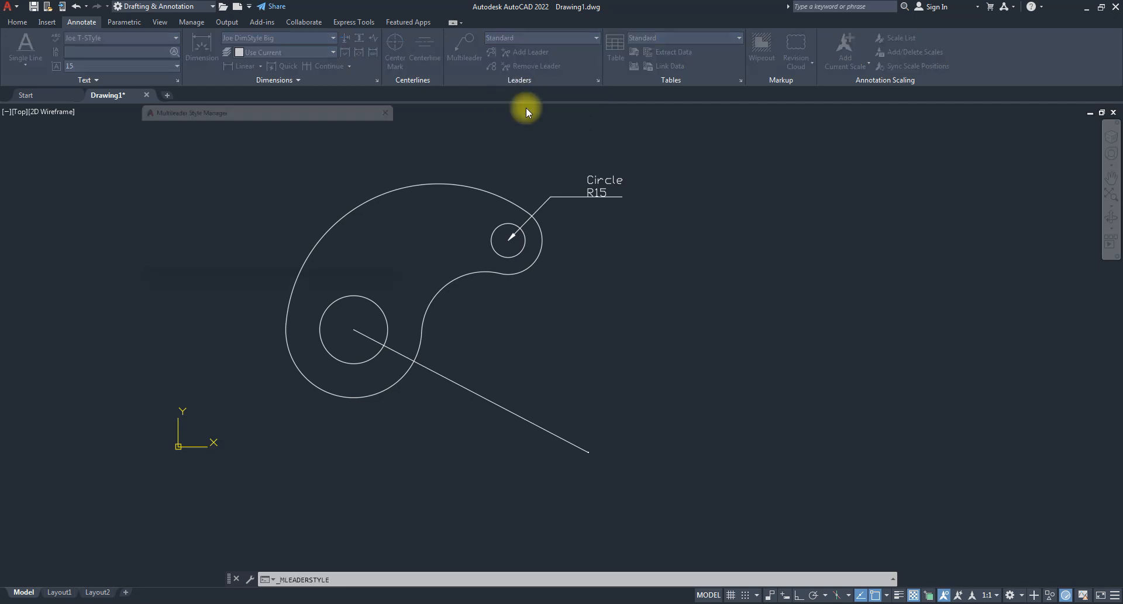
click(387, 179)
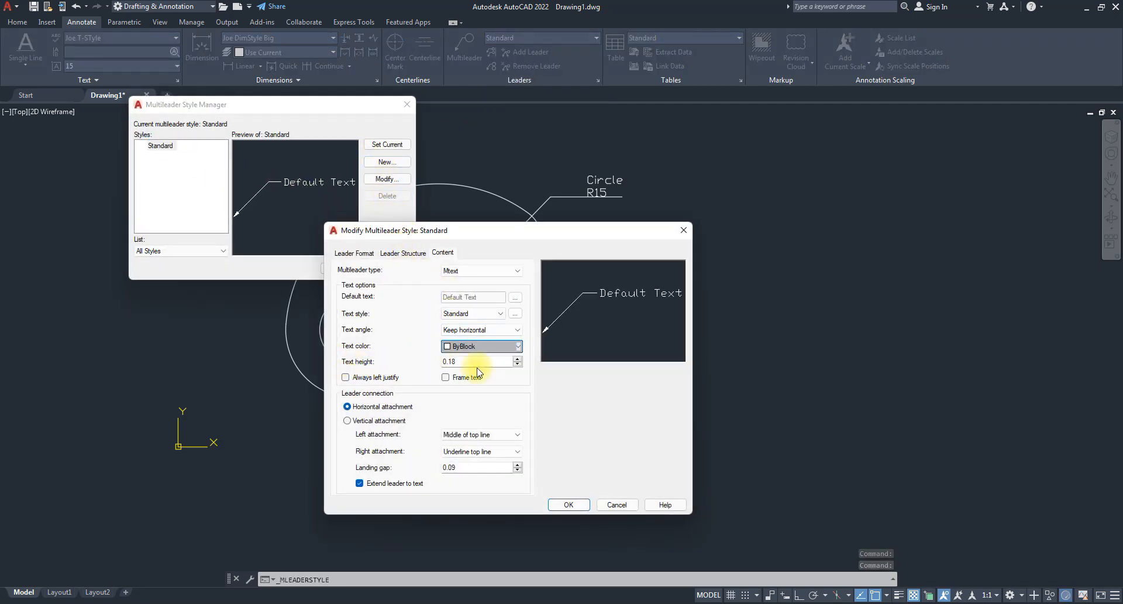
double_click(470, 362)
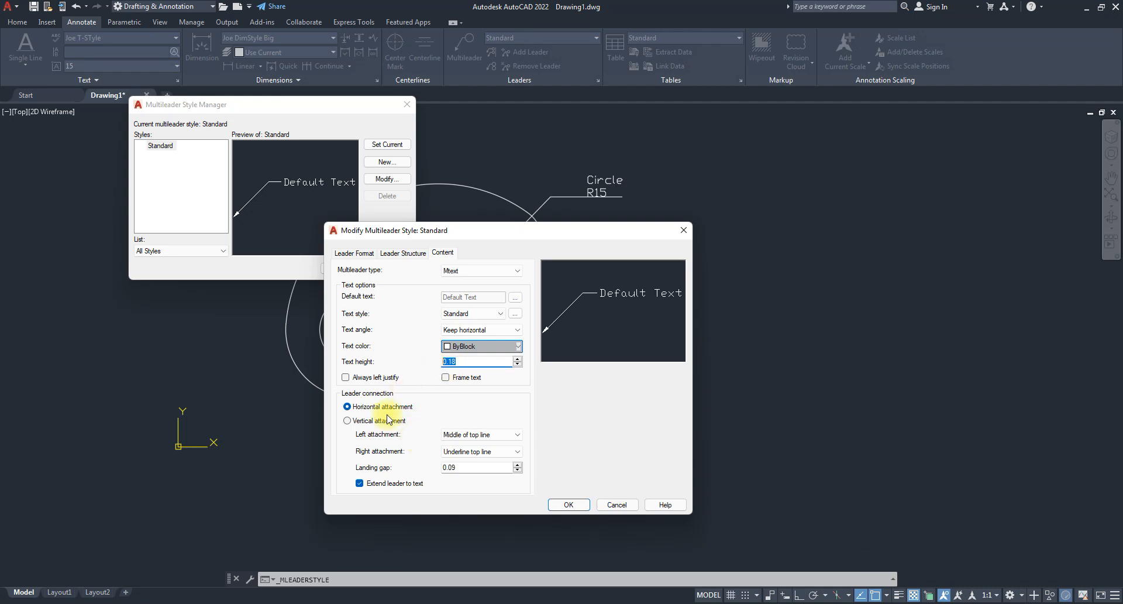
click(683, 230)
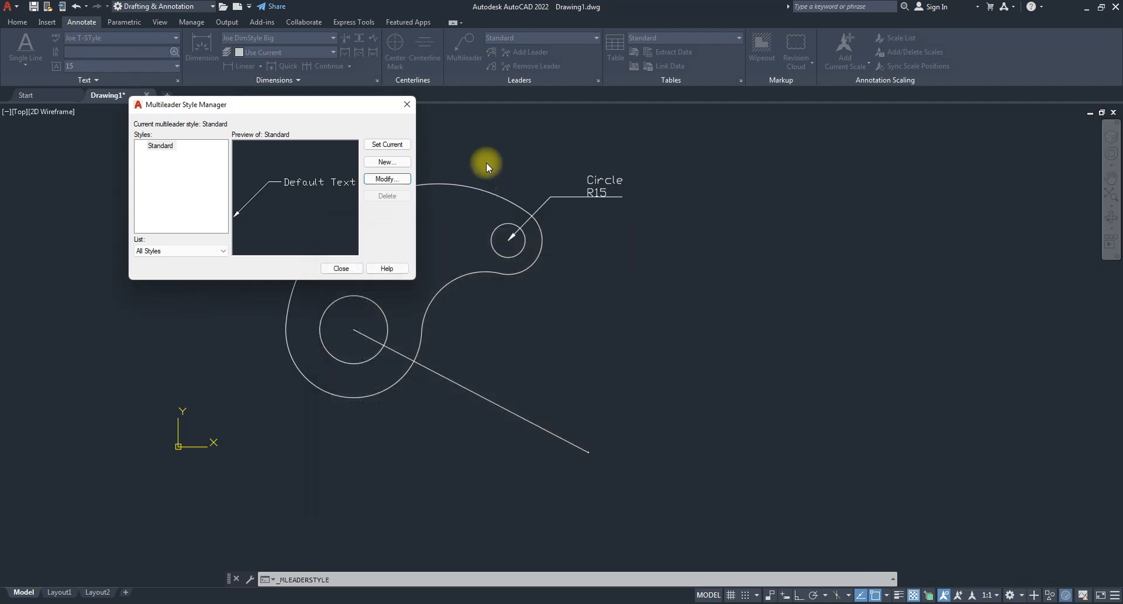
click(407, 102)
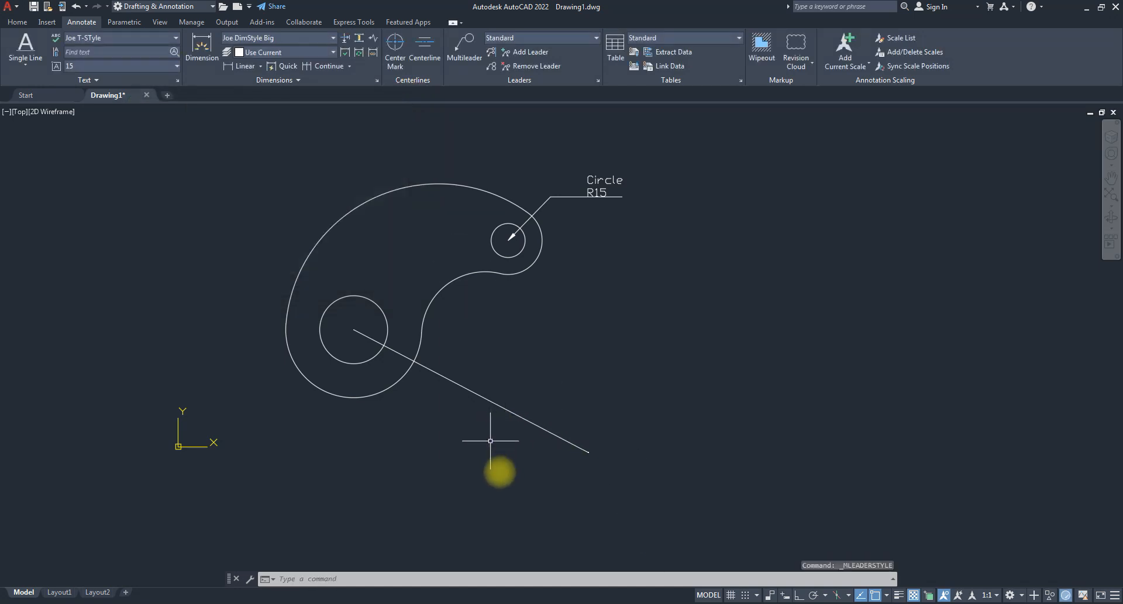
- Erase the multileader that points to the large circle of the curved link
mouse_move(573, 442)
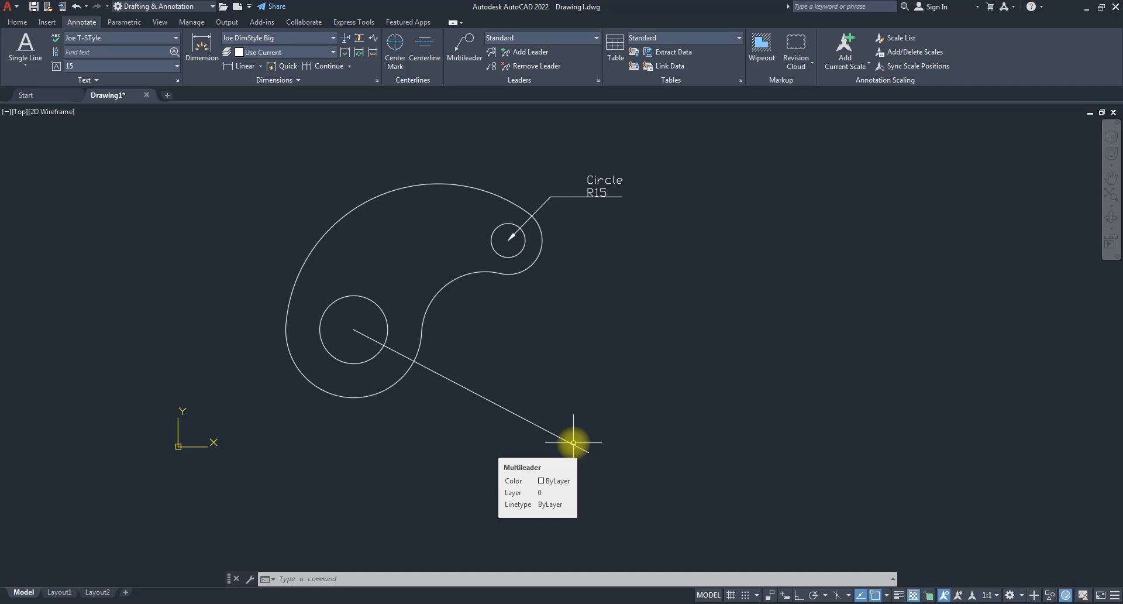
click(609, 478)
click(556, 421)
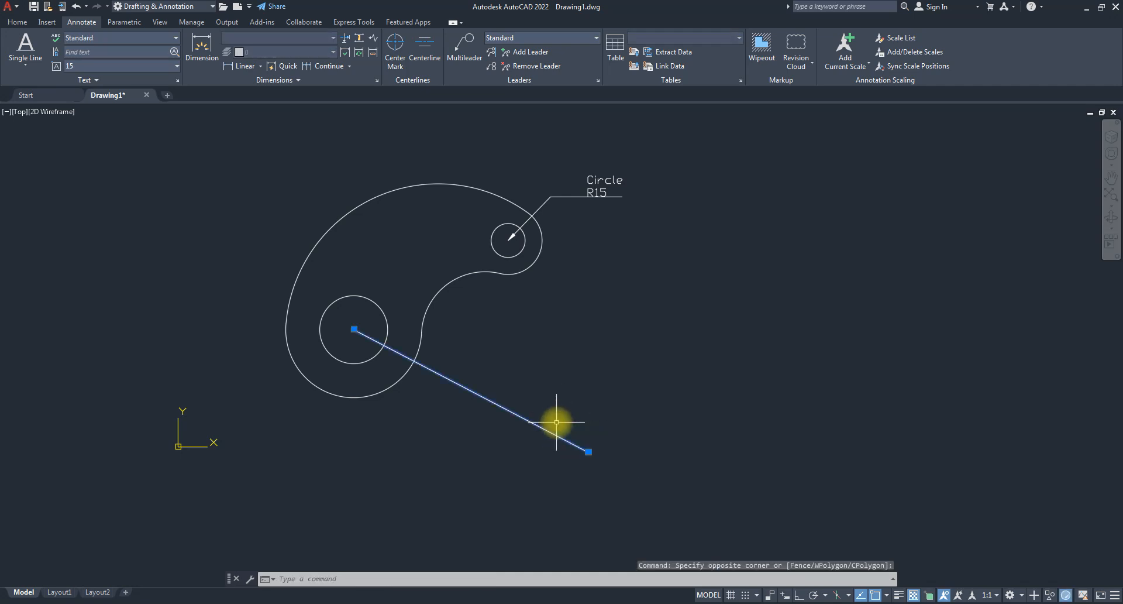
key(Delete)
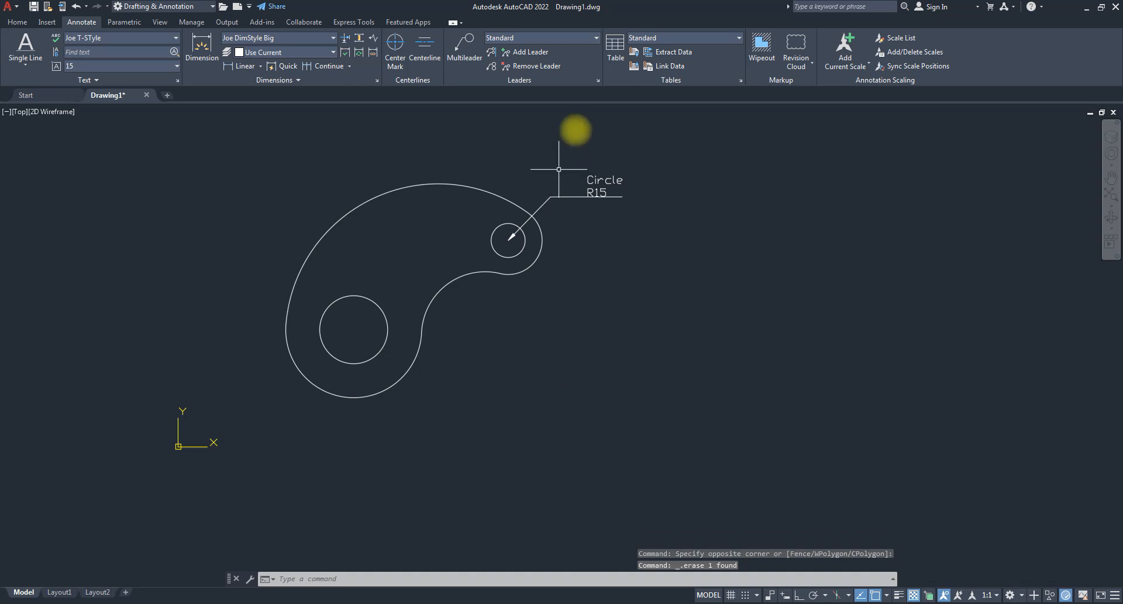
- View the options for creating a new multileader style based on Standard, and close the style manager without creating one
click(594, 38)
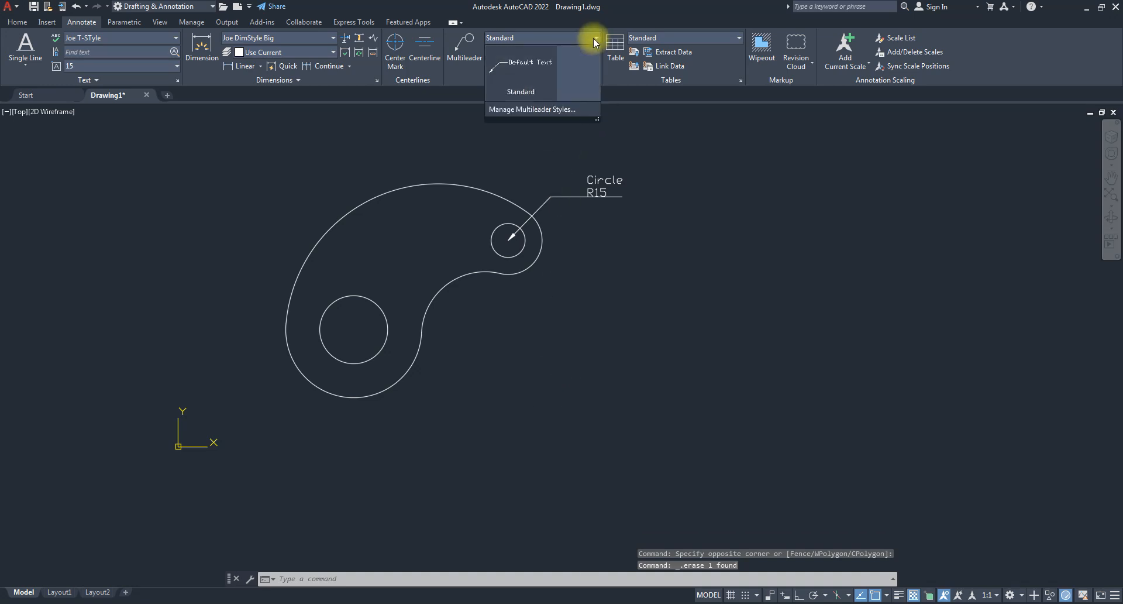
click(520, 109)
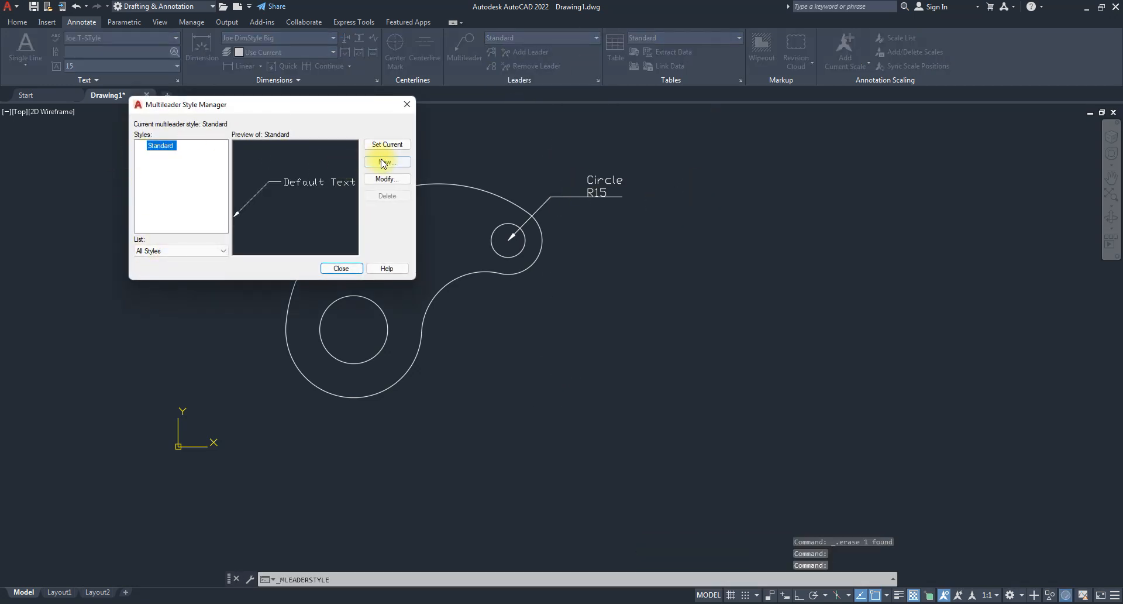
click(387, 162)
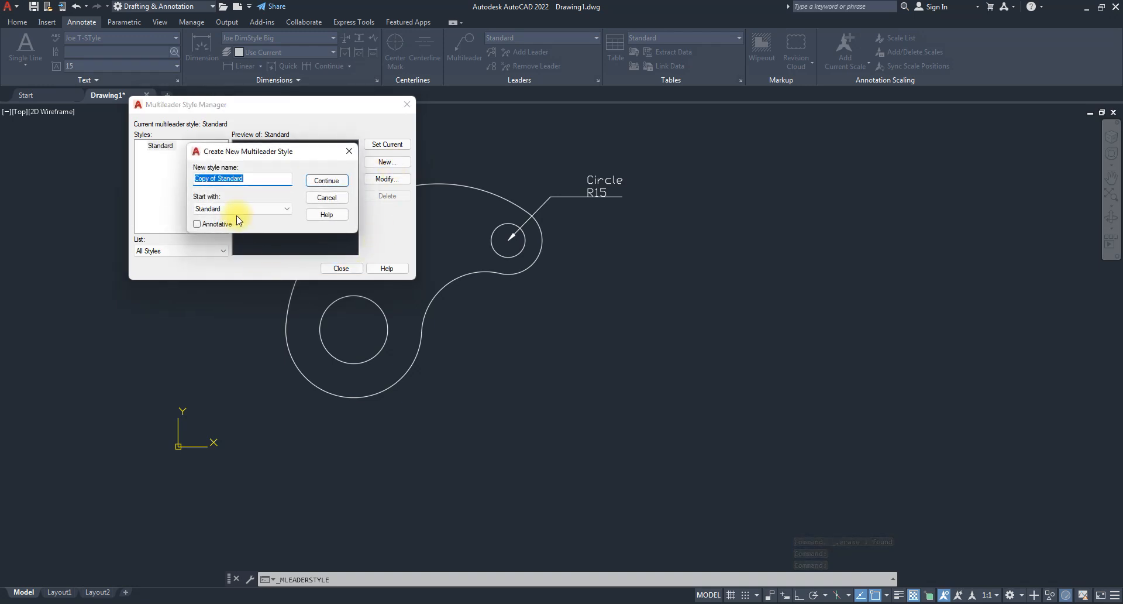
click(351, 152)
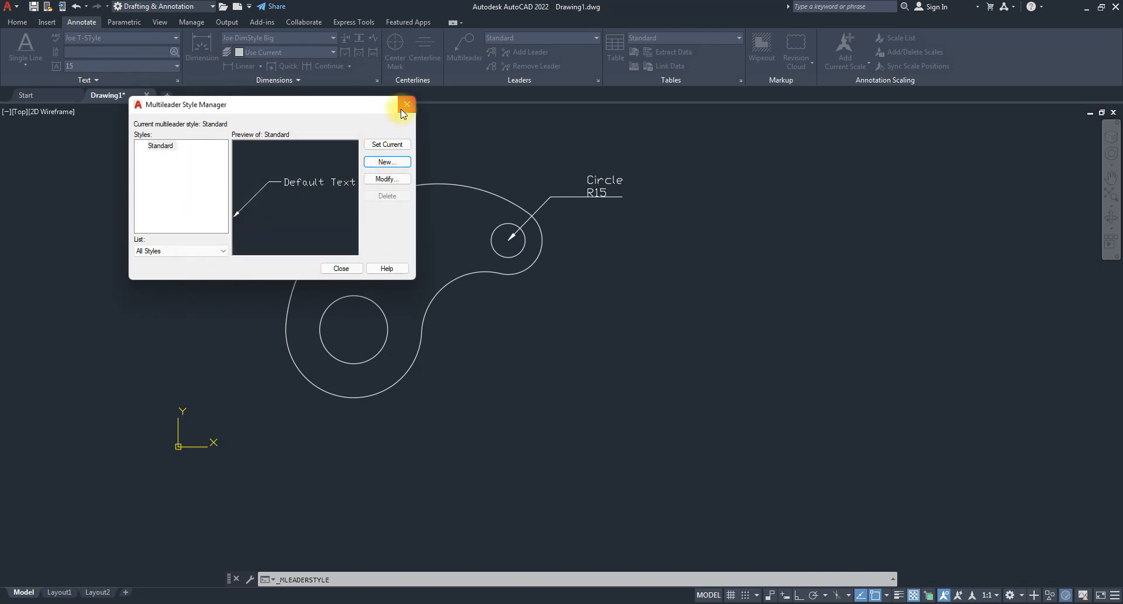
click(406, 104)
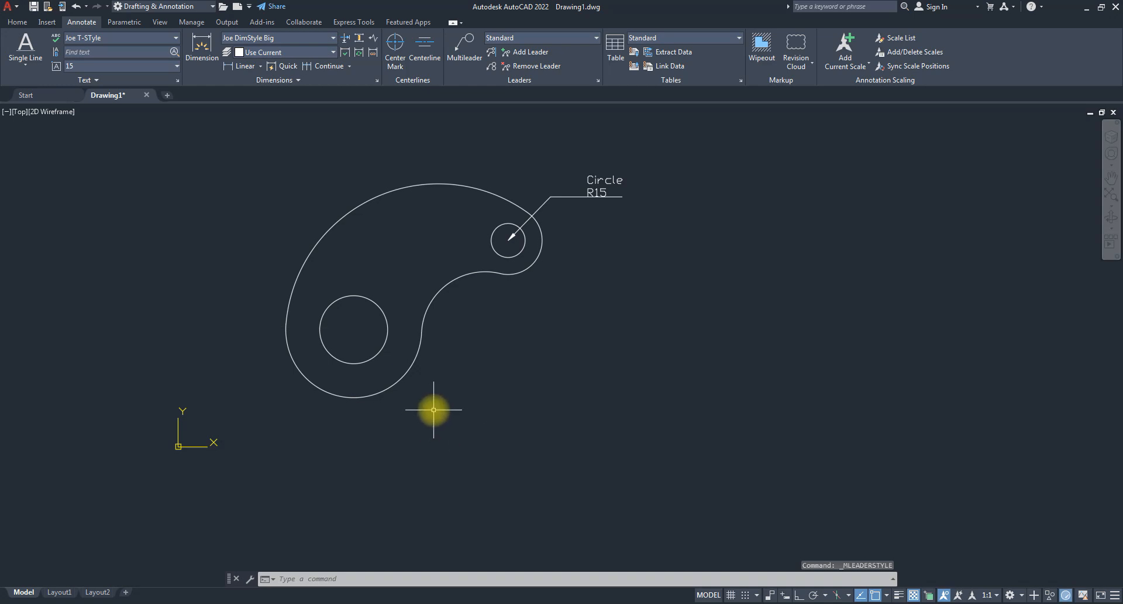
- Check the text height of the "Circle R15" leader annotation in the text editor and close it unchanged
scroll(431, 408, up, 2)
scroll(547, 293, down, 4)
scroll(596, 193, up, 4)
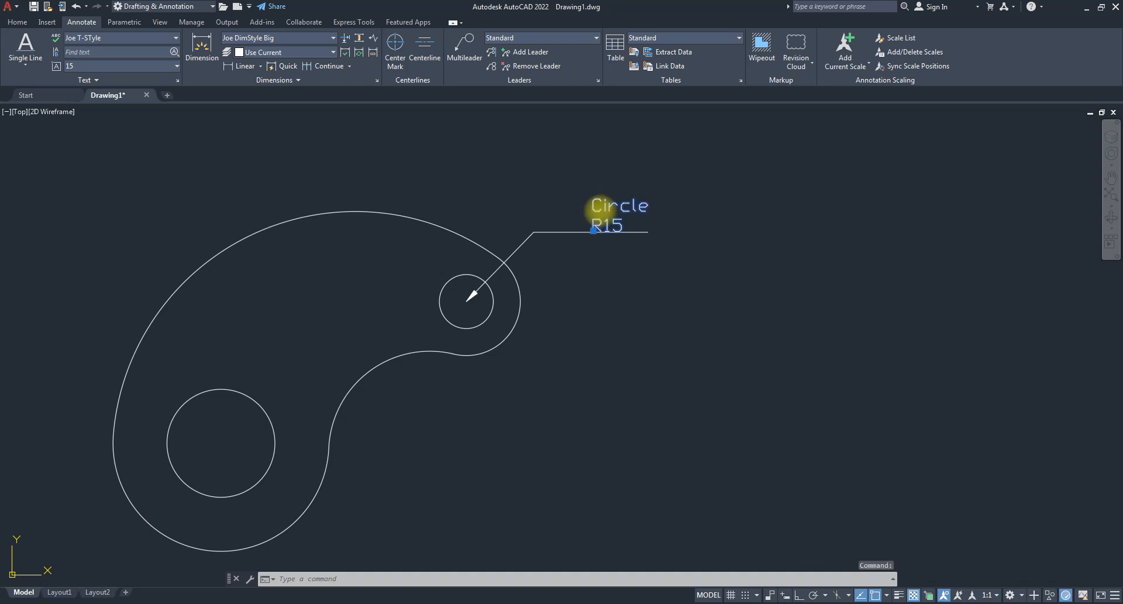
double_click(599, 212)
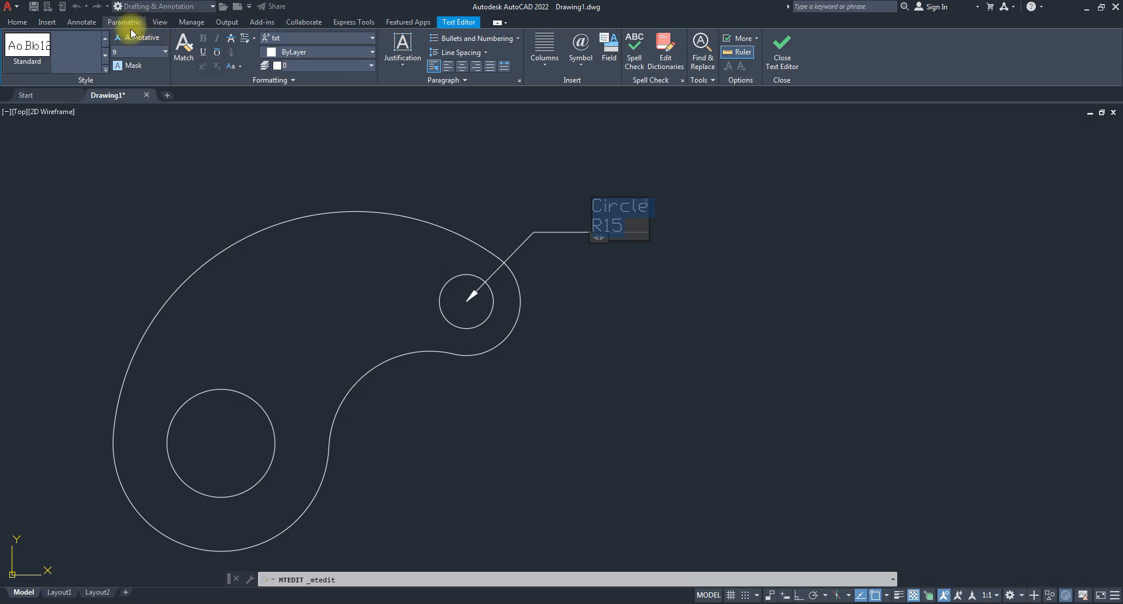
click(349, 186)
click(781, 52)
scroll(379, 395, up, 4)
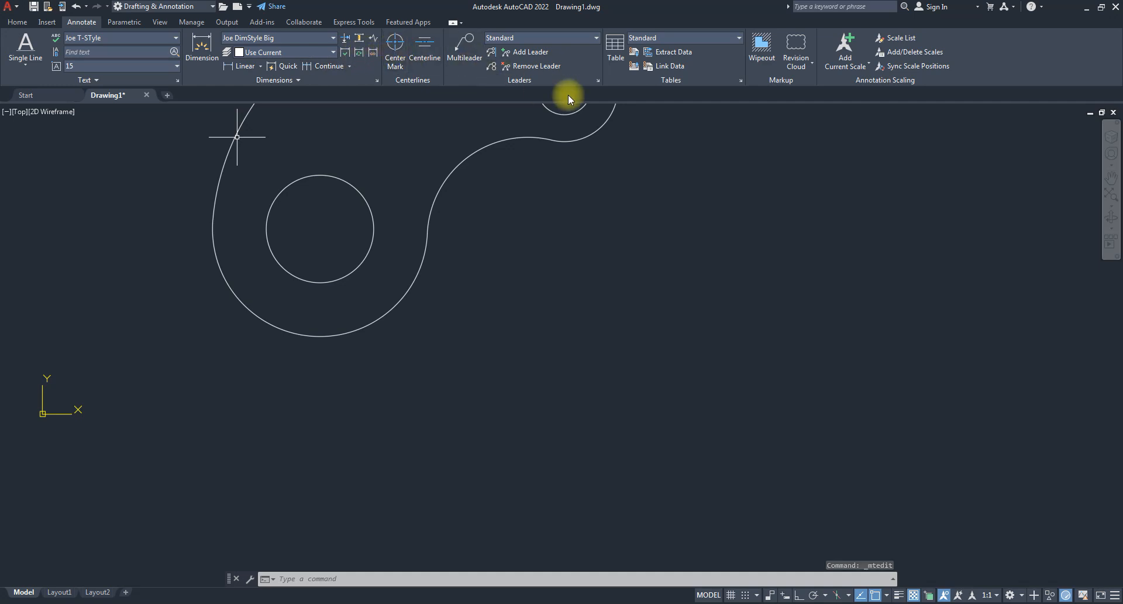
text(l)
key(Return)
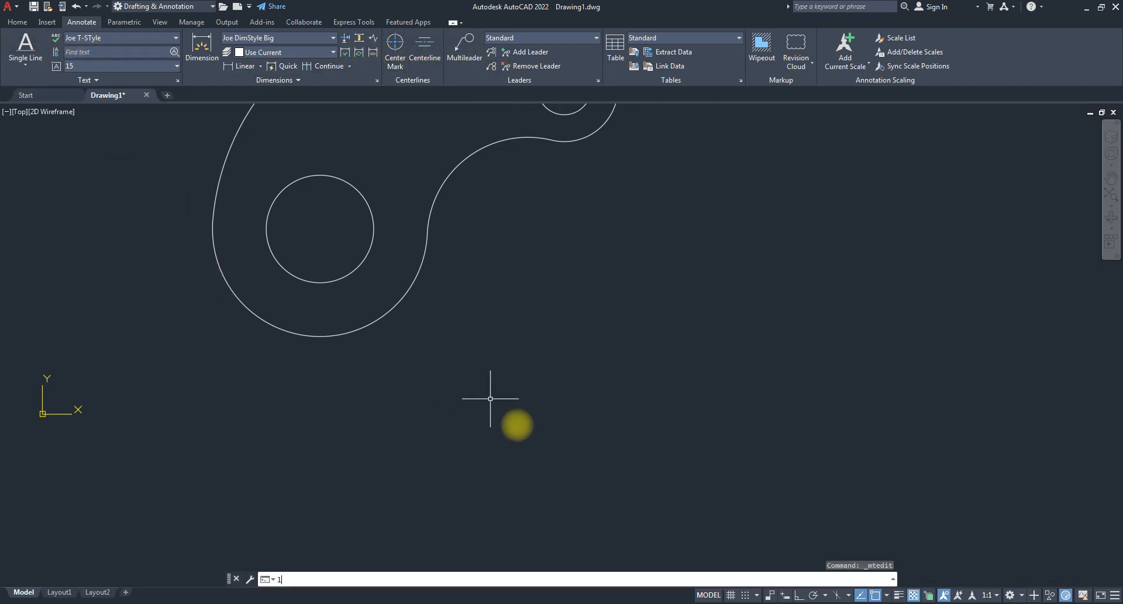
click(459, 347)
key(F8)
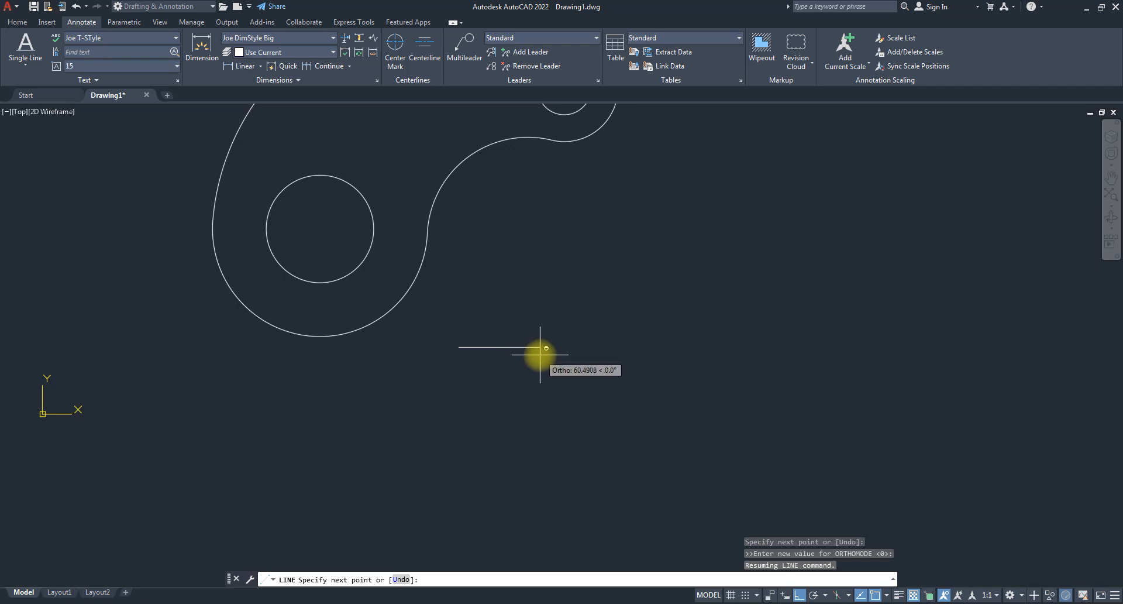
key(F8)
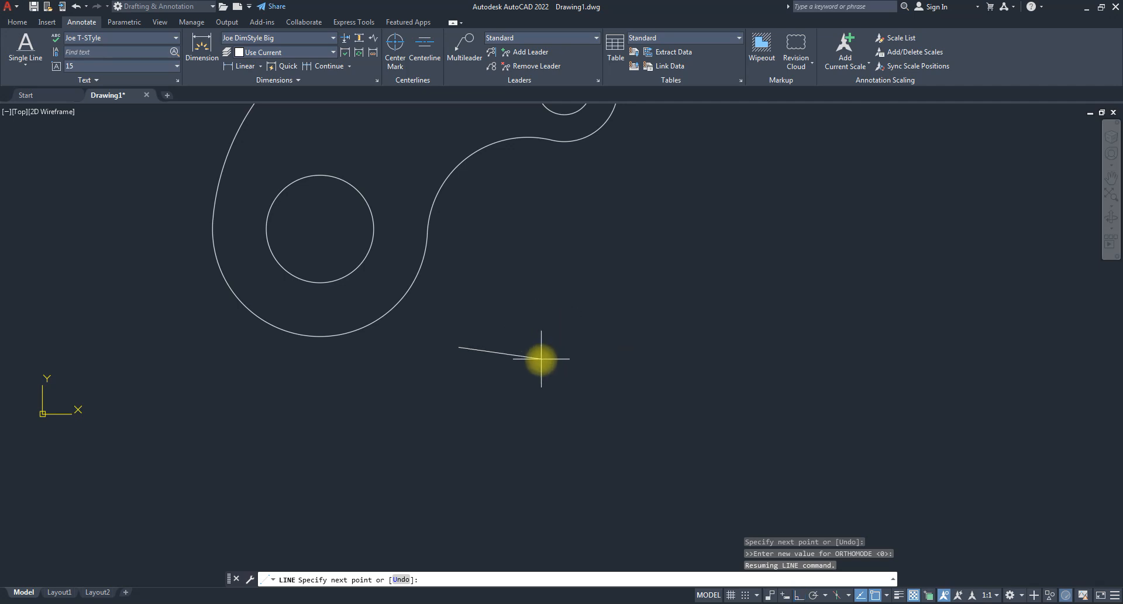
scroll(546, 351, down, 4)
scroll(564, 293, up, 8)
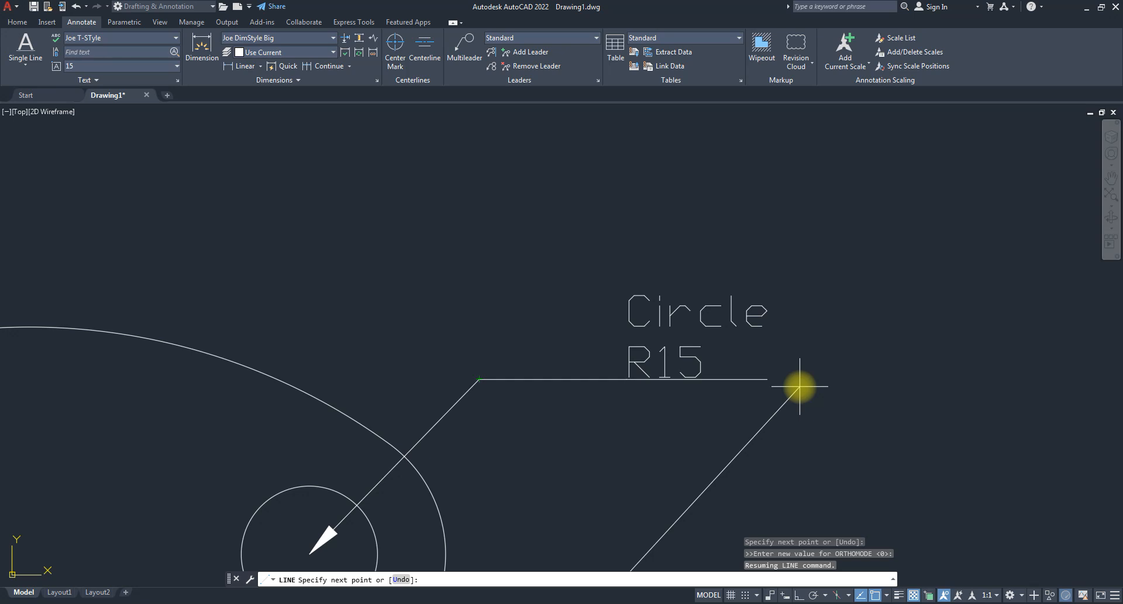
key(Escape)
- Add a multileader from the lower edge of the large circle with the landing outside the link and the text "mdsbvkjad"
scroll(594, 461, down, 3)
scroll(577, 500, up, 2)
scroll(582, 436, up, 4)
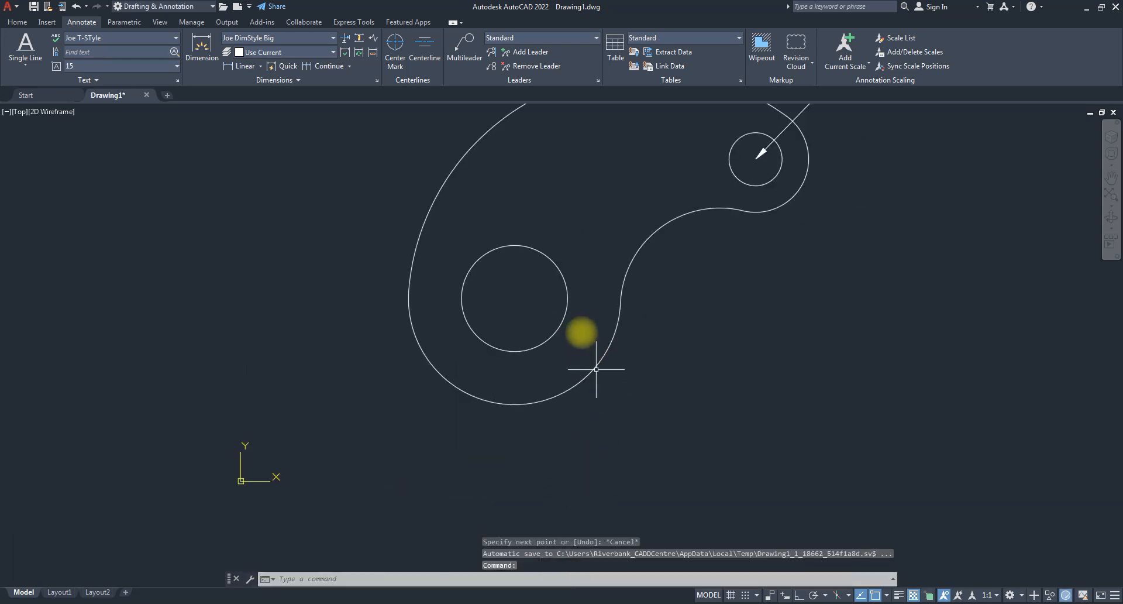
click(459, 58)
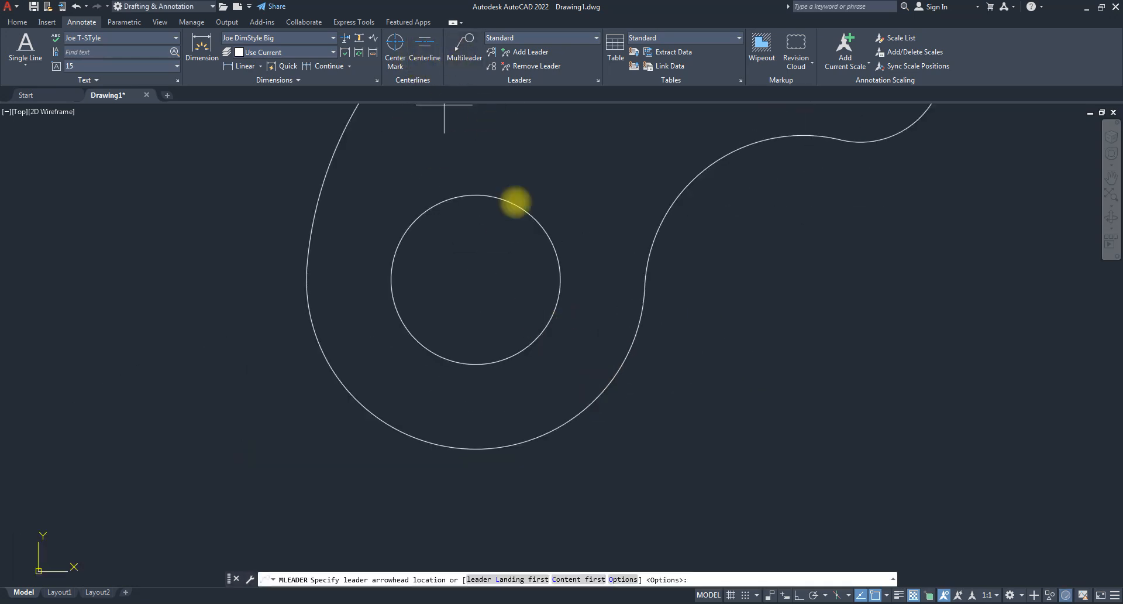
click(527, 341)
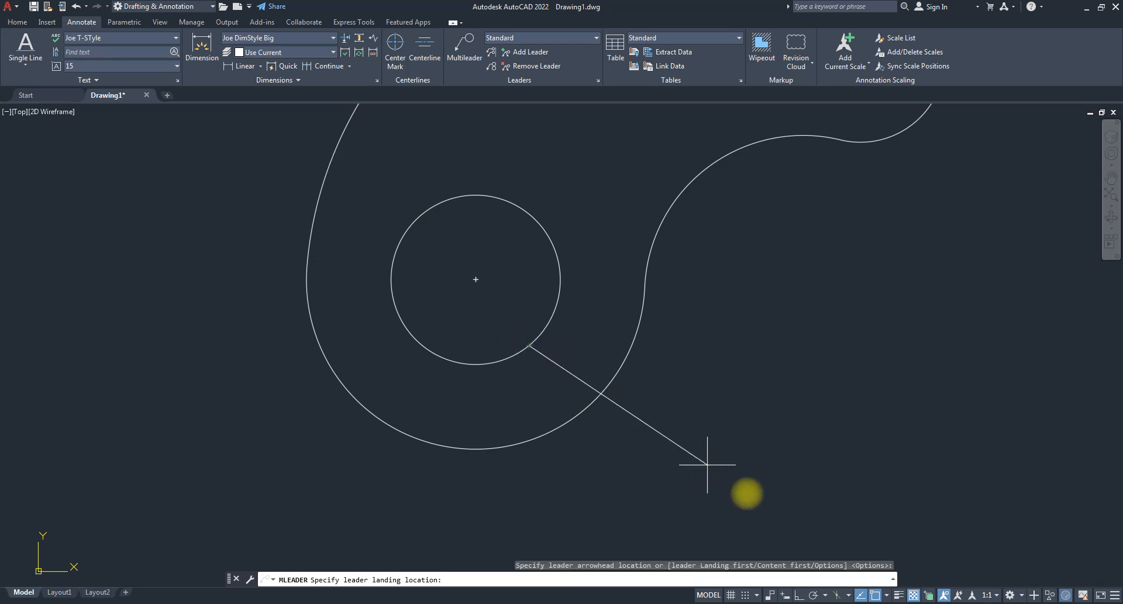
click(707, 464)
text(mdsbvk jad)
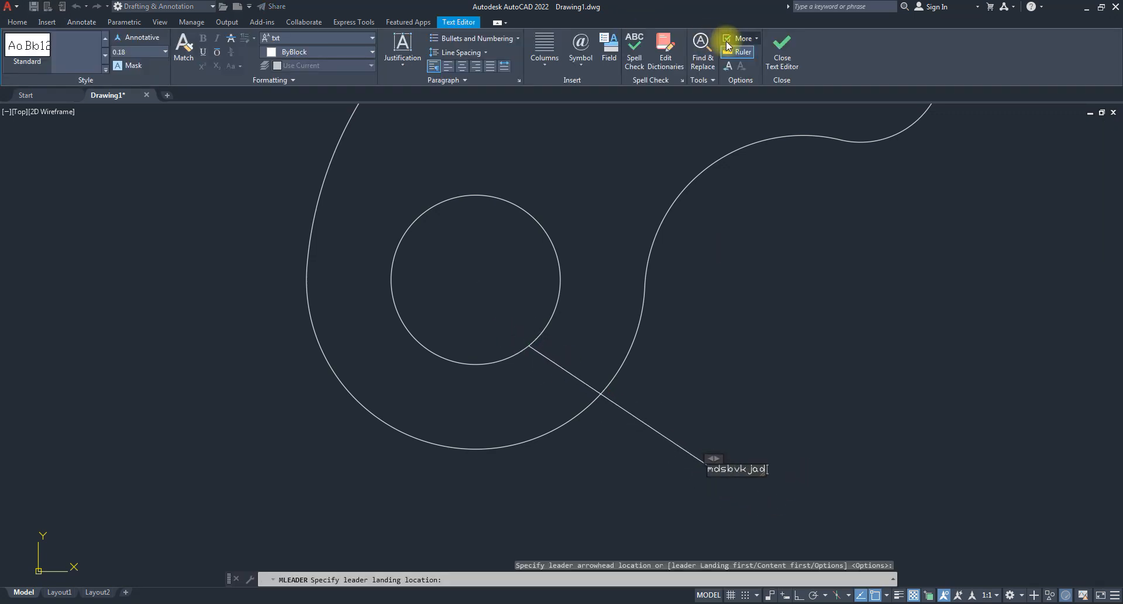
click(782, 49)
scroll(715, 473, up, 5)
scroll(715, 475, up, 10)
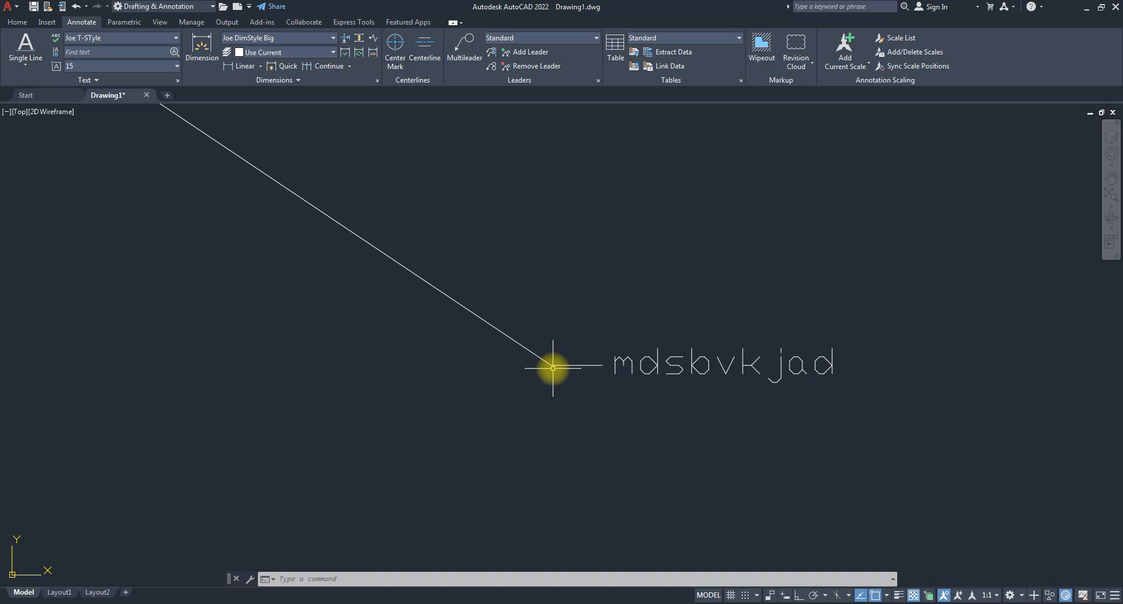
- Erase the multileader with the trial text at the large circle
click(559, 377)
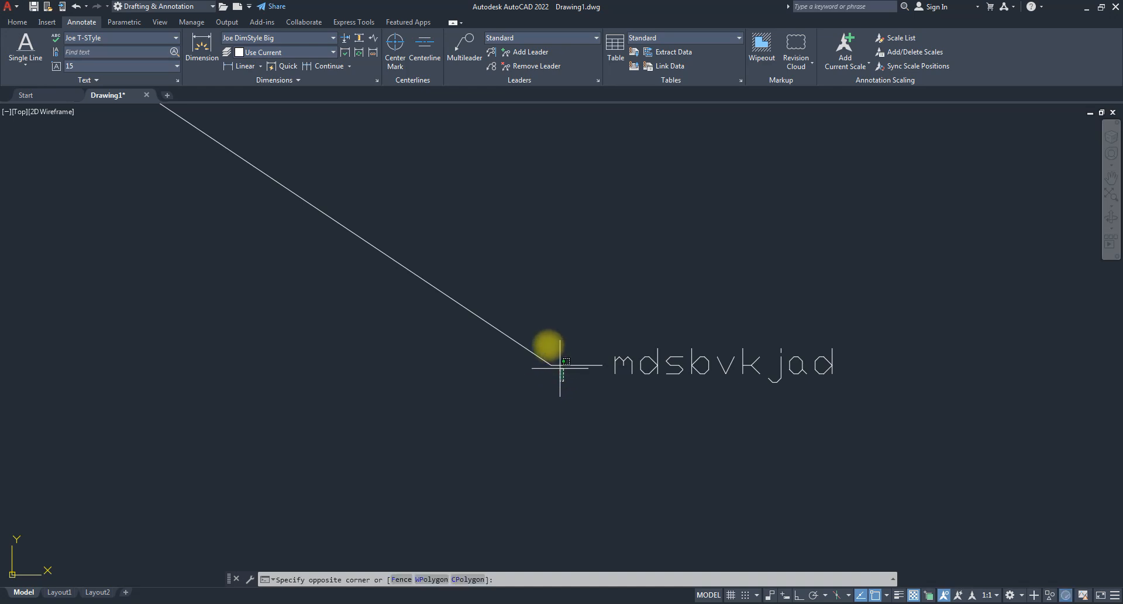
click(546, 335)
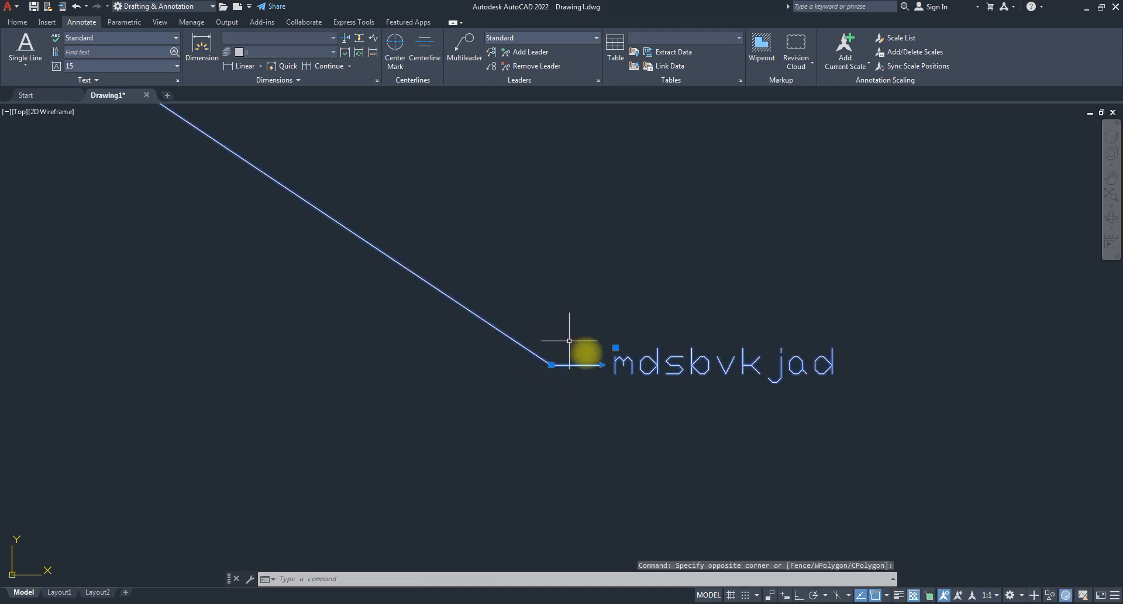
key(Delete)
- Create a new multileader style named "Joe Mleadey Style" based on Standard and continue to its settings
scroll(673, 386, down, 5)
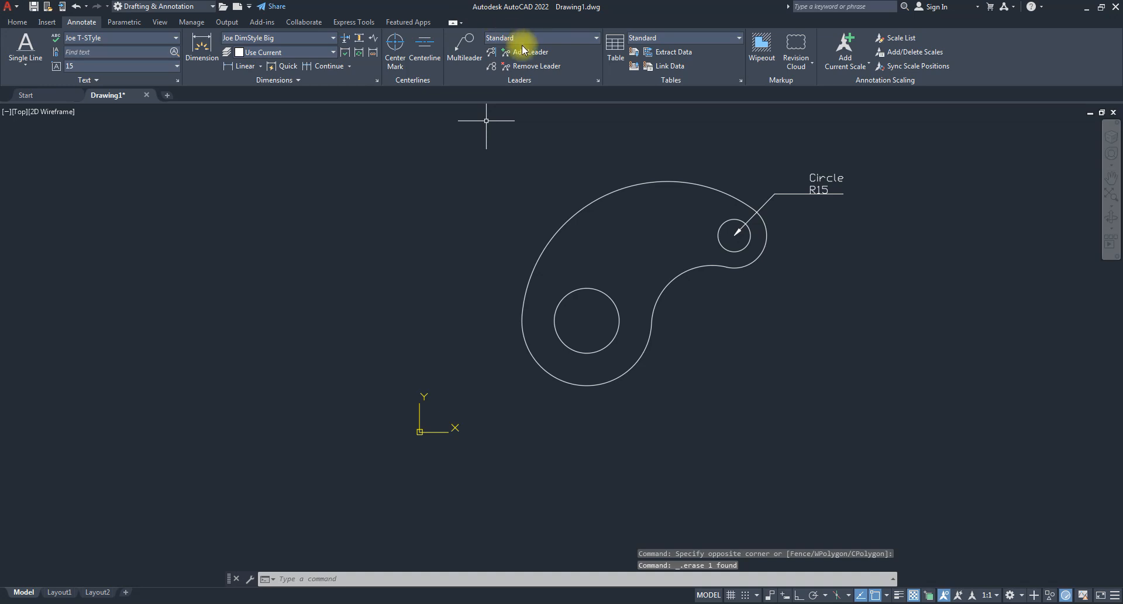
click(556, 38)
click(521, 111)
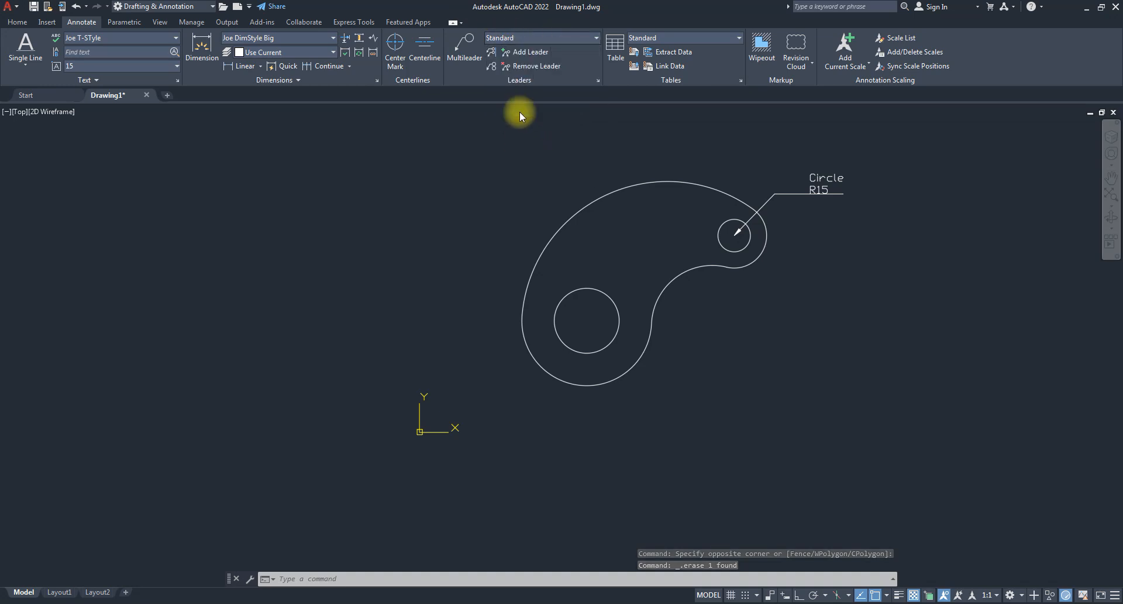
click(379, 165)
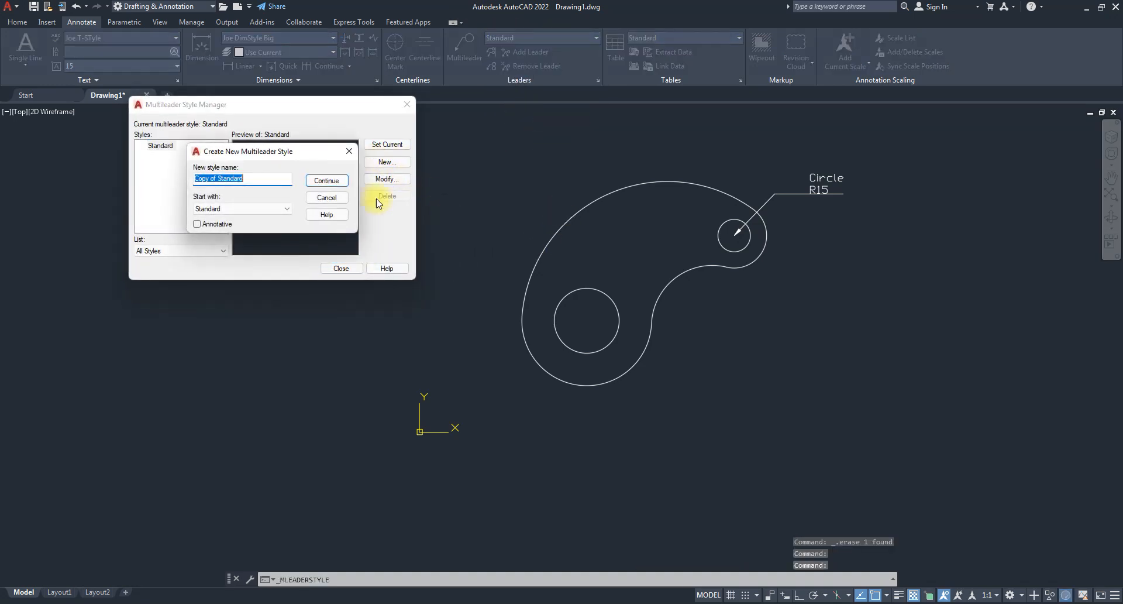
text(JO )
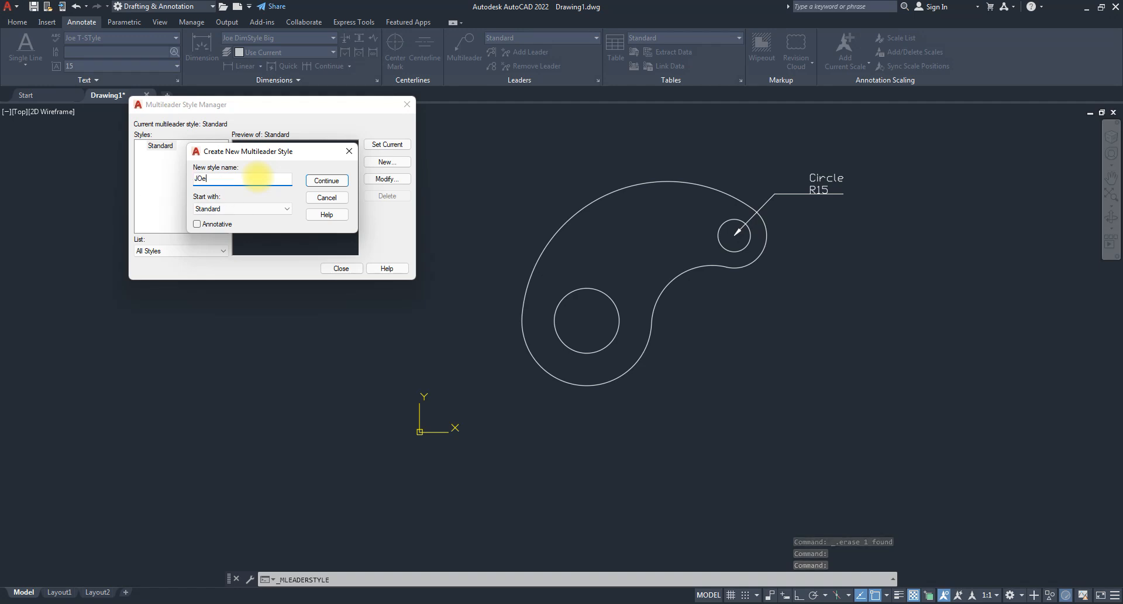
text(oe L)
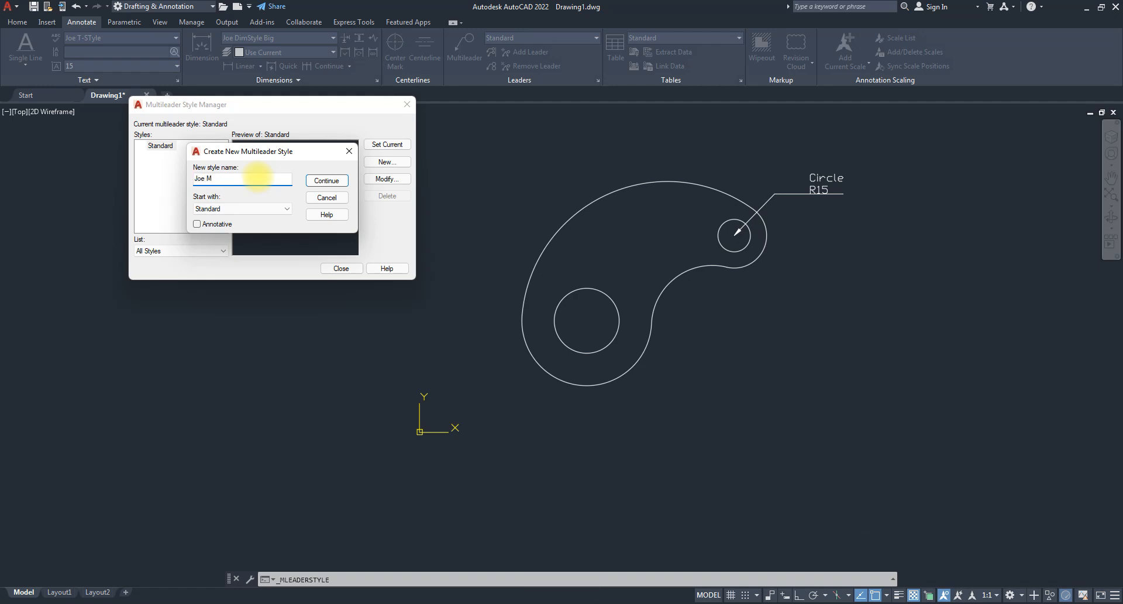
text(leadey )
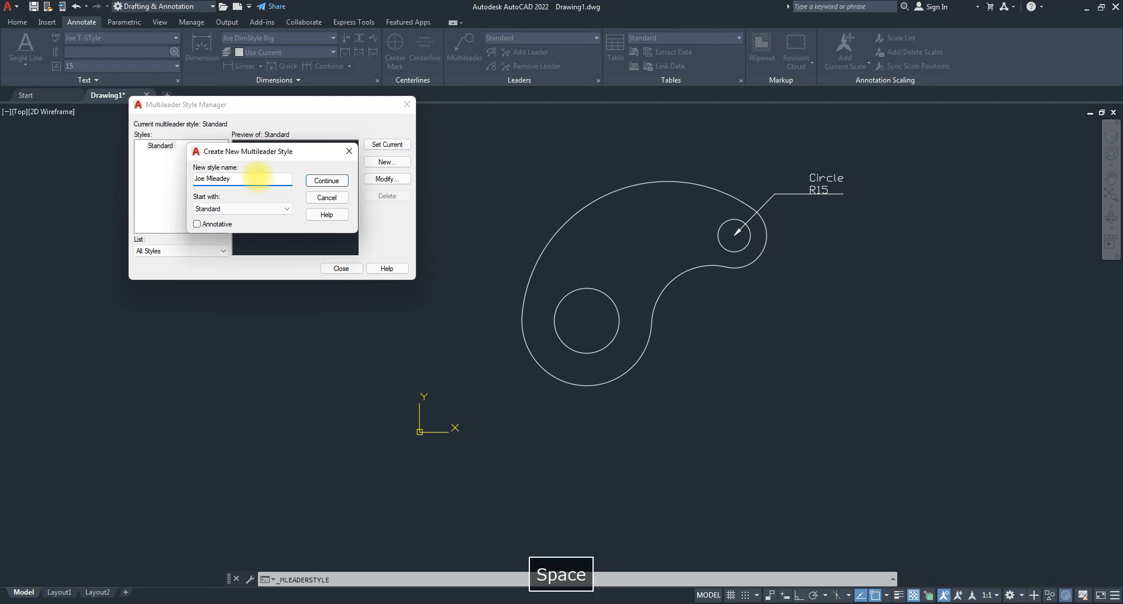
text(Style)
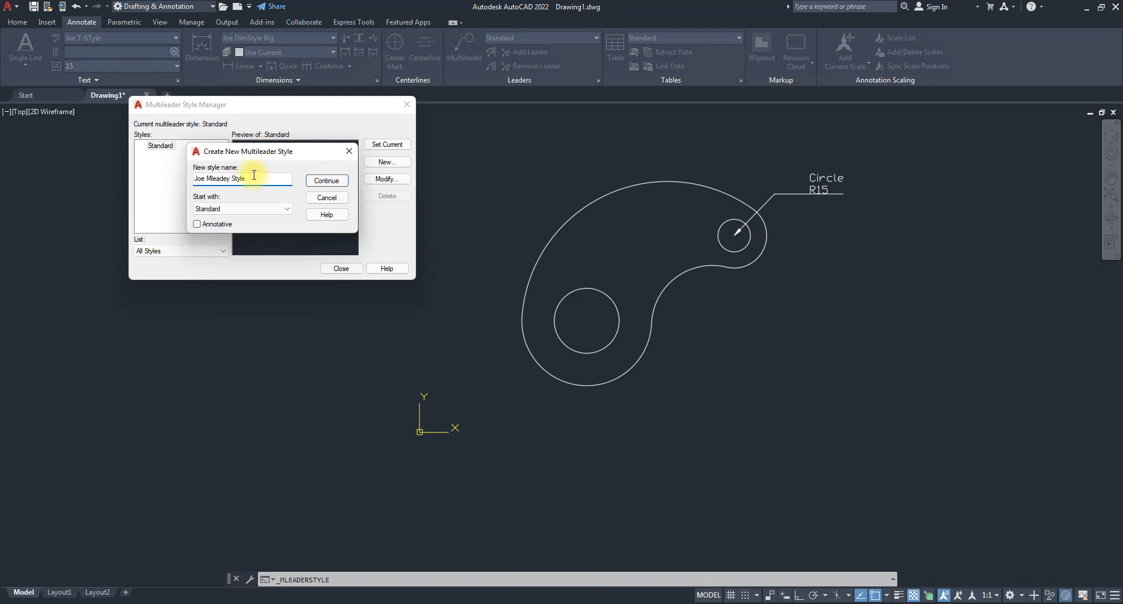
click(327, 182)
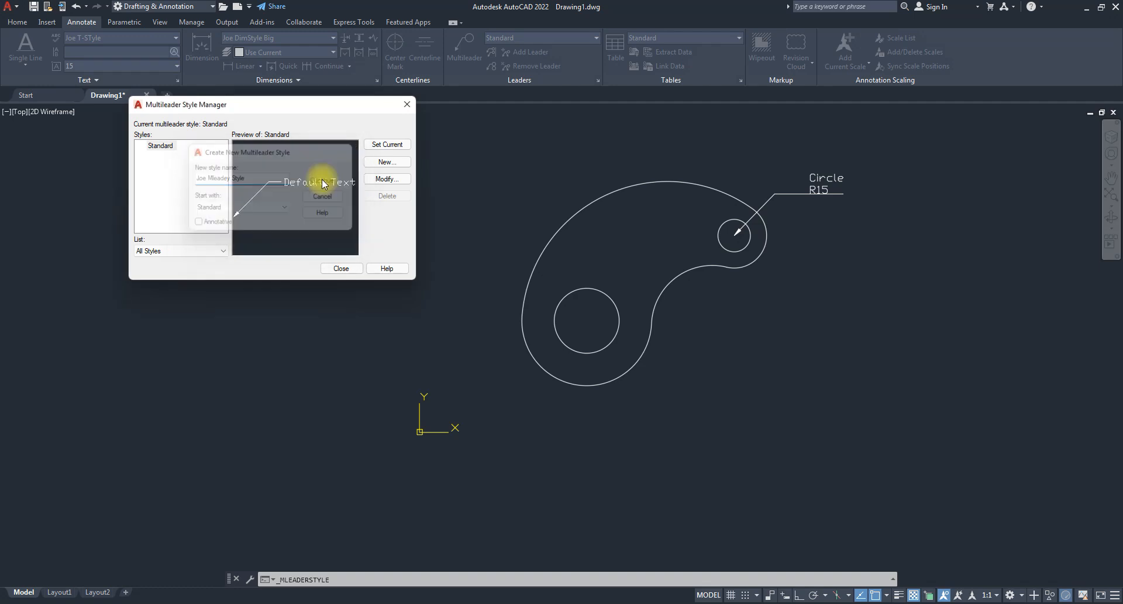
- Look through the new multileader style's leader format, leader structure and content settings, including the available leader types
drag(510, 233, 257, 81)
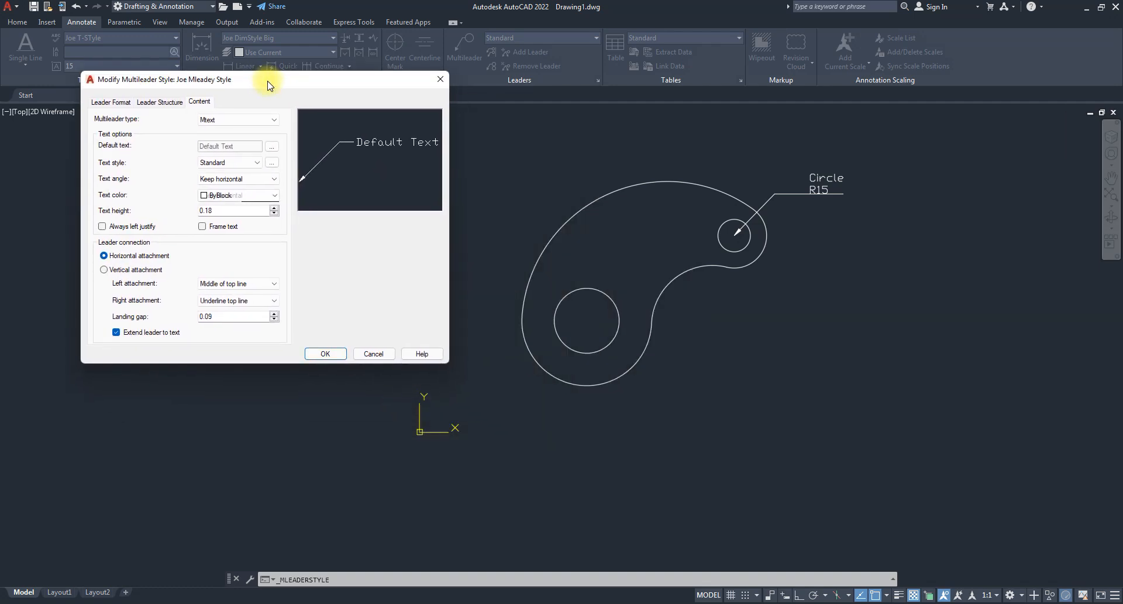
click(109, 103)
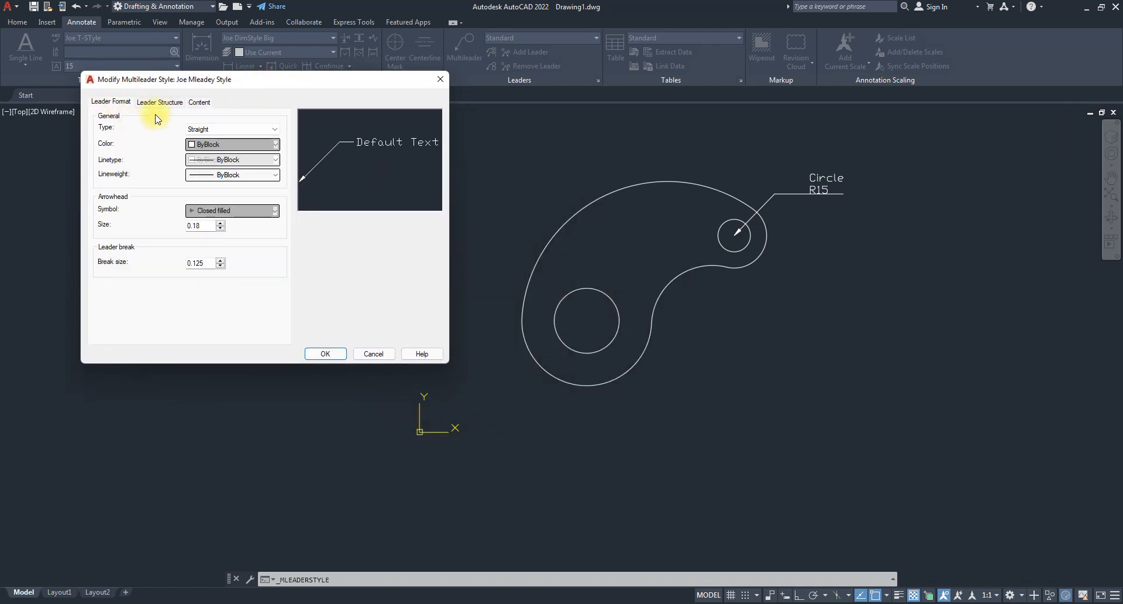
click(158, 102)
click(200, 104)
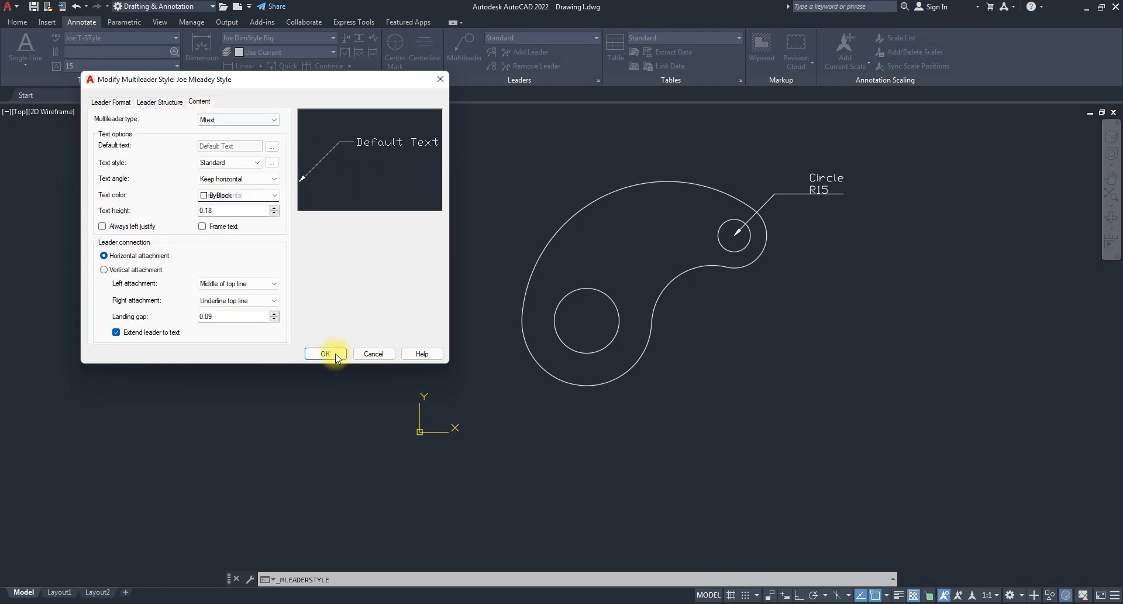
click(112, 103)
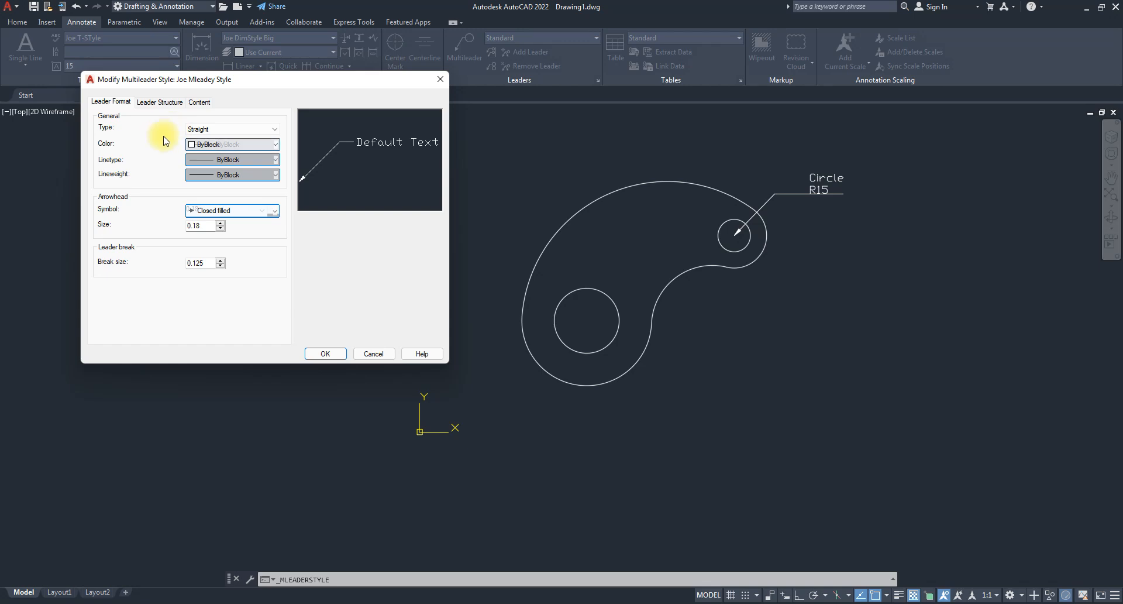
click(233, 130)
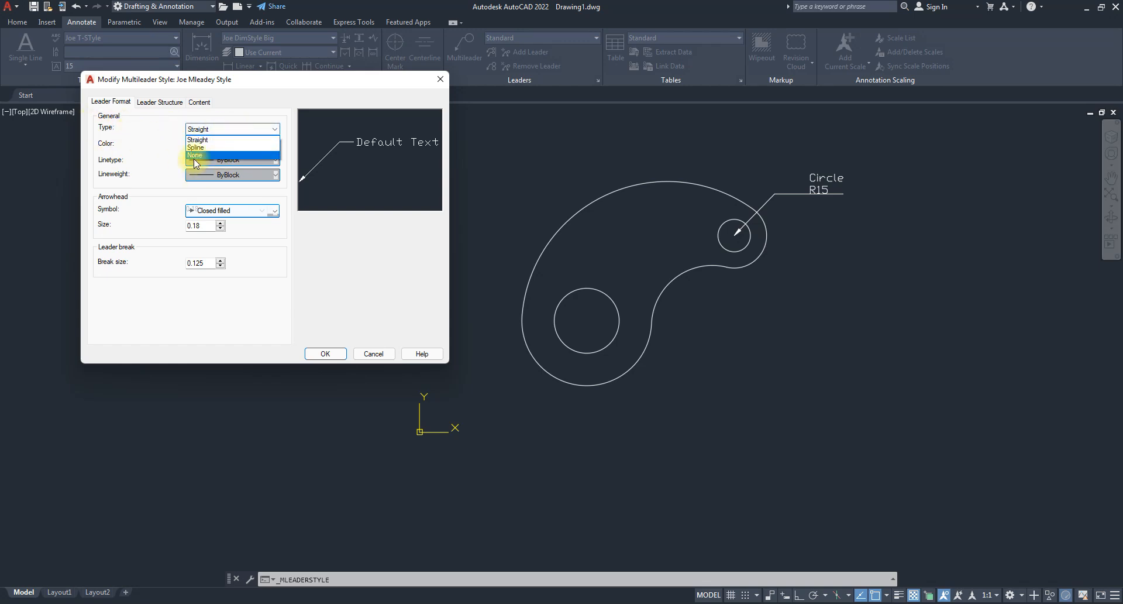
click(318, 141)
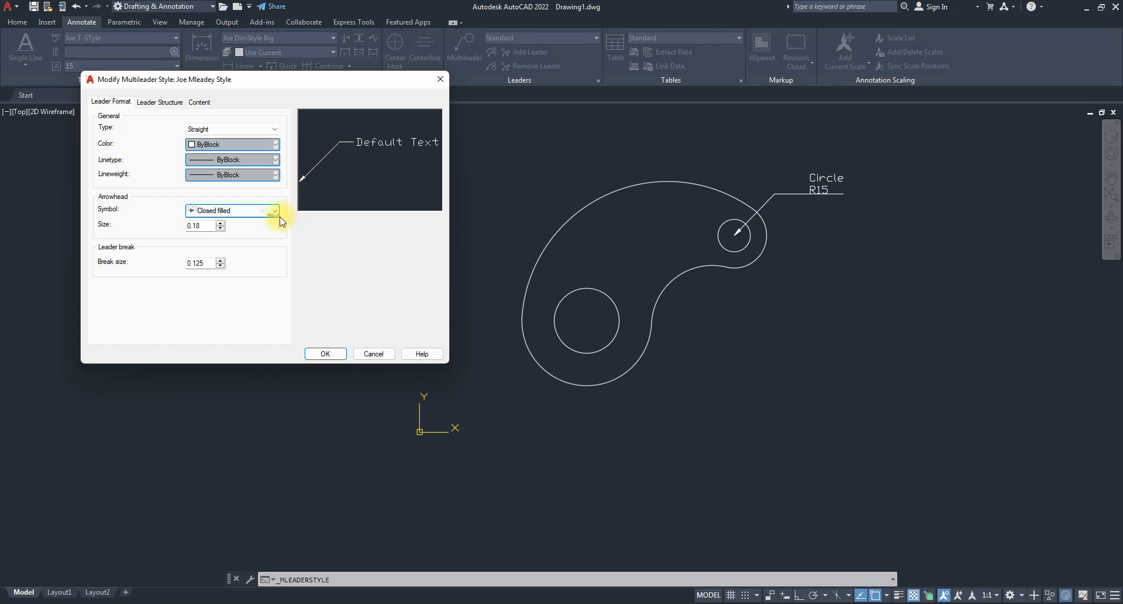
- Try the Spline and None leader types for the new multileader style and return the type to Straight
click(218, 129)
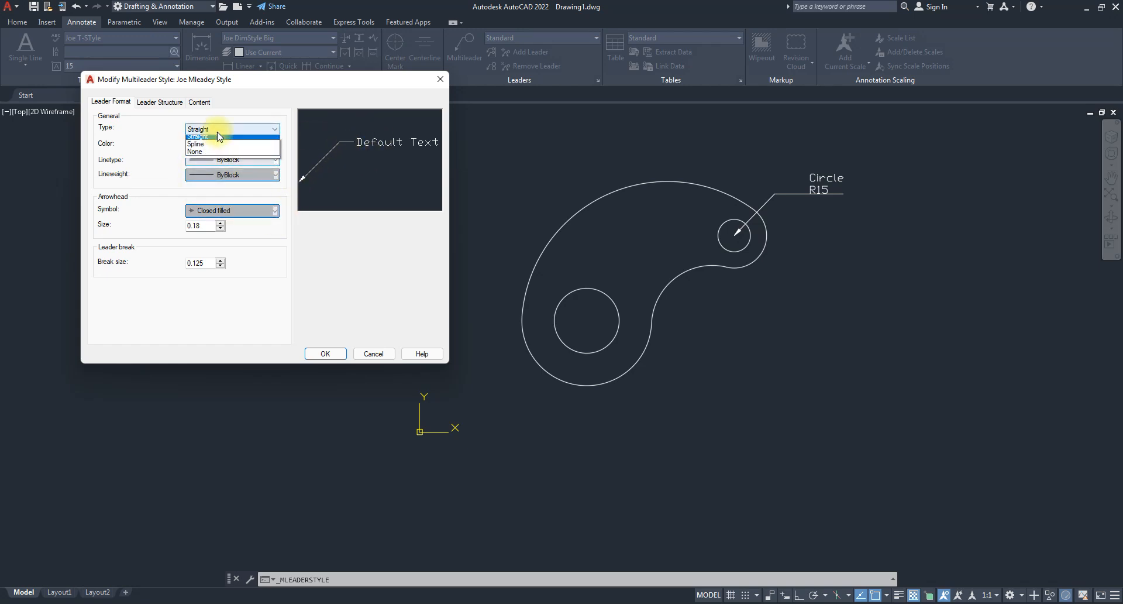
click(220, 144)
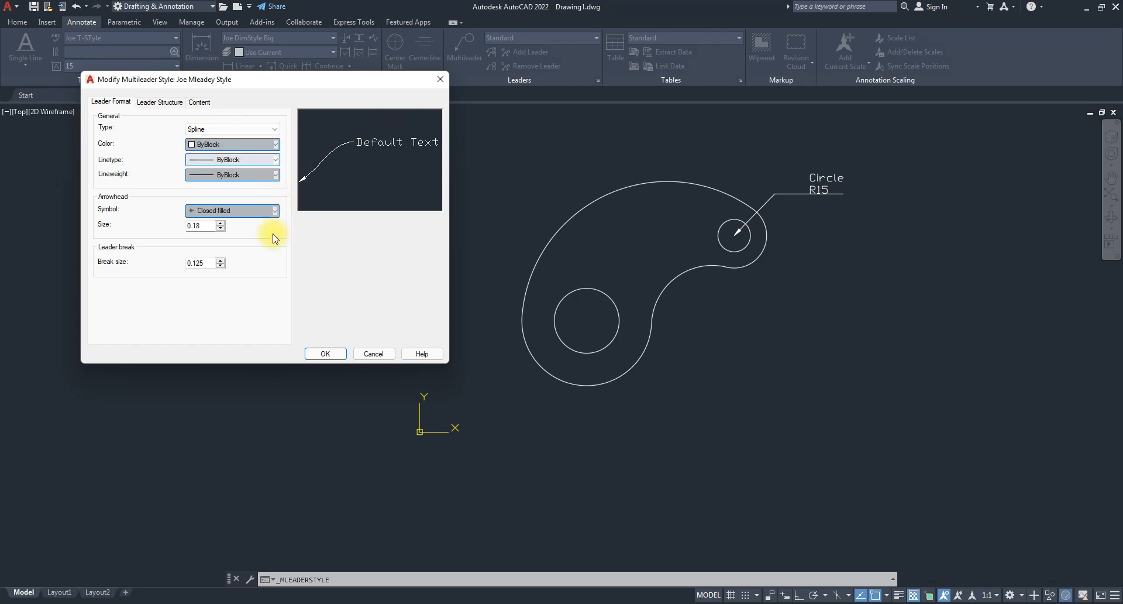
click(212, 144)
click(197, 137)
click(206, 130)
click(206, 155)
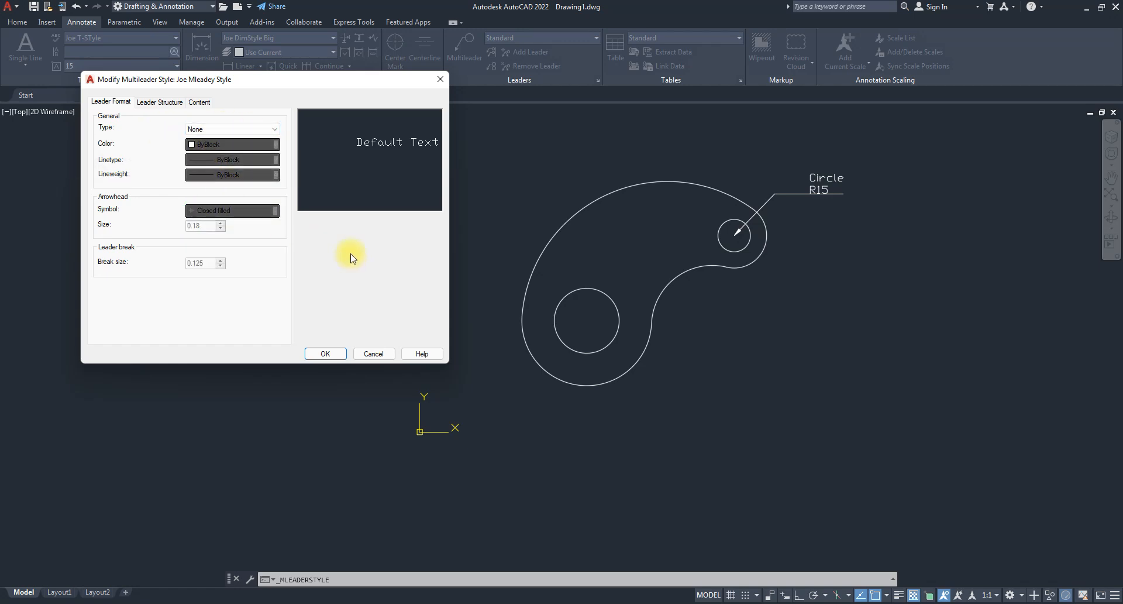
click(221, 129)
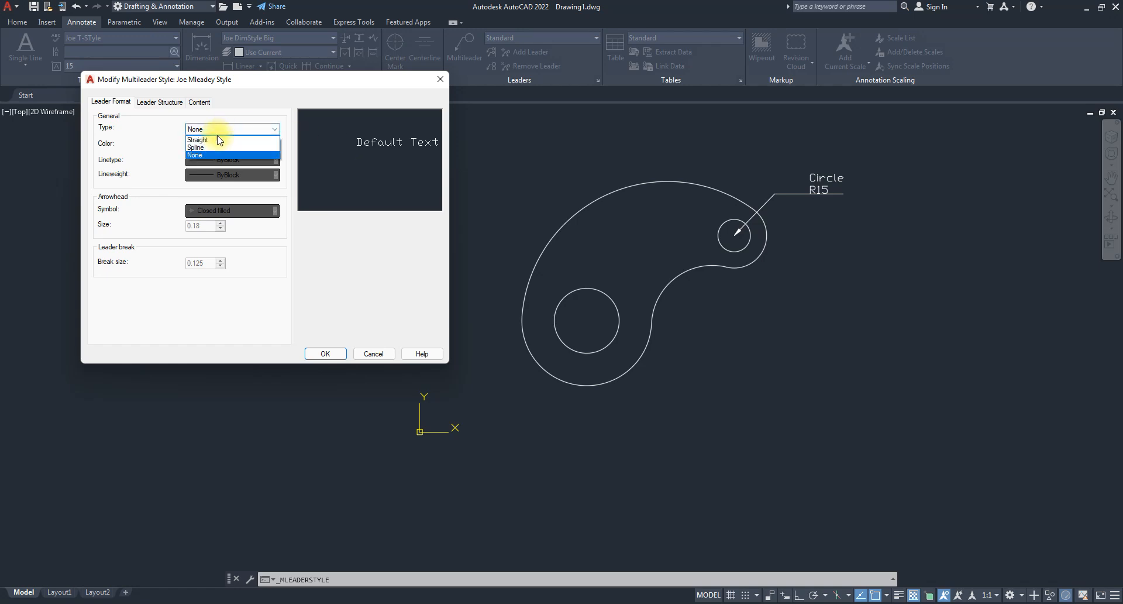
click(206, 138)
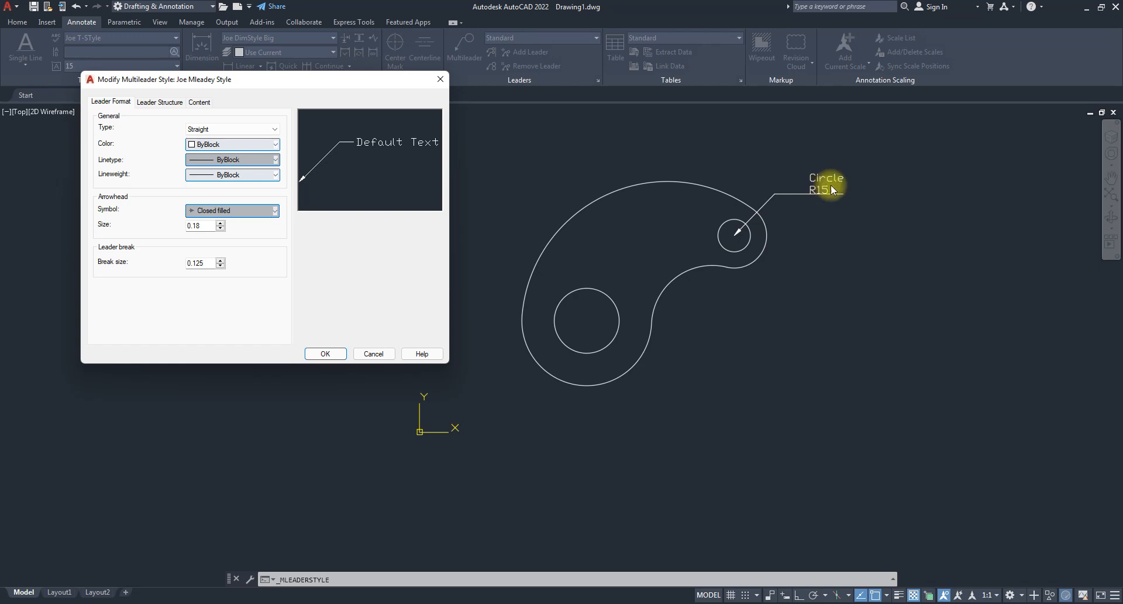
- Set the multileader style's arrowhead size to 9 and check its leader structure settings and leader break size
drag(214, 228, 185, 226)
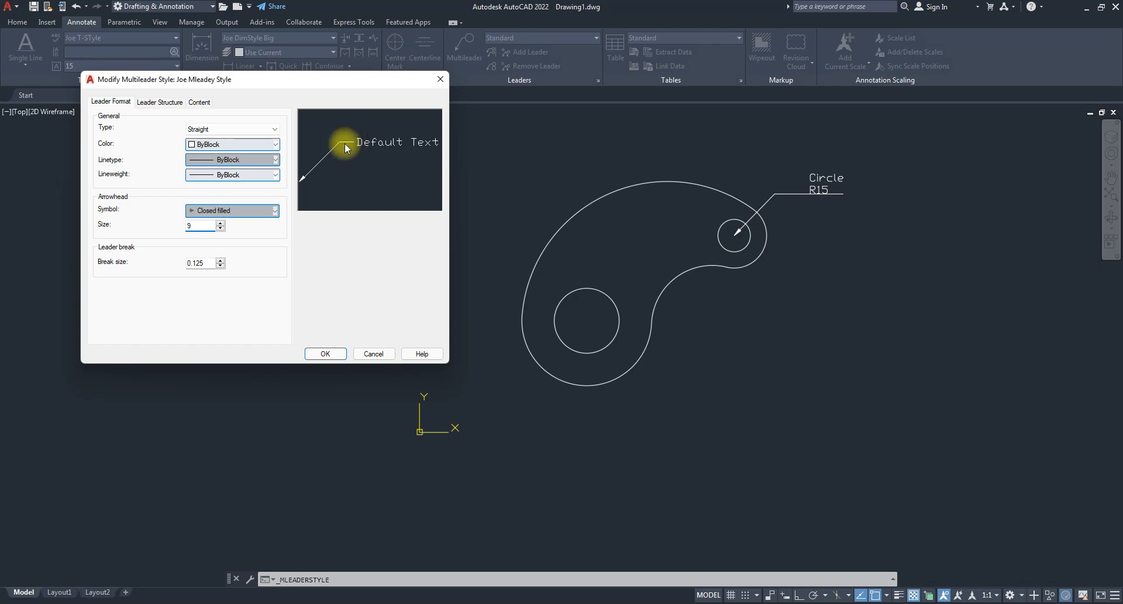
click(158, 103)
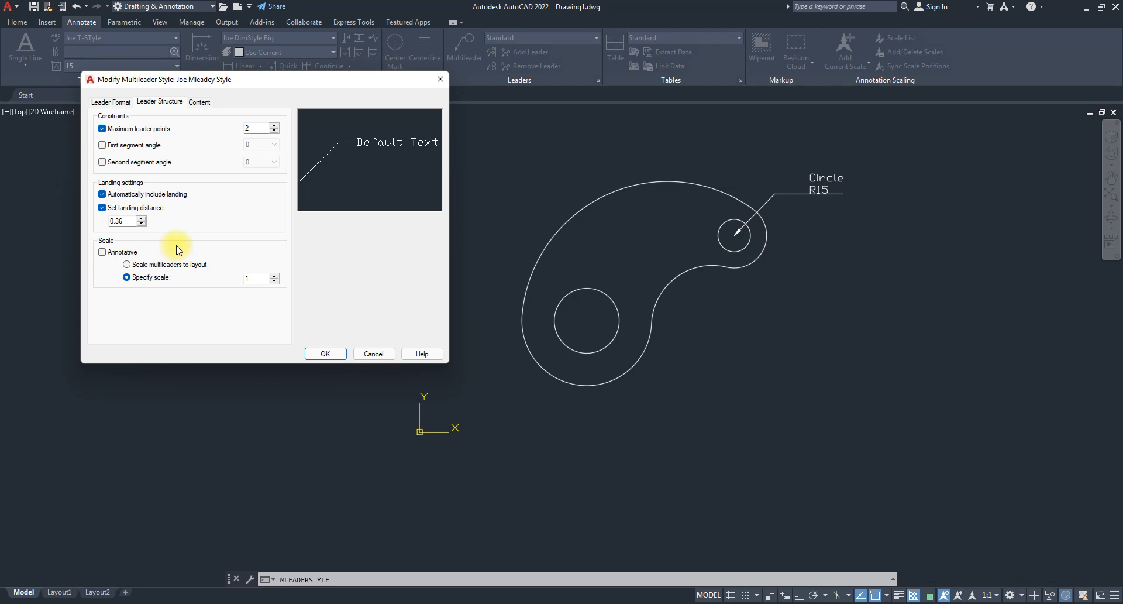
click(110, 102)
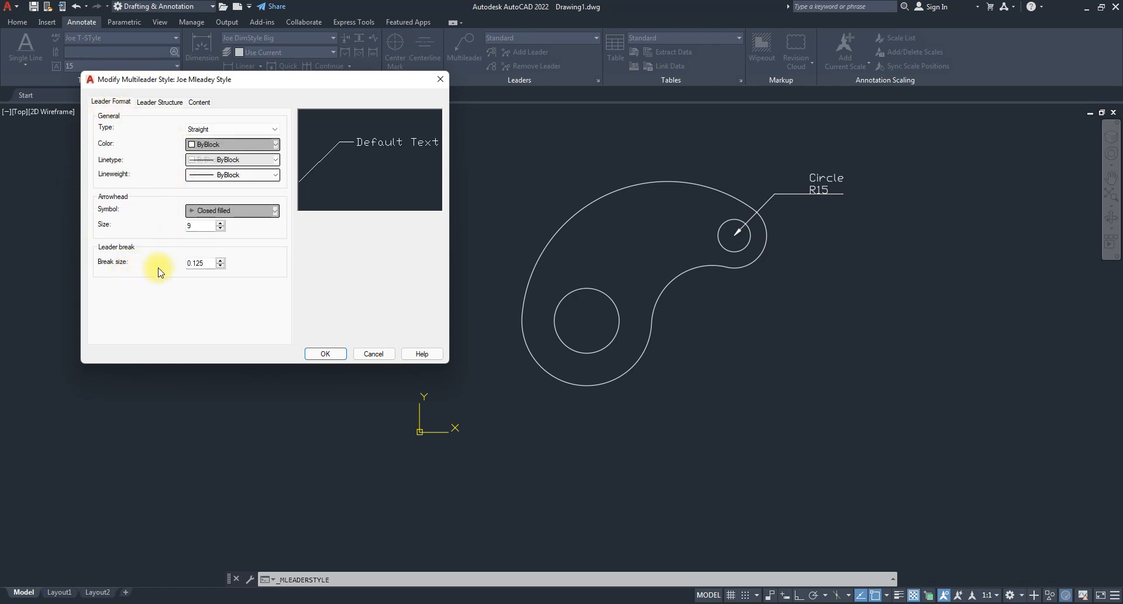
double_click(206, 262)
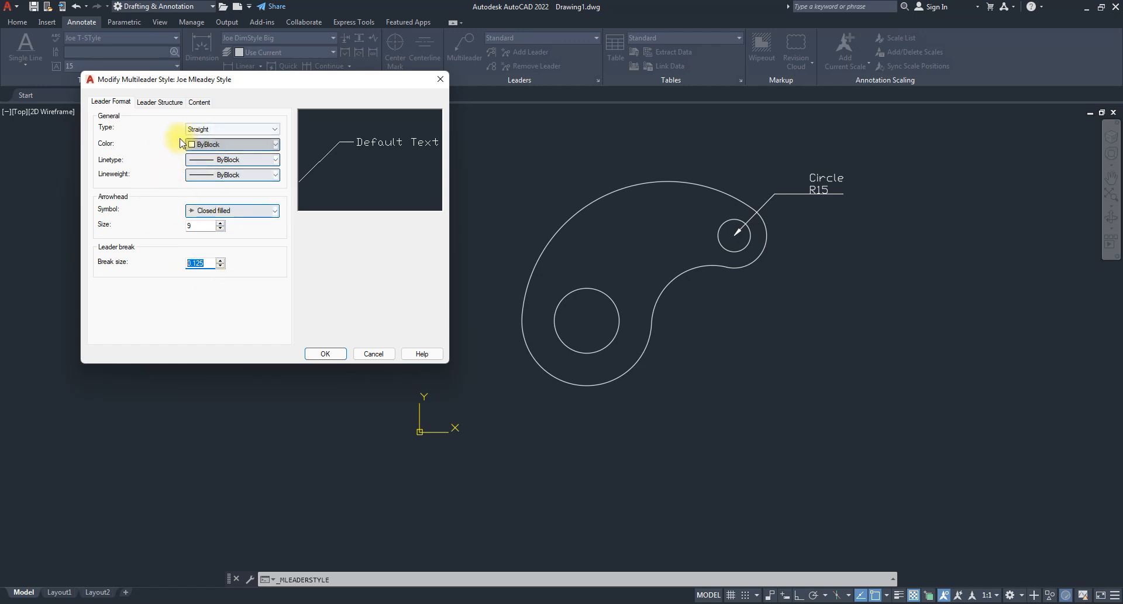
- Set the multileader style's landing distance to 60 and its text height to 9
click(158, 103)
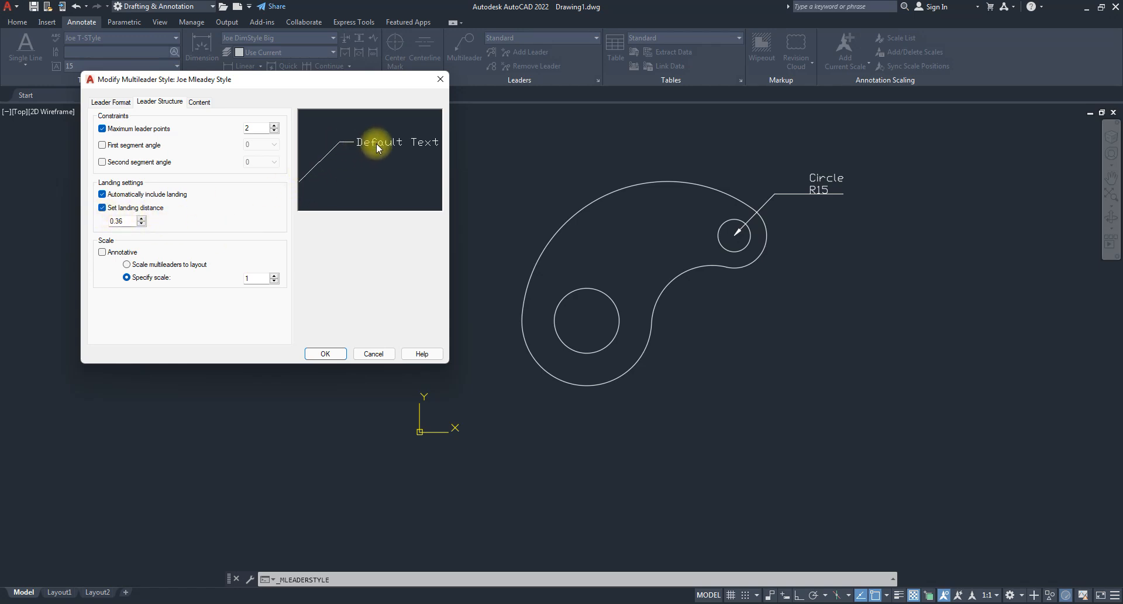
drag(128, 220, 93, 226)
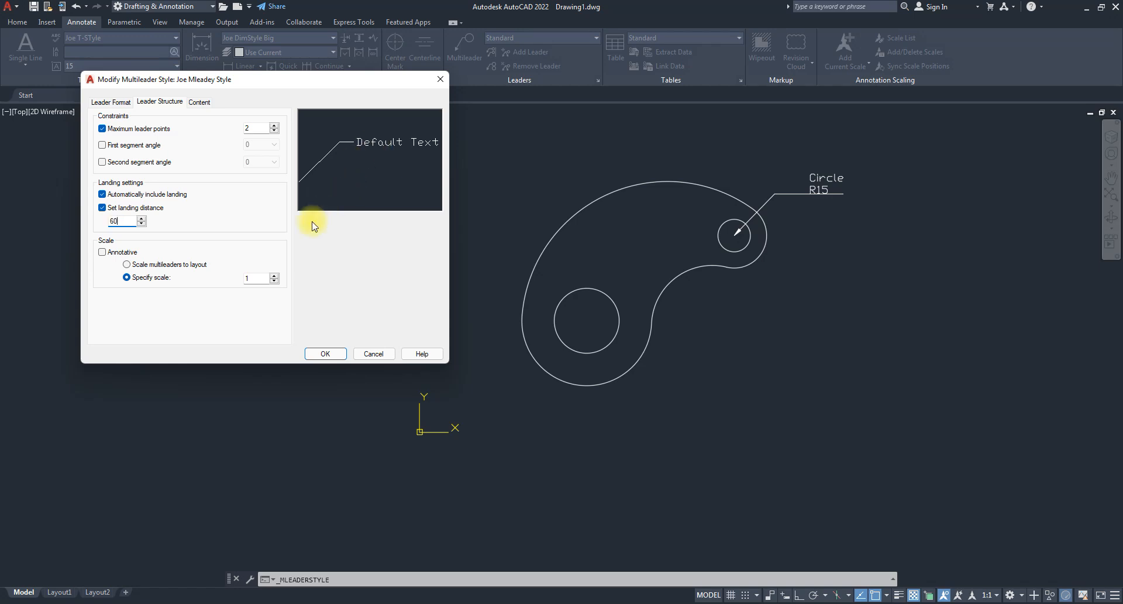
click(260, 277)
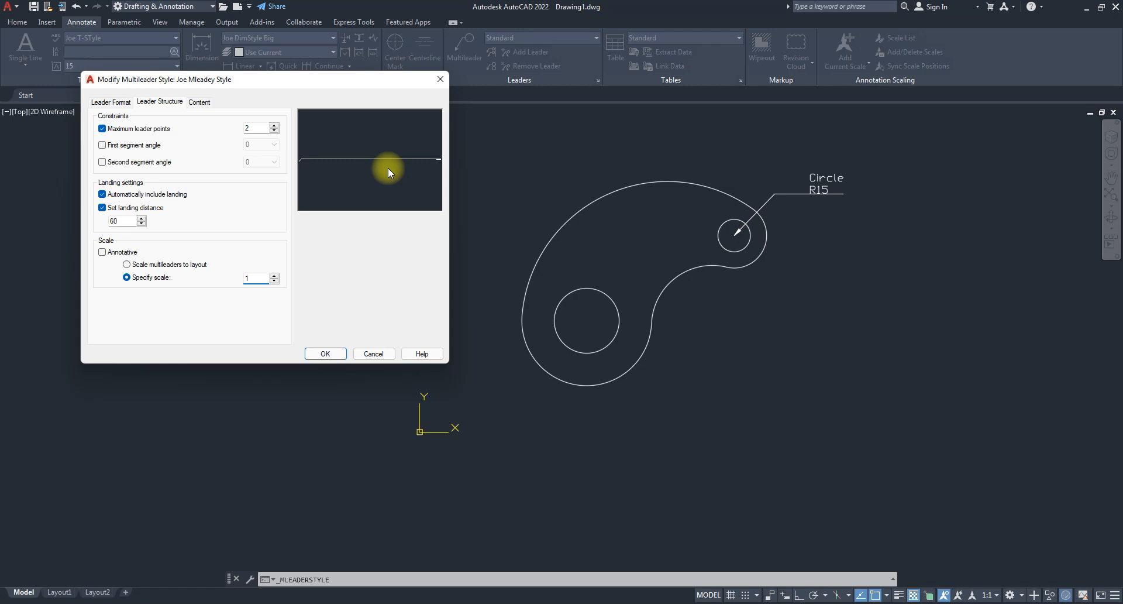
click(199, 101)
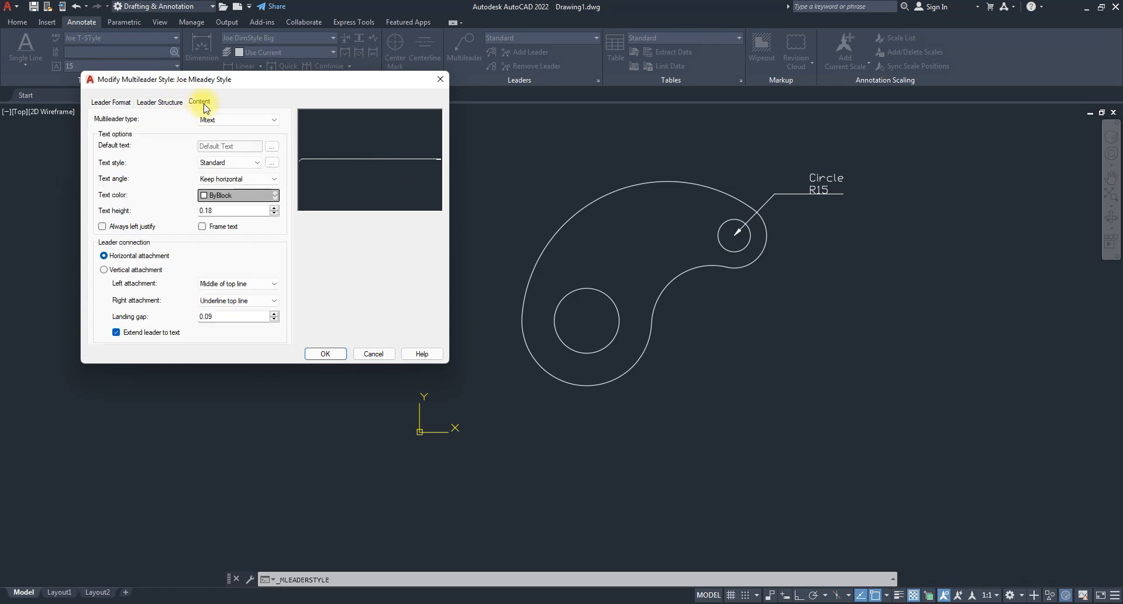
double_click(211, 210)
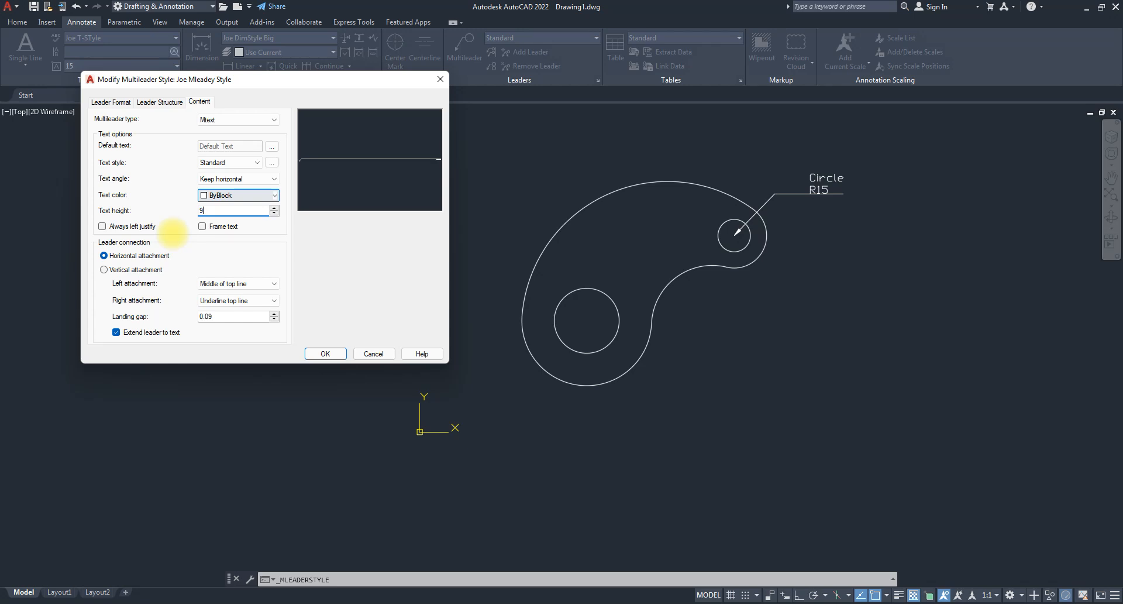
click(223, 316)
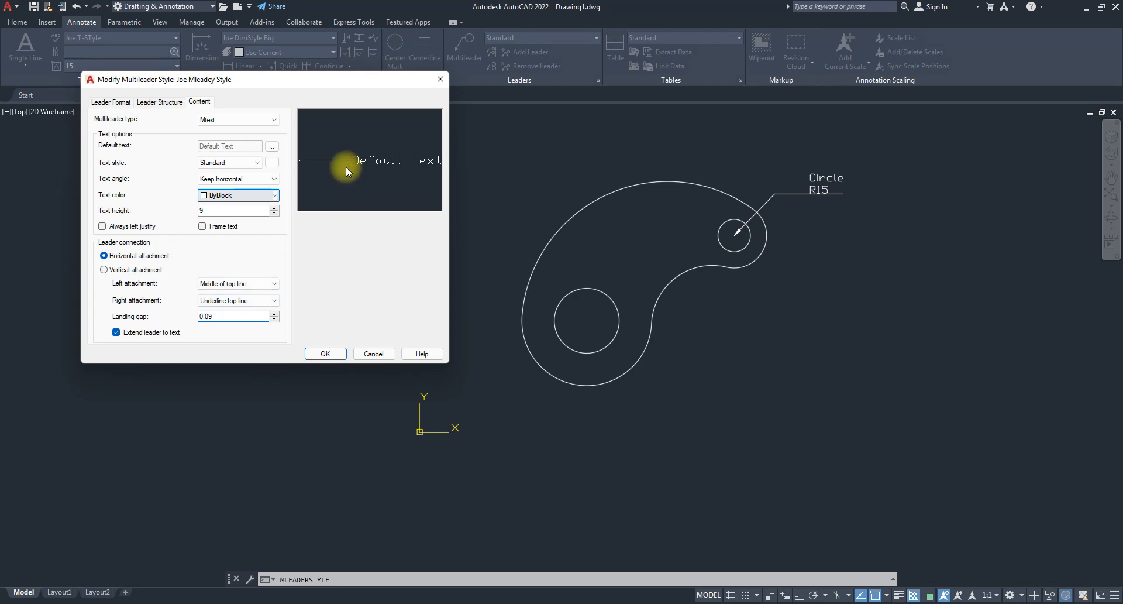
- Try the multileader style without automatic landing and switch the automatic landing back on
click(160, 103)
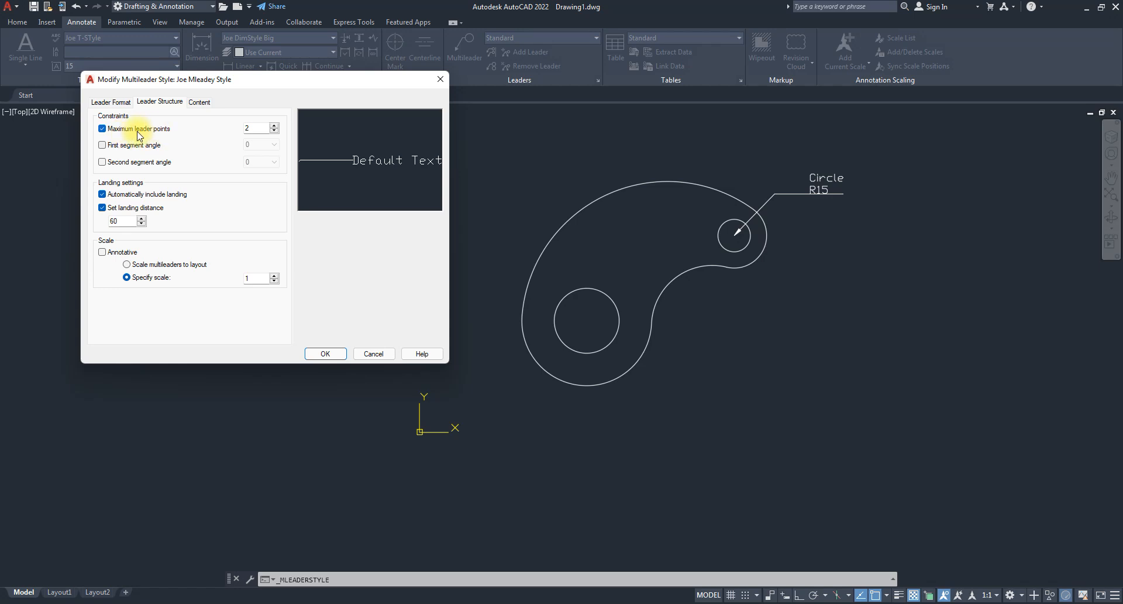
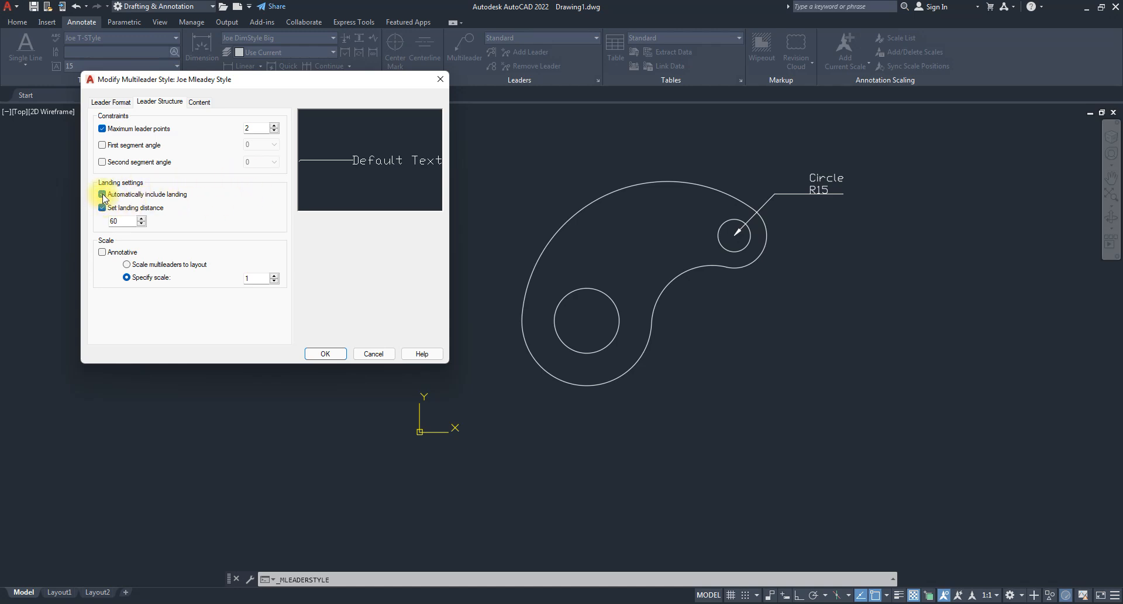
double_click(255, 130)
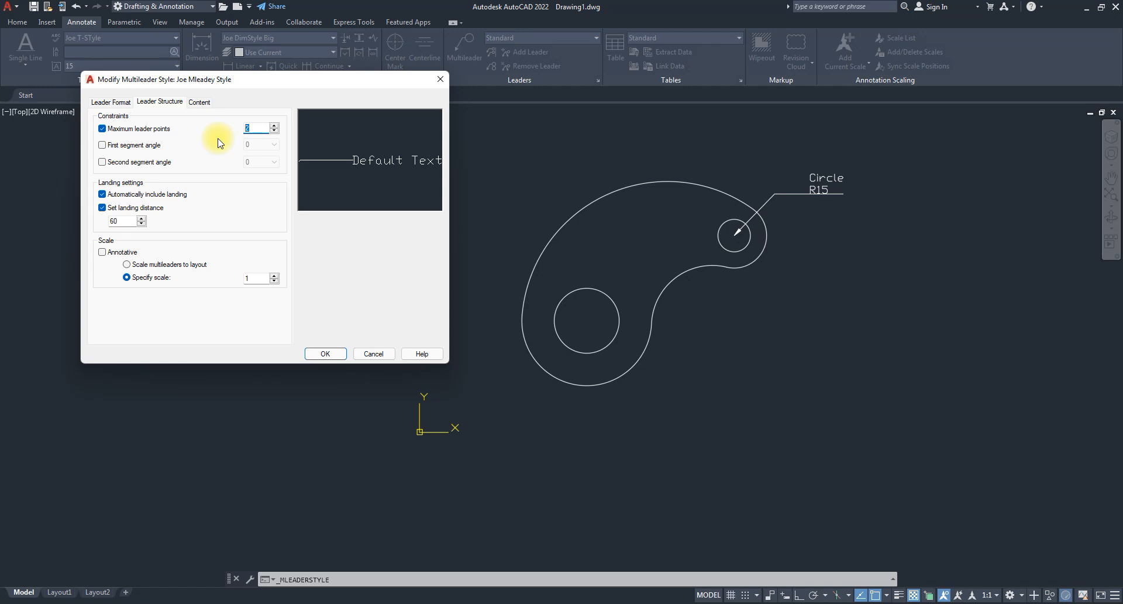
click(102, 195)
double_click(256, 128)
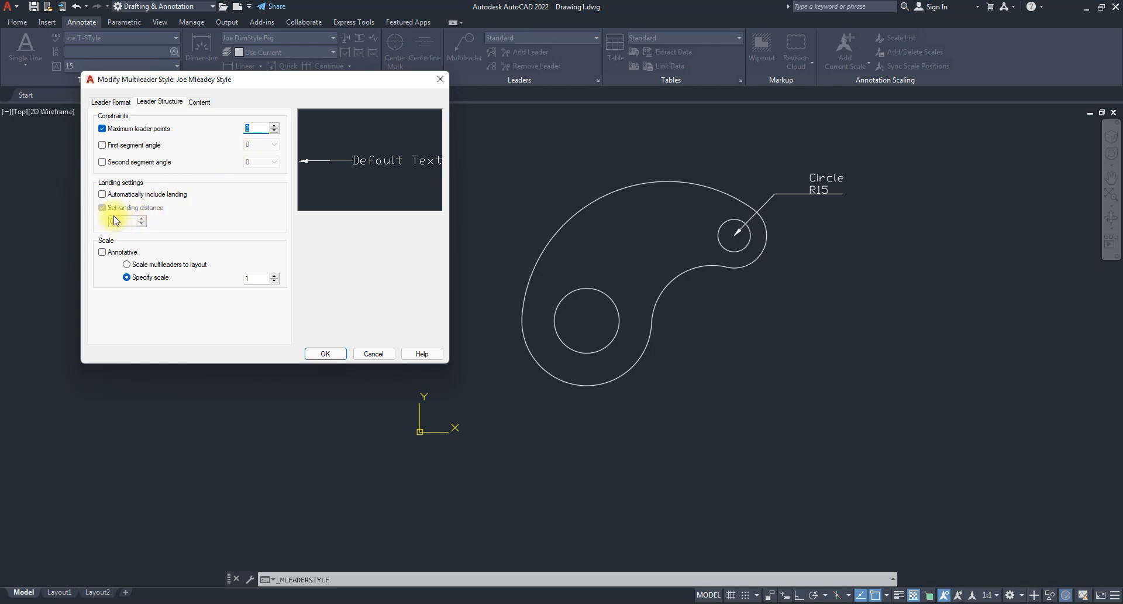
click(103, 195)
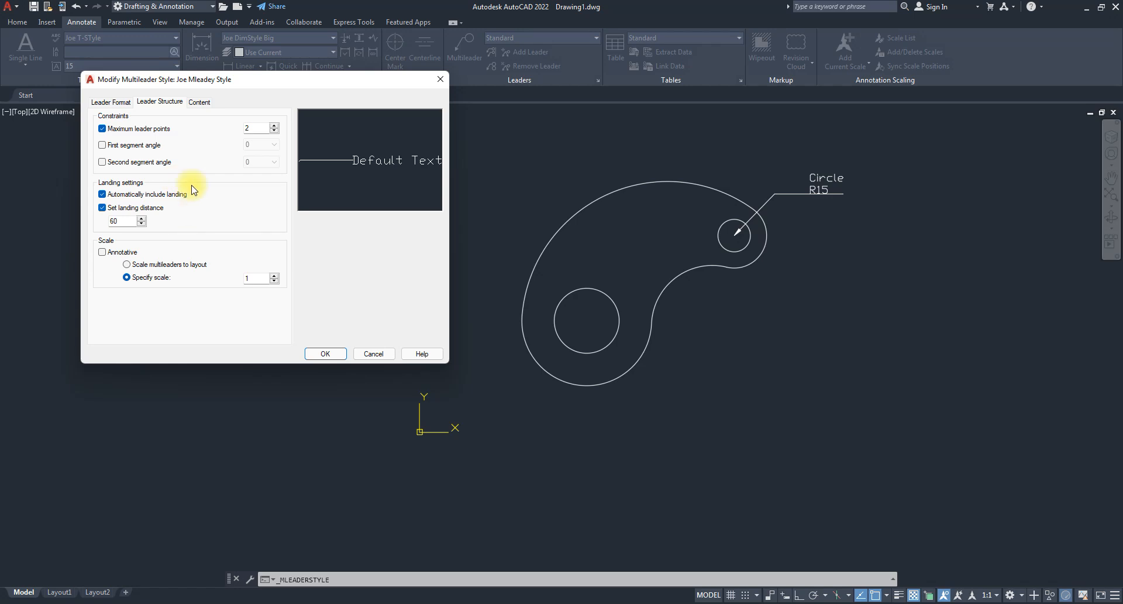
- Try the None and Block multileader content types, including the Circle source block, and return the type to Mtext
click(200, 103)
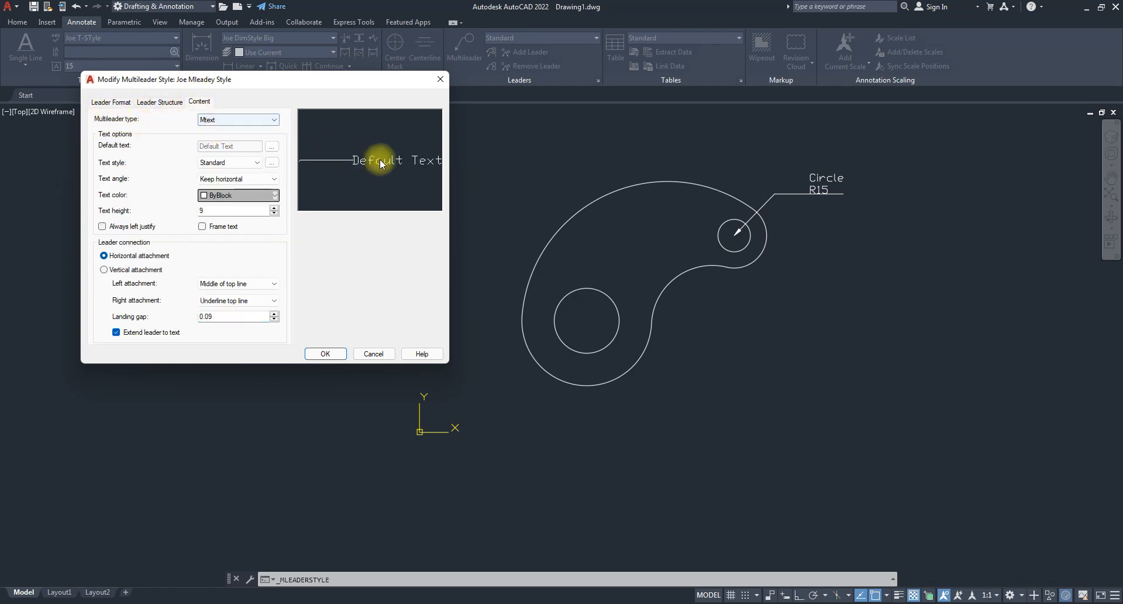
click(220, 121)
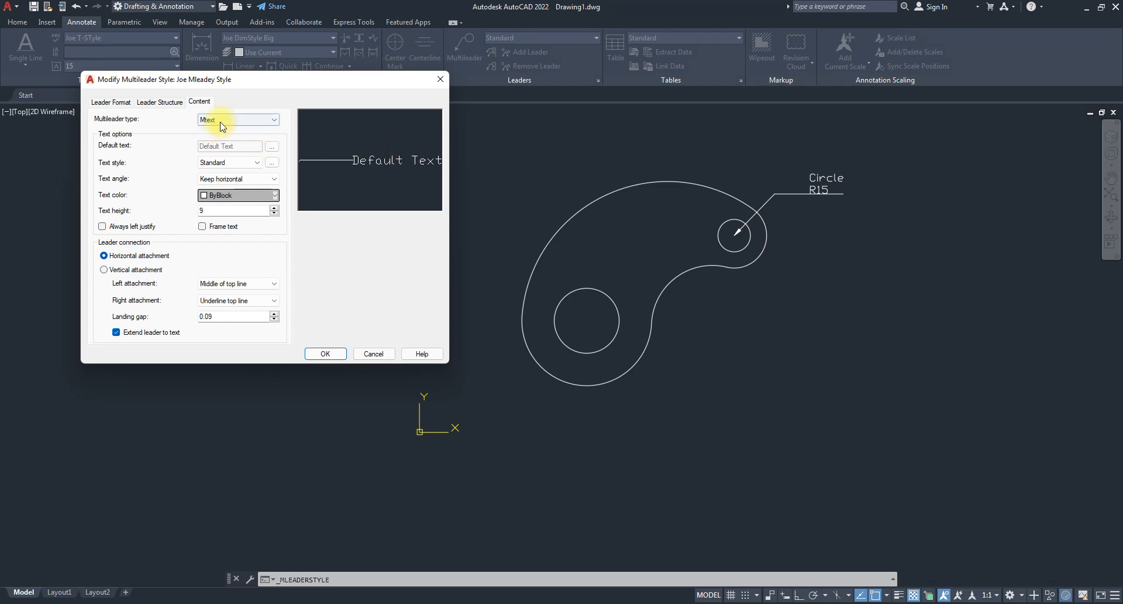
click(236, 138)
click(225, 121)
click(211, 145)
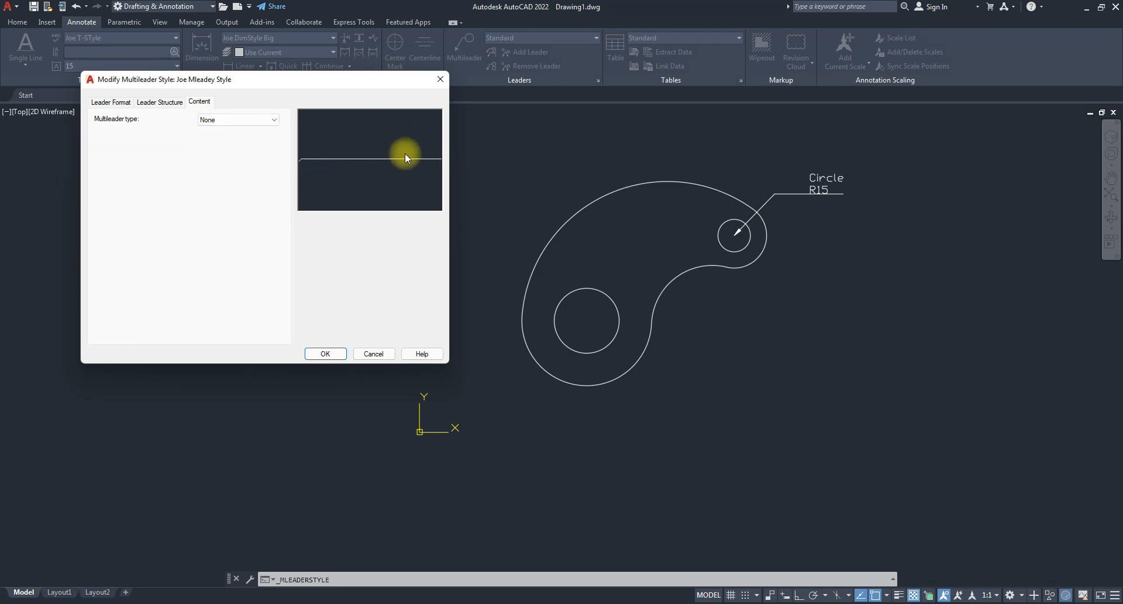
click(250, 120)
click(211, 139)
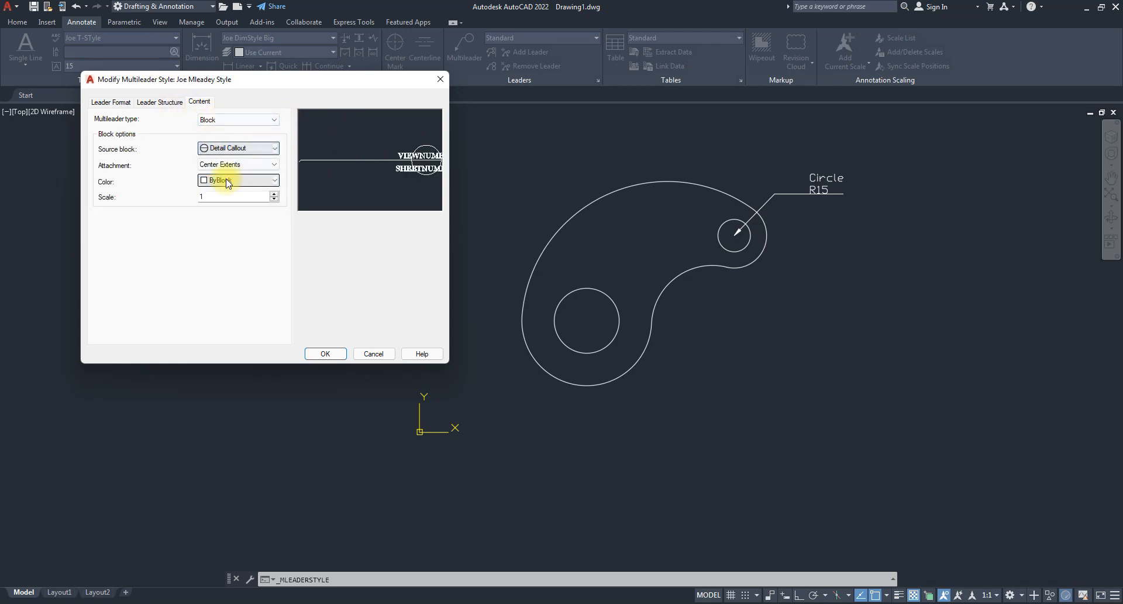
click(215, 149)
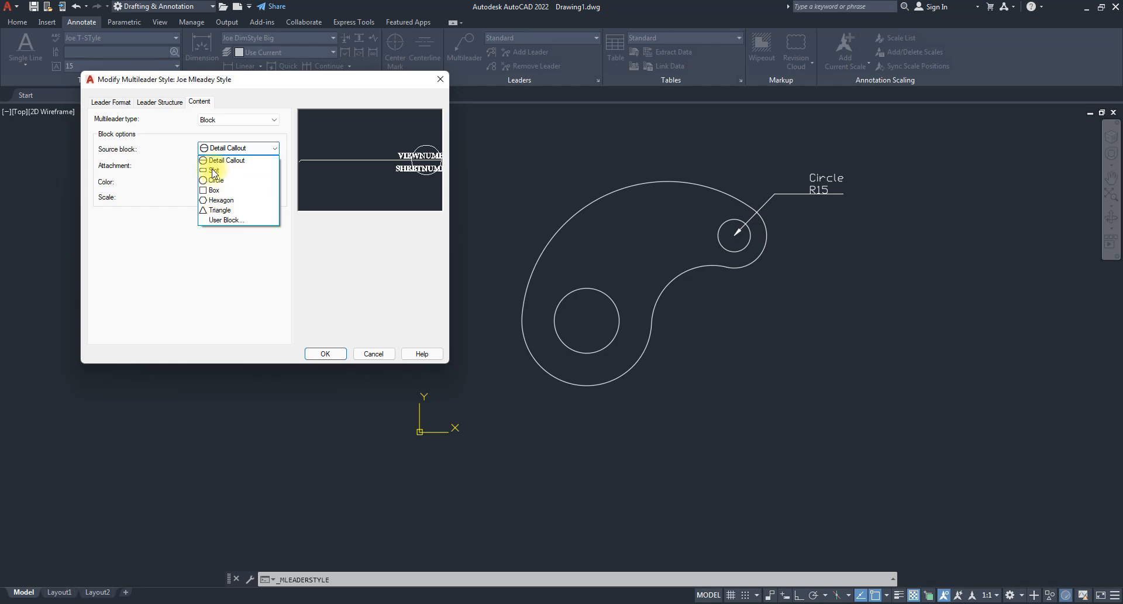
click(215, 180)
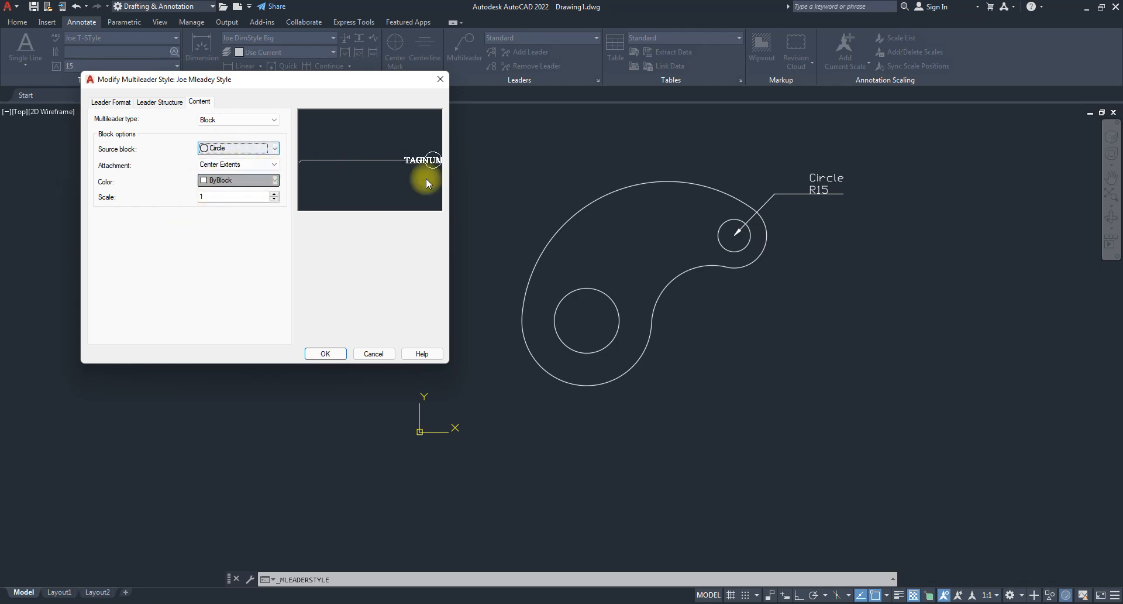
click(231, 120)
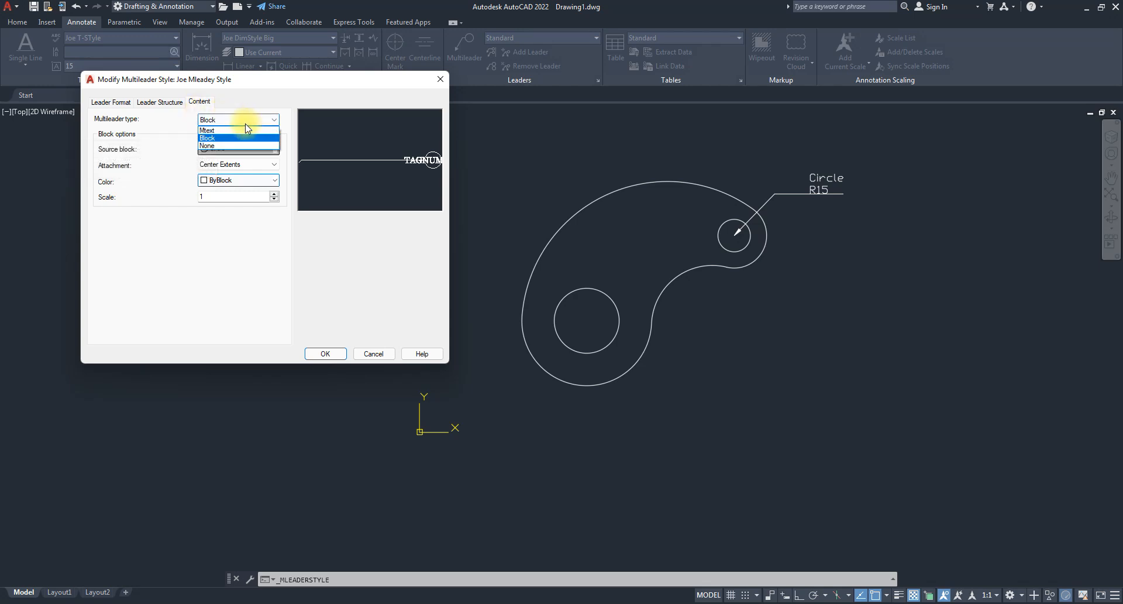
click(209, 130)
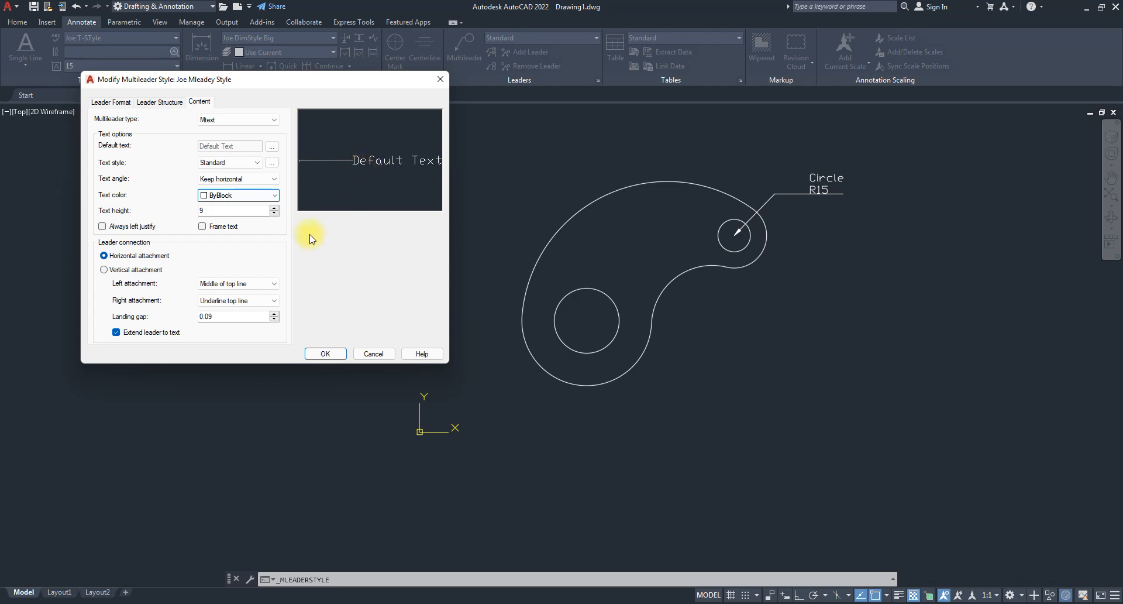
- Set the landing gap to 10, check the leader structure and format, and accept the multileader style
double_click(218, 316)
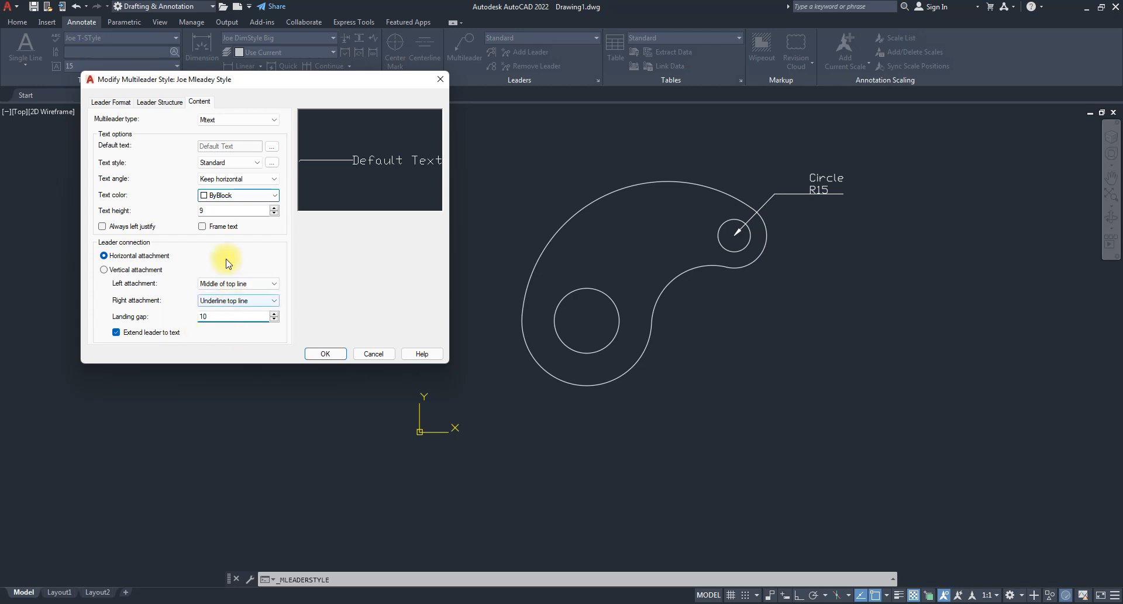
click(219, 210)
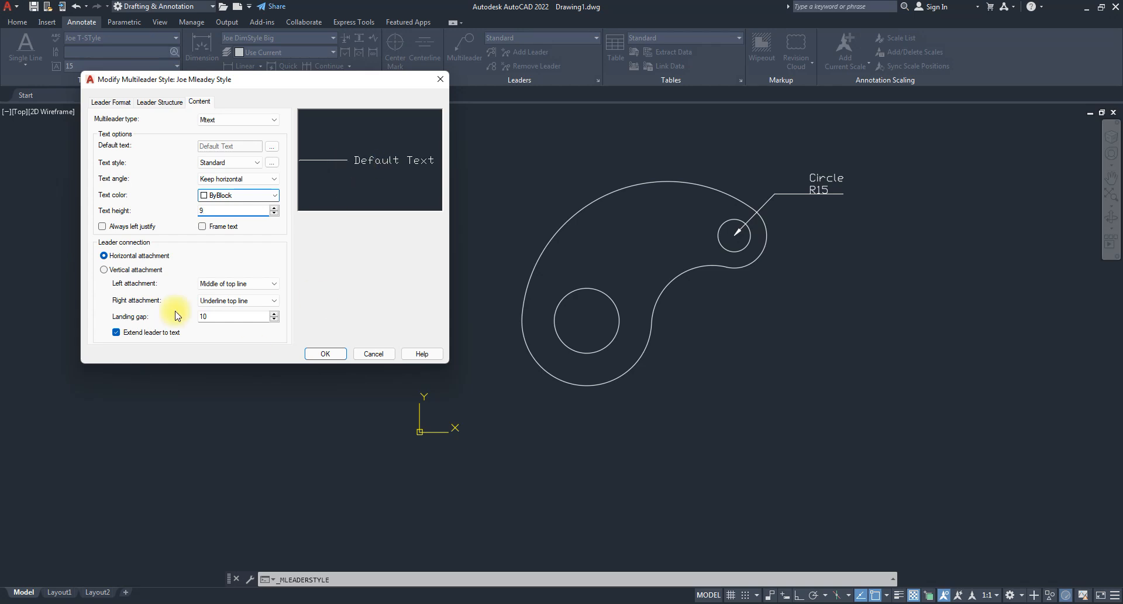
click(159, 102)
click(117, 103)
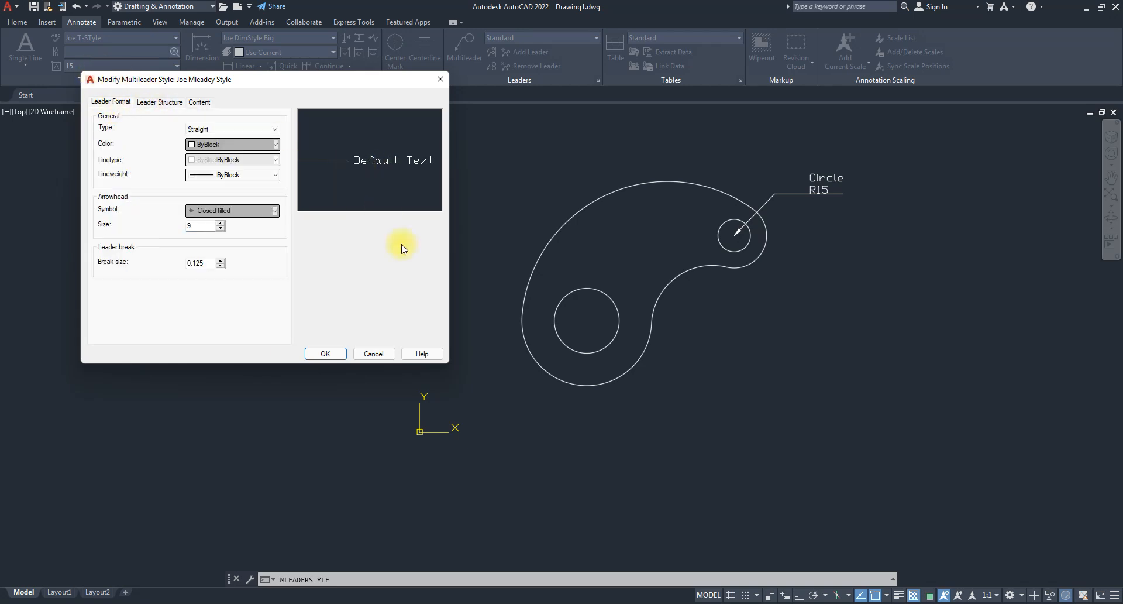
click(325, 353)
- Create a new multileader style named "Copy of Joe Mleadey Style" based on Joe Mleadey Style and continue to its settings
click(171, 149)
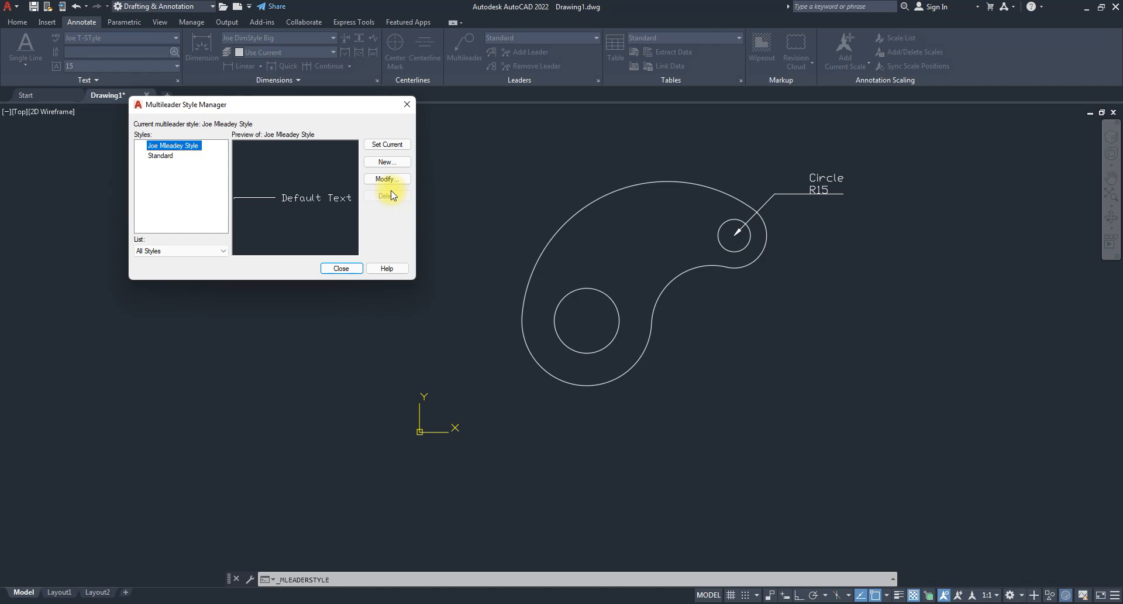
click(387, 163)
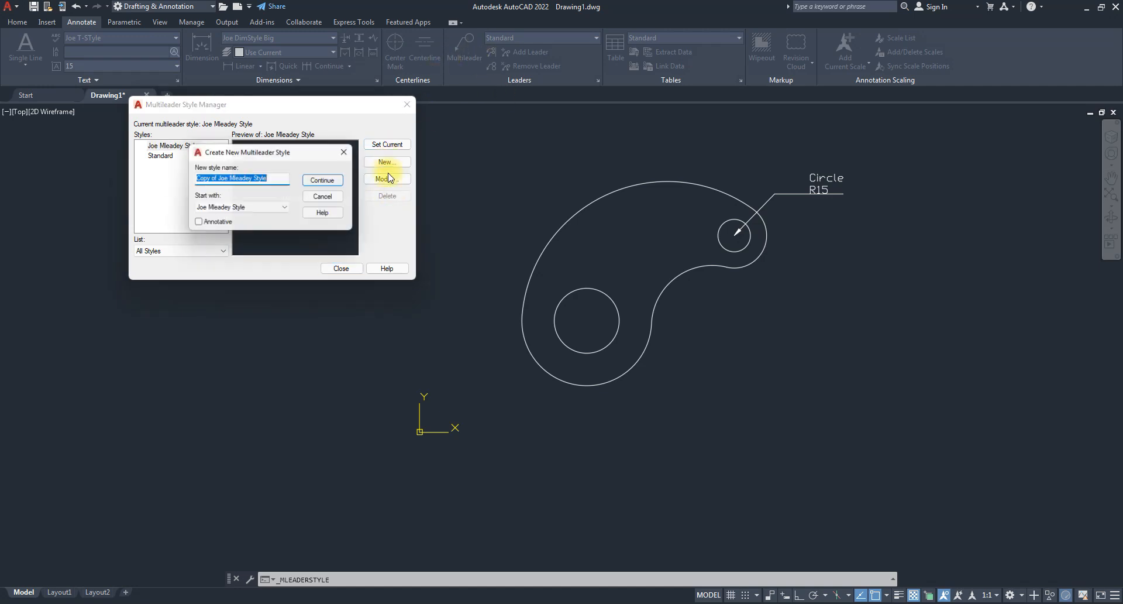
click(258, 208)
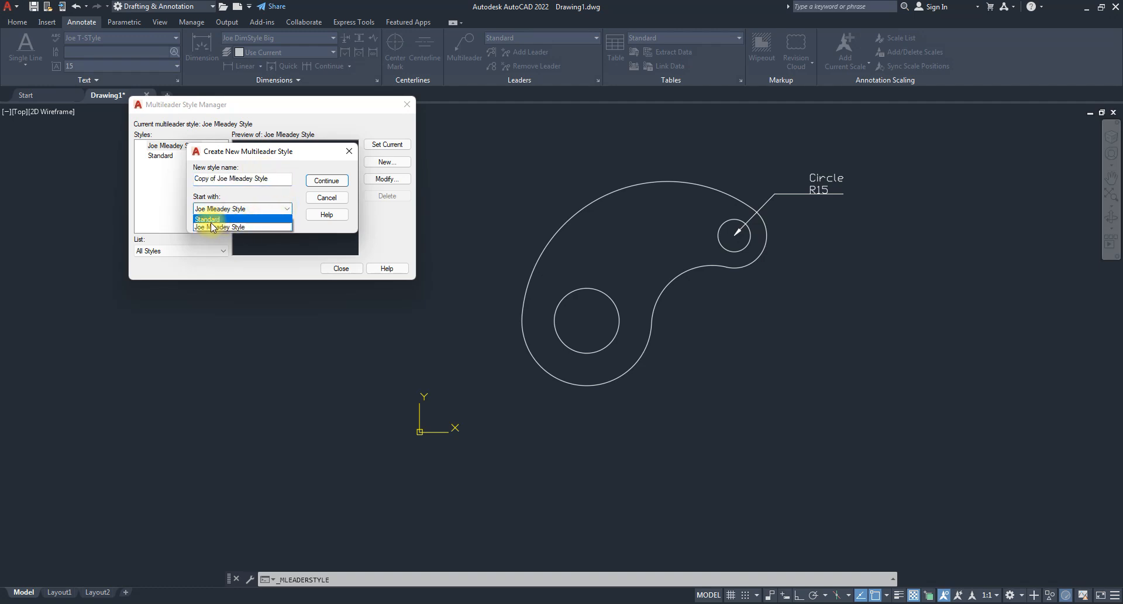
click(296, 126)
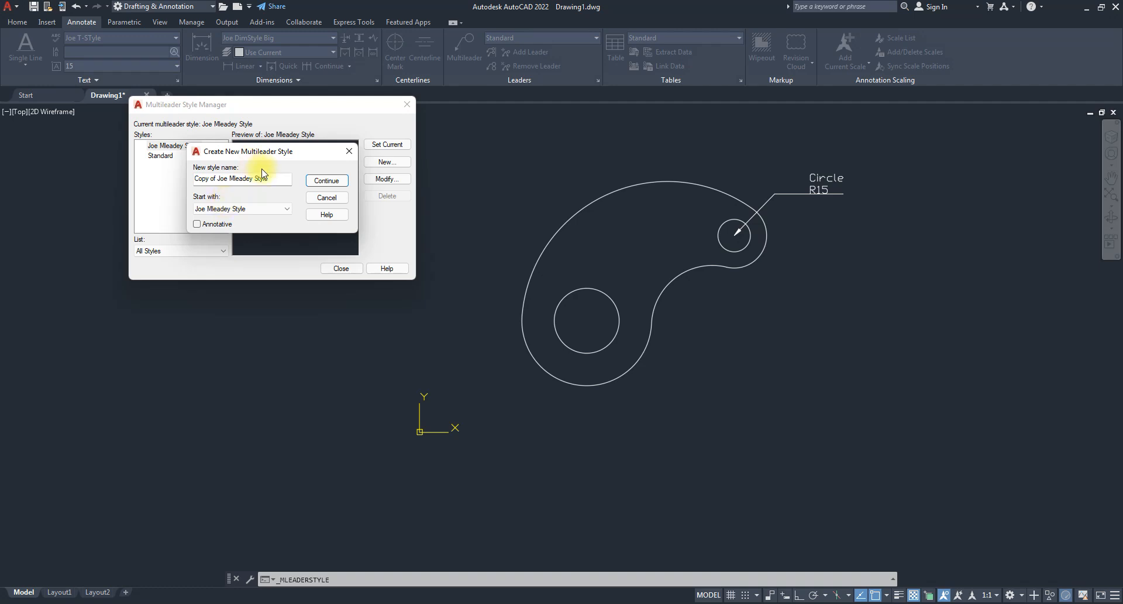
click(326, 180)
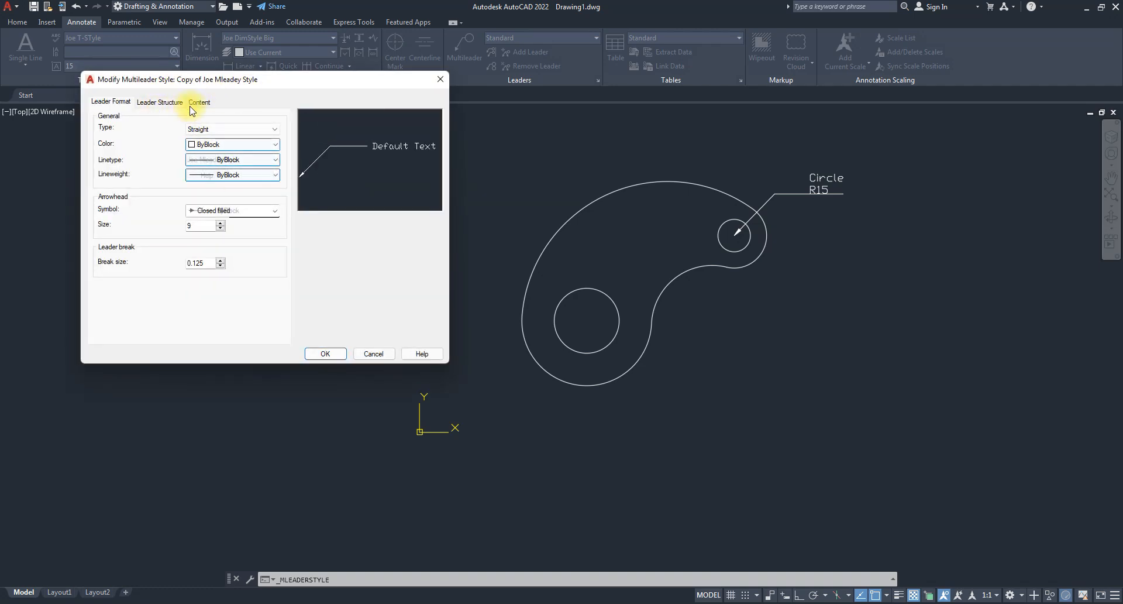
- Turn off automatic landing for the copied style, set its maximum leader points to 3, and accept the settings
click(160, 102)
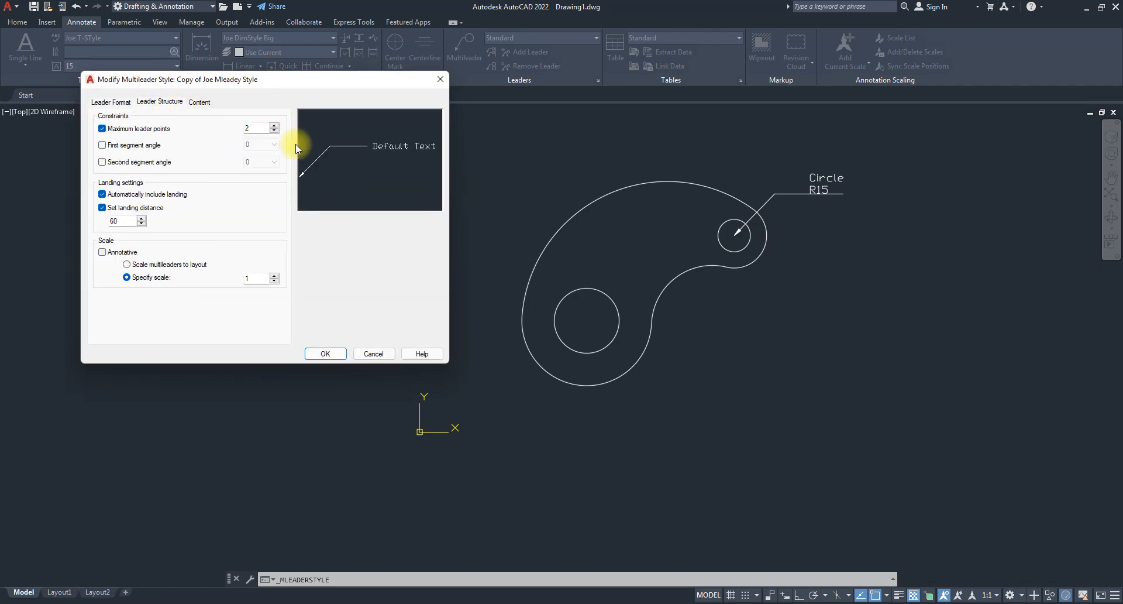
click(103, 194)
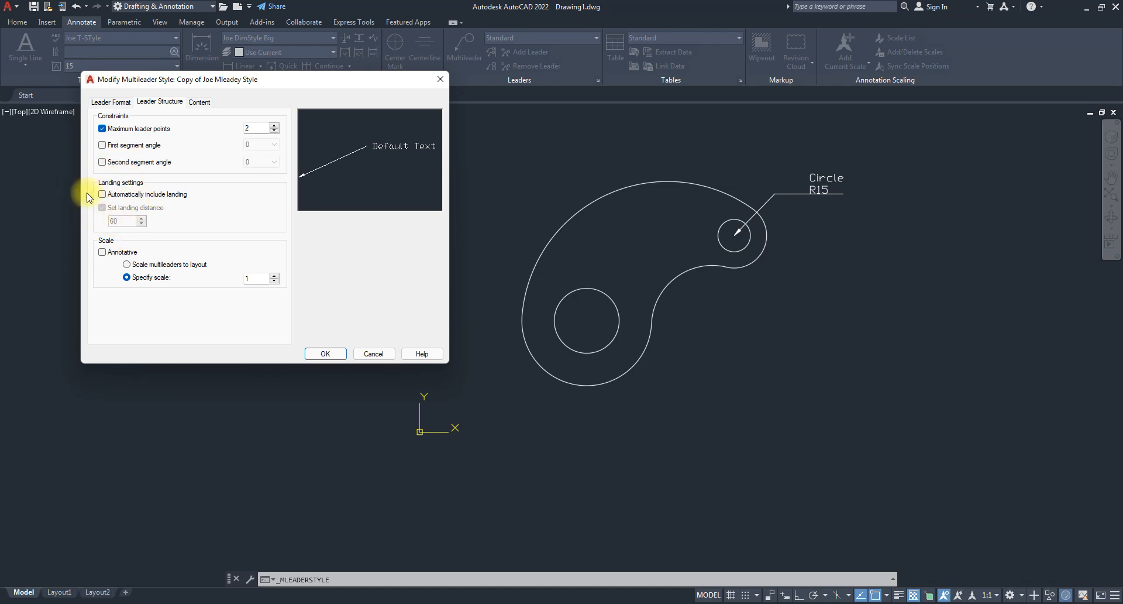
double_click(247, 129)
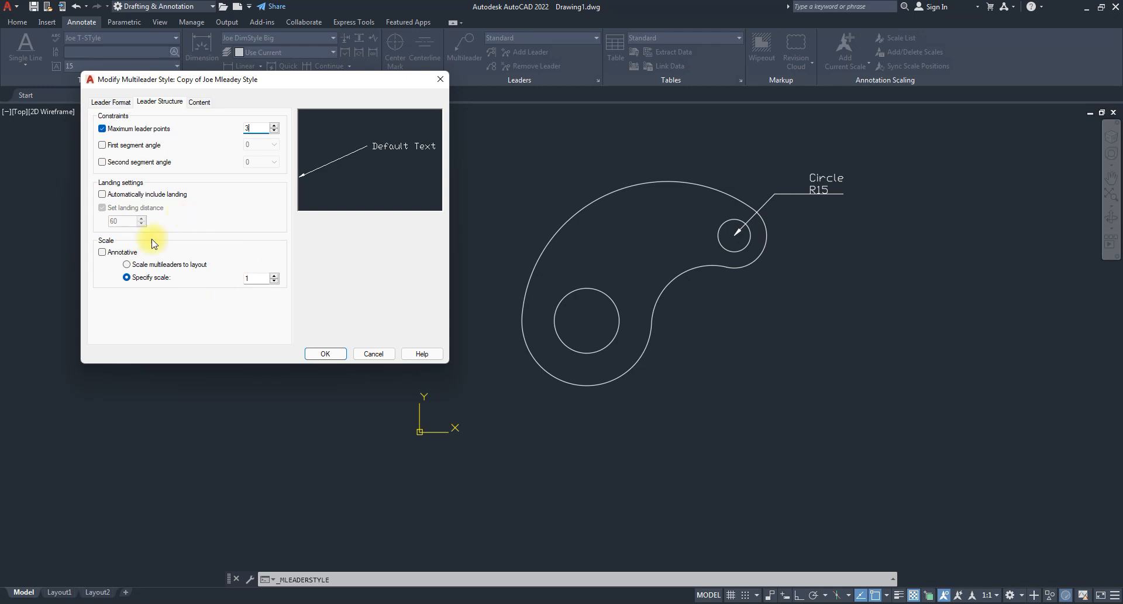
click(323, 353)
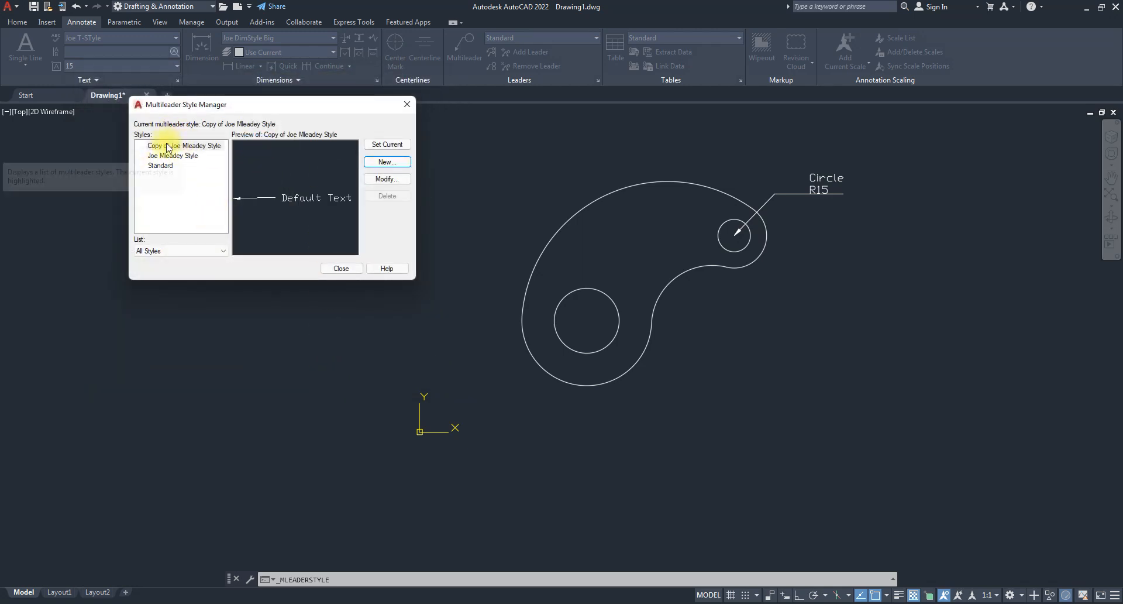
- Rename the copied multileader style to "Joe Mleadey Style 2"
right_click(181, 150)
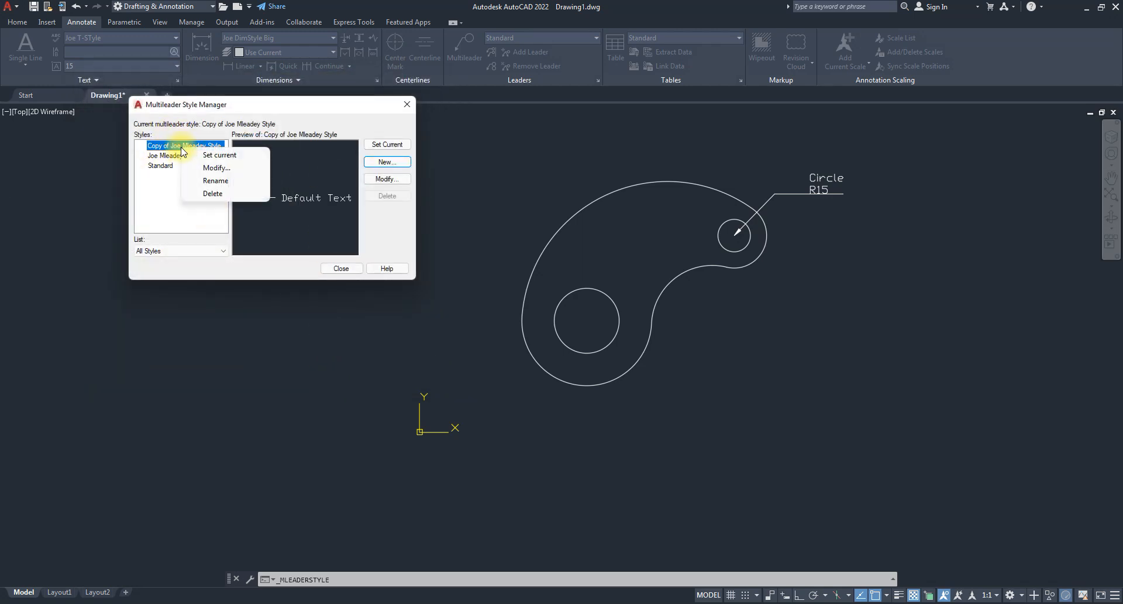
click(215, 180)
drag(182, 146, 146, 150)
key(BackSpace)
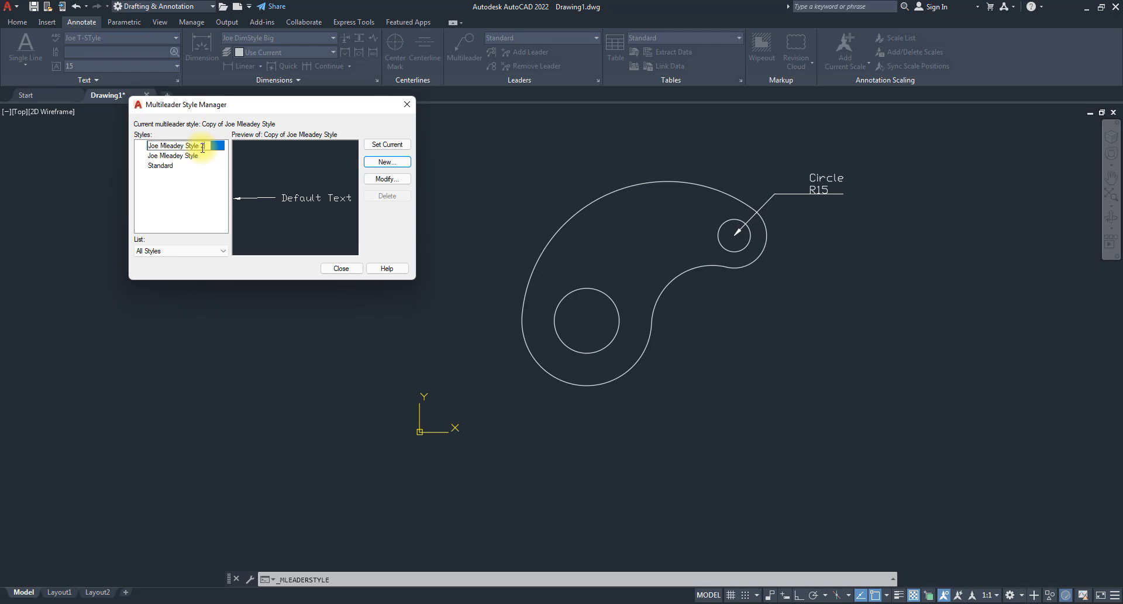
key(Return)
- Apply the new name, check the leader structure settings of Joe Mleadey Style 2, and close the style manager
click(183, 149)
click(185, 156)
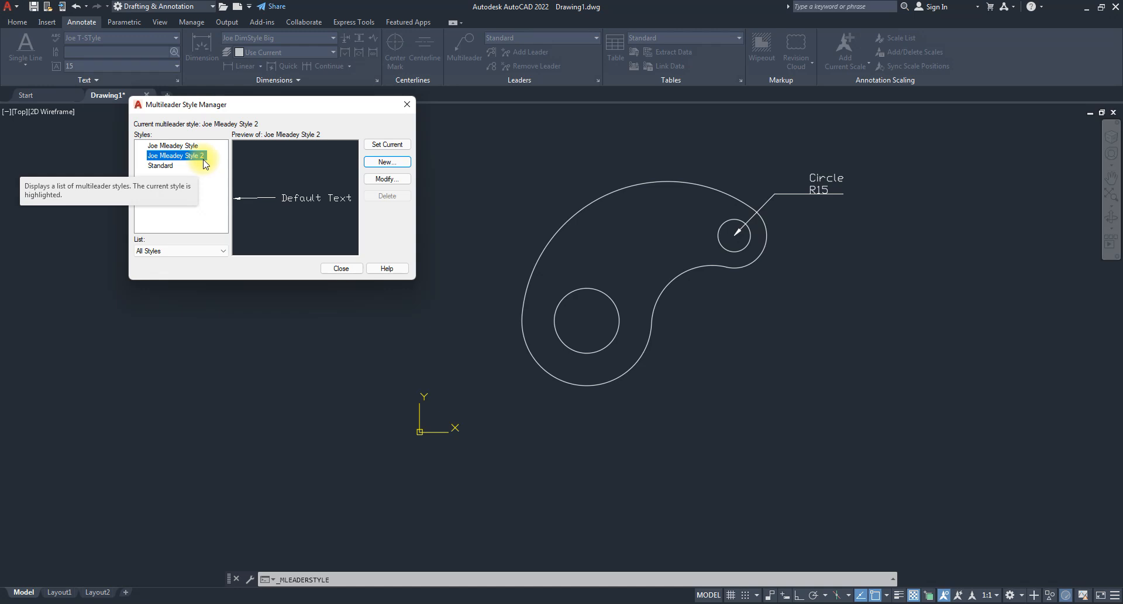
click(388, 178)
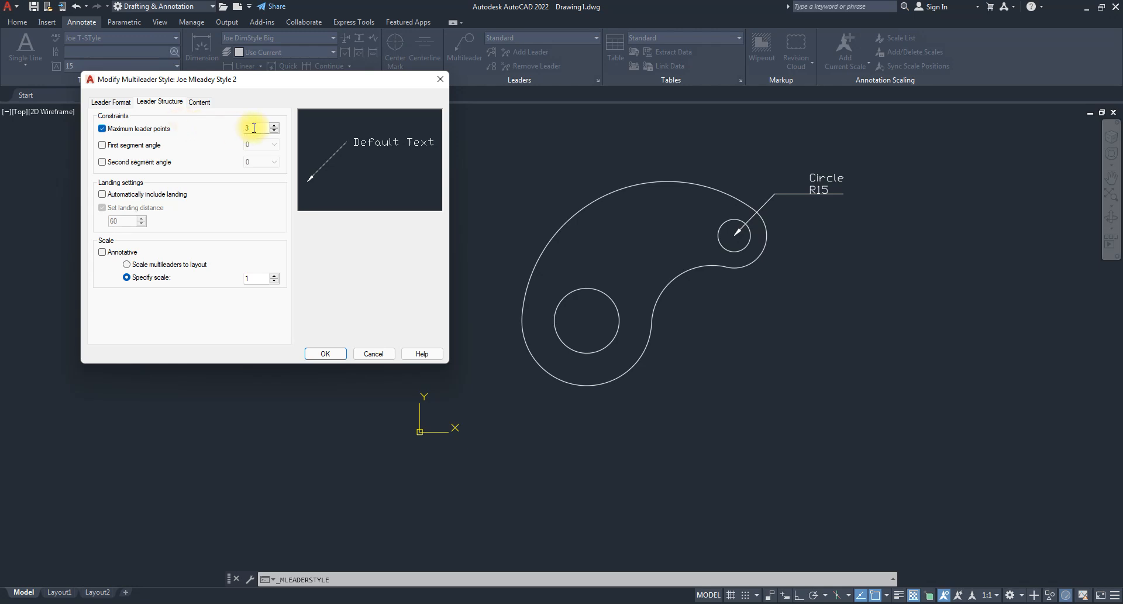
click(326, 353)
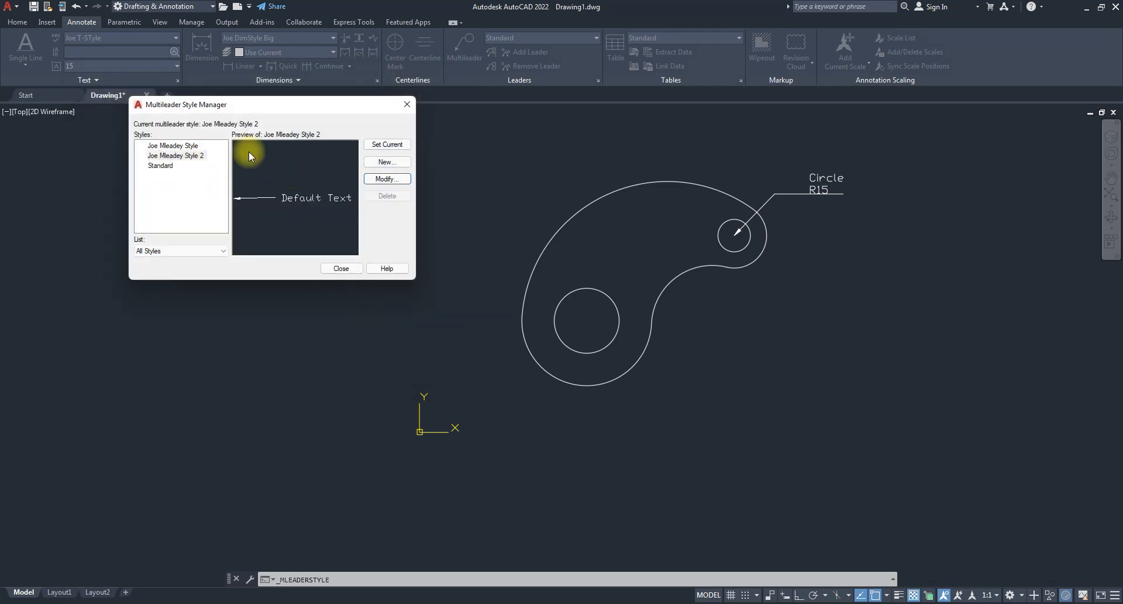
click(342, 269)
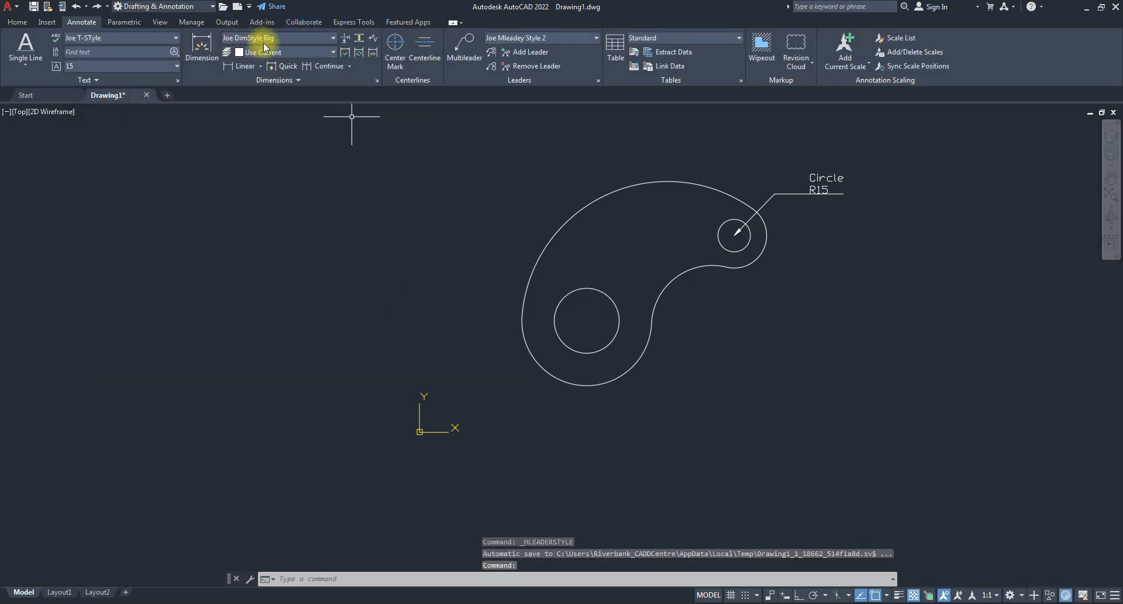
- Make Joe Mleadey Style current and place a multileader from the large circle's centre to a landing outside the link, below and right of it
click(298, 39)
click(514, 39)
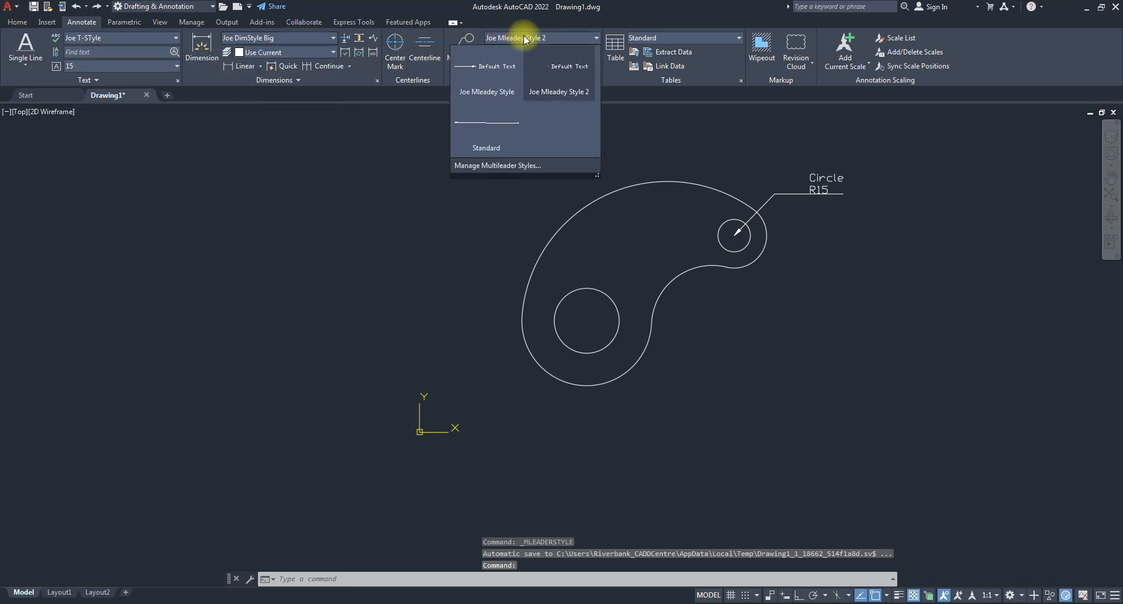
click(494, 91)
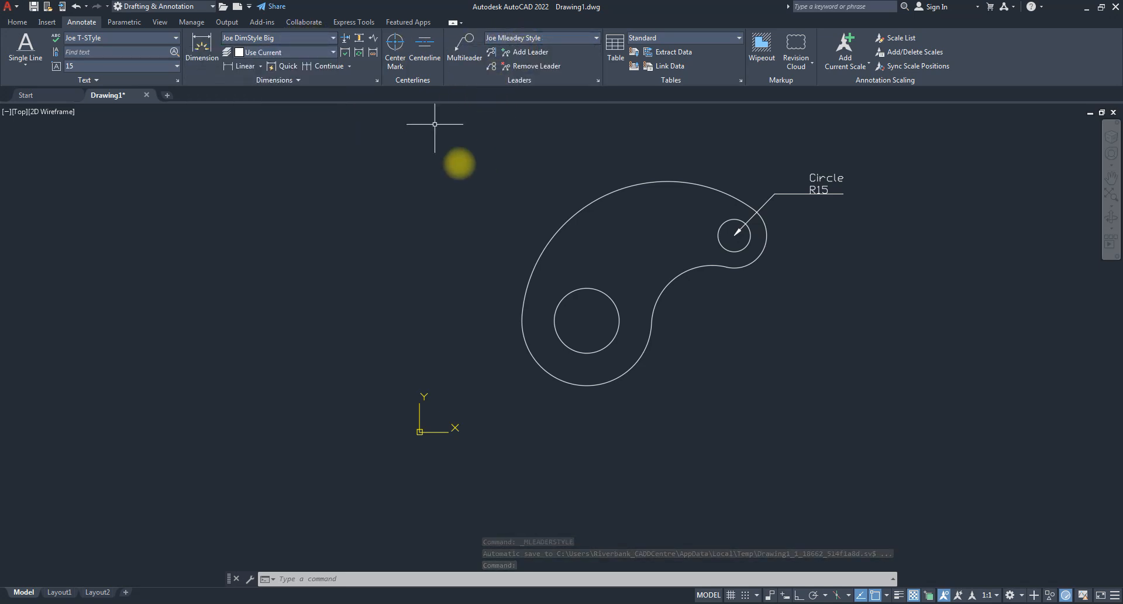
click(465, 51)
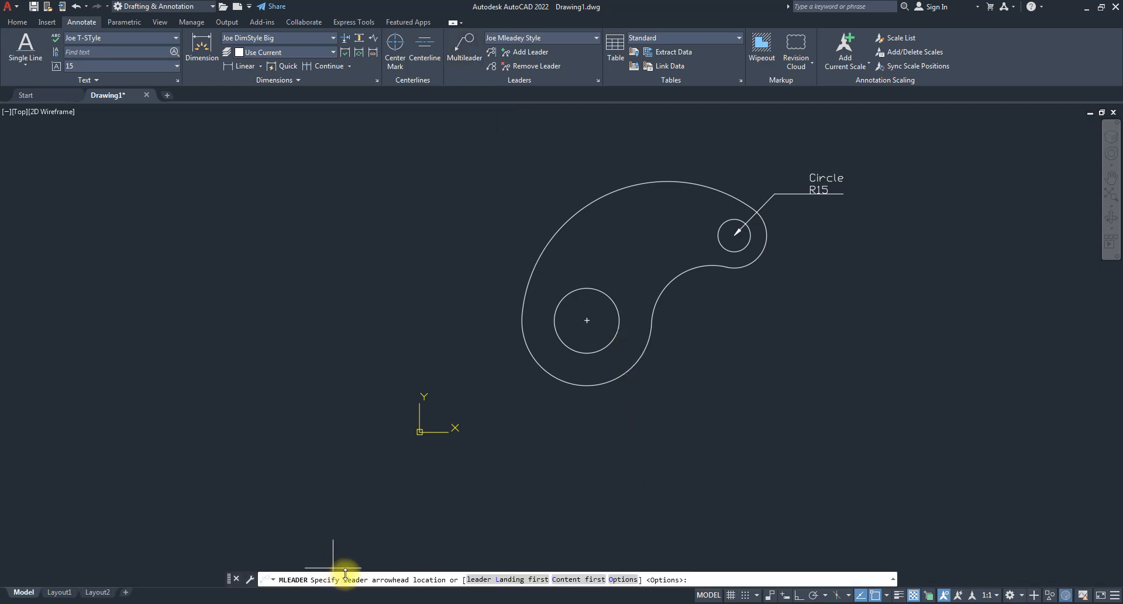
click(586, 321)
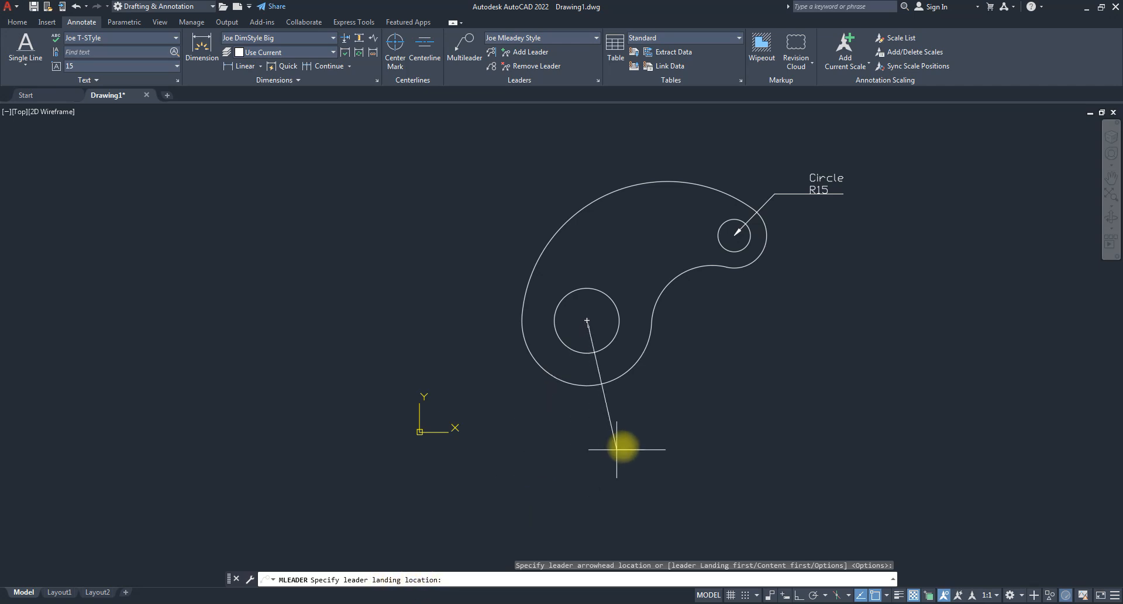
click(679, 380)
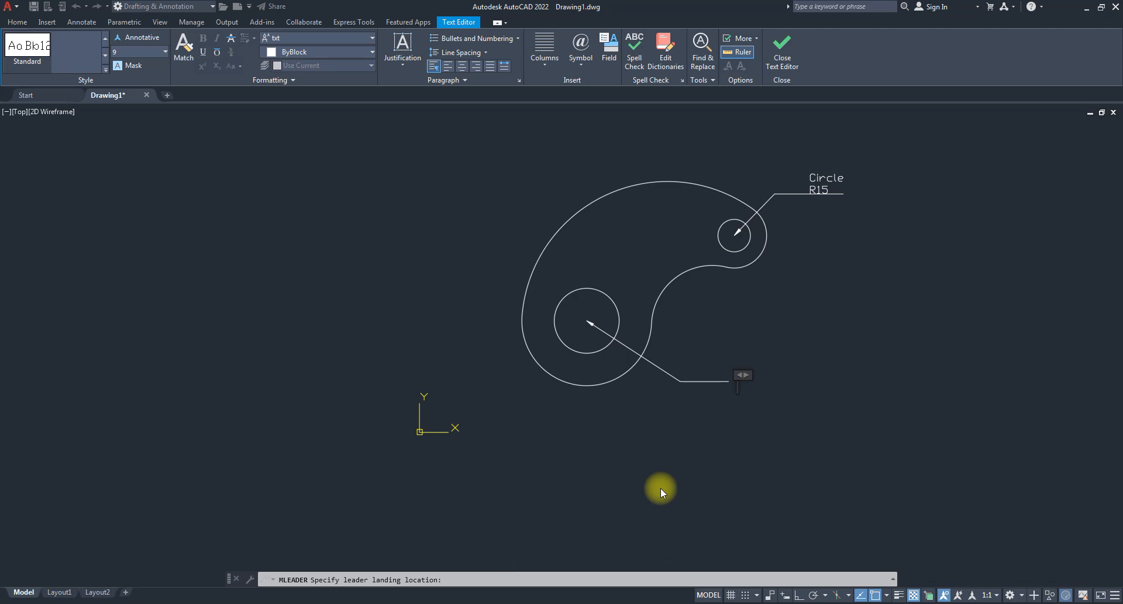
- Label the large circle's multileader with "Circle" on the first line and "R40" on the second, and finish the text
text(Circle)
key(Return)
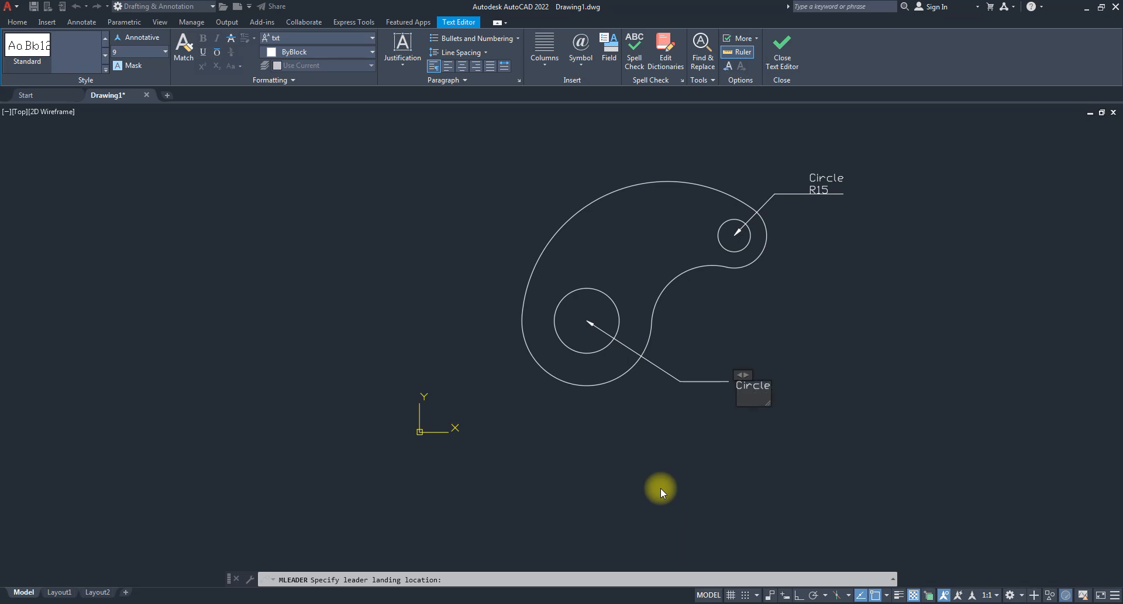
text(r40)
key(BackSpace)
key(BackSpace)
key(BackSpace)
text(R40)
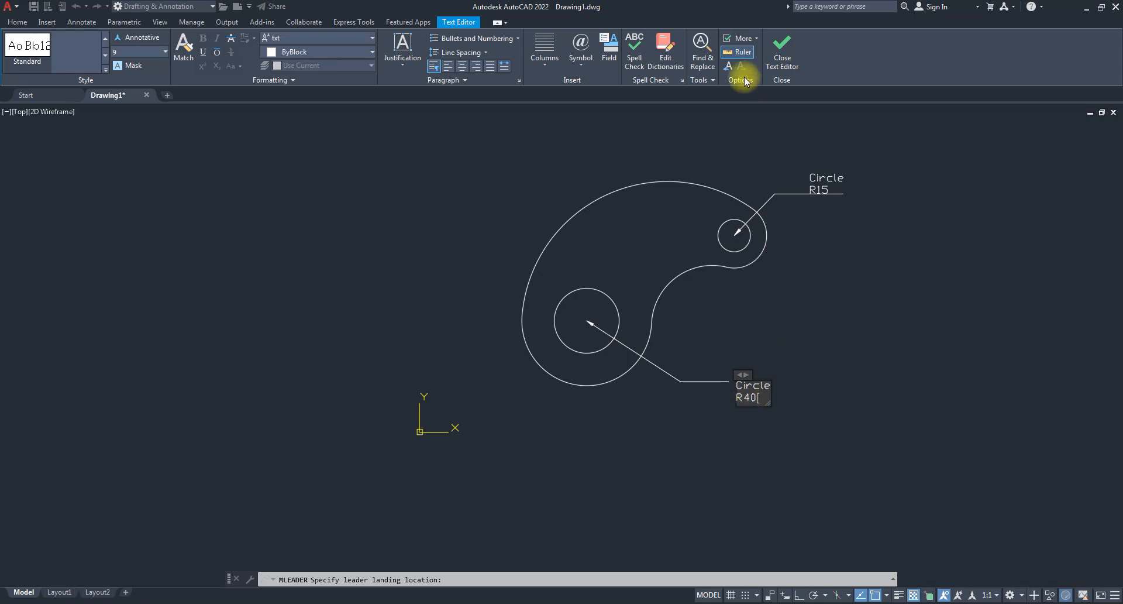
click(781, 46)
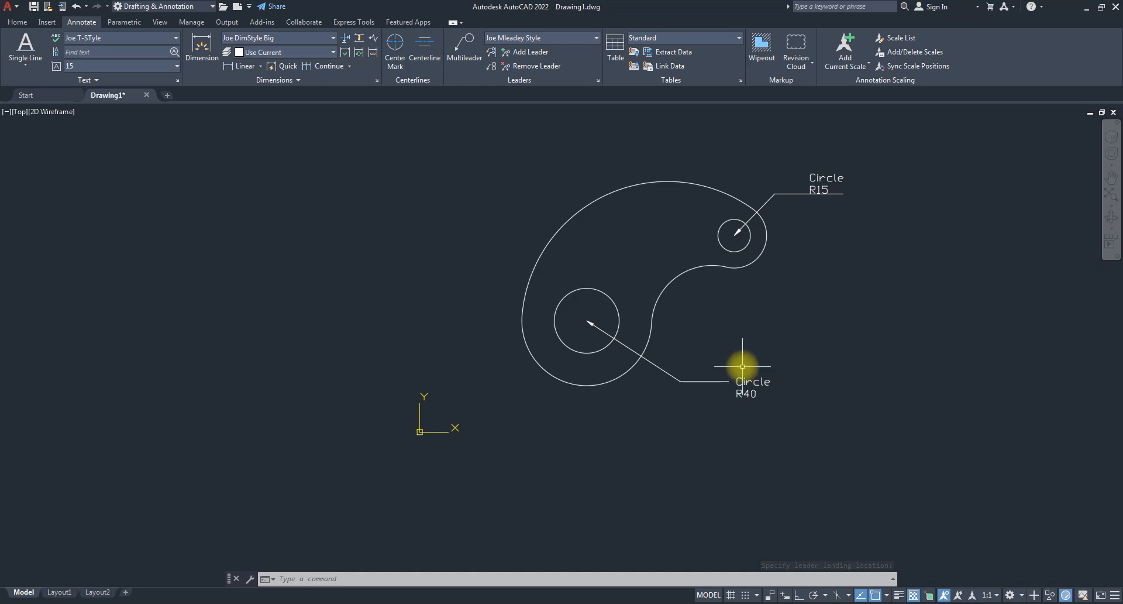
- With Joe Mleadey Style 2 current, draw a three-point multileader from the link's upper outer curve, ending in a horizontal segment to the right
click(584, 40)
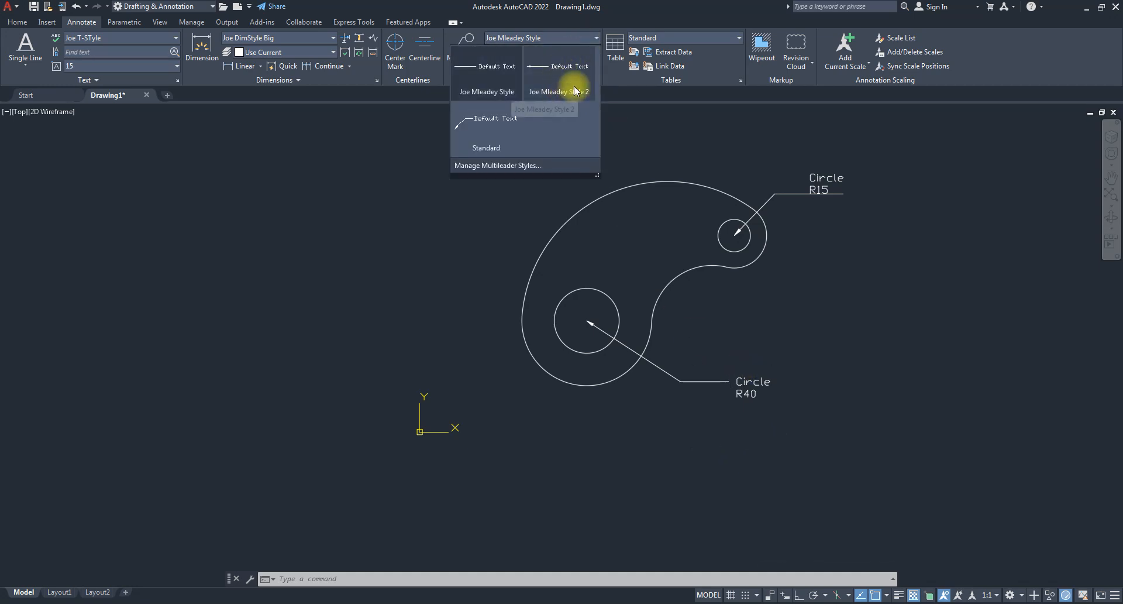
click(572, 88)
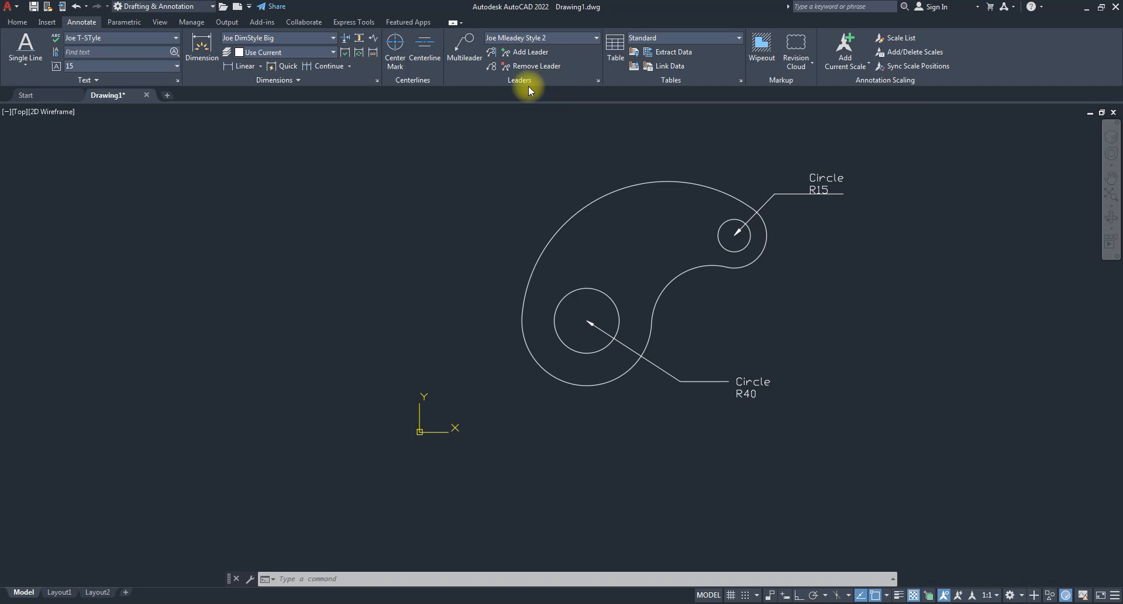
click(465, 51)
scroll(522, 472, down, 2)
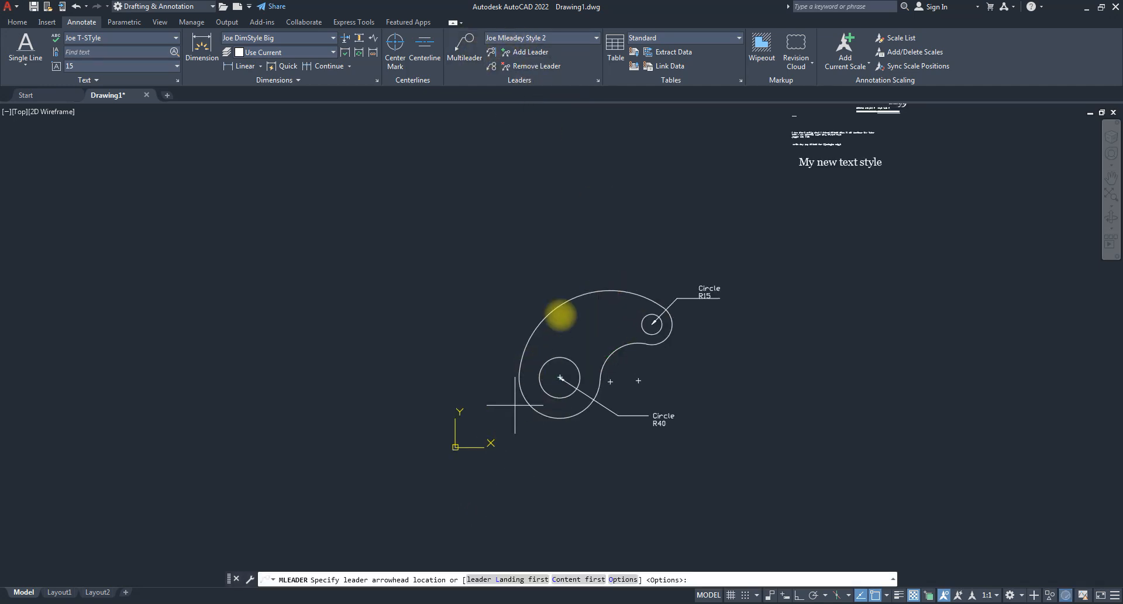
click(597, 291)
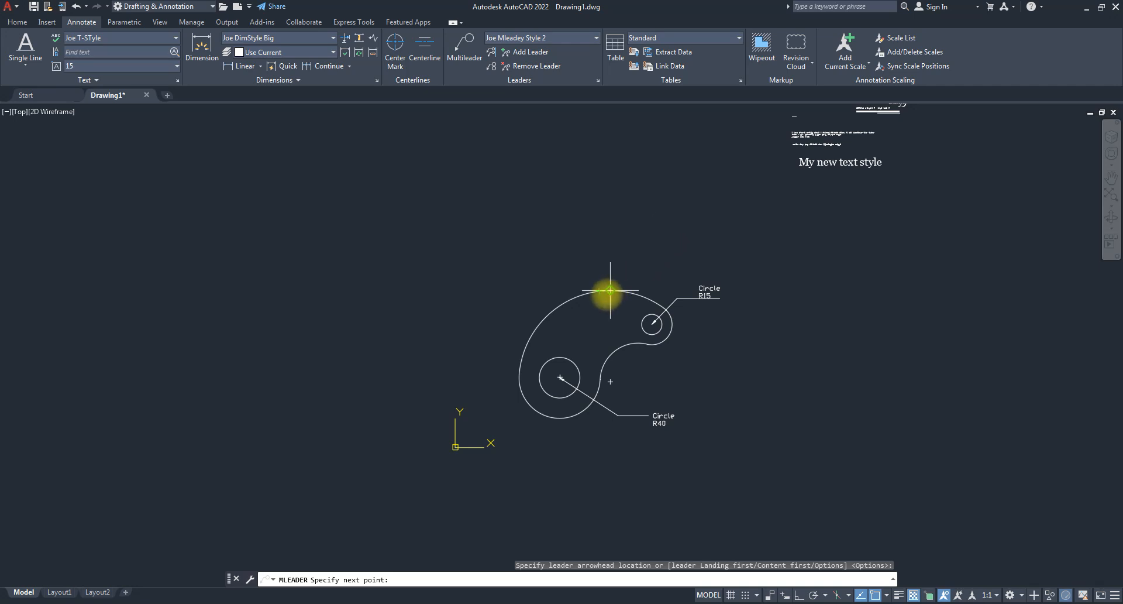
click(652, 238)
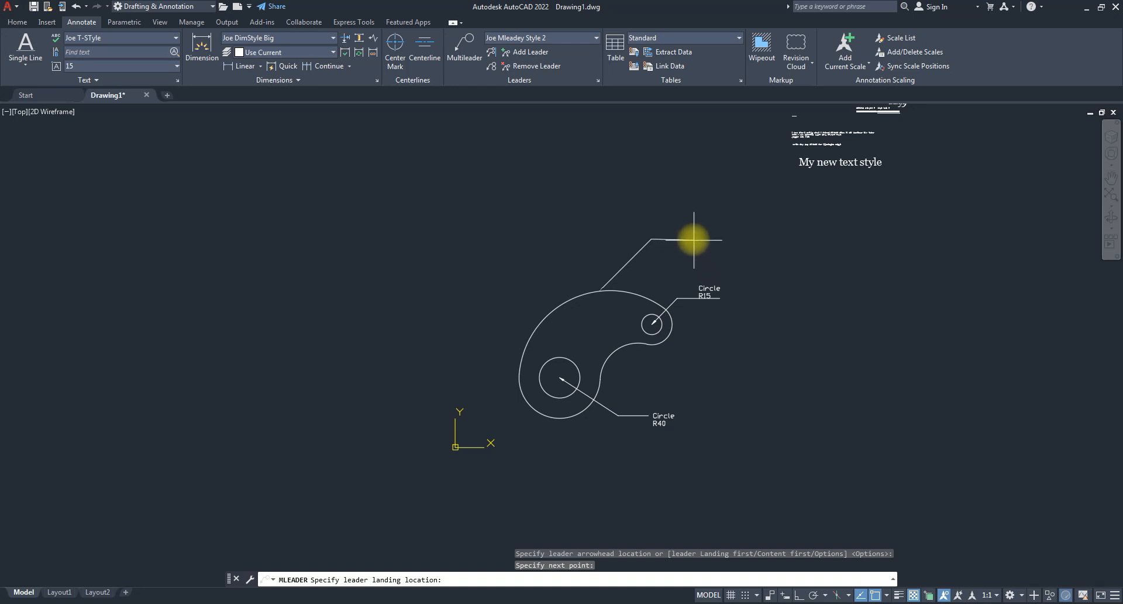
key(F8)
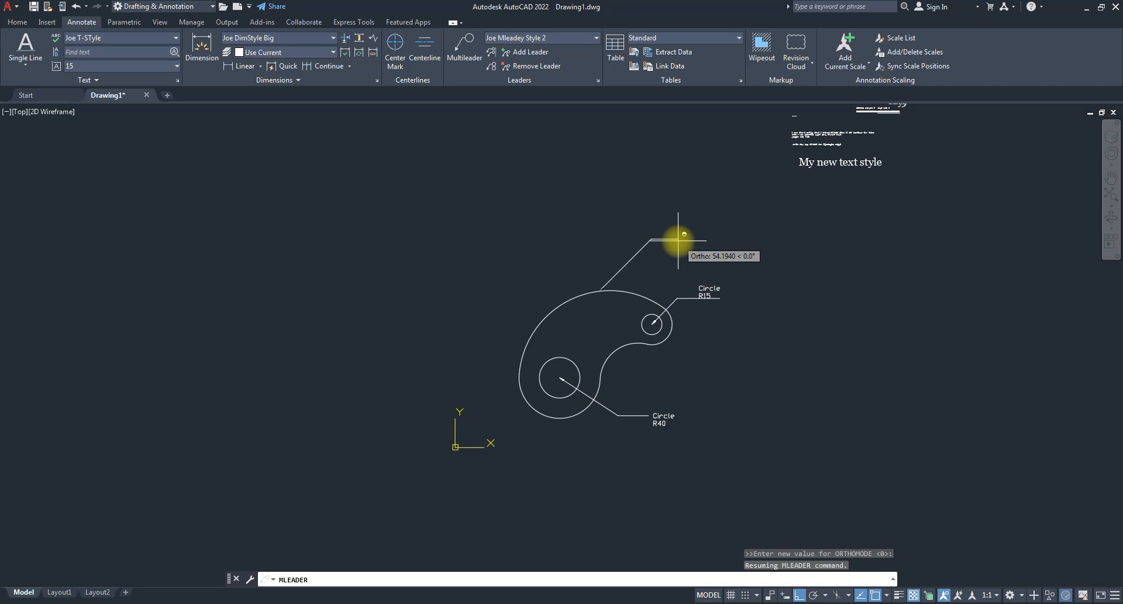
scroll(676, 240, up, 2)
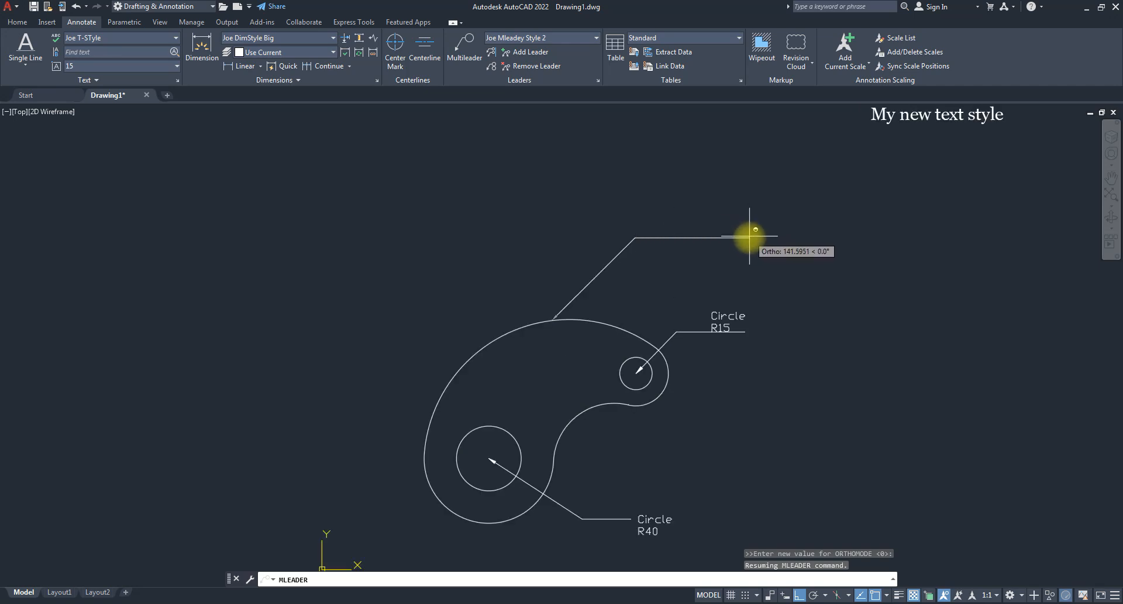
click(739, 237)
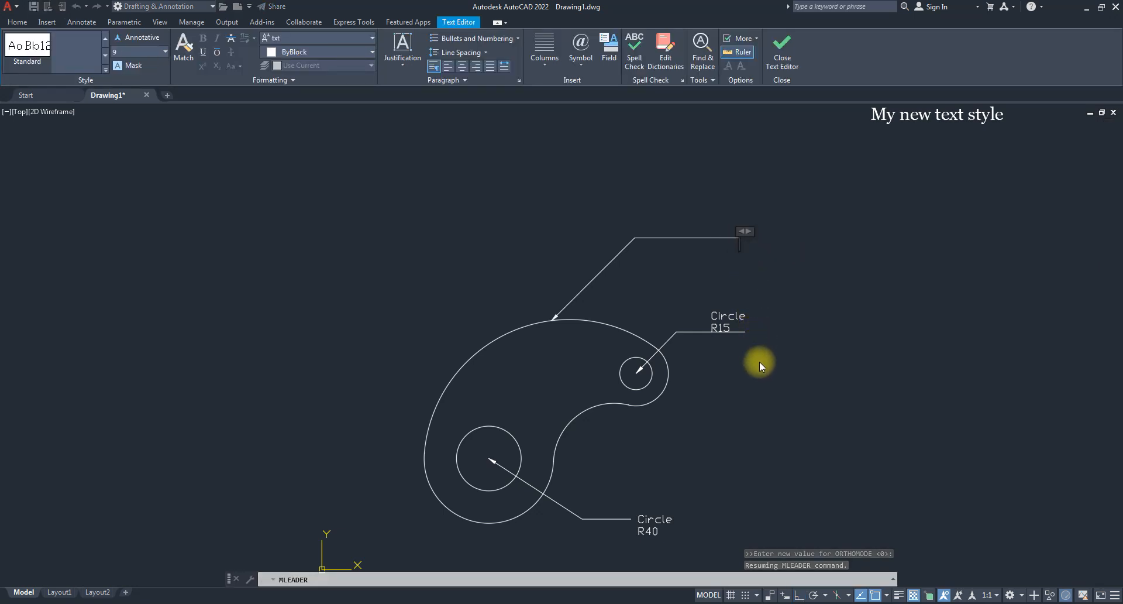
- Label the outer curve's multileader with "Shape" over "Curve" and finish the text
text(S)
key(BackSpace)
text(Shape)
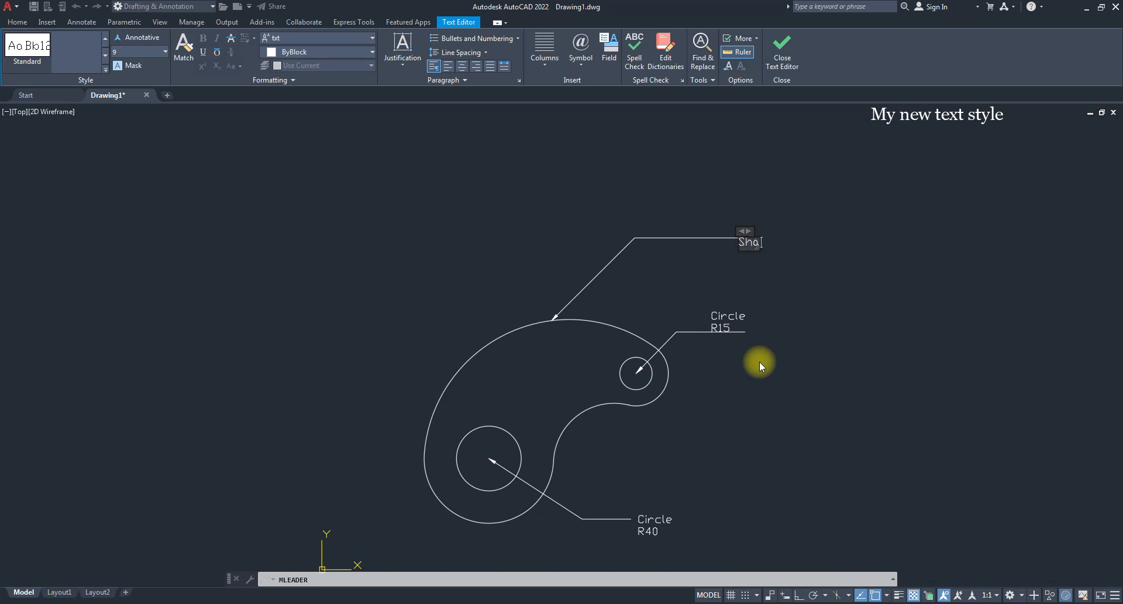
key(Return)
text(Curve)
click(782, 48)
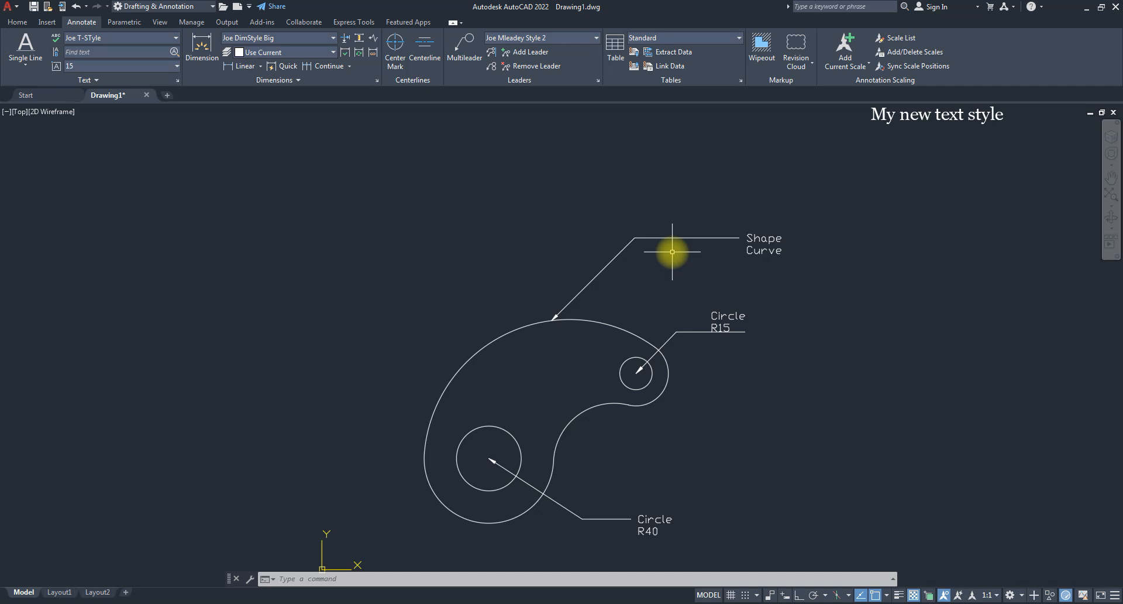
- Draw a leader with the LEADER command from the link's concave inner curve, ending in a horizontal segment to the right
scroll(591, 234, down, 3)
scroll(629, 258, up, 1)
scroll(585, 246, up, 3)
scroll(472, 176, down, 3)
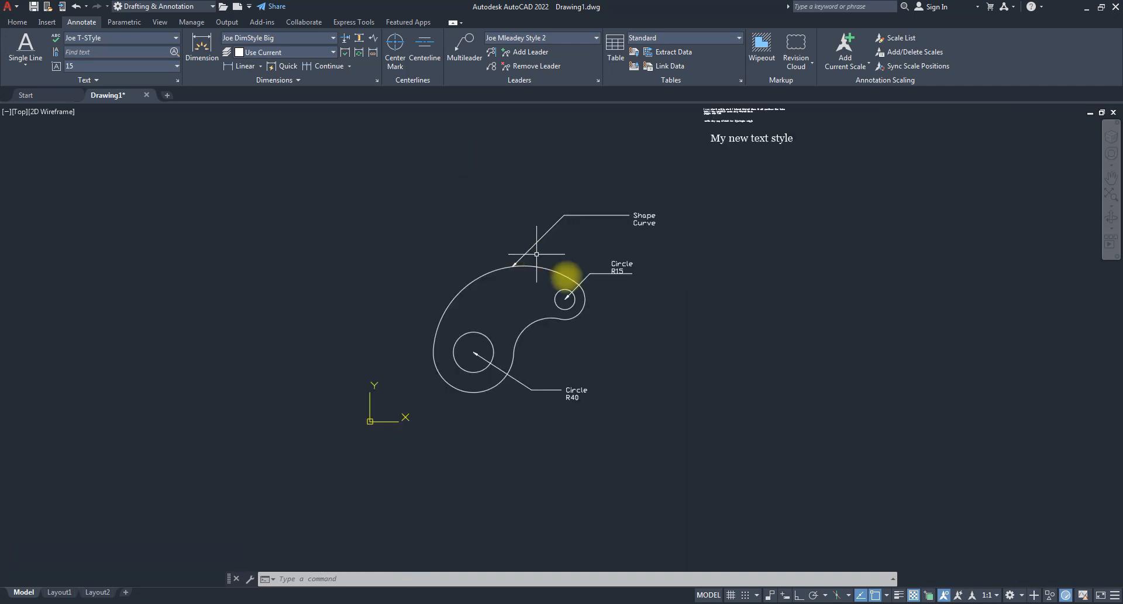
scroll(592, 293, up, 1)
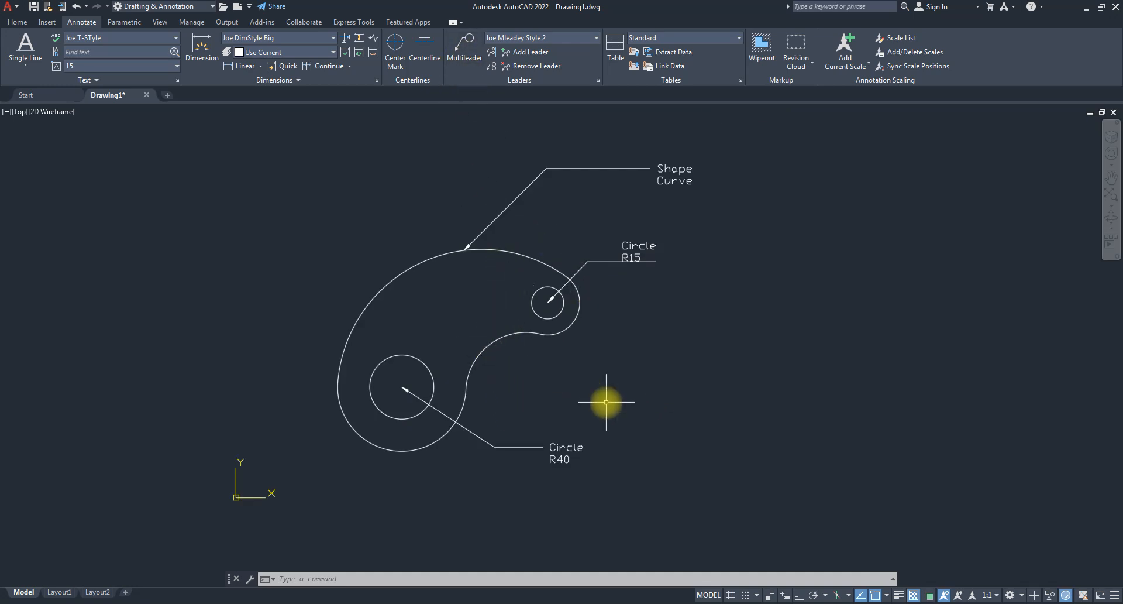
text(LEAD)
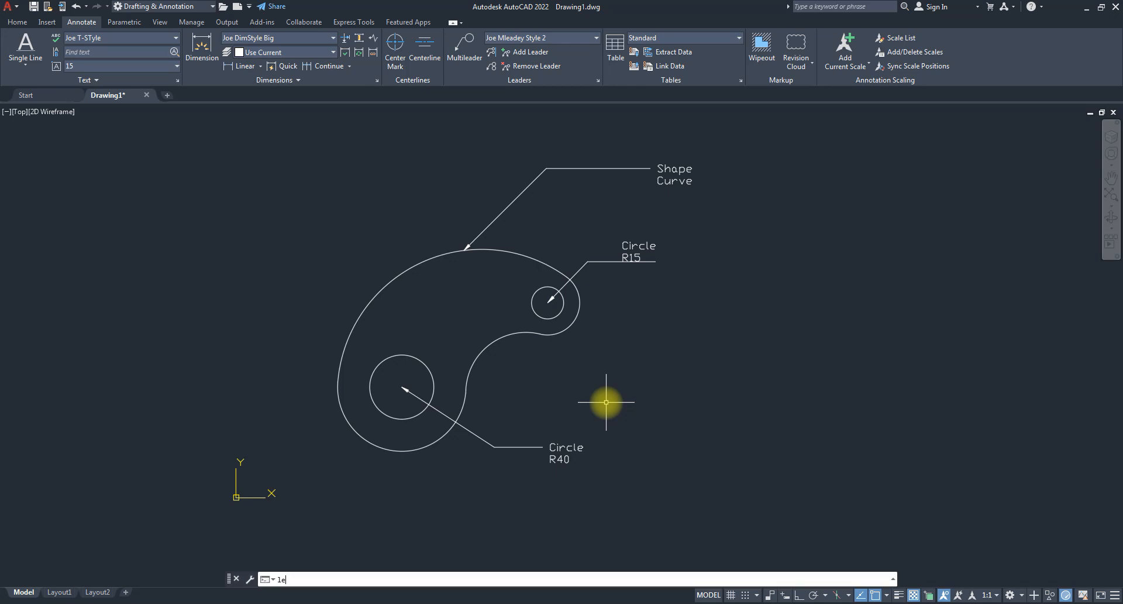
key(Return)
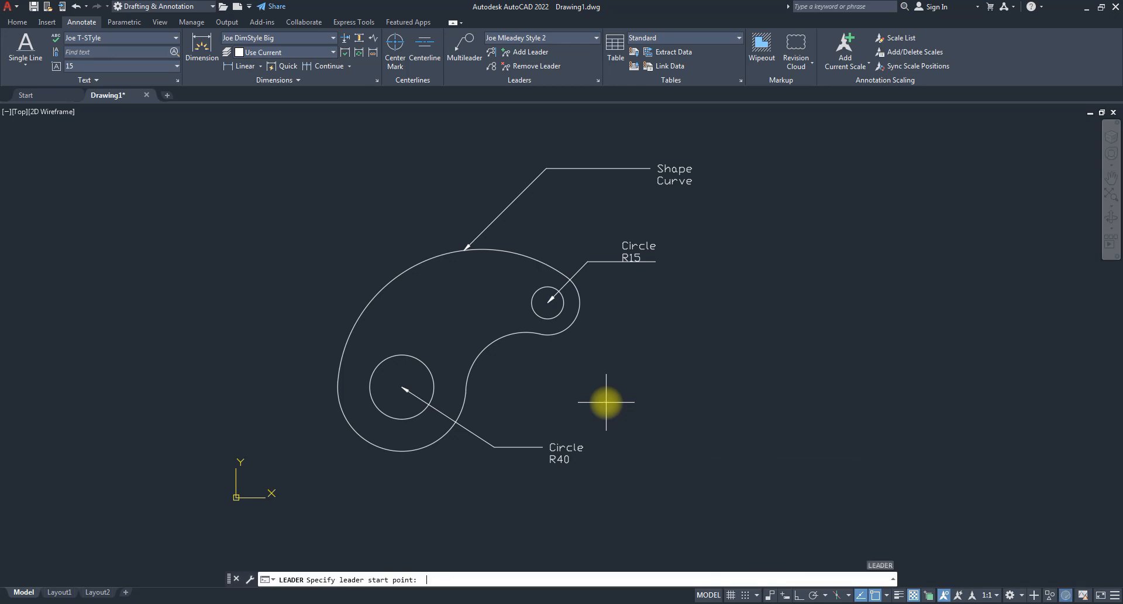
click(494, 347)
click(566, 393)
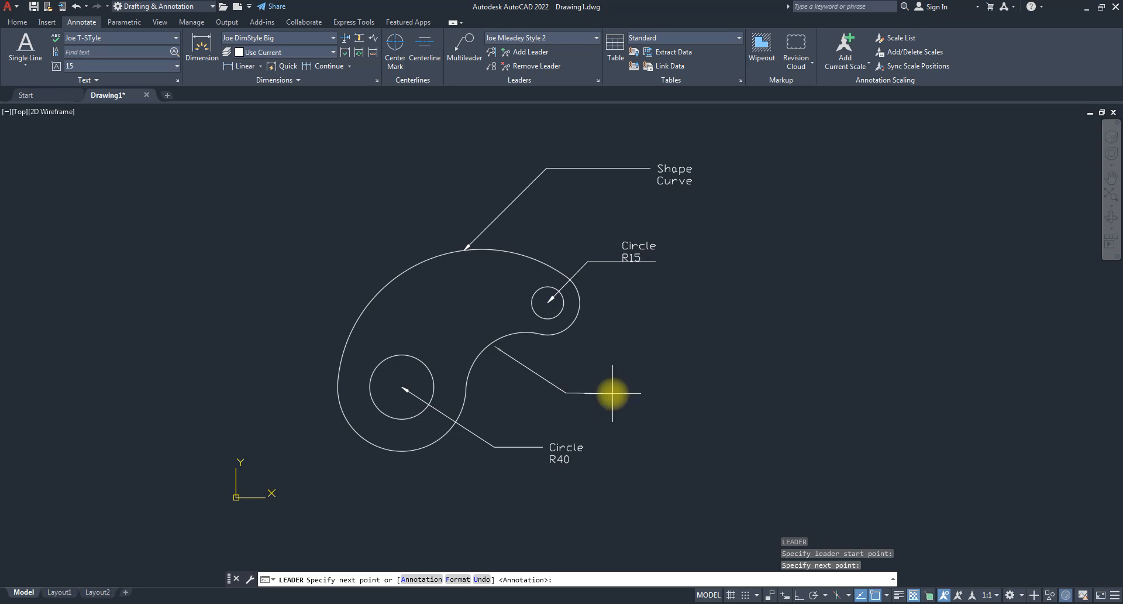
key(F8)
key(F8)
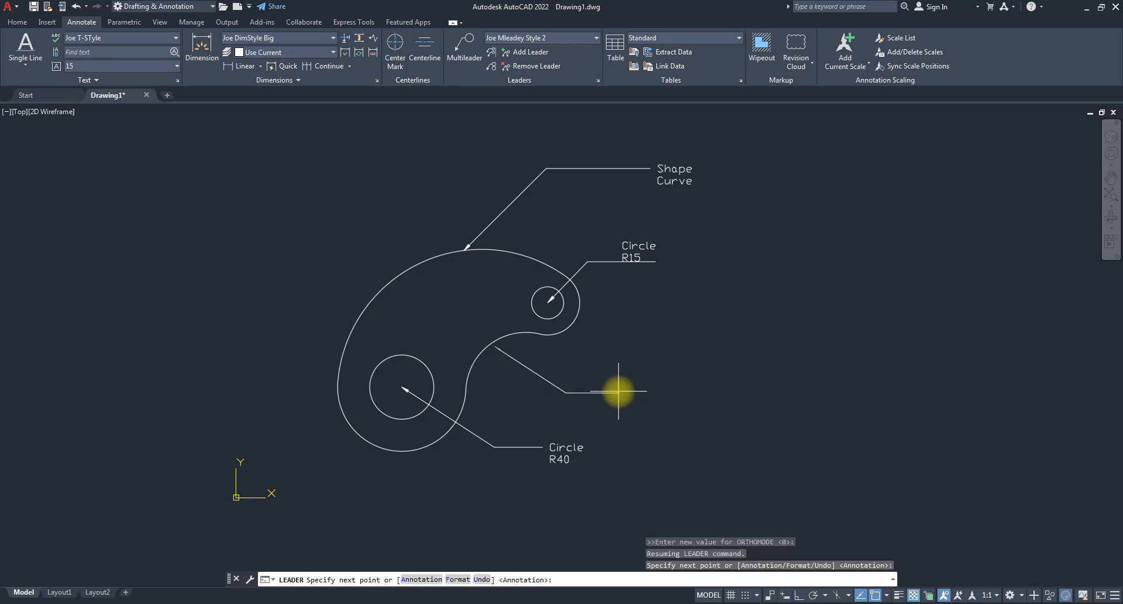
key(Return)
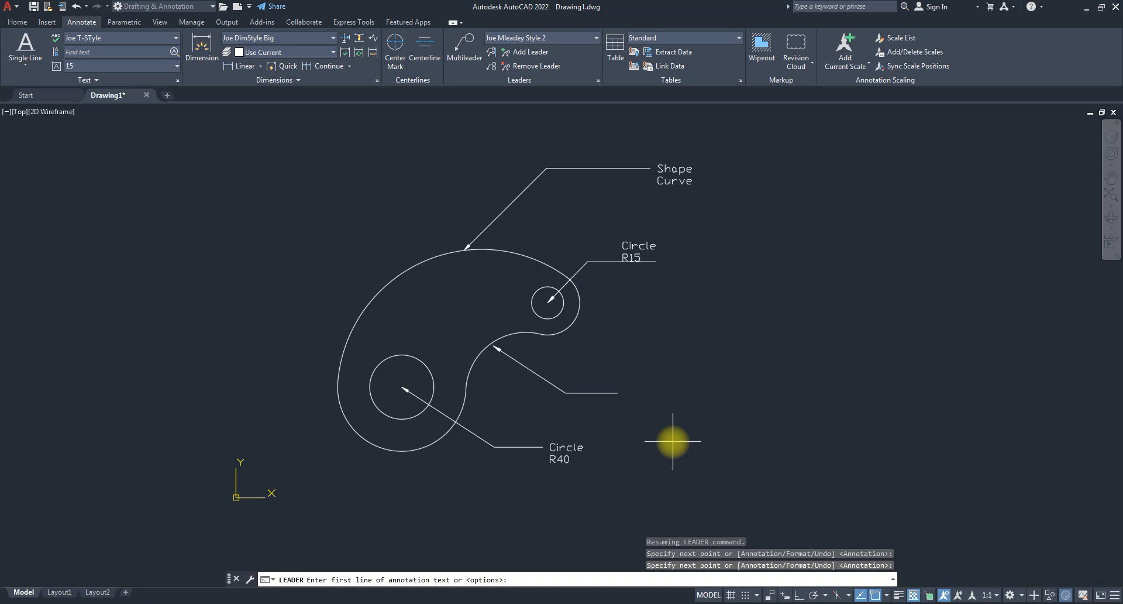
- Annotate the inner curve's leader with "Shape 2" on the first line and "Curve" on the second
text(Shape 2)
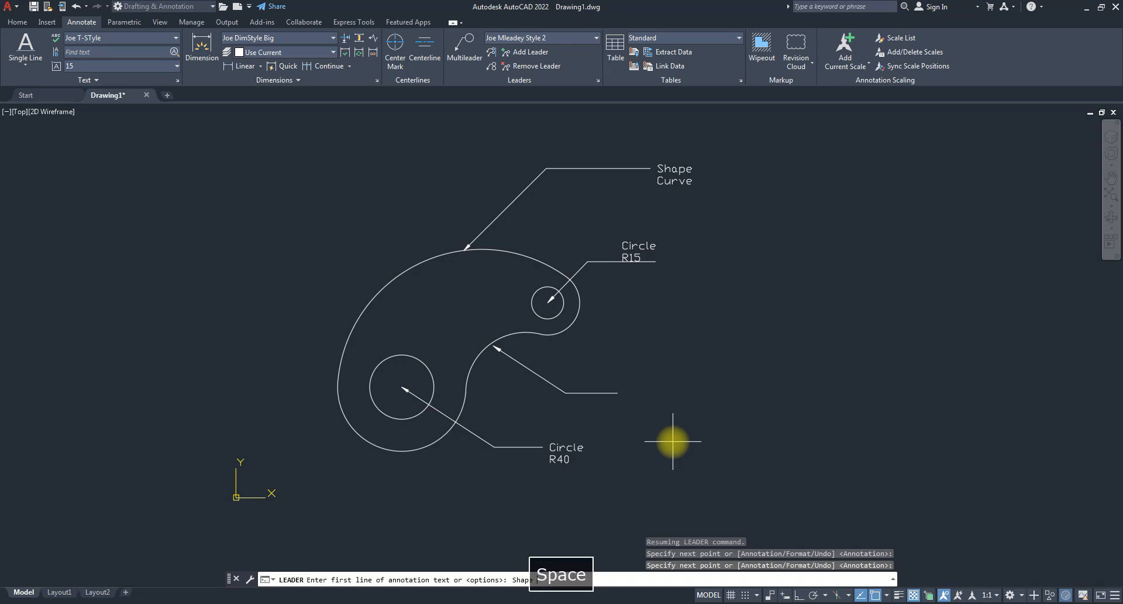
key(Return)
text(Curve)
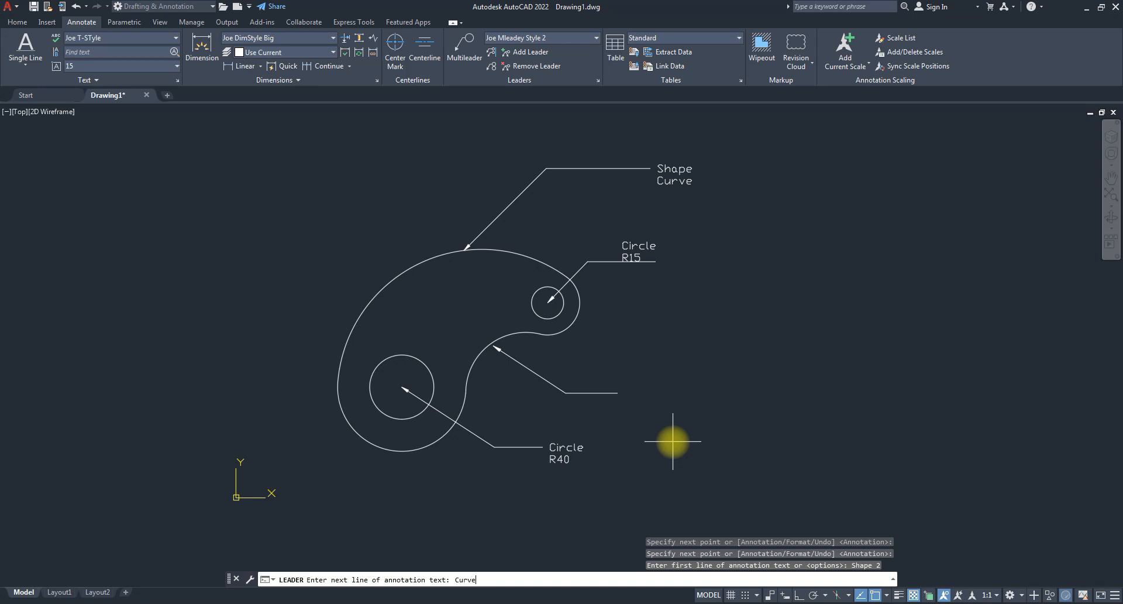
key(Return)
key(Return)
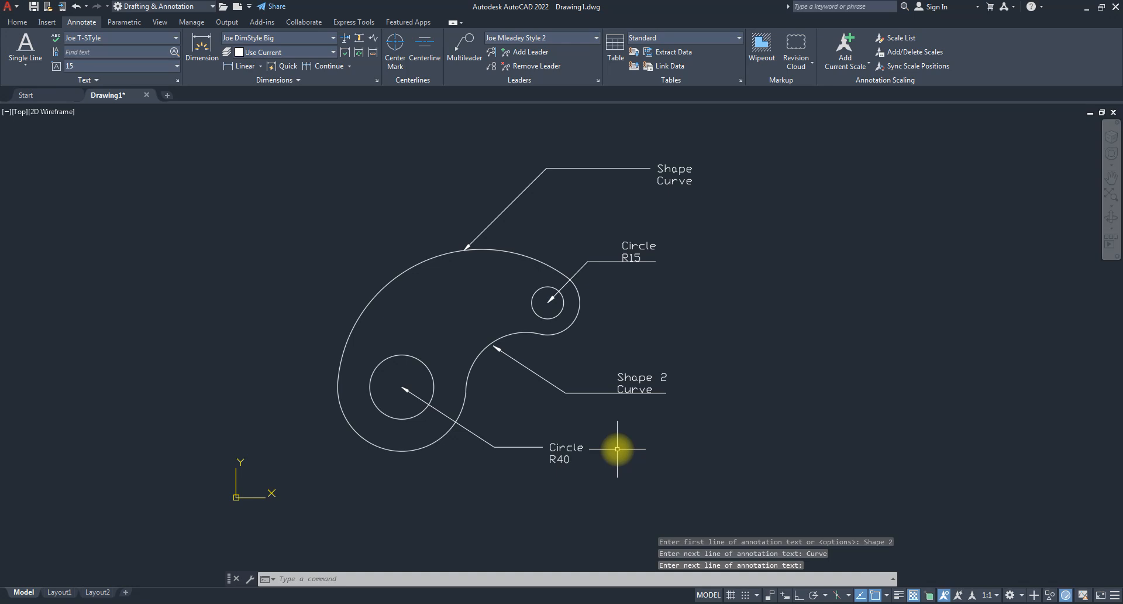
- Erase the leader on the link's concave inner curve together with its "Shape 2" / "Curve" annotation text
scroll(583, 329, down, 1)
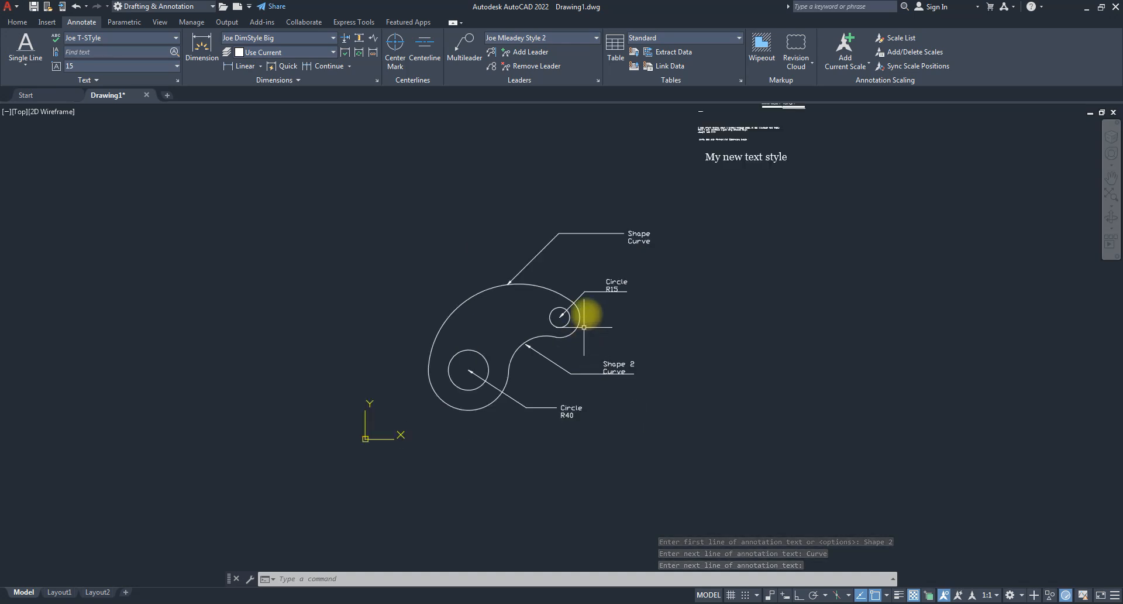
scroll(598, 289, up, 4)
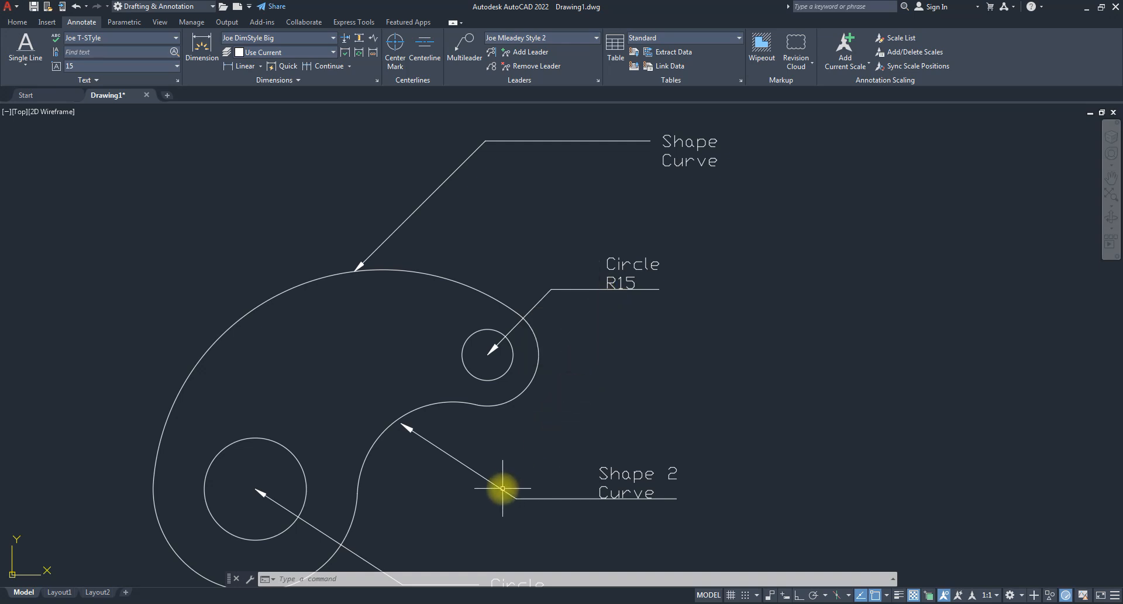
click(678, 519)
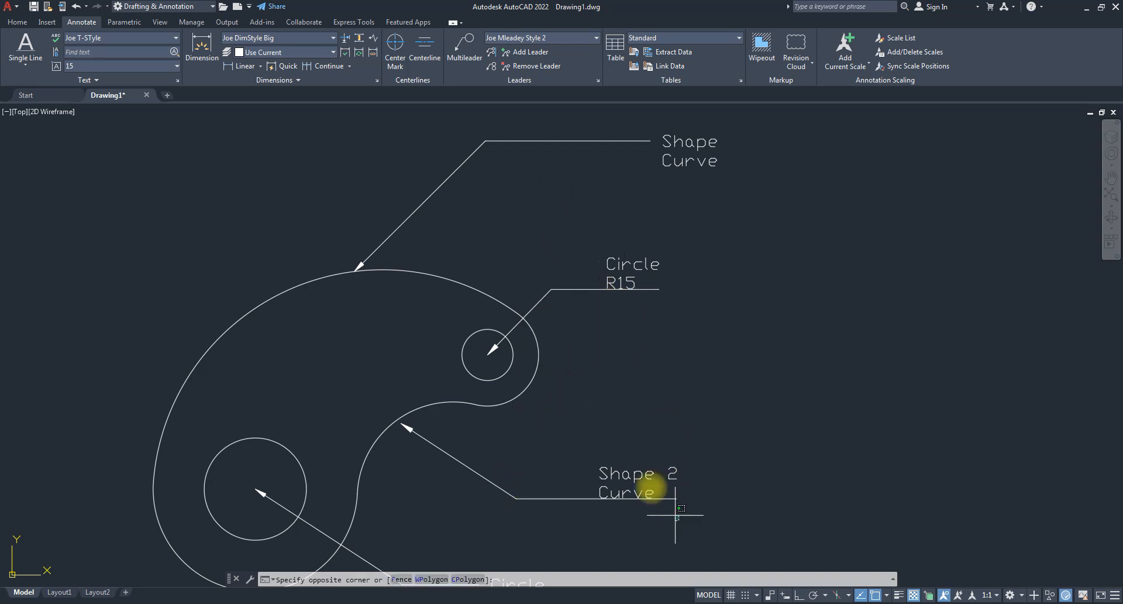
click(627, 464)
key(Delete)
- Draw a three-point multileader from the link's concave inner curve in Joe Mleadey Style 2, ending in a horizontal segment with Ortho on
scroll(457, 341, down, 5)
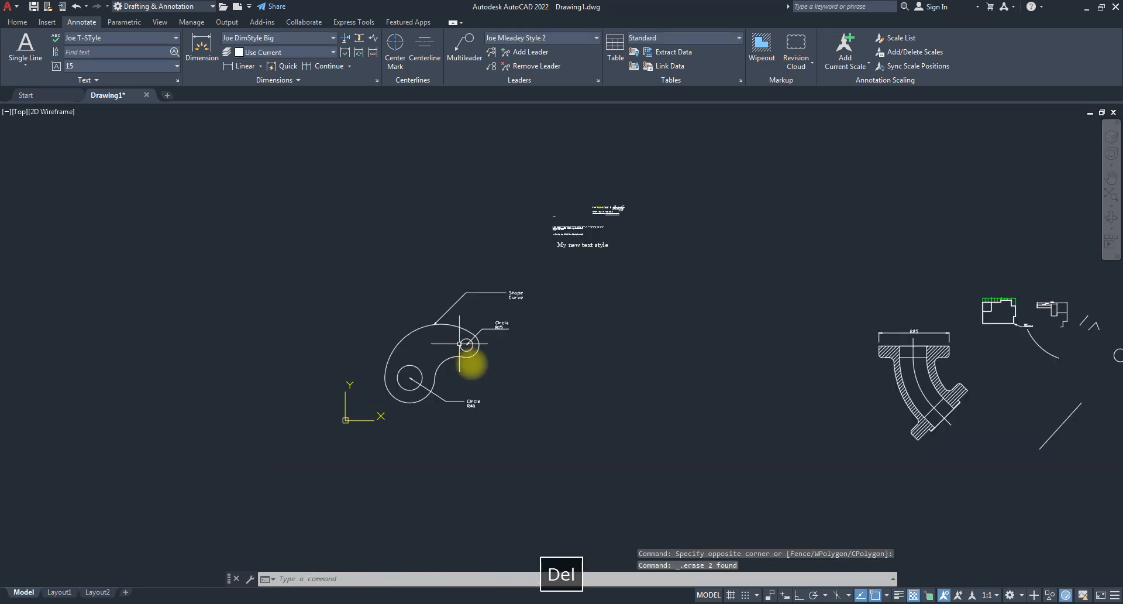
scroll(457, 341, up, 2)
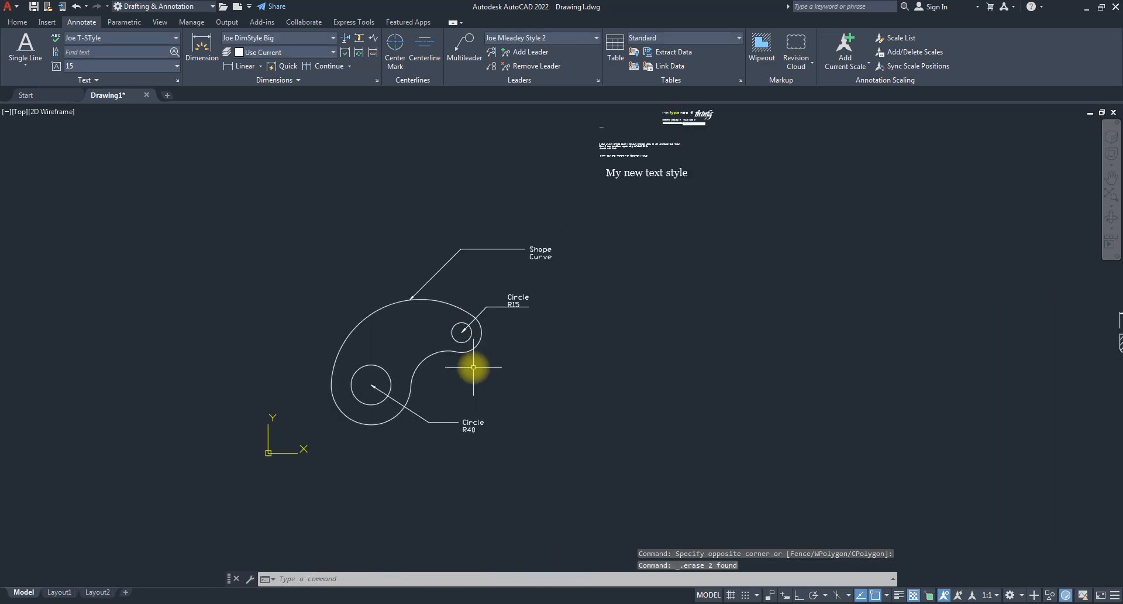
click(459, 47)
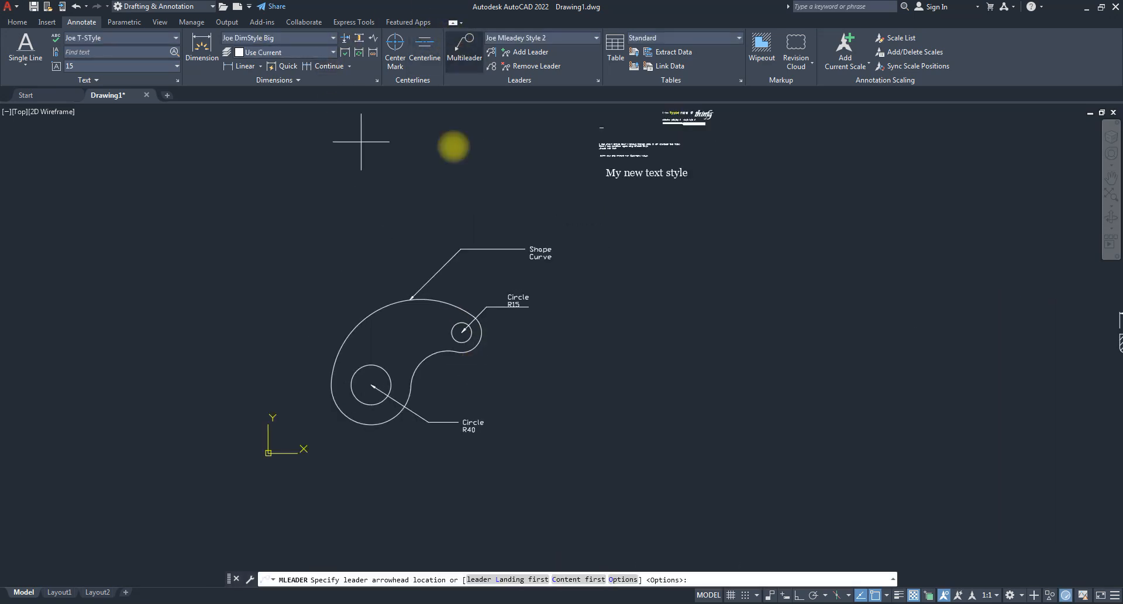
click(429, 361)
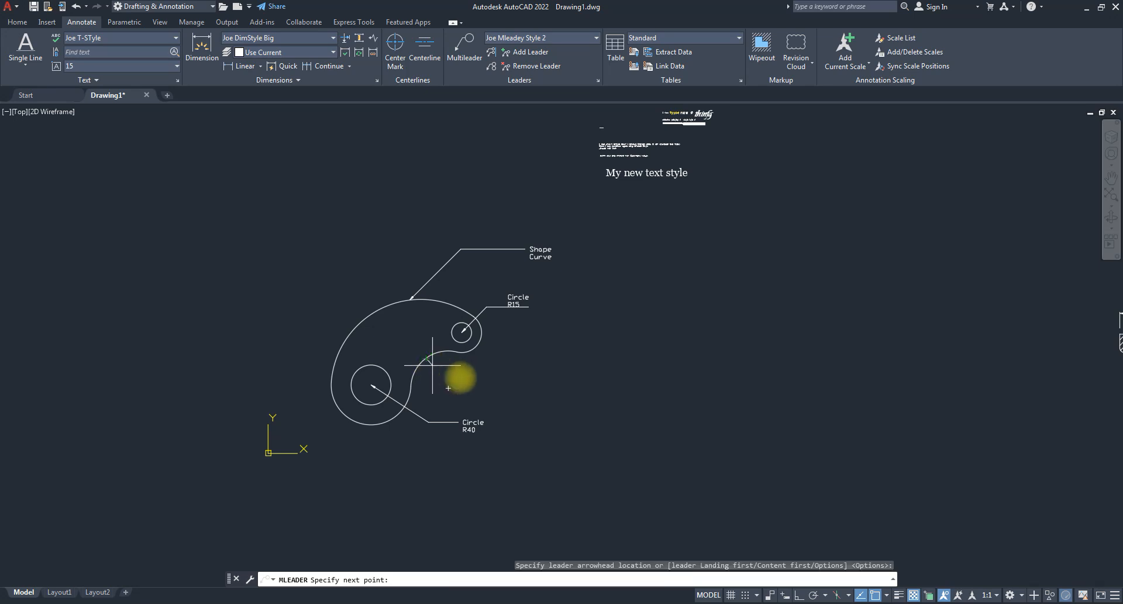
click(479, 384)
key(F8)
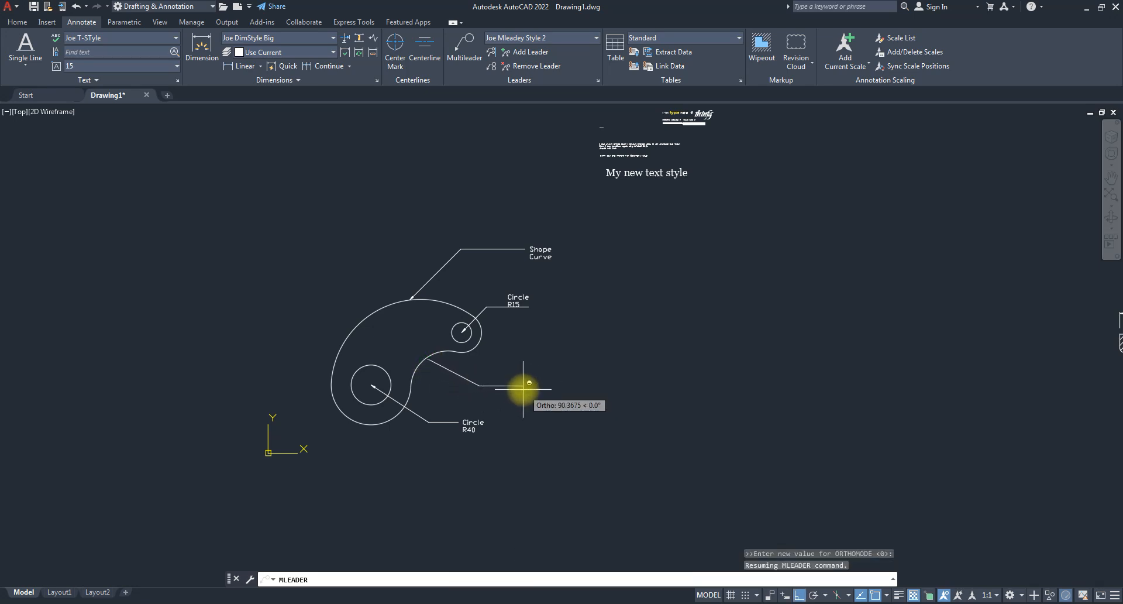
click(524, 387)
- Label the inner curve's multileader with "Shape 2" over "Curve" and finish the text
text(Shape 2)
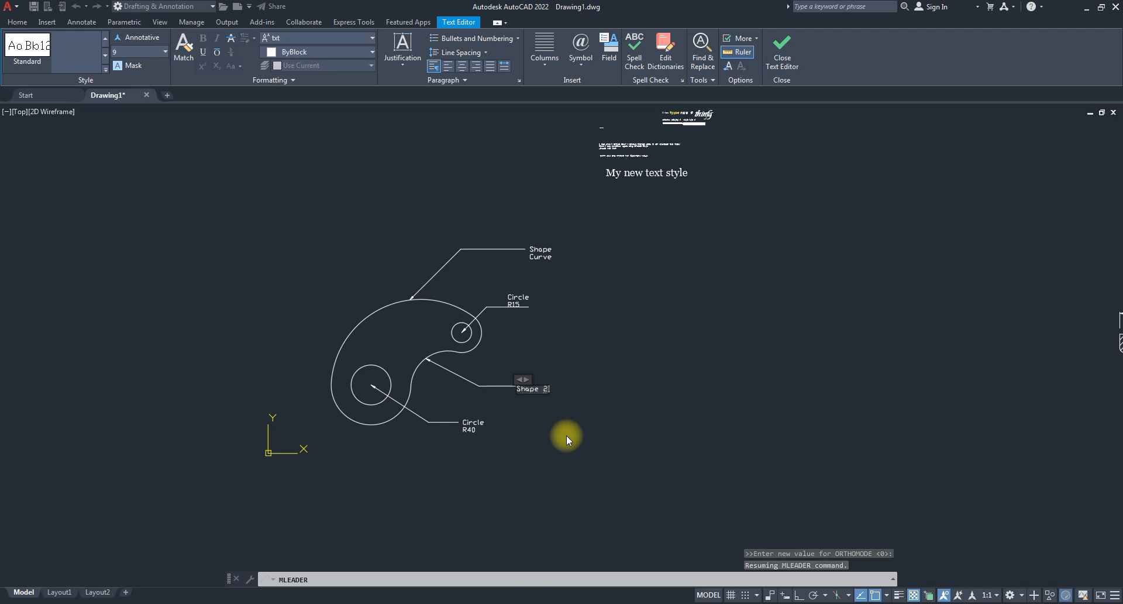
key(Return)
text(Curve)
click(781, 50)
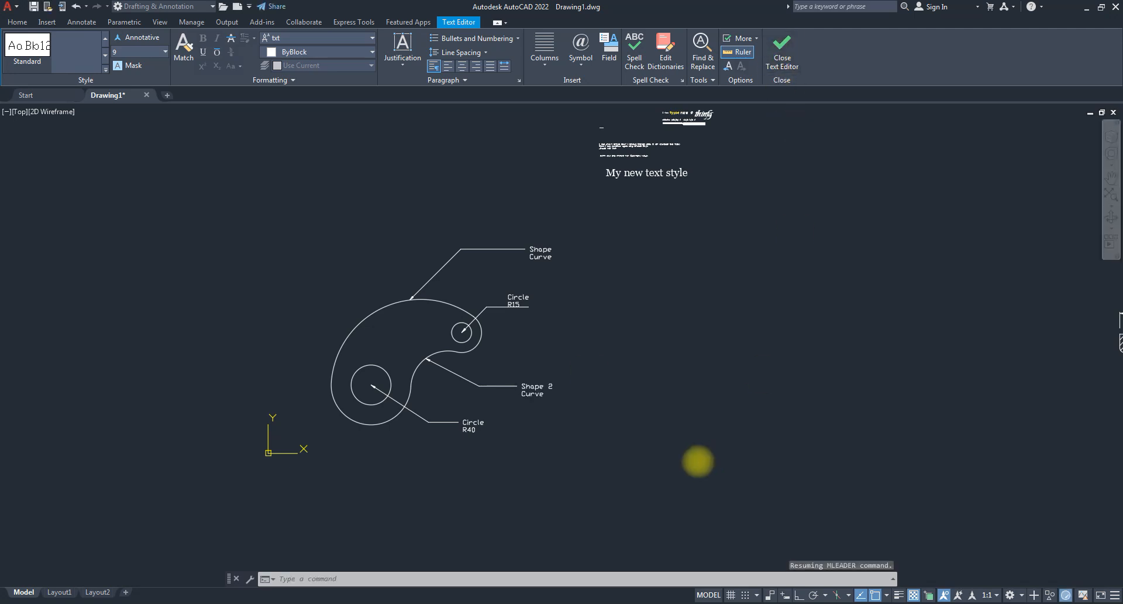
click(669, 408)
click(630, 453)
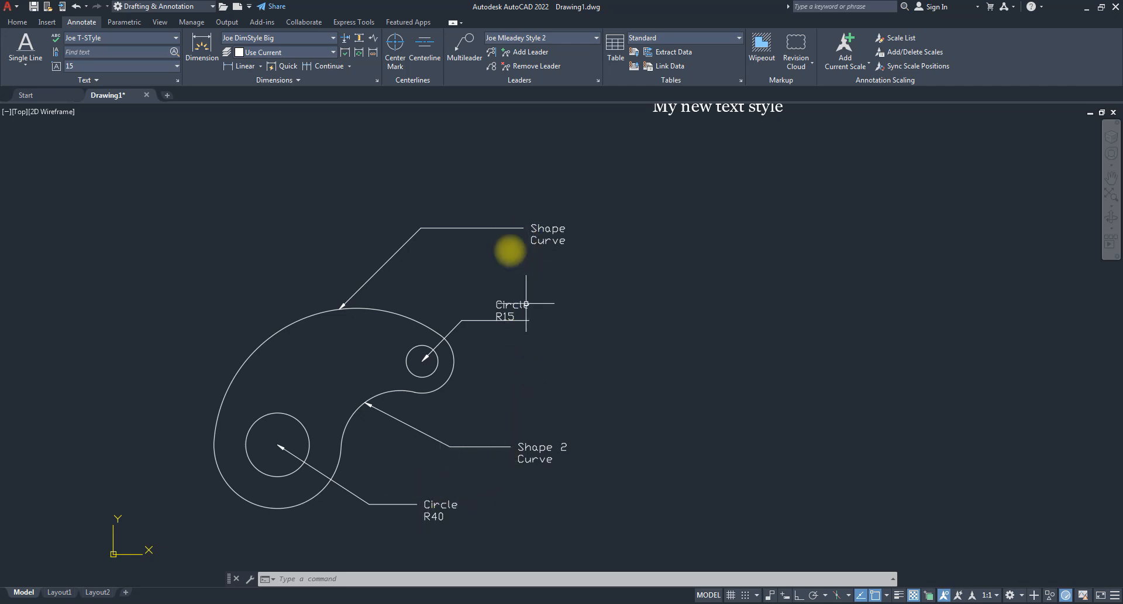
- Copy the small R15 circle to the empty space above the link, beneath the outer curve's multileader
scroll(443, 332, down, 2)
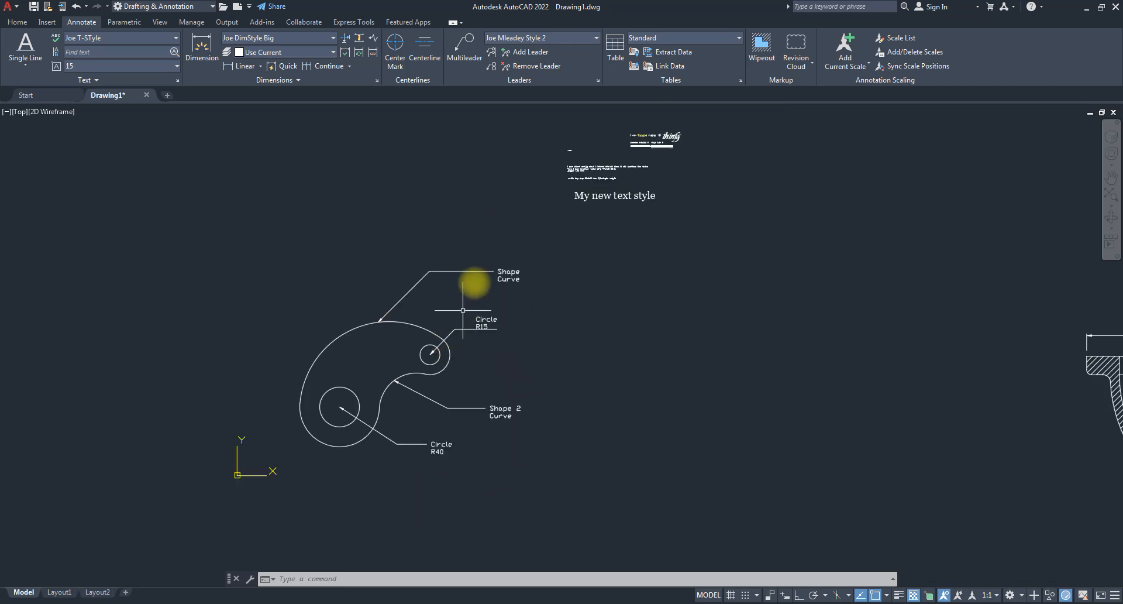
scroll(468, 281, up, 2)
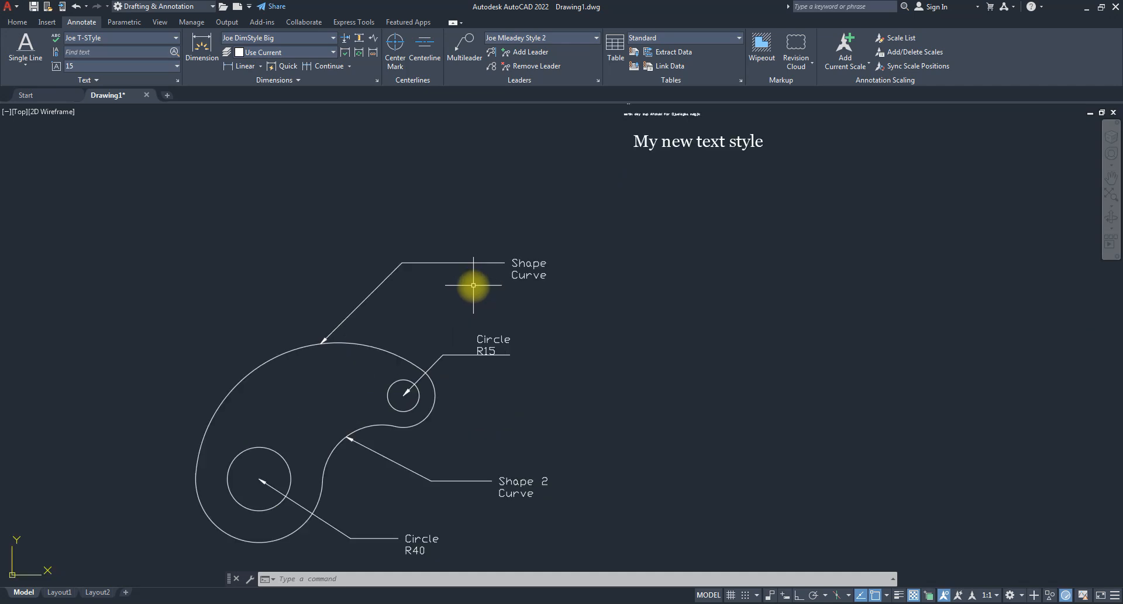
click(387, 398)
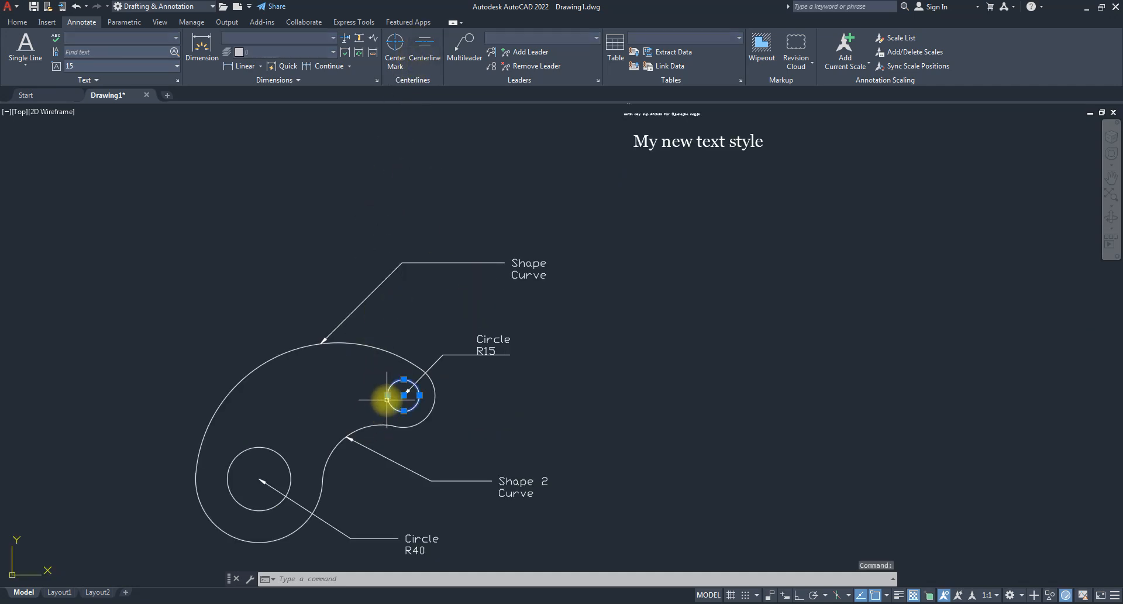
text(co)
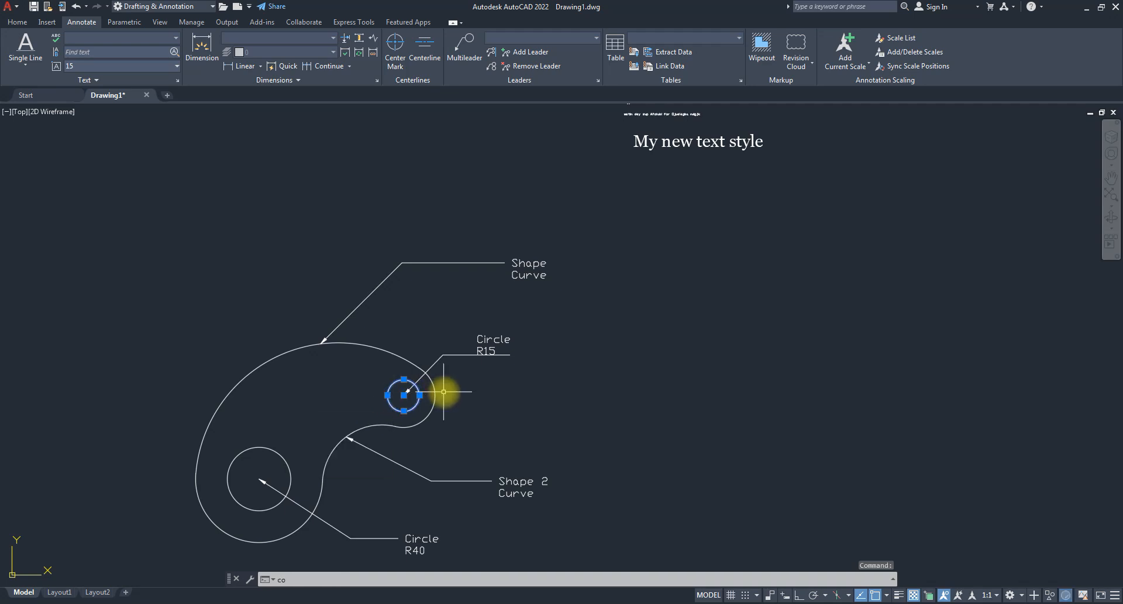
key(Return)
click(434, 423)
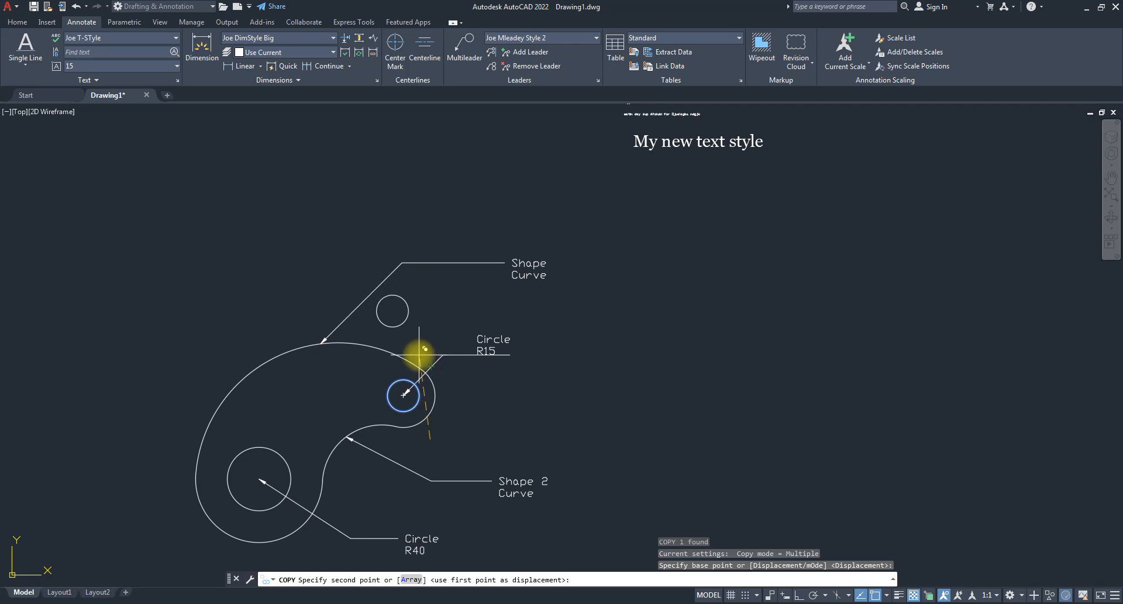
click(403, 395)
key(Escape)
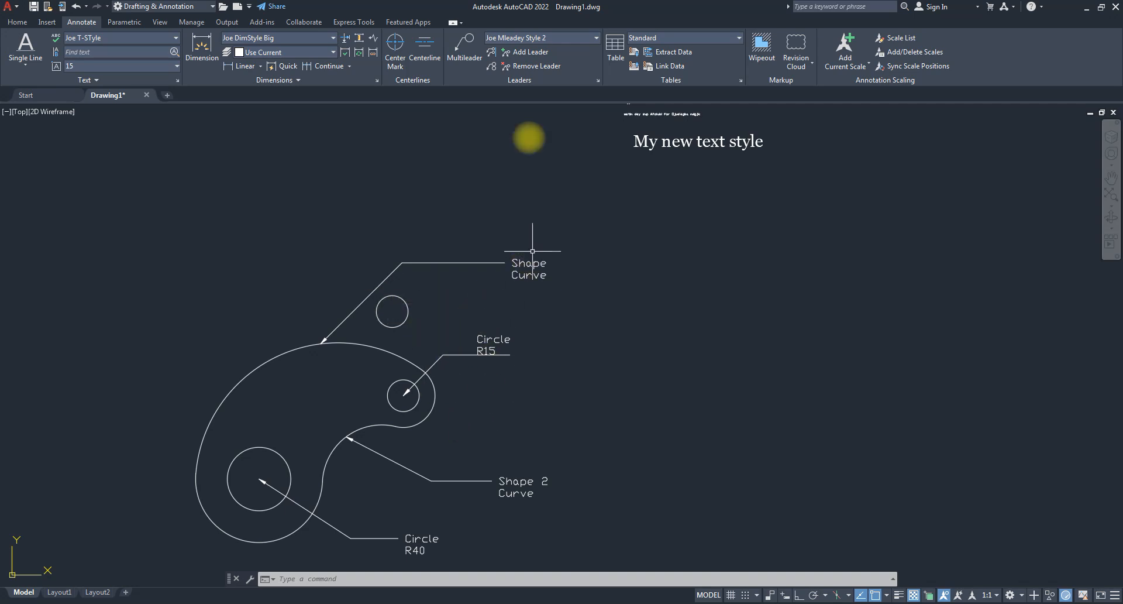
- Add a leader from the outer curve's "Shape Curve" multileader to the edge of the copied circle above the link
click(524, 53)
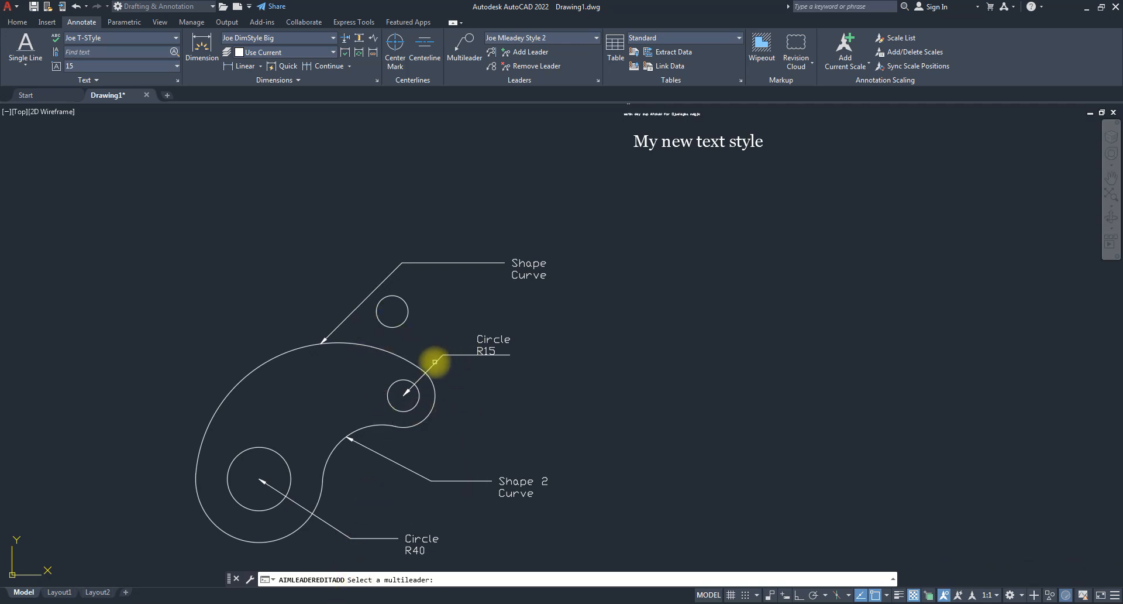
click(434, 361)
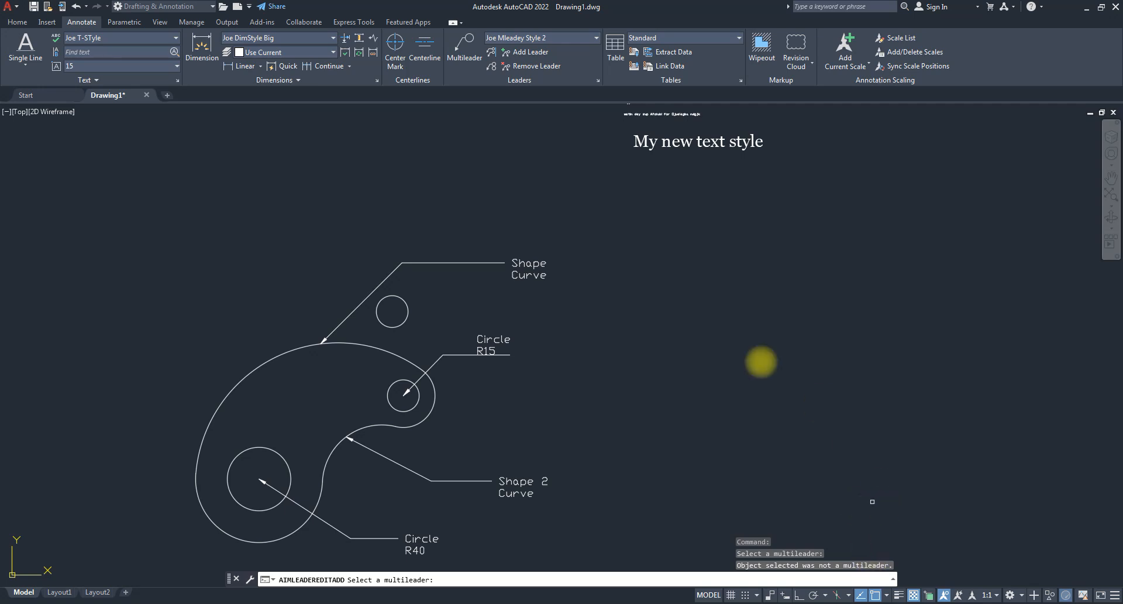
click(462, 263)
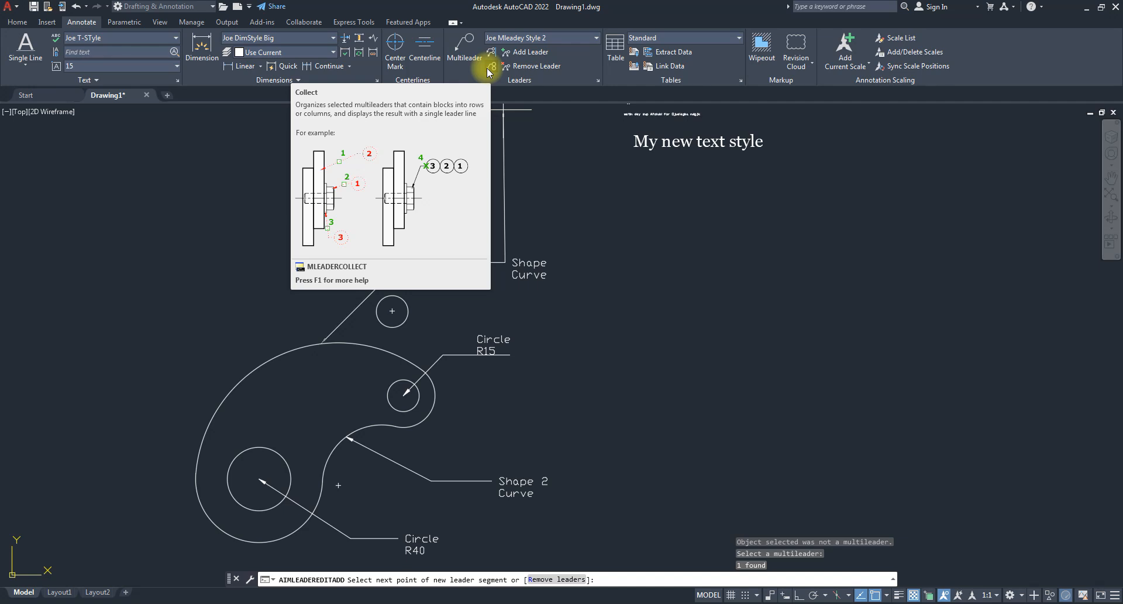
click(403, 312)
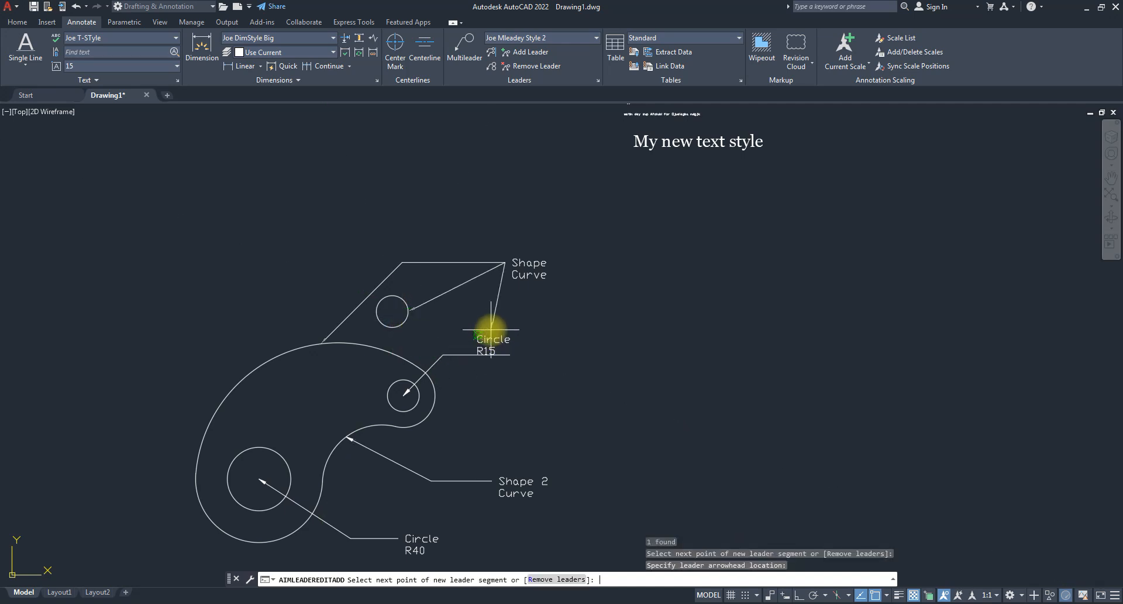
key(Return)
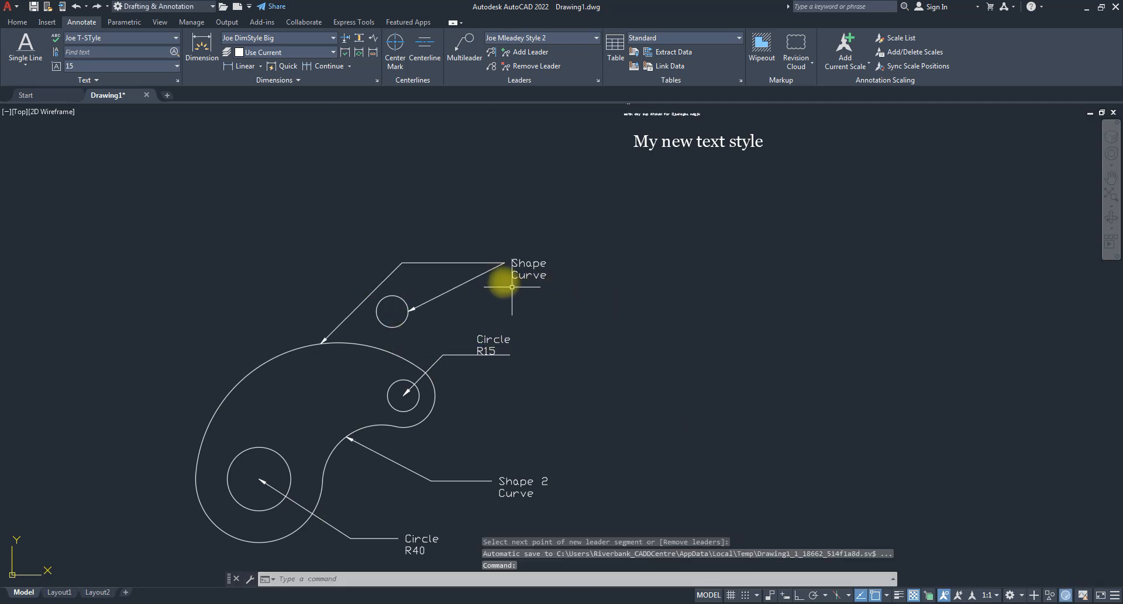
- Remove the leader pointing to the copied circle from the "Shape Curve" multileader
scroll(488, 277, up, 4)
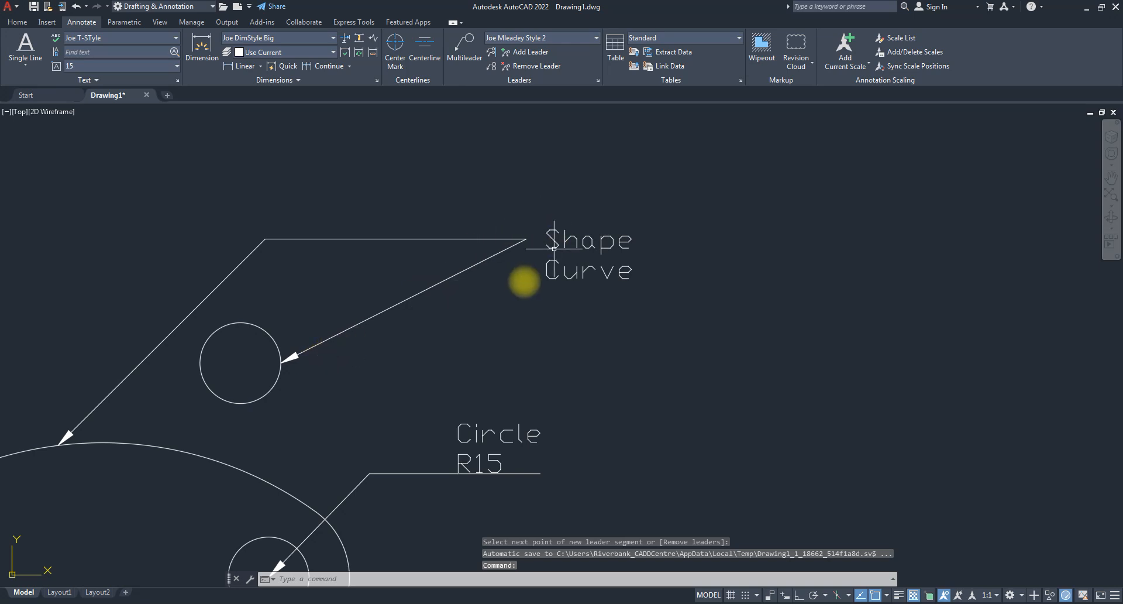
click(535, 67)
scroll(627, 143, down, 5)
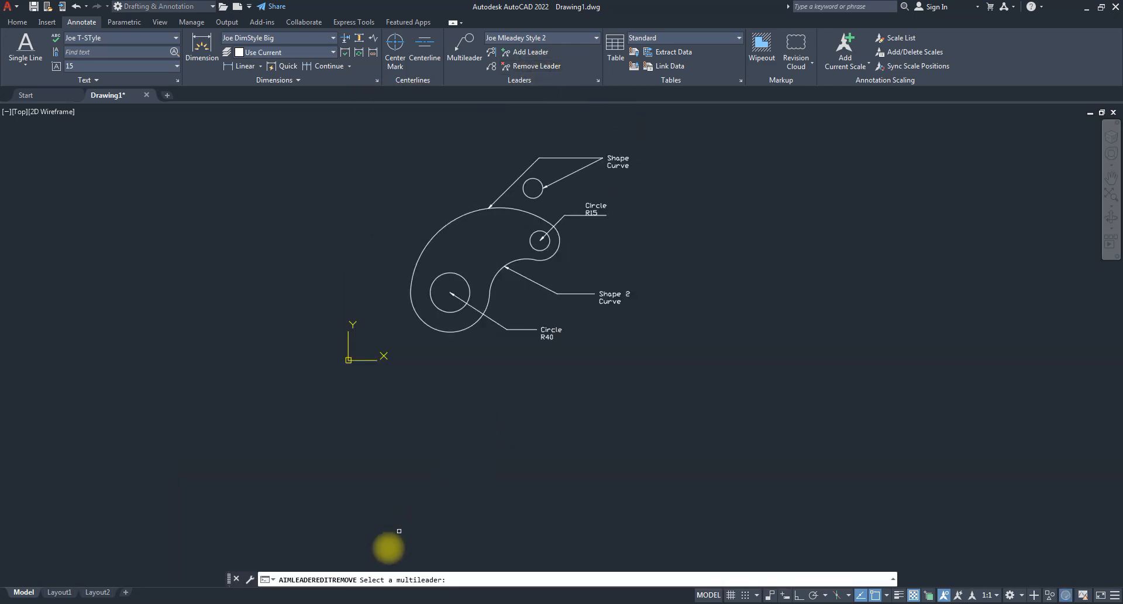
scroll(425, 560, up, 2)
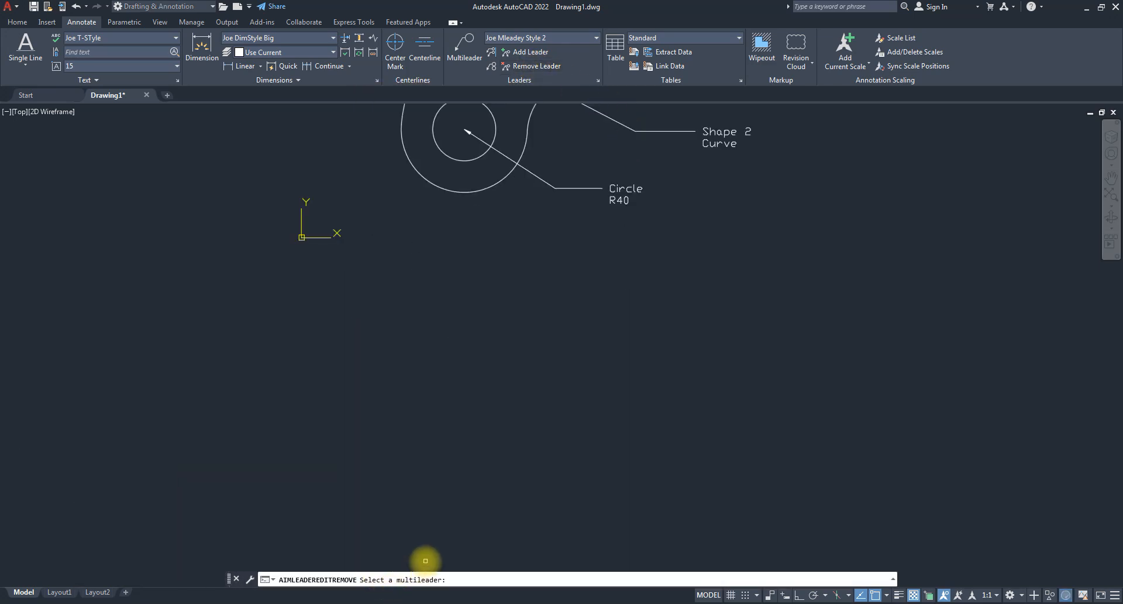
scroll(422, 559, down, 2)
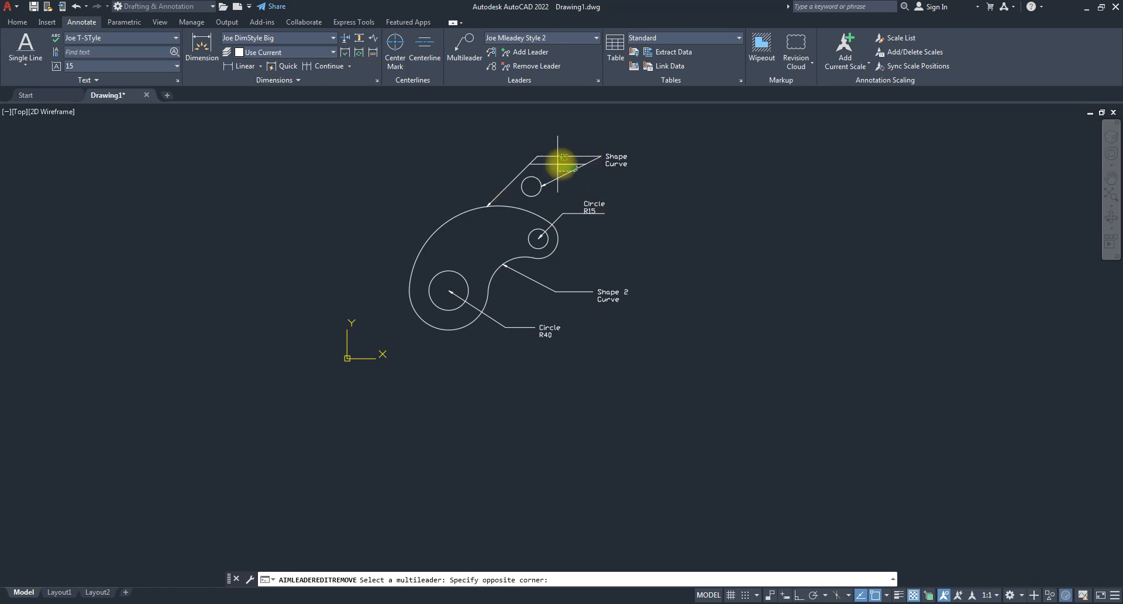
click(559, 156)
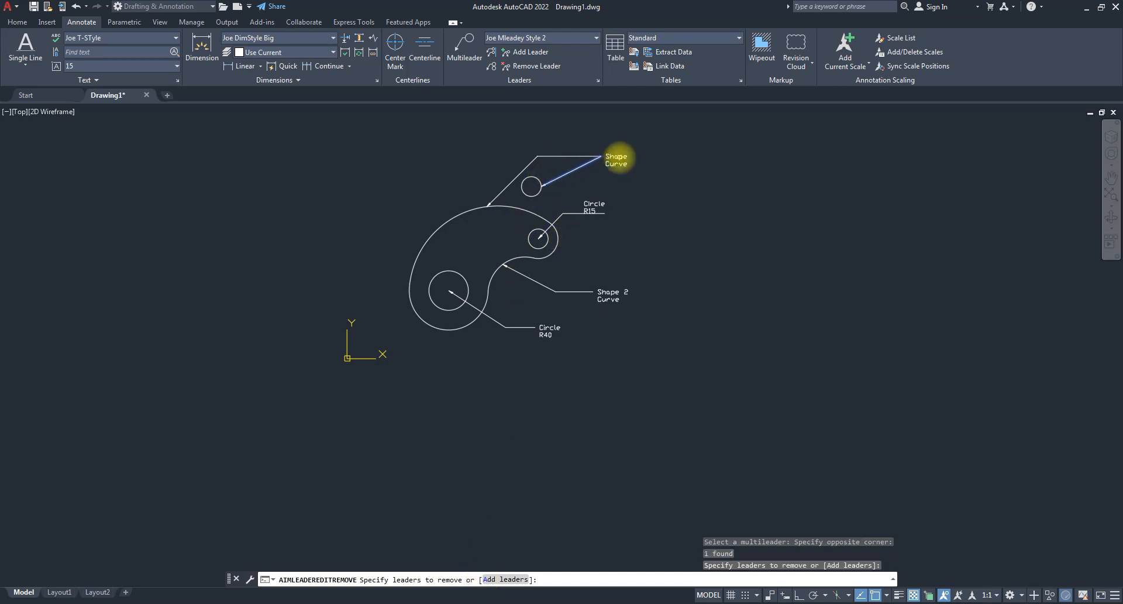
click(616, 158)
key(Return)
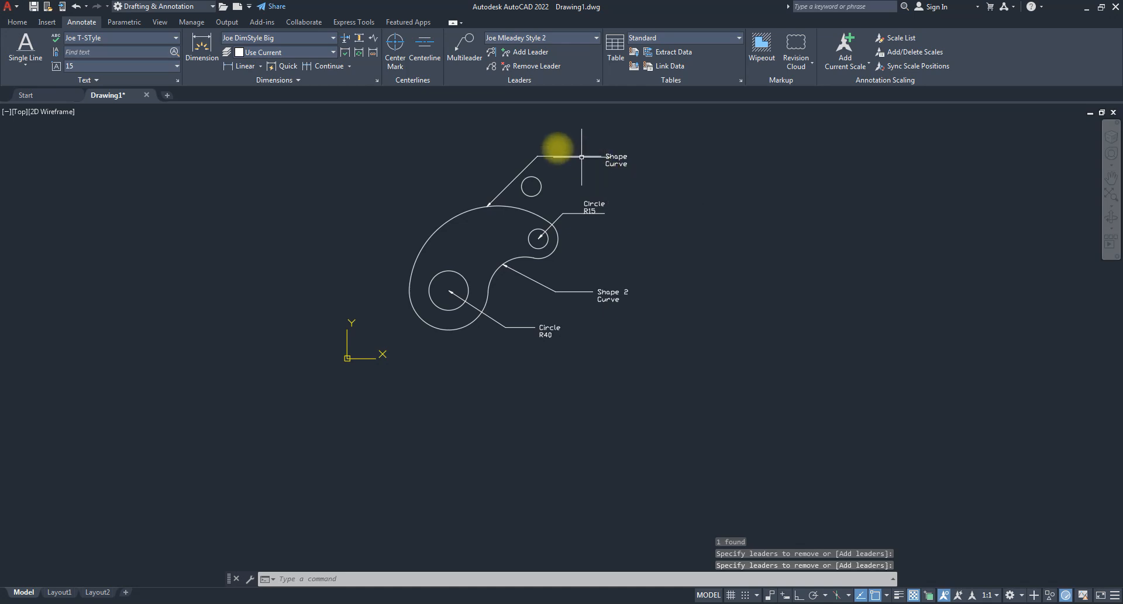
- Add two leaders to the "Shape Curve" multileader: one bending at the inner curve to the large circle's top, one to the link's left outer edge
scroll(559, 148, up, 2)
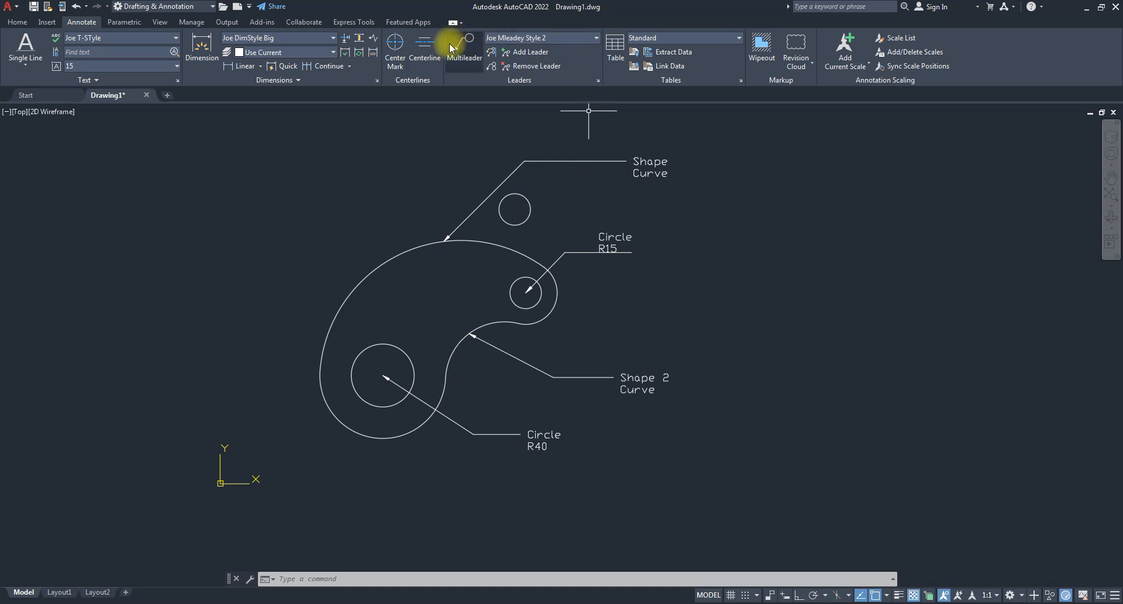
click(517, 54)
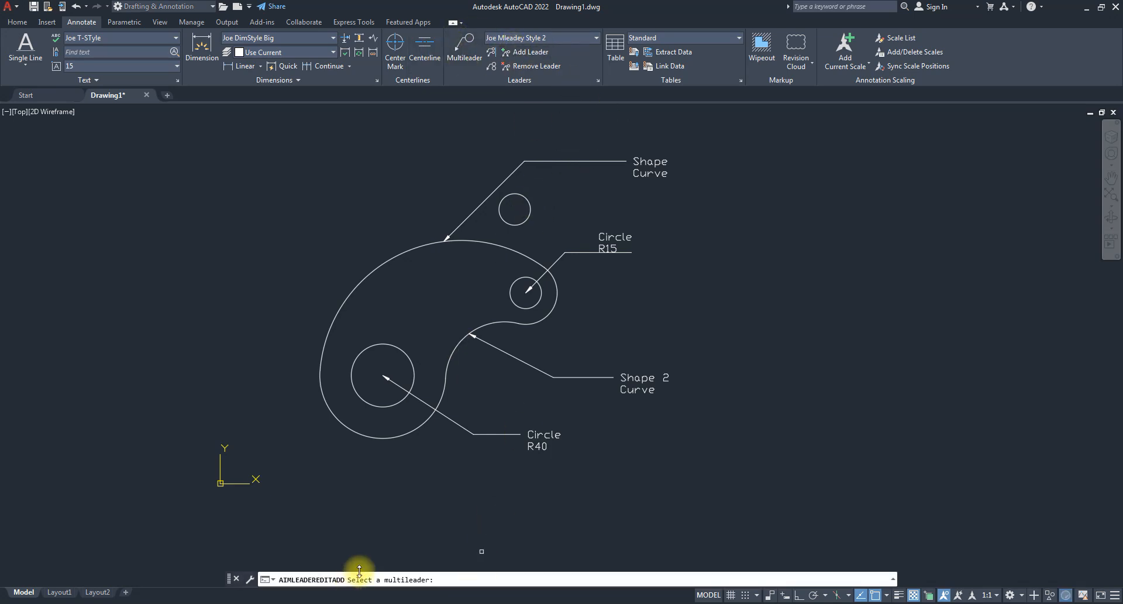
click(504, 180)
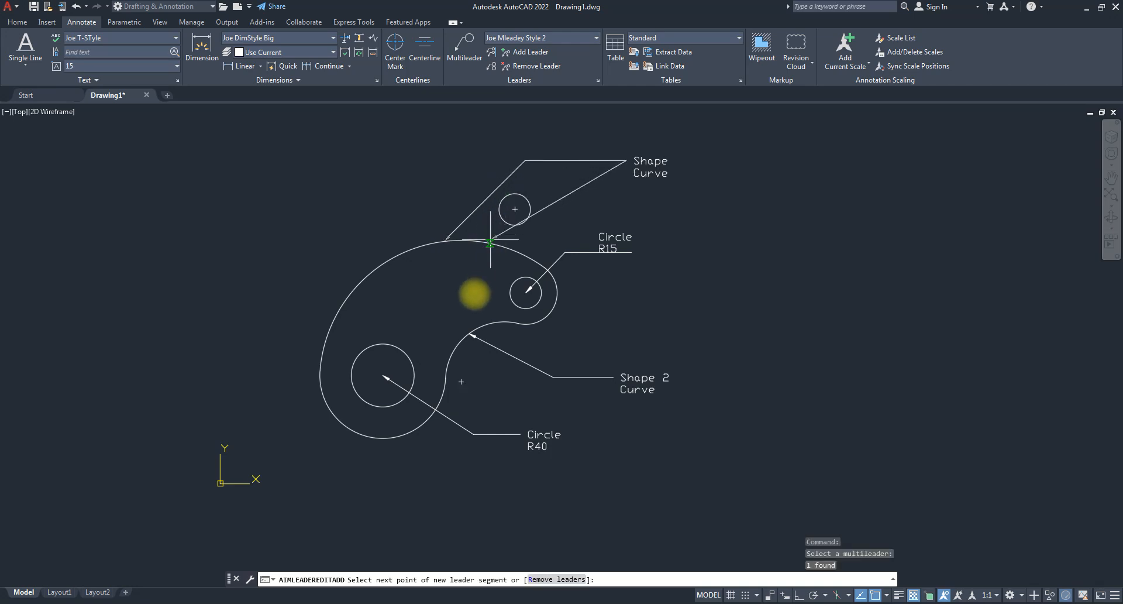
click(461, 340)
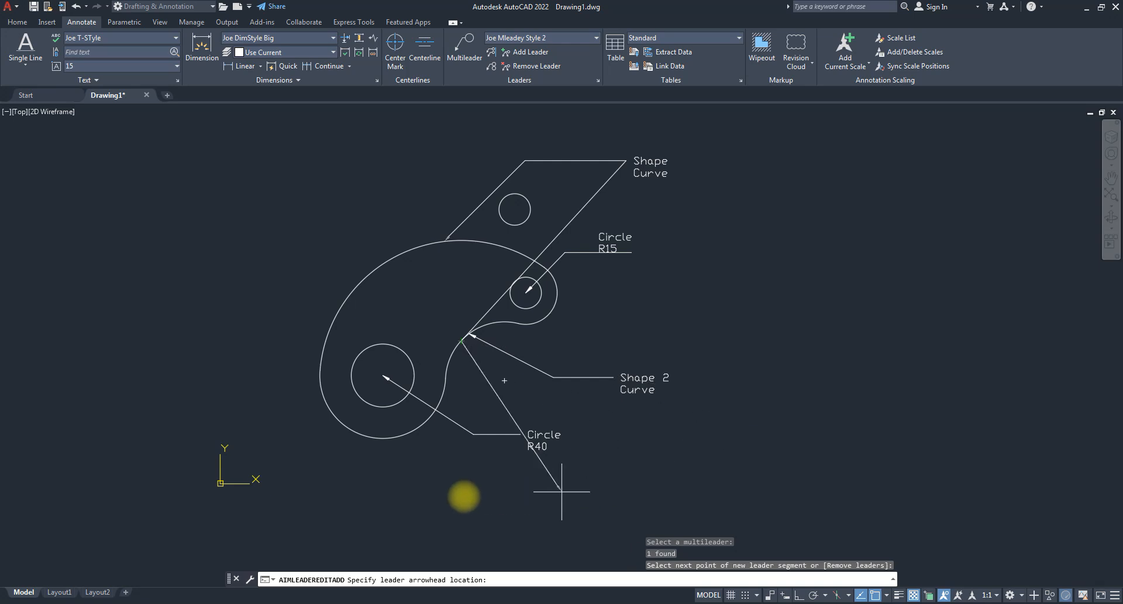
click(383, 344)
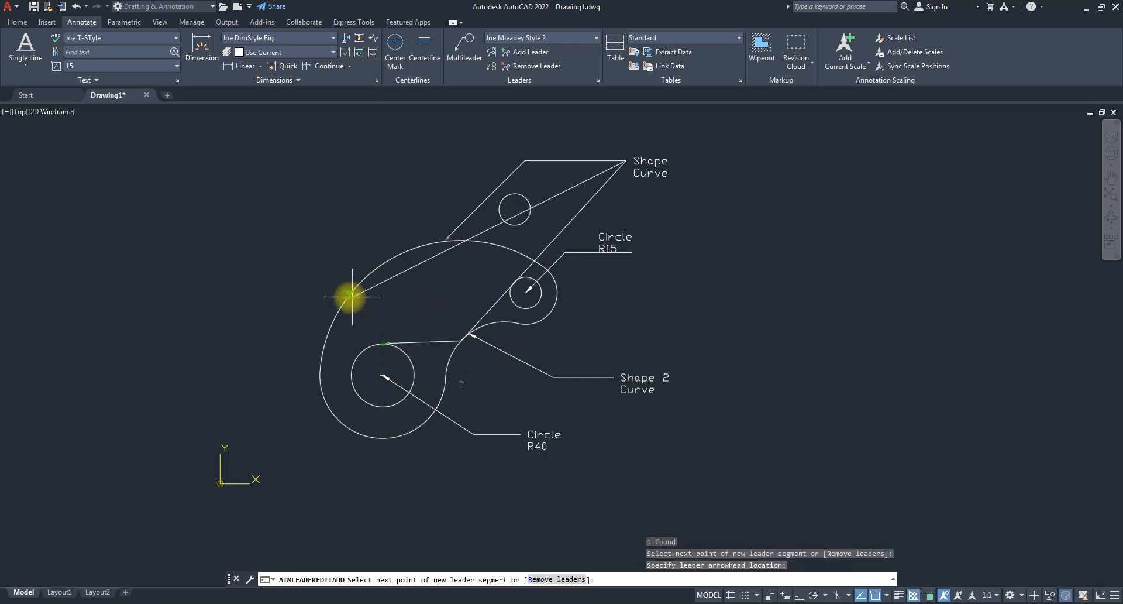
click(321, 356)
key(Return)
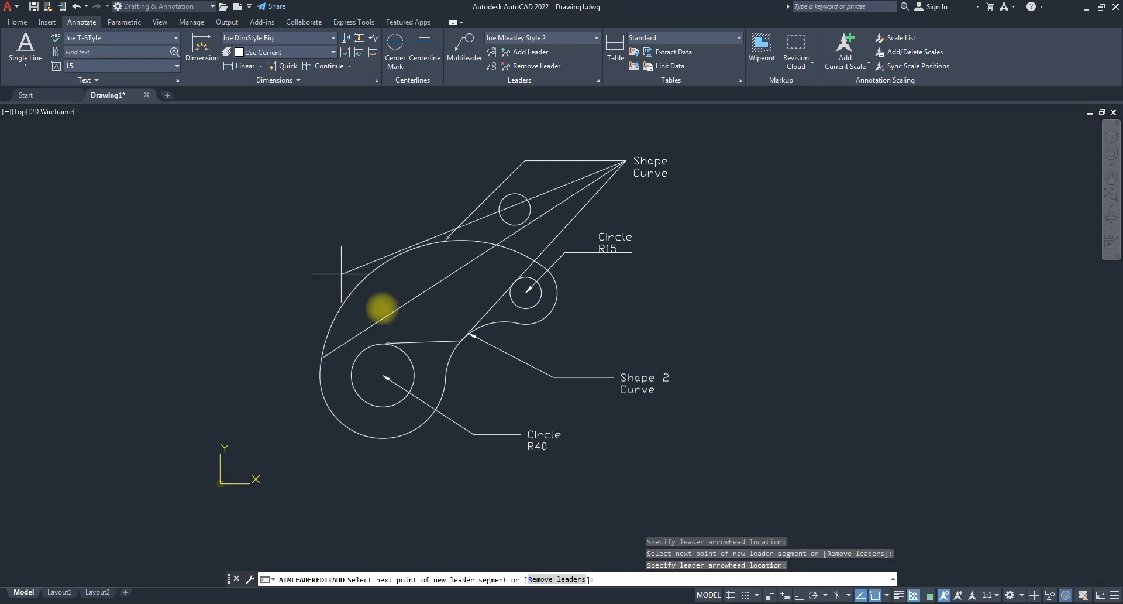
key(Return)
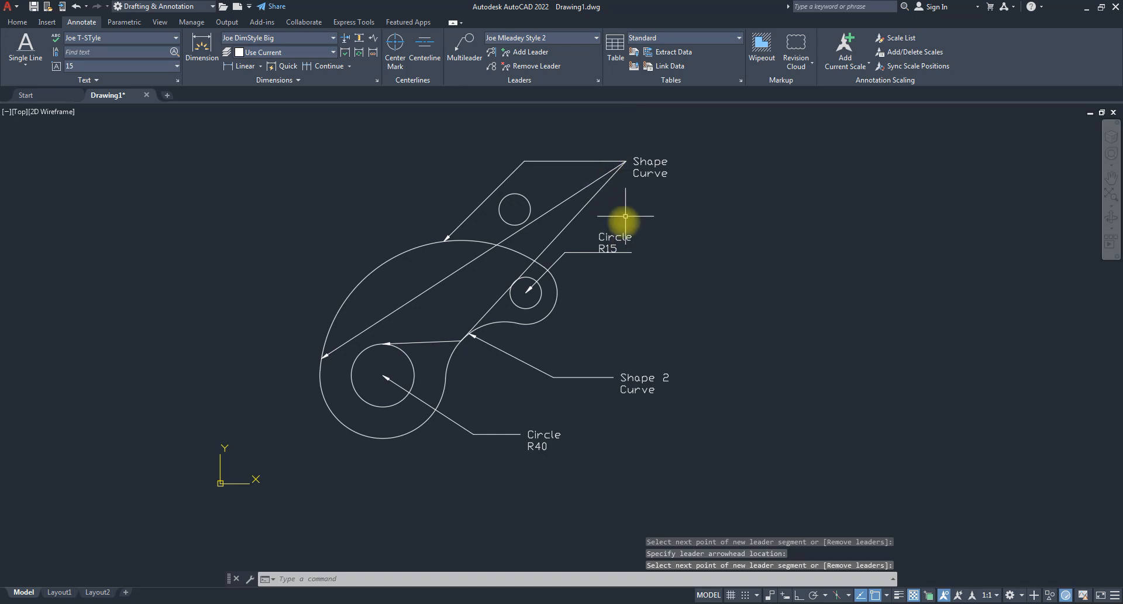
- Remove the two extra leaders from the "Shape Curve" multileader, keeping only the one pointing to the top of the outer curve
click(523, 65)
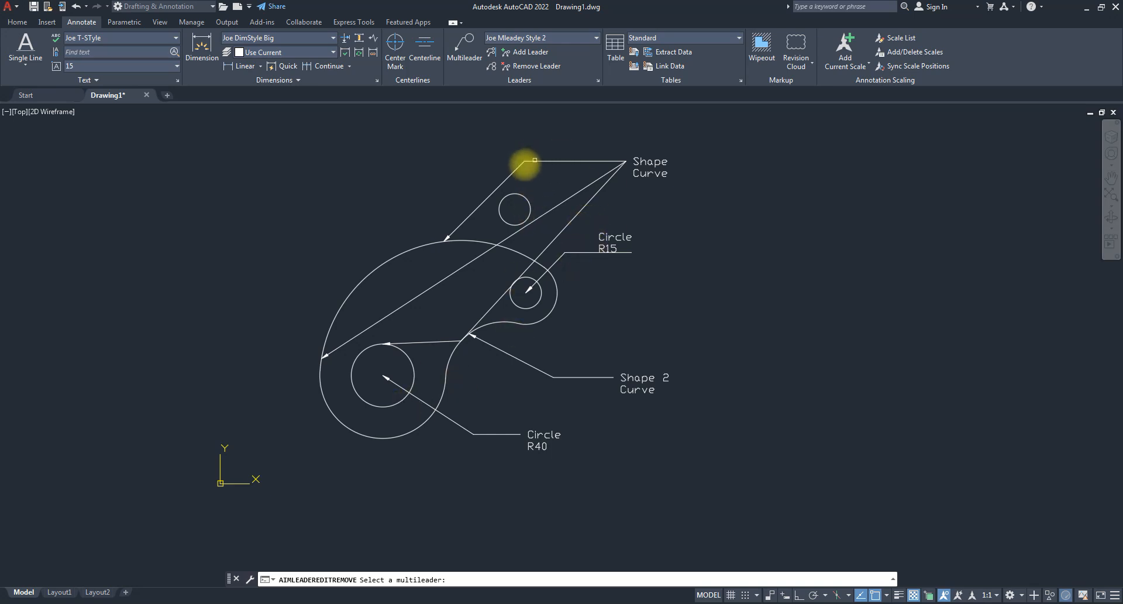
click(519, 166)
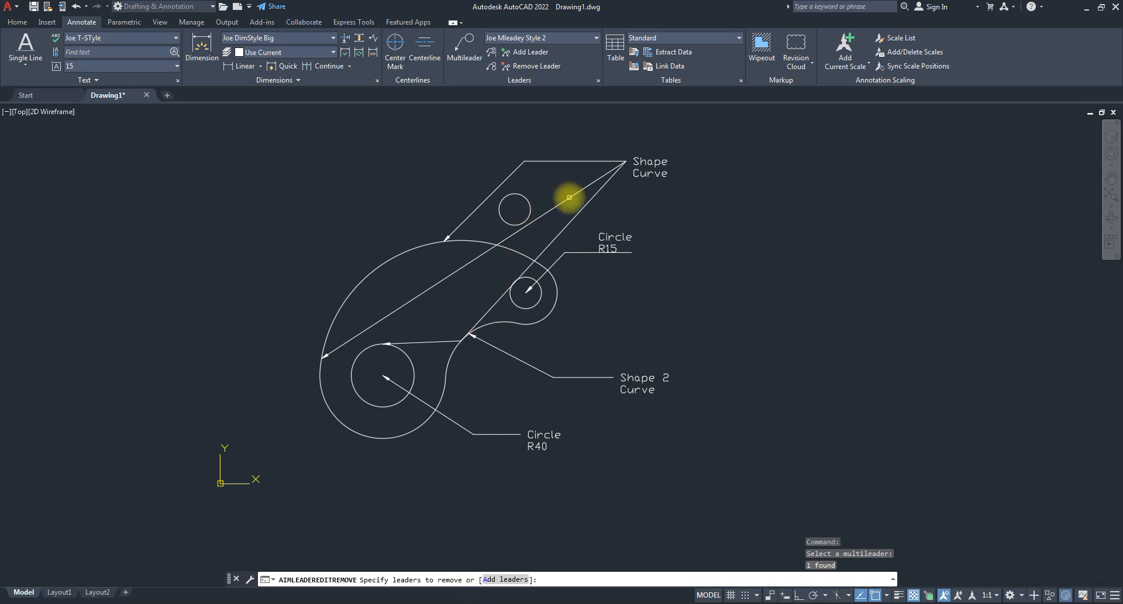
click(569, 197)
click(558, 235)
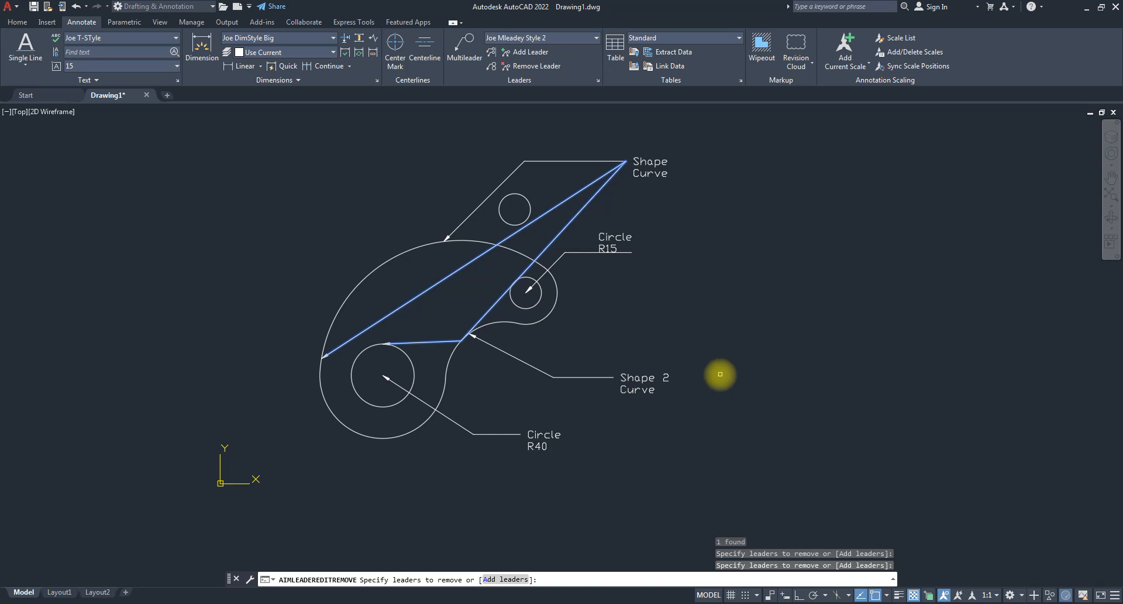
key(Return)
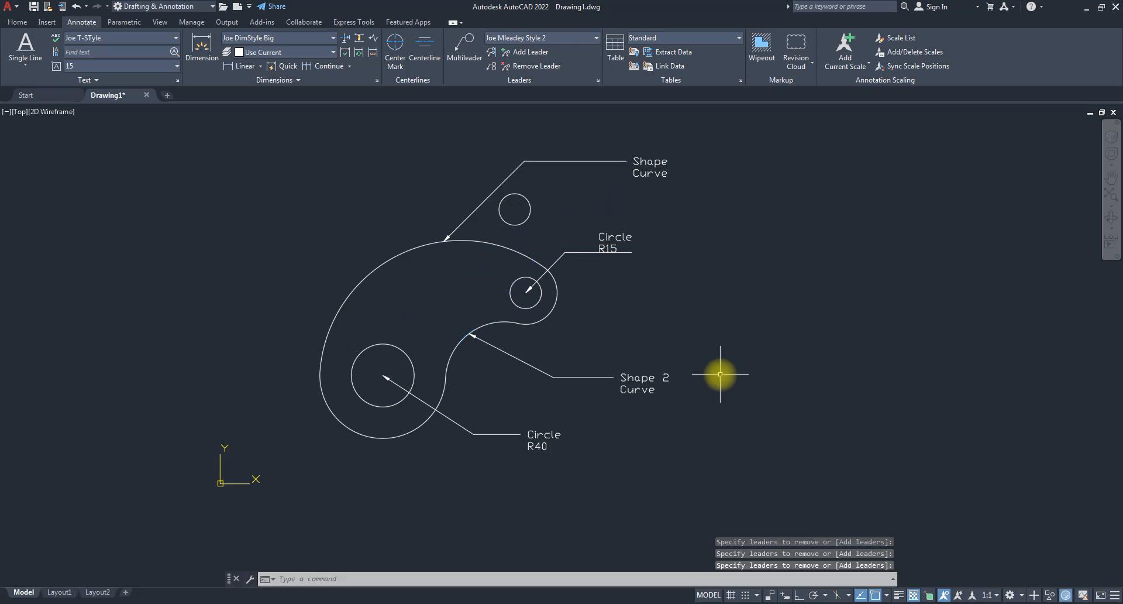
key(Escape)
key(Escape)
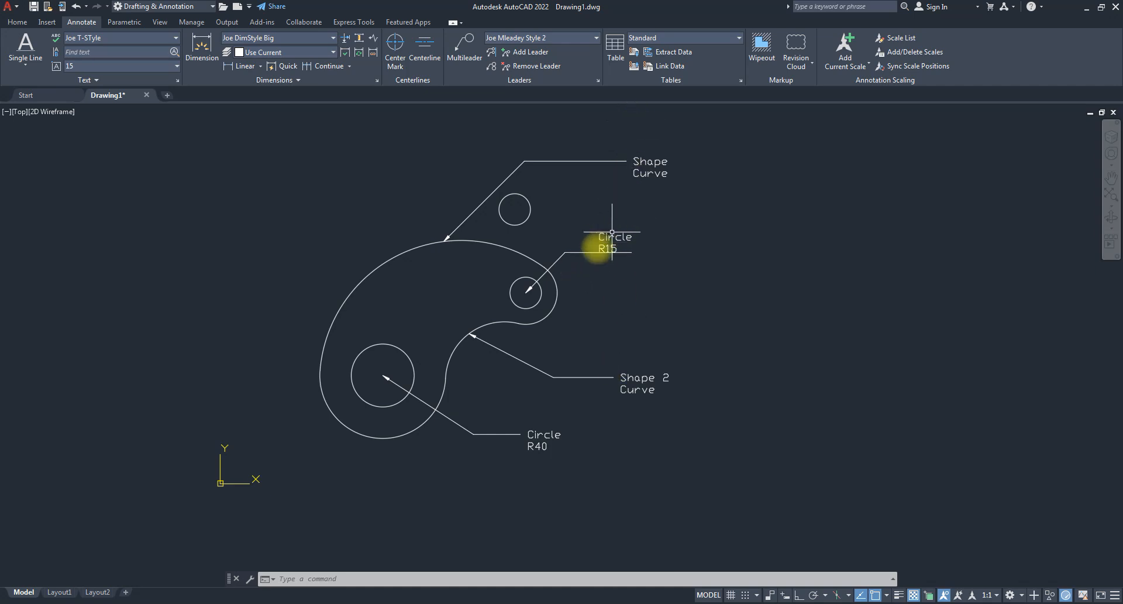
- Align the "Shape 2 Curve" and "Circle R40" multileaders to the "Shape Curve" multileader along a vertical direction with Ortho on
click(491, 53)
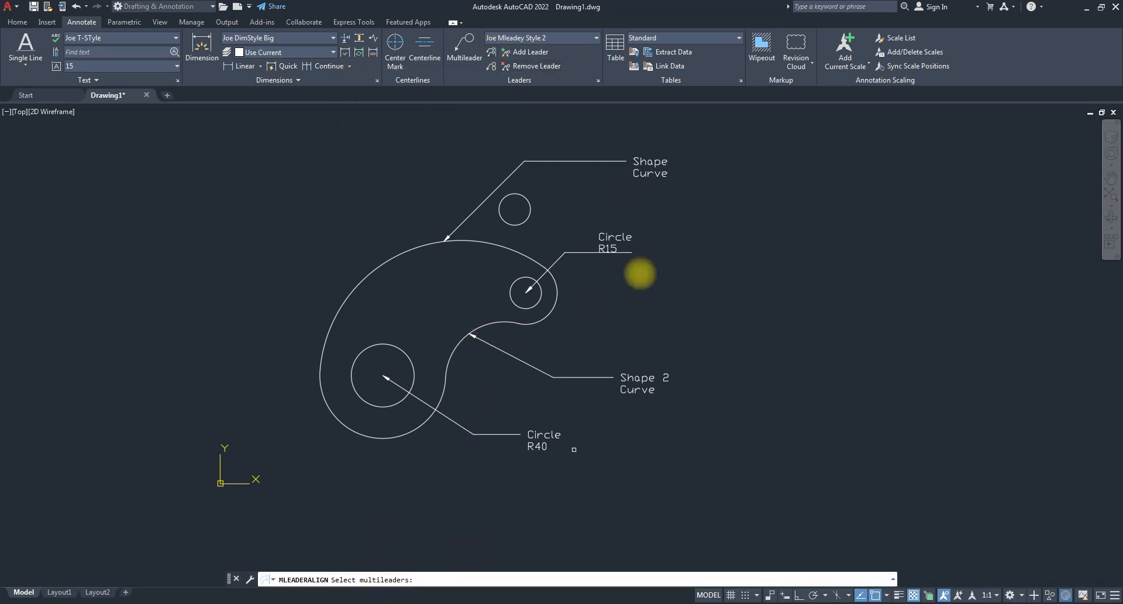
click(612, 161)
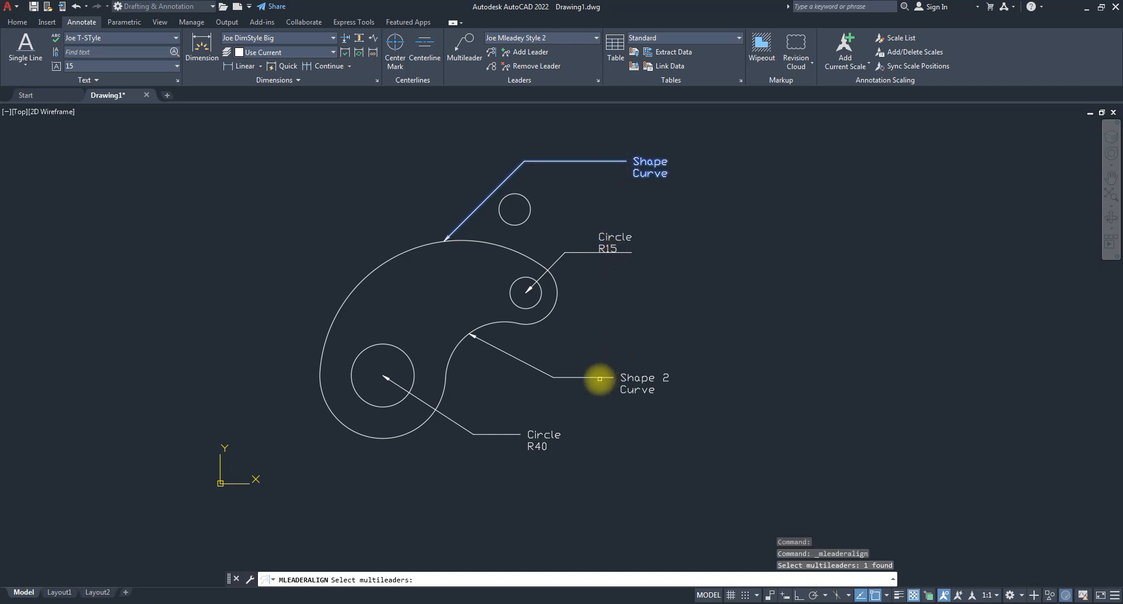
click(596, 377)
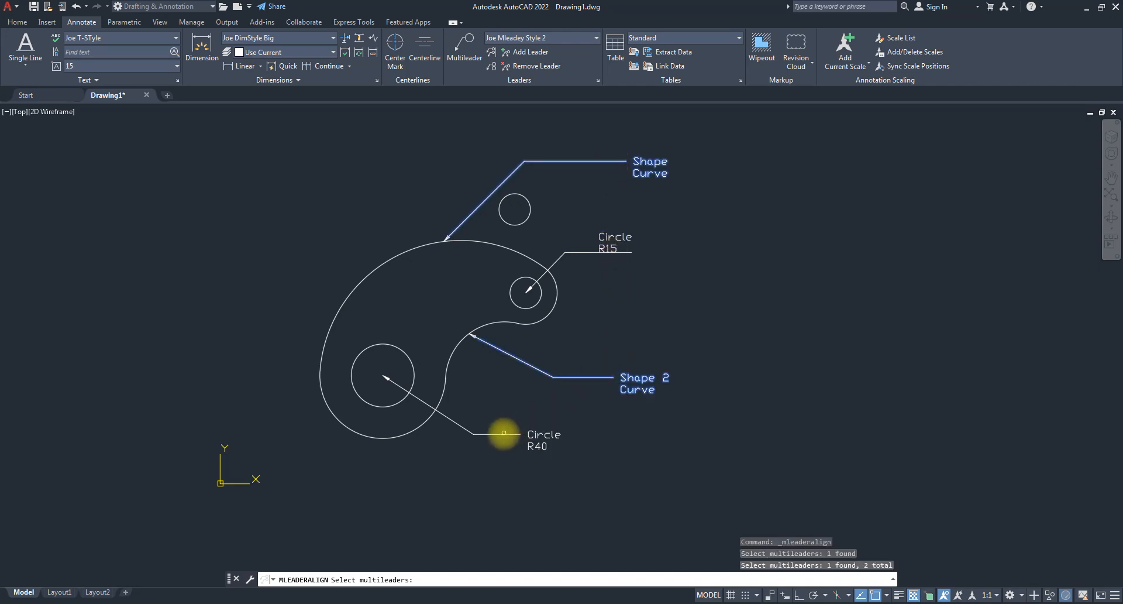
click(523, 430)
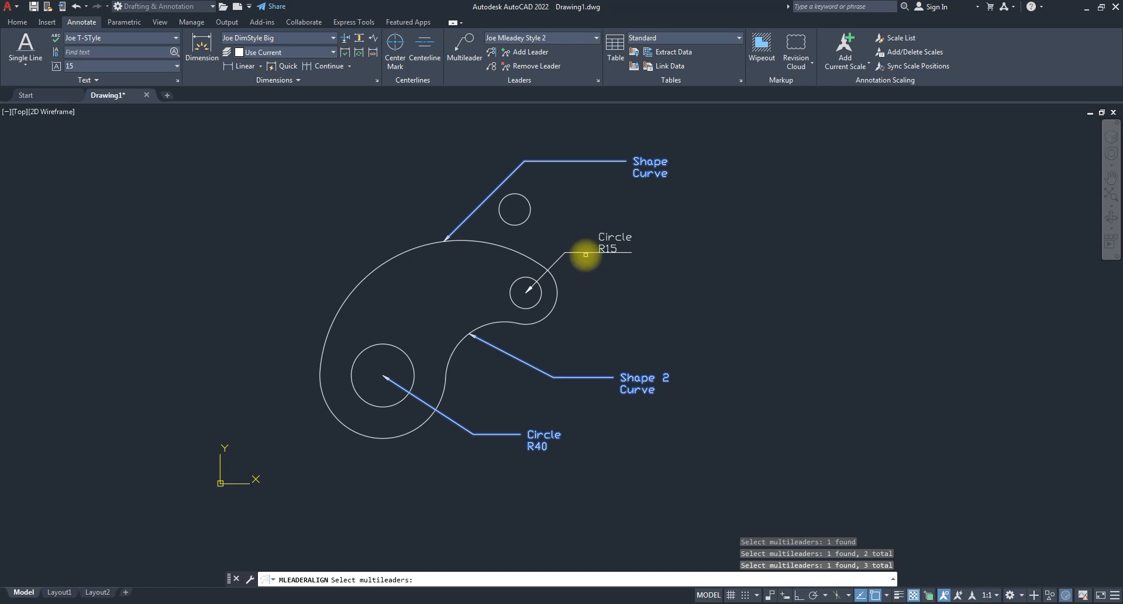
click(583, 254)
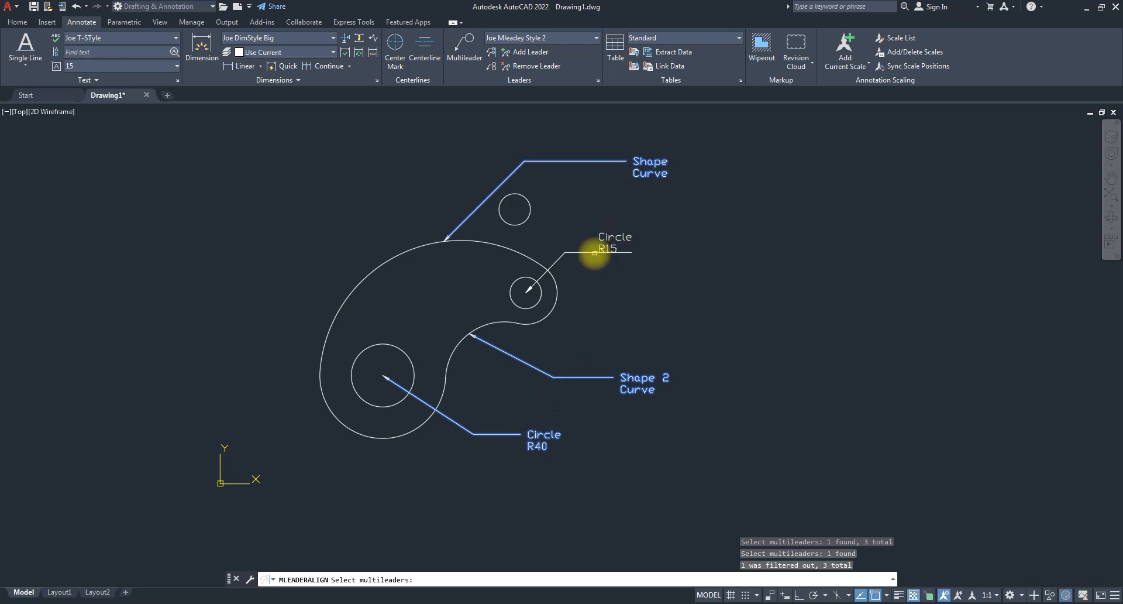
click(594, 253)
click(594, 253)
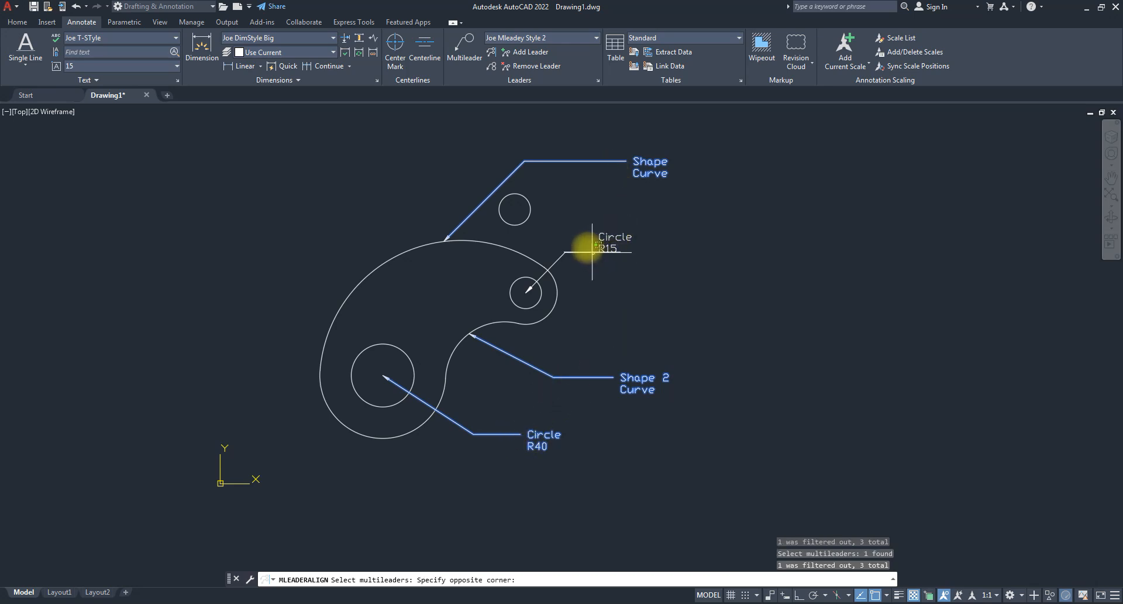
click(590, 252)
click(590, 252)
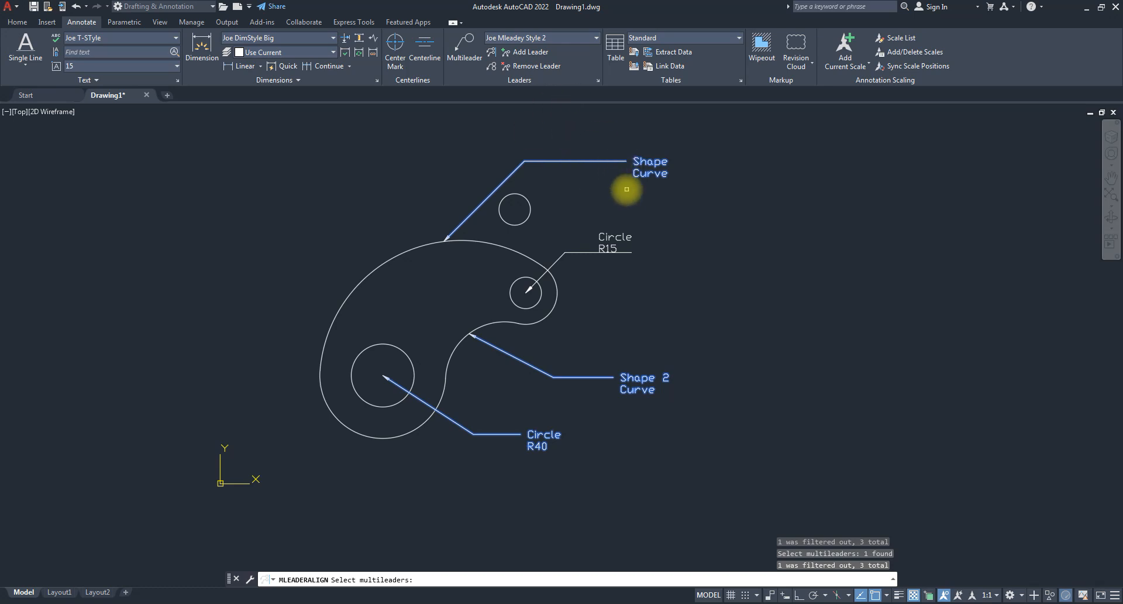
key(Return)
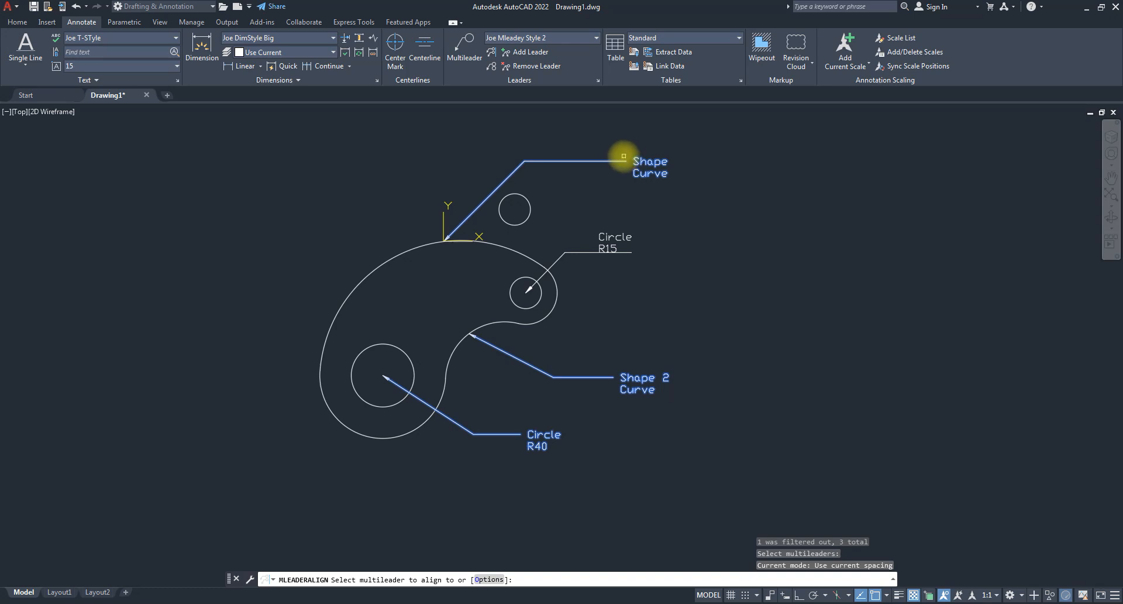
click(626, 160)
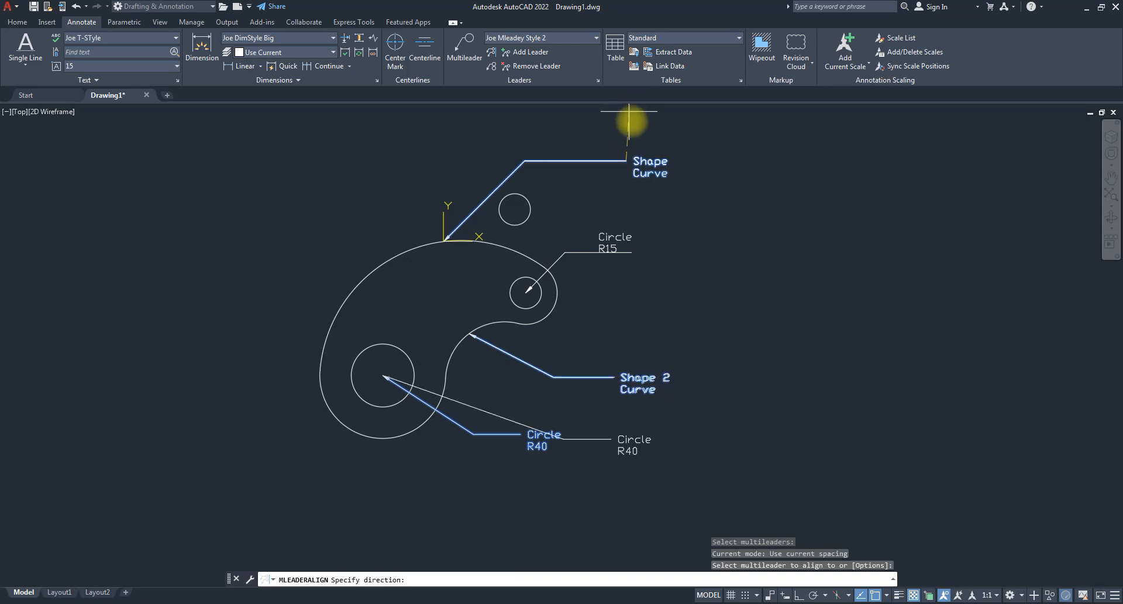
scroll(634, 125, up, 5)
scroll(631, 135, down, 9)
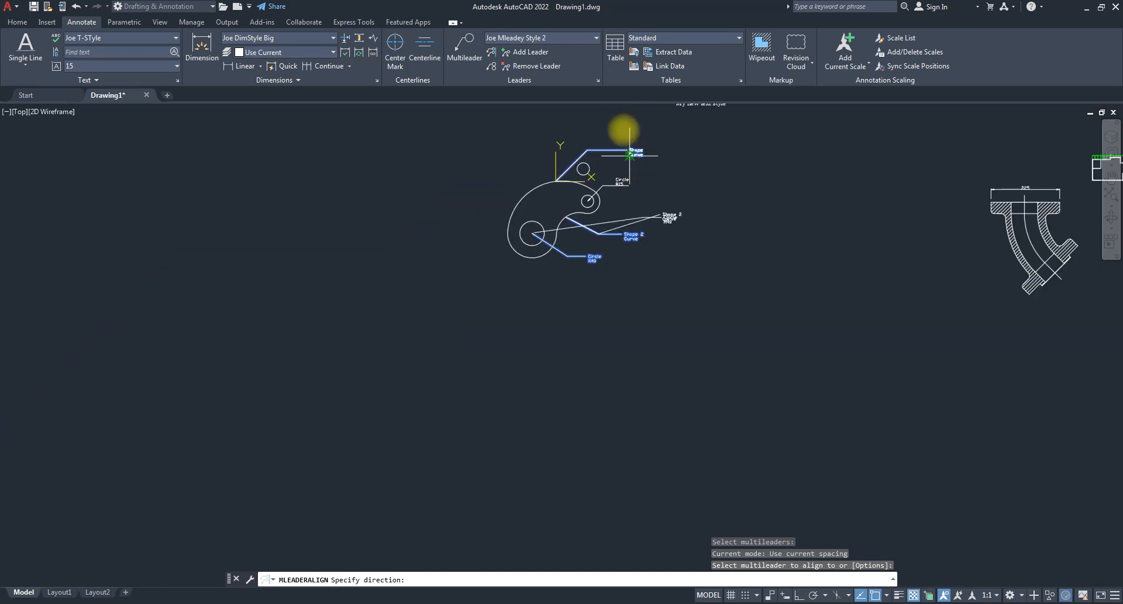
key(F8)
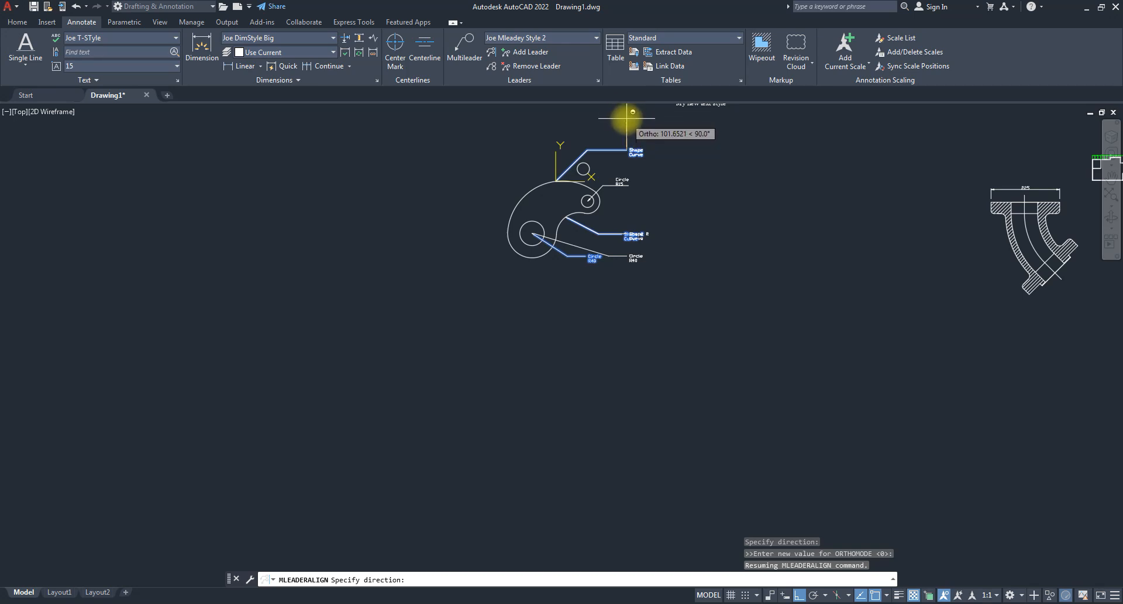
click(627, 122)
- Delete the "Circle R15" leader and its text beside the link's small circle
scroll(624, 214, up, 2)
middle_drag(624, 239, 622, 335)
scroll(622, 335, up, 2)
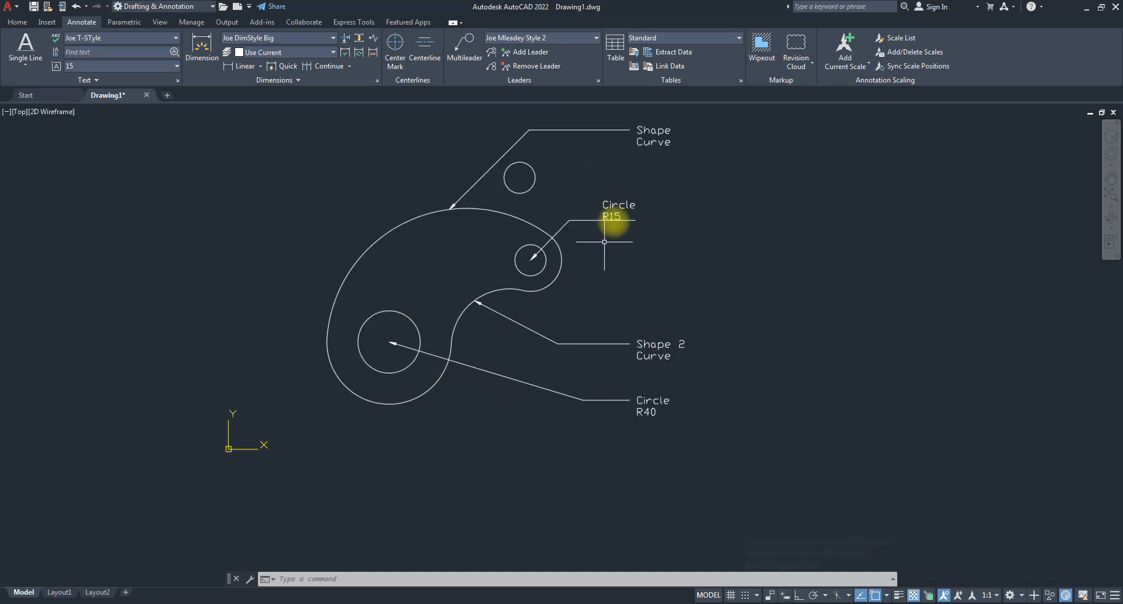
scroll(605, 291, down, 2)
scroll(622, 296, up, 2)
click(641, 253)
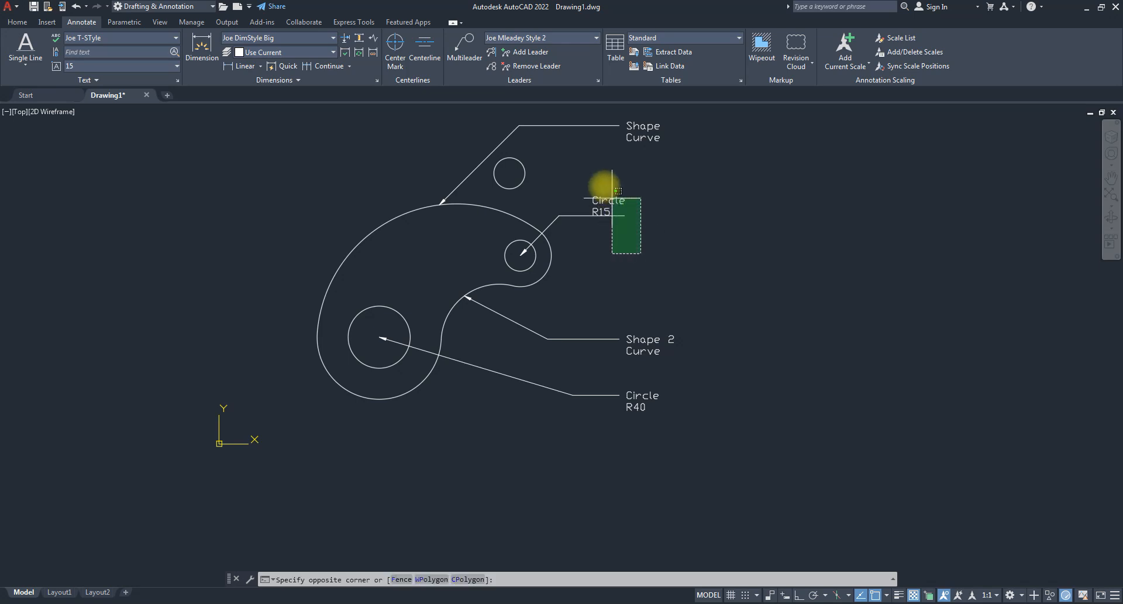
click(601, 187)
key(Delete)
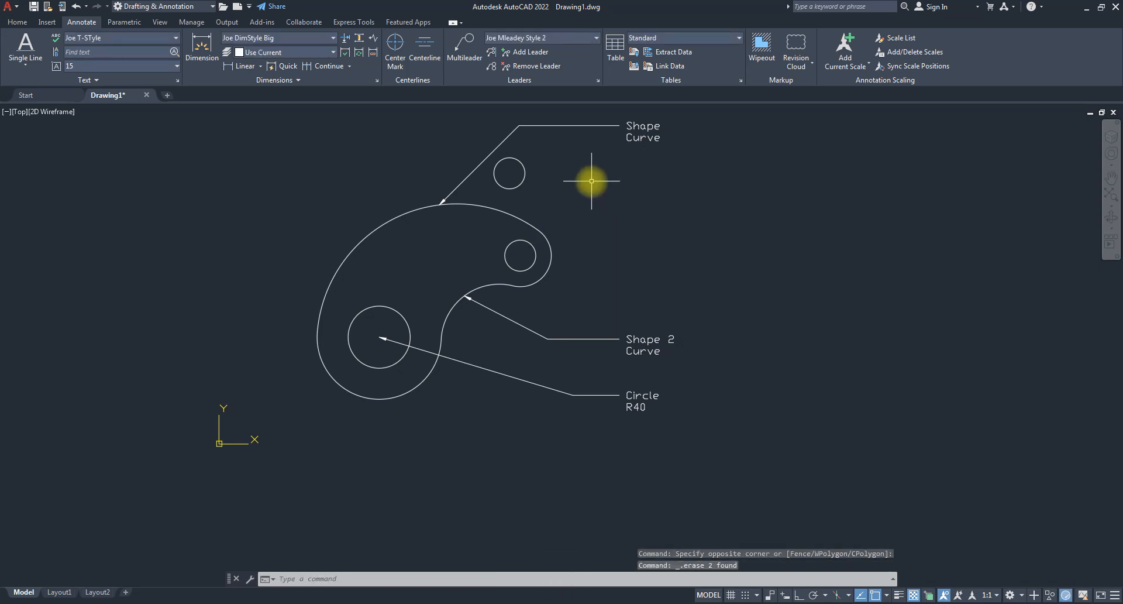
scroll(579, 229, down, 4)
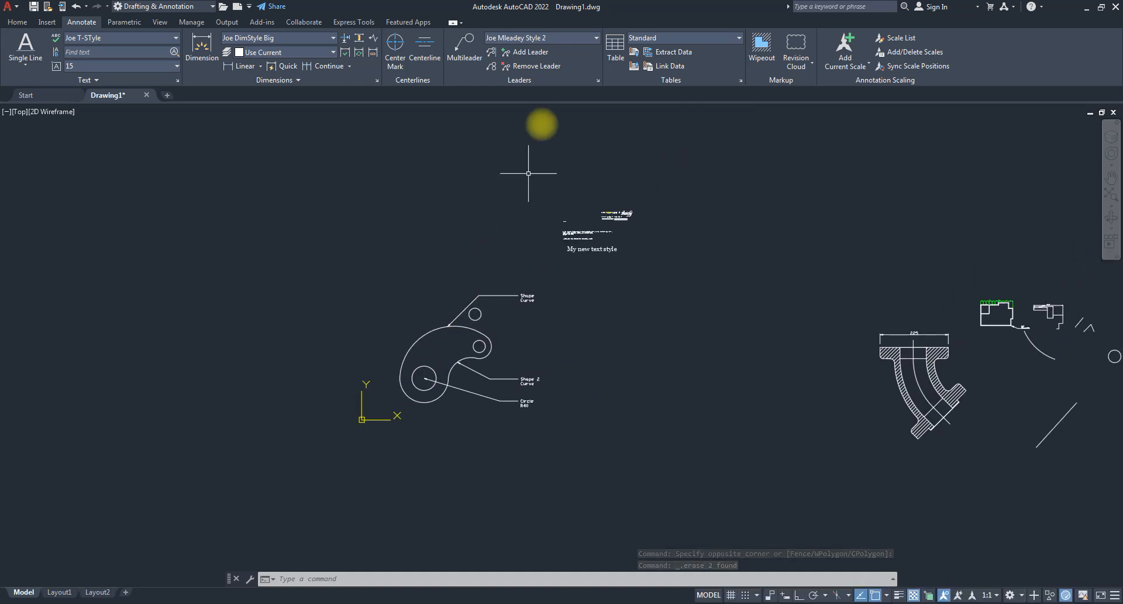